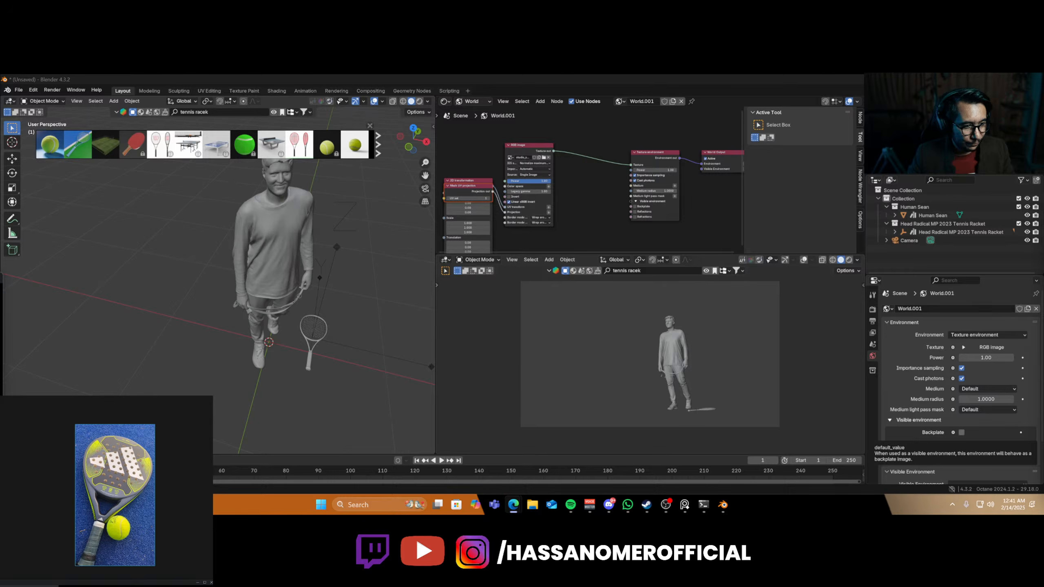
pyautogui.moveTo(310, 345)
pyautogui.mouseDown(button='middle')
pyautogui.moveTo(272, 341)
pyautogui.moveTo(358, 356)
pyautogui.moveTo(295, 345)
pyautogui.mouseUp(button='middle')
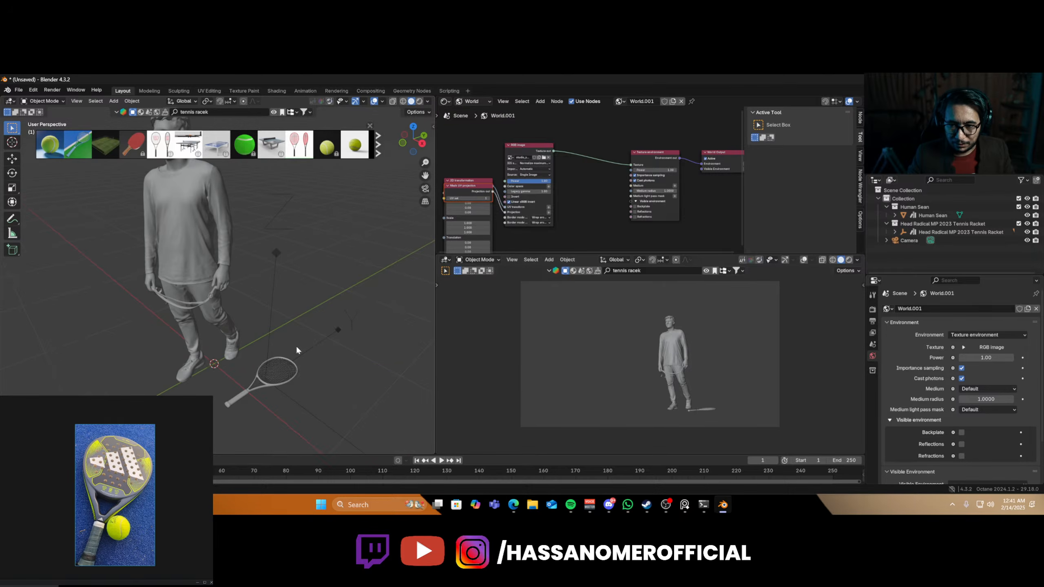
pyautogui.press('z')
pyautogui.click(317, 282)
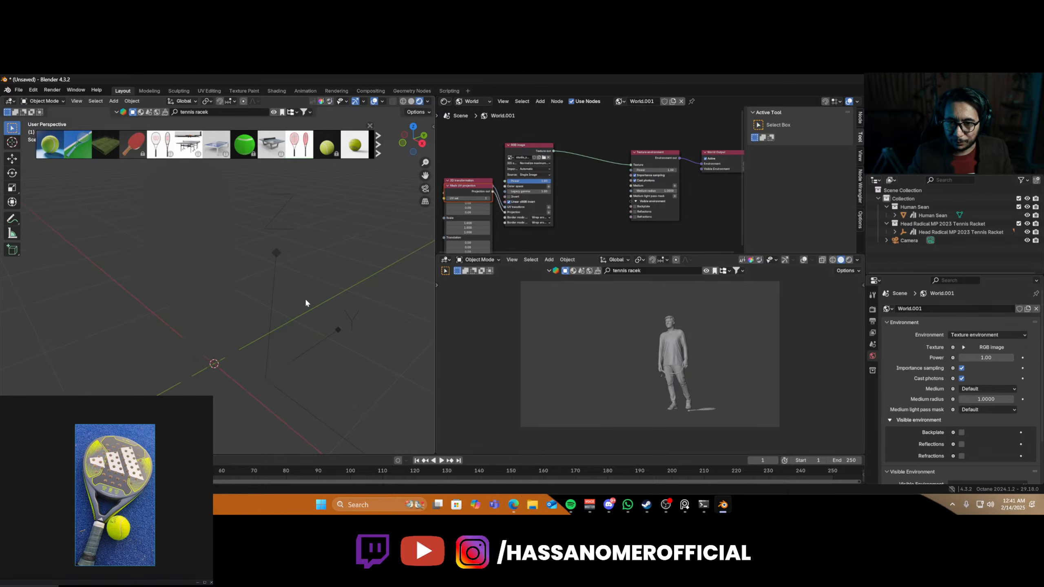
pyautogui.press('z')
pyautogui.click(657, 368)
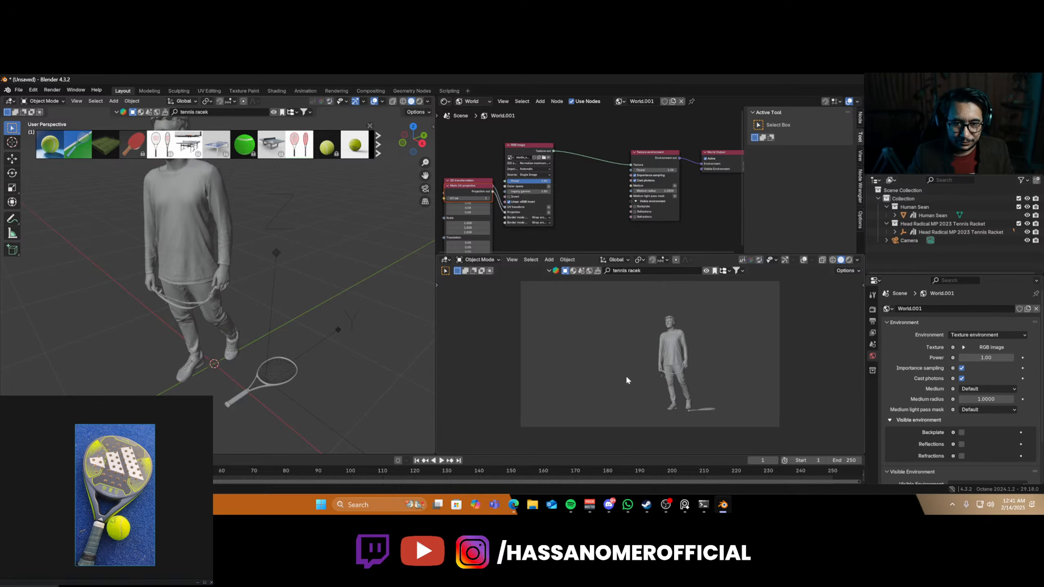
# - Switch the camera viewport to rendered shading and bring the tennis racket on the floor into close view
pyautogui.press('z')
pyautogui.click(680, 325)
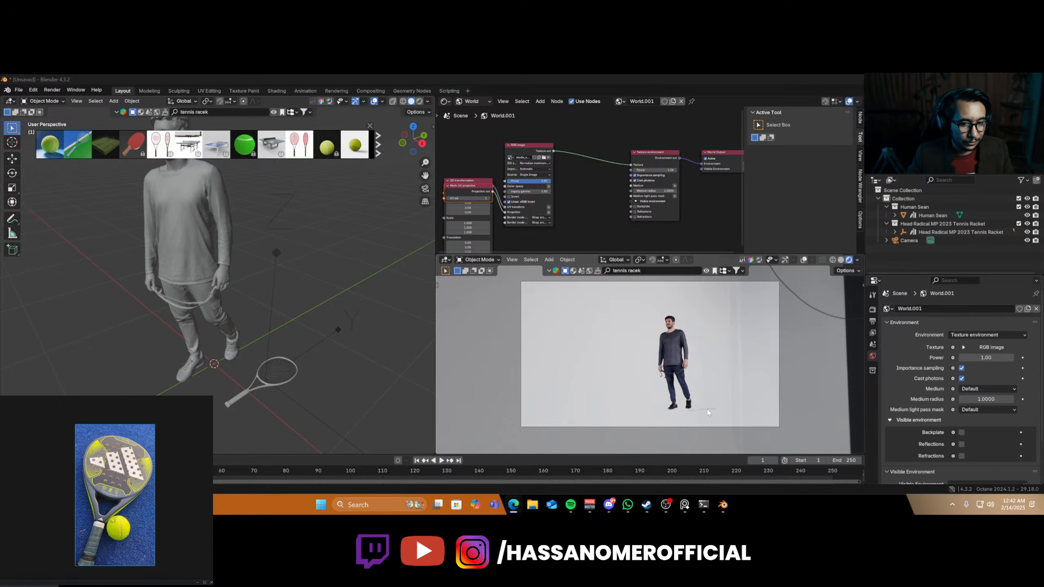
pyautogui.moveTo(707, 412); pyautogui.dragTo(650, 395, button='middle')
pyautogui.scroll(5, 701, 398)
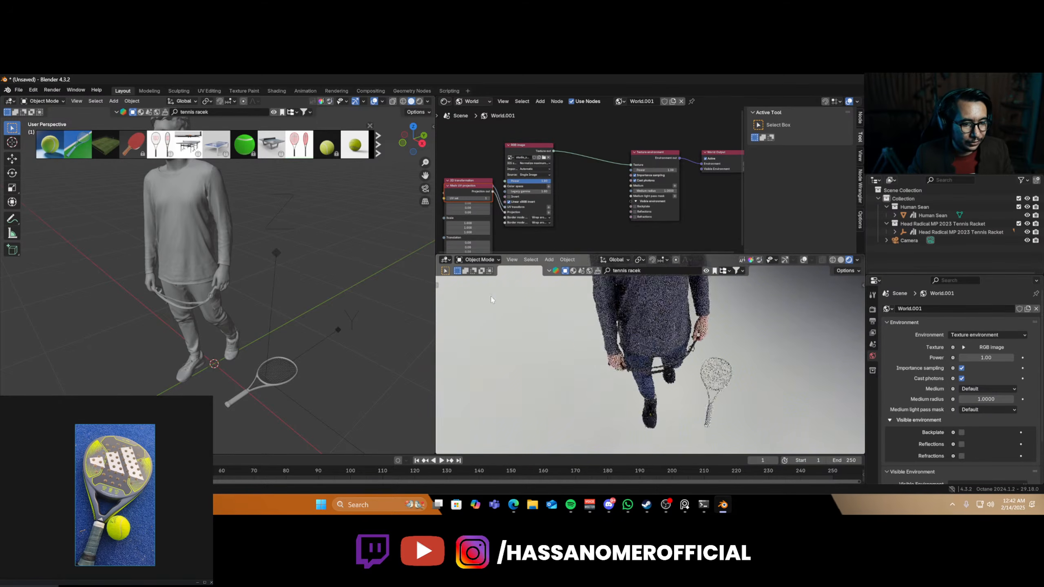
pyautogui.moveTo(491, 299); pyautogui.dragTo(453, 292, button='middle')
pyautogui.scroll(3, 569, 363)
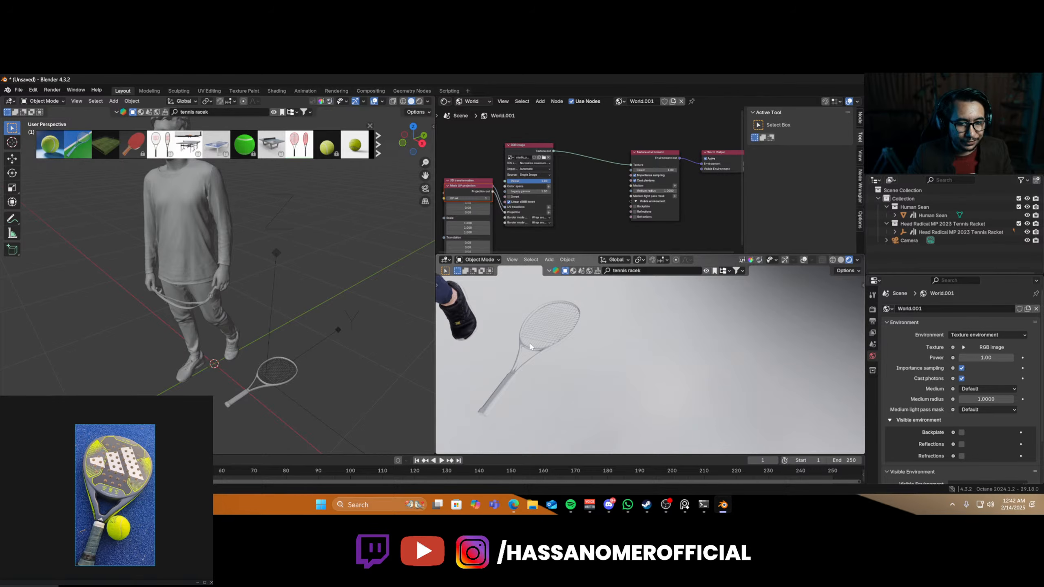
# - Examine the racket head up close, centring the view on its strings and selecting its frame
pyautogui.click(558, 345)
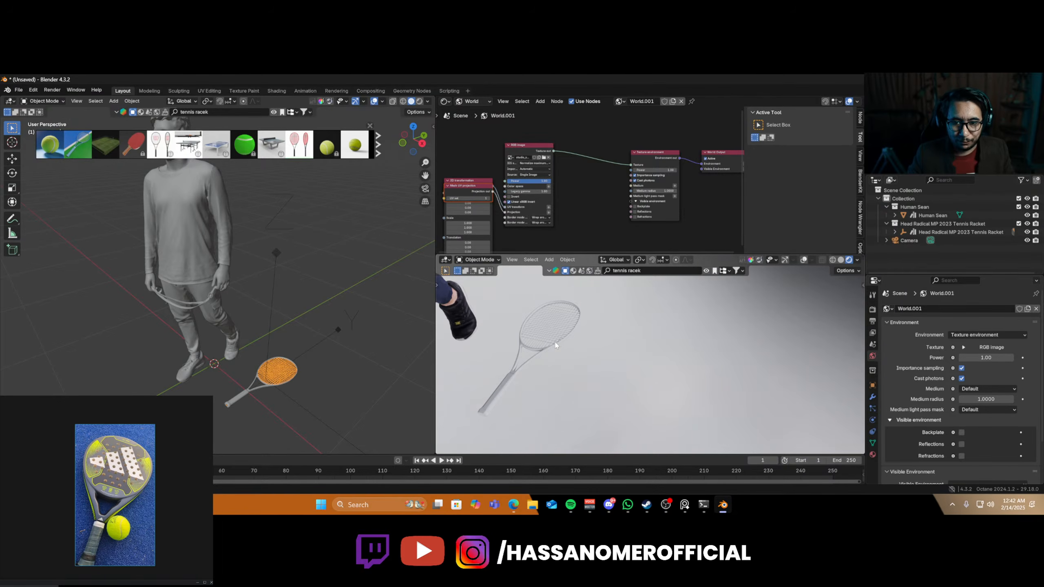
pyautogui.press('KP_Decimal')
pyautogui.scroll(-1, 704, 373)
pyautogui.scroll(-1, 695, 379)
pyautogui.scroll(1, 678, 387)
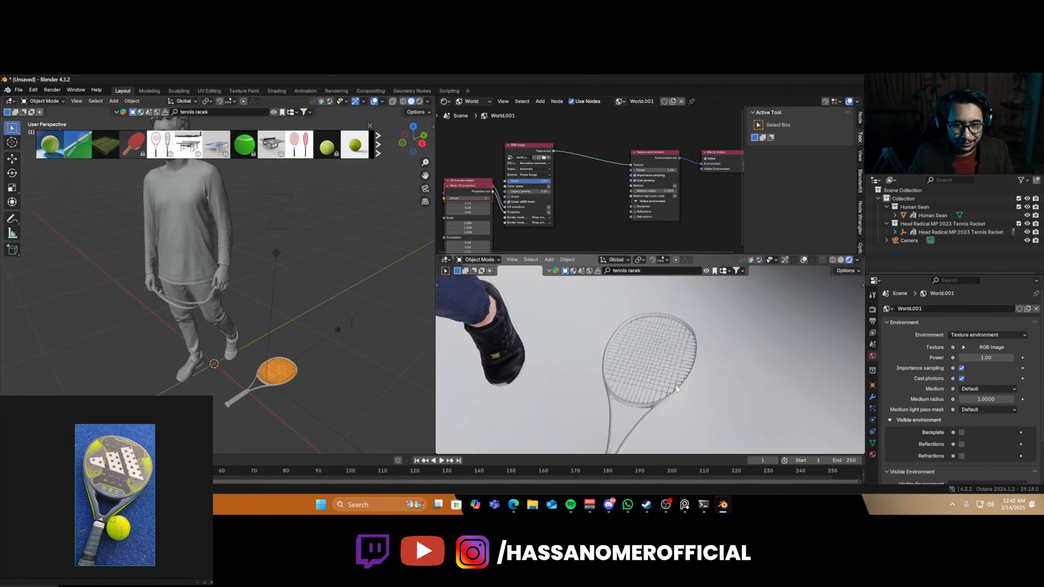
pyautogui.click(660, 402)
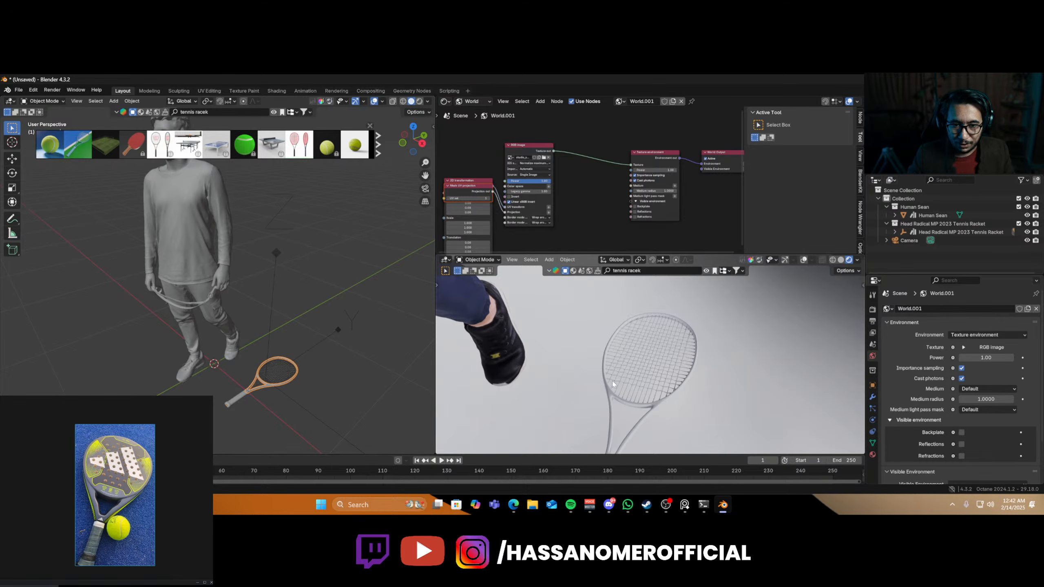
# - Delete the Human Sean figure from the scene
pyautogui.scroll(-5, 613, 381)
pyautogui.moveTo(663, 399); pyautogui.dragTo(617, 365, button='middle')
pyautogui.click(600, 338)
pyautogui.press('x')
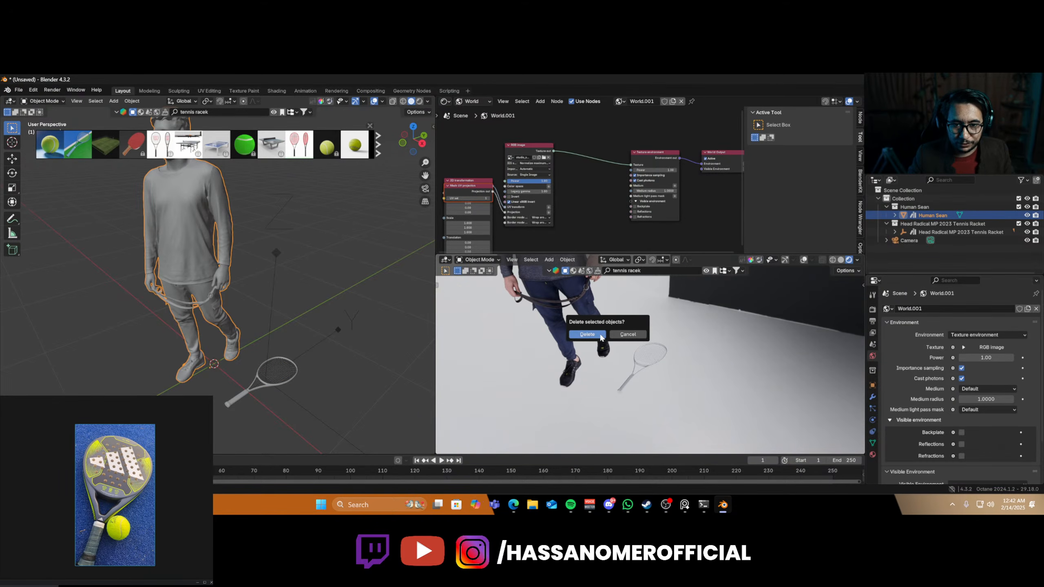
pyautogui.click(592, 335)
# - Snap the tennis racket's parent empty to the 3D cursor
pyautogui.click(645, 370)
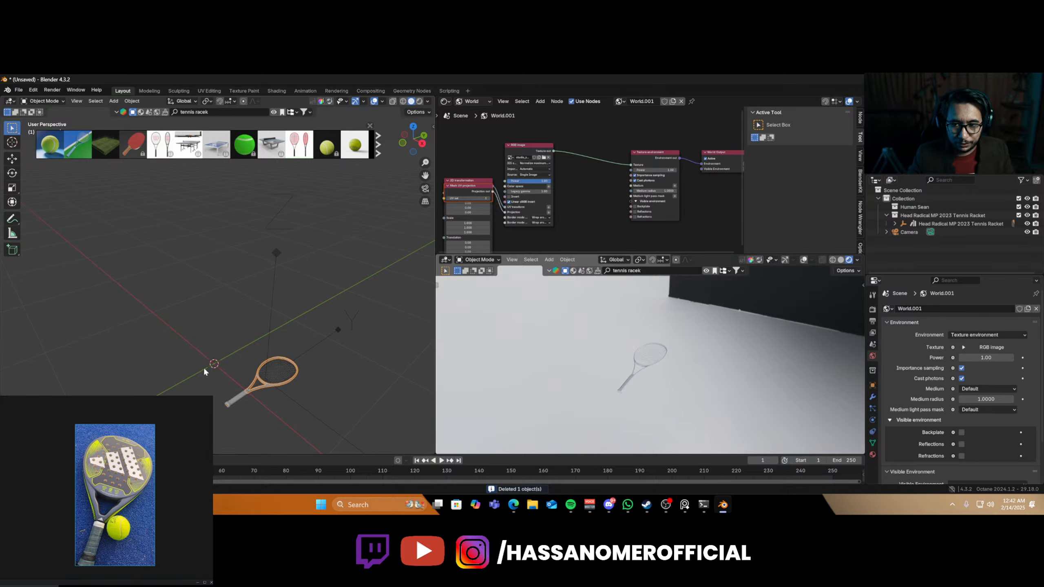
pyautogui.click(266, 332)
pyautogui.hotkey('shift', 's')
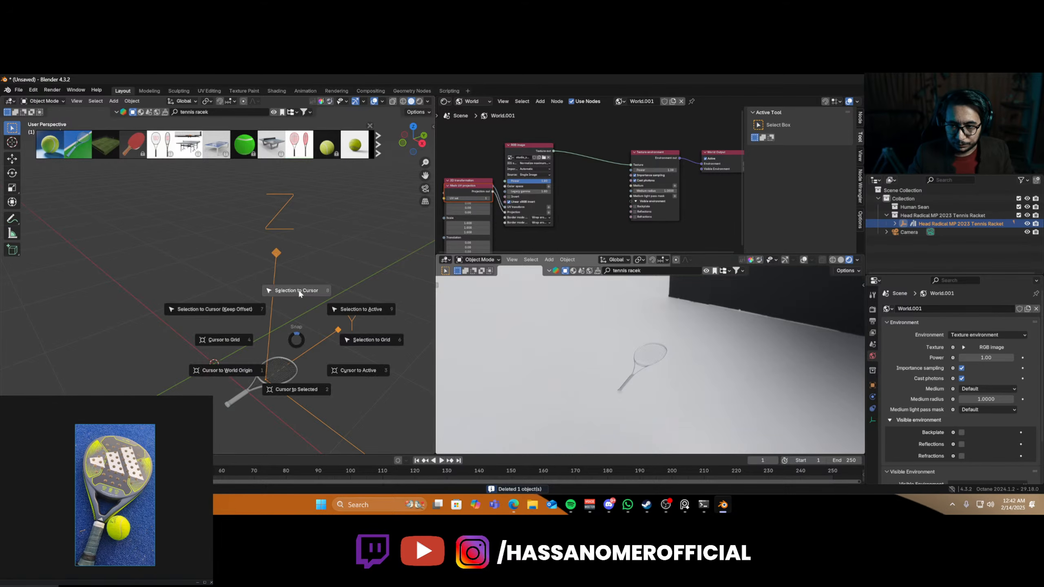
pyautogui.click(296, 291)
# - Select the racket's handle and switch the shader editor from World to Object to show its material nodes
pyautogui.scroll(4, 247, 376)
pyautogui.keyDown('shift'); pyautogui.moveTo(247, 378); pyautogui.dragTo(276, 279, button='middle'); pyautogui.keyUp('shift')
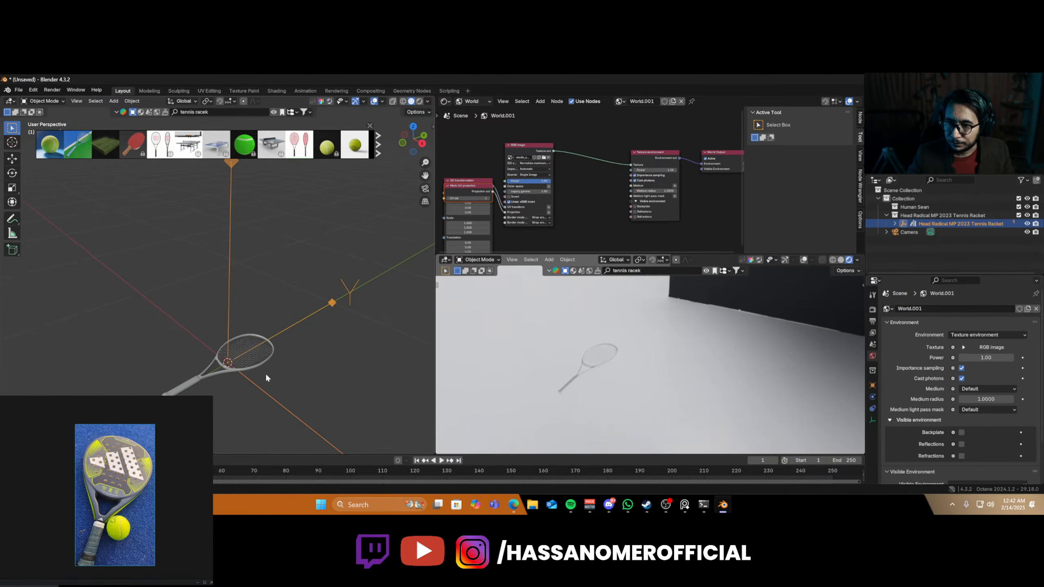
pyautogui.scroll(2, 266, 378)
pyautogui.scroll(6, 639, 371)
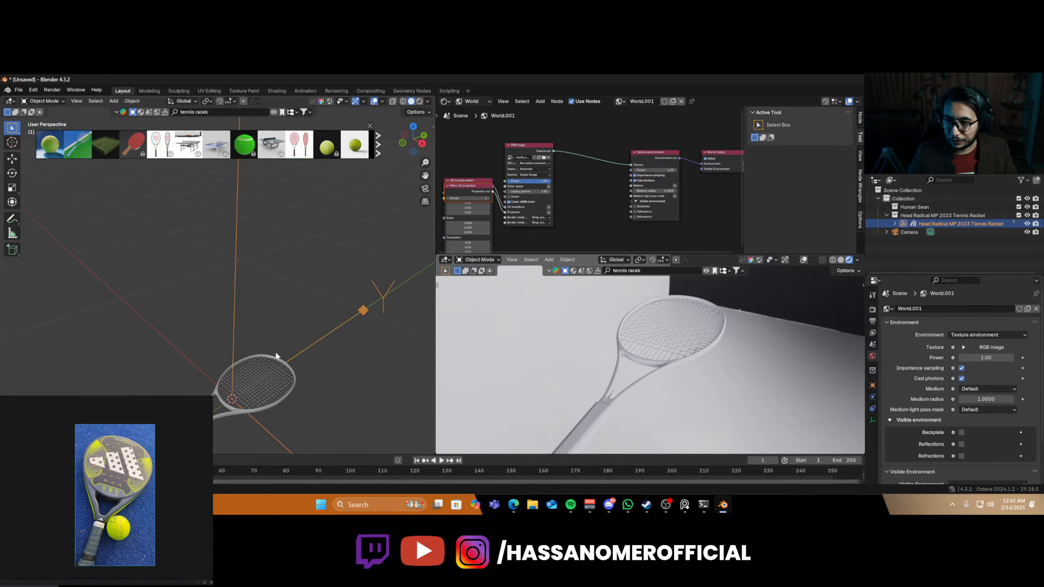
pyautogui.scroll(1, 644, 392)
pyautogui.keyDown('shift'); pyautogui.moveTo(634, 397); pyautogui.dragTo(666, 369, button='middle'); pyautogui.keyUp('shift')
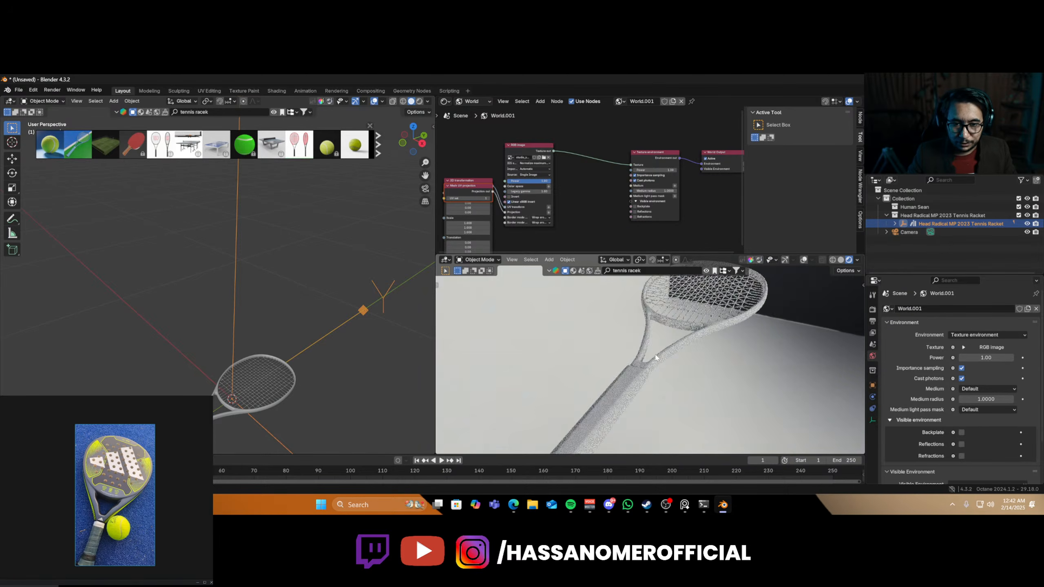
pyautogui.click(601, 403)
pyautogui.click(473, 101)
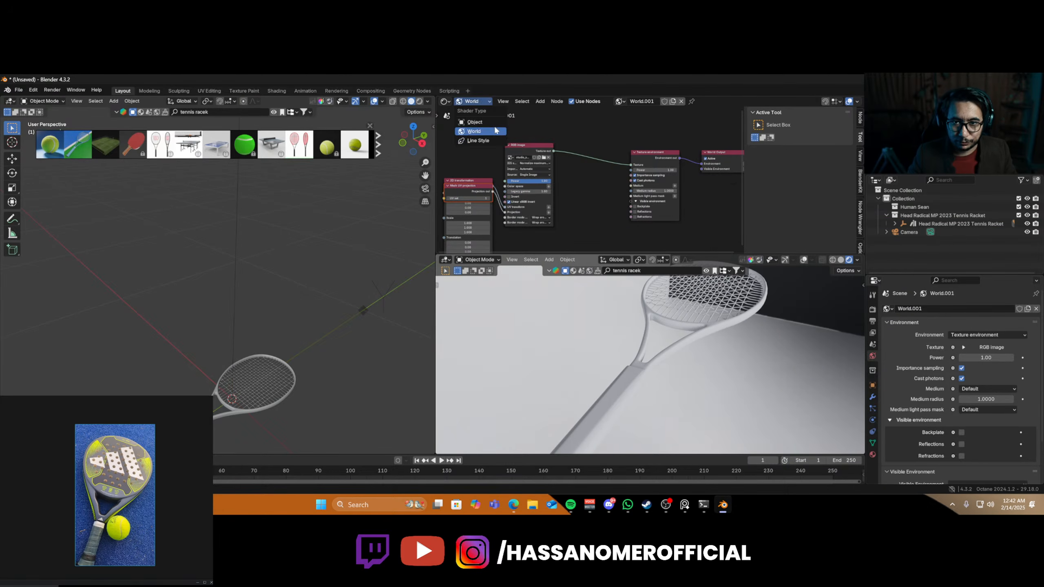
pyautogui.click(488, 128)
pyautogui.scroll(-2, 585, 178)
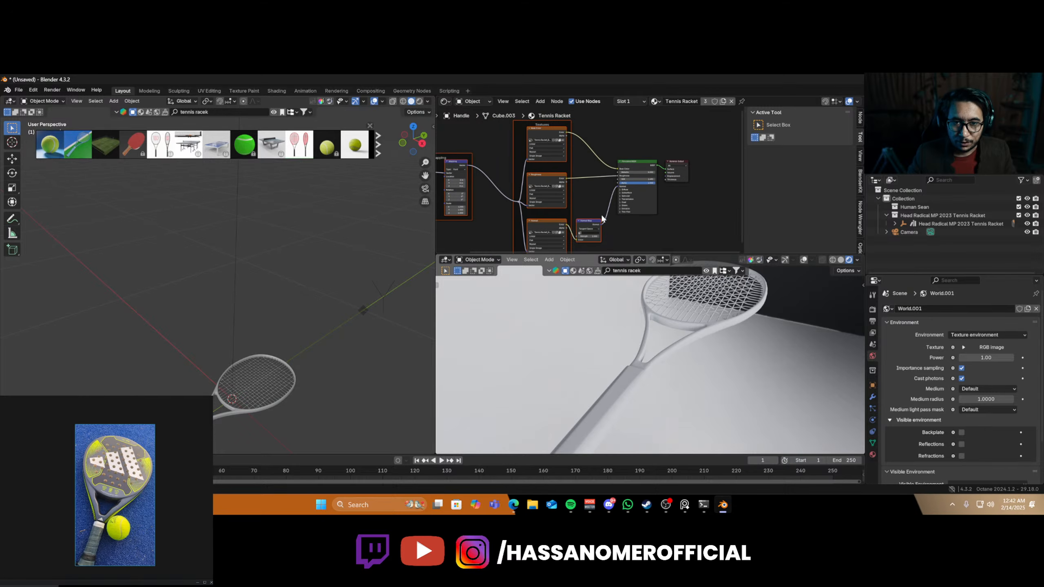
# - Check the materials of the racket's frame, strings and handle, and inspect the handle's rendered surface up close
pyautogui.click(648, 342)
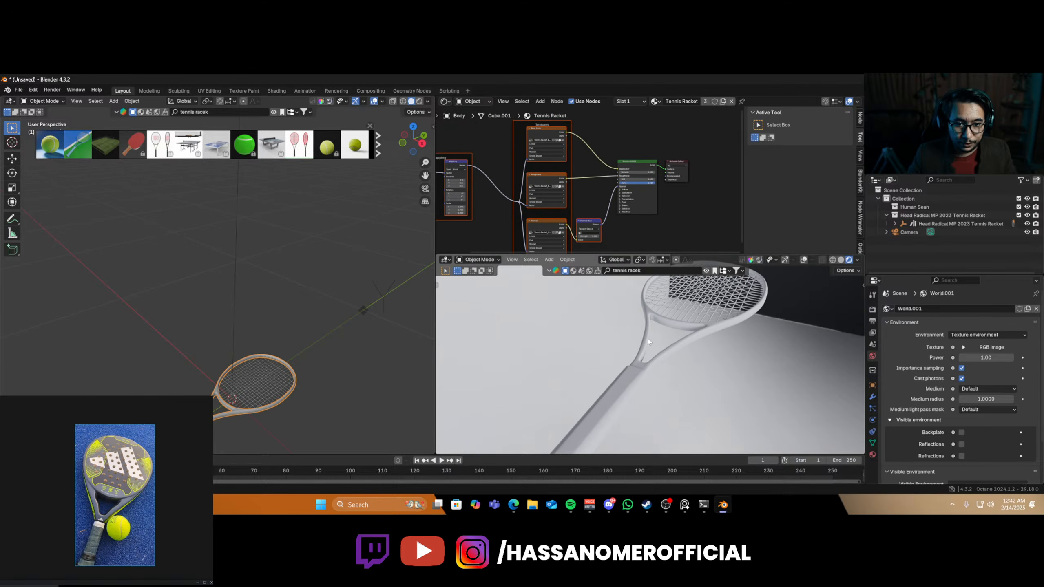
pyautogui.click(718, 290)
pyautogui.click(603, 407)
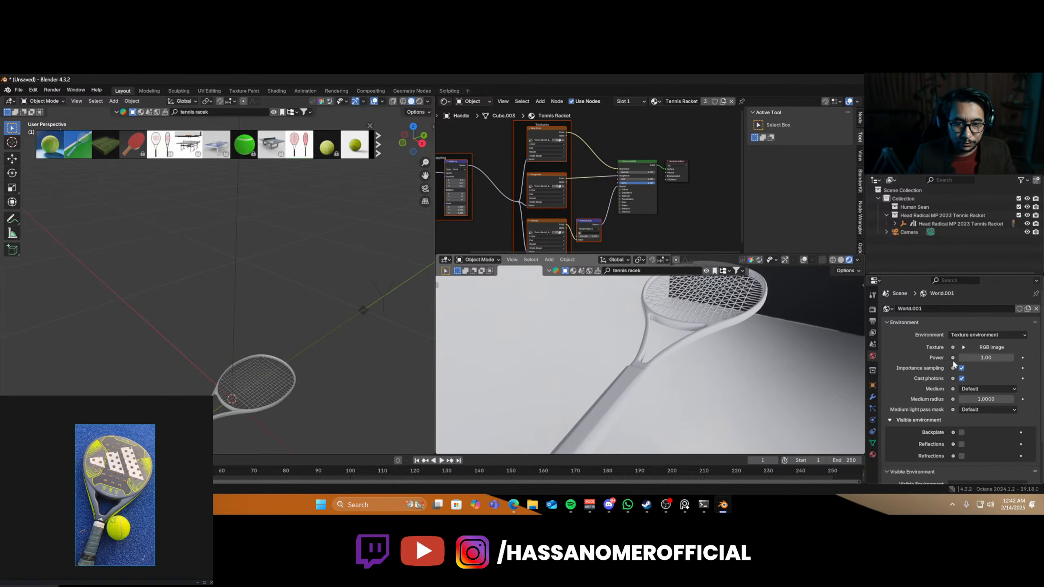
pyautogui.keyDown('shift'); pyautogui.moveTo(648, 397); pyautogui.dragTo(699, 345, button='middle'); pyautogui.keyUp('shift')
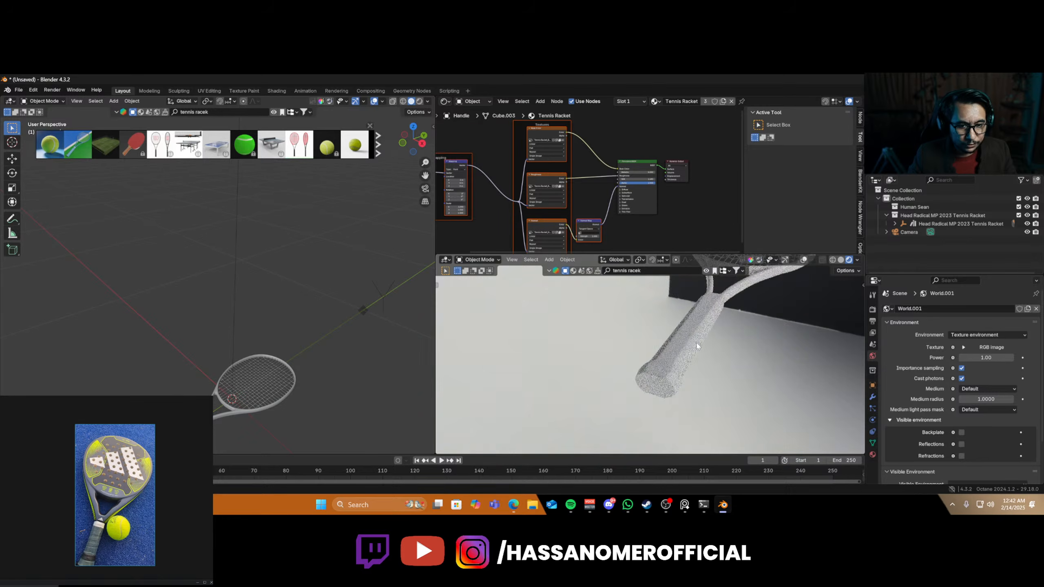
pyautogui.scroll(4, 694, 386)
pyautogui.moveTo(726, 397); pyautogui.dragTo(695, 397, button='middle')
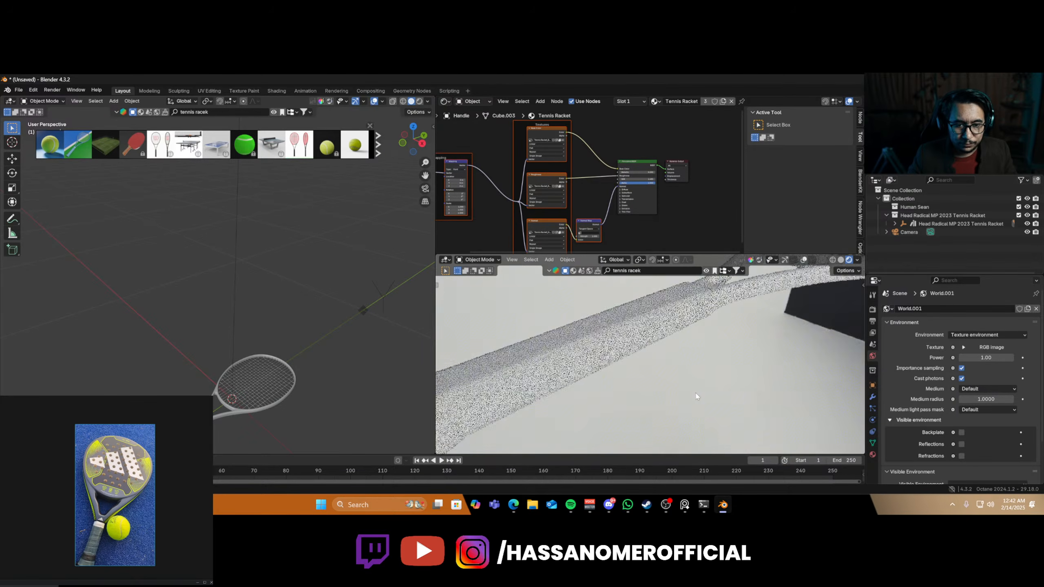
pyautogui.scroll(-2, 927, 420)
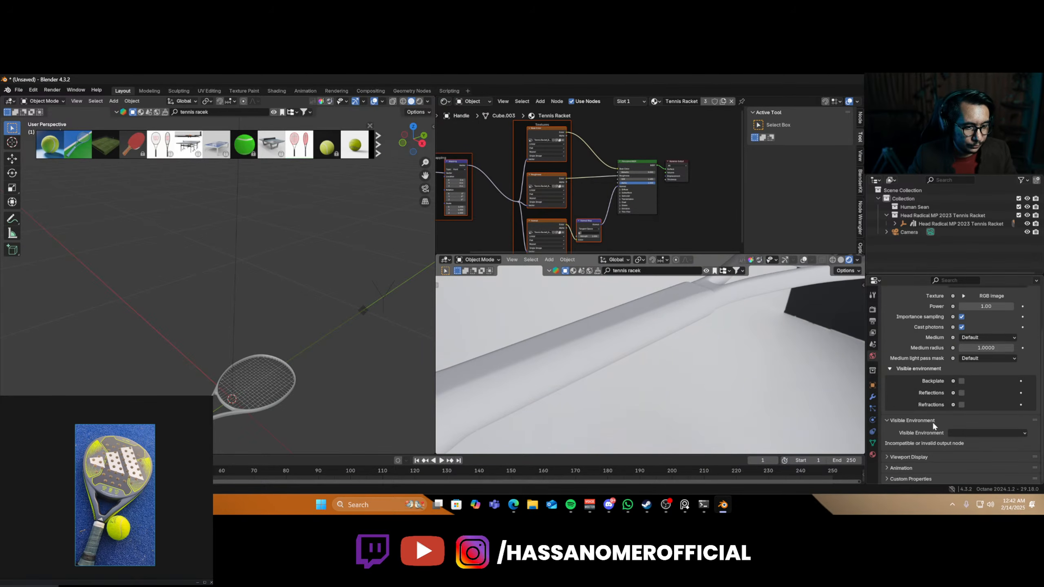
# - Convert the racket's materials to Octane materials
pyautogui.click(873, 455)
pyautogui.scroll(-5, 924, 421)
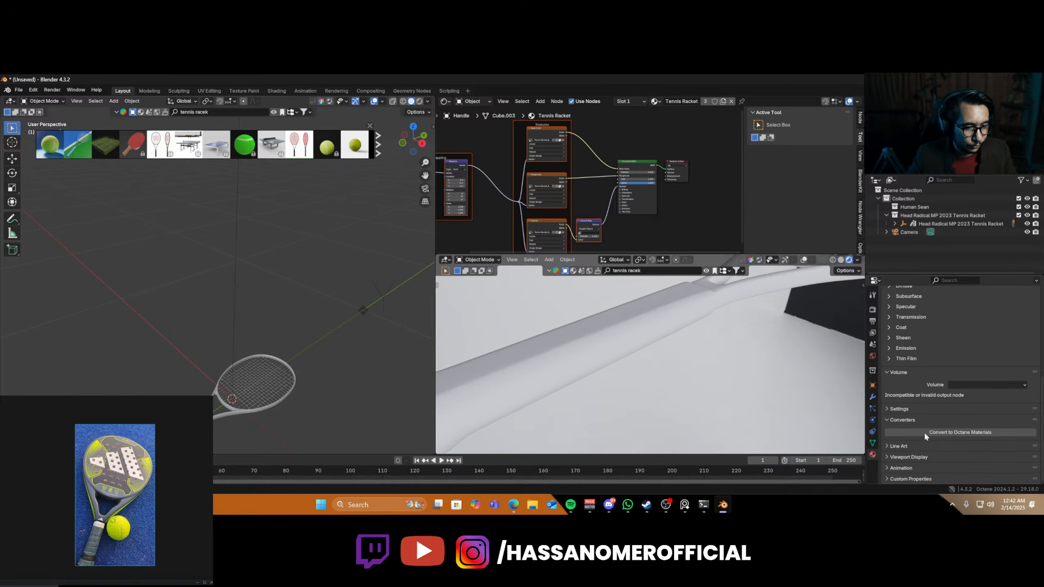
pyautogui.click(925, 432)
pyautogui.click(911, 448)
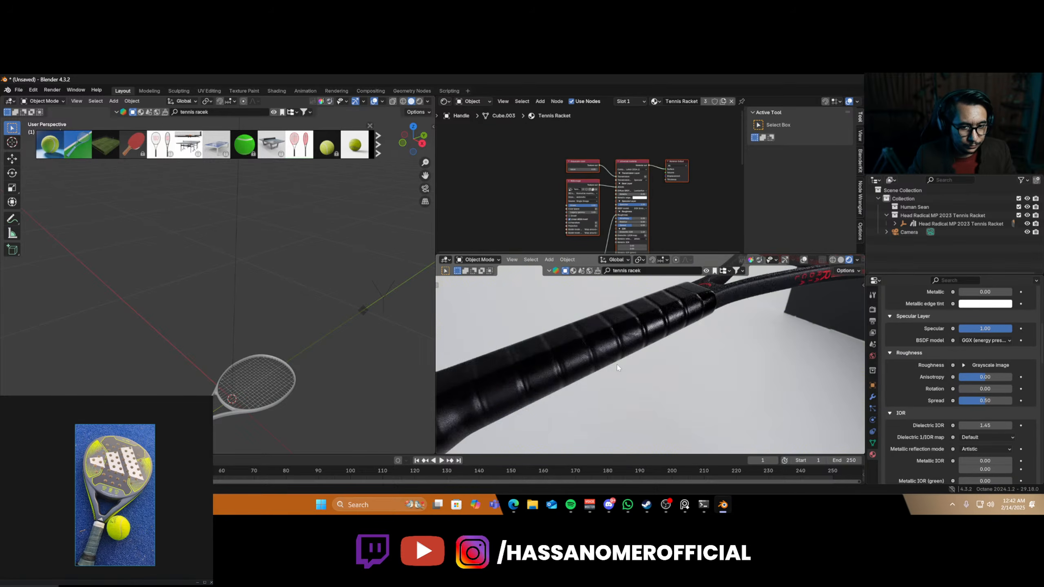
# - Disconnect the RGB image texture from the Normal input of the Tennis Racket material
pyautogui.scroll(-4, 692, 346)
pyautogui.moveTo(692, 347); pyautogui.dragTo(683, 369, button='middle')
pyautogui.scroll(4, 681, 371)
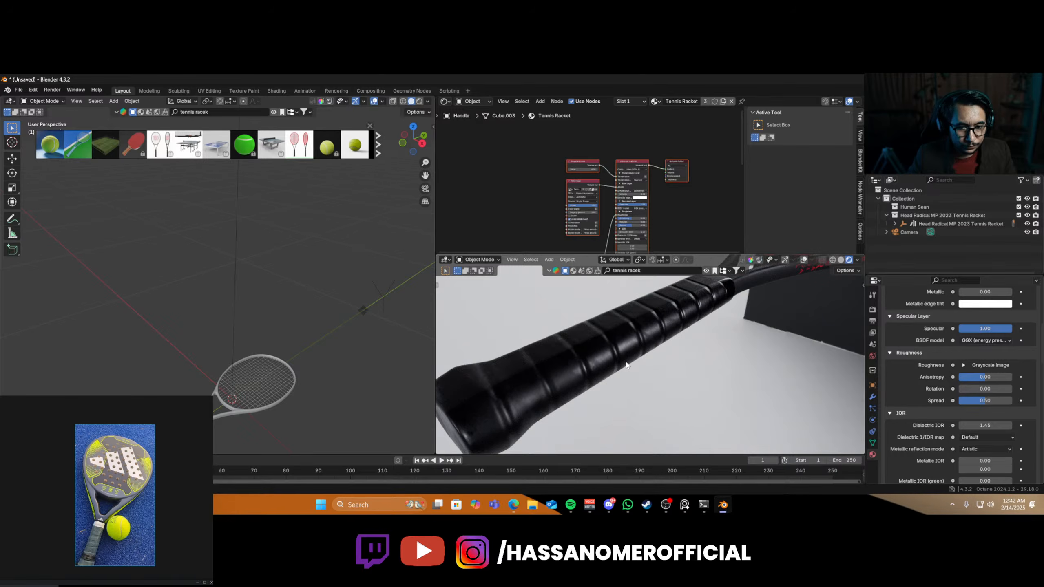
pyautogui.scroll(5, 554, 235)
pyautogui.moveTo(554, 236); pyautogui.dragTo(530, 239, button='middle')
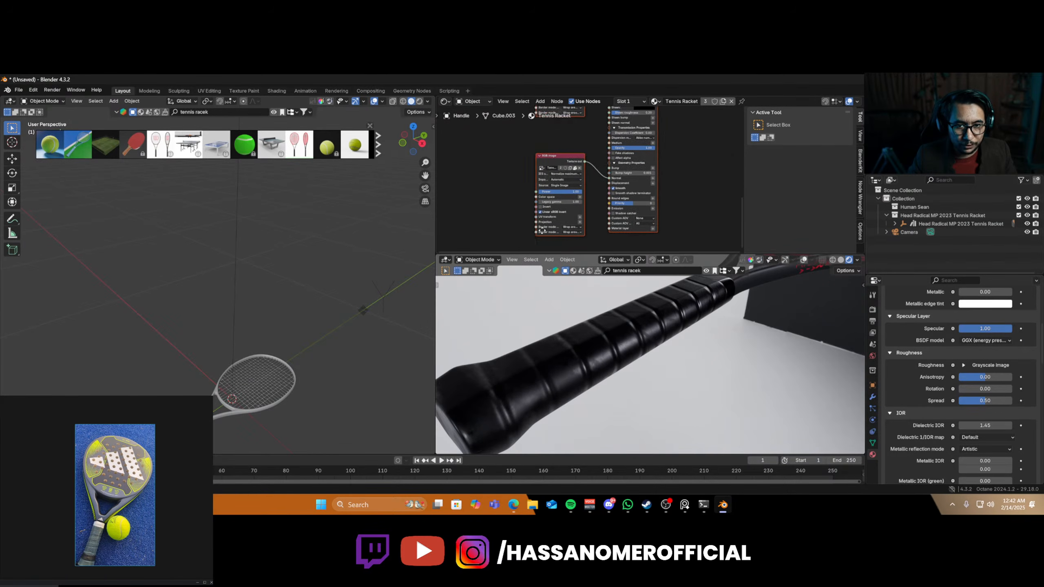
pyautogui.scroll(2, 542, 229)
pyautogui.moveTo(617, 179); pyautogui.dragTo(586, 189)
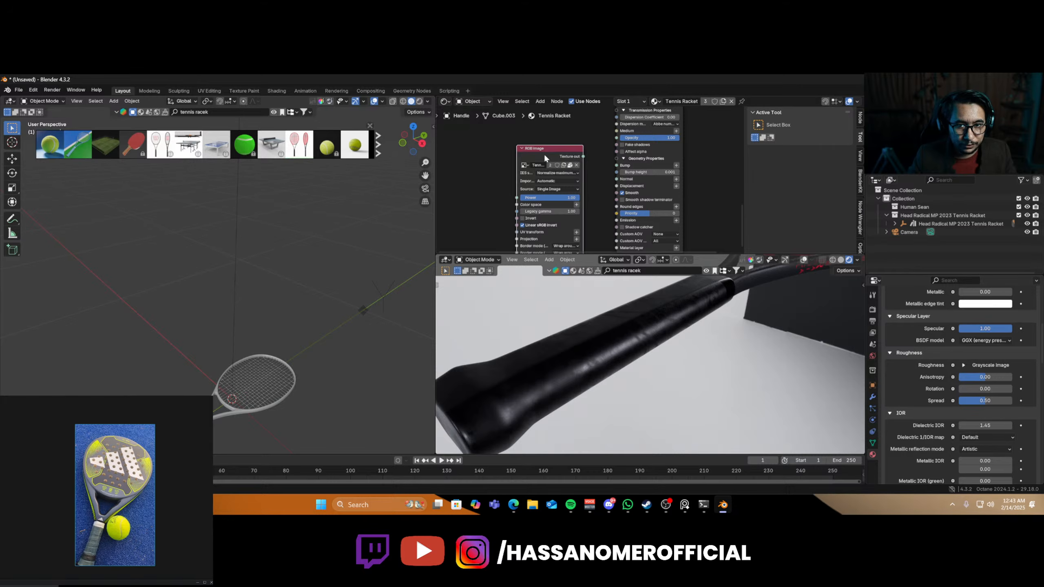
# - Disconnect the grayscale image from the material's Roughness input and move that node aside
pyautogui.scroll(-3, 582, 160)
pyautogui.scroll(-2, 612, 179)
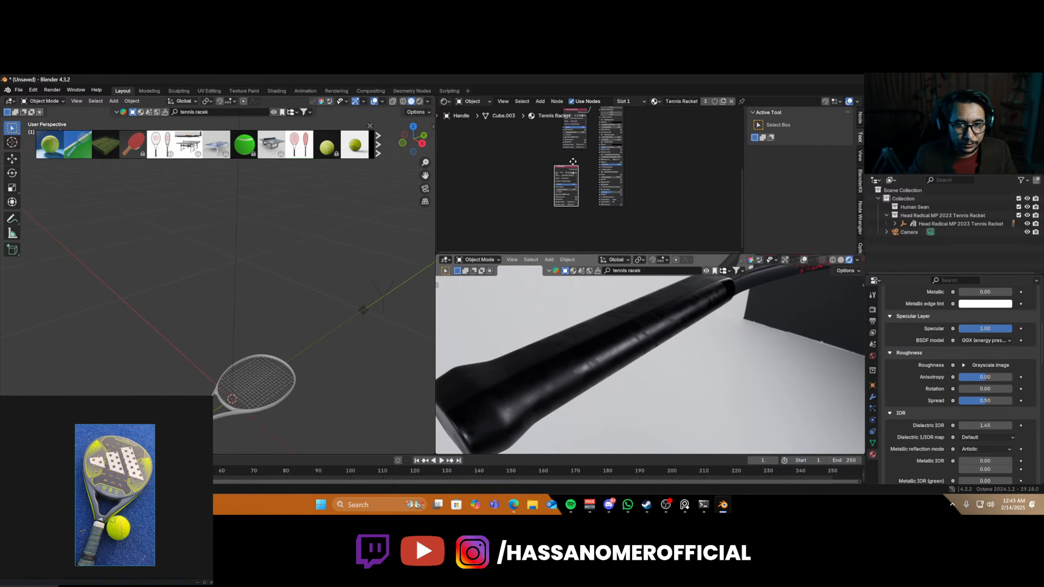
pyautogui.moveTo(612, 179); pyautogui.dragTo(628, 216, button='middle')
pyautogui.scroll(-2, 626, 329)
pyautogui.moveTo(625, 329); pyautogui.dragTo(593, 294, button='middle')
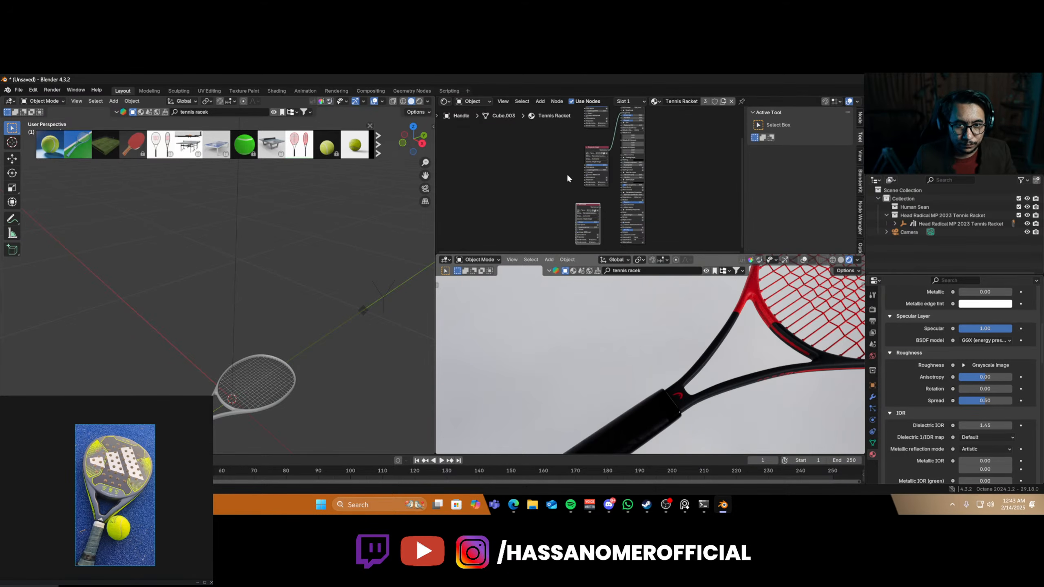
pyautogui.scroll(4, 566, 177)
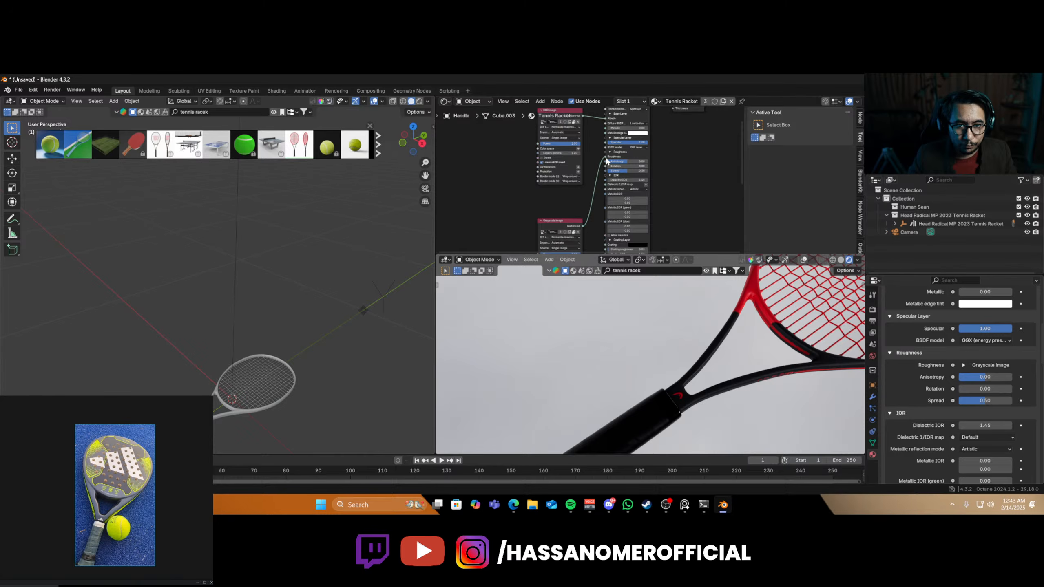
pyautogui.moveTo(573, 218); pyautogui.dragTo(496, 213)
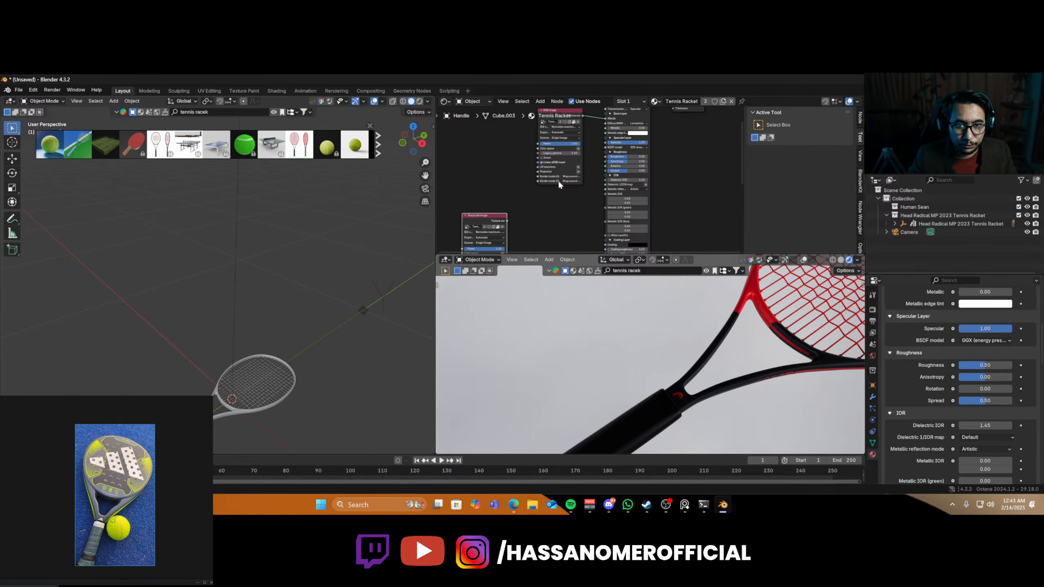
# - Compare the racket with and without the RGB image texture on its Albedo input, and delete that texture node
pyautogui.moveTo(568, 209); pyautogui.dragTo(576, 258, button='middle')
pyautogui.click(569, 162)
pyautogui.press('x')
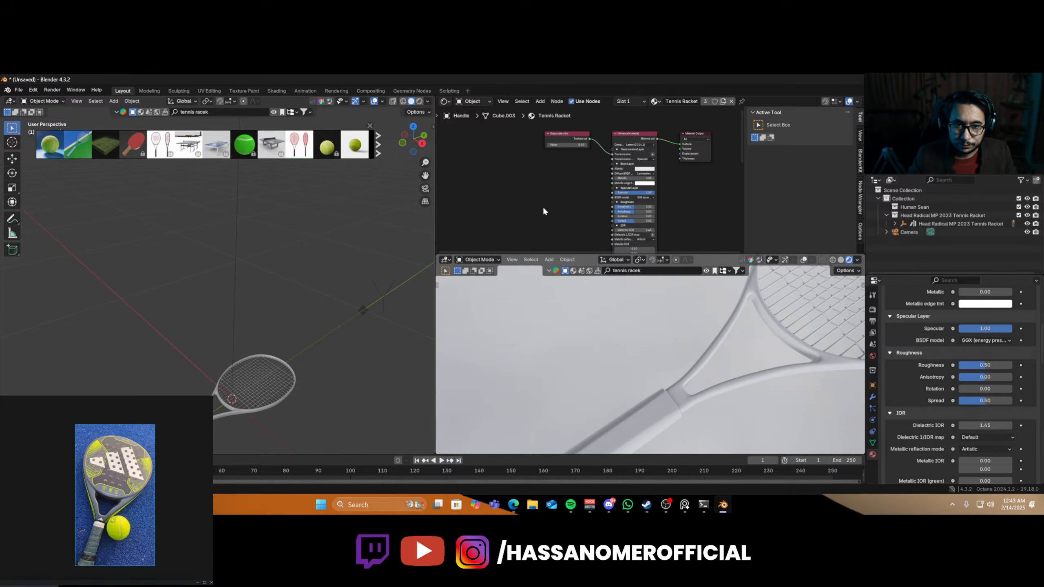
pyautogui.hotkey('ctrl', 'z')
pyautogui.moveTo(664, 360); pyautogui.dragTo(645, 329, button='middle')
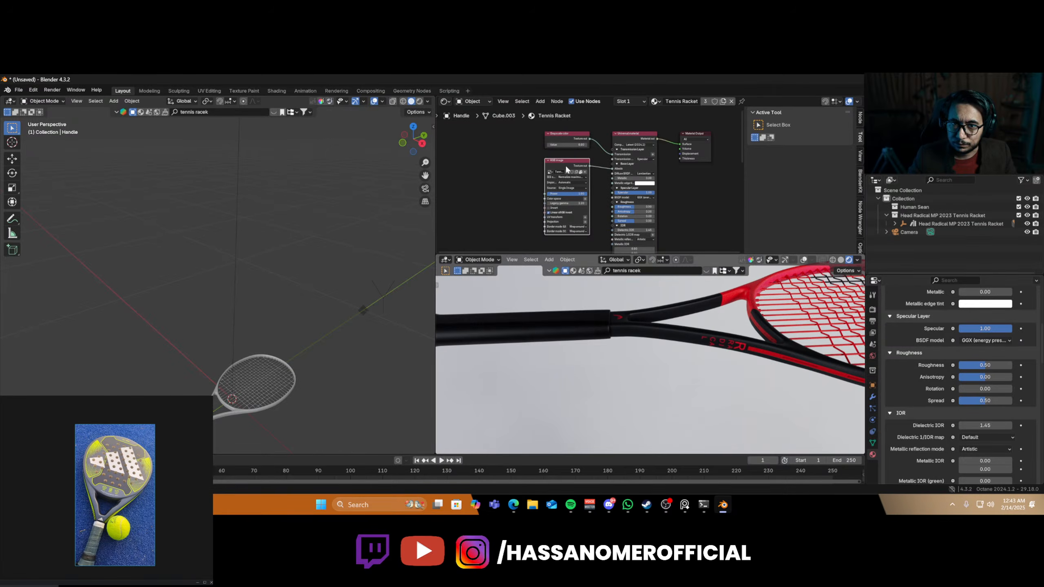
pyautogui.press('Delete')
pyautogui.hotkey('shift', 'a')
pyautogui.write('s')
pyautogui.press('BackSpace')
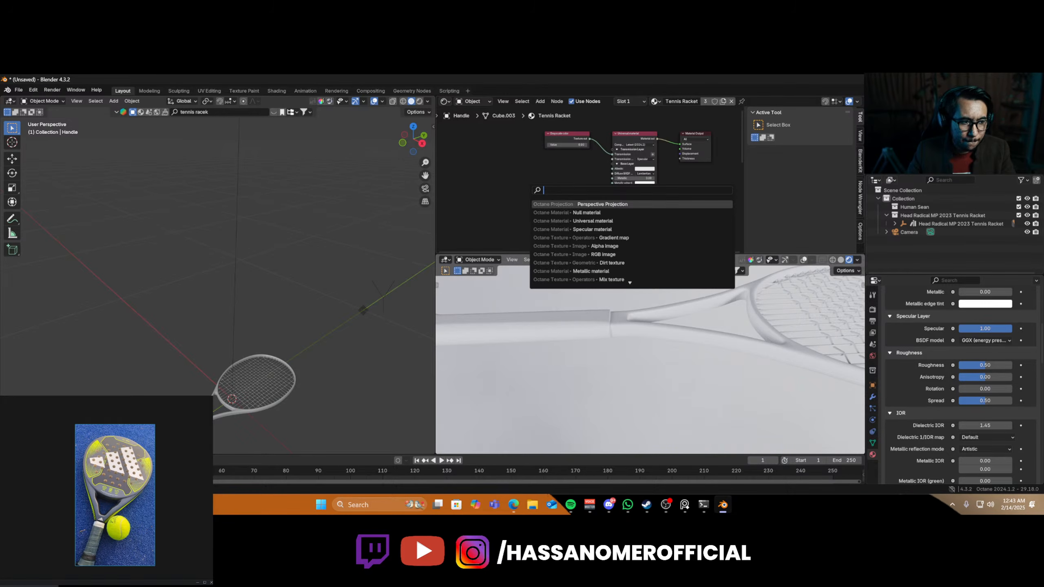
pyautogui.press('Escape')
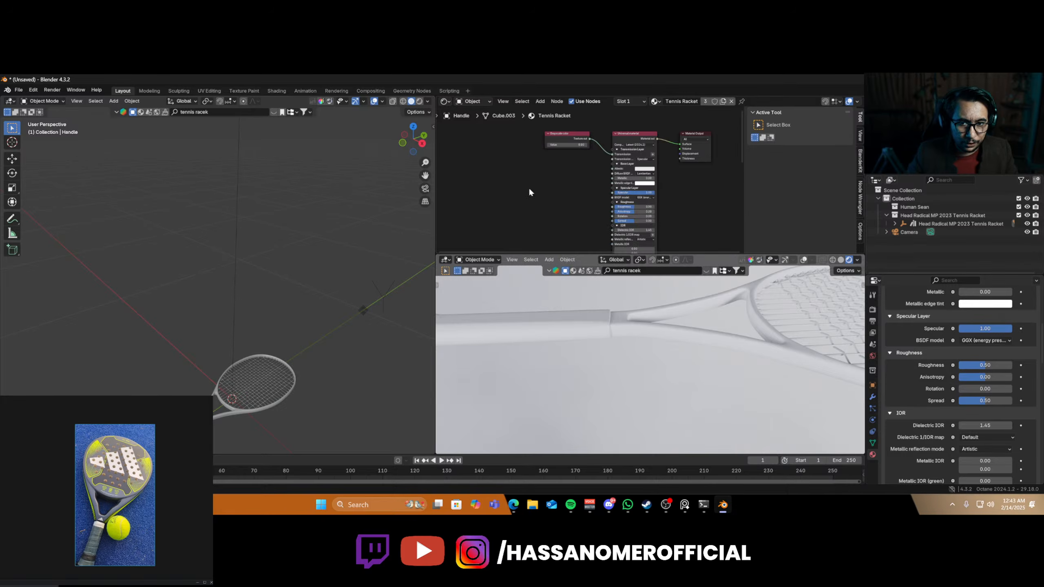
# - Give the handle its own single-user copy of the restored Tennis Racket material and delete that copy's RGB image texture
pyautogui.hotkey('ctrl', 'z')
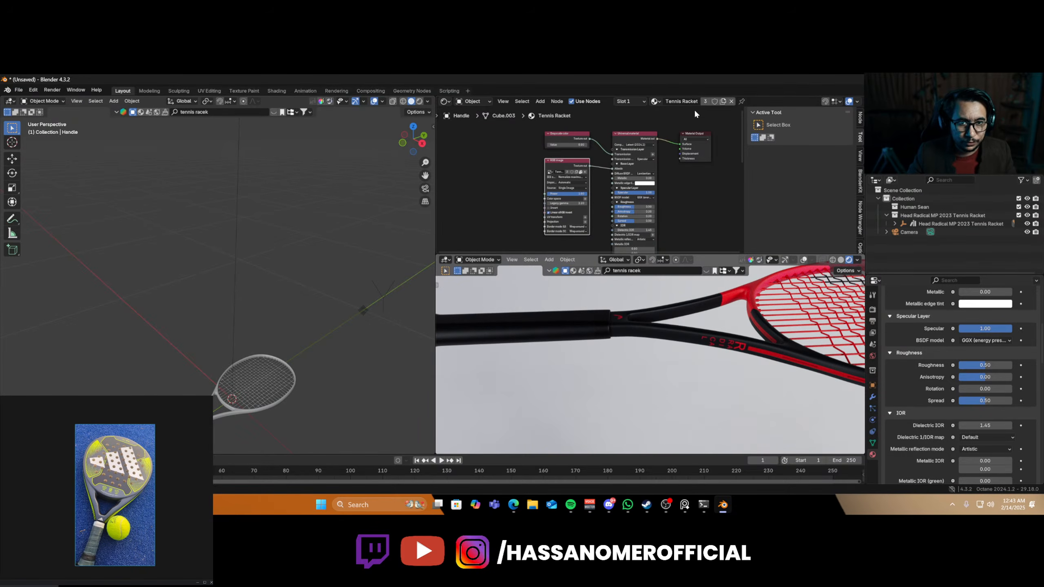
pyautogui.click(705, 101)
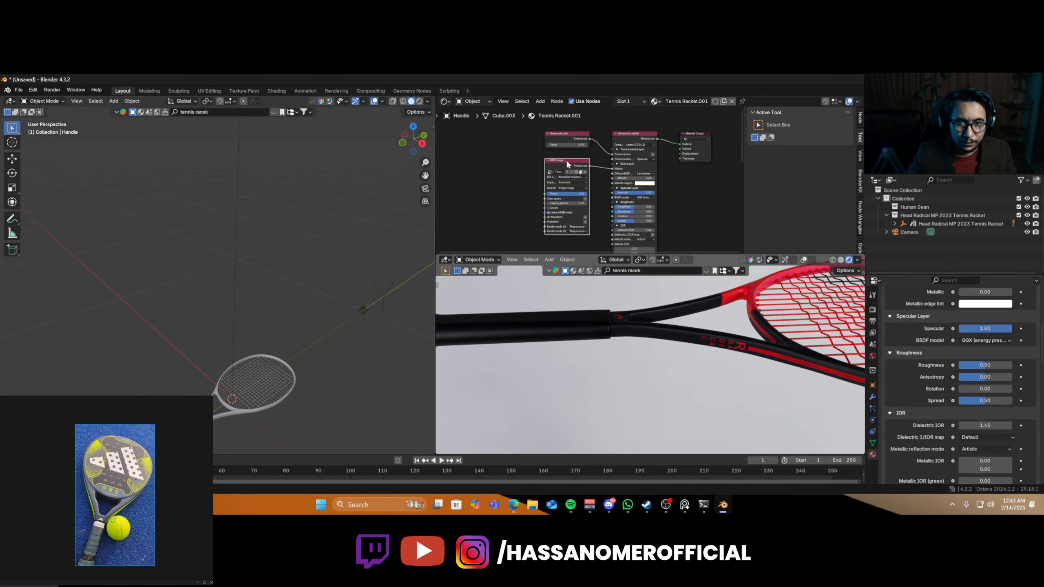
pyautogui.press('x')
pyautogui.moveTo(543, 202); pyautogui.dragTo(570, 198, button='middle')
pyautogui.hotkey('shift', 'a')
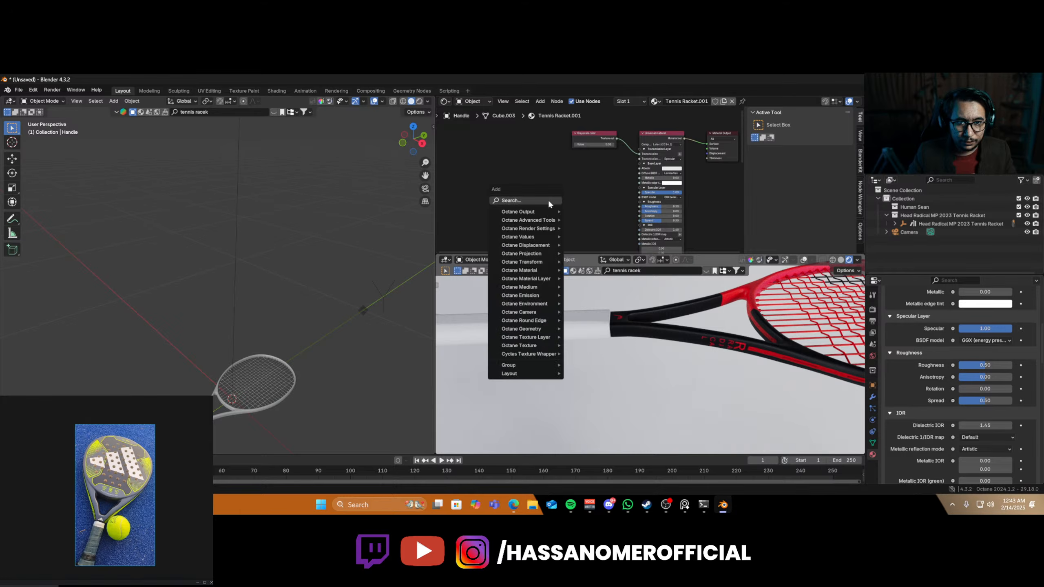
pyautogui.write('s')
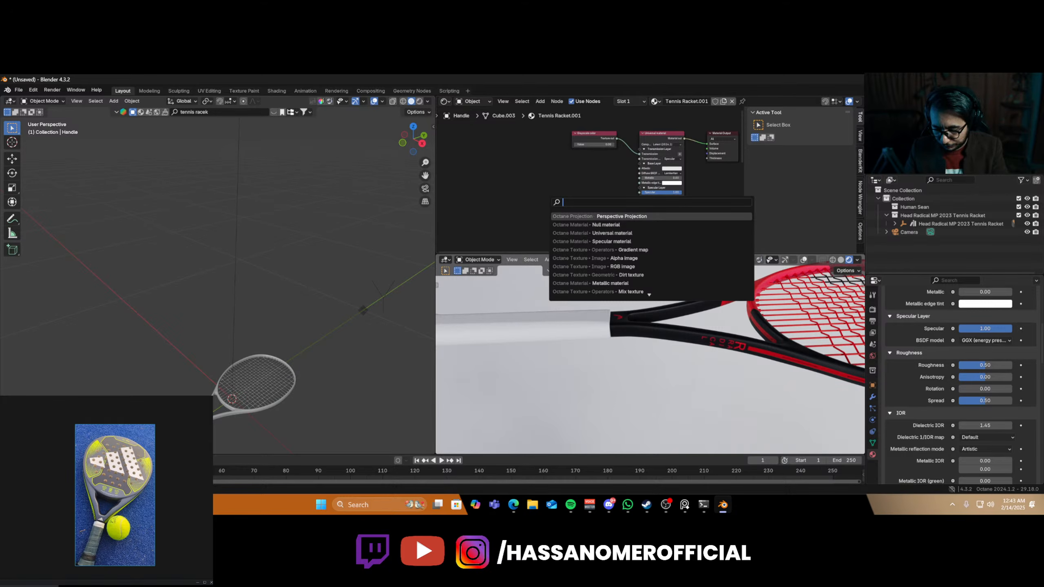
pyautogui.press('BackSpace')
pyautogui.write('dir')
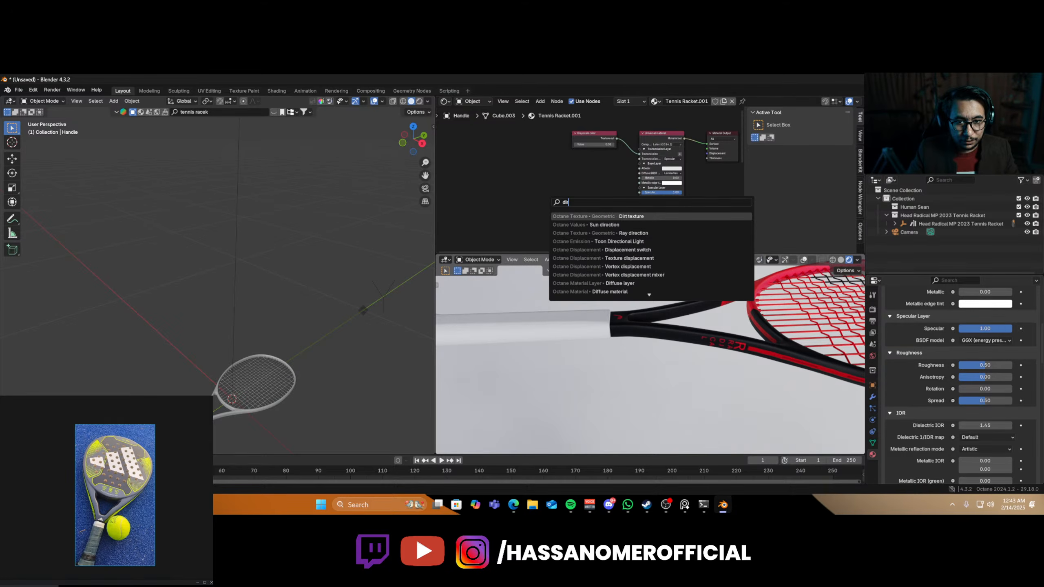
pyautogui.press('Escape')
# - Add a Dirt texture node beside the handle's material node
pyautogui.hotkey('shift', 'a')
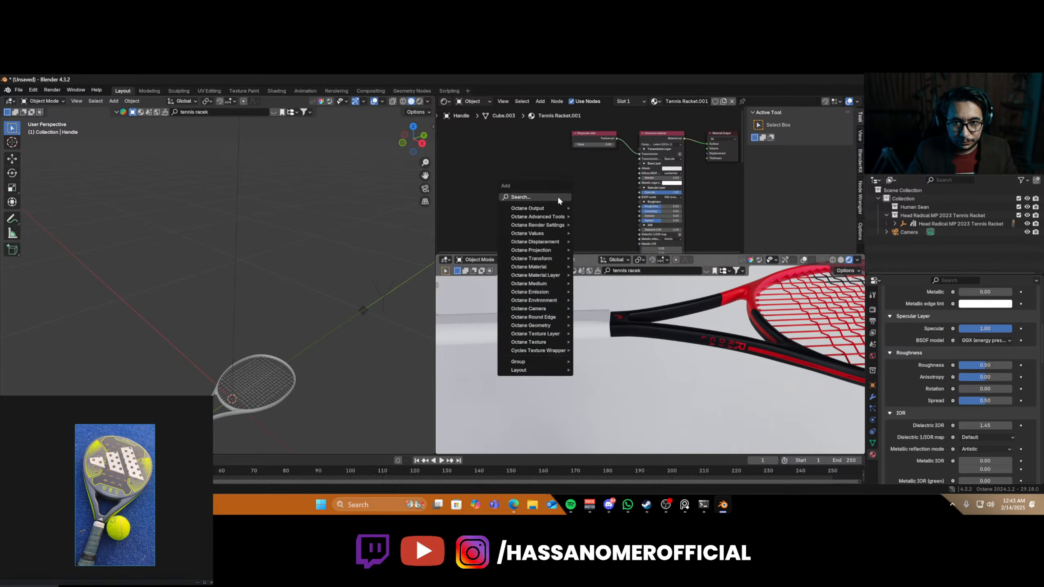
pyautogui.write('s')
pyautogui.press('BackSpace')
pyautogui.write('dirt')
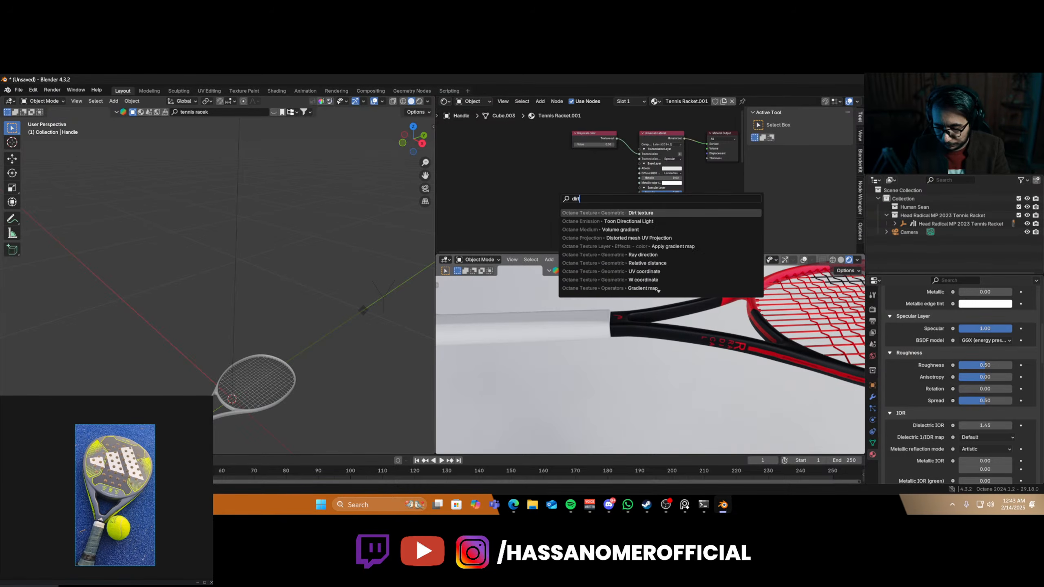
pyautogui.click(601, 213)
pyautogui.click(509, 175)
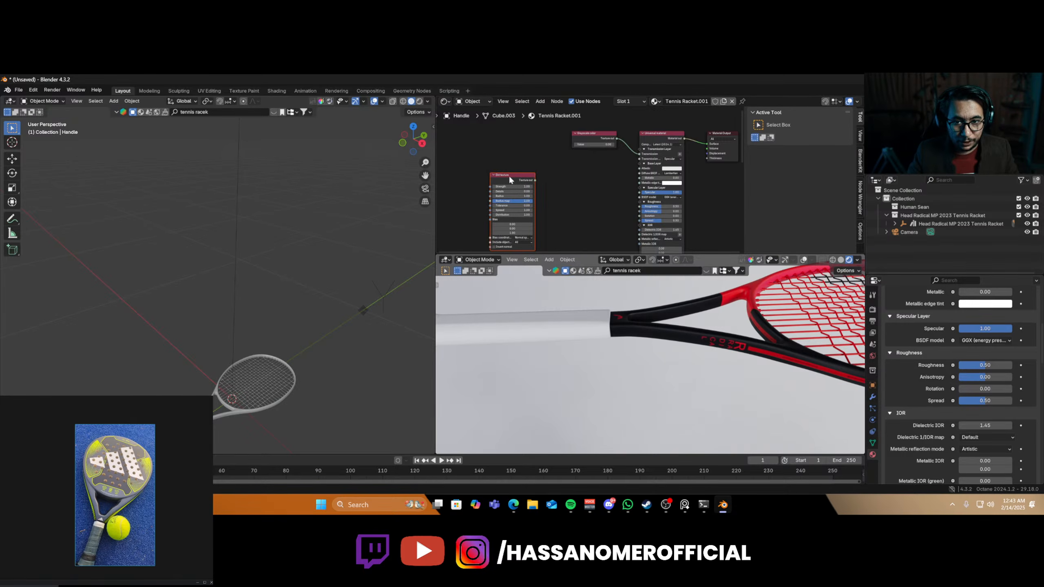
# - Preview the Dirt texture directly on the handle and raise its Strength to 9.67
pyautogui.keyDown('ctrl'); pyautogui.keyDown('shift'); pyautogui.click(509, 176); pyautogui.keyUp('shift'); pyautogui.keyUp('ctrl')
pyautogui.scroll(4, 604, 184)
pyautogui.moveTo(609, 184); pyautogui.dragTo(684, 152, button='middle')
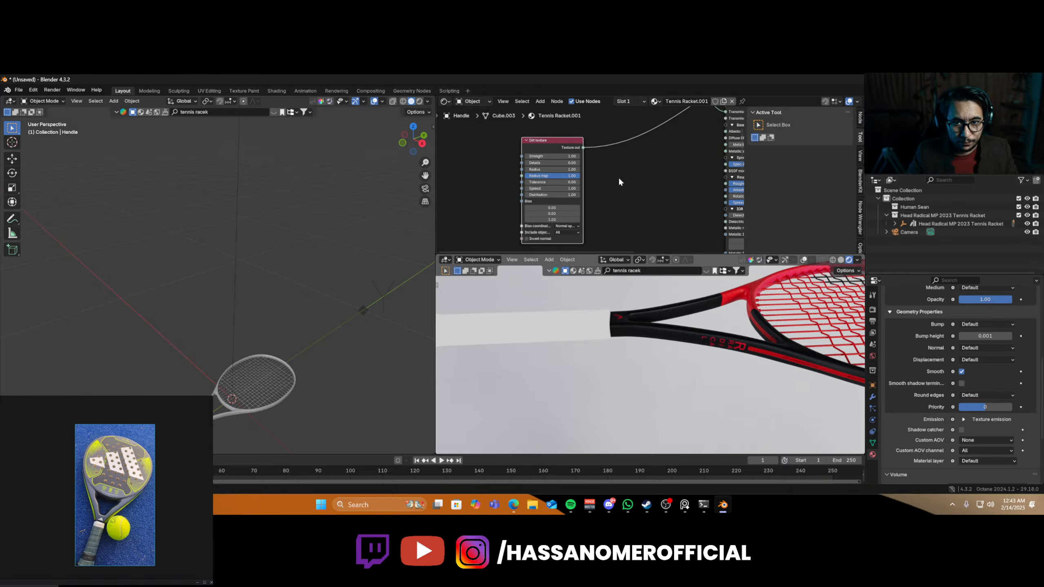
pyautogui.moveTo(557, 149)
pyautogui.mouseDown()
pyautogui.moveTo(514, 144)
pyautogui.moveTo(563, 151)
pyautogui.mouseUp()
pyautogui.moveTo(615, 313); pyautogui.dragTo(700, 312, button='middle')
pyautogui.moveTo(604, 313); pyautogui.dragTo(625, 430, button='middle')
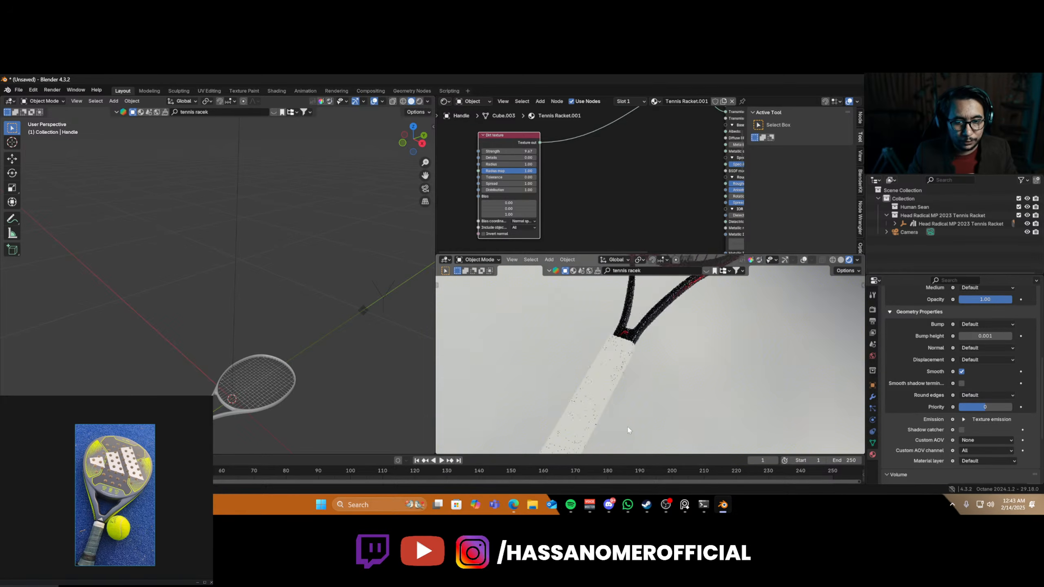
pyautogui.scroll(2, 570, 155)
# - Set the Dirt texture's Details to 6.82, Radius to 4.24 and Tolerance to 0.23, raise its Distribution, and inspect the handle
pyautogui.moveTo(530, 163); pyautogui.dragTo(610, 185, button='middle')
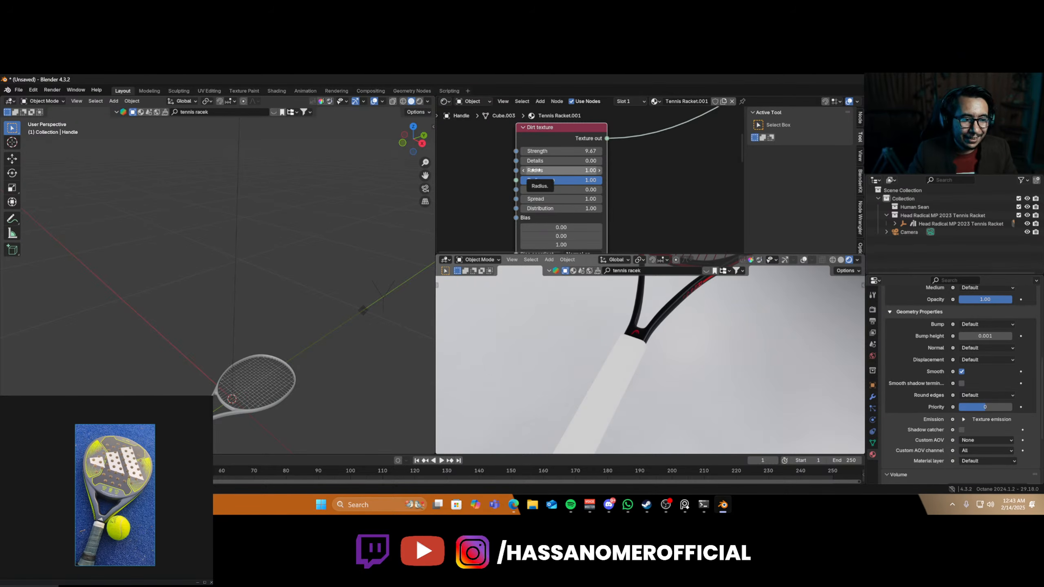
pyautogui.moveTo(536, 161); pyautogui.dragTo(593, 212)
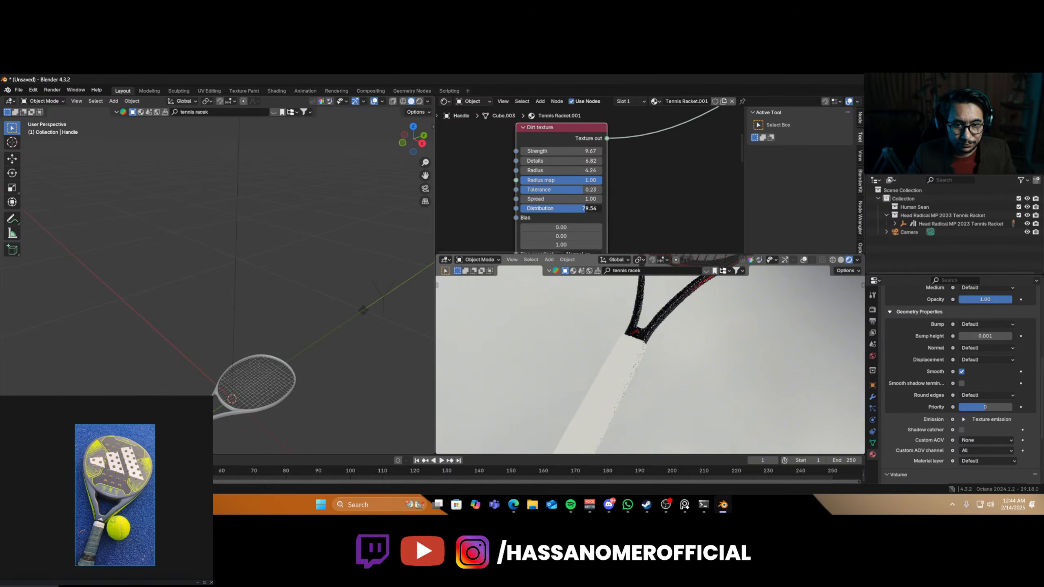
pyautogui.moveTo(644, 380); pyautogui.dragTo(574, 348, button='middle')
pyautogui.scroll(4, 575, 346)
pyautogui.keyDown('shift'); pyautogui.moveTo(637, 332); pyautogui.dragTo(664, 352, button='middle'); pyautogui.keyUp('shift')
pyautogui.scroll(5, 661, 337)
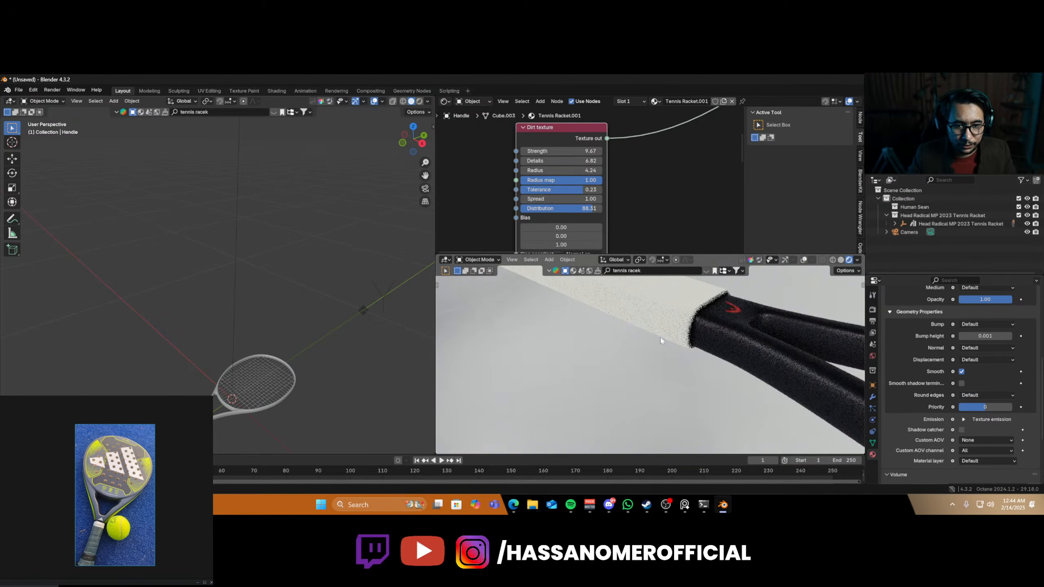
pyautogui.scroll(-6, 662, 332)
pyautogui.scroll(-5, 660, 181)
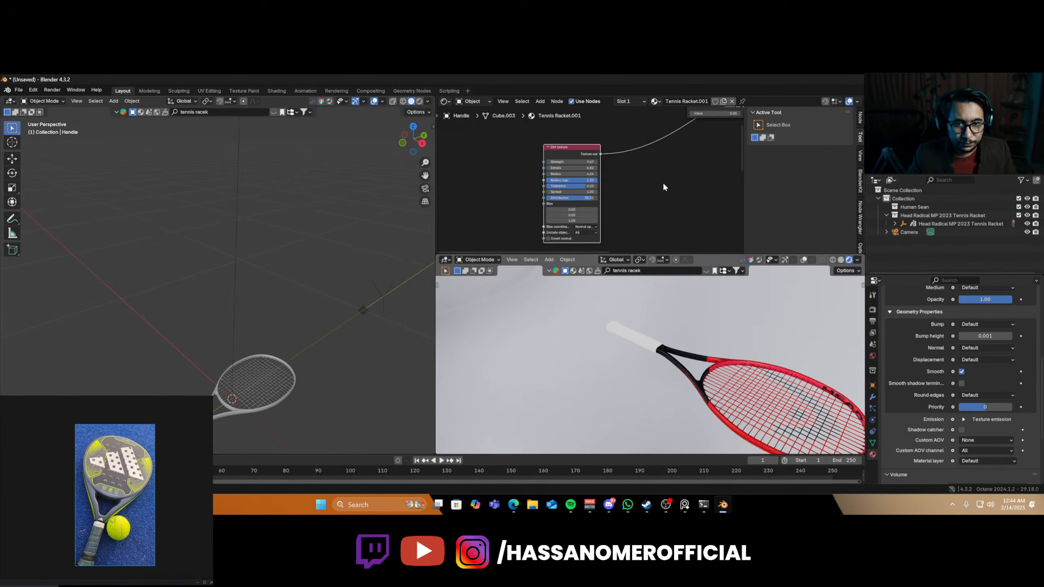
# - Preview the handle's material again and add a Gradient map node fed by the Dirt texture
pyautogui.keyDown('ctrl'); pyautogui.keyDown('shift'); pyautogui.click(712, 129); pyautogui.keyUp('shift'); pyautogui.keyUp('ctrl')
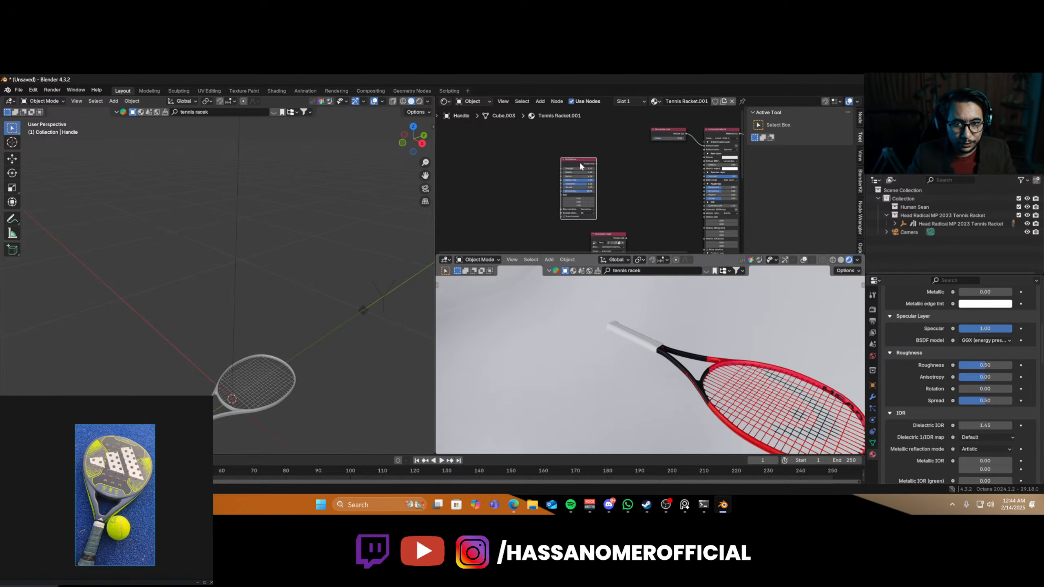
pyautogui.moveTo(579, 162); pyautogui.dragTo(538, 153)
pyautogui.hotkey('shift', 'a')
pyautogui.click(617, 169)
pyautogui.write('s')
pyautogui.press('BackSpace')
pyautogui.write('gra')
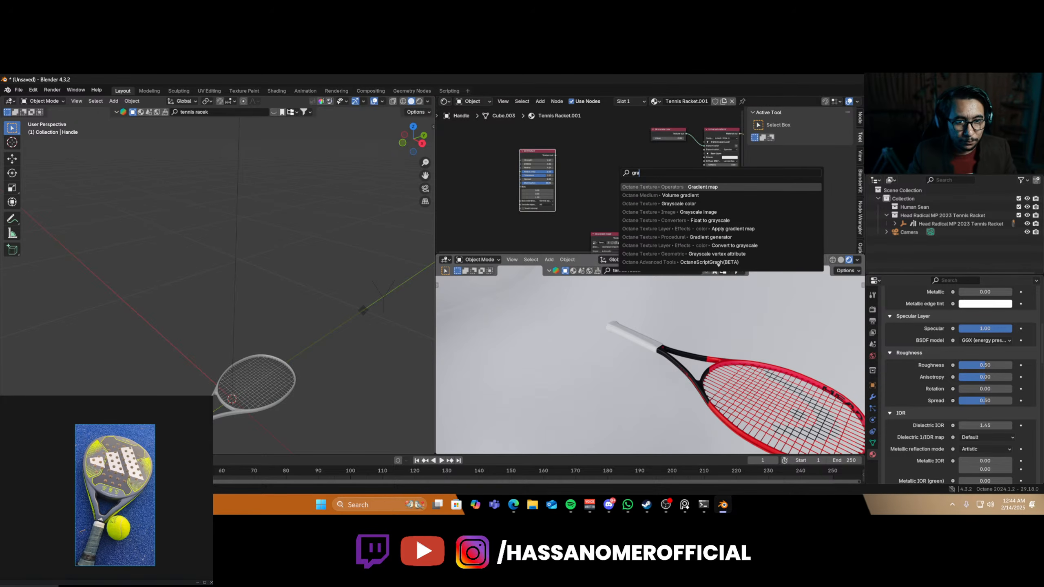
pyautogui.press('Return')
pyautogui.click(564, 158)
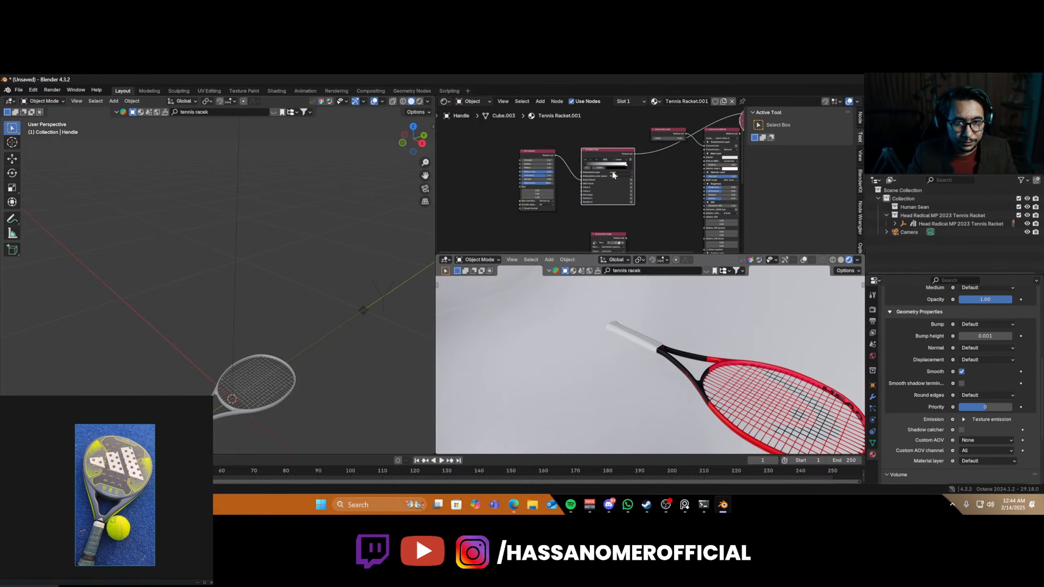
# - Change the Gradient map's white end stop to a dark navy blue and check the color on the handle
pyautogui.scroll(6, 612, 170)
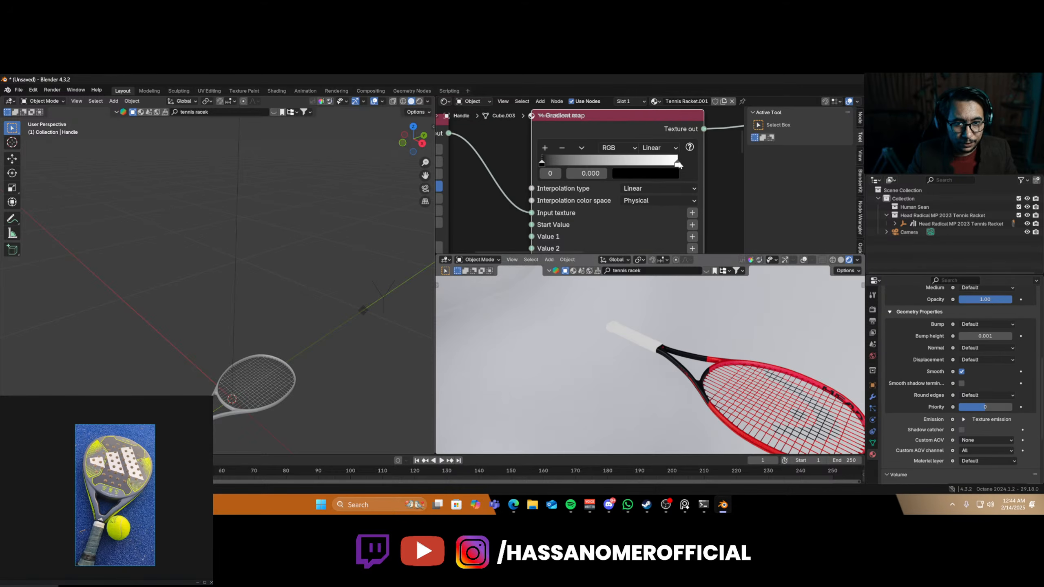
pyautogui.click(677, 164)
pyautogui.click(663, 176)
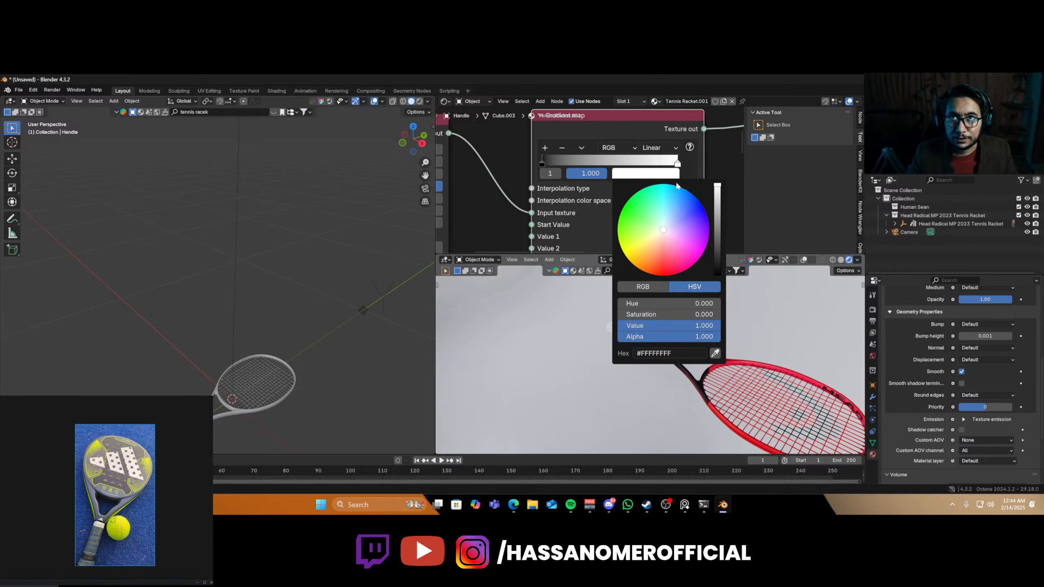
pyautogui.moveTo(668, 221)
pyautogui.mouseDown()
pyautogui.moveTo(717, 259)
pyautogui.moveTo(718, 245)
pyautogui.mouseUp()
pyautogui.scroll(5, 670, 366)
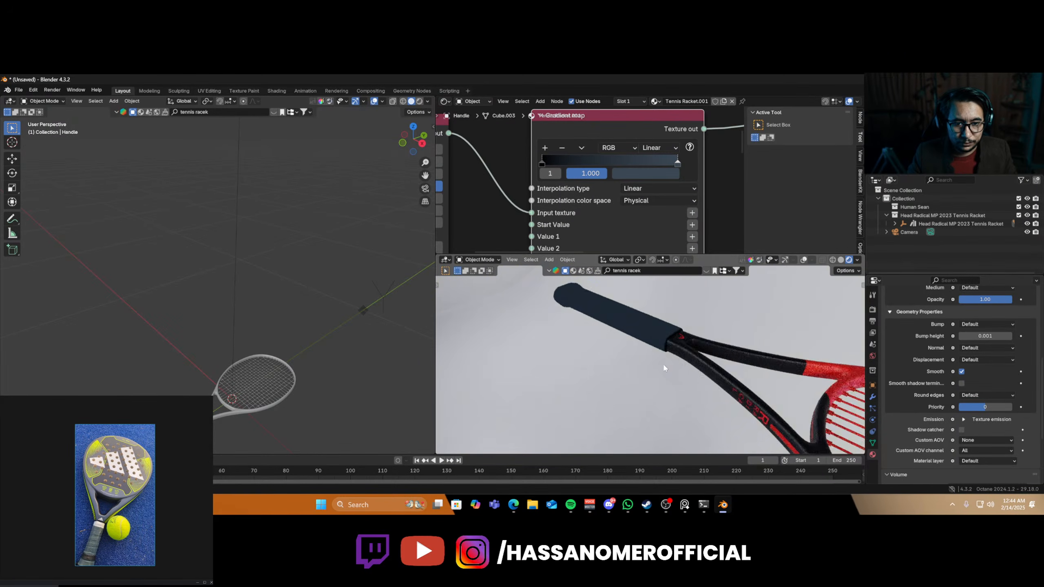
pyautogui.moveTo(643, 345); pyautogui.dragTo(737, 378, button='middle')
pyautogui.scroll(-9, 515, 224)
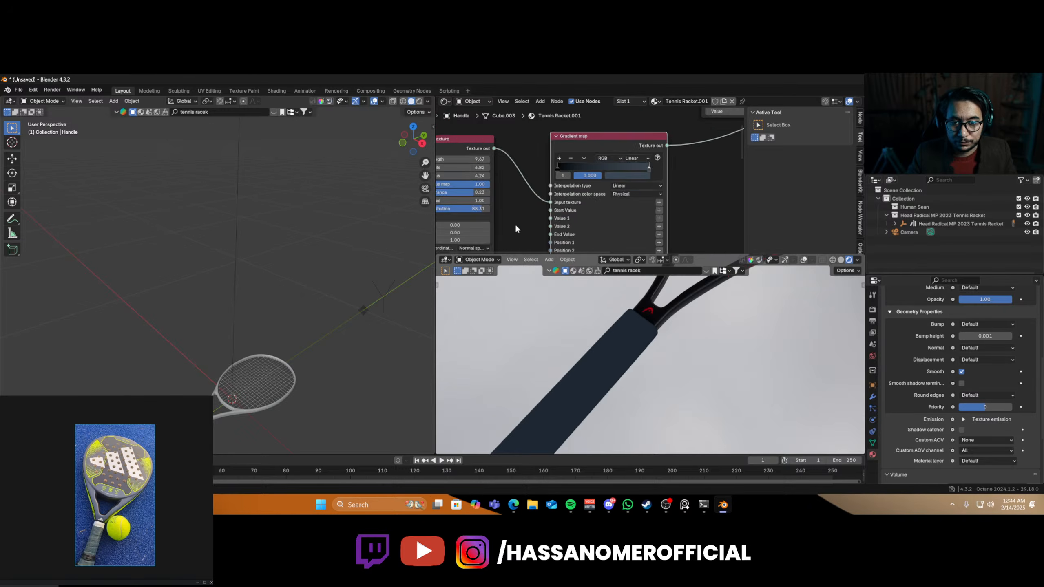
# - Move the Dirt texture node aside and add a Fractal noise node below it
pyautogui.moveTo(529, 220); pyautogui.dragTo(610, 216, button='middle')
pyautogui.moveTo(549, 152); pyautogui.dragTo(502, 140)
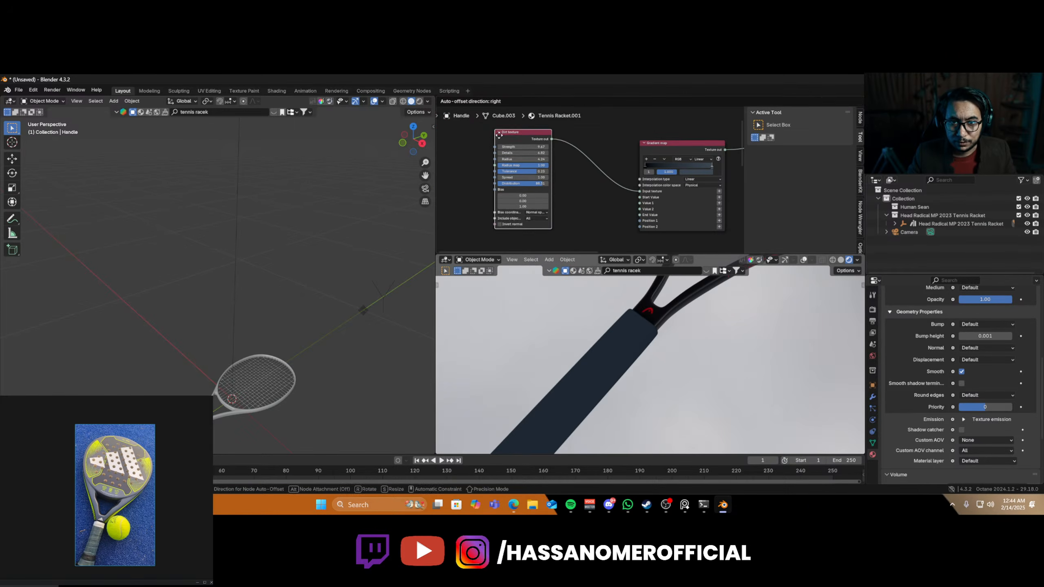
pyautogui.hotkey('shift', 'a')
pyautogui.click(576, 216)
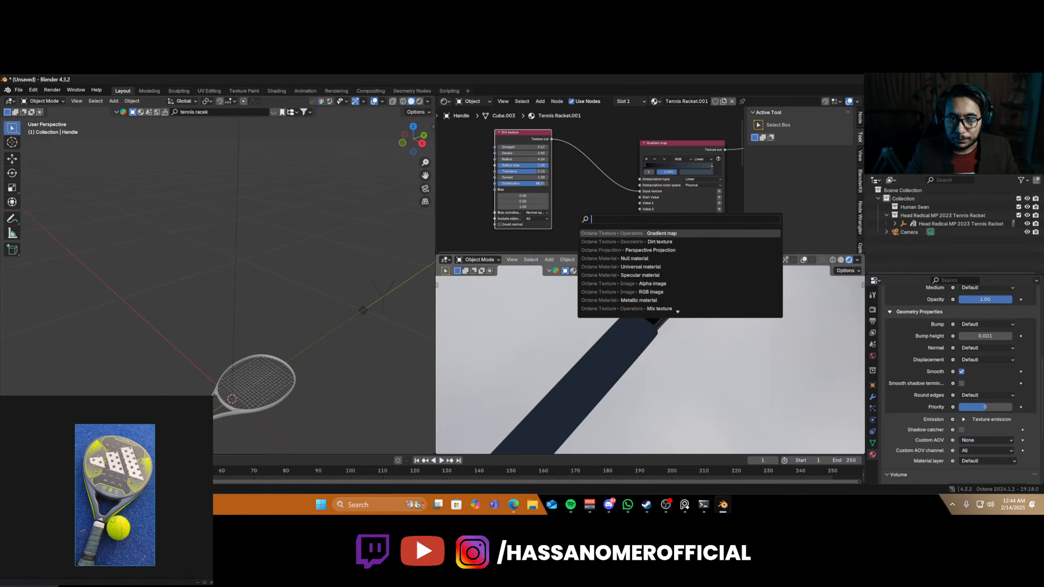
pyautogui.write('nois')
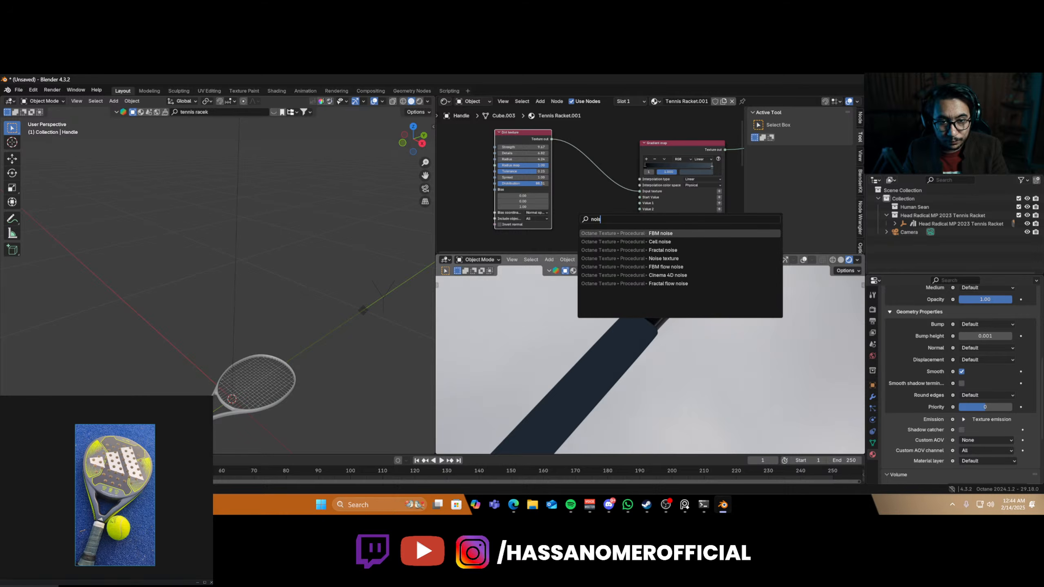
pyautogui.click(663, 250)
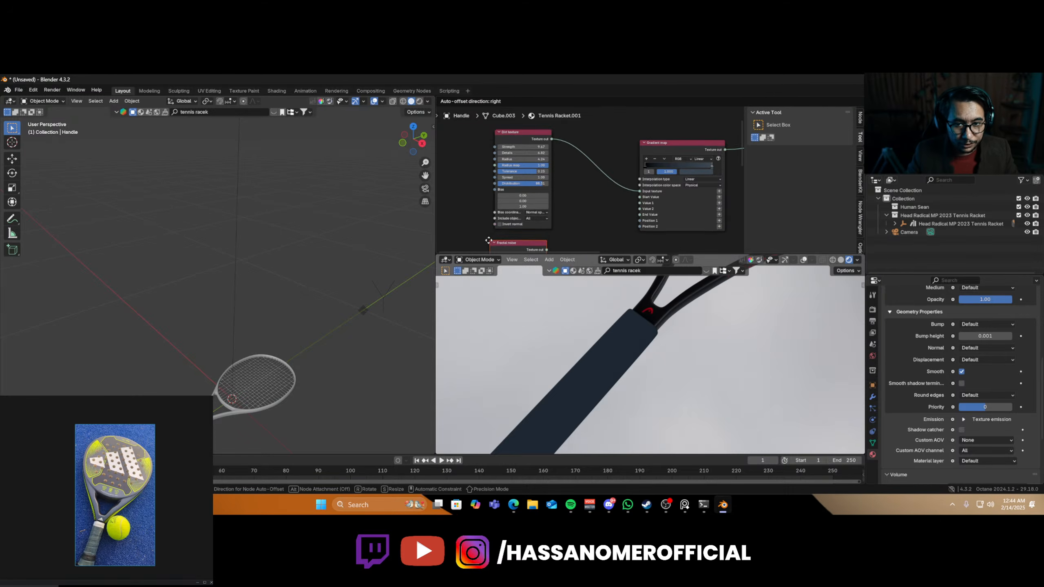
pyautogui.click(488, 236)
pyautogui.moveTo(591, 195); pyautogui.dragTo(563, 150, button='middle')
pyautogui.moveTo(555, 187); pyautogui.dragTo(538, 203, button='middle')
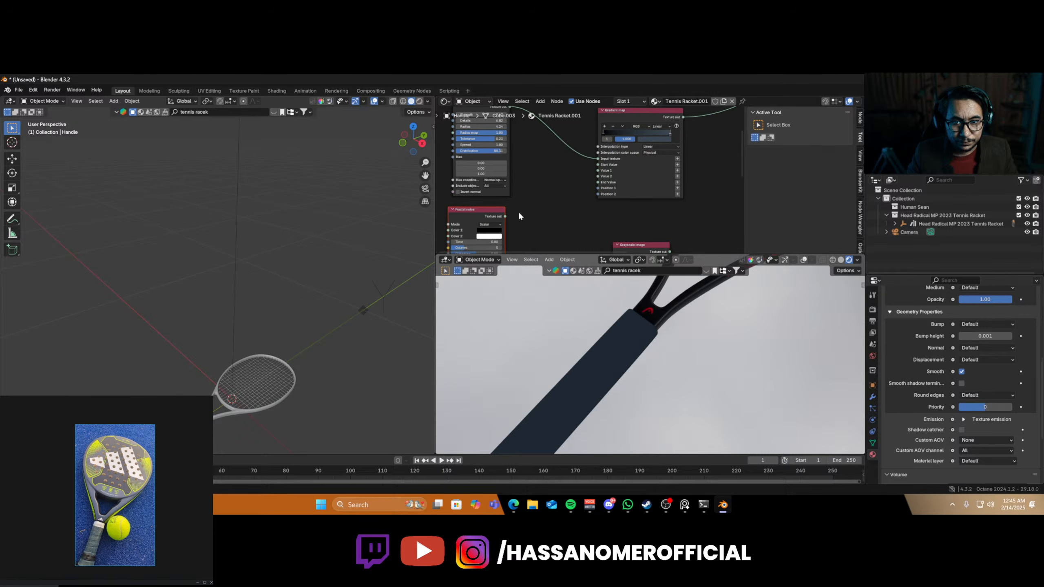
# - Insert a Mix texture node on the link between the Dirt texture and the Gradient map
pyautogui.moveTo(539, 166); pyautogui.dragTo(573, 184, button='middle')
pyautogui.moveTo(501, 124); pyautogui.dragTo(432, 128)
pyautogui.hotkey('shift', 'a')
pyautogui.write('s')
pyautogui.press('BackSpace')
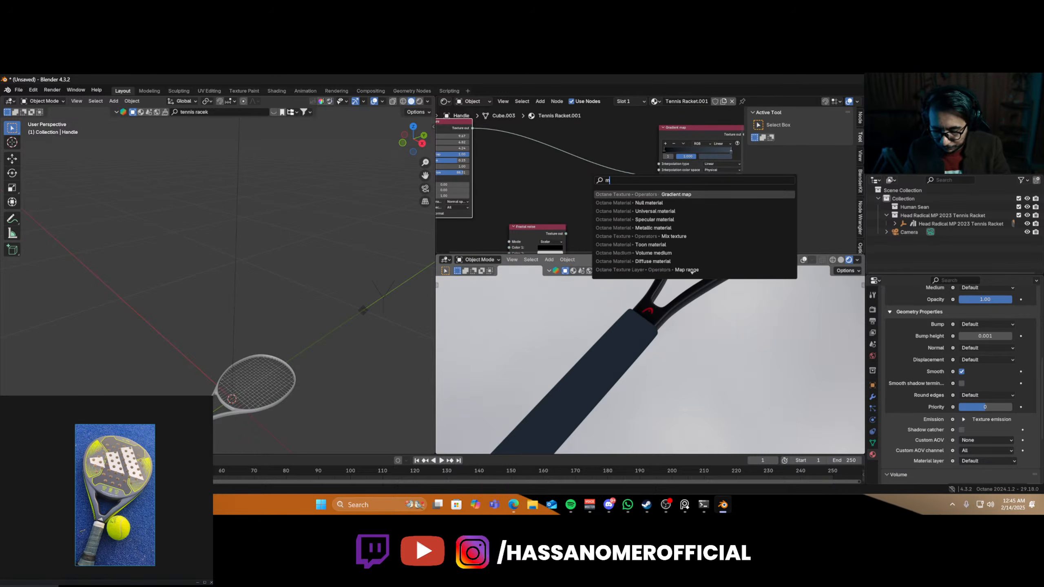
pyautogui.write('mix')
pyautogui.press('Down')
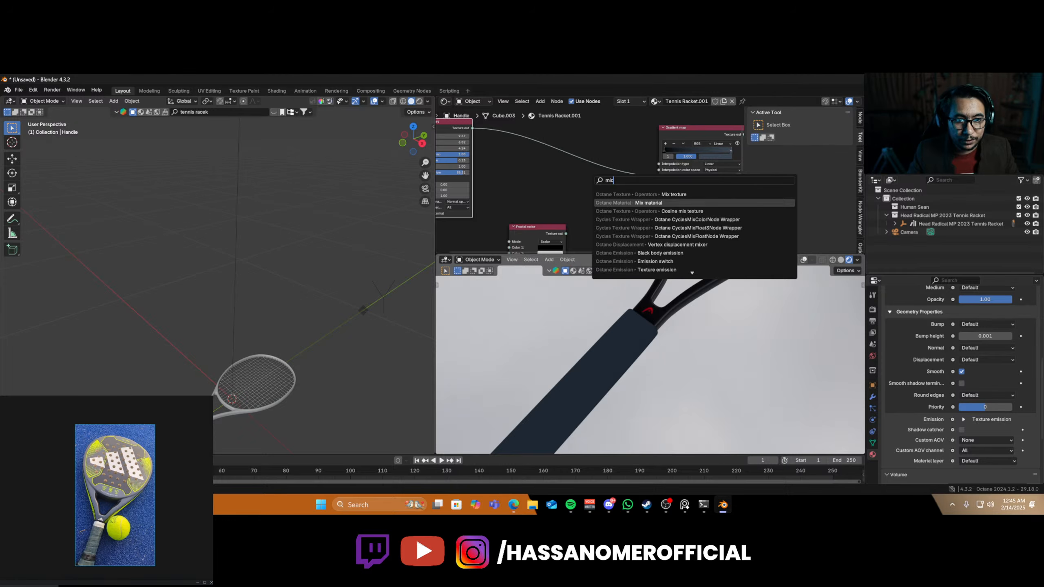
pyautogui.press('Up')
pyautogui.press('Return')
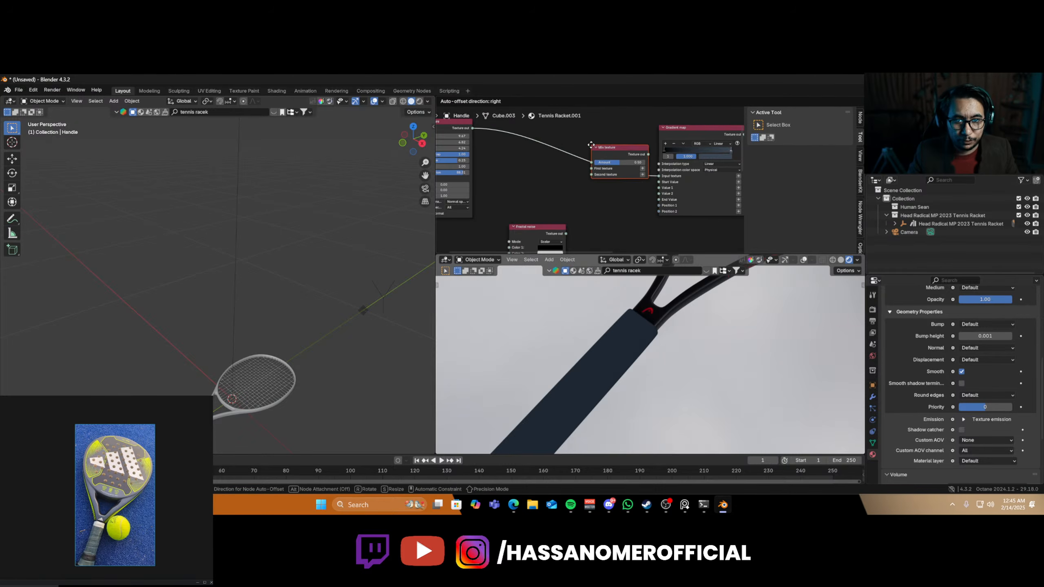
pyautogui.click(592, 136)
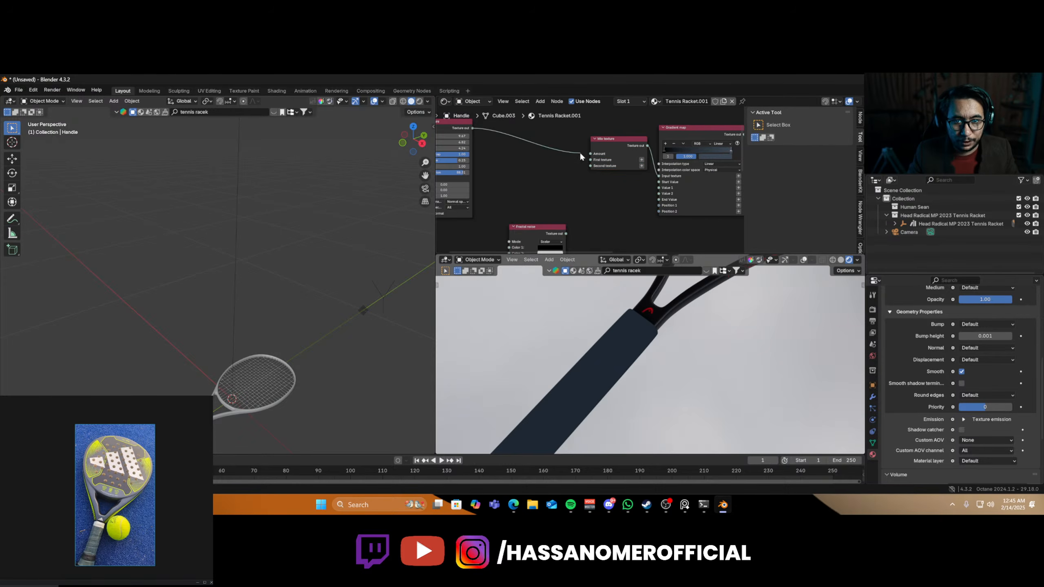
# - Connect the Dirt texture to the mix's First texture and the Fractal noise to its Second texture, and preview the mix
pyautogui.moveTo(579, 152); pyautogui.dragTo(592, 161)
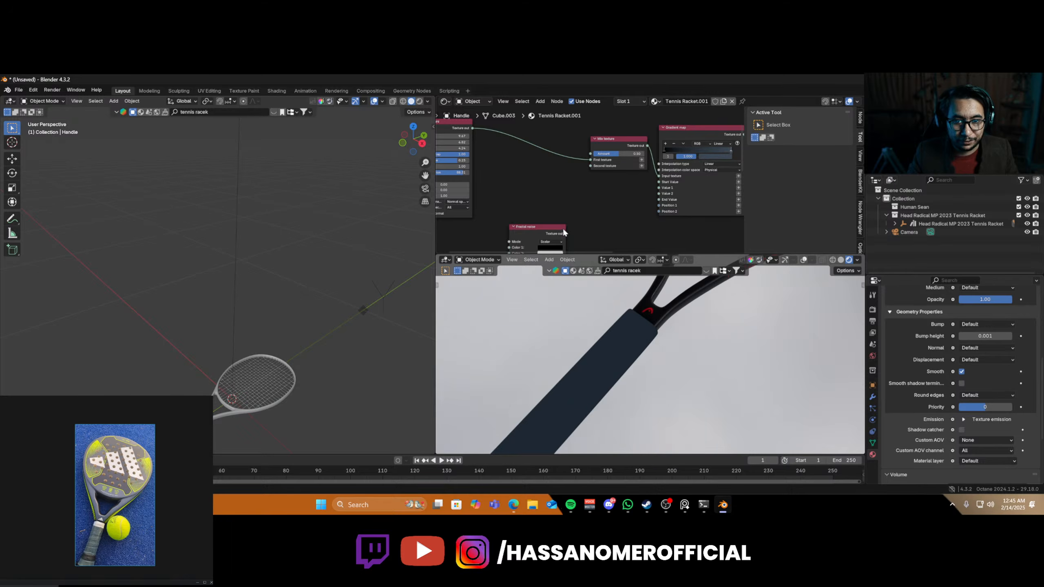
pyautogui.moveTo(565, 233); pyautogui.dragTo(590, 165)
pyautogui.click(612, 146)
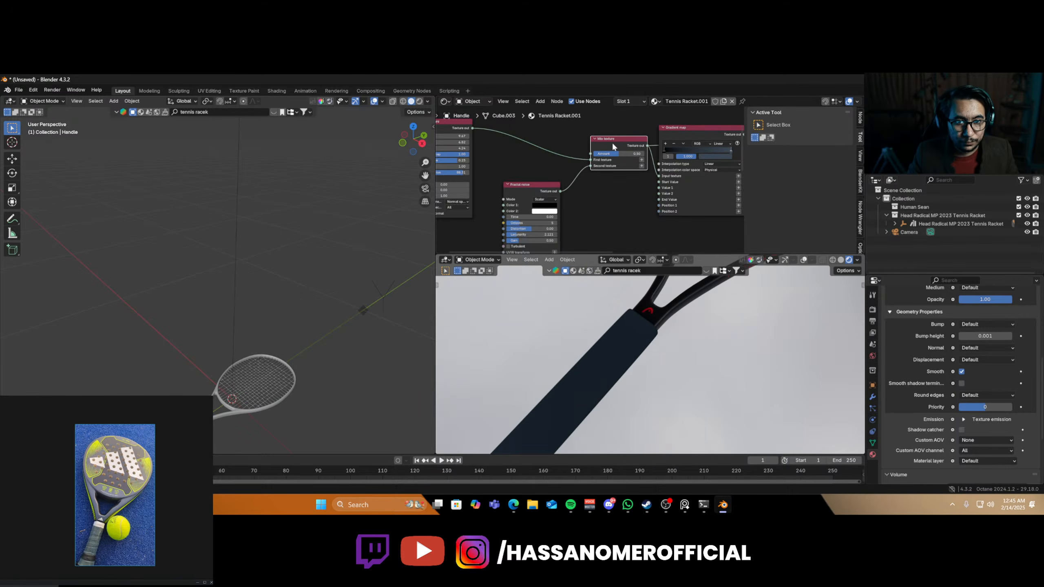
# - Raise the Fractal noise's Time and add a 3D transformation and an XYZ to UVW Projection to its UVW transform and Projection inputs
pyautogui.scroll(3, 593, 230)
pyautogui.moveTo(588, 206); pyautogui.dragTo(635, 154, button='middle')
pyautogui.moveTo(568, 176); pyautogui.dragTo(627, 177)
pyautogui.click(595, 221)
pyautogui.click(595, 228)
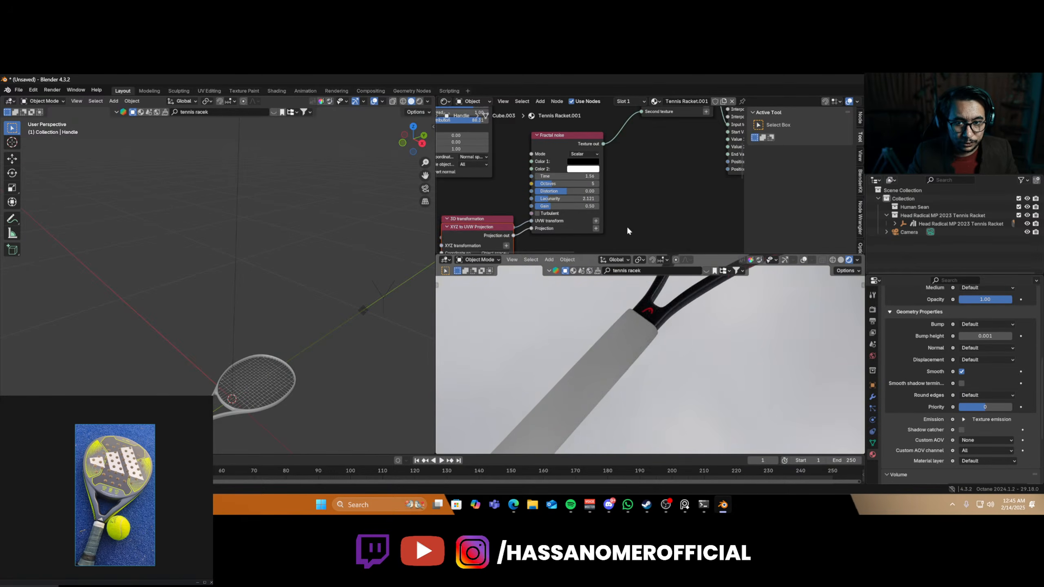
# - Move the XYZ to UVW Projection node above the 3D transformation and reduce the transformation's scale for finer noise
pyautogui.moveTo(628, 227); pyautogui.dragTo(696, 190, button='middle')
pyautogui.moveTo(538, 182); pyautogui.dragTo(532, 140)
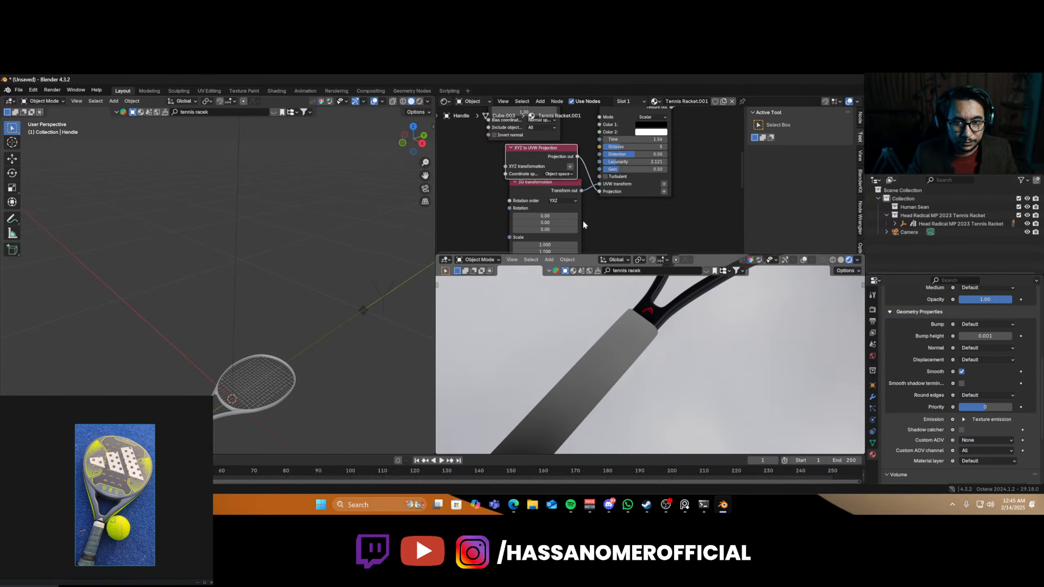
pyautogui.moveTo(583, 224); pyautogui.dragTo(596, 150, button='middle')
pyautogui.moveTo(575, 171); pyautogui.dragTo(539, 185)
pyautogui.scroll(-3, 677, 174)
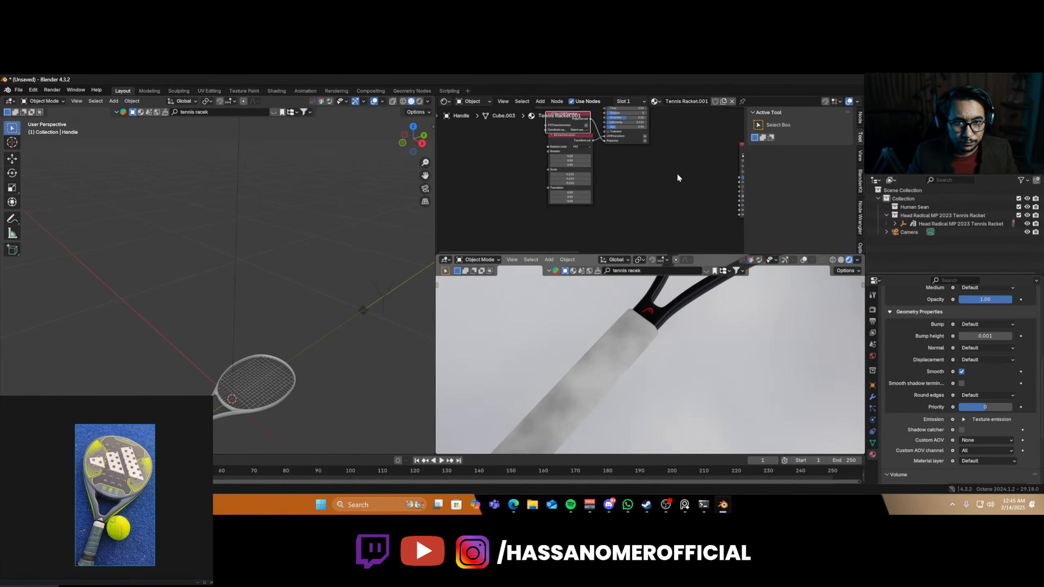
# - Preview the Gradient map's output on the racket handle and inspect the handle
pyautogui.moveTo(677, 174); pyautogui.dragTo(612, 252, button='middle')
pyautogui.click(676, 135)
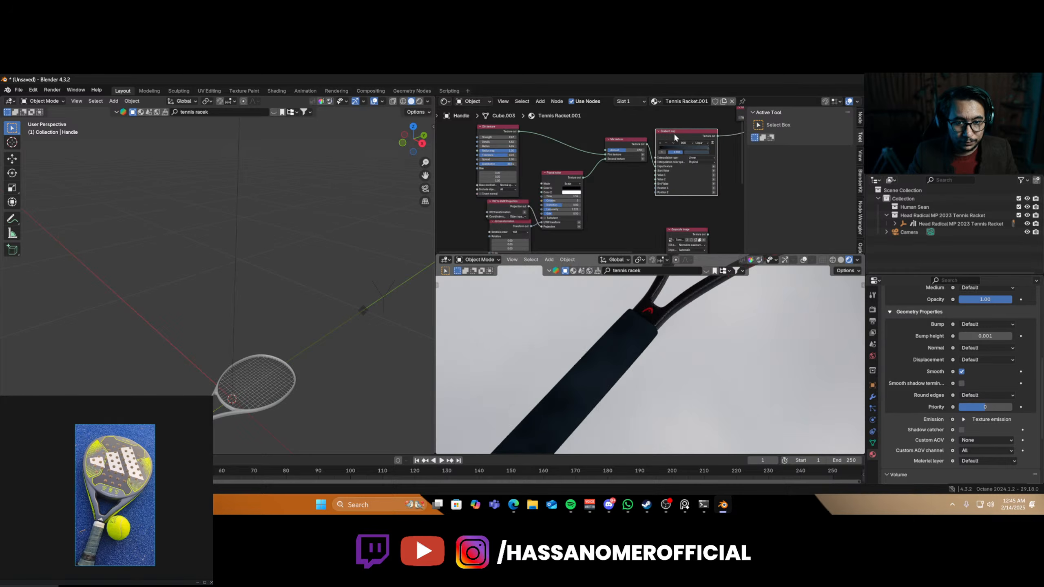
pyautogui.moveTo(639, 357); pyautogui.dragTo(563, 342, button='middle')
pyautogui.scroll(-5, 583, 336)
pyautogui.scroll(-4, 618, 163)
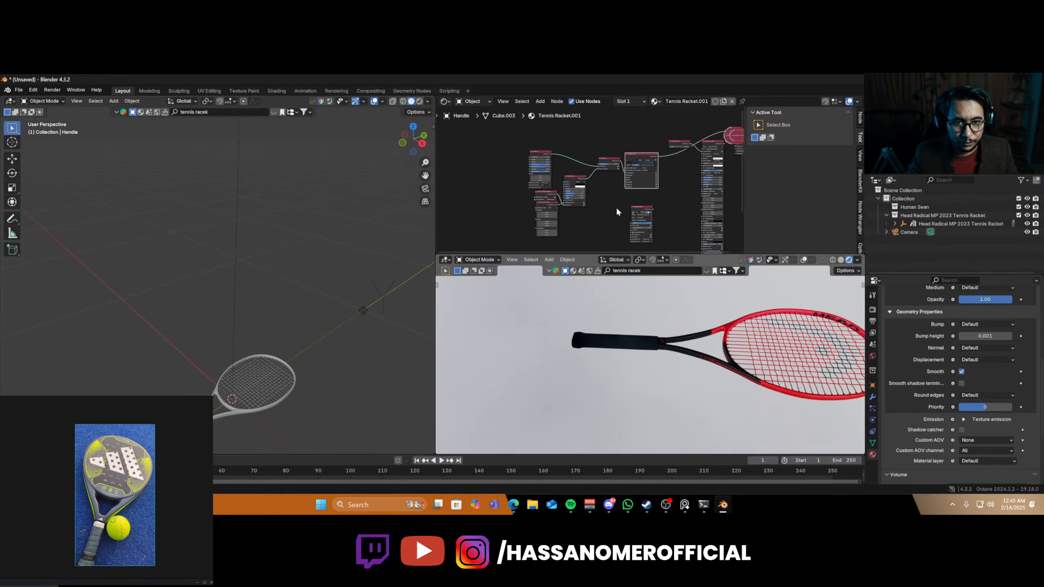
# - Restore the main material node to the material output and connect the RGB image to its Normal input
pyautogui.keyDown('ctrl'); pyautogui.keyDown('shift'); pyautogui.click(647, 154); pyautogui.keyUp('shift'); pyautogui.keyUp('ctrl')
pyautogui.scroll(6, 590, 180)
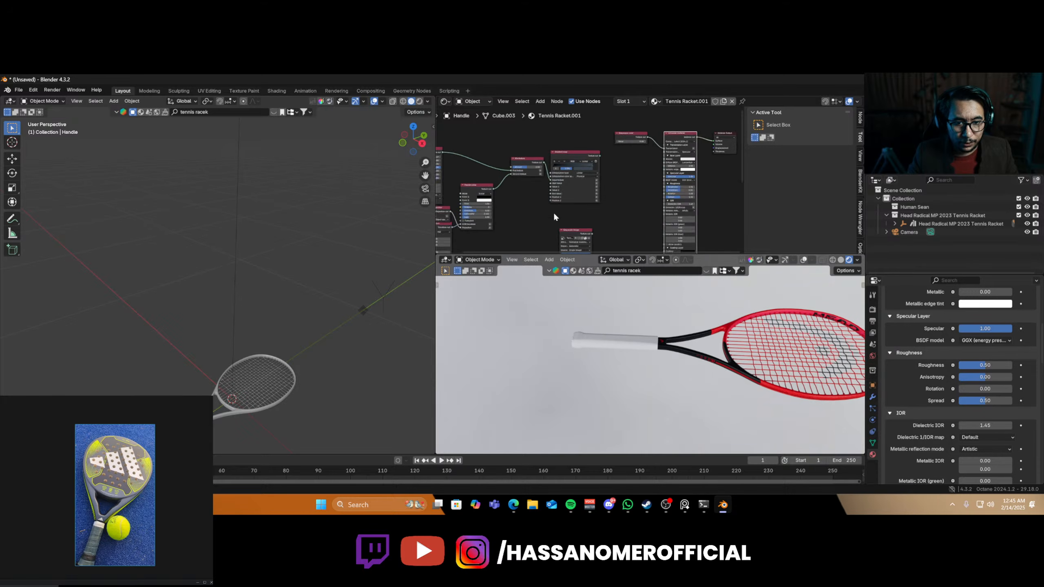
pyautogui.moveTo(589, 205); pyautogui.dragTo(518, 239, button='middle')
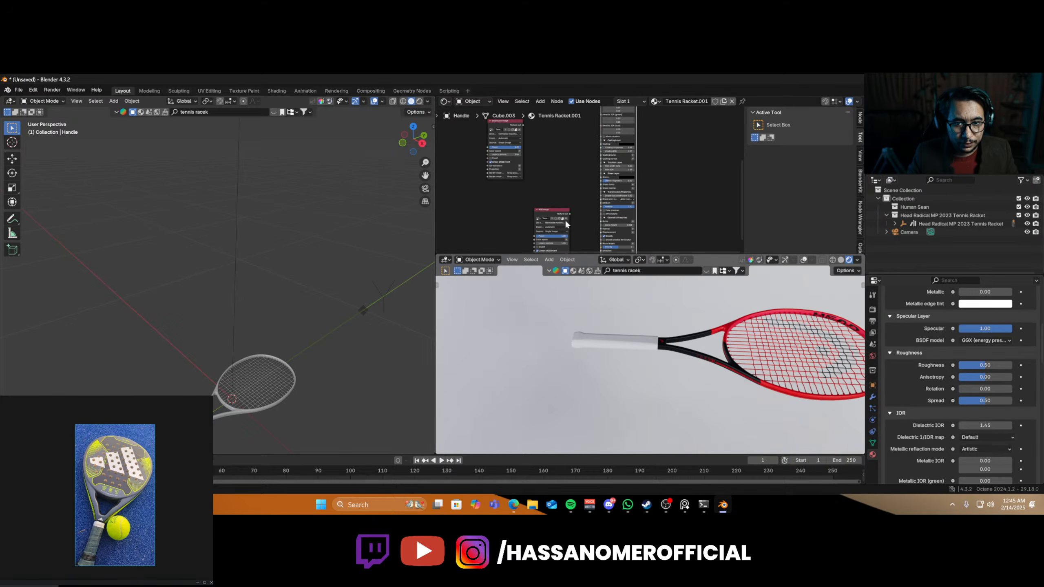
pyautogui.moveTo(570, 214); pyautogui.dragTo(603, 234)
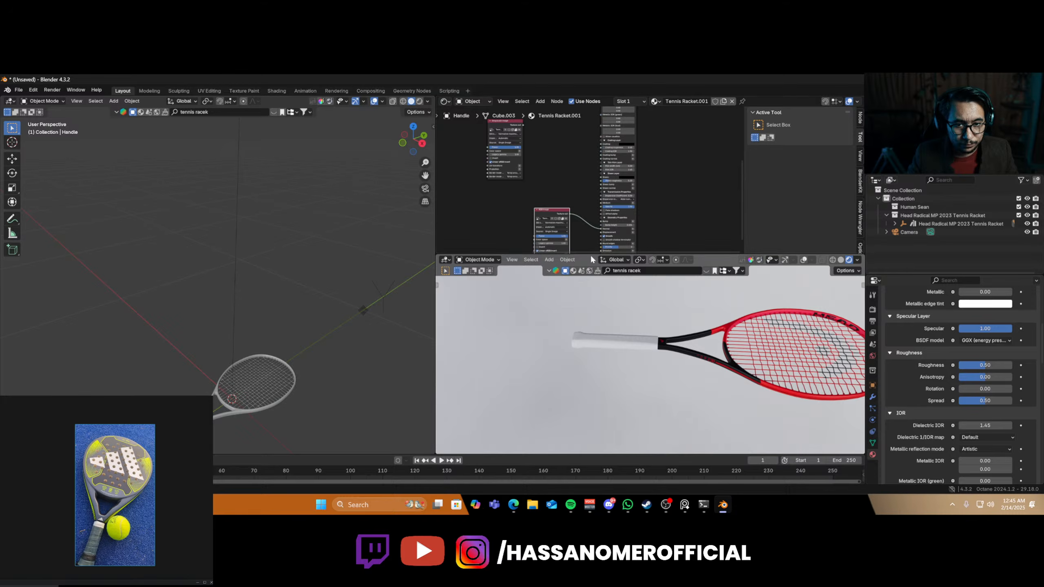
pyautogui.scroll(3, 616, 375)
# - Connect the Gradient map to the material's Albedo input and the Grayscale image to its Roughness input
pyautogui.moveTo(546, 179); pyautogui.dragTo(594, 171, button='middle')
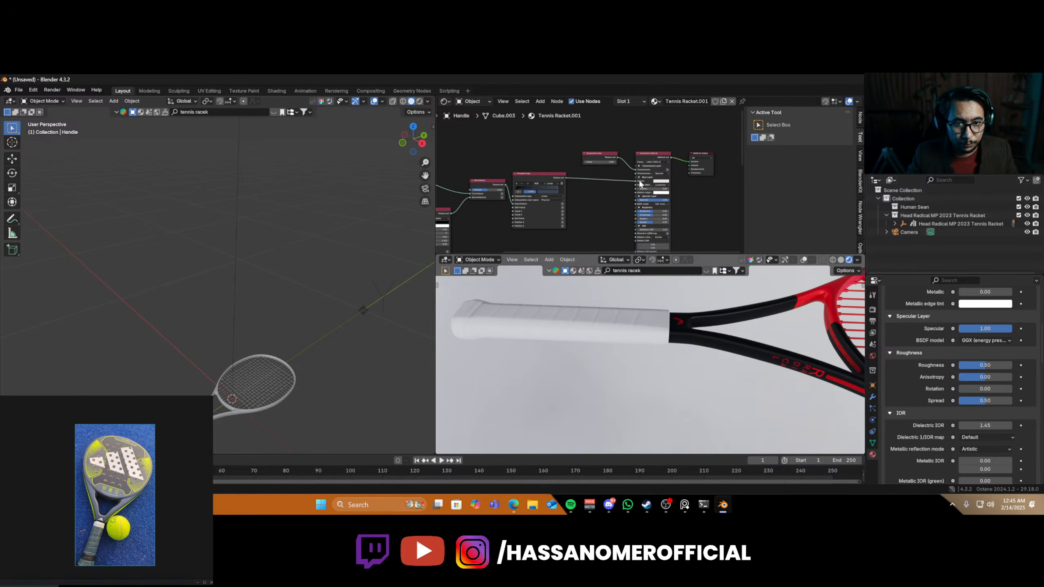
pyautogui.moveTo(619, 239); pyautogui.dragTo(634, 145, button='middle')
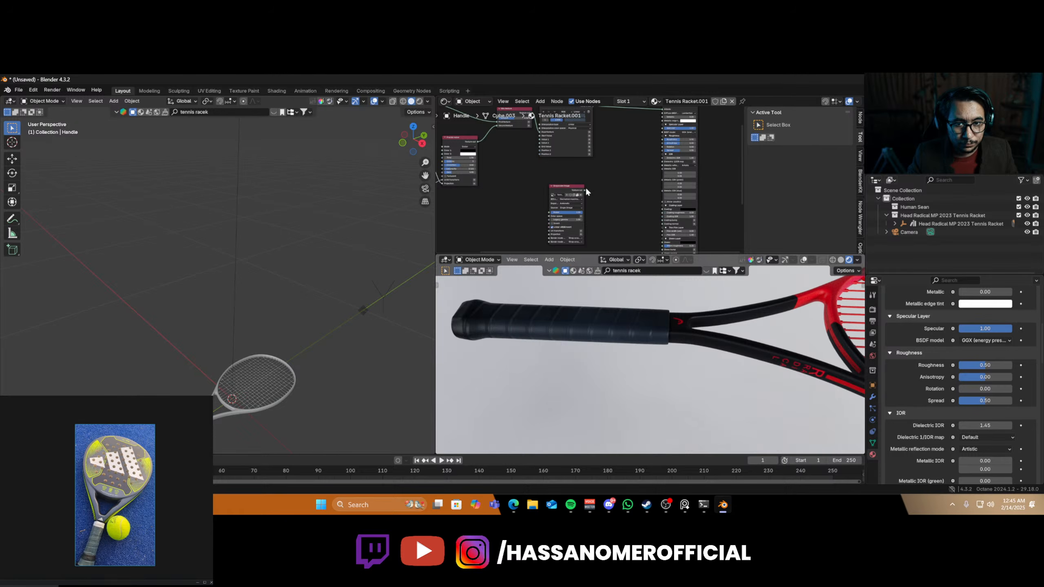
pyautogui.moveTo(657, 165); pyautogui.dragTo(663, 140)
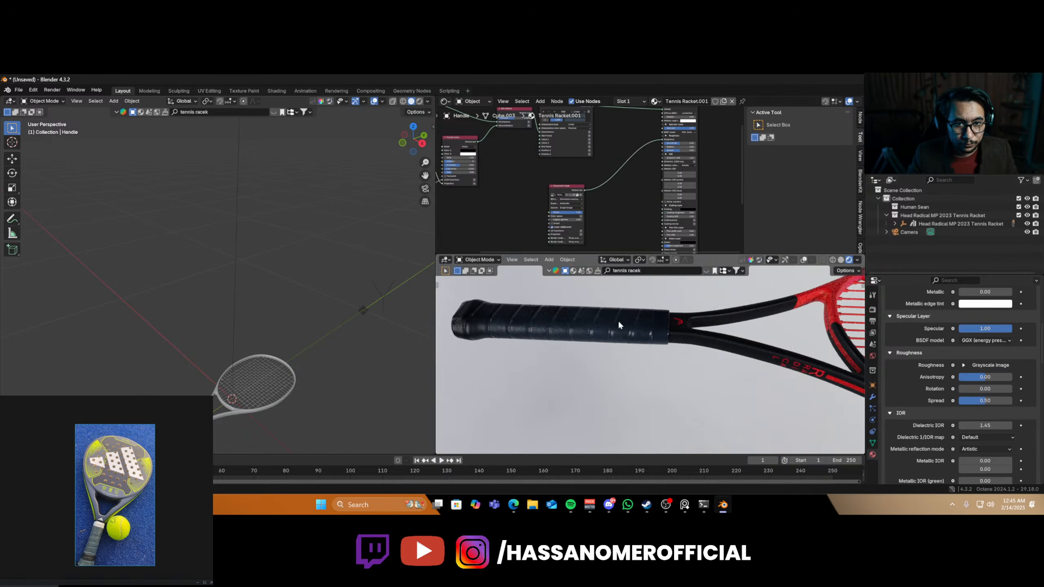
pyautogui.moveTo(619, 320); pyautogui.dragTo(607, 358, button='middle')
pyautogui.scroll(-2, 607, 358)
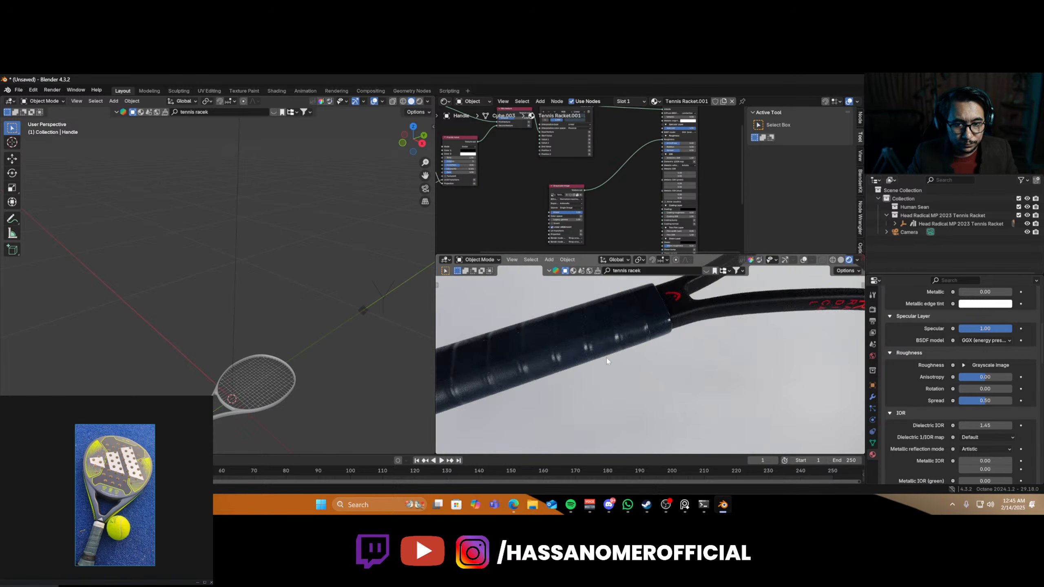
# - Disconnect the RGB image from Normal and feed it through a new Texture displacement node into the Displacement input
pyautogui.scroll(-2, 575, 183)
pyautogui.moveTo(623, 194); pyautogui.dragTo(617, 73, button='middle')
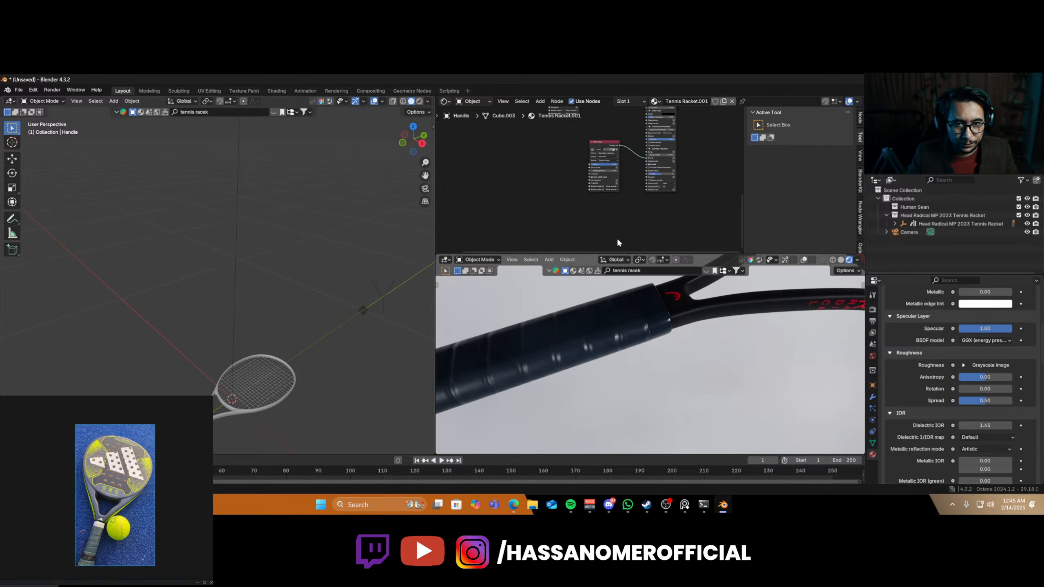
pyautogui.scroll(6, 597, 206)
pyautogui.moveTo(694, 140); pyautogui.dragTo(583, 164)
pyautogui.moveTo(702, 173); pyautogui.dragTo(615, 215, button='middle')
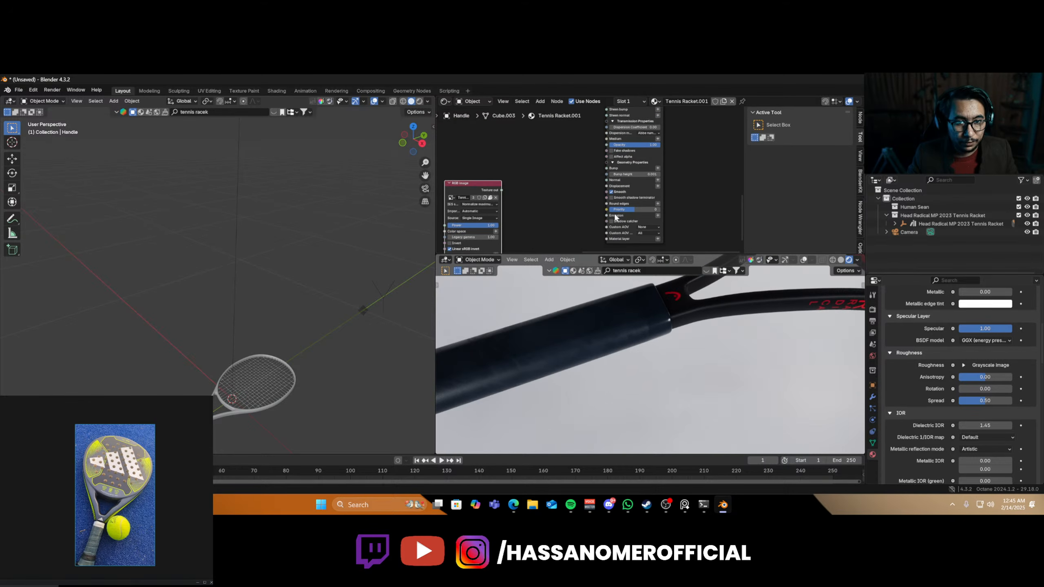
pyautogui.click(660, 186)
pyautogui.moveTo(666, 198)
pyautogui.click(696, 200)
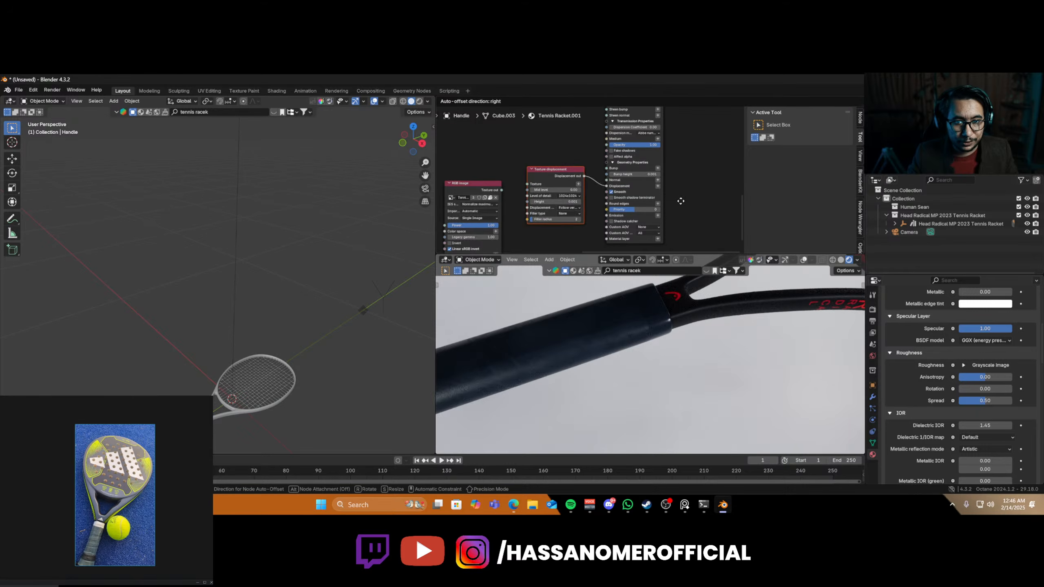
pyautogui.click(675, 202)
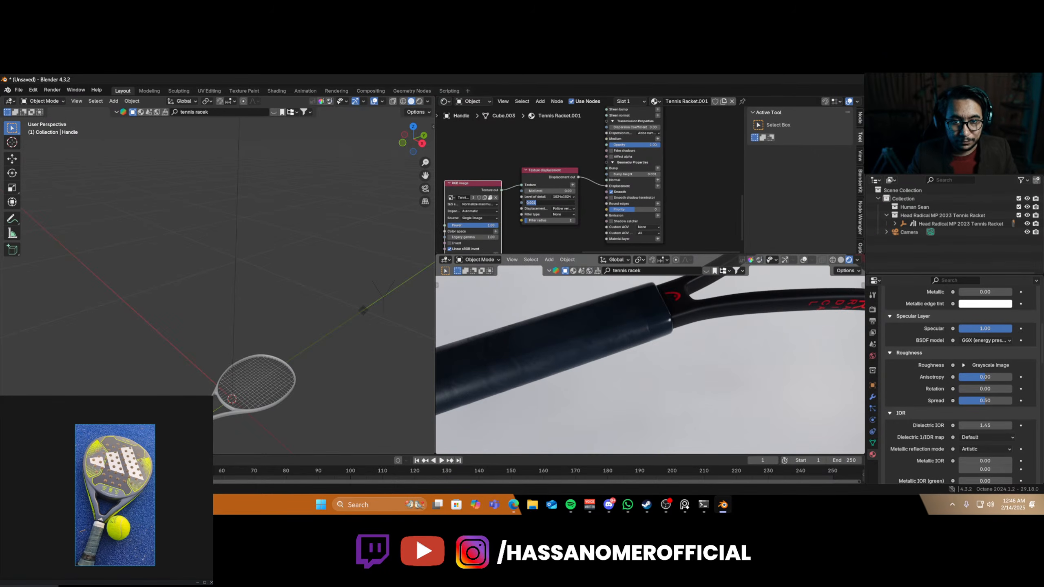
# - Set the Texture displacement's level of detail to 4096x4096 and its height to 0.010
pyautogui.press('Return')
pyautogui.click(562, 197)
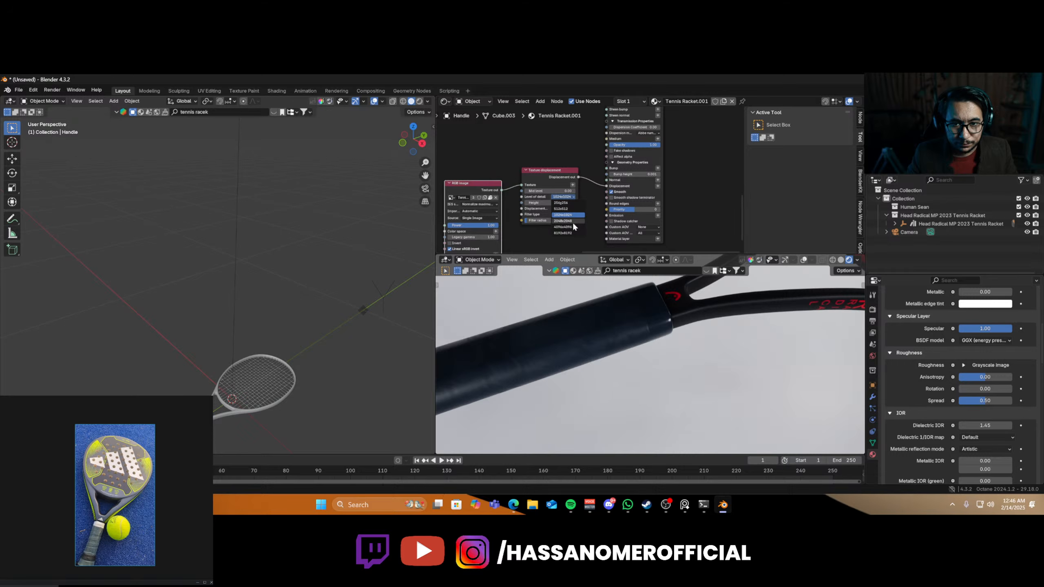
pyautogui.click(549, 202)
pyautogui.press('BackSpace')
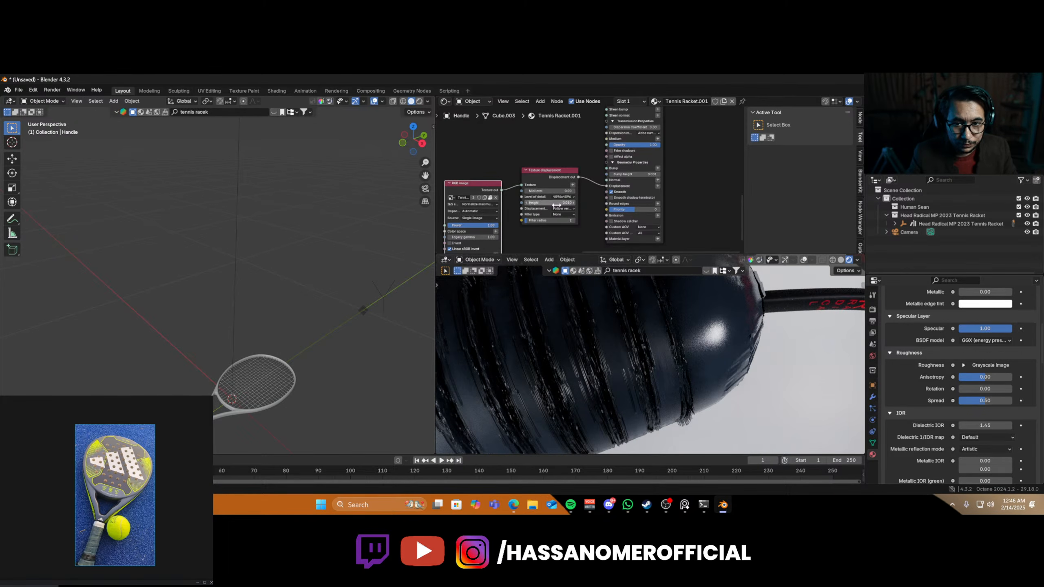
pyautogui.moveTo(570, 283); pyautogui.dragTo(615, 340, button='middle')
pyautogui.scroll(-4, 649, 370)
pyautogui.scroll(2, 615, 340)
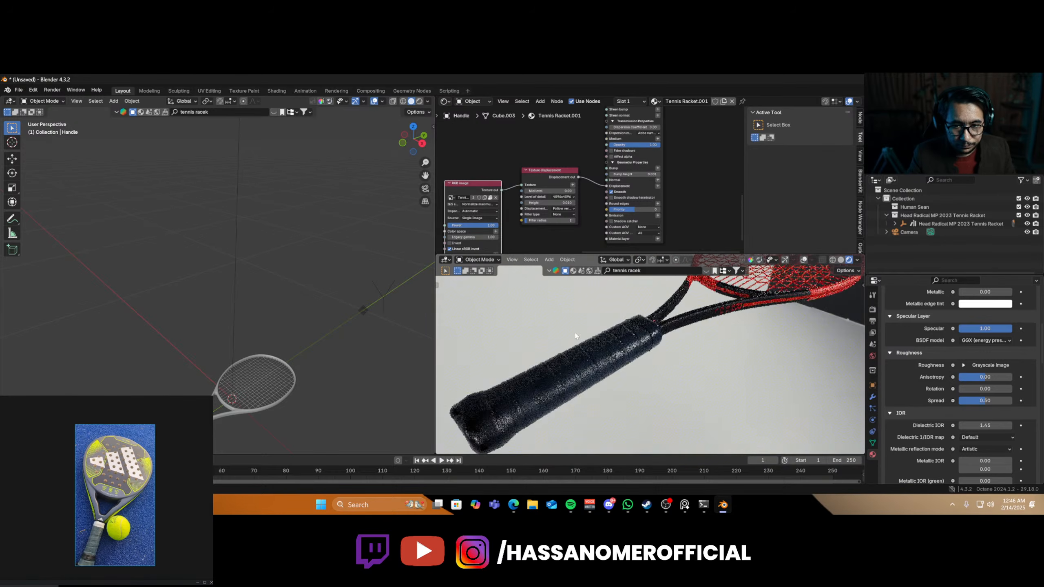
# - Set the Texture displacement's mid level to 0.50 and its filter type to Gaussian
pyautogui.click(549, 190)
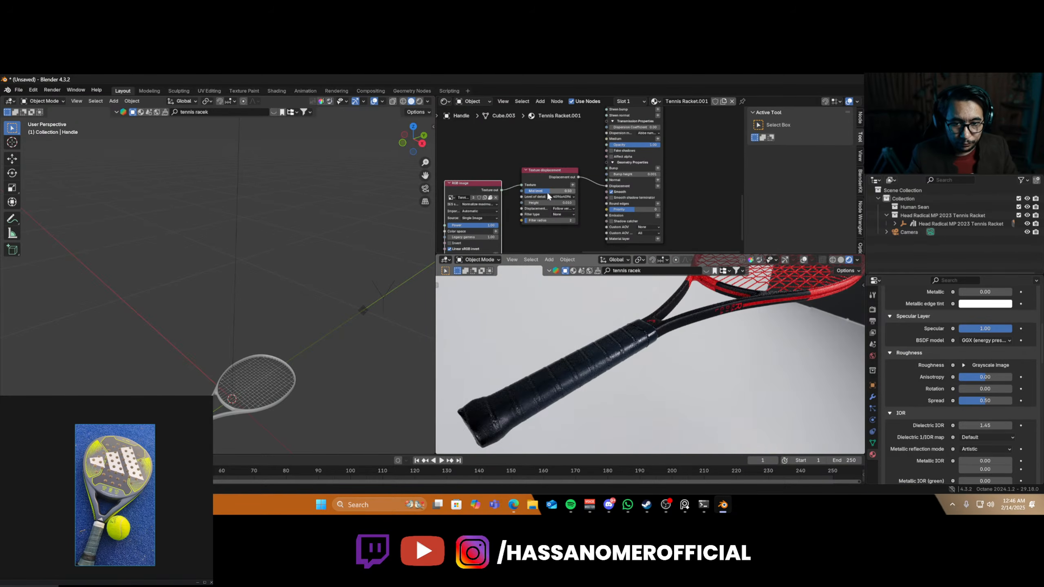
pyautogui.scroll(3, 589, 369)
pyautogui.moveTo(580, 356); pyautogui.dragTo(632, 330, button='middle')
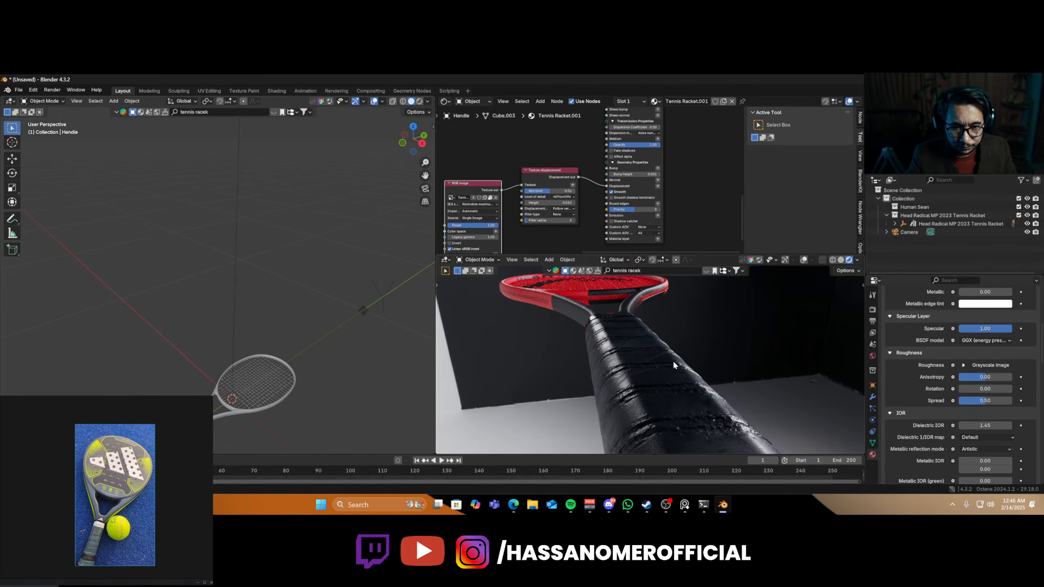
pyautogui.scroll(2, 562, 218)
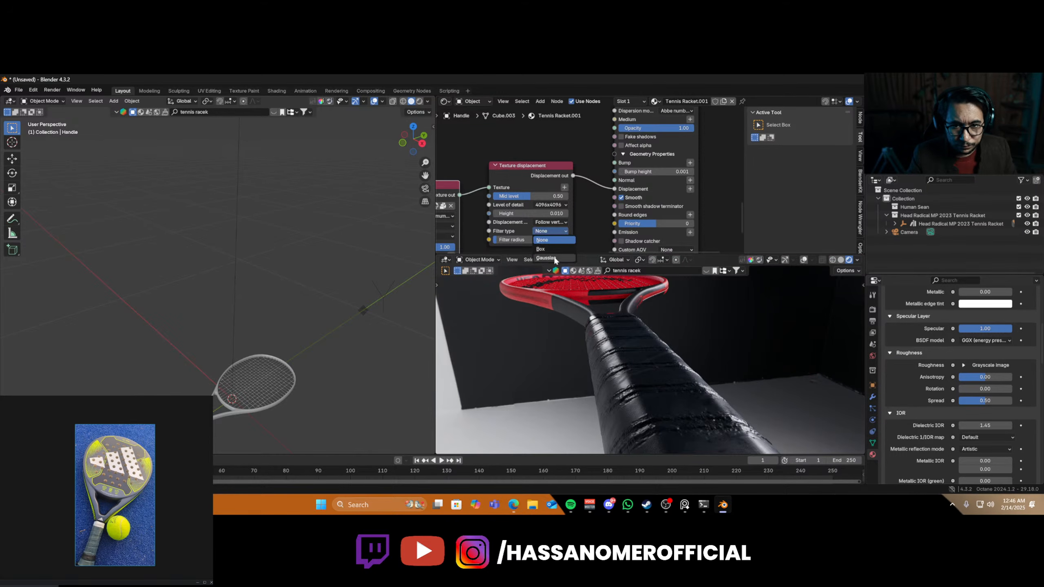
pyautogui.click(547, 258)
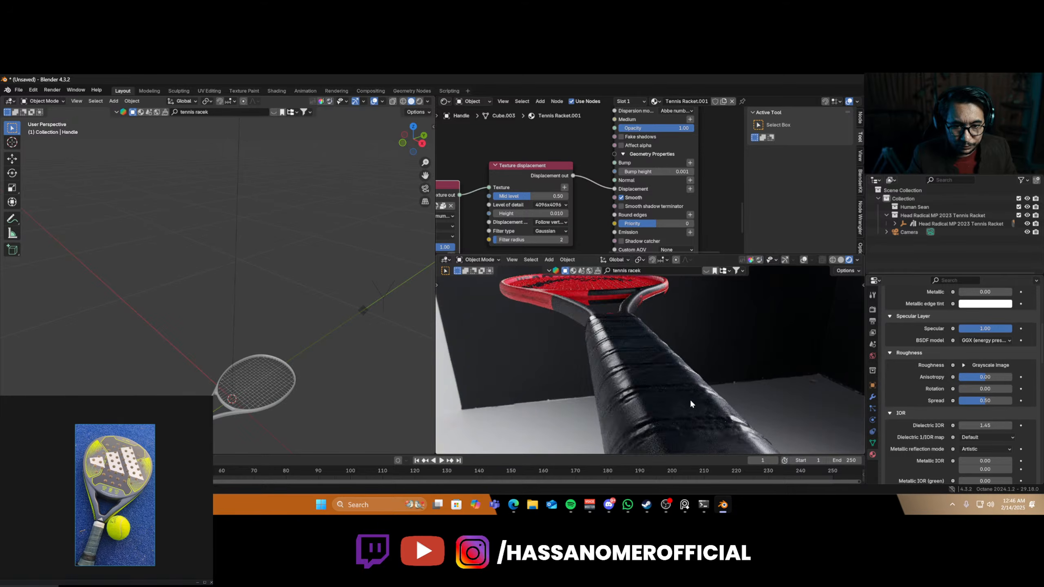
pyautogui.moveTo(690, 398); pyautogui.dragTo(642, 412, button='middle')
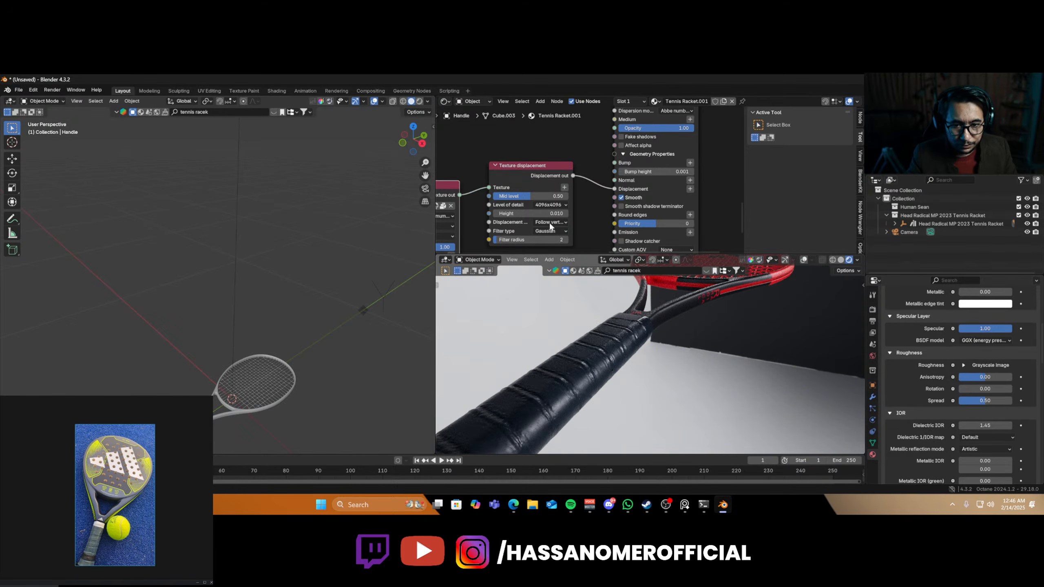
pyautogui.moveTo(584, 205); pyautogui.dragTo(642, 159, button='middle')
pyautogui.scroll(-3, 593, 355)
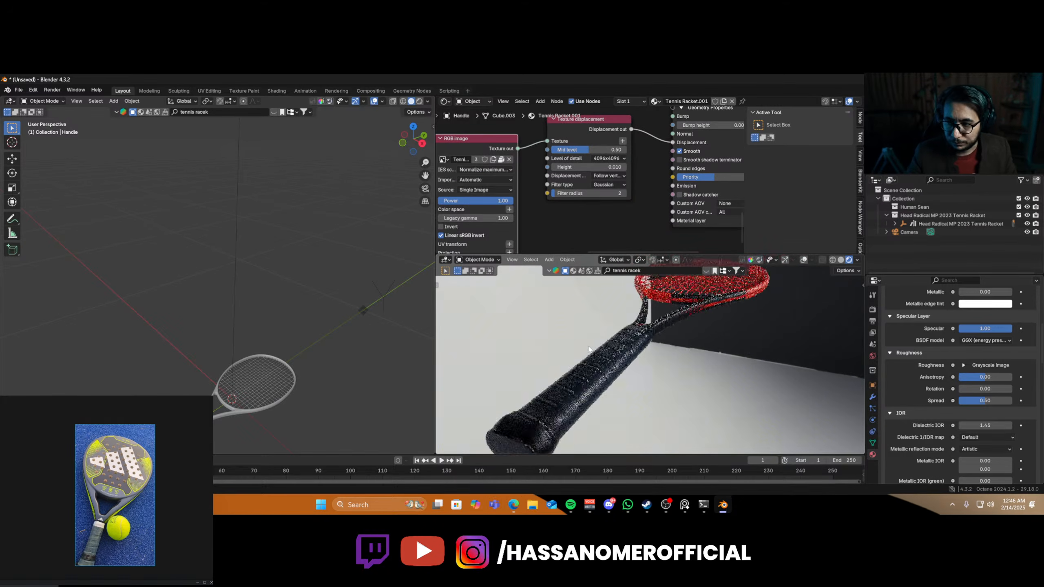
# - Save the project as 01 in a new folder named Racket inside F:\Live
pyautogui.hotkey('ctrl', 's')
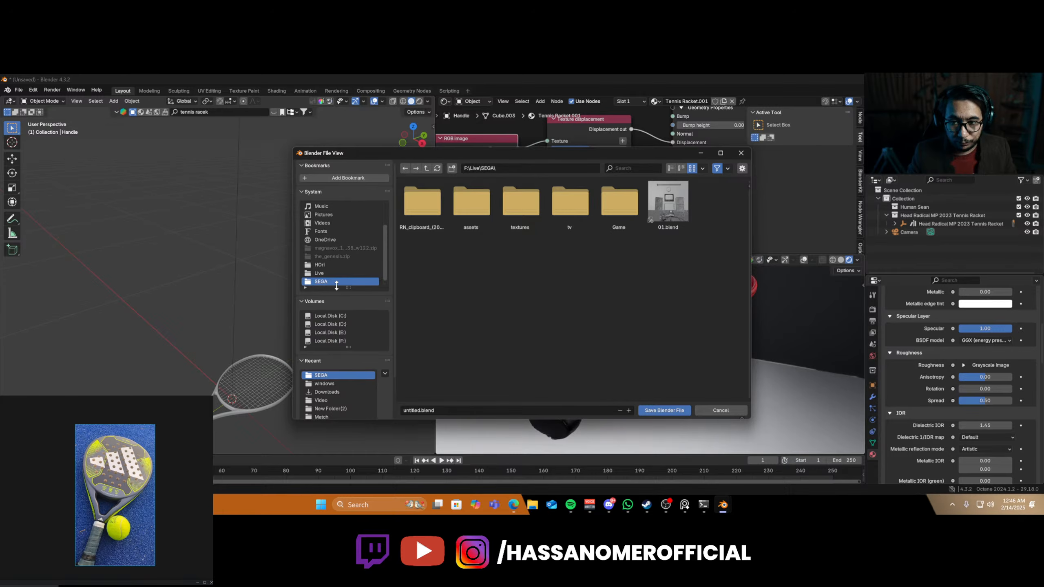
pyautogui.click(327, 273)
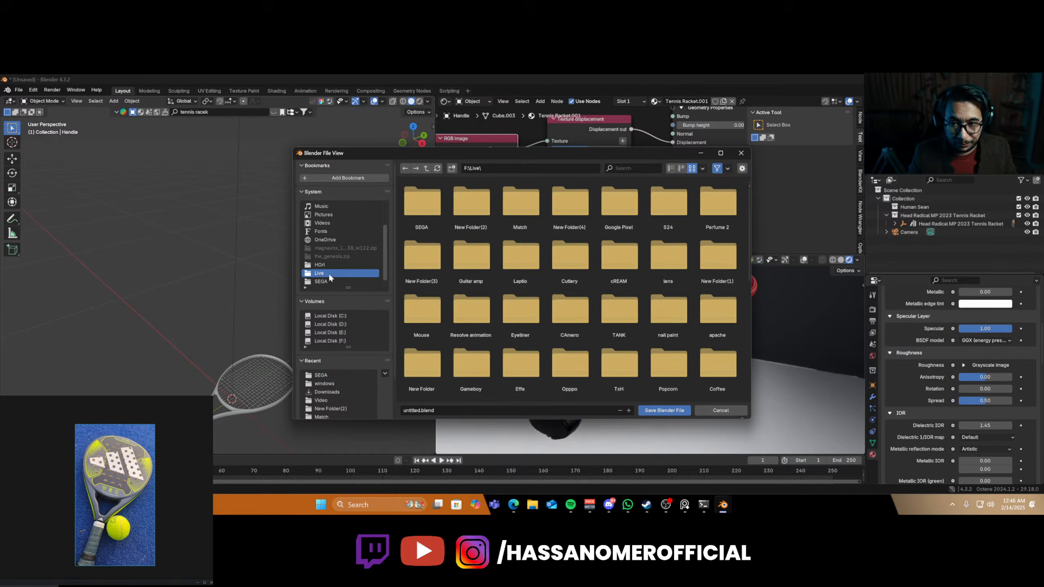
pyautogui.click(453, 168)
pyautogui.write('Racket')
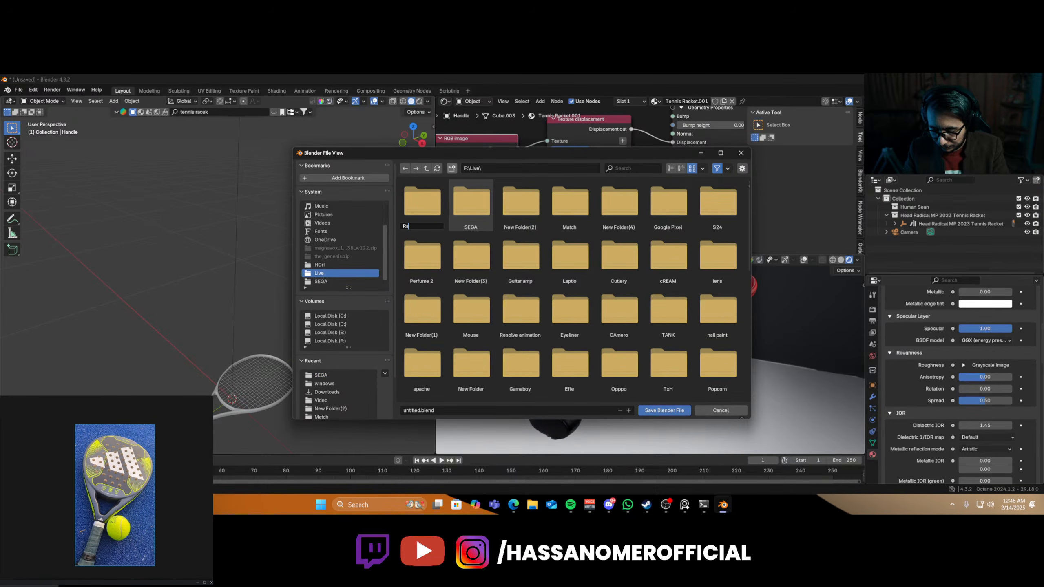
pyautogui.press('Return')
pyautogui.press('Return')
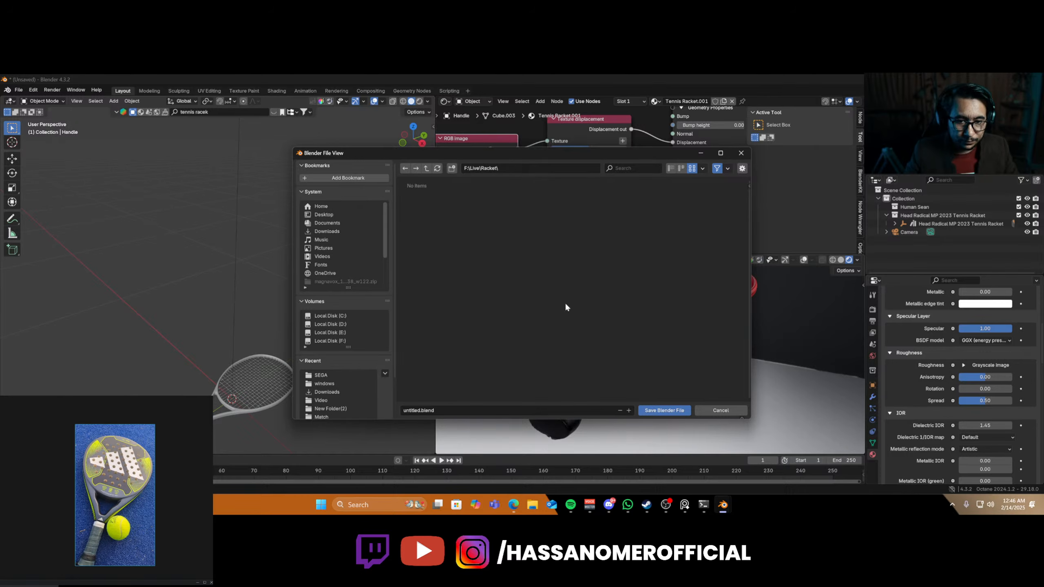
pyautogui.click(551, 412)
pyautogui.write('01')
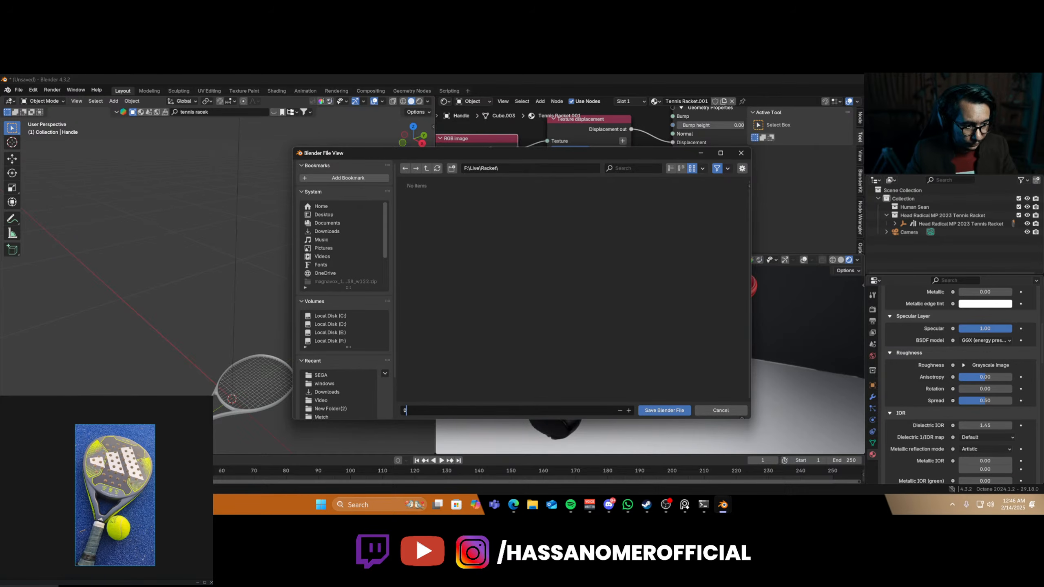
pyautogui.press('Return')
# - Connect the RGB image directly to the material's Normal input in place of the displacement, and inspect the grip
pyautogui.moveTo(631, 346); pyautogui.dragTo(600, 365, button='middle')
pyautogui.scroll(4, 597, 379)
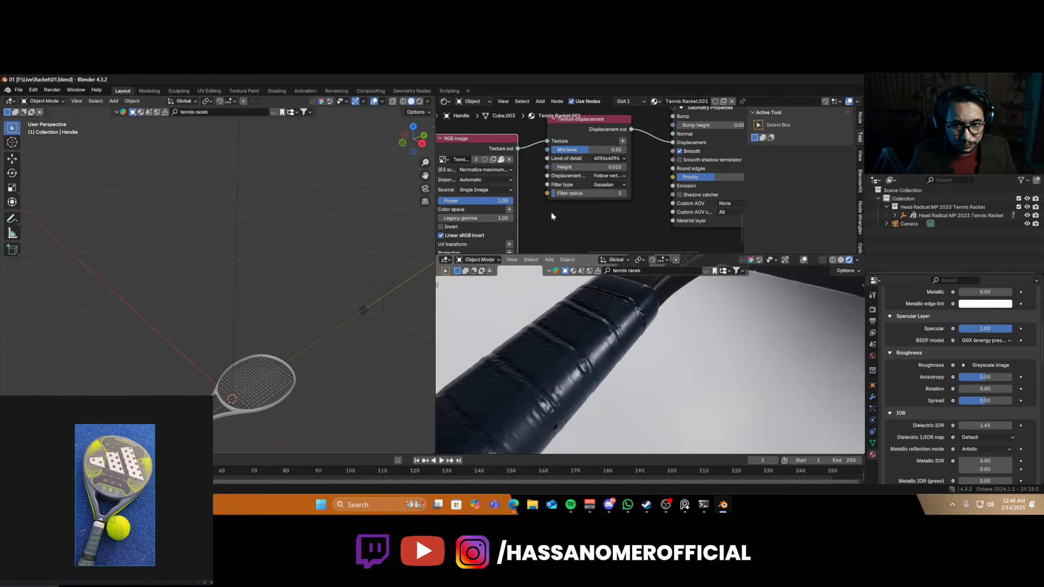
pyautogui.scroll(-3, 545, 209)
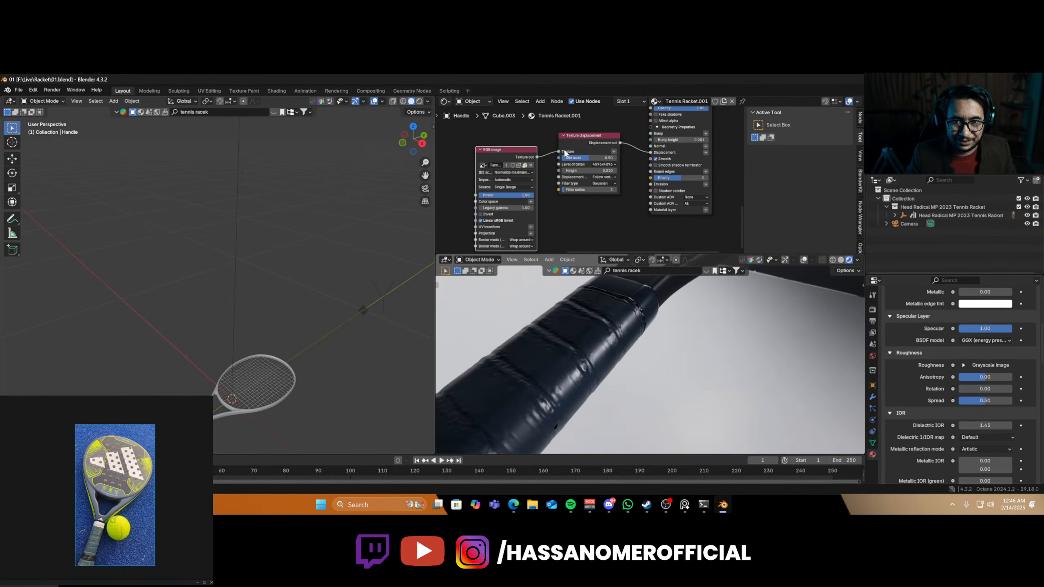
pyautogui.moveTo(537, 157); pyautogui.dragTo(630, 172)
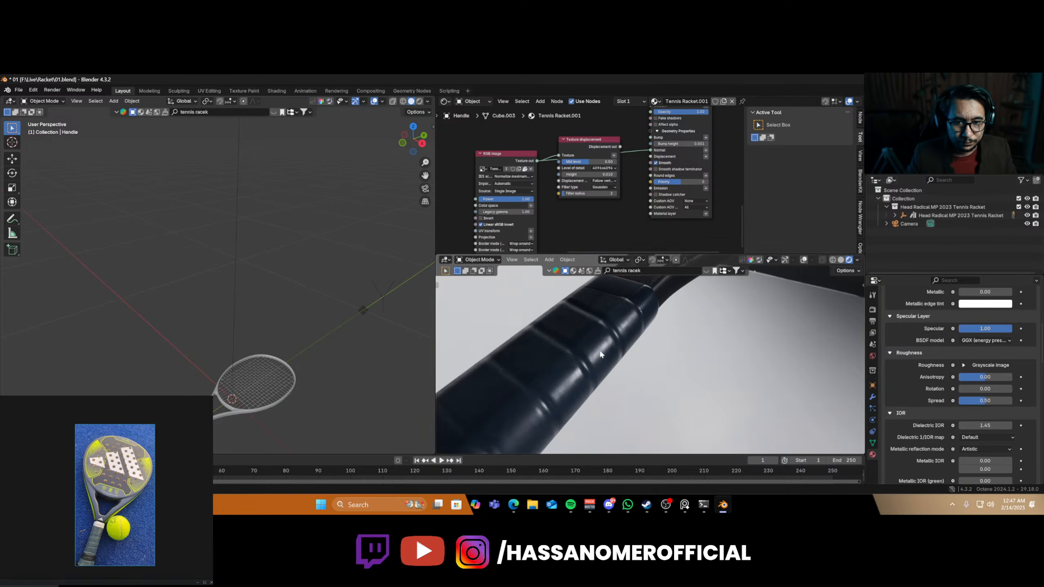
pyautogui.moveTo(600, 355); pyautogui.dragTo(647, 330, button='middle')
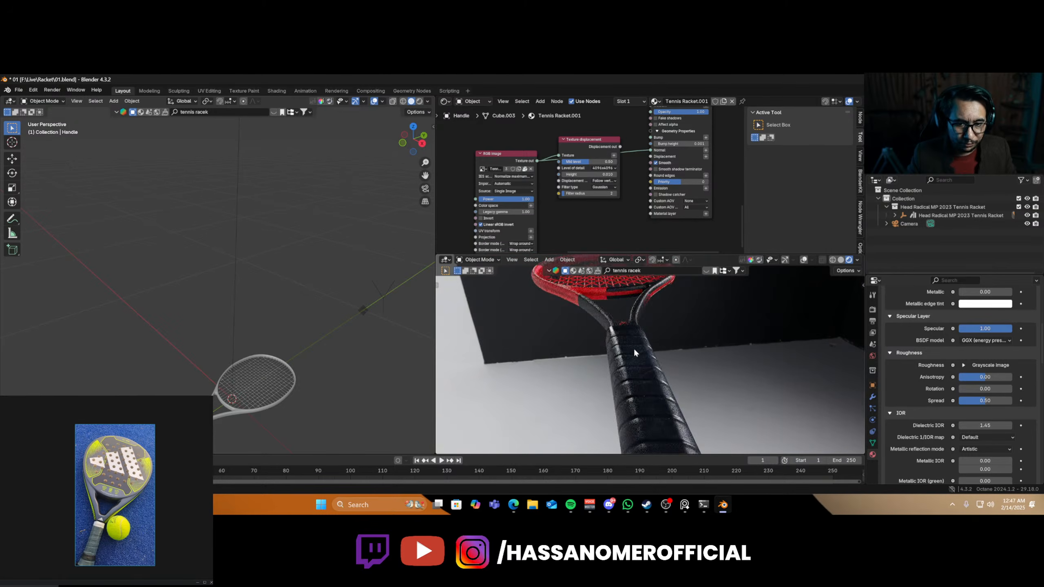
pyautogui.scroll(-4, 634, 353)
pyautogui.moveTo(683, 369); pyautogui.dragTo(625, 401, button='middle')
pyautogui.scroll(4, 650, 354)
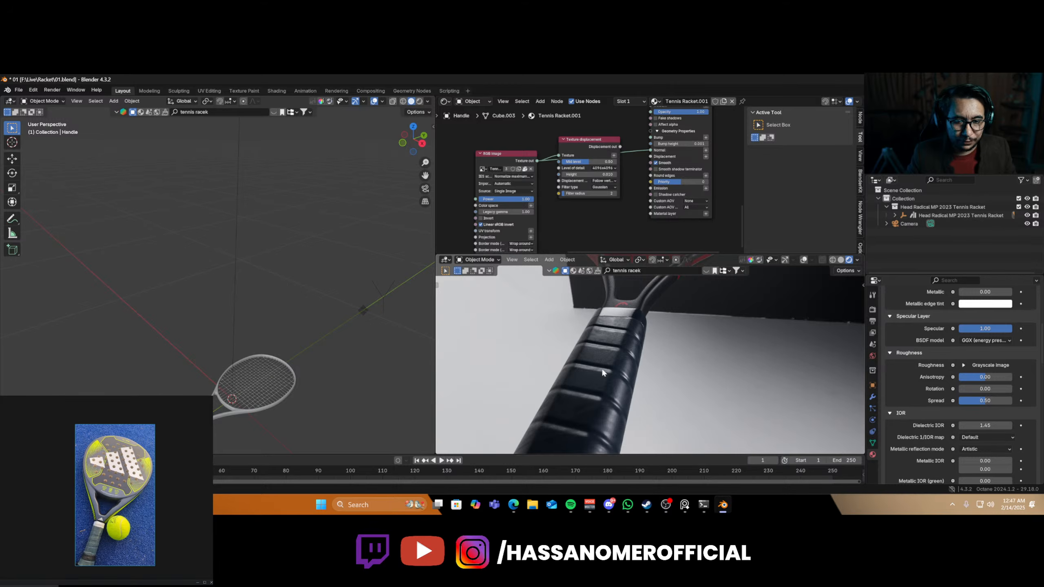
# - Delete the unused Texture displacement node
pyautogui.scroll(-2, 576, 195)
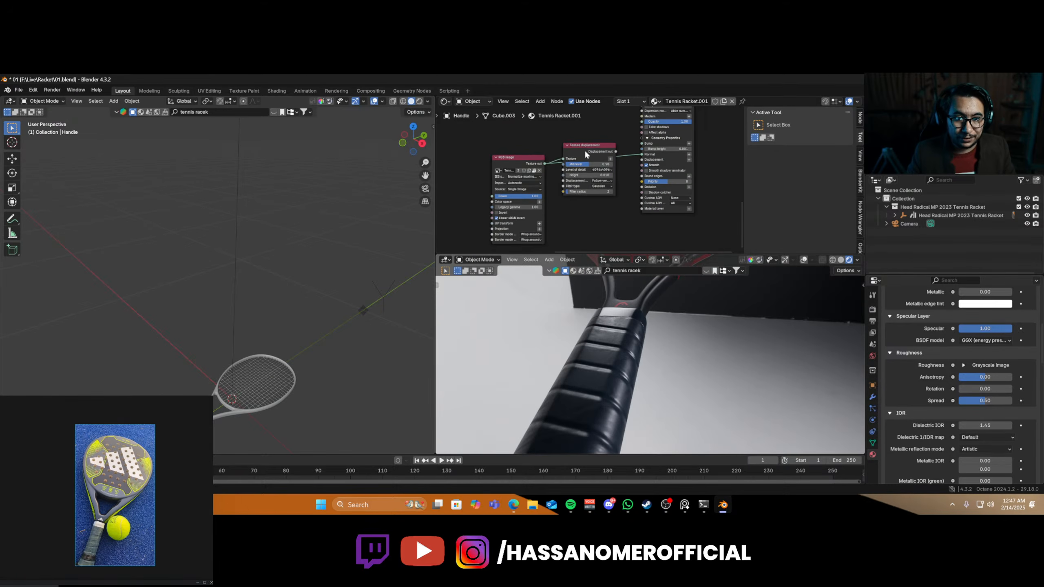
pyautogui.moveTo(584, 150); pyautogui.dragTo(588, 211)
pyautogui.press('Delete')
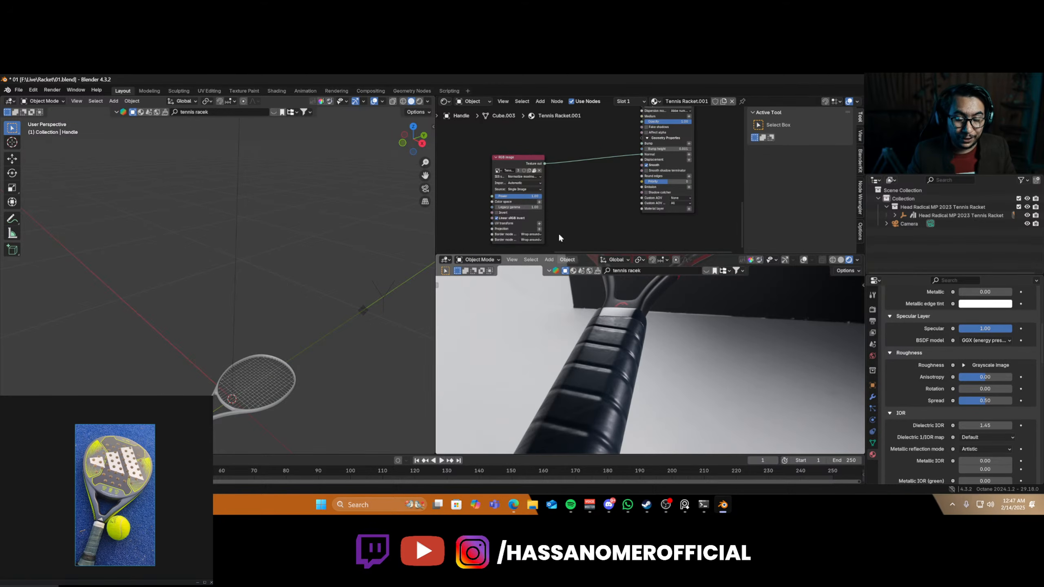
pyautogui.scroll(-2, 551, 210)
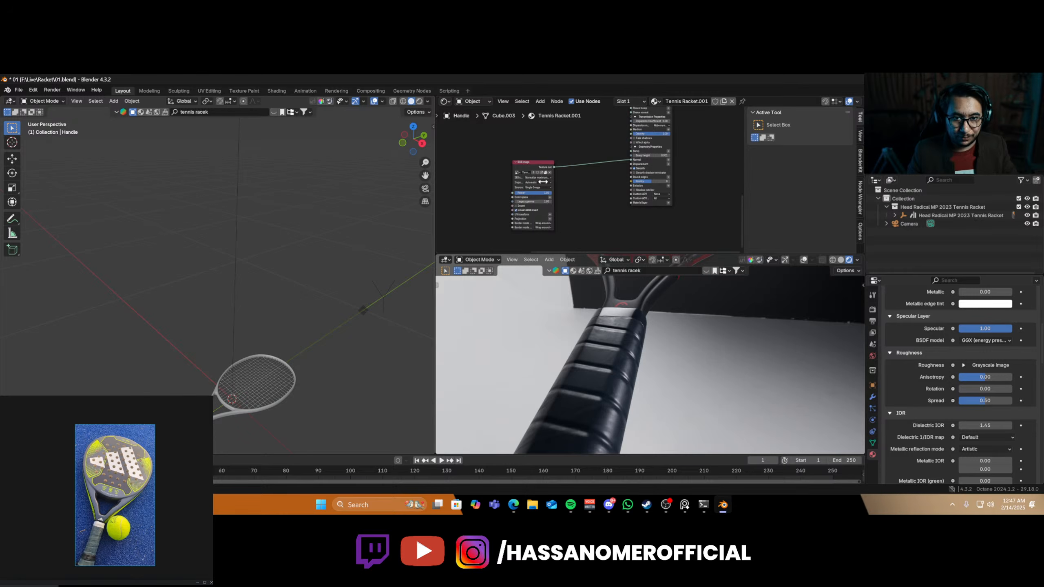
# - Reposition the normal map's RGB image node beside the material's geometry inputs, below the other image nodes
pyautogui.moveTo(535, 165); pyautogui.dragTo(578, 161)
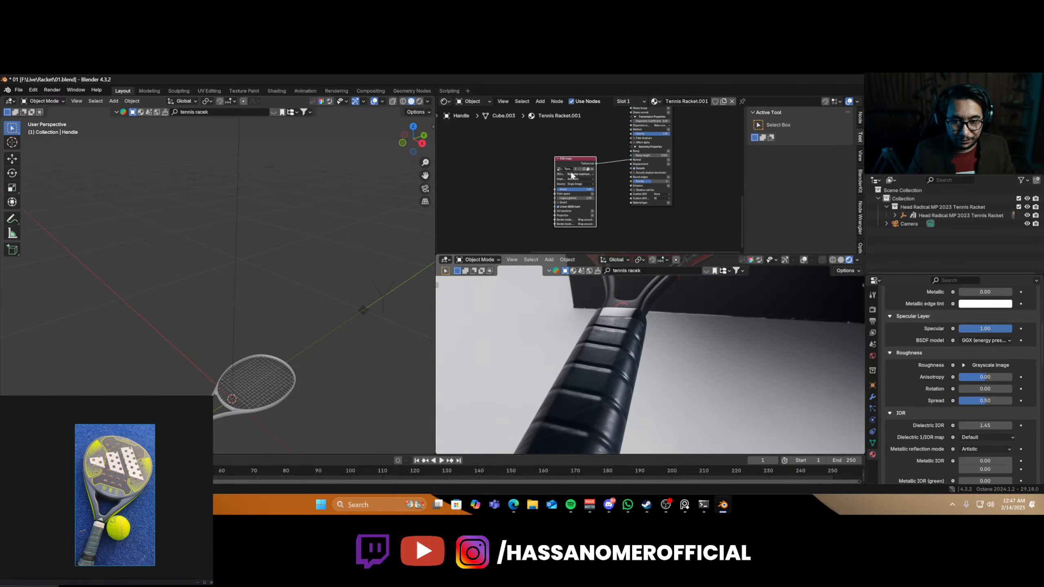
pyautogui.moveTo(502, 174); pyautogui.dragTo(535, 206, button='middle')
pyautogui.moveTo(591, 155); pyautogui.dragTo(551, 185, button='middle')
pyautogui.scroll(1, 590, 183)
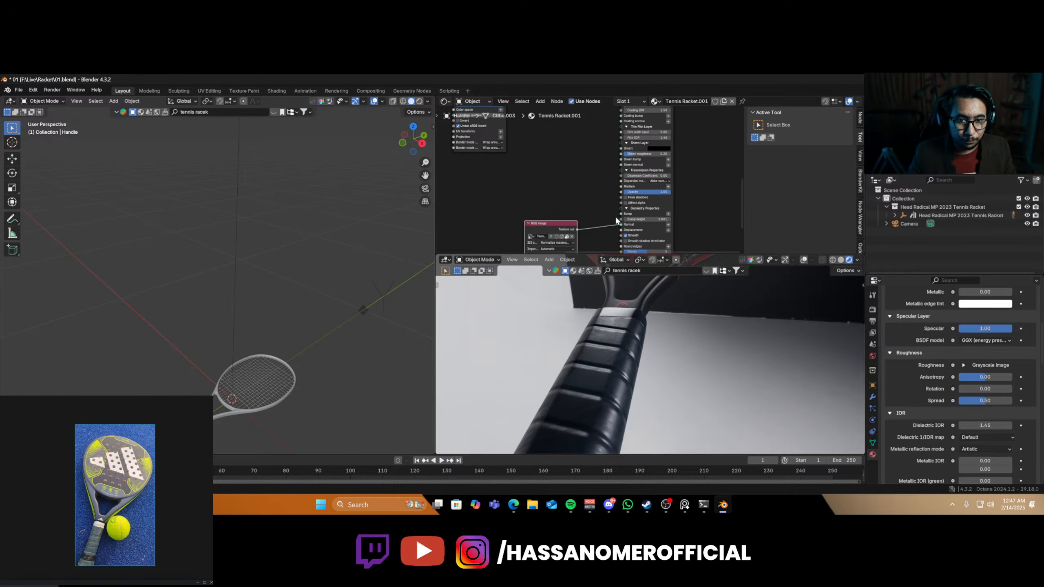
pyautogui.scroll(-2, 530, 212)
pyautogui.scroll(-2, 510, 199)
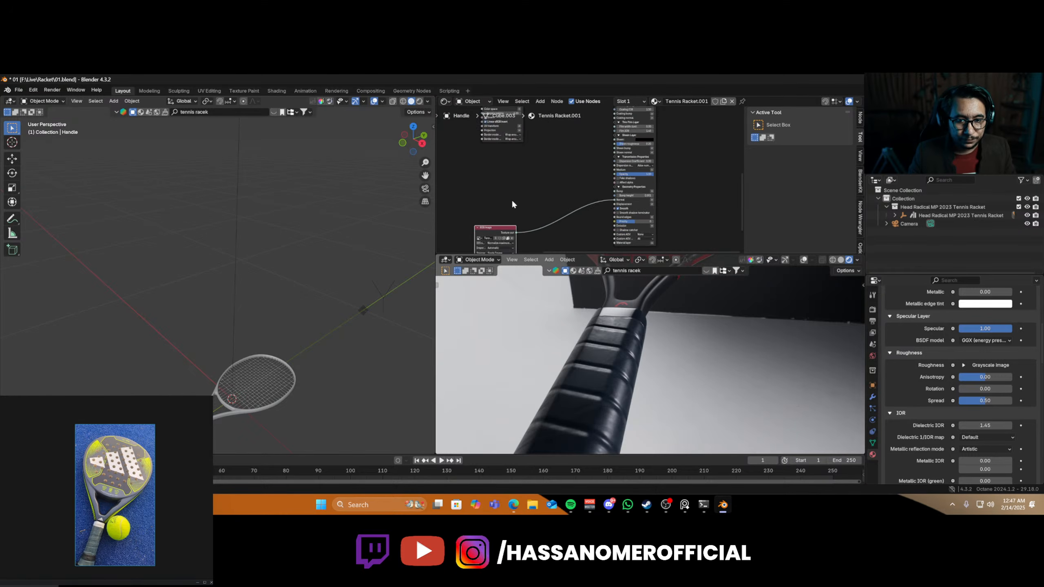
pyautogui.scroll(-3, 525, 213)
# - Launch Quixel Bridge, dismiss the Fab notice and open the Fingerprint category of Imperfections
pyautogui.press('super')
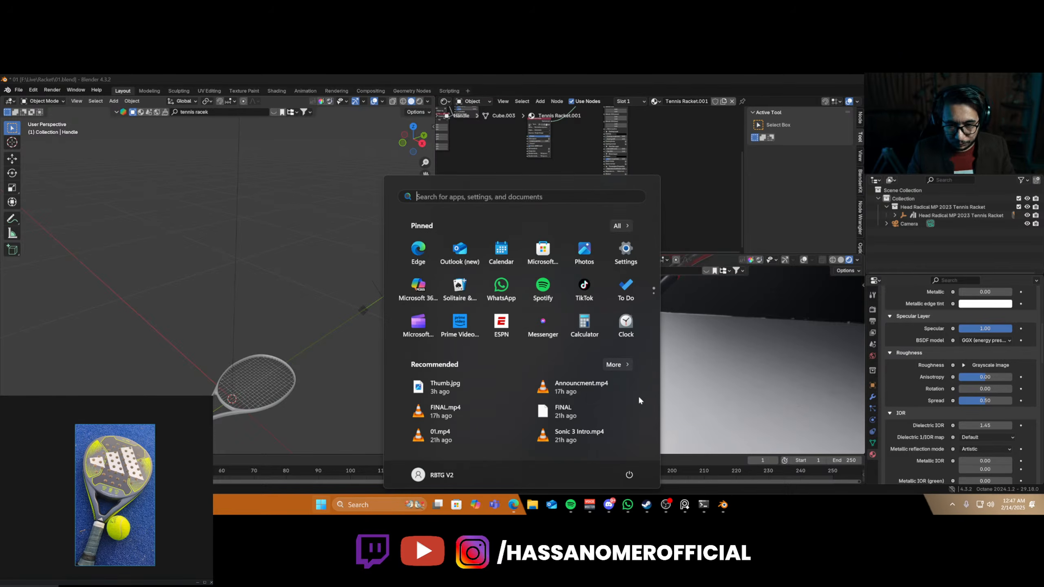
pyautogui.write('bridge')
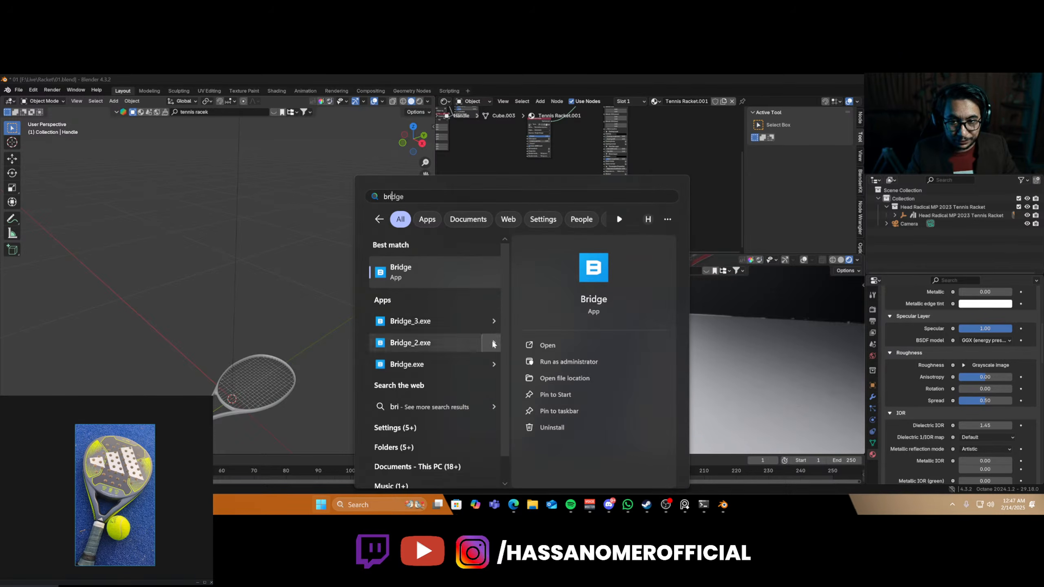
pyautogui.click(400, 271)
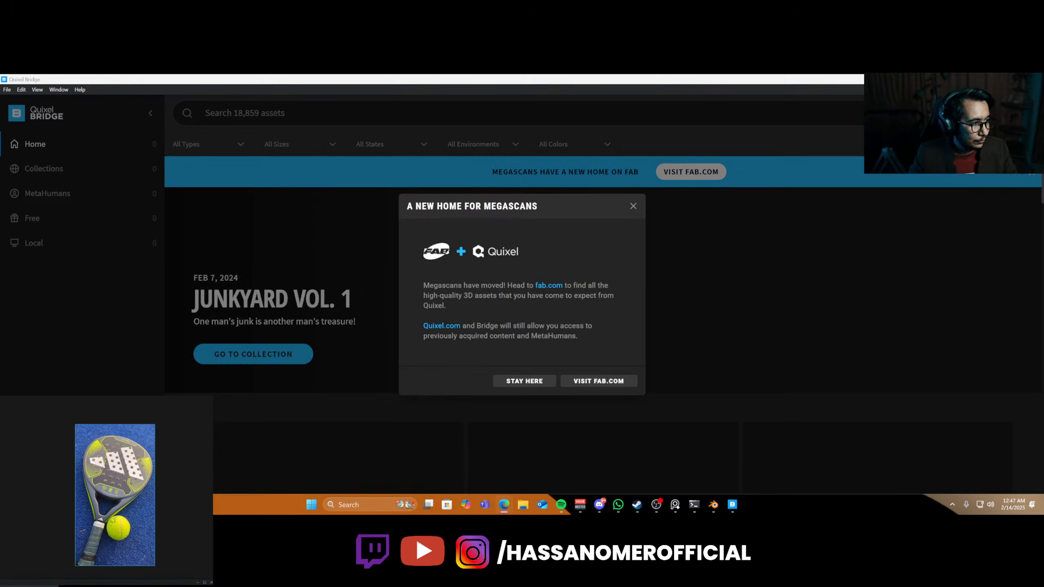
pyautogui.click(632, 207)
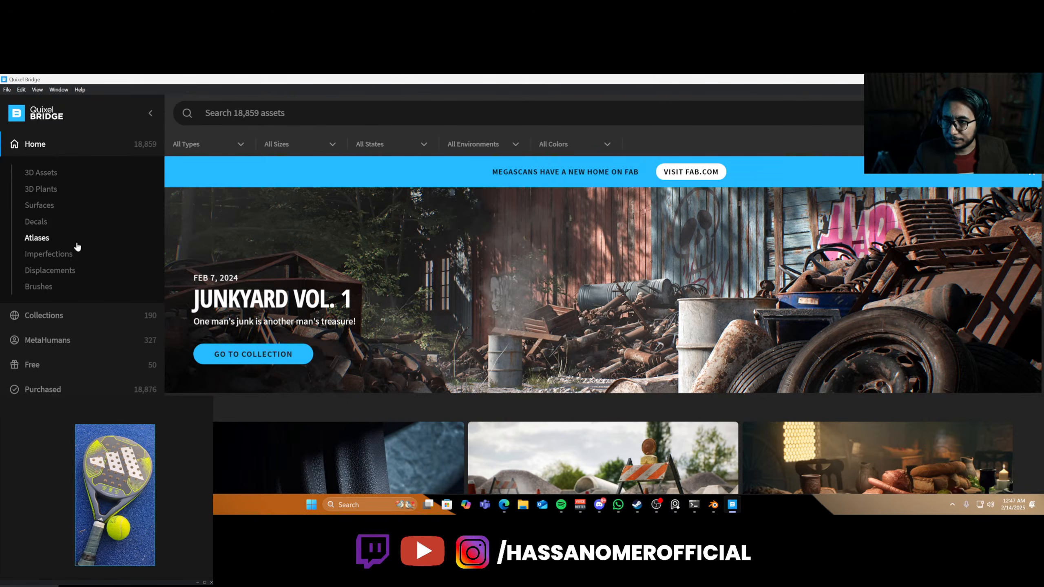
pyautogui.click(74, 255)
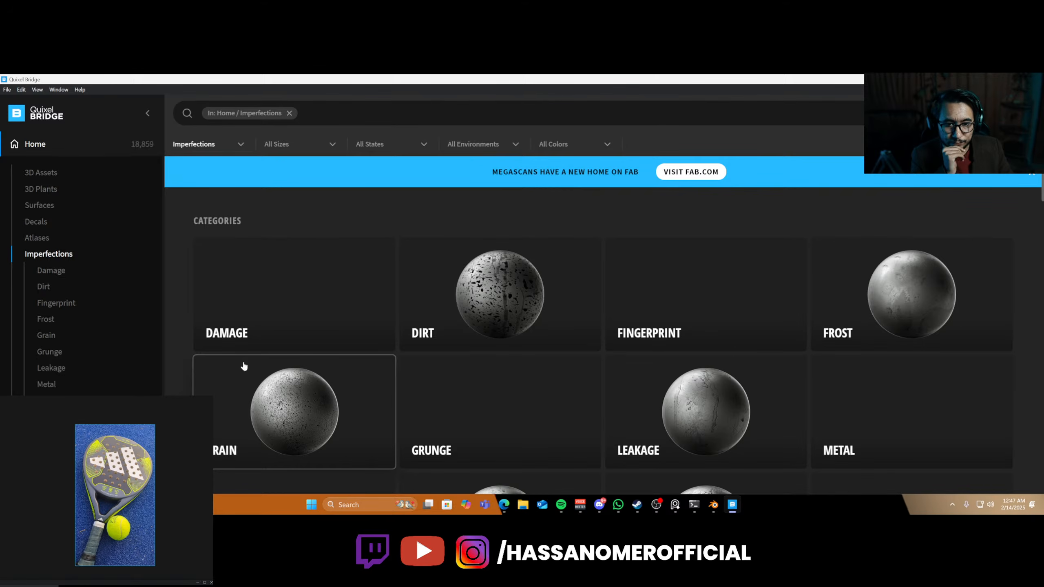
pyautogui.click(691, 308)
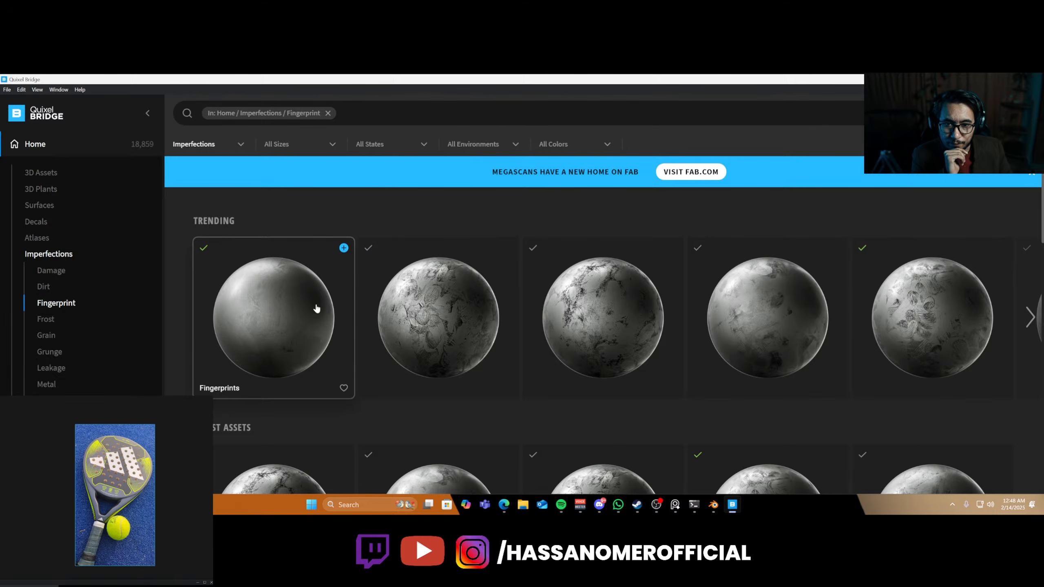
# - Export the first trending Fingerprints imperfection and download the fourth trending one
pyautogui.click(344, 249)
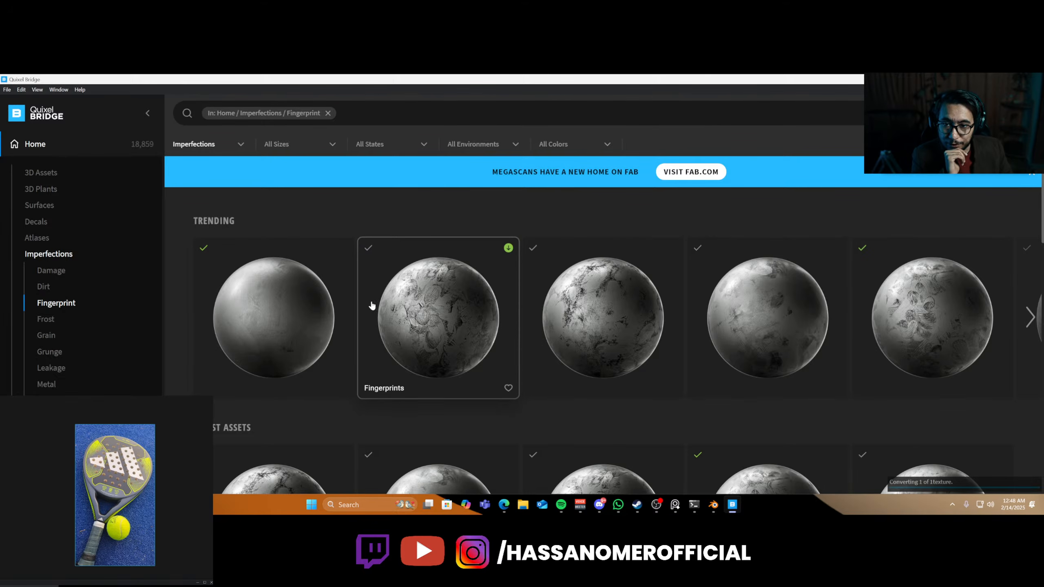
pyautogui.scroll(-1, 638, 330)
pyautogui.scroll(-2, 699, 304)
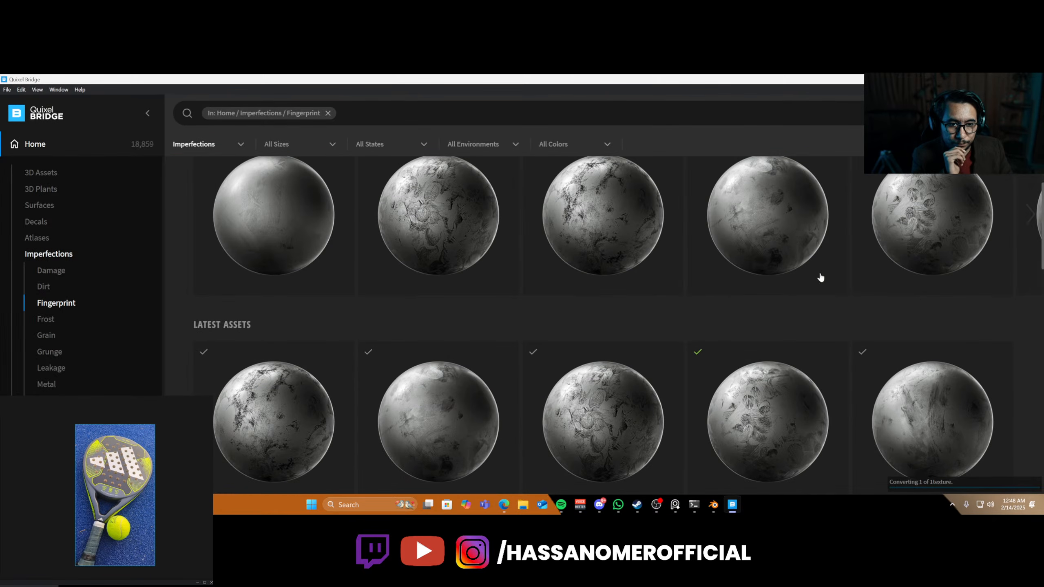
pyautogui.scroll(1, 801, 250)
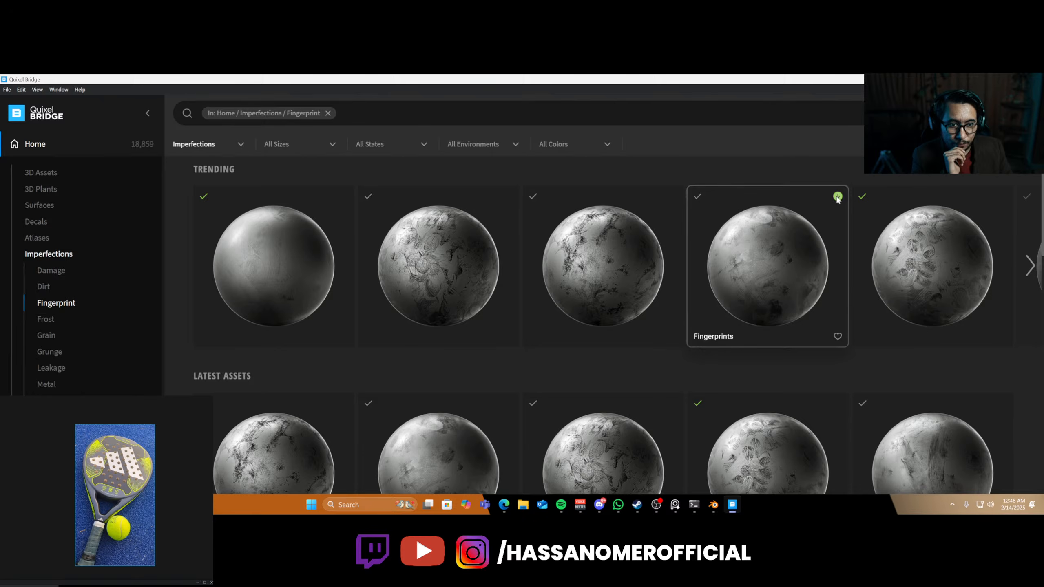
pyautogui.click(837, 198)
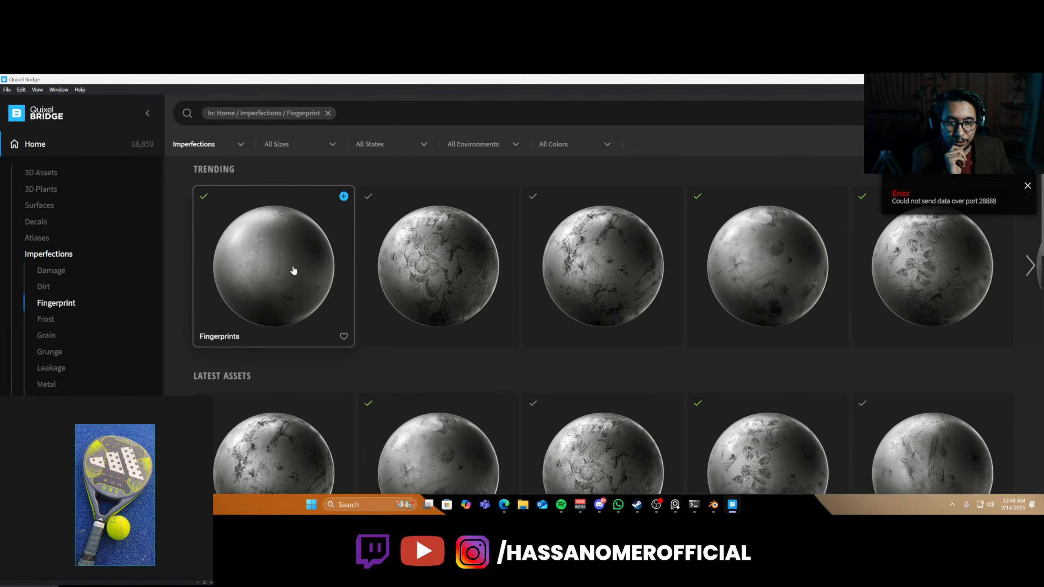
# - Switch to Blender and examine the rendered racket handle from a new angle against the repositioned reference photo
pyautogui.click(712, 507)
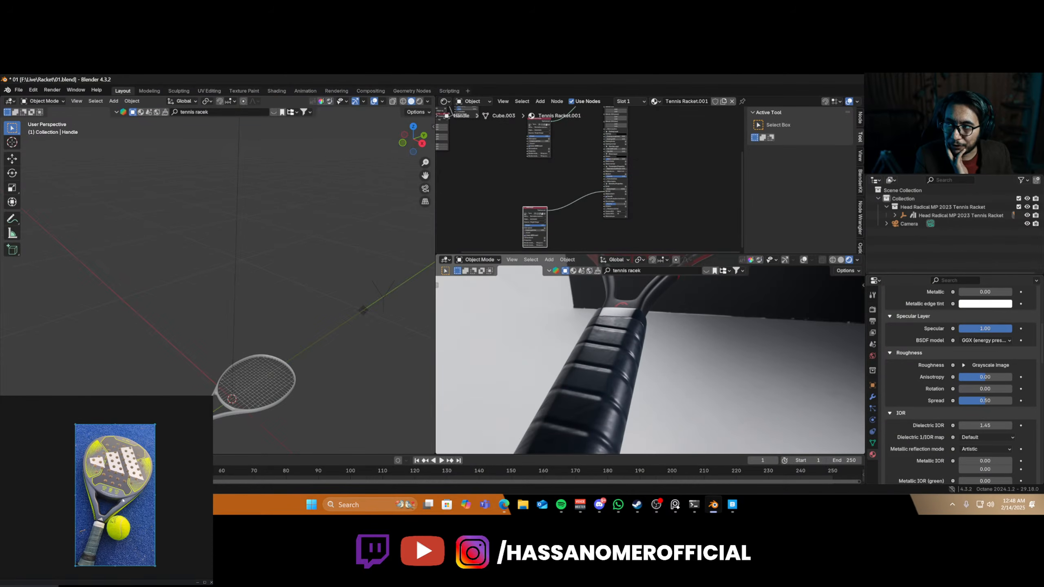
pyautogui.moveTo(117, 510); pyautogui.dragTo(102, 504)
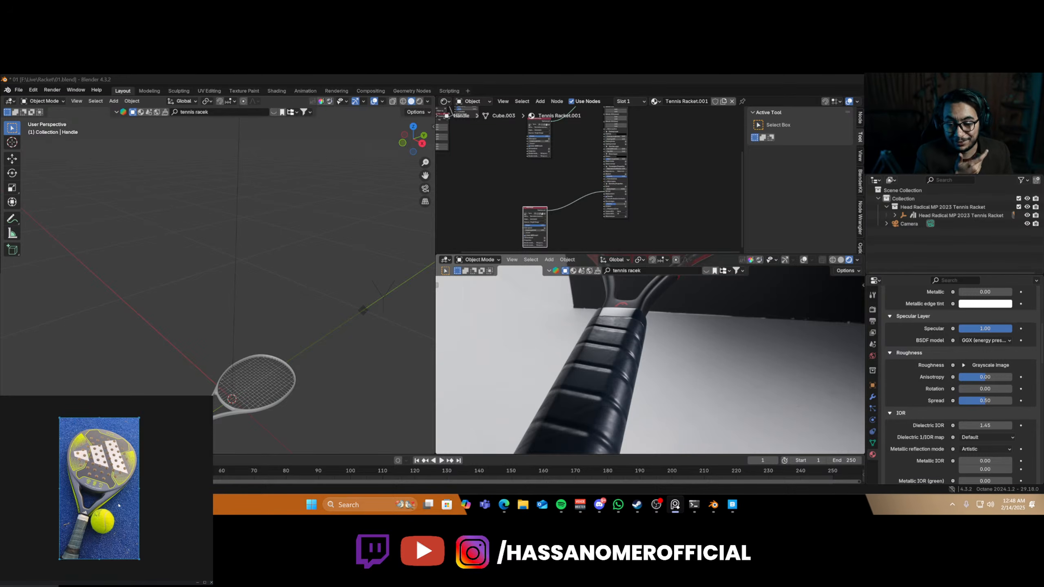
pyautogui.moveTo(621, 402)
pyautogui.mouseDown(button='middle')
pyautogui.moveTo(604, 386)
pyautogui.moveTo(632, 377)
pyautogui.moveTo(617, 382)
pyautogui.mouseUp(button='middle')
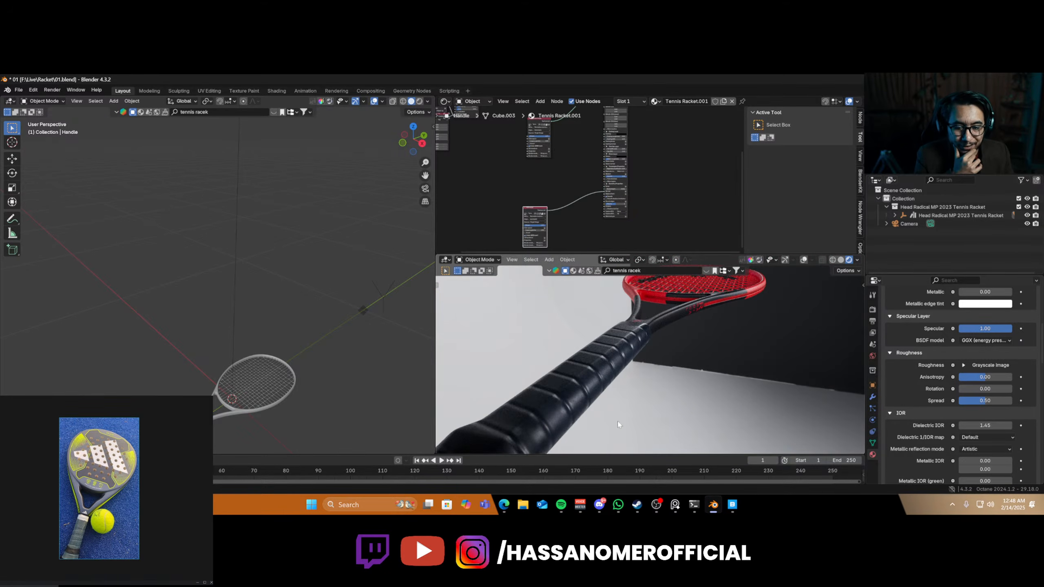
pyautogui.click(733, 506)
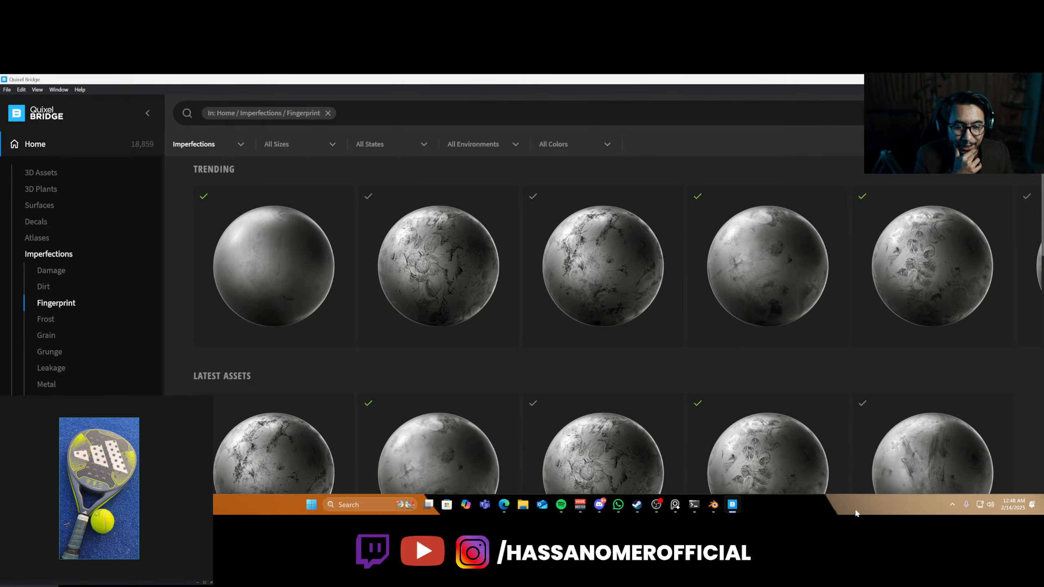
pyautogui.click(734, 506)
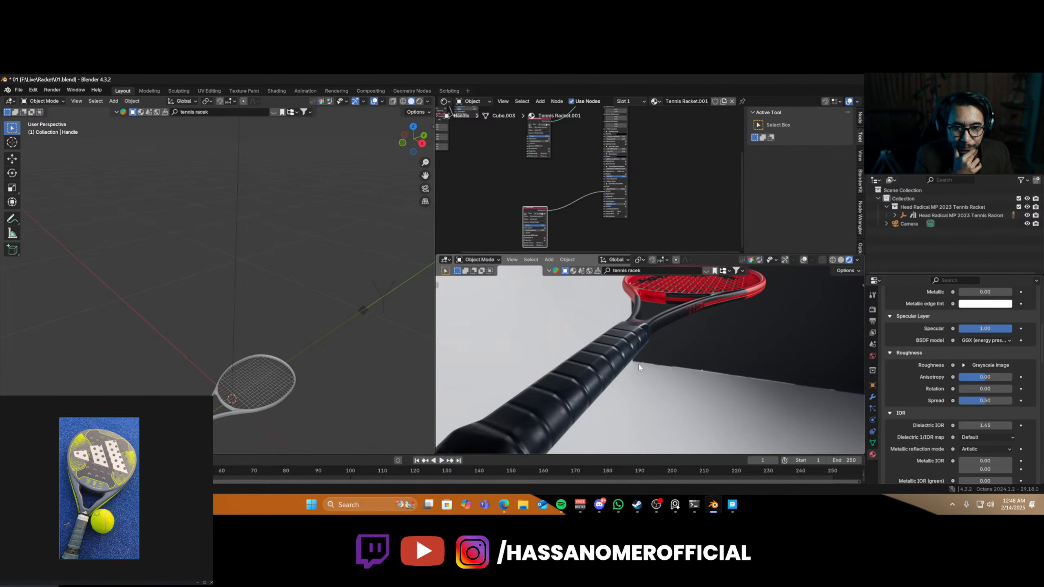
pyautogui.moveTo(603, 341); pyautogui.dragTo(621, 418, button='middle')
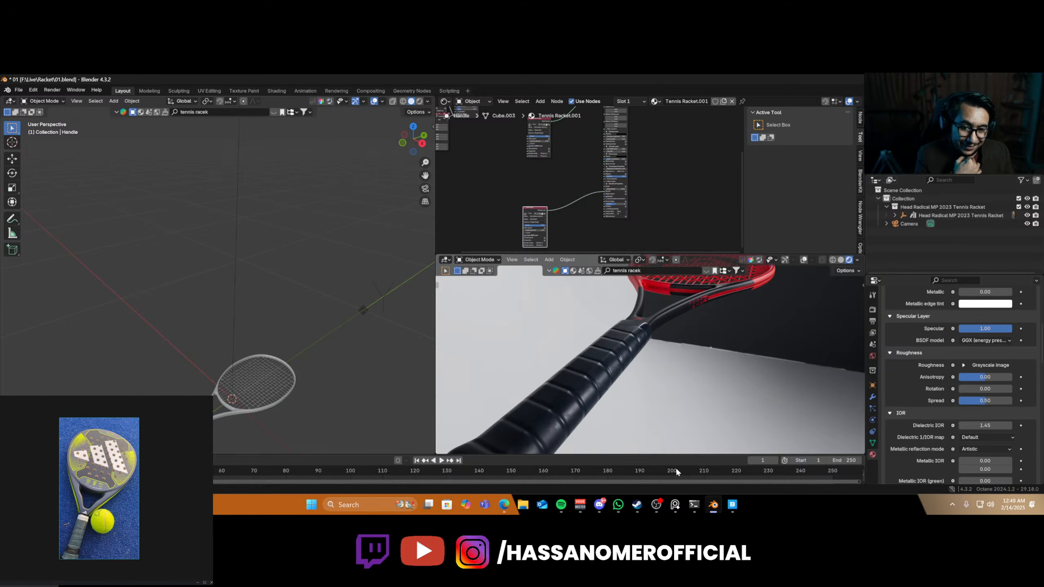
# - Switch to Quixel Bridge, look through the fingerprint imperfections and open the local Megascans assets
pyautogui.click(732, 505)
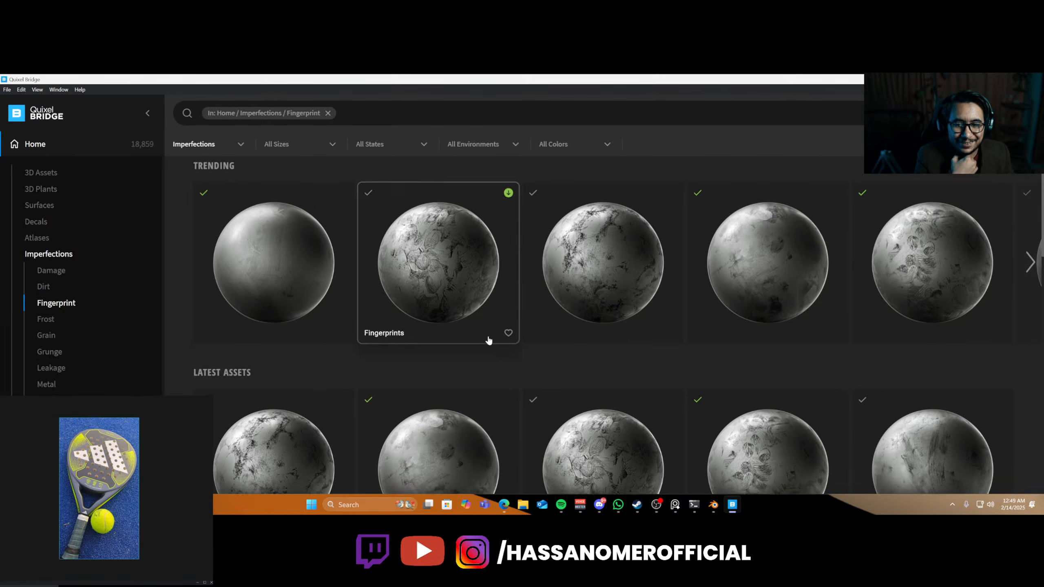
pyautogui.scroll(-2, 489, 342)
pyautogui.scroll(-3, 599, 393)
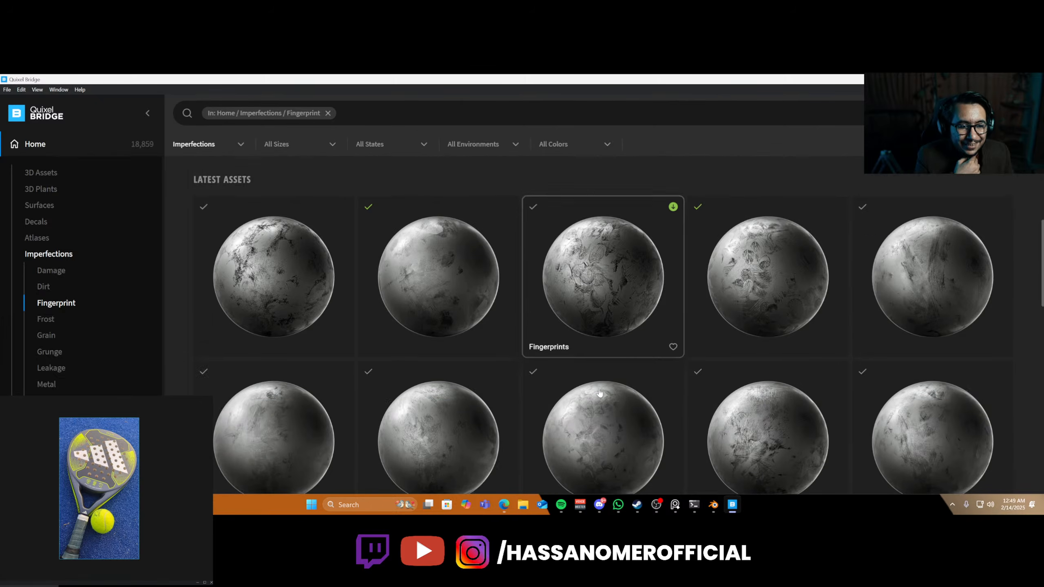
pyautogui.scroll(5, 601, 395)
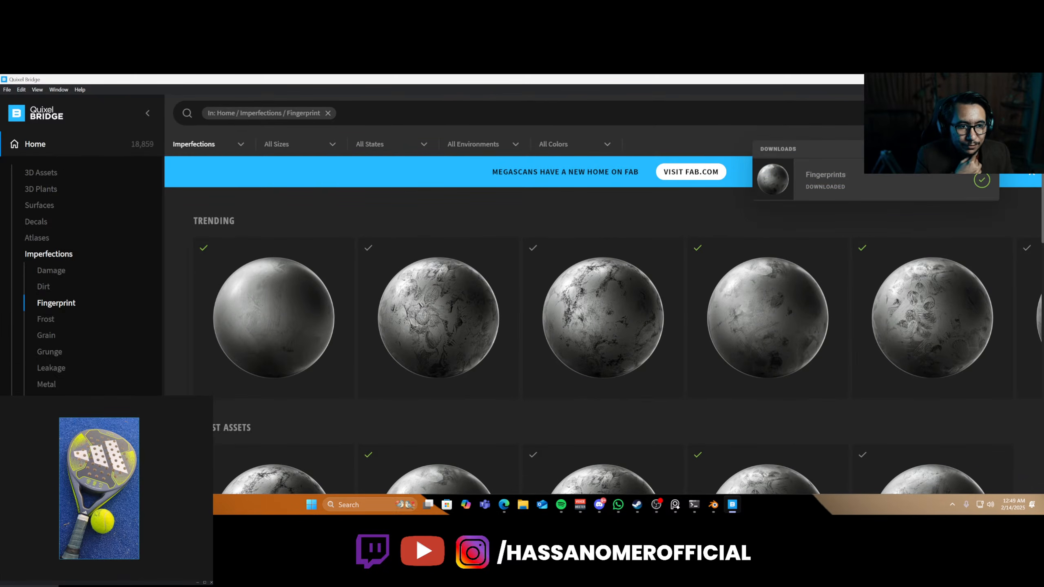
pyautogui.scroll(-4, 96, 365)
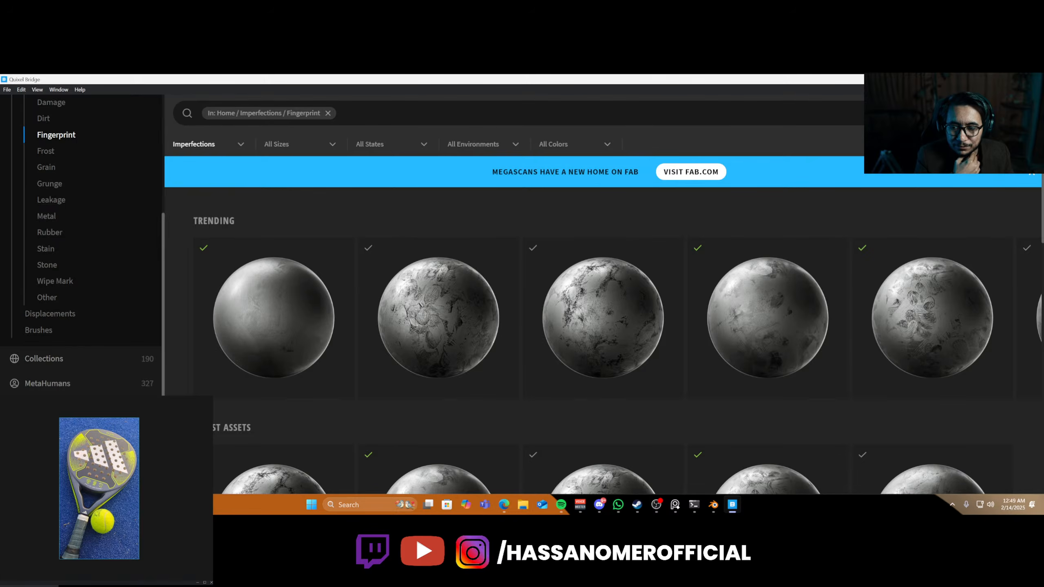
pyautogui.click(34, 482)
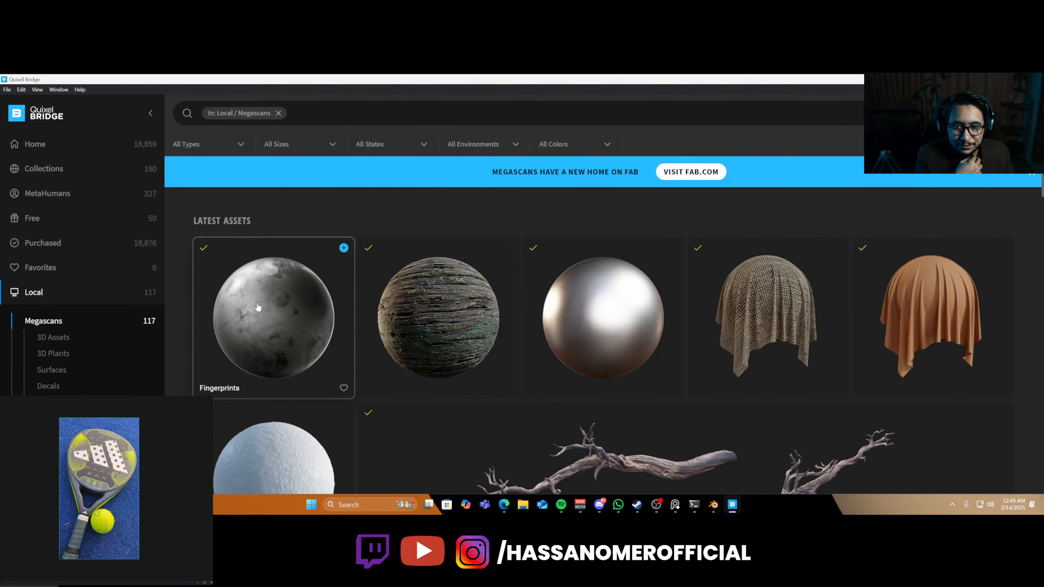
# - Find the subtly smudged local Fingerprints imperfection beside Scratched Metal and open its files in File Explorer
pyautogui.scroll(-10, 369, 340)
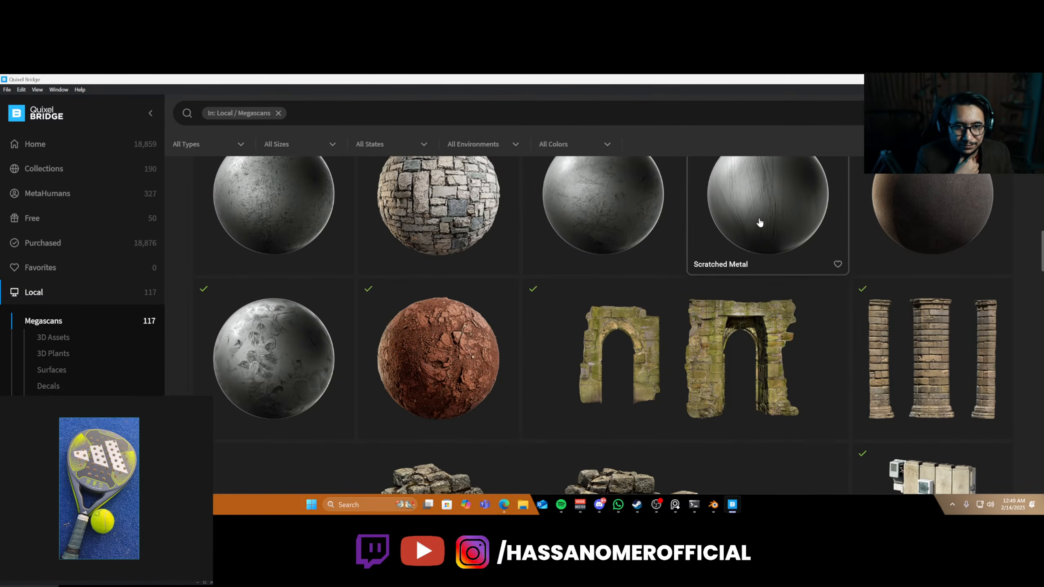
pyautogui.scroll(1, 617, 240)
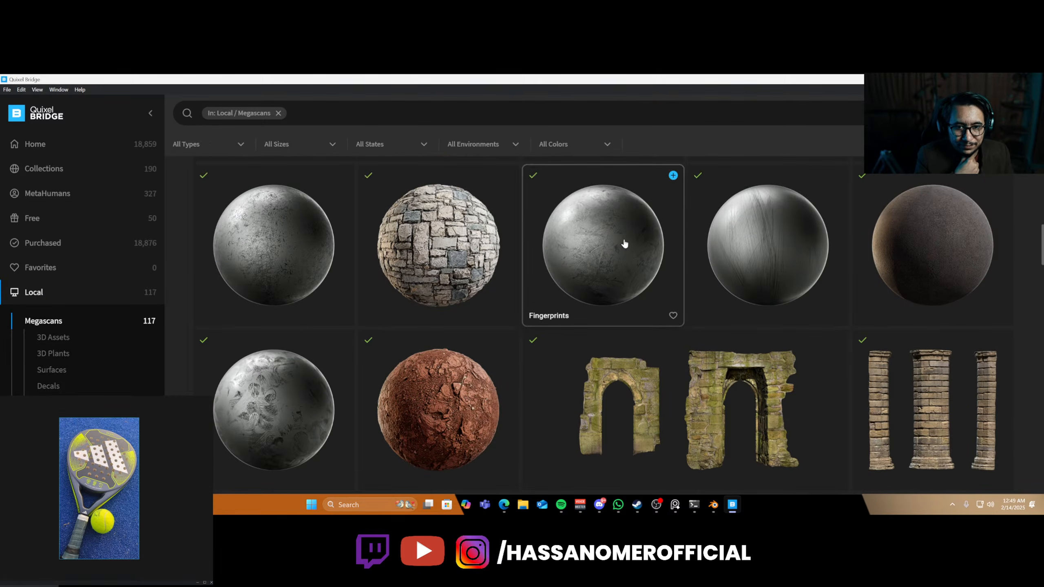
pyautogui.click(627, 240)
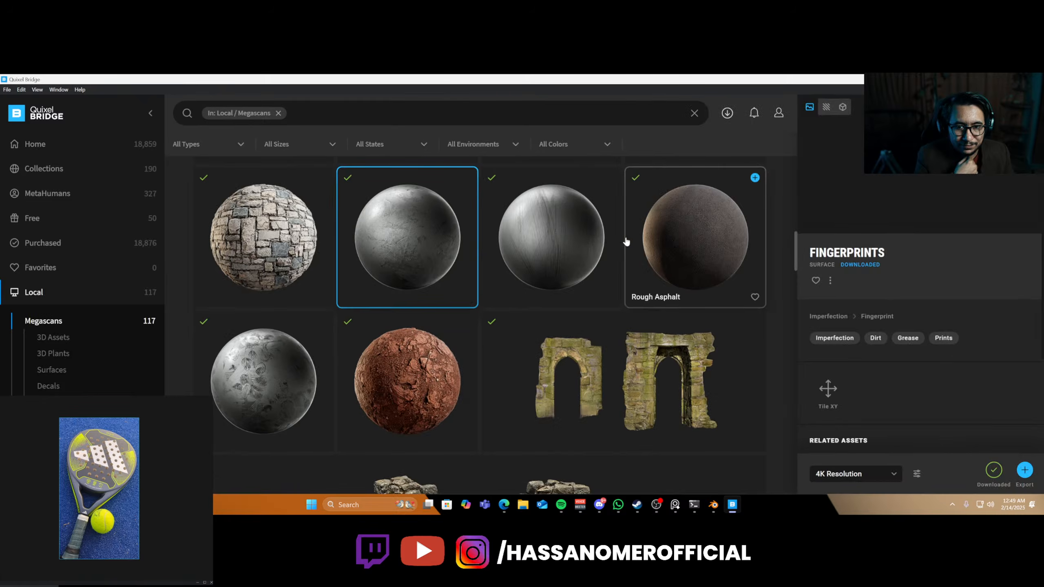
pyautogui.rightClick(434, 253)
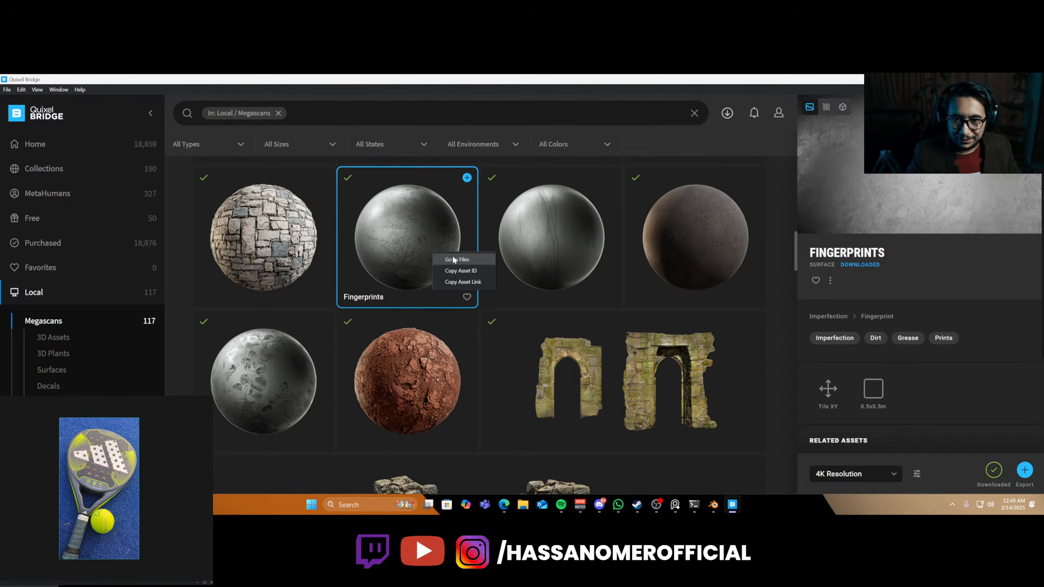
pyautogui.click(454, 259)
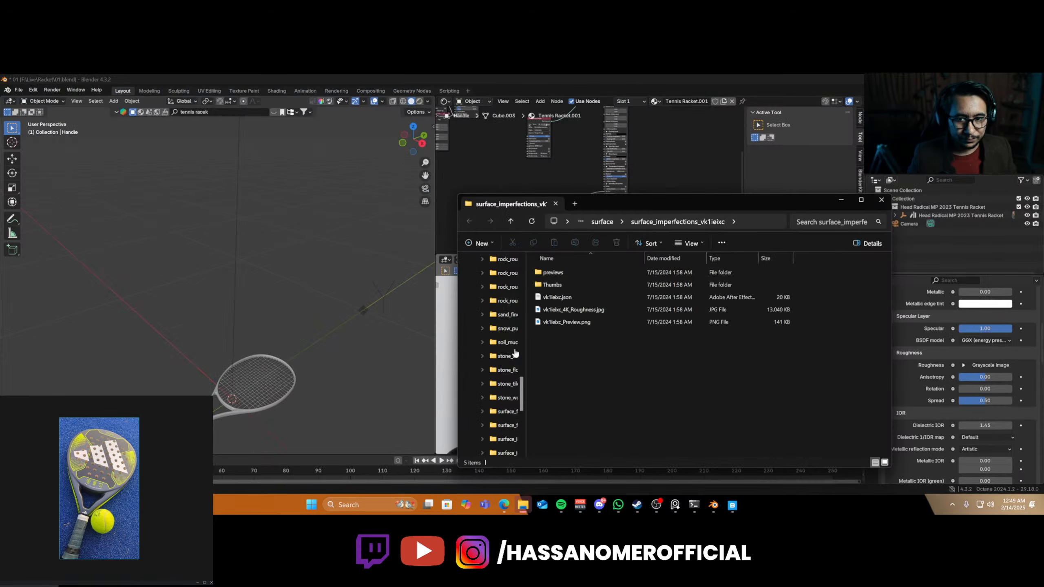
# - Import vk1ieixc_4K_Roughness.jpg into the handle's shader nodes as an RGB image and place it in an empty area
pyautogui.click(568, 311)
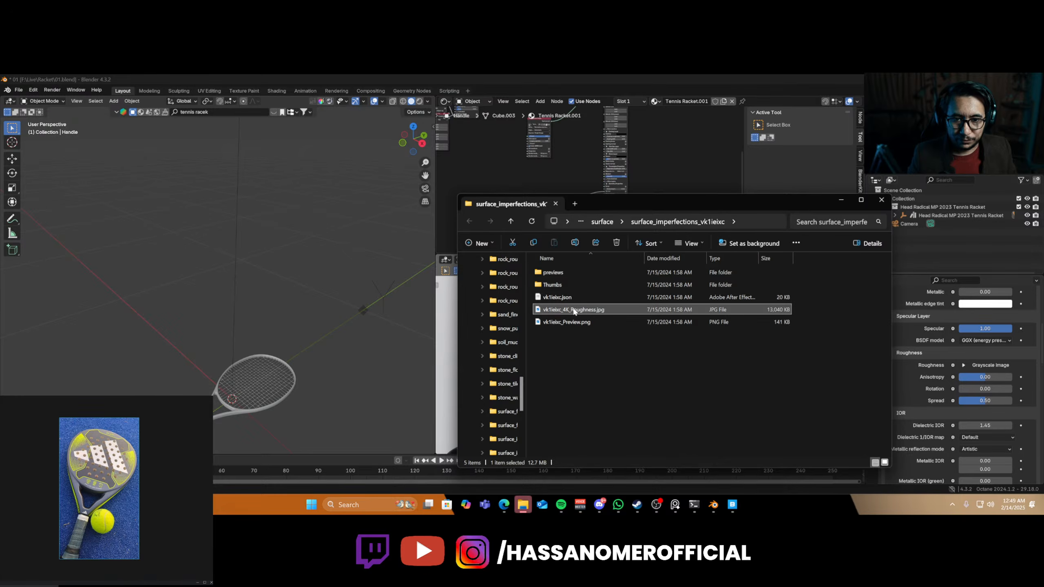
pyautogui.moveTo(575, 312); pyautogui.dragTo(478, 169)
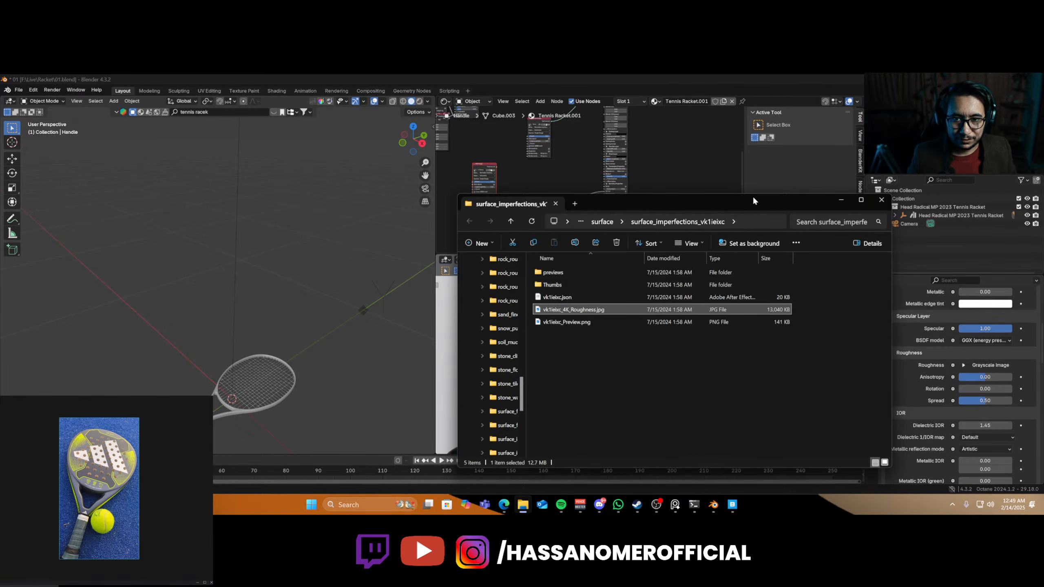
pyautogui.moveTo(537, 196); pyautogui.dragTo(662, 195, button='middle')
pyautogui.moveTo(607, 164); pyautogui.dragTo(521, 183)
# - Preview the fingerprint roughness image directly on the racket handle
pyautogui.keyDown('ctrl'); pyautogui.keyDown('shift'); pyautogui.click(522, 183); pyautogui.keyUp('shift'); pyautogui.keyUp('ctrl')
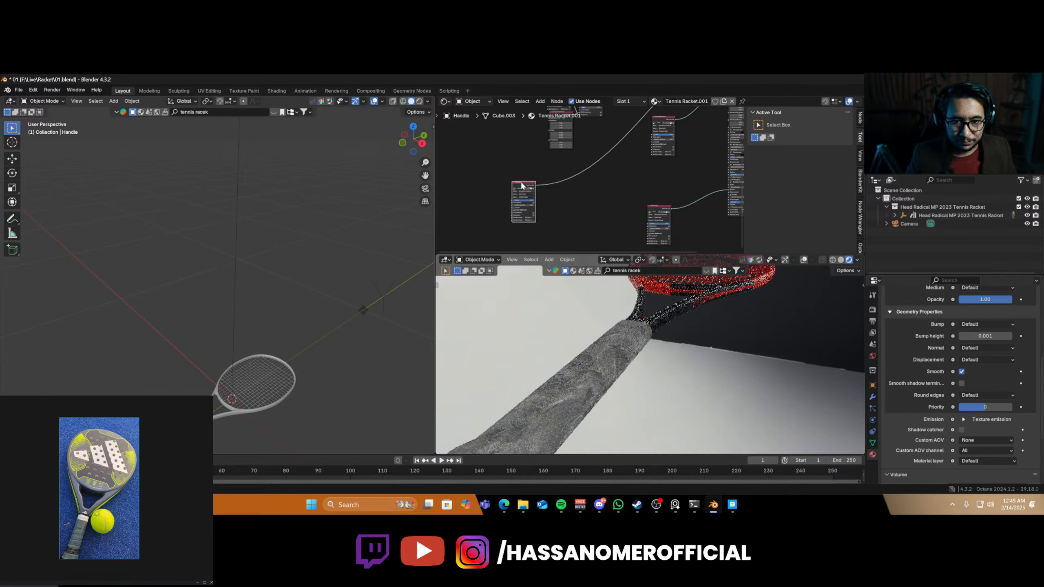
pyautogui.moveTo(586, 368); pyautogui.dragTo(570, 370, button='middle')
pyautogui.scroll(8, 511, 209)
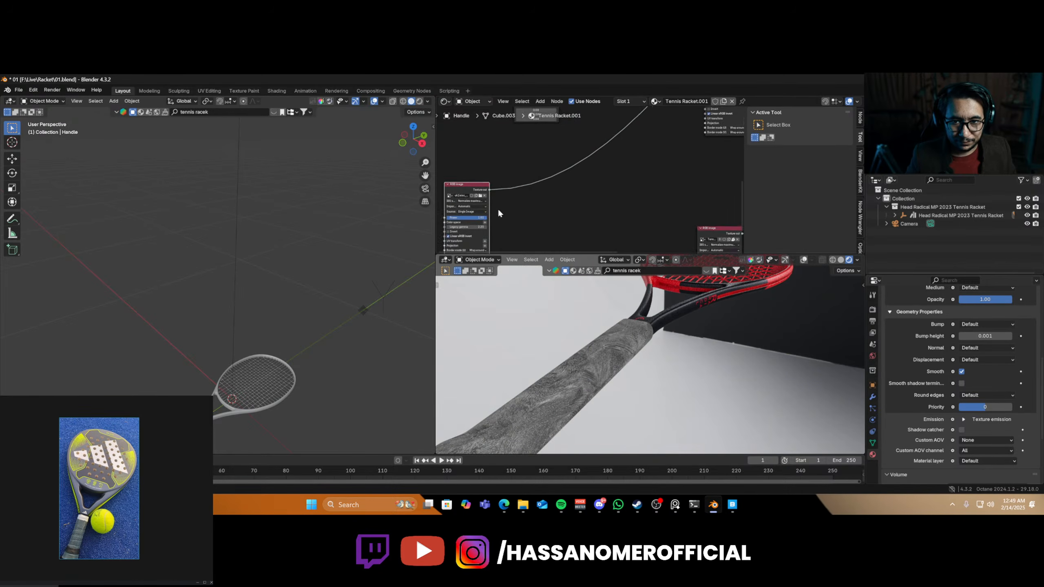
# - Raise the legacy gamma of the fingerprint RGB image to darken it, and inspect the handle
pyautogui.moveTo(499, 211); pyautogui.dragTo(586, 169, button='middle')
pyautogui.moveTo(549, 183); pyautogui.dragTo(576, 184)
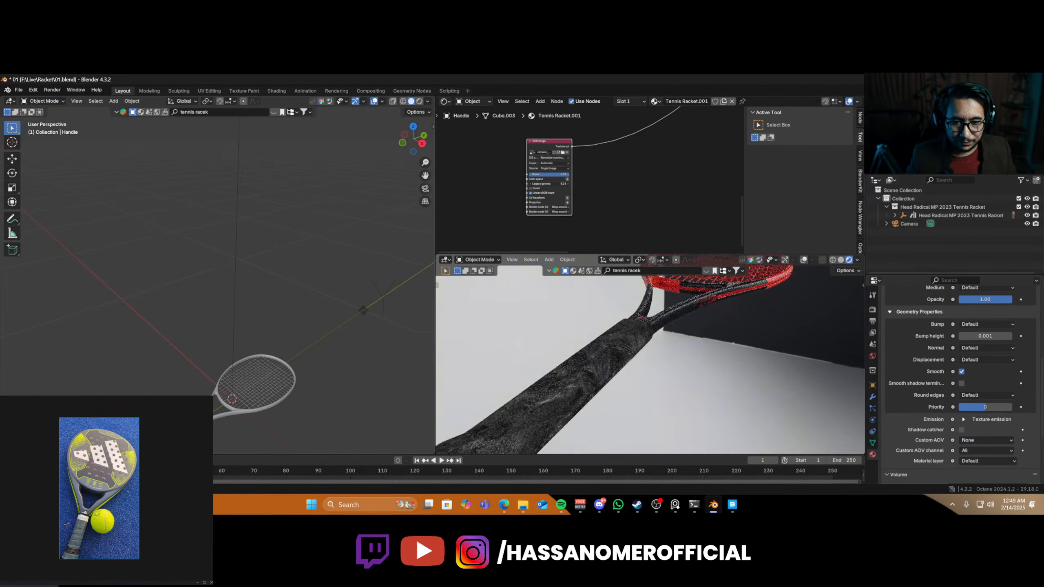
pyautogui.moveTo(596, 372); pyautogui.dragTo(644, 393, button='middle')
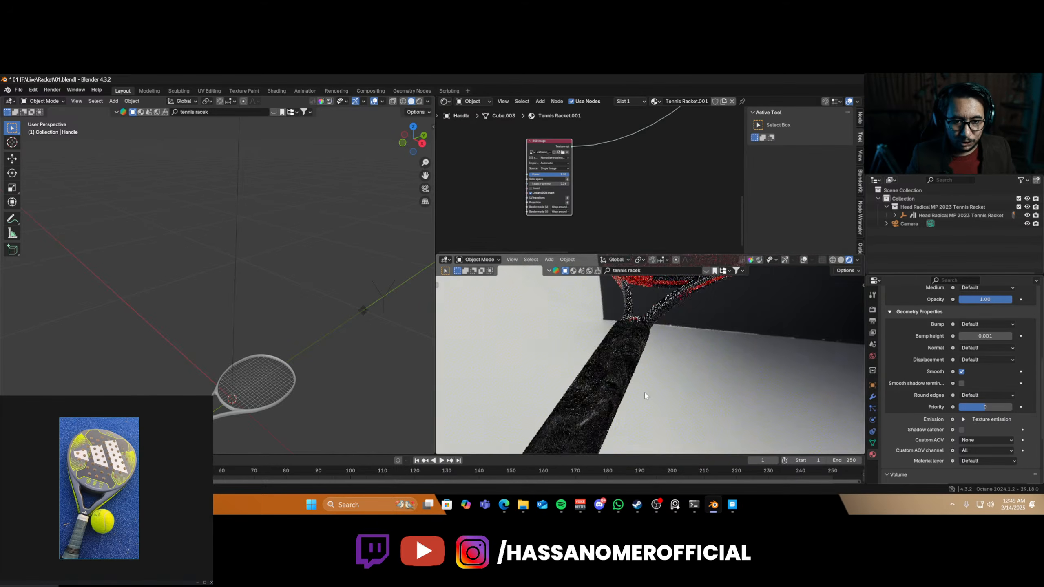
# - Import vdekdjrc_4K_Roughness.jpg from its Quixel folder as an RGB image beside the fingerprint node and preview it on the handle
pyautogui.moveTo(597, 186); pyautogui.dragTo(562, 205, button='middle')
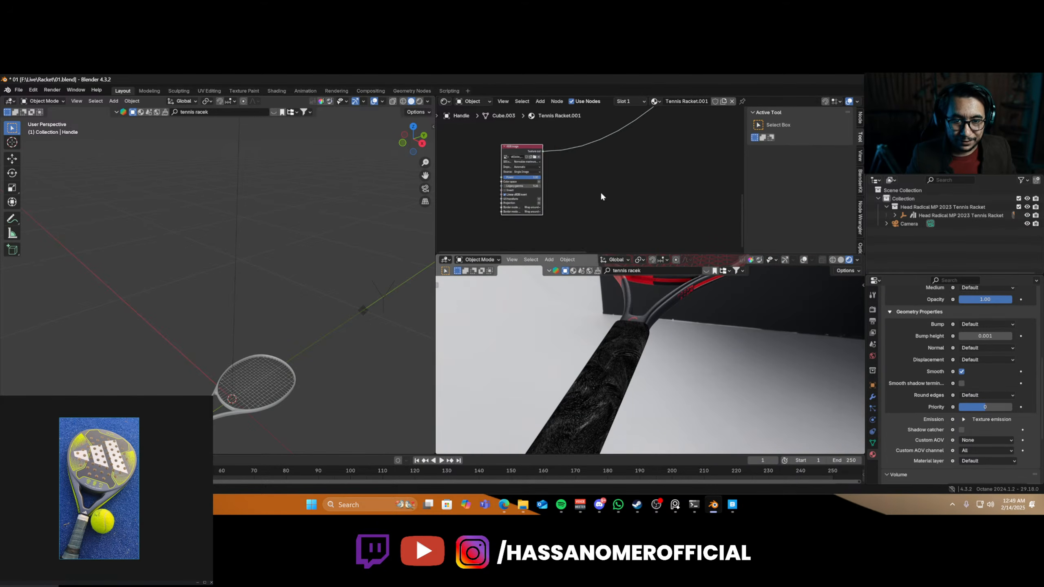
pyautogui.scroll(-4, 600, 191)
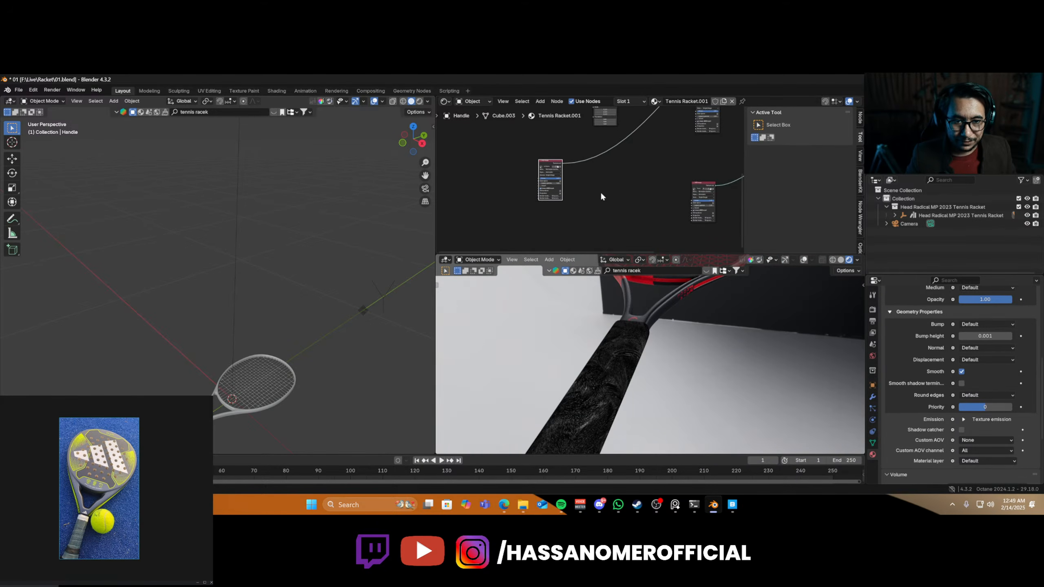
pyautogui.click(733, 506)
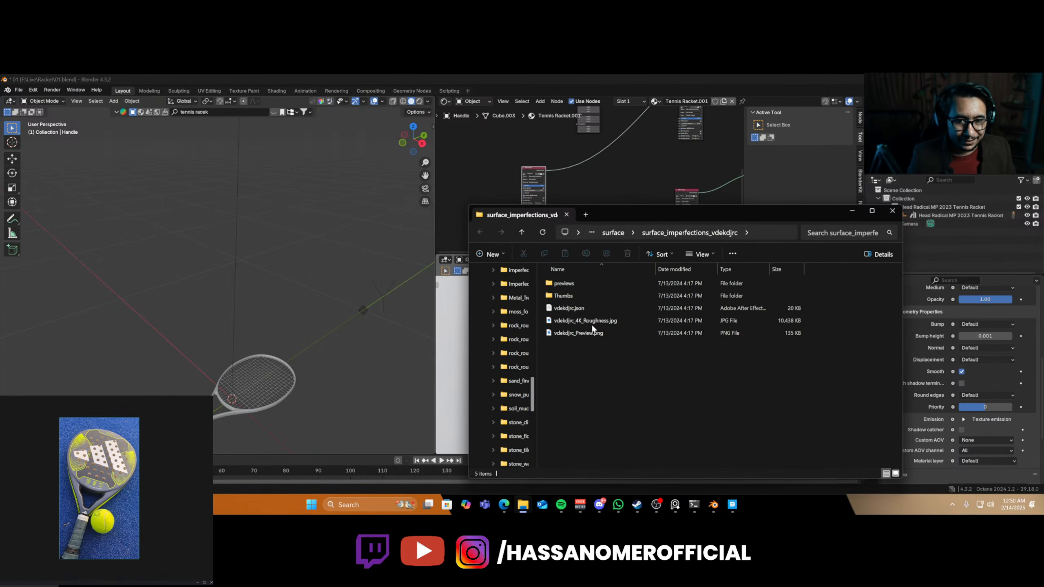
pyautogui.click(593, 323)
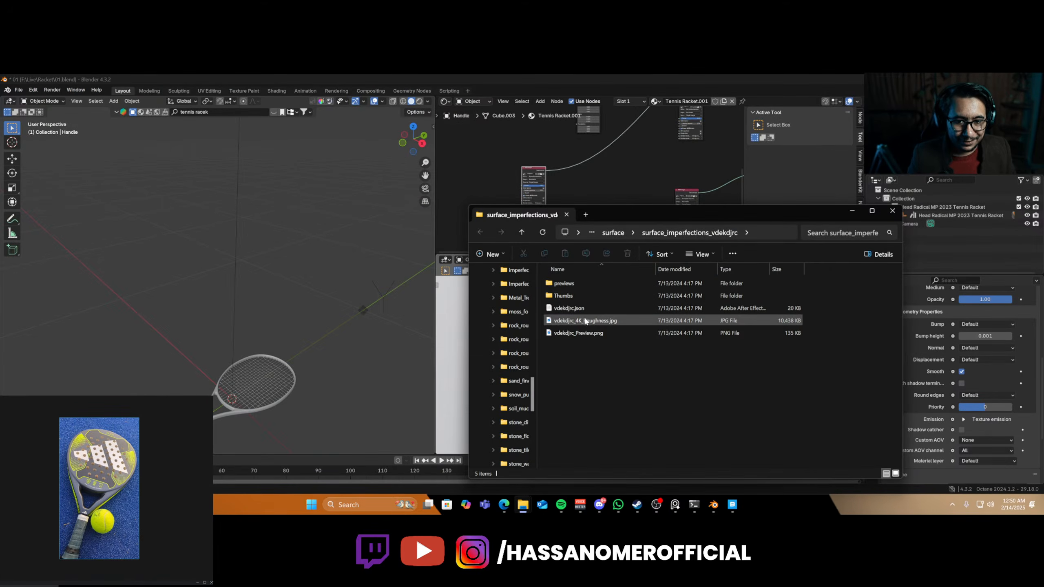
pyautogui.moveTo(615, 181); pyautogui.dragTo(621, 180)
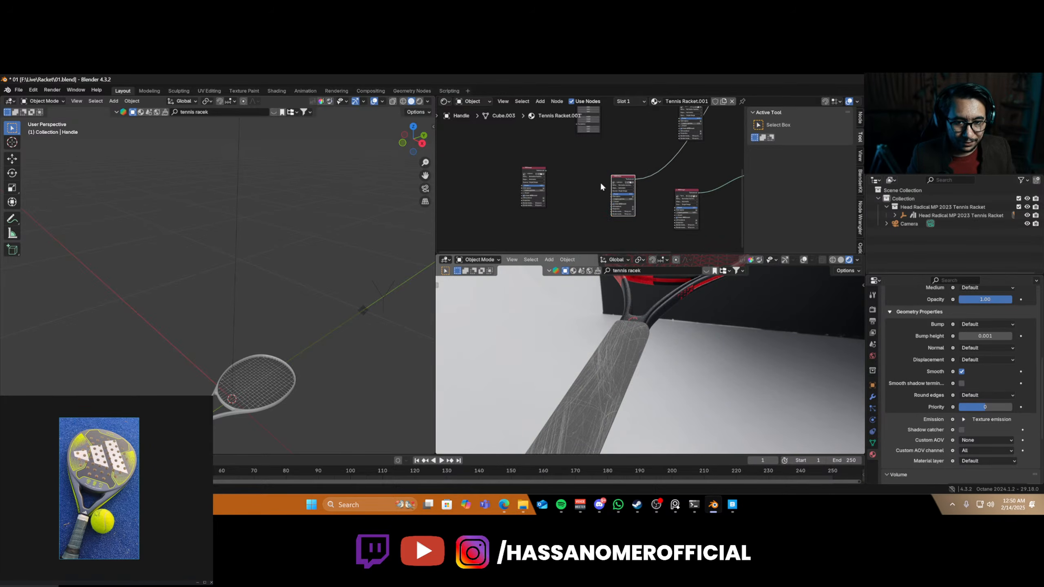
# - Raise the scratch image's legacy gamma to darken it, compare its preview with the fingerprints, and place its node below the fingerprint image
pyautogui.scroll(3, 599, 182)
pyautogui.moveTo(599, 182); pyautogui.dragTo(555, 179, button='middle')
pyautogui.moveTo(605, 211); pyautogui.dragTo(677, 210)
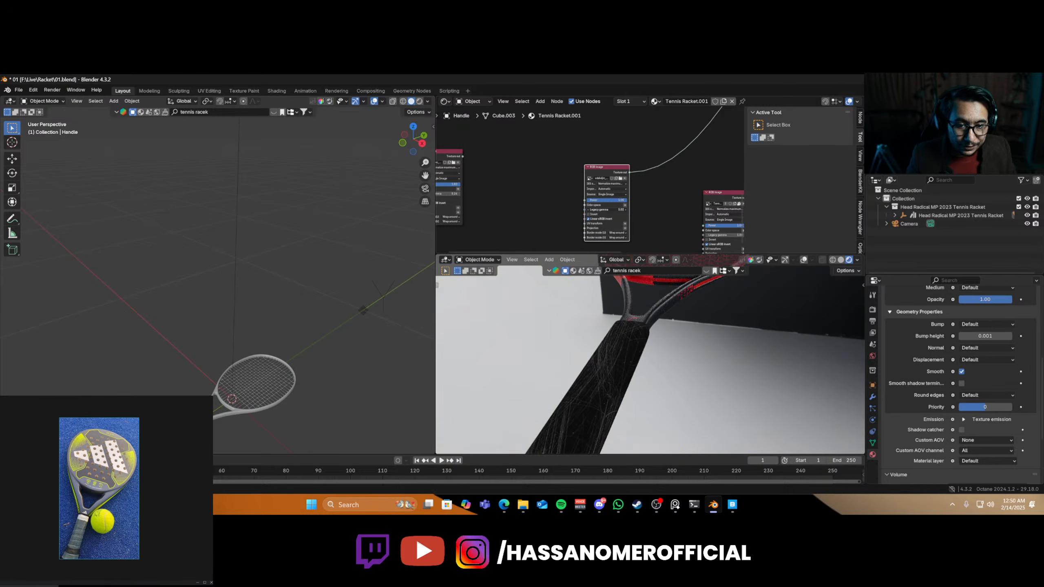
pyautogui.moveTo(598, 167); pyautogui.dragTo(510, 203)
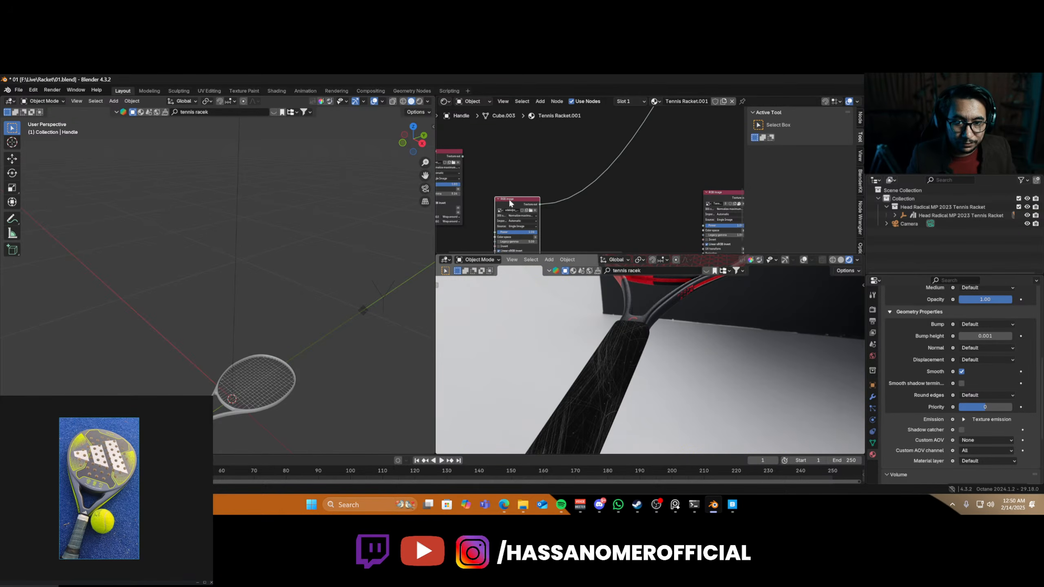
pyautogui.keyDown('ctrl'); pyautogui.keyDown('shift'); pyautogui.click(445, 157); pyautogui.keyUp('shift'); pyautogui.keyUp('ctrl')
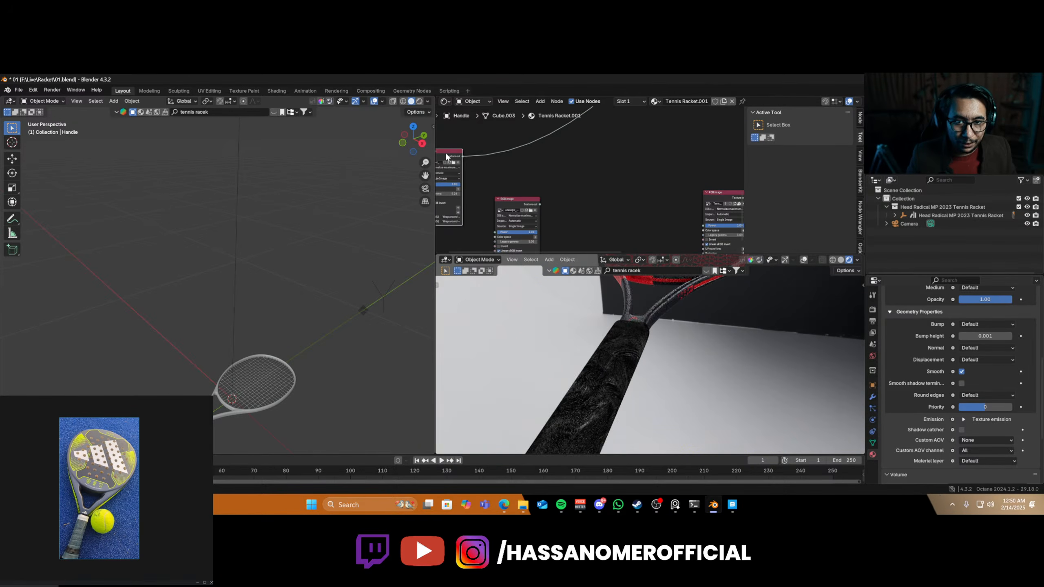
pyautogui.keyDown('ctrl'); pyautogui.keyDown('shift'); pyautogui.click(517, 202); pyautogui.keyUp('shift'); pyautogui.keyUp('ctrl')
pyautogui.moveTo(515, 198); pyautogui.dragTo(449, 237)
pyautogui.scroll(-2, 514, 215)
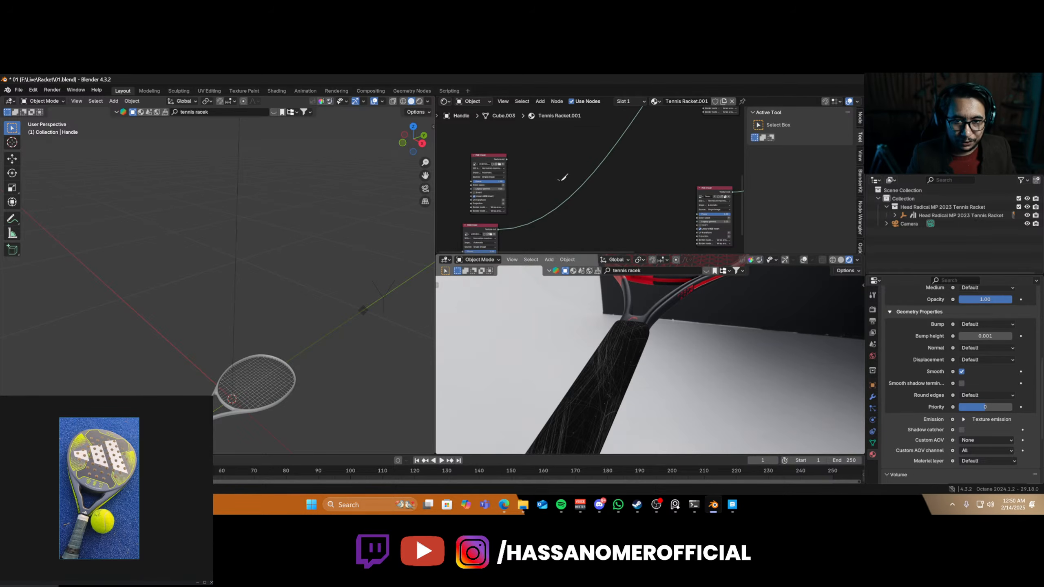
# - Cut the scratch image's preview link and add a Mix texture node that takes the fingerprint image first and the scratch image second
pyautogui.keyDown('ctrl'); pyautogui.moveTo(559, 185); pyautogui.dragTo(584, 196, button='right'); pyautogui.keyUp('ctrl')
pyautogui.hotkey('shift', 'a')
pyautogui.write('as')
pyautogui.press('BackSpace')
pyautogui.press('BackSpace')
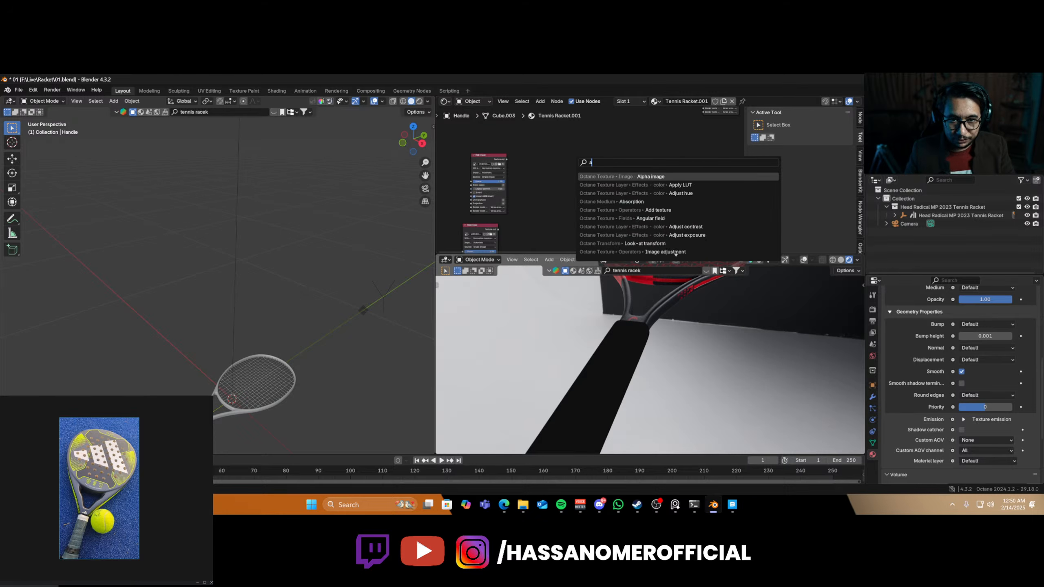
pyautogui.write('mix')
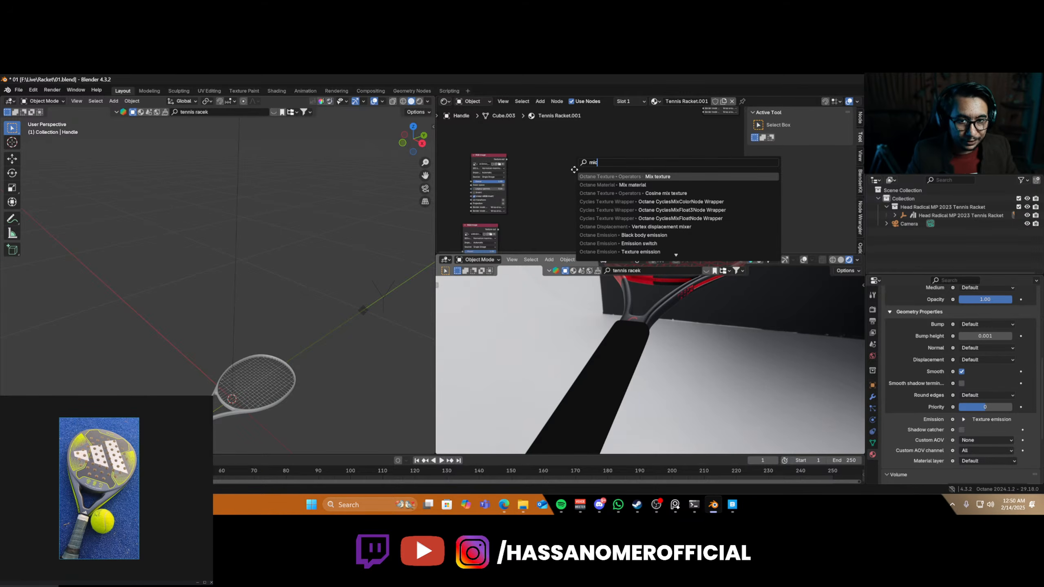
pyautogui.press('Return')
pyautogui.click(521, 191)
pyautogui.moveTo(537, 178); pyautogui.dragTo(539, 165)
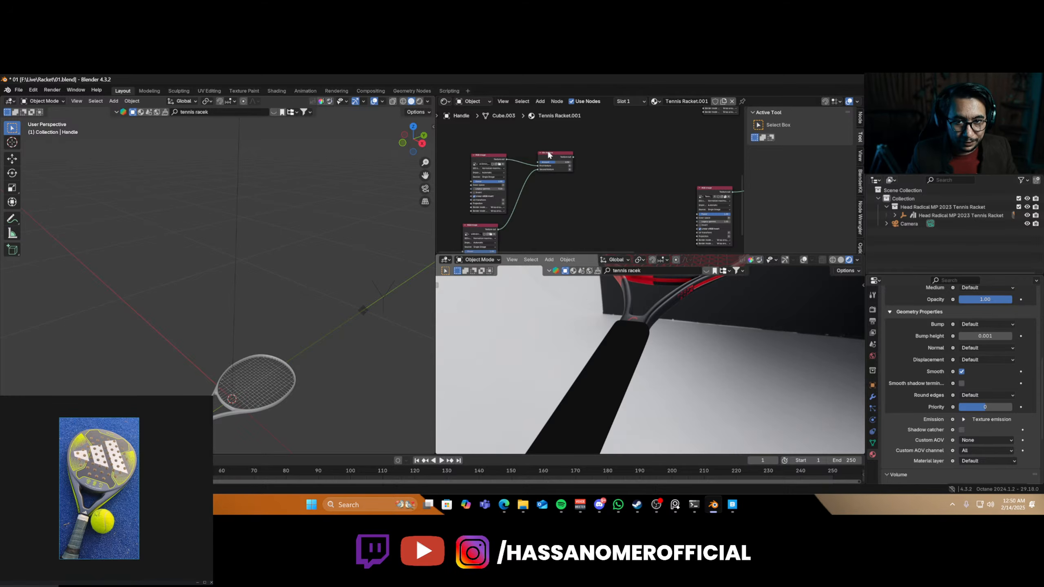
# - Set the Mix texture amount to about 0.36 and inspect the blended imperfections on the handle
pyautogui.scroll(4, 549, 155)
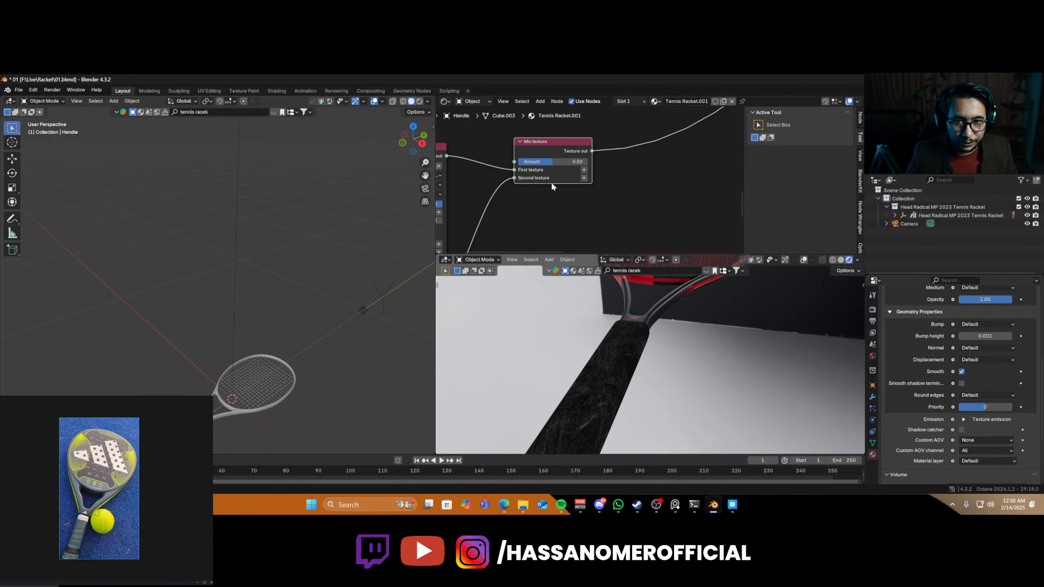
pyautogui.moveTo(553, 162)
pyautogui.mouseDown()
pyautogui.moveTo(579, 162)
pyautogui.moveTo(543, 162)
pyautogui.mouseUp()
pyautogui.moveTo(602, 370); pyautogui.dragTo(605, 393, button='middle')
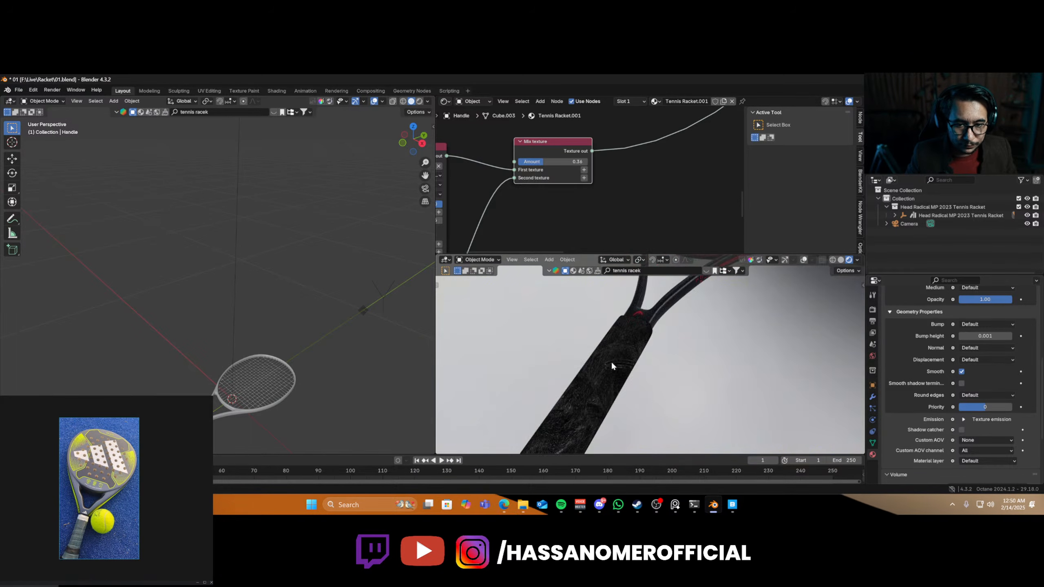
pyautogui.scroll(4, 610, 362)
pyautogui.scroll(-3, 610, 365)
# - Try a power of 5 on the fingerprint RGB image, and settle on 2
pyautogui.moveTo(519, 209); pyautogui.dragTo(624, 177, button='middle')
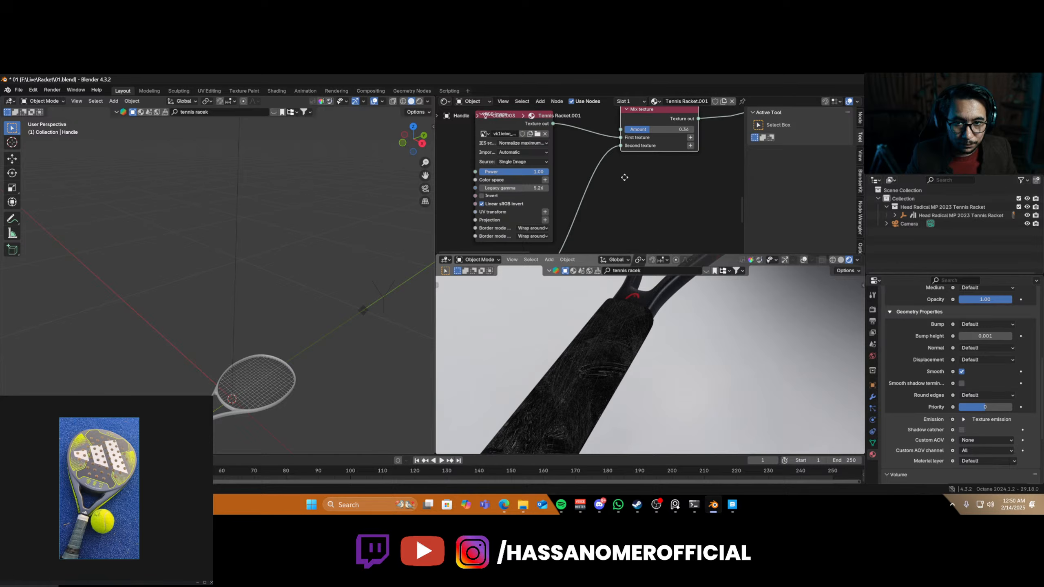
pyautogui.click(527, 177)
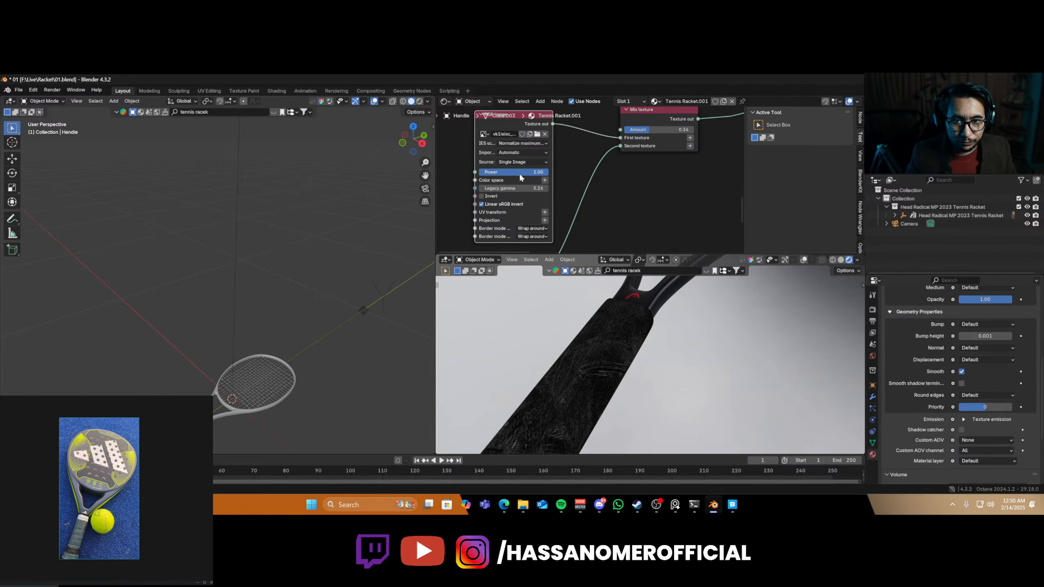
pyautogui.doubleClick(525, 172)
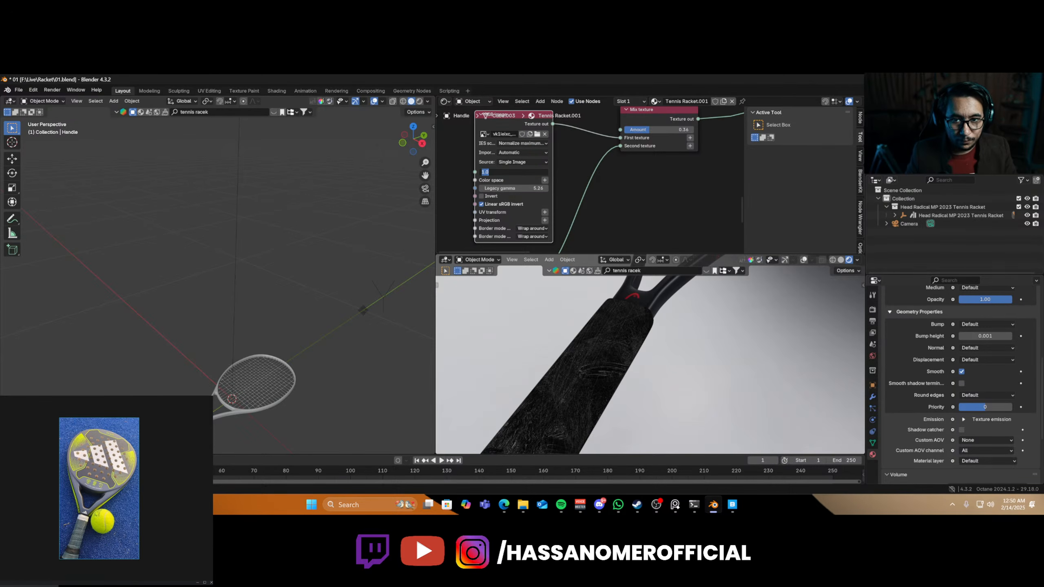
pyautogui.write('5')
pyautogui.press('Return')
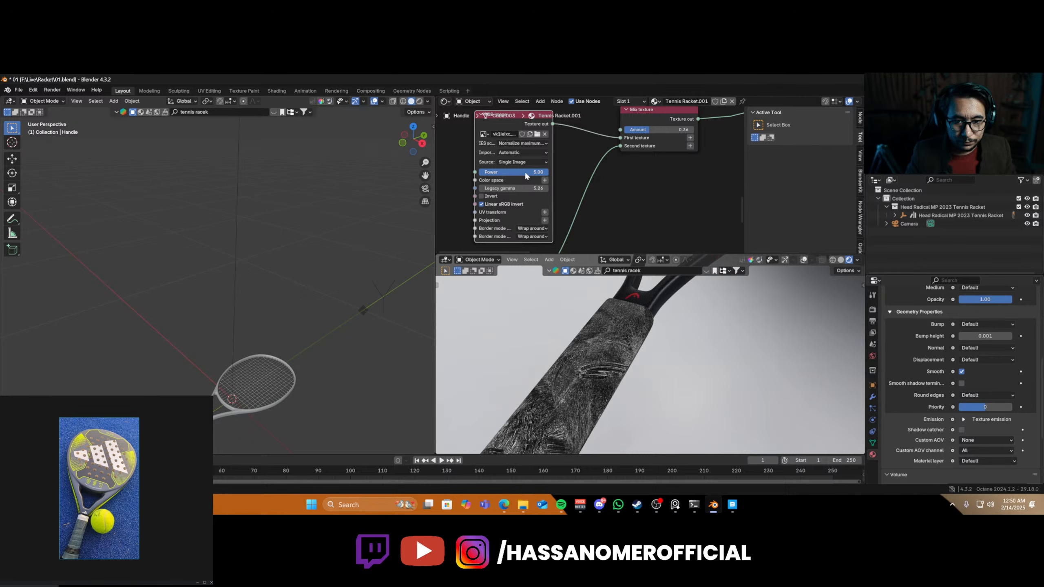
pyautogui.doubleClick(525, 170)
pyautogui.write('2')
pyautogui.press('Return')
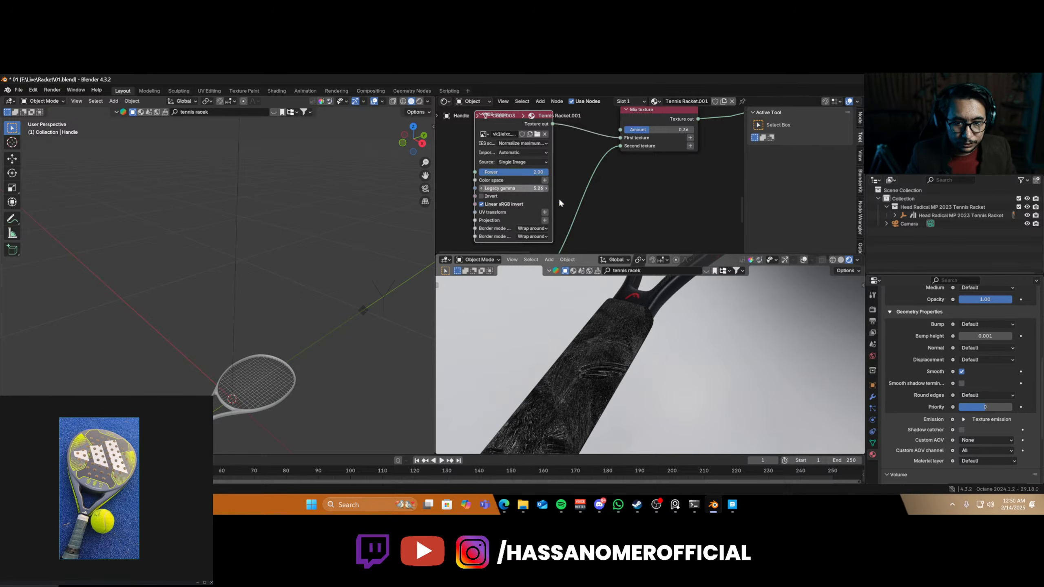
# - Preview the full handle material again and connect the Mix texture output to its Bump input
pyautogui.scroll(-1, 643, 208)
pyautogui.moveTo(643, 208); pyautogui.dragTo(606, 92, button='middle')
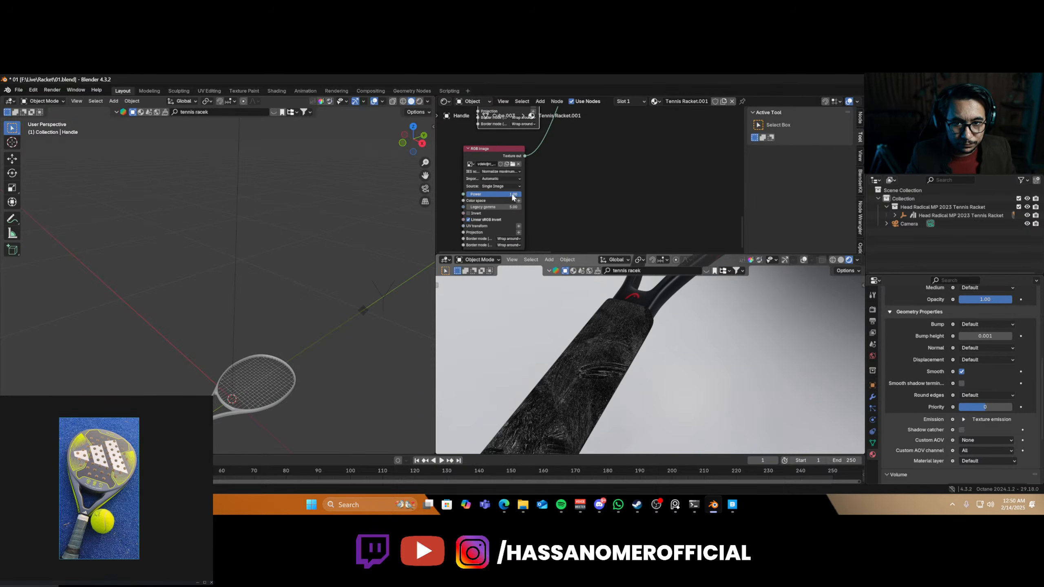
pyautogui.moveTo(669, 298); pyautogui.dragTo(572, 420, button='middle')
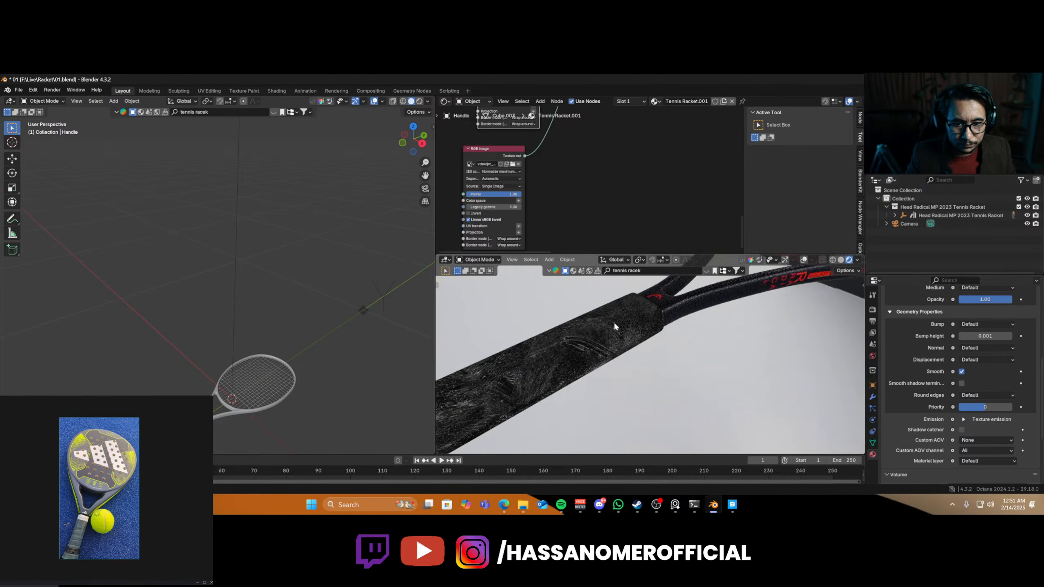
pyautogui.scroll(-5, 613, 321)
pyautogui.scroll(-6, 660, 180)
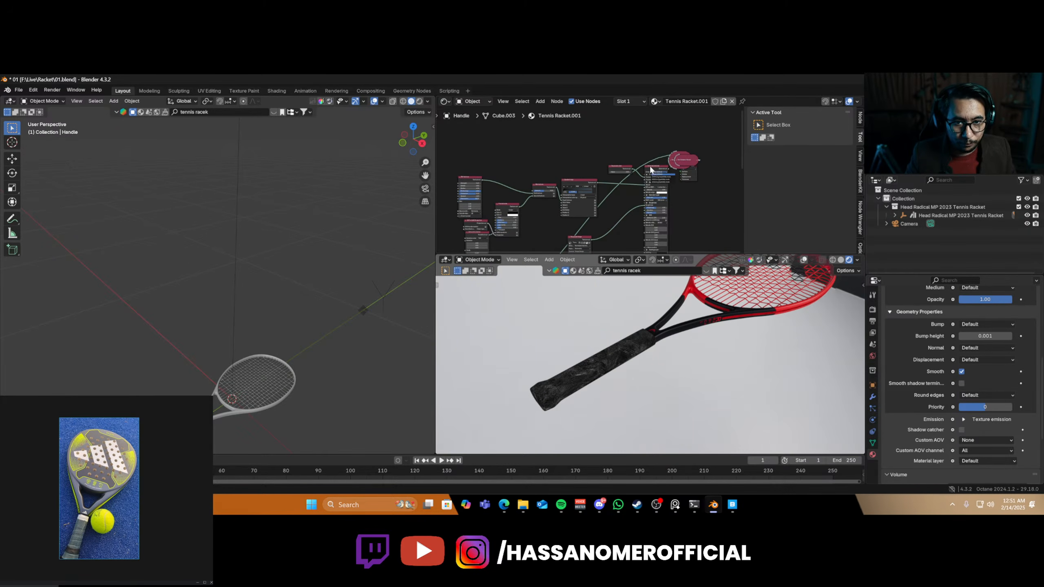
pyautogui.keyDown('ctrl'); pyautogui.keyDown('shift'); pyautogui.click(651, 168); pyautogui.keyUp('shift'); pyautogui.keyUp('ctrl')
pyautogui.moveTo(524, 208); pyautogui.dragTo(536, 114, button='middle')
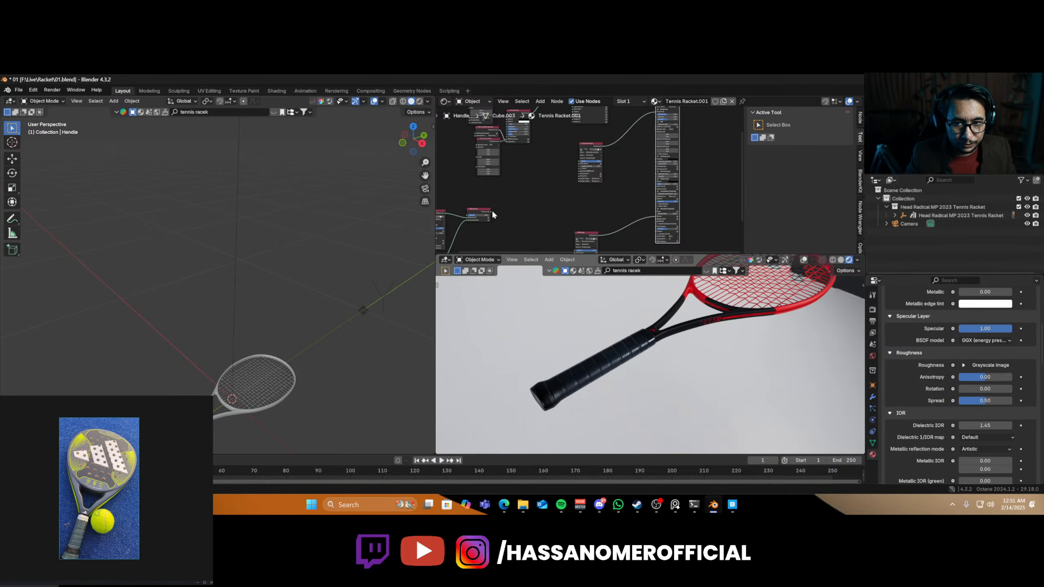
pyautogui.moveTo(491, 212); pyautogui.dragTo(655, 211)
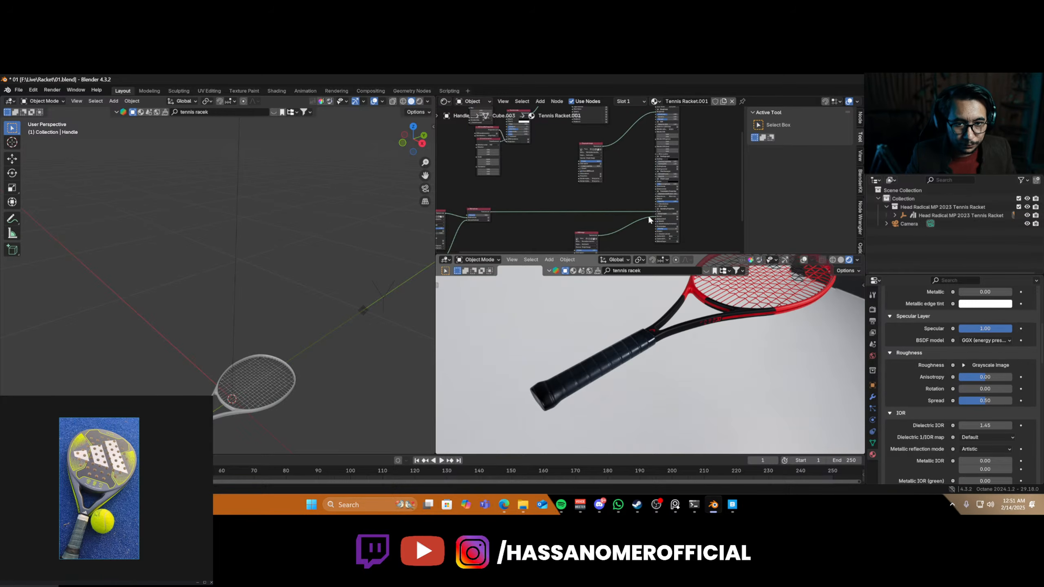
# - Set the handle material's bump height to 0.01, save the file, and inspect the handle up close
pyautogui.scroll(6, 617, 391)
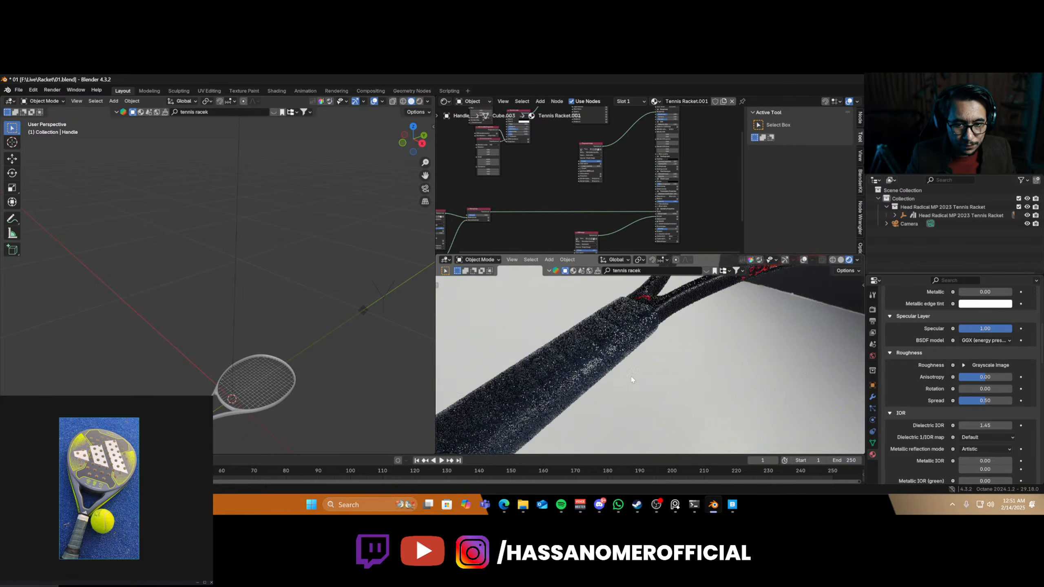
pyautogui.moveTo(632, 379); pyautogui.dragTo(628, 399, button='middle')
pyautogui.scroll(3, 614, 191)
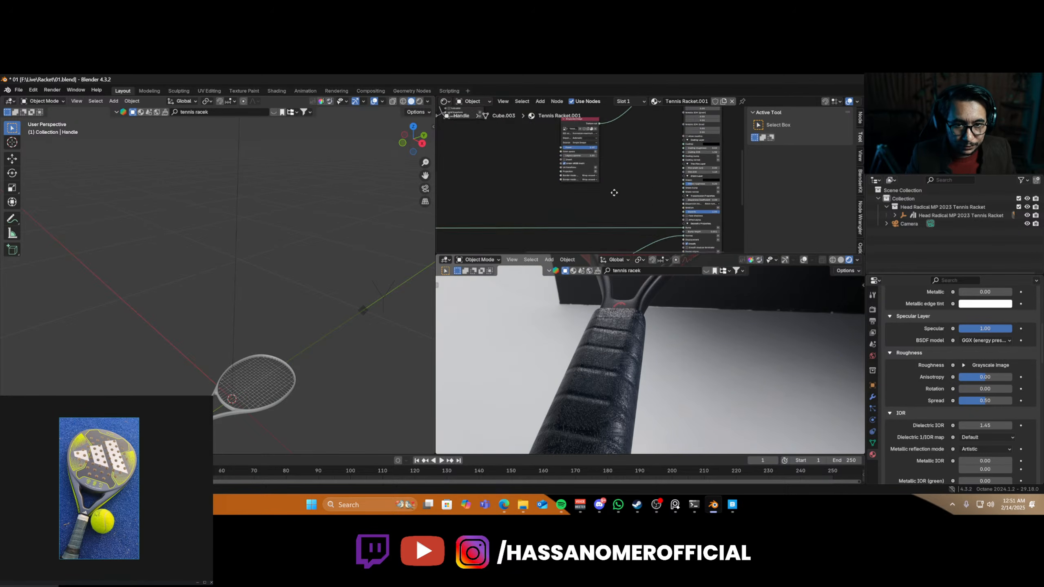
pyautogui.moveTo(614, 193); pyautogui.dragTo(553, 150, button='middle')
pyautogui.scroll(8, 578, 193)
pyautogui.moveTo(580, 198); pyautogui.dragTo(492, 171, button='middle')
pyautogui.scroll(2, 526, 182)
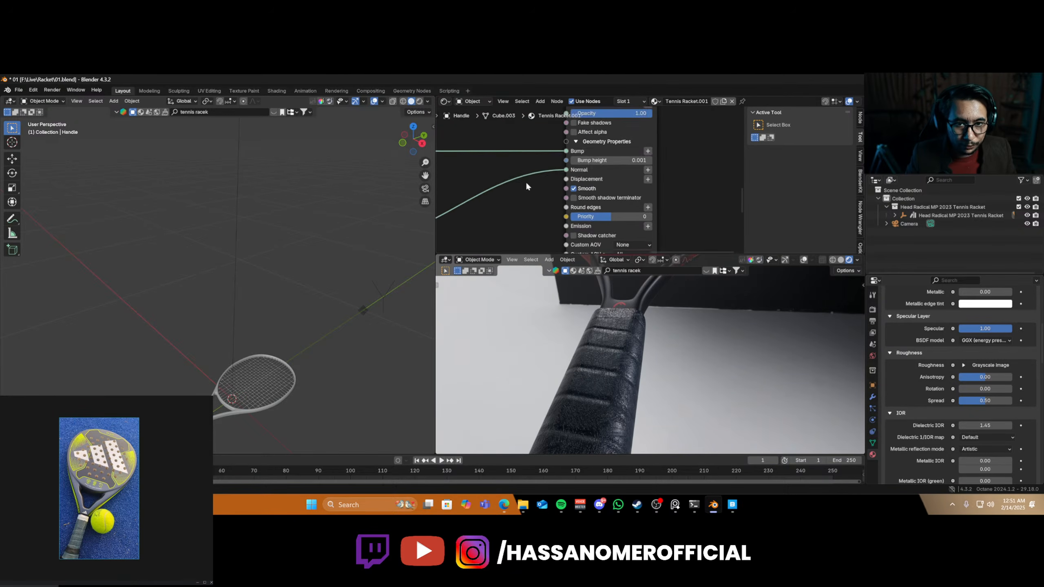
pyautogui.scroll(1, 589, 178)
pyautogui.doubleClick(611, 160)
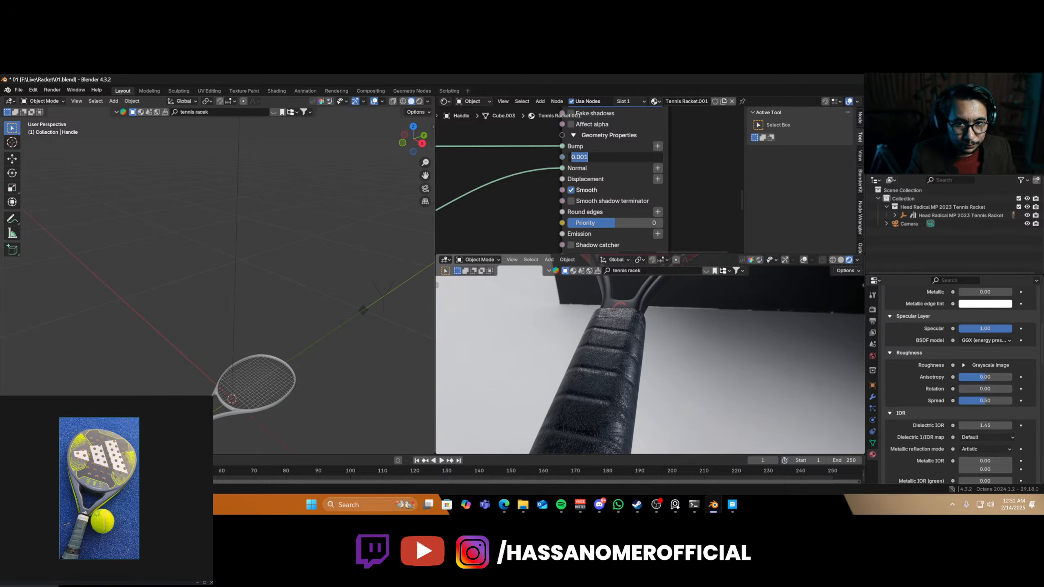
pyautogui.press('Return')
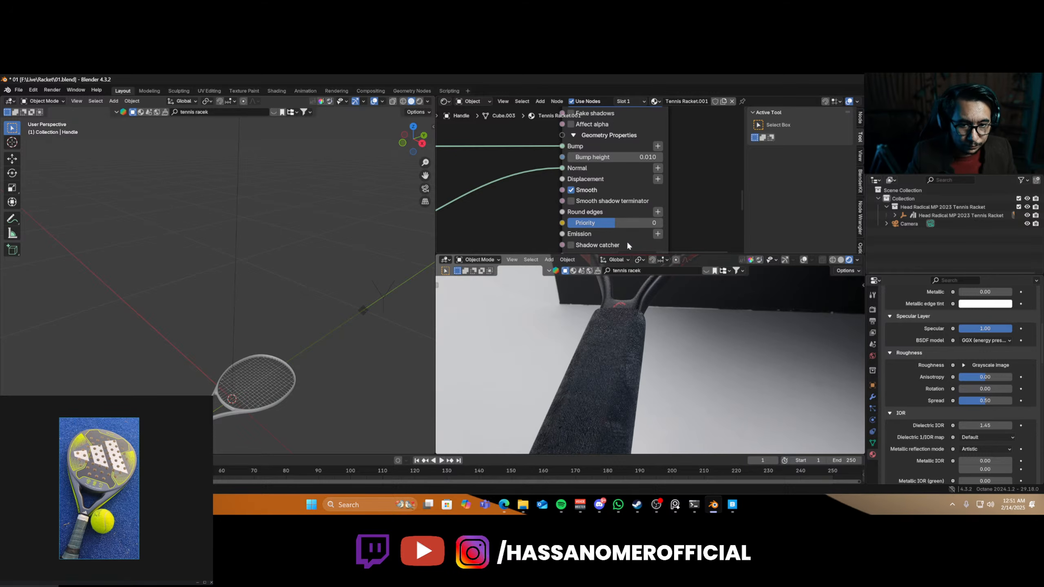
pyautogui.hotkey('ctrl', 's')
pyautogui.moveTo(613, 401); pyautogui.dragTo(603, 402, button='middle')
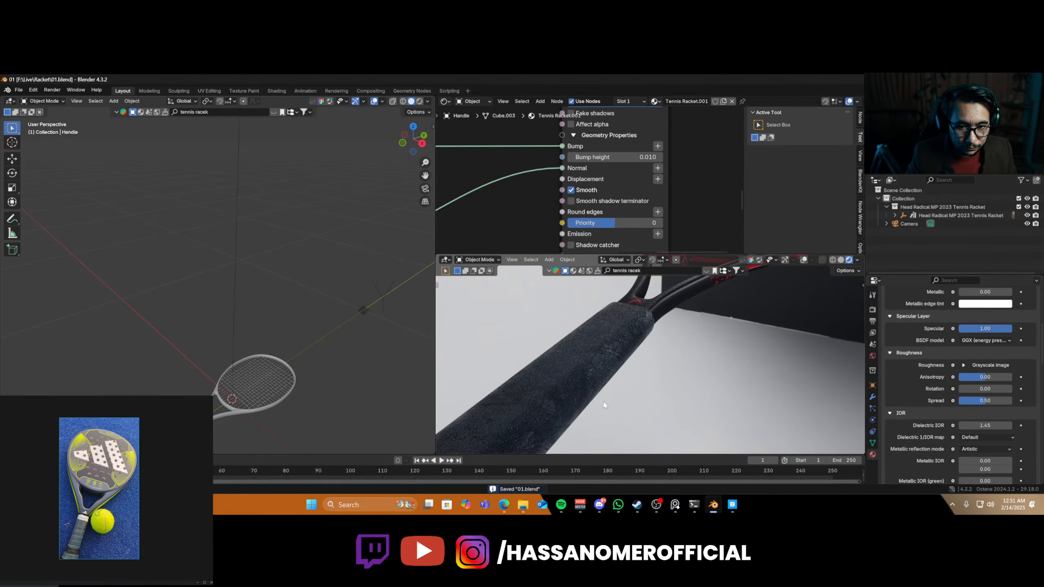
# - Reduce the handle material's bump height to 0.001 for comparison, and settle on 0.002
pyautogui.click(611, 158)
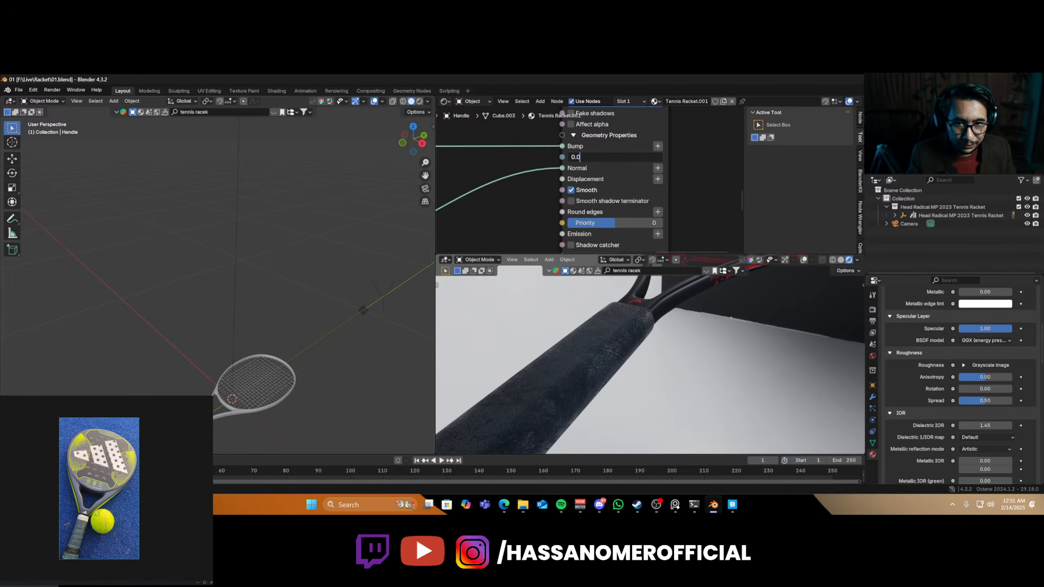
pyautogui.press('BackSpace')
pyautogui.write('10')
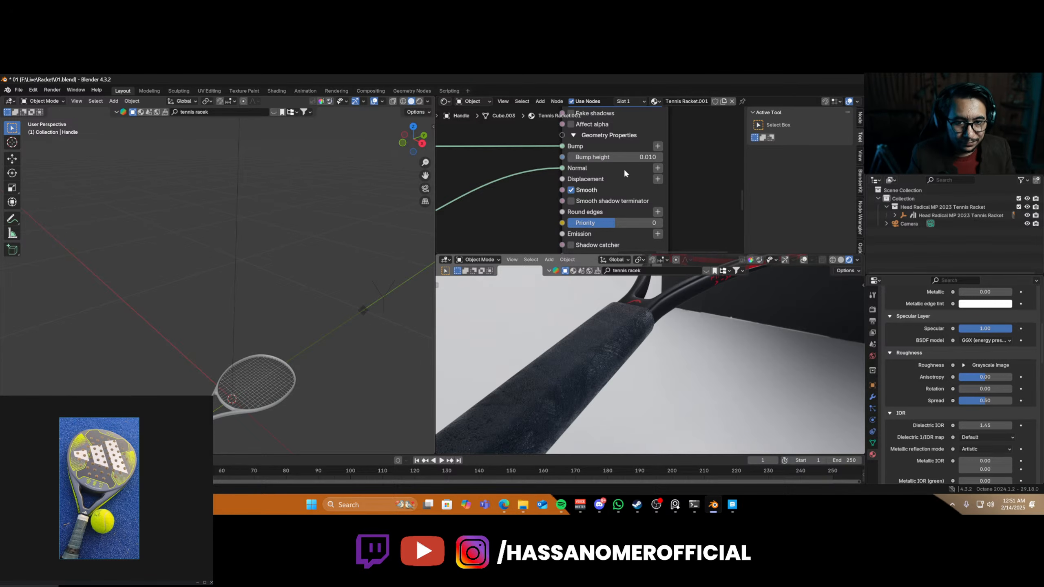
pyautogui.click(625, 157)
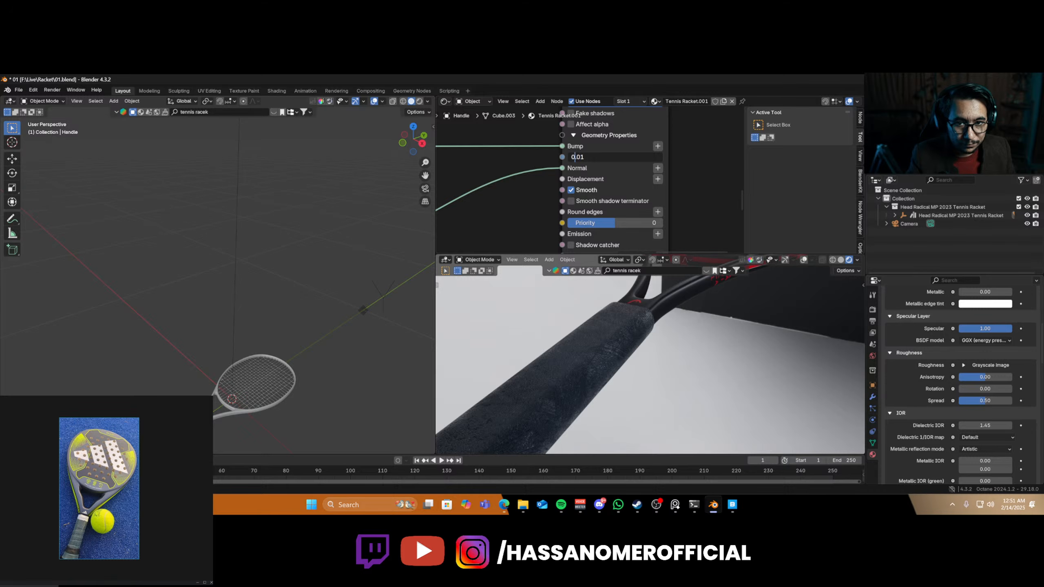
pyautogui.write('0')
pyautogui.press('Return')
pyautogui.click(624, 157)
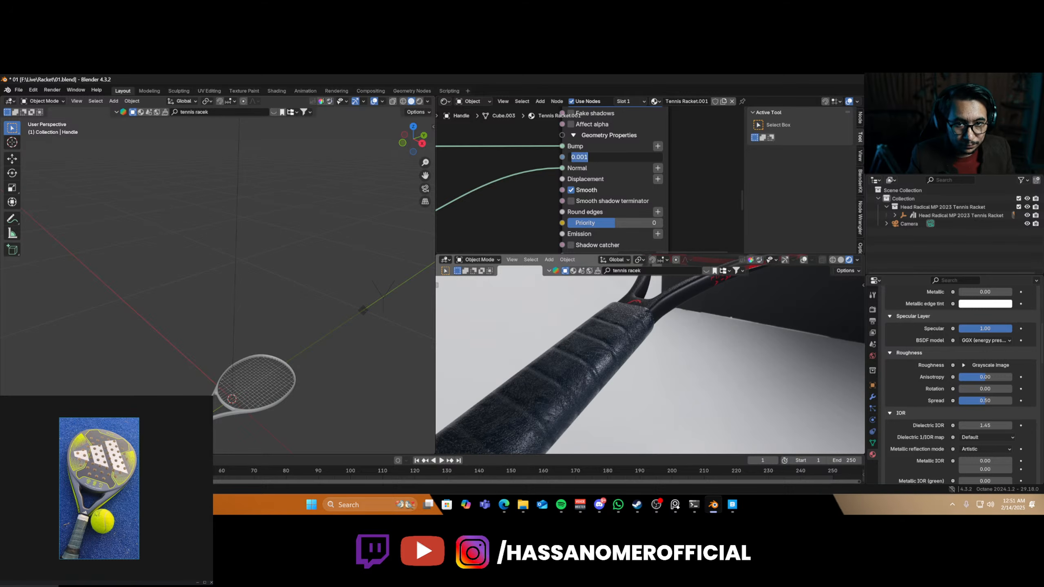
pyautogui.write('0.002')
pyautogui.press('Return')
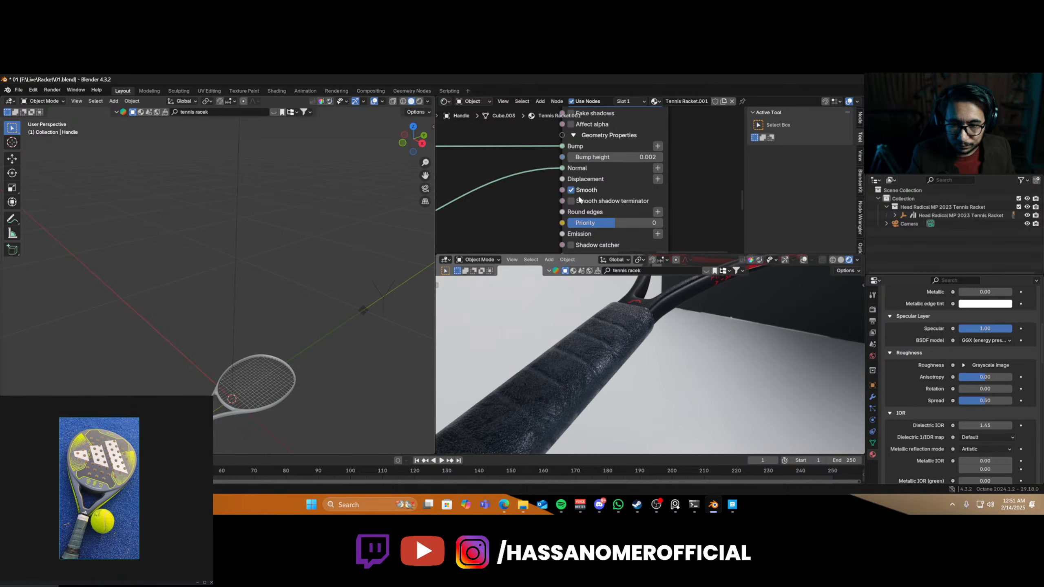
# - Save the file and examine the handle's surface bump from several angles, up close and with the whole racket in view
pyautogui.hotkey('ctrl', 's')
pyautogui.moveTo(600, 385); pyautogui.dragTo(650, 373, button='middle')
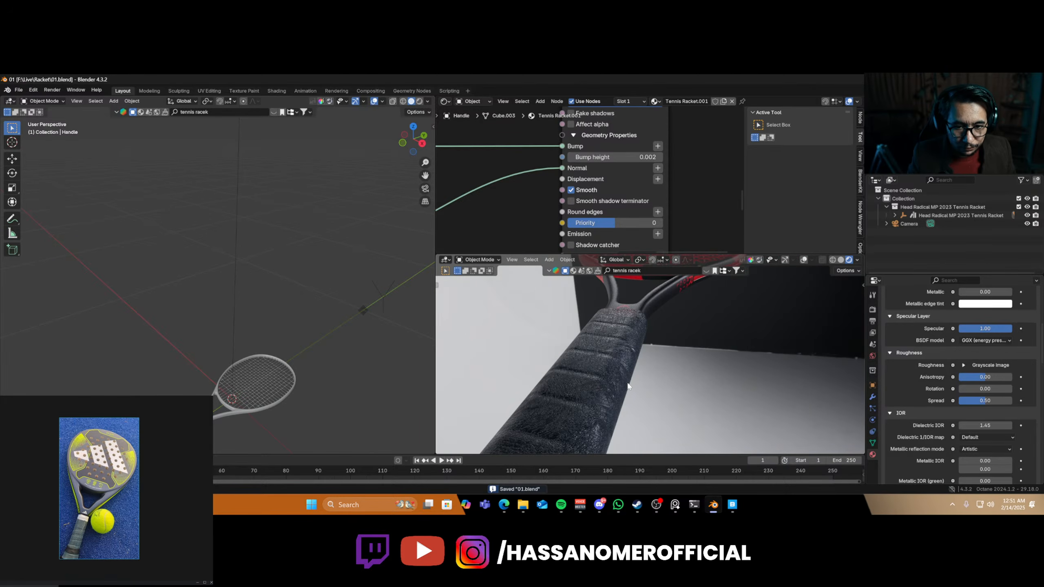
pyautogui.scroll(-2, 628, 383)
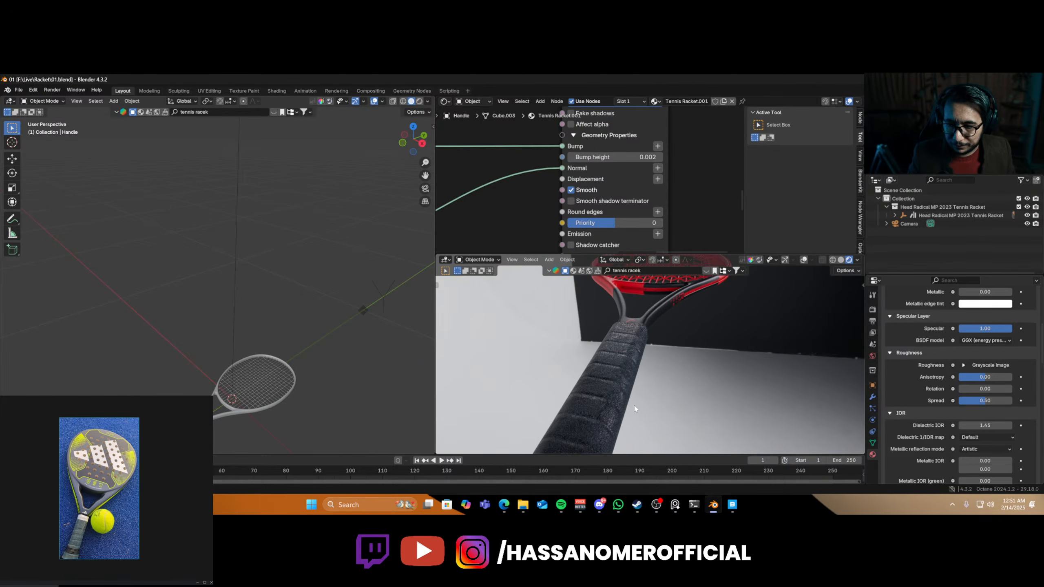
pyautogui.moveTo(623, 384); pyautogui.dragTo(645, 387, button='middle')
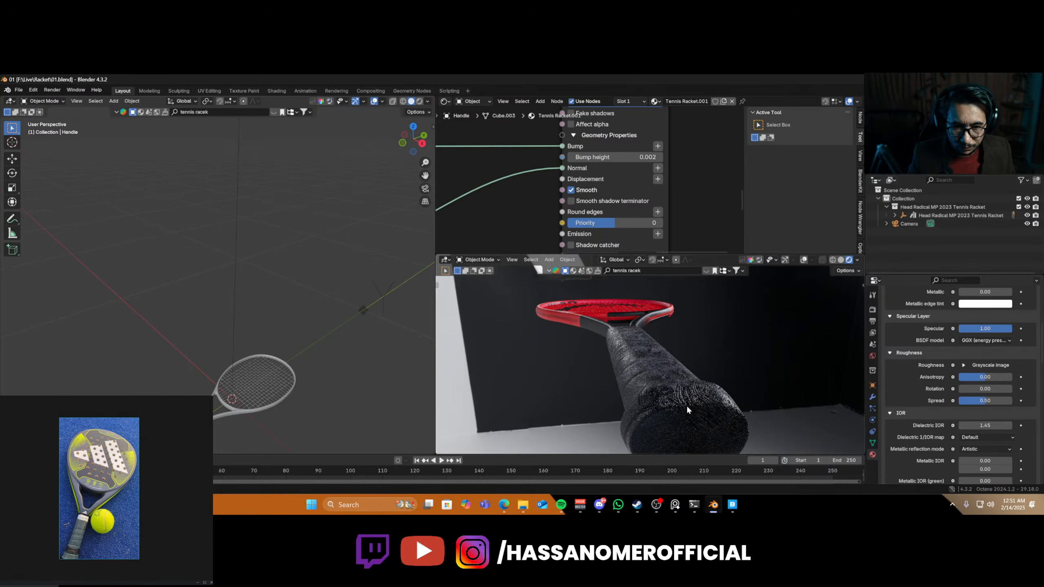
pyautogui.moveTo(687, 405)
pyautogui.mouseDown(button='middle')
pyautogui.moveTo(729, 388)
pyautogui.moveTo(674, 409)
pyautogui.mouseUp(button='middle')
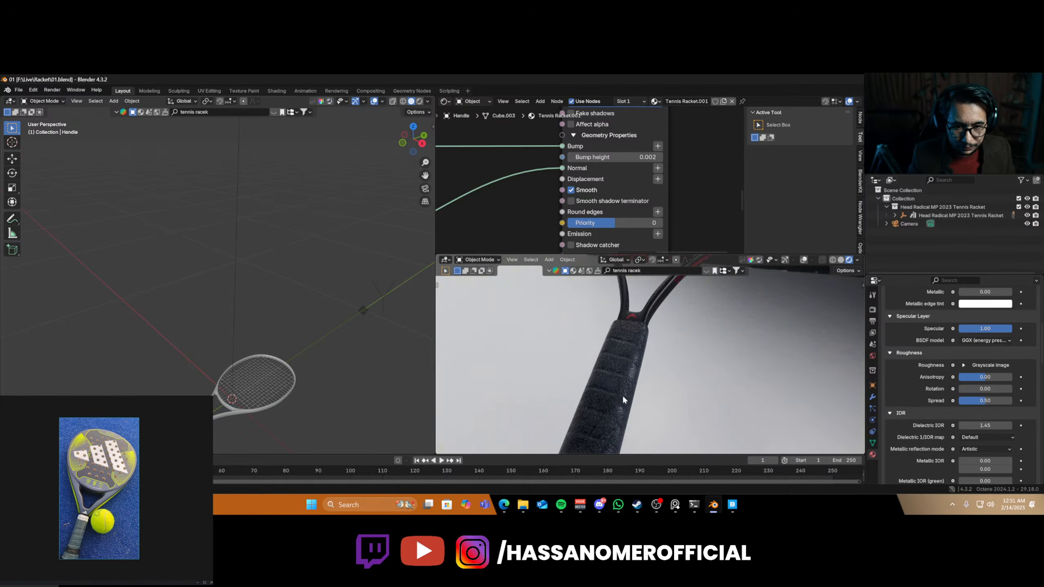
pyautogui.scroll(4, 623, 398)
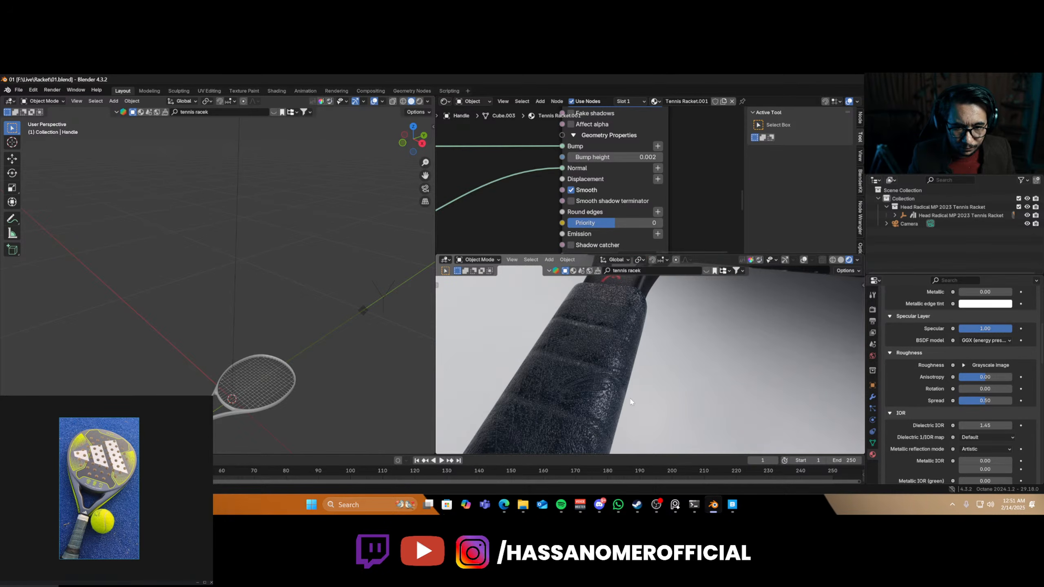
pyautogui.scroll(1, 616, 403)
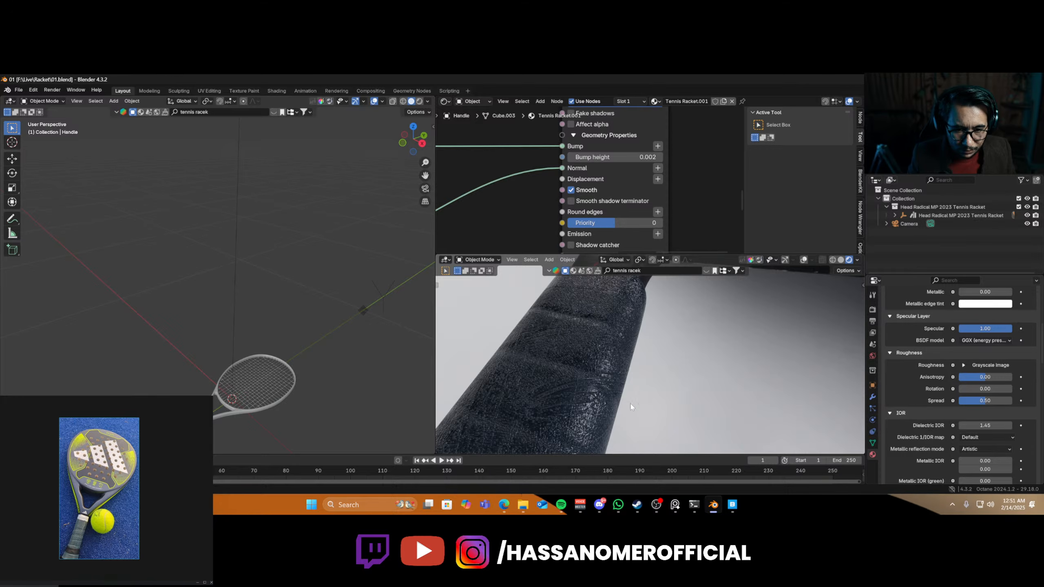
pyautogui.moveTo(631, 406); pyautogui.dragTo(616, 403, button='middle')
pyautogui.scroll(-4, 613, 396)
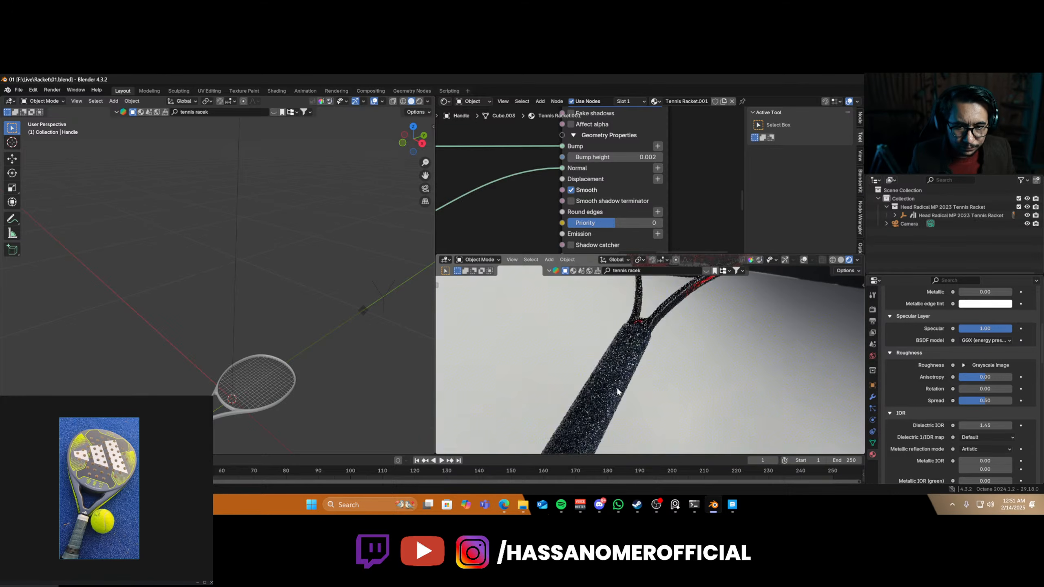
pyautogui.scroll(-2, 633, 385)
pyautogui.moveTo(666, 353); pyautogui.dragTo(641, 374, button='middle')
pyautogui.scroll(4, 681, 331)
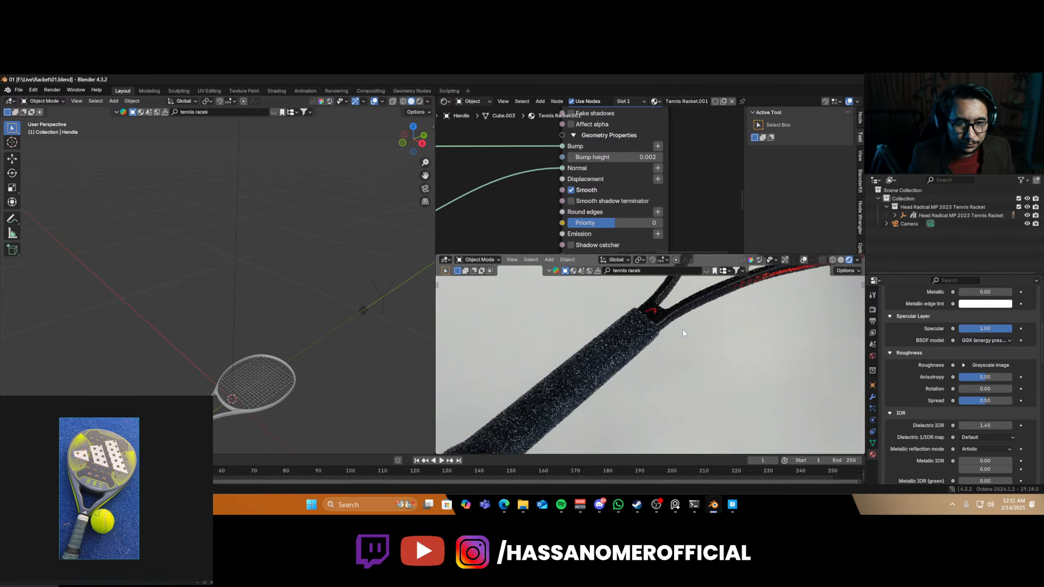
pyautogui.scroll(-3, 657, 339)
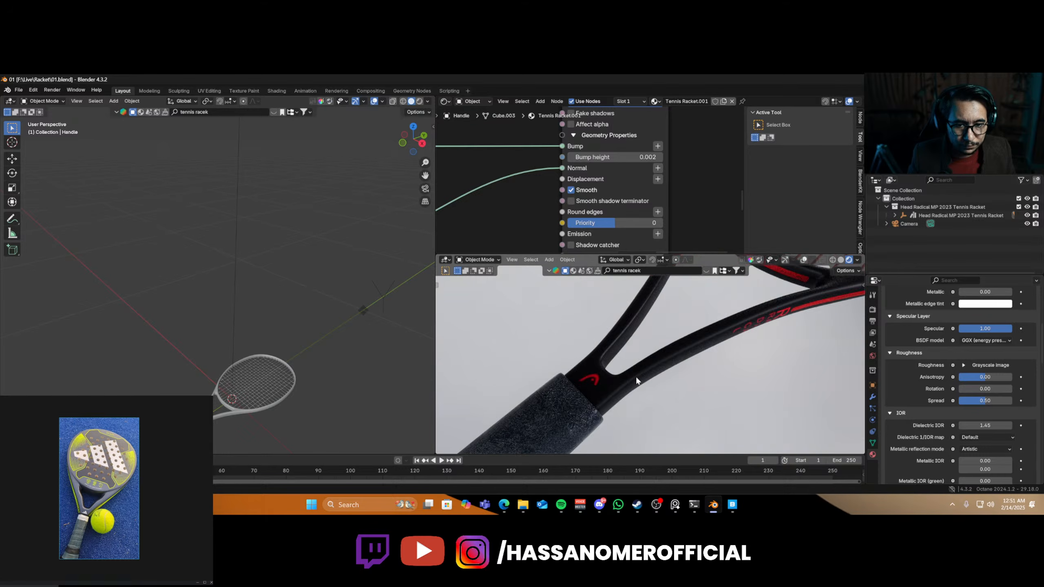
pyautogui.scroll(-3, 636, 377)
pyautogui.scroll(-6, 487, 162)
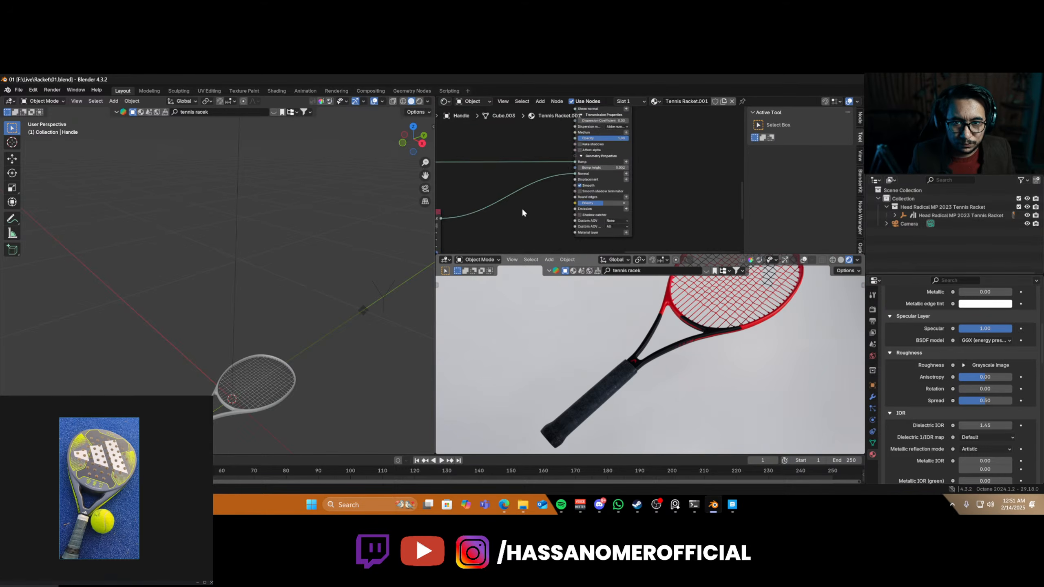
# - Duplicate the handle's normal map image node, place the copy beside the dirt nodes, and preview its output on the handle
pyautogui.moveTo(539, 190); pyautogui.dragTo(638, 199, button='middle')
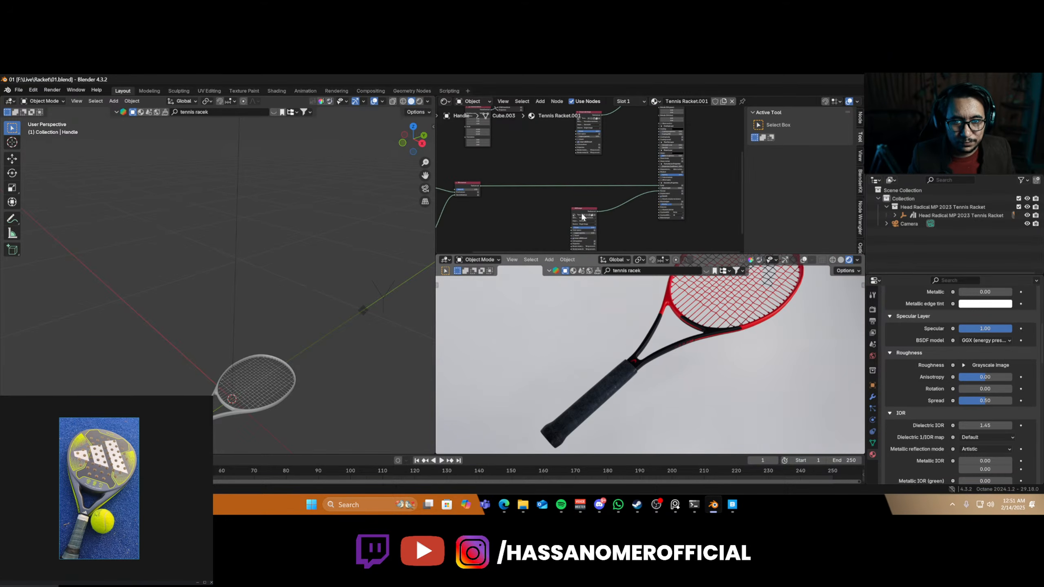
pyautogui.moveTo(582, 216); pyautogui.dragTo(503, 226)
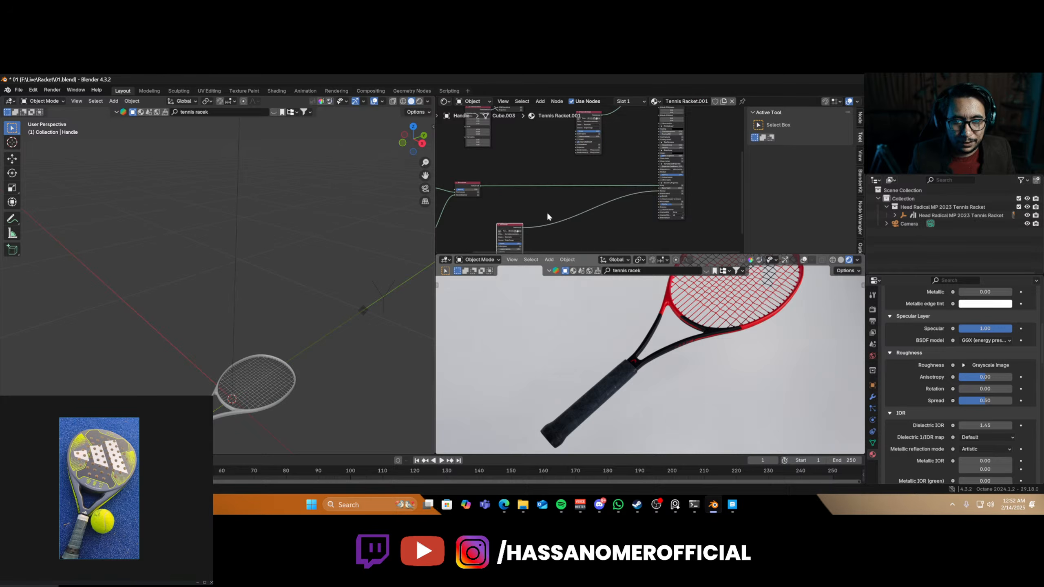
pyautogui.scroll(-4, 555, 180)
pyautogui.moveTo(555, 185); pyautogui.dragTo(605, 205, button='middle')
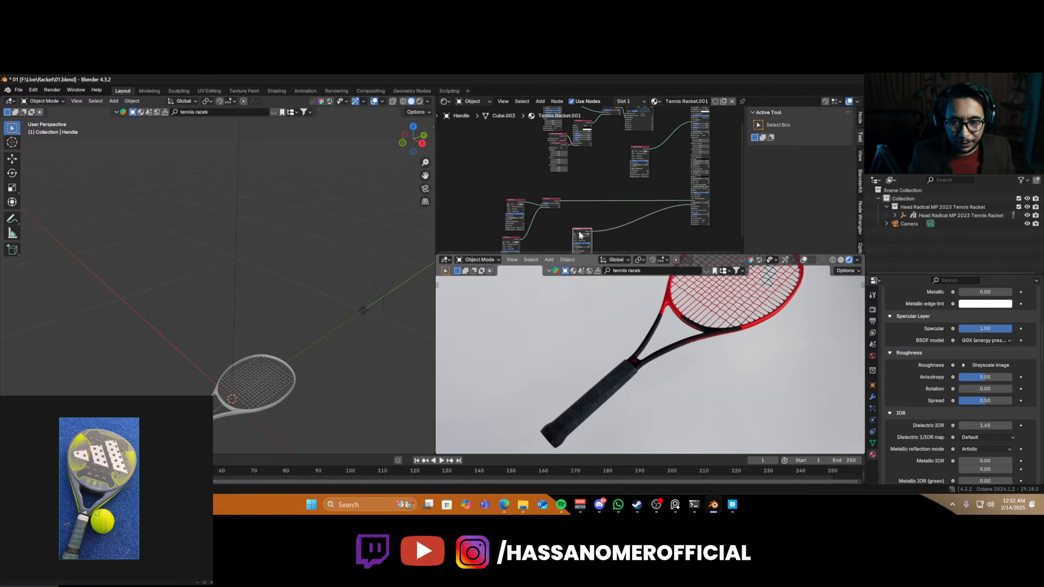
pyautogui.hotkey('shift', 'd')
pyautogui.click(492, 140)
pyautogui.scroll(5, 507, 148)
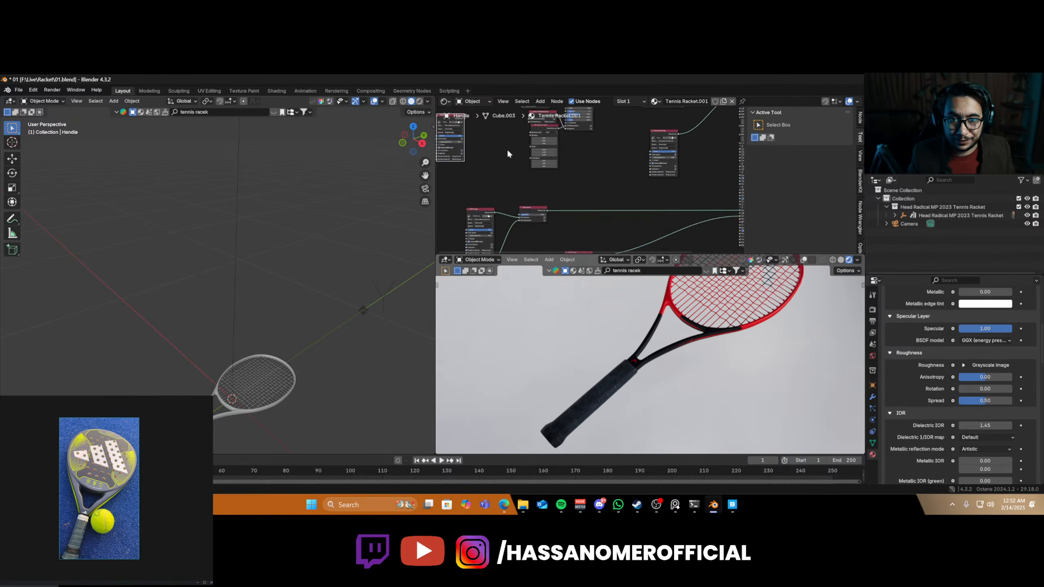
pyautogui.moveTo(507, 149); pyautogui.dragTo(593, 211, button='middle')
pyautogui.keyDown('ctrl'); pyautogui.keyDown('shift'); pyautogui.click(537, 184); pyautogui.keyUp('shift'); pyautogui.keyUp('ctrl')
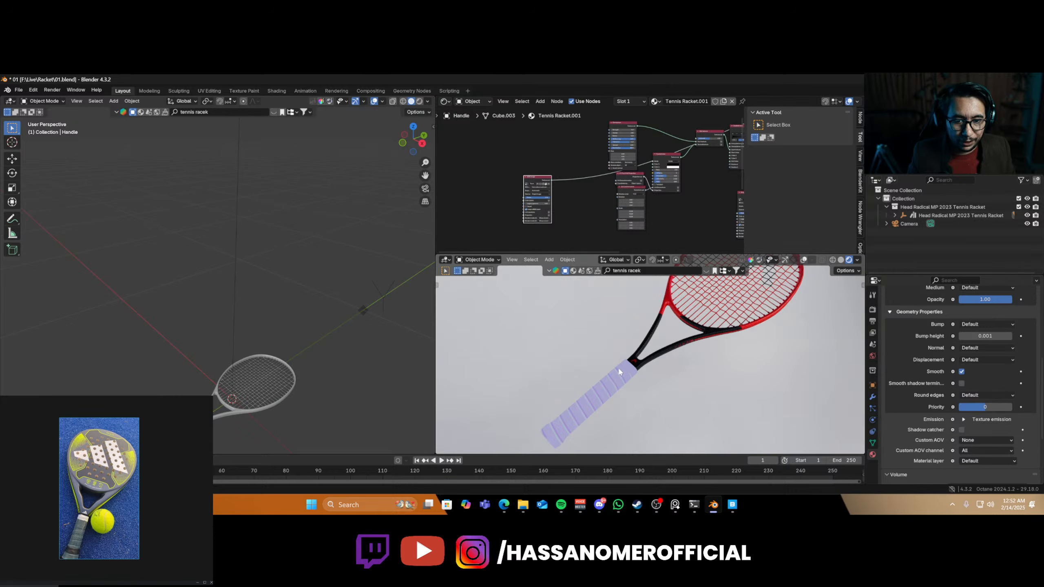
pyautogui.scroll(3, 619, 372)
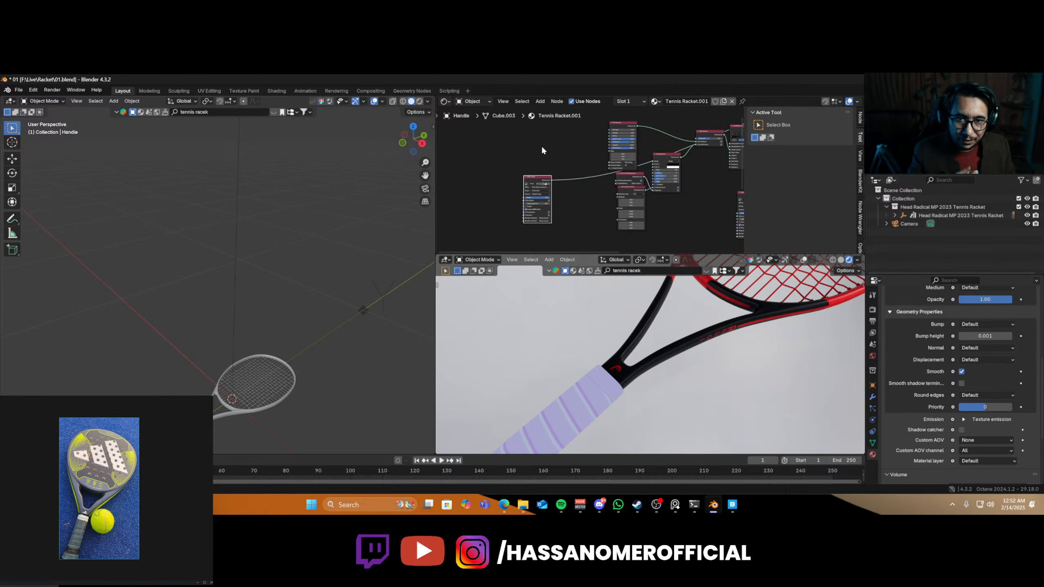
pyautogui.moveTo(540, 146); pyautogui.dragTo(521, 189, button='middle')
pyautogui.moveTo(521, 220); pyautogui.dragTo(460, 135)
pyautogui.hotkey('shift', 'a')
pyautogui.write('s')
pyautogui.press('BackSpace')
pyautogui.write('gr')
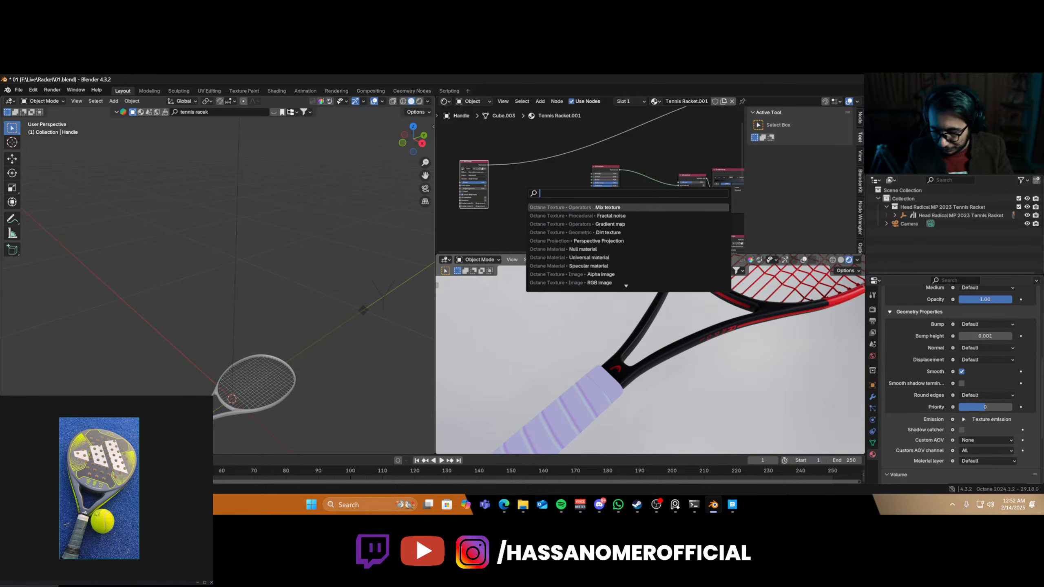
pyautogui.click(596, 215)
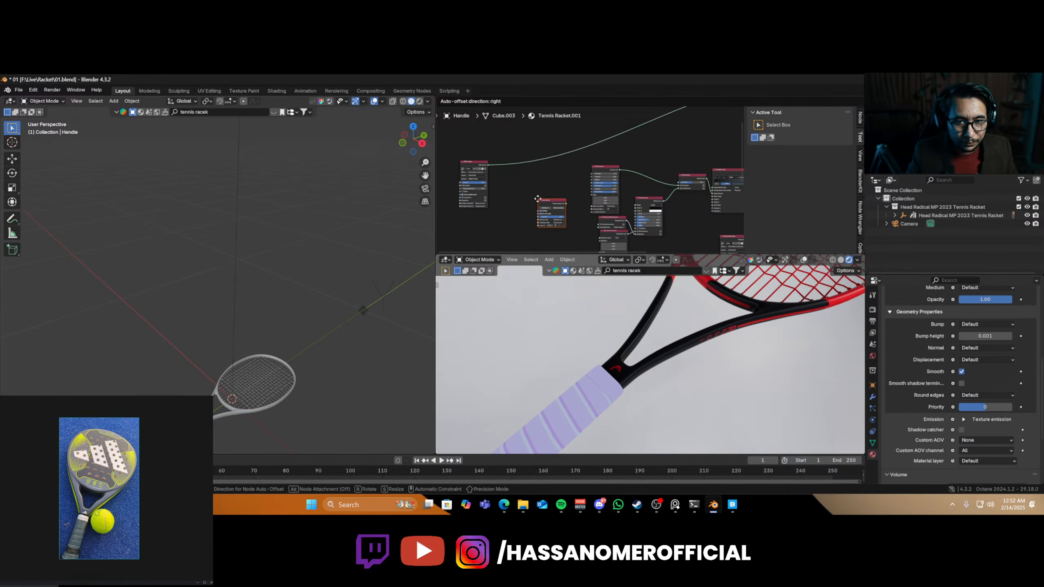
pyautogui.click(550, 208)
pyautogui.press('x')
# - Insert a Gradient map after the duplicated normal map image and move its black and white stops to about 0.43 and 0.64
pyautogui.hotkey('shift', 'a')
pyautogui.write('s')
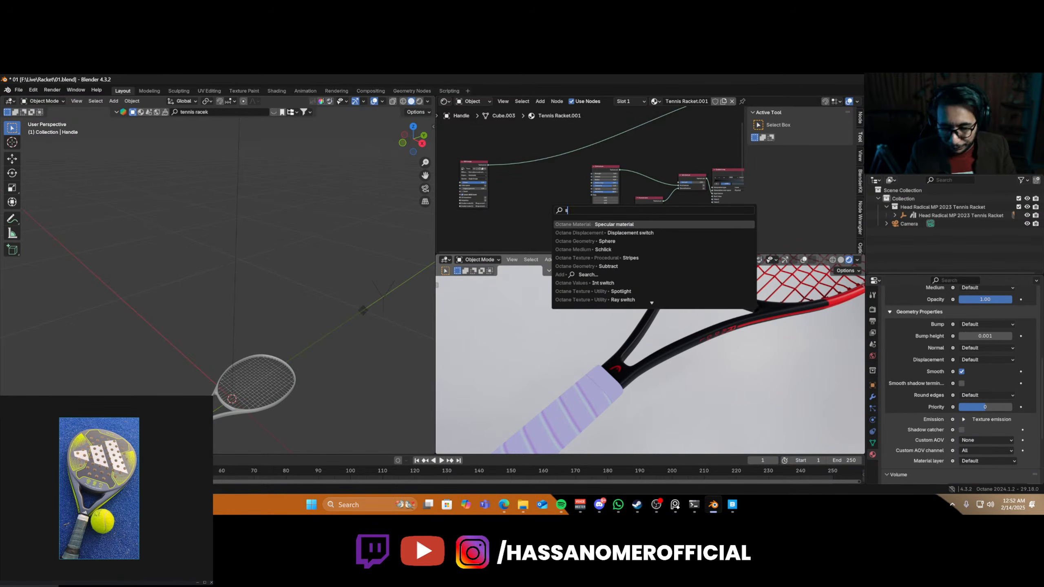
pyautogui.press('BackSpace')
pyautogui.write('gra')
pyautogui.press('Return')
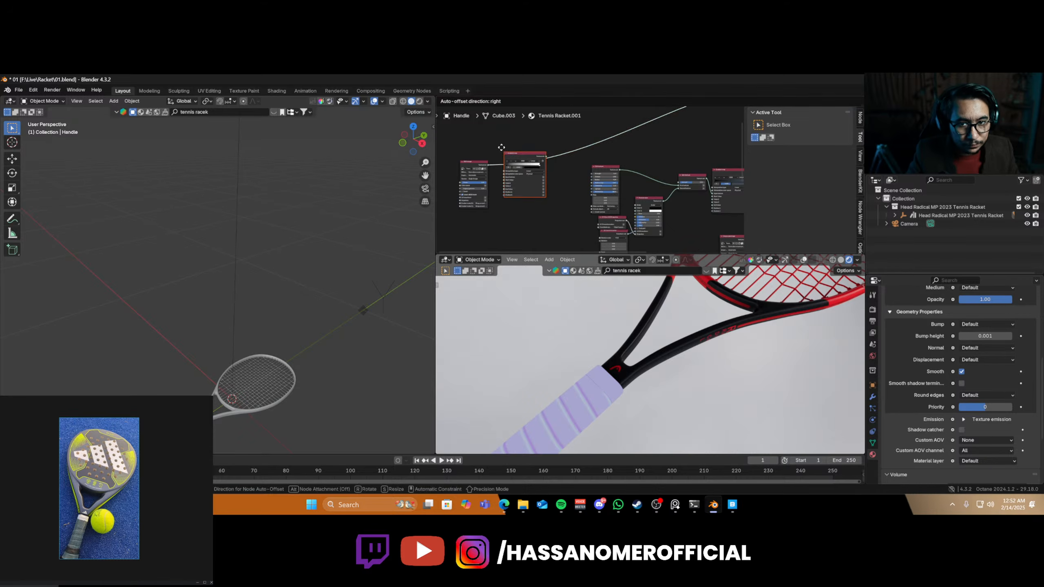
pyautogui.scroll(5, 545, 216)
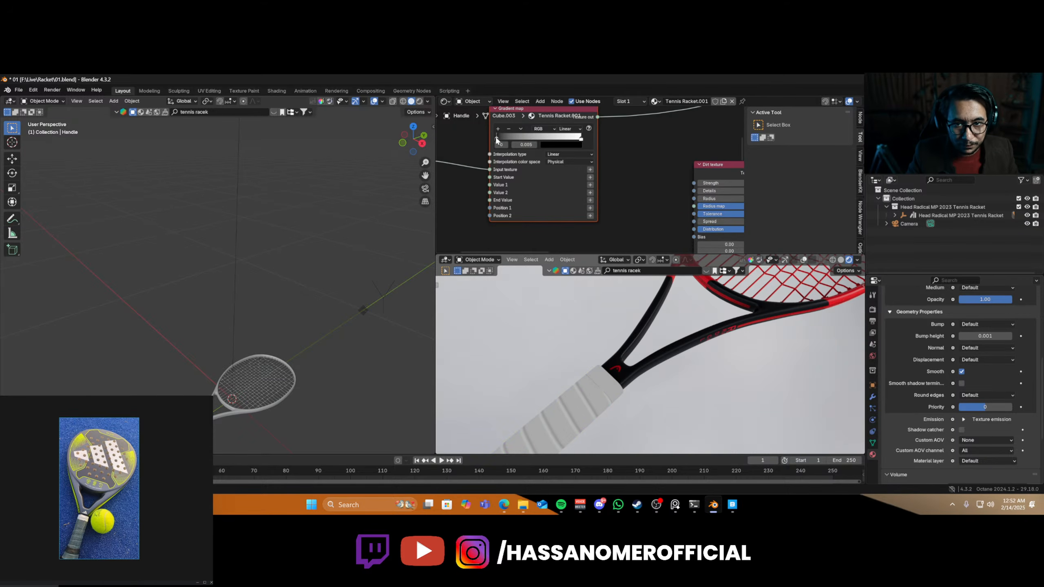
pyautogui.moveTo(496, 139); pyautogui.dragTo(551, 145)
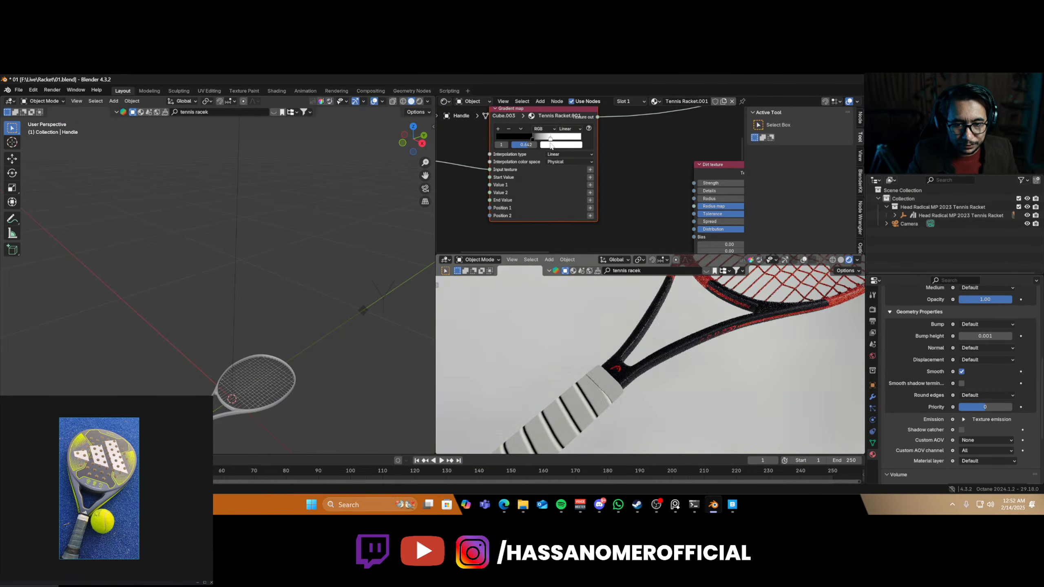
pyautogui.keyDown('ctrl'); pyautogui.moveTo(617, 168); pyautogui.dragTo(614, 177, button='middle'); pyautogui.keyUp('ctrl')
pyautogui.hotkey('shift', 'a')
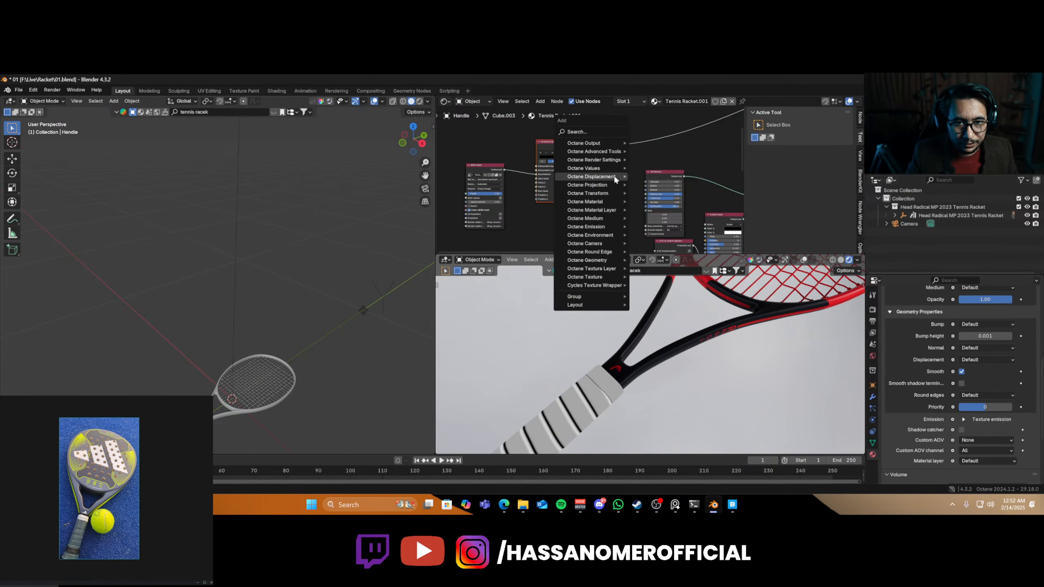
pyautogui.press('Escape')
pyautogui.scroll(4, 629, 203)
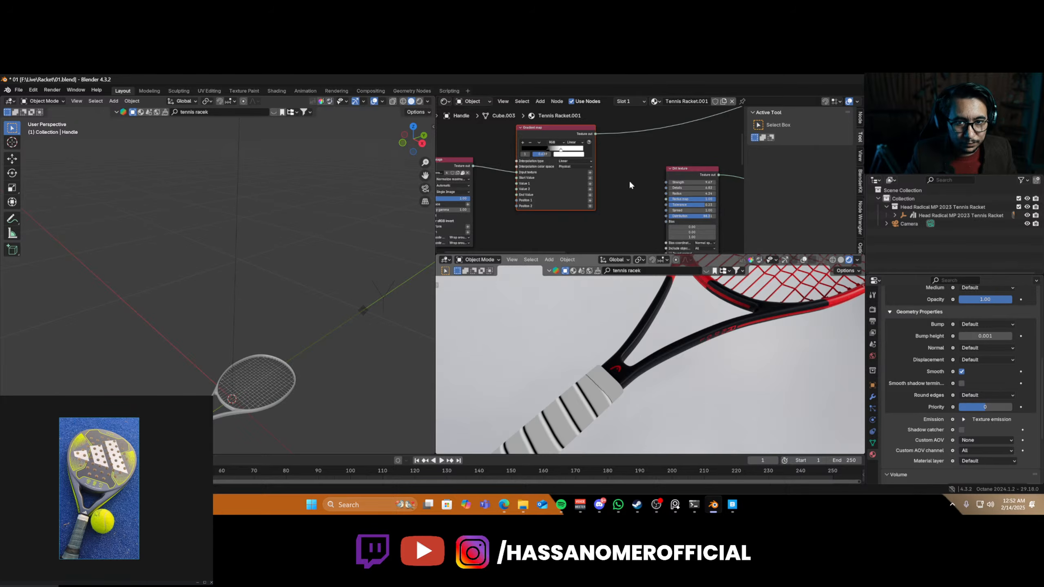
pyautogui.moveTo(629, 180); pyautogui.dragTo(596, 203, button='middle')
pyautogui.moveTo(513, 153); pyautogui.dragTo(492, 152)
pyautogui.hotkey('shift', 'a')
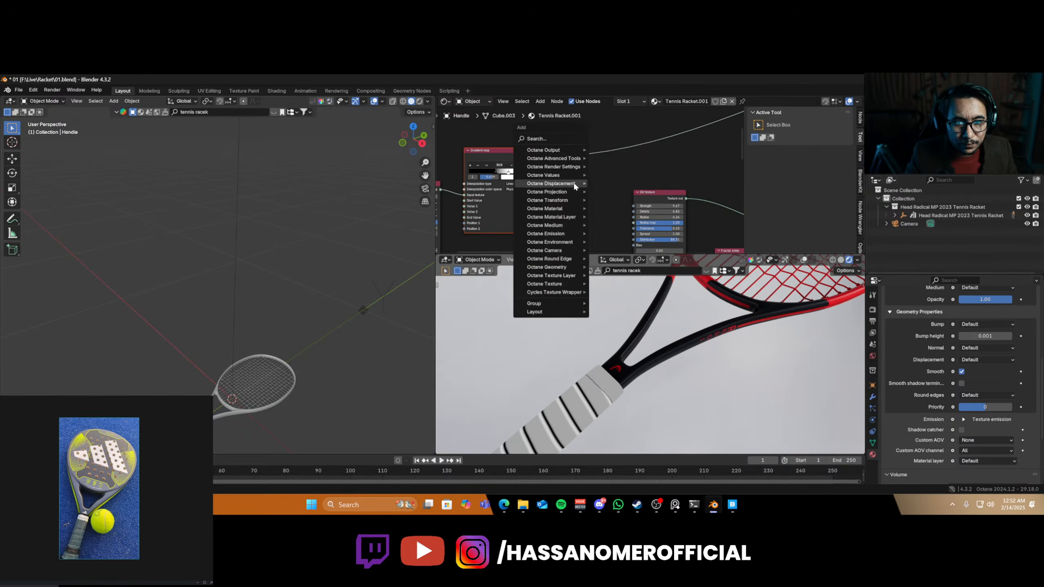
pyautogui.write('r')
pyautogui.press('BackSpace')
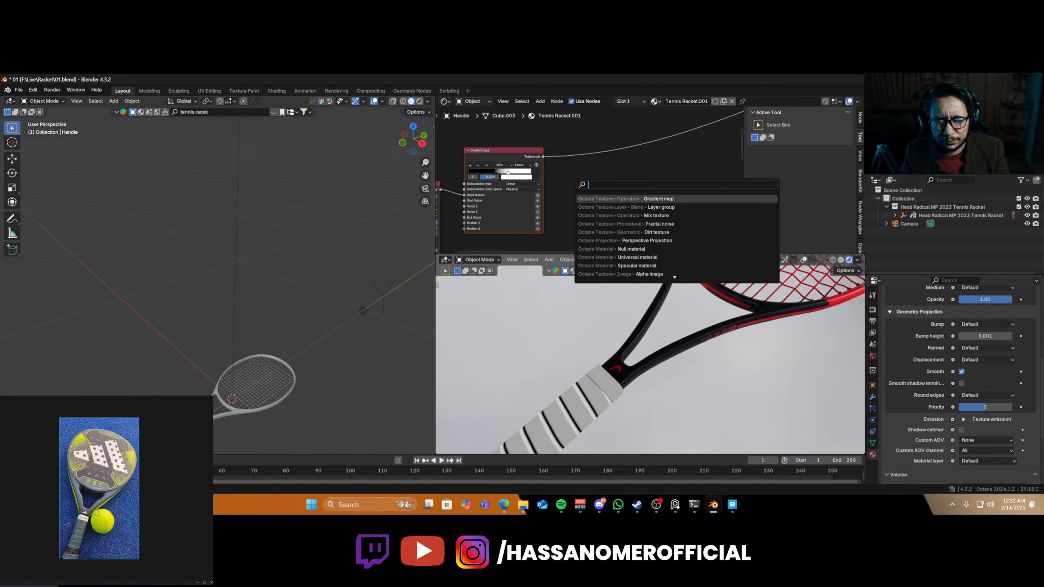
pyautogui.write('mi')
pyautogui.press('BackSpace')
pyautogui.press('BackSpace')
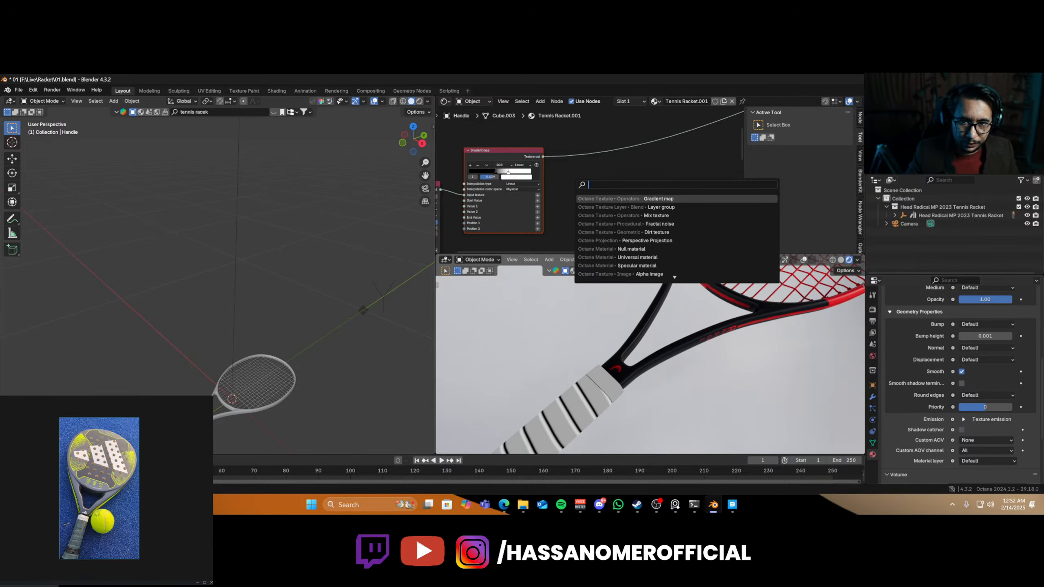
pyautogui.click(551, 166)
# - Set the Gradient map's white stop to dark blue, hex #333C57FF
pyautogui.scroll(8, 543, 189)
pyautogui.moveTo(542, 189); pyautogui.dragTo(658, 213, button='middle')
pyautogui.scroll(2, 559, 187)
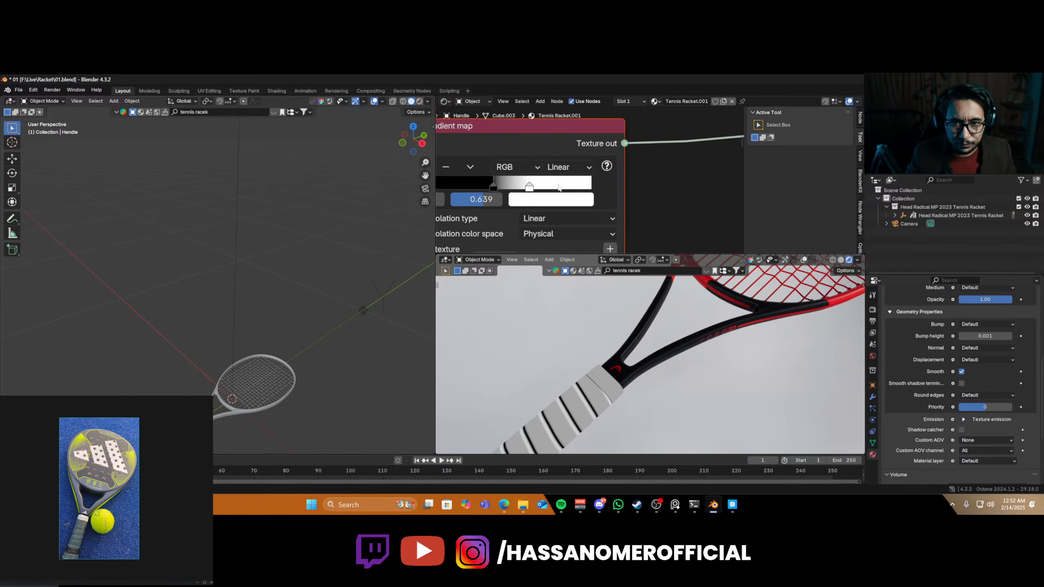
pyautogui.click(551, 200)
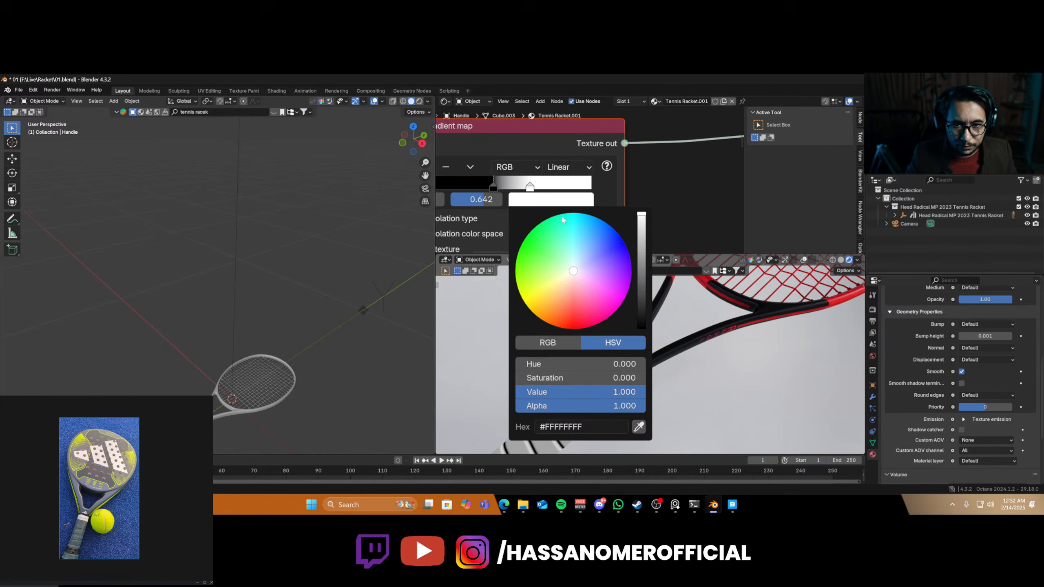
pyautogui.click(579, 255)
pyautogui.moveTo(579, 256)
pyautogui.mouseDown()
pyautogui.moveTo(605, 248)
pyautogui.moveTo(591, 255)
pyautogui.mouseUp()
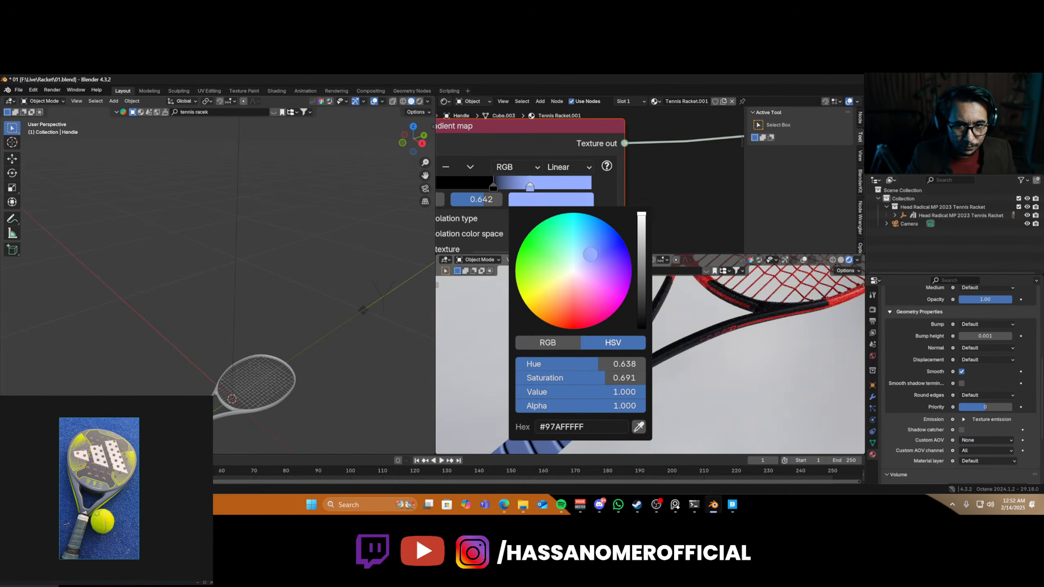
pyautogui.click(641, 284)
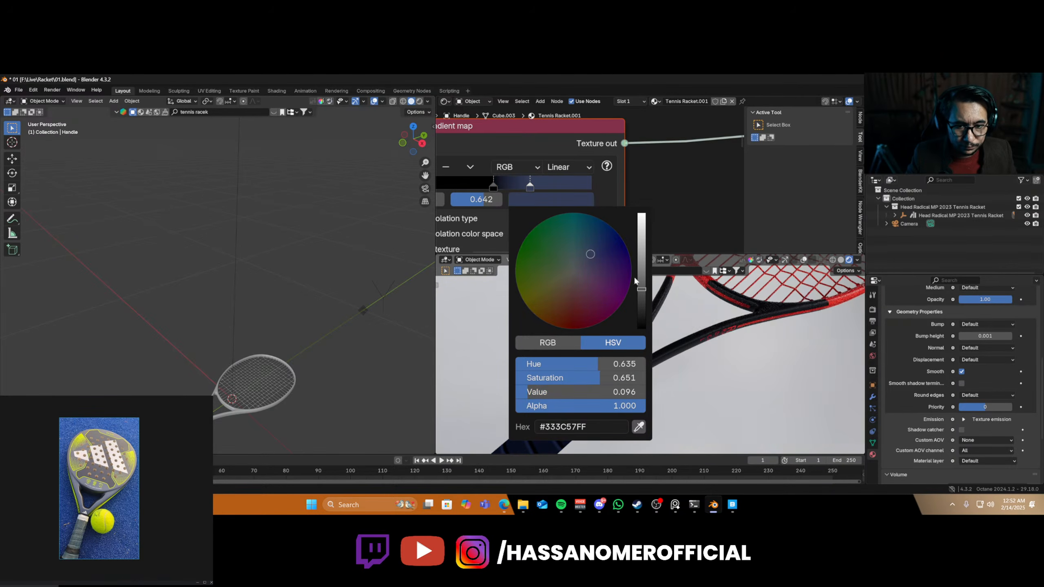
# - Try a dark red colour on the Gradient map's blue stop
pyautogui.click(530, 200)
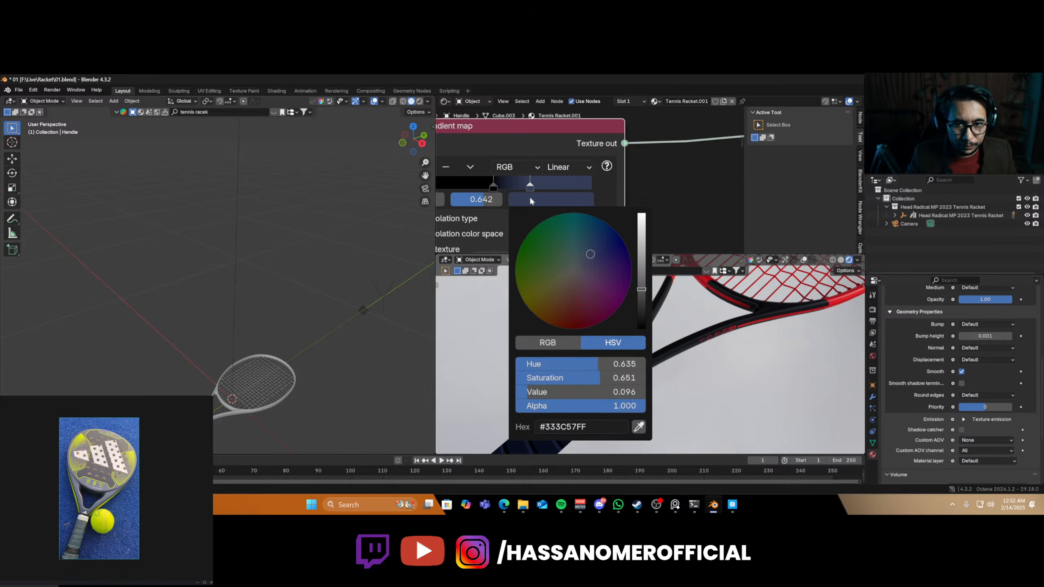
pyautogui.moveTo(586, 281); pyautogui.dragTo(572, 295)
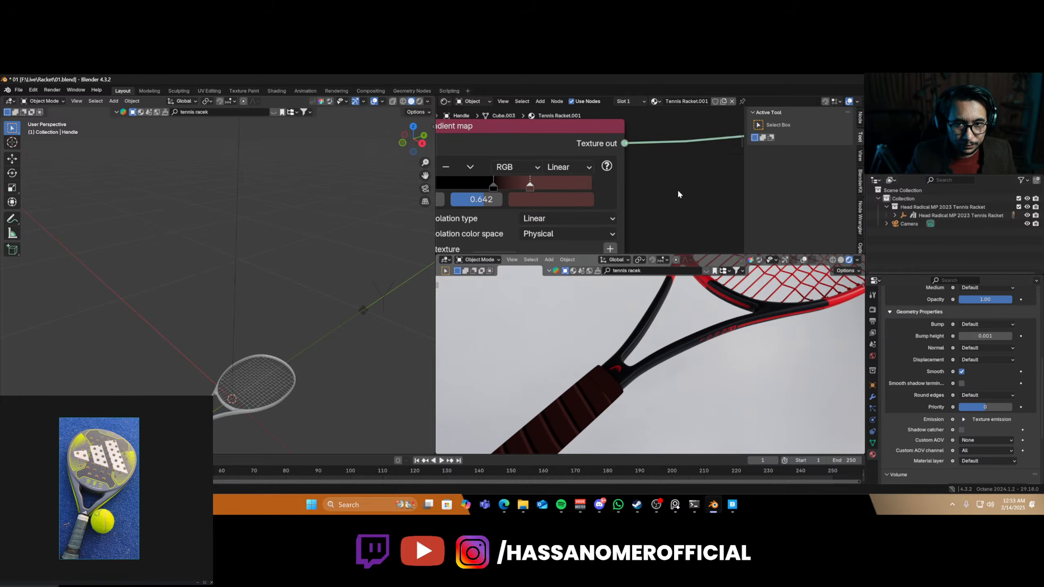
# - Set the Gradient map's black stop at 0.429 to a dark reddish brown
pyautogui.click(493, 186)
pyautogui.click(542, 196)
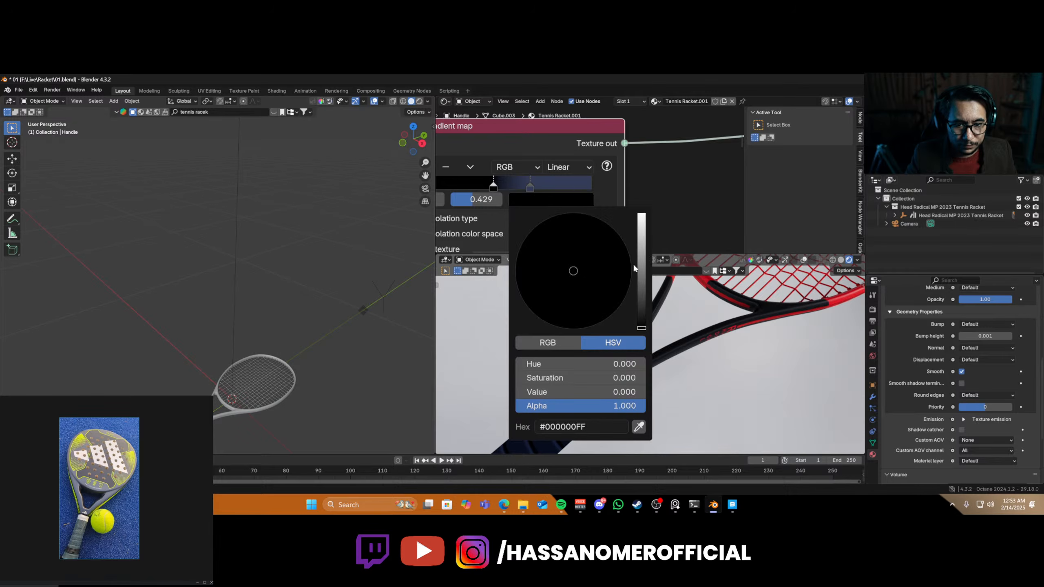
pyautogui.moveTo(642, 328); pyautogui.dragTo(641, 301)
pyautogui.moveTo(579, 308); pyautogui.dragTo(556, 312)
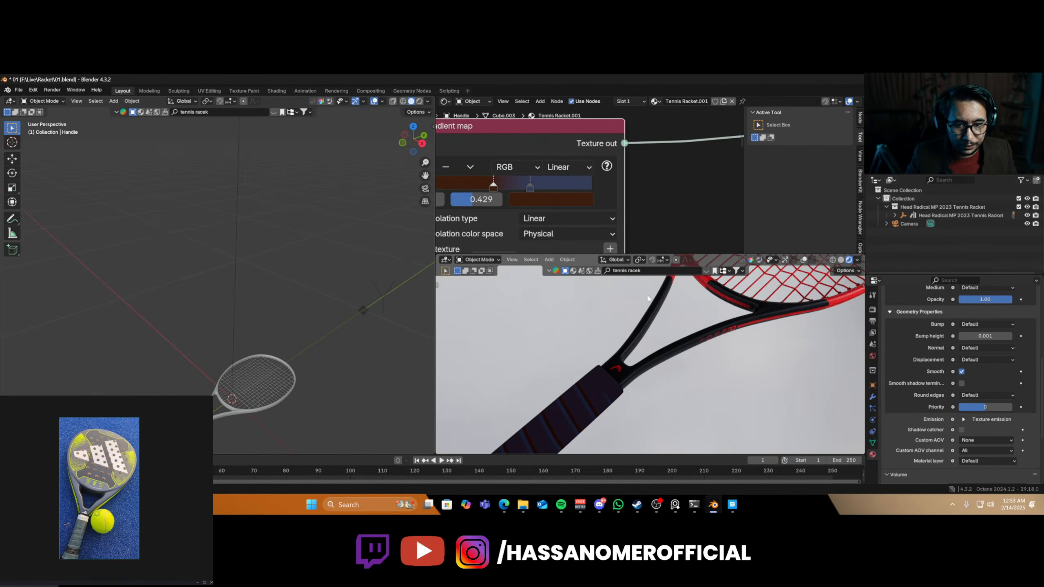
# - Nudge the black stop of the second, black-to-white Gradient map slightly lower and check the handle's dirt pattern
pyautogui.moveTo(569, 406); pyautogui.dragTo(583, 320, button='middle')
pyautogui.scroll(-12, 640, 175)
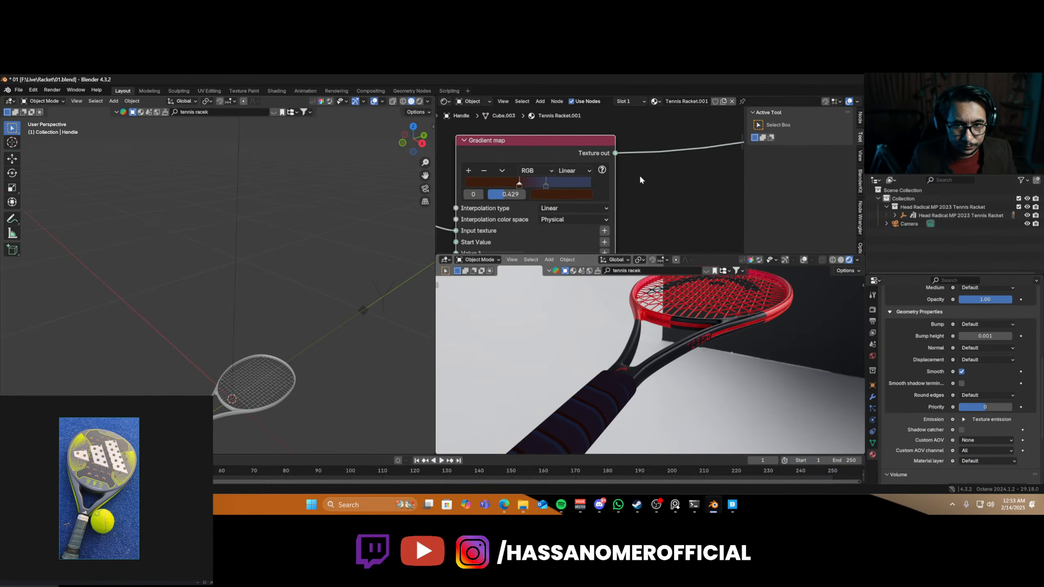
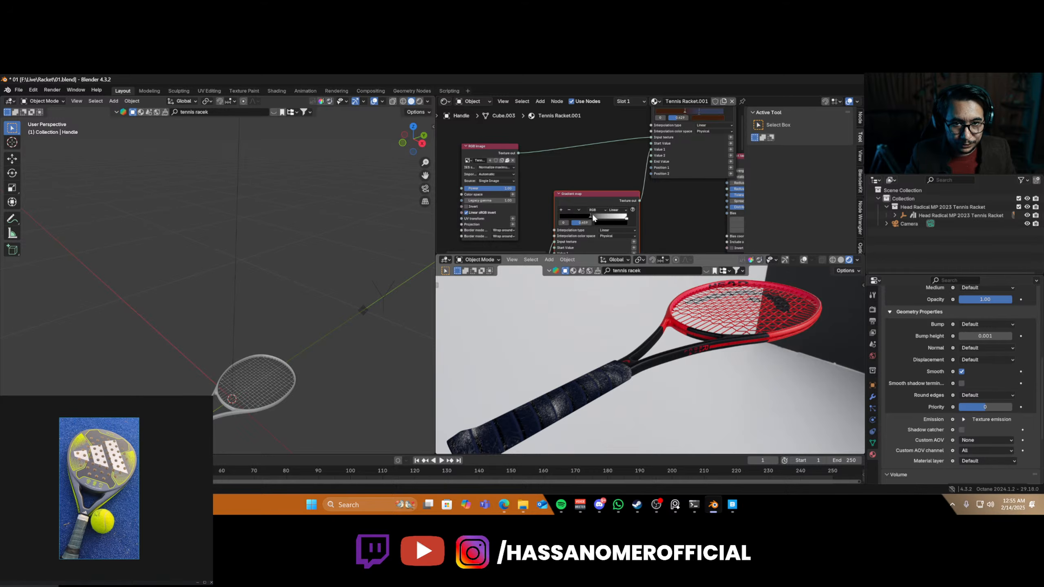
pyautogui.moveTo(593, 214); pyautogui.dragTo(591, 217)
pyautogui.moveTo(615, 397); pyautogui.dragTo(607, 366, button='middle')
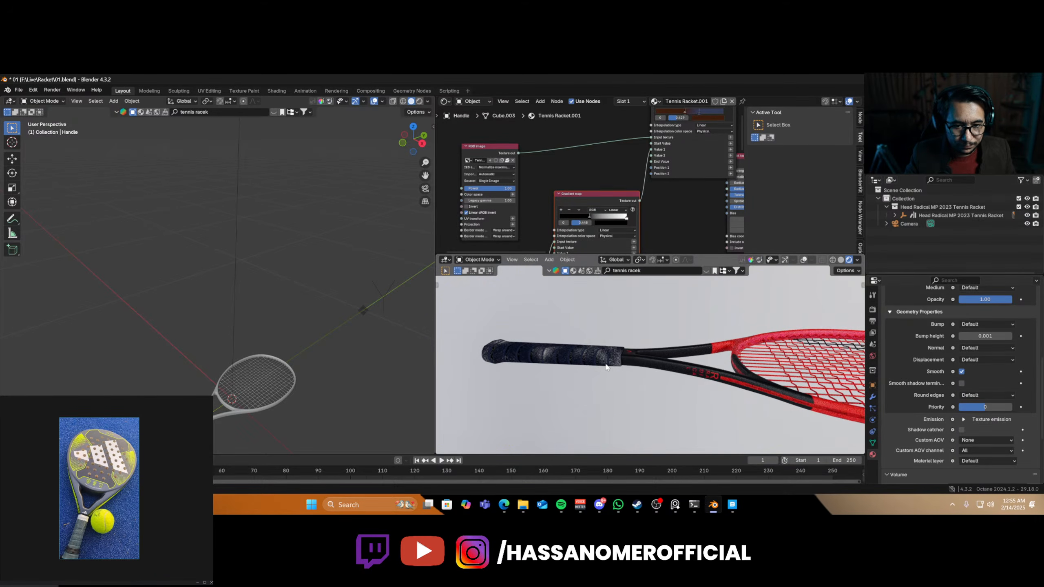
pyautogui.scroll(5, 606, 367)
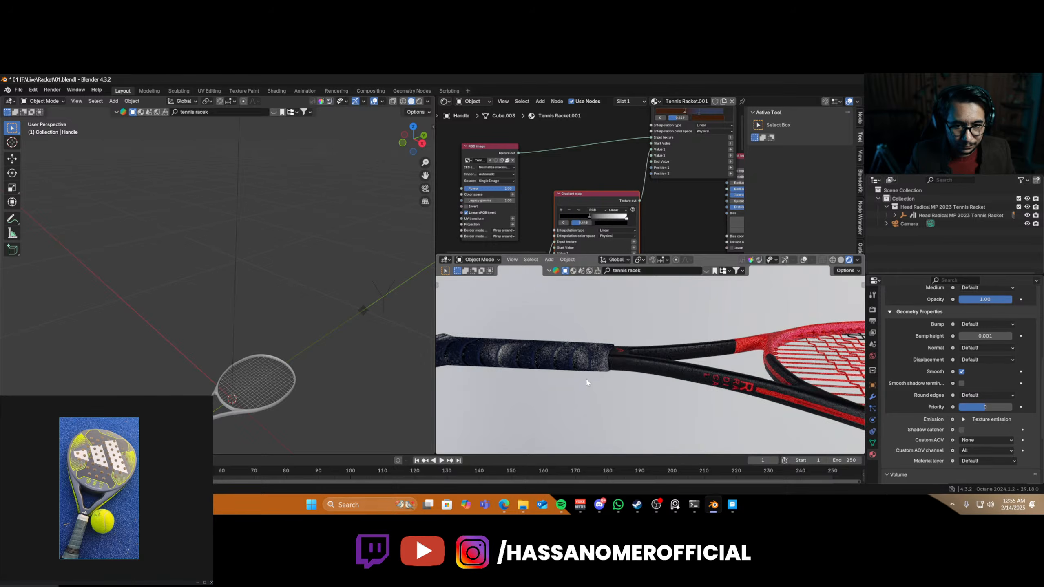
pyautogui.moveTo(628, 337); pyautogui.dragTo(632, 365, button='middle')
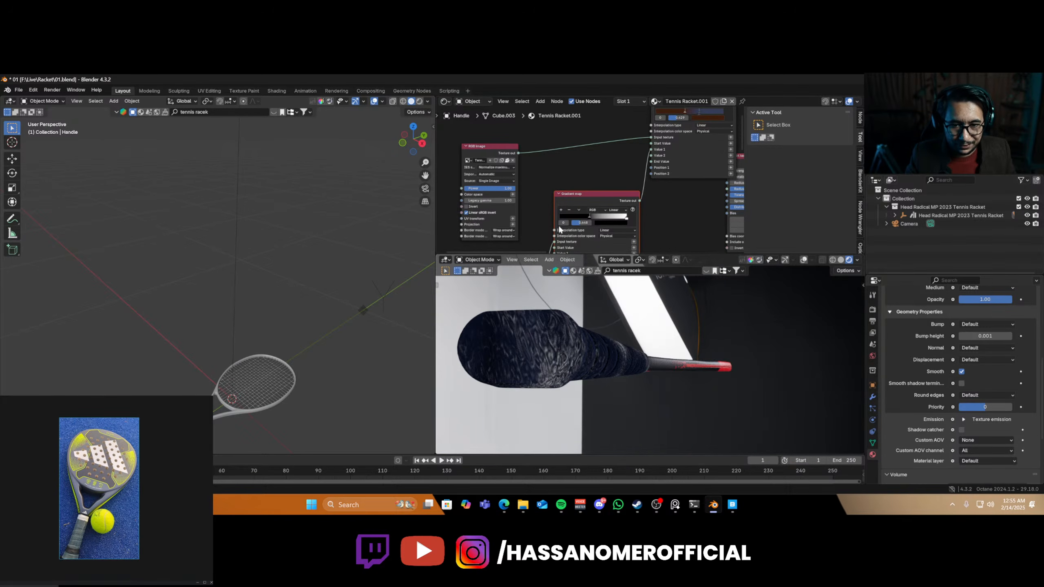
# - Set the Fractal noise Time to 0.42 and Octaves to 3, then save the file
pyautogui.scroll(1, 590, 191)
pyautogui.moveTo(591, 197); pyautogui.dragTo(673, 185, button='middle')
pyautogui.scroll(2, 626, 196)
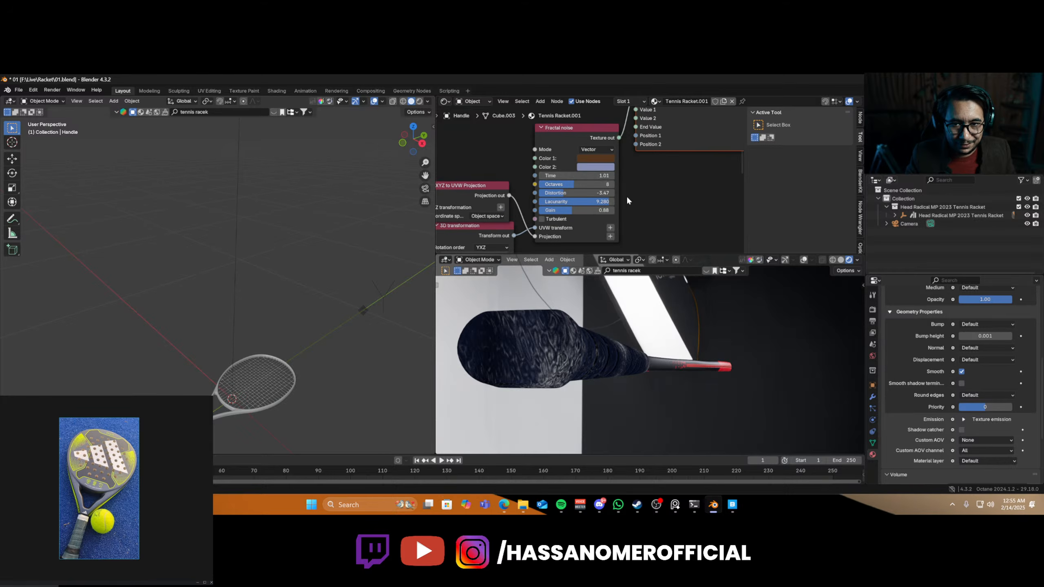
pyautogui.moveTo(575, 175)
pyautogui.mouseDown()
pyautogui.moveTo(551, 175)
pyautogui.moveTo(577, 184)
pyautogui.mouseUp()
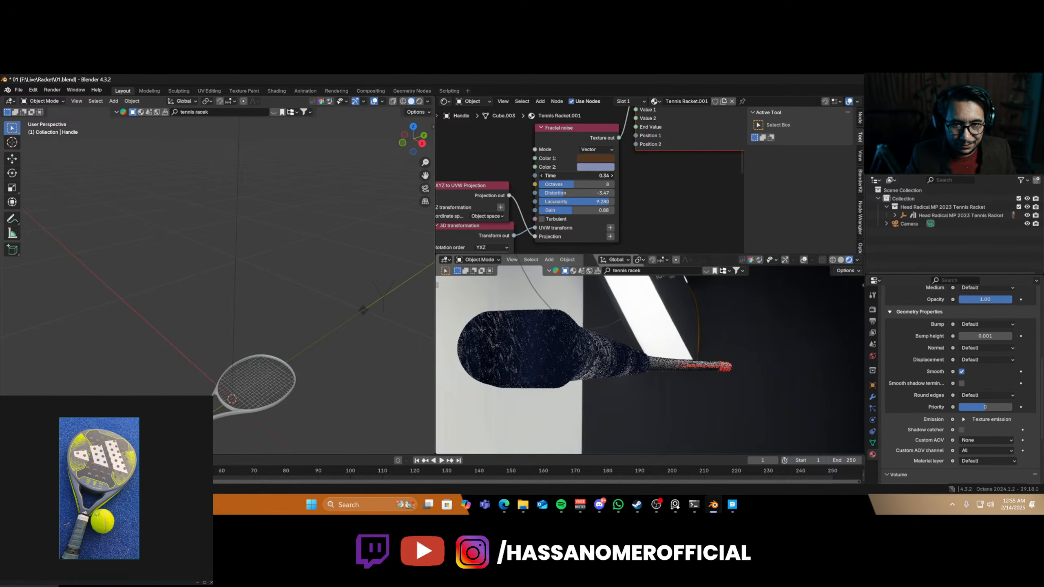
pyautogui.moveTo(574, 185); pyautogui.dragTo(549, 185)
pyautogui.moveTo(577, 357); pyautogui.dragTo(598, 405, button='middle')
pyautogui.scroll(2, 598, 405)
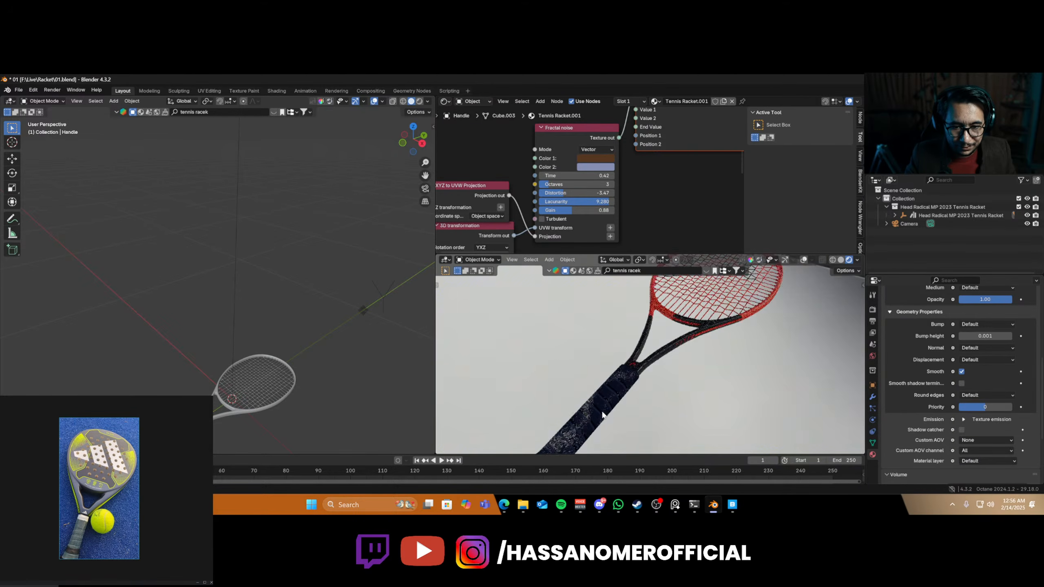
pyautogui.hotkey('ctrl', 's')
pyautogui.scroll(-3, 595, 401)
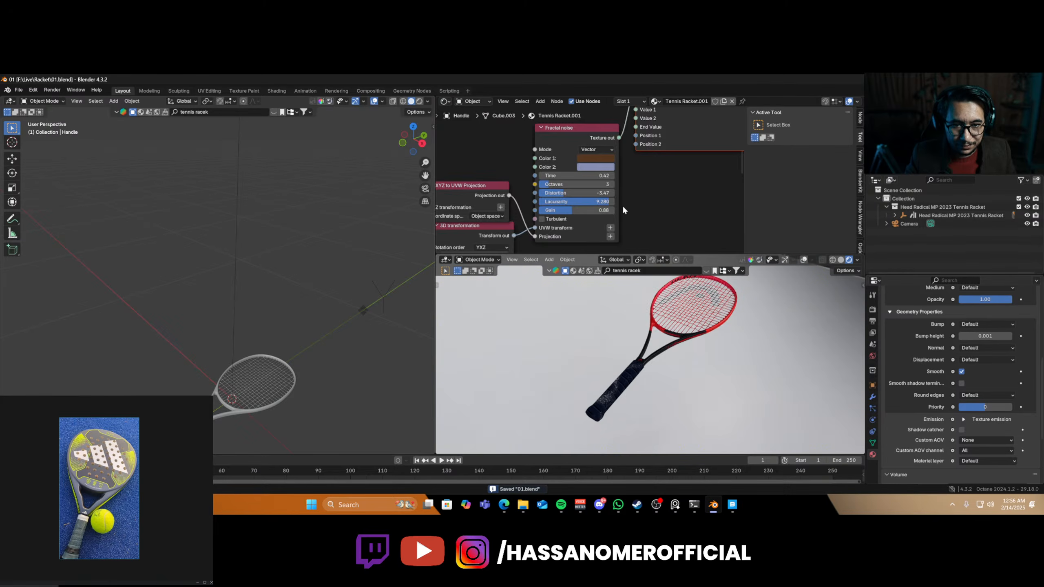
# - Connect the colour Gradient map's output directly to the material's colour input and check the handle from several angles
pyautogui.scroll(-5, 623, 205)
pyautogui.moveTo(583, 213); pyautogui.dragTo(547, 212, button='middle')
pyautogui.click(676, 181)
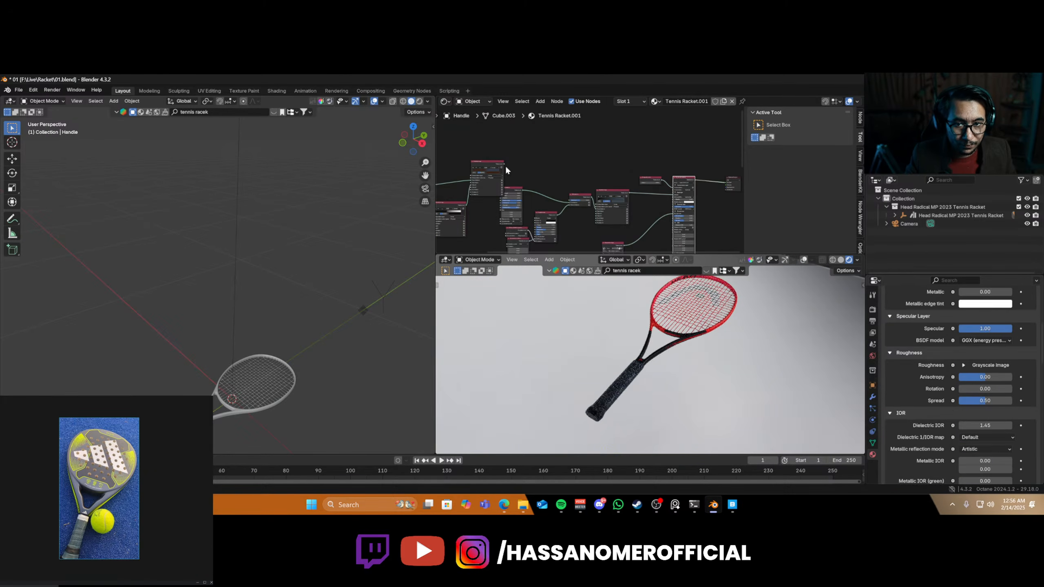
pyautogui.moveTo(503, 164); pyautogui.dragTo(675, 196)
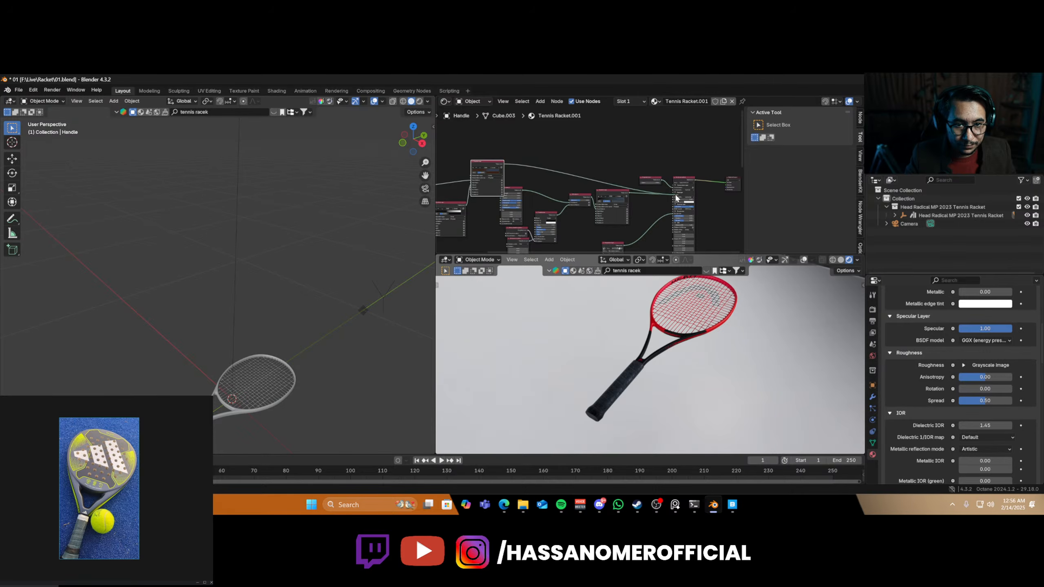
pyautogui.moveTo(625, 441); pyautogui.dragTo(649, 393, button='middle')
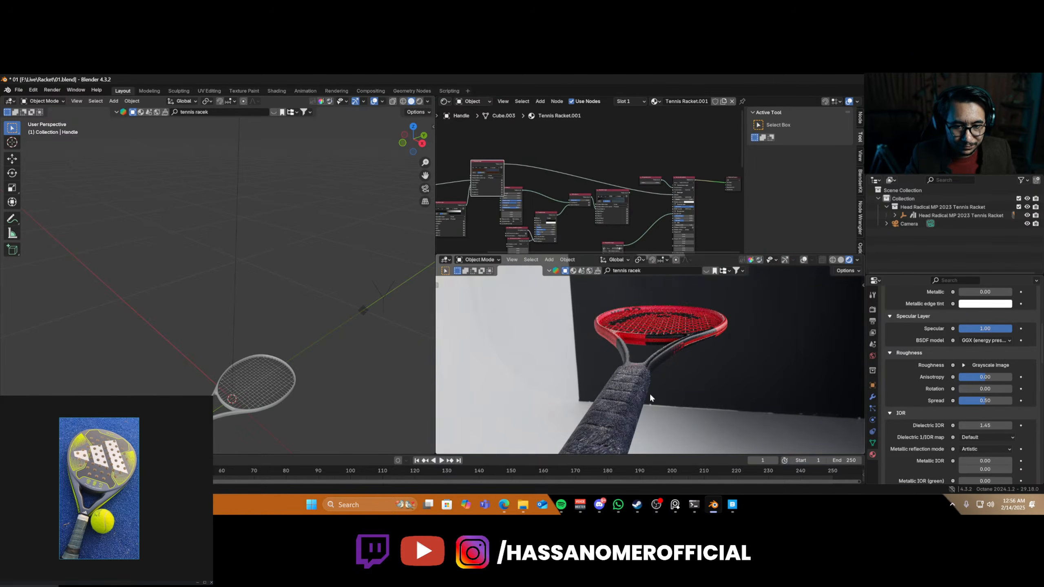
pyautogui.scroll(-4, 551, 171)
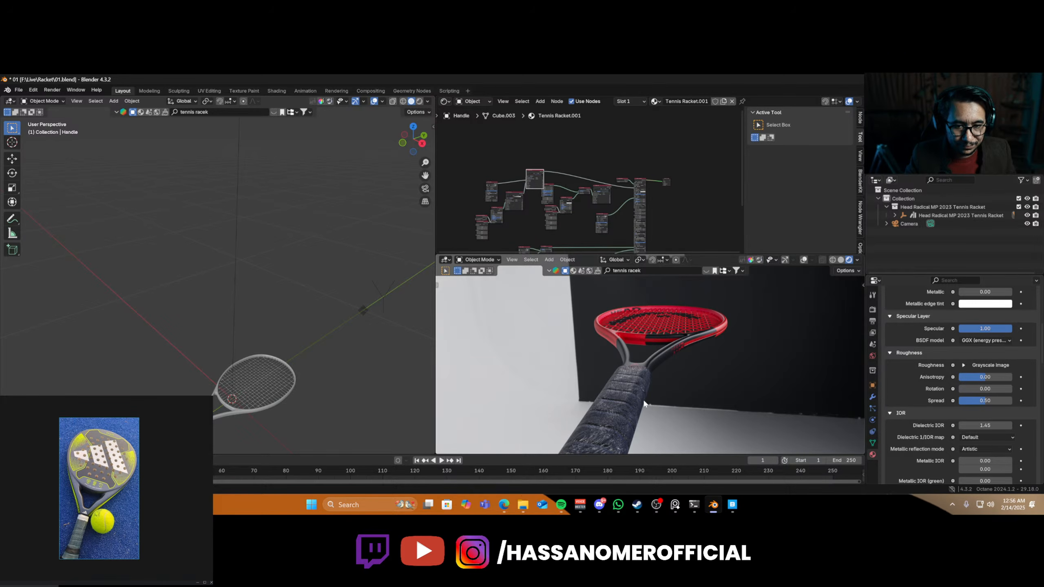
pyautogui.moveTo(625, 395); pyautogui.dragTo(568, 382, button='middle')
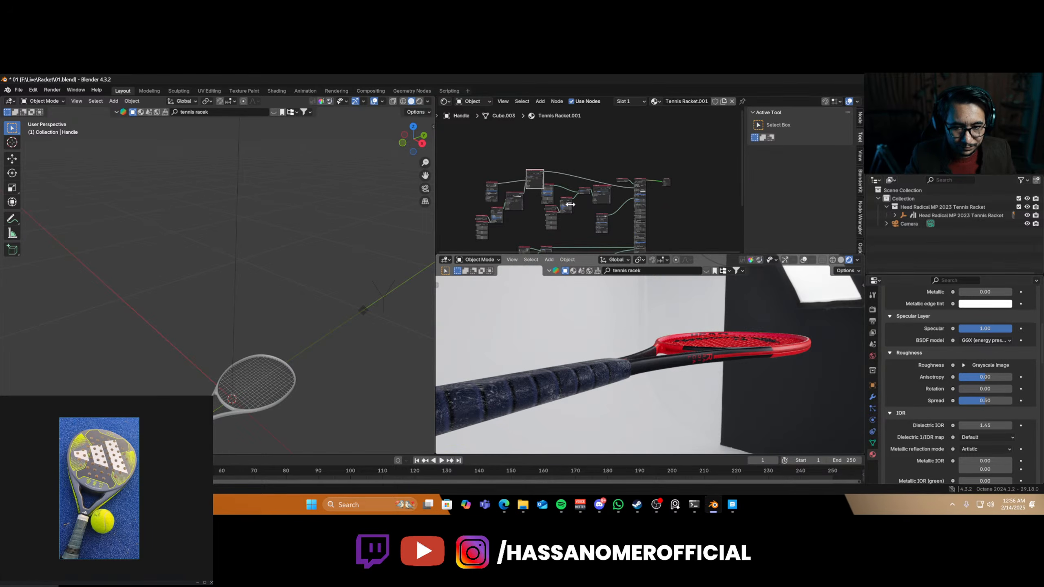
# - Insert a Gradient map between the normal map image and the material's Normal input, and preview its output on the handle
pyautogui.moveTo(571, 189); pyautogui.dragTo(556, 117, button='middle')
pyautogui.scroll(8, 538, 178)
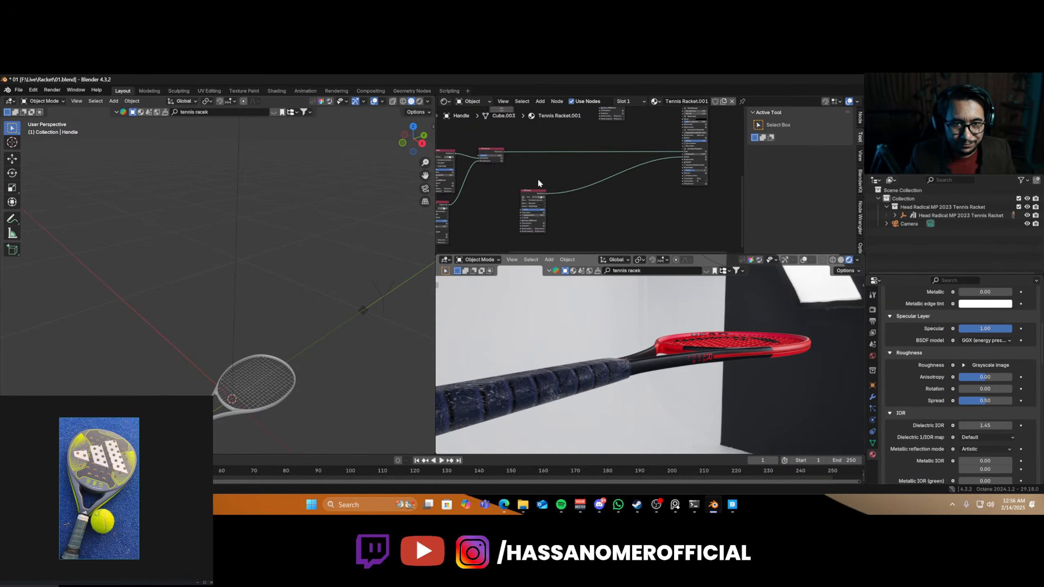
pyautogui.scroll(1, 539, 181)
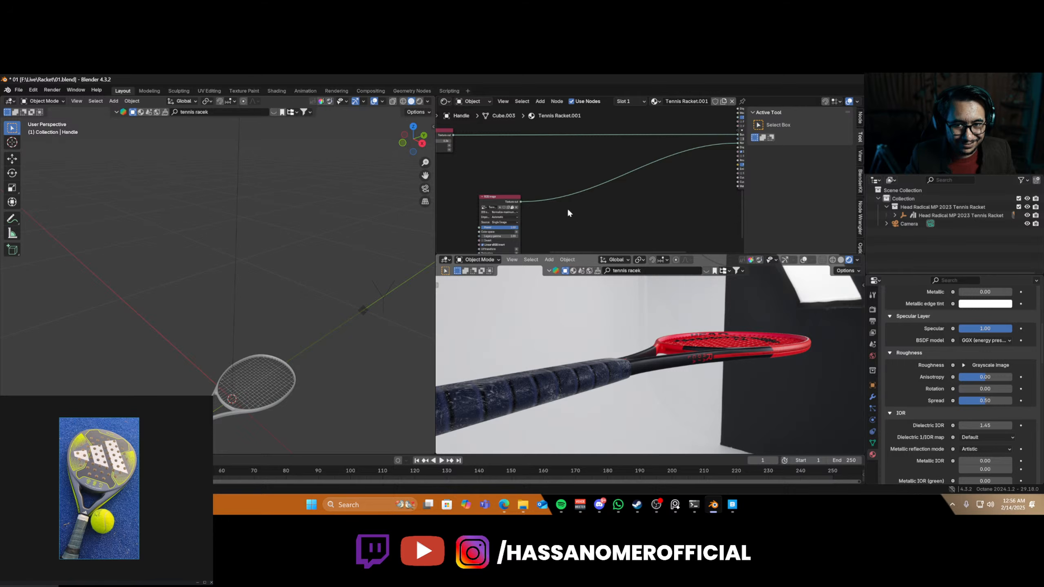
pyautogui.moveTo(651, 191); pyautogui.dragTo(532, 234, button='middle')
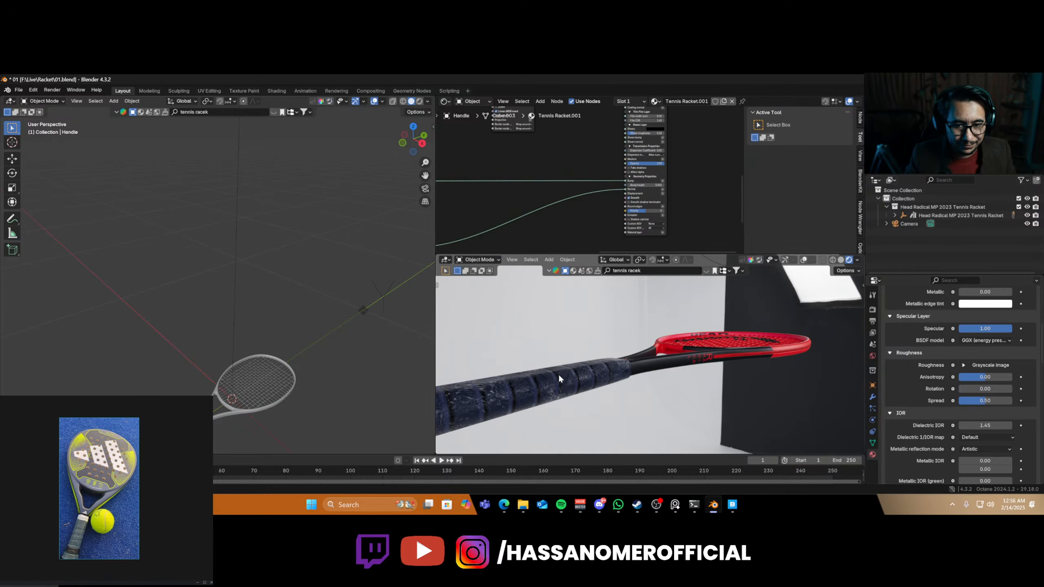
pyautogui.moveTo(558, 374); pyautogui.dragTo(607, 385, button='middle')
pyautogui.scroll(2, 581, 203)
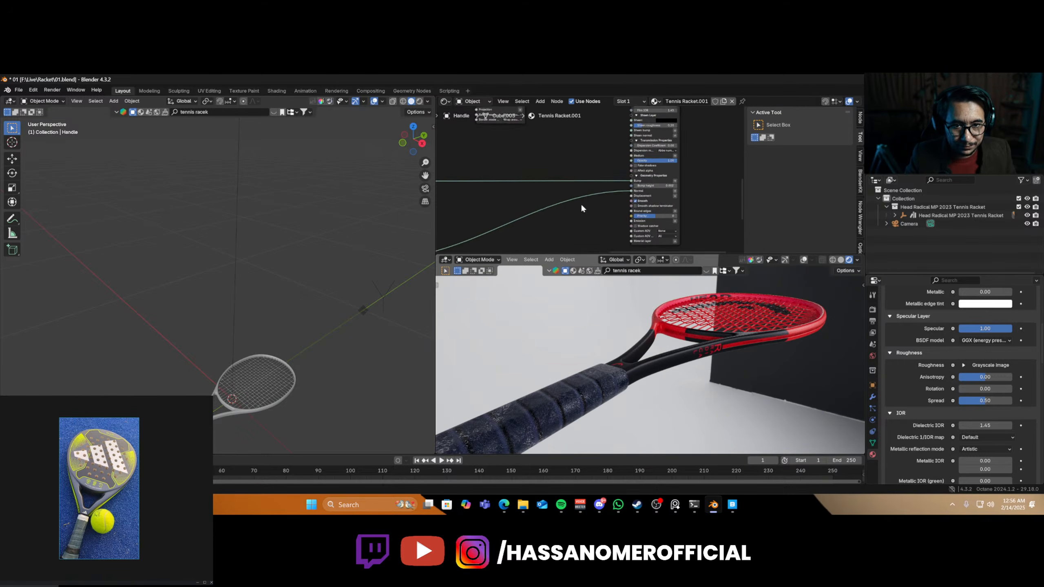
pyautogui.moveTo(646, 198)
pyautogui.mouseDown()
pyautogui.moveTo(630, 194)
pyautogui.moveTo(642, 197)
pyautogui.mouseUp()
pyautogui.scroll(-4, 599, 202)
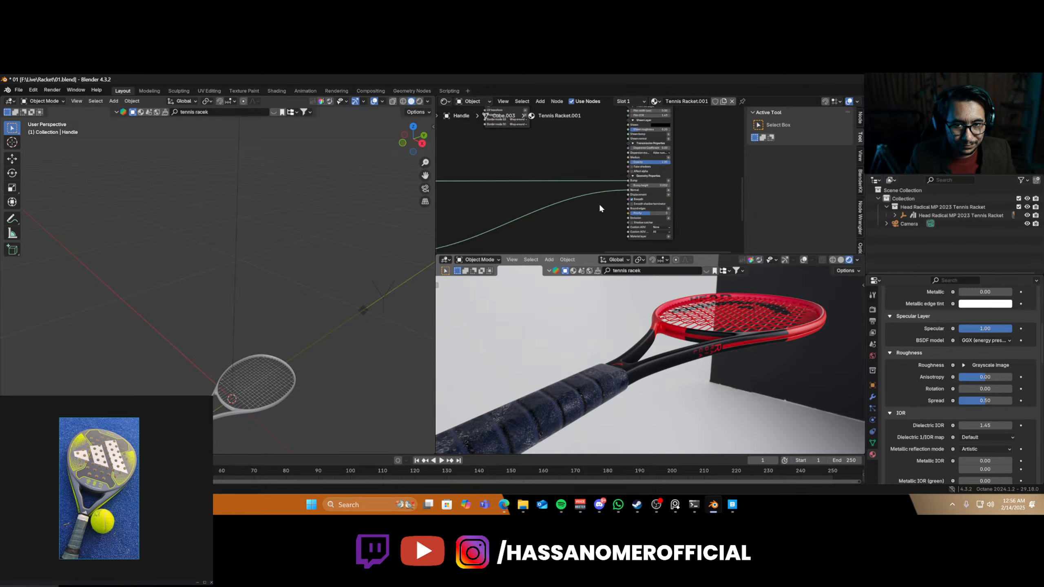
pyautogui.moveTo(588, 185); pyautogui.dragTo(673, 154, button='middle')
pyautogui.hotkey('shift', 'a')
pyautogui.write('s')
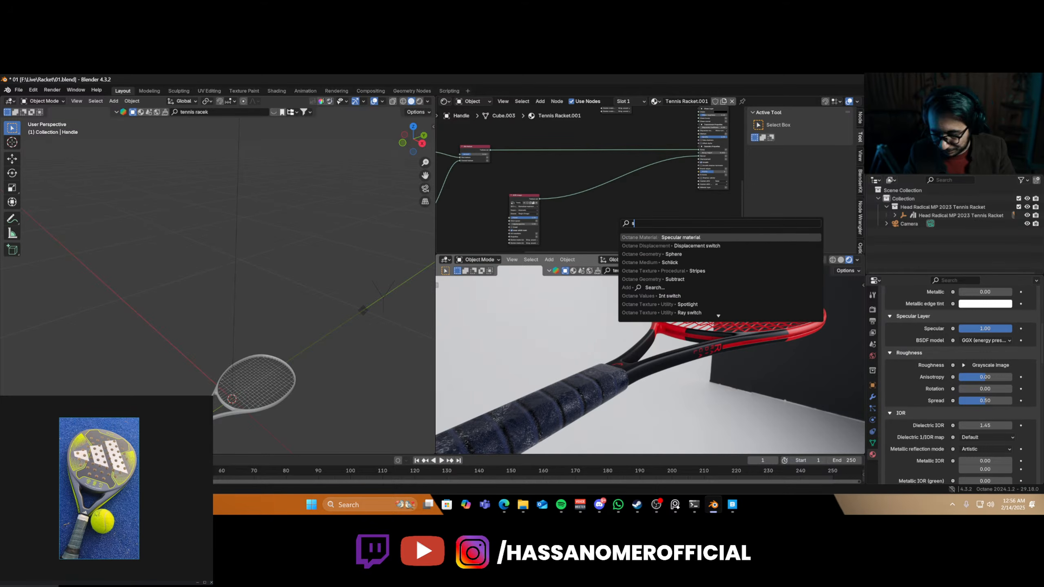
pyautogui.press('BackSpace')
pyautogui.write('gra')
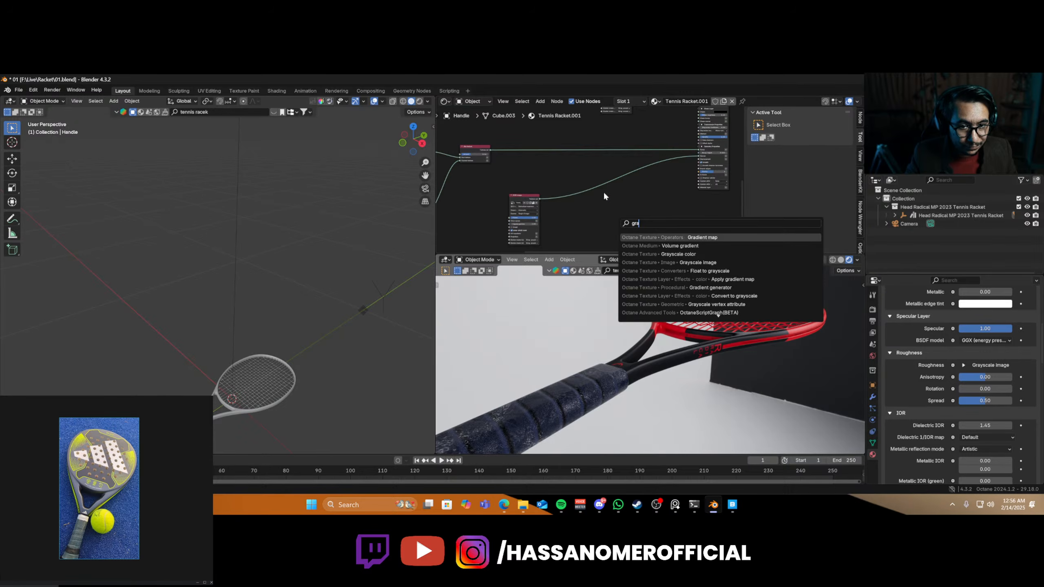
pyautogui.press('Return')
pyautogui.click(596, 173)
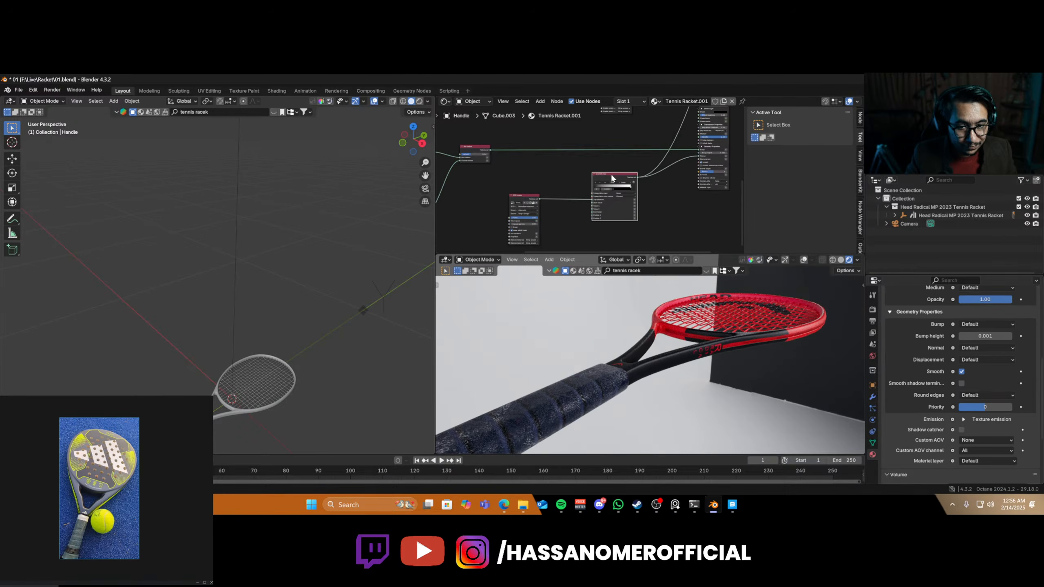
pyautogui.scroll(3, 588, 187)
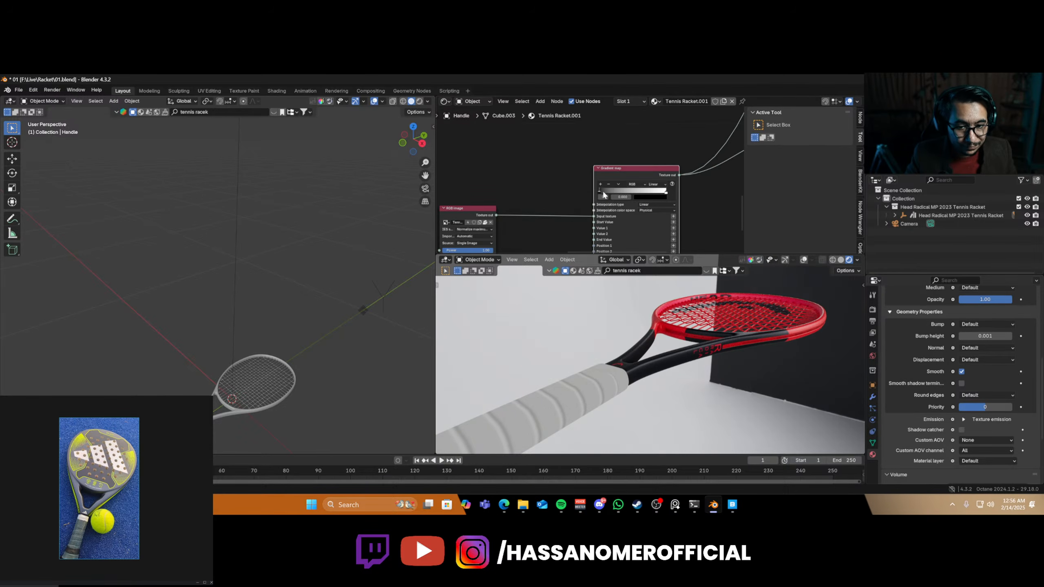
# - Move the new Gradient map's black stop to about 0.41 and its white stop inward so the grip grooves turn dark
pyautogui.moveTo(604, 193); pyautogui.dragTo(579, 197)
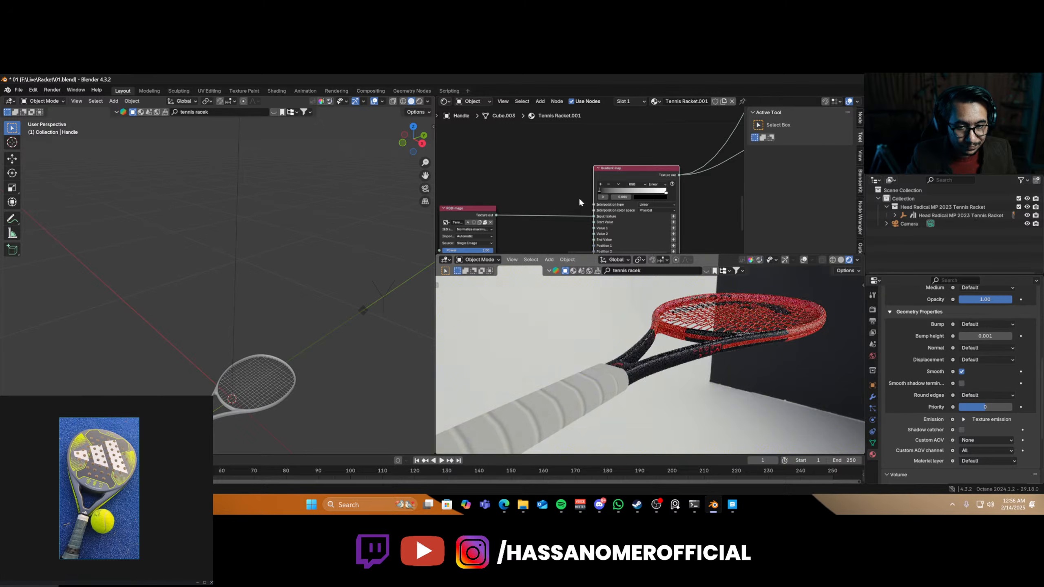
pyautogui.moveTo(662, 193); pyautogui.dragTo(627, 189)
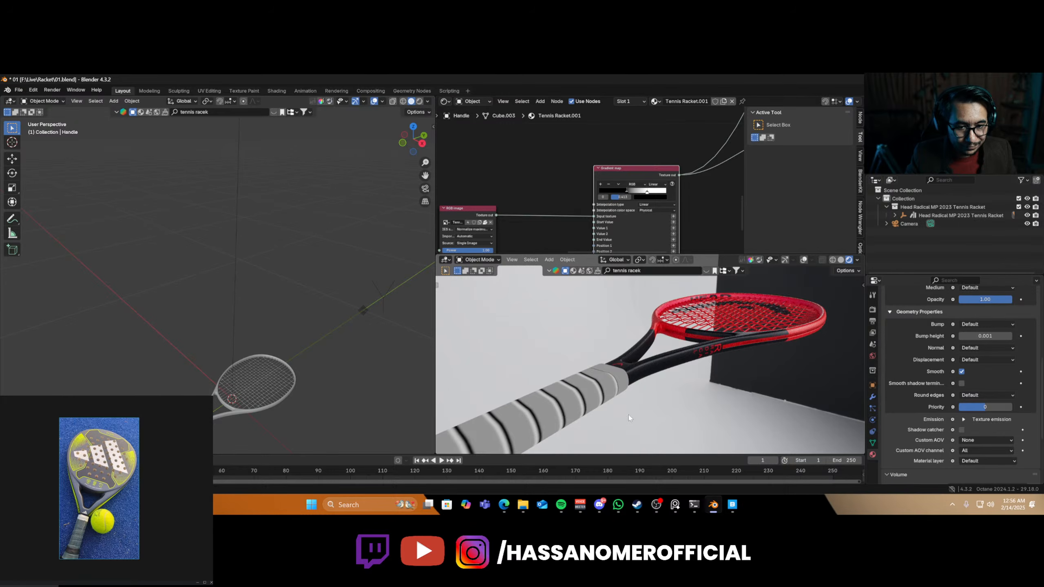
pyautogui.moveTo(628, 415); pyautogui.dragTo(577, 409, button='middle')
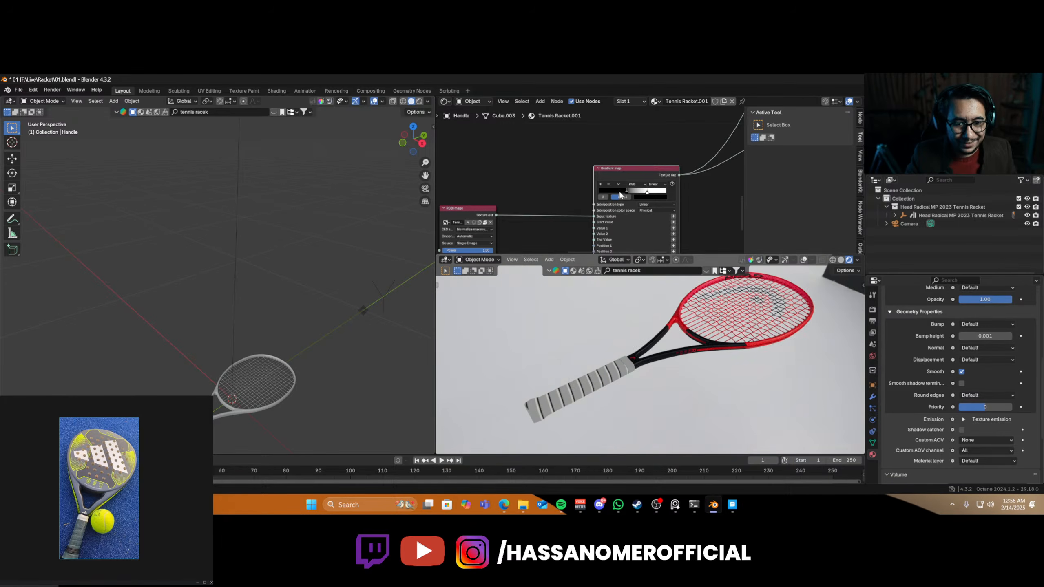
pyautogui.scroll(-4, 586, 170)
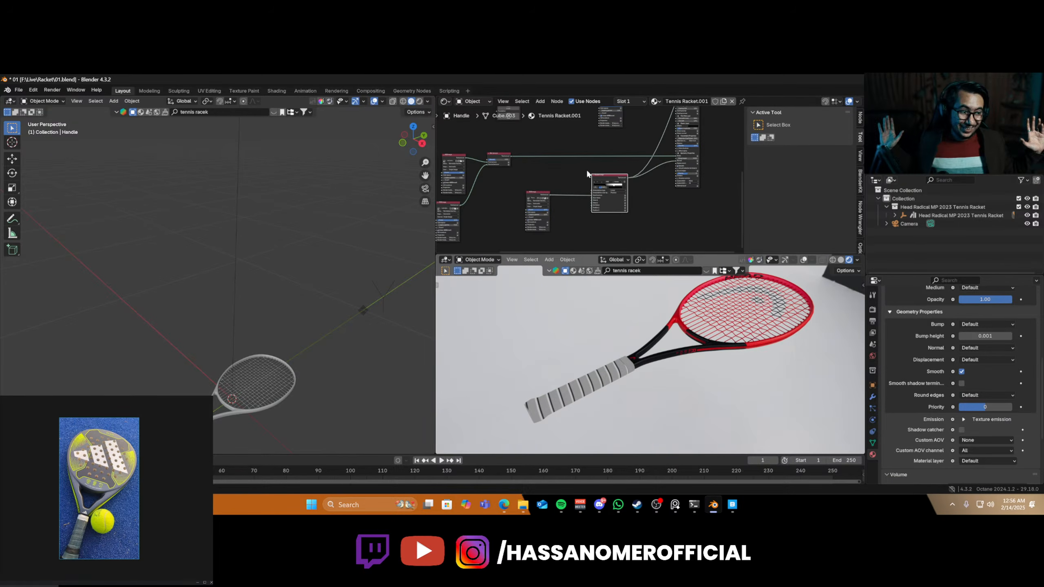
pyautogui.scroll(-2, 592, 198)
pyautogui.scroll(3, 591, 200)
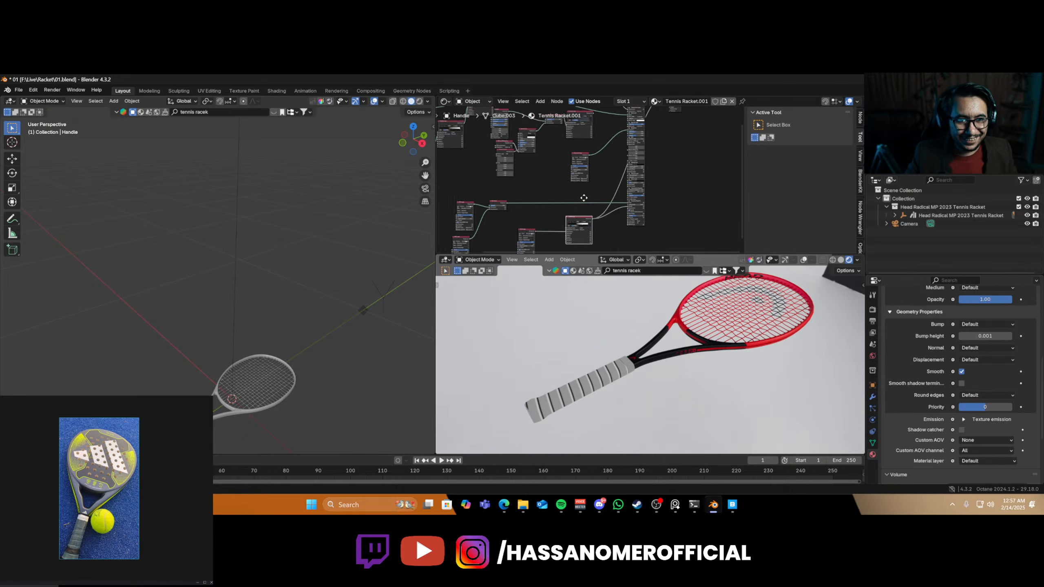
# - Switch the preview back to the full material and disconnect the new Gradient map from the Normal input
pyautogui.keyDown('ctrl'); pyautogui.keyDown('shift'); pyautogui.click(620, 147); pyautogui.keyUp('shift'); pyautogui.keyUp('ctrl')
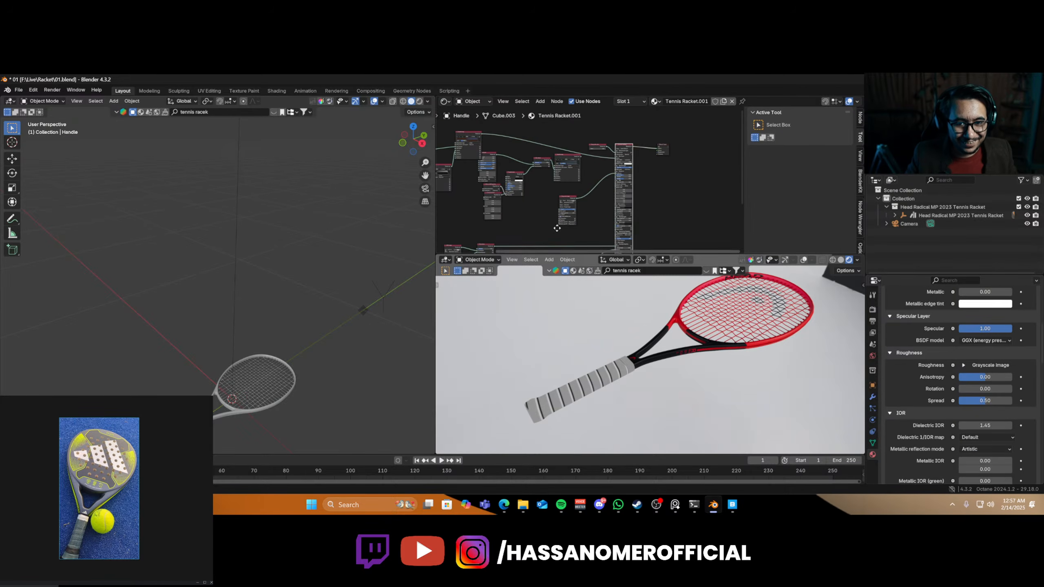
pyautogui.moveTo(557, 246); pyautogui.dragTo(574, 150, button='middle')
pyautogui.scroll(5, 577, 170)
pyautogui.scroll(2, 576, 172)
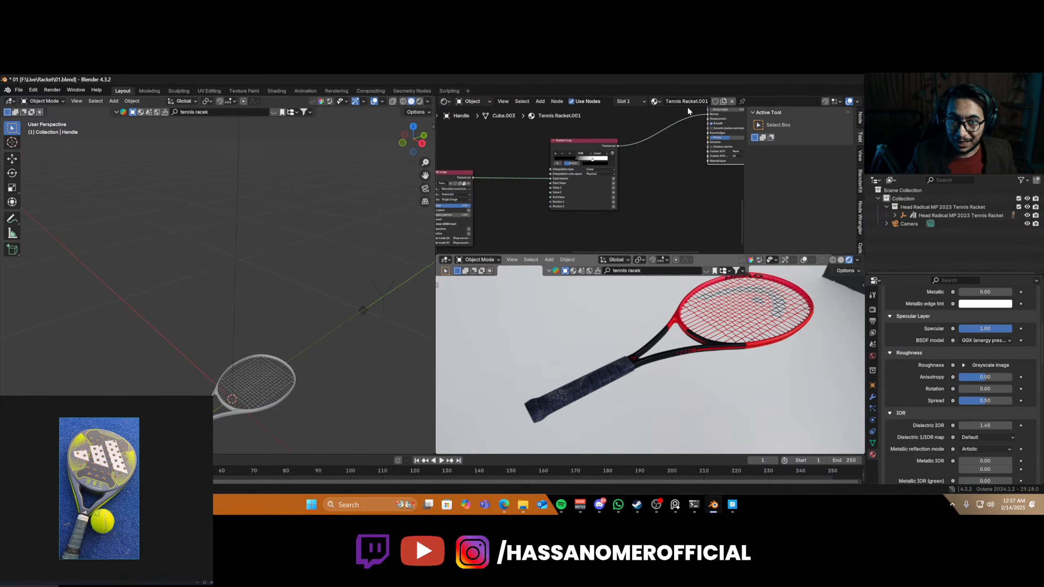
pyautogui.moveTo(676, 135); pyautogui.dragTo(673, 138)
pyautogui.moveTo(654, 153); pyautogui.dragTo(601, 198, button='middle')
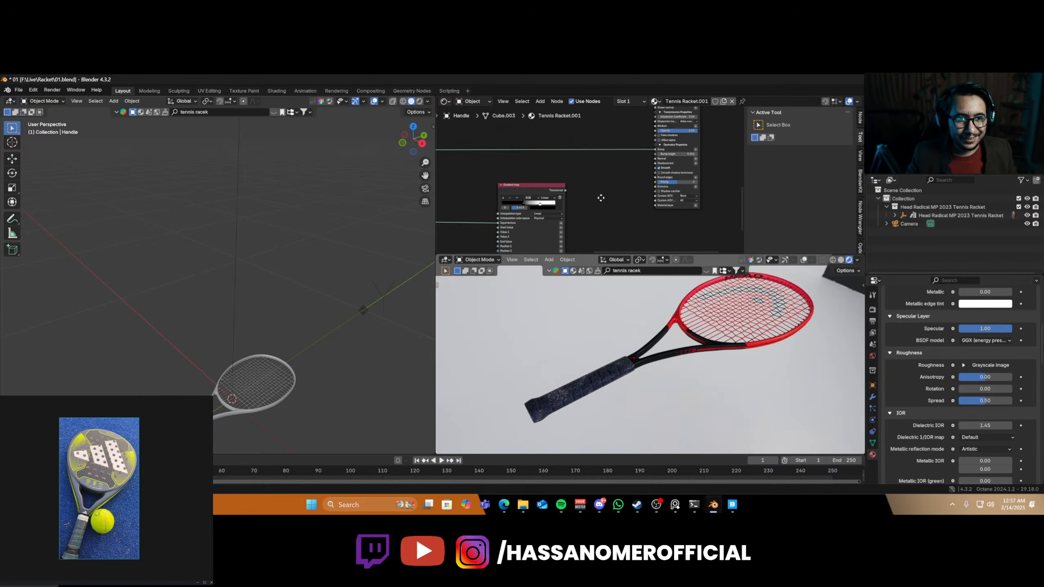
# - Add a Texture displacement to the material's Displacement input and feed the new Gradient map into its Texture input
pyautogui.click(697, 161)
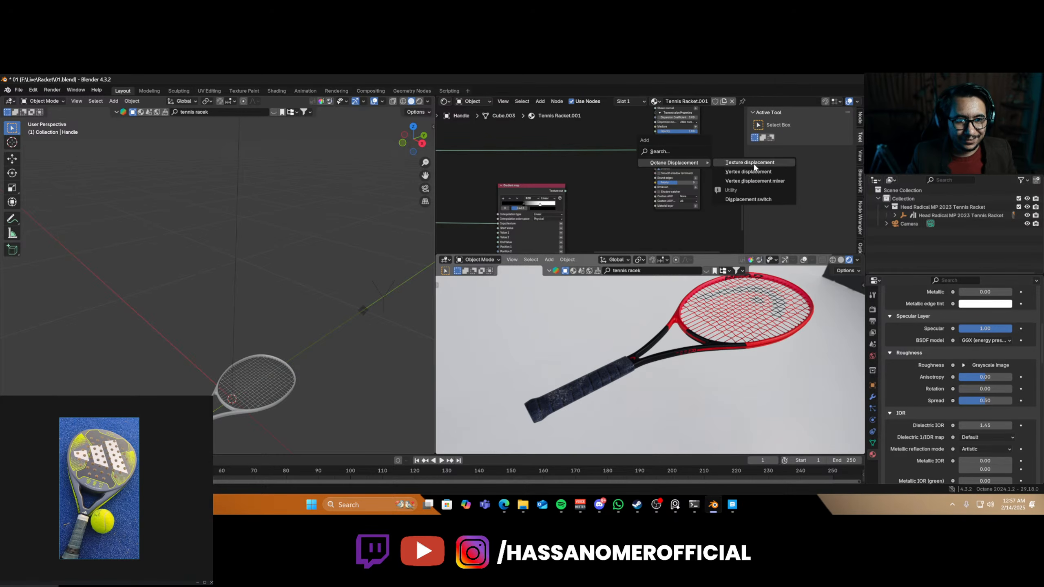
pyautogui.click(721, 163)
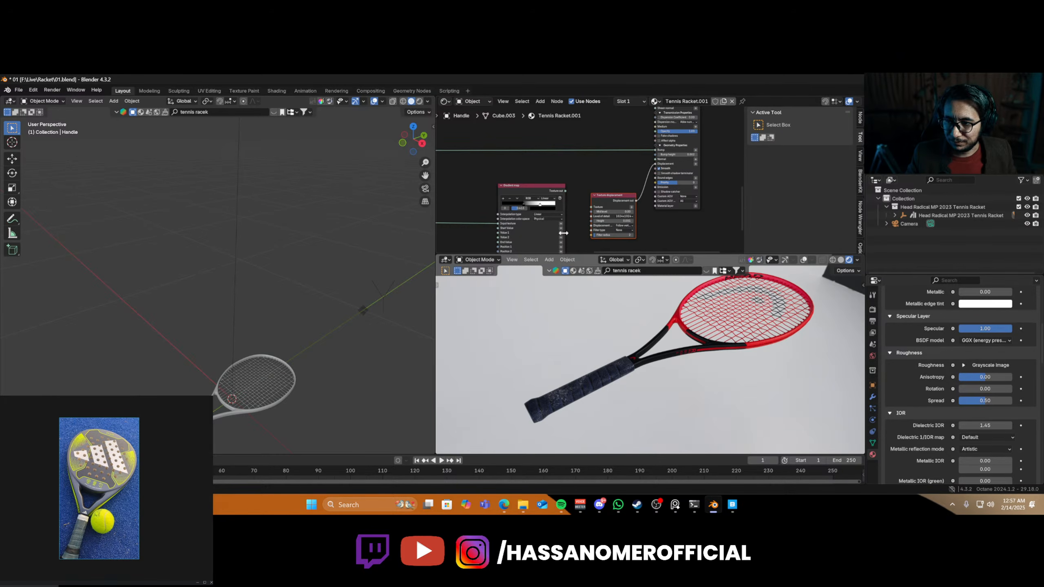
pyautogui.moveTo(566, 191); pyautogui.dragTo(577, 218)
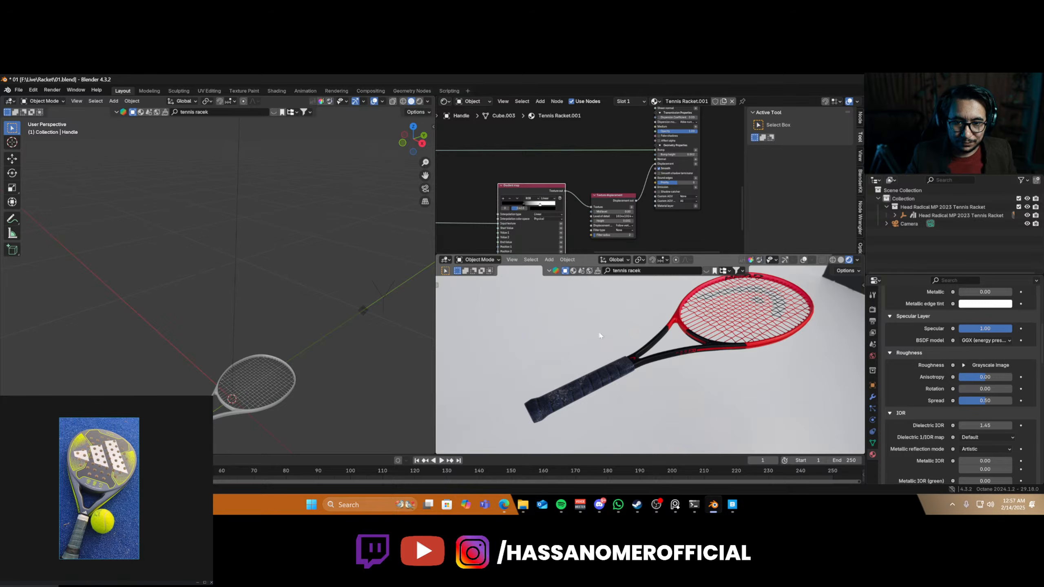
pyautogui.scroll(4, 598, 330)
pyautogui.scroll(2, 582, 217)
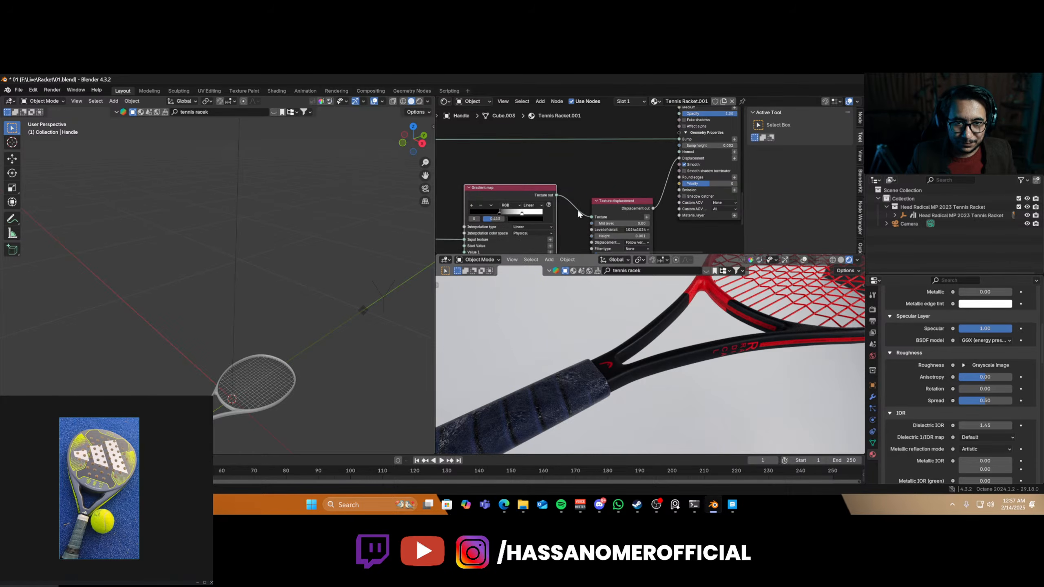
# - Set the Texture displacement's level of detail to 4096x4096 and raise its height through 0.01 and 0.1 to 1
pyautogui.scroll(3, 578, 210)
pyautogui.click(605, 204)
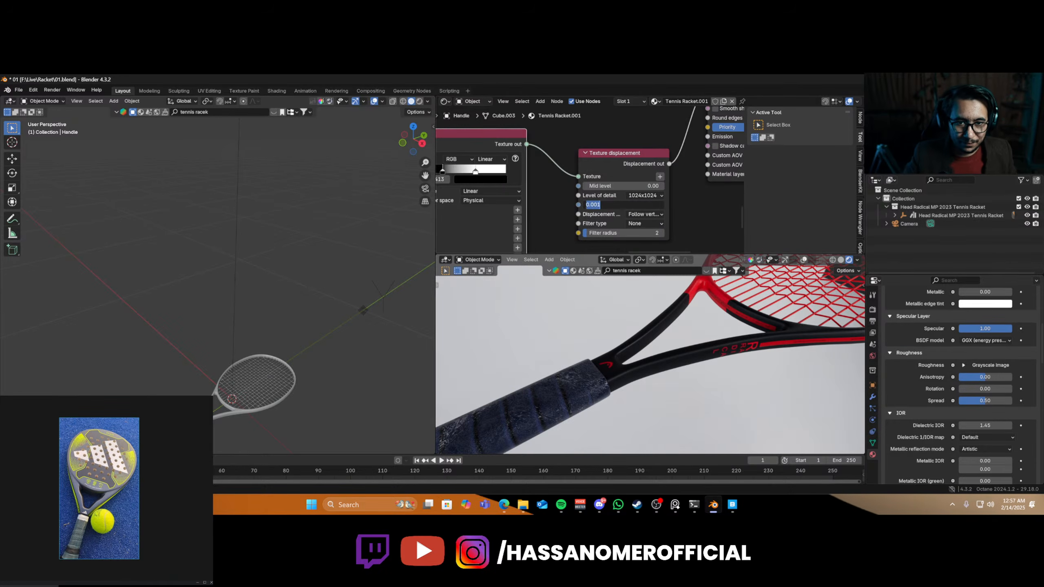
pyautogui.click(639, 196)
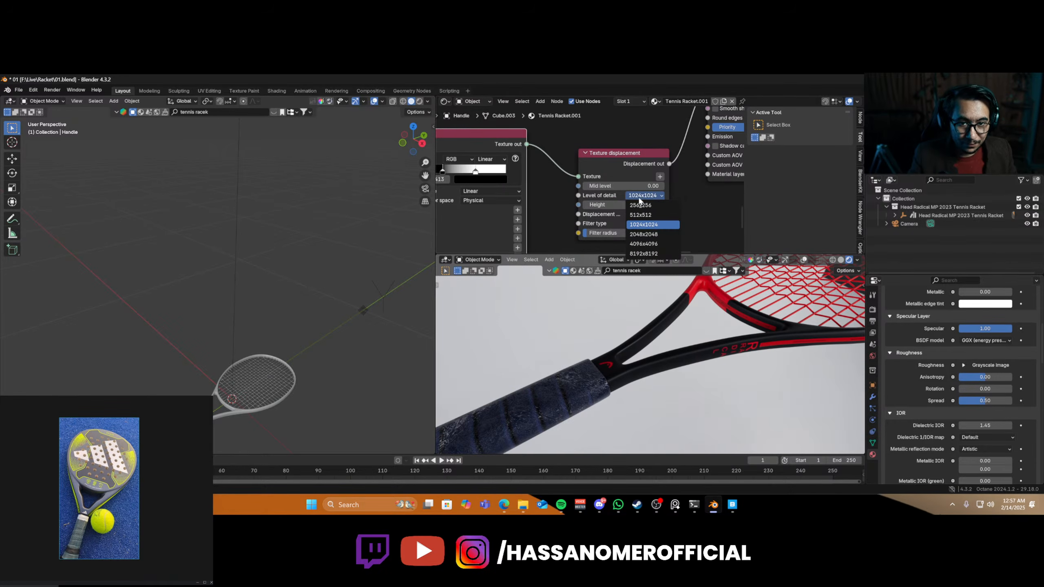
pyautogui.click(645, 244)
pyautogui.click(617, 205)
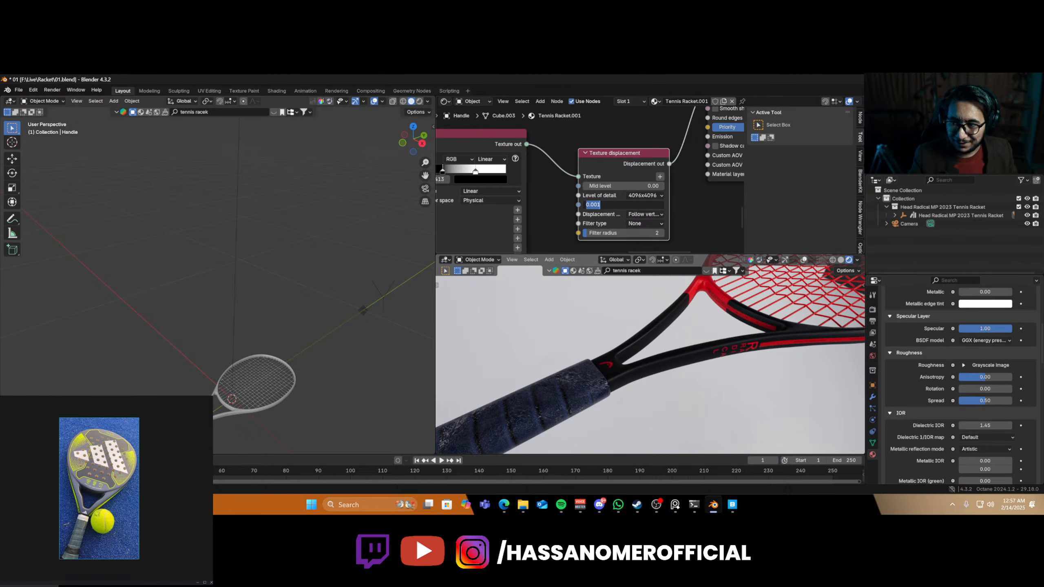
pyautogui.press('Return')
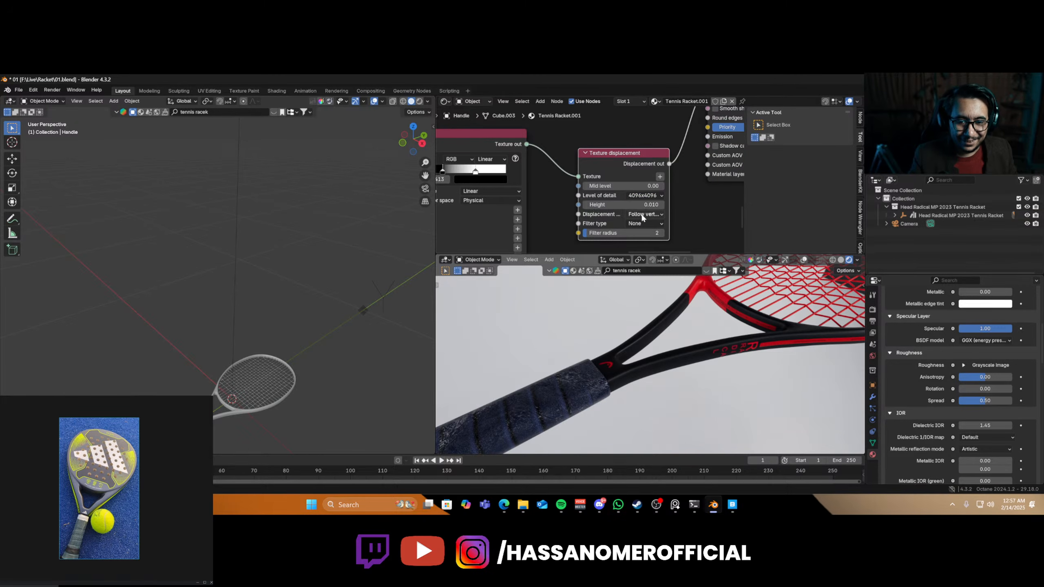
pyautogui.click(629, 204)
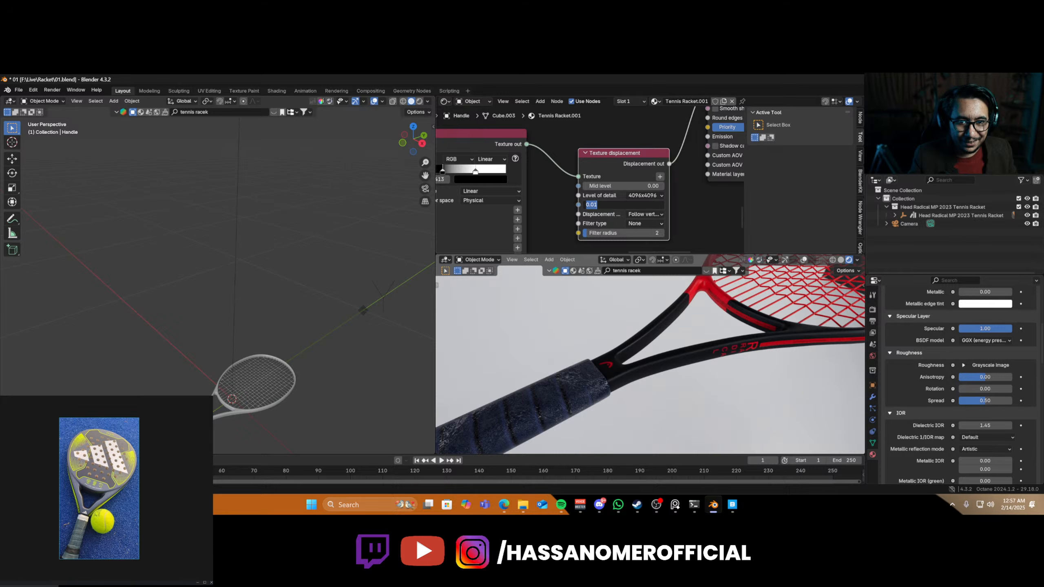
pyautogui.press('Return')
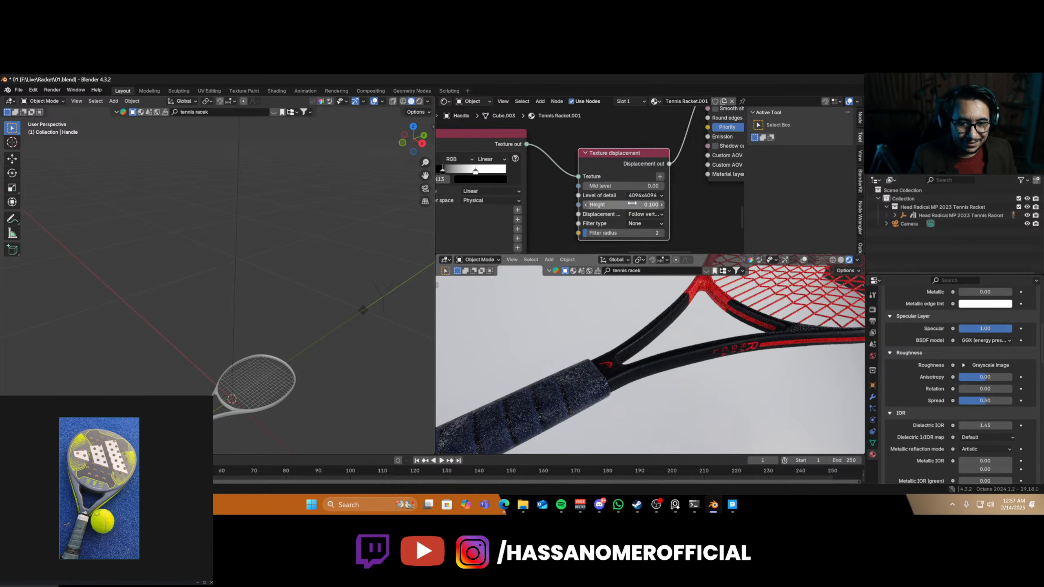
pyautogui.click(632, 205)
pyautogui.press('Return')
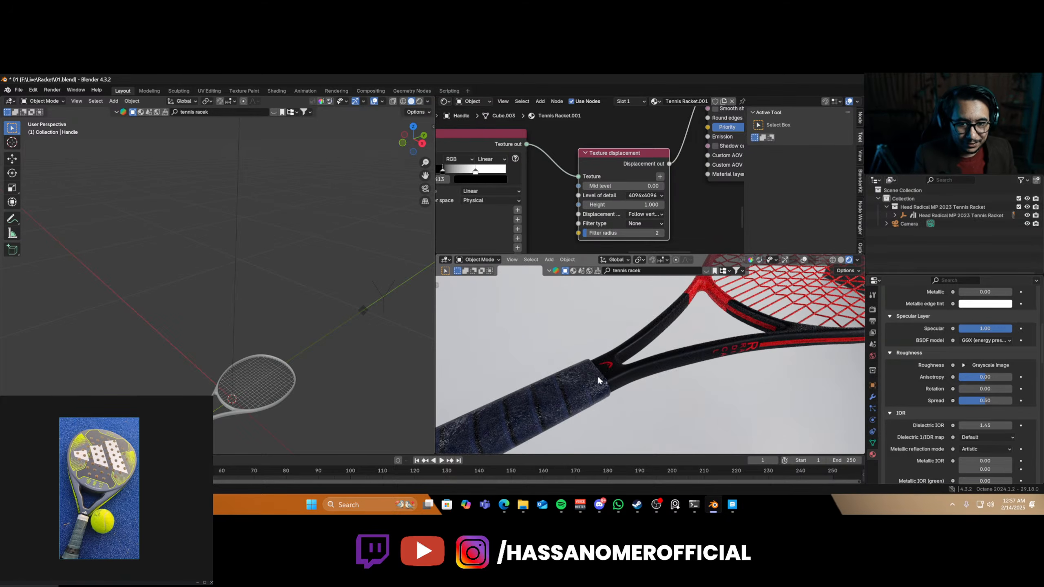
# - Disconnect the Gradient map from the Texture displacement and move it away to make room between the two nodes
pyautogui.scroll(-1, 547, 187)
pyautogui.moveTo(546, 190); pyautogui.dragTo(646, 191, button='middle')
pyautogui.scroll(-3, 646, 190)
pyautogui.moveTo(632, 179); pyautogui.dragTo(604, 209)
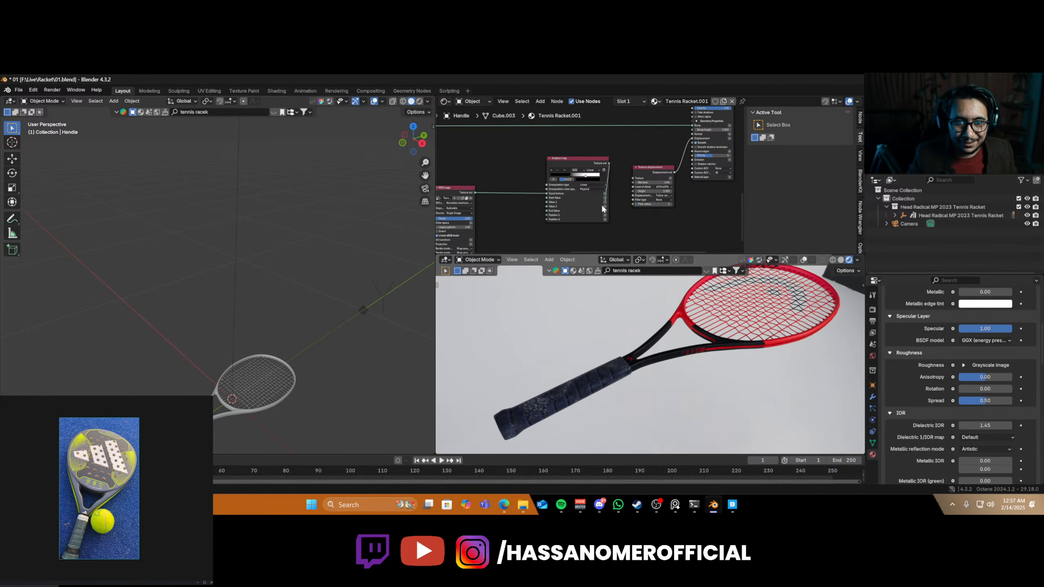
pyautogui.moveTo(578, 162); pyautogui.dragTo(522, 177)
pyautogui.hotkey('shift', 'a')
pyautogui.write('s')
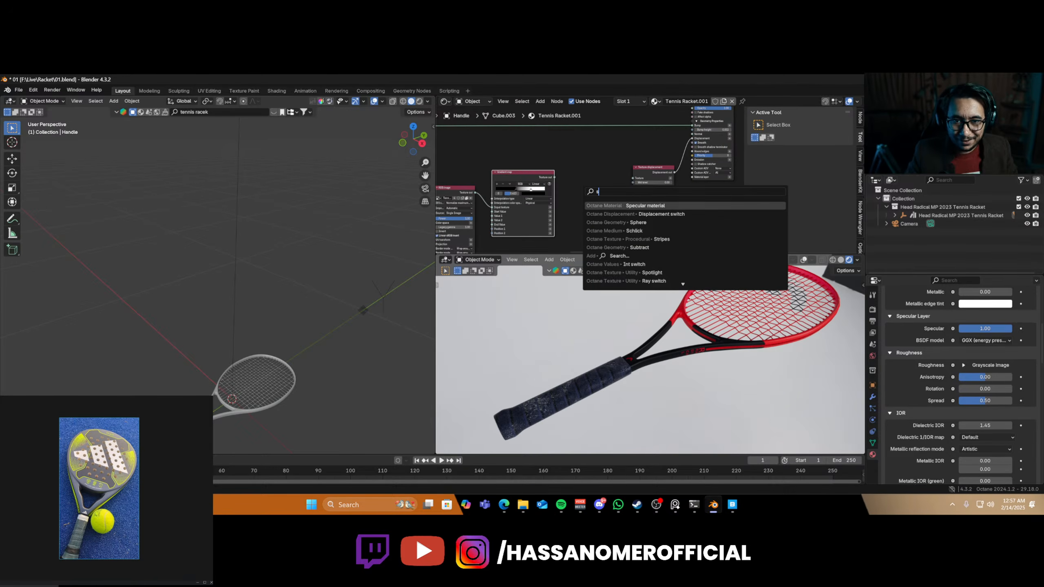
pyautogui.press('BackSpace')
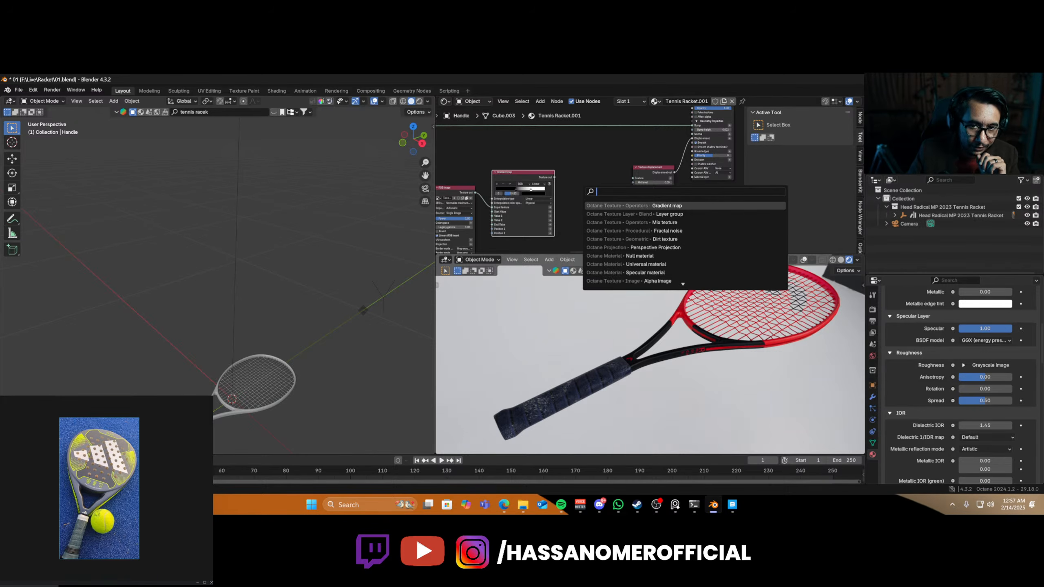
pyautogui.click(585, 154)
# - Preview the output of the disconnected Gradient map on the racket handle
pyautogui.scroll(10, 653, 130)
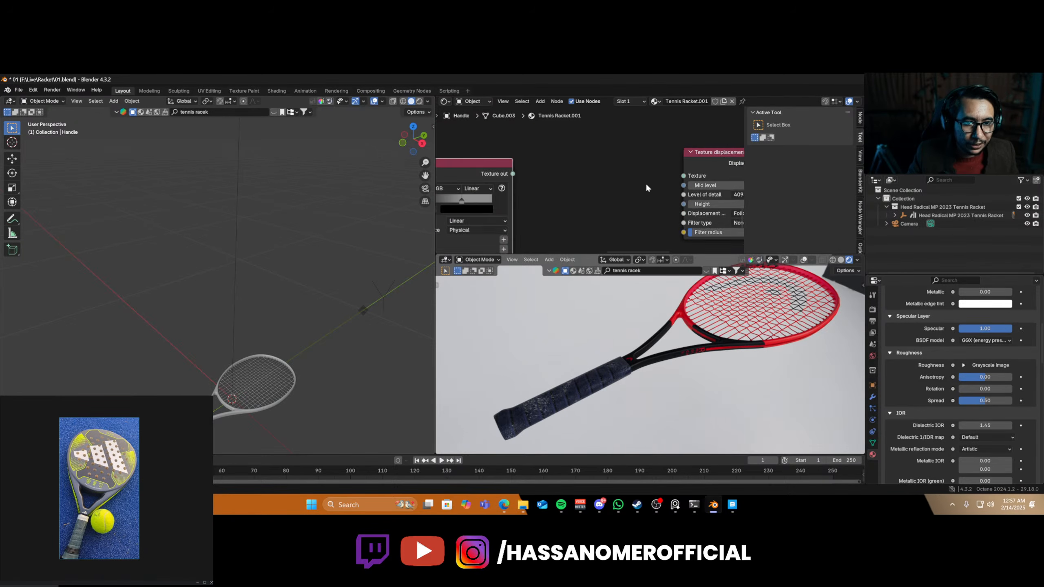
pyautogui.moveTo(629, 192); pyautogui.dragTo(506, 204, button='middle')
pyautogui.scroll(-4, 606, 181)
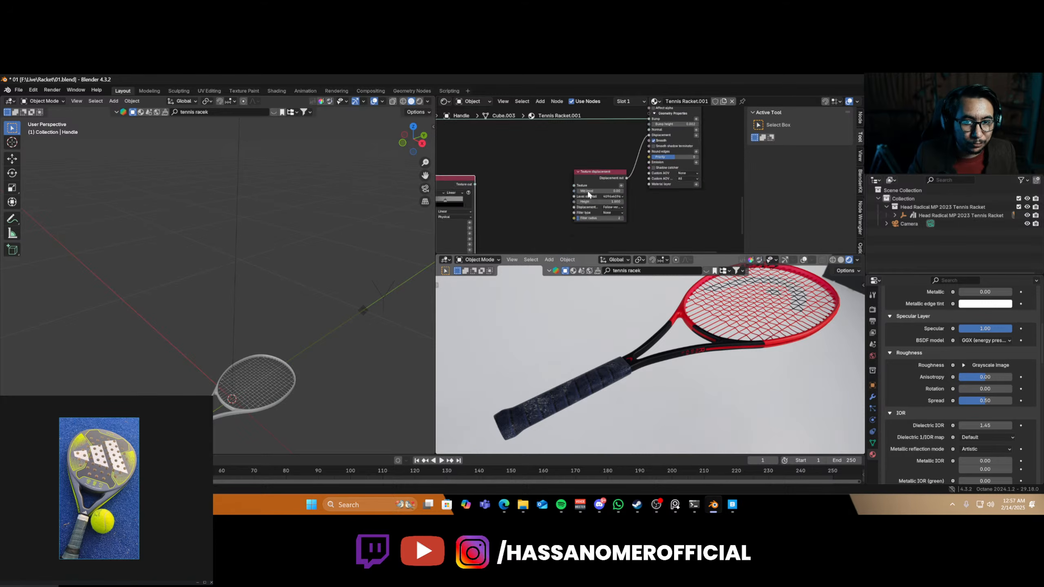
pyautogui.moveTo(588, 190); pyautogui.dragTo(685, 194, button='middle')
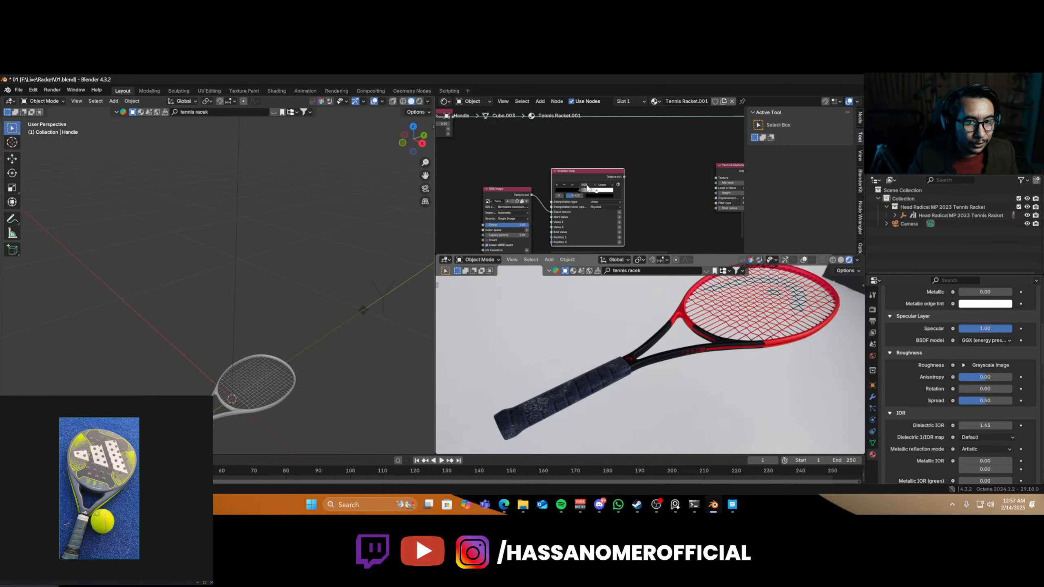
pyautogui.keyDown('ctrl'); pyautogui.keyDown('shift'); pyautogui.click(593, 174); pyautogui.keyUp('shift'); pyautogui.keyUp('ctrl')
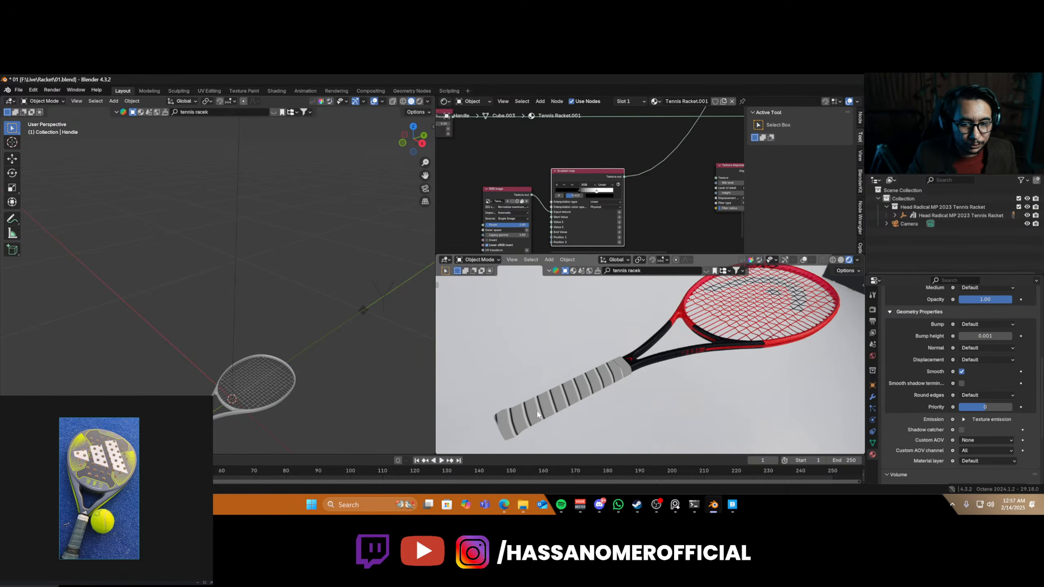
# - Insert a Baking texture between the Gradient map and the Texture displacement's Texture input
pyautogui.moveTo(637, 236); pyautogui.dragTo(542, 217, button='middle')
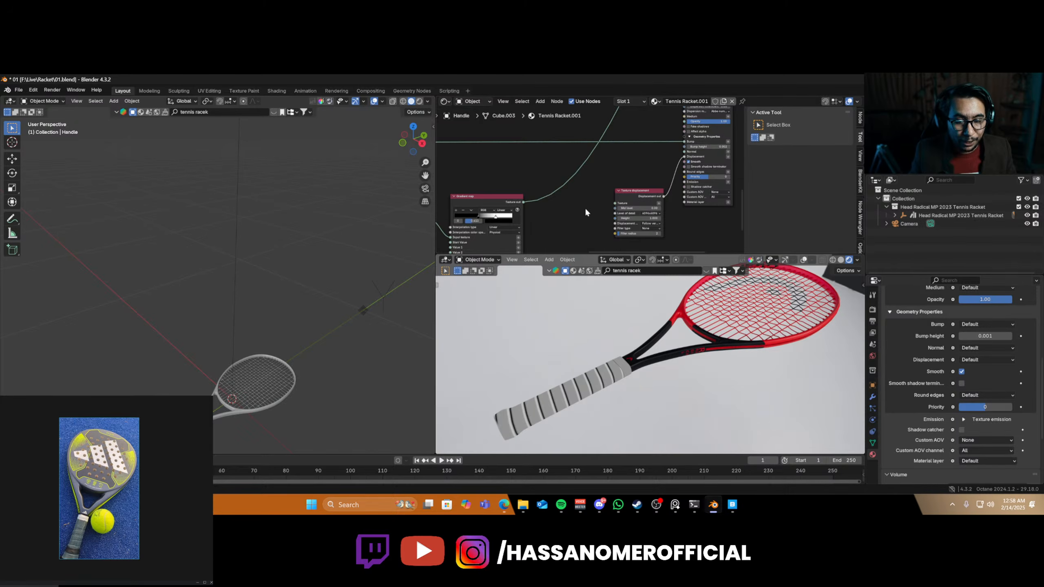
pyautogui.moveTo(585, 207); pyautogui.dragTo(619, 156, button='middle')
pyautogui.hotkey('shift', 'a')
pyautogui.moveTo(629, 165)
pyautogui.press('space')
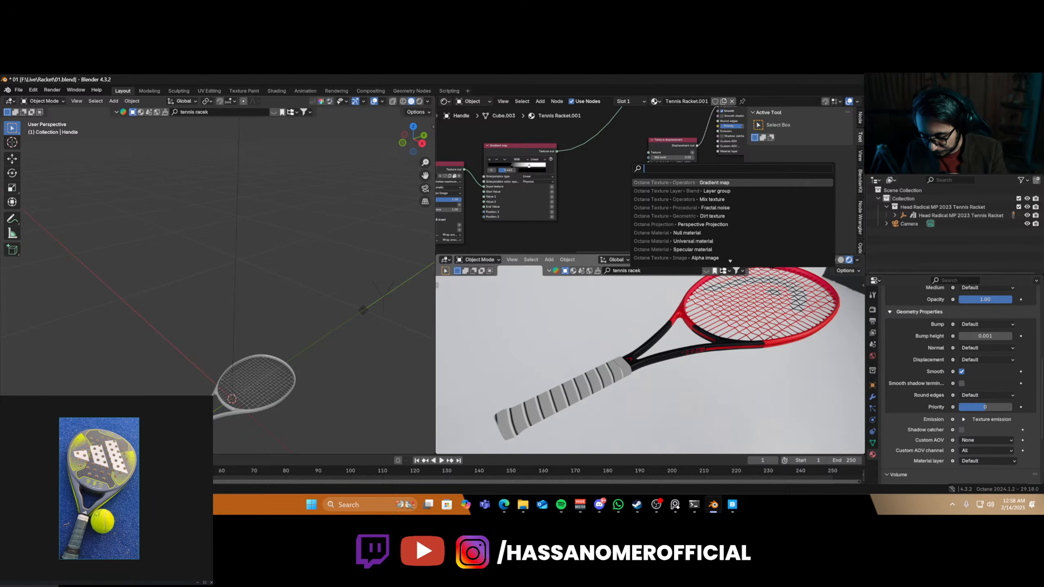
pyautogui.write('bak')
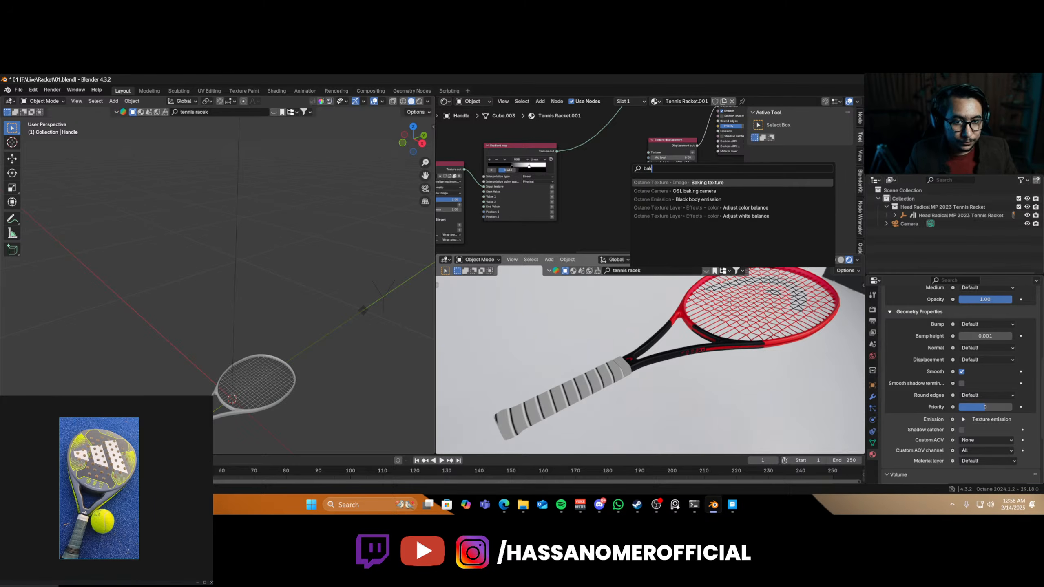
pyautogui.press('Return')
pyautogui.click(602, 177)
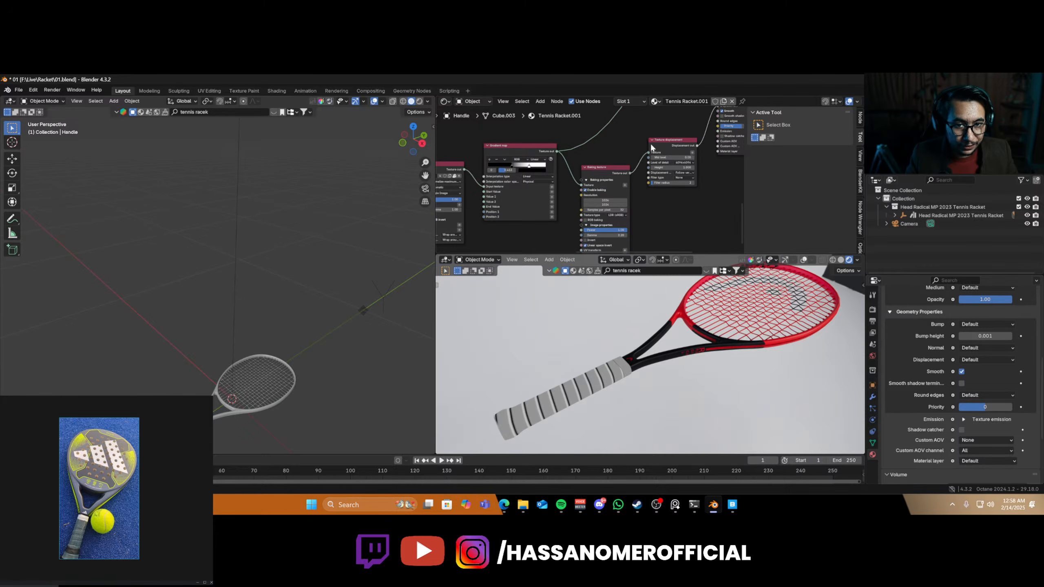
# - Switch the handle preview from the Gradient map back to the full material
pyautogui.scroll(-5, 654, 158)
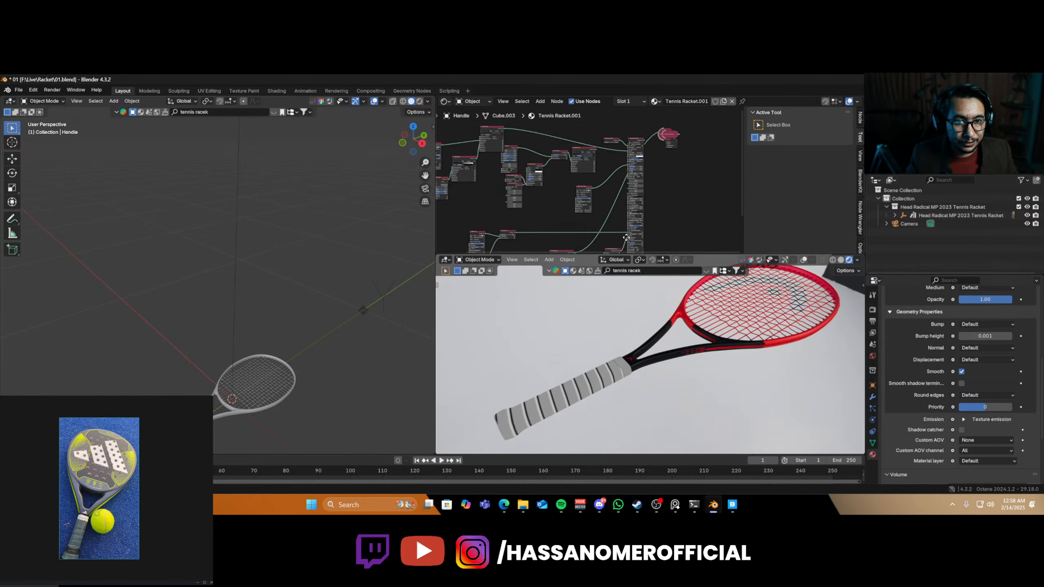
pyautogui.hotkey('ctrl', 'z')
pyautogui.hotkey('ctrl', 'z')
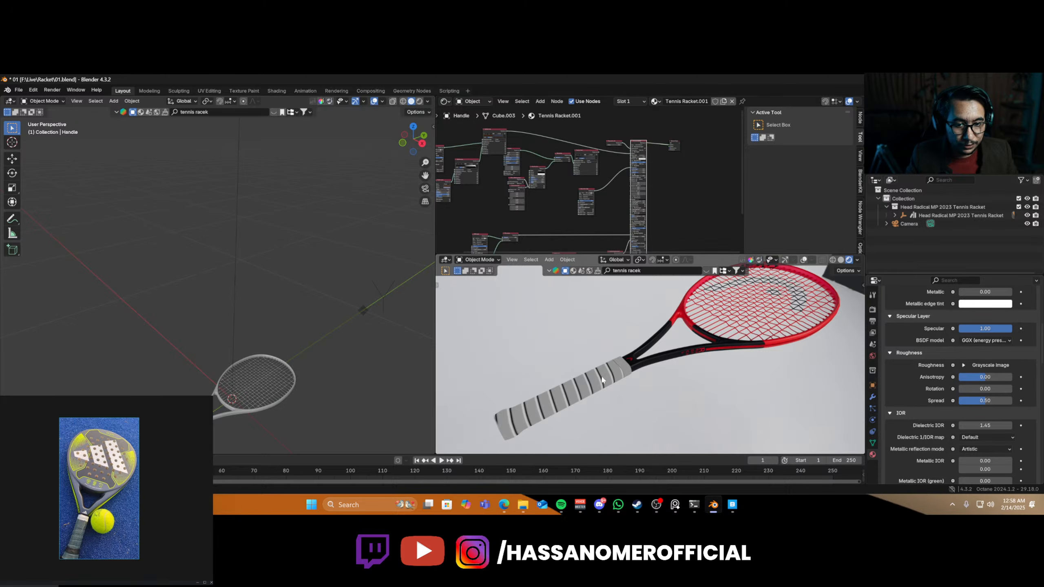
# - Reduce the Texture displacement's height through 0.1 and 0.01 to 0.002, and save the file
pyautogui.scroll(5, 596, 384)
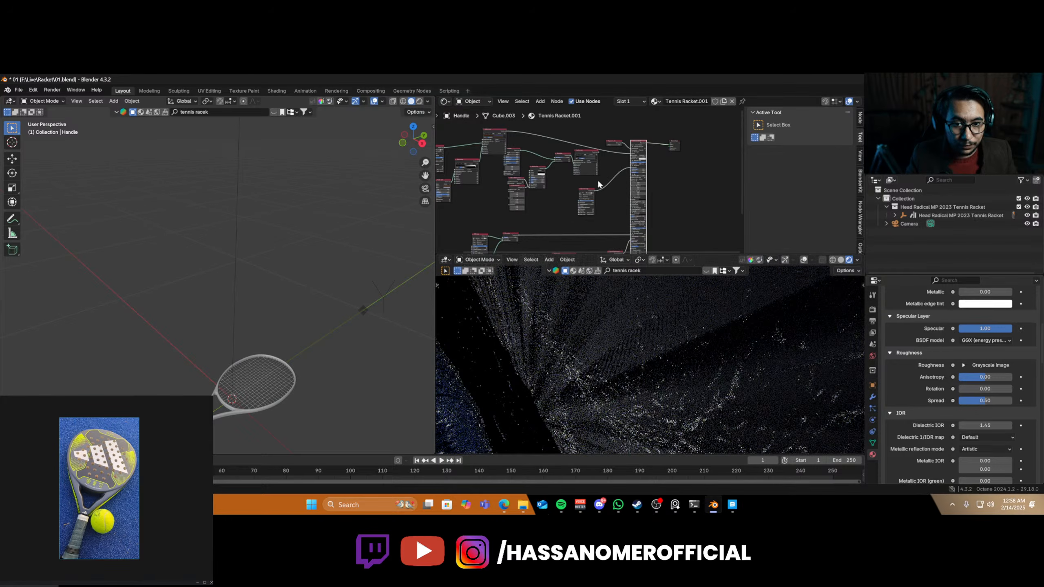
pyautogui.scroll(5, 598, 185)
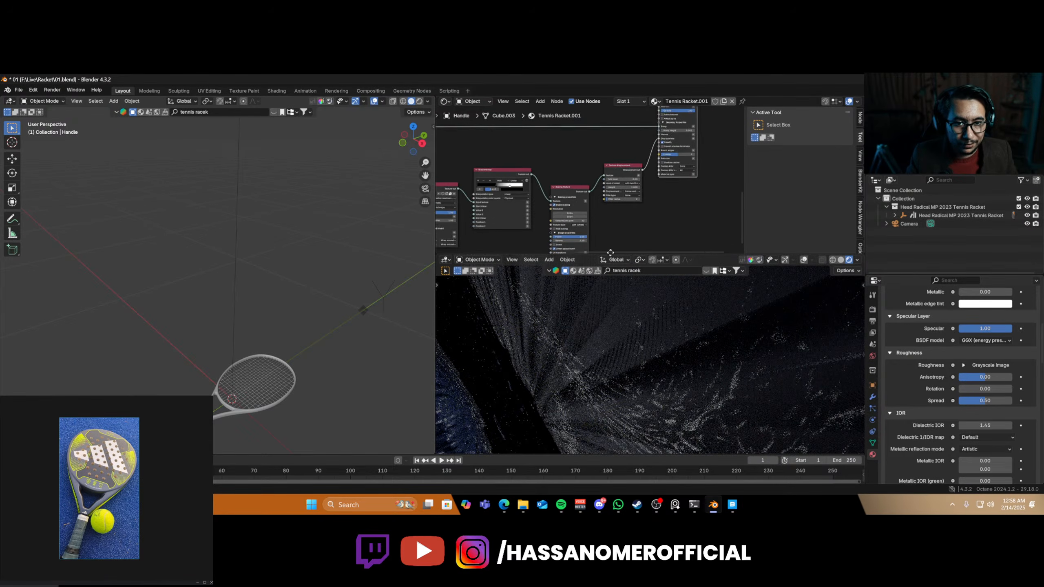
pyautogui.scroll(4, 628, 221)
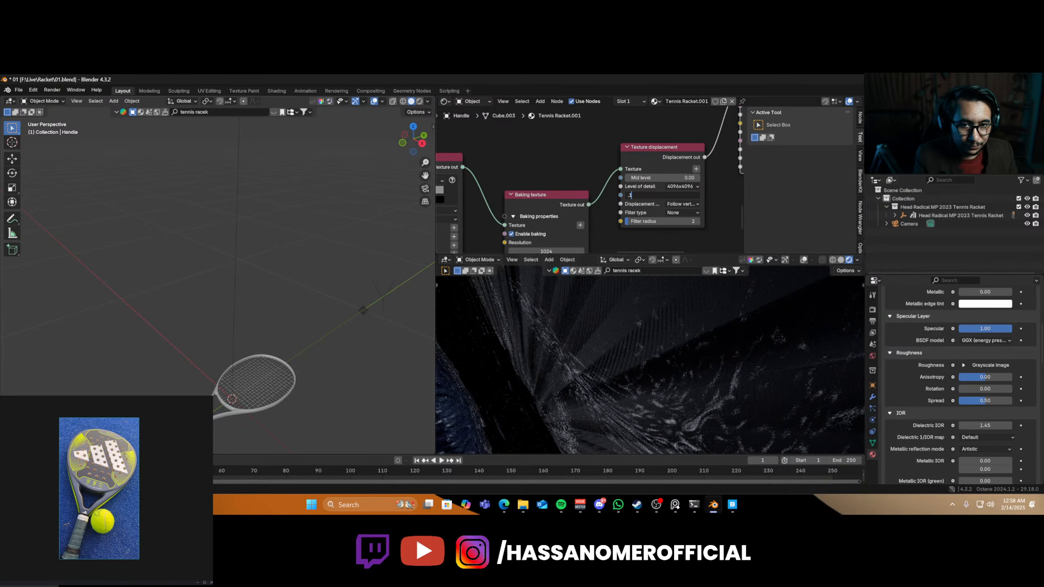
pyautogui.press('Return')
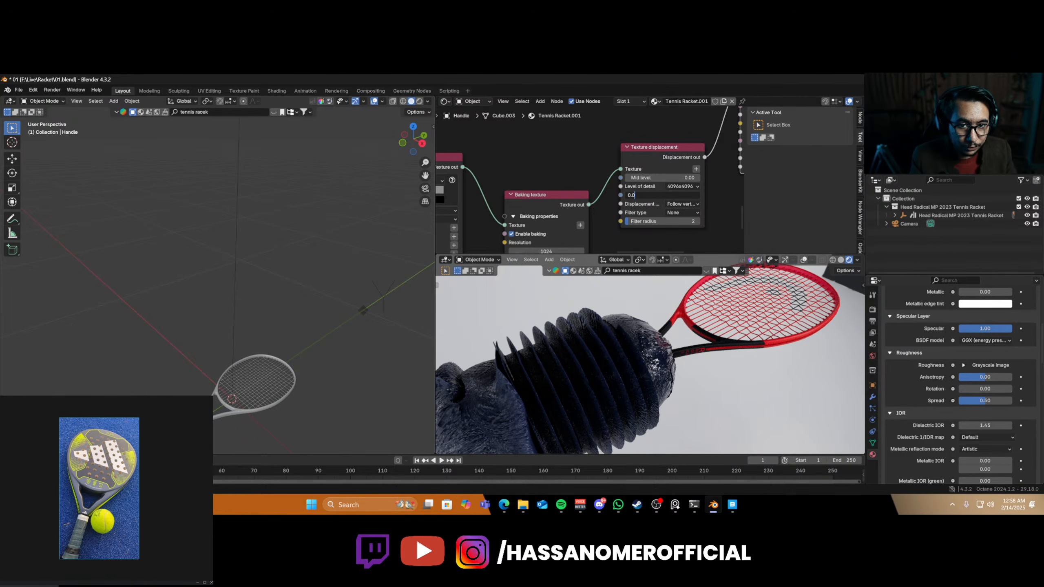
pyautogui.write('1')
pyautogui.press('Return')
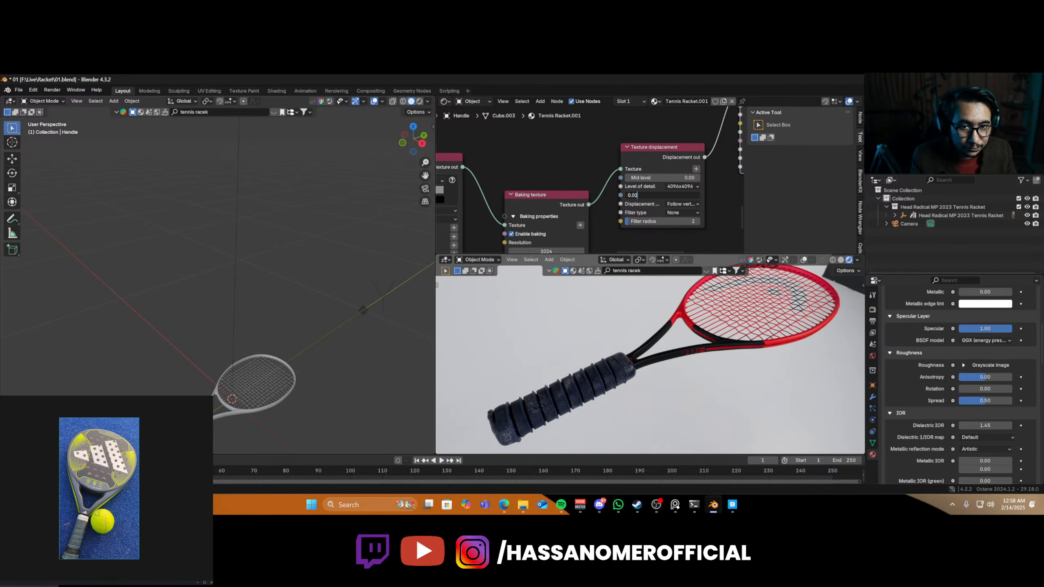
pyautogui.press('Return')
pyautogui.scroll(5, 558, 407)
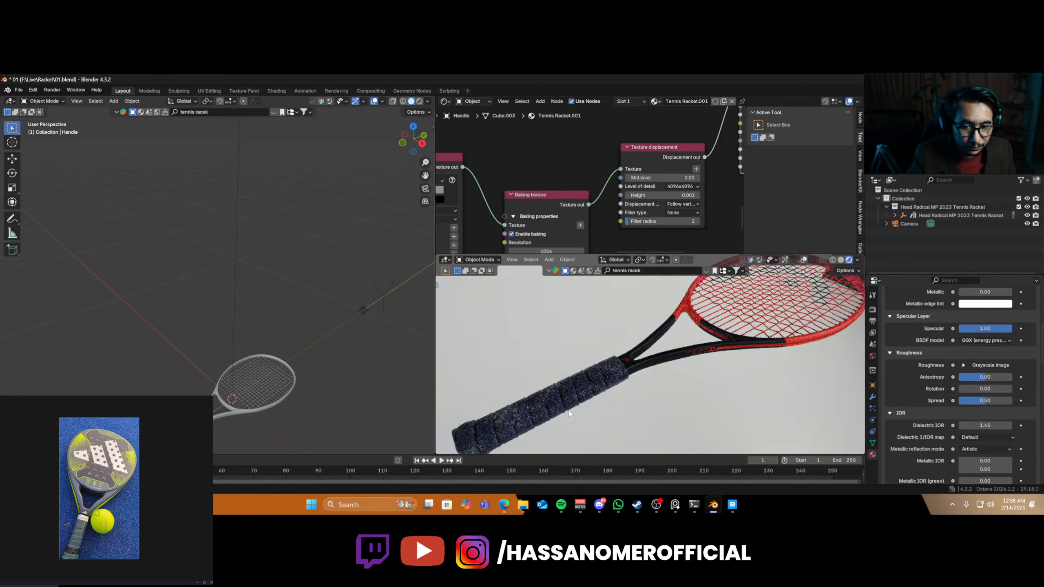
pyautogui.moveTo(558, 407); pyautogui.dragTo(633, 343, button='middle')
pyautogui.hotkey('ctrl', 's')
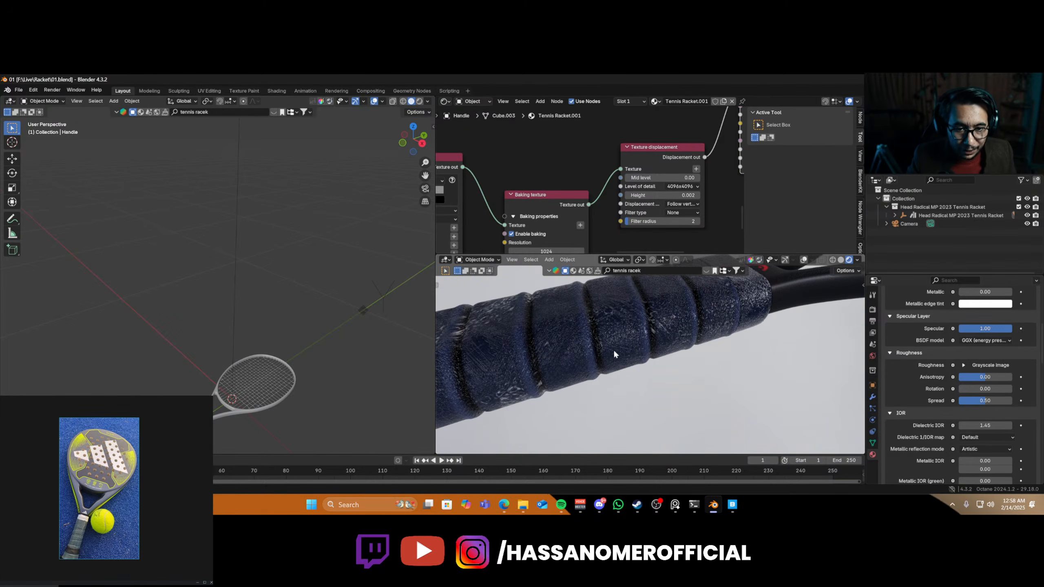
# - Replace the Grayscale image on the material's Roughness input with the Gradient map that follows the Mix texture
pyautogui.press('Home')
pyautogui.moveTo(584, 239); pyautogui.dragTo(609, 362, button='middle')
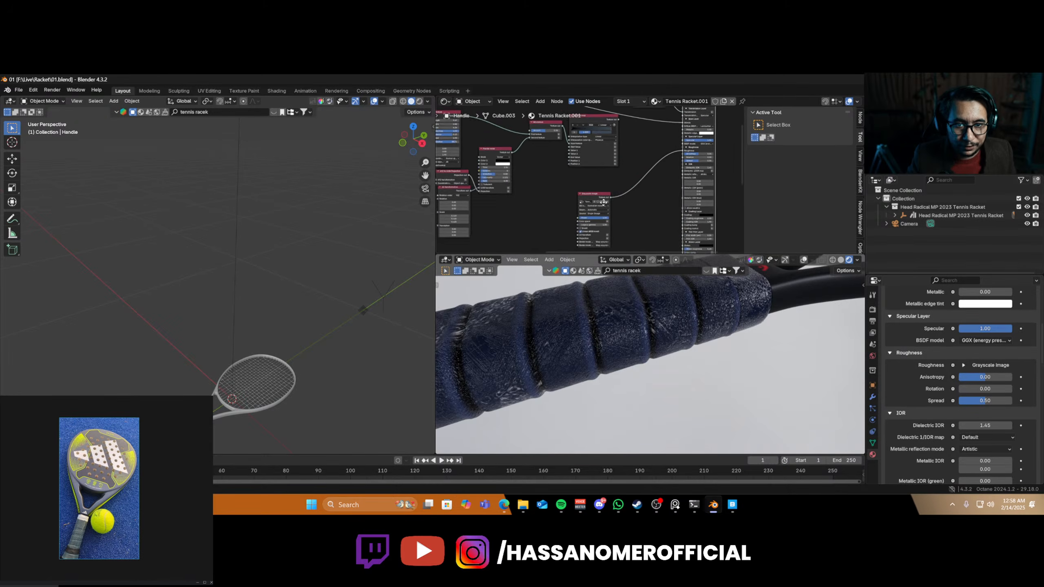
pyautogui.scroll(5, 656, 170)
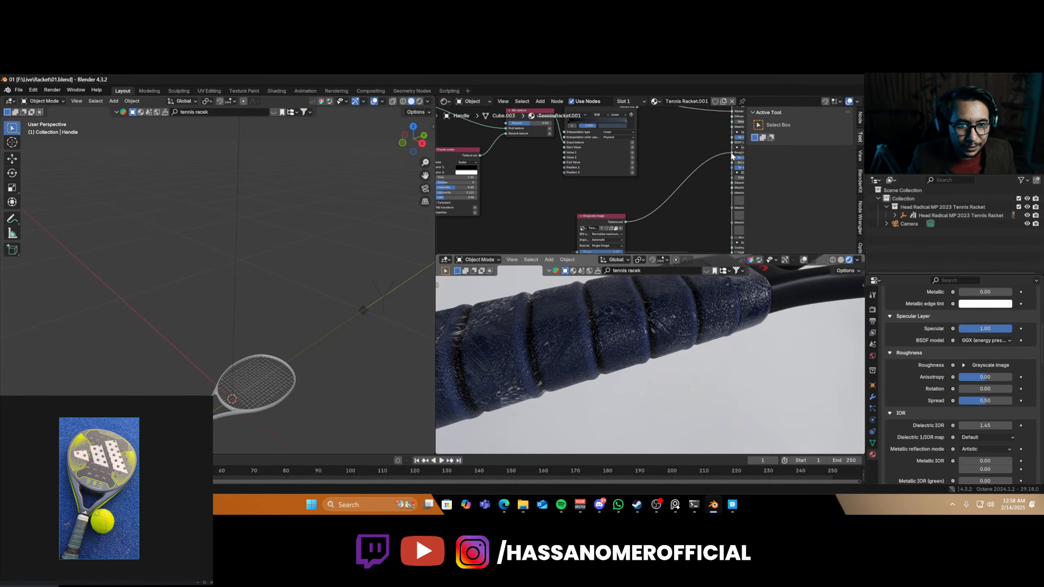
pyautogui.moveTo(732, 152); pyautogui.dragTo(680, 165)
pyautogui.scroll(-3, 675, 165)
pyautogui.scroll(-2, 656, 179)
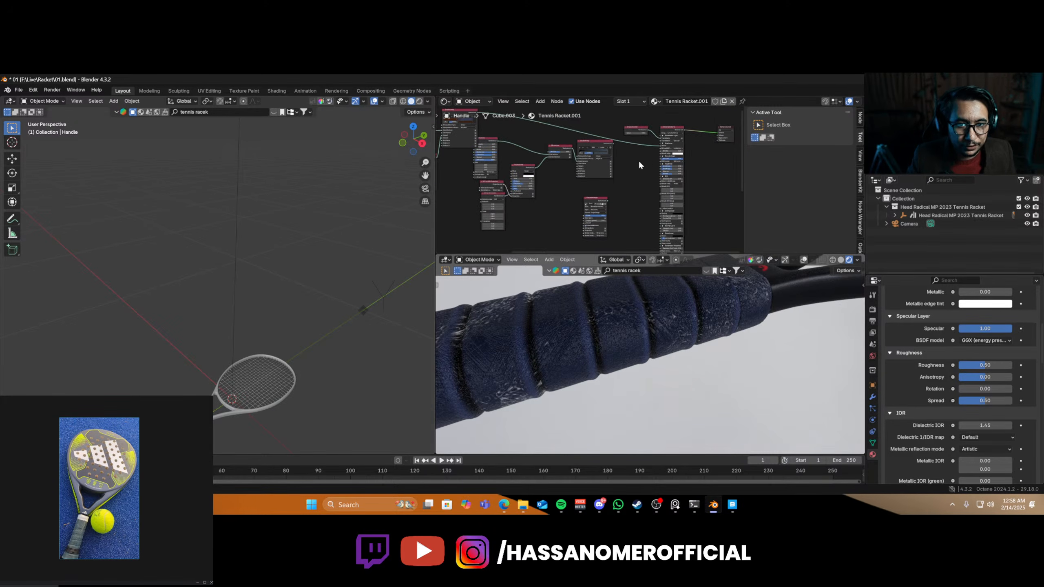
pyautogui.scroll(-1, 495, 138)
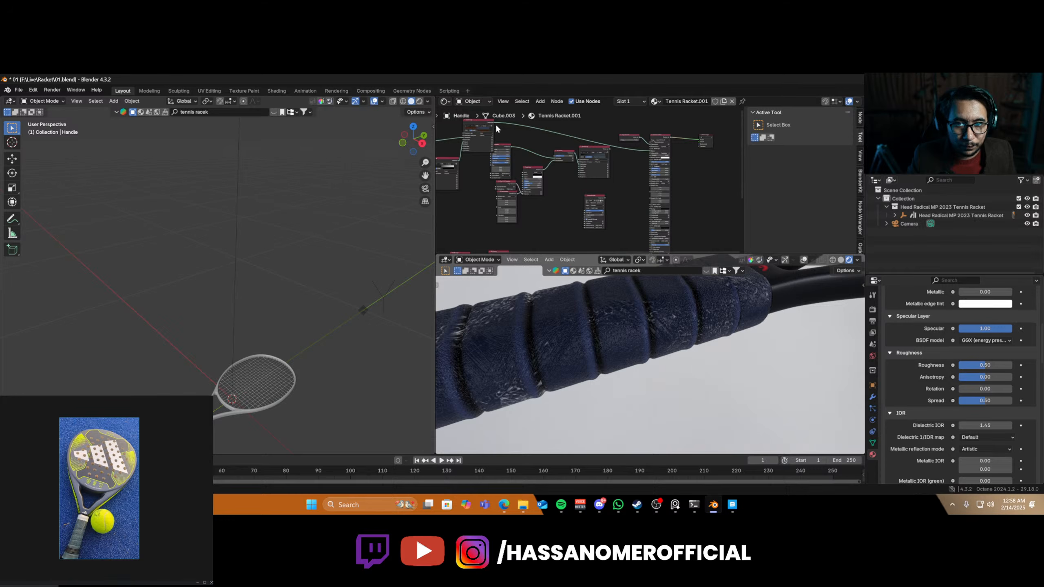
pyautogui.moveTo(609, 150); pyautogui.dragTo(649, 168)
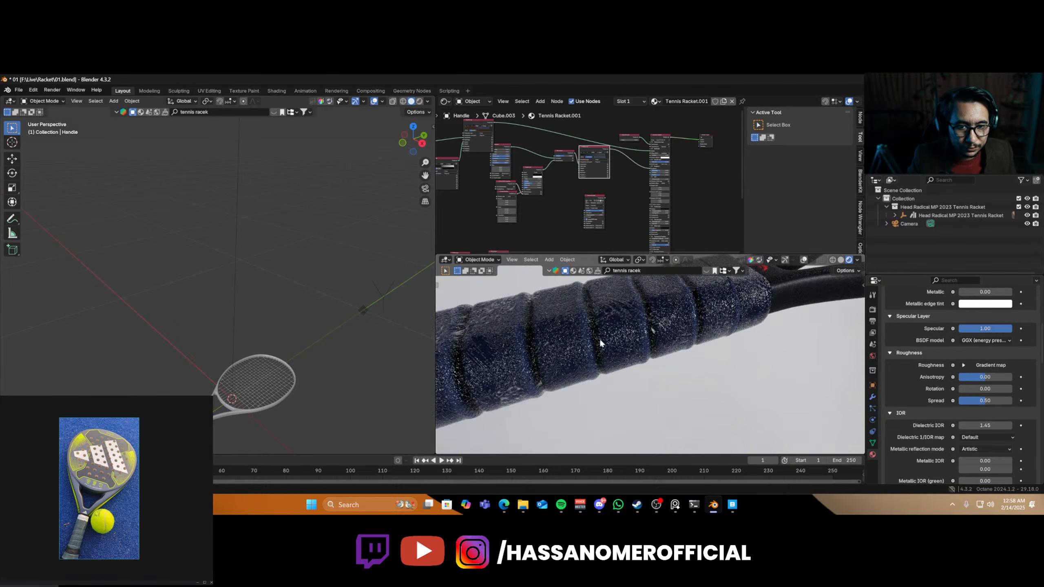
# - Examine the handle's changed roughness up close and from different angles
pyautogui.moveTo(626, 345); pyautogui.dragTo(654, 352, button='middle')
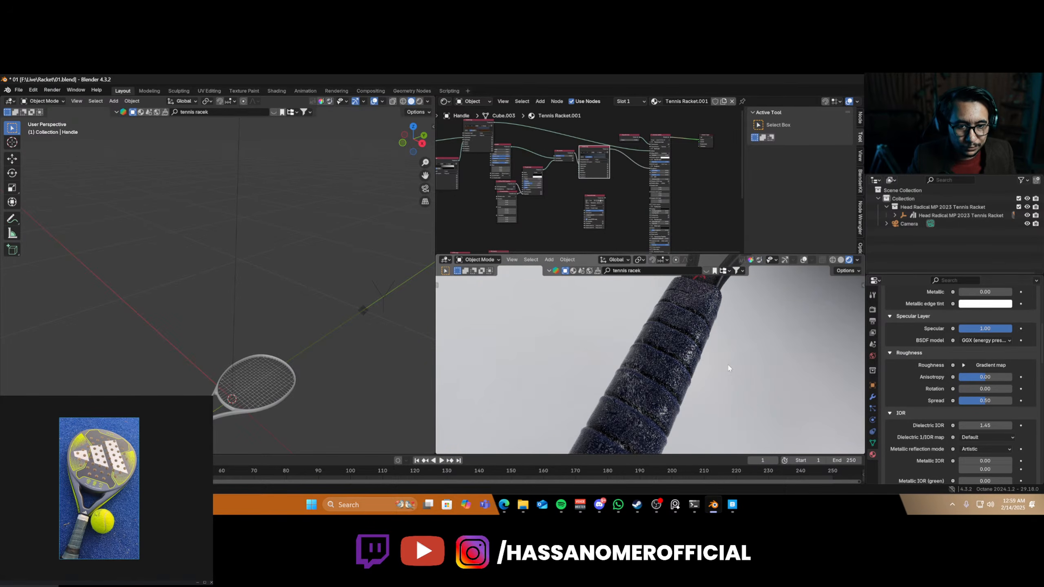
pyautogui.scroll(-2, 728, 366)
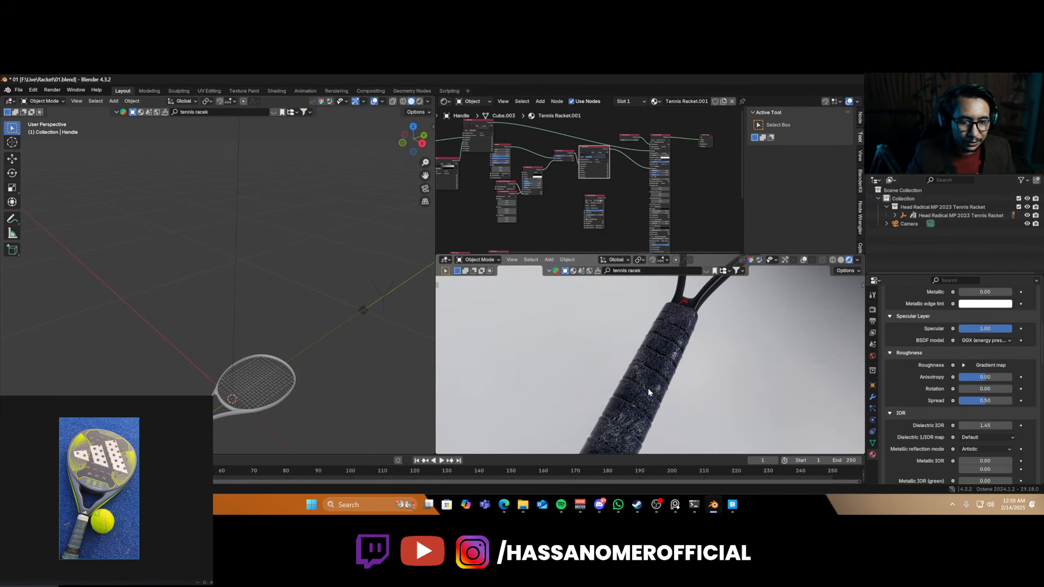
pyautogui.scroll(-2, 689, 390)
pyautogui.moveTo(678, 370); pyautogui.dragTo(625, 364, button='middle')
pyautogui.scroll(4, 514, 163)
pyautogui.moveTo(513, 162); pyautogui.dragTo(596, 168, button='middle')
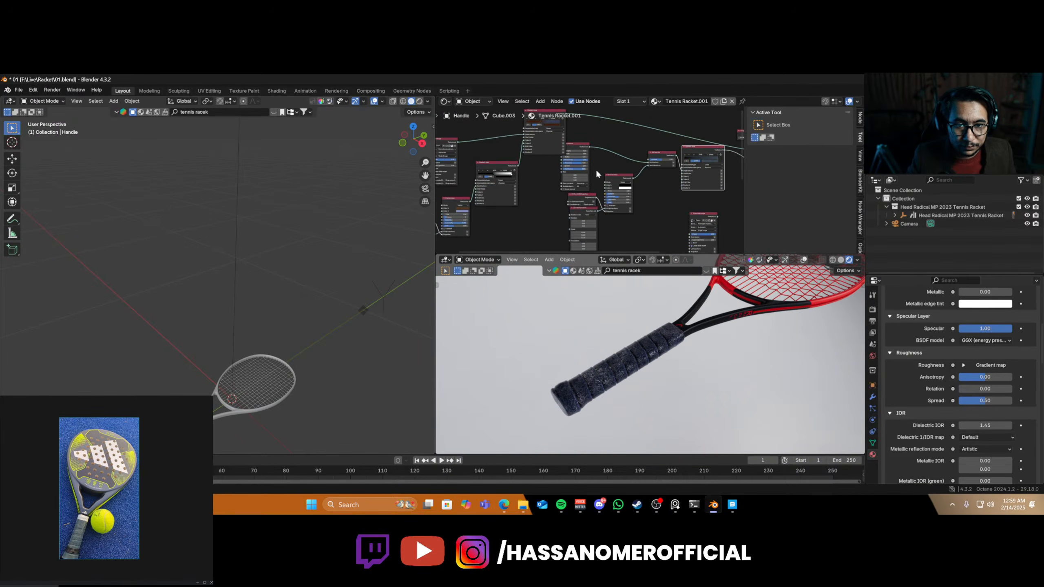
# - Tint the white end colour of the handle's roughness Gradient map light blue and save the file
pyautogui.scroll(3, 480, 191)
pyautogui.scroll(3, 600, 206)
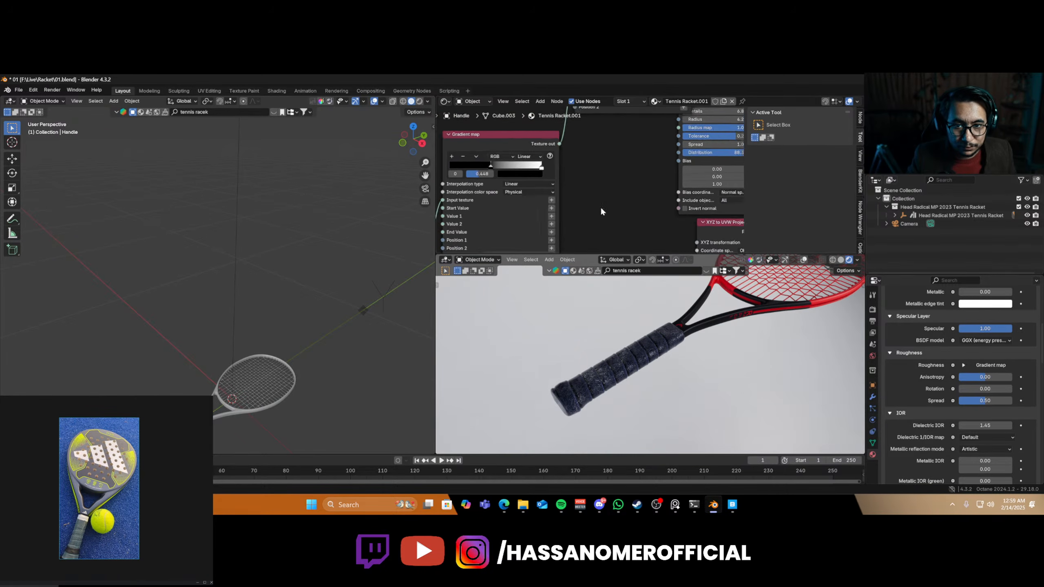
pyautogui.click(534, 164)
pyautogui.click(509, 173)
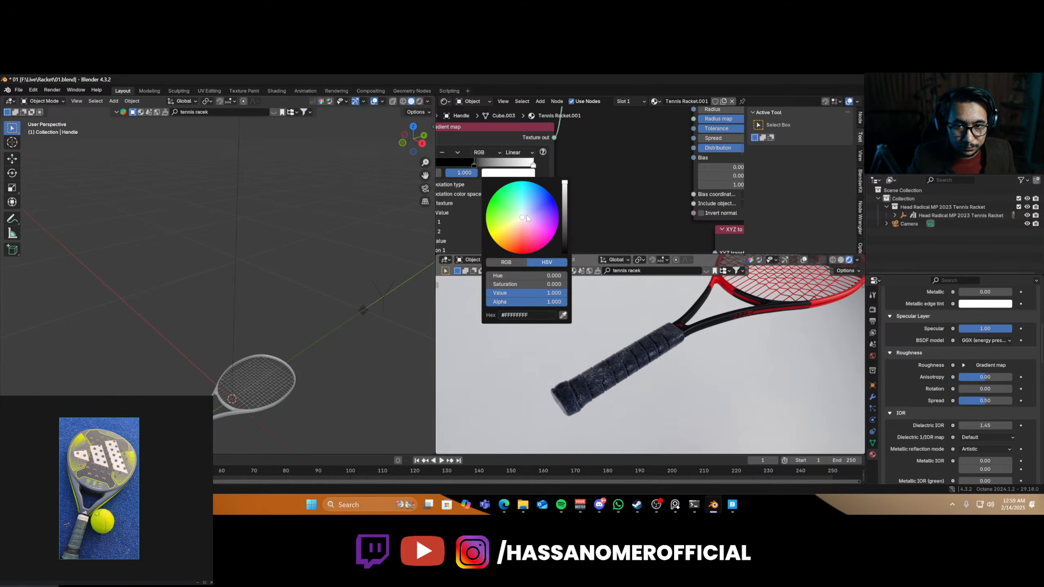
pyautogui.moveTo(527, 218); pyautogui.dragTo(527, 212)
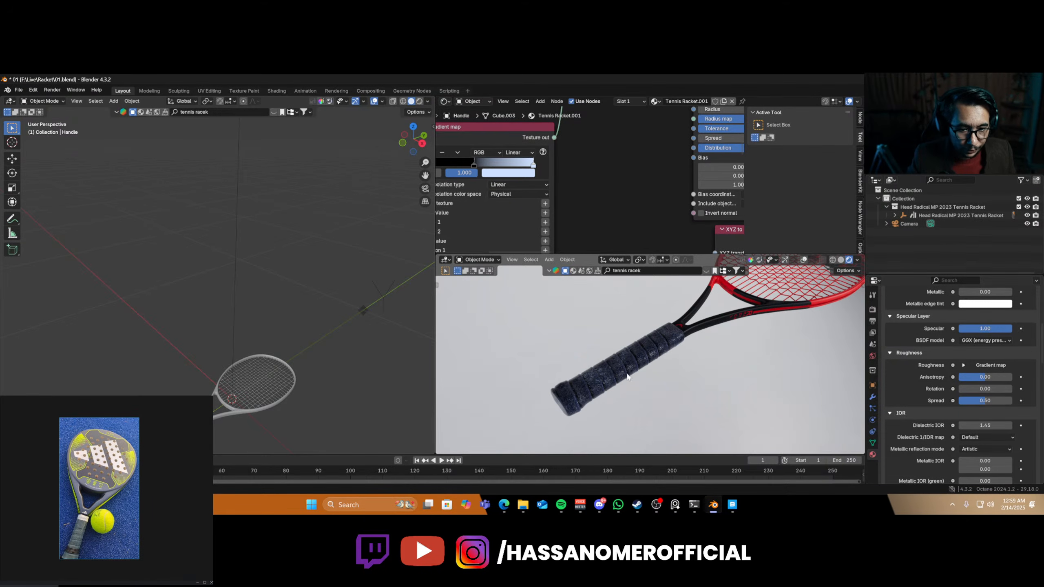
pyautogui.scroll(5, 633, 375)
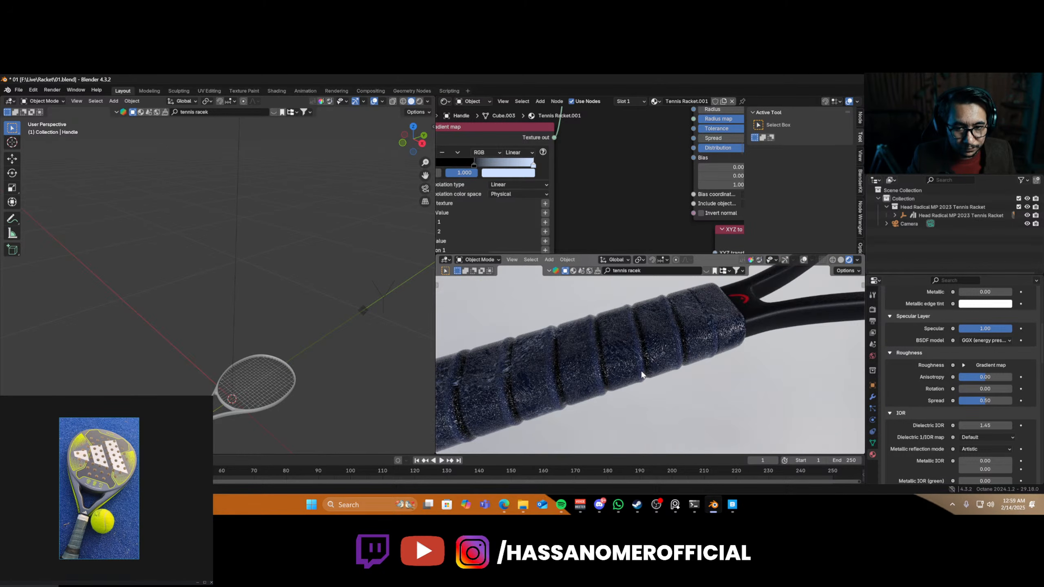
pyautogui.moveTo(586, 373); pyautogui.dragTo(674, 384, button='middle')
pyautogui.hotkey('ctrl', 's')
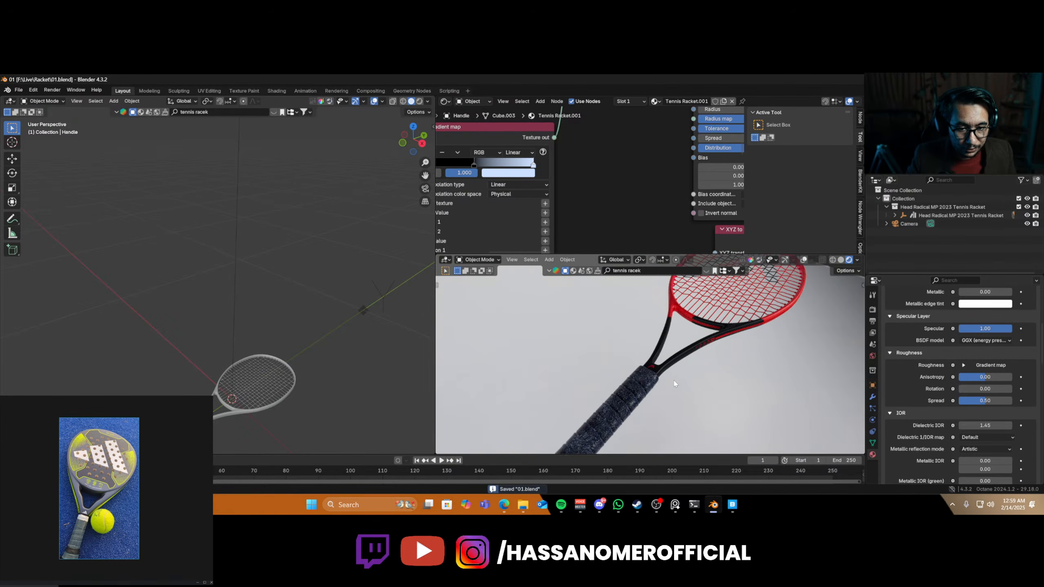
# - In the racket body's material, delete the image texture feeding the Albedo and set Metallic to 1.00
pyautogui.scroll(2, 674, 384)
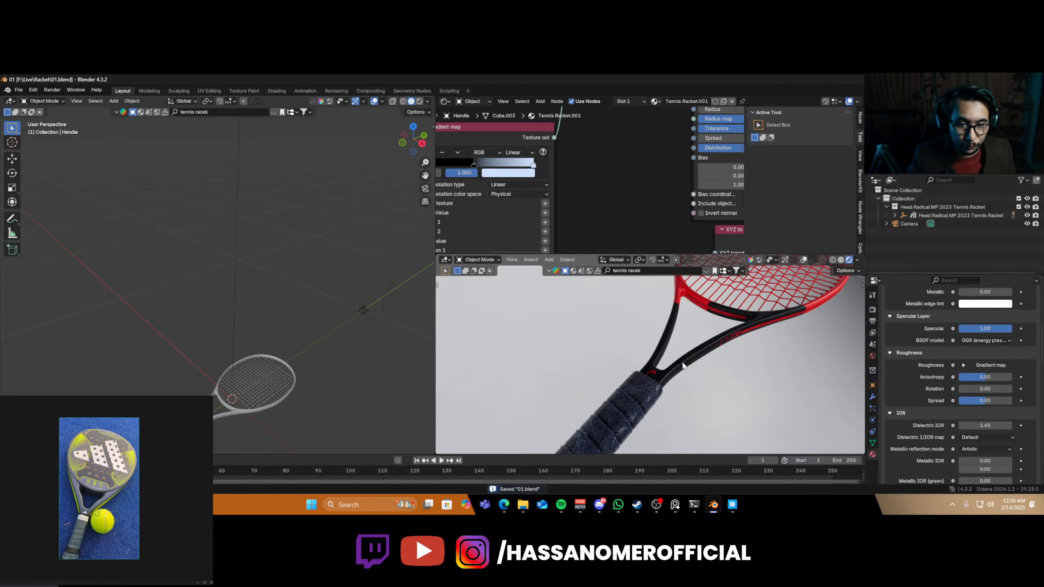
pyautogui.click(682, 365)
pyautogui.scroll(-2, 292, 372)
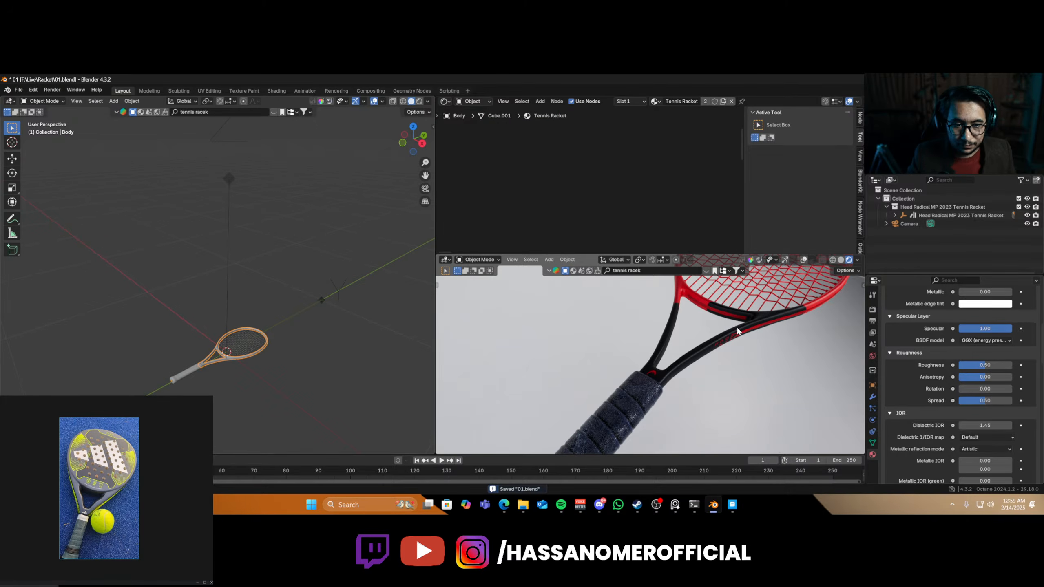
pyautogui.scroll(-2, 738, 331)
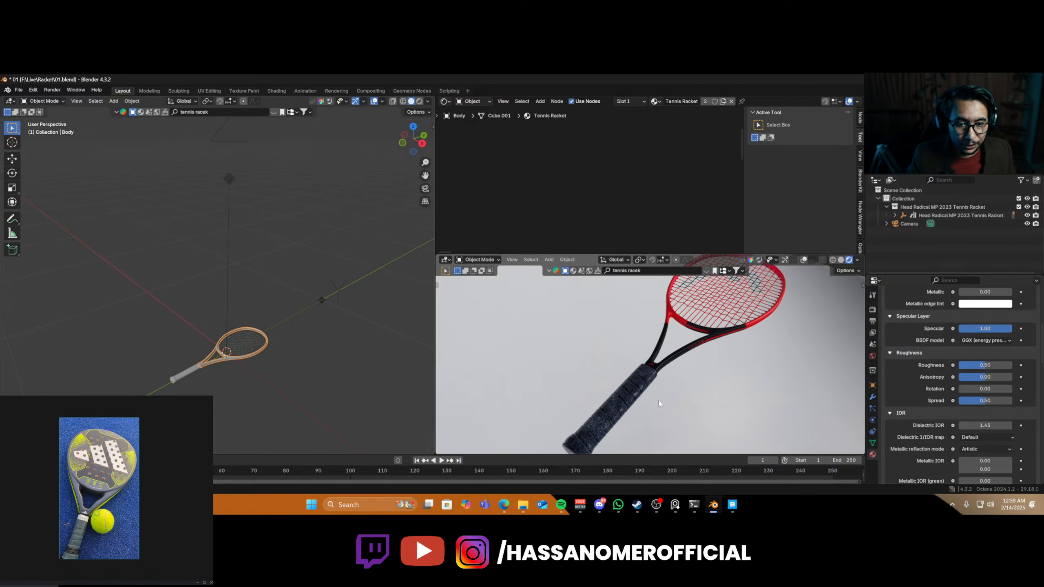
pyautogui.press('Home')
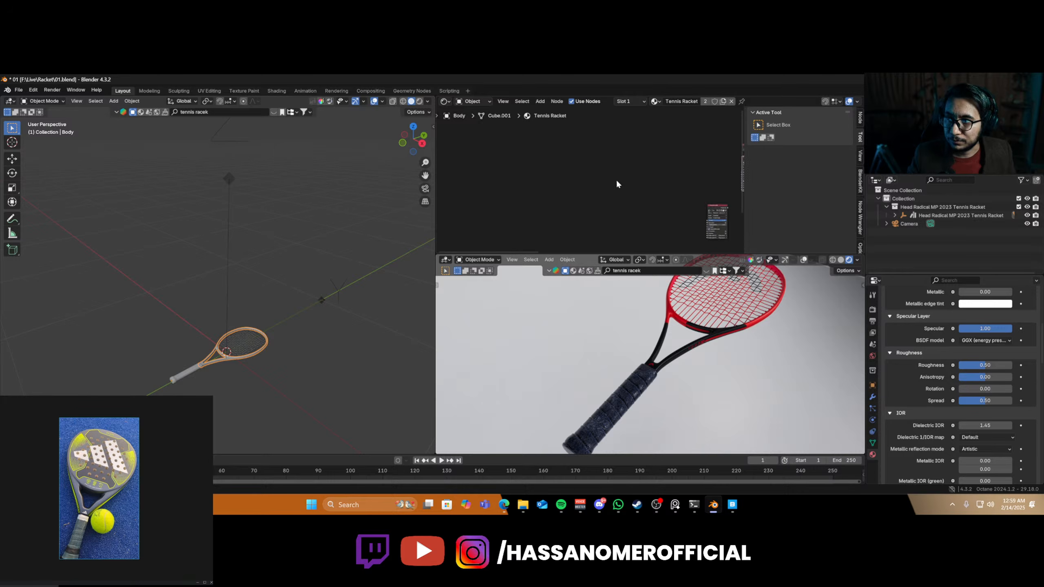
pyautogui.scroll(-2, 618, 172)
pyautogui.moveTo(648, 178); pyautogui.dragTo(496, 177, button='middle')
pyautogui.scroll(8, 545, 178)
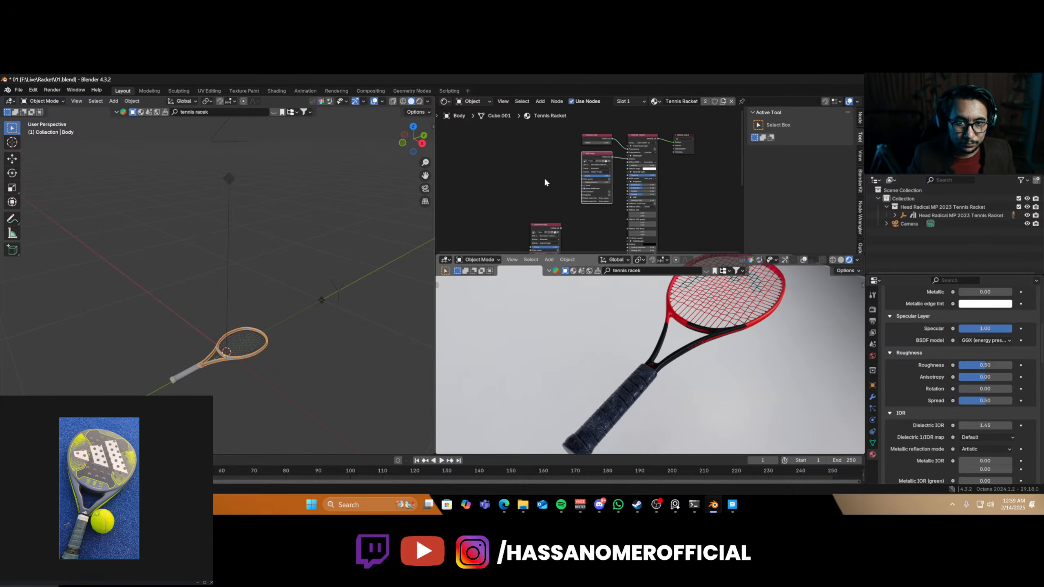
pyautogui.press('x')
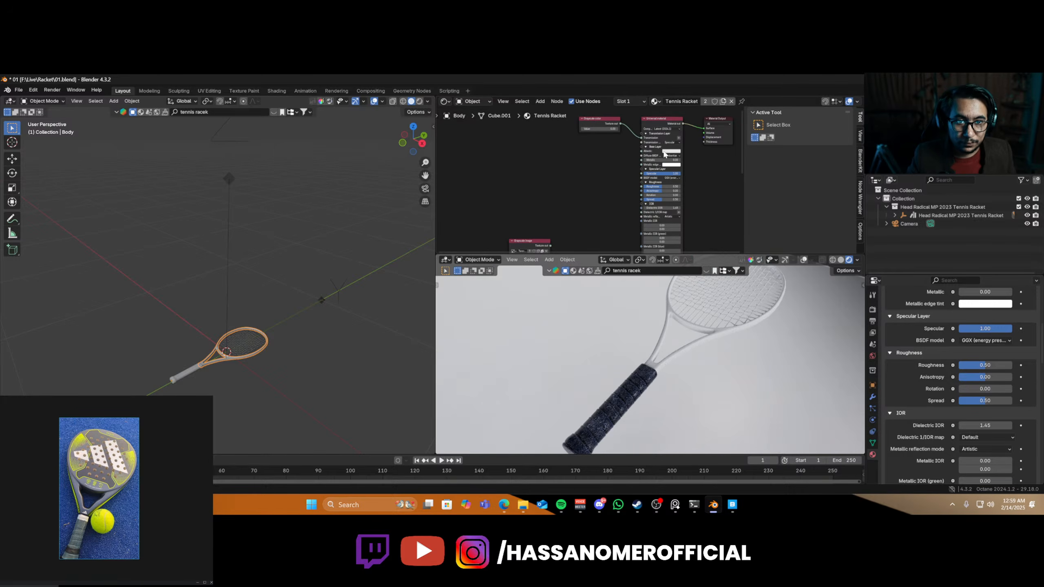
pyautogui.moveTo(653, 160); pyautogui.dragTo(681, 159)
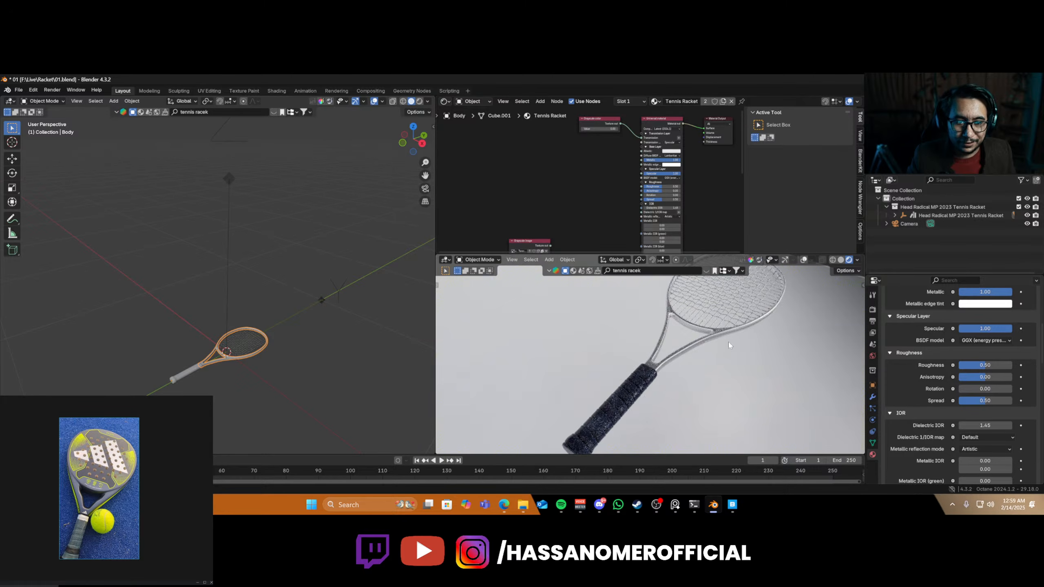
# - Add a Gradient map to the racket body's material and preview its output on the model
pyautogui.scroll(5, 555, 189)
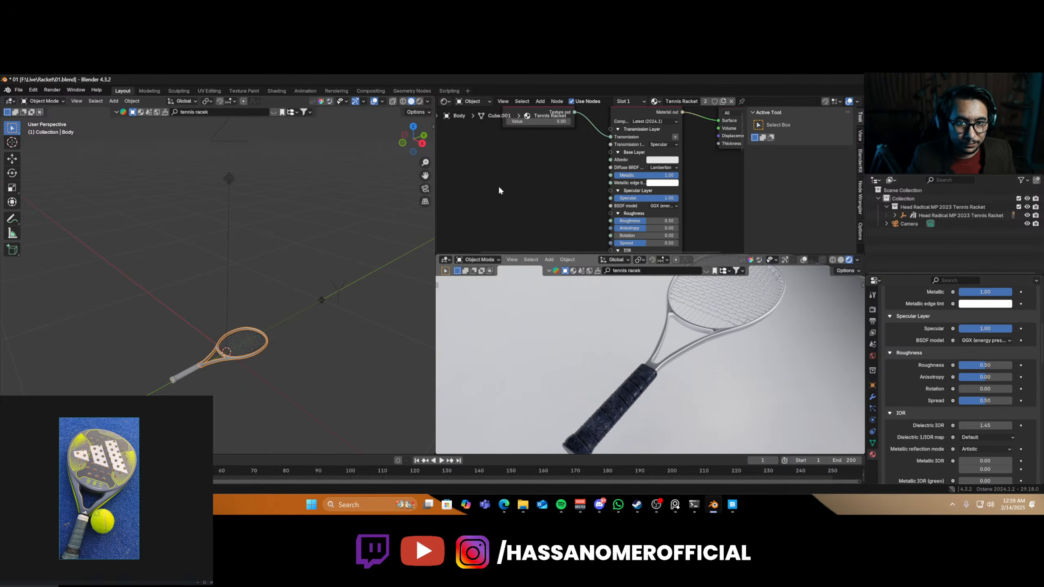
pyautogui.moveTo(499, 185); pyautogui.dragTo(622, 190, button='middle')
pyautogui.hotkey('shift', 'a')
pyautogui.moveTo(614, 191)
pyautogui.write('s')
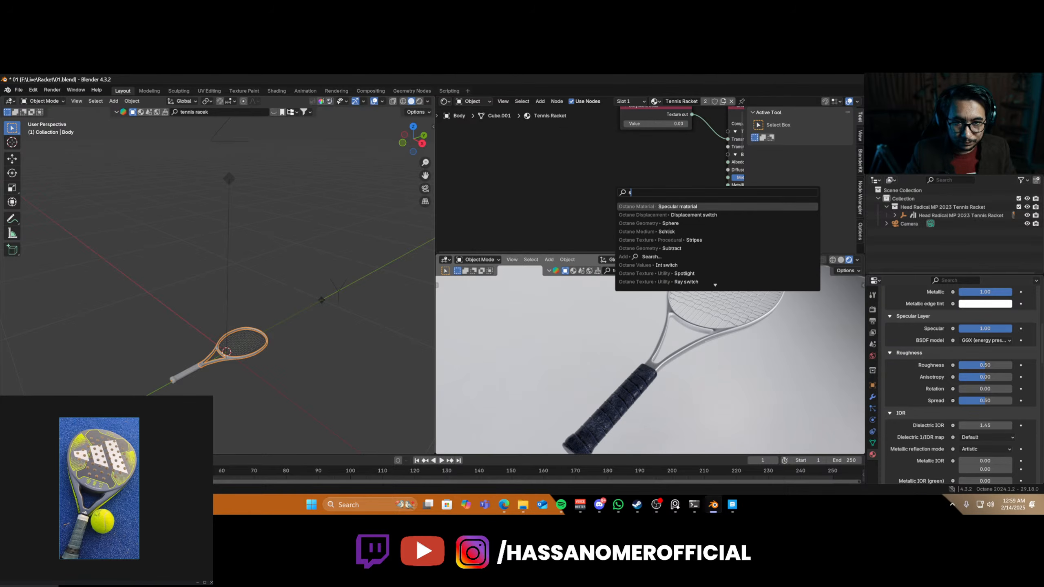
pyautogui.press('BackSpace')
pyautogui.write('gra')
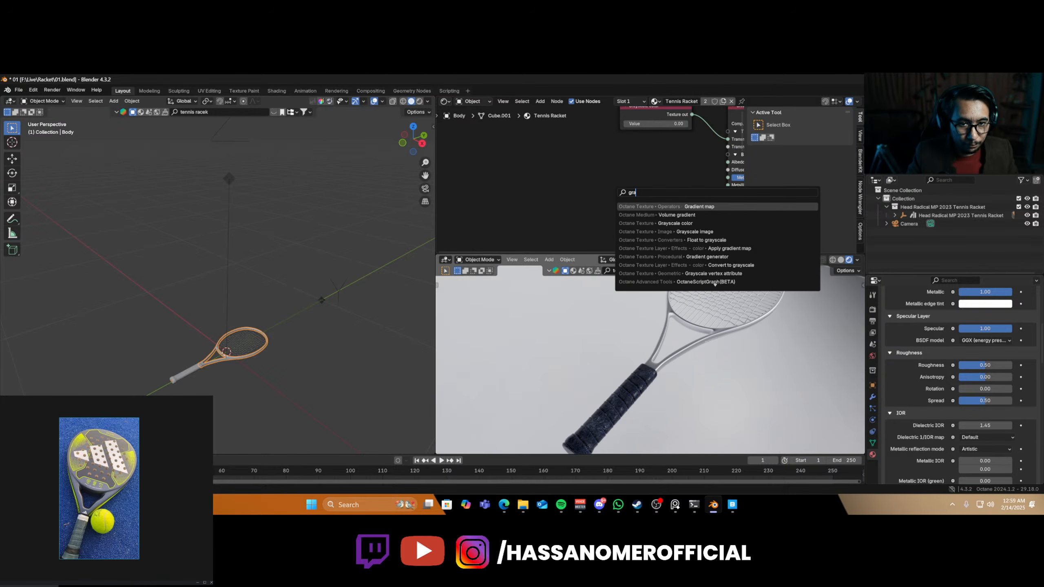
pyautogui.press('Return')
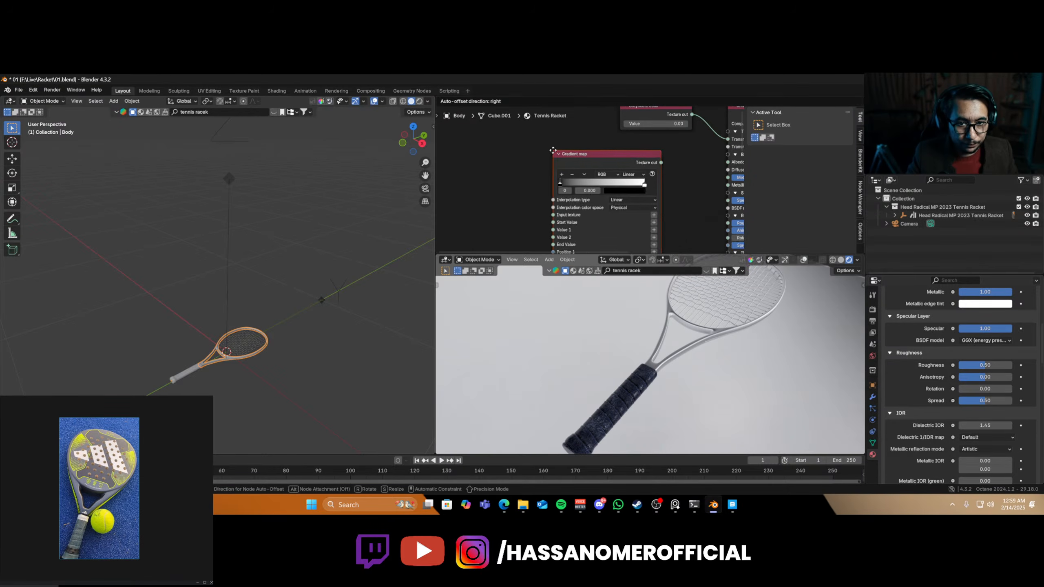
pyautogui.click(529, 141)
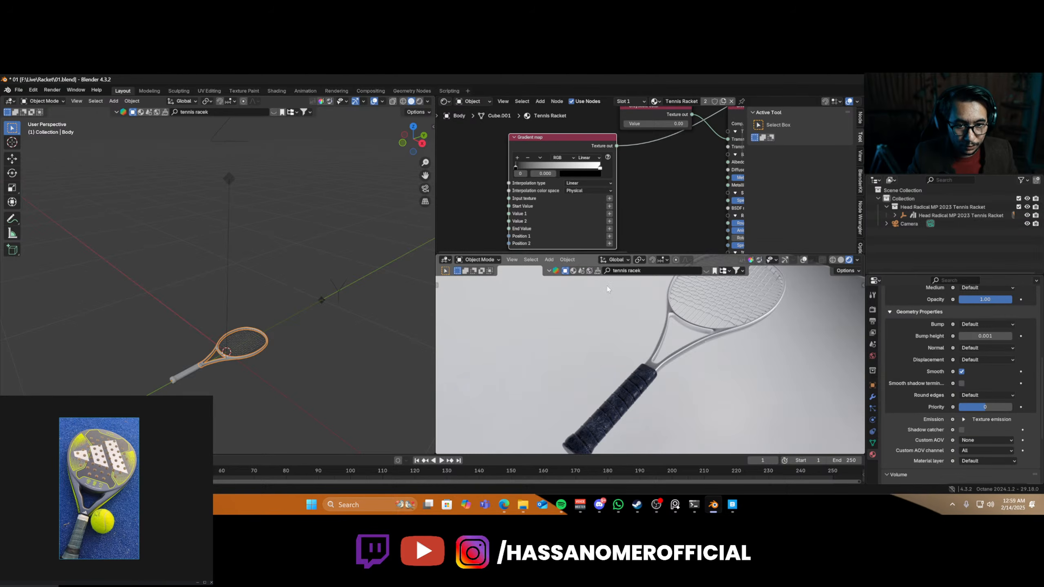
# - Add a Dirt texture before the Gradient map and preview its output on the racket body
pyautogui.moveTo(471, 189); pyautogui.dragTo(582, 164, button='middle')
pyautogui.hotkey('shift', 'a')
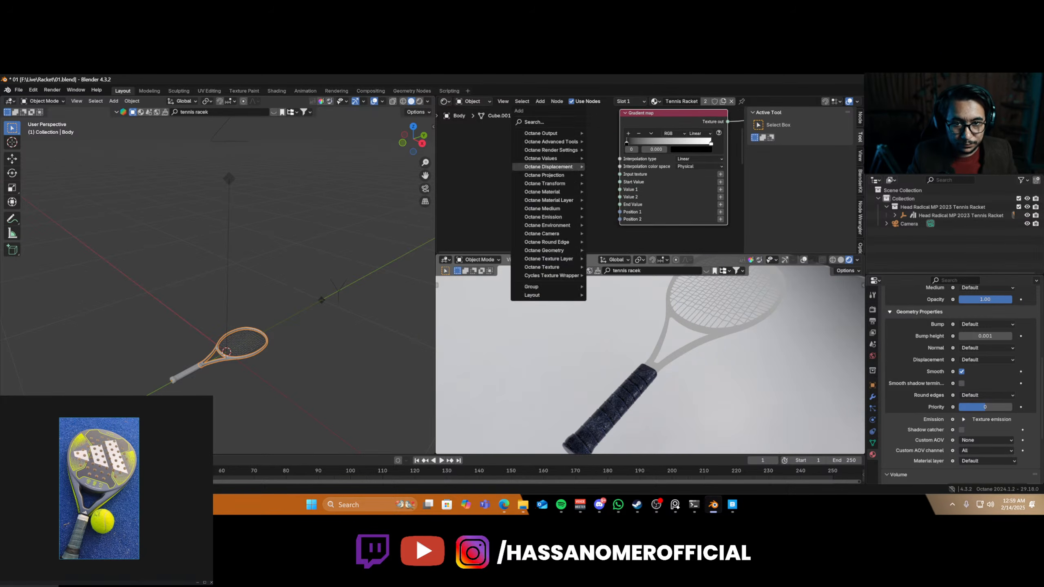
pyautogui.press('space')
pyautogui.write('dirt')
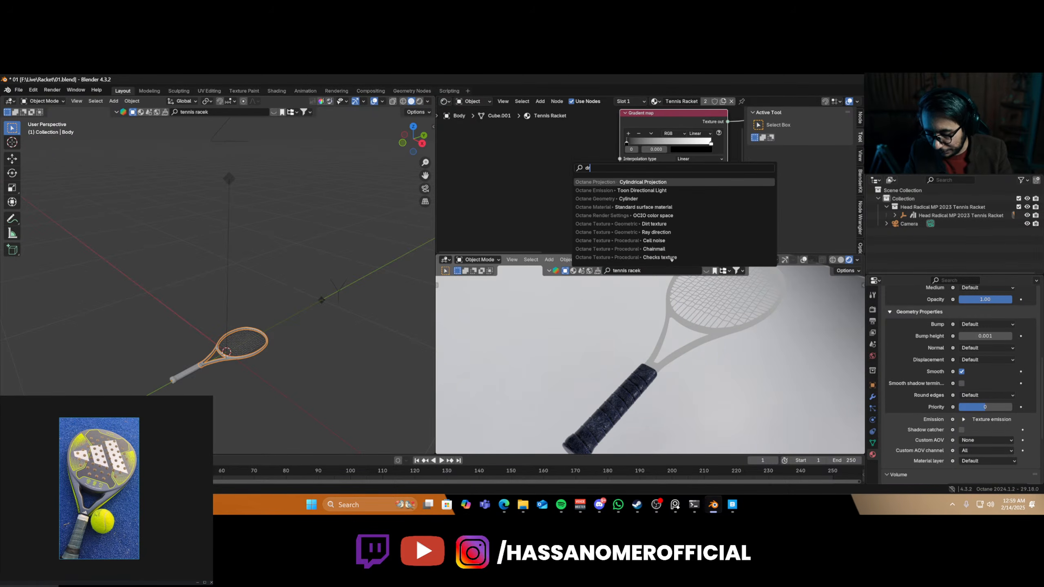
pyautogui.press('Return')
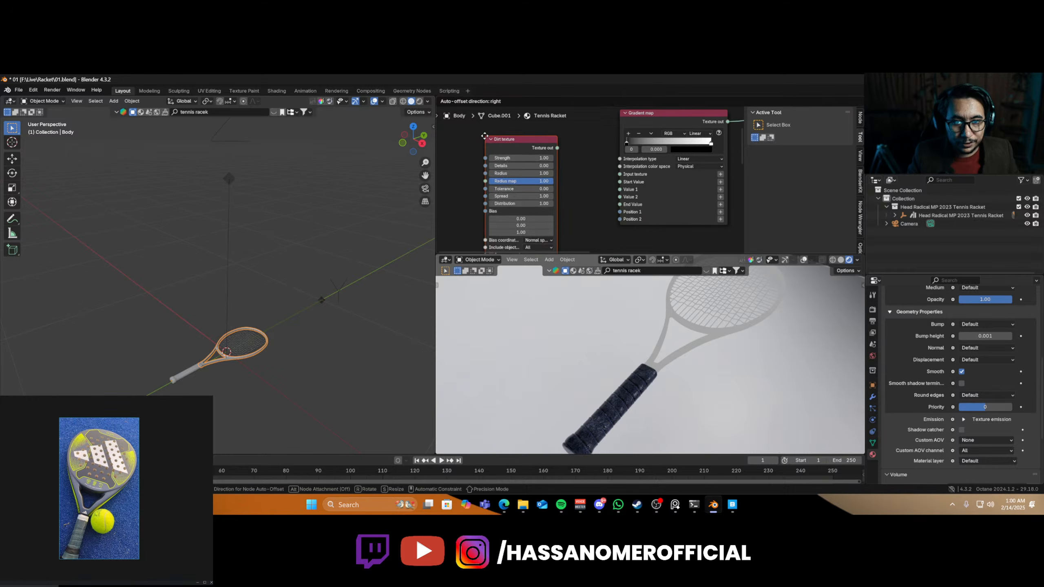
pyautogui.click(518, 150)
# - Set the Dirt texture's Strength to 4.30 and its Details to 2.28
pyautogui.scroll(2, 560, 182)
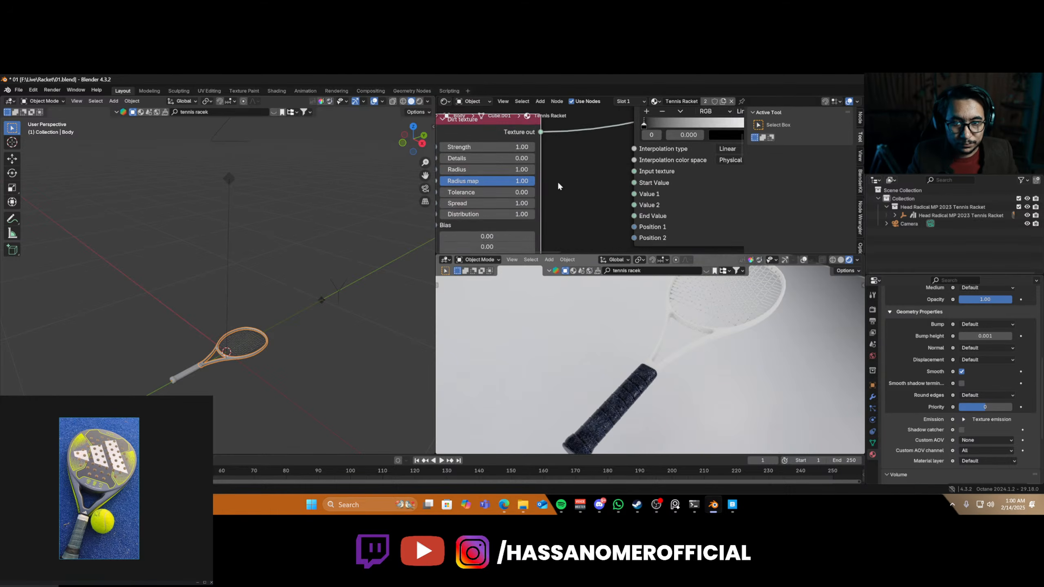
pyautogui.moveTo(557, 181); pyautogui.dragTo(597, 191, button='middle')
pyautogui.moveTo(573, 155); pyautogui.dragTo(640, 155)
pyautogui.moveTo(510, 165); pyautogui.dragTo(557, 166)
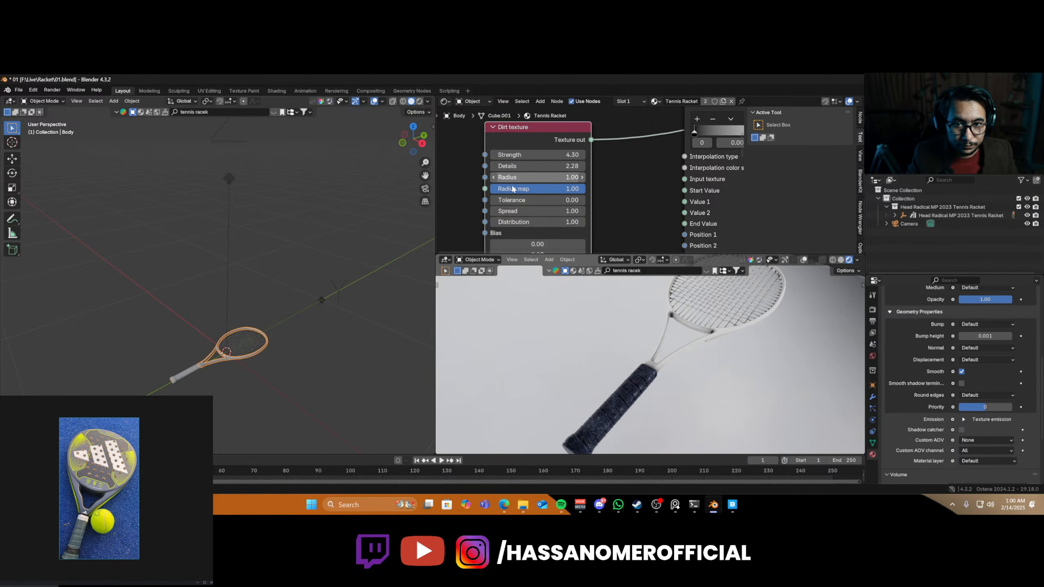
# - Search the available nodes for "noise" to add one to the racket body's material
pyautogui.scroll(-4, 513, 189)
pyautogui.hotkey('shift', 'a')
pyautogui.write('s')
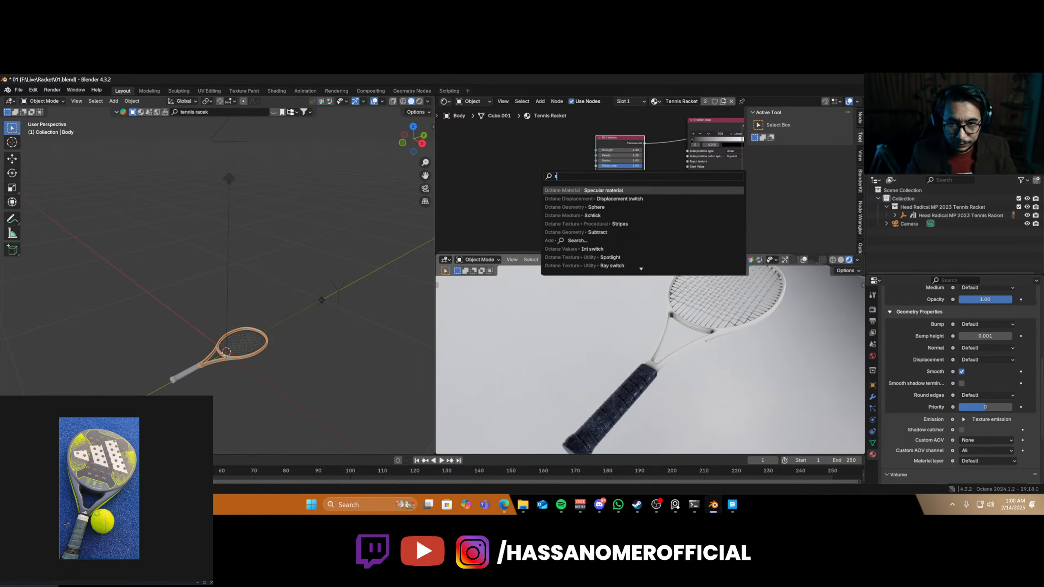
pyautogui.press('BackSpace')
pyautogui.write('nois')
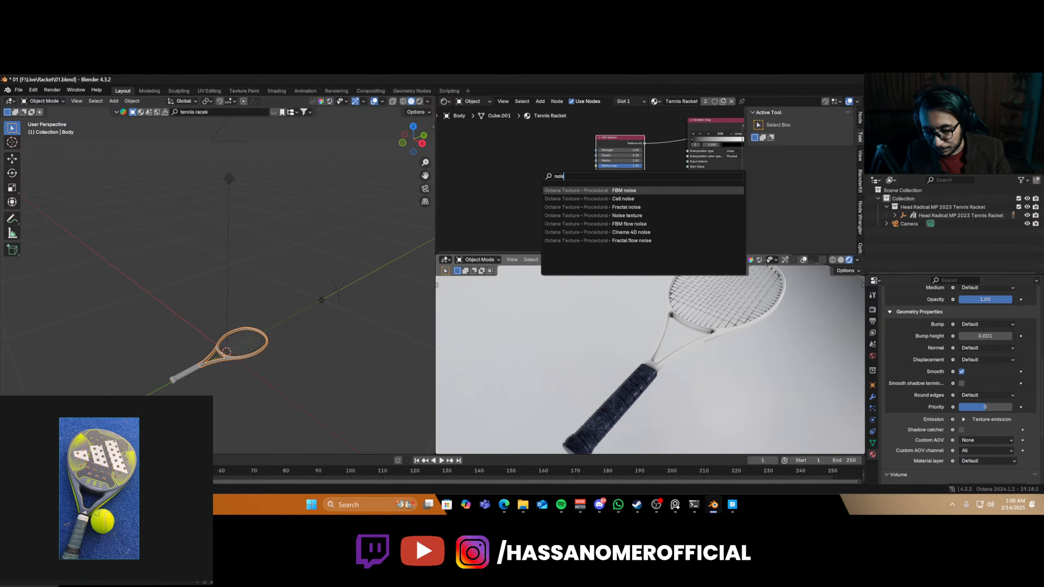
pyautogui.write('e')
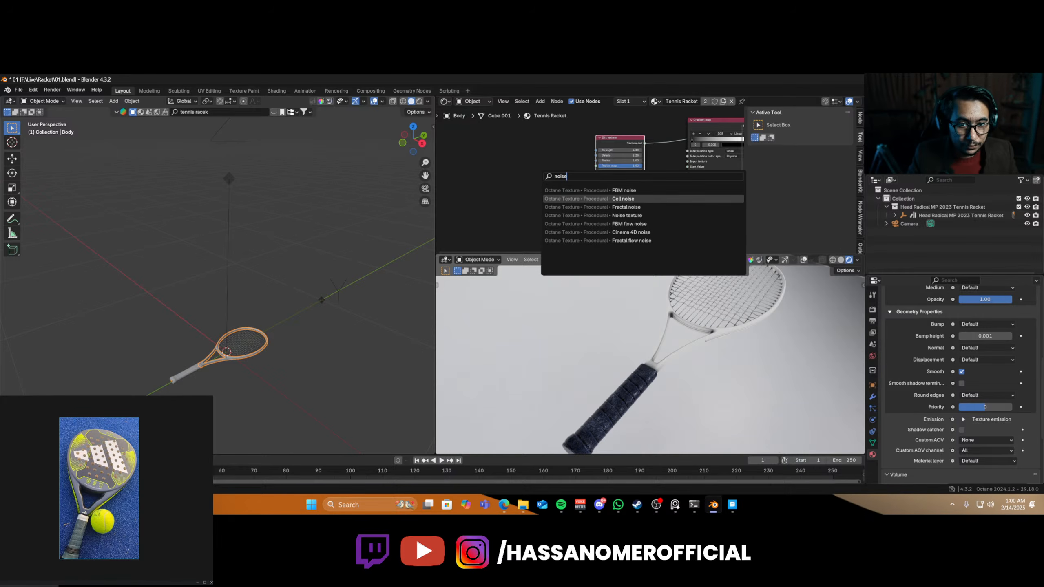
# - Abandon the noise node search and connect the Dirt texture's output to the Gradient map's input texture
pyautogui.click(547, 164)
pyautogui.press('Home')
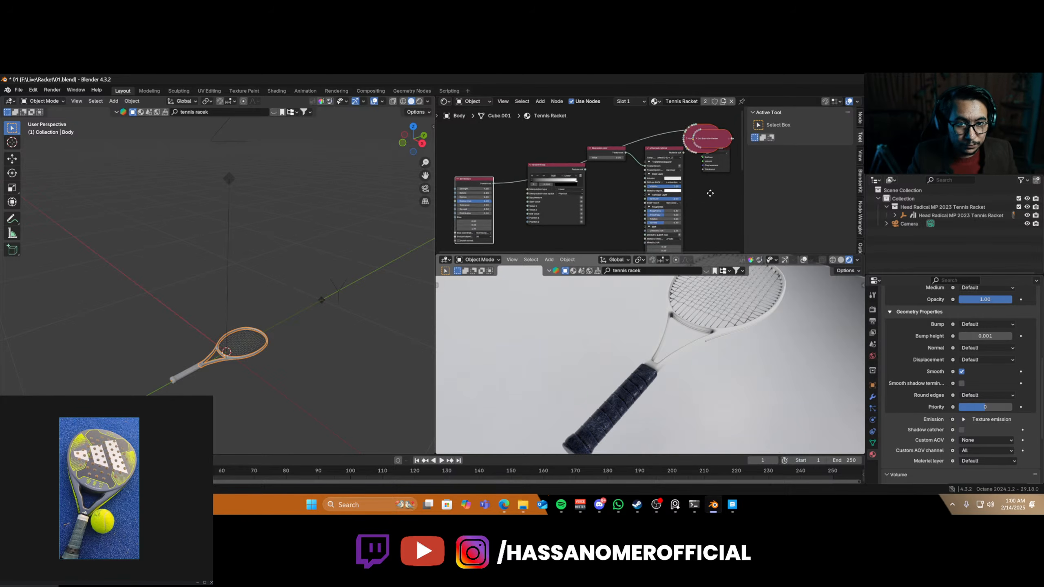
pyautogui.moveTo(498, 184); pyautogui.dragTo(533, 199)
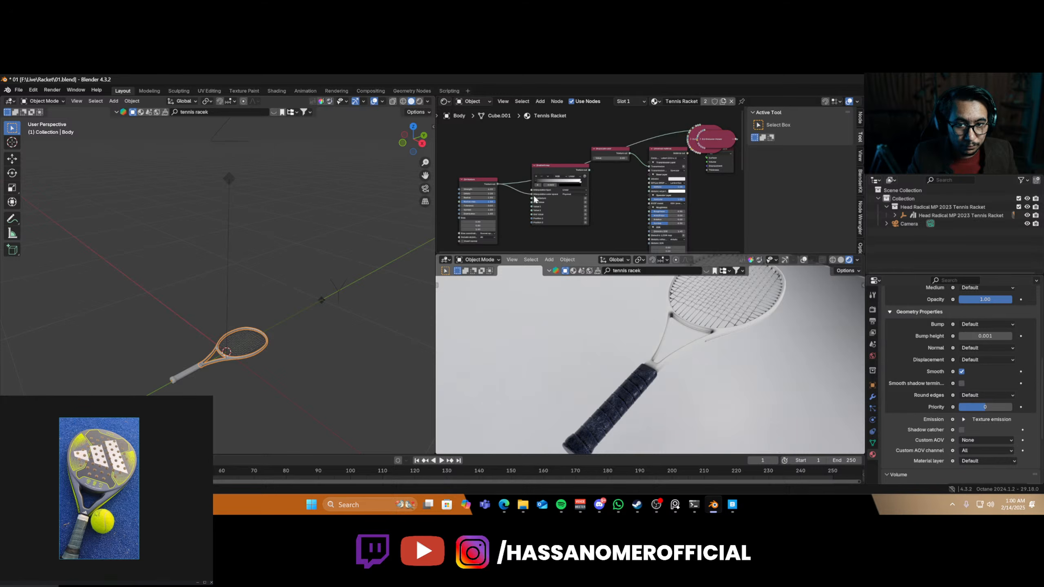
pyautogui.click(555, 165)
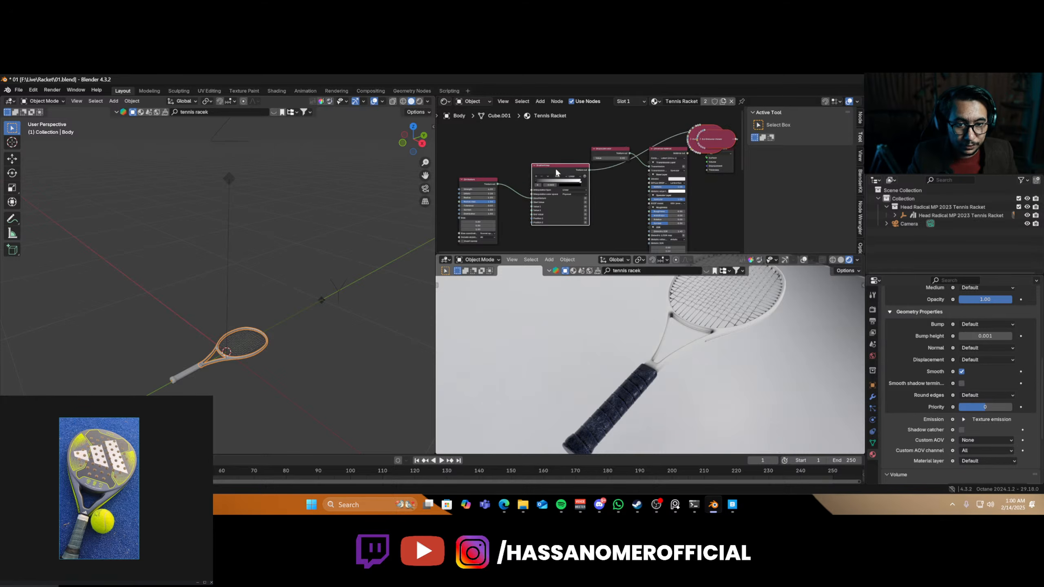
# - Tint the end stop of the racket body's Gradient map a saturated blue
pyautogui.scroll(4, 555, 168)
pyautogui.click(567, 185)
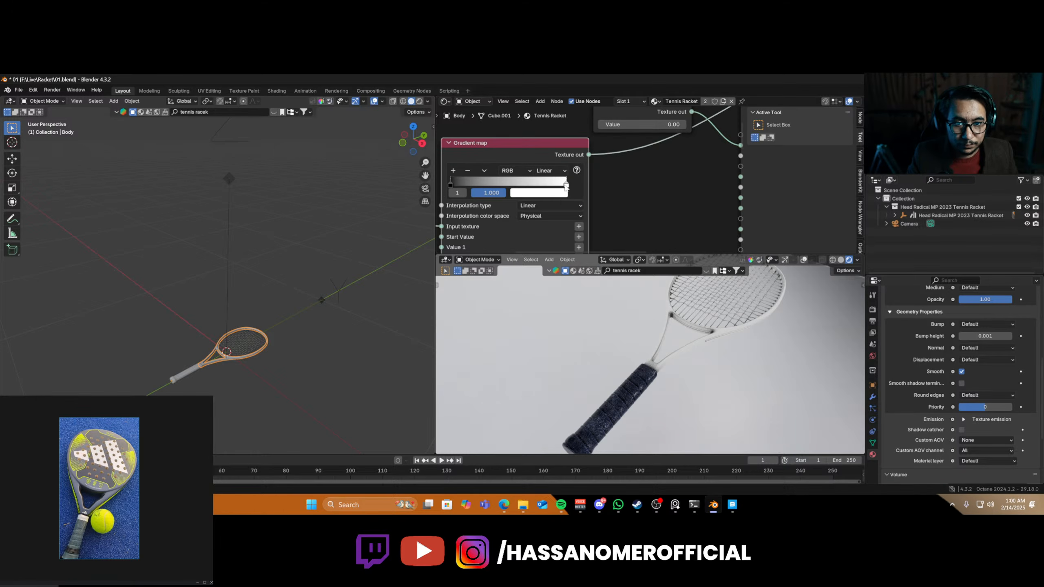
pyautogui.click(551, 193)
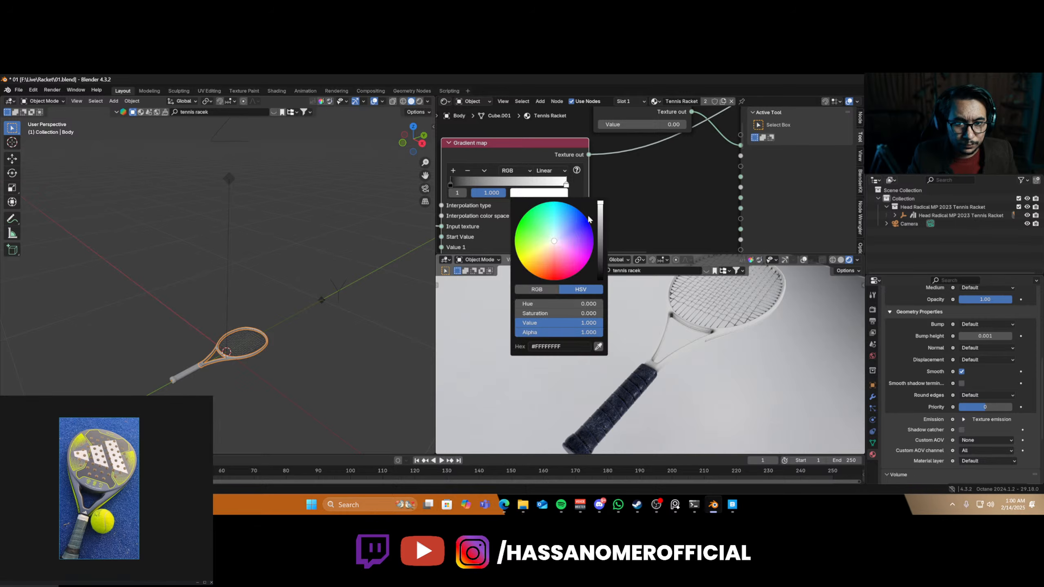
pyautogui.moveTo(556, 245); pyautogui.dragTo(560, 233)
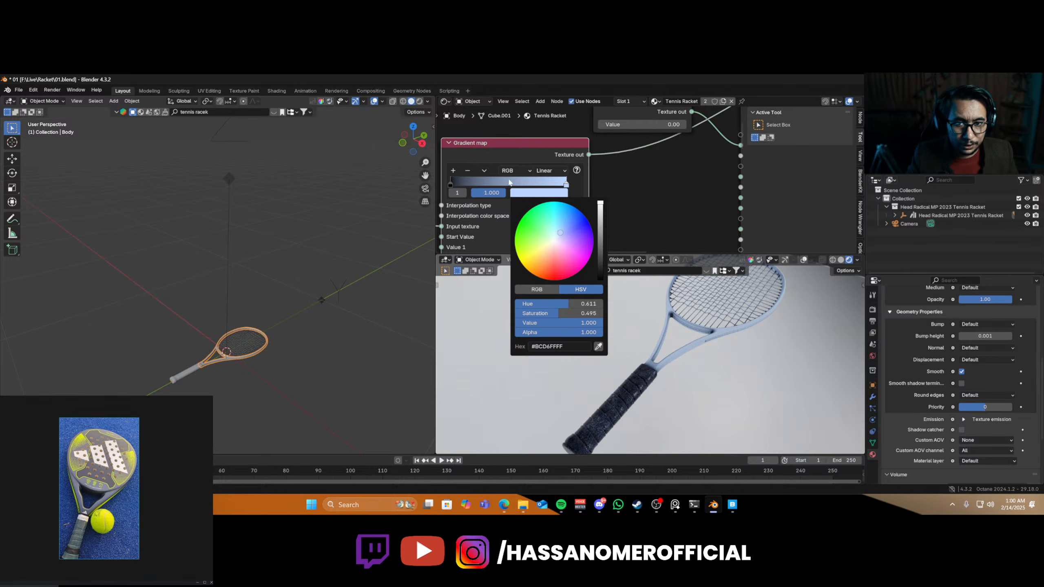
pyautogui.click(530, 195)
pyautogui.moveTo(563, 226)
pyautogui.mouseDown()
pyautogui.moveTo(567, 203)
pyautogui.moveTo(580, 211)
pyautogui.mouseUp()
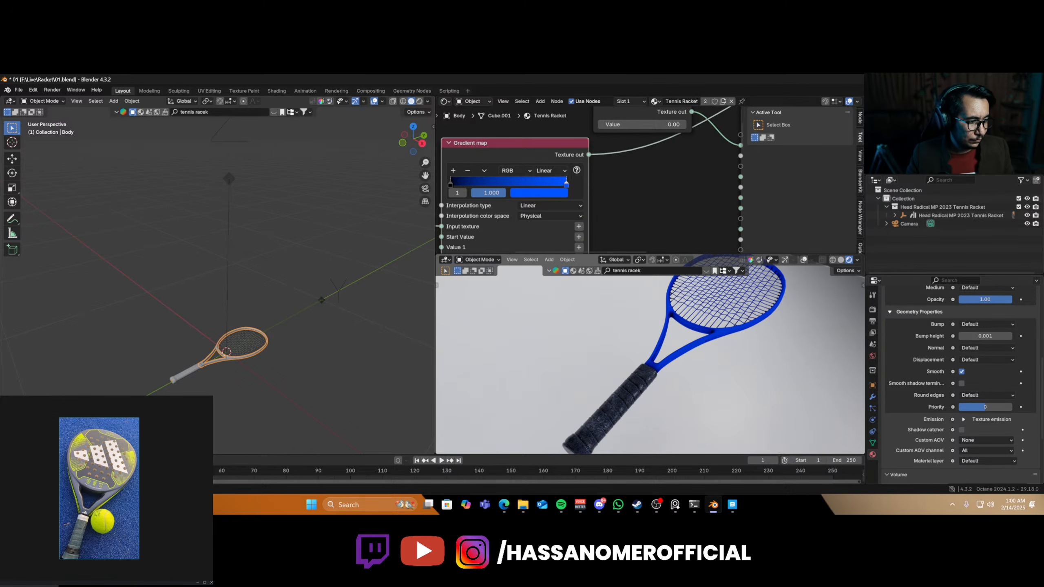
# - Change the Gradient map's end stop to a lighter sky blue
pyautogui.hotkey('alt', 'Tab')
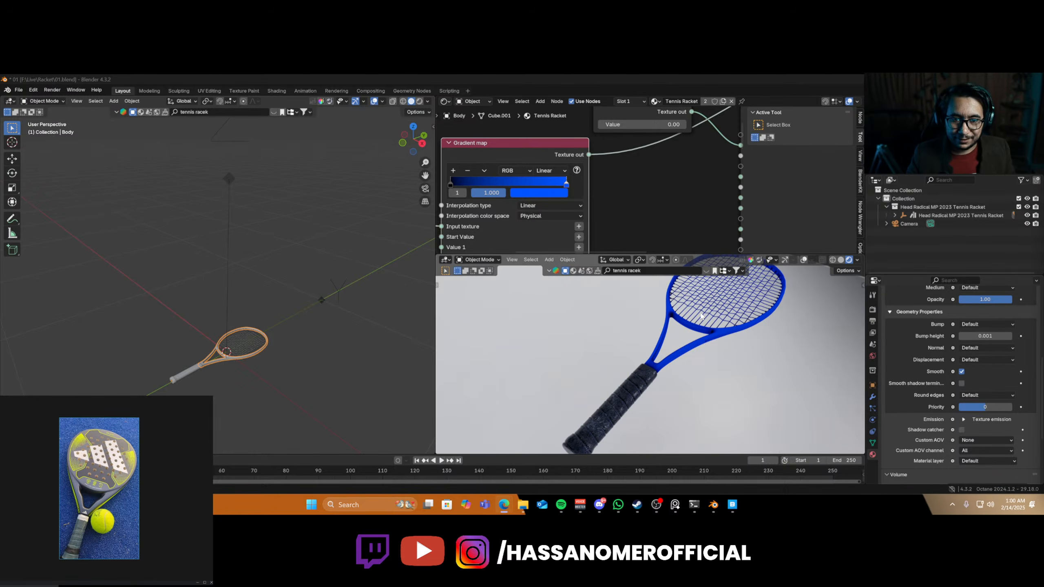
pyautogui.click(584, 200)
pyautogui.scroll(2, 728, 346)
pyautogui.moveTo(728, 345); pyautogui.dragTo(685, 357, button='middle')
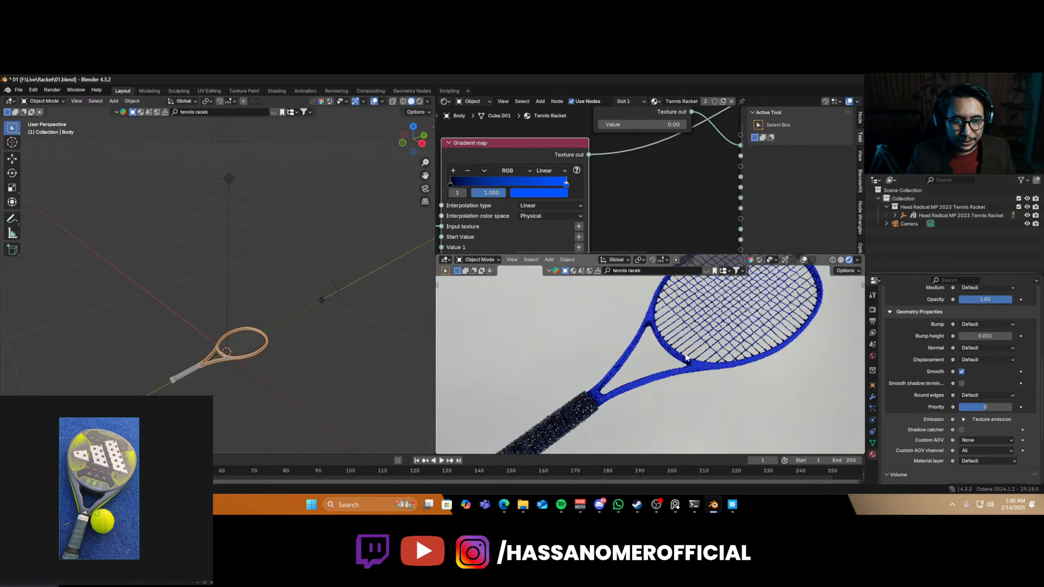
pyautogui.scroll(2, 570, 196)
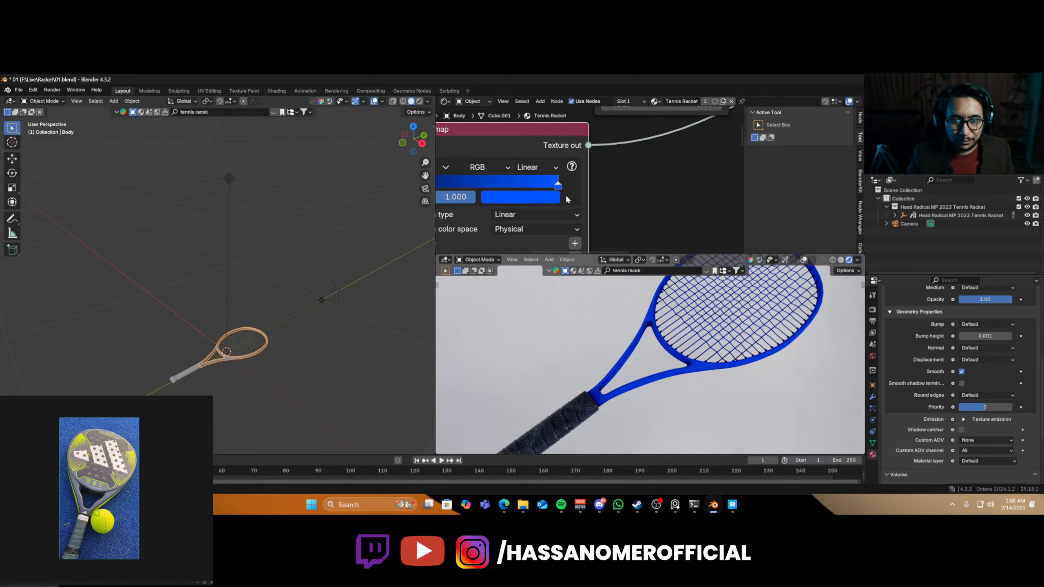
pyautogui.click(545, 200)
pyautogui.moveTo(565, 222)
pyautogui.mouseDown()
pyautogui.moveTo(553, 214)
pyautogui.moveTo(551, 227)
pyautogui.mouseUp()
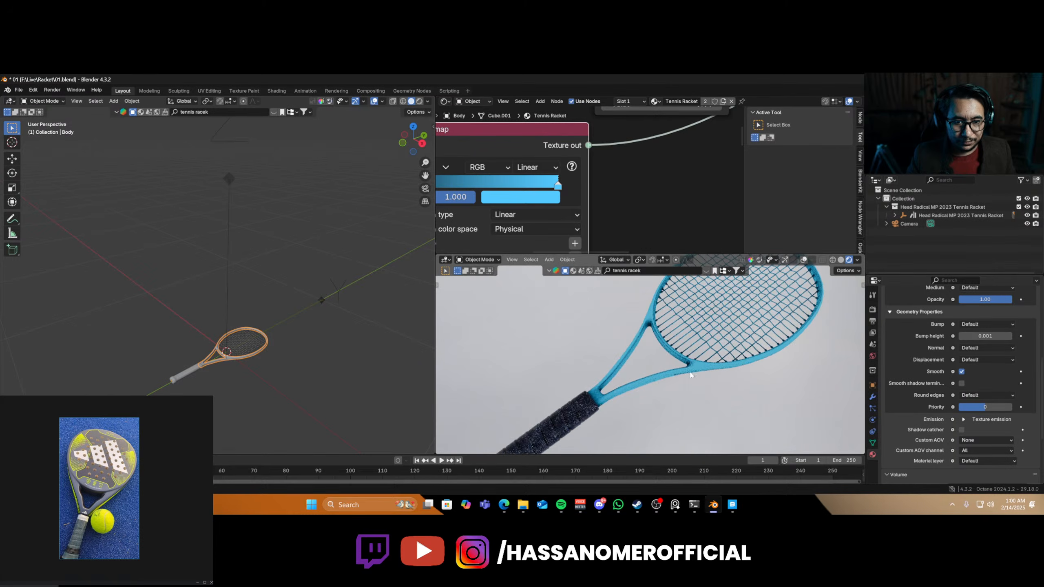
pyautogui.scroll(-2, 674, 371)
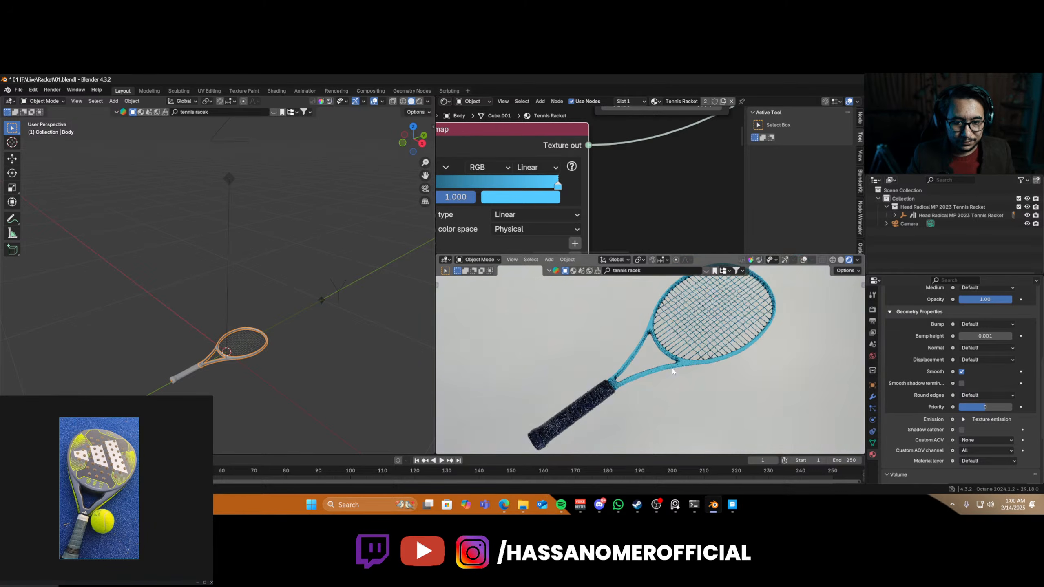
# - Set the Gradient map's start stop to dark blue, hex #1F456DFF
pyautogui.scroll(-4, 590, 170)
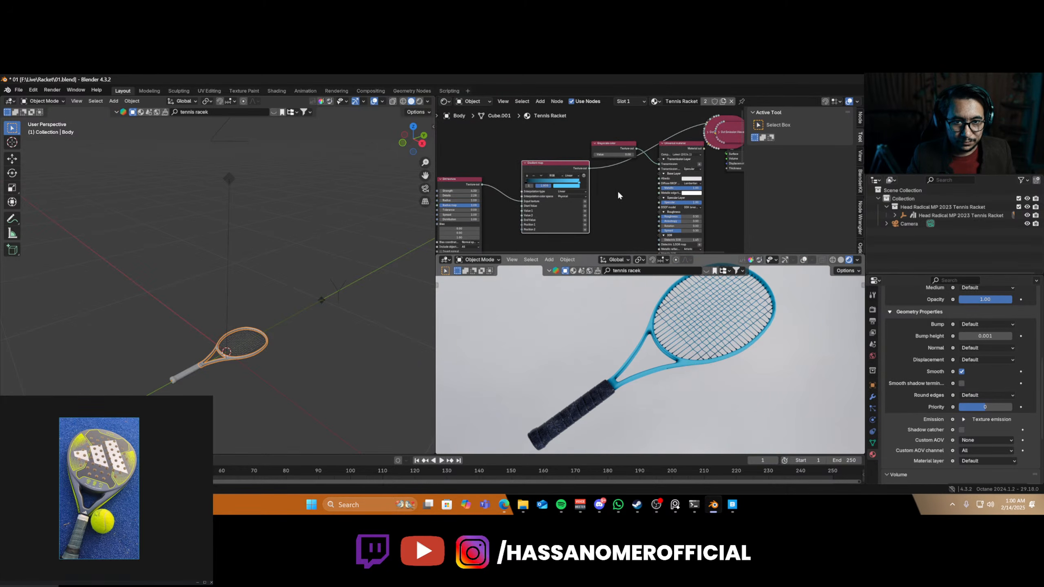
pyautogui.scroll(3, 596, 212)
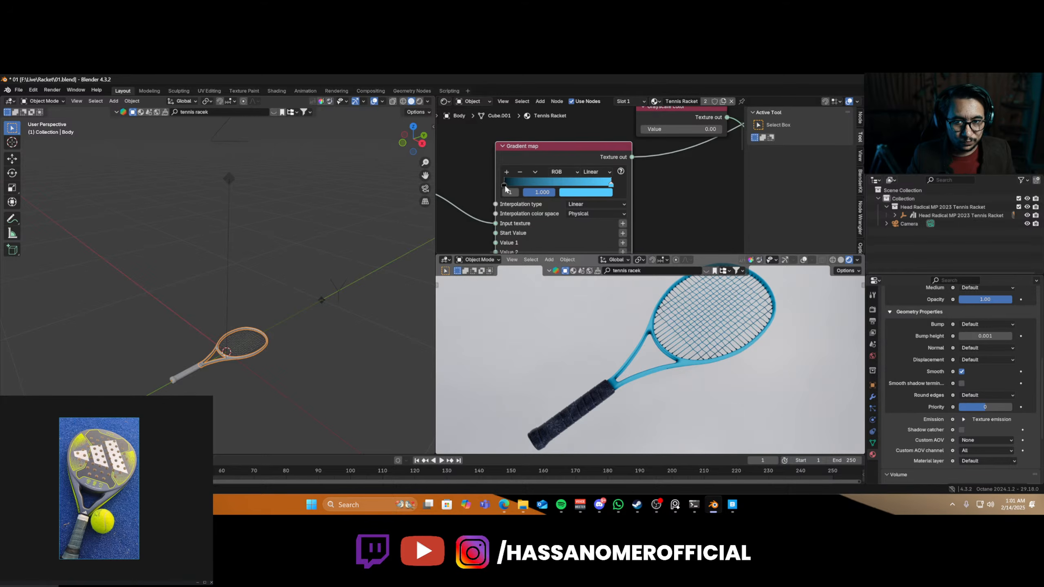
pyautogui.click(505, 185)
pyautogui.click(572, 192)
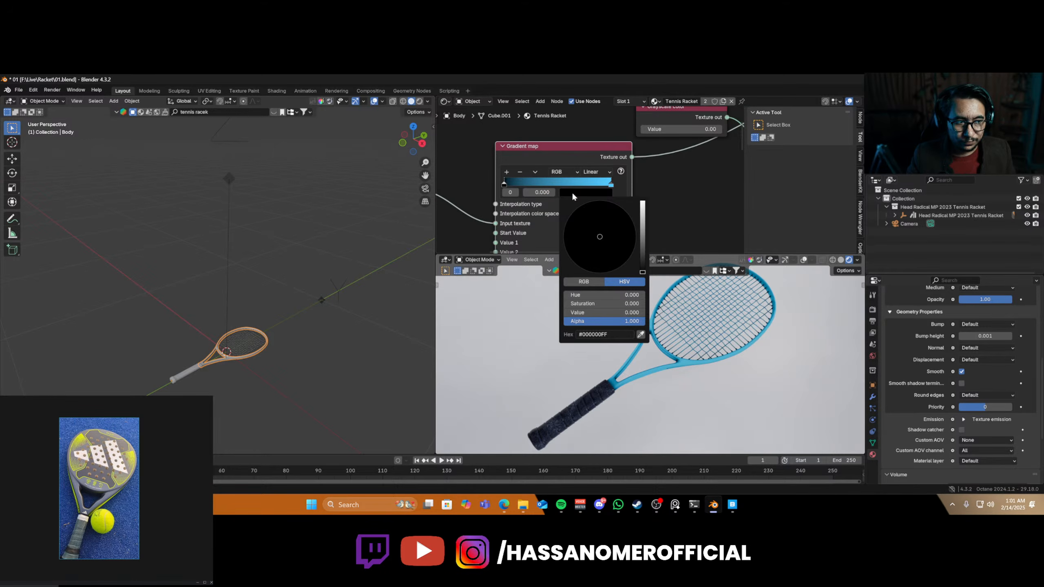
pyautogui.moveTo(643, 255)
pyautogui.mouseDown()
pyautogui.moveTo(643, 242)
pyautogui.moveTo(609, 227)
pyautogui.moveTo(613, 214)
pyautogui.mouseUp()
pyautogui.click(605, 232)
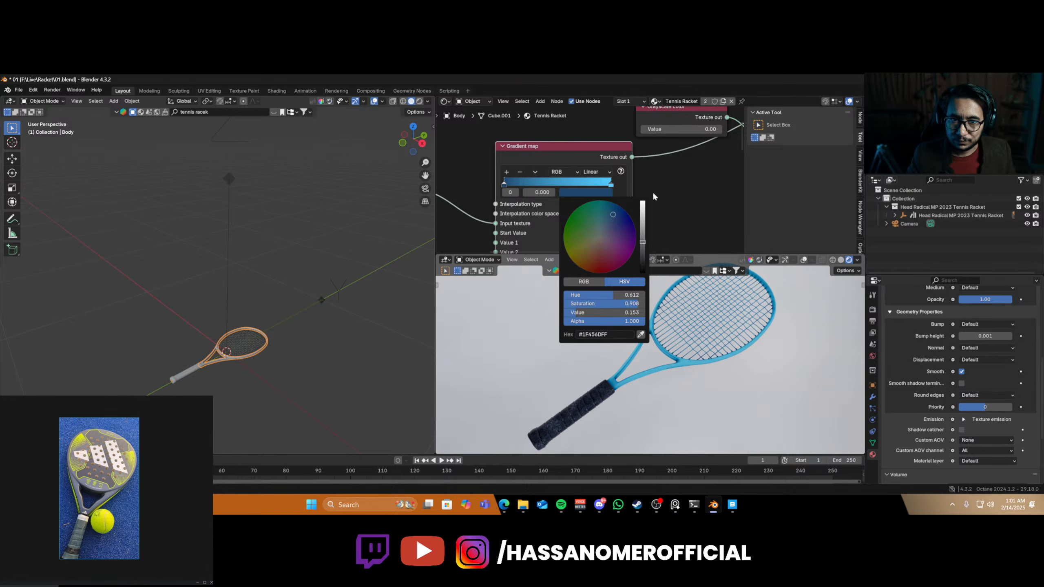
# - Examine the reference racket photo closely and compare it with the rendered racket frame from different angles
pyautogui.click(612, 184)
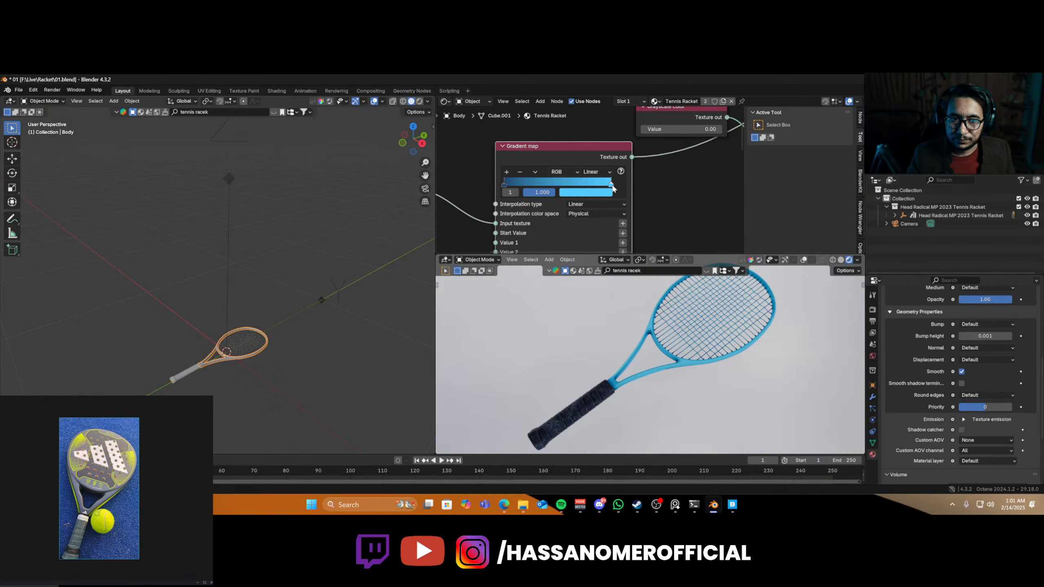
pyautogui.scroll(2, 109, 536)
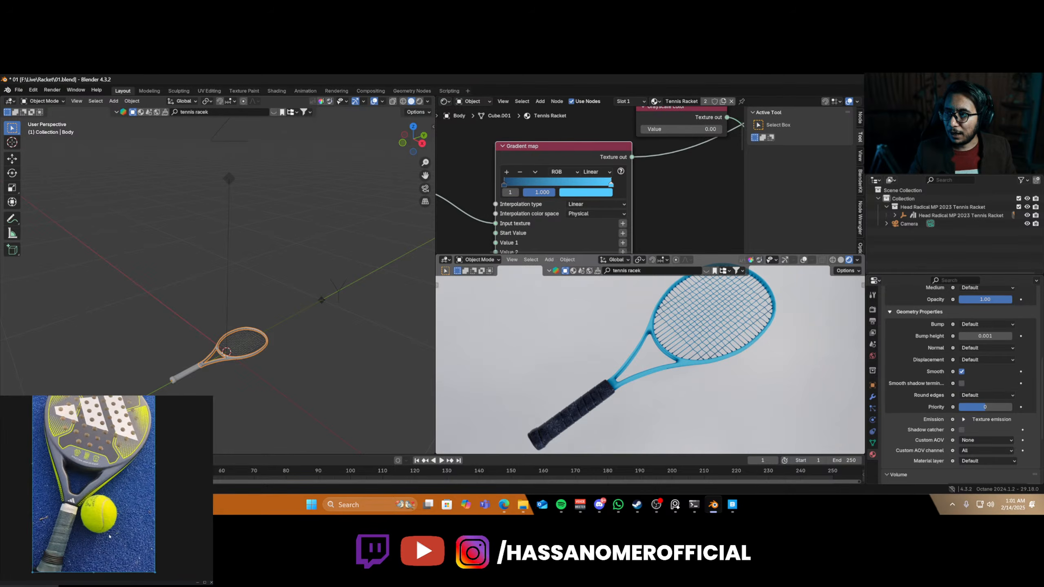
pyautogui.scroll(-1, 110, 536)
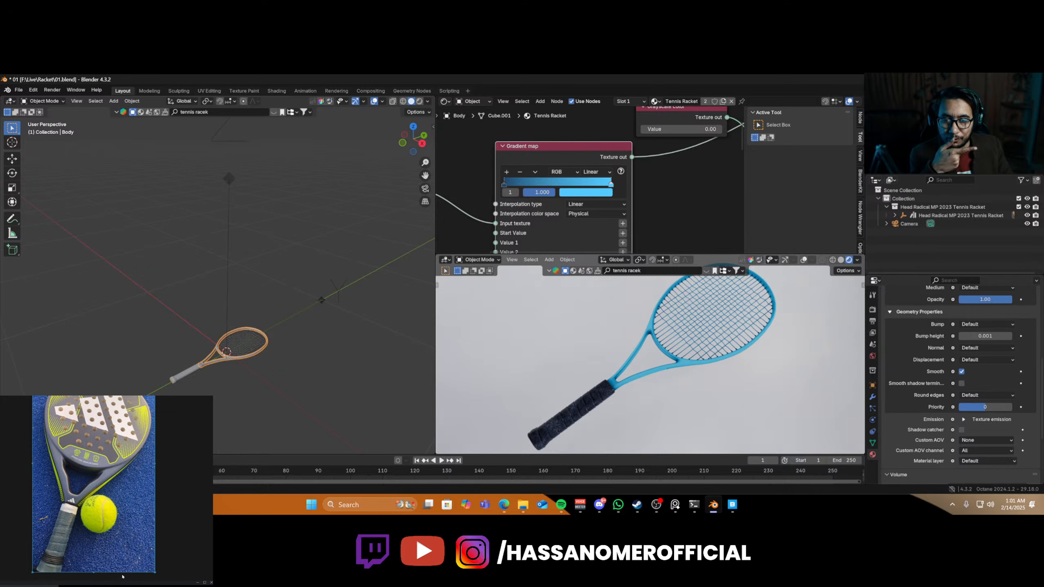
pyautogui.scroll(2, 656, 389)
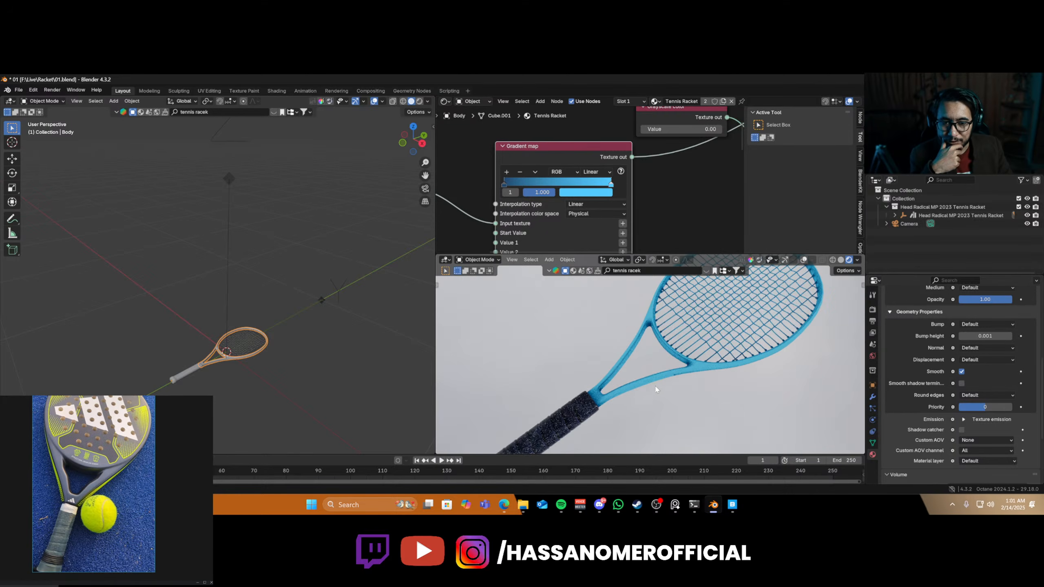
pyautogui.moveTo(648, 389); pyautogui.dragTo(610, 382, button='middle')
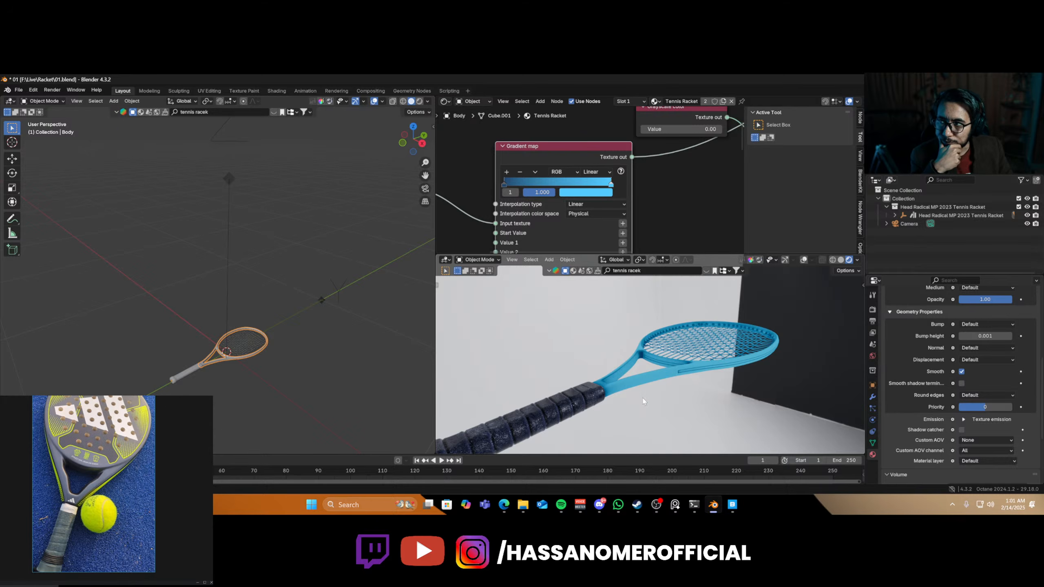
pyautogui.moveTo(655, 347); pyautogui.dragTo(634, 390, button='middle')
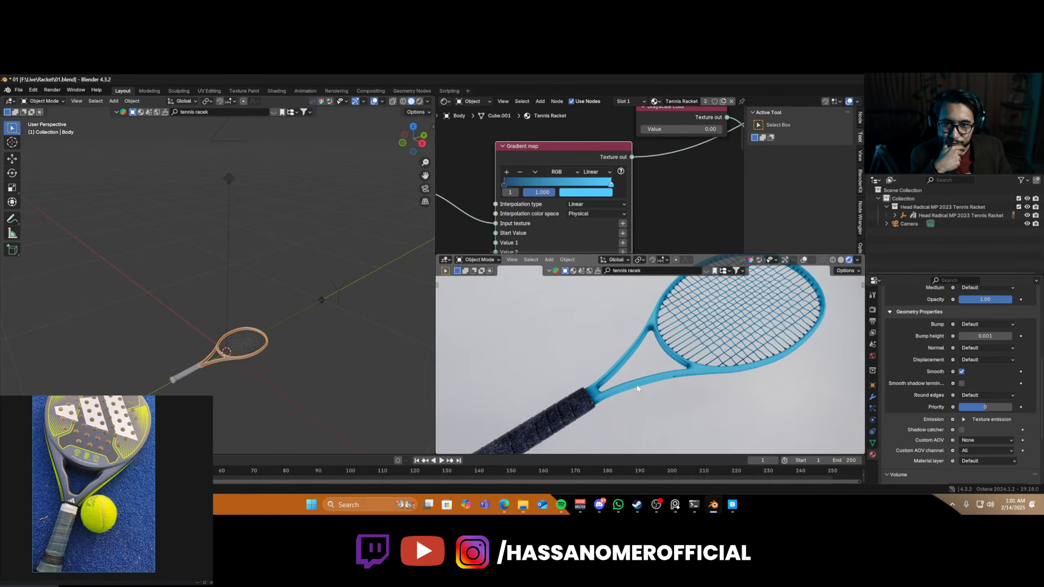
# - Tighten the body's gradient by moving its dark blue stop to 0.366 and its light blue stop to 0.705
pyautogui.scroll(2, 514, 155)
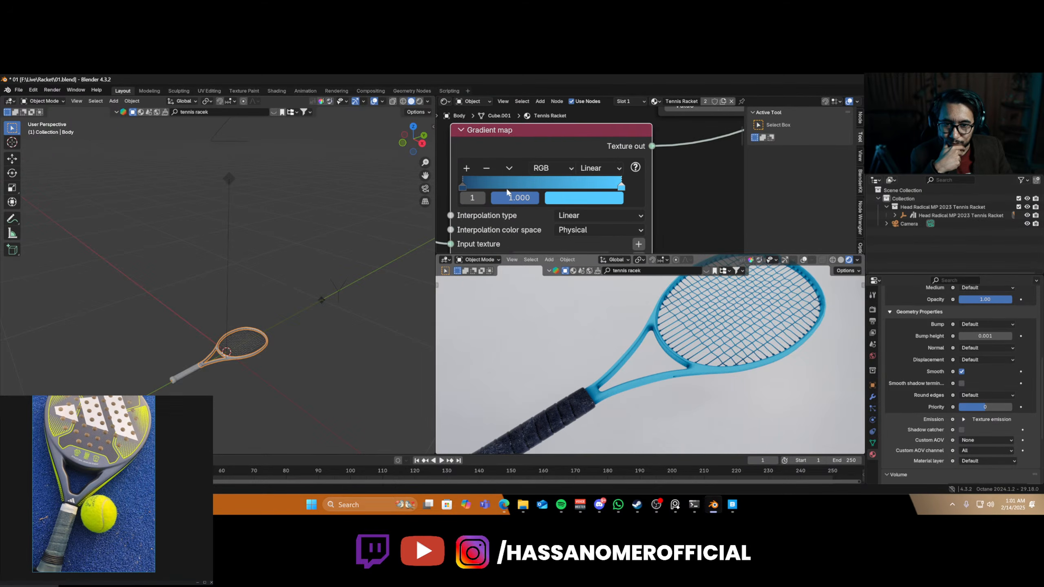
pyautogui.click(463, 186)
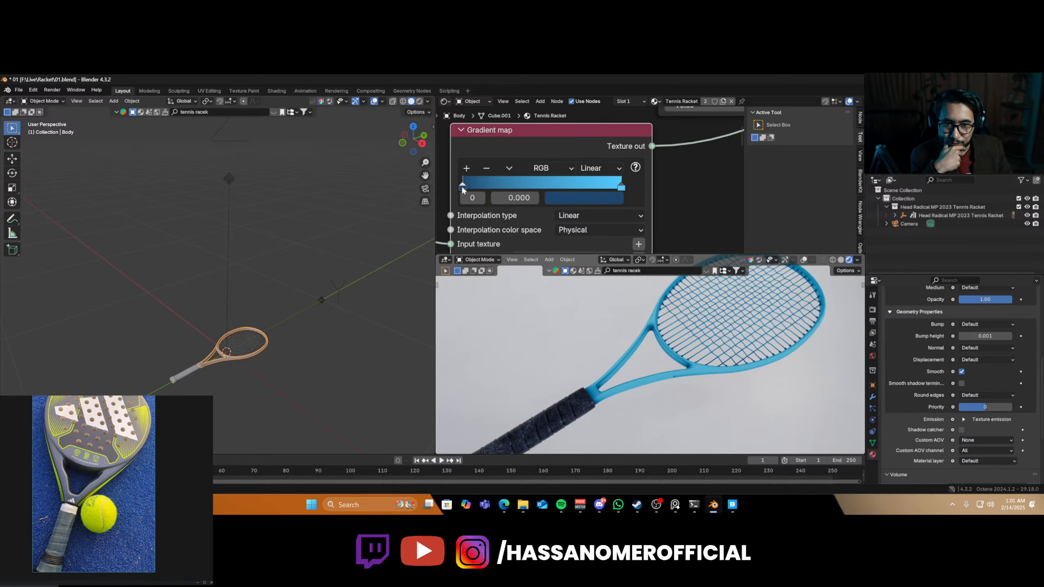
pyautogui.moveTo(461, 186); pyautogui.dragTo(521, 186)
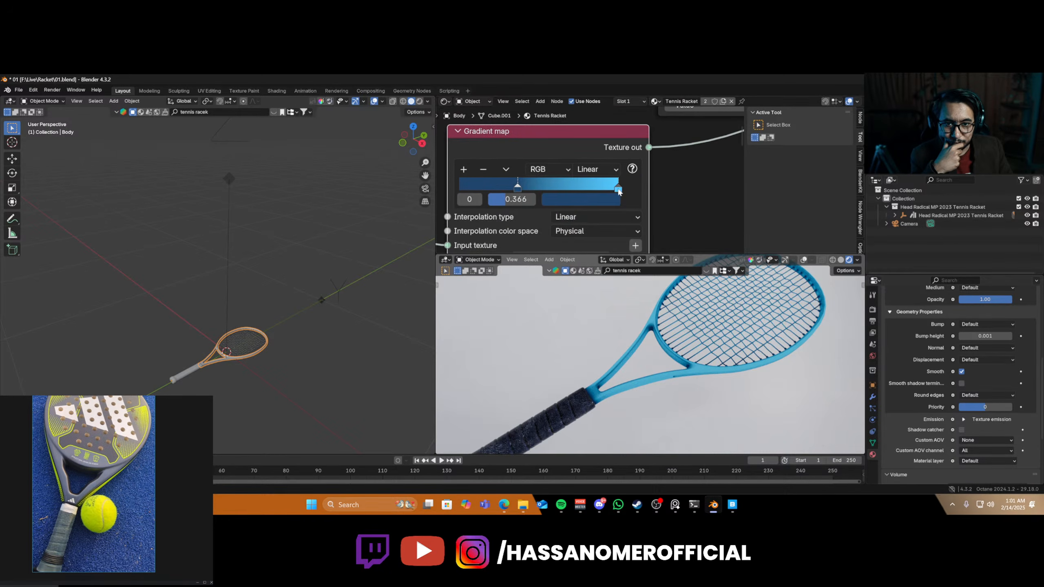
pyautogui.moveTo(619, 186); pyautogui.dragTo(571, 194)
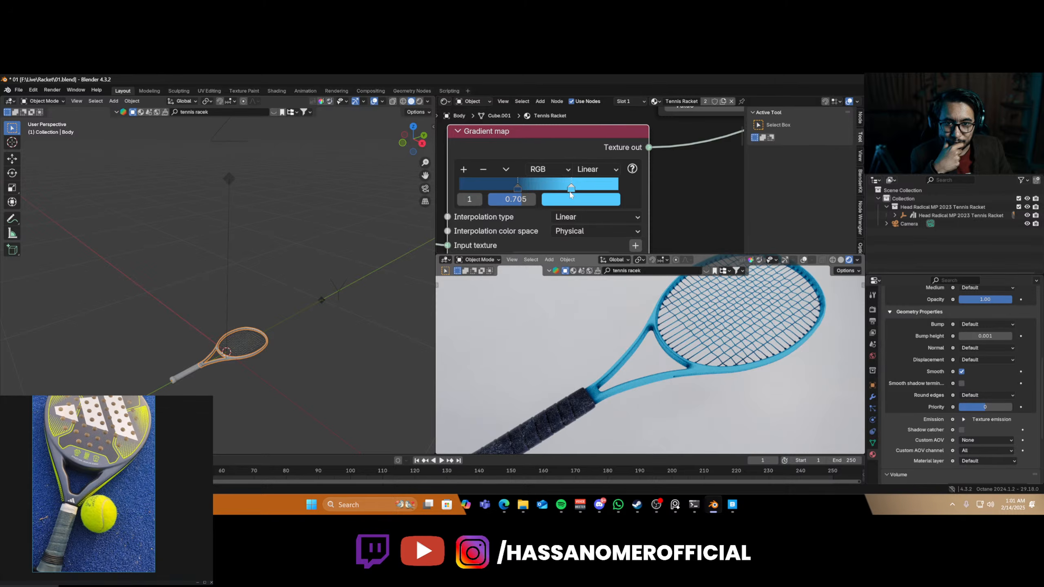
# - Recolour the body gradient's stop at 0.705 bright green #00FF61FF and the stop at 0.366 dark green #2A6D00FF
pyautogui.click(572, 201)
pyautogui.moveTo(592, 251); pyautogui.dragTo(567, 225)
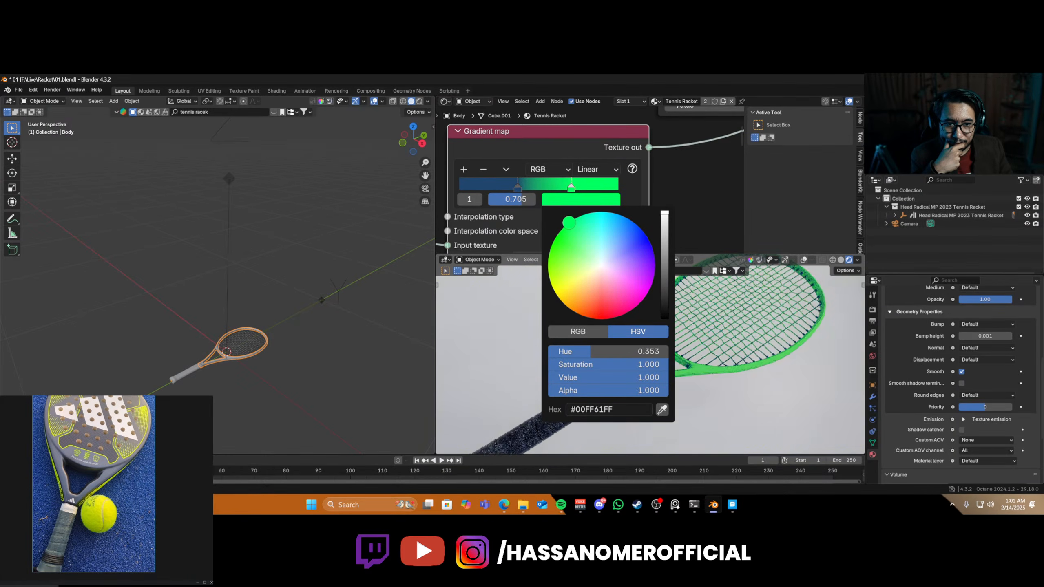
pyautogui.click(518, 187)
pyautogui.click(553, 200)
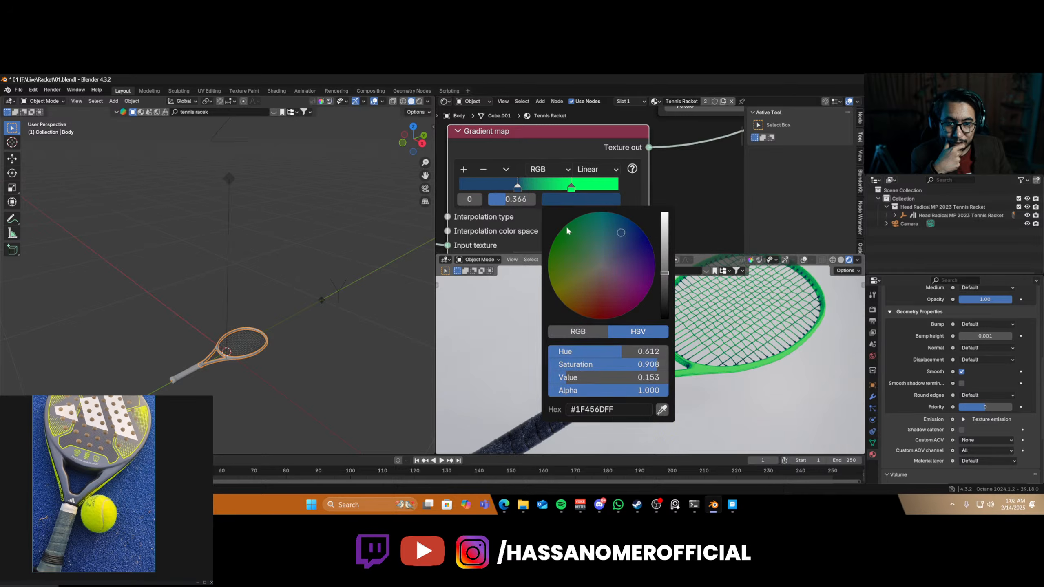
pyautogui.moveTo(621, 233); pyautogui.dragTo(548, 259)
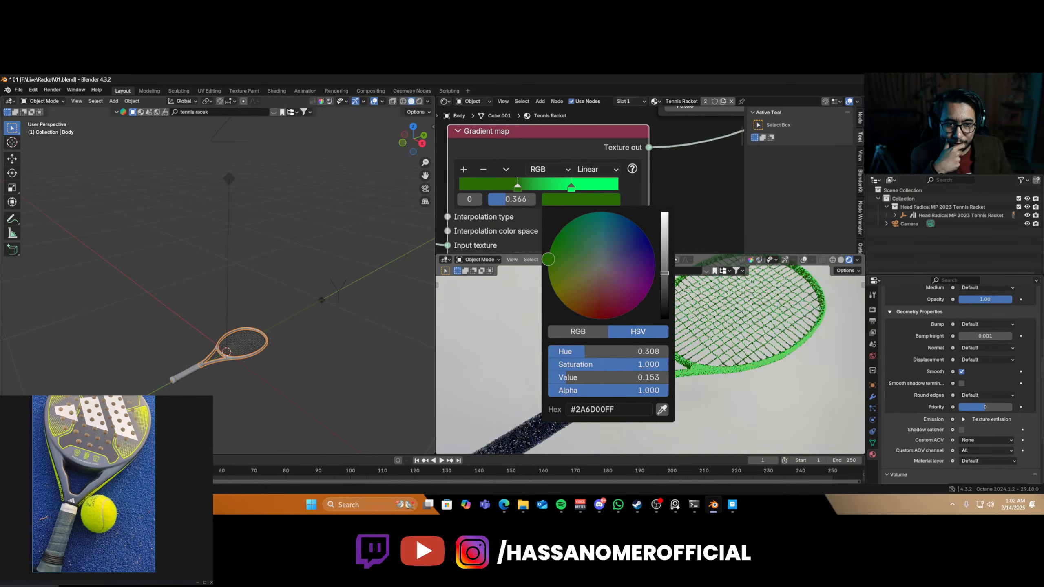
pyautogui.scroll(-5, 577, 187)
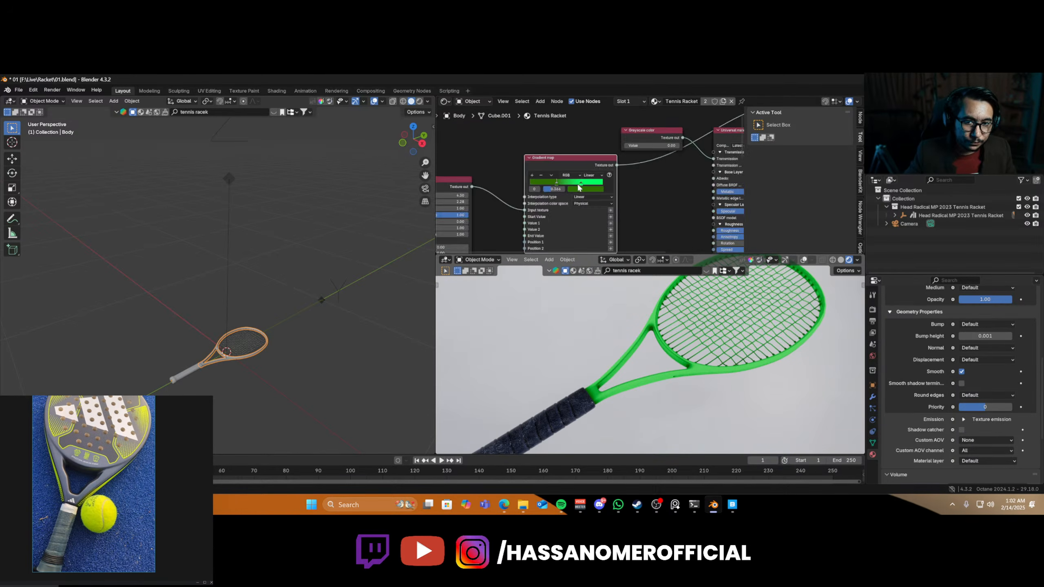
# - Select the racket handle and recolour the second stop of its brown-to-blue Gradient map, at 0.642, a muted dark green
pyautogui.moveTo(595, 226); pyautogui.dragTo(601, 142, button='middle')
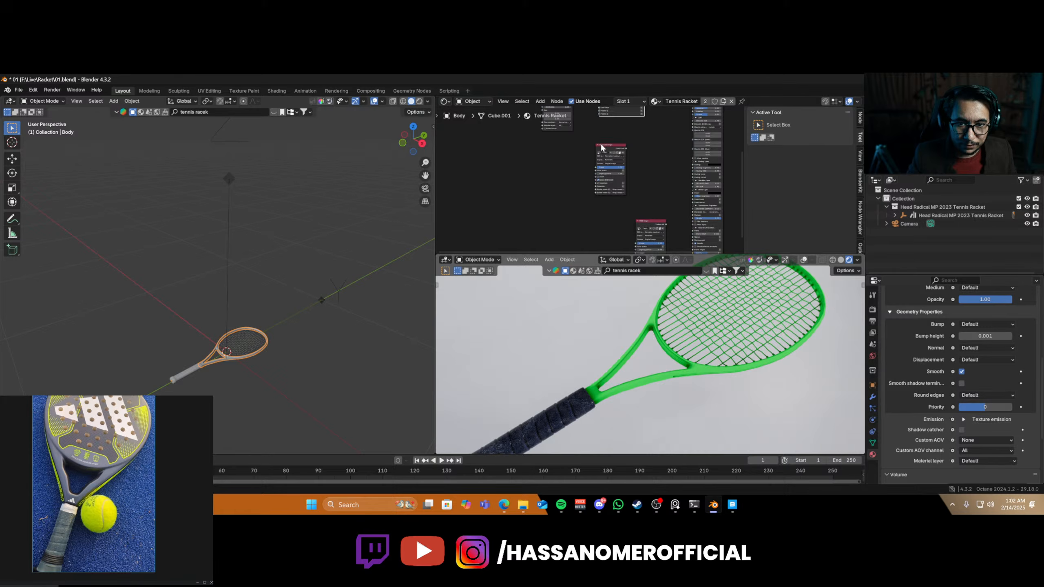
pyautogui.click(193, 371)
pyautogui.scroll(-2, 517, 221)
pyautogui.moveTo(536, 160); pyautogui.dragTo(668, 214, button='middle')
pyautogui.scroll(5, 631, 133)
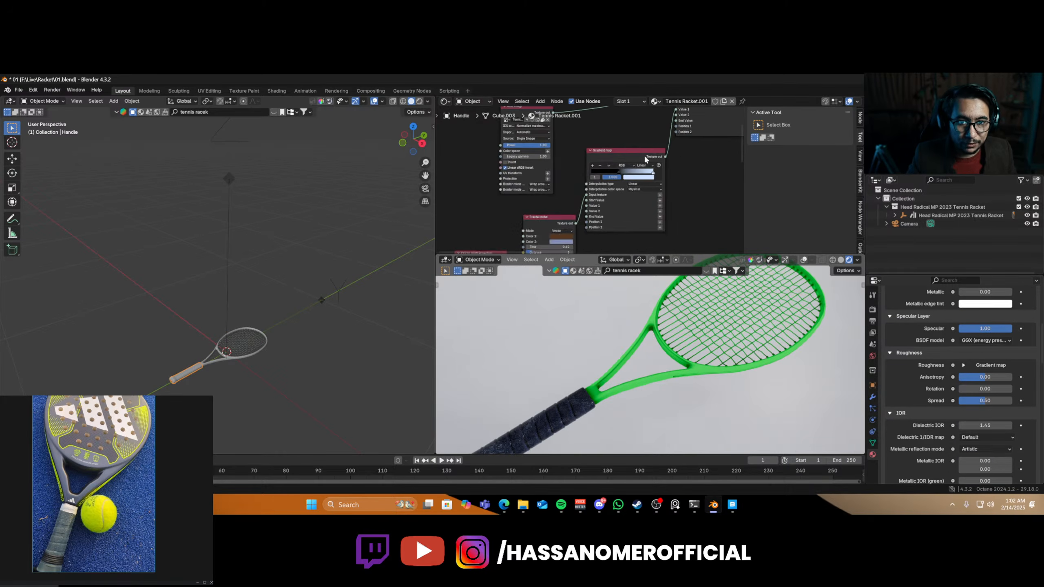
pyautogui.moveTo(594, 169); pyautogui.dragTo(461, 237, button='middle')
pyautogui.scroll(-8, 579, 158)
pyautogui.scroll(4, 481, 219)
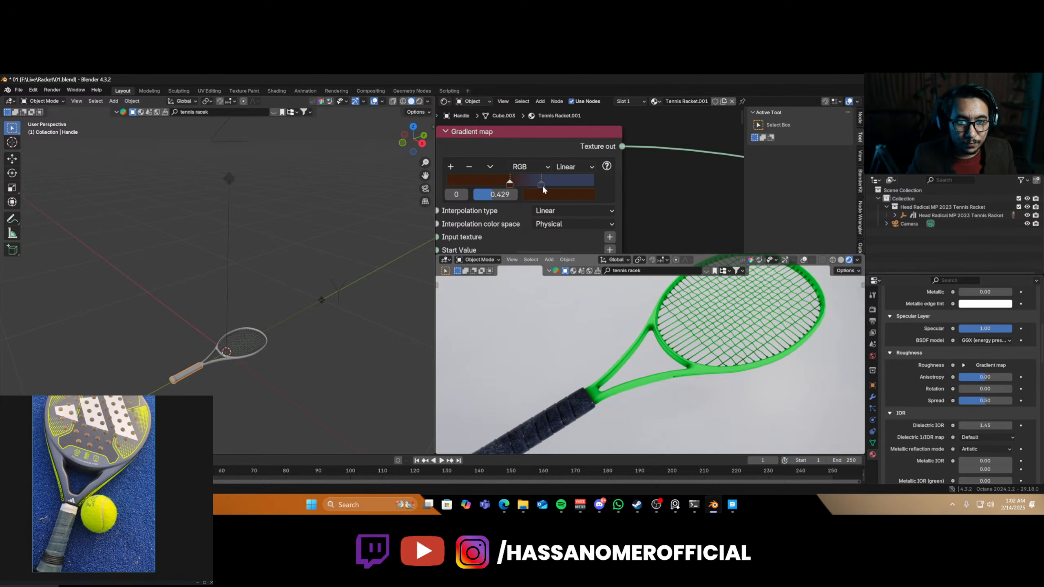
pyautogui.click(541, 183)
pyautogui.click(547, 194)
pyautogui.moveTo(557, 235); pyautogui.dragTo(578, 256)
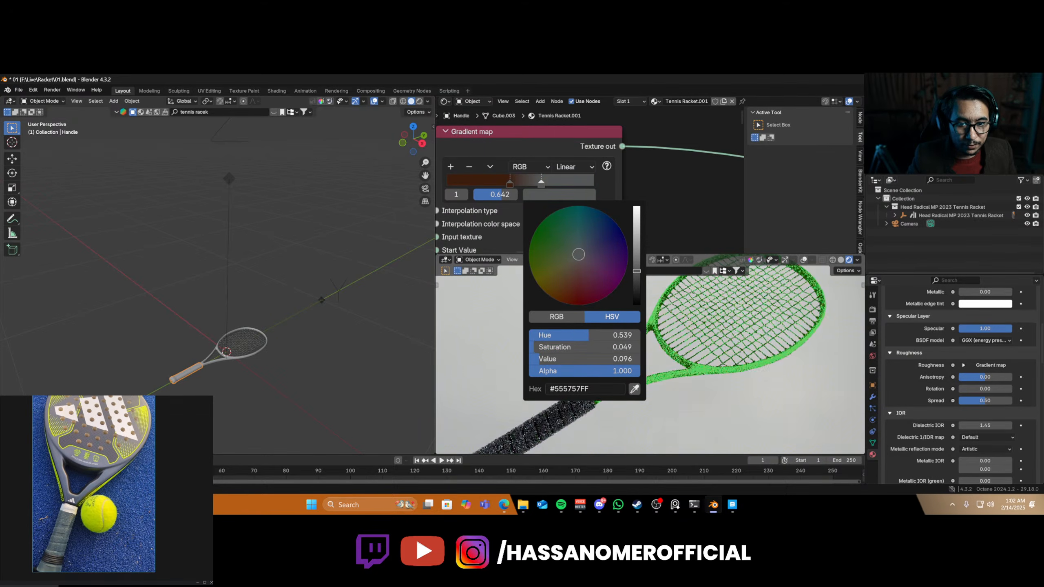
pyautogui.moveTo(577, 256); pyautogui.dragTo(566, 242)
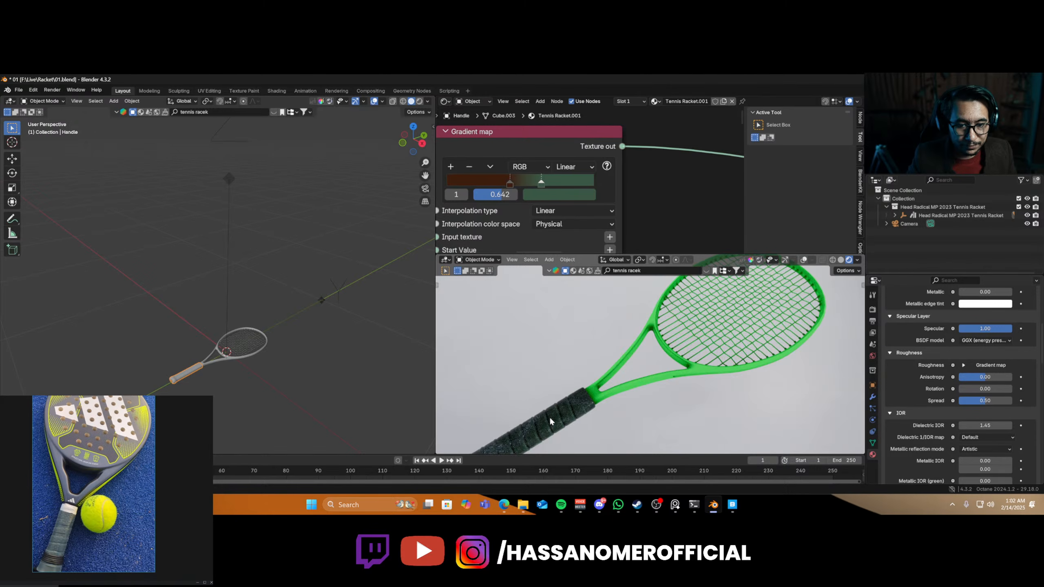
# - Recolour the end stop, at 1.000, of the handle's black-to-light-blue Gradient map fed by Fractal noise a very pale green, #E9FFEDFF
pyautogui.moveTo(551, 417); pyautogui.dragTo(592, 405, button='middle')
pyautogui.scroll(-8, 530, 183)
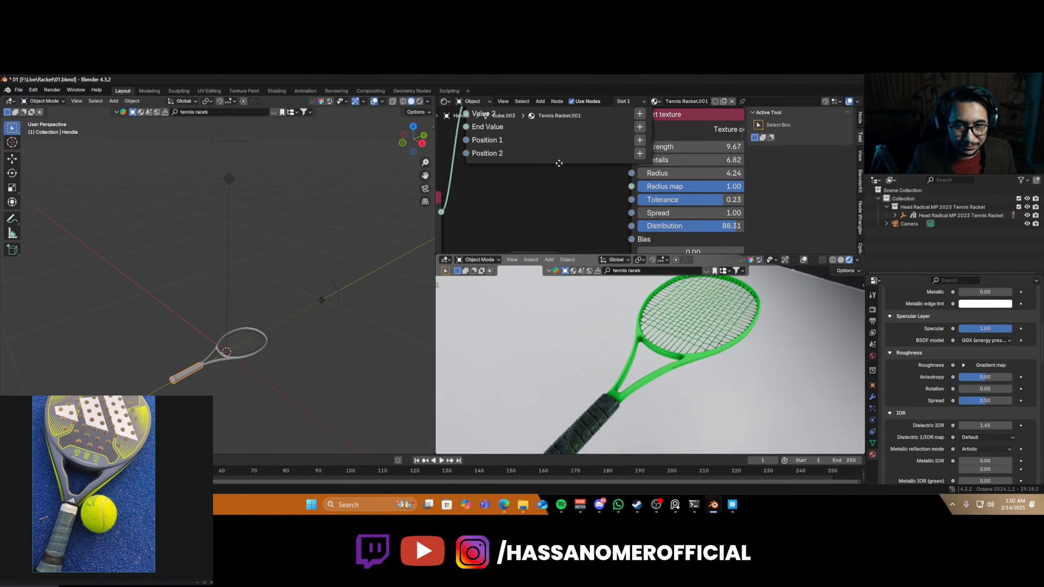
pyautogui.moveTo(547, 207); pyautogui.dragTo(640, 180, button='middle')
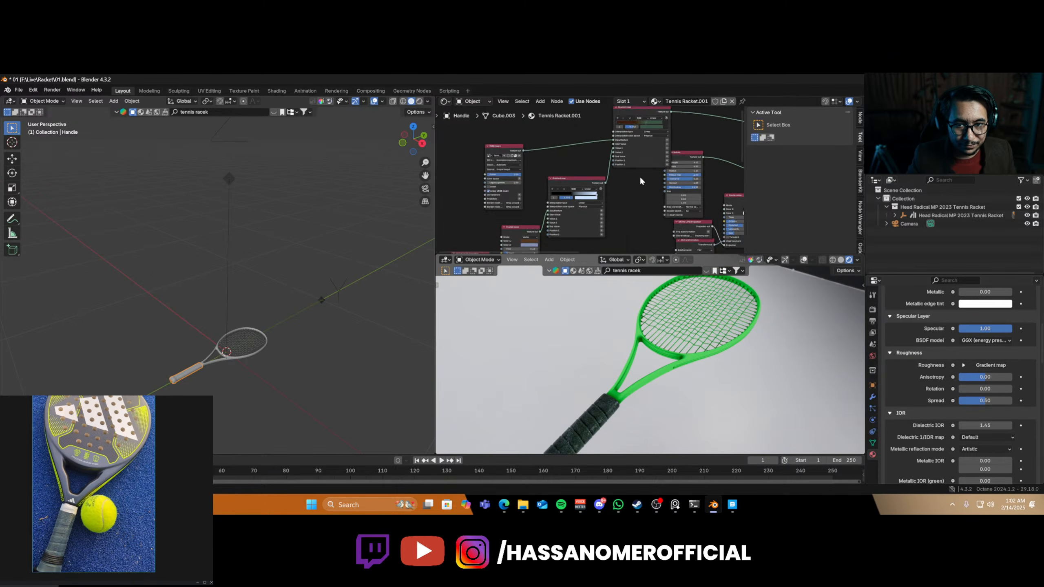
pyautogui.scroll(5, 616, 185)
pyautogui.moveTo(623, 216); pyautogui.dragTo(671, 163, button='middle')
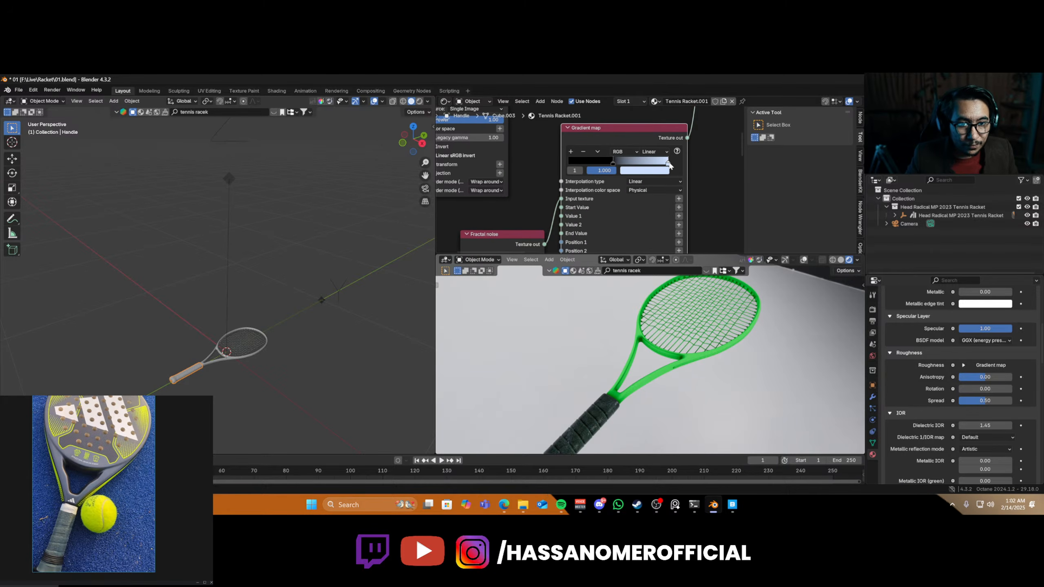
pyautogui.click(656, 172)
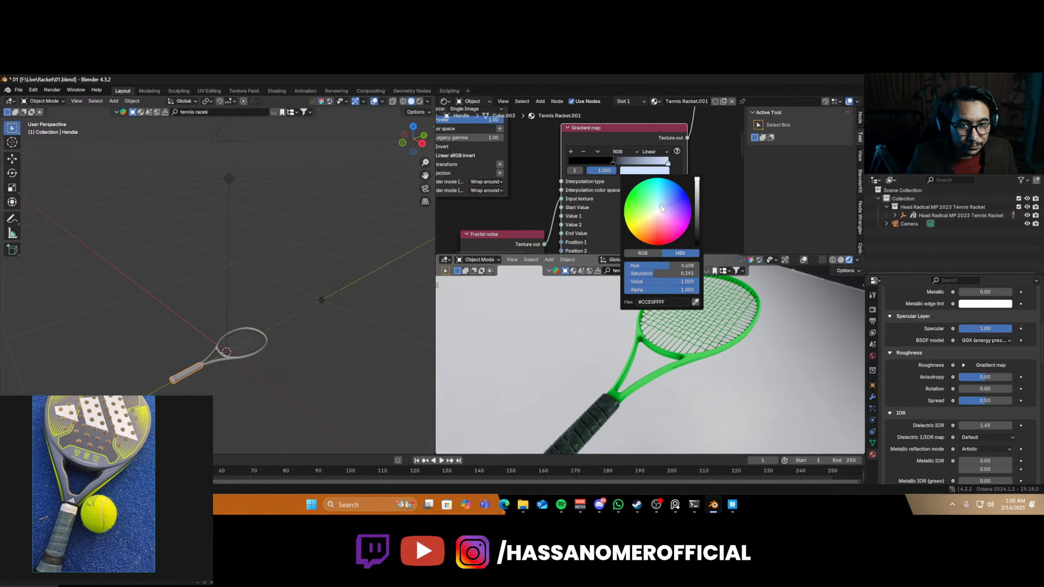
pyautogui.moveTo(661, 205); pyautogui.dragTo(655, 209)
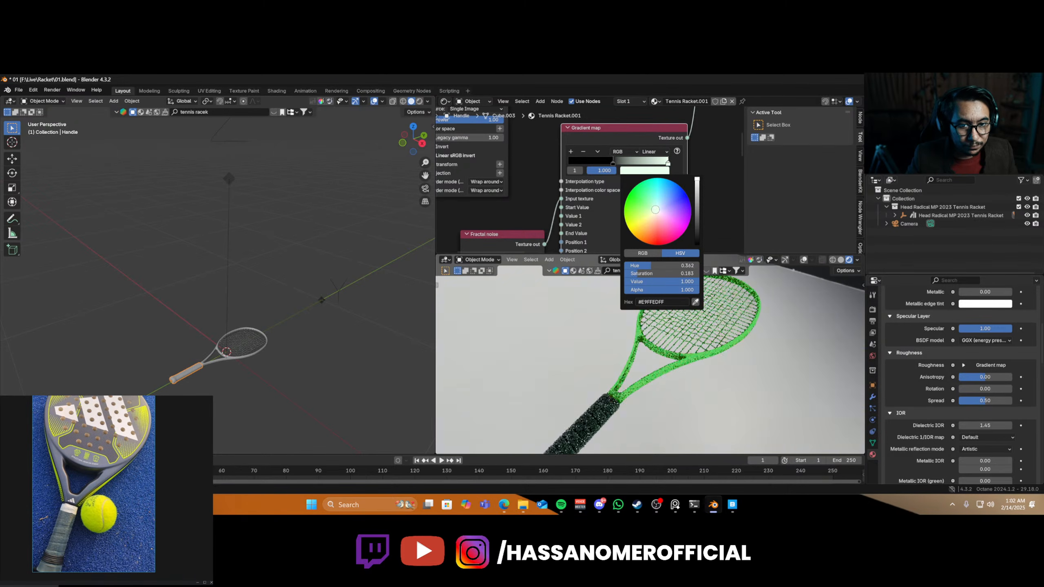
pyautogui.scroll(-3, 616, 216)
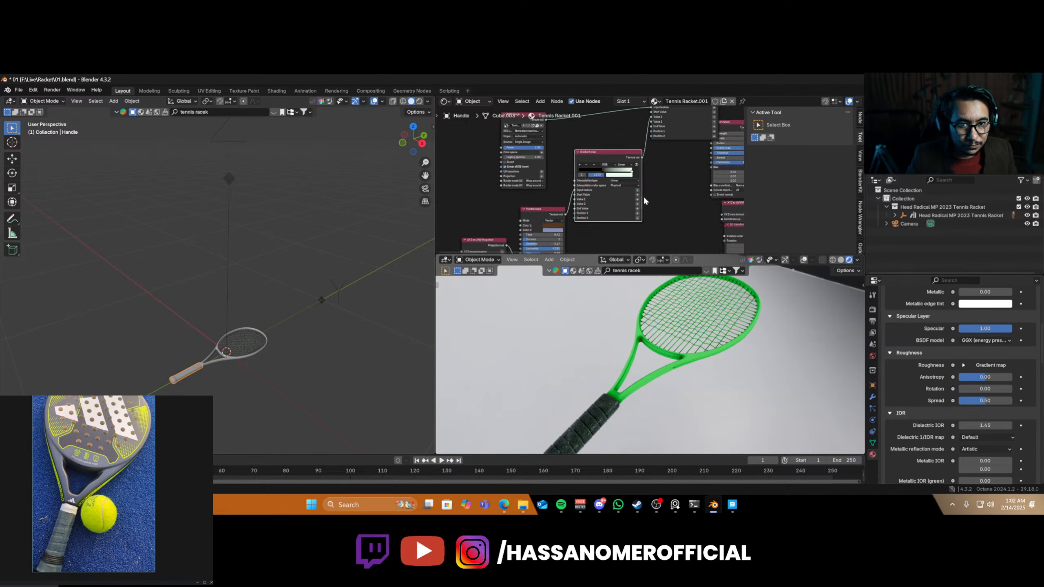
# - Desaturate the stop at 0.642 of the handle's brown-to-green Gradient map to a dark grey with only a slight tint
pyautogui.moveTo(644, 198); pyautogui.dragTo(581, 137, button='middle')
pyautogui.scroll(10, 584, 171)
pyautogui.click(684, 214)
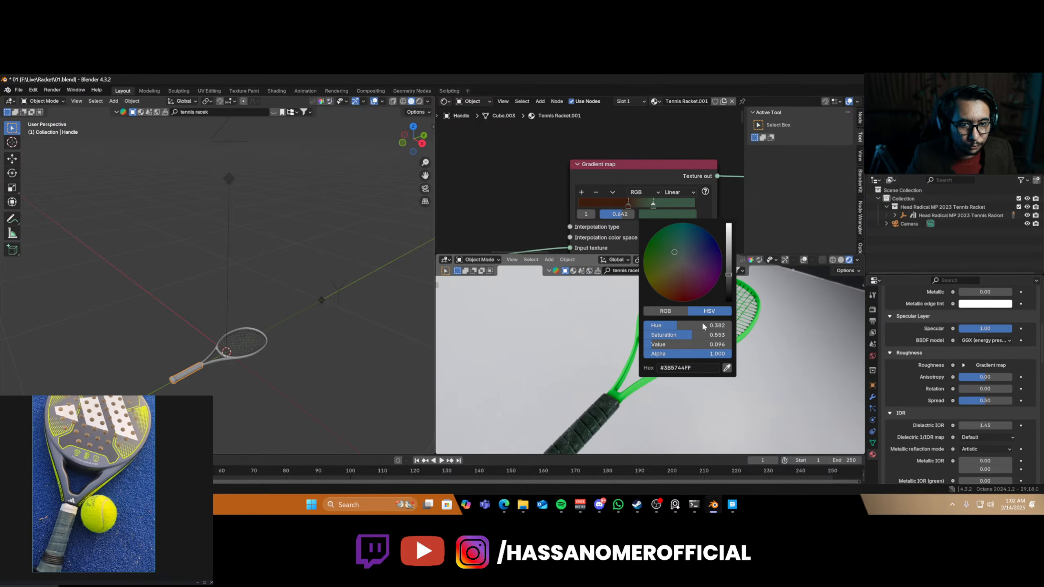
pyautogui.moveTo(709, 335); pyautogui.dragTo(643, 335)
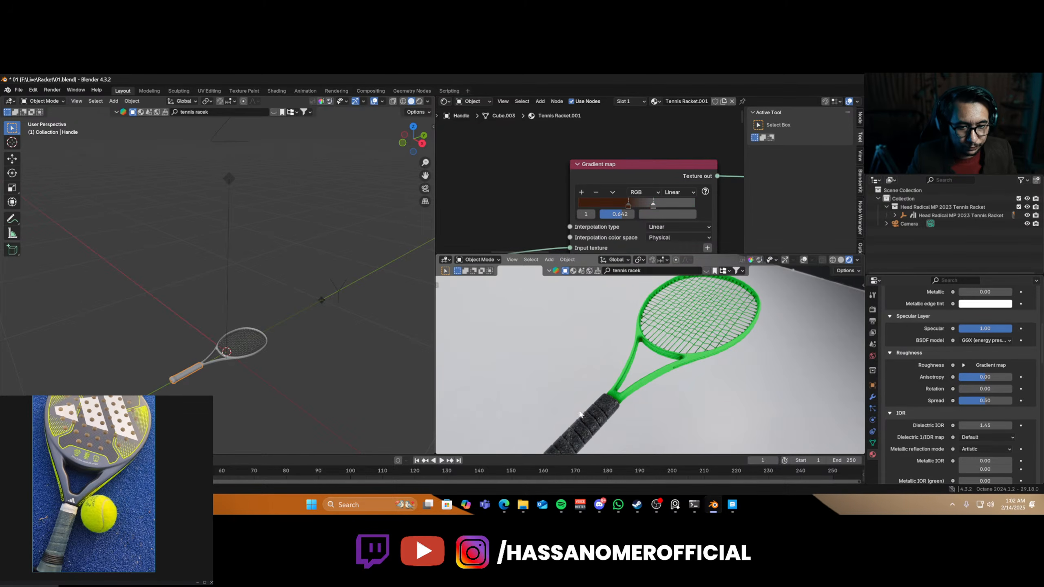
pyautogui.moveTo(581, 414); pyautogui.dragTo(625, 392, button='middle')
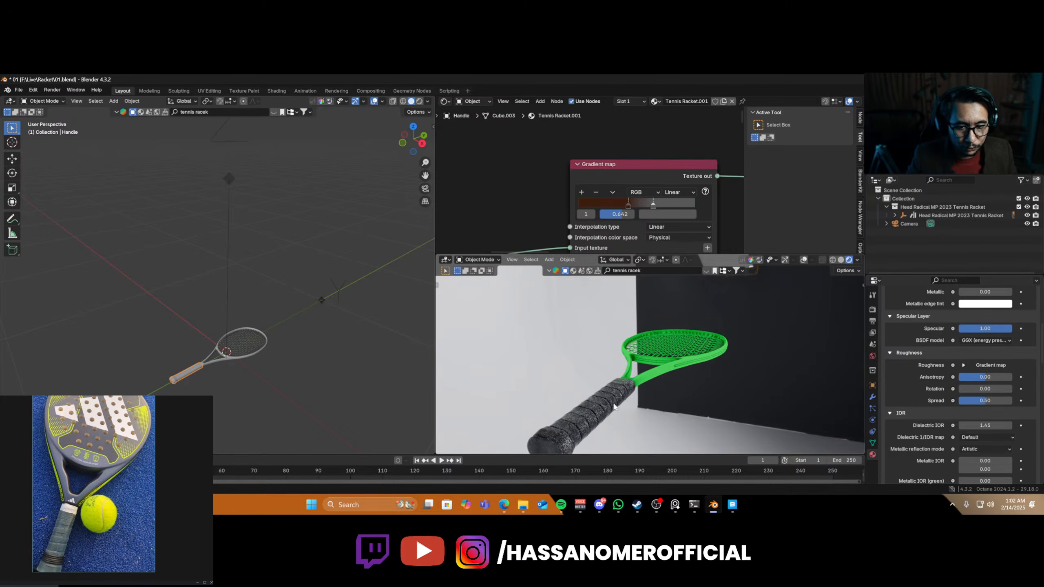
pyautogui.click(665, 213)
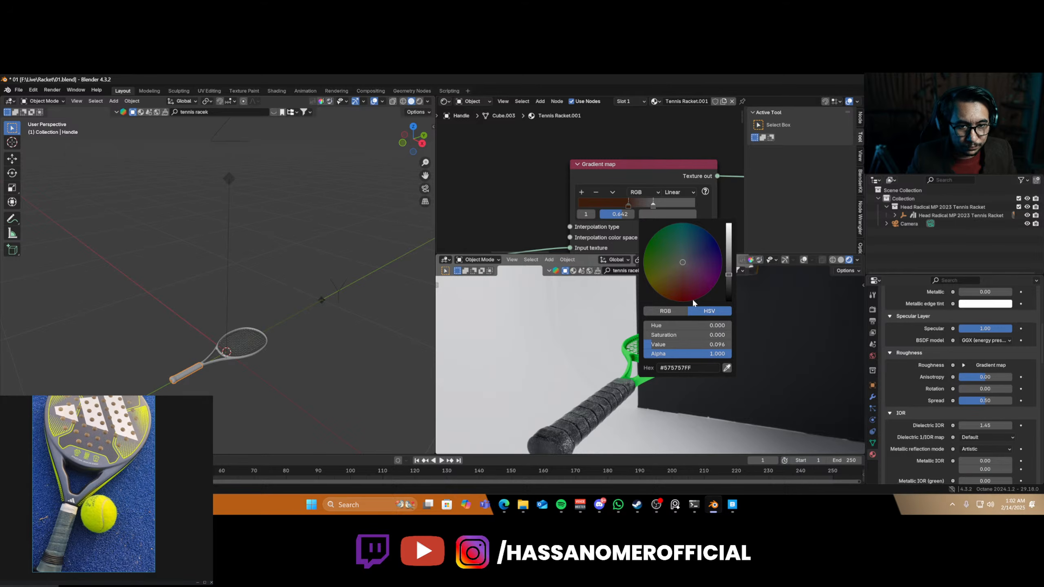
pyautogui.moveTo(679, 335); pyautogui.dragTo(689, 335)
# - Inspect the wrapped handle's grey surface up close from several angles and save the file
pyautogui.moveTo(615, 391); pyautogui.dragTo(603, 424, button='middle')
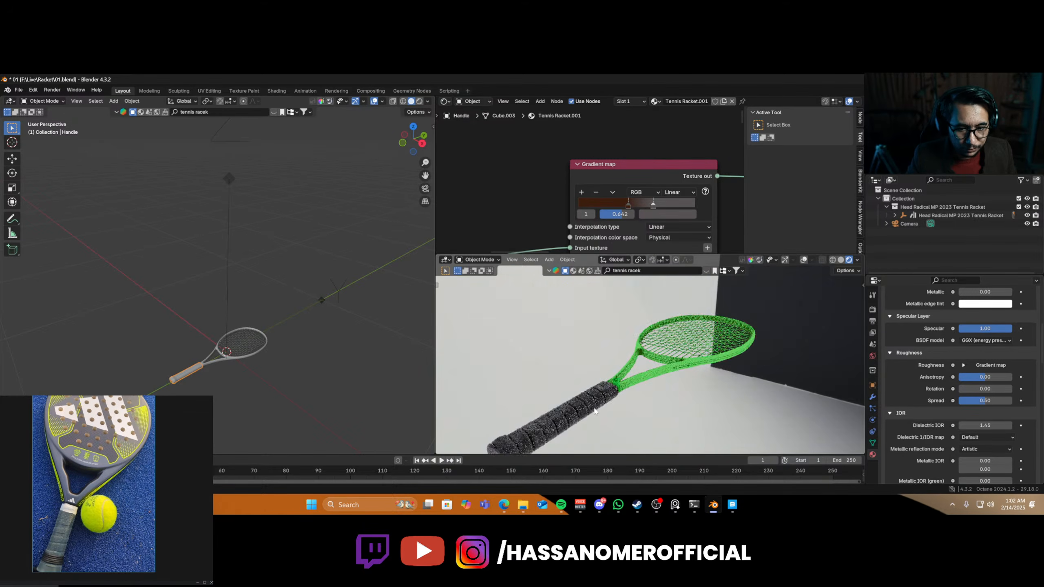
pyautogui.scroll(5, 592, 426)
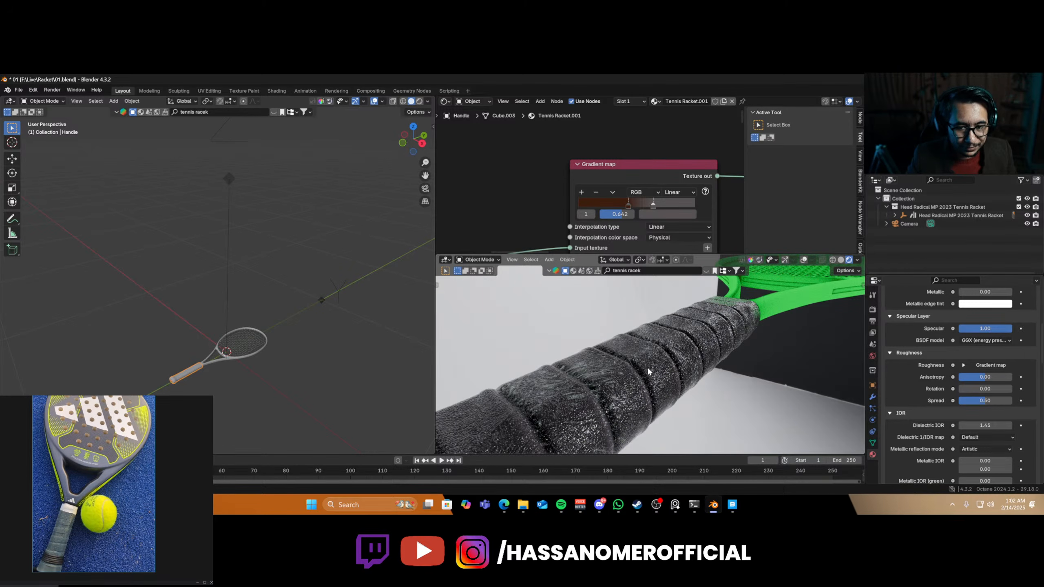
pyautogui.moveTo(651, 384); pyautogui.dragTo(673, 359, button='middle')
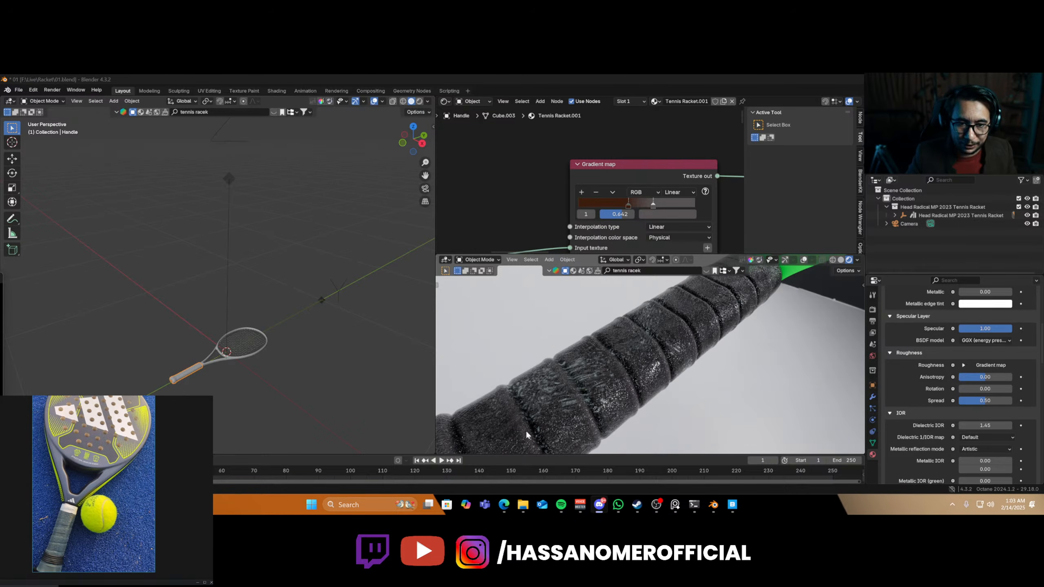
pyautogui.hotkey('ctrl', 's')
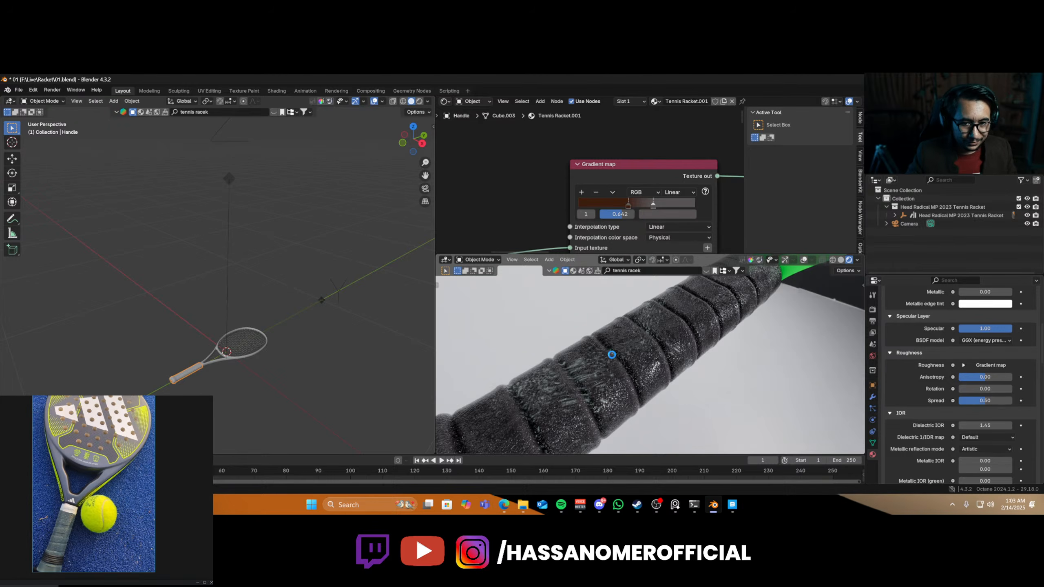
pyautogui.moveTo(706, 356); pyautogui.dragTo(643, 373, button='middle')
pyautogui.scroll(-5, 676, 331)
pyautogui.scroll(5, 630, 366)
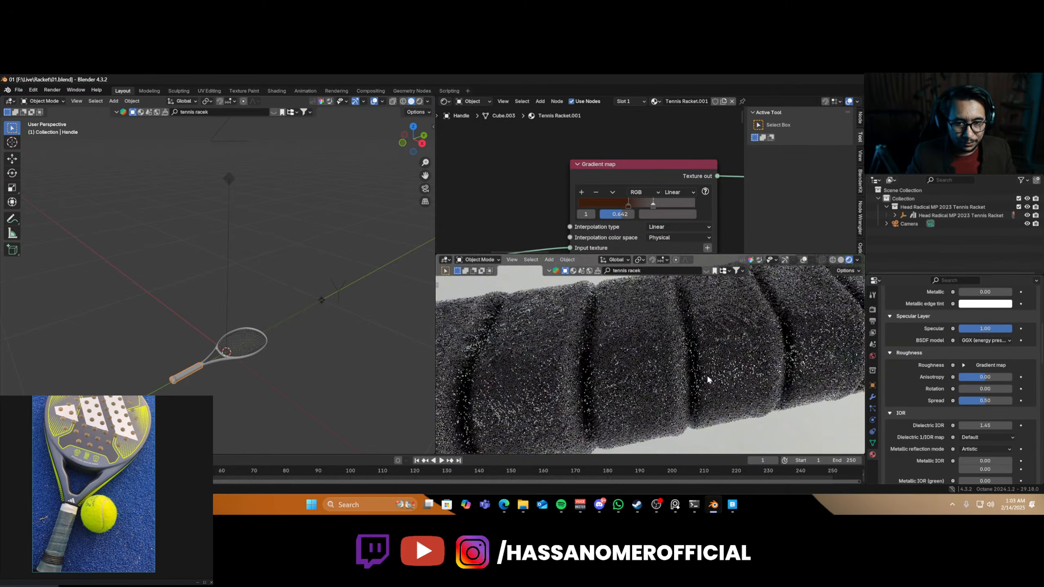
pyautogui.scroll(4, 706, 380)
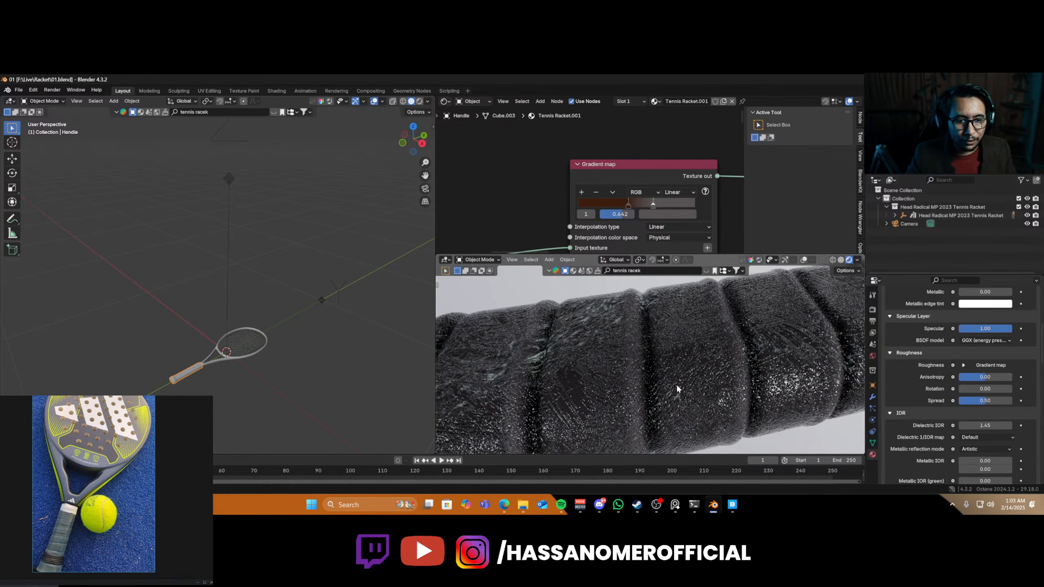
pyautogui.scroll(-6, 677, 389)
# - Select the green racket body, bring its material nodes and frame into view, and save the file
pyautogui.click(714, 359)
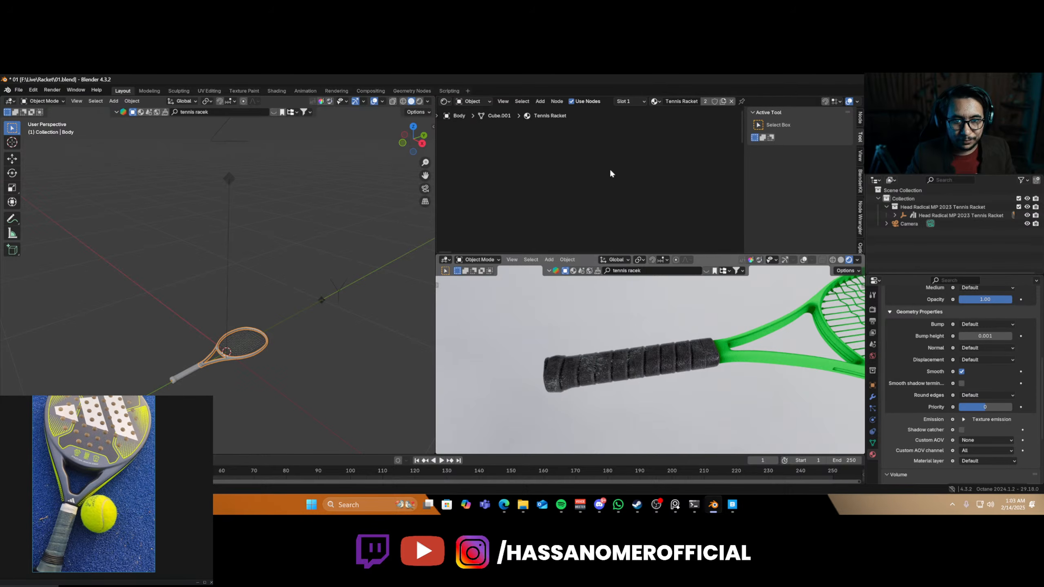
pyautogui.scroll(-6, 611, 174)
pyautogui.scroll(4, 610, 174)
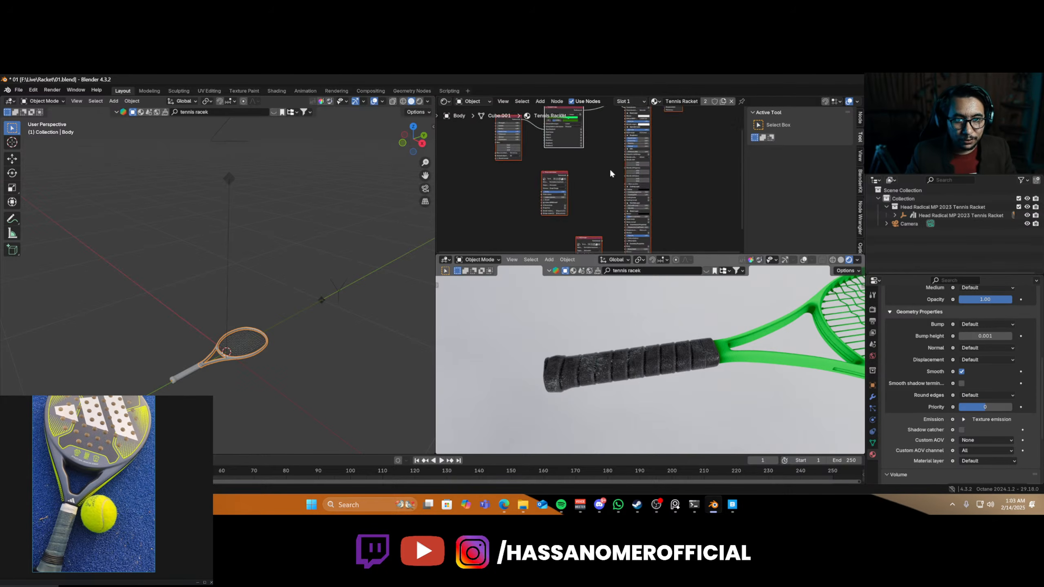
pyautogui.moveTo(800, 319); pyautogui.dragTo(558, 331, button='middle')
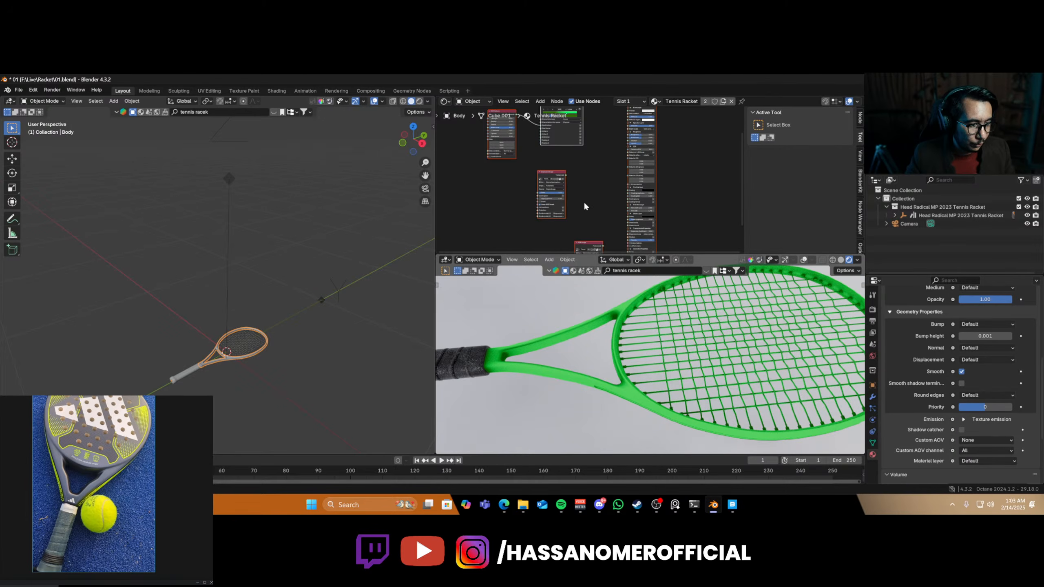
pyautogui.hotkey('ctrl', 's')
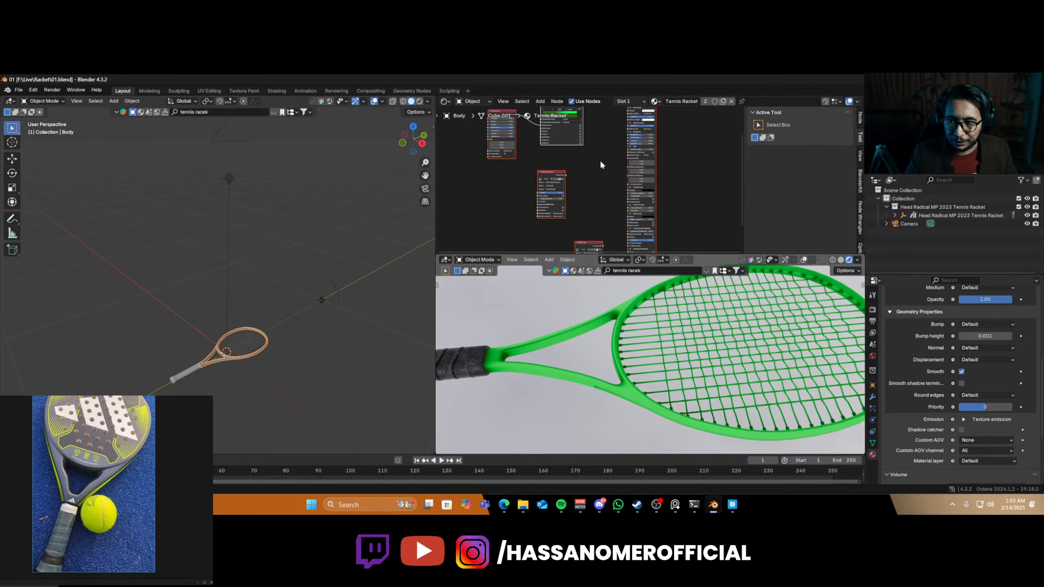
# - Delete the unconnected lower RGB image node from the body's Tennis Racket material and save the file
pyautogui.scroll(1, 587, 177)
pyautogui.moveTo(587, 176); pyautogui.dragTo(648, 231, button='middle')
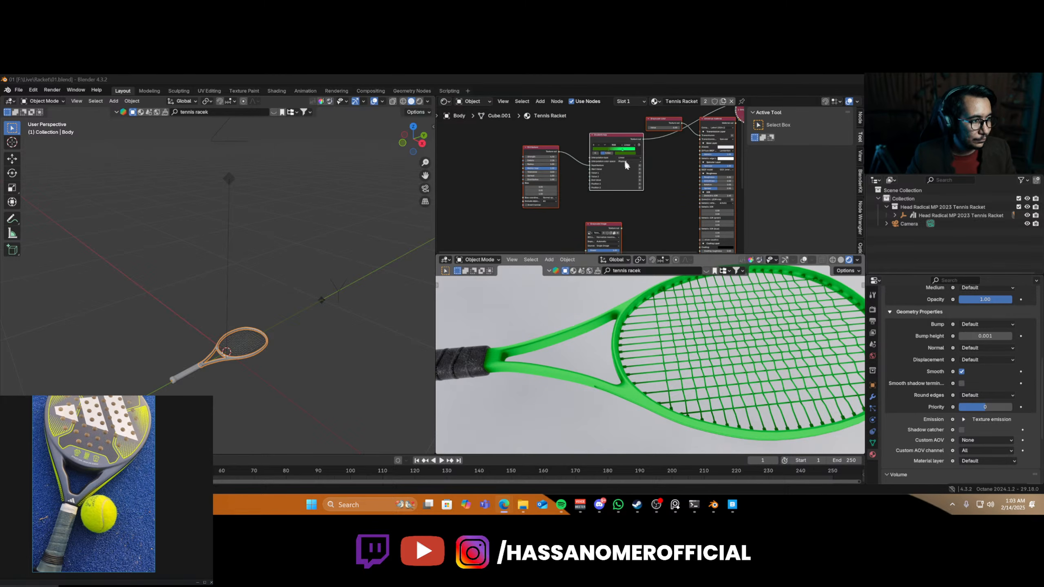
pyautogui.moveTo(651, 193); pyautogui.dragTo(614, 114, button='middle')
pyautogui.scroll(4, 643, 209)
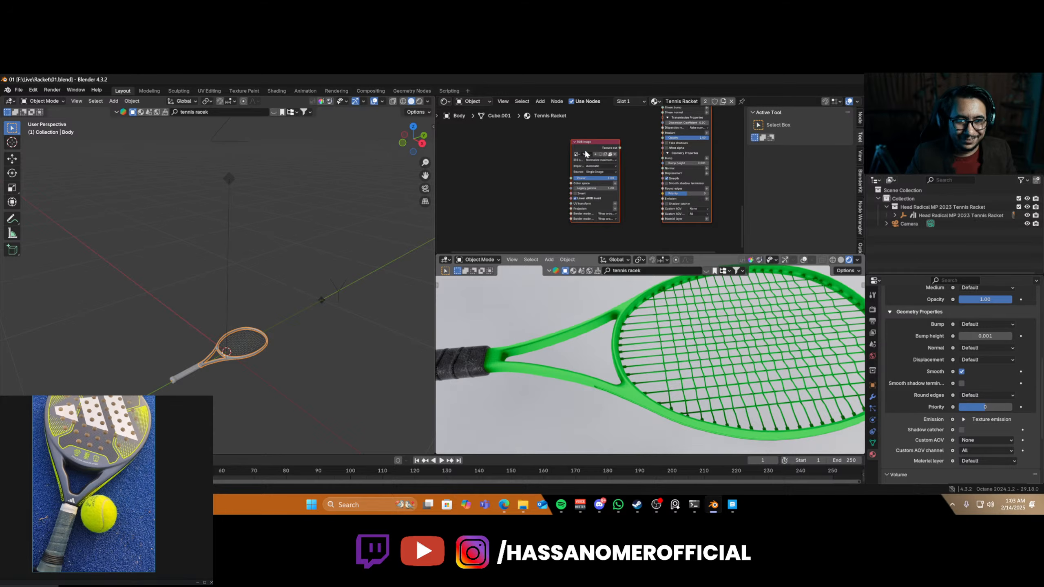
pyautogui.moveTo(579, 142); pyautogui.dragTo(621, 148)
pyautogui.click(650, 147)
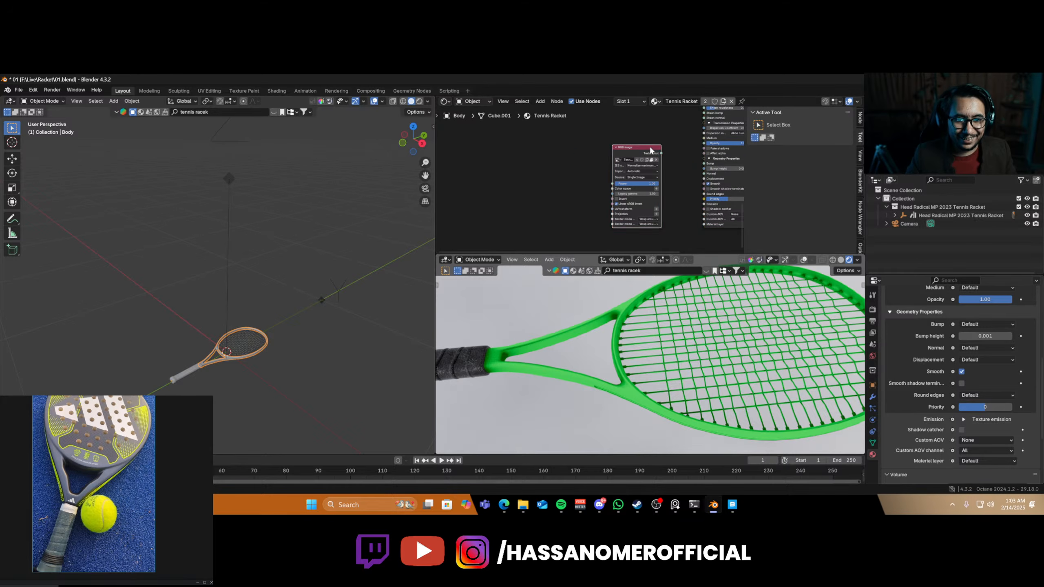
pyautogui.press('x')
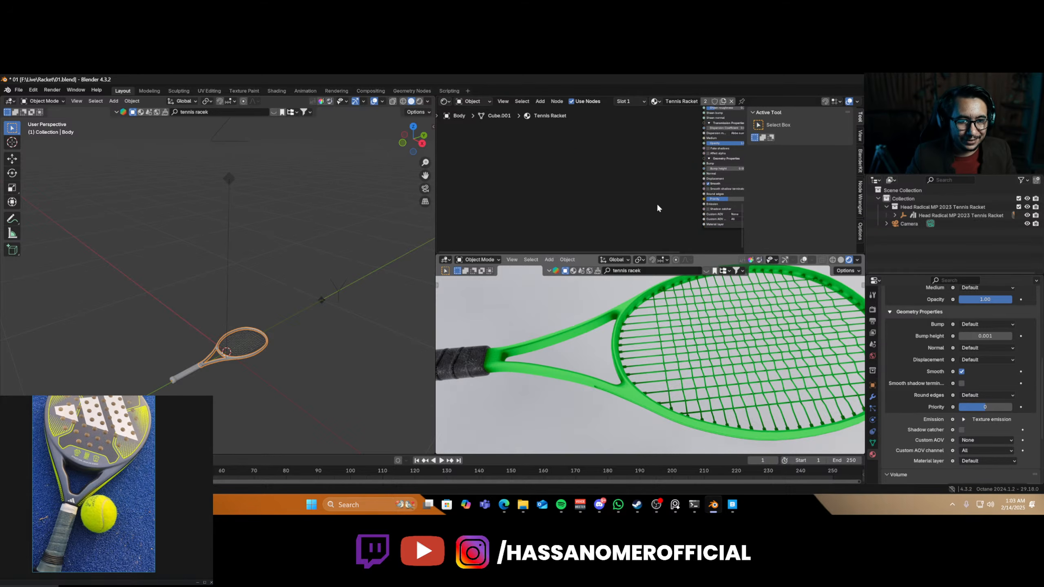
pyautogui.scroll(3, 592, 180)
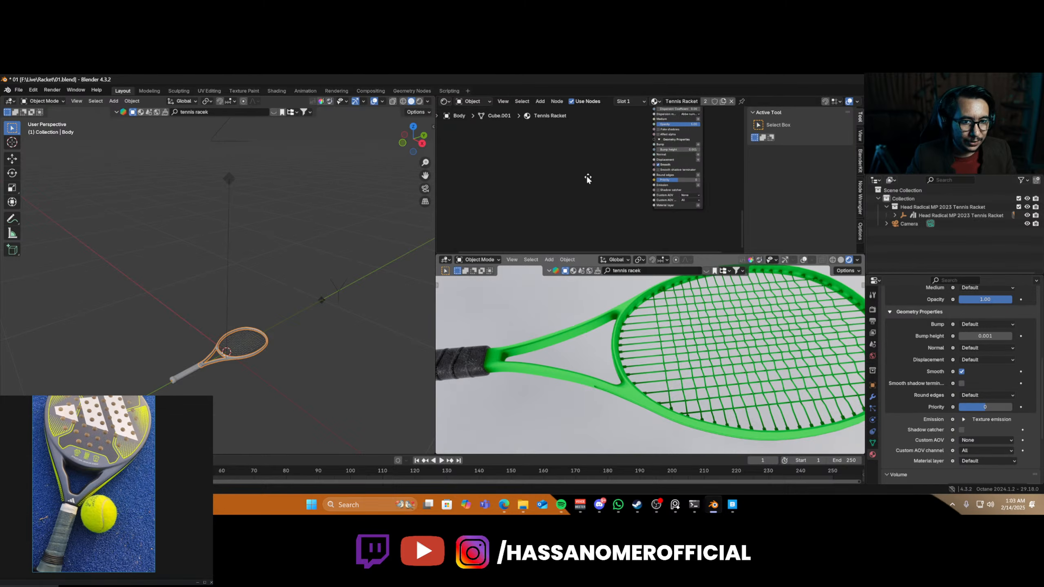
pyautogui.scroll(-2, 613, 193)
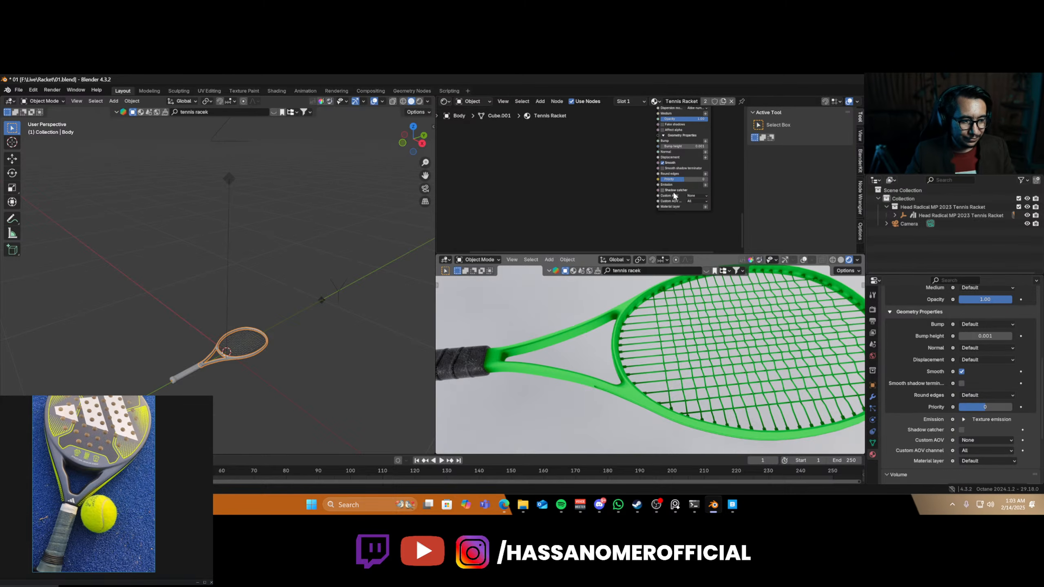
pyautogui.hotkey('ctrl', 's')
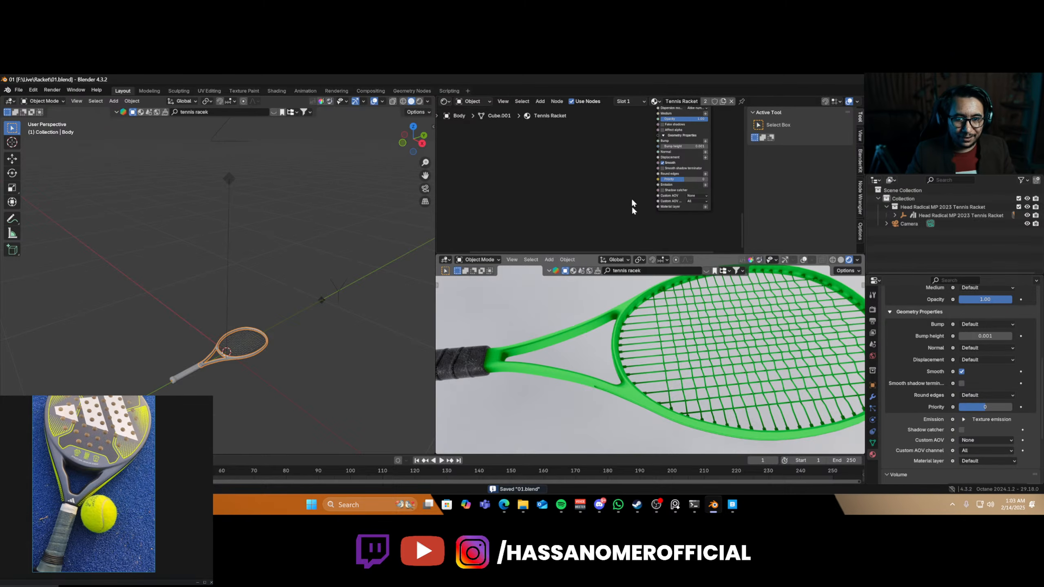
# - Examine the racket's throat and frame up close together with the geometry properties of the body's material
pyautogui.scroll(2, 631, 206)
pyautogui.moveTo(615, 198); pyautogui.dragTo(566, 182, button='middle')
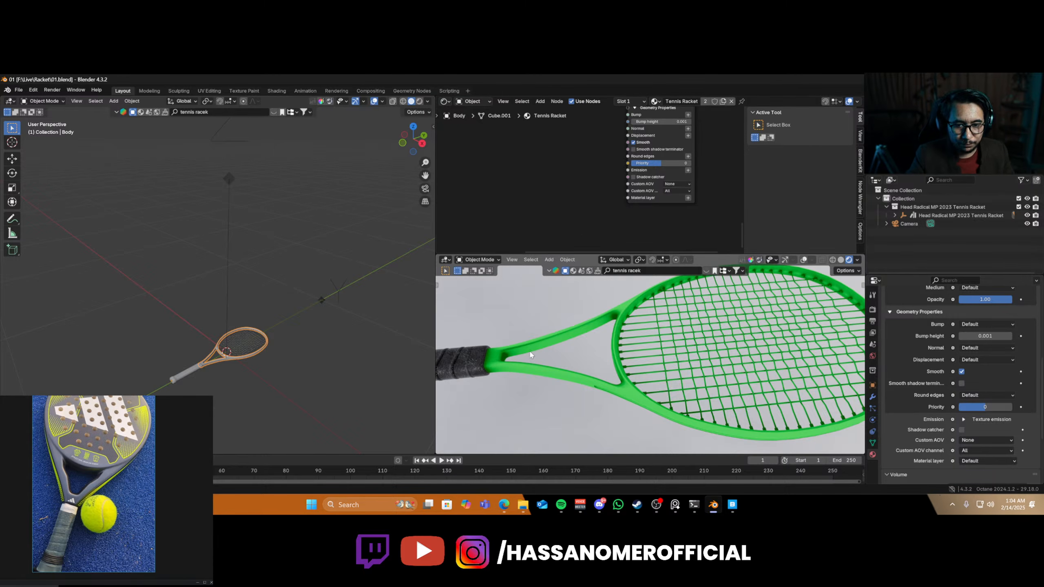
pyautogui.scroll(3, 556, 411)
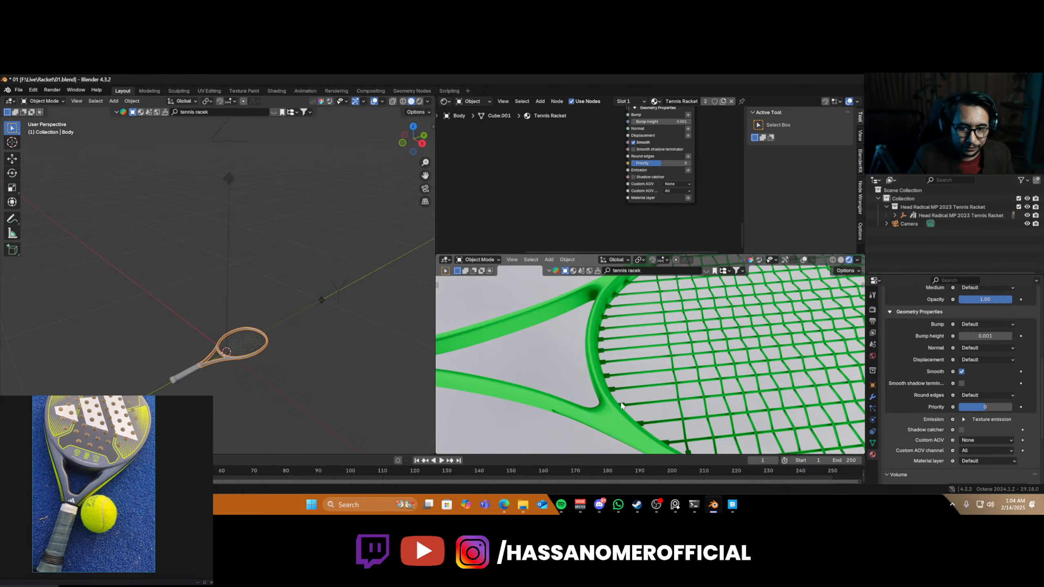
pyautogui.moveTo(539, 413); pyautogui.dragTo(673, 356, button='middle')
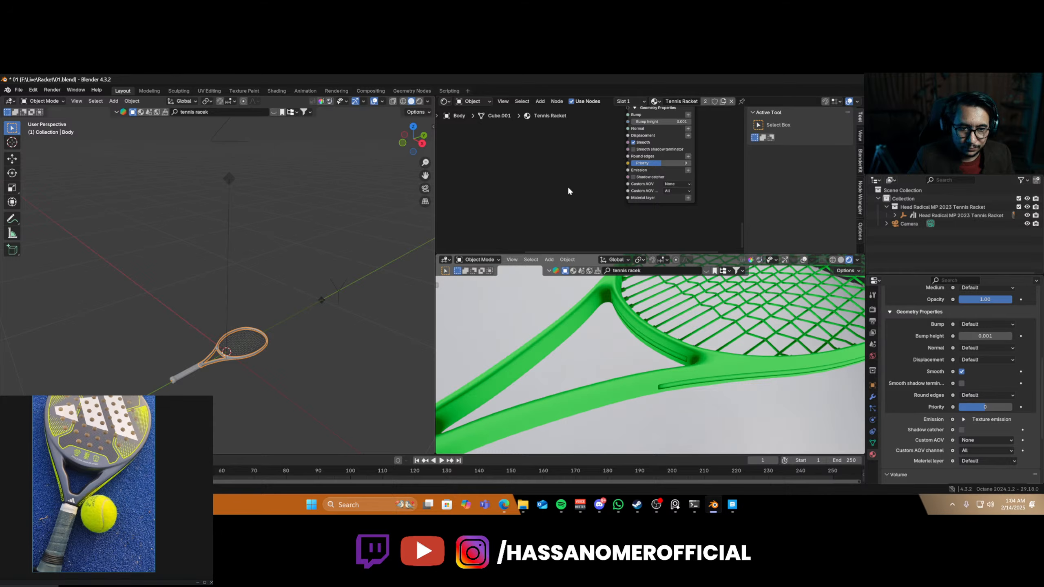
pyautogui.scroll(-1, 569, 191)
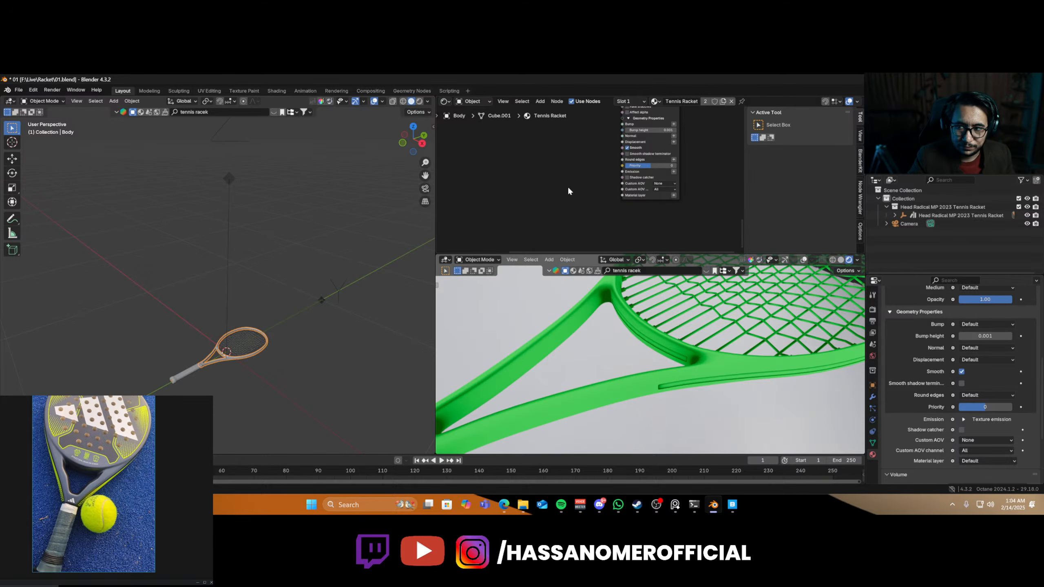
pyautogui.scroll(3, 569, 190)
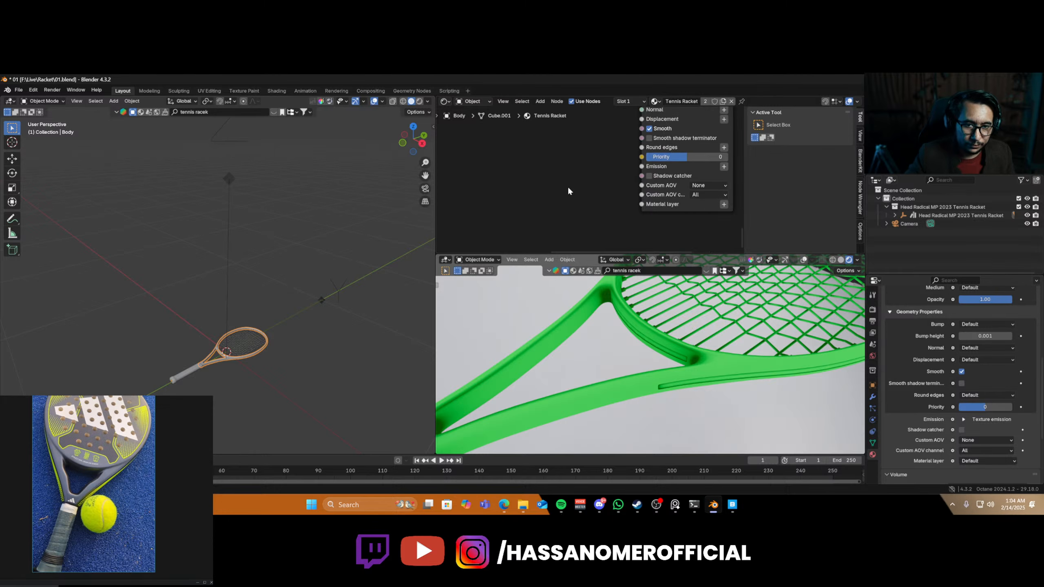
pyautogui.moveTo(569, 190); pyautogui.dragTo(674, 191, button='middle')
pyautogui.scroll(-15, 658, 187)
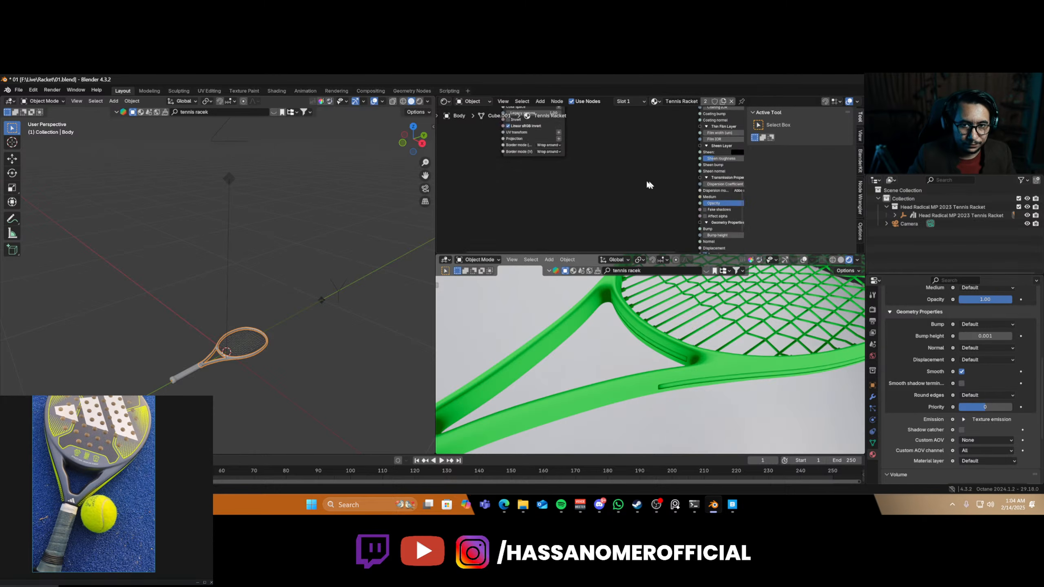
# - Move the body's green Gradient map and the texture node feeding it together, away from the main material node
pyautogui.moveTo(625, 153); pyautogui.dragTo(665, 264, button='middle')
pyautogui.moveTo(508, 184); pyautogui.dragTo(625, 219)
pyautogui.press('g')
pyautogui.click(558, 188)
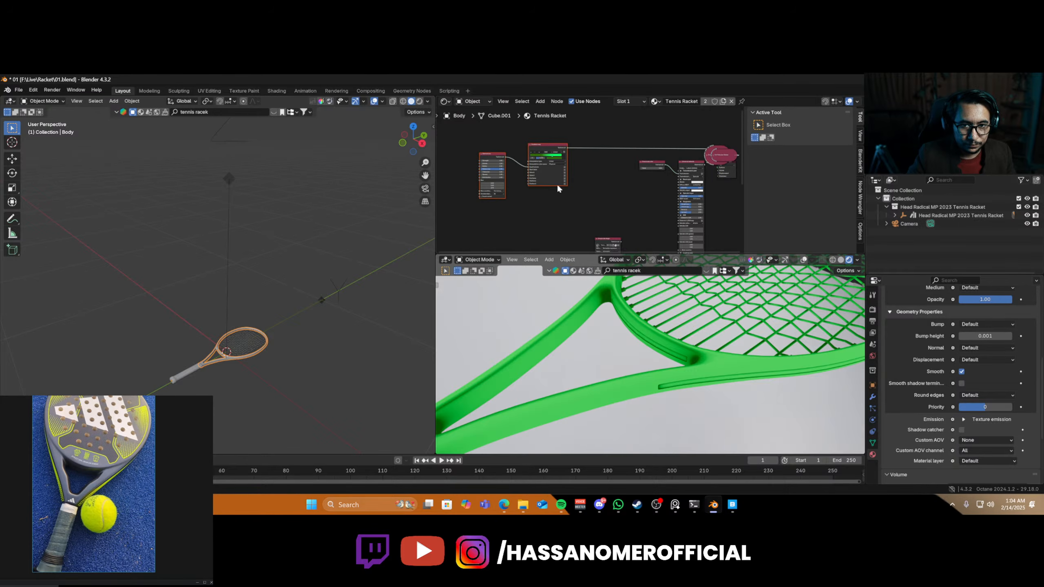
# - Add a Fractal noise texture node to the body's Tennis Racket material and preview it on the racket
pyautogui.scroll(1, 581, 191)
pyautogui.hotkey('shift', 'a')
pyautogui.write('s')
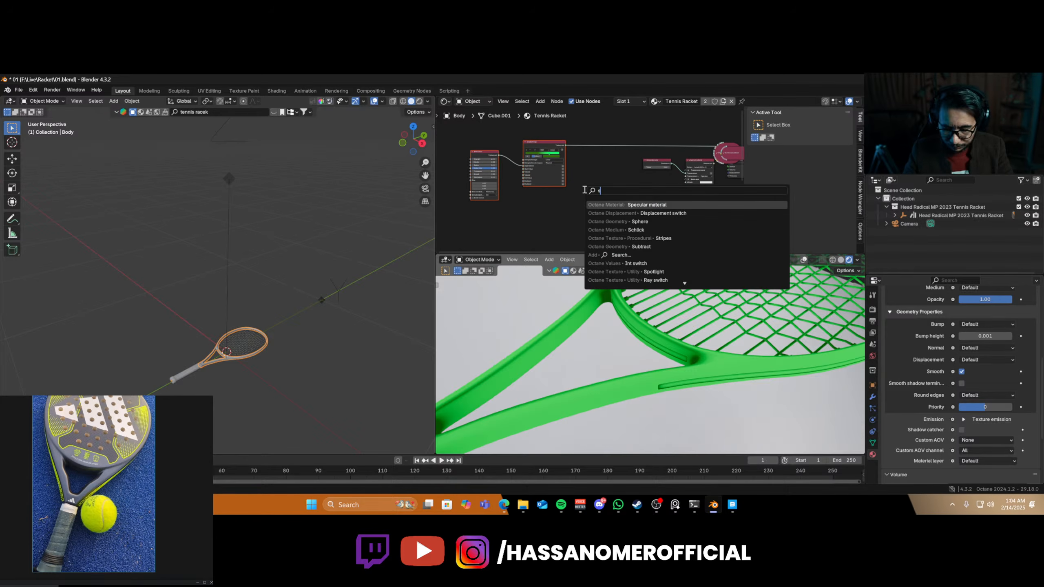
pyautogui.press('BackSpace')
pyautogui.write('f')
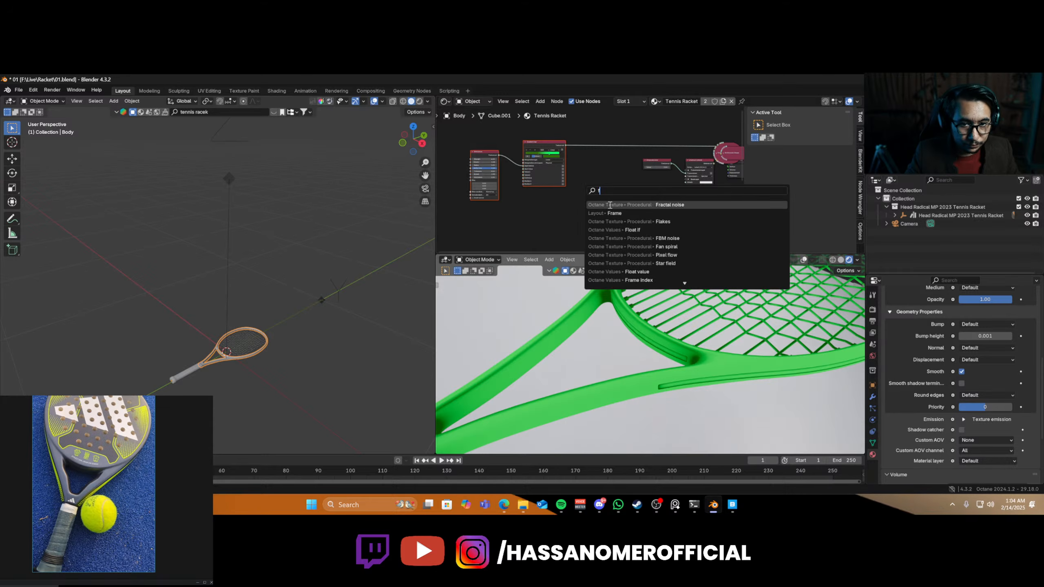
pyautogui.press('Return')
pyautogui.keyDown('ctrl'); pyautogui.keyDown('shift'); pyautogui.click(517, 213); pyautogui.keyUp('shift'); pyautogui.keyUp('ctrl')
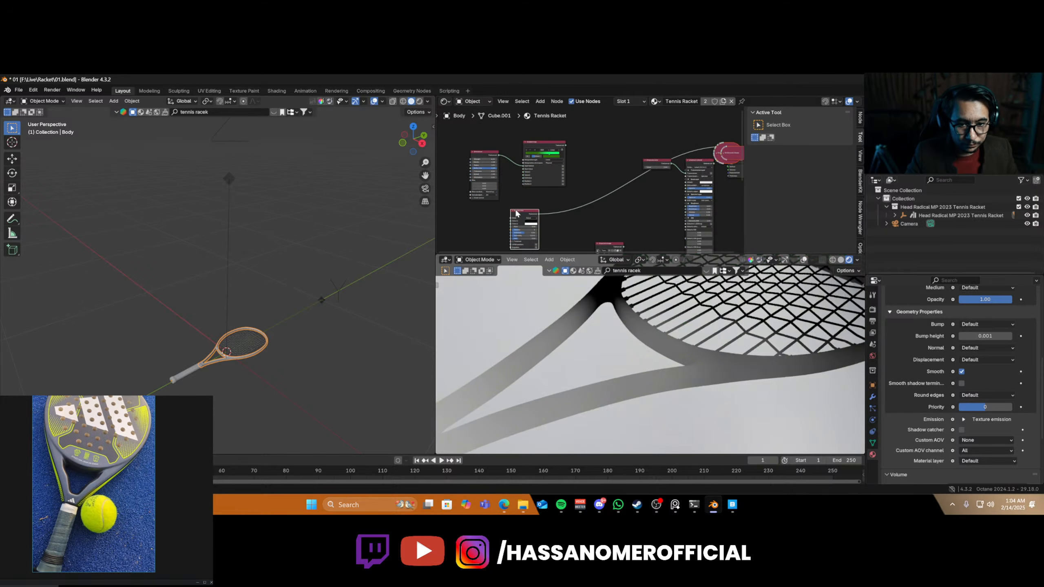
# - Give the Fractal noise a 3D transformation and an XYZ to UVW projection, and set the transformation's scale to 0.001 on all axes
pyautogui.scroll(4, 582, 214)
pyautogui.moveTo(582, 214)
pyautogui.mouseDown(button='middle')
pyautogui.moveTo(634, 164)
pyautogui.moveTo(702, 145)
pyautogui.moveTo(597, 205)
pyautogui.mouseUp(button='middle')
pyautogui.scroll(8, 702, 147)
pyautogui.click(621, 202)
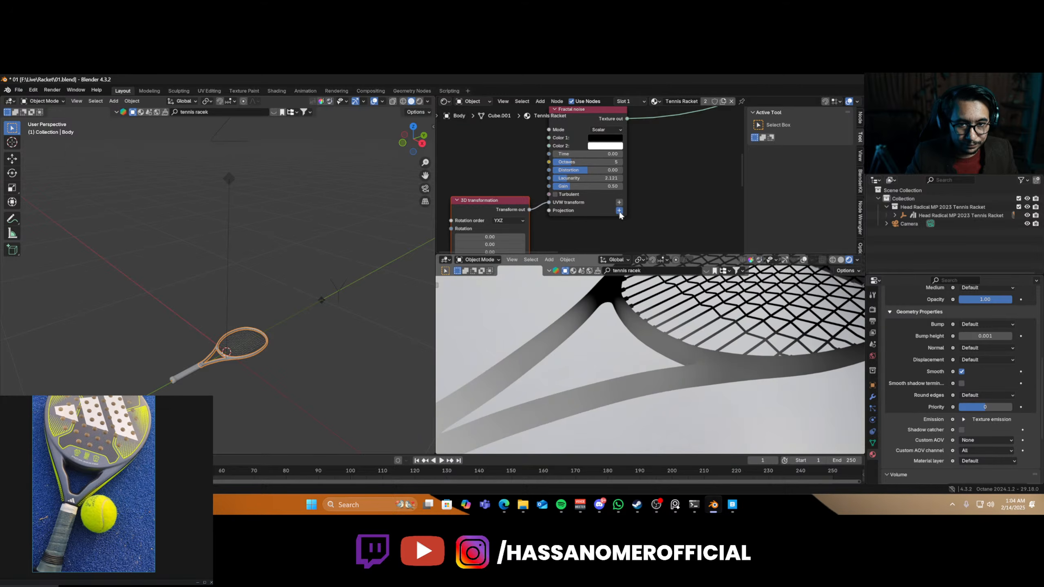
pyautogui.click(619, 210)
pyautogui.moveTo(658, 222); pyautogui.dragTo(697, 153, button='middle')
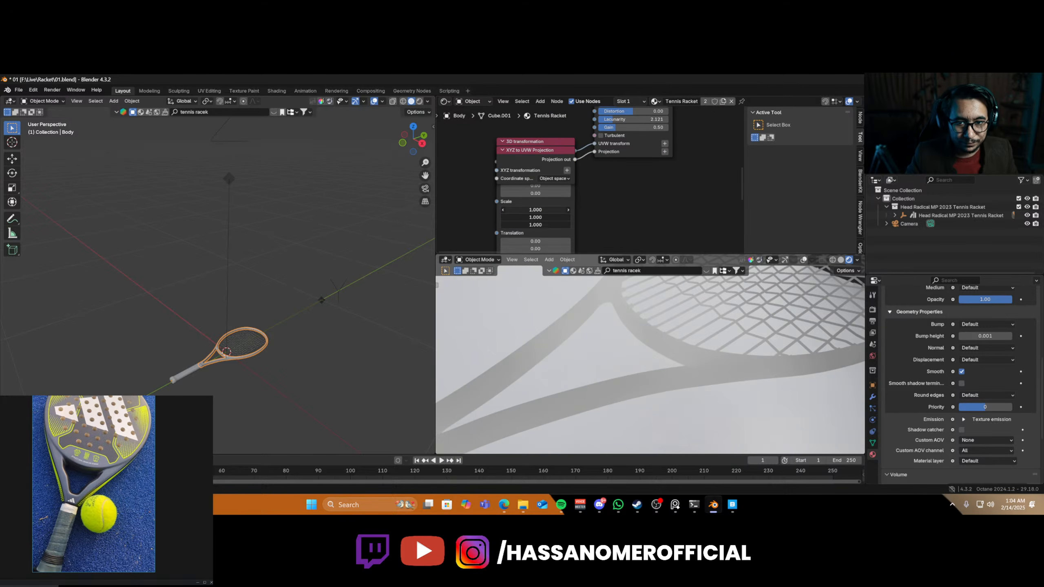
pyautogui.moveTo(536, 210); pyautogui.dragTo(504, 210)
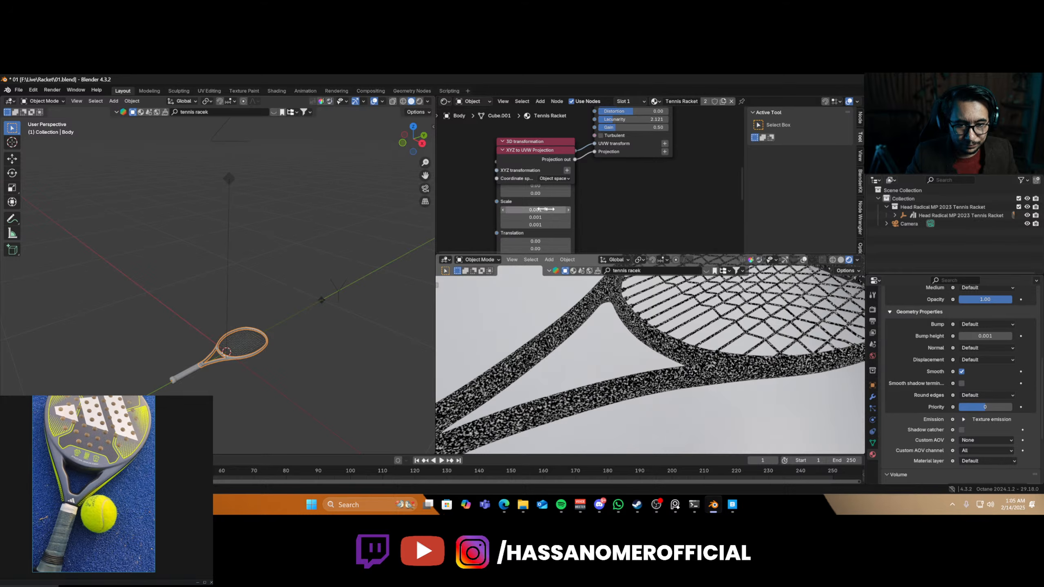
# - Adjust the Fractal noise's time, octaves, distortion, lacunarity and gain for a finer speckle on the racket body
pyautogui.scroll(-5, 642, 201)
pyautogui.scroll(5, 598, 227)
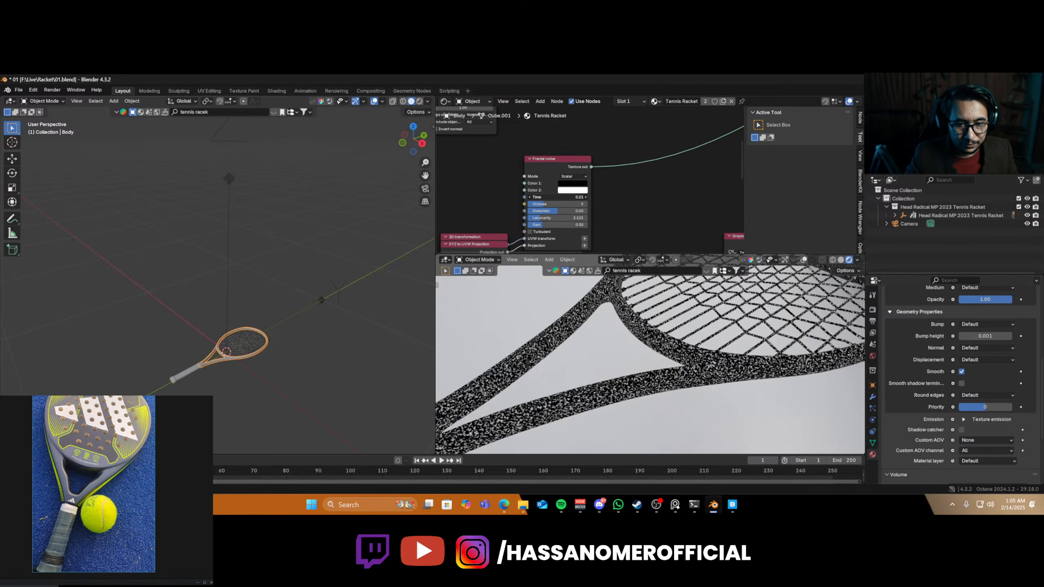
pyautogui.moveTo(558, 197); pyautogui.dragTo(584, 225)
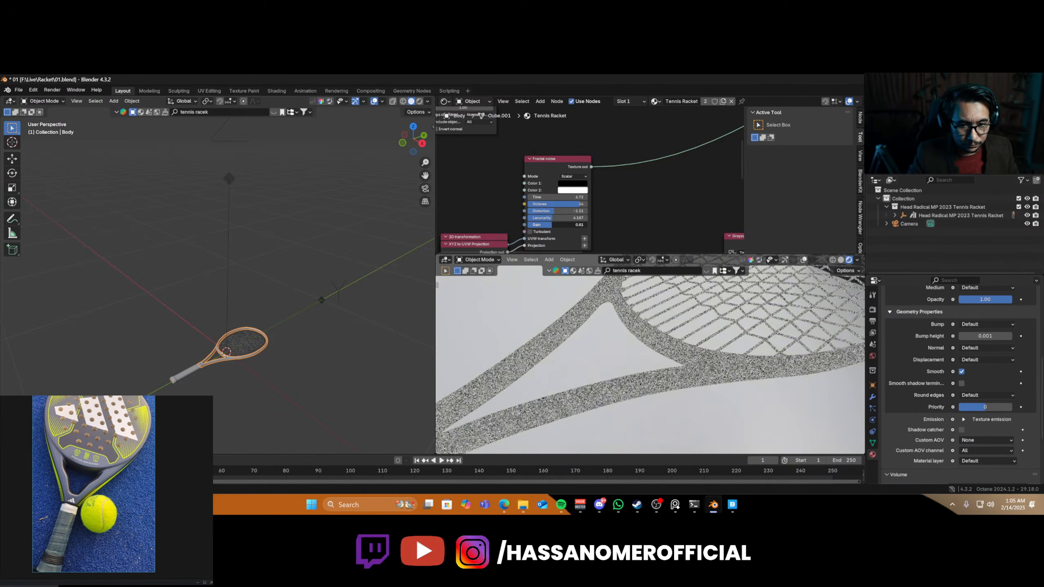
# - Preview the body's Universal material in place of the Fractal noise texture
pyautogui.press('Home')
pyautogui.scroll(-5, 617, 208)
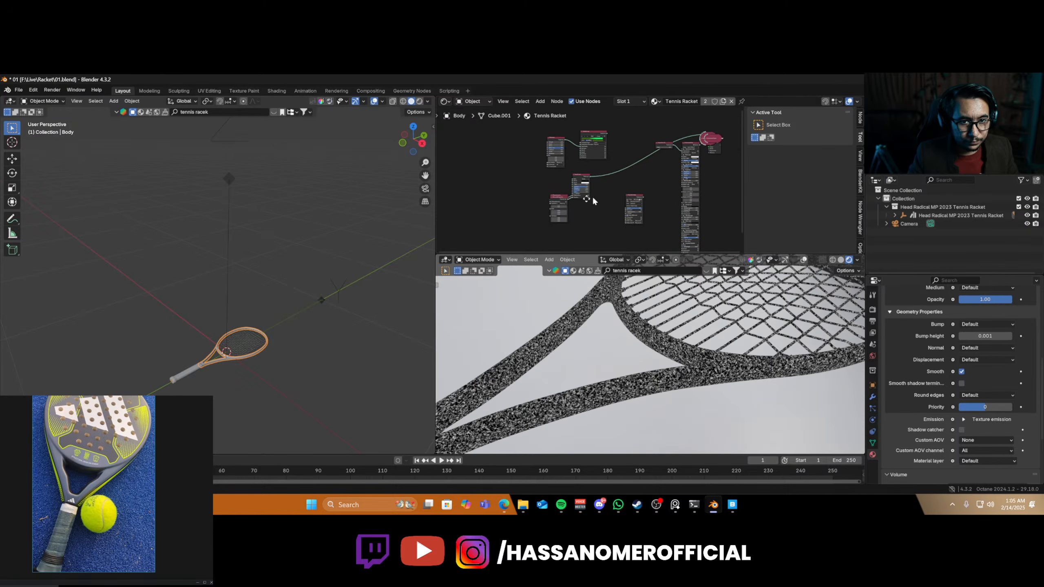
pyautogui.moveTo(592, 196); pyautogui.dragTo(569, 203, button='middle')
pyautogui.keyDown('ctrl'); pyautogui.keyDown('shift'); pyautogui.click(666, 156); pyautogui.keyUp('shift'); pyautogui.keyUp('ctrl')
pyautogui.scroll(3, 583, 175)
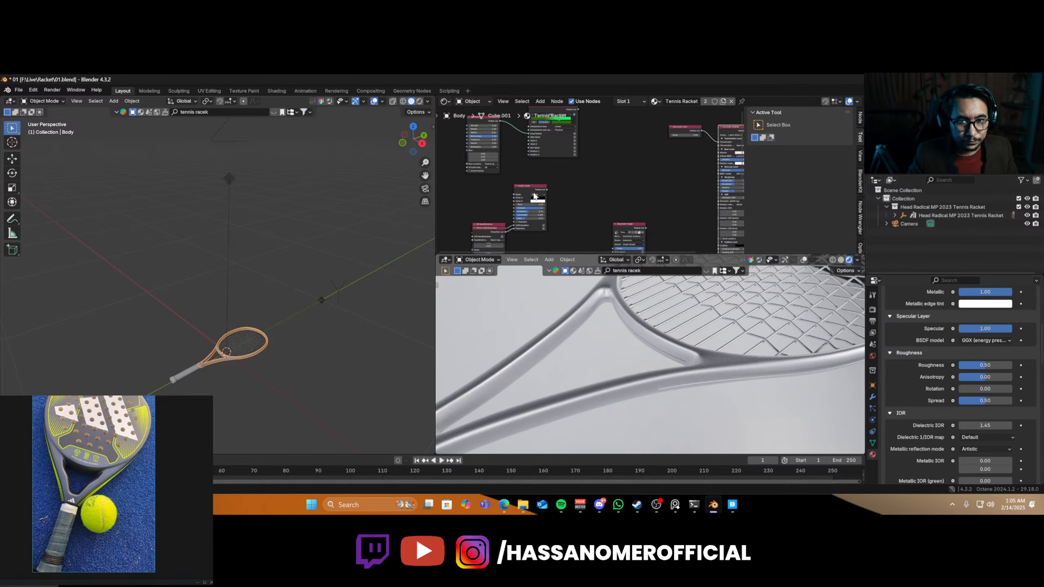
pyautogui.scroll(2, 592, 170)
pyautogui.moveTo(603, 168); pyautogui.dragTo(582, 208, button='middle')
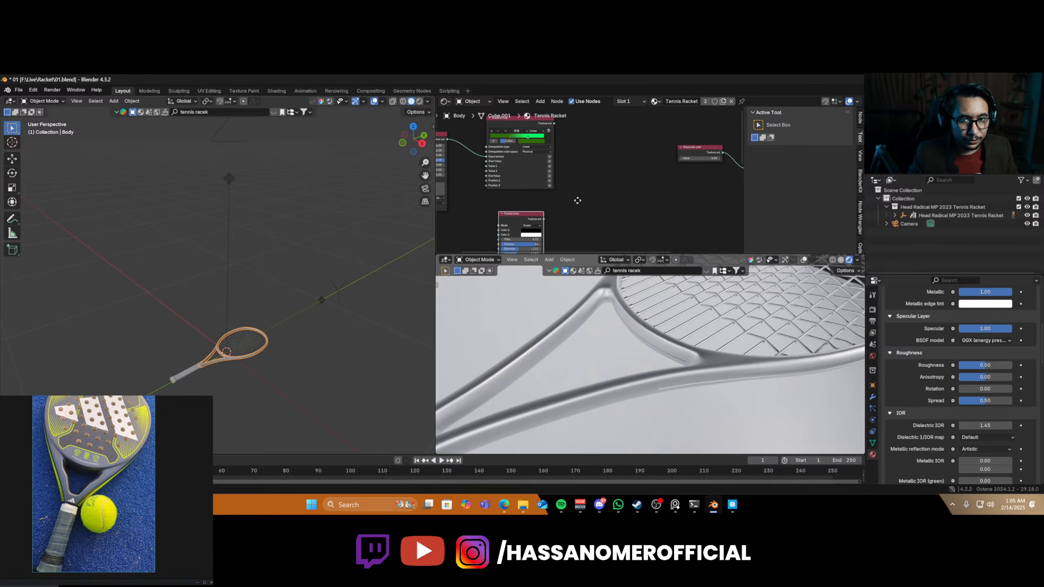
# - Add a Mix texture with the green Gradient map as first texture and the Fractal noise as second, and preview it on the body
pyautogui.hotkey('shift', 'a')
pyautogui.write('s')
pyautogui.press('BackSpace')
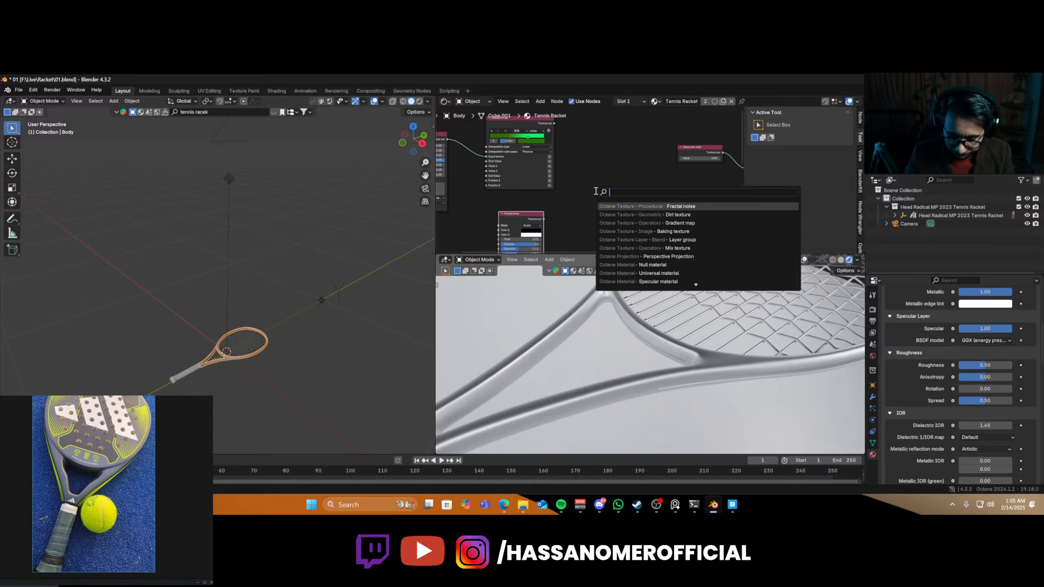
pyautogui.write('mix')
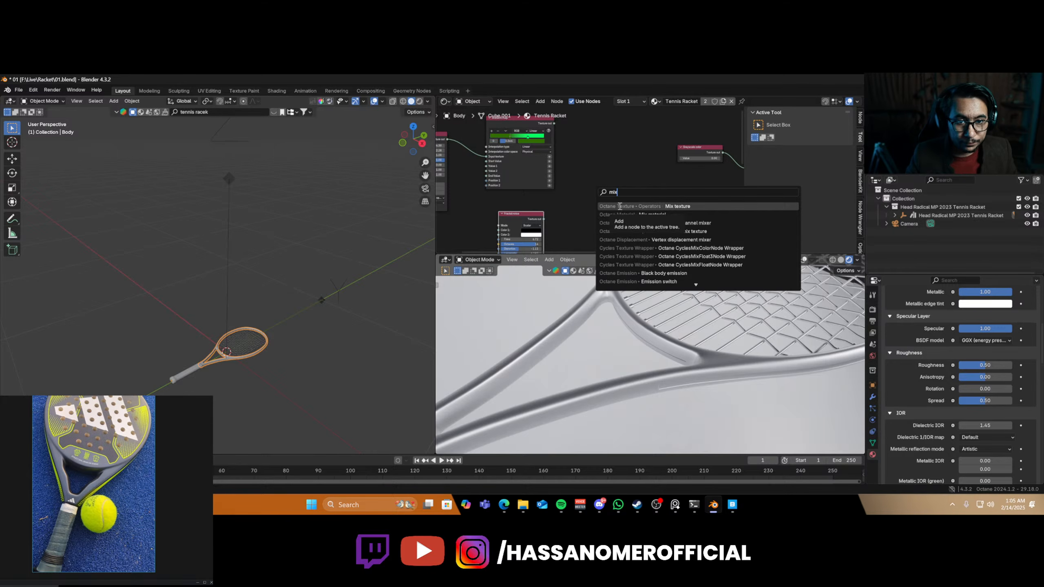
pyautogui.press('Return')
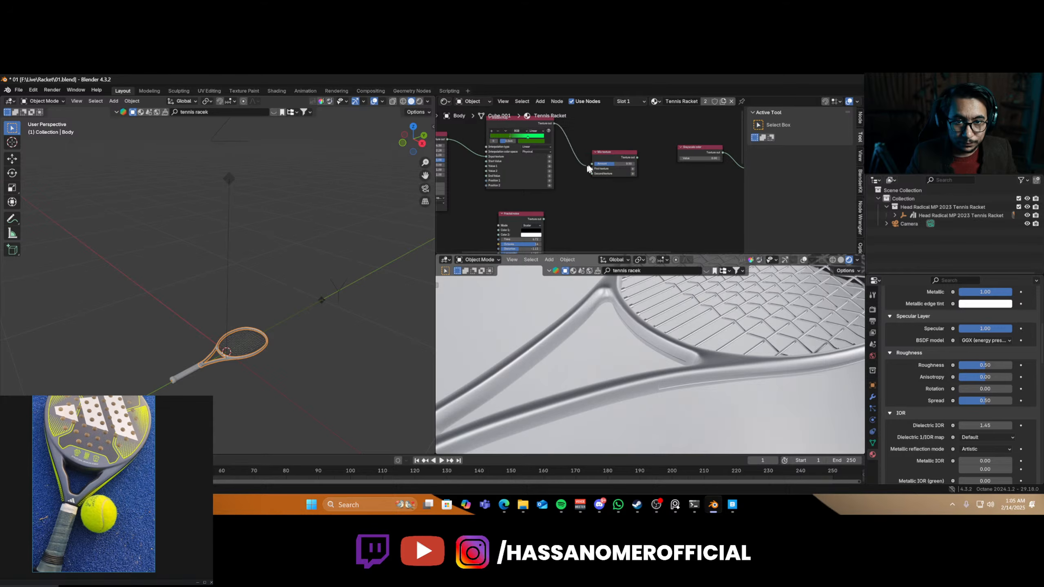
pyautogui.moveTo(589, 169); pyautogui.dragTo(594, 173)
pyautogui.keyDown('ctrl'); pyautogui.keyDown('shift'); pyautogui.click(613, 152); pyautogui.keyUp('shift'); pyautogui.keyUp('ctrl')
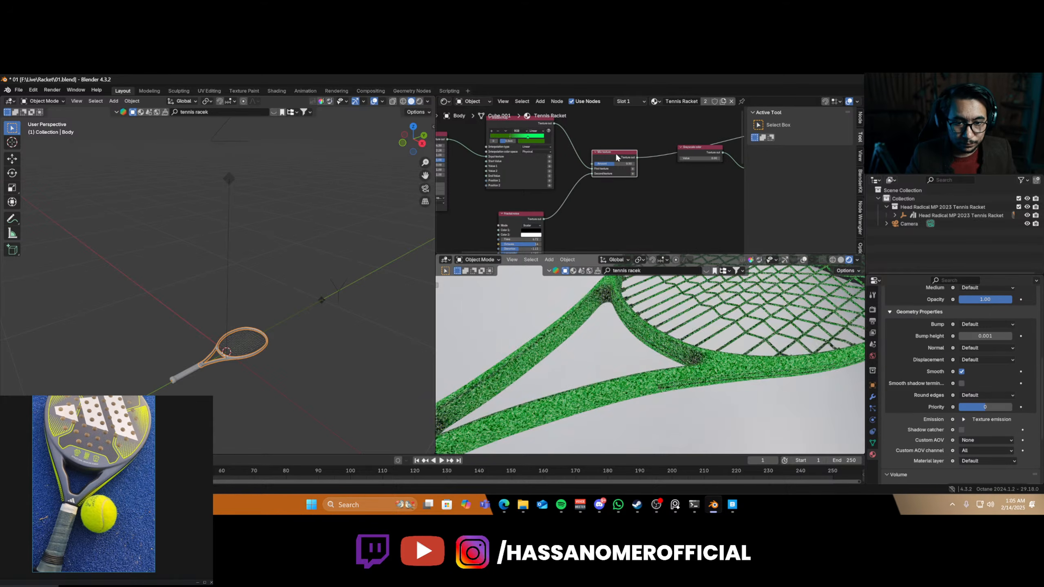
# - Connect the Fractal noise output to the Roughness input of the body's Universal material
pyautogui.scroll(3, 596, 194)
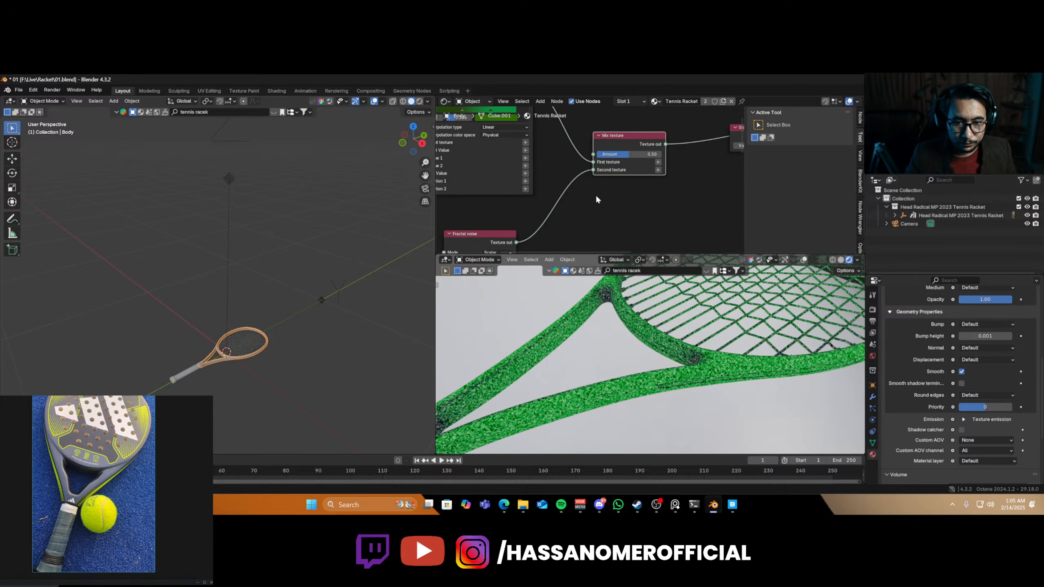
pyautogui.moveTo(624, 399); pyautogui.dragTo(612, 366, button='middle')
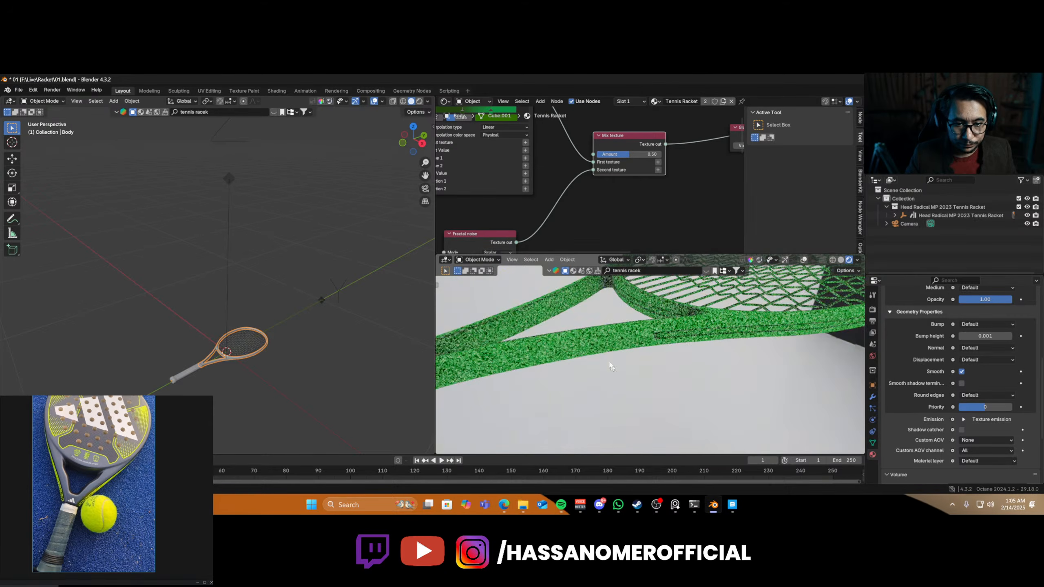
pyautogui.scroll(-4, 633, 180)
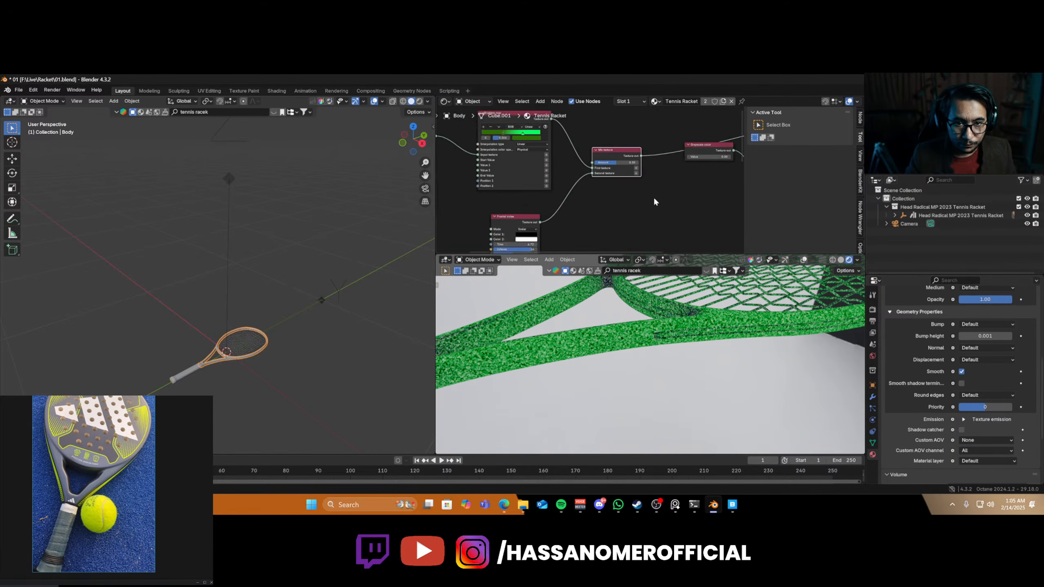
pyautogui.moveTo(582, 182); pyautogui.dragTo(581, 168)
pyautogui.scroll(-3, 593, 209)
pyautogui.moveTo(594, 207); pyautogui.dragTo(571, 187, button='middle')
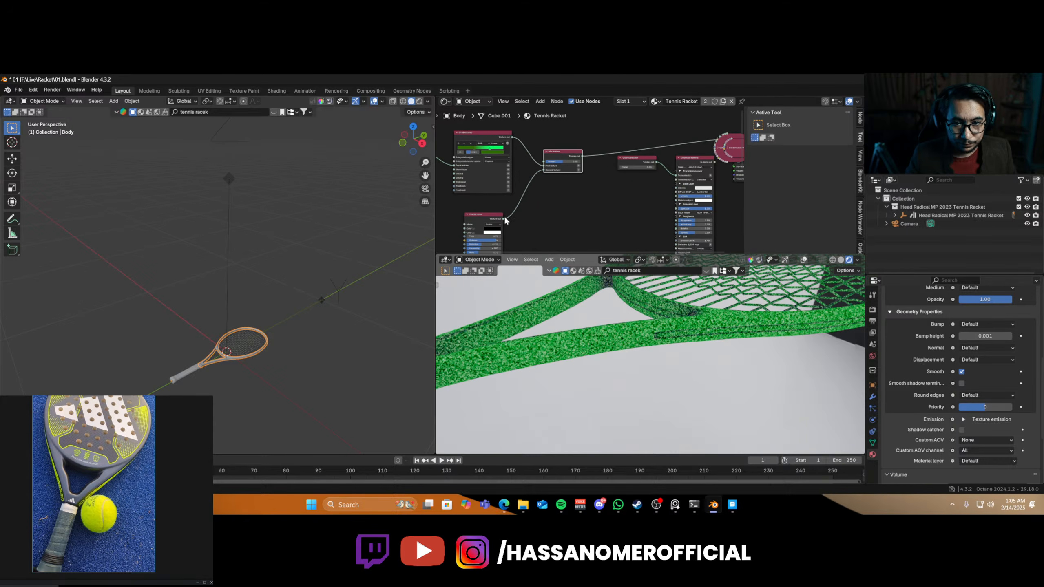
pyautogui.moveTo(504, 218); pyautogui.dragTo(602, 220)
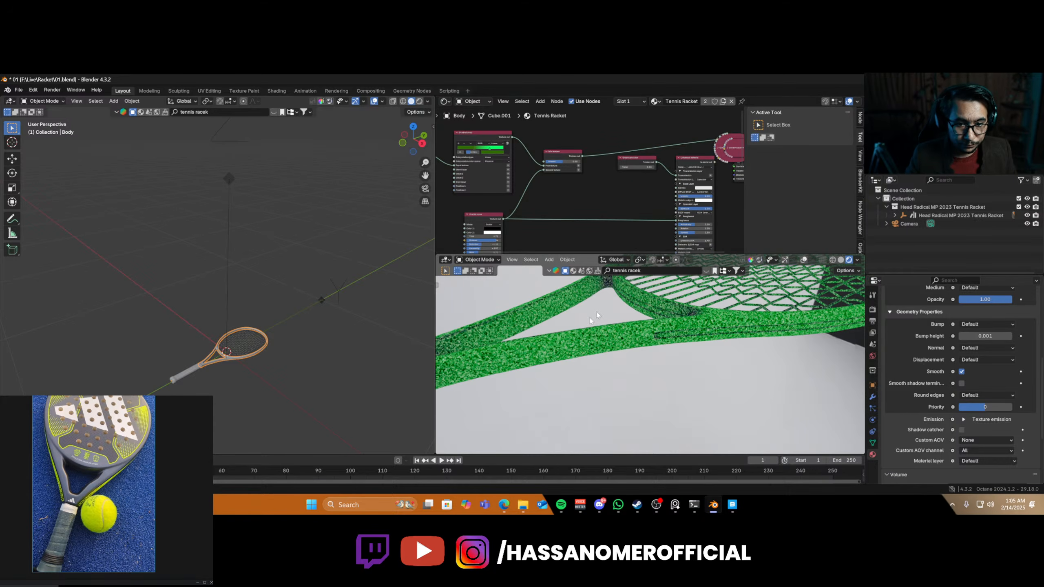
# - Insert a Gradient map between the Fractal noise and the Universal material's Roughness input
pyautogui.scroll(-5, 619, 359)
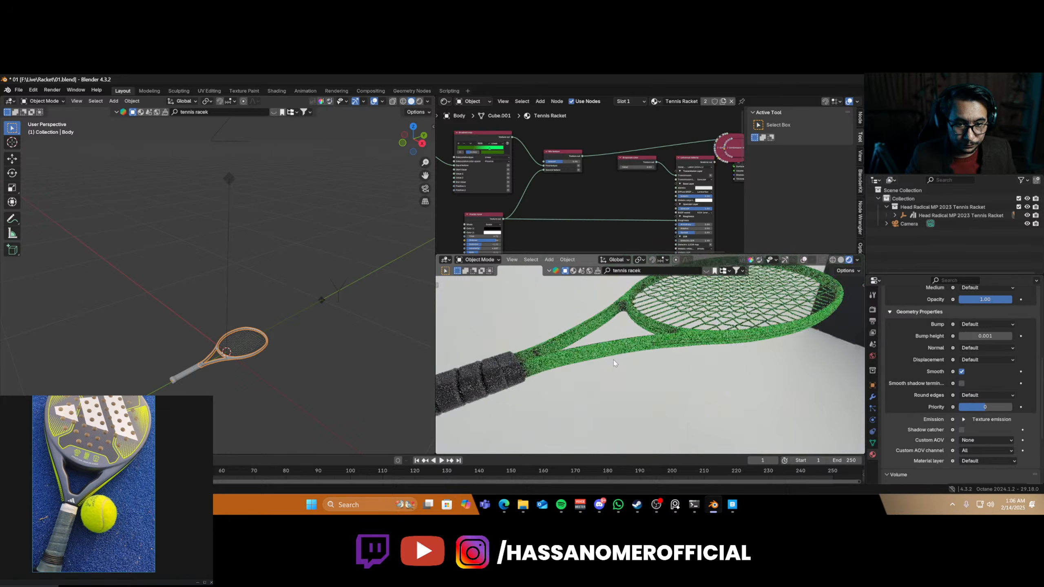
pyautogui.scroll(8, 613, 360)
pyautogui.moveTo(599, 326)
pyautogui.mouseDown(button='middle')
pyautogui.moveTo(620, 323)
pyautogui.moveTo(596, 333)
pyautogui.mouseUp(button='middle')
pyautogui.scroll(-3, 602, 197)
pyautogui.scroll(2, 601, 200)
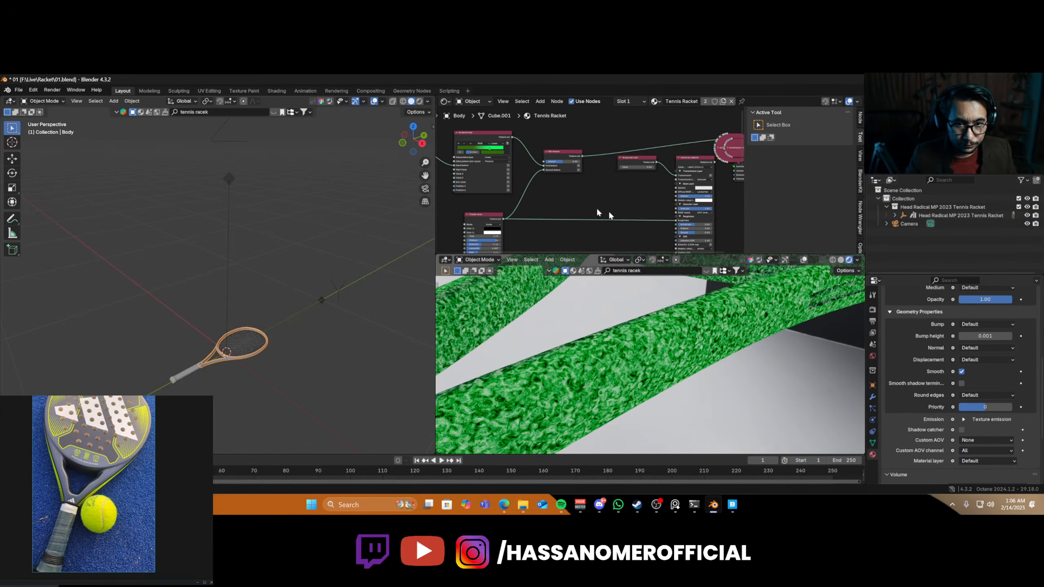
pyautogui.hotkey('shift', 'a')
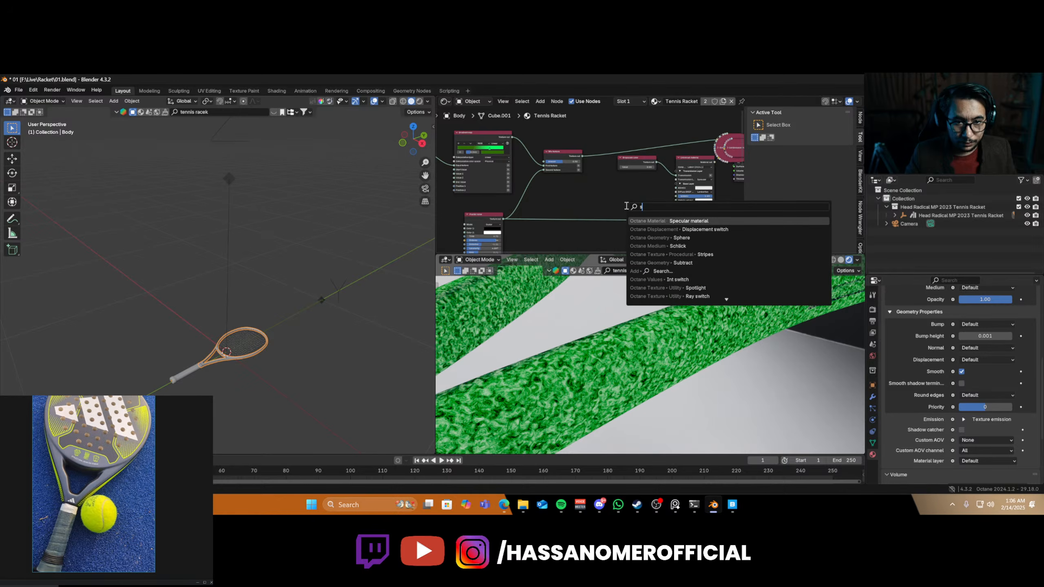
pyautogui.write('gra')
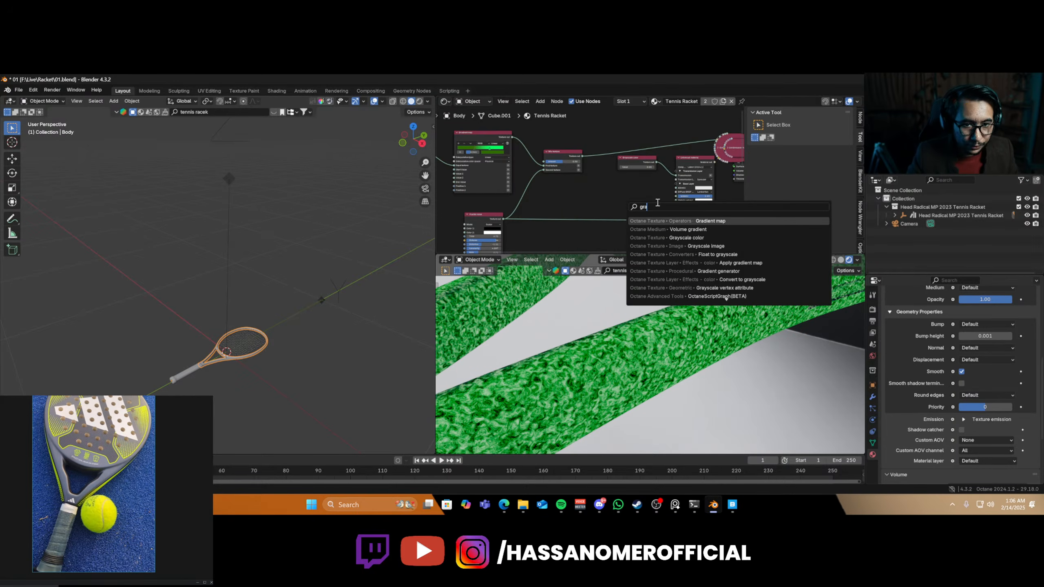
pyautogui.press('Return')
pyautogui.click(558, 194)
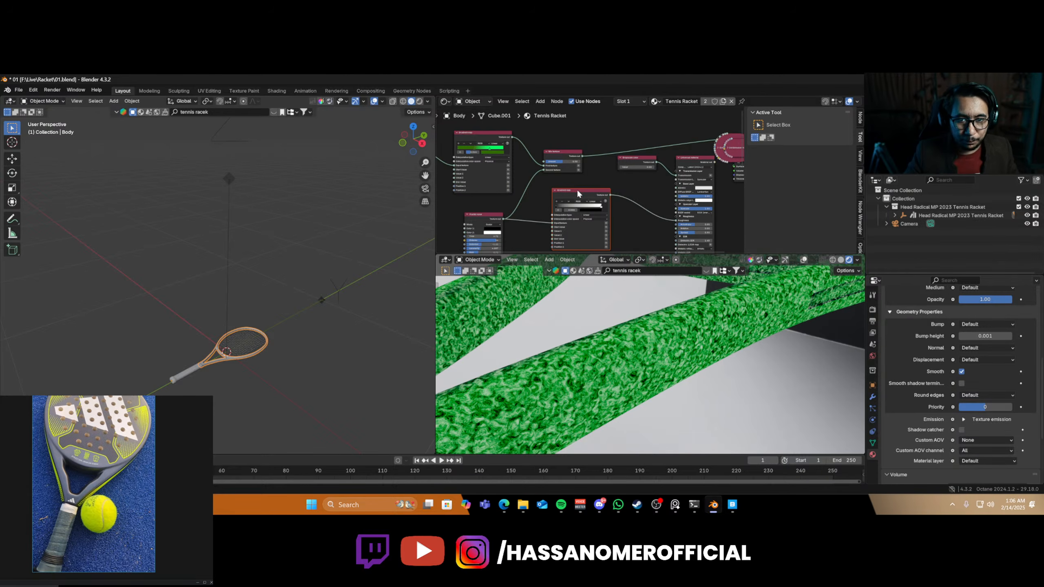
# - Tighten the roughness Gradient map by moving its black stop toward the middle and its white stop inward
pyautogui.scroll(2, 576, 188)
pyautogui.scroll(2, 577, 193)
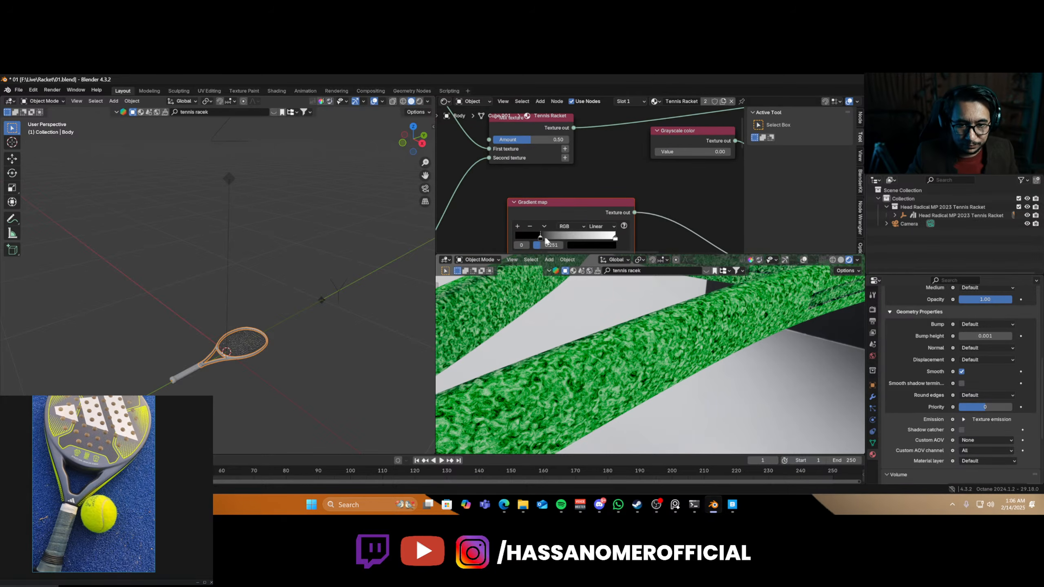
pyautogui.moveTo(562, 237); pyautogui.dragTo(566, 237)
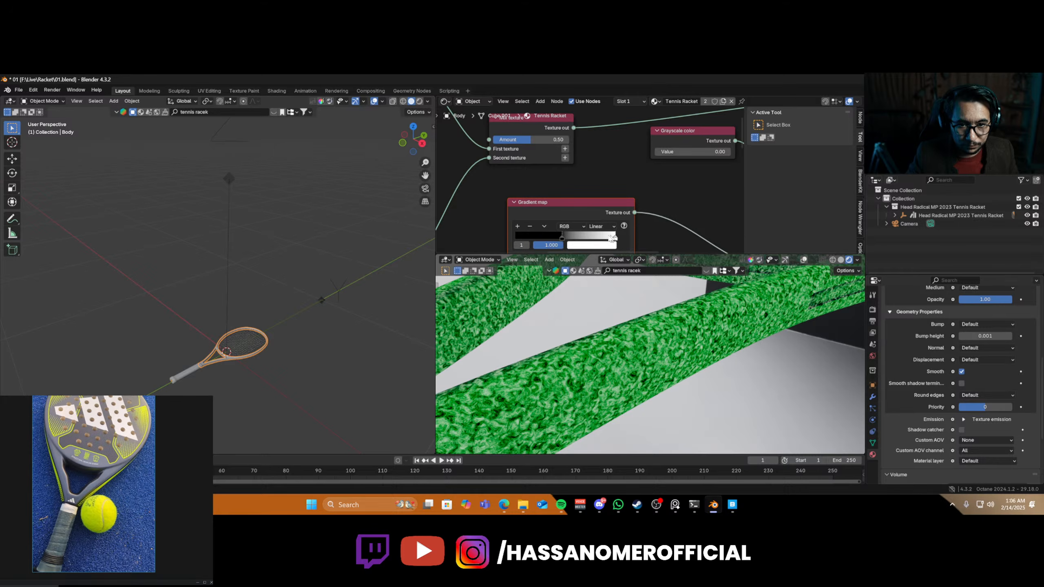
pyautogui.scroll(-5, 646, 175)
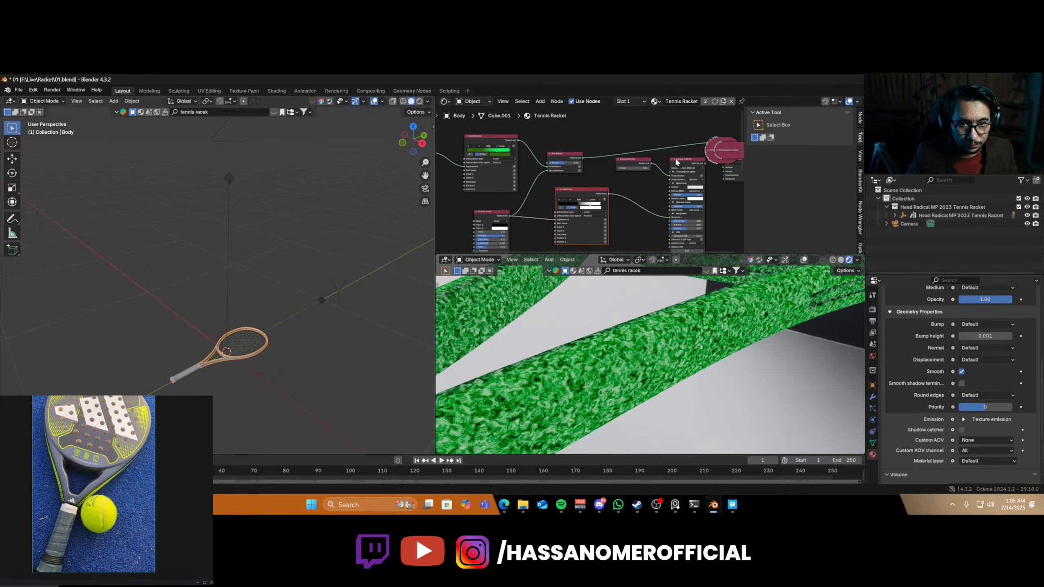
# - Preview the Universal material on the body and connect the Mix texture to its Albedo input
pyautogui.keyDown('ctrl'); pyautogui.keyDown('shift'); pyautogui.click(677, 161); pyautogui.keyUp('shift'); pyautogui.keyUp('ctrl')
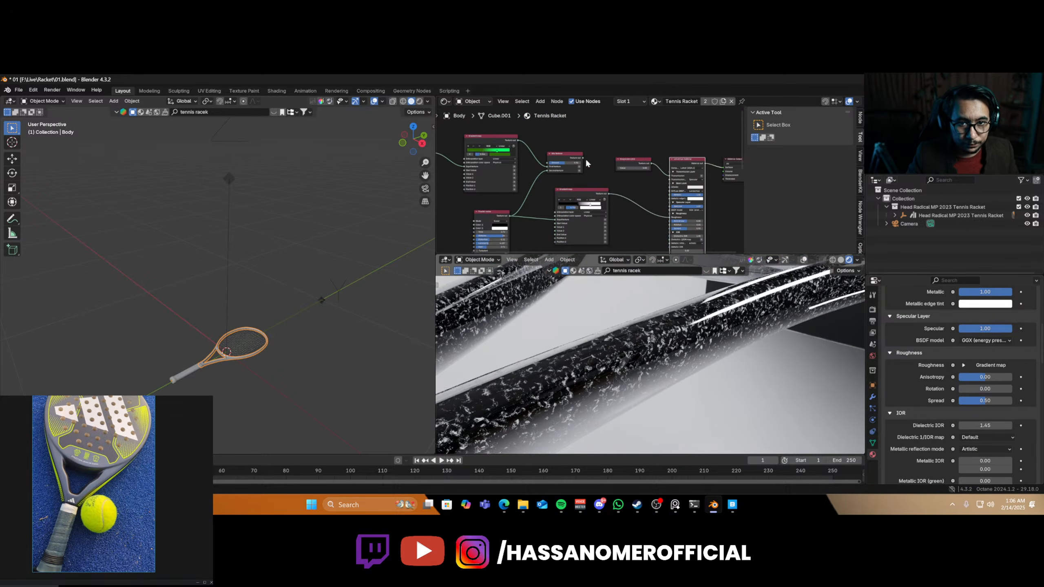
pyautogui.moveTo(583, 158); pyautogui.dragTo(670, 186)
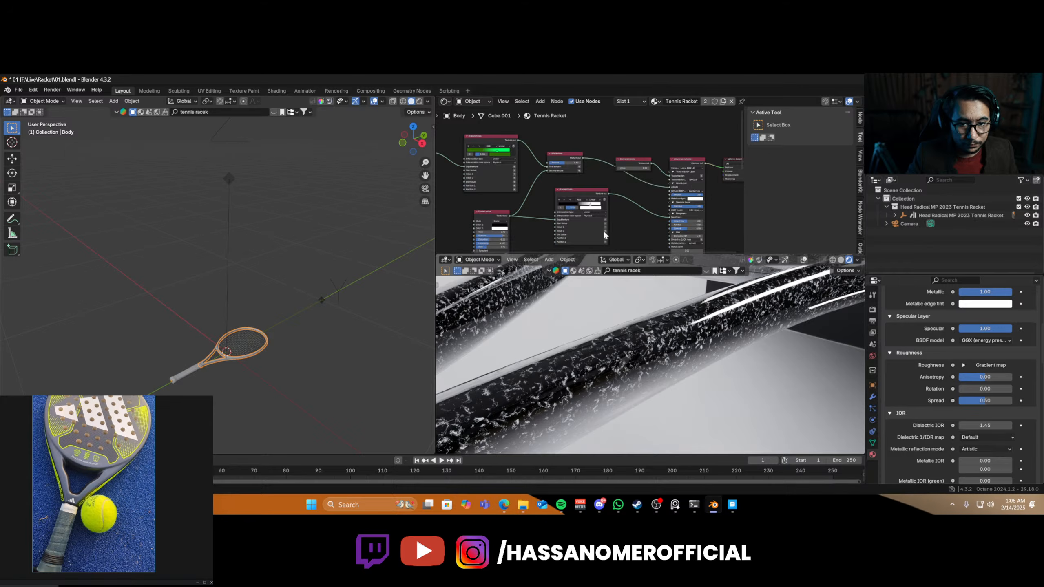
pyautogui.scroll(3, 602, 233)
pyautogui.scroll(-3, 638, 331)
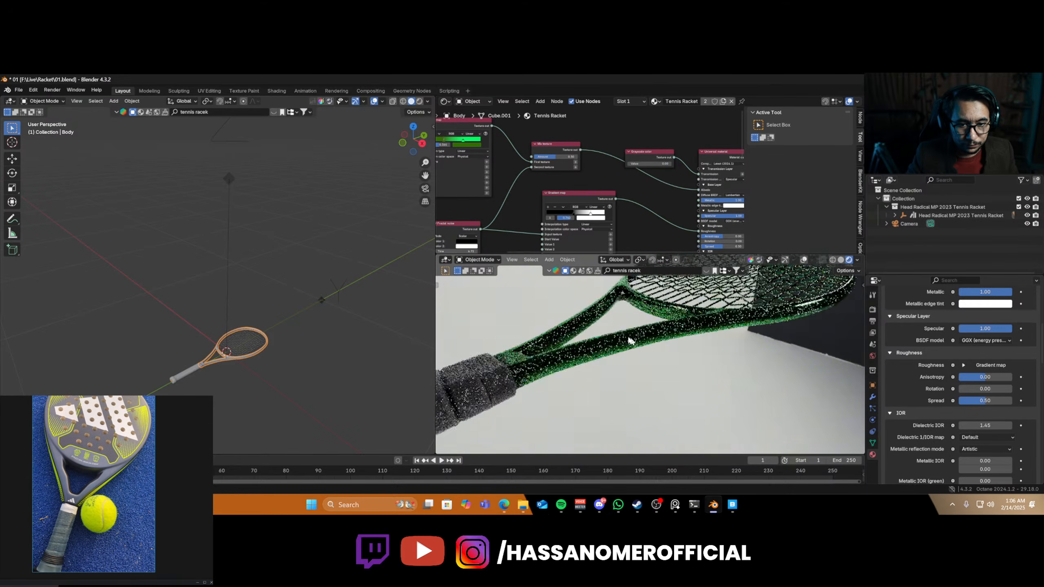
pyautogui.moveTo(629, 338); pyautogui.dragTo(647, 339, button='middle')
pyautogui.scroll(4, 648, 339)
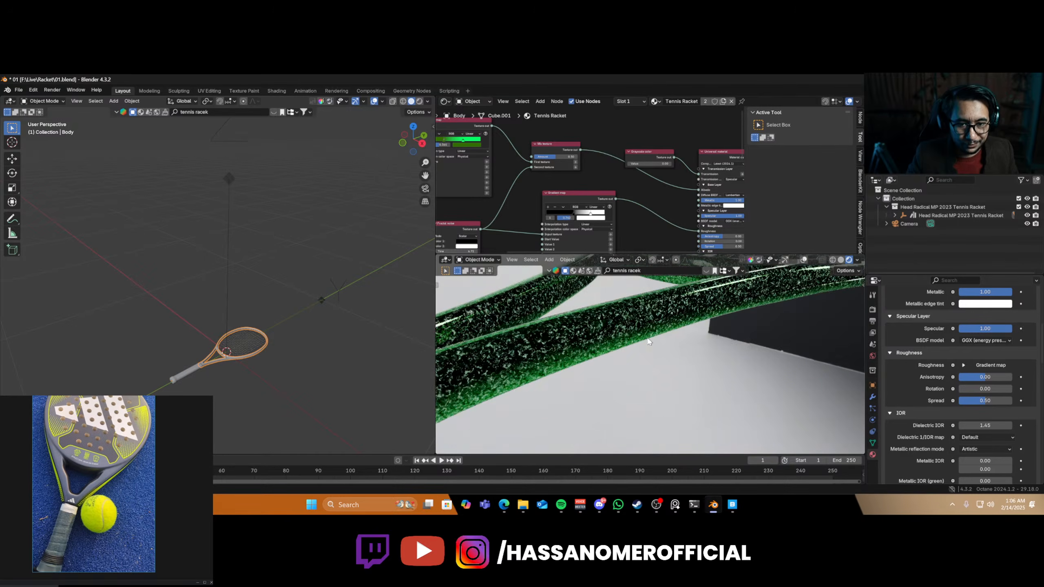
# - Reposition the roughness Gradient map's stops to widen its transition, checking the result on the racket's frame
pyautogui.moveTo(568, 213); pyautogui.dragTo(542, 214)
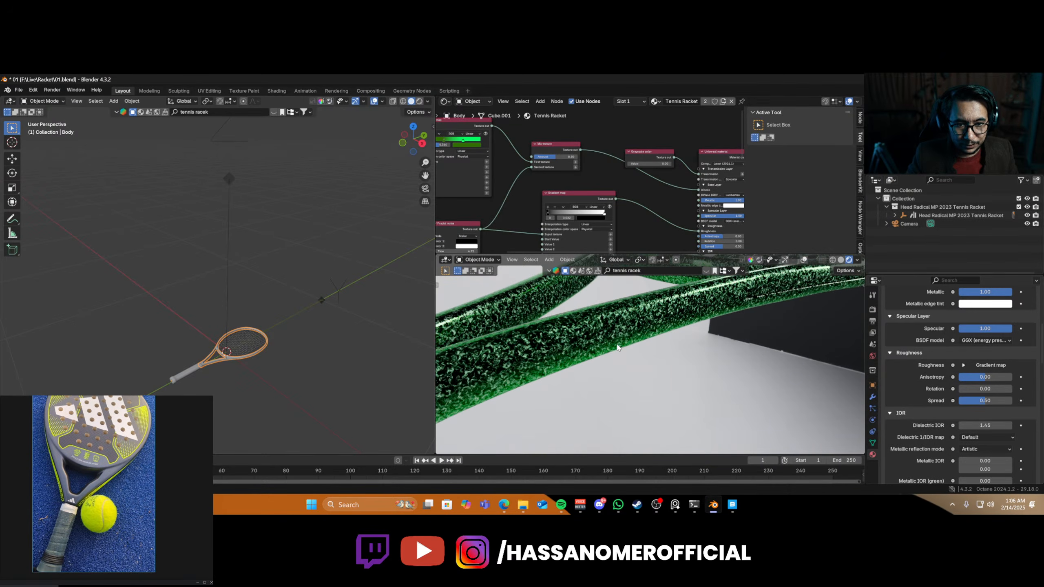
pyautogui.scroll(-4, 657, 327)
pyautogui.moveTo(658, 328)
pyautogui.mouseDown(button='middle')
pyautogui.moveTo(651, 304)
pyautogui.moveTo(637, 325)
pyautogui.mouseUp(button='middle')
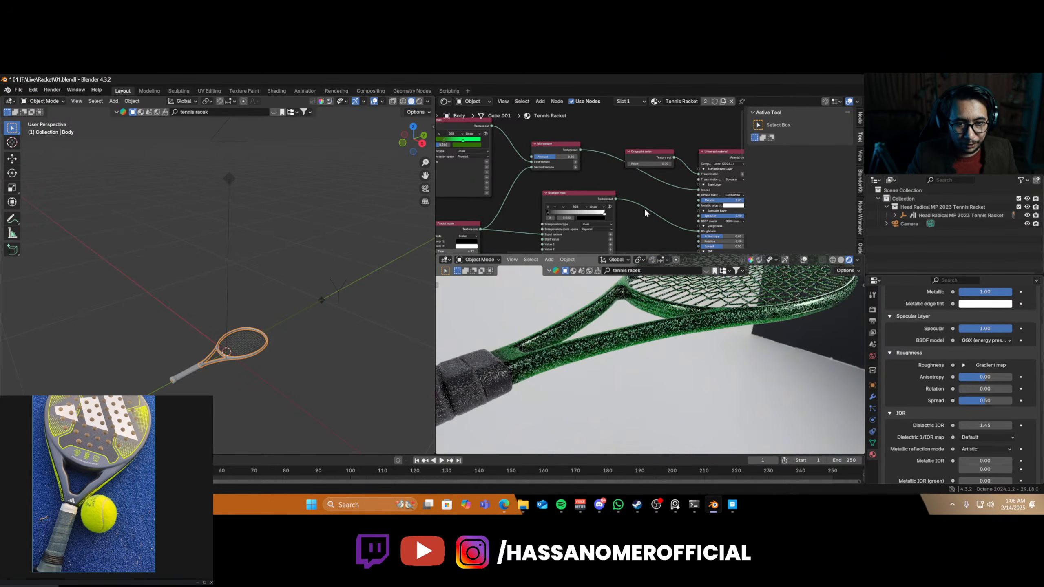
pyautogui.scroll(-5, 645, 208)
pyautogui.scroll(2, 600, 213)
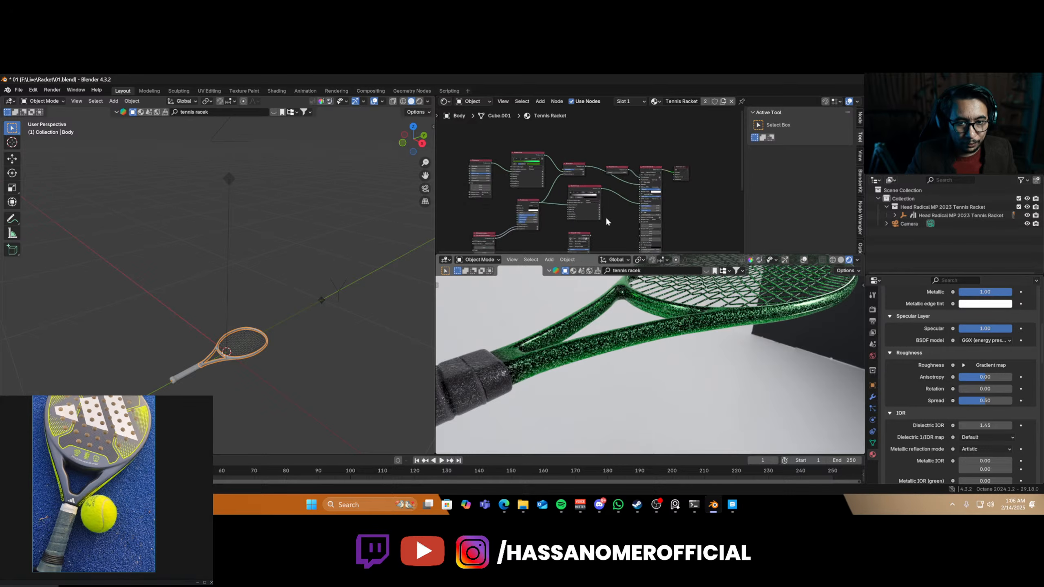
# - Move the material output node farther away from the Universal material and save the file
pyautogui.moveTo(606, 218); pyautogui.dragTo(574, 207, button='middle')
pyautogui.scroll(5, 620, 167)
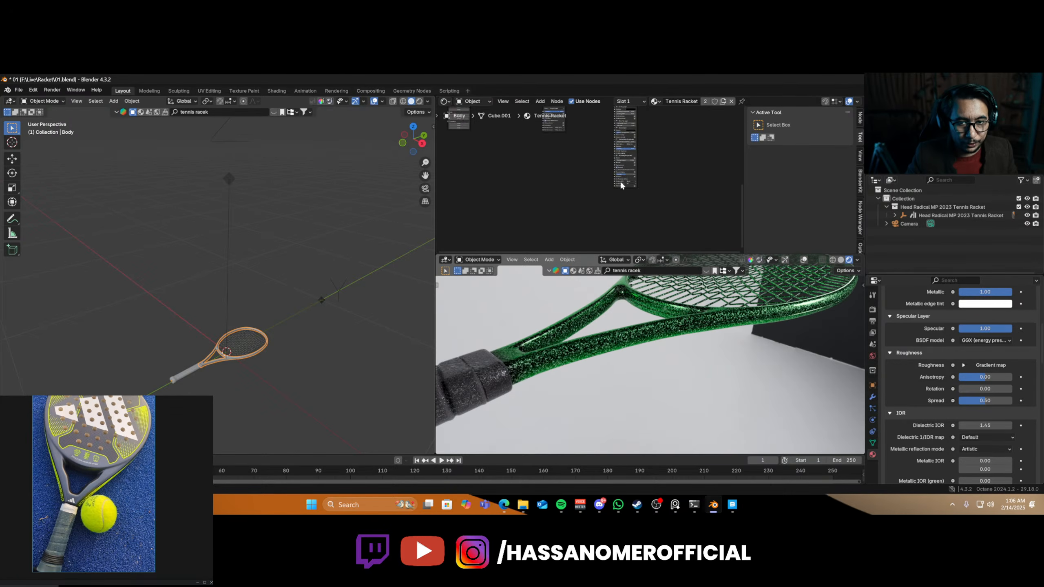
pyautogui.scroll(-4, 620, 181)
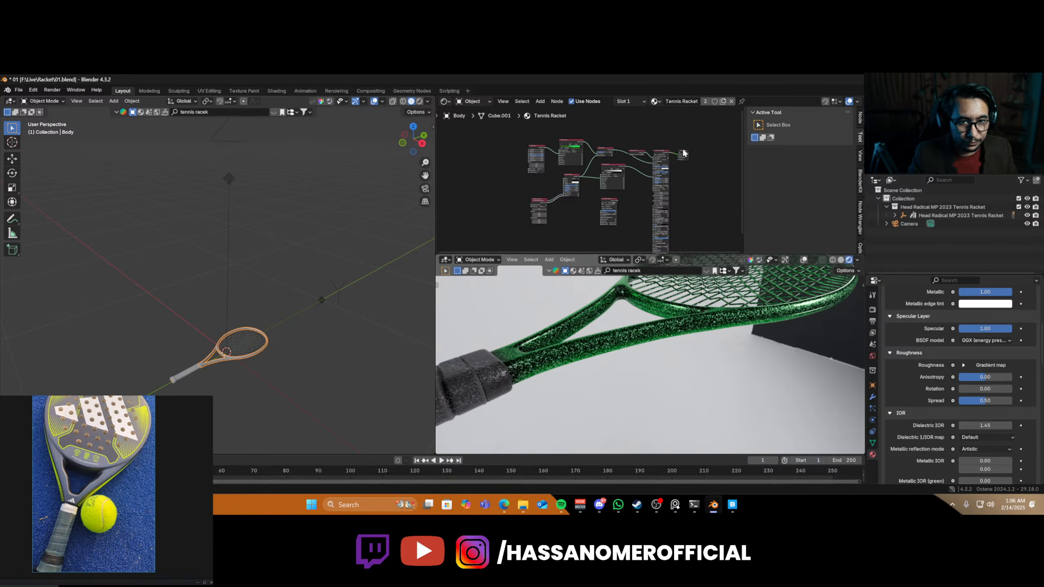
pyautogui.moveTo(684, 153); pyautogui.dragTo(720, 158)
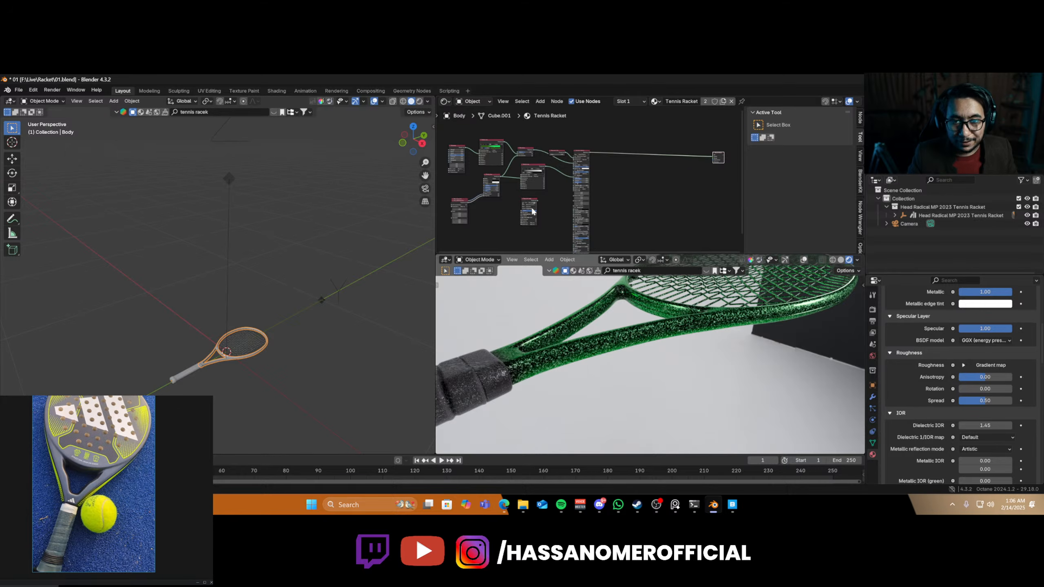
pyautogui.hotkey('ctrl', 's')
# - Add a Material layer group to the Universal material's Material layer input
pyautogui.scroll(4, 546, 219)
pyautogui.scroll(2, 596, 140)
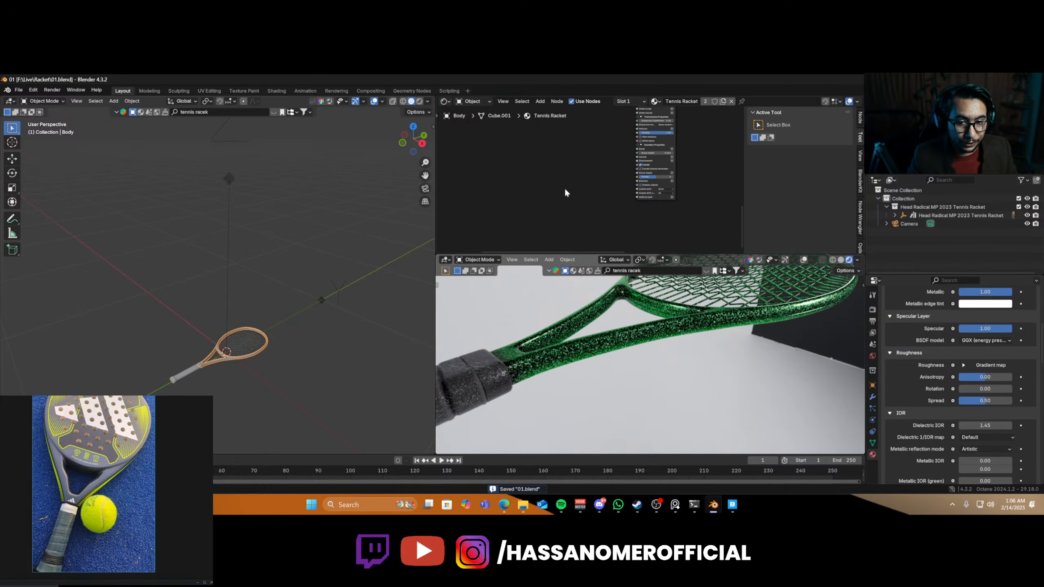
pyautogui.scroll(3, 576, 192)
pyautogui.moveTo(591, 196); pyautogui.dragTo(550, 180, button='middle')
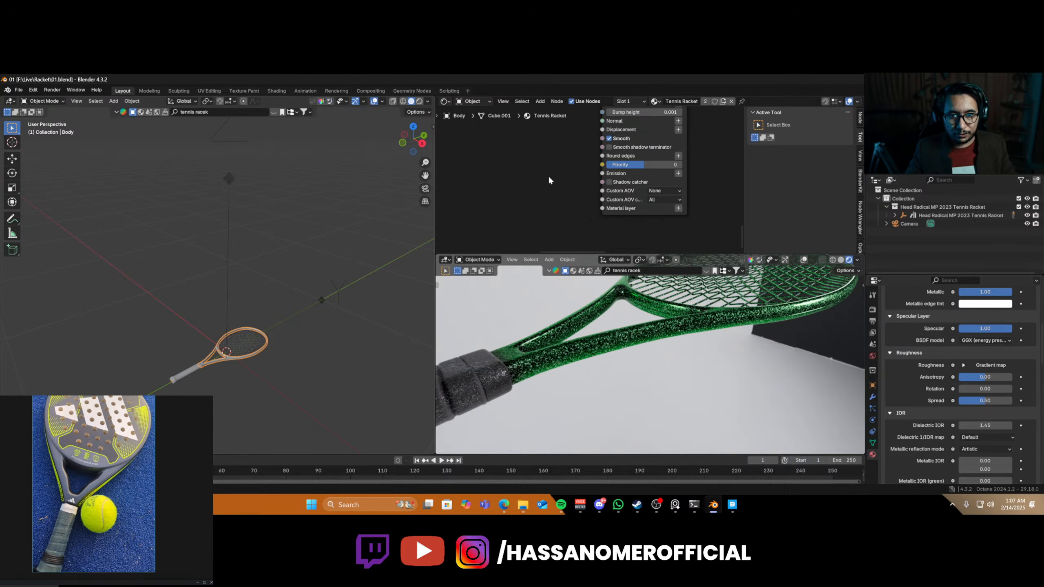
pyautogui.moveTo(549, 178); pyautogui.dragTo(634, 171, button='middle')
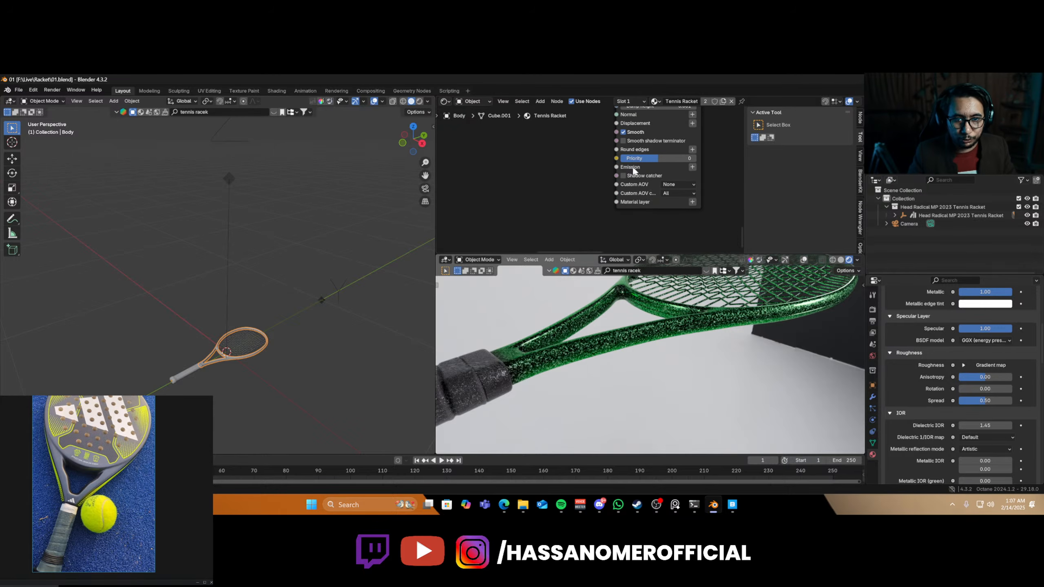
pyautogui.click(693, 202)
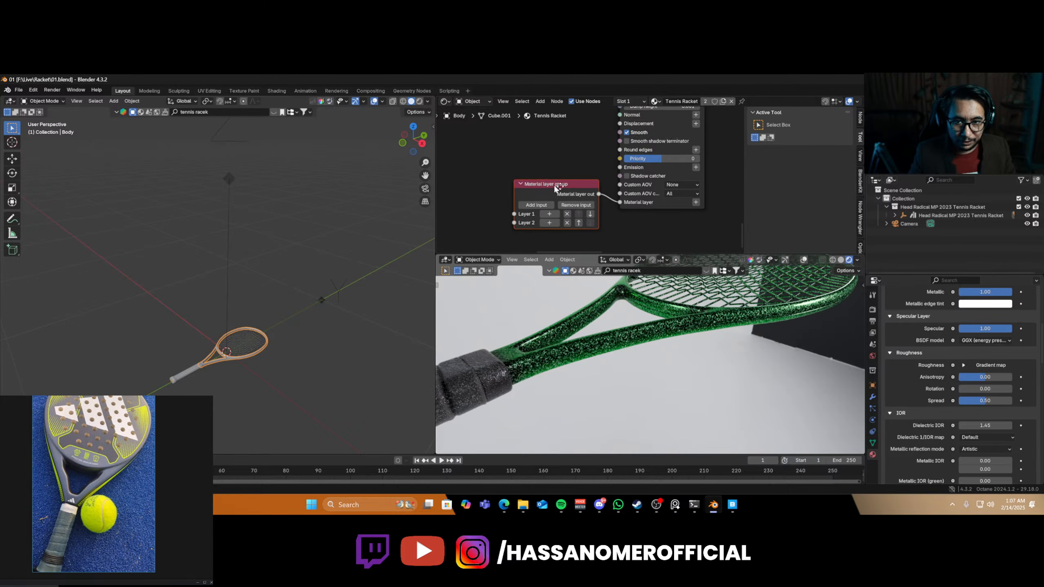
pyautogui.moveTo(524, 205); pyautogui.dragTo(597, 196, button='middle')
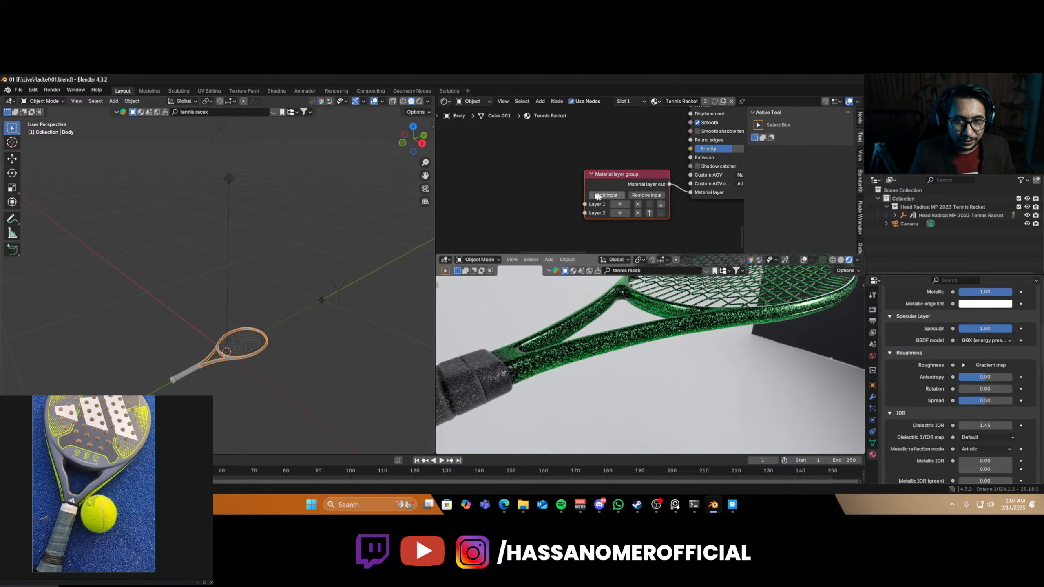
# - Add a Specular layer to Layer 1 of the Material layer group and check the result on the racket
pyautogui.click(619, 204)
pyautogui.moveTo(610, 218)
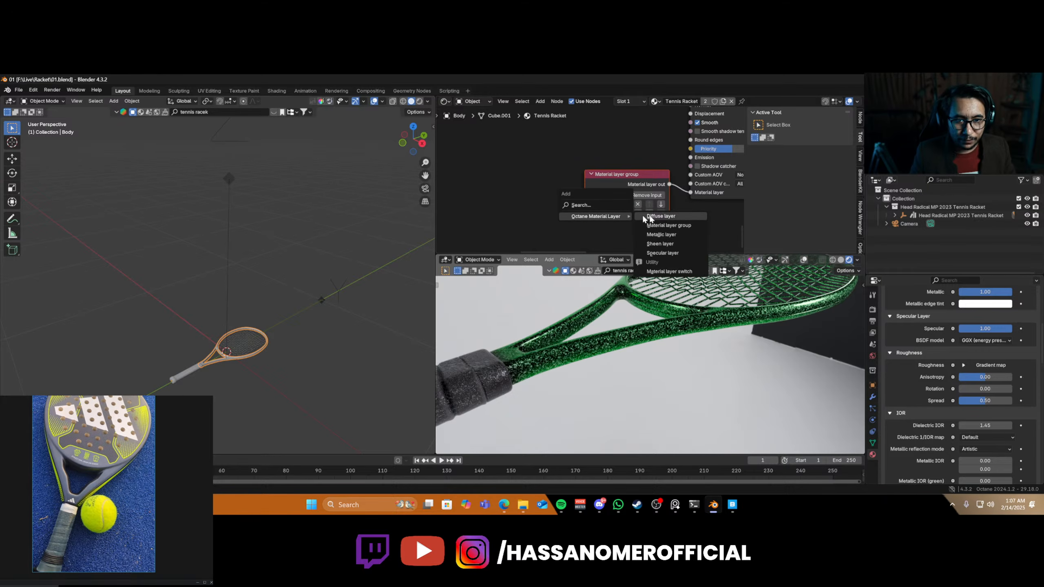
pyautogui.click(677, 252)
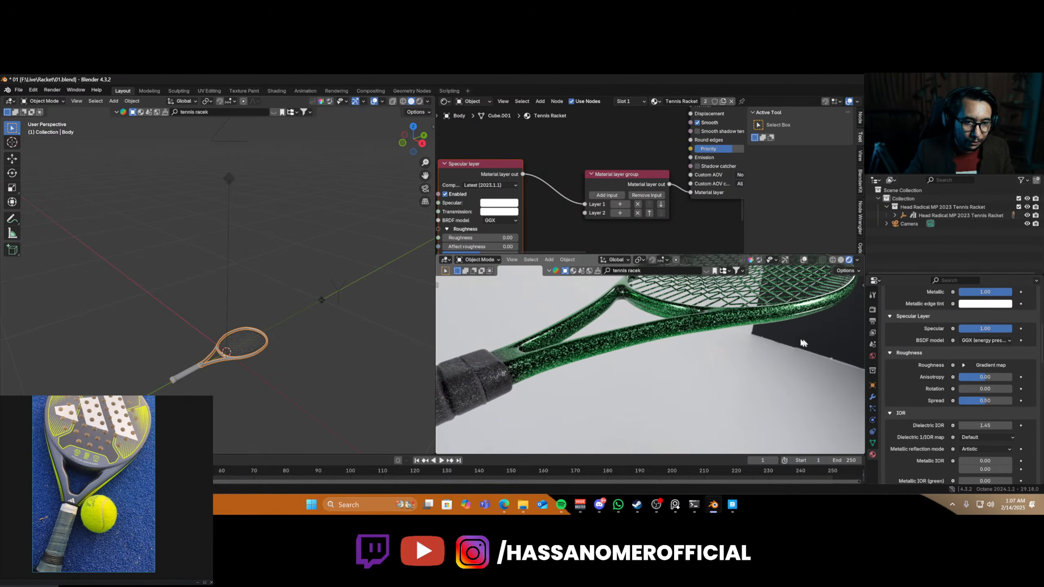
pyautogui.moveTo(804, 343); pyautogui.dragTo(739, 312, button='middle')
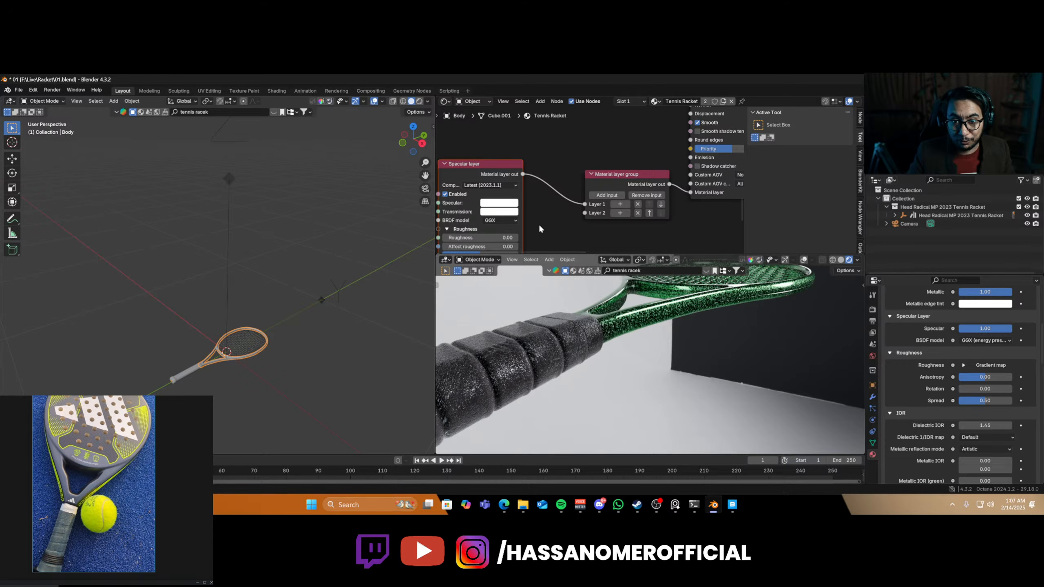
# - Set the Specular layer's BRDF model to Octane and inspect the coating on the racket from several angles
pyautogui.moveTo(539, 224); pyautogui.dragTo(609, 181, button='middle')
pyautogui.click(564, 173)
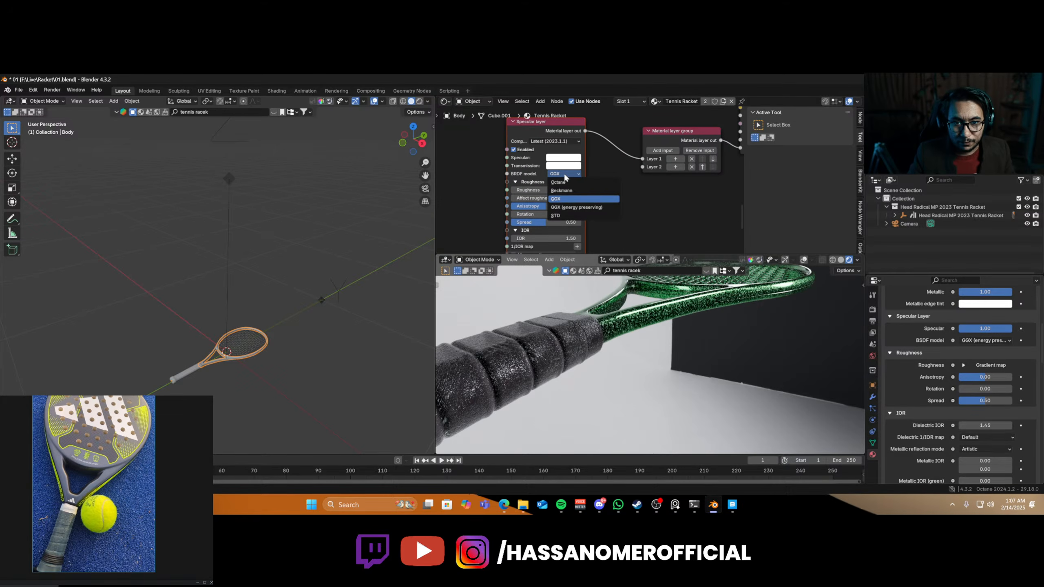
pyautogui.click(561, 183)
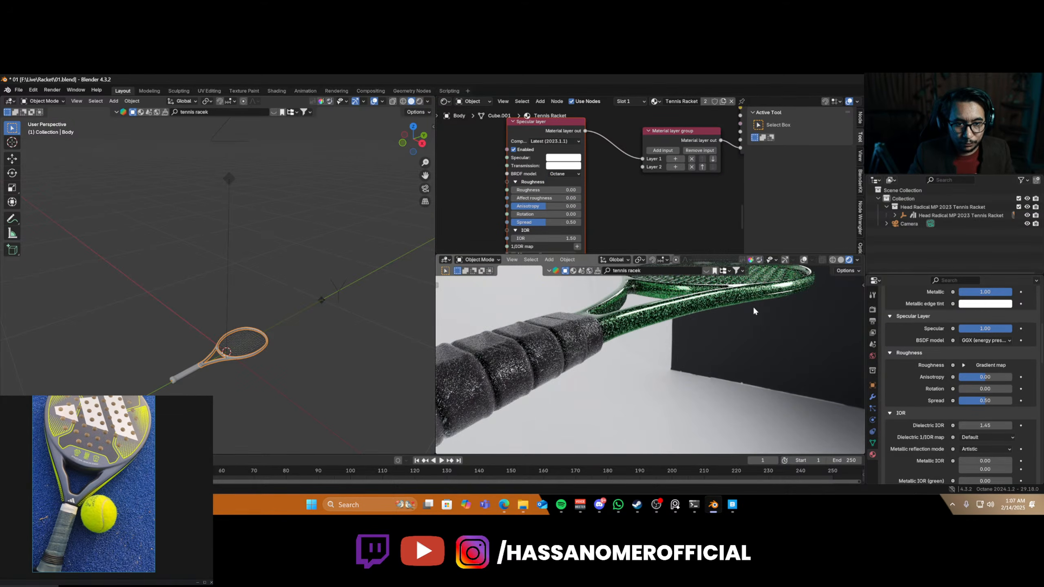
pyautogui.moveTo(753, 307); pyautogui.dragTo(711, 302, button='middle')
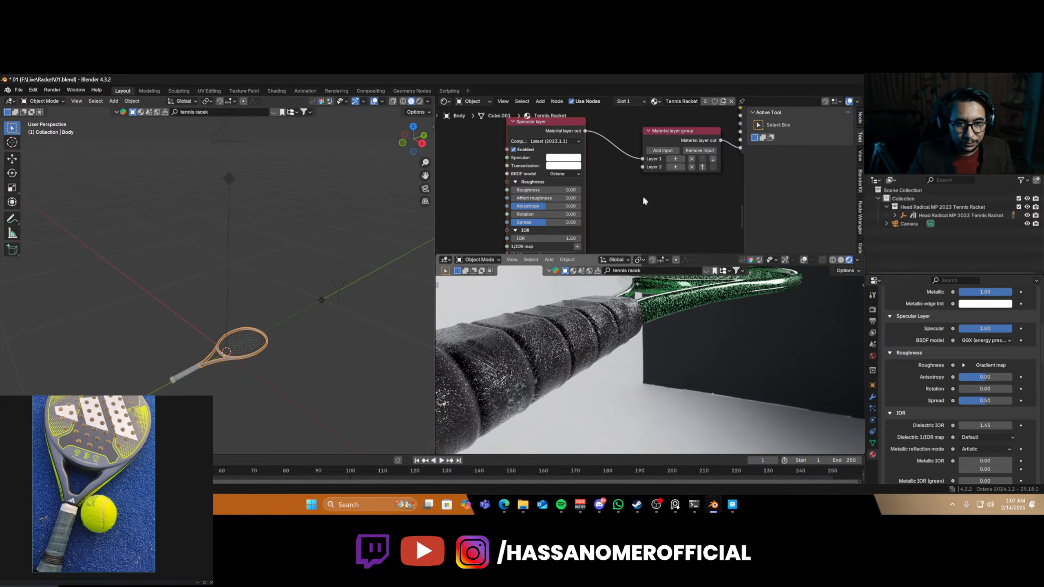
pyautogui.scroll(1, 622, 196)
pyautogui.moveTo(531, 193); pyautogui.dragTo(541, 192)
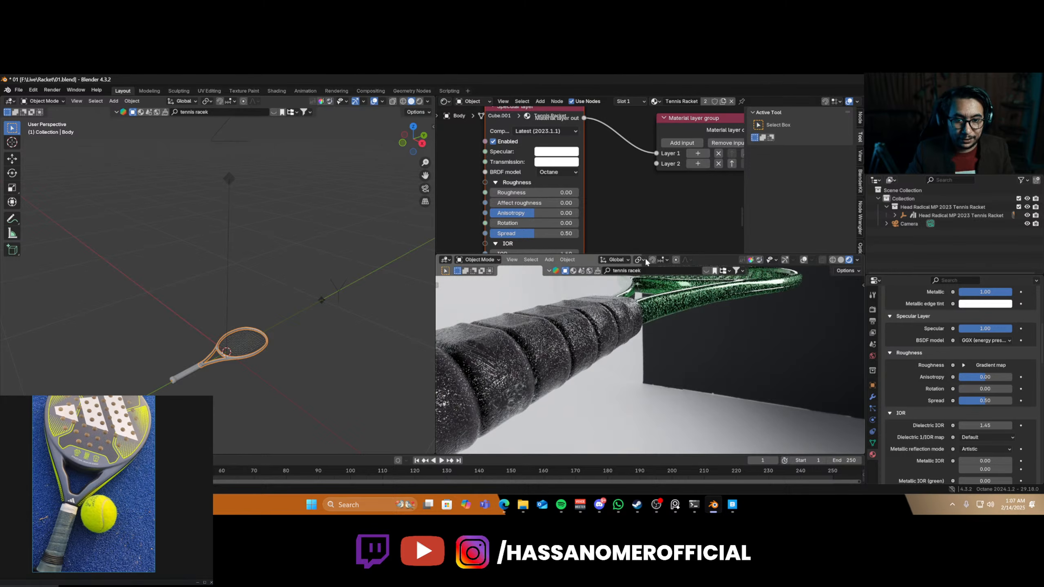
pyautogui.scroll(-3, 708, 298)
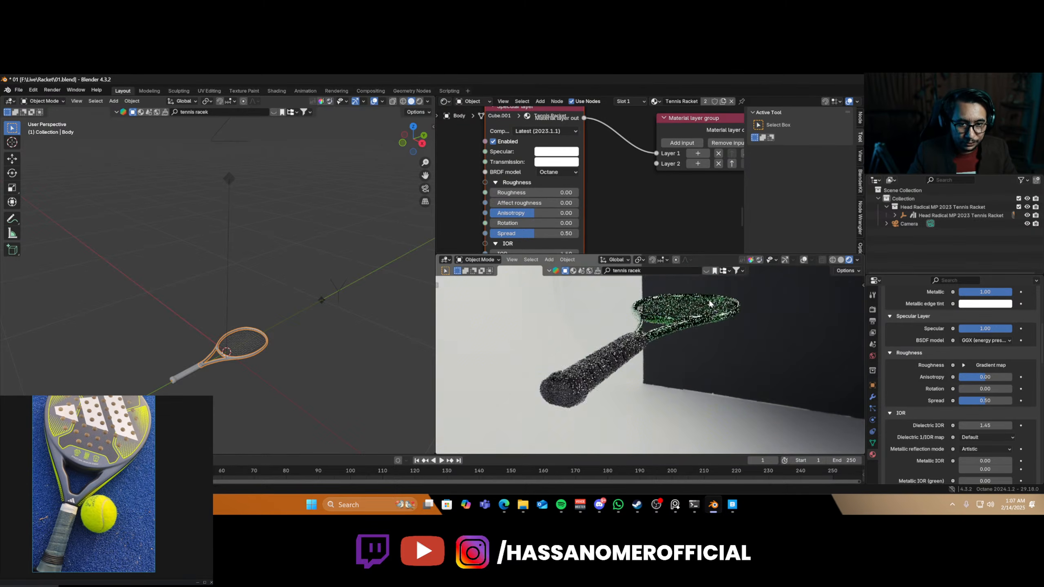
pyautogui.moveTo(708, 299); pyautogui.dragTo(689, 340, button='middle')
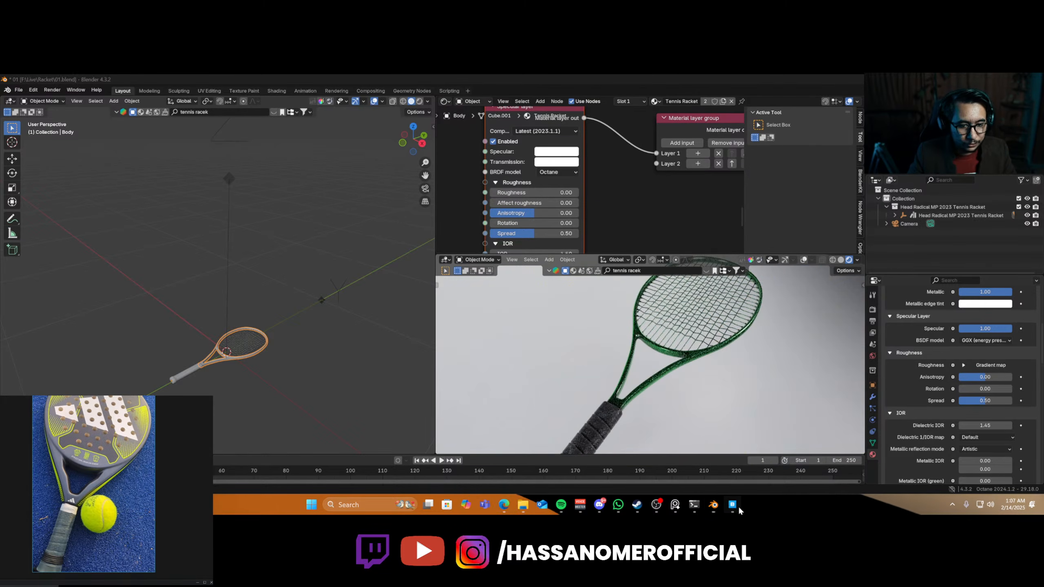
pyautogui.click(732, 505)
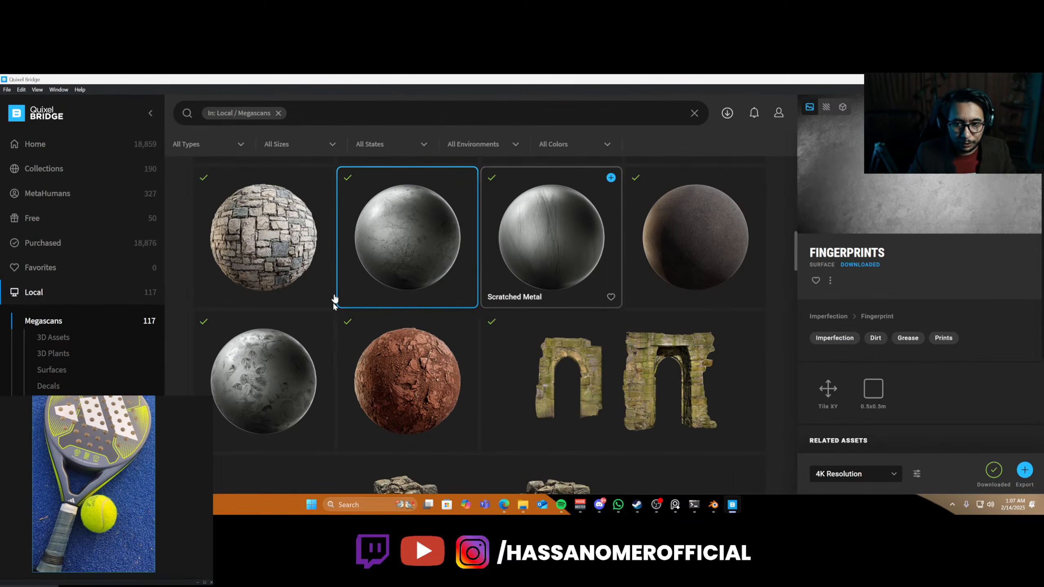
pyautogui.rightClick(533, 249)
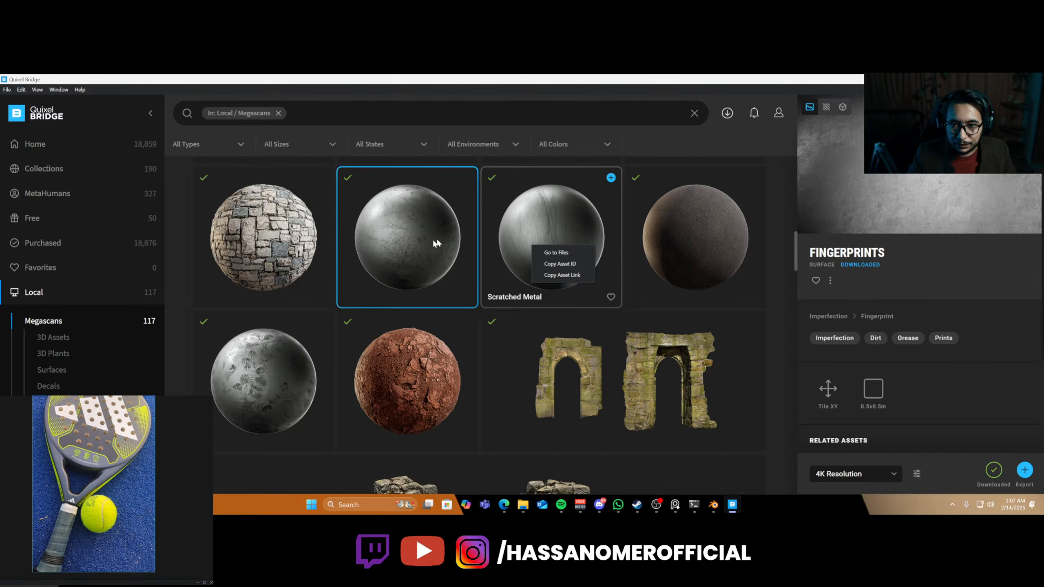
pyautogui.click(714, 505)
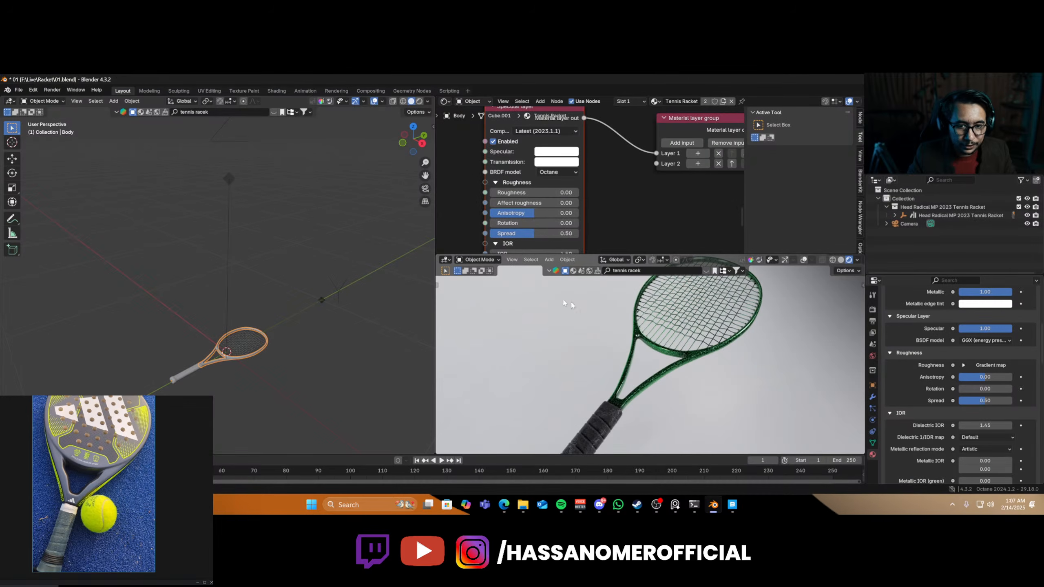
# - Copy the two RGB image nodes and their Mix texture from the handle's material and place them beside the body's Specular layer
pyautogui.scroll(-8, 570, 158)
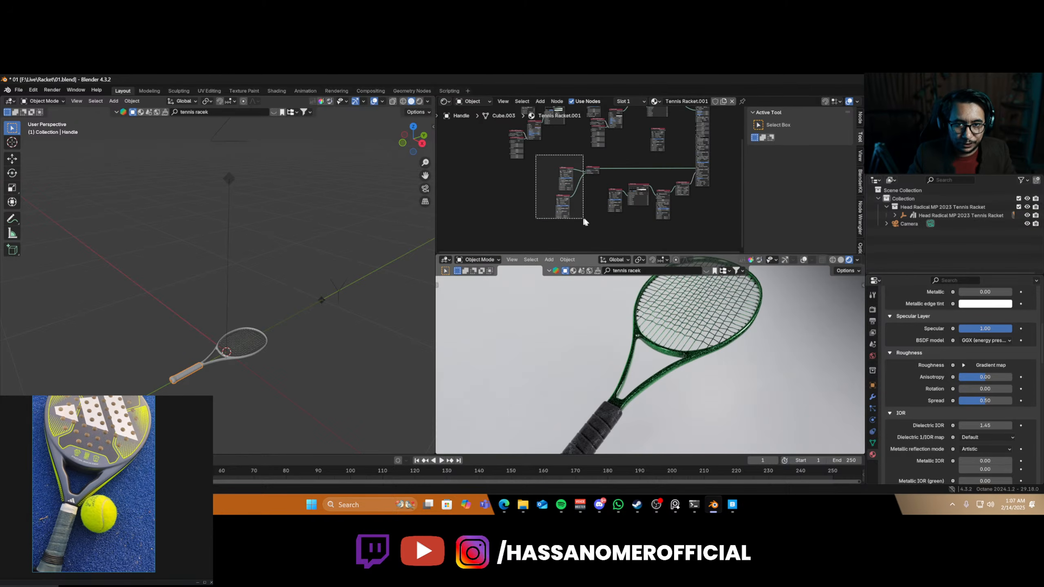
pyautogui.rightClick(596, 170)
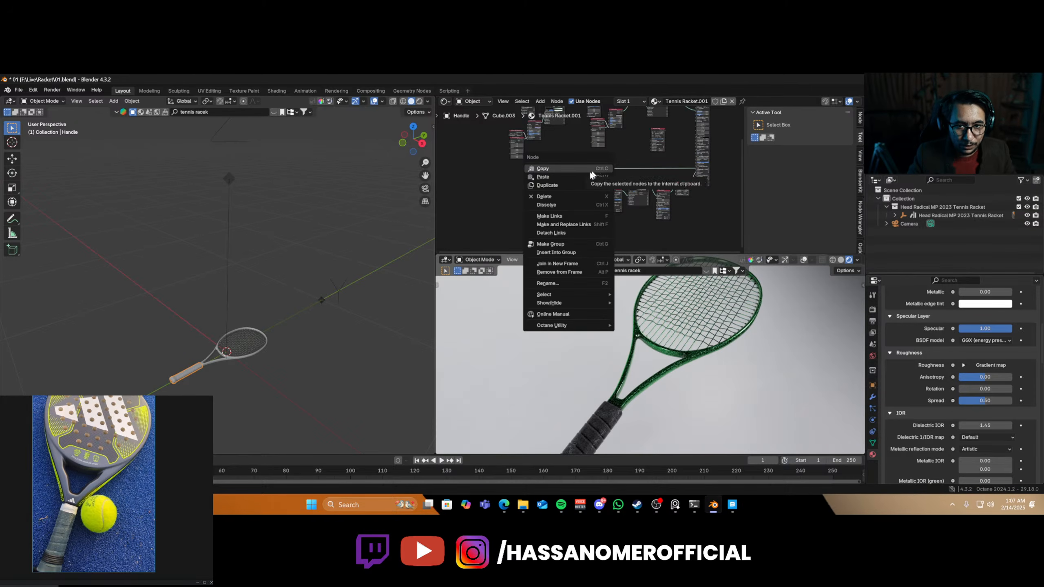
pyautogui.click(567, 168)
pyautogui.click(684, 354)
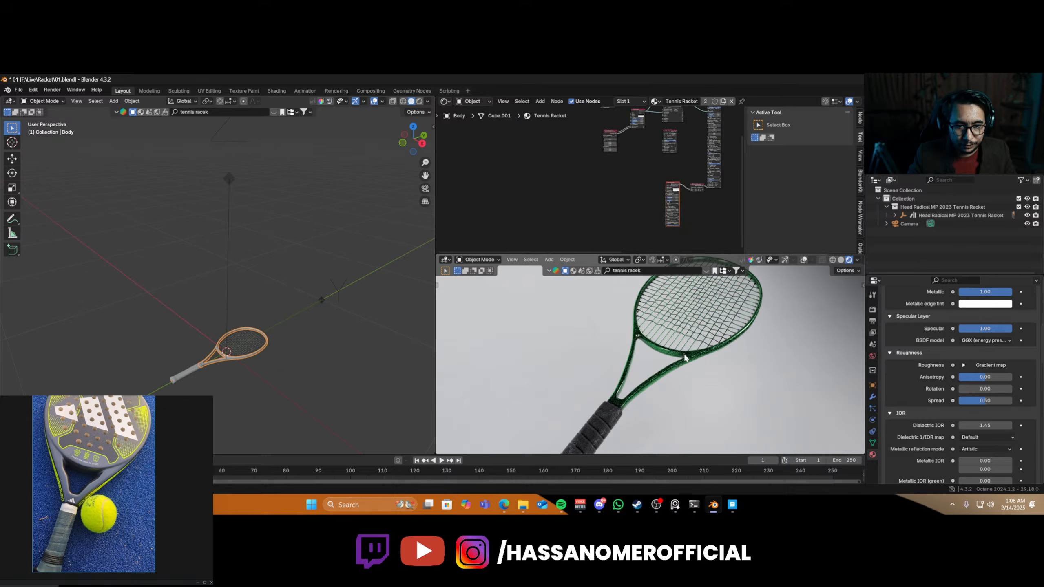
pyautogui.moveTo(613, 222); pyautogui.dragTo(553, 170, button='middle')
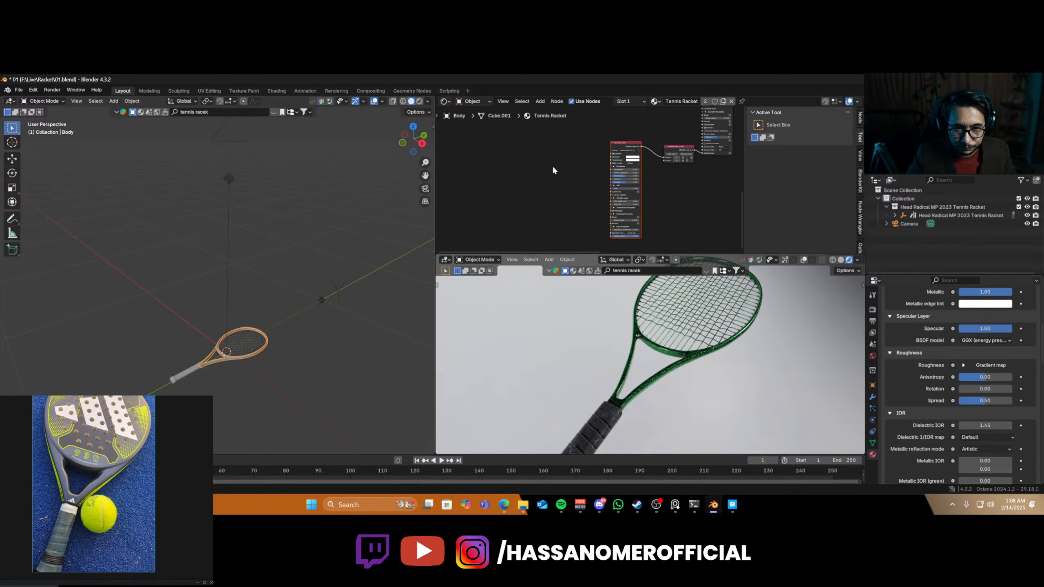
pyautogui.hotkey('ctrl', 'v')
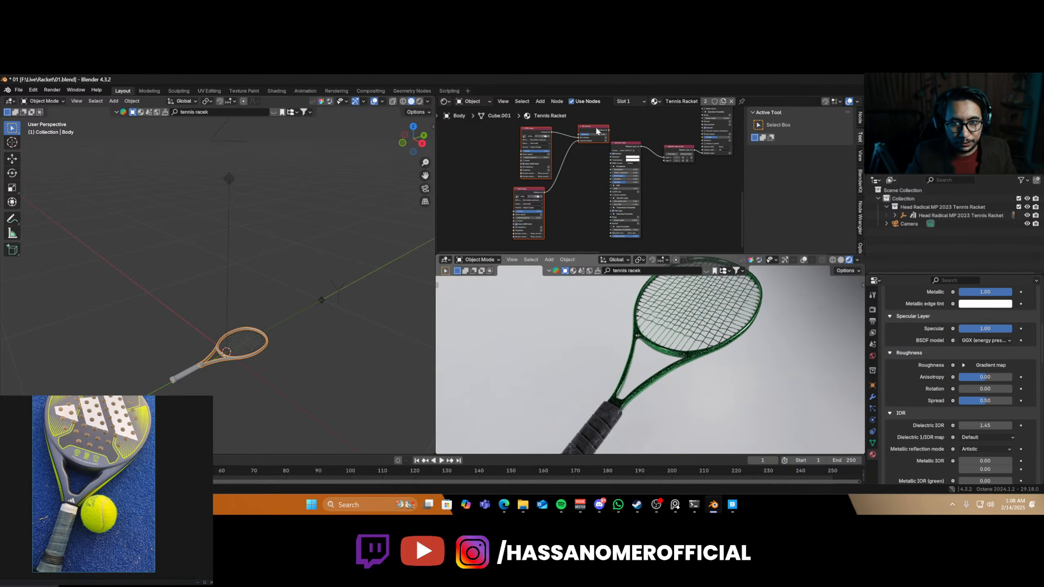
pyautogui.moveTo(596, 131); pyautogui.dragTo(560, 152)
# - Preview the pasted Mix texture on the body and get a close look at the racket's throat
pyautogui.keyDown('ctrl'); pyautogui.keyDown('shift'); pyautogui.click(539, 146); pyautogui.keyUp('shift'); pyautogui.keyUp('ctrl')
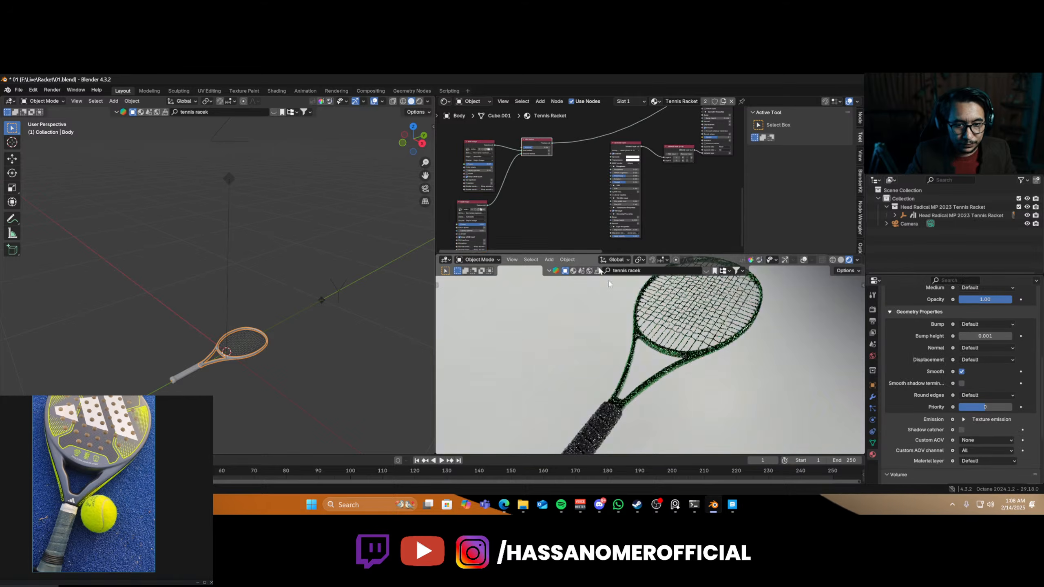
pyautogui.scroll(4, 674, 377)
pyautogui.scroll(2, 665, 372)
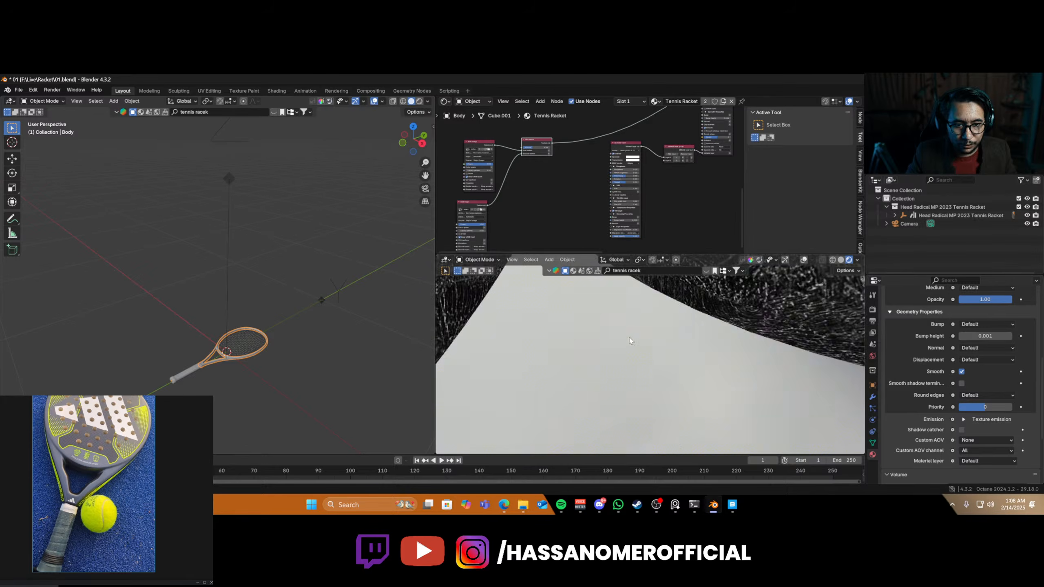
pyautogui.scroll(7, 548, 210)
pyautogui.moveTo(534, 180); pyautogui.dragTo(602, 286, button='middle')
pyautogui.scroll(1, 603, 234)
pyautogui.scroll(4, 595, 190)
# - Enter a new Power value for the RGB image feeding the Mix texture's First texture
pyautogui.moveTo(590, 174); pyautogui.dragTo(704, 206, button='middle')
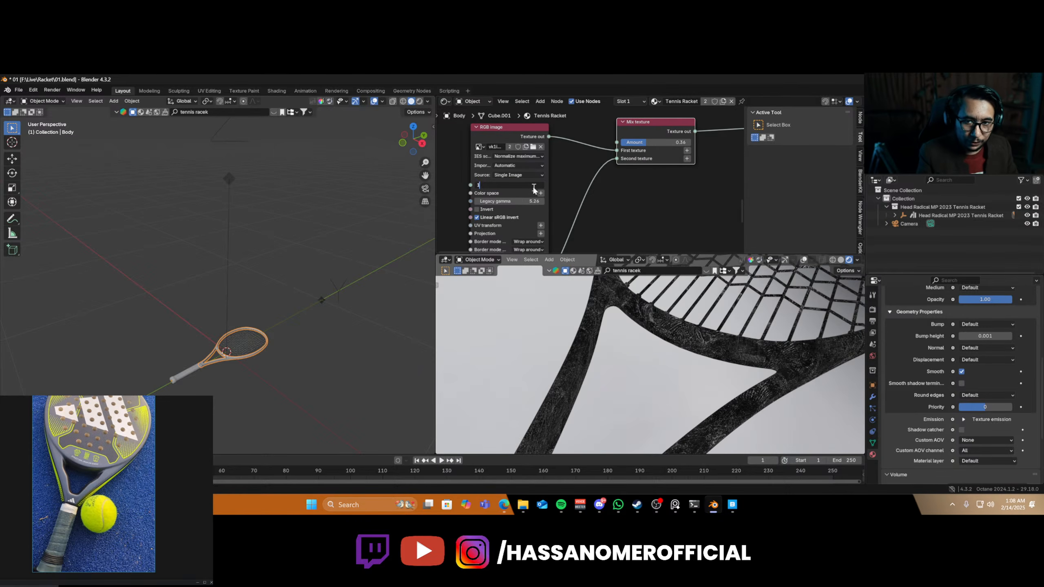
pyautogui.press('Return')
pyautogui.moveTo(575, 208); pyautogui.dragTo(609, 85, button='middle')
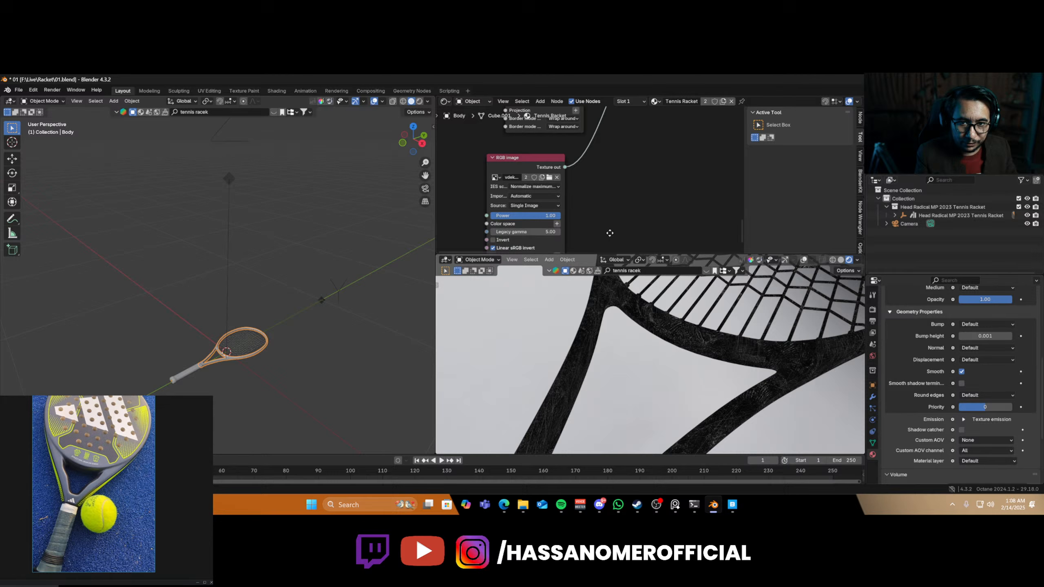
# - Set the Power of the Mix texture's second RGB image to 5 and try raising its Legacy gamma to 8
pyautogui.click(532, 219)
pyautogui.write('5')
pyautogui.press('Return')
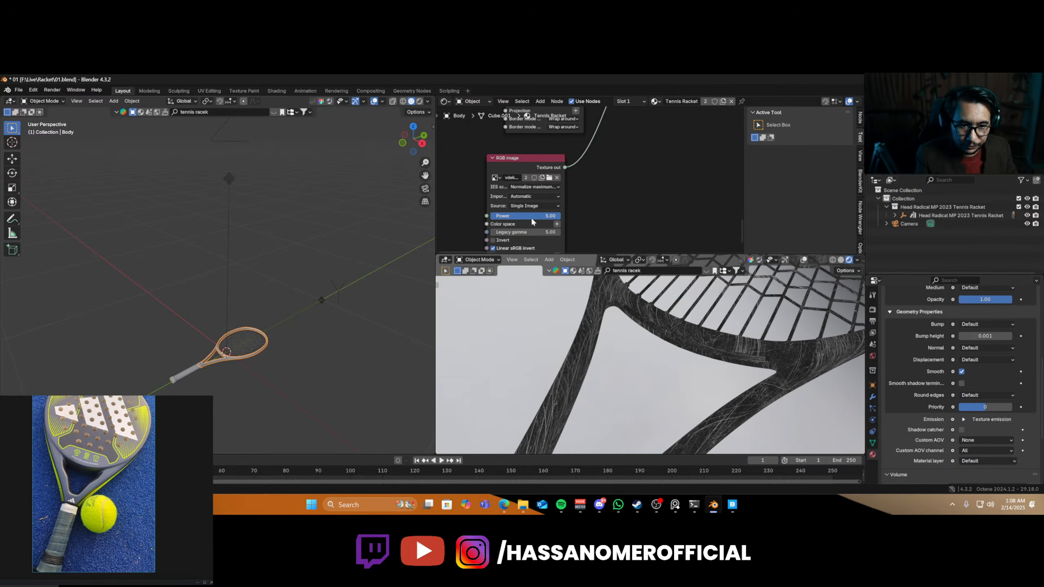
pyautogui.moveTo(538, 234); pyautogui.dragTo(560, 234)
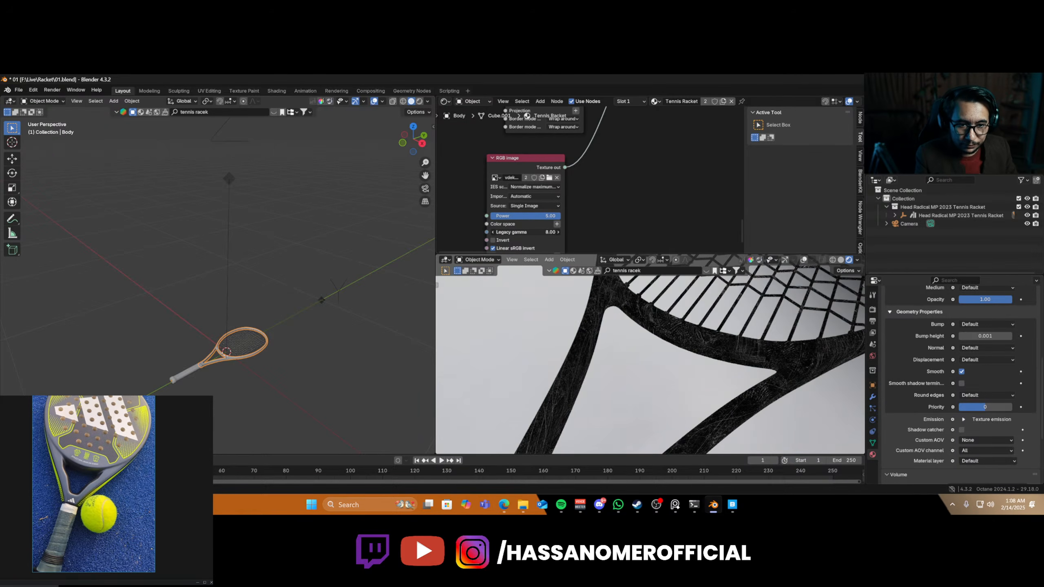
pyautogui.scroll(-4, 610, 189)
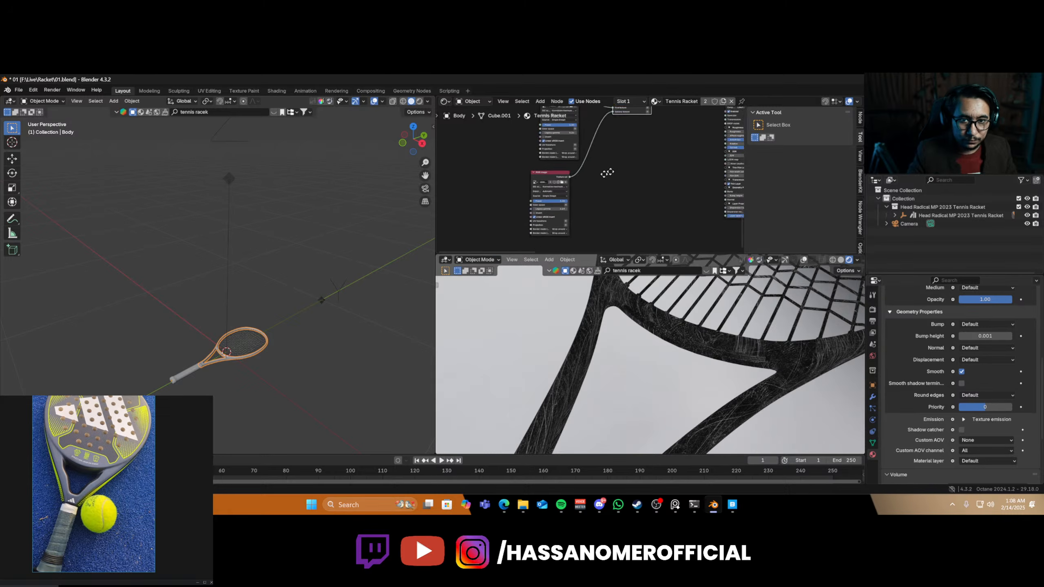
# - Insert a Gradient map between the second RGB image and the Mix texture
pyautogui.hotkey('shift', 'a')
pyautogui.write('s')
pyautogui.press('BackSpace')
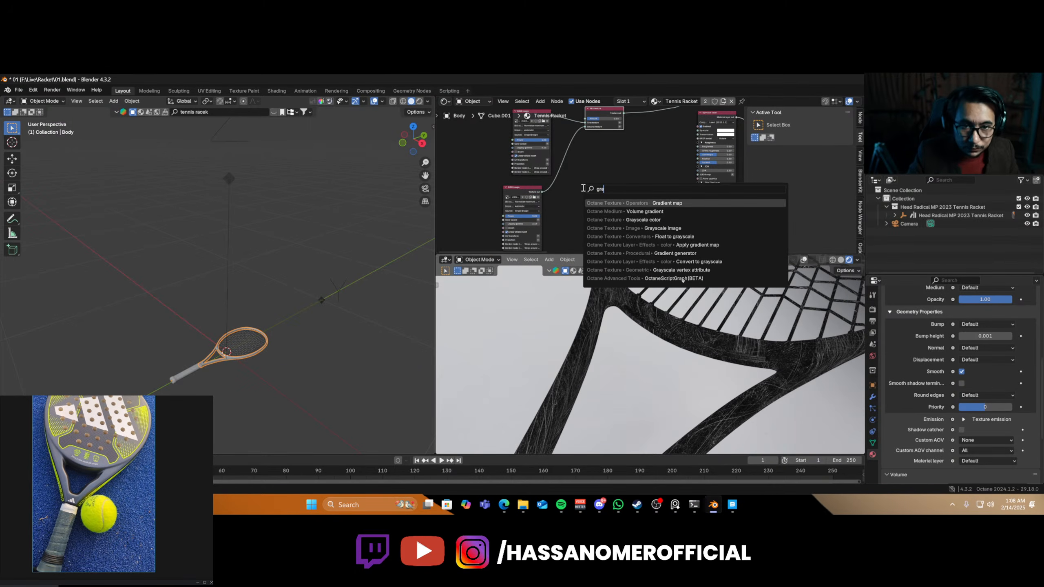
pyautogui.write('gra')
pyautogui.click(614, 203)
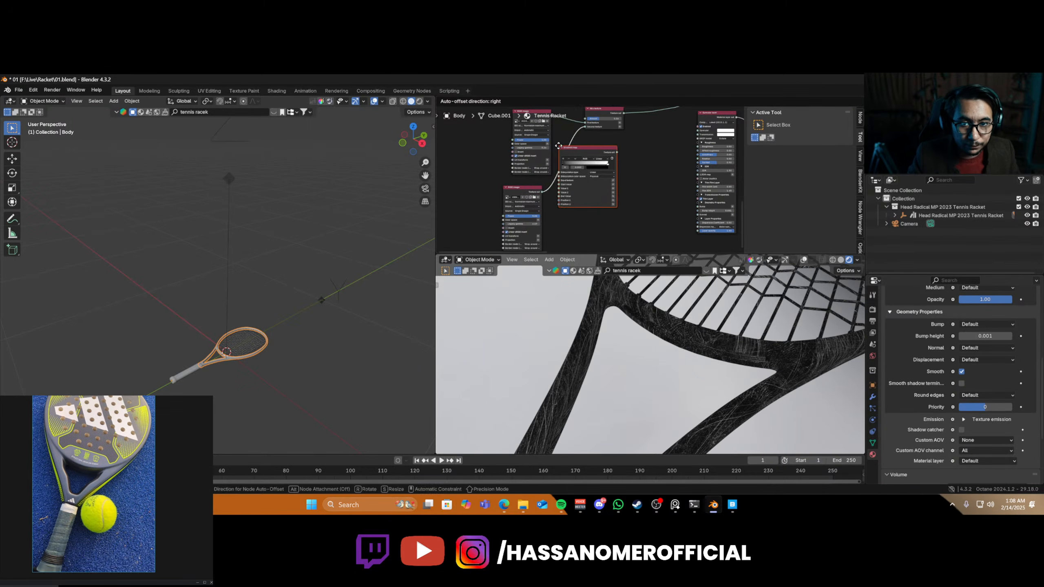
pyautogui.click(560, 146)
pyautogui.scroll(5, 592, 184)
pyautogui.scroll(2, 597, 184)
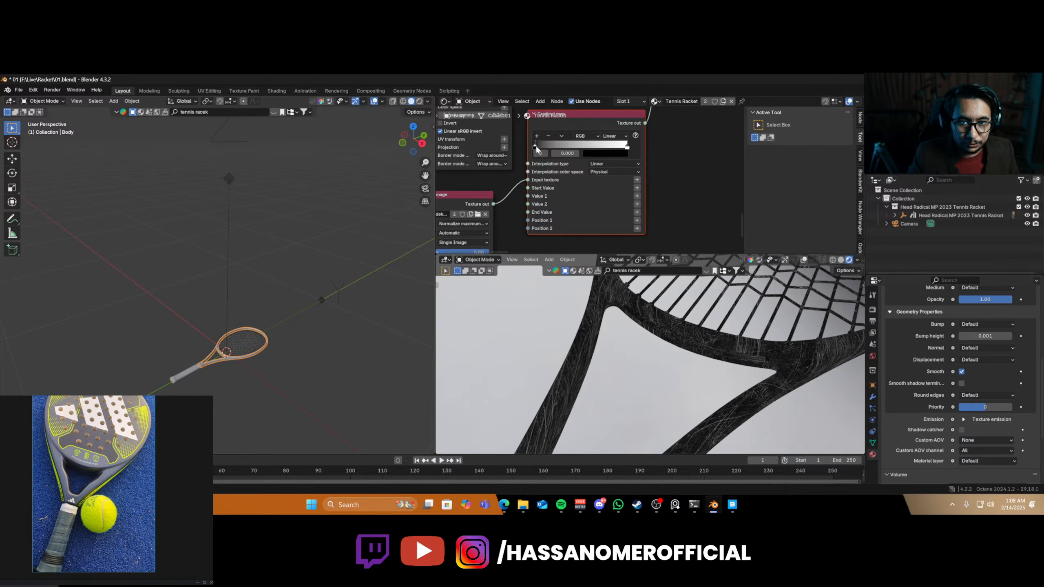
# - Tighten the Gradient map by moving its black stop to about 0.25 and its white stop to about 0.63
pyautogui.moveTo(536, 146); pyautogui.dragTo(558, 146)
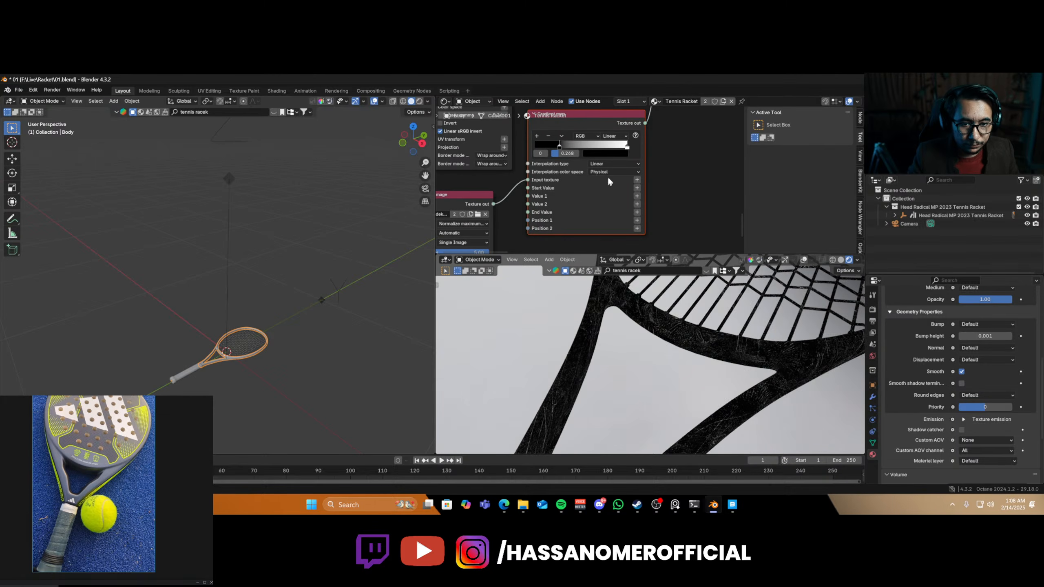
pyautogui.moveTo(627, 148); pyautogui.dragTo(593, 153)
pyautogui.moveTo(700, 372)
pyautogui.mouseDown(button='middle')
pyautogui.moveTo(753, 385)
pyautogui.moveTo(707, 373)
pyautogui.mouseUp(button='middle')
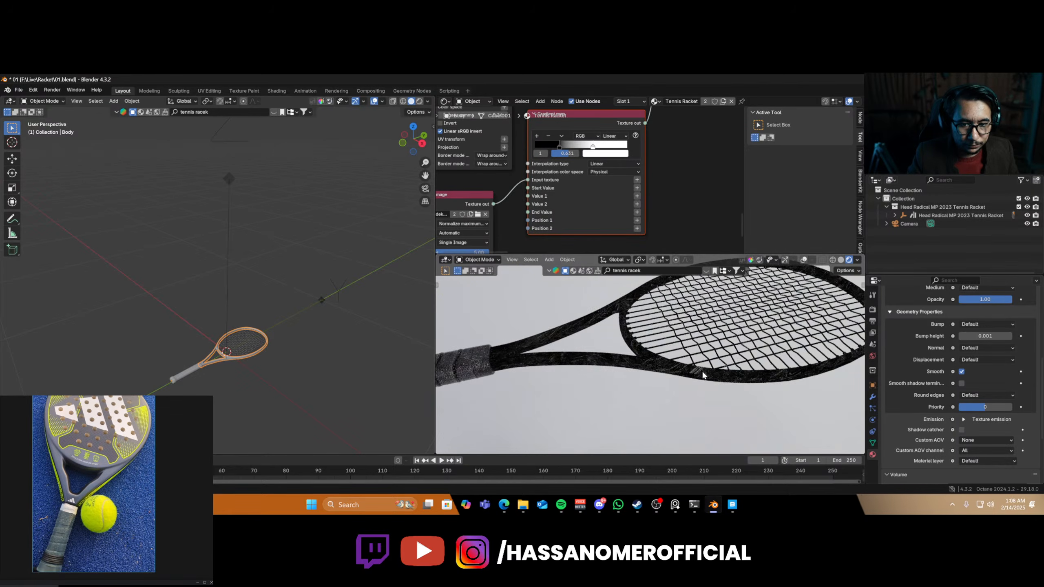
pyautogui.scroll(-5, 616, 193)
# - Set the Amount of the Mix texture that blends the scratch and fingerprint images to 0.5
pyautogui.moveTo(616, 193); pyautogui.dragTo(640, 80, button='middle')
pyautogui.scroll(8, 602, 204)
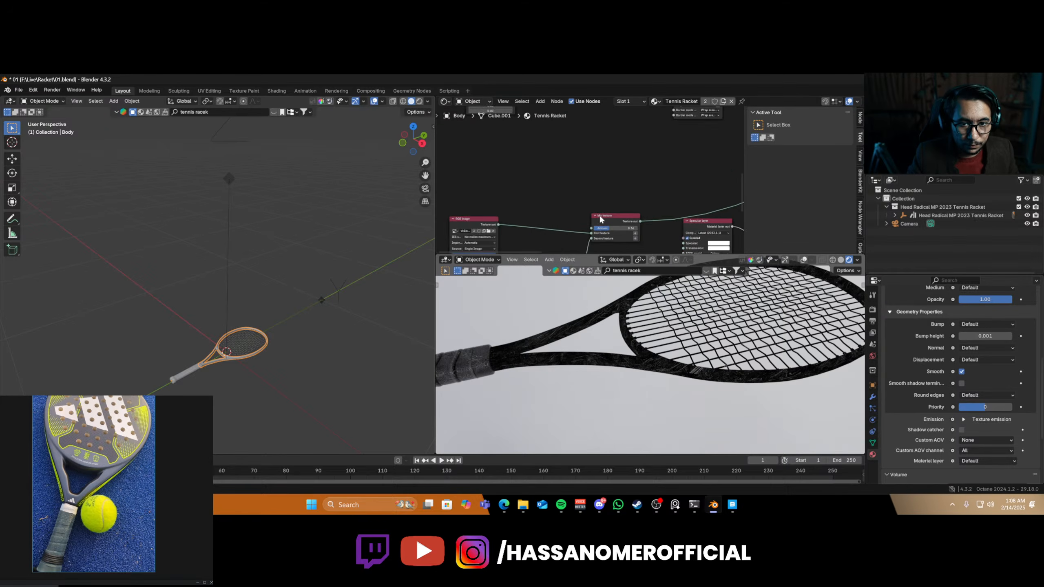
pyautogui.moveTo(587, 191)
pyautogui.mouseDown()
pyautogui.moveTo(618, 191)
pyautogui.moveTo(608, 191)
pyautogui.mouseUp()
pyautogui.click(619, 188)
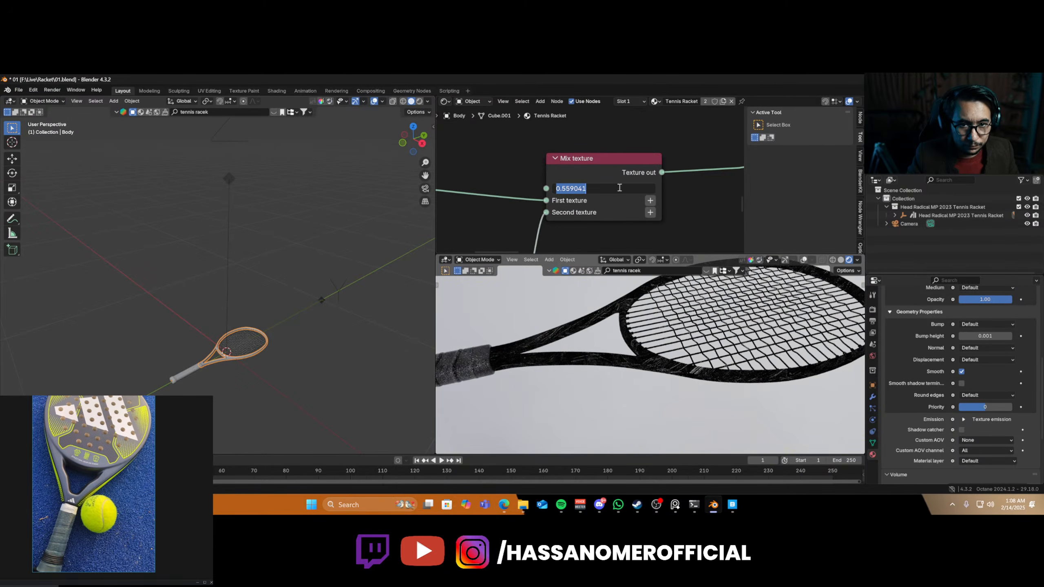
pyautogui.write('.5')
pyautogui.press('Return')
pyautogui.scroll(-4, 588, 194)
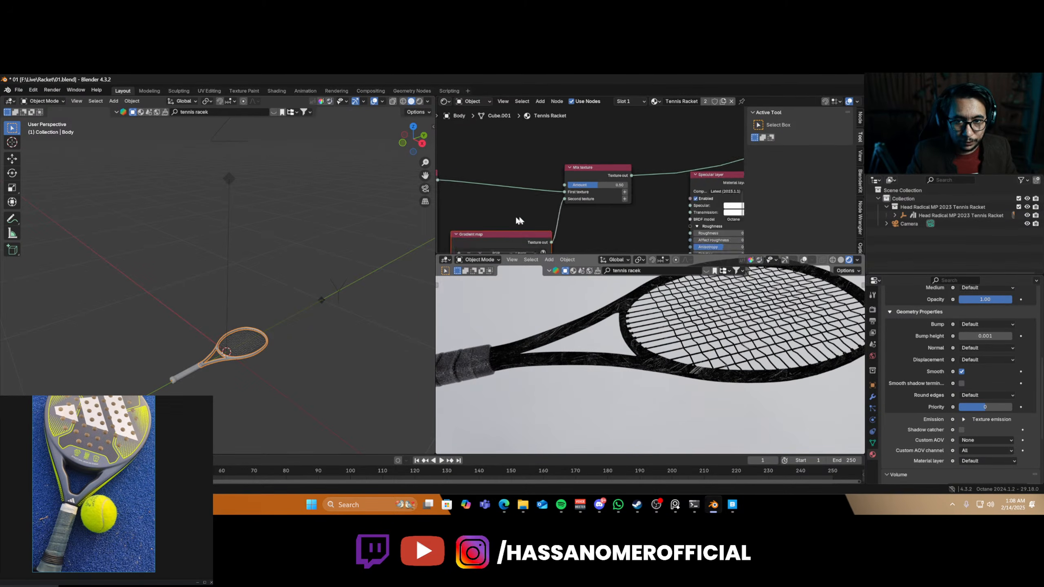
# - Set the Power of the RGB image feeding the Mix texture's First texture to 2 and check the racket
pyautogui.moveTo(504, 214); pyautogui.dragTo(647, 137, button='middle')
pyautogui.scroll(3, 624, 150)
pyautogui.click(560, 140)
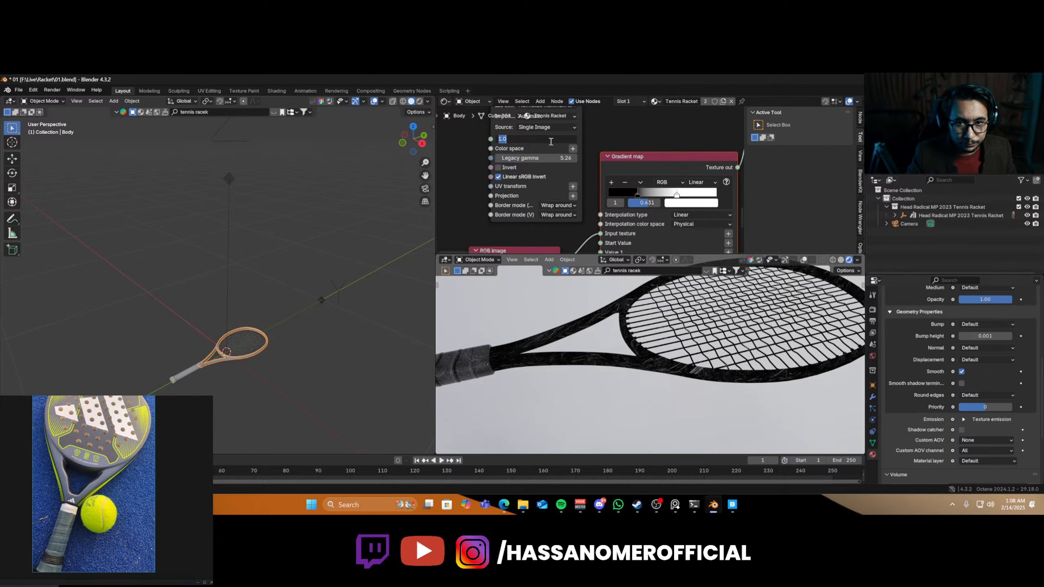
pyautogui.write('2')
pyautogui.press('Return')
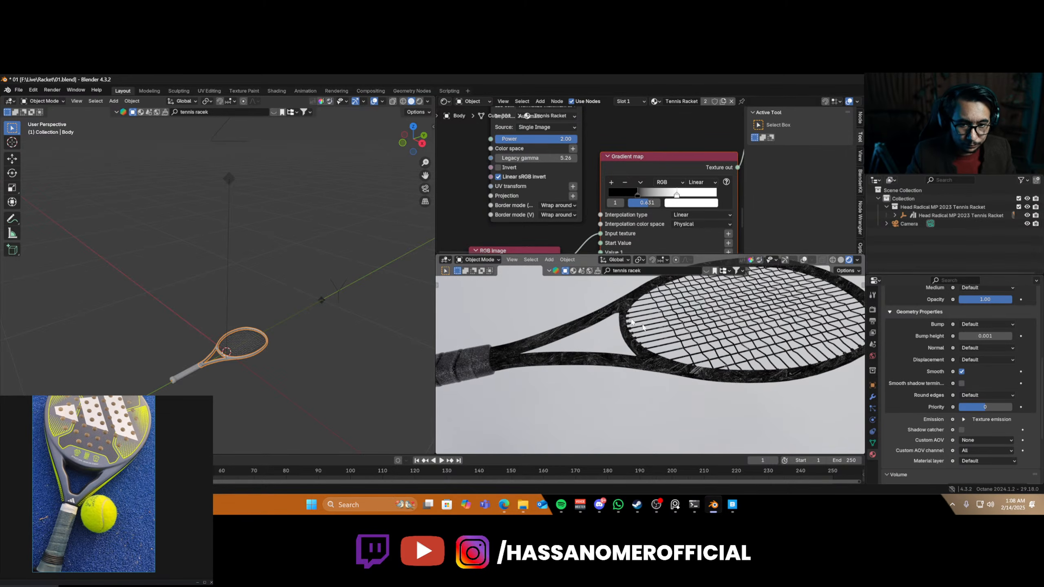
pyautogui.scroll(3, 641, 370)
pyautogui.scroll(-5, 641, 370)
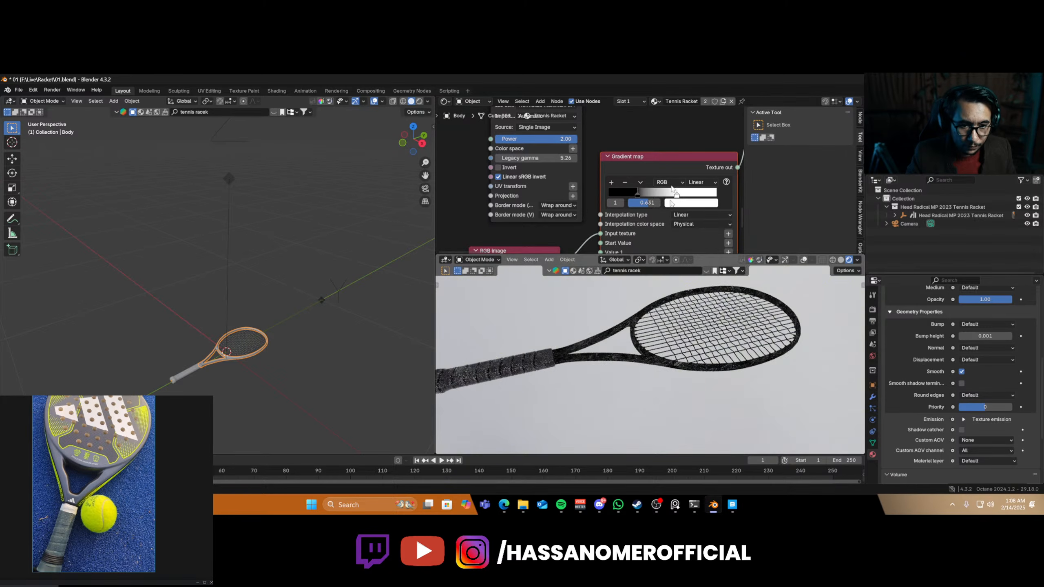
# - Route the Universal material back to the material output in place of the Mix texture preview
pyautogui.scroll(-5, 650, 156)
pyautogui.scroll(3, 640, 157)
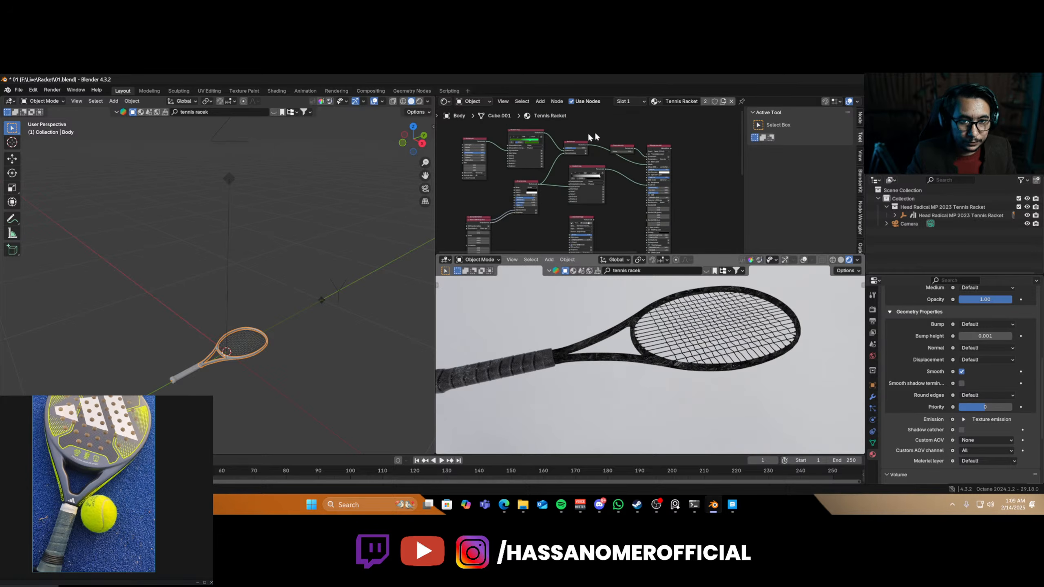
pyautogui.click(653, 151)
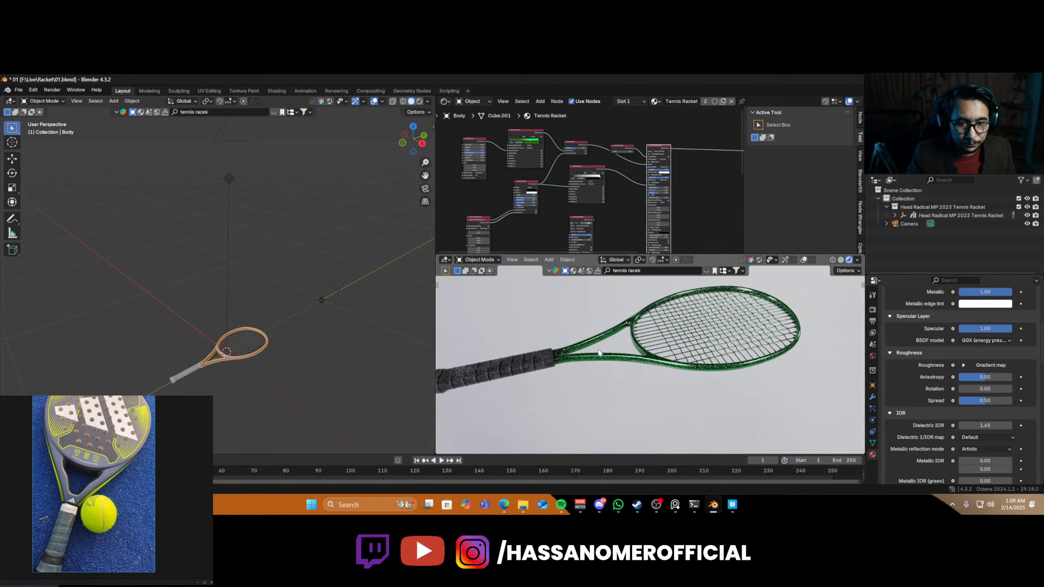
# - Connect the Mix texture to the Specular layer's Roughness and inspect the frame's surface up close
pyautogui.scroll(4, 579, 154)
pyautogui.scroll(3, 577, 154)
pyautogui.moveTo(578, 171); pyautogui.dragTo(585, 224, button='middle')
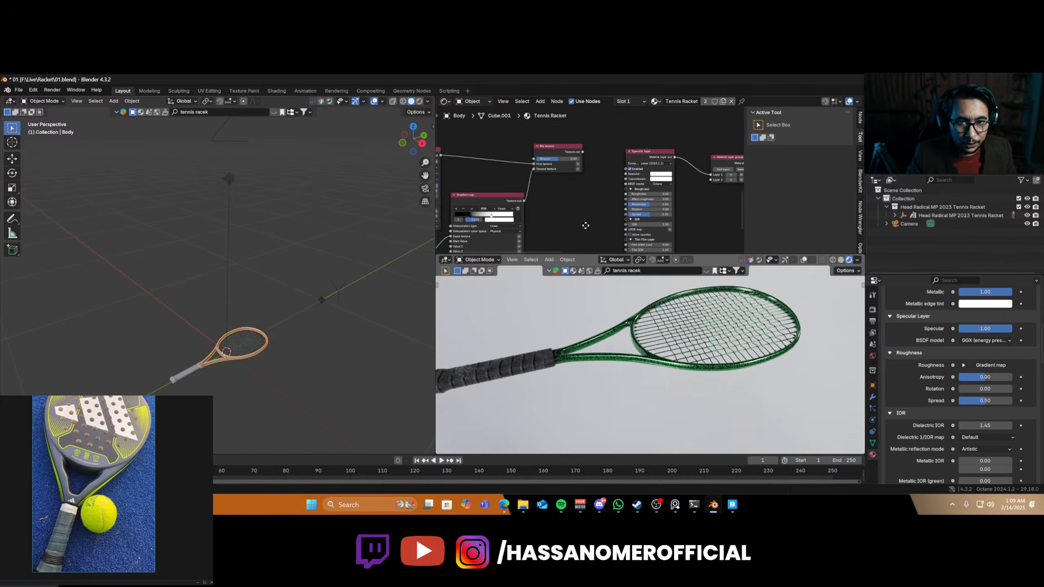
pyautogui.moveTo(607, 207); pyautogui.dragTo(623, 193)
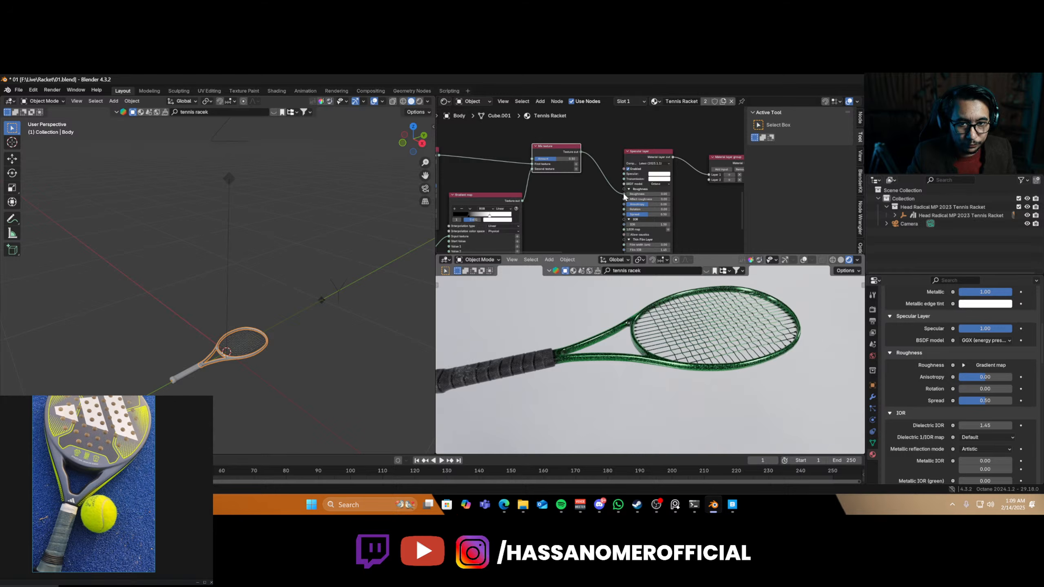
pyautogui.scroll(1, 661, 379)
pyautogui.scroll(6, 669, 379)
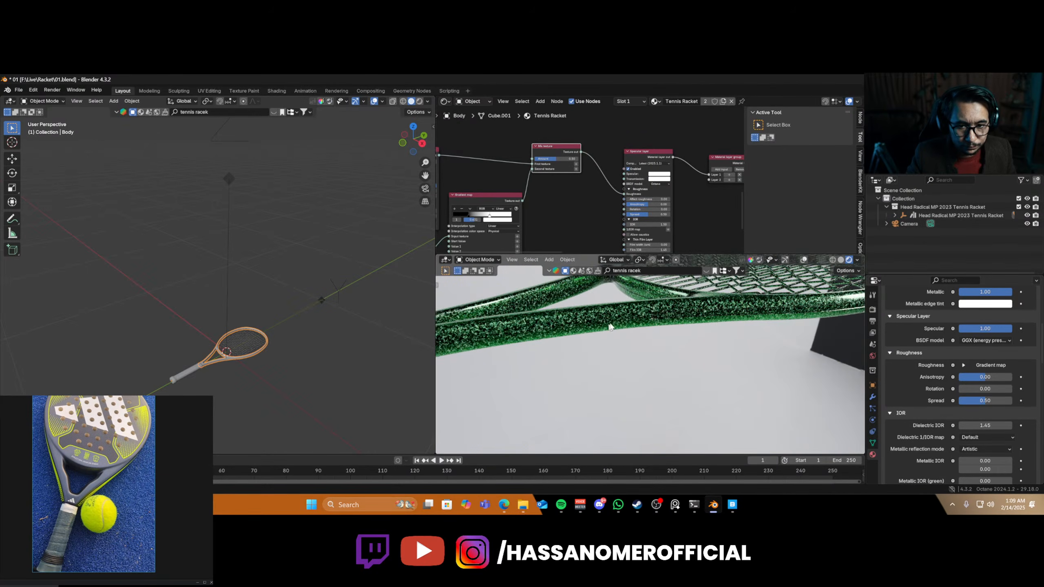
pyautogui.scroll(2, 675, 337)
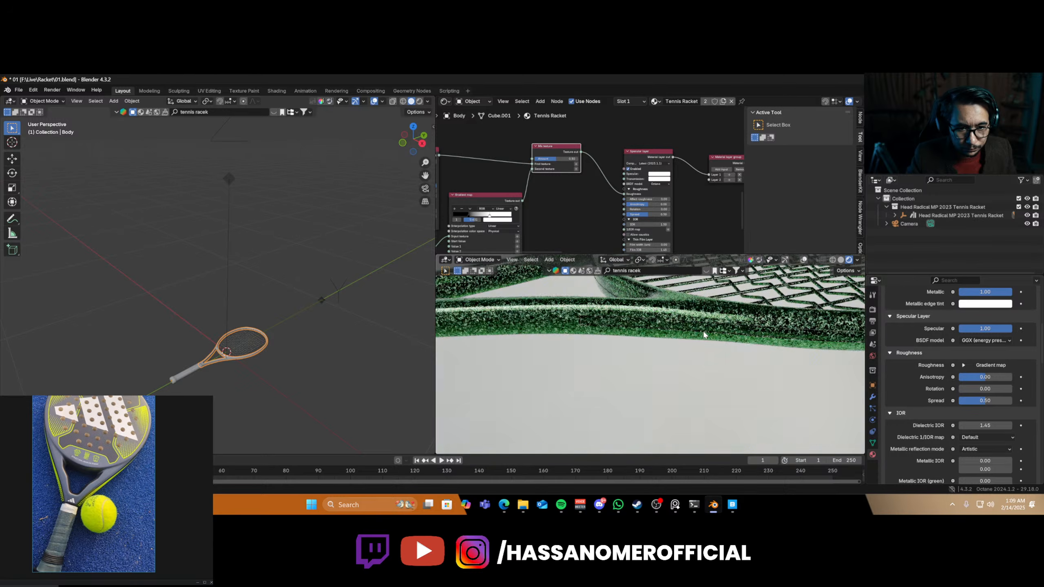
pyautogui.scroll(1, 699, 337)
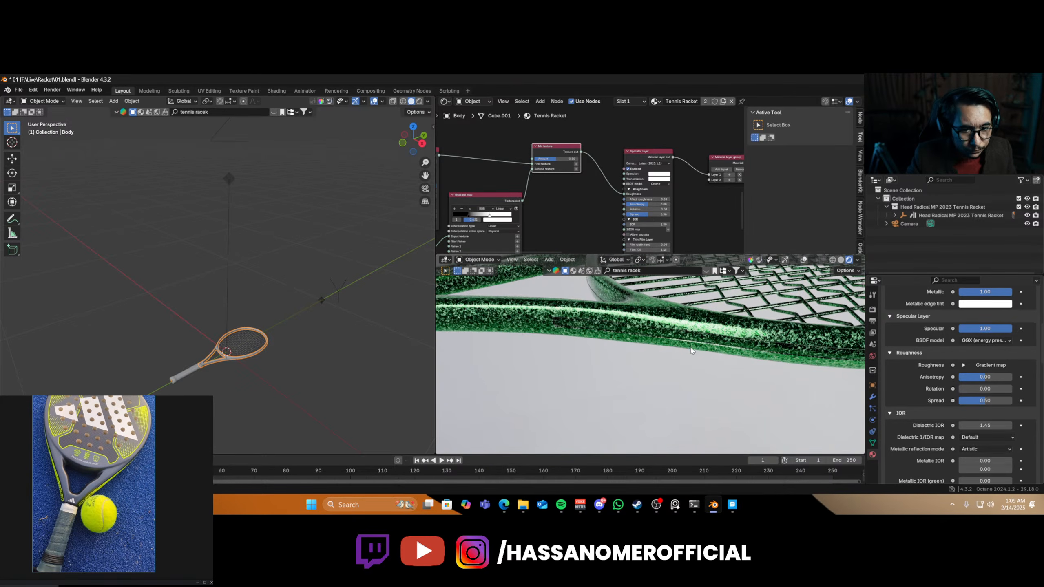
# - Try feeding the Mix texture into the Universal material as well and inspect the frame
pyautogui.scroll(-4, 588, 169)
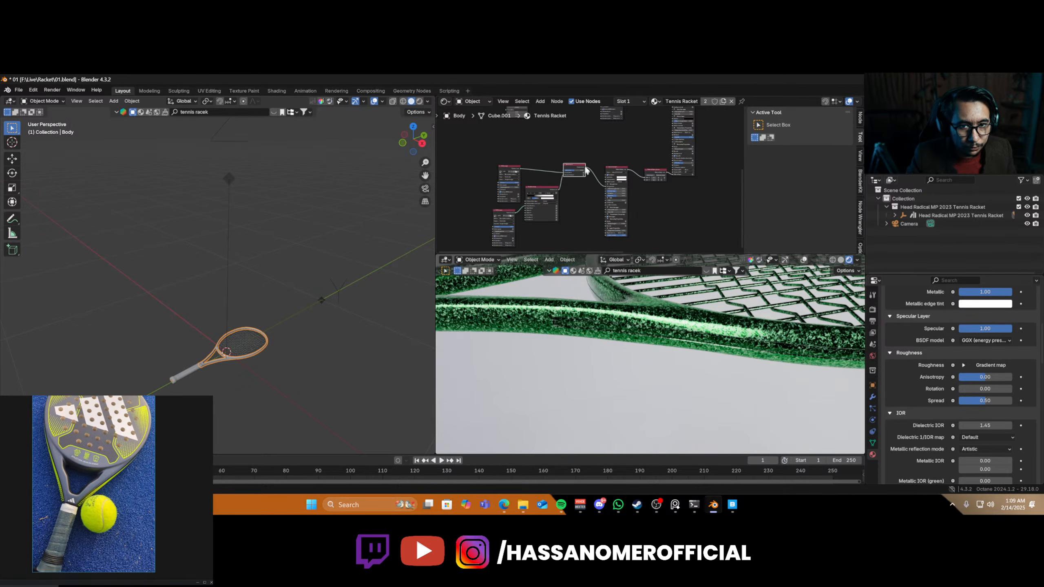
pyautogui.moveTo(586, 169); pyautogui.dragTo(673, 146)
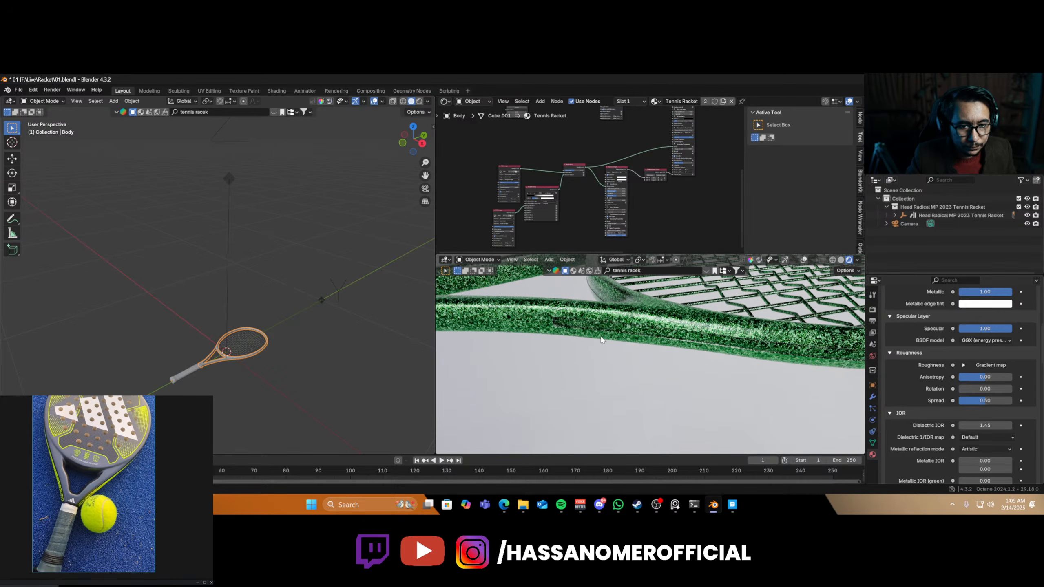
pyautogui.moveTo(644, 334); pyautogui.dragTo(681, 331, button='middle')
pyautogui.scroll(6, 589, 180)
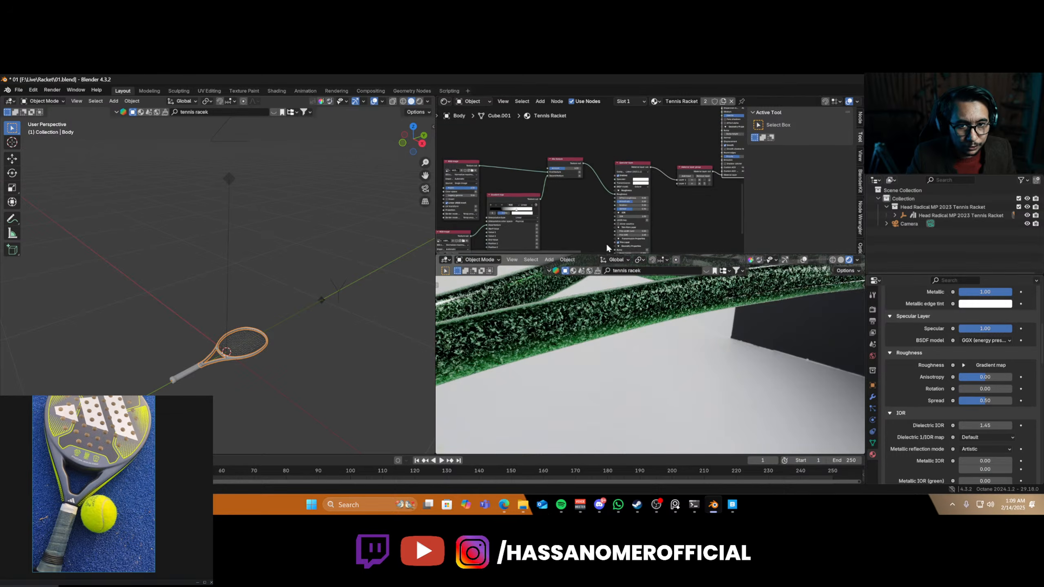
# - Move the Mix texture's link on the Specular layer from Roughness to Bump
pyautogui.scroll(3, 606, 240)
pyautogui.moveTo(605, 204); pyautogui.dragTo(597, 133, button='middle')
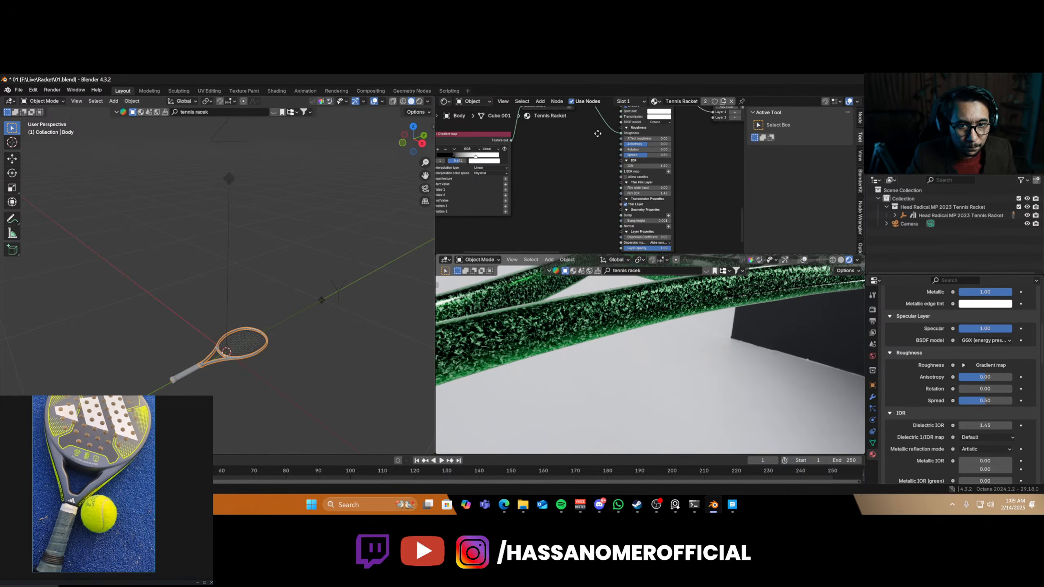
pyautogui.moveTo(620, 131); pyautogui.dragTo(619, 214)
pyautogui.scroll(2, 586, 218)
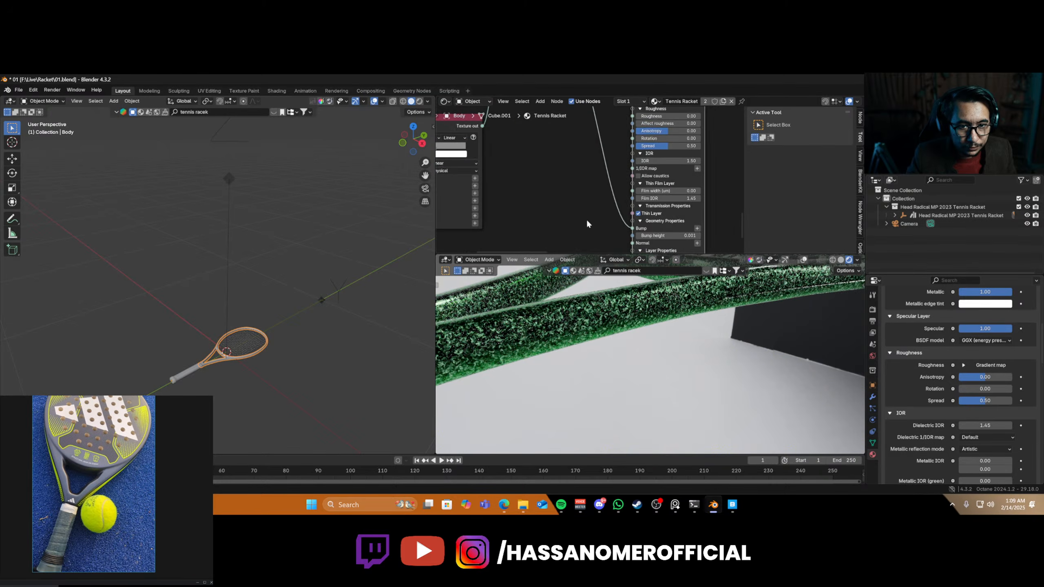
# - Set the Specular layer's Bump height to 1 and inspect the frame near the grip
pyautogui.moveTo(586, 219); pyautogui.dragTo(544, 181, button='middle')
pyautogui.click(620, 201)
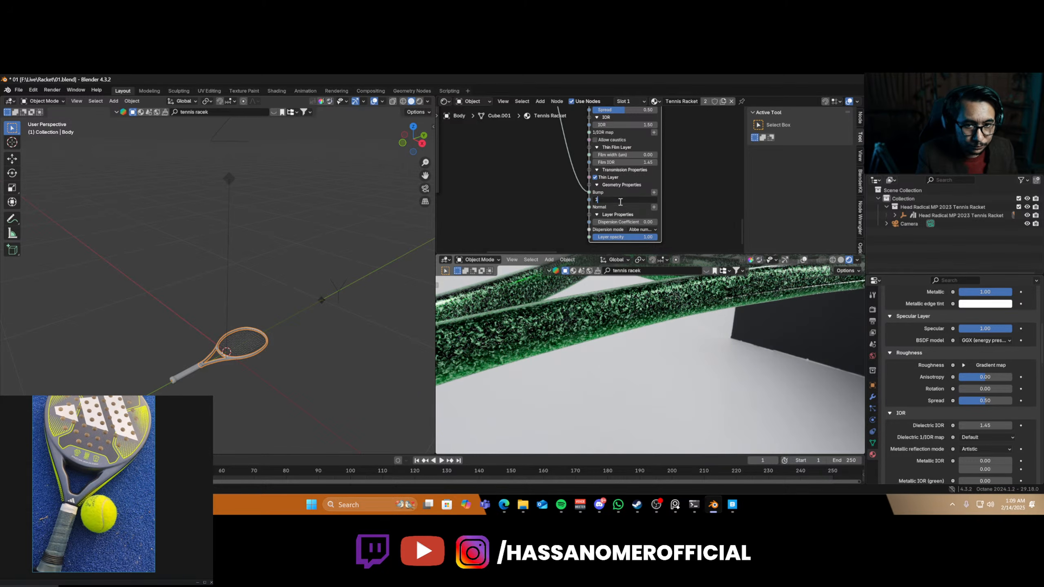
pyautogui.write('1')
pyautogui.press('Return')
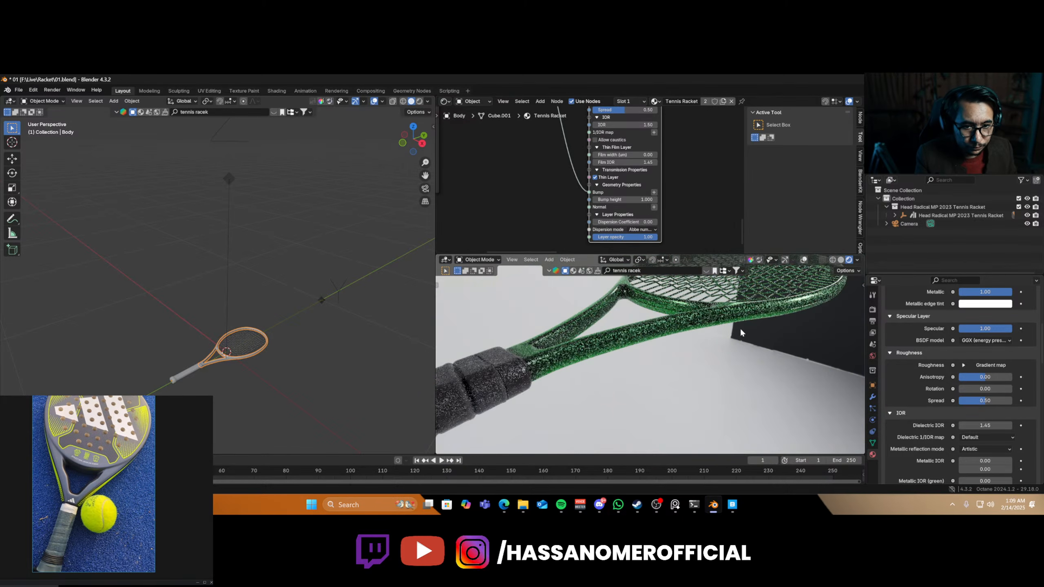
pyautogui.moveTo(741, 329)
pyautogui.mouseDown(button='middle')
pyautogui.moveTo(723, 325)
pyautogui.moveTo(741, 321)
pyautogui.mouseUp(button='middle')
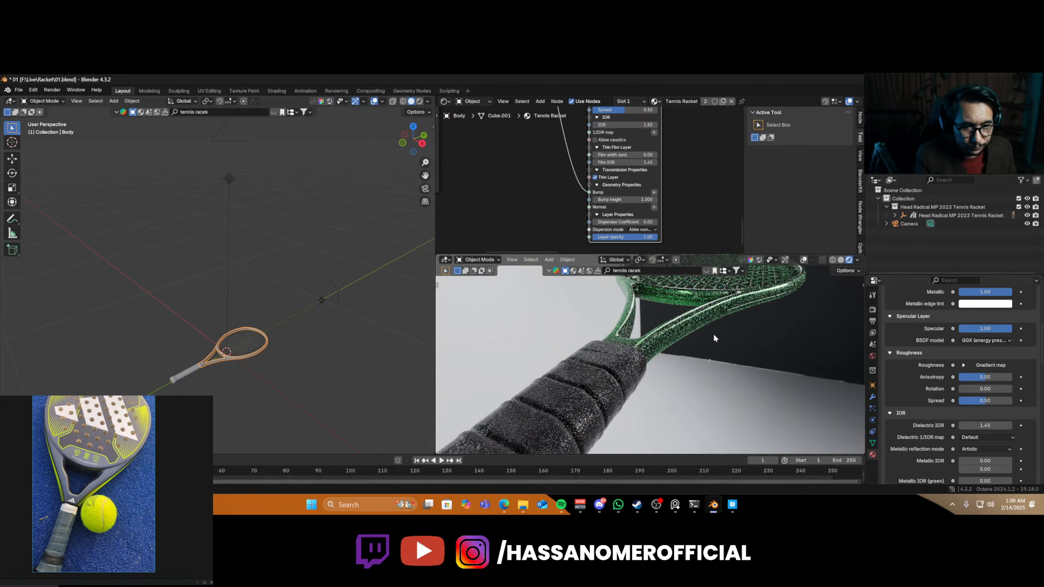
pyautogui.scroll(6, 711, 329)
pyautogui.scroll(-2, 709, 325)
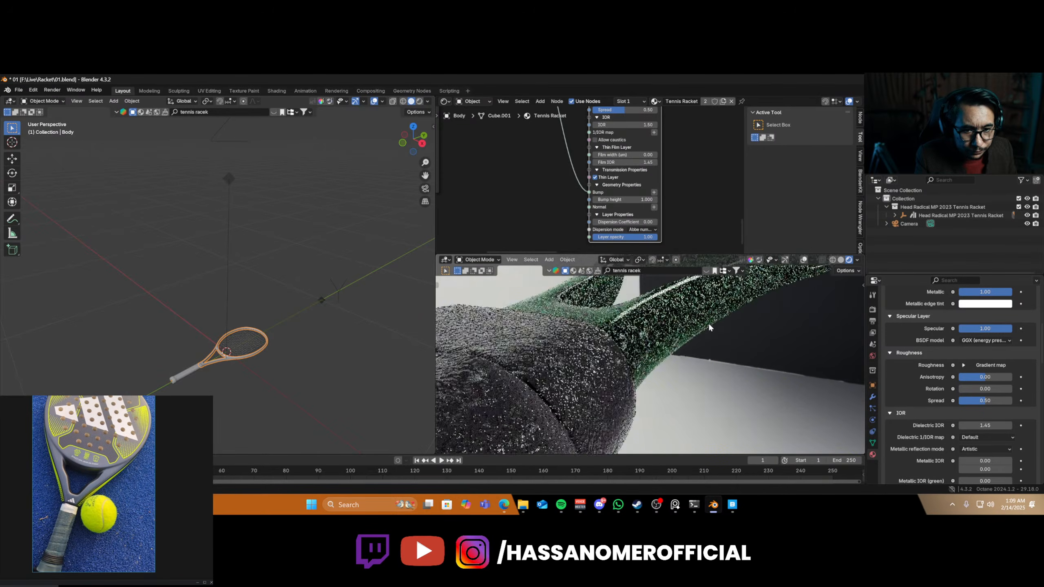
pyautogui.scroll(-3, 709, 327)
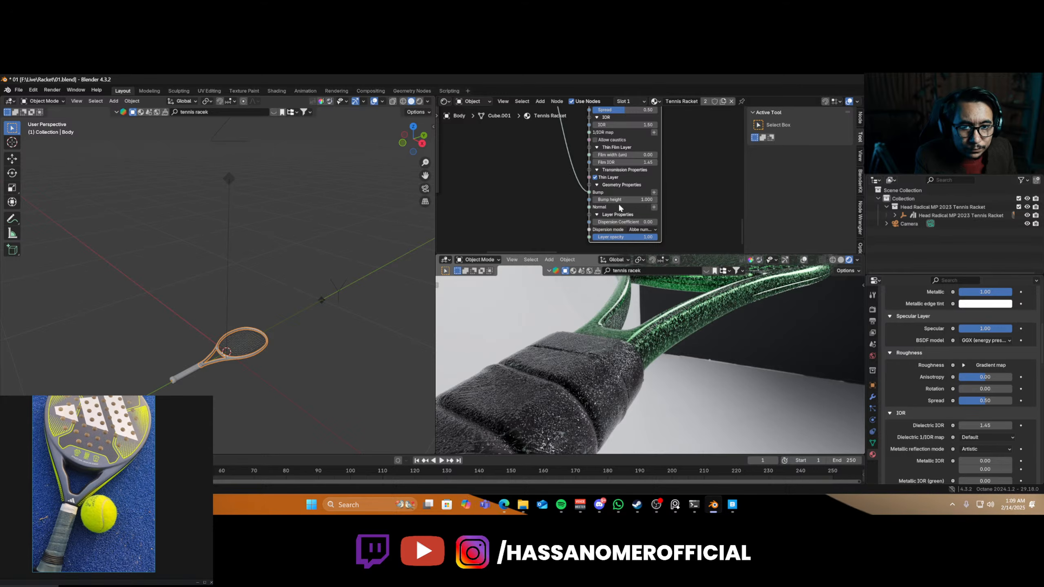
# - Turn off Thin Layer on the Specular layer and save the file
pyautogui.scroll(-4, 553, 170)
pyautogui.scroll(3, 554, 180)
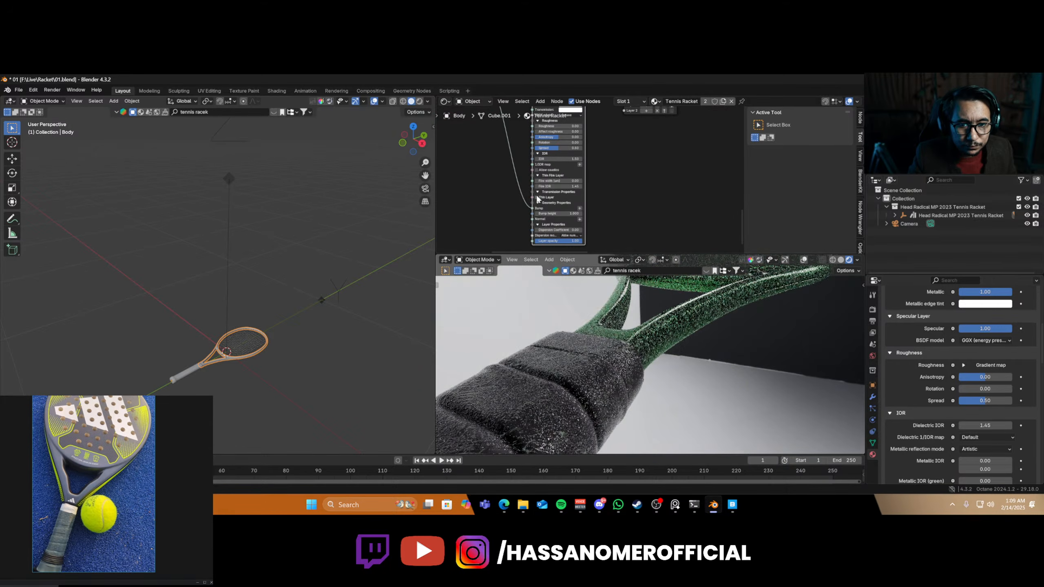
pyautogui.keyDown('shift'); pyautogui.moveTo(747, 313); pyautogui.dragTo(666, 338, button='middle'); pyautogui.keyUp('shift')
pyautogui.hotkey('ctrl', 's')
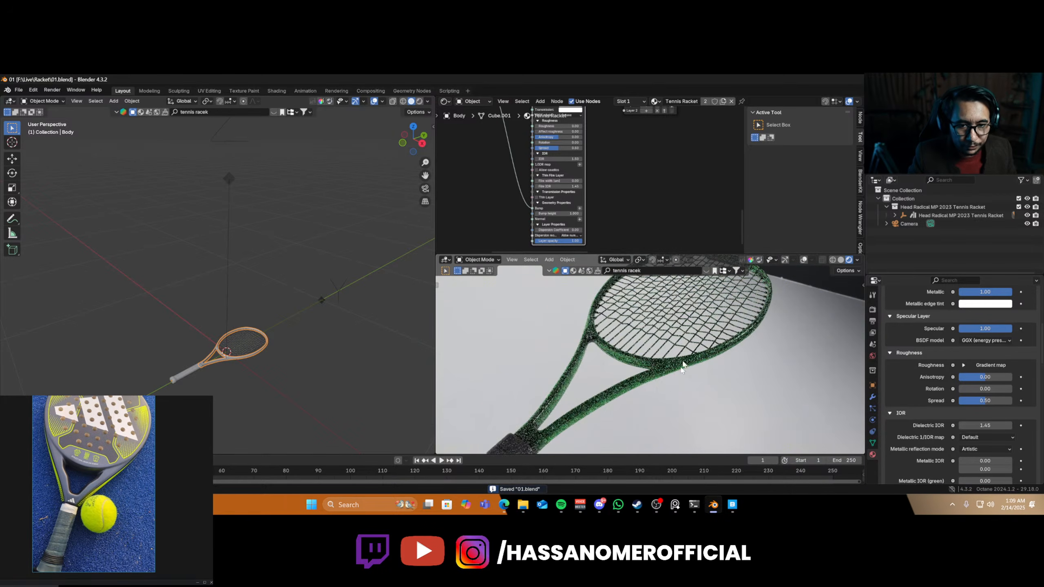
# - Move all the body material's nodes away from the material output to make room between them
pyautogui.scroll(-5, 559, 170)
pyautogui.moveTo(514, 142); pyautogui.dragTo(454, 200, button='middle')
pyautogui.scroll(6, 535, 189)
pyautogui.scroll(-2, 535, 190)
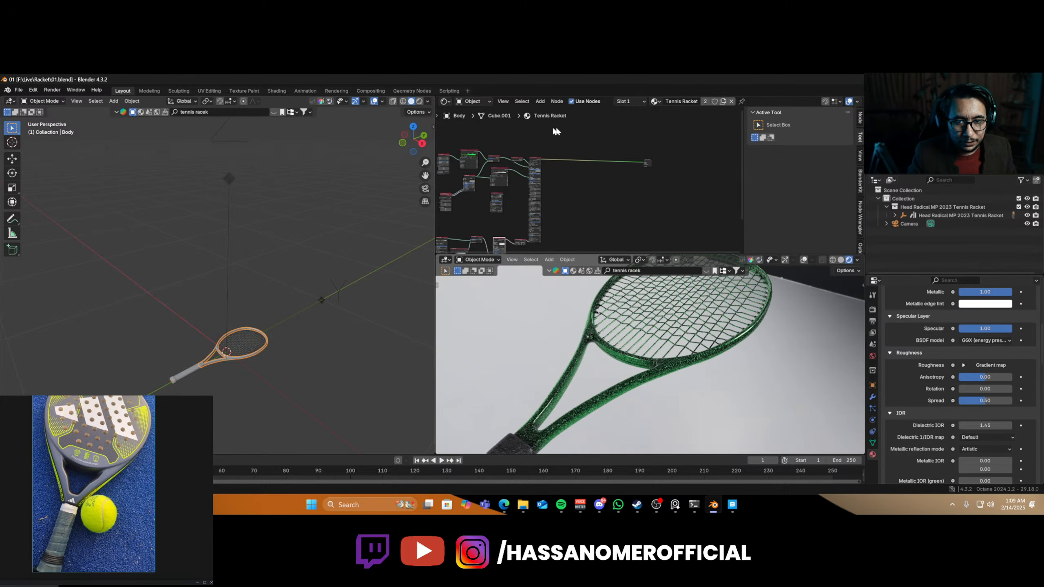
pyautogui.scroll(-3, 557, 177)
pyautogui.moveTo(463, 160); pyautogui.dragTo(565, 241)
pyautogui.press('g')
pyautogui.click(554, 182)
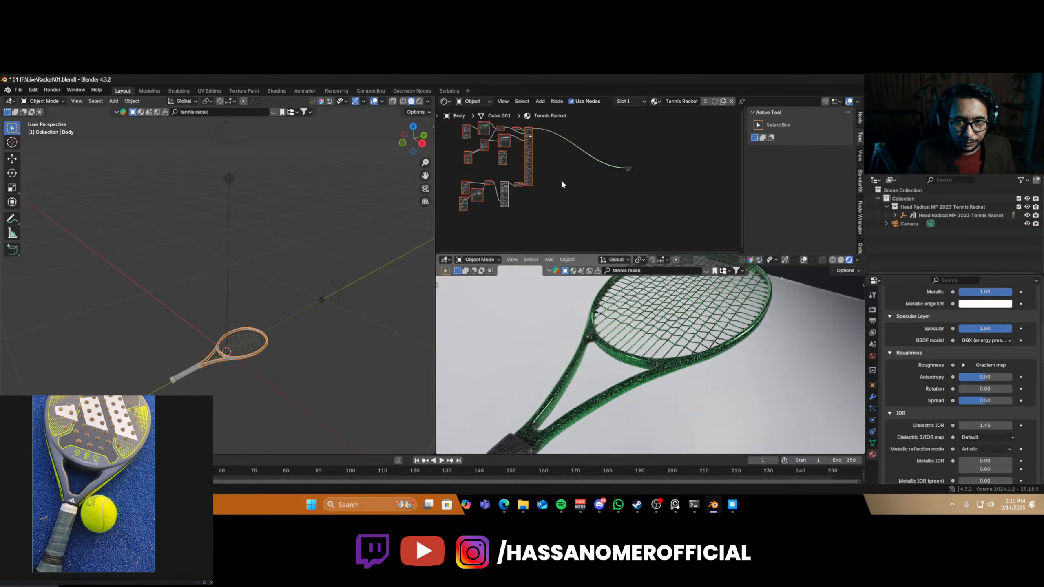
pyautogui.click(561, 180)
# - Insert a Mix material between the Universal material and the material output
pyautogui.press('Home')
pyautogui.hotkey('shift', 'a')
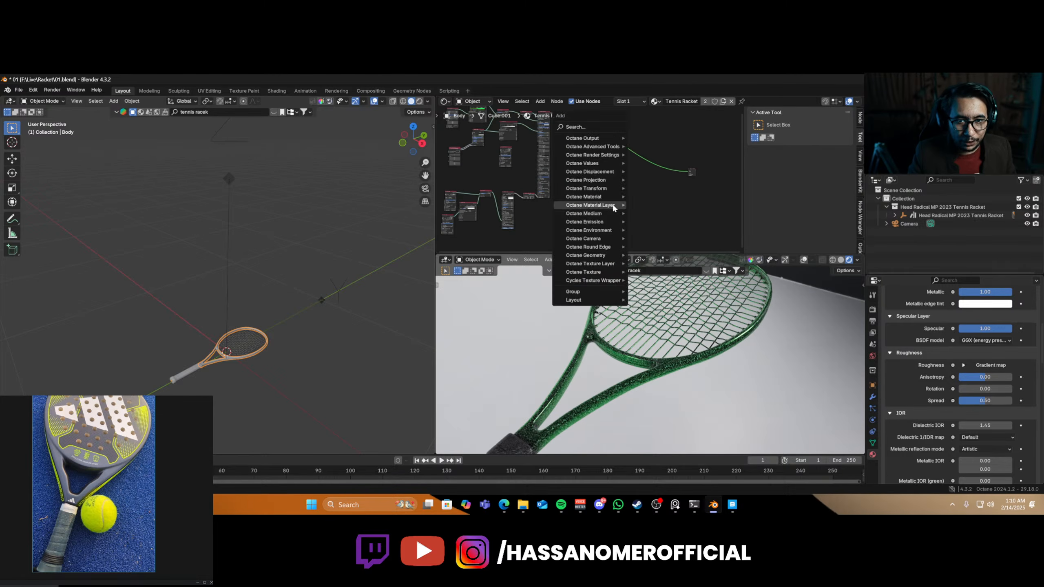
pyautogui.write('mi')
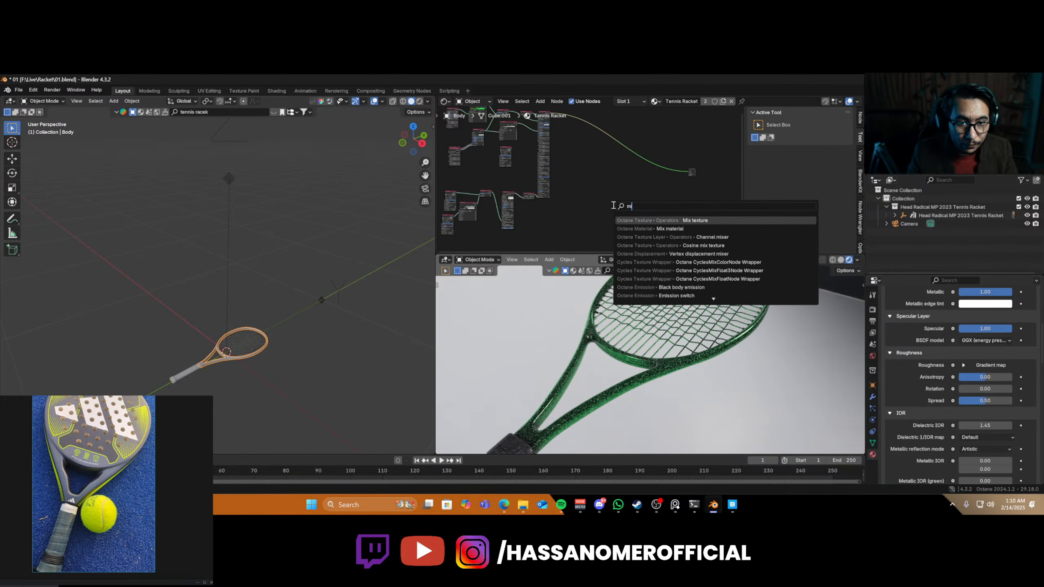
pyautogui.click(671, 229)
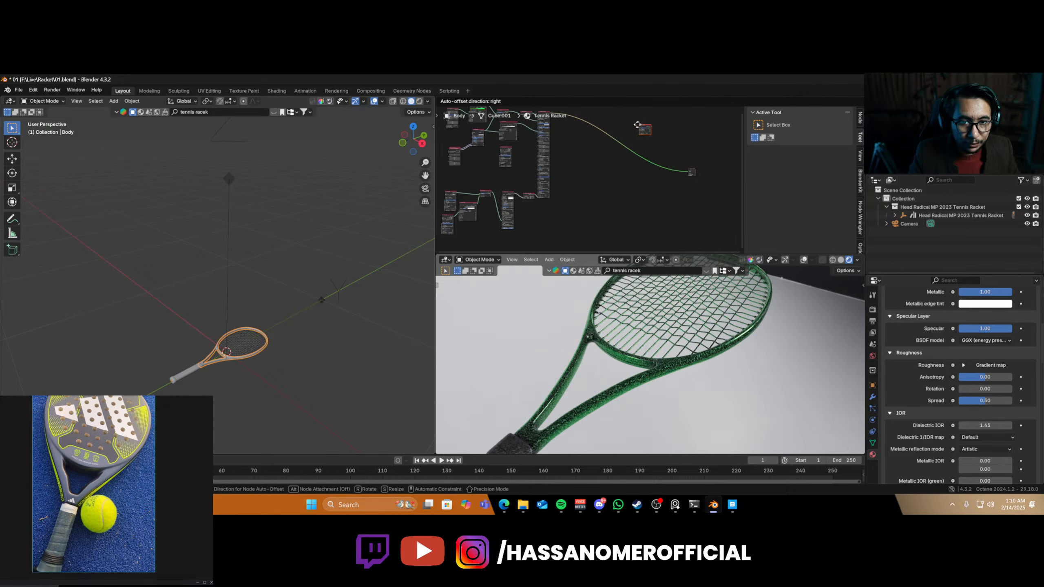
pyautogui.click(620, 140)
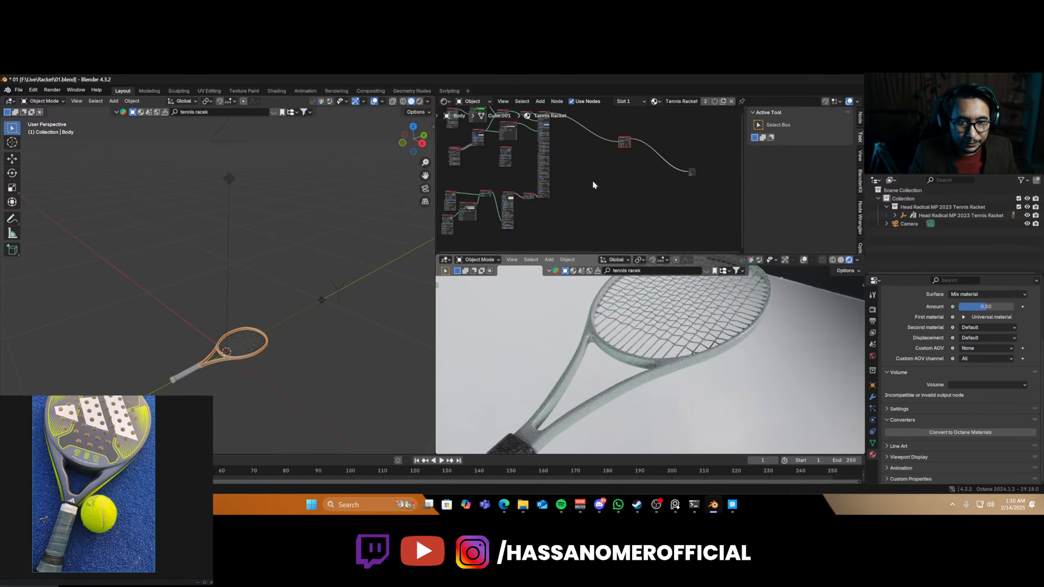
# - Add a Metallic material to the node tree near the new Mix material
pyautogui.scroll(3, 593, 180)
pyautogui.hotkey('shift', 'a')
pyautogui.write('meta')
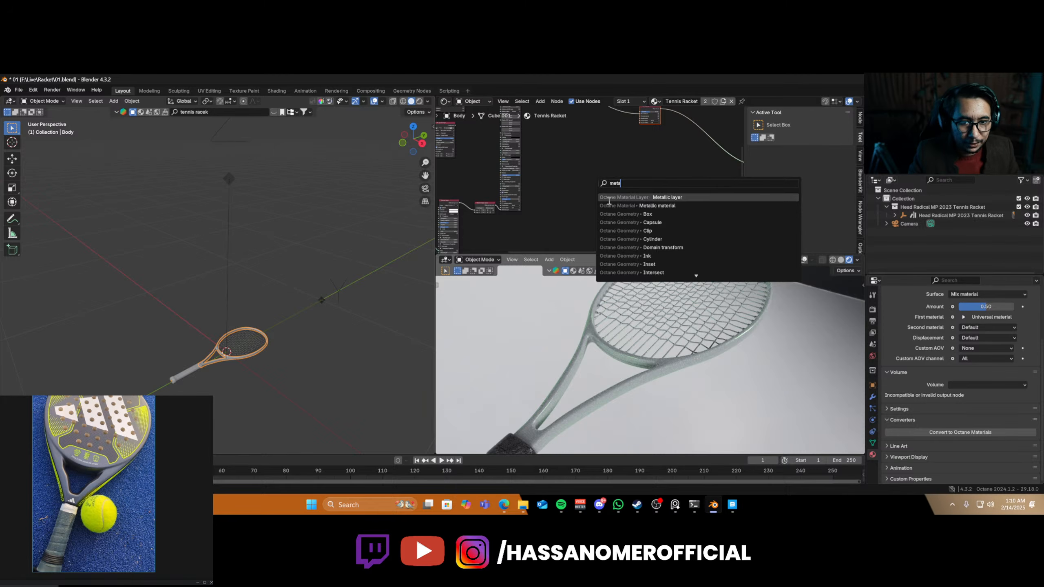
pyautogui.click(611, 205)
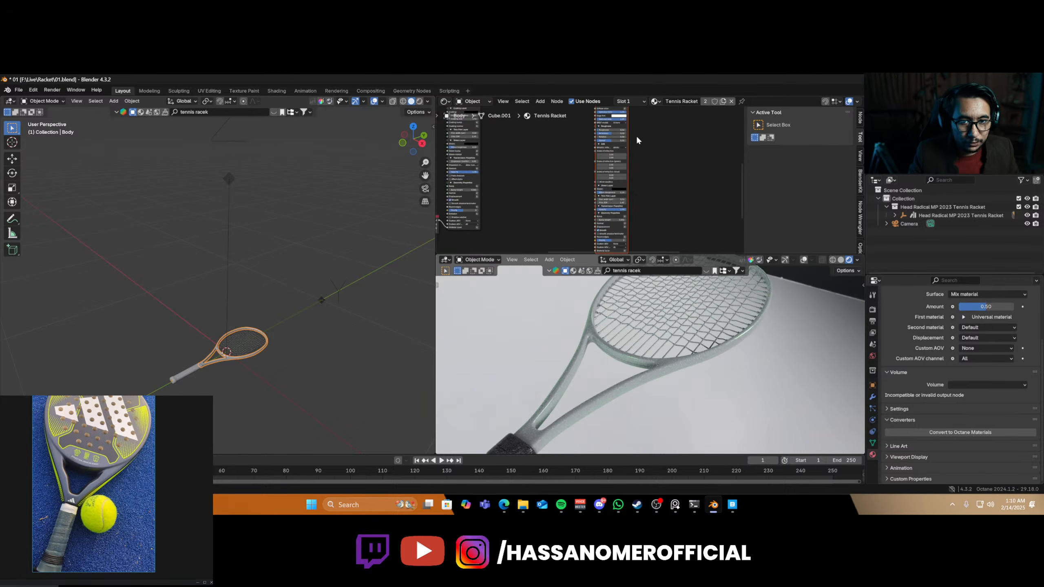
# - Connect the Metallic material's output to the second material input of the Mix material
pyautogui.moveTo(636, 141); pyautogui.dragTo(595, 237, button='middle')
pyautogui.moveTo(587, 196); pyautogui.dragTo(629, 173)
pyautogui.scroll(5, 686, 375)
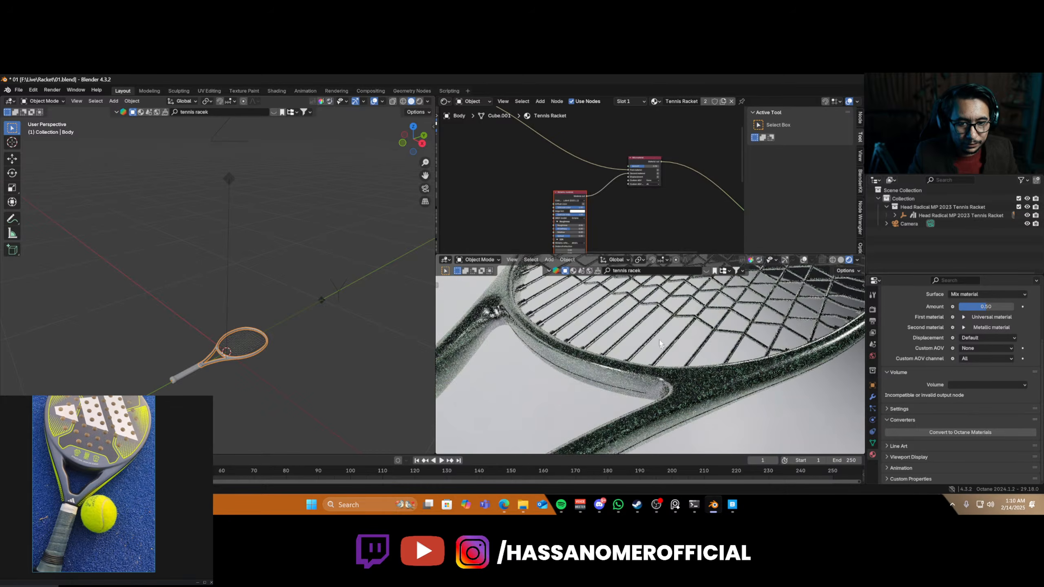
# - Route the Metallic material directly to the material output and examine it alone on the rendered racket
pyautogui.keyDown('ctrl'); pyautogui.keyDown('shift'); pyautogui.click(564, 191); pyautogui.keyUp('shift'); pyautogui.keyUp('ctrl')
pyautogui.scroll(-4, 711, 401)
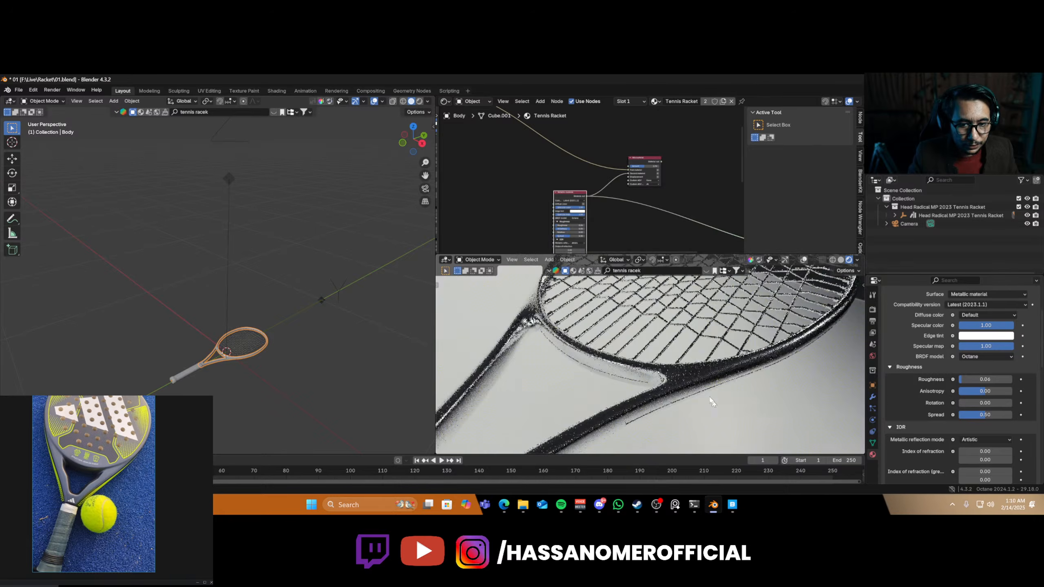
pyautogui.moveTo(699, 401); pyautogui.dragTo(663, 368, button='middle')
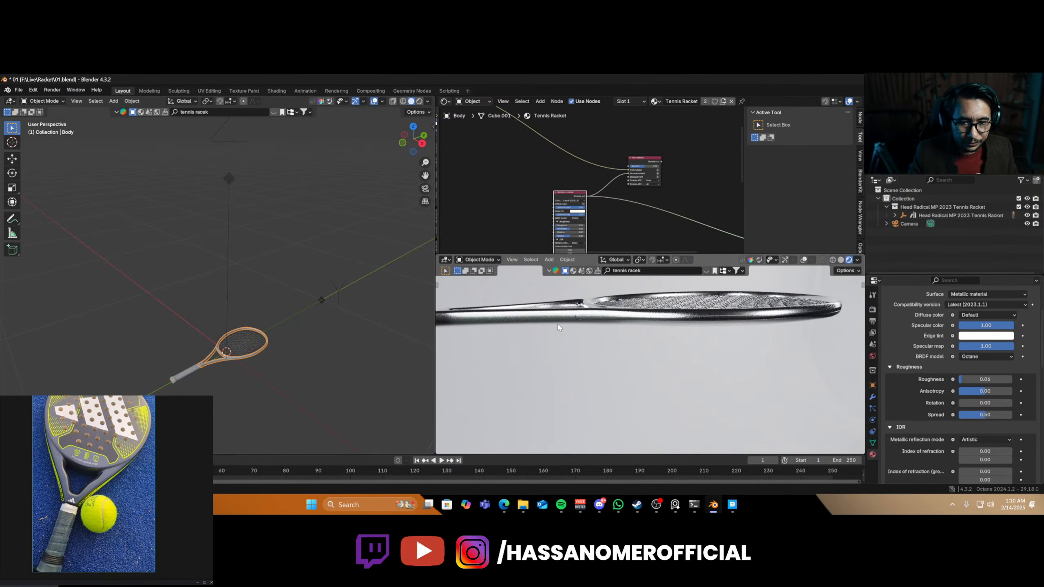
pyautogui.scroll(1, 549, 220)
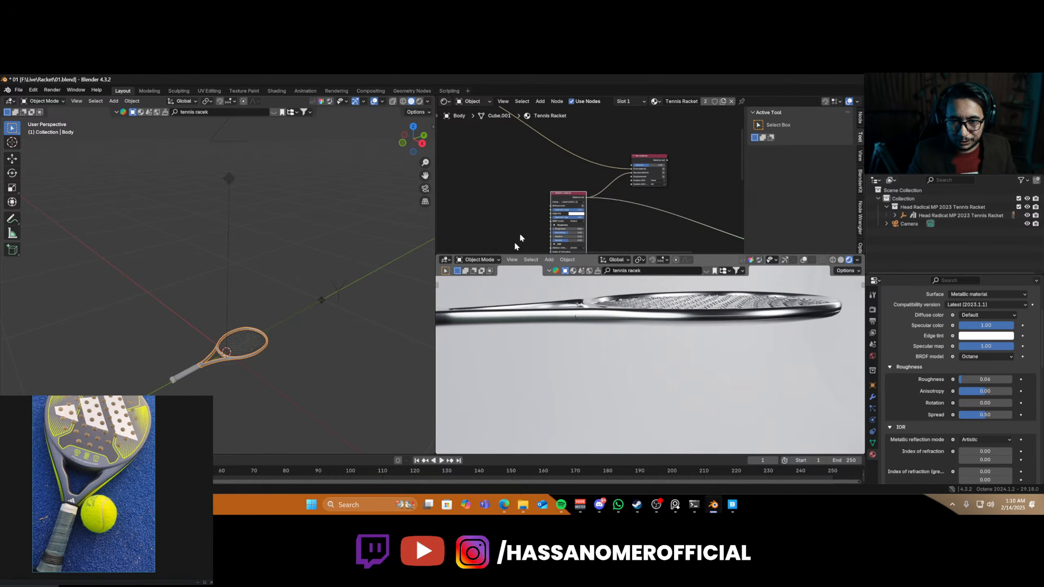
pyautogui.moveTo(512, 199); pyautogui.dragTo(588, 139, button='middle')
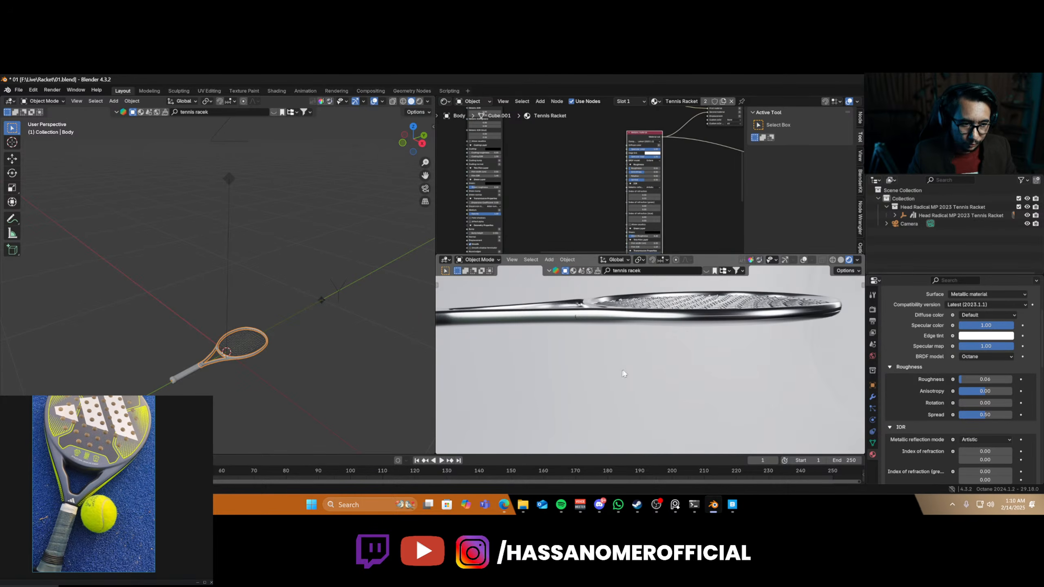
# - Open the Scratched Metal surface's file folder from Quixel Bridge, return to Blender and save the file
pyautogui.click(732, 505)
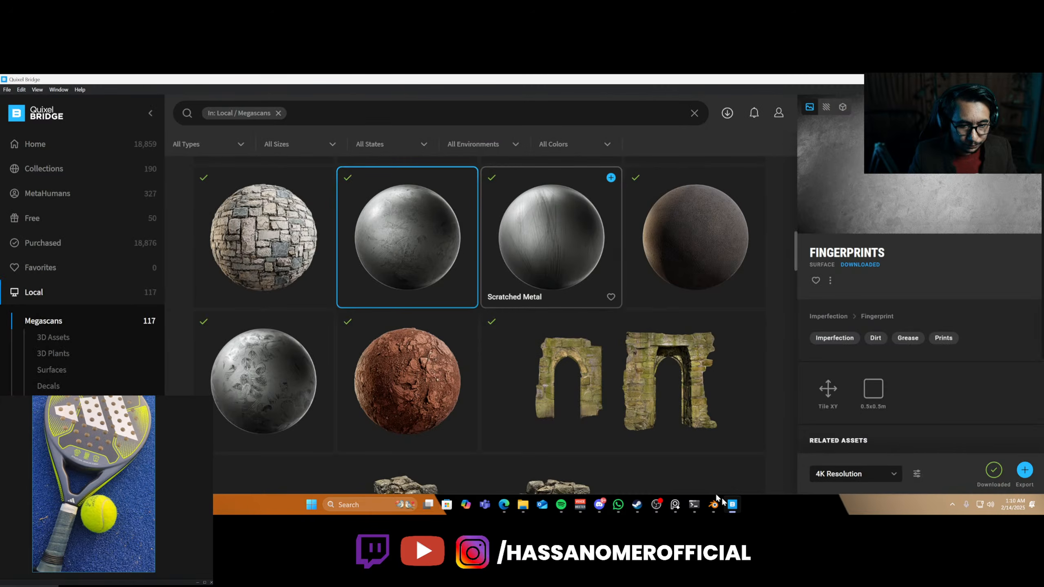
pyautogui.rightClick(576, 246)
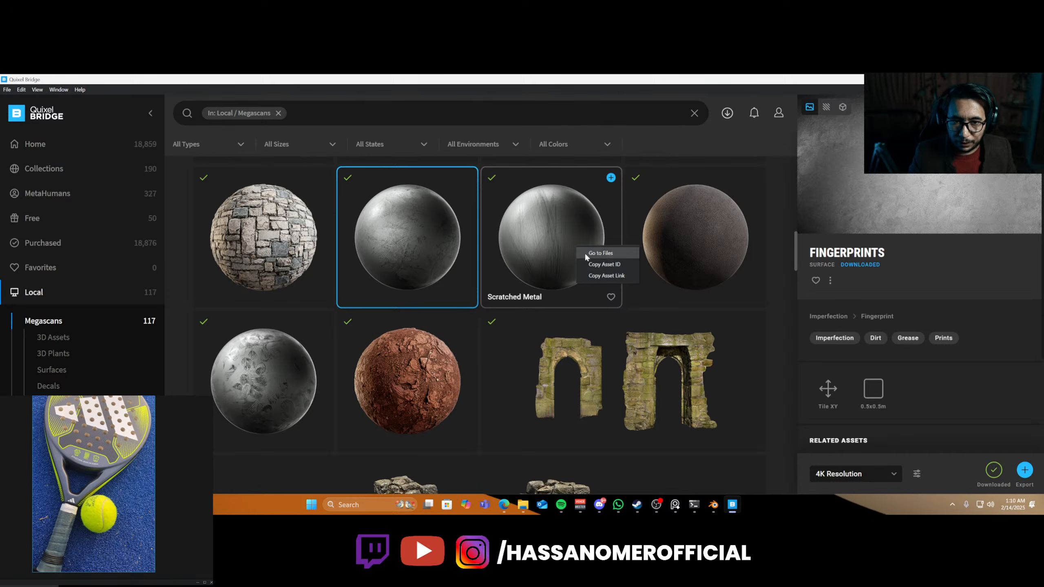
pyautogui.click(585, 254)
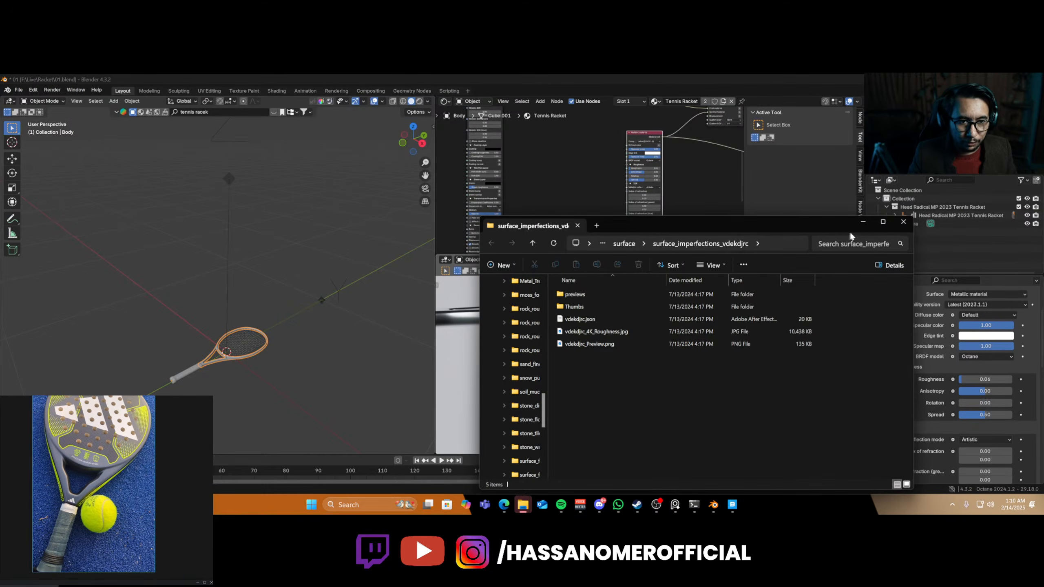
pyautogui.click(862, 222)
pyautogui.hotkey('ctrl', 's')
# - Duplicate the lower RGB image node with its Gradient map and place the copies beside the Metallic material
pyautogui.moveTo(545, 171); pyautogui.dragTo(736, 236, button='middle')
pyautogui.scroll(8, 609, 206)
pyautogui.moveTo(608, 205); pyautogui.dragTo(677, 106, button='middle')
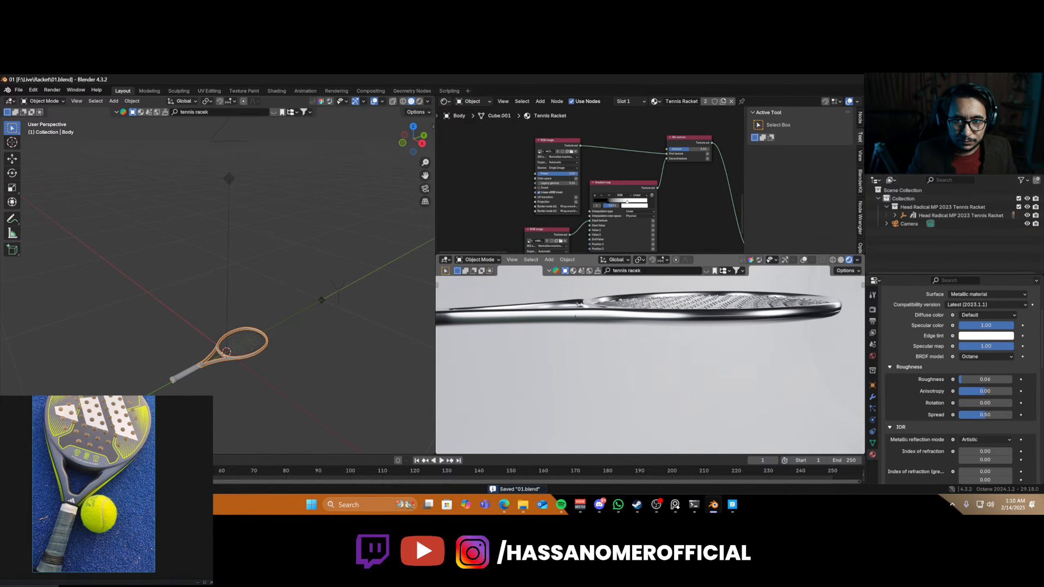
pyautogui.click(542, 231)
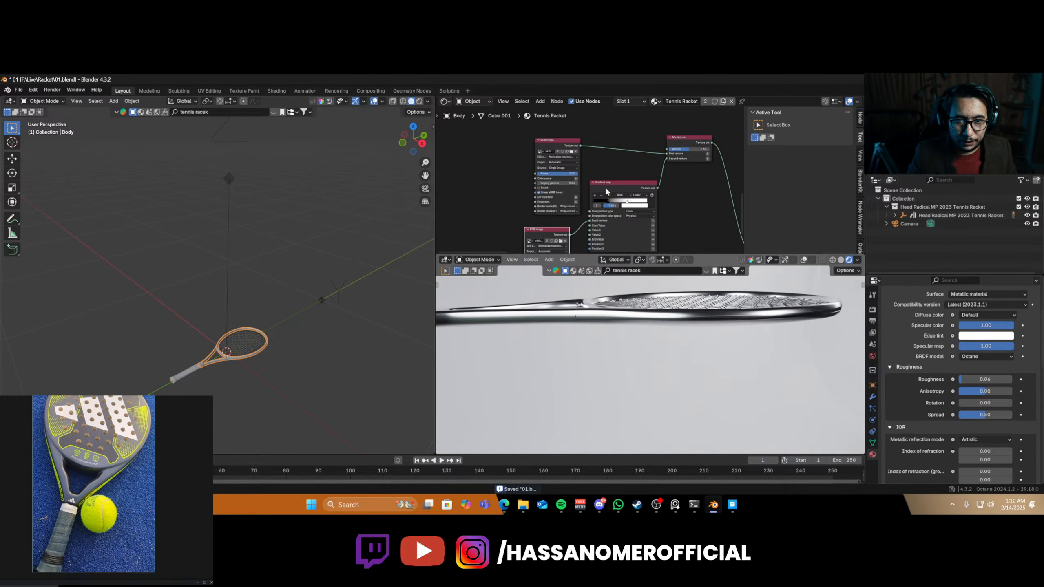
pyautogui.scroll(-7, 607, 192)
pyautogui.moveTo(612, 191); pyautogui.dragTo(563, 210, button='middle')
pyautogui.moveTo(499, 220); pyautogui.dragTo(604, 226)
pyautogui.scroll(2, 615, 214)
pyautogui.scroll(2, 615, 215)
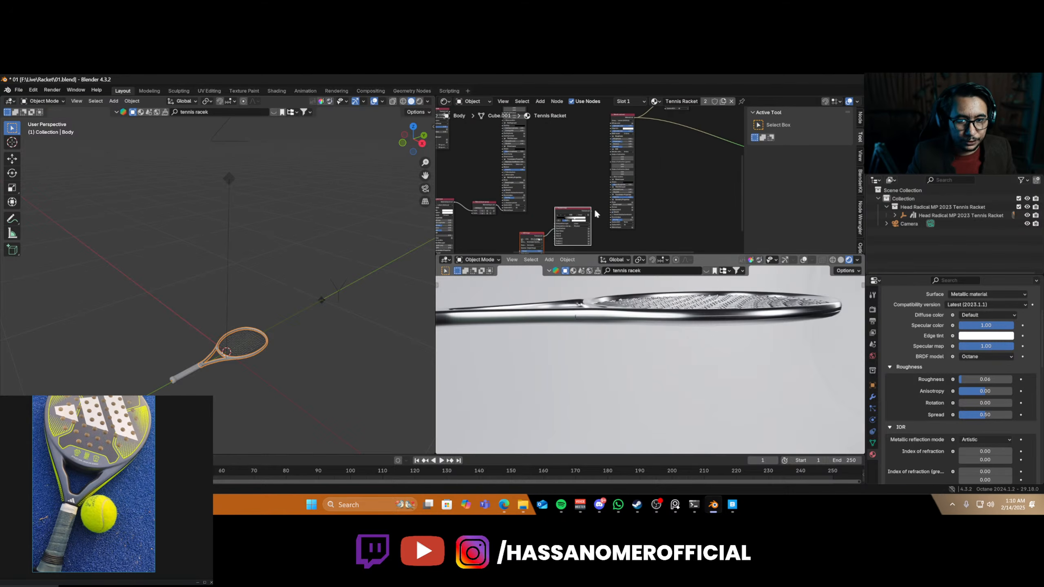
# - Connect the copied Gradient map to the Metallic material's Bump input and set the bump height to 1
pyautogui.moveTo(592, 209)
pyautogui.mouseDown()
pyautogui.moveTo(613, 135)
pyautogui.moveTo(601, 198)
pyautogui.moveTo(612, 203)
pyautogui.mouseUp()
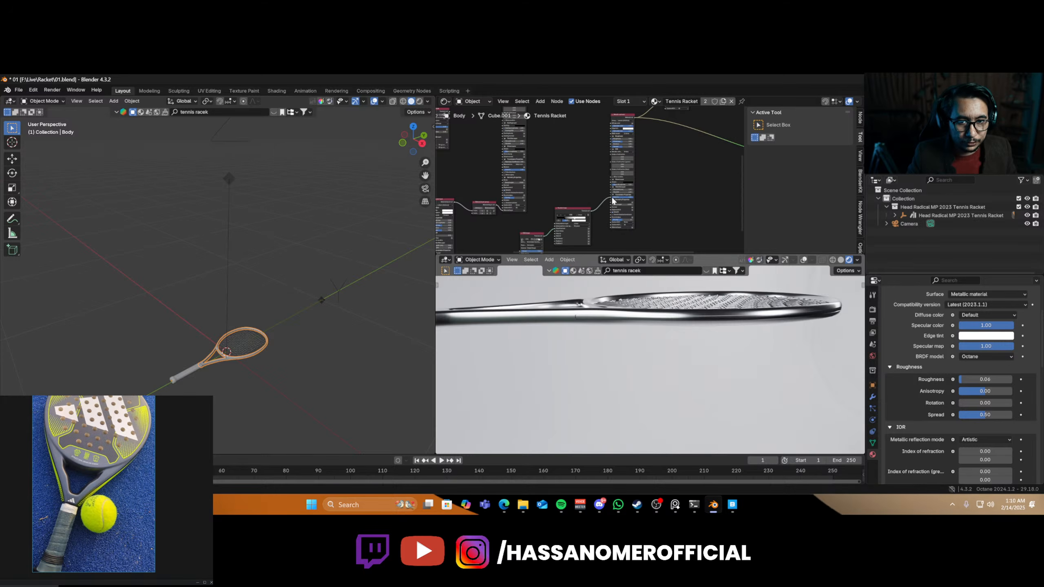
pyautogui.scroll(2, 609, 208)
pyautogui.scroll(6, 608, 210)
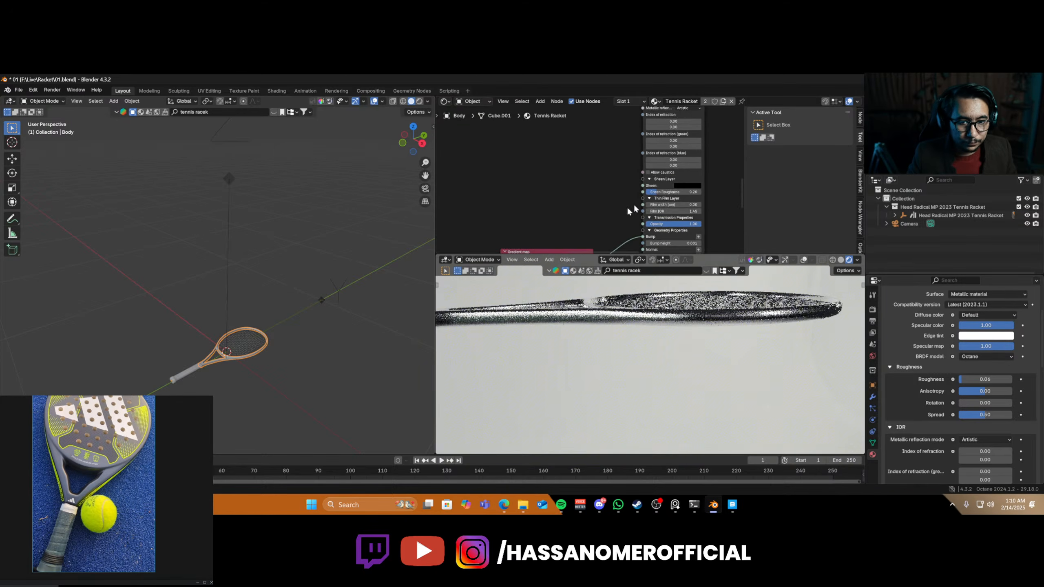
pyautogui.moveTo(588, 176); pyautogui.dragTo(560, 167, button='middle')
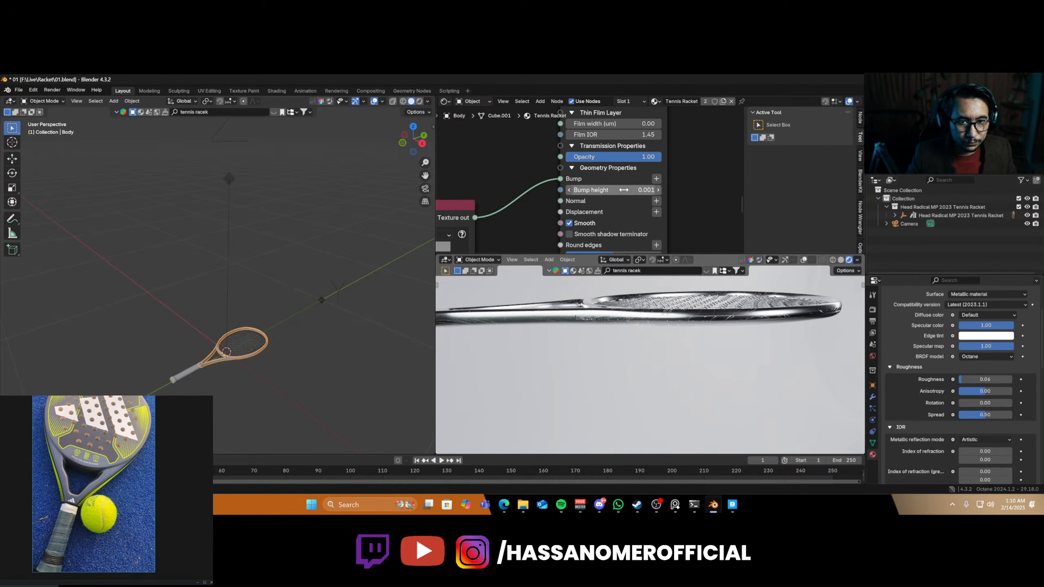
pyautogui.click(625, 190)
pyautogui.write('1')
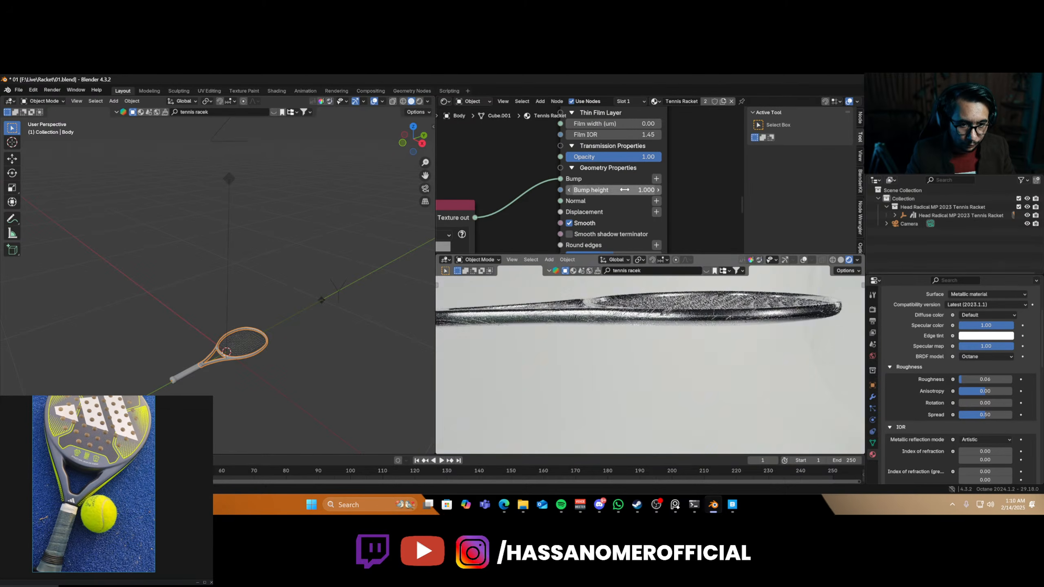
pyautogui.press('Return')
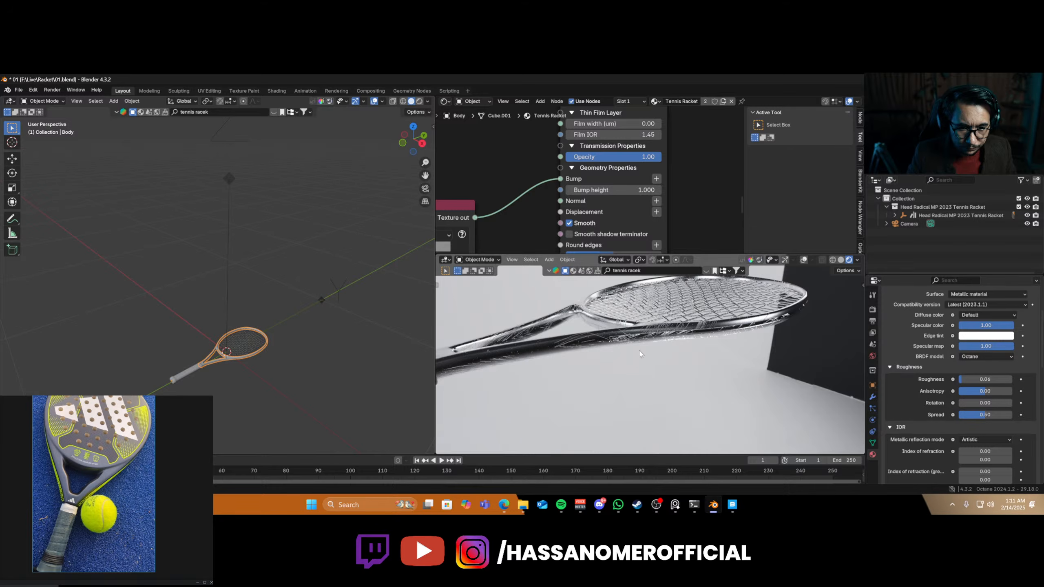
pyautogui.moveTo(748, 342); pyautogui.dragTo(631, 327, button='middle')
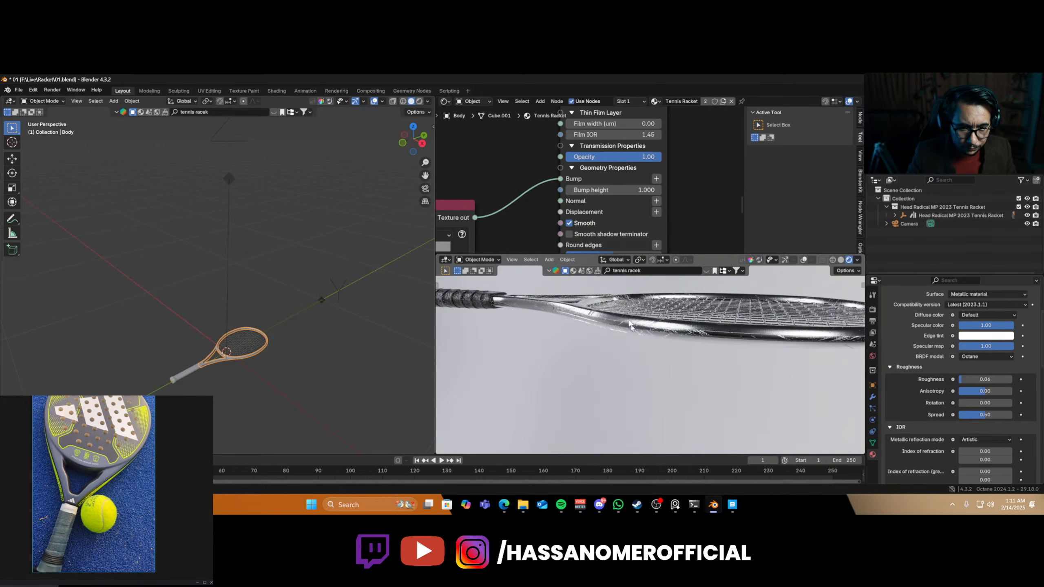
# - Add an RGB color texture to the Metallic material's Diffuse color input
pyautogui.moveTo(542, 162); pyautogui.dragTo(574, 252, button='middle')
pyautogui.scroll(2, 539, 192)
pyautogui.scroll(-5, 576, 185)
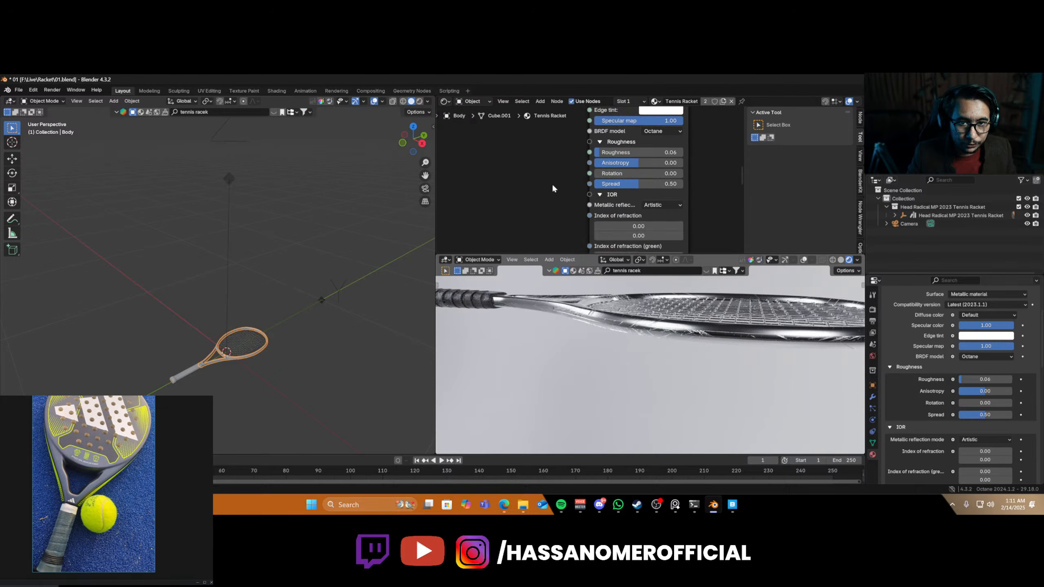
pyautogui.moveTo(552, 186); pyautogui.dragTo(538, 136, button='middle')
pyautogui.scroll(4, 586, 174)
pyautogui.scroll(-1, 607, 175)
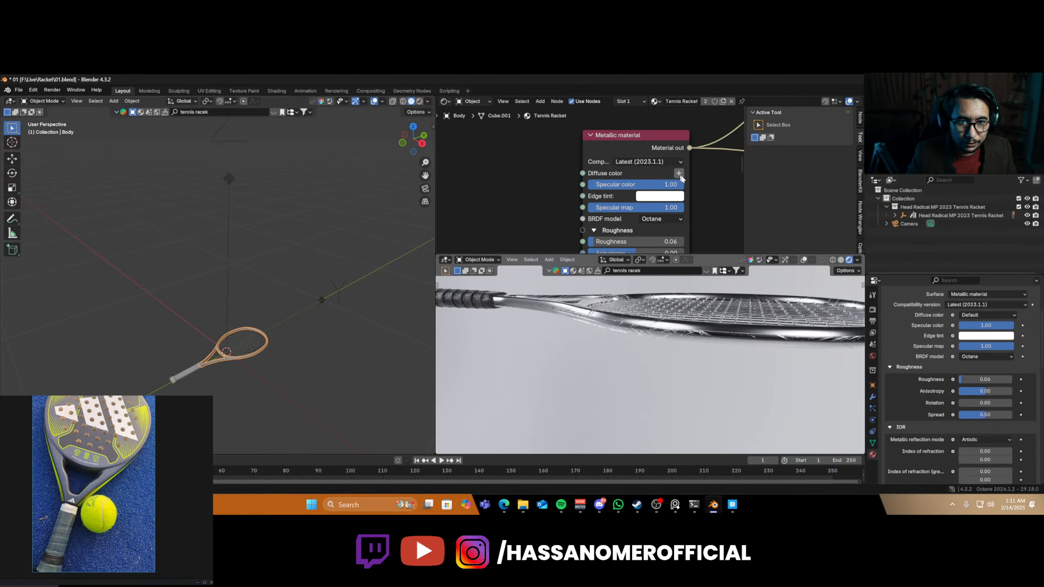
pyautogui.click(680, 174)
pyautogui.moveTo(677, 182)
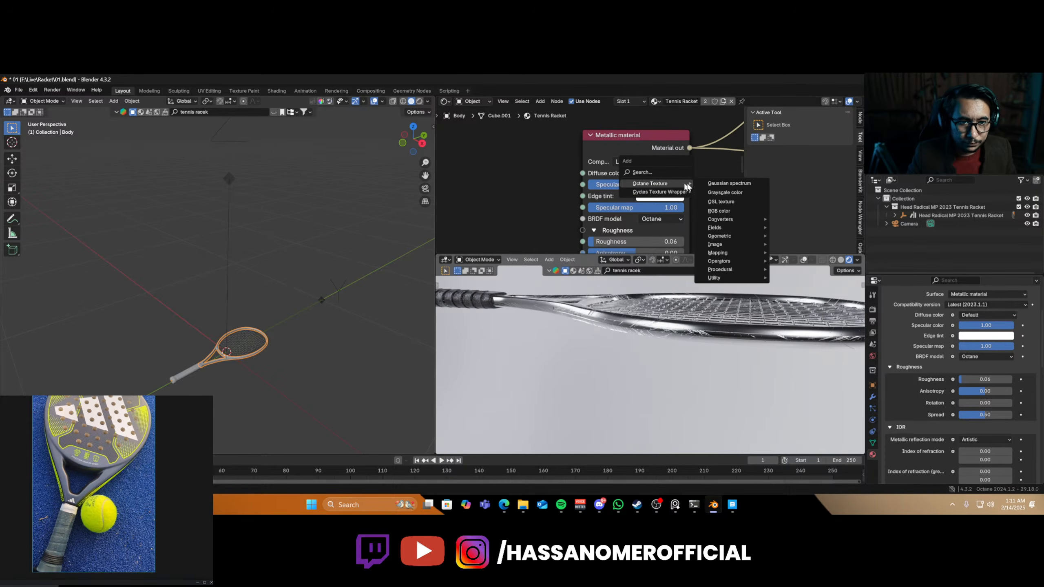
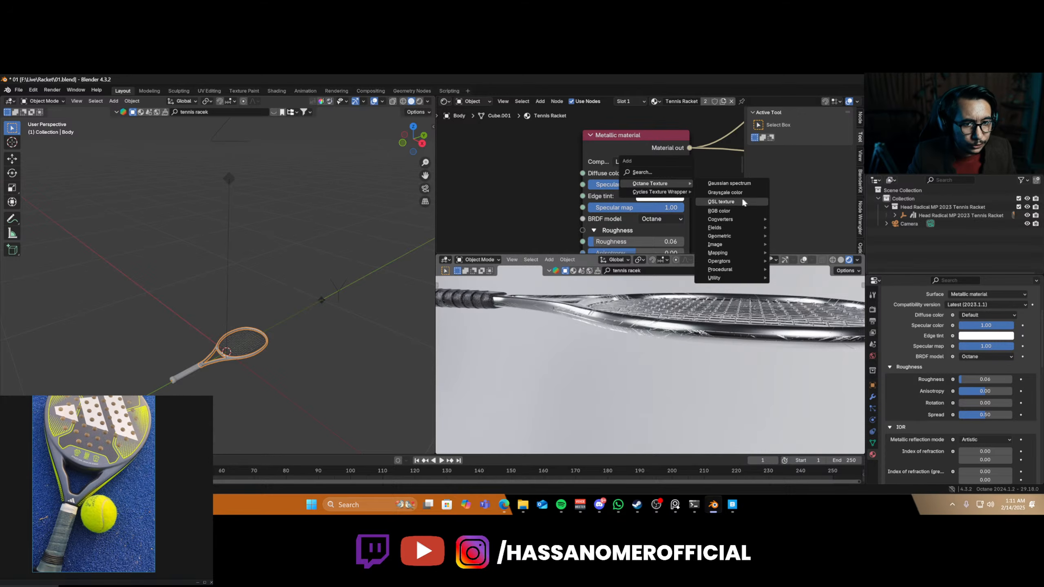
pyautogui.click(720, 211)
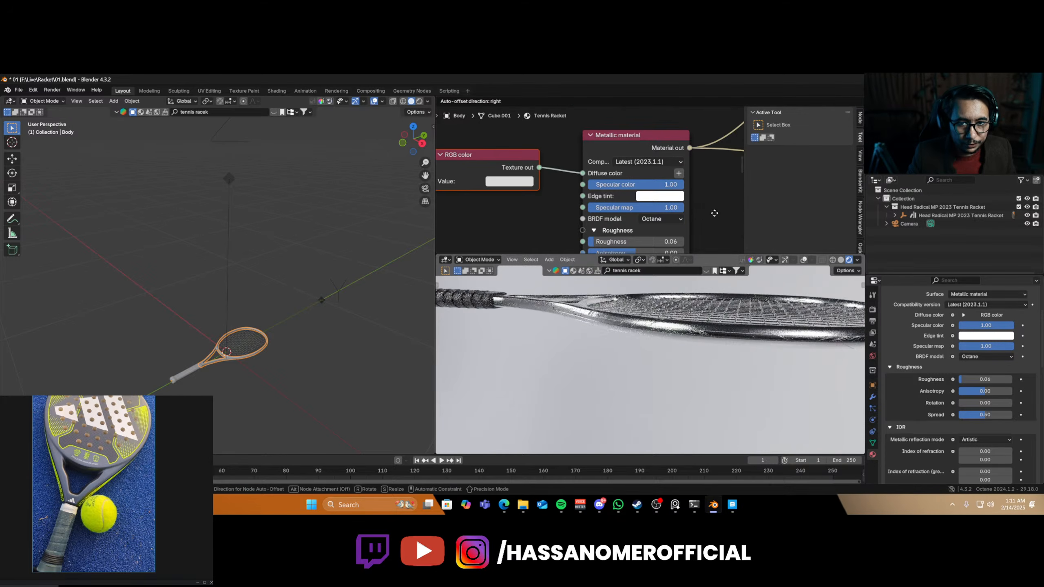
pyautogui.click(715, 213)
# - Tint the Metallic material's diffuse RGB color a pale greyish blue and save the file
pyautogui.scroll(1, 549, 198)
pyautogui.click(503, 182)
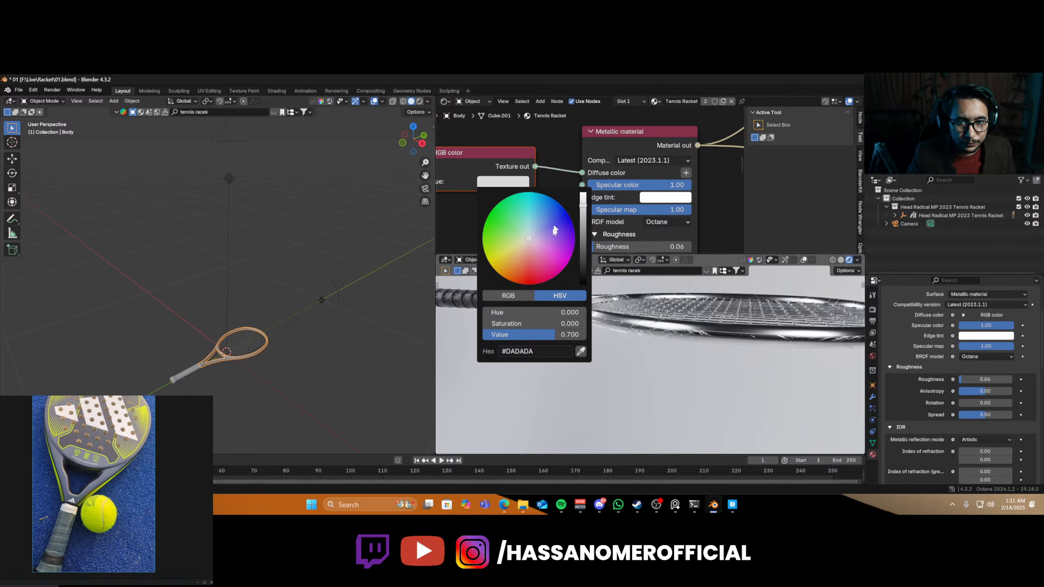
pyautogui.moveTo(529, 235); pyautogui.dragTo(532, 234)
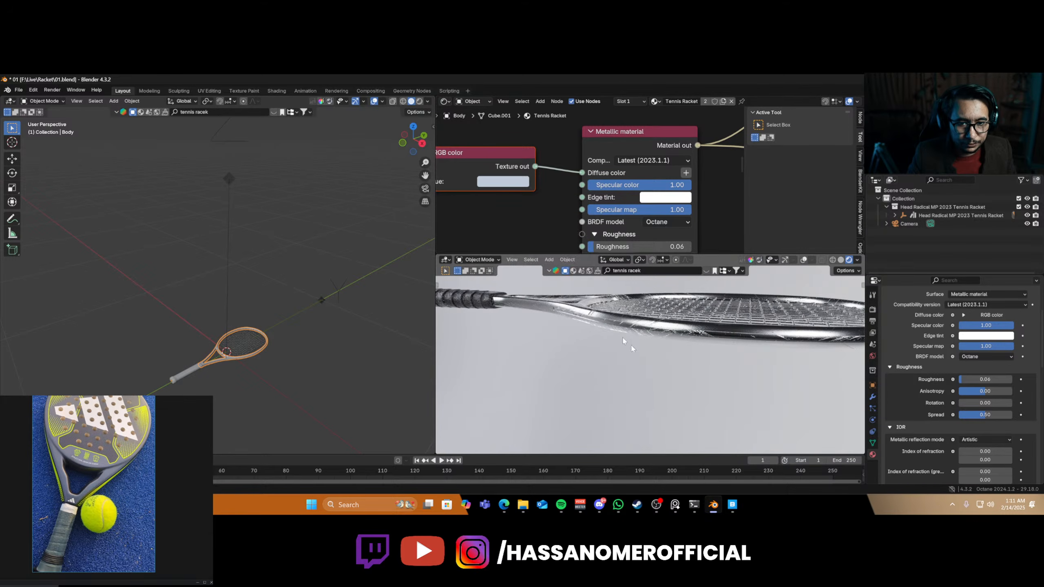
pyautogui.scroll(-1, 526, 224)
pyautogui.scroll(-2, 562, 319)
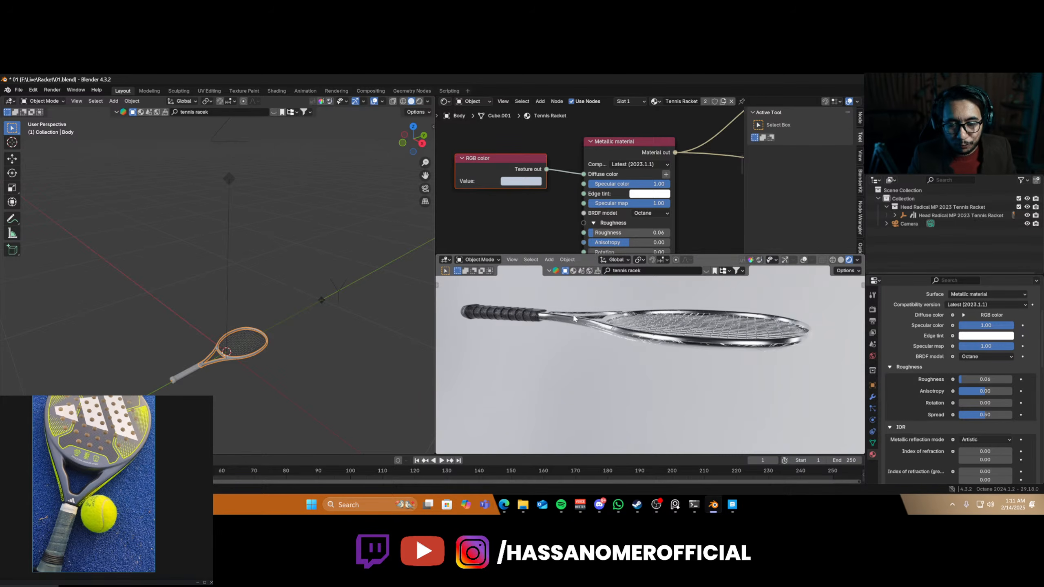
pyautogui.scroll(1, 520, 227)
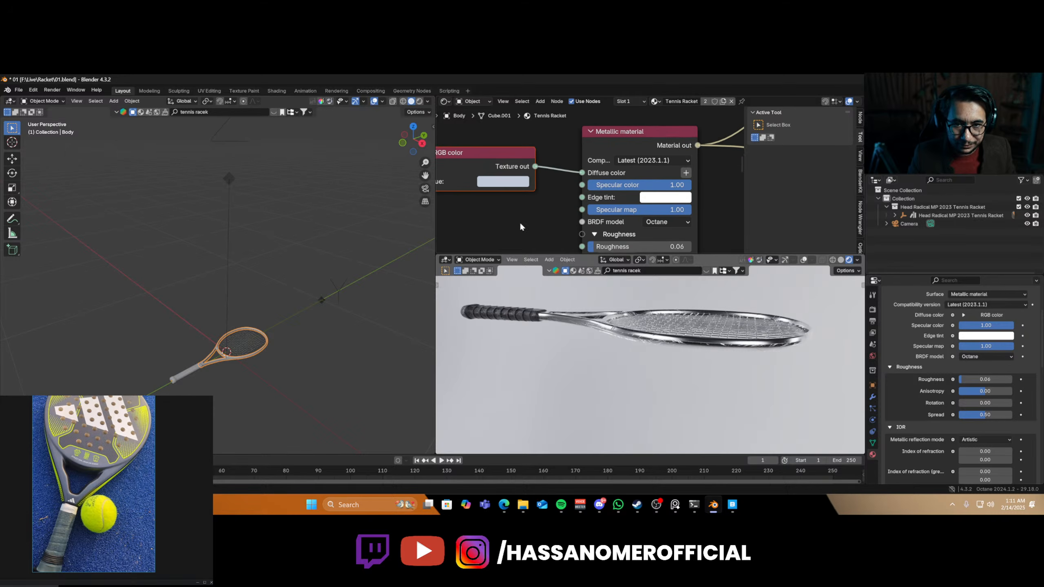
pyautogui.moveTo(667, 376); pyautogui.dragTo(664, 373, button='middle')
pyautogui.hotkey('ctrl', 's')
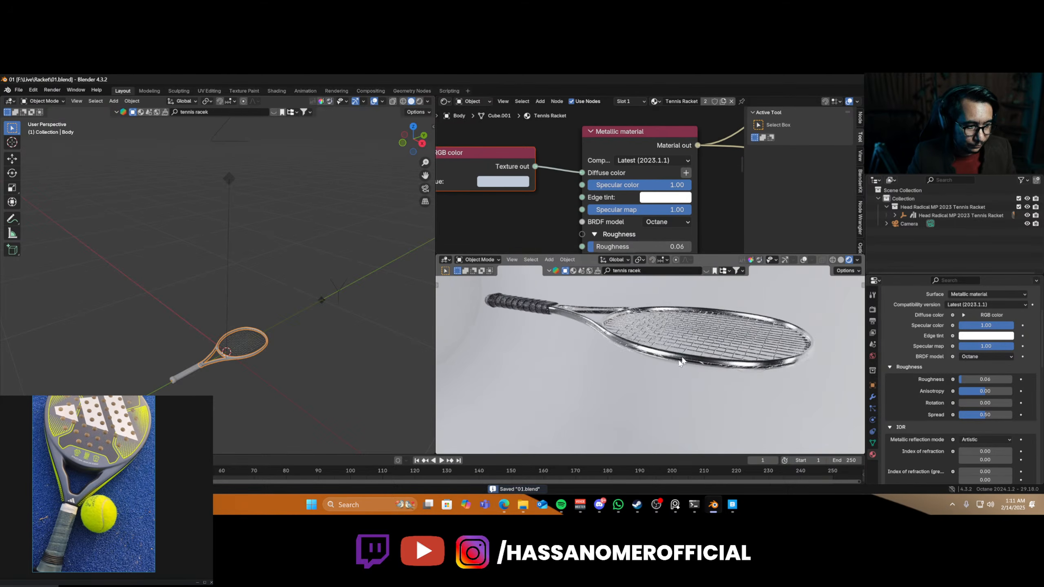
# - Route the Mix material back to the material output and move its node further away from the Metallic material
pyautogui.scroll(6, 665, 336)
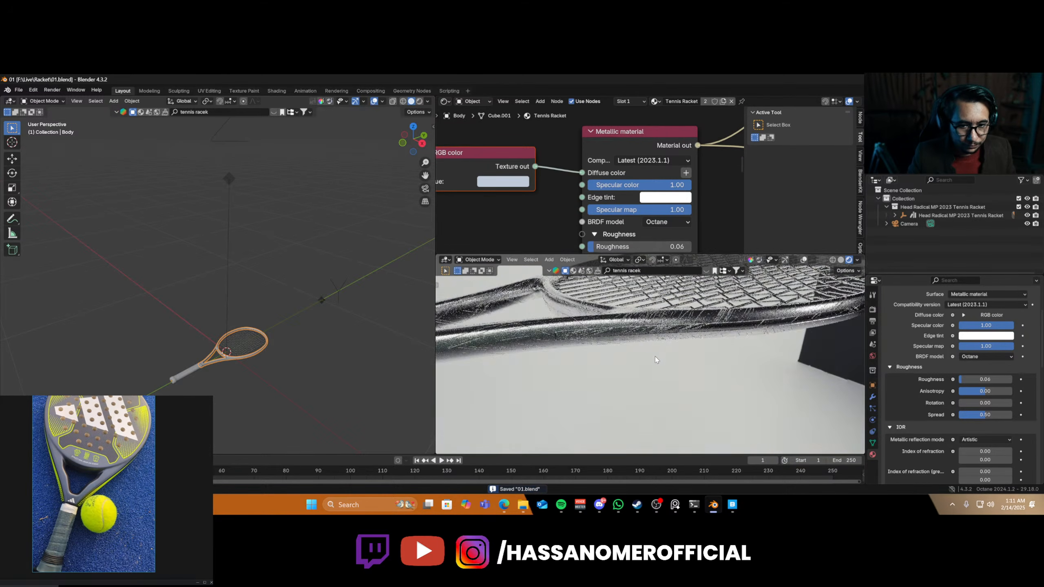
pyautogui.scroll(-5, 656, 355)
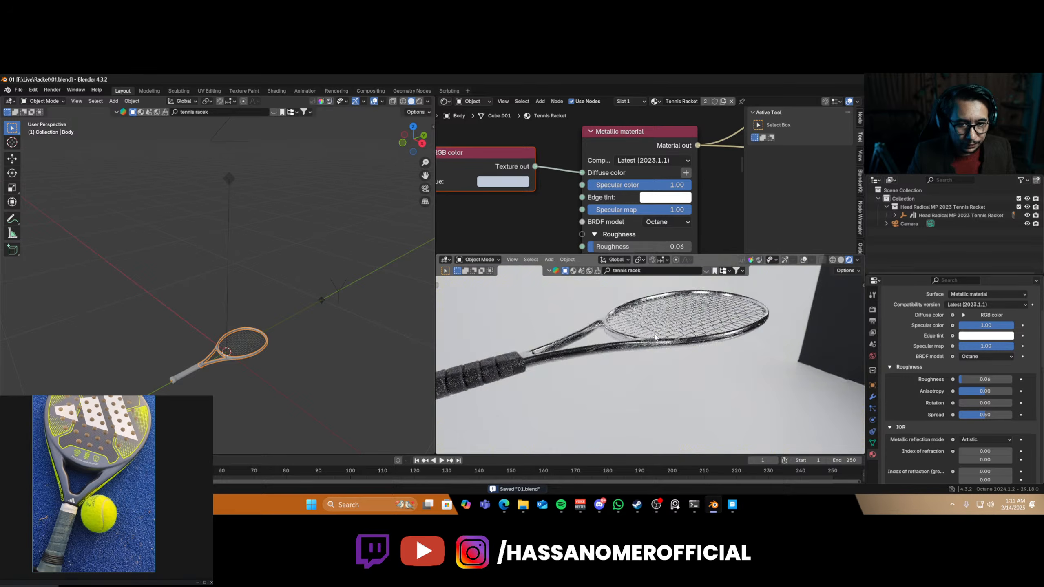
pyautogui.scroll(-2, 587, 166)
pyautogui.scroll(-4, 592, 173)
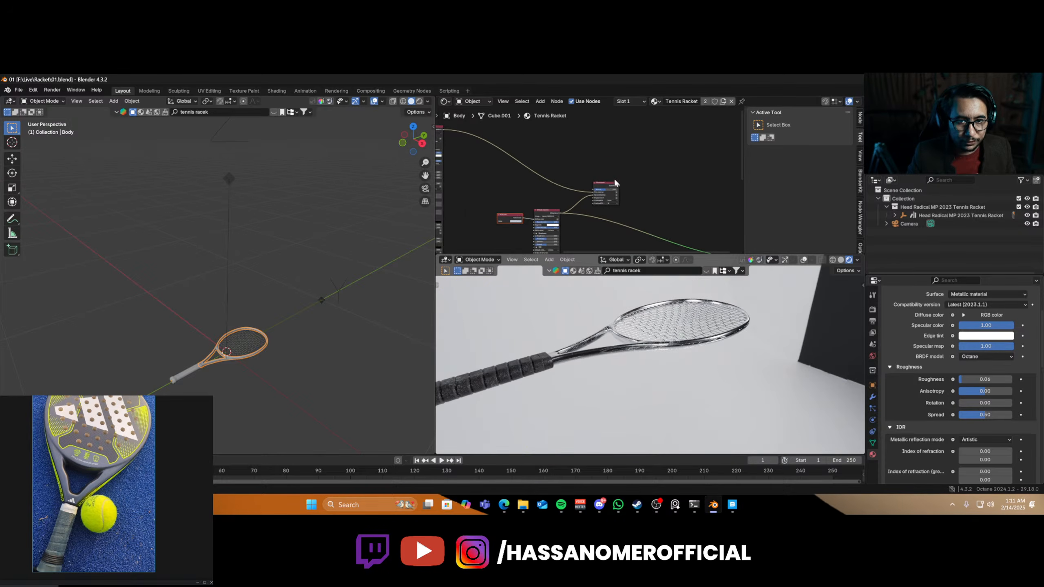
pyautogui.keyDown('ctrl'); pyautogui.keyDown('shift'); pyautogui.click(606, 184); pyautogui.keyUp('shift'); pyautogui.keyUp('ctrl')
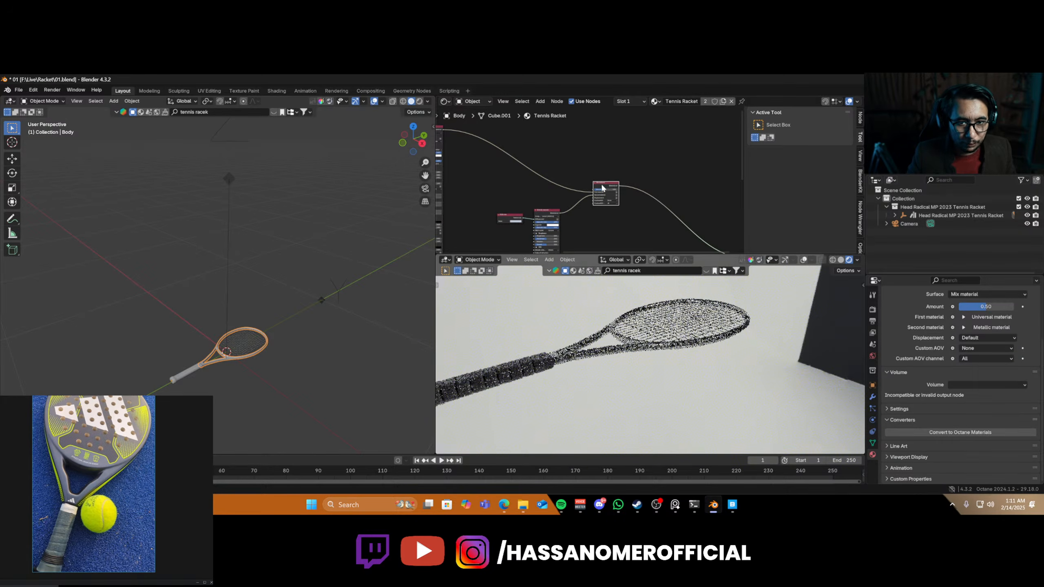
pyautogui.moveTo(603, 187); pyautogui.dragTo(639, 156)
pyautogui.moveTo(561, 163); pyautogui.dragTo(638, 199, button='middle')
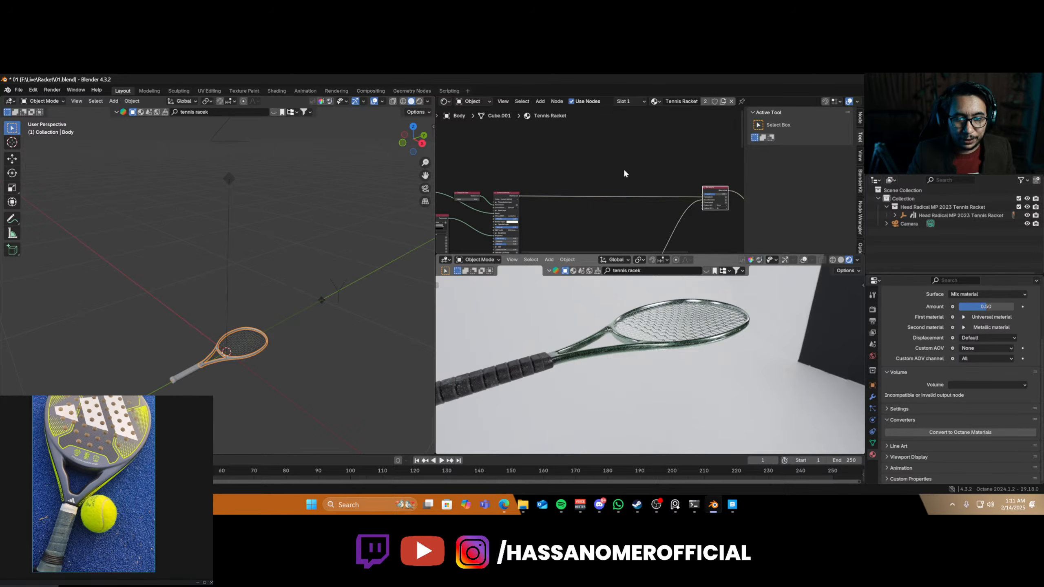
# - Add an Octane Noise texture node in the free space above the link between the Universal material and the Mix material
pyautogui.hotkey('shift', 'a')
pyautogui.write('s')
pyautogui.press('BackSpace')
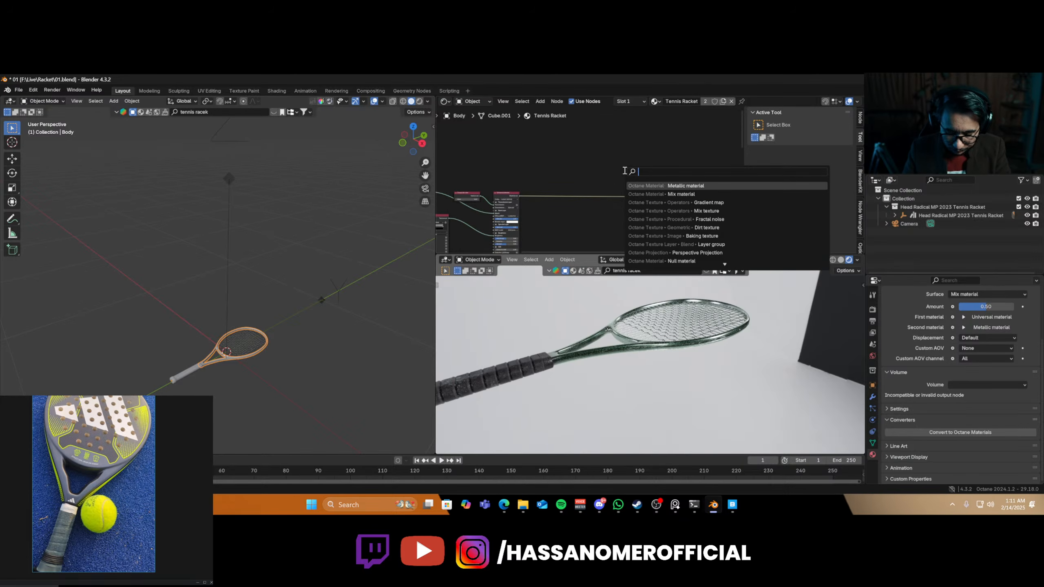
pyautogui.write('nius')
pyautogui.press('BackSpace')
pyautogui.press('BackSpace')
pyautogui.press('BackSpace')
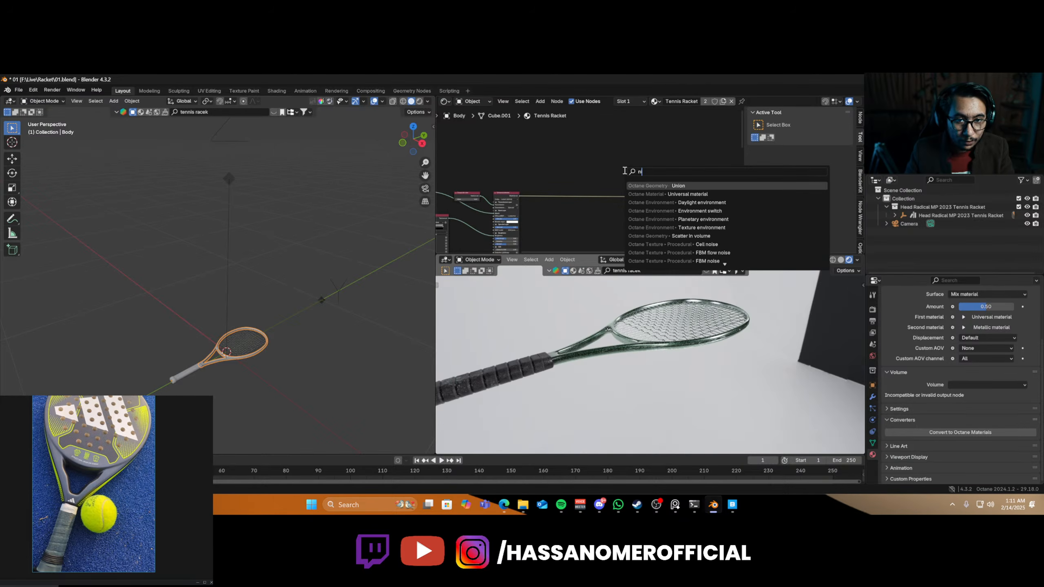
pyautogui.write('ou')
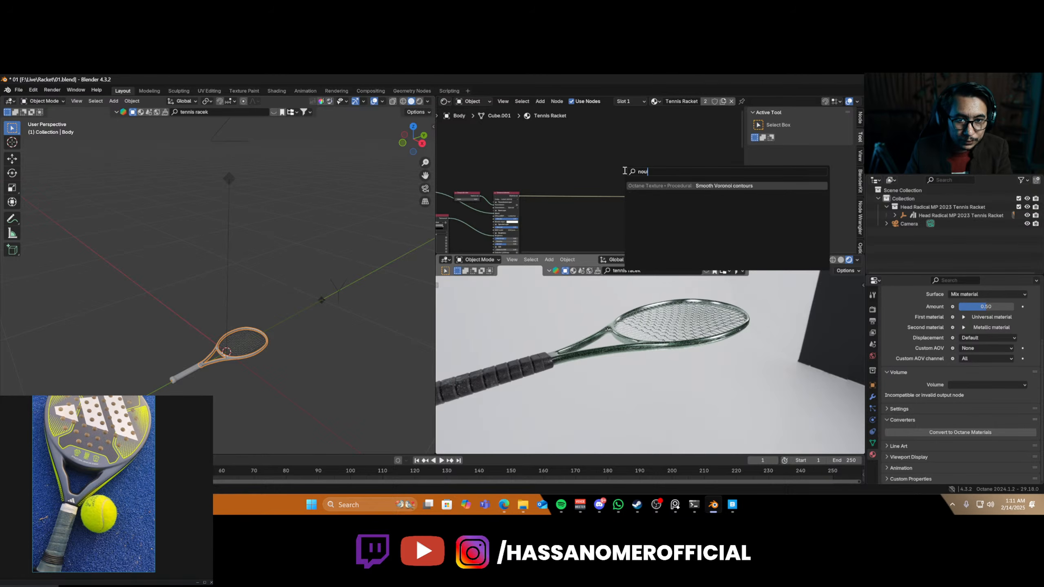
pyautogui.write('s')
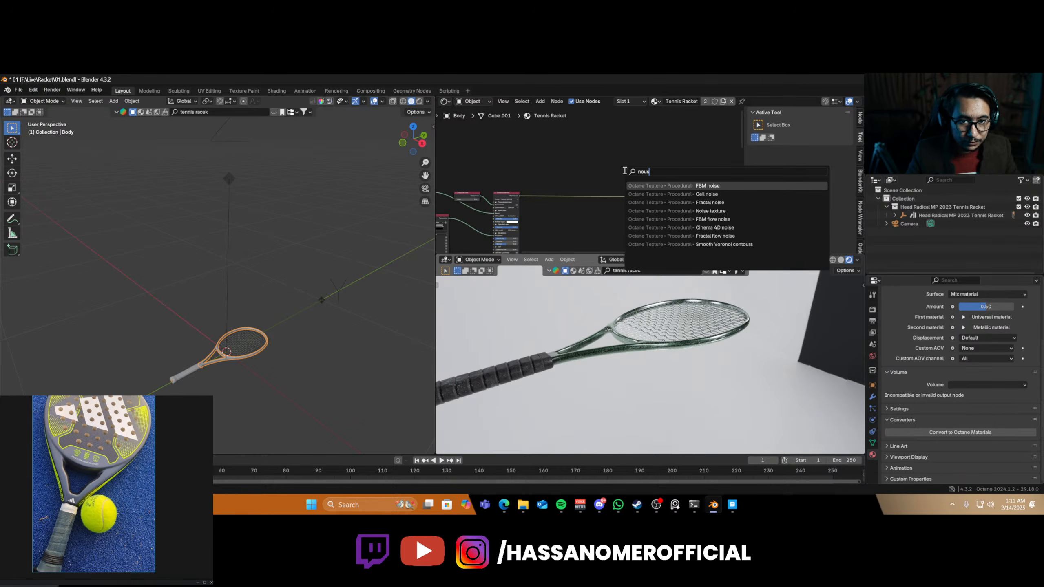
pyautogui.press('BackSpace')
pyautogui.press('BackSpace')
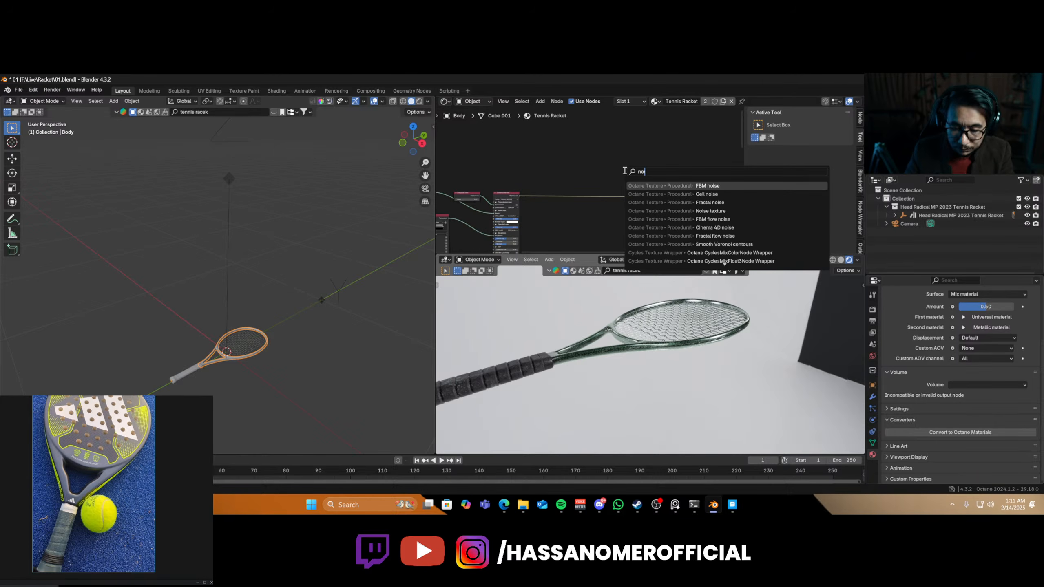
pyautogui.write('ise')
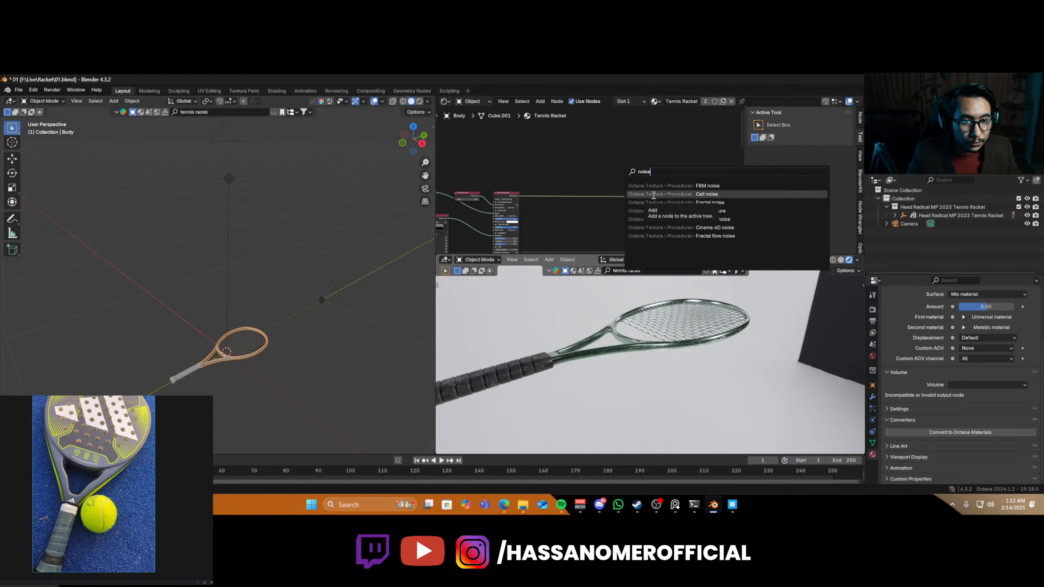
pyautogui.click(651, 210)
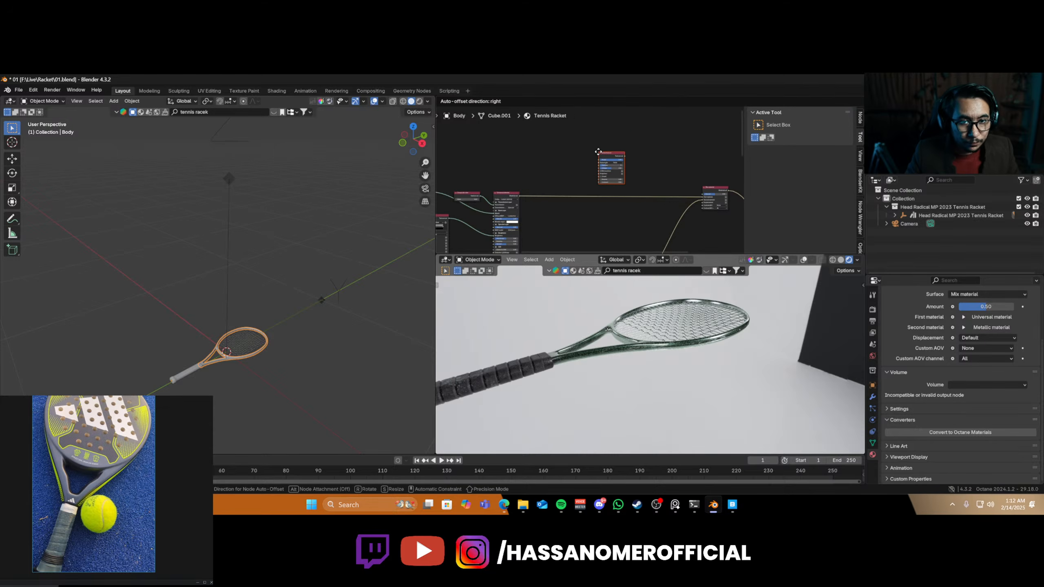
pyautogui.click(607, 157)
# - Give the Noise texture a 3D transformation and an XYZ to UVW projection, and set the transformation's scale to 0.5 on all axes
pyautogui.scroll(3, 600, 196)
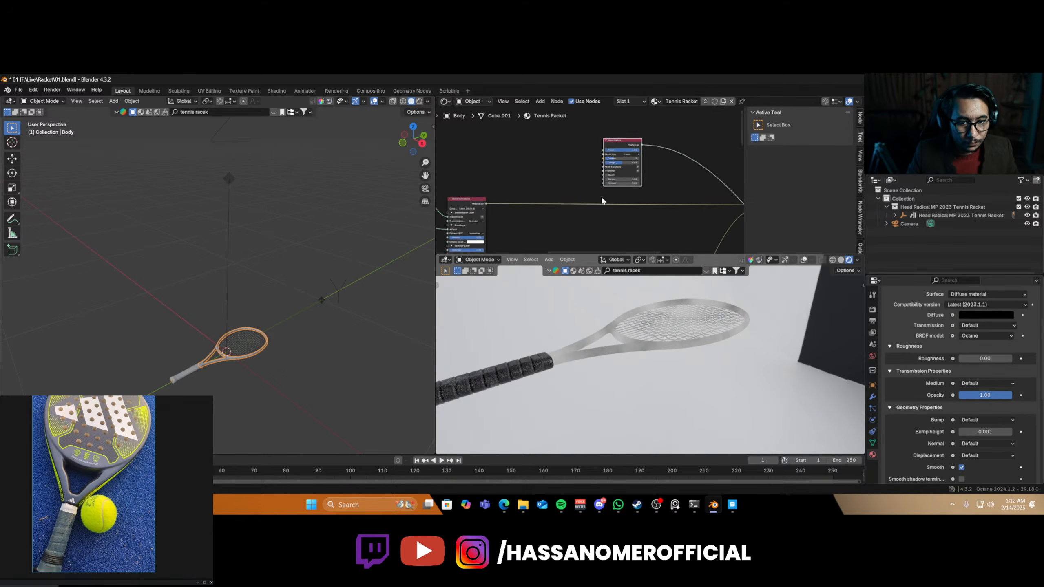
pyautogui.click(646, 169)
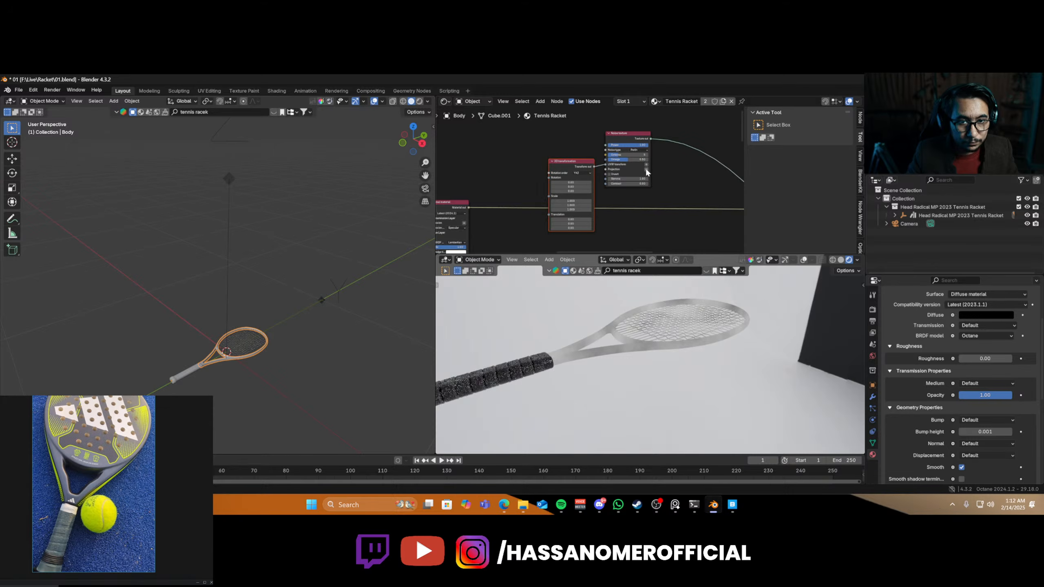
pyautogui.moveTo(571, 166); pyautogui.dragTo(569, 127)
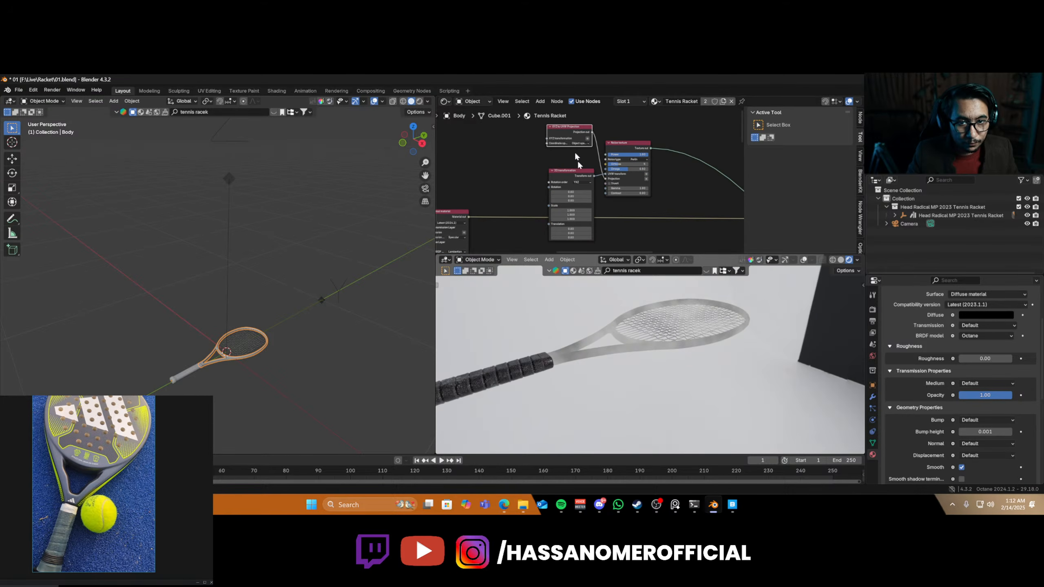
pyautogui.scroll(2, 598, 220)
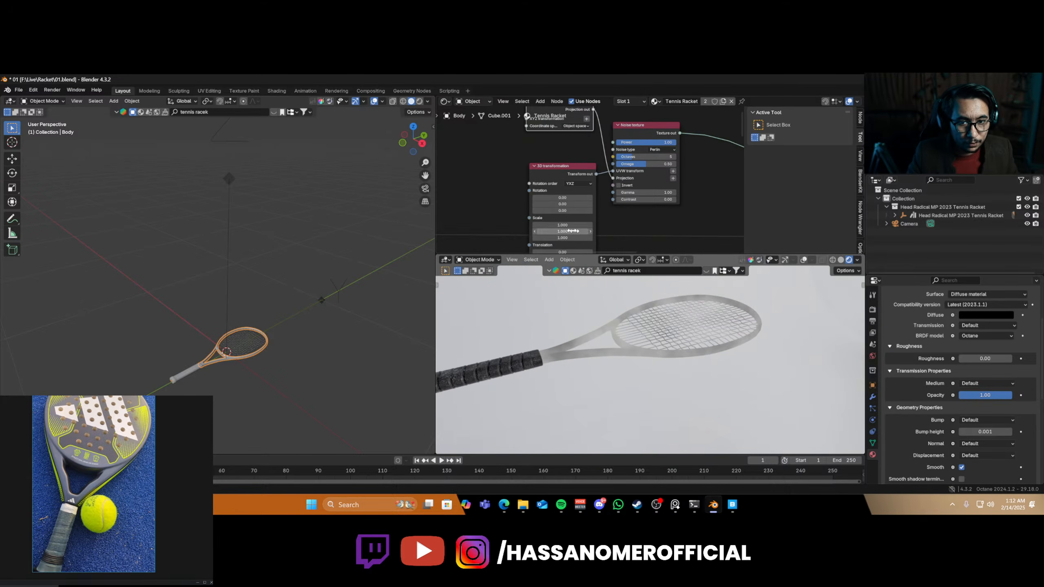
pyautogui.click(566, 226)
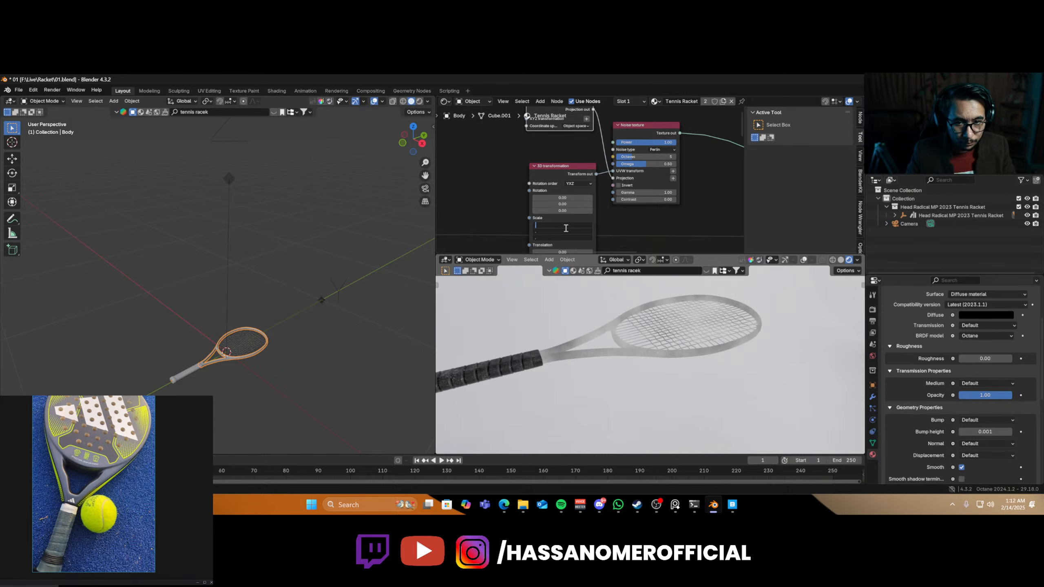
pyautogui.write('0.5')
pyautogui.press('Return')
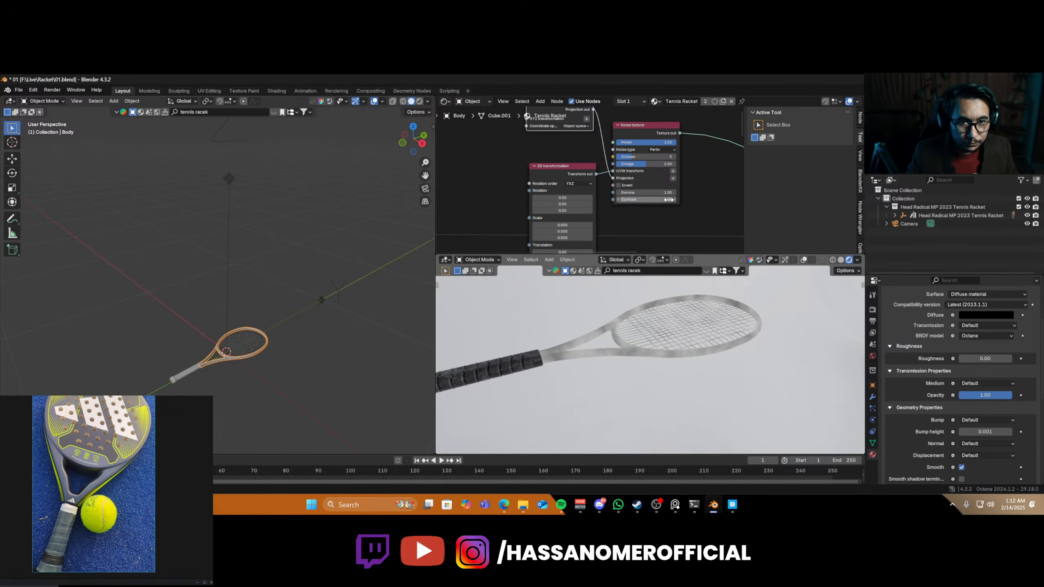
# - Insert a Gradient map node on the Noise texture's output link
pyautogui.moveTo(669, 199); pyautogui.dragTo(573, 209, button='middle')
pyautogui.hotkey('shift', 'a')
pyautogui.write('s')
pyautogui.press('BackSpace')
pyautogui.write('gra')
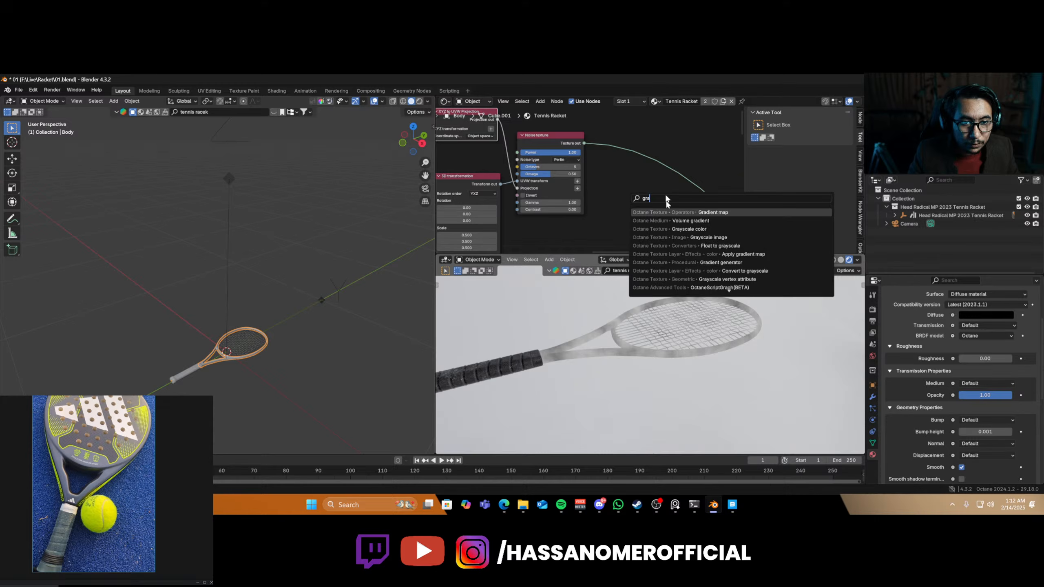
pyautogui.press('Return')
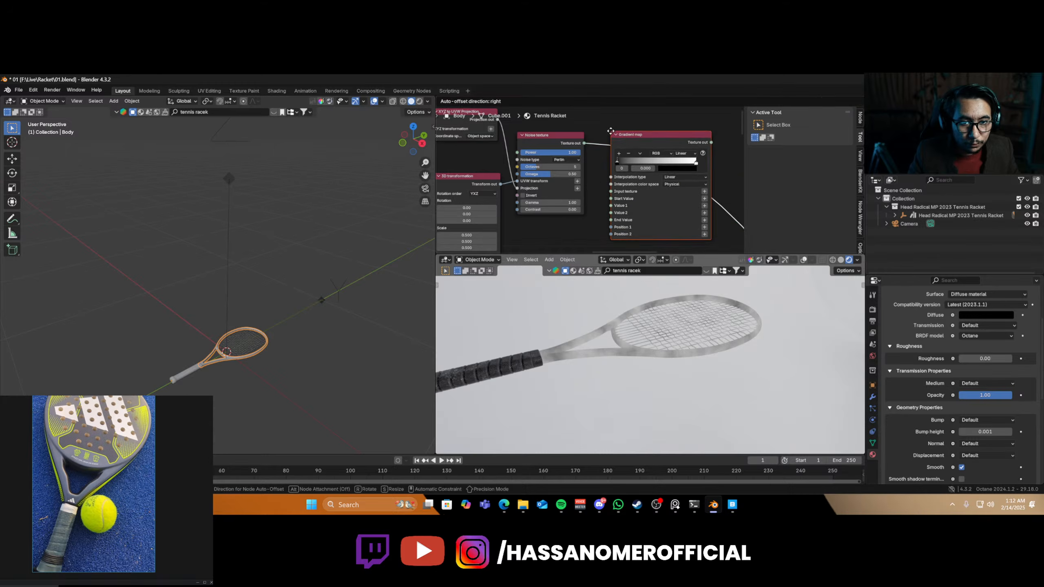
pyautogui.click(616, 119)
# - Tighten the Gradient map by moving its black stop to 0.440 and its white stop to 0.533
pyautogui.scroll(5, 579, 175)
pyautogui.moveTo(580, 154); pyautogui.dragTo(507, 177, button='middle')
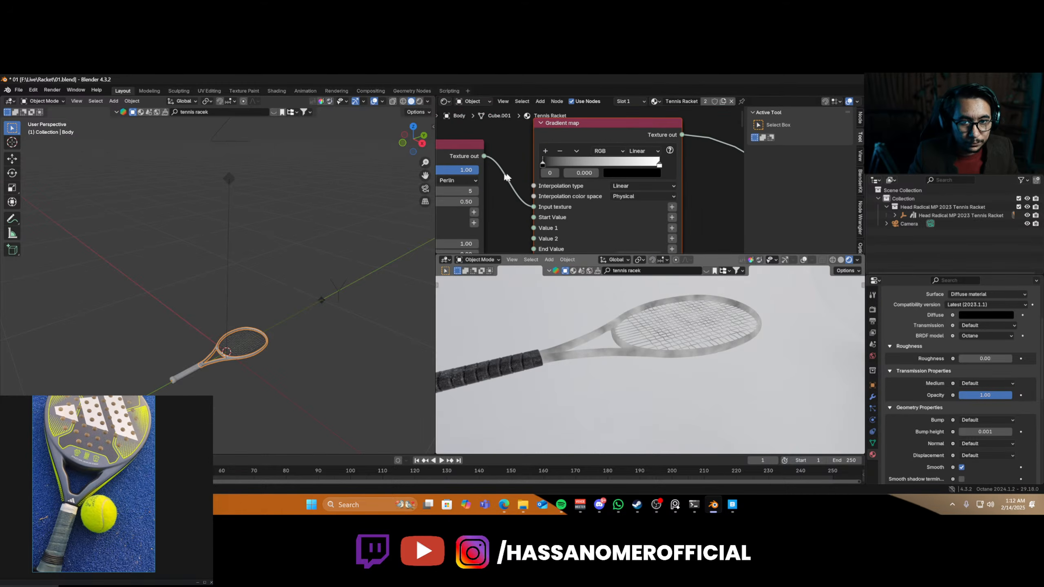
pyautogui.moveTo(538, 163); pyautogui.dragTo(544, 163)
pyautogui.moveTo(559, 164); pyautogui.dragTo(598, 166)
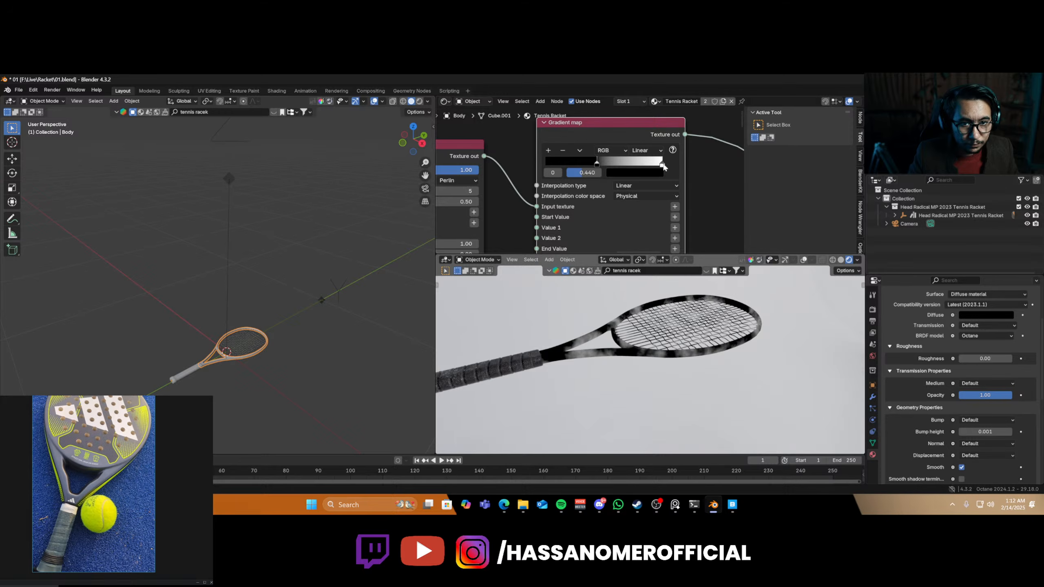
pyautogui.moveTo(662, 165); pyautogui.dragTo(608, 173)
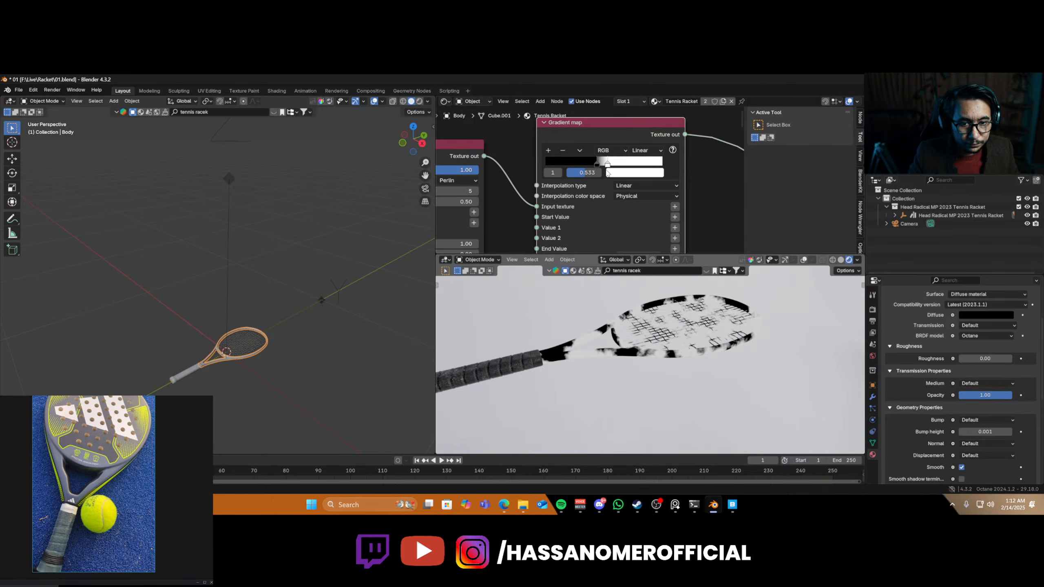
# - Change the Noise texture's noise type to Turbulence
pyautogui.moveTo(508, 206); pyautogui.dragTo(650, 203, button='middle')
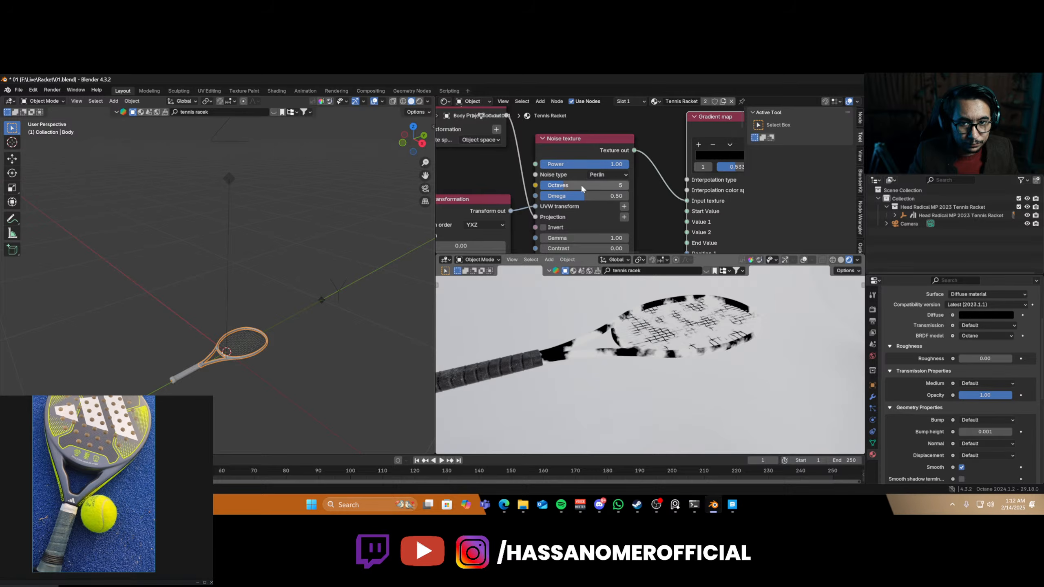
pyautogui.keyDown('ctrl'); pyautogui.scroll(-1, 603, 174); pyautogui.keyUp('ctrl')
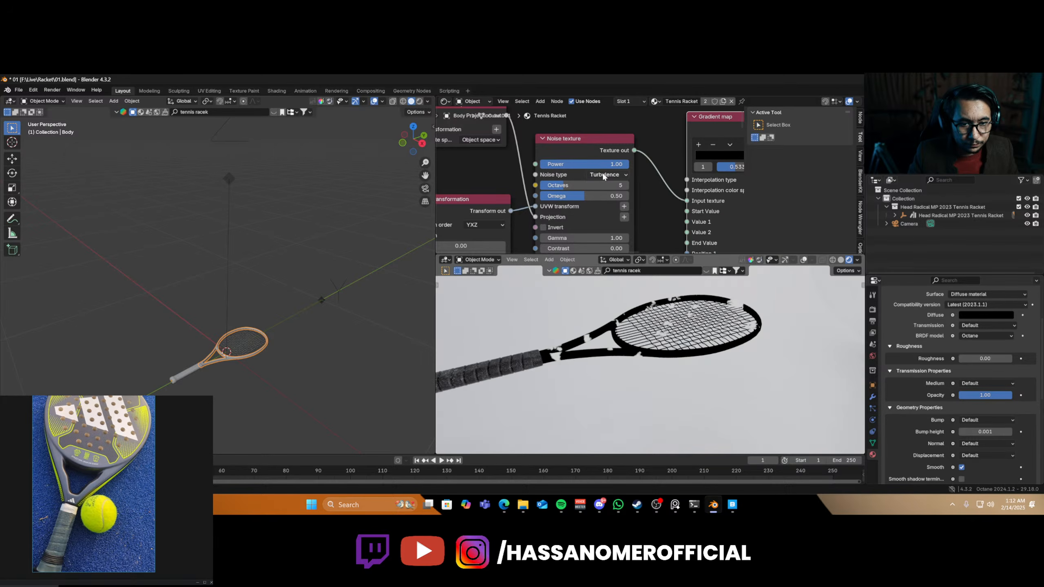
pyautogui.keyDown('ctrl'); pyautogui.scroll(-1, 603, 175); pyautogui.keyUp('ctrl')
pyautogui.keyDown('ctrl'); pyautogui.scroll(1, 603, 173); pyautogui.keyUp('ctrl')
pyautogui.scroll(1, 596, 176)
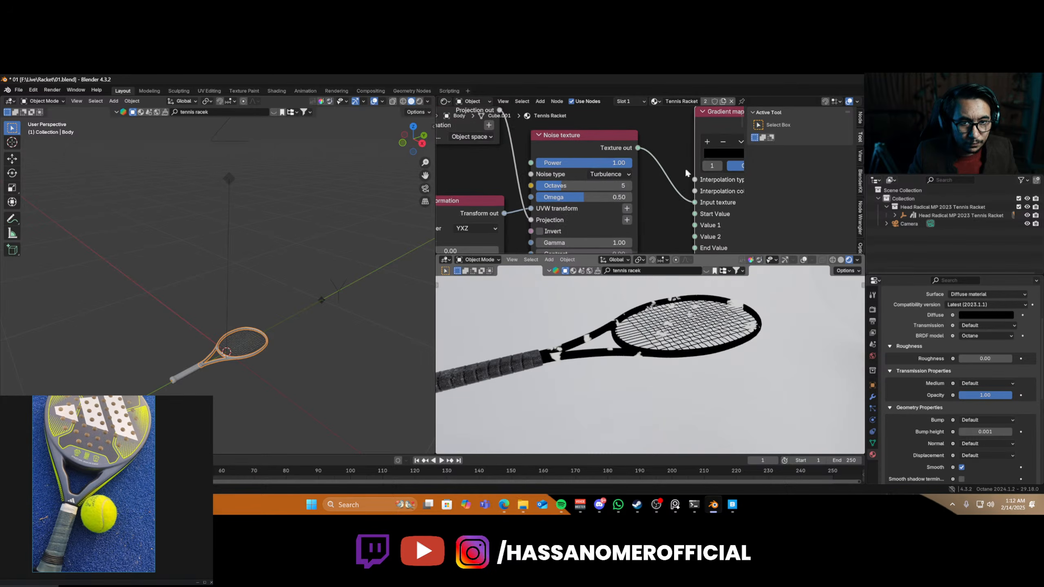
# - Set the noise 3D transformation's scale to 0.1 on all three axes
pyautogui.moveTo(546, 208); pyautogui.dragTo(667, 243, button='middle')
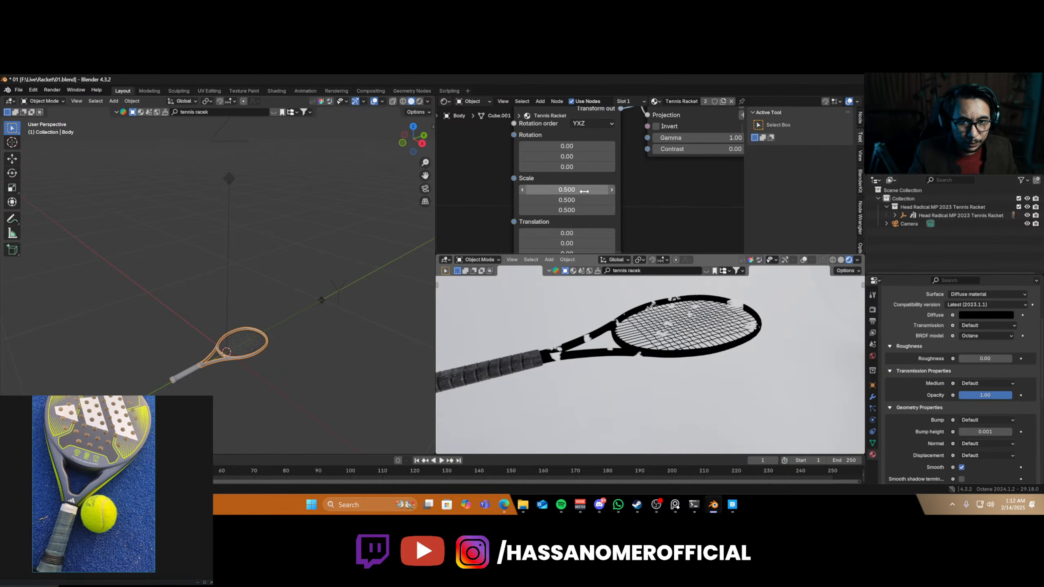
pyautogui.moveTo(587, 190); pyautogui.dragTo(587, 210)
pyautogui.press('Right')
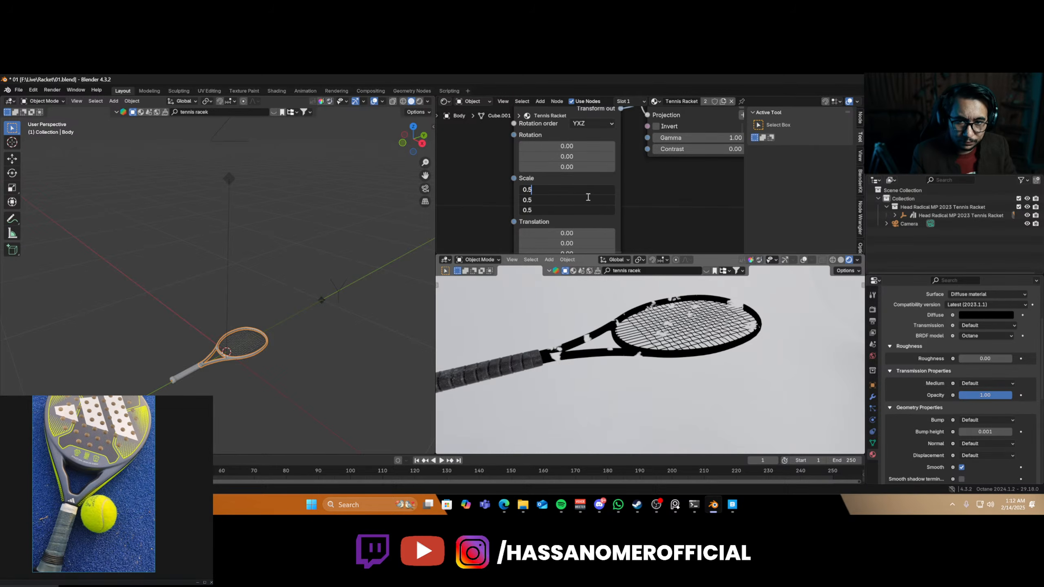
pyautogui.write('1')
pyautogui.press('Return')
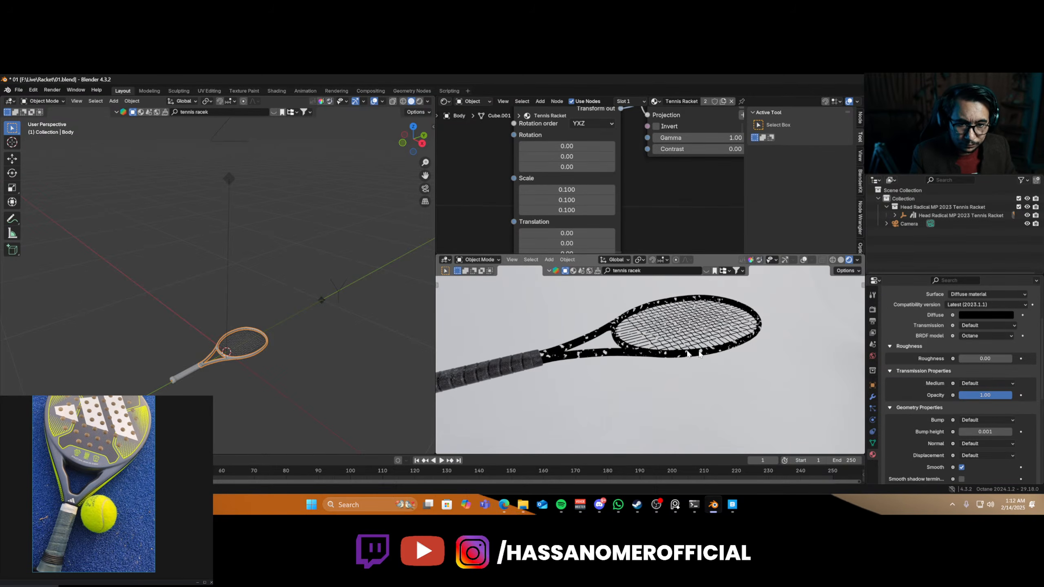
pyautogui.moveTo(722, 366); pyautogui.dragTo(635, 361, button='middle')
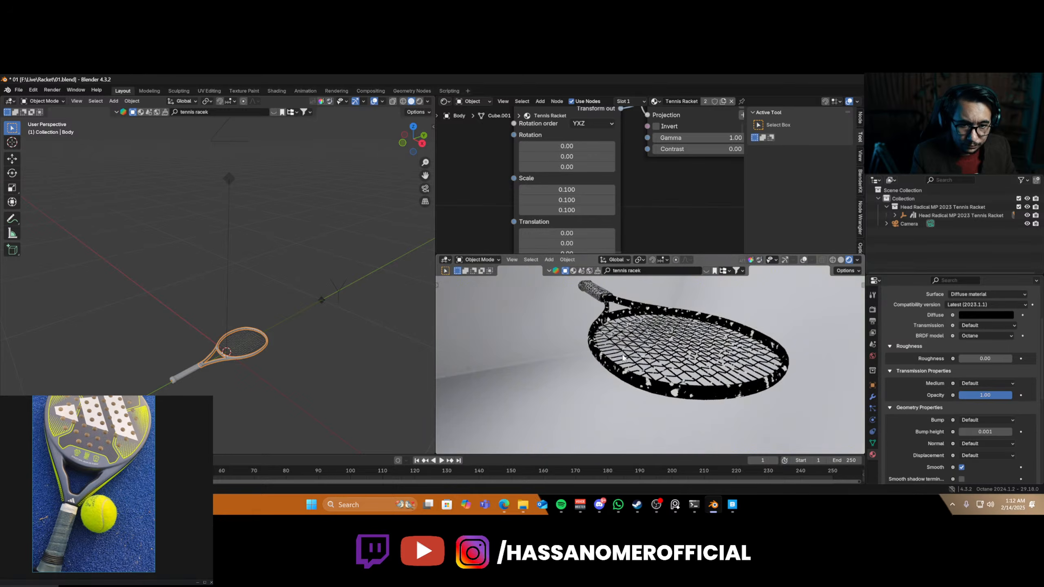
# - Raise the Noise texture's octaves to 7 and its omega to 0.77
pyautogui.scroll(-2, 670, 193)
pyautogui.moveTo(657, 173); pyautogui.dragTo(592, 213, button='middle')
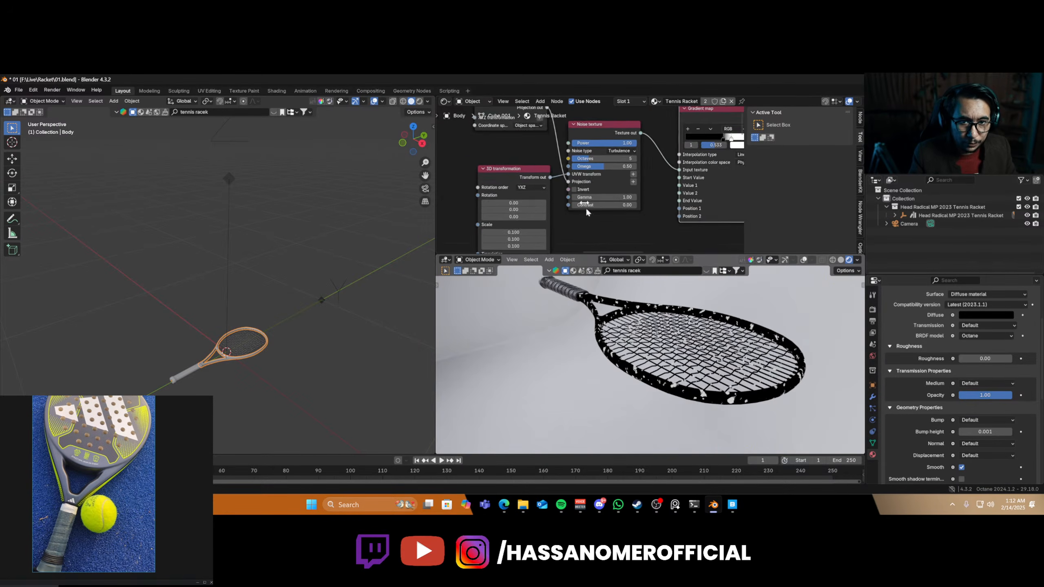
pyautogui.scroll(2, 599, 181)
pyautogui.moveTo(588, 149); pyautogui.dragTo(638, 159)
# - Route the Mix material back to the material output and connect the noise Gradient map to its Amount input
pyautogui.scroll(-6, 680, 203)
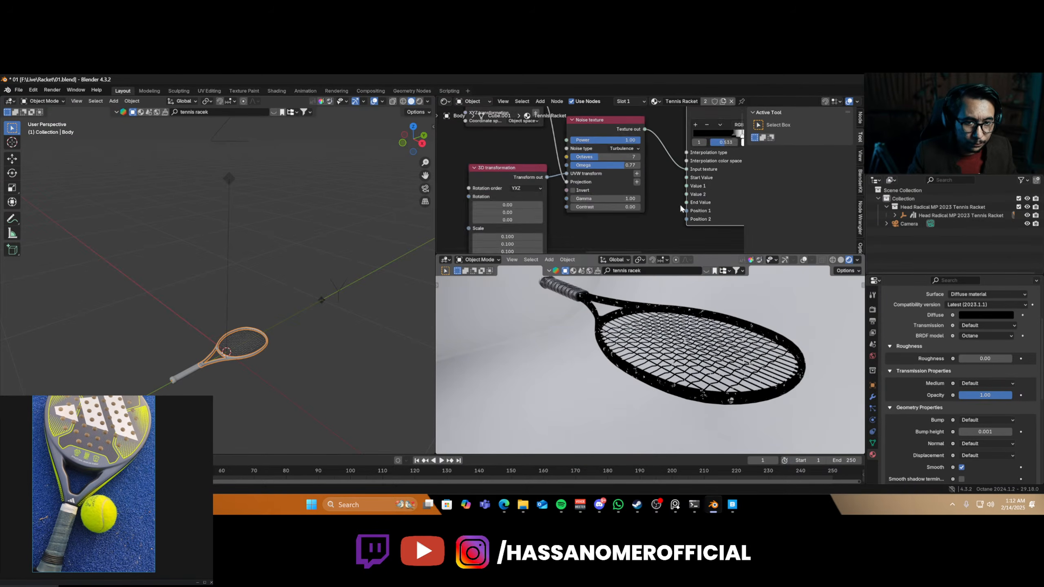
pyautogui.click(669, 190)
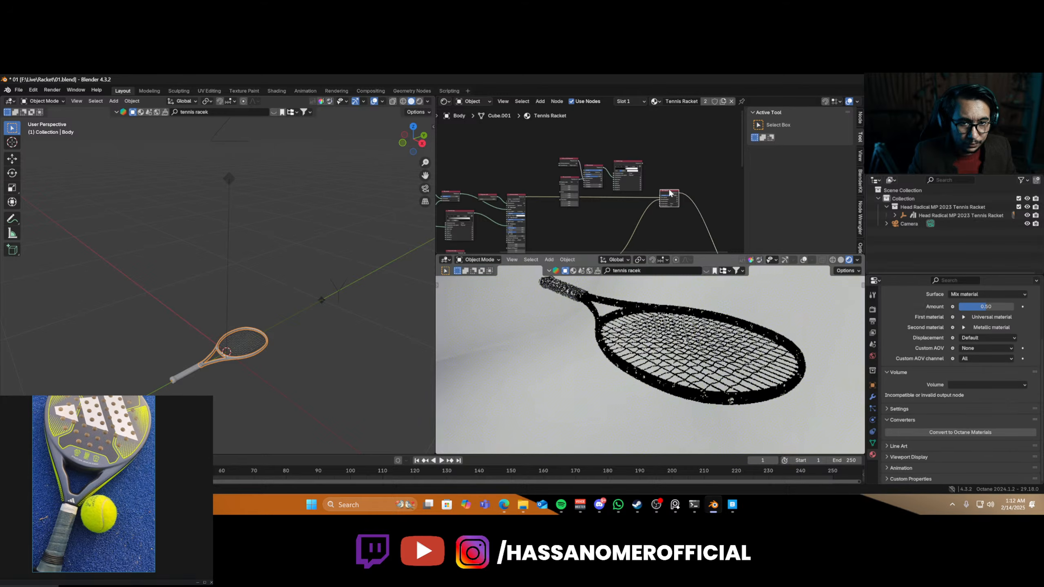
pyautogui.scroll(2, 654, 175)
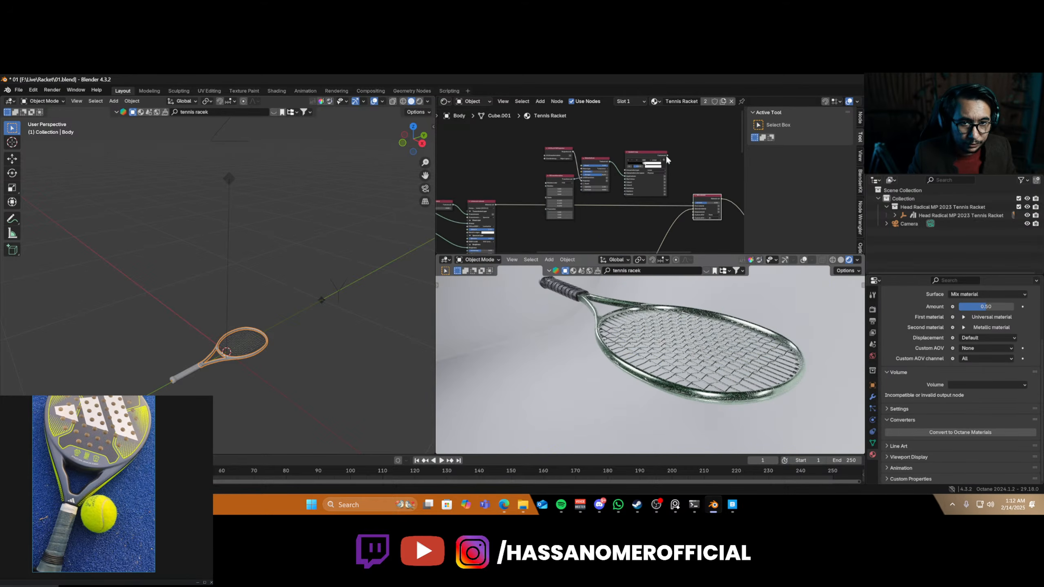
pyautogui.moveTo(667, 156); pyautogui.dragTo(695, 202)
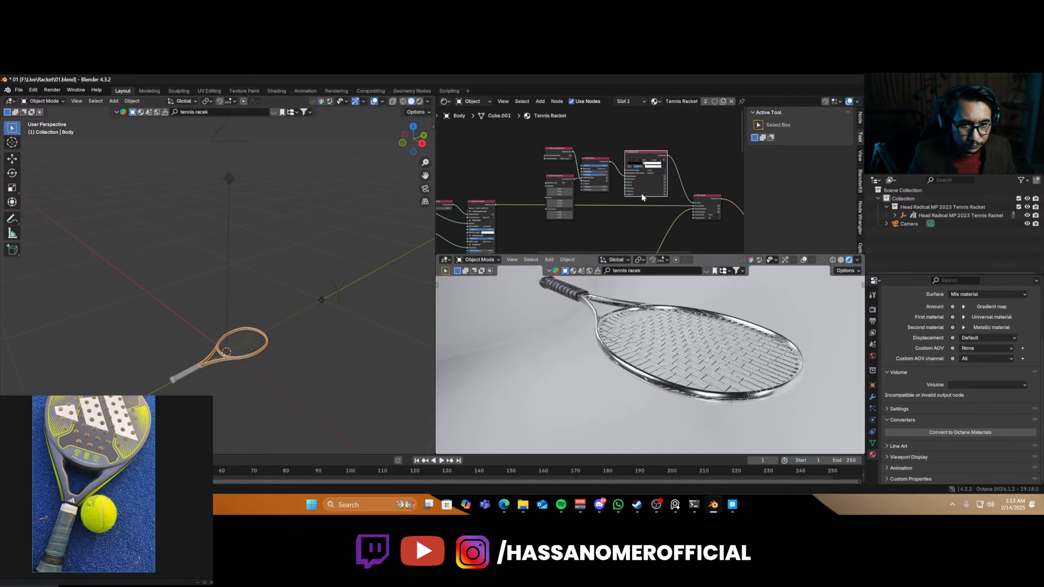
# - Insert an Invert texture node between the noise Gradient map and the Mix material's Amount input
pyautogui.hotkey('shift', 'a')
pyautogui.click(692, 159)
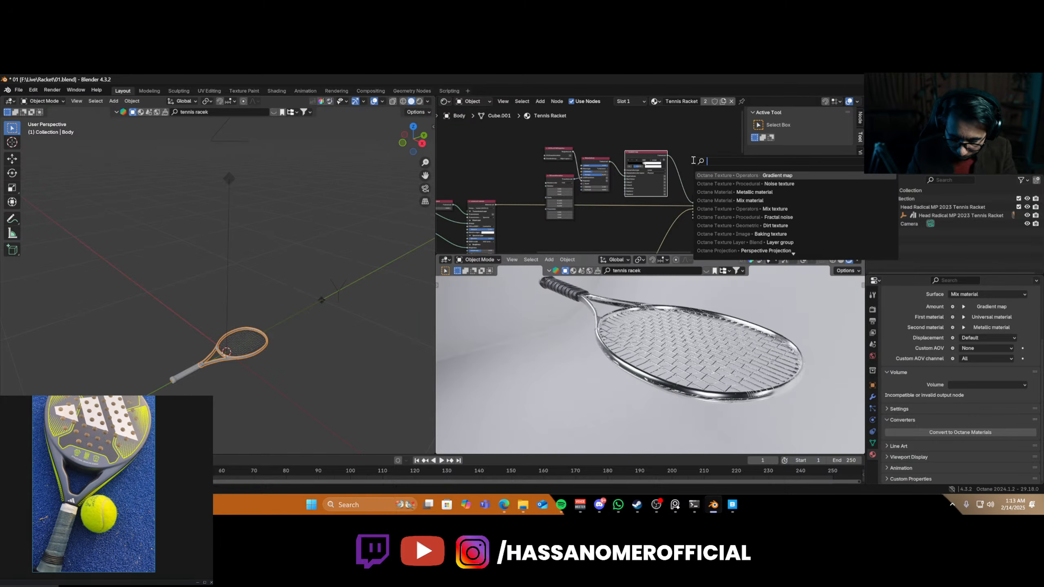
pyautogui.write('inver')
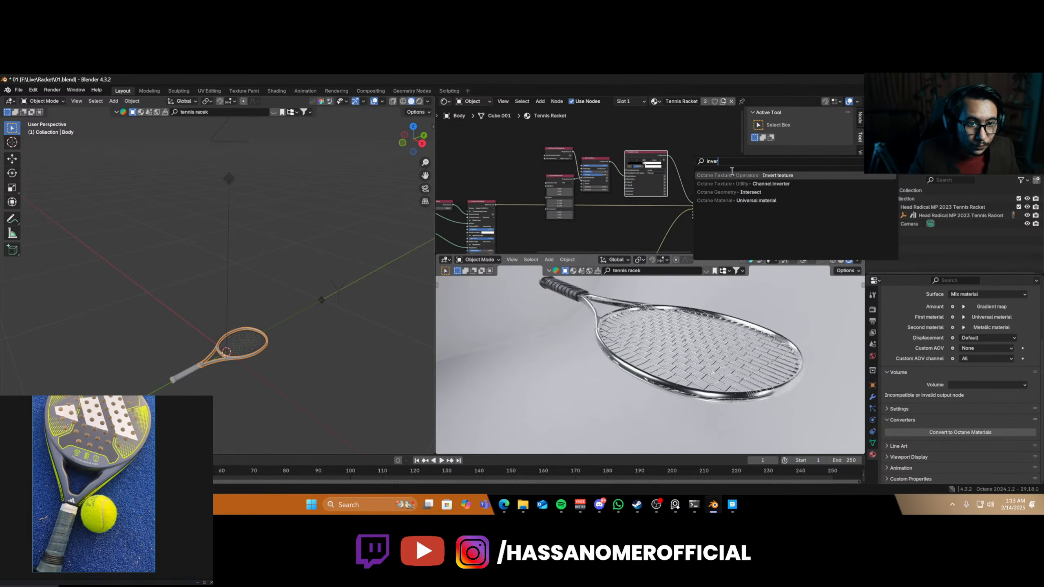
pyautogui.press('Return')
pyautogui.click(700, 178)
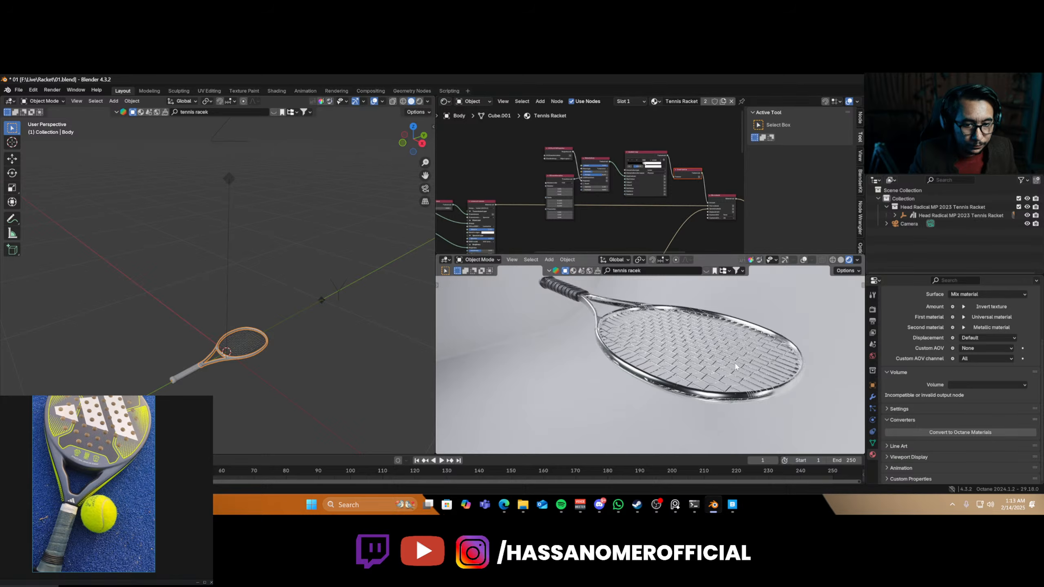
pyautogui.scroll(3, 698, 400)
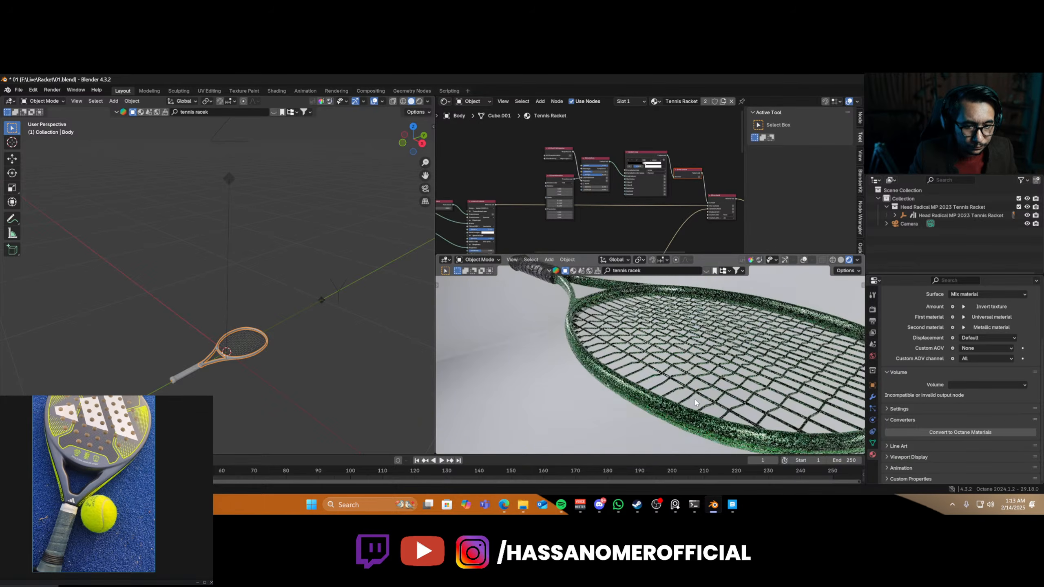
pyautogui.moveTo(694, 402); pyautogui.dragTo(648, 386, button='middle')
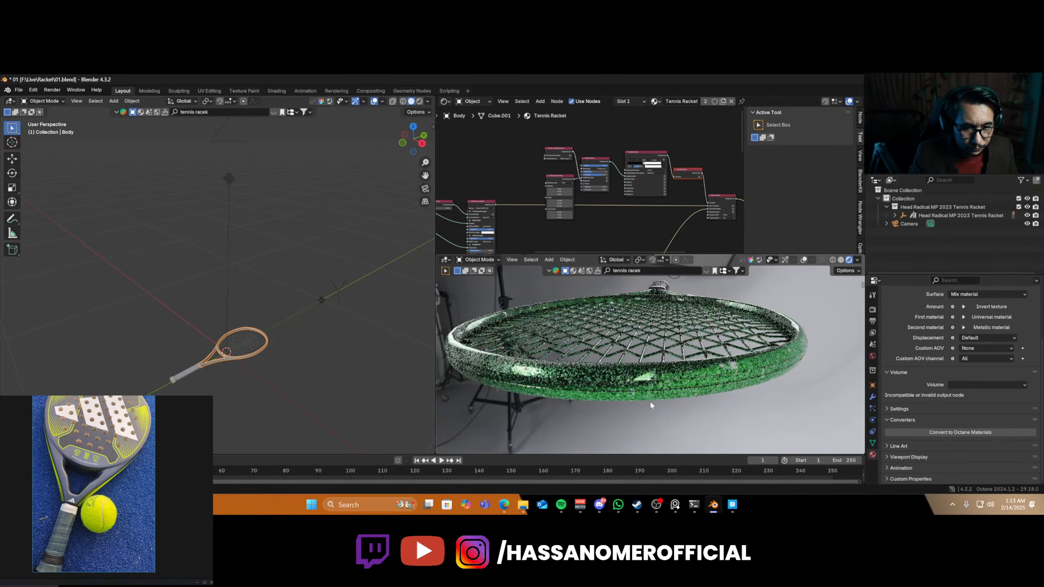
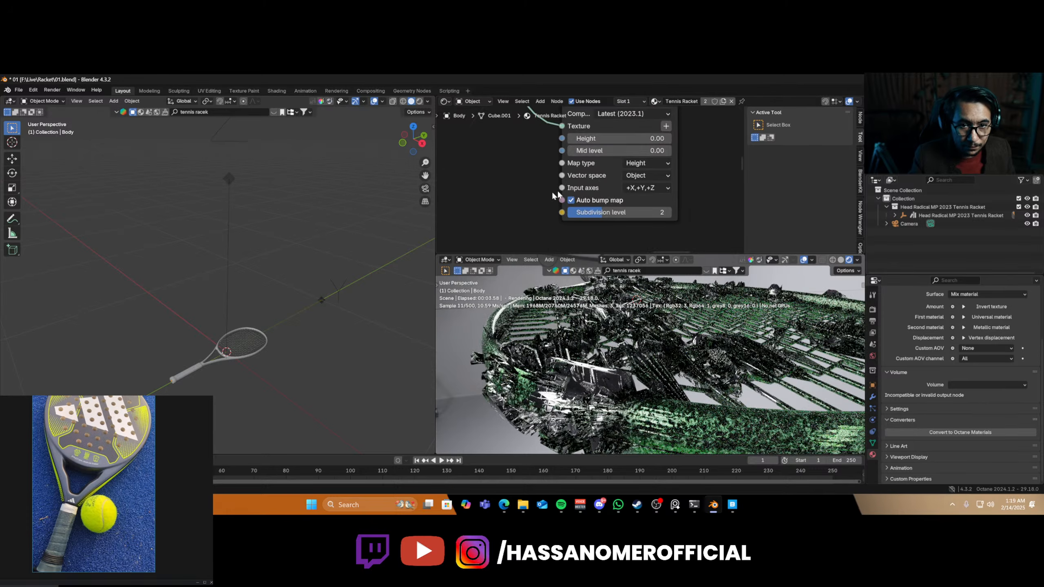
# - Set the Vertex displacement node's height to 0.001 and its subdivision level to 5, and save the file
pyautogui.doubleClick(636, 138)
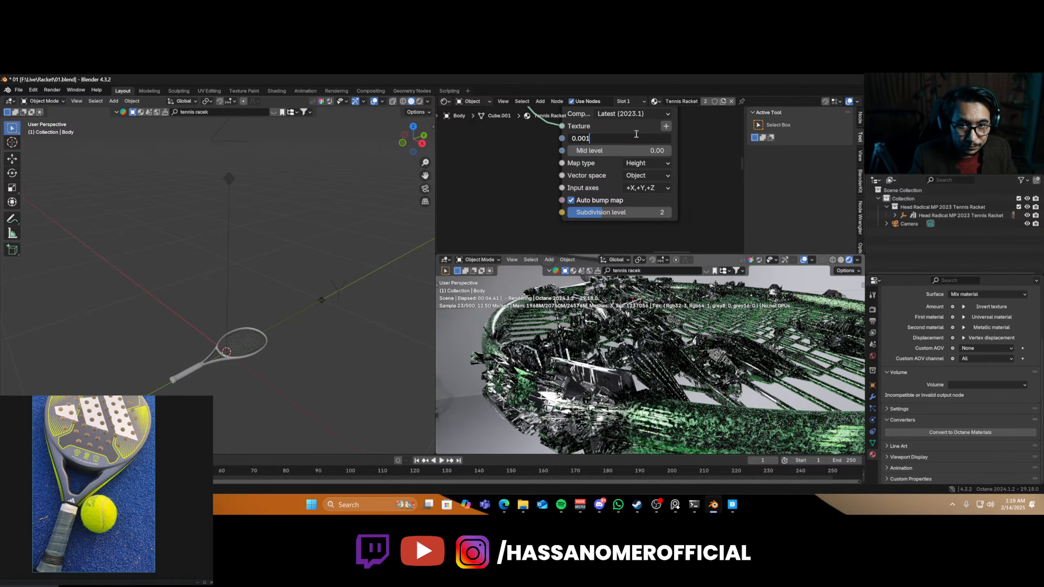
pyautogui.press('Return')
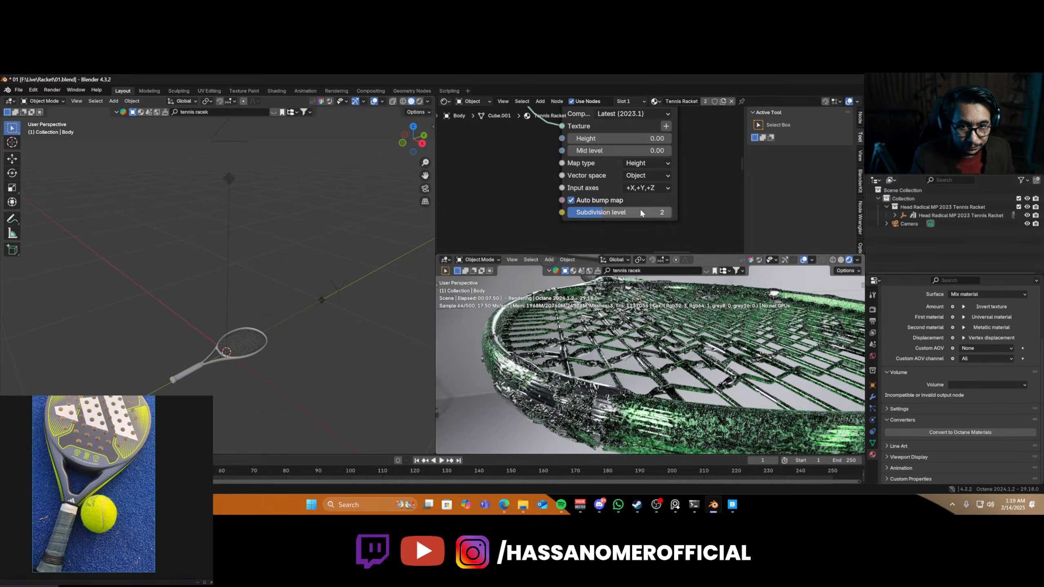
pyautogui.press('Return')
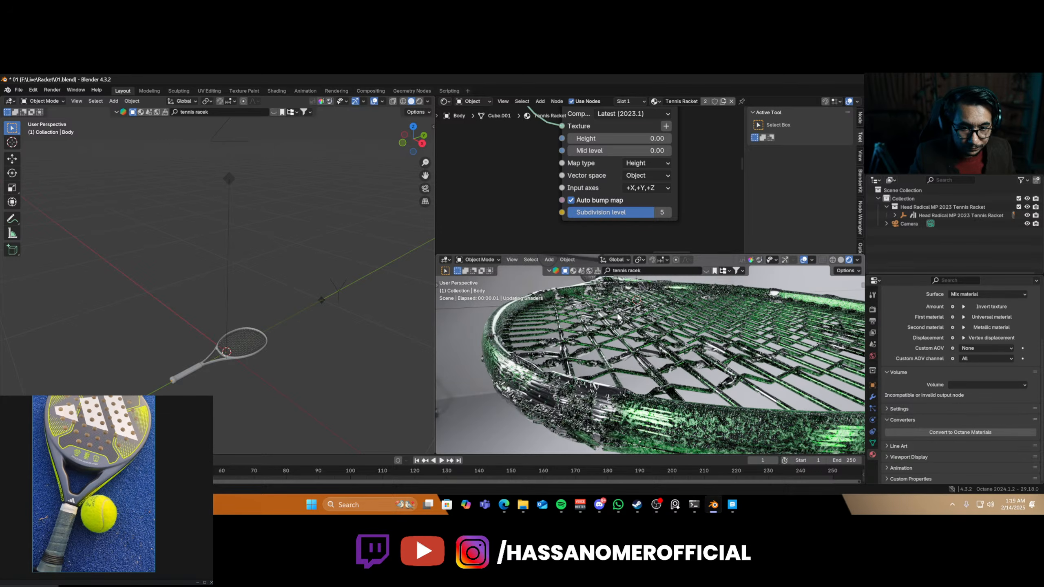
pyautogui.hotkey('ctrl', 's')
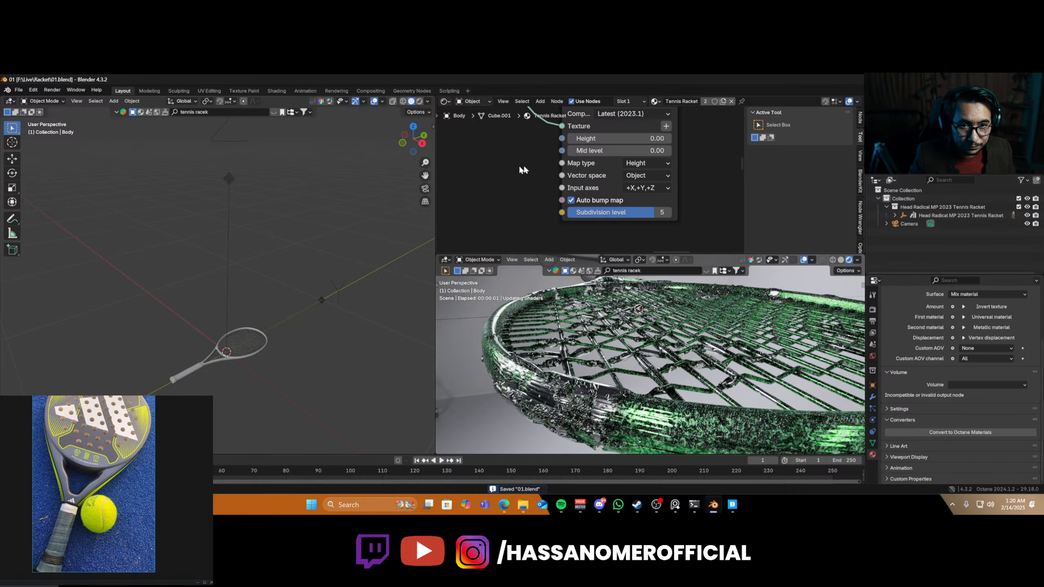
# - Re-enter the Vertex displacement's height as 0.001 and try to change the preview's shading mode
pyautogui.click(611, 138)
pyautogui.write('0.001')
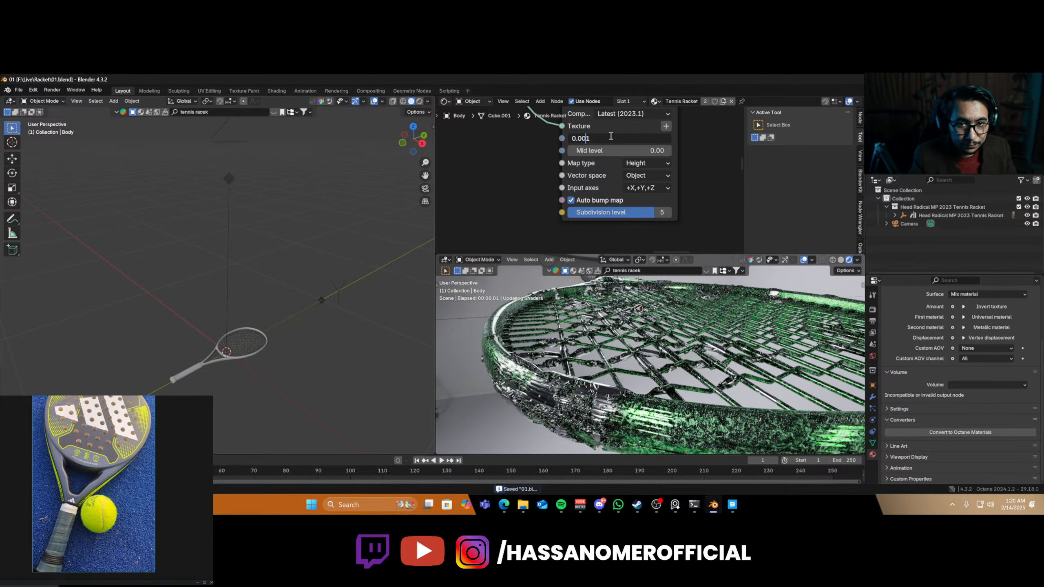
pyautogui.press('Return')
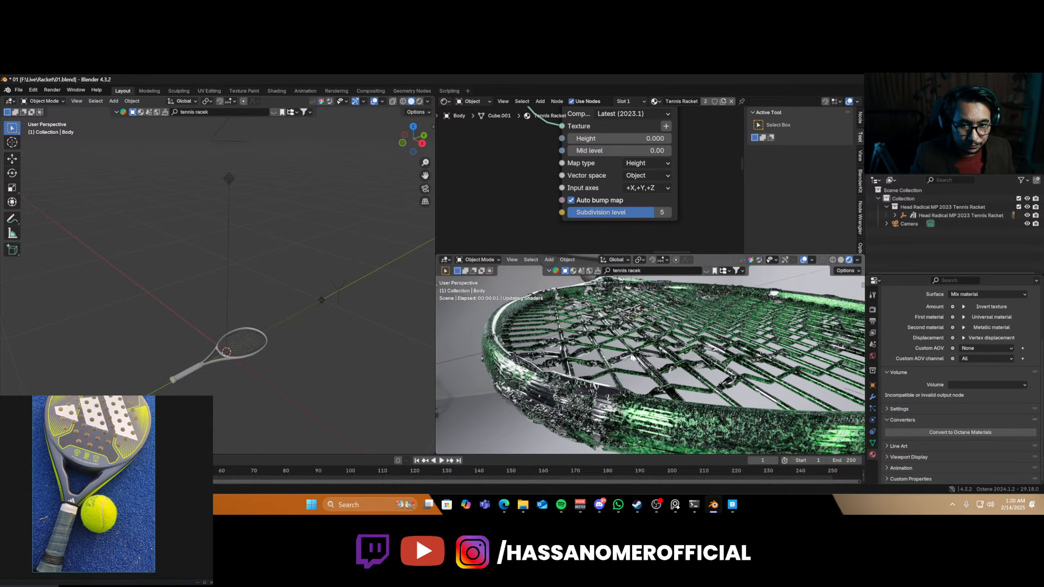
pyautogui.press('z')
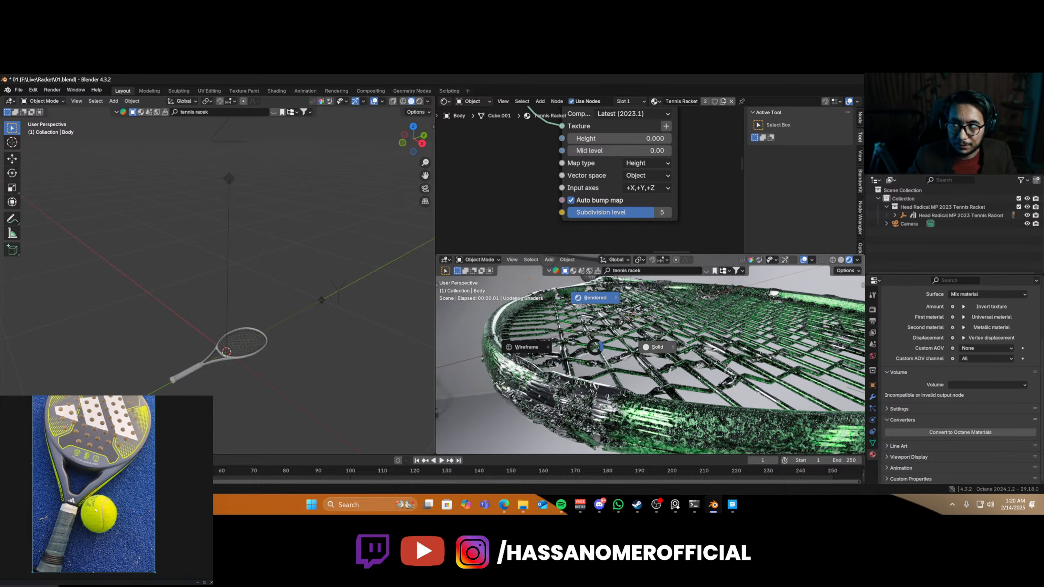
pyautogui.scroll(-2, 96, 511)
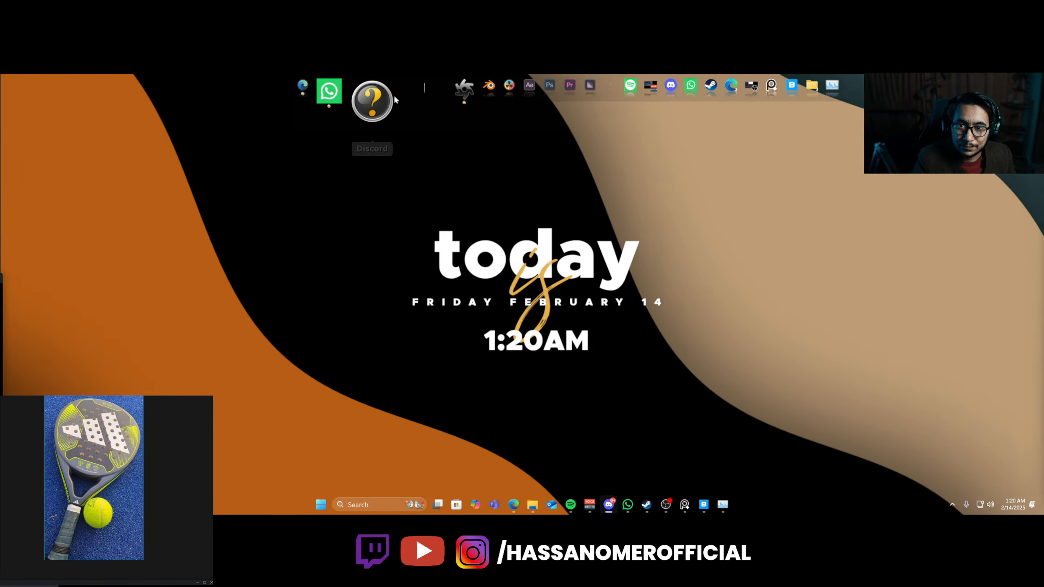
# - Try to relaunch Blender from the desktop
pyautogui.click(372, 94)
pyautogui.click(622, 292)
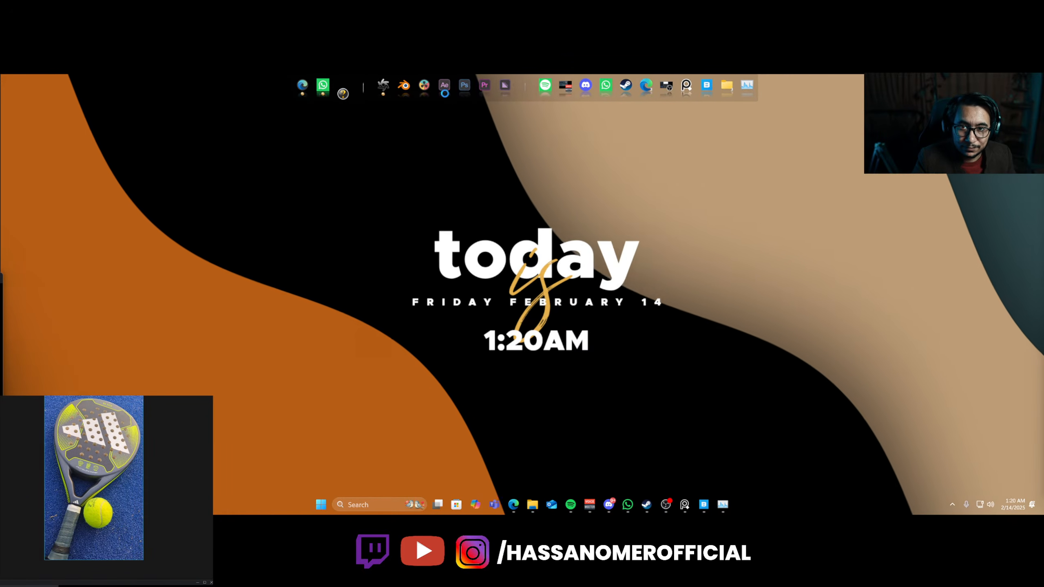
pyautogui.click(407, 101)
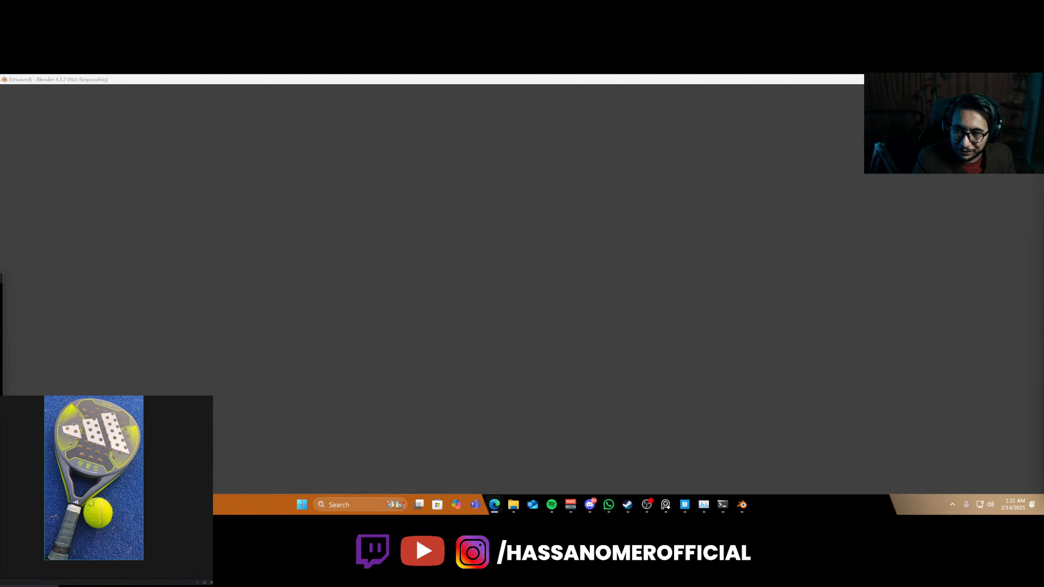
pyautogui.click(272, 301)
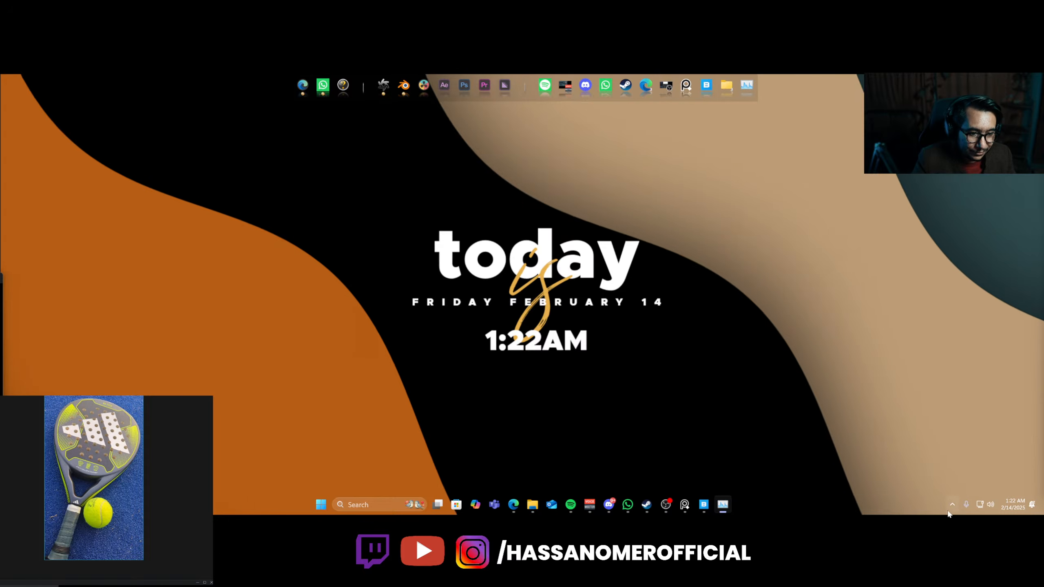
# - Exit the Octane server running in the background and refresh the desktop
pyautogui.click(952, 504)
pyautogui.rightClick(969, 392)
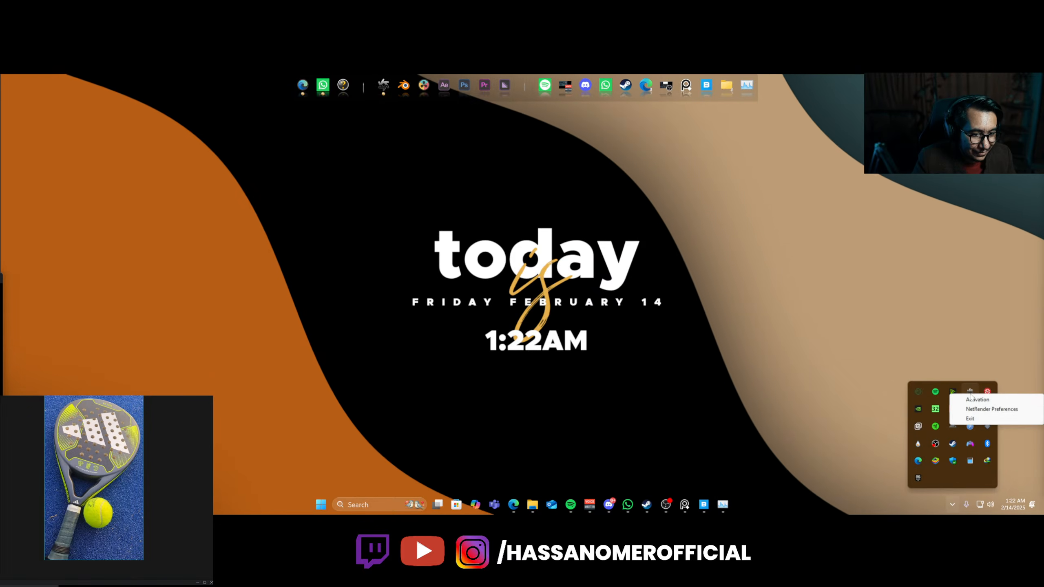
pyautogui.click(968, 420)
pyautogui.click(786, 322)
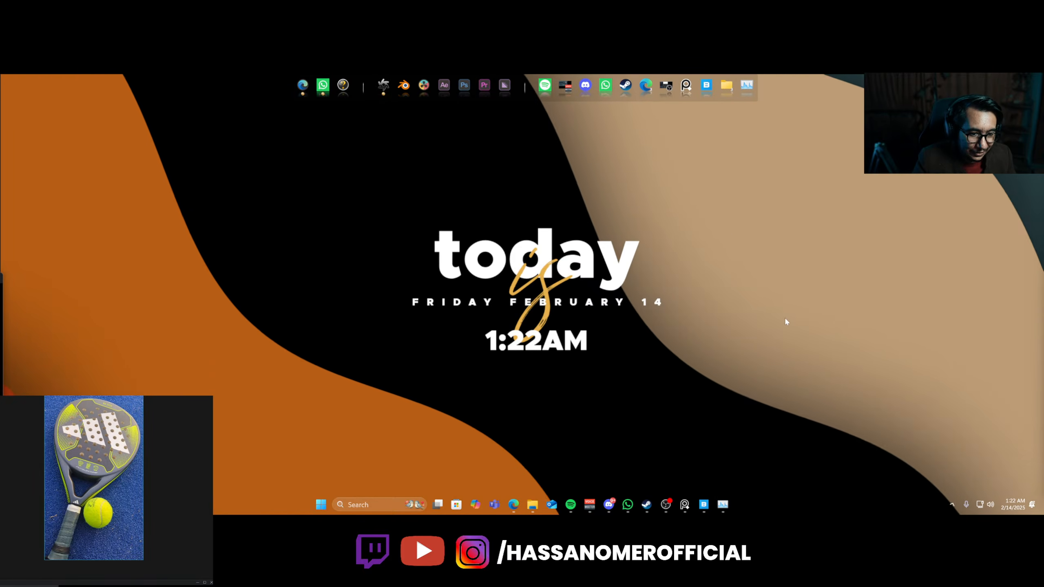
pyautogui.rightClick(743, 299)
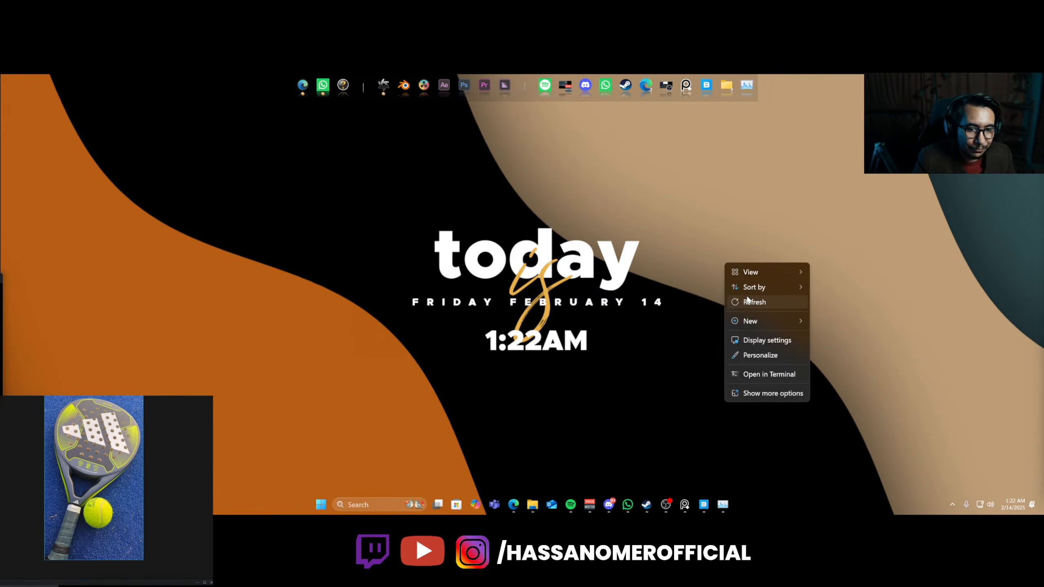
pyautogui.click(745, 300)
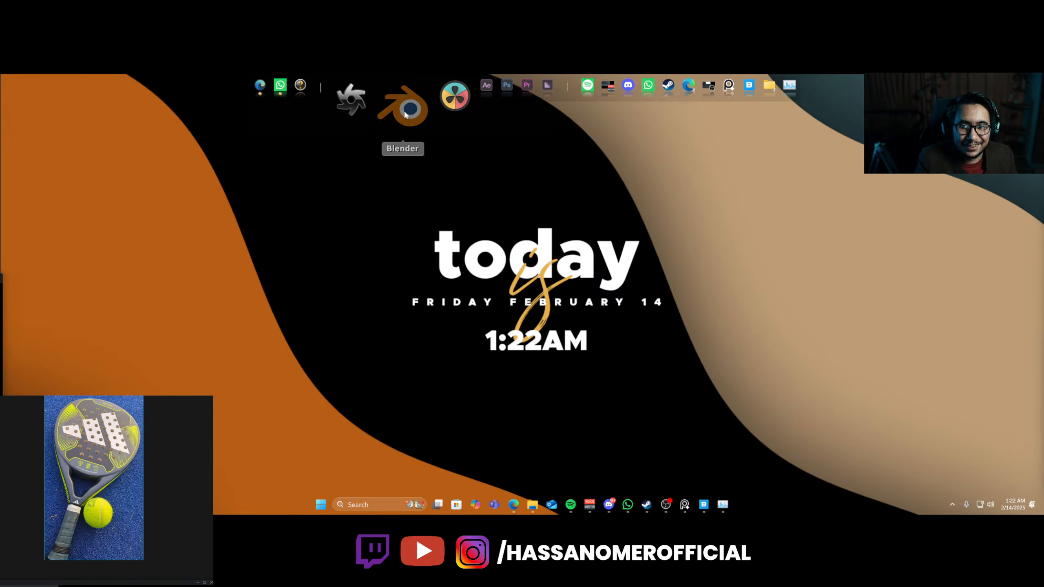
# - Relaunch Blender and open the most recent 01.blend file
pyautogui.click(412, 108)
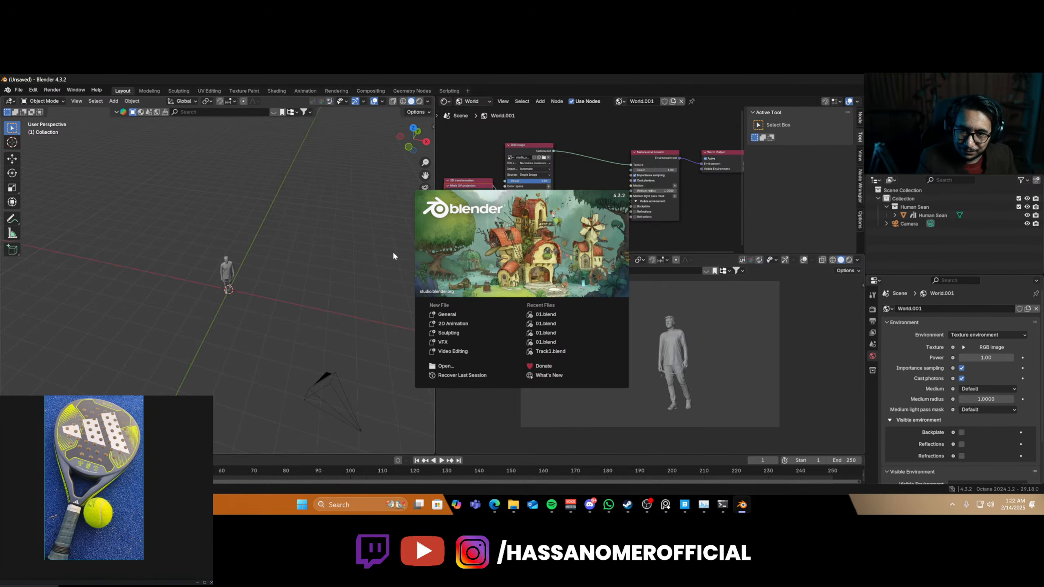
pyautogui.click(546, 314)
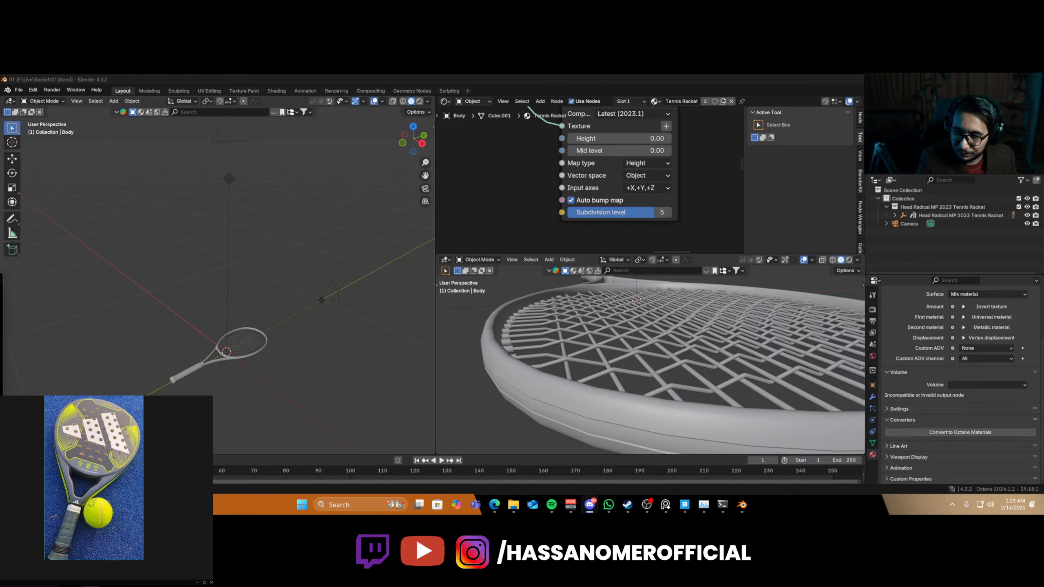
# - Add a level 2 subdivision to the racket body and switch the preview to rendered shading
pyautogui.scroll(2, 610, 348)
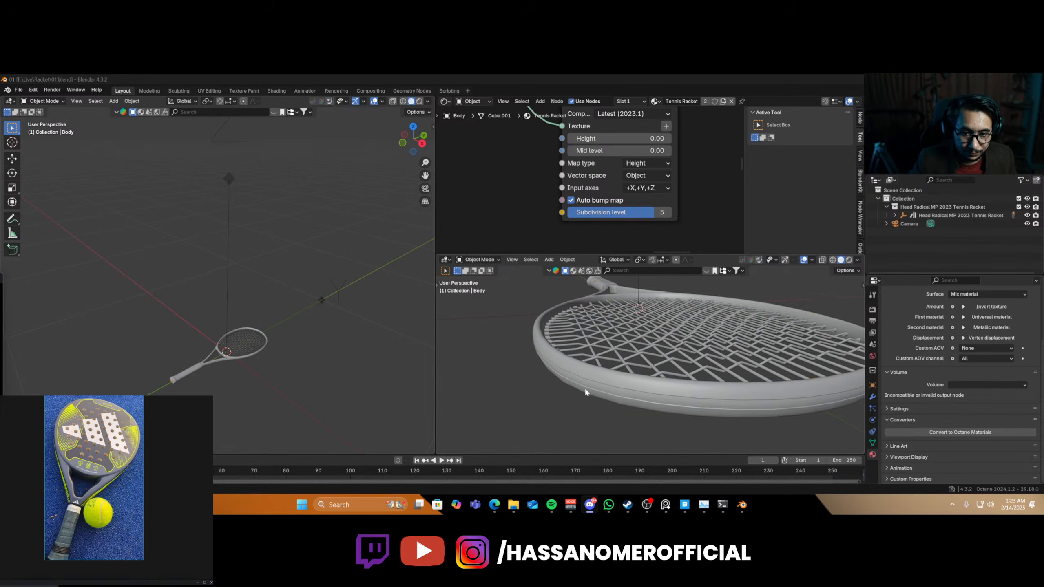
pyautogui.click(588, 387)
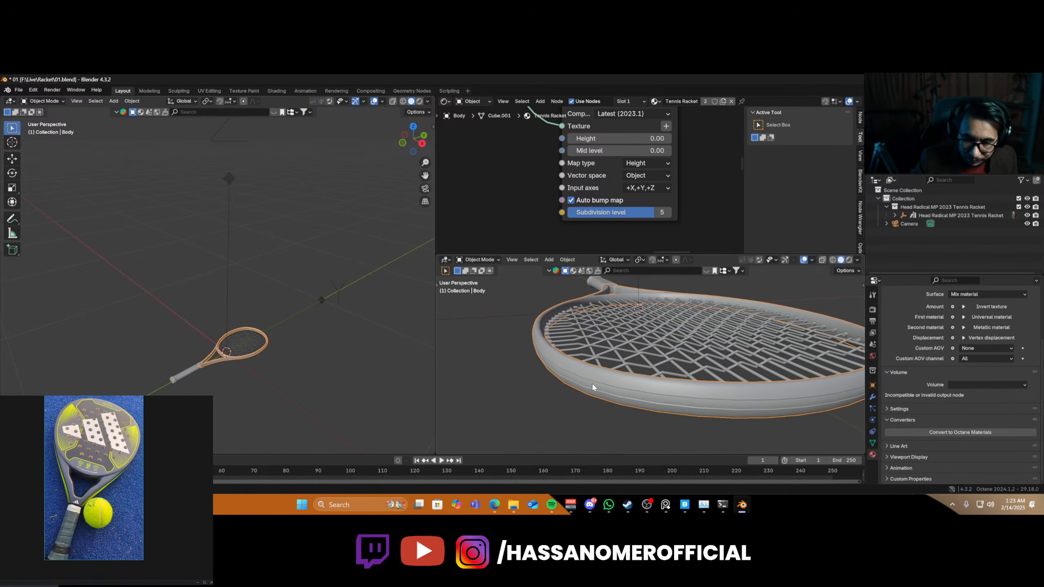
pyautogui.hotkey('ctrl', '2')
pyautogui.press('z')
pyautogui.click(654, 319)
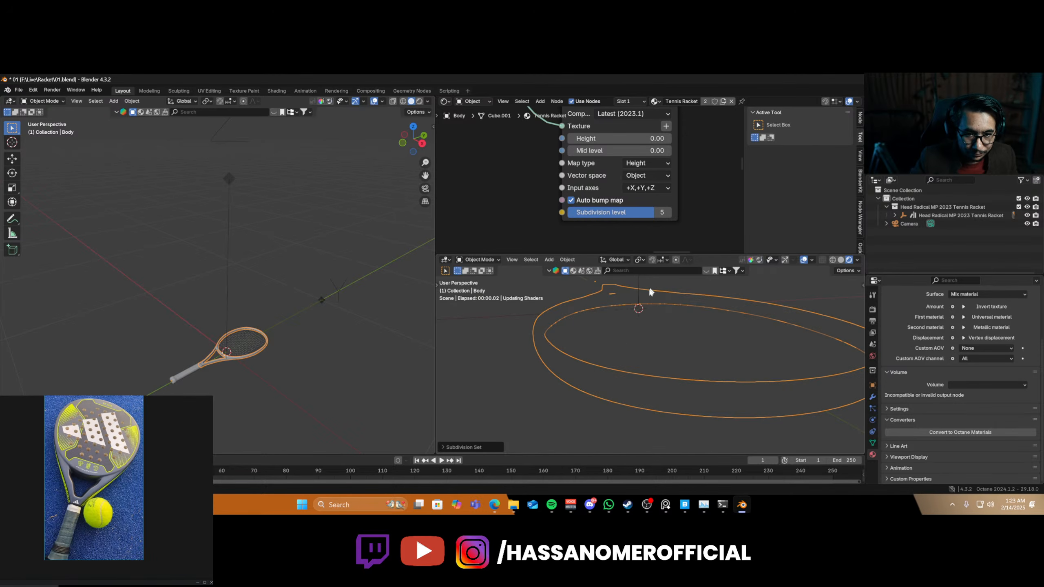
# - Reselect the racket body after checking the handle and set the Vertex displacement's subdivision level to 2
pyautogui.click(193, 369)
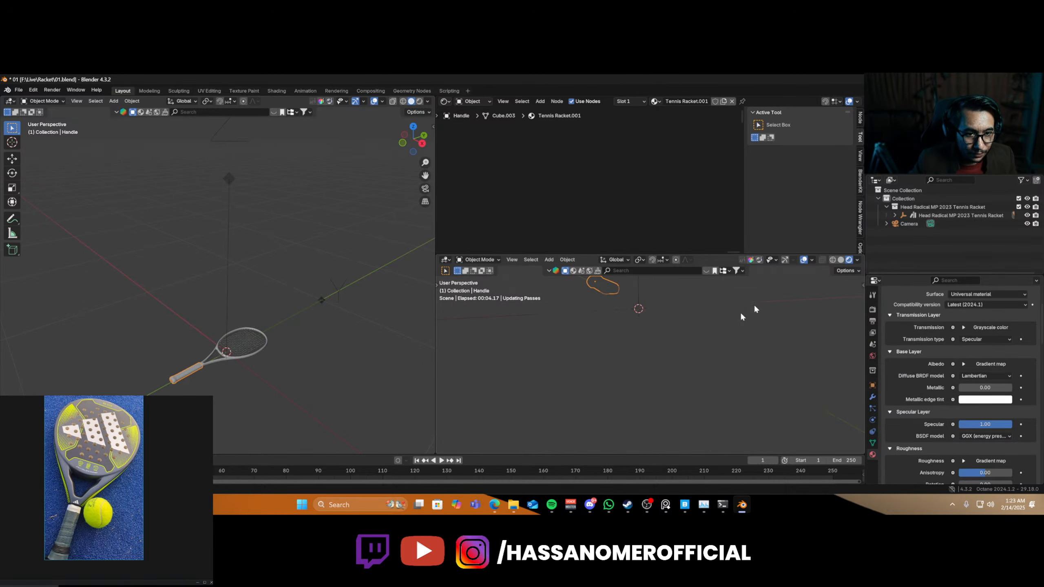
pyautogui.click(229, 357)
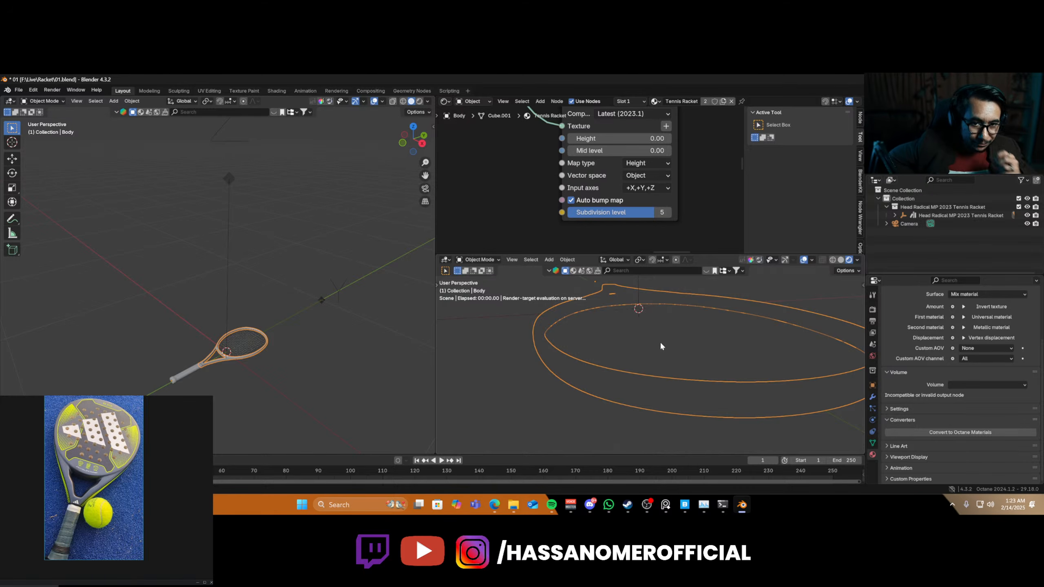
pyautogui.scroll(-6, 607, 214)
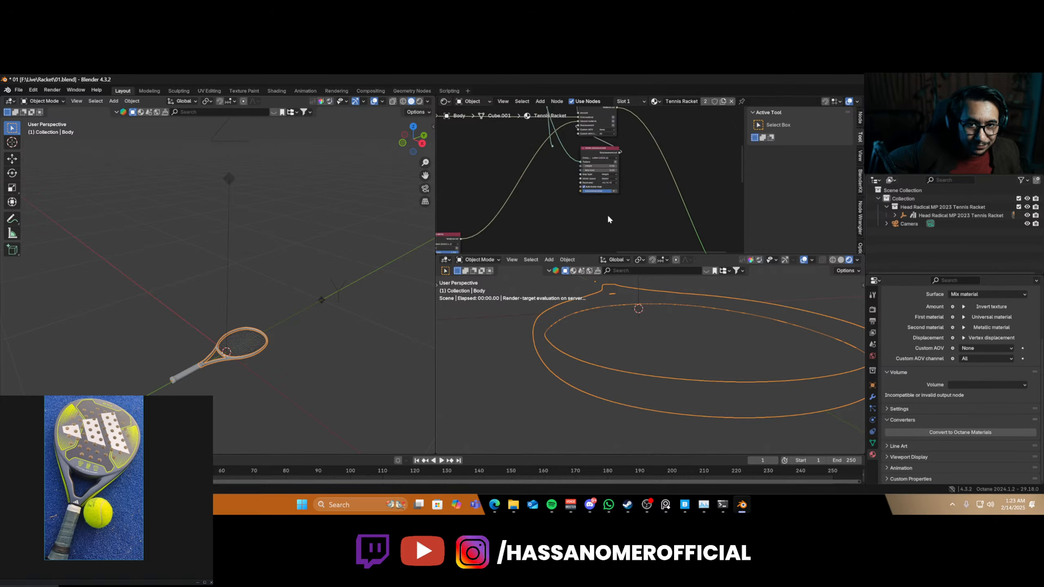
pyautogui.scroll(3, 617, 181)
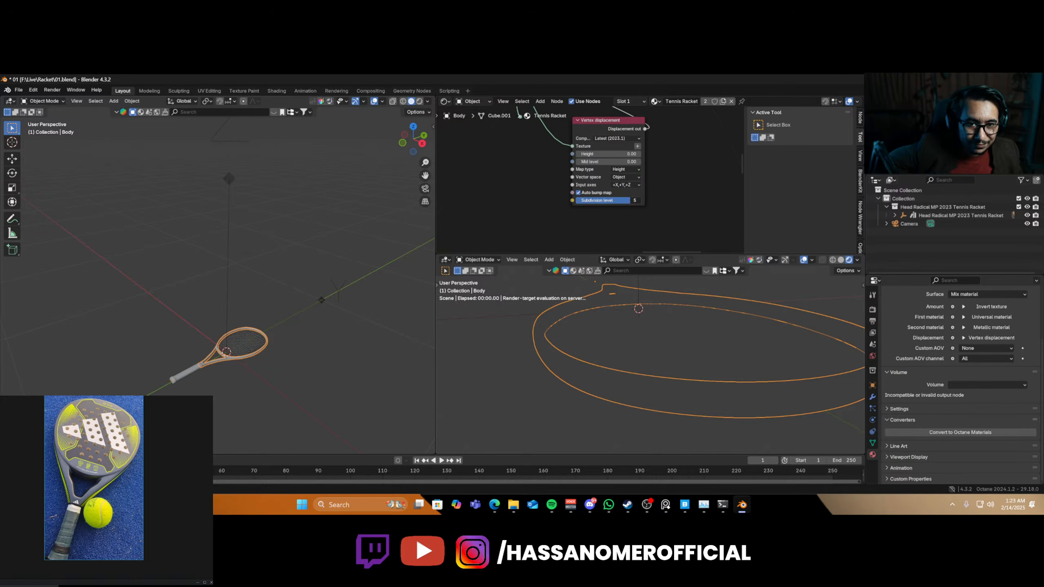
pyautogui.write('2')
pyautogui.press('Return')
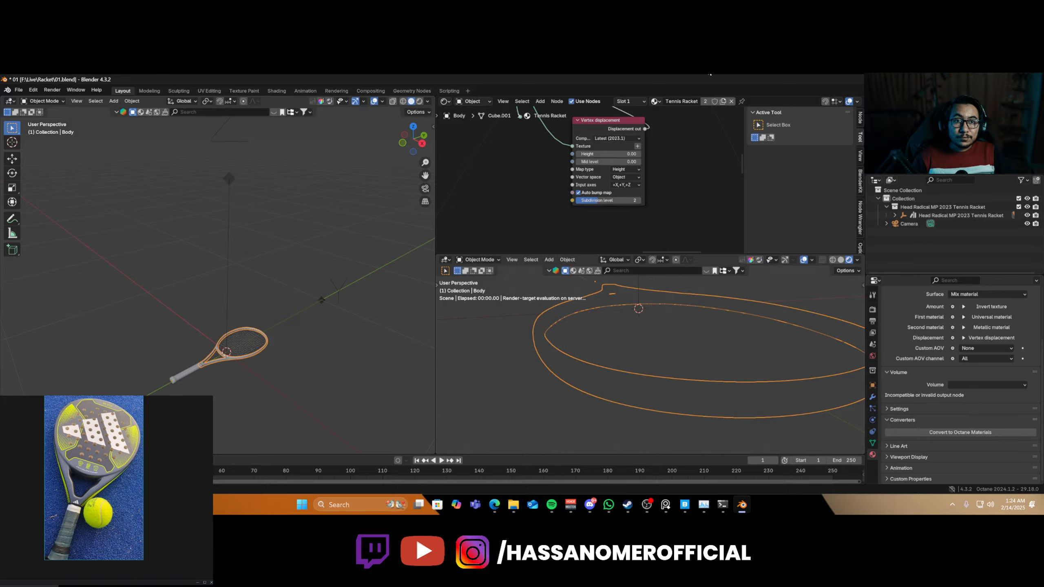
# - Return to Blender and switch the racket preview back to solid shading
pyautogui.click(709, 75)
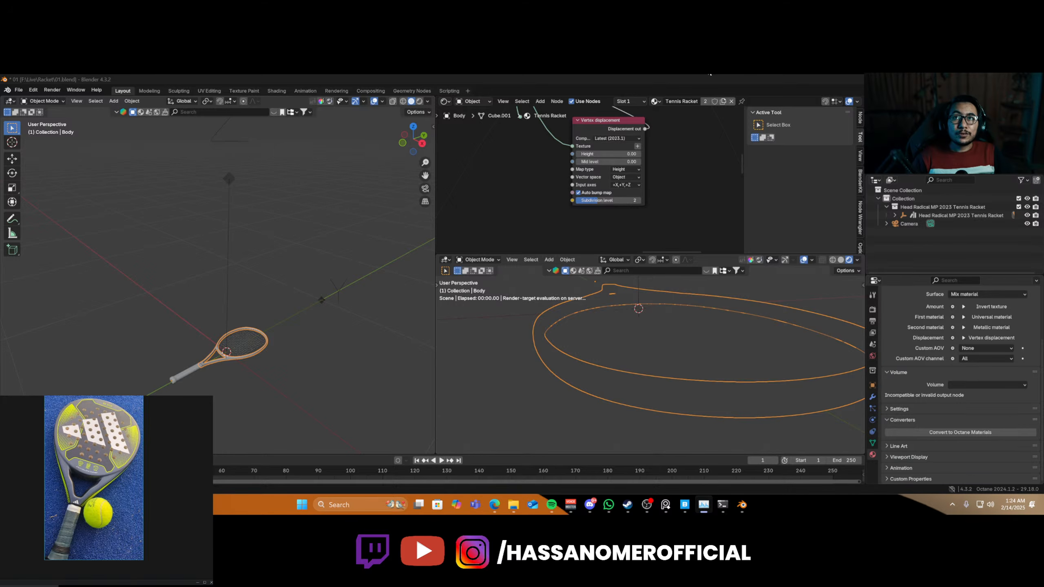
pyautogui.hotkey('alt', 'Tab')
pyautogui.press('z')
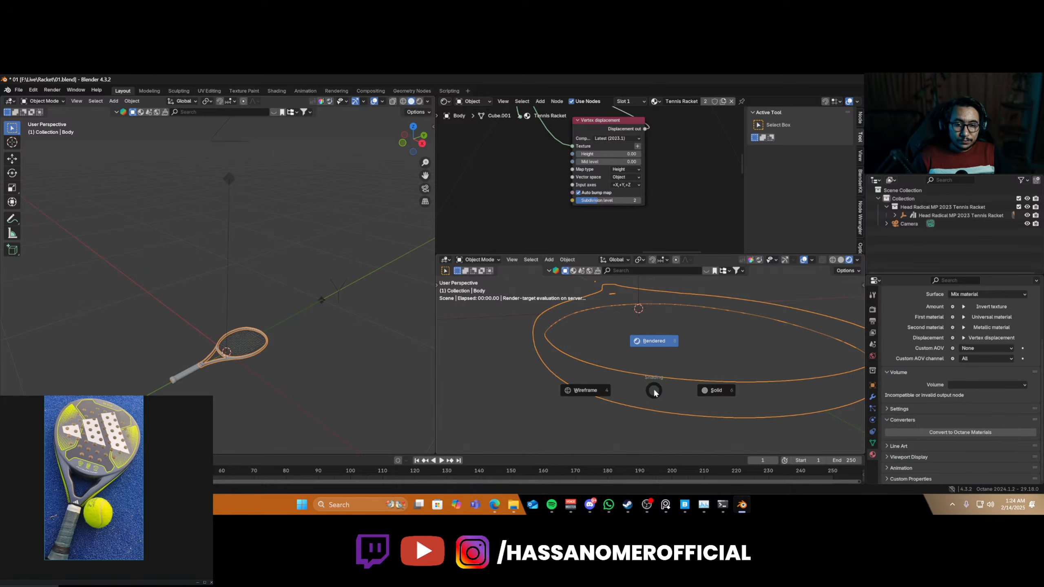
pyautogui.click(703, 506)
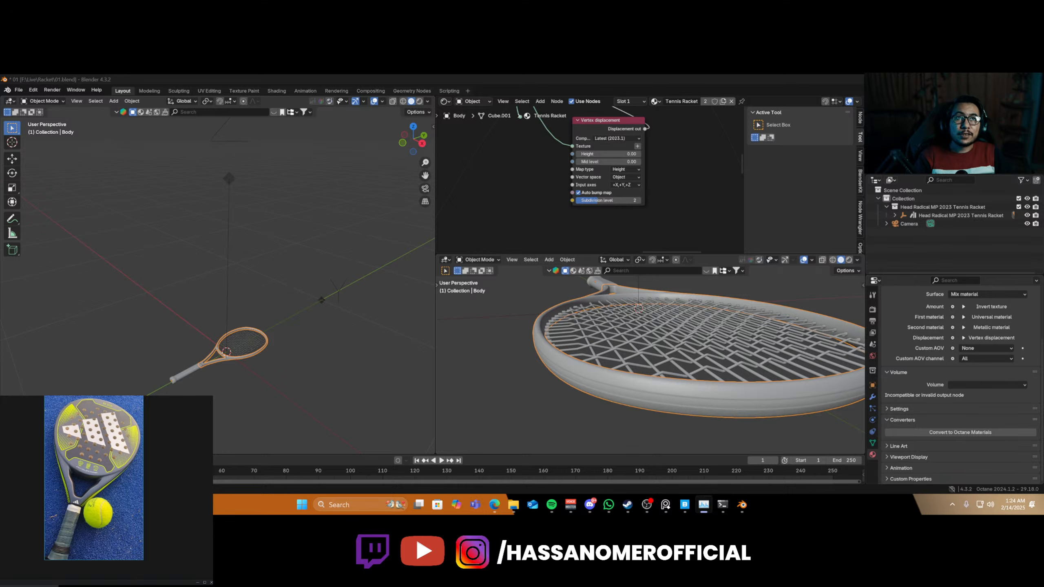
# - Delete the Vertex displacement node feeding the racket body's Mix material
pyautogui.scroll(-2, 643, 129)
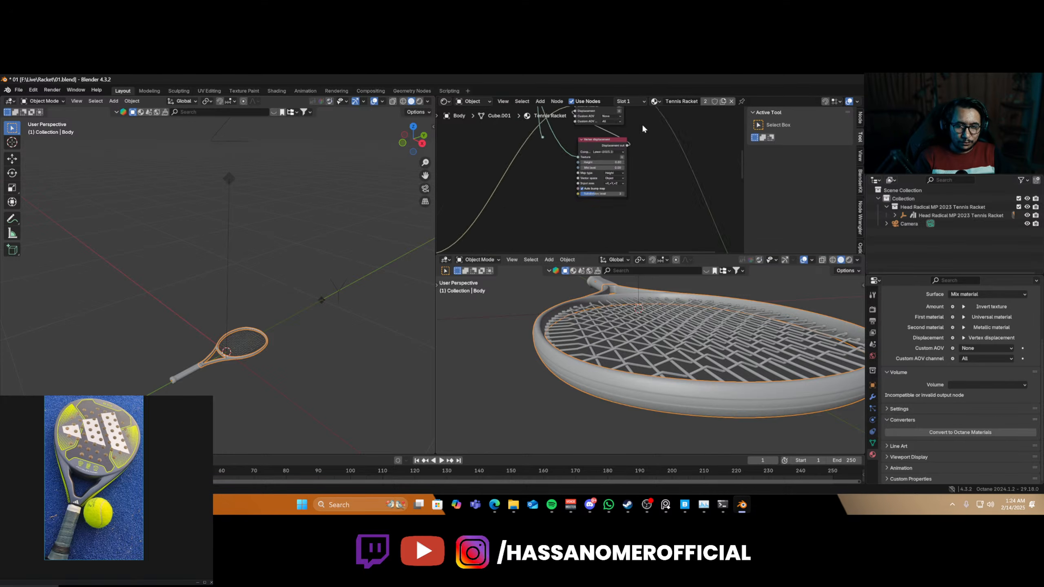
pyautogui.moveTo(644, 128); pyautogui.dragTo(613, 219, button='middle')
pyautogui.click(583, 213)
pyautogui.press('x')
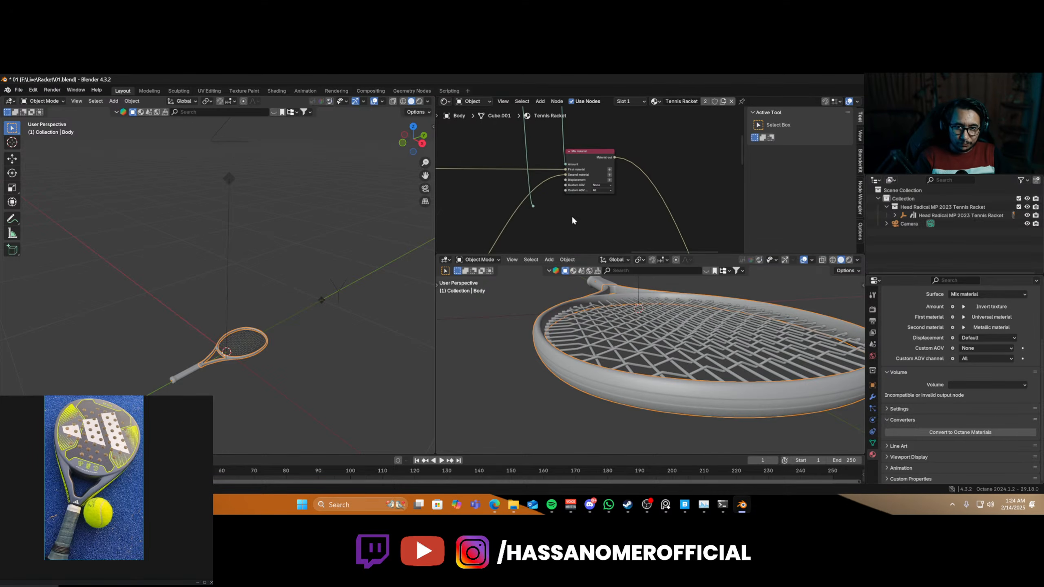
# - Launch the Octane server from the desktop and return to Blender
pyautogui.press('super+d')
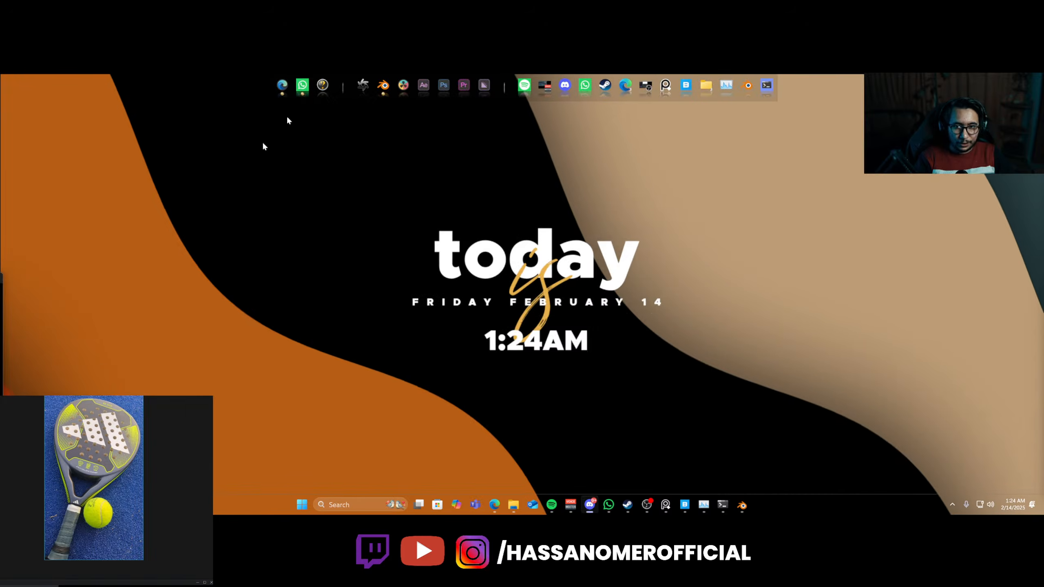
pyautogui.click(365, 97)
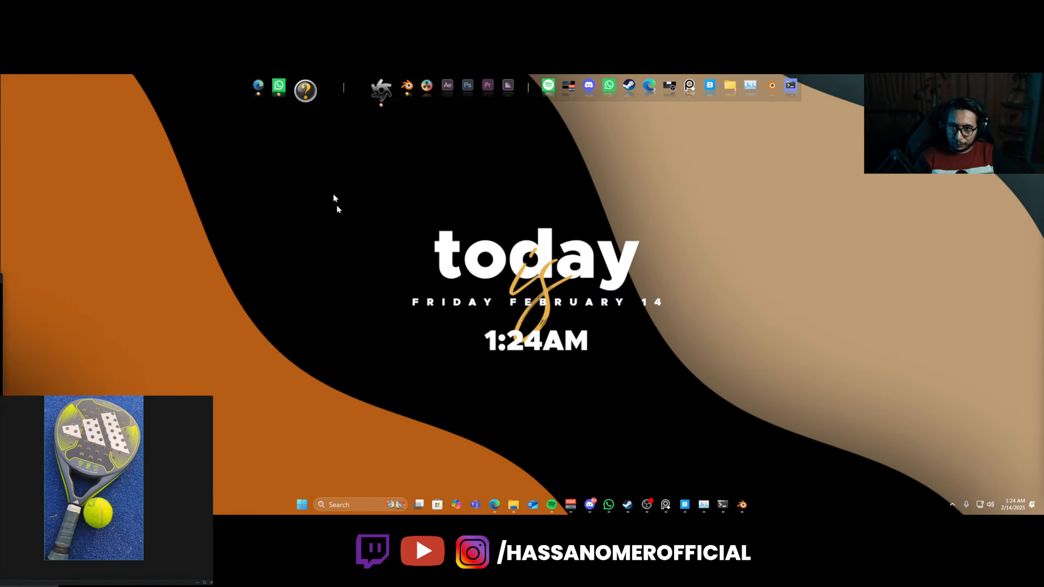
pyautogui.click(750, 508)
# - Switch the preview to rendered shading, view the racket from above and save the file
pyautogui.press('z')
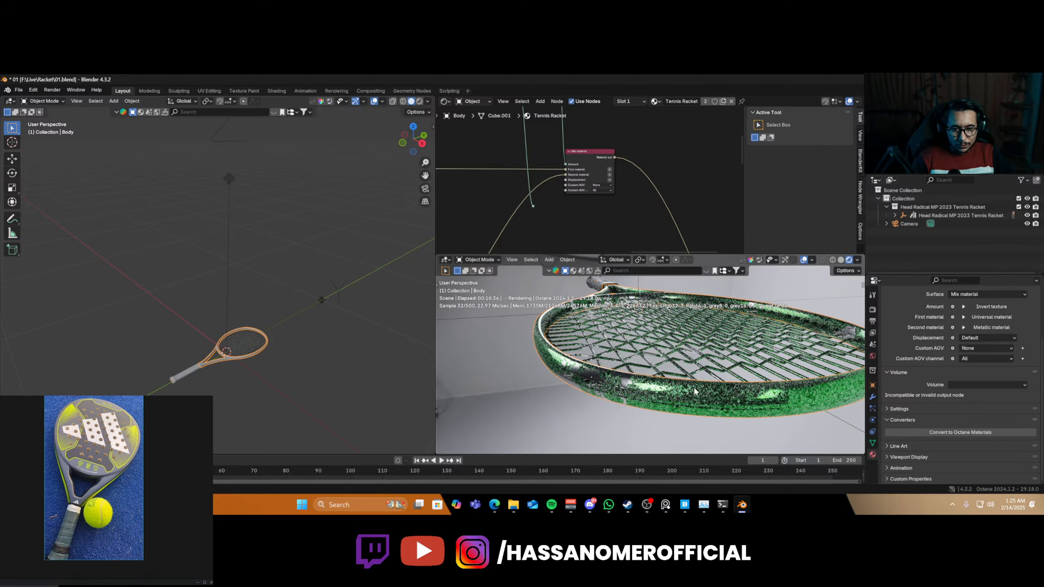
pyautogui.moveTo(740, 392); pyautogui.dragTo(715, 401, button='middle')
pyautogui.hotkey('ctrl', 's')
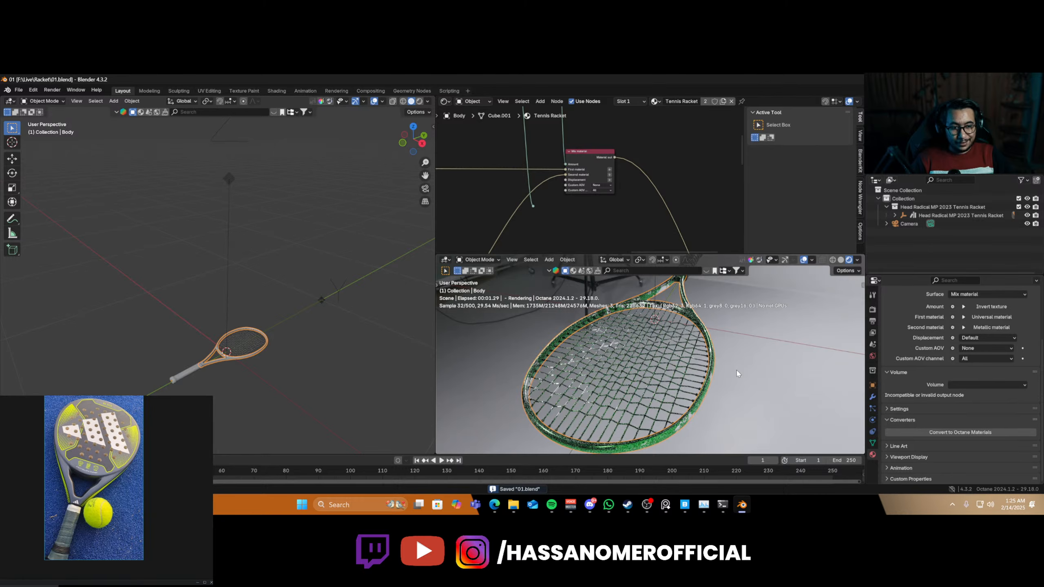
# - Inspect the racket's frame and neck from the side in the rendered preview and save the file
pyautogui.moveTo(729, 374); pyautogui.dragTo(668, 403, button='middle')
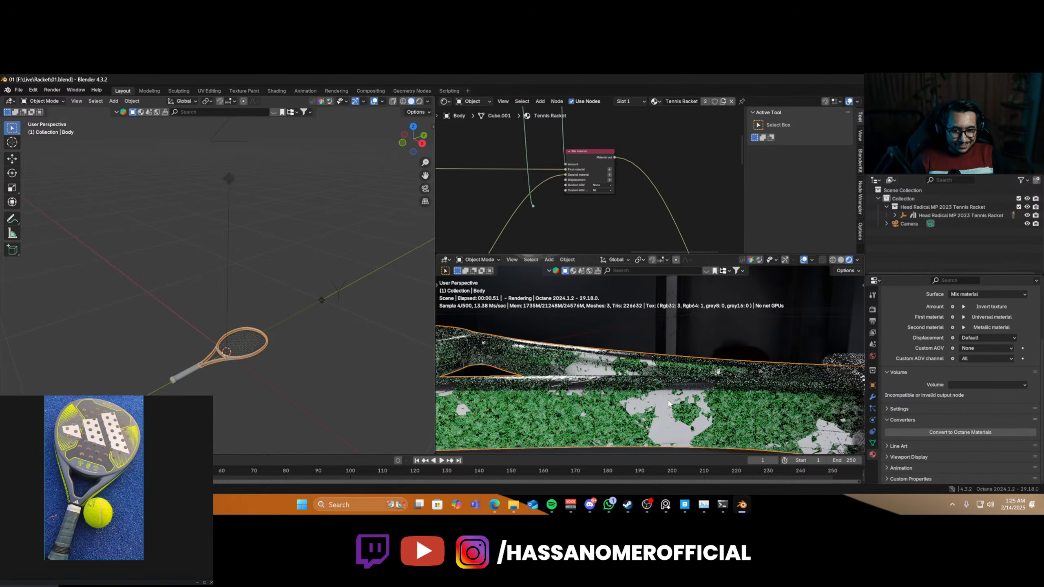
pyautogui.scroll(-2, 668, 403)
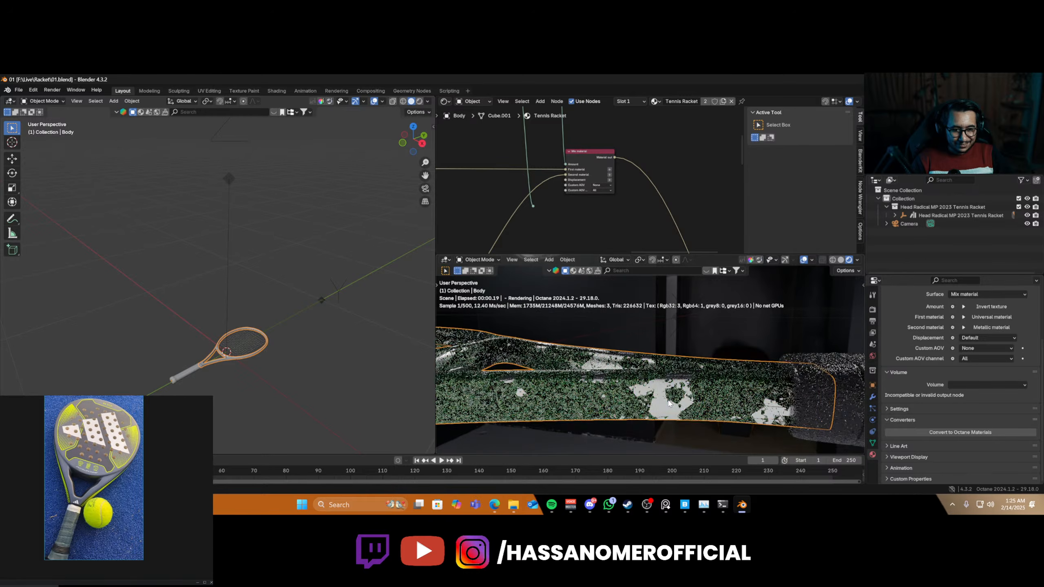
pyautogui.scroll(-1, 669, 400)
pyautogui.hotkey('ctrl', 's')
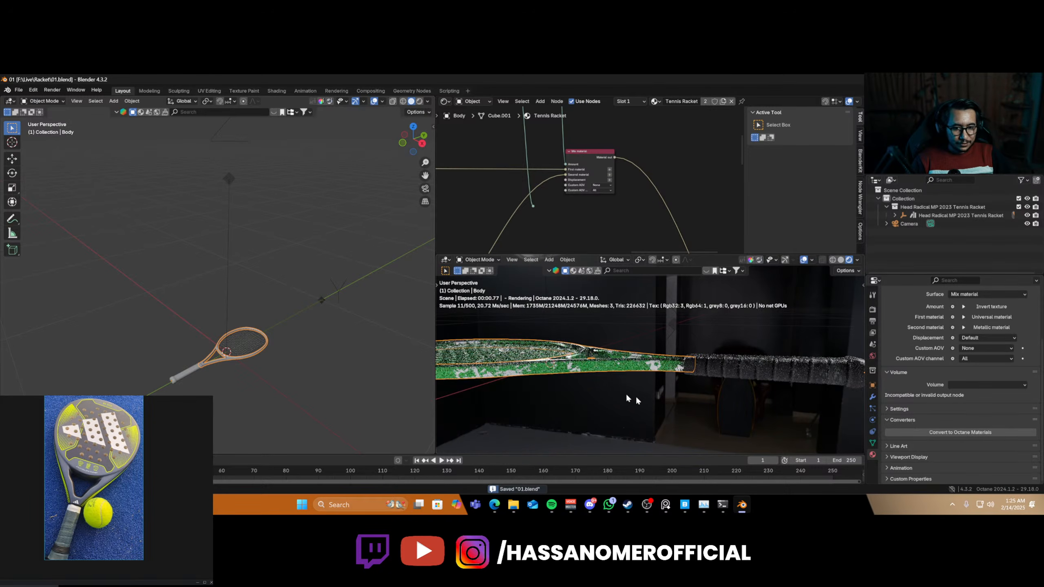
pyautogui.scroll(-2, 596, 381)
pyautogui.keyDown('shift'); pyautogui.moveTo(596, 381); pyautogui.dragTo(646, 371, button='middle'); pyautogui.keyUp('shift')
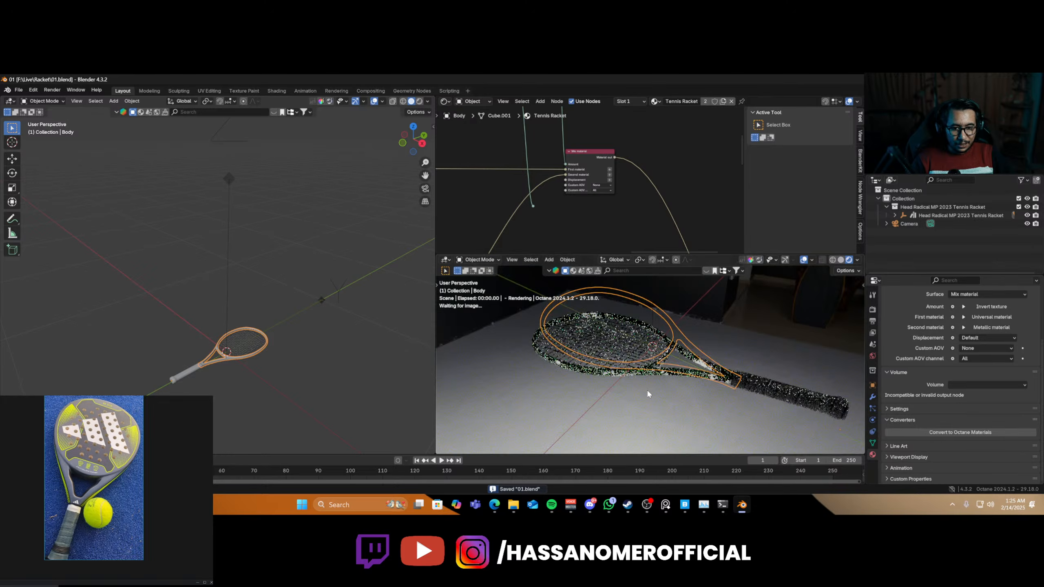
# - Remove the Tennis Racket material slot from the strings, check the racket's side and save the file
pyautogui.click(649, 394)
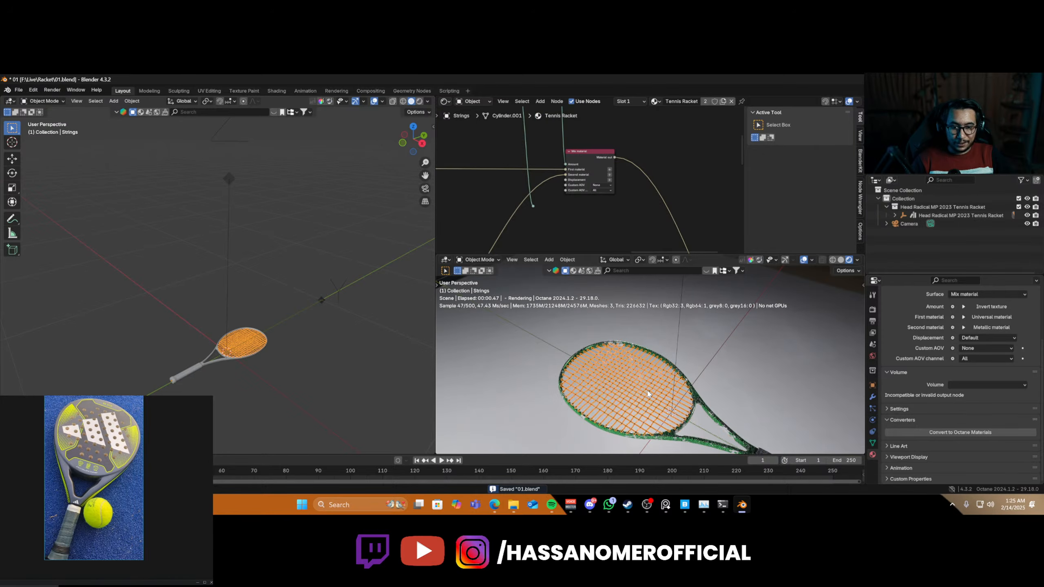
pyautogui.scroll(3, 904, 436)
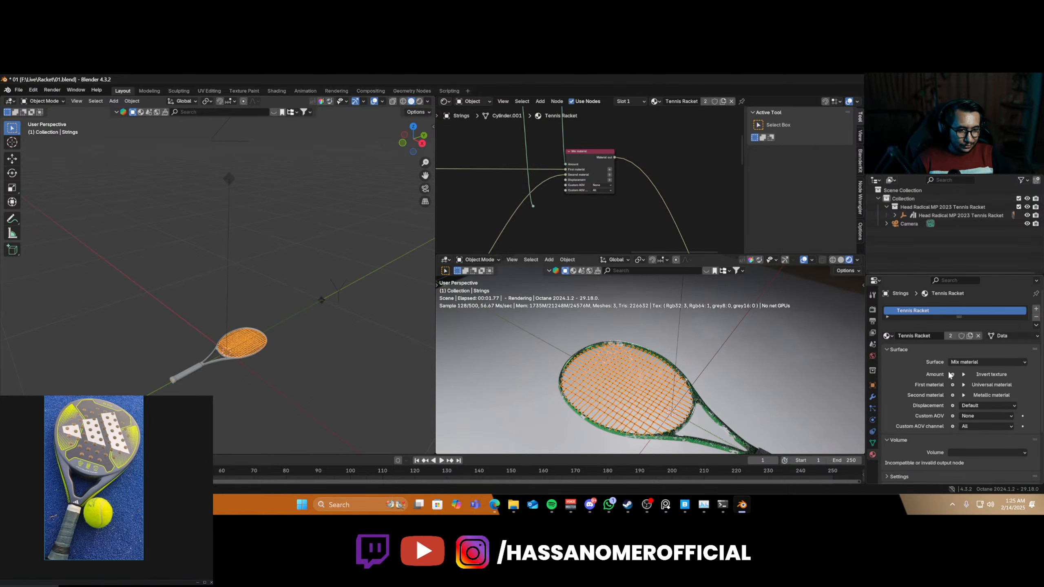
pyautogui.click(1037, 317)
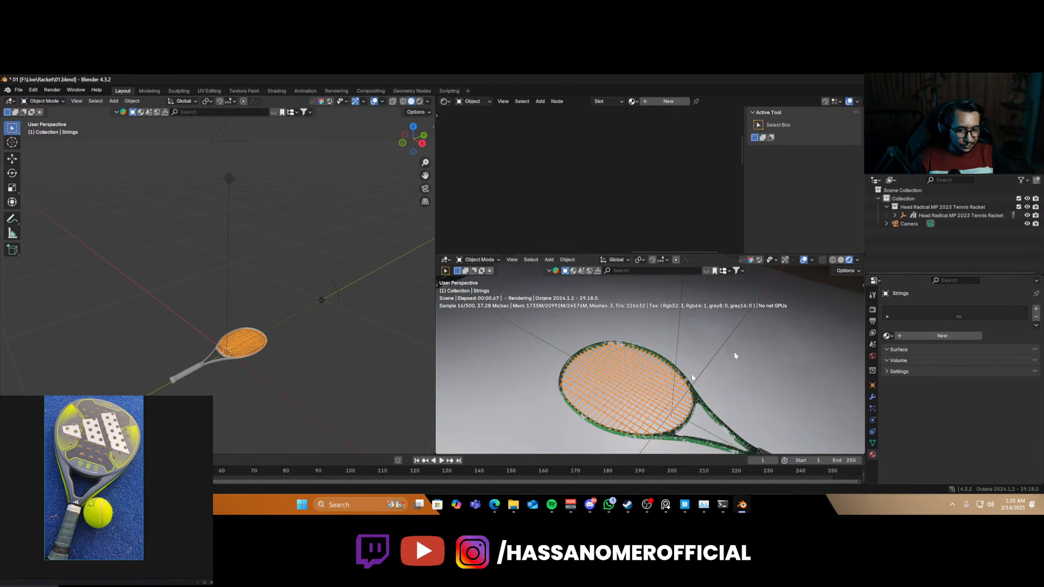
pyautogui.scroll(6, 776, 350)
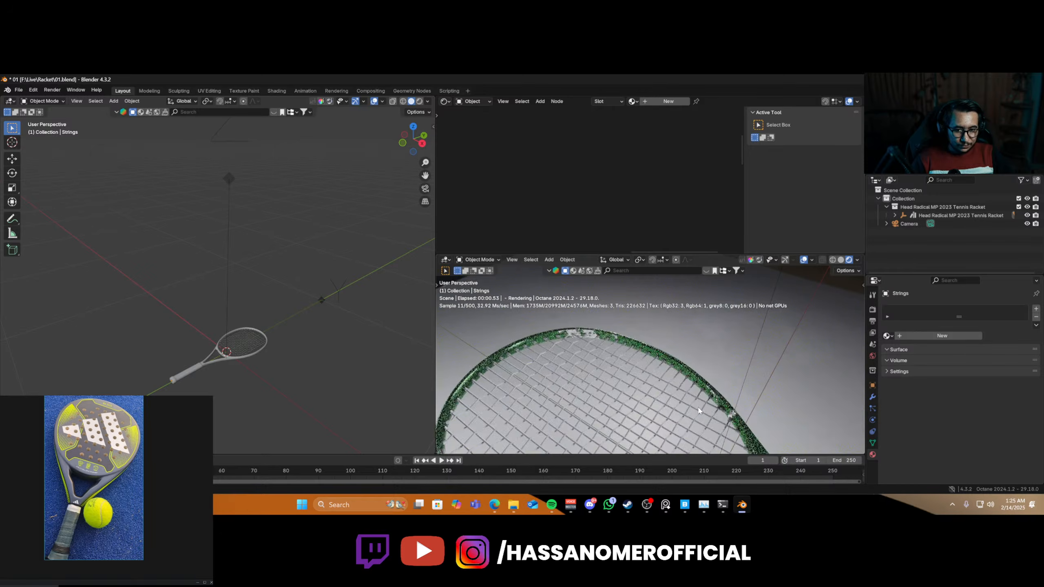
pyautogui.moveTo(688, 413); pyautogui.dragTo(529, 434, button='middle')
pyautogui.moveTo(572, 403); pyautogui.dragTo(669, 388, button='middle')
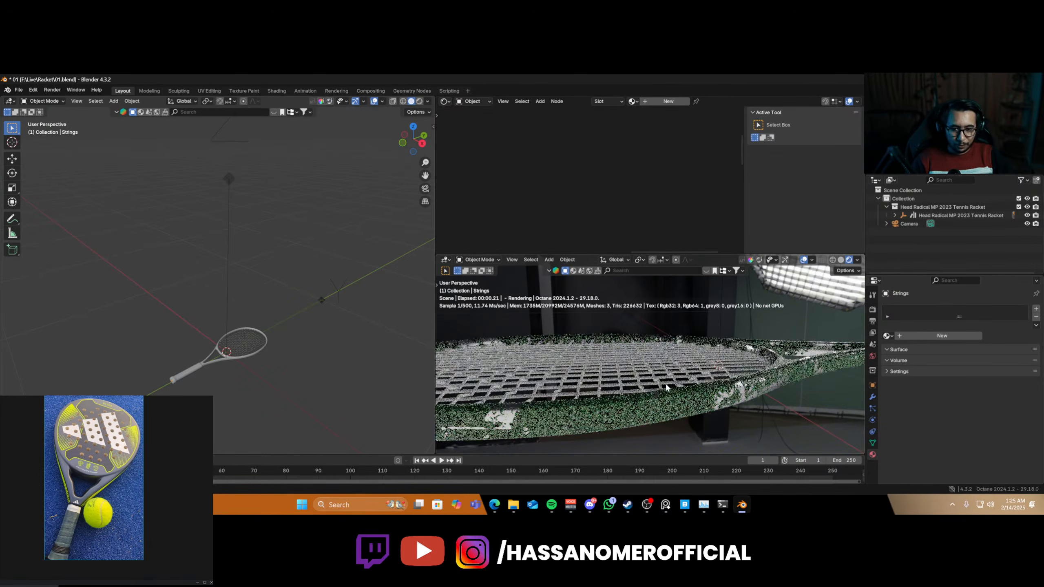
pyautogui.hotkey('ctrl', 's')
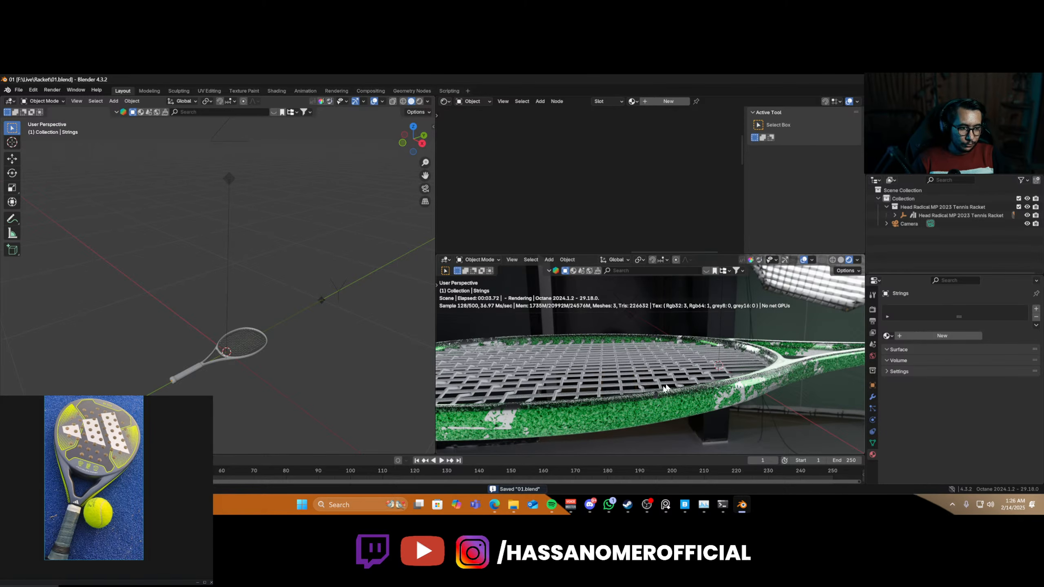
# - Assign a new Universal material to the strings and hide the overlays in the rendered viewport
pyautogui.moveTo(625, 415); pyautogui.dragTo(631, 368, button='middle')
pyautogui.scroll(2, 631, 366)
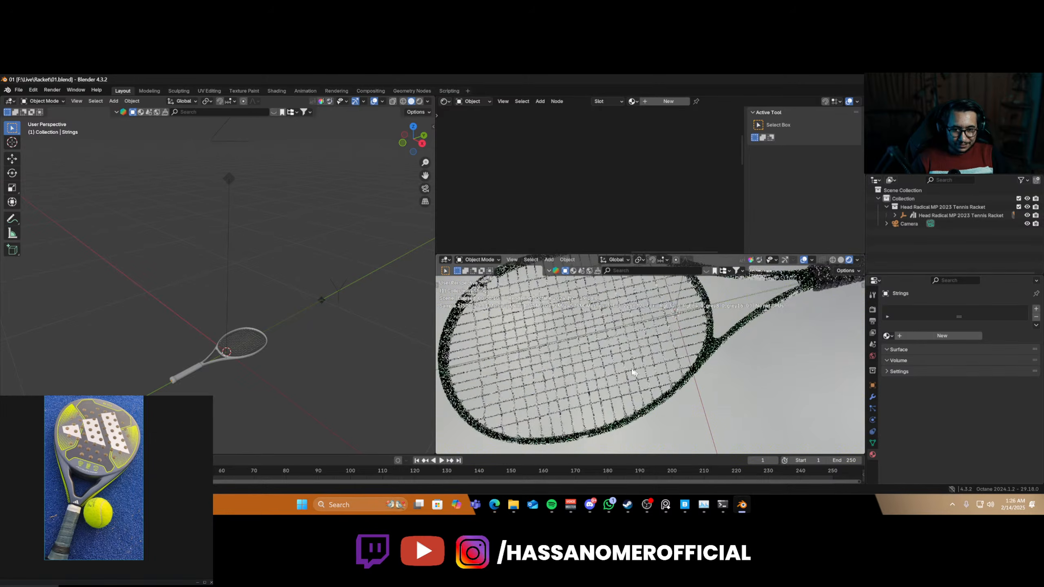
pyautogui.click(627, 350)
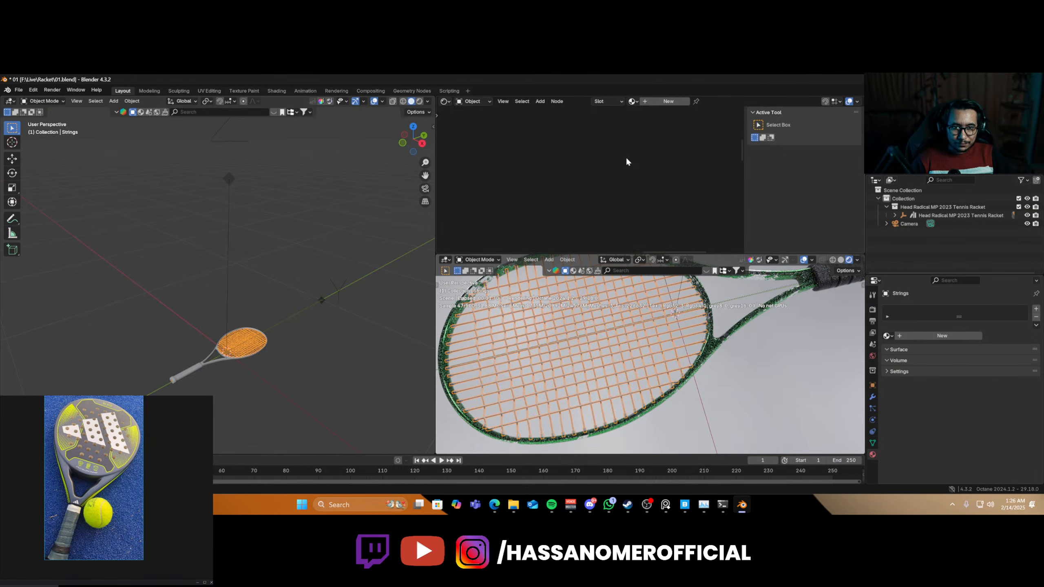
pyautogui.click(661, 102)
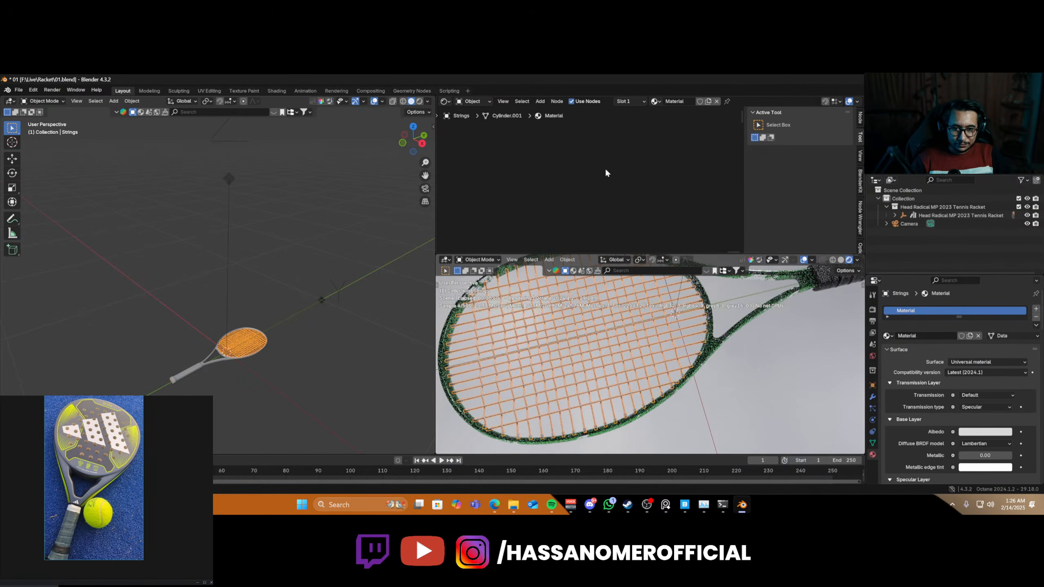
pyautogui.press('Home')
pyautogui.scroll(7, 606, 169)
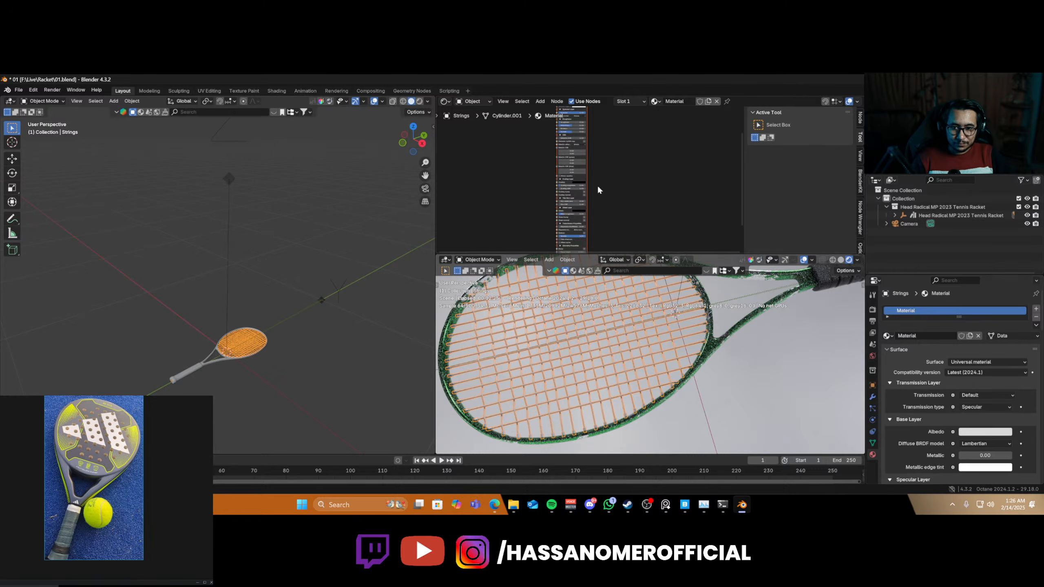
pyautogui.click(804, 259)
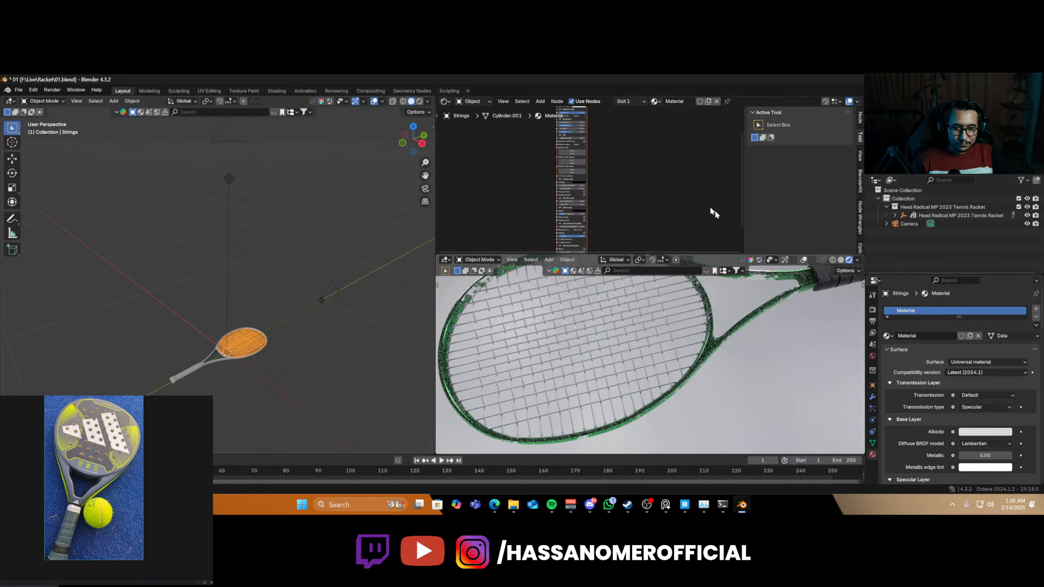
# - Darken the strings material's albedo to near black, set Metallic to 1.00 and save the file
pyautogui.moveTo(648, 130); pyautogui.dragTo(675, 224, button='middle')
pyautogui.scroll(3, 661, 219)
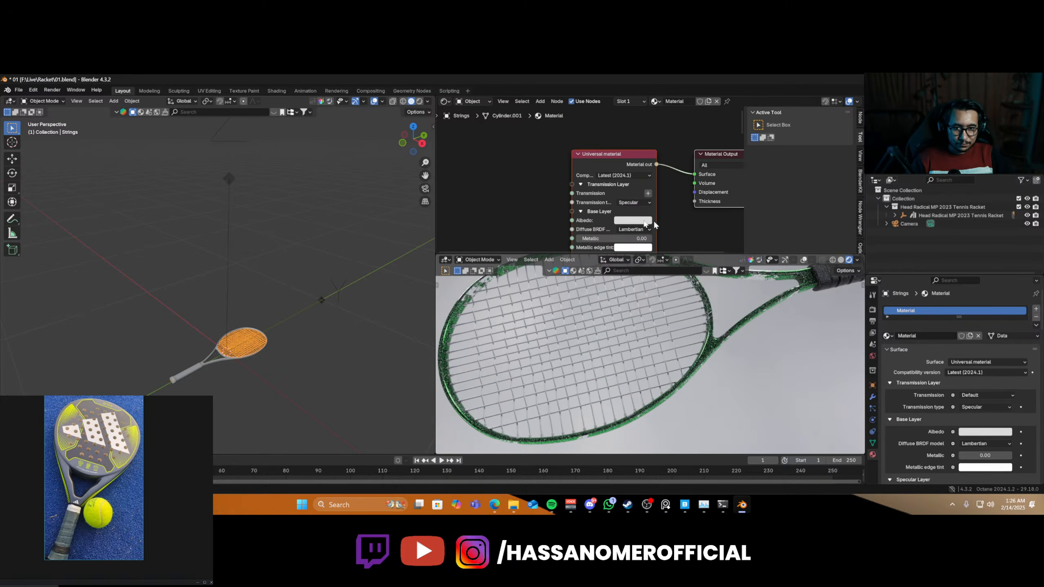
pyautogui.click(640, 221)
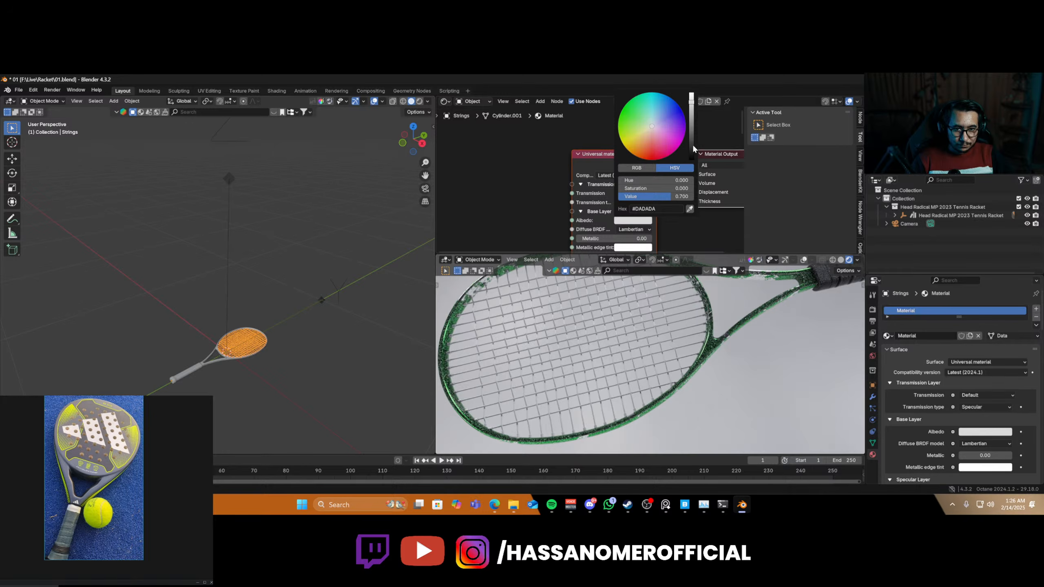
pyautogui.click(692, 146)
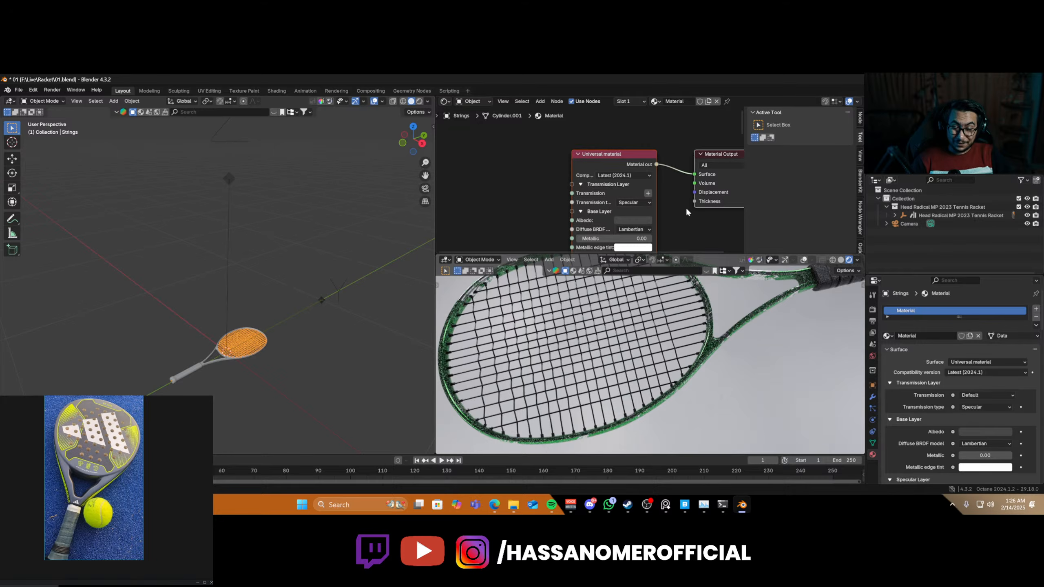
pyautogui.scroll(-3, 683, 208)
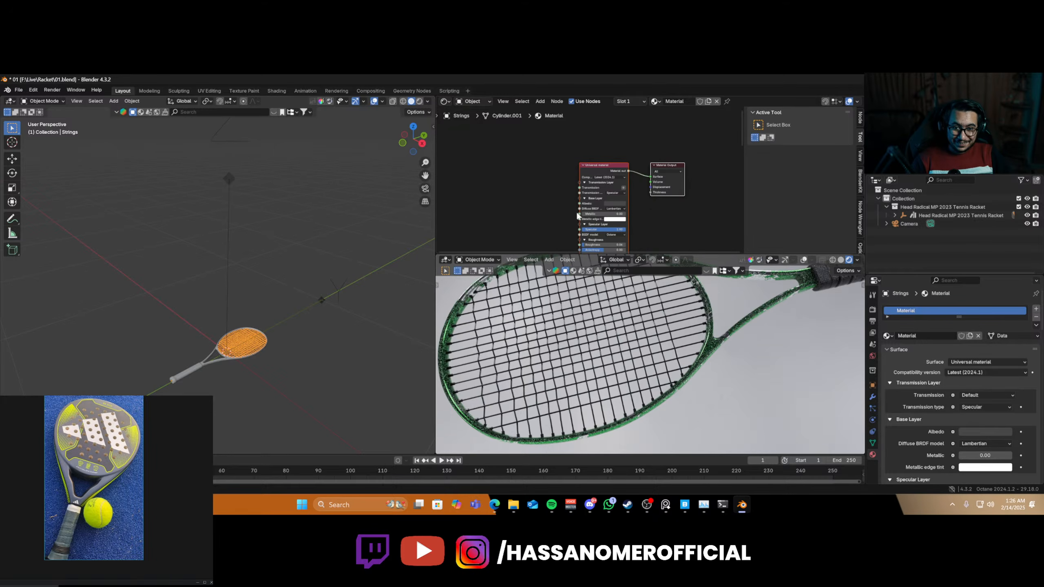
pyautogui.moveTo(592, 214); pyautogui.dragTo(626, 214)
pyautogui.hotkey('ctrl', 's')
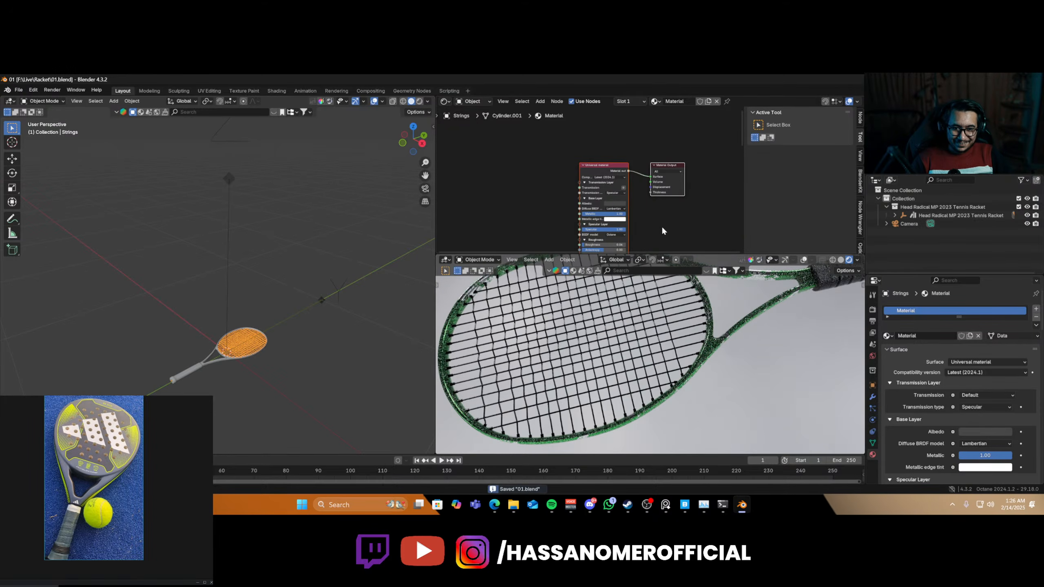
# - Try a level 1 subdivision on the strings, save the file and undo the subdivision
pyautogui.moveTo(663, 231); pyautogui.dragTo(711, 167, button='middle')
pyautogui.moveTo(644, 377); pyautogui.dragTo(731, 326, button='middle')
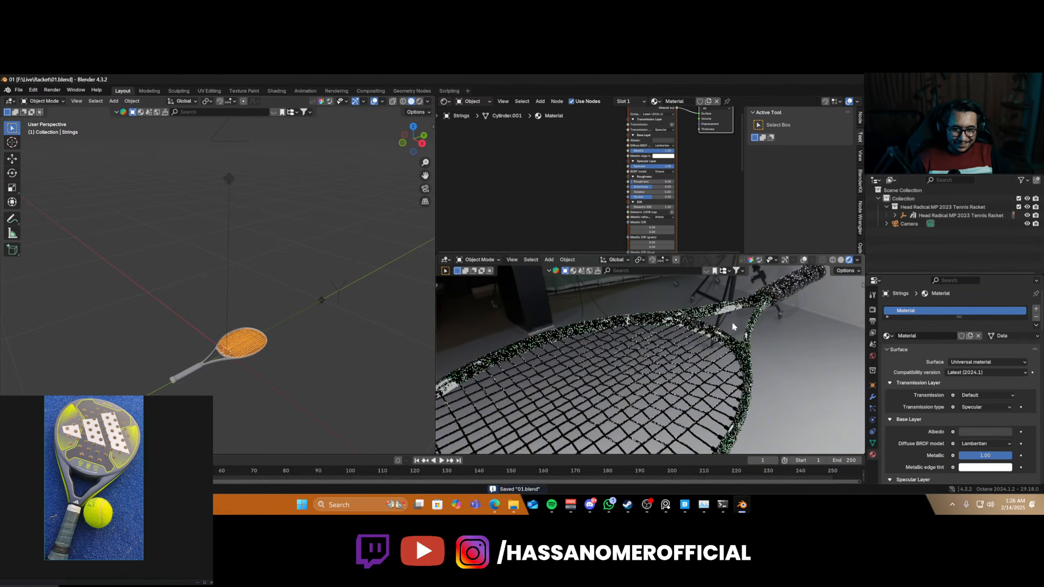
pyautogui.scroll(2, 655, 376)
pyautogui.keyDown('shift'); pyautogui.moveTo(655, 375); pyautogui.dragTo(629, 389, button='middle'); pyautogui.keyUp('shift')
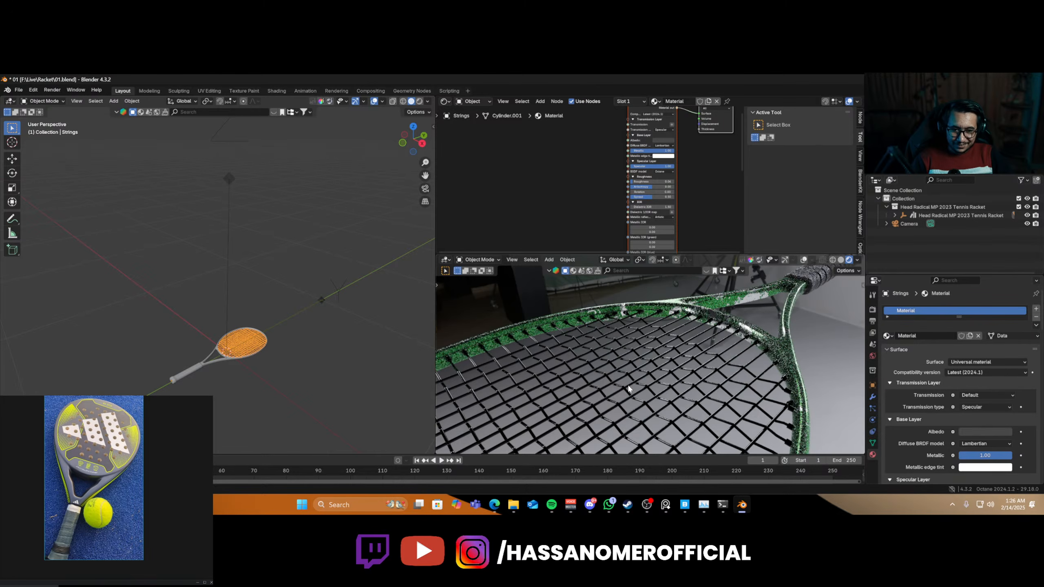
pyautogui.hotkey('ctrl', '1')
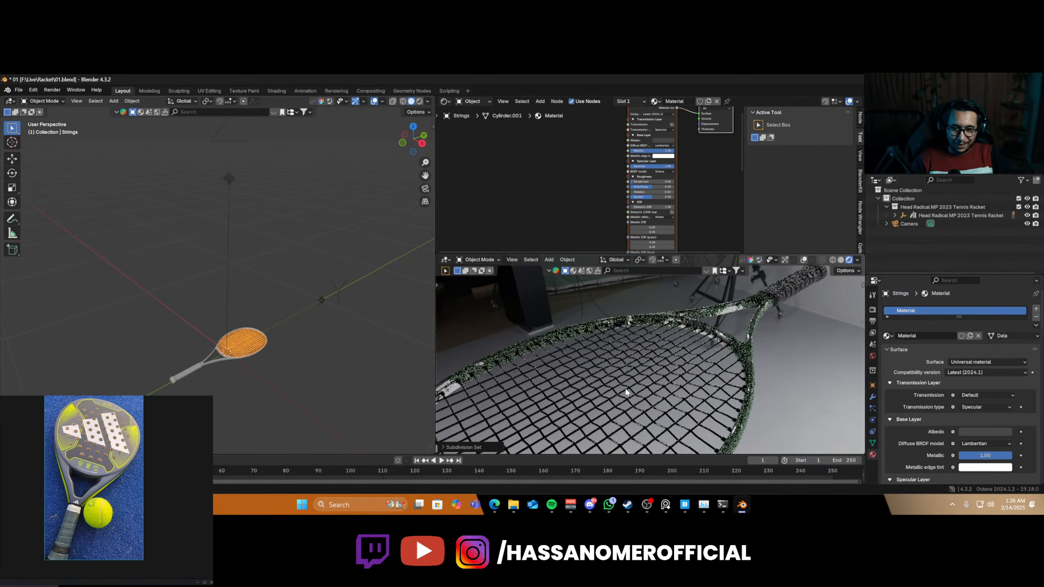
pyautogui.hotkey('ctrl', 's')
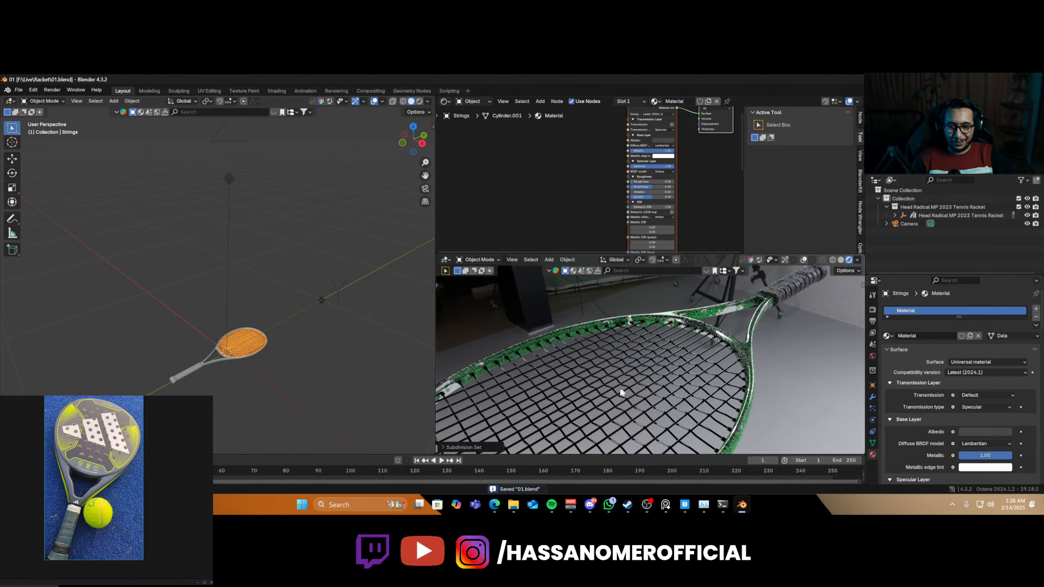
pyautogui.hotkey('ctrl', 'z')
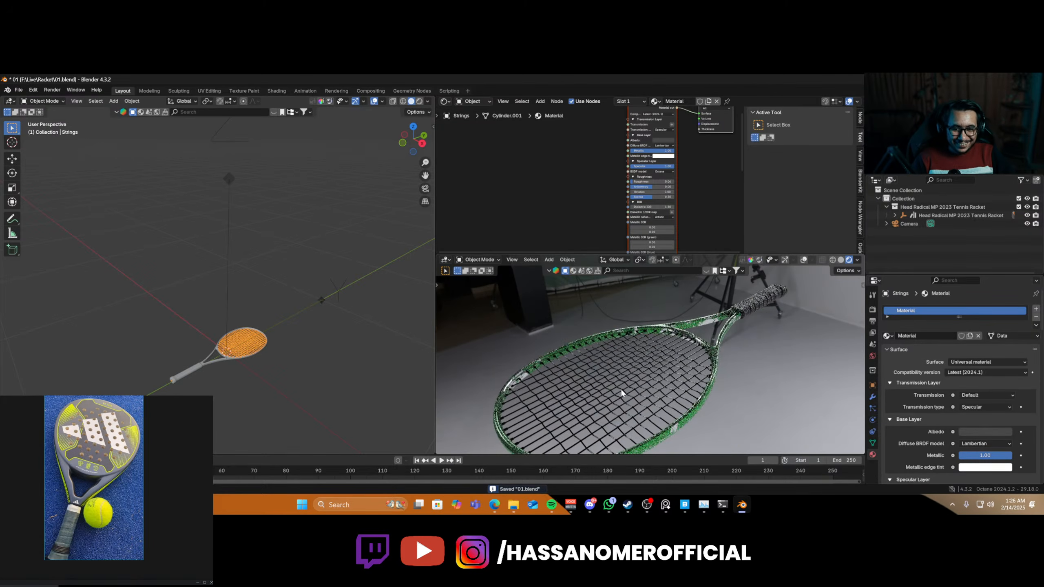
# - Select the racket body and examine its Tennis Racket shader nodes around the green and metallic materials
pyautogui.scroll(-4, 593, 190)
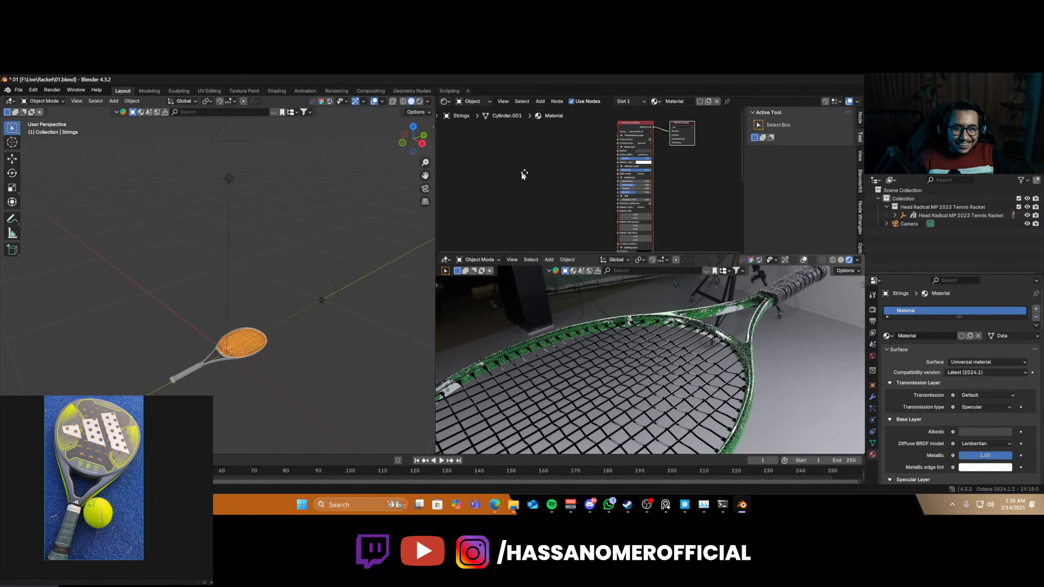
pyautogui.moveTo(522, 173); pyautogui.dragTo(601, 196, button='middle')
pyautogui.scroll(2, 601, 199)
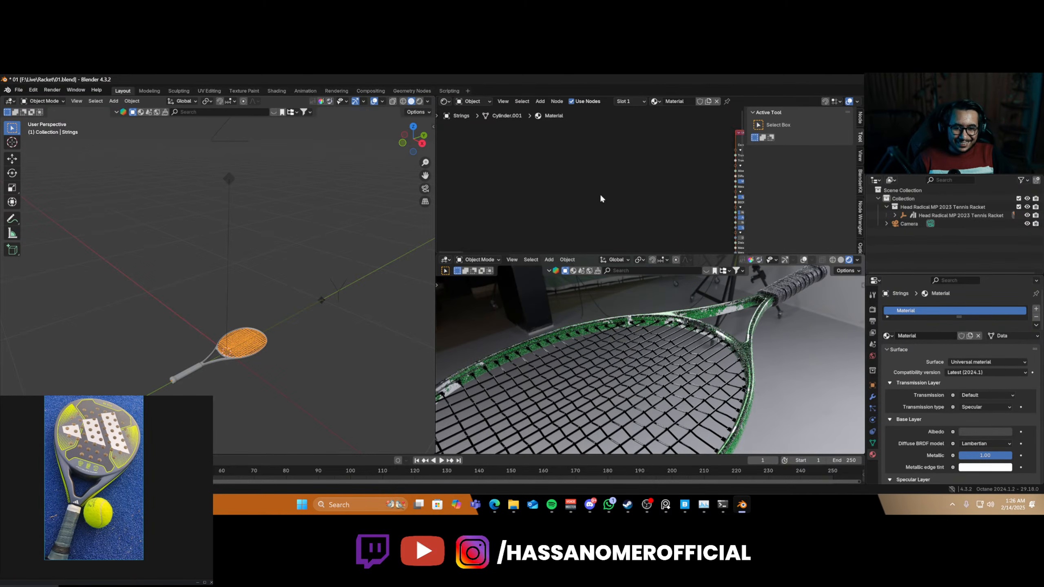
pyautogui.click(604, 326)
pyautogui.scroll(-3, 575, 187)
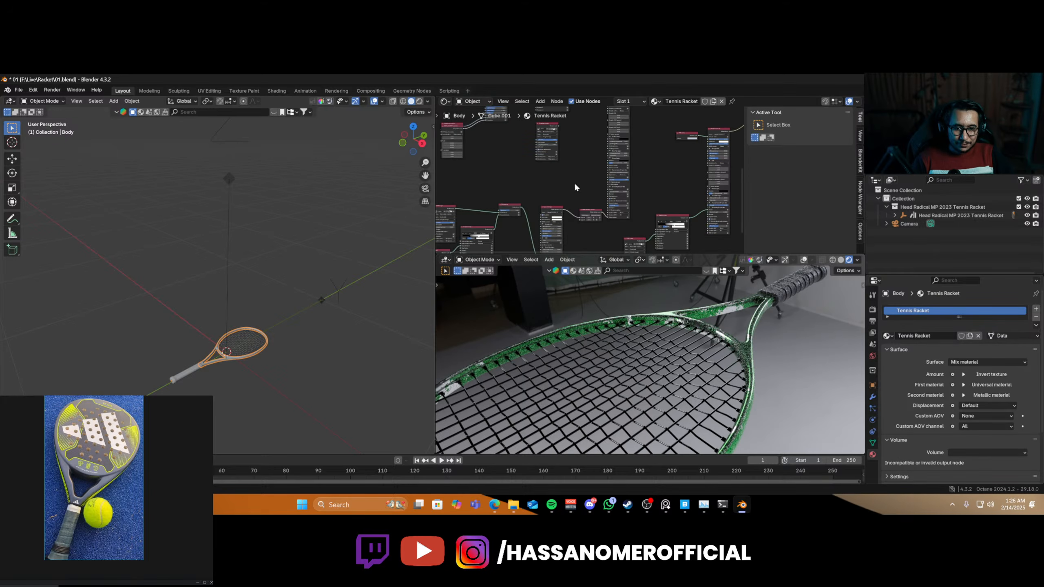
pyautogui.scroll(2, 575, 188)
pyautogui.moveTo(575, 188); pyautogui.dragTo(637, 231, button='middle')
pyautogui.scroll(-2, 731, 361)
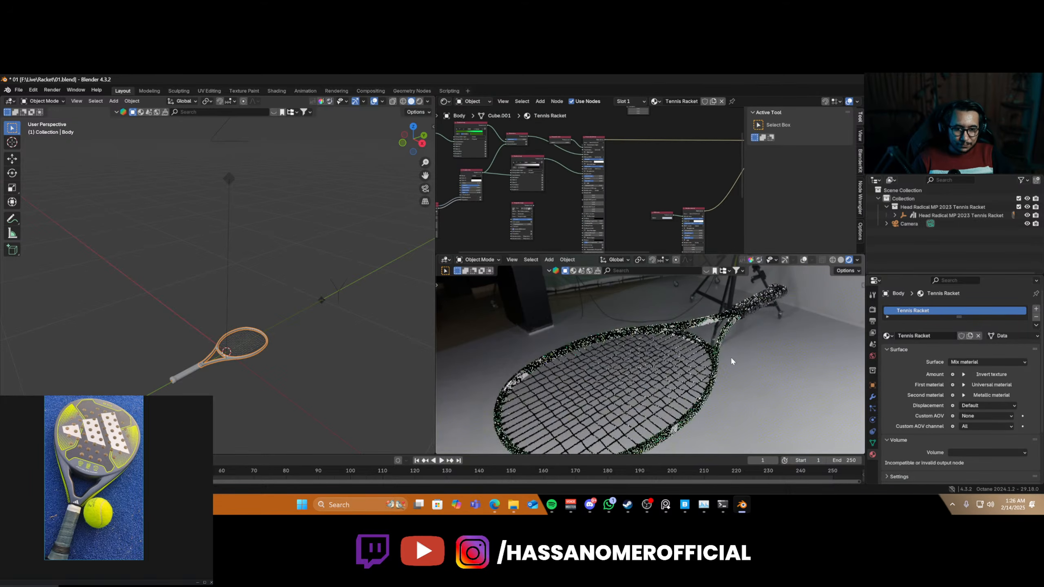
# - Examine the racket's frame and handle from several angles in the rendered view and compare them with the reference photo
pyautogui.moveTo(690, 345); pyautogui.dragTo(610, 332, button='middle')
pyautogui.keyDown('shift'); pyautogui.moveTo(672, 394); pyautogui.dragTo(585, 379, button='middle'); pyautogui.keyUp('shift')
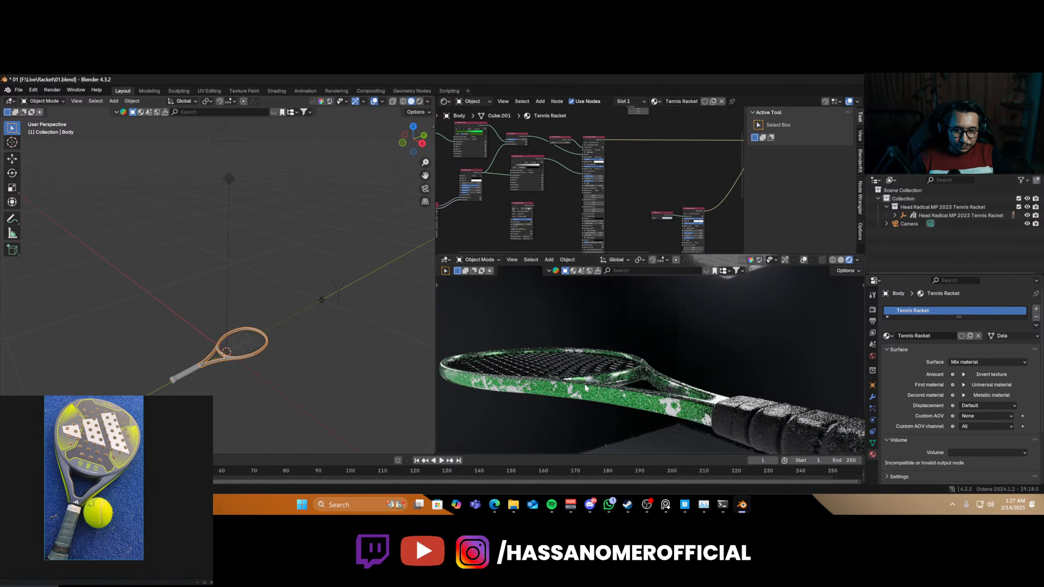
pyautogui.scroll(-2, 584, 387)
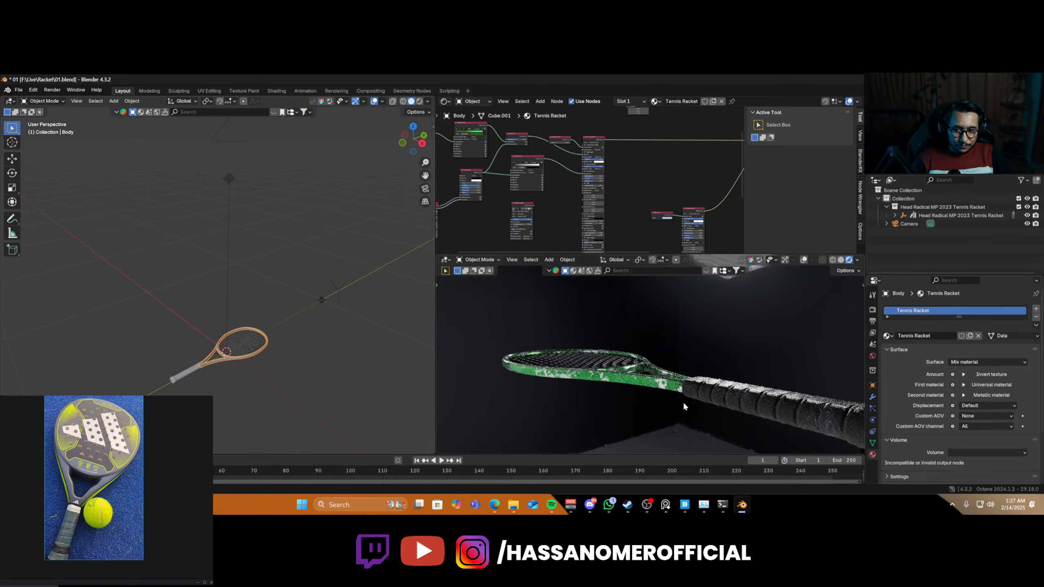
pyautogui.click(727, 400)
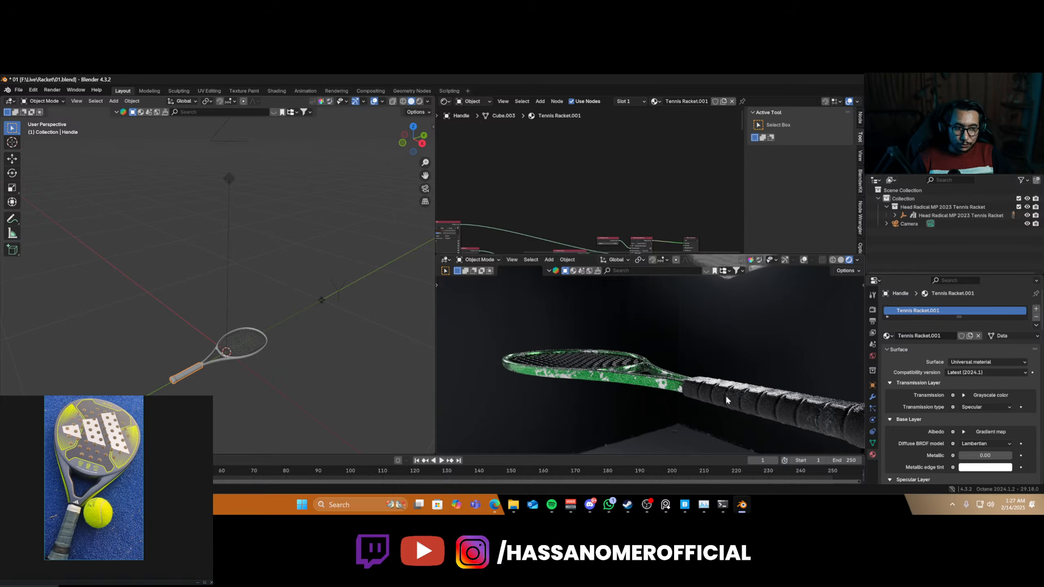
pyautogui.moveTo(771, 401); pyautogui.dragTo(673, 424, button='middle')
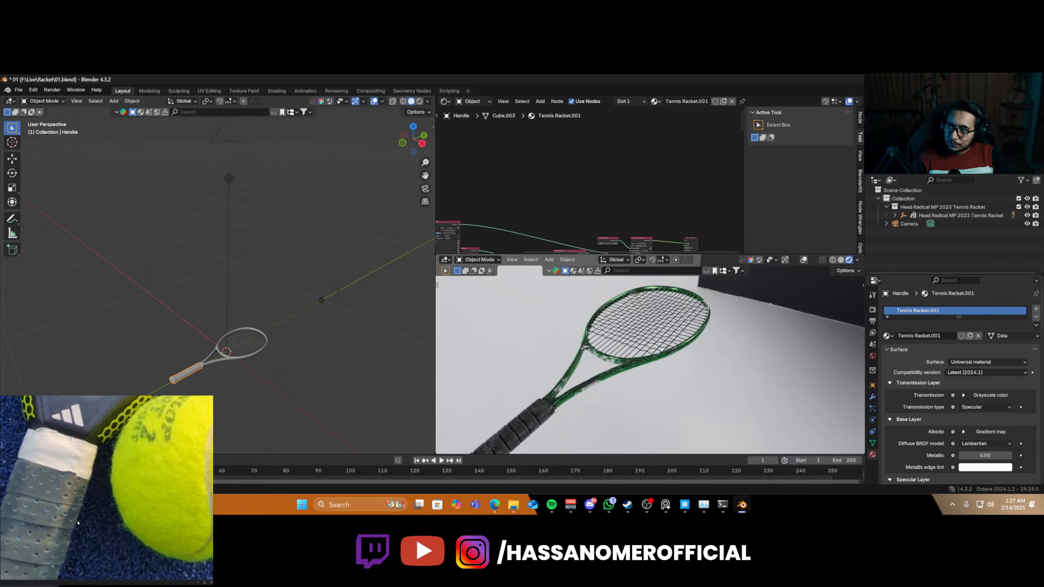
pyautogui.scroll(4, 578, 398)
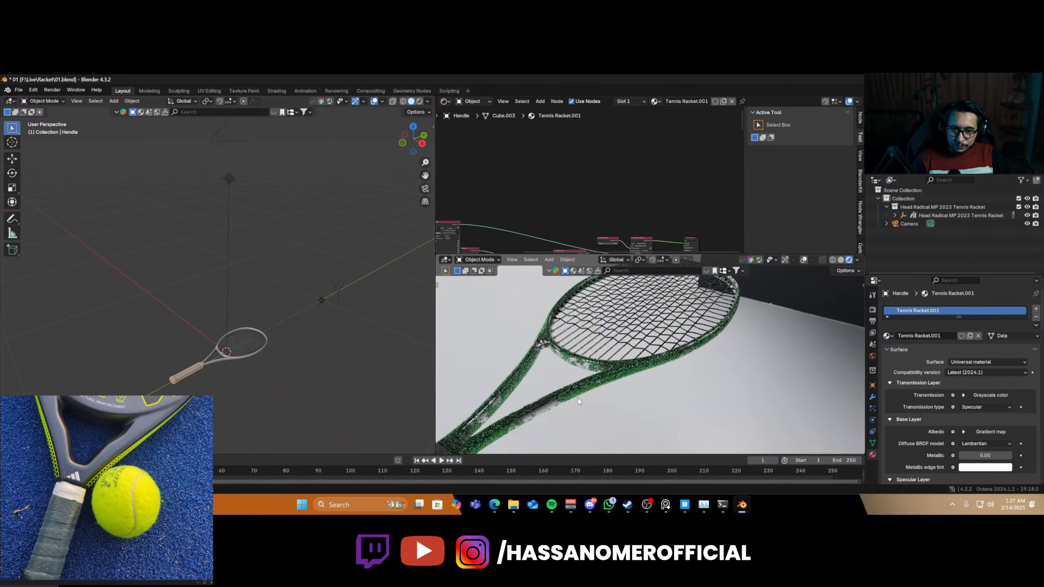
pyautogui.scroll(-3, 578, 398)
pyautogui.scroll(-5, 628, 375)
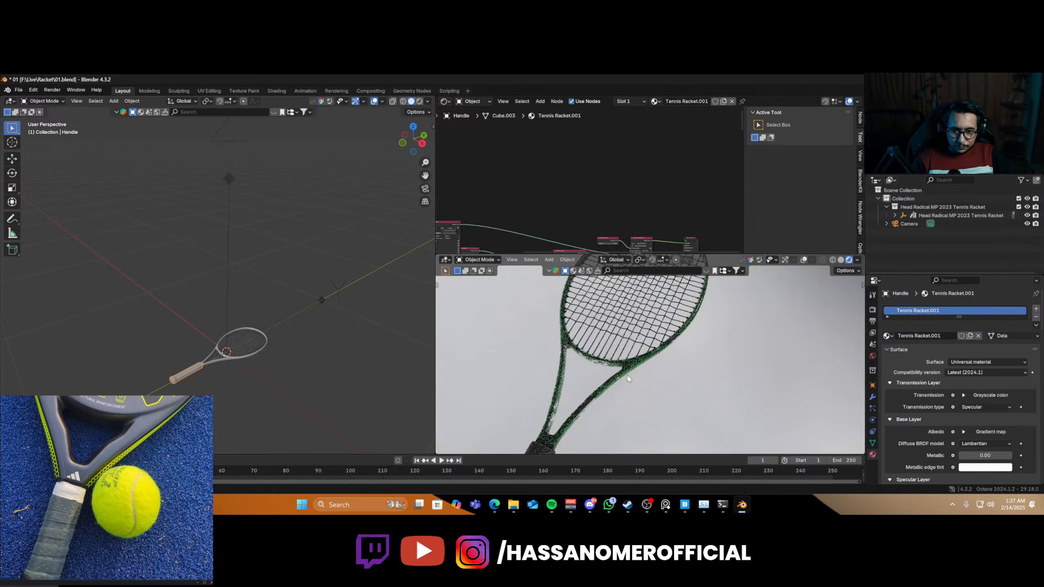
# - Add a mesh plane beneath the racket as the ground surface
pyautogui.hotkey('shift', 'a')
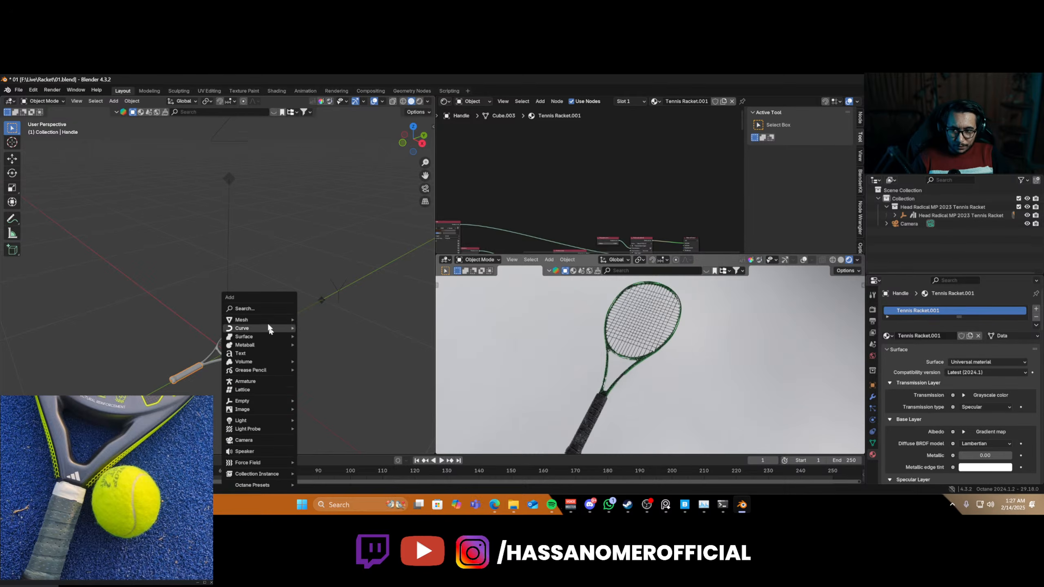
pyautogui.moveTo(269, 323)
pyautogui.click(316, 321)
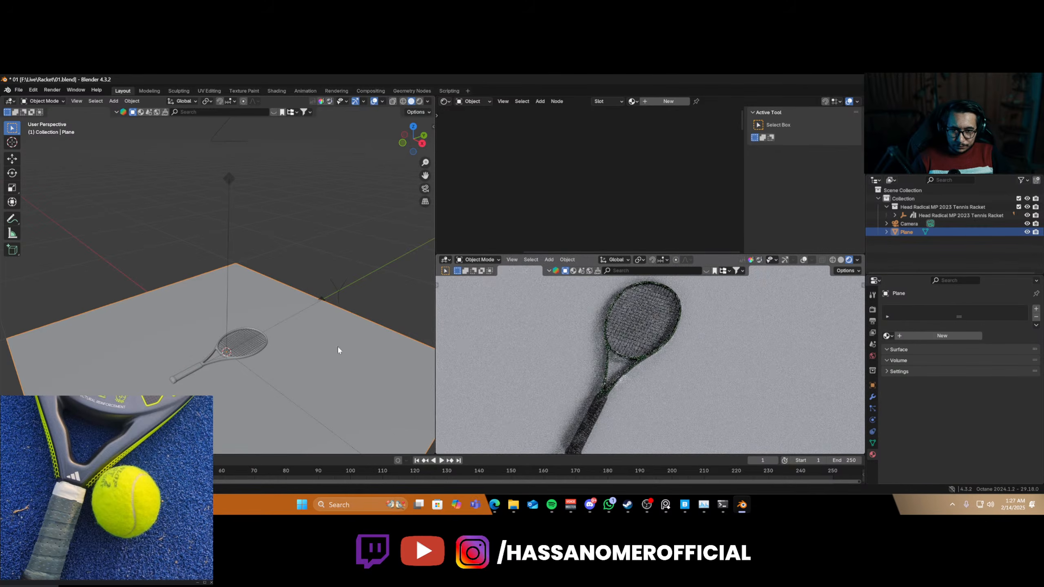
pyautogui.scroll(1, 309, 386)
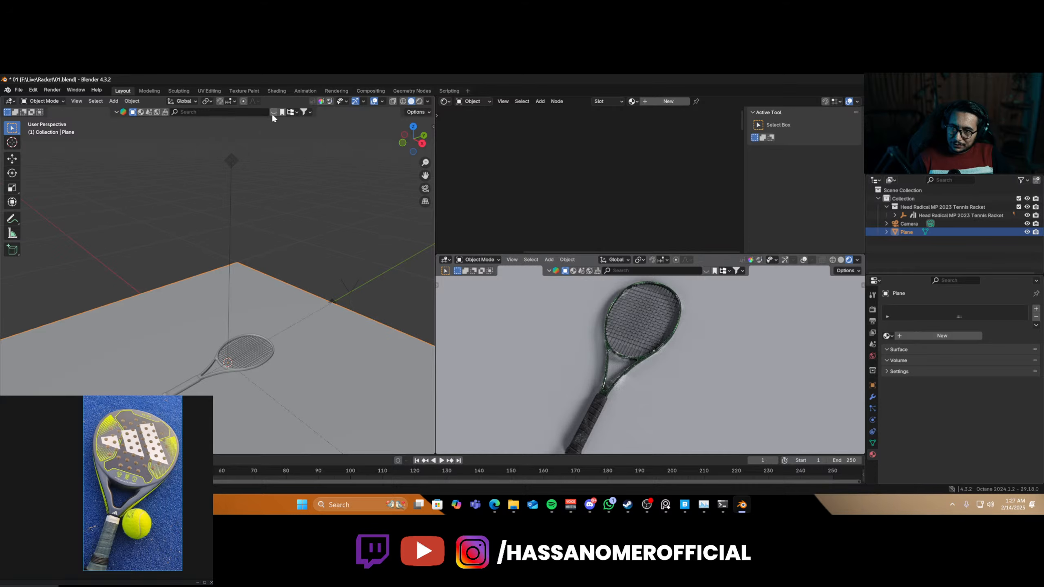
pyautogui.scroll(-1, 663, 359)
pyautogui.scroll(1, 662, 359)
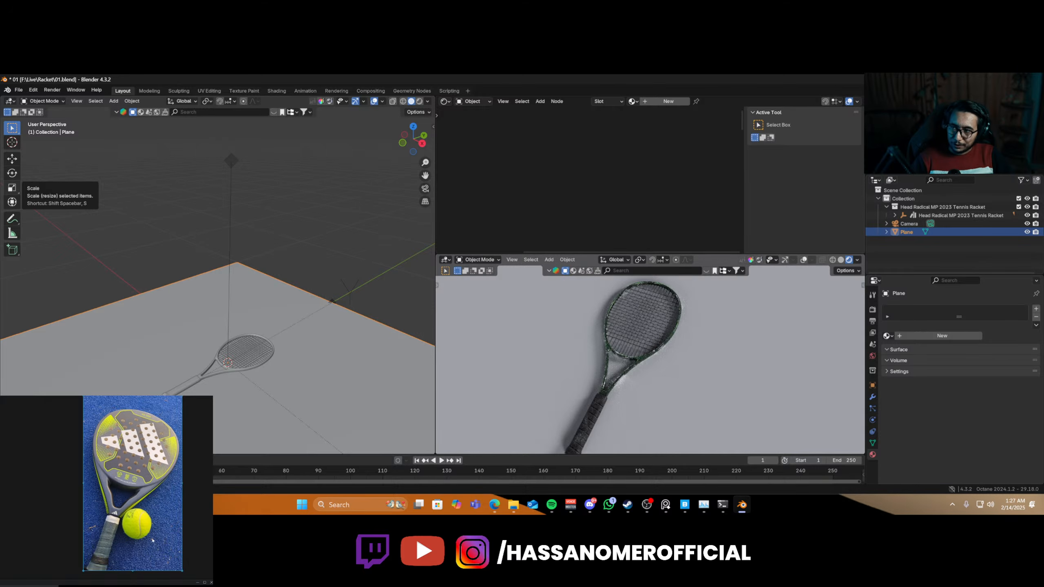
# - Raise the whole racket by about 0.005 m along the Z axis relative to the ground plane
pyautogui.moveTo(656, 367); pyautogui.dragTo(618, 297, button='middle')
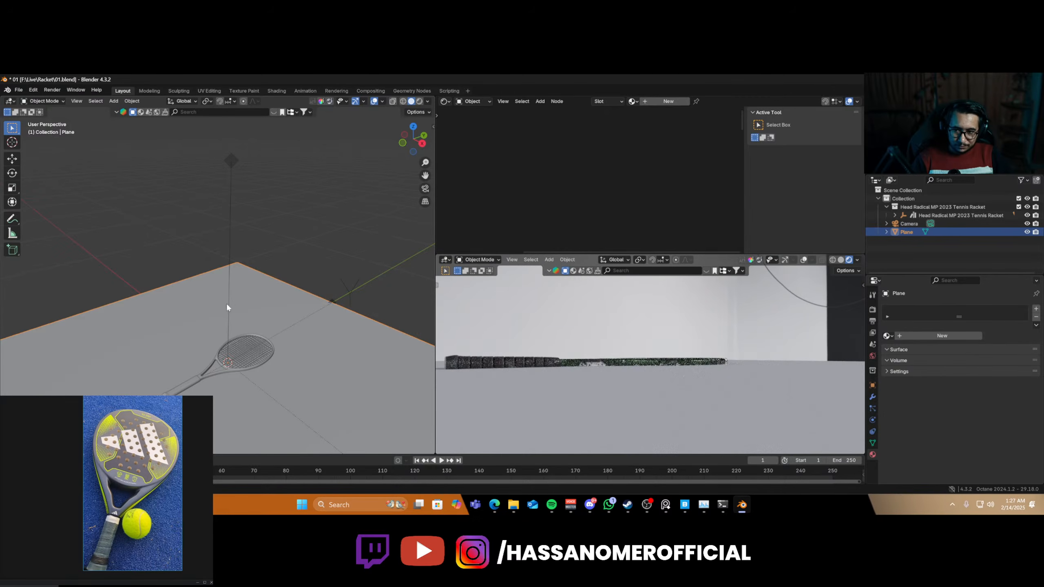
pyautogui.click(228, 167)
pyautogui.press('g')
pyautogui.press('z')
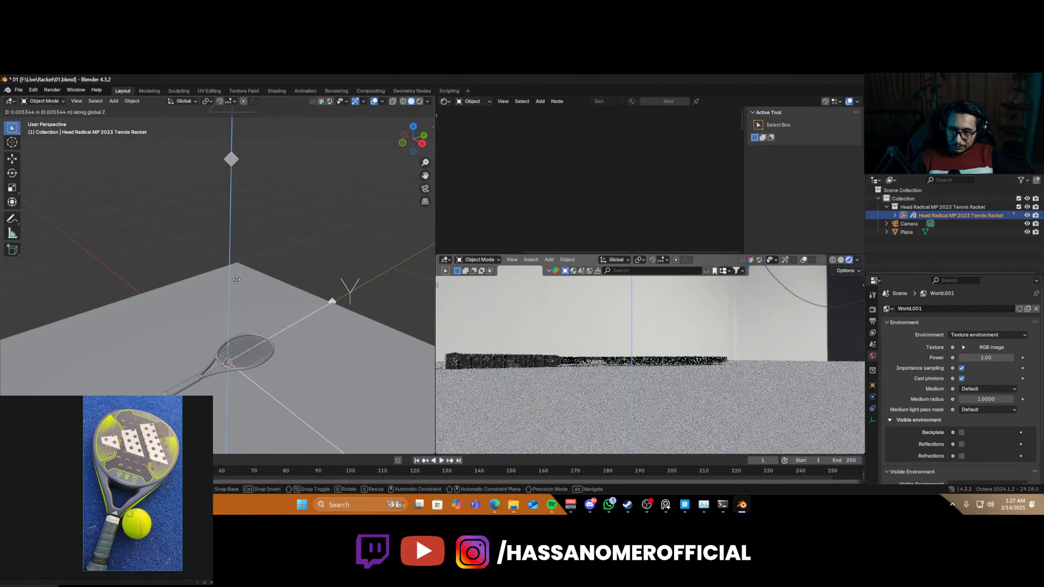
pyautogui.click(236, 280)
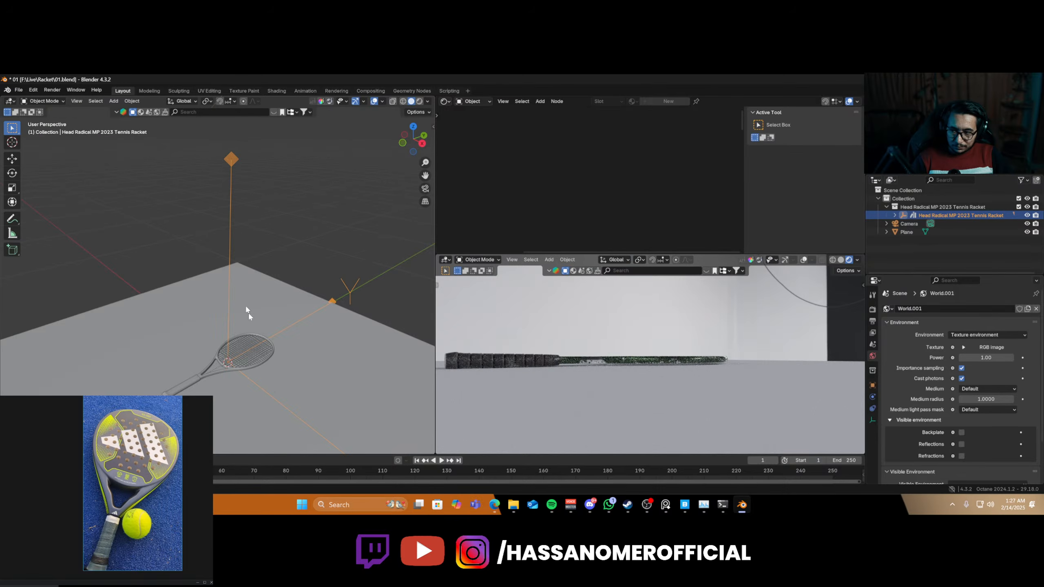
pyautogui.moveTo(269, 386); pyautogui.dragTo(305, 377, button='middle')
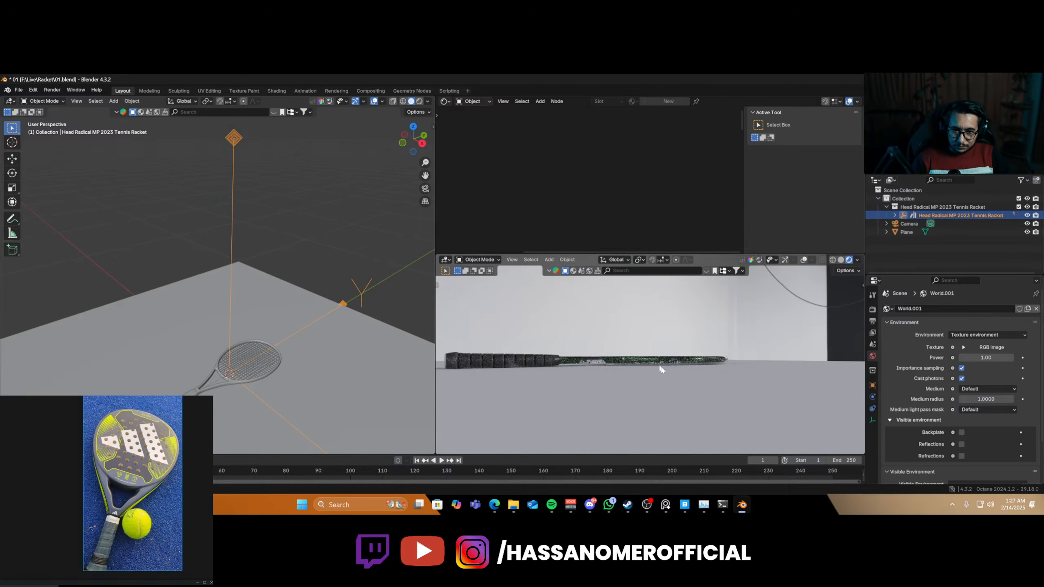
pyautogui.moveTo(660, 369); pyautogui.dragTo(669, 401, button='middle')
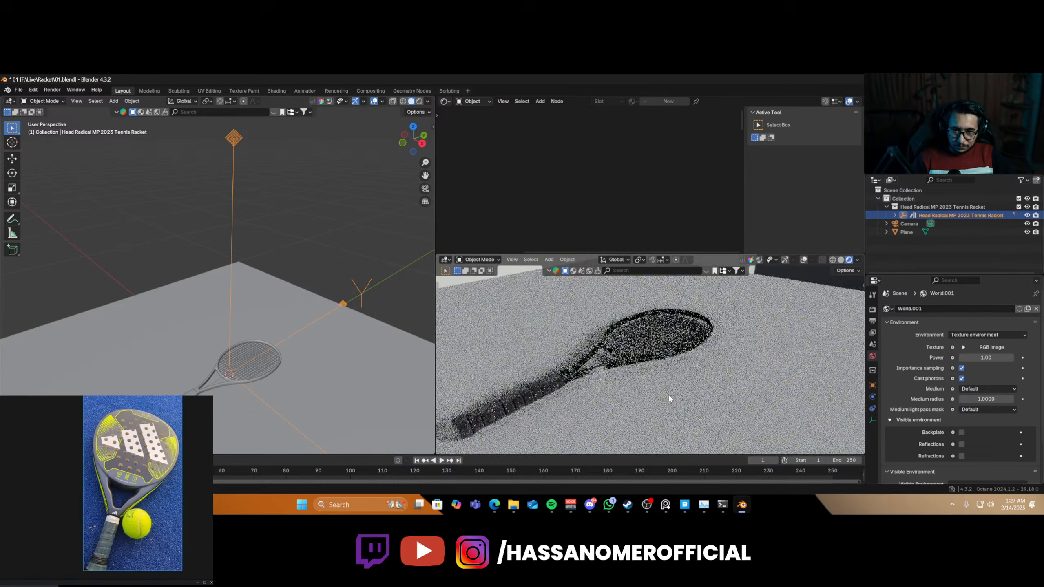
# - Search the asset library for "tennis ball" and place the first Tennis ball model on the plane beside the racket's throat
pyautogui.click(706, 271)
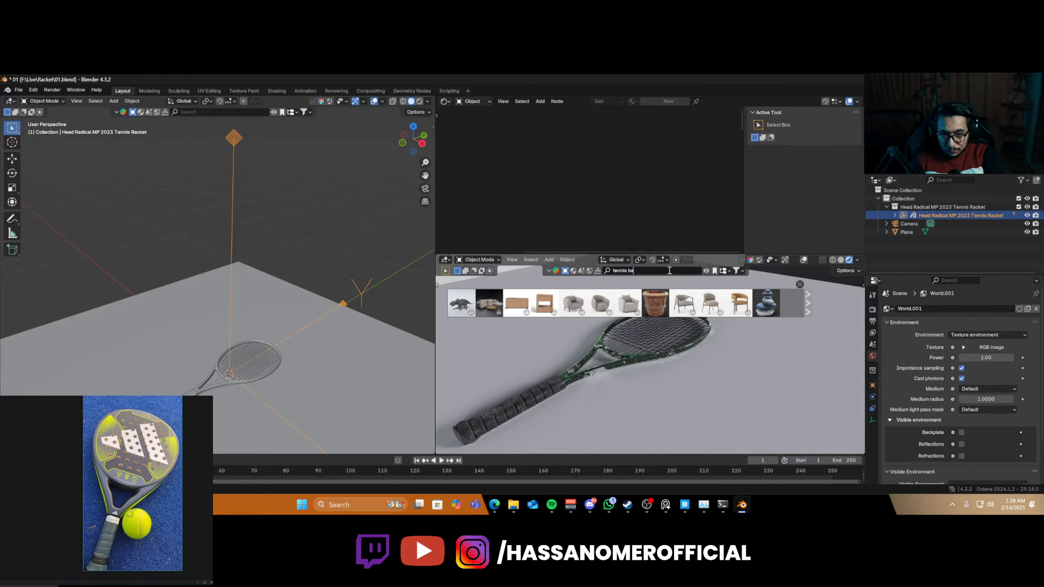
pyautogui.write('ll')
pyautogui.press('Return')
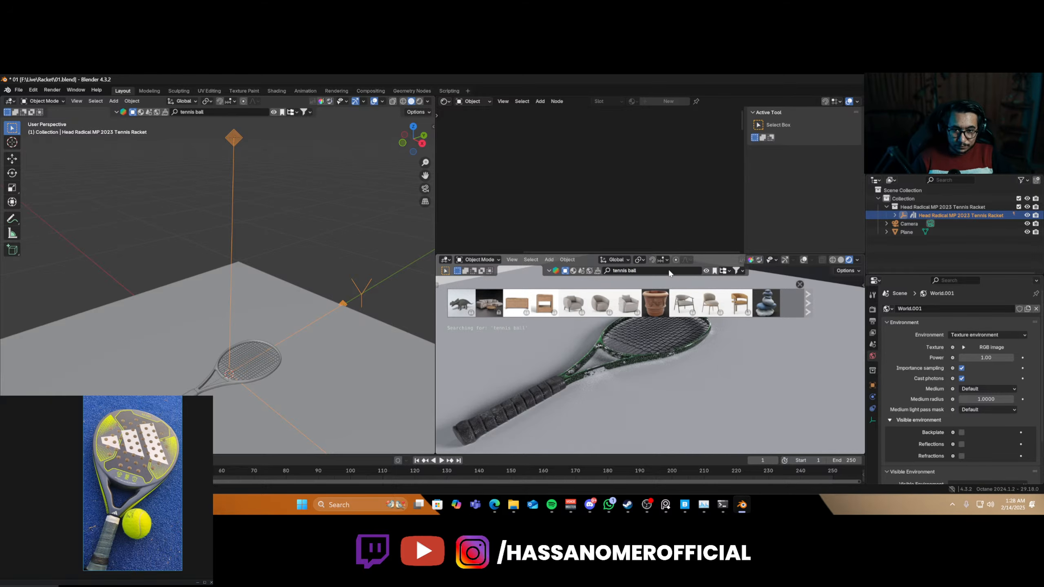
pyautogui.moveTo(451, 310)
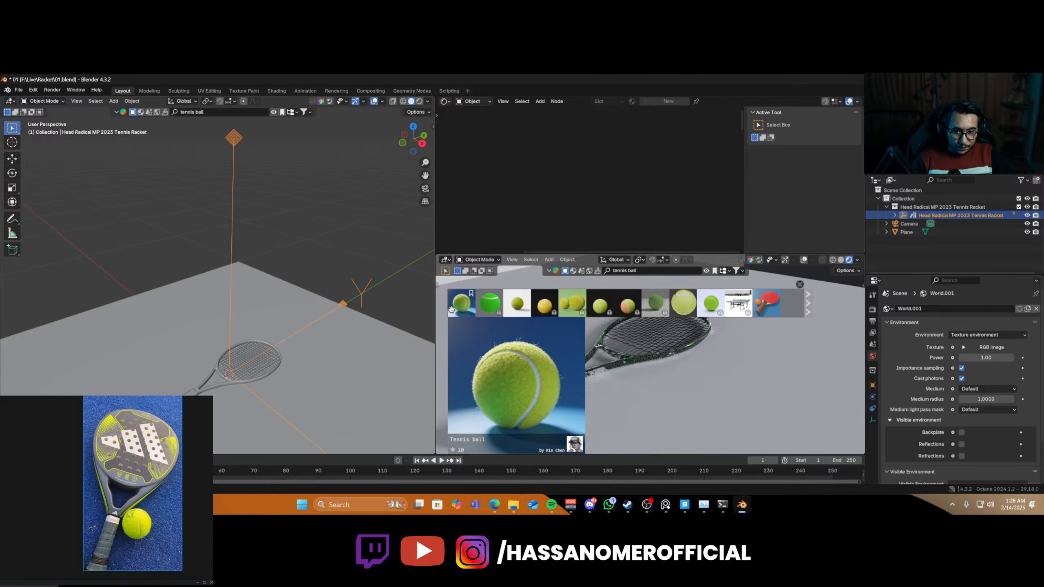
pyautogui.moveTo(452, 309); pyautogui.dragTo(625, 379)
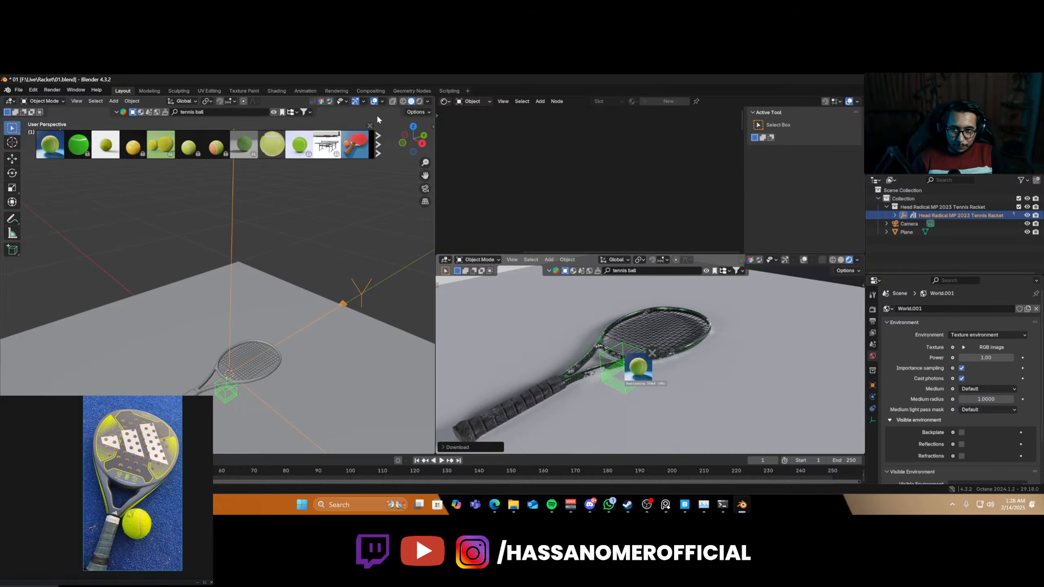
pyautogui.click(370, 126)
# - Delete all shader nodes of the ball's ennisball01 material except the Material Output
pyautogui.click(625, 360)
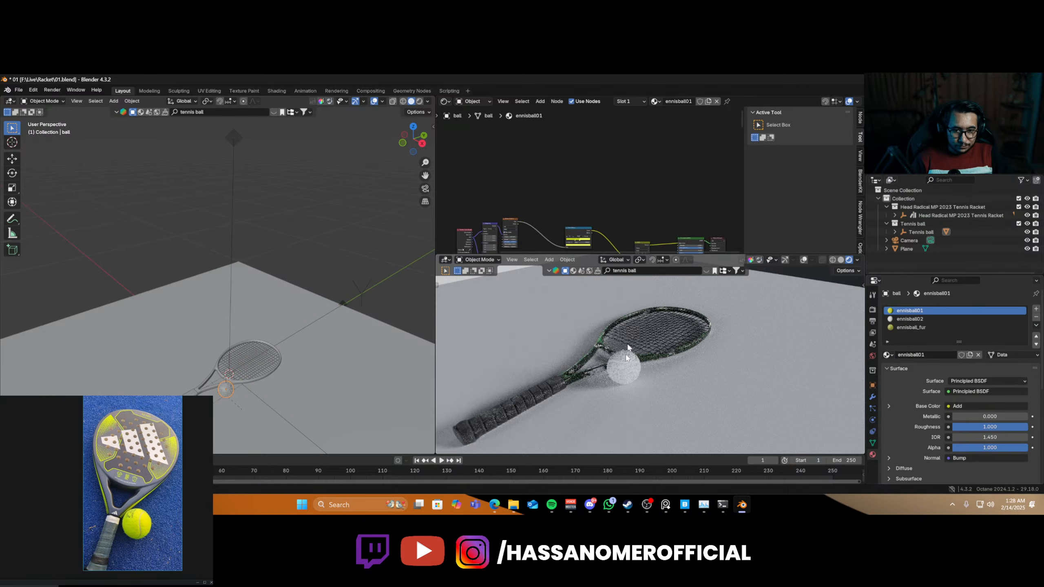
pyautogui.scroll(-3, 630, 188)
pyautogui.scroll(3, 617, 171)
pyautogui.scroll(5, 604, 192)
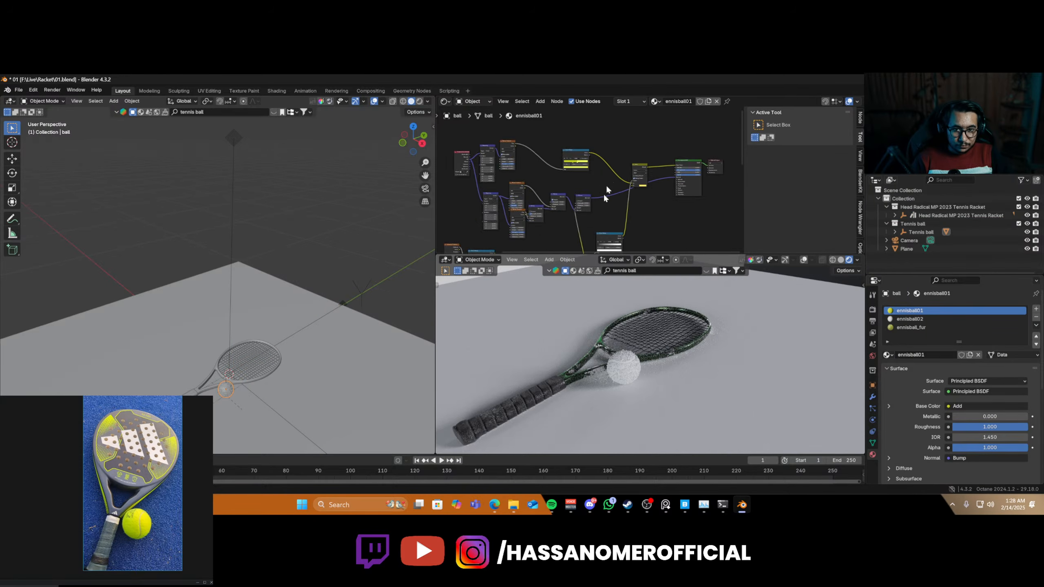
pyautogui.scroll(-6, 604, 201)
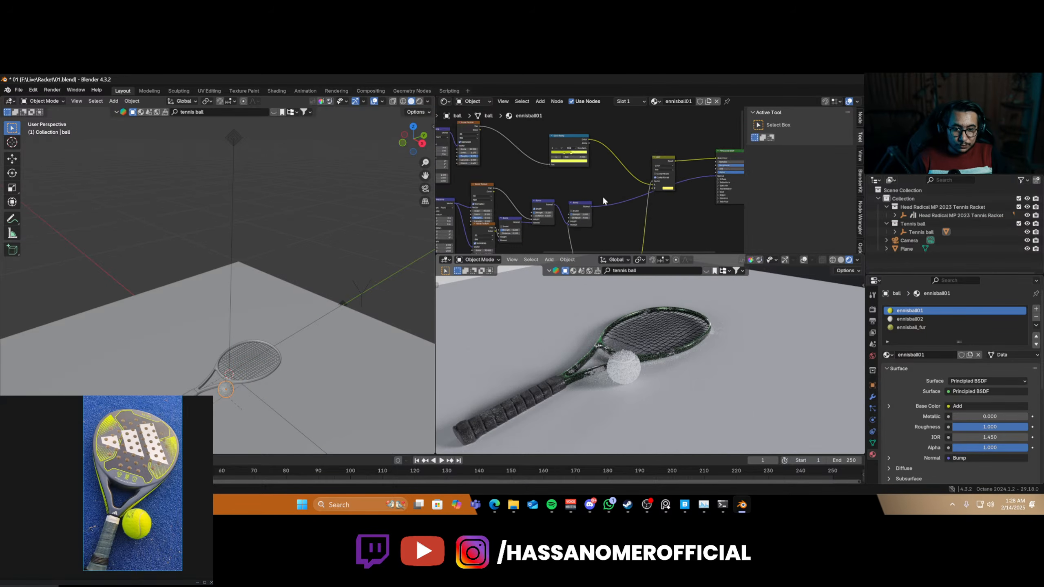
pyautogui.click(957, 328)
pyautogui.click(930, 311)
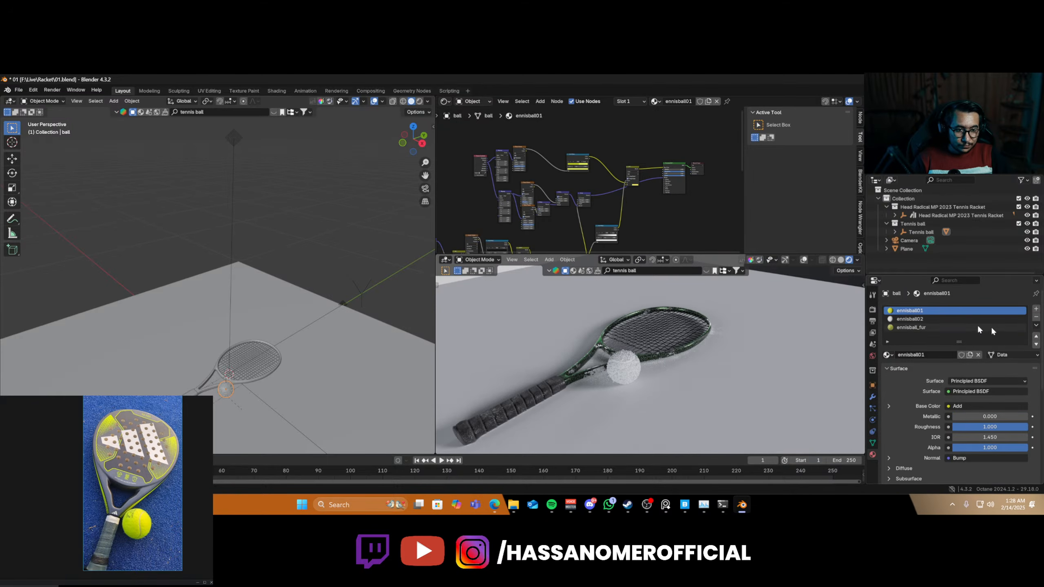
pyautogui.scroll(-5, 616, 194)
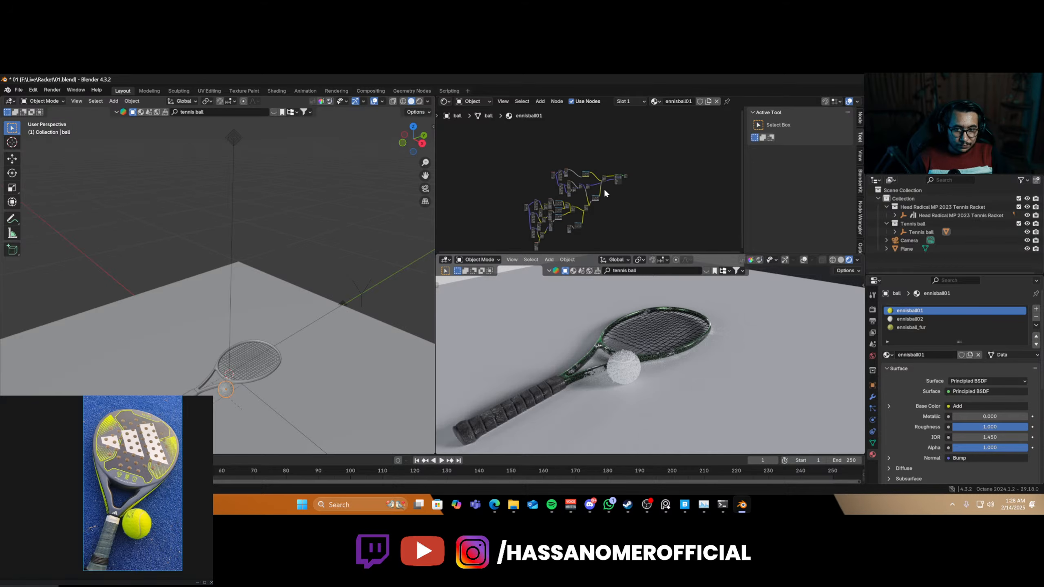
pyautogui.moveTo(520, 162); pyautogui.dragTo(617, 245)
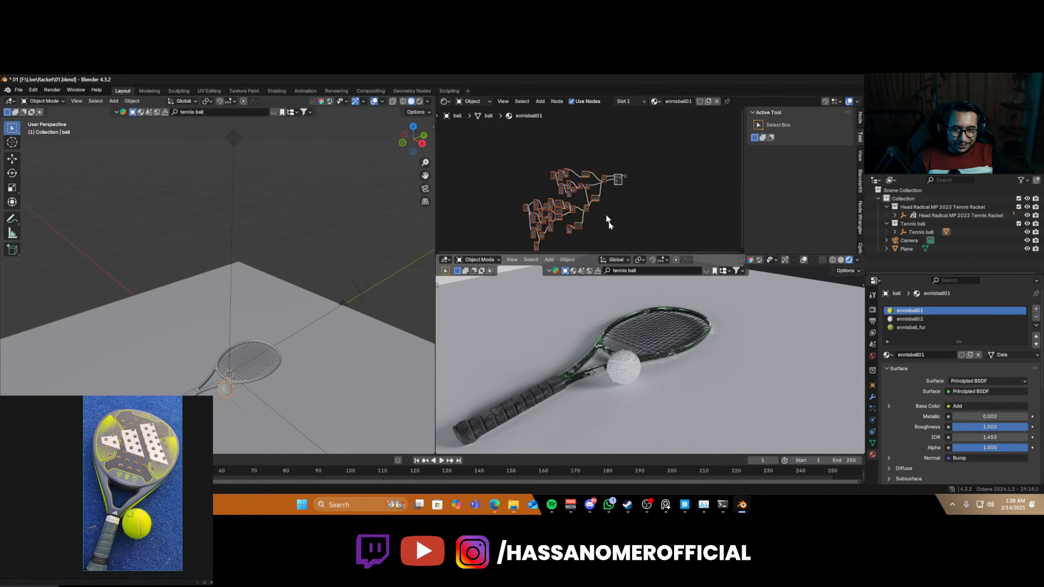
pyautogui.scroll(5, 607, 206)
pyautogui.press('x')
pyautogui.scroll(5, 622, 204)
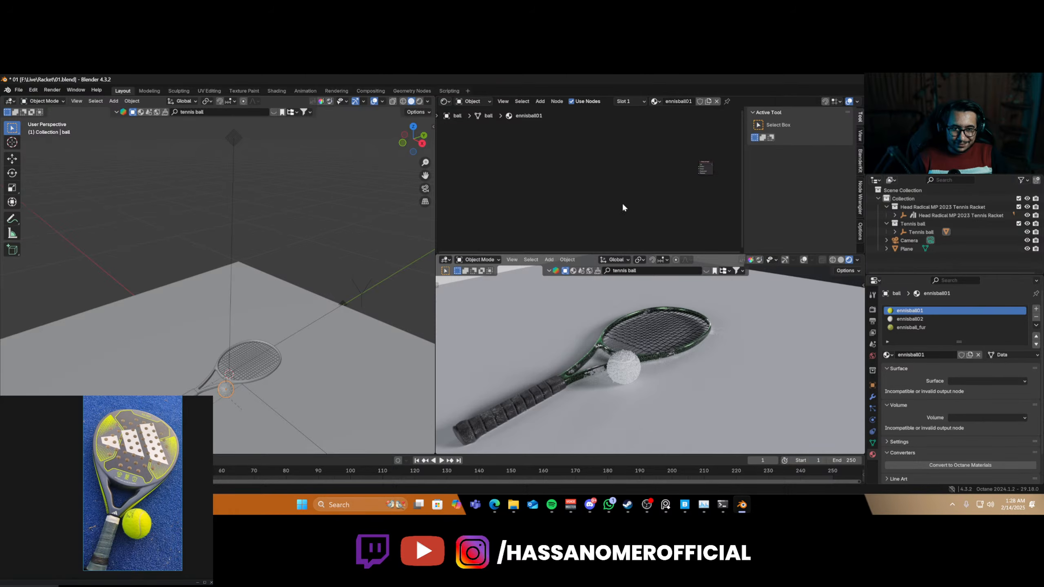
# - Add a Universal material node to the ball's ennisball01 material and connect it to the Material Output surface
pyautogui.moveTo(629, 207); pyautogui.dragTo(474, 203, button='middle')
pyautogui.scroll(2, 474, 203)
pyautogui.hotkey('shift', 'a')
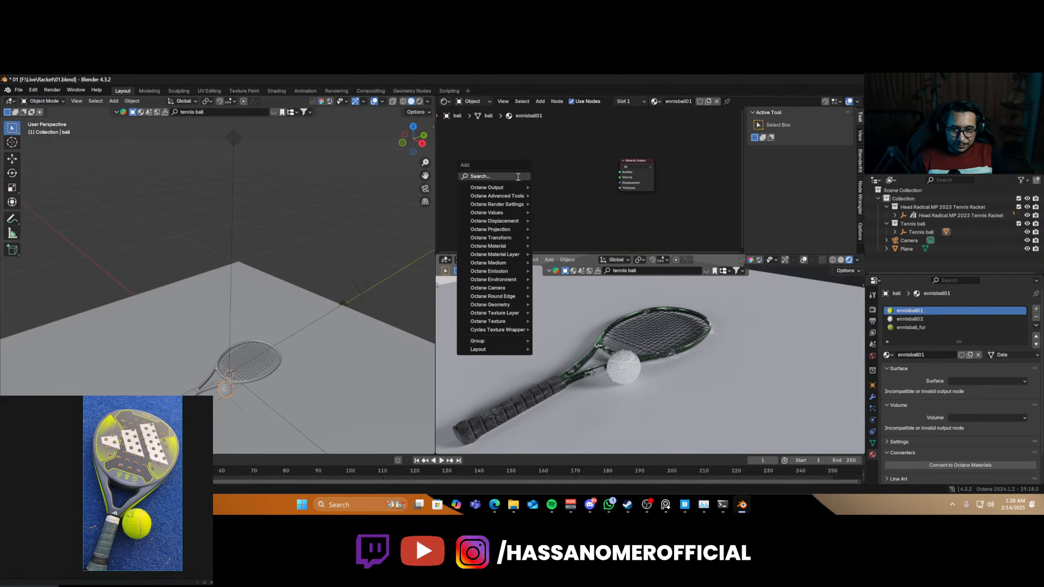
pyautogui.click(519, 177)
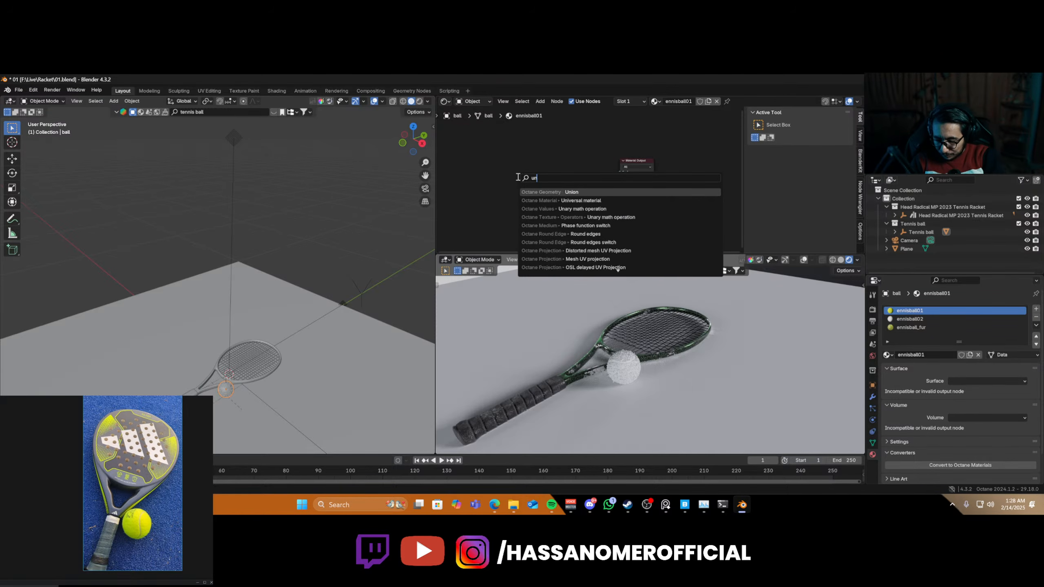
pyautogui.write('univer')
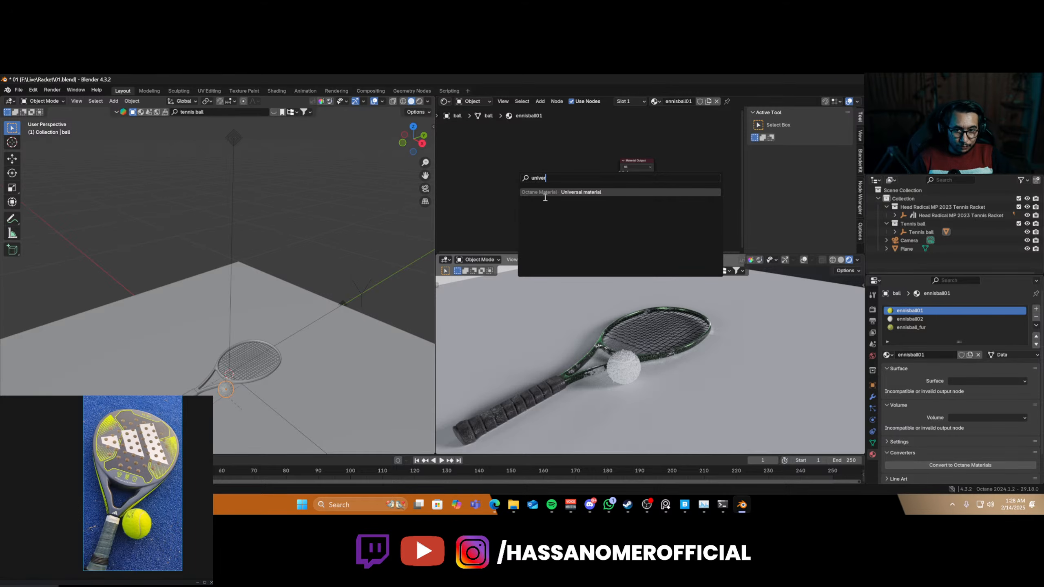
pyautogui.click(545, 197)
pyautogui.click(541, 147)
pyautogui.keyDown('ctrl'); pyautogui.keyDown('shift'); pyautogui.click(550, 153); pyautogui.keyUp('shift'); pyautogui.keyUp('ctrl')
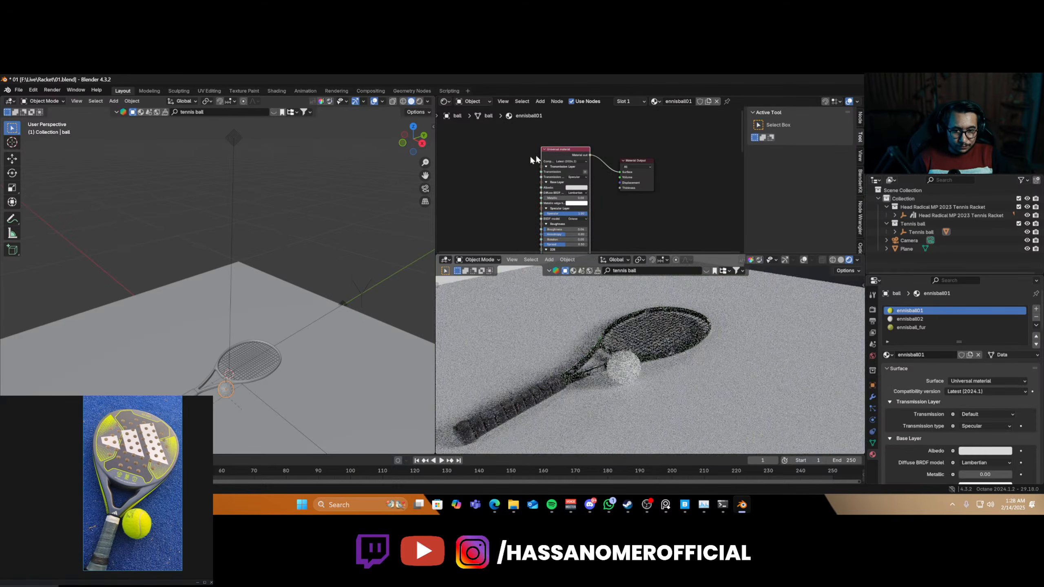
# - Add a Gradient map node beside the Universal material and preview its texture output on the ball
pyautogui.scroll(8, 527, 159)
pyautogui.moveTo(504, 169); pyautogui.dragTo(692, 129, button='middle')
pyautogui.scroll(-4, 649, 153)
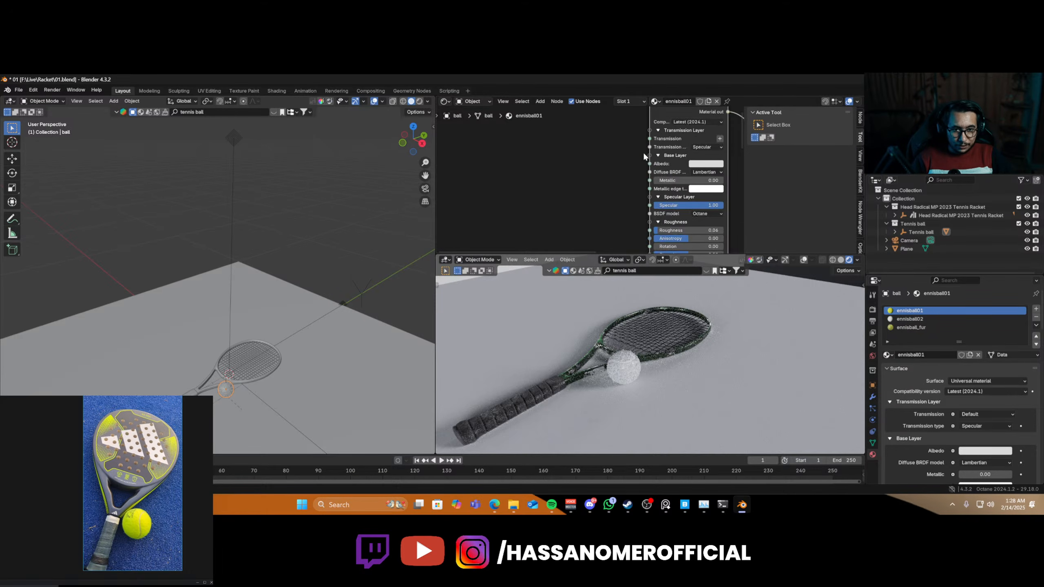
pyautogui.hotkey('shift', 'a')
pyautogui.write('s')
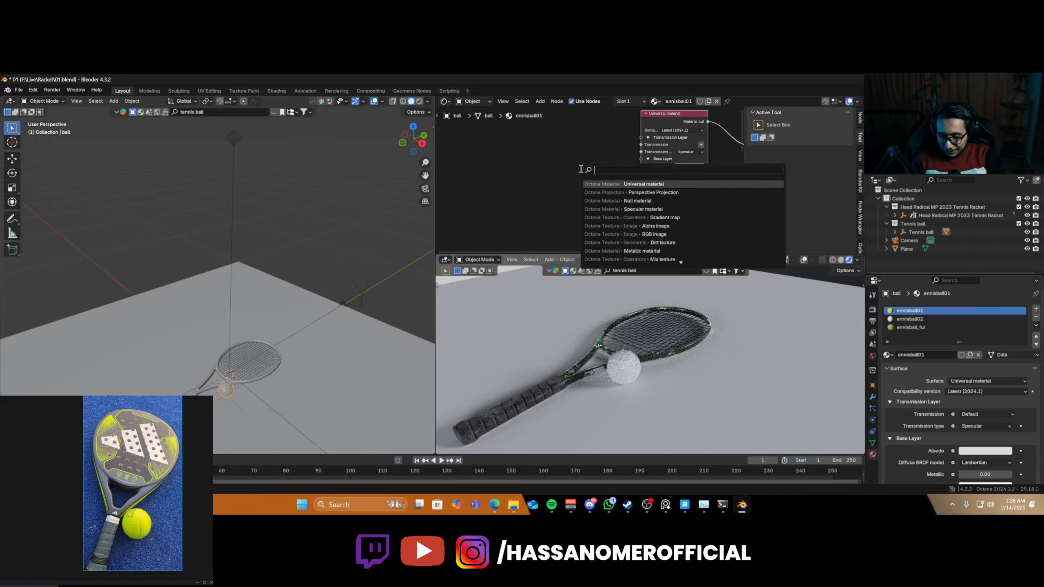
pyautogui.press('BackSpace')
pyautogui.write('gra')
pyautogui.press('Return')
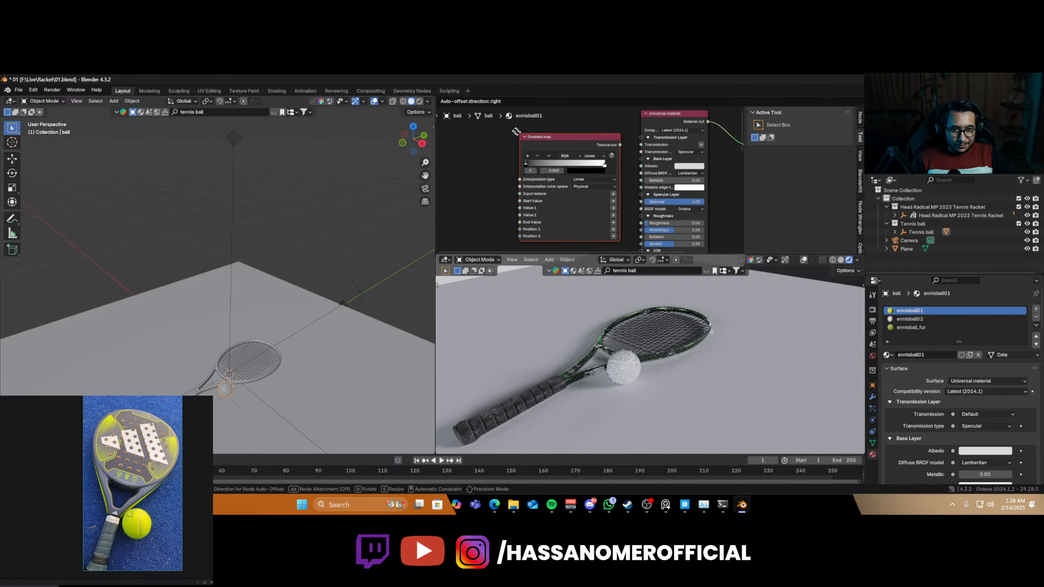
pyautogui.keyDown('ctrl'); pyautogui.keyDown('shift'); pyautogui.click(530, 139); pyautogui.keyUp('shift'); pyautogui.keyUp('ctrl')
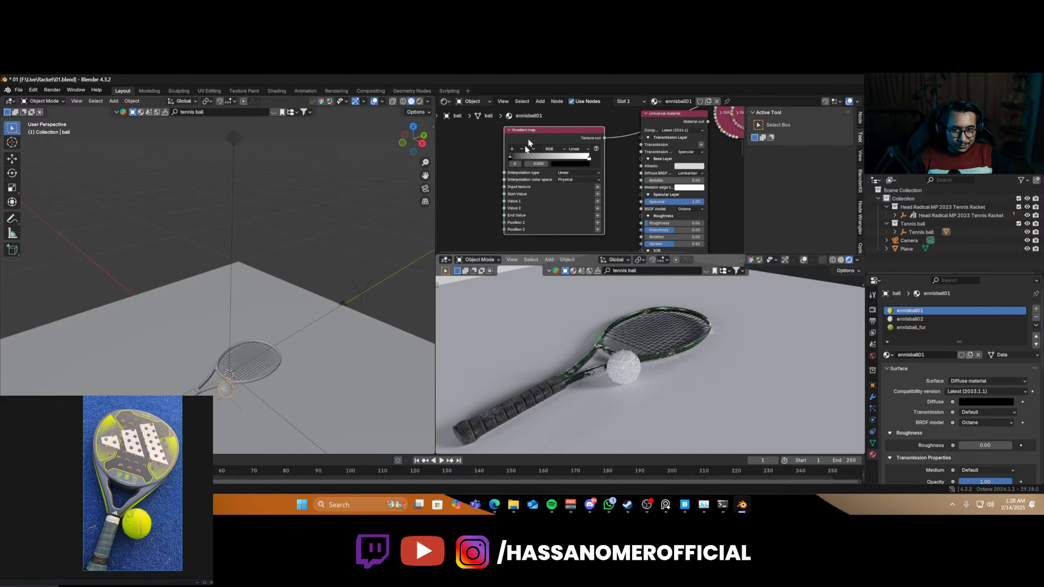
# - Move the Gradient map's white stop to position 0.861 and colour it yellow #FFE805FF, checking the result close up on the ball
pyautogui.scroll(3, 576, 152)
pyautogui.click(589, 147)
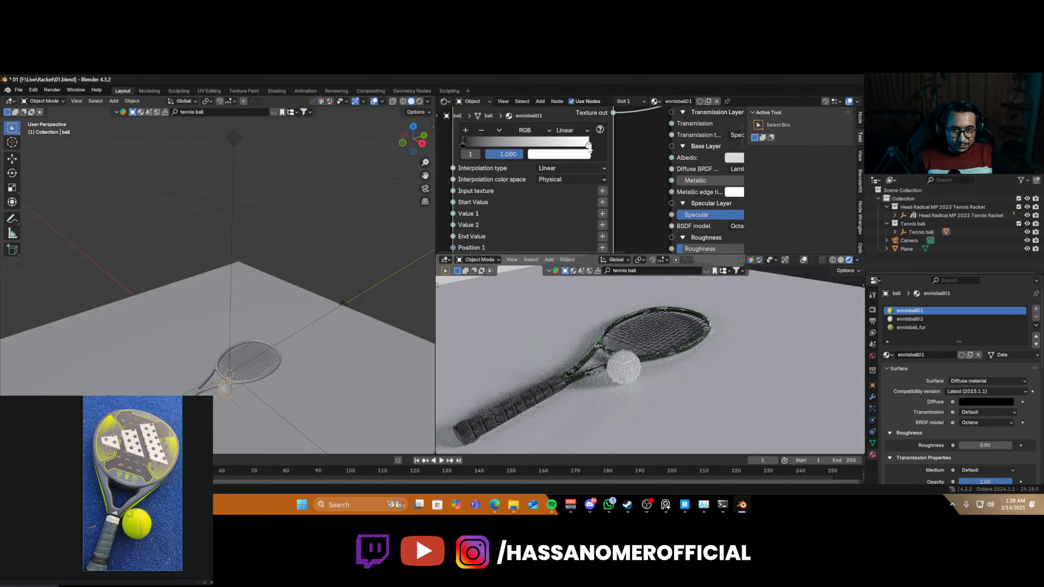
pyautogui.moveTo(588, 147); pyautogui.dragTo(572, 146)
pyautogui.click(559, 154)
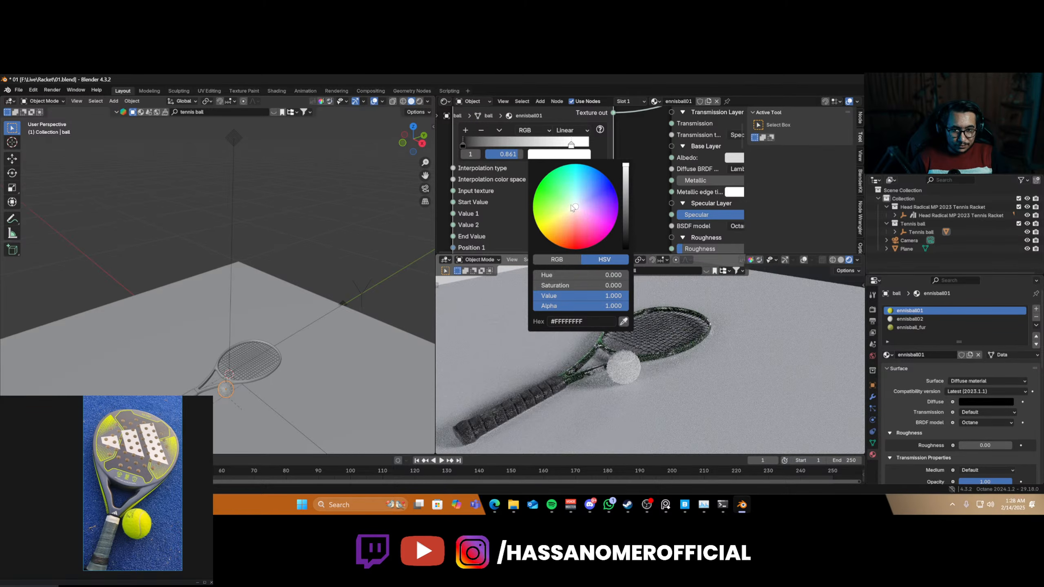
pyautogui.click(542, 231)
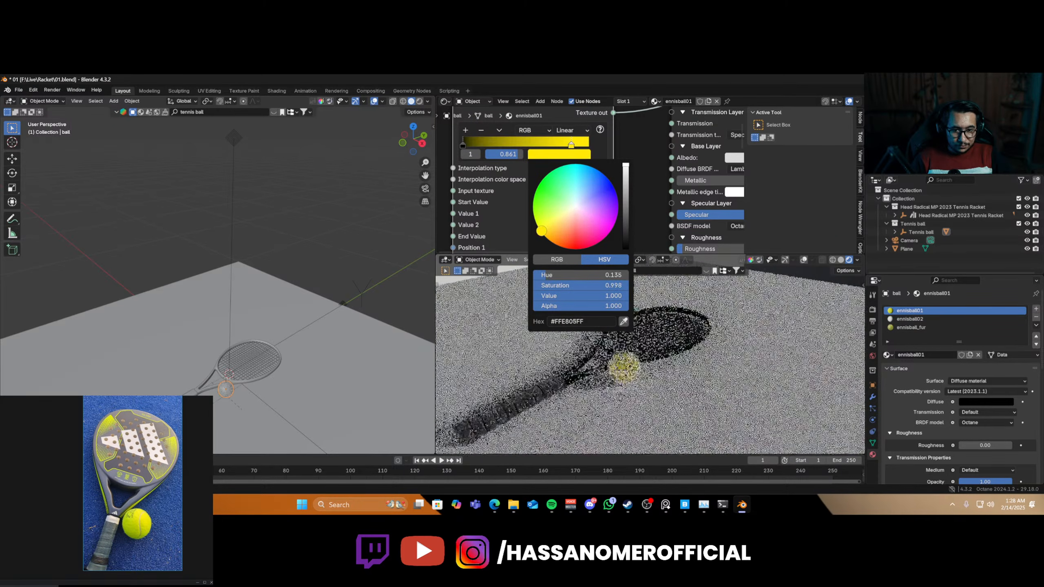
pyautogui.scroll(3, 617, 376)
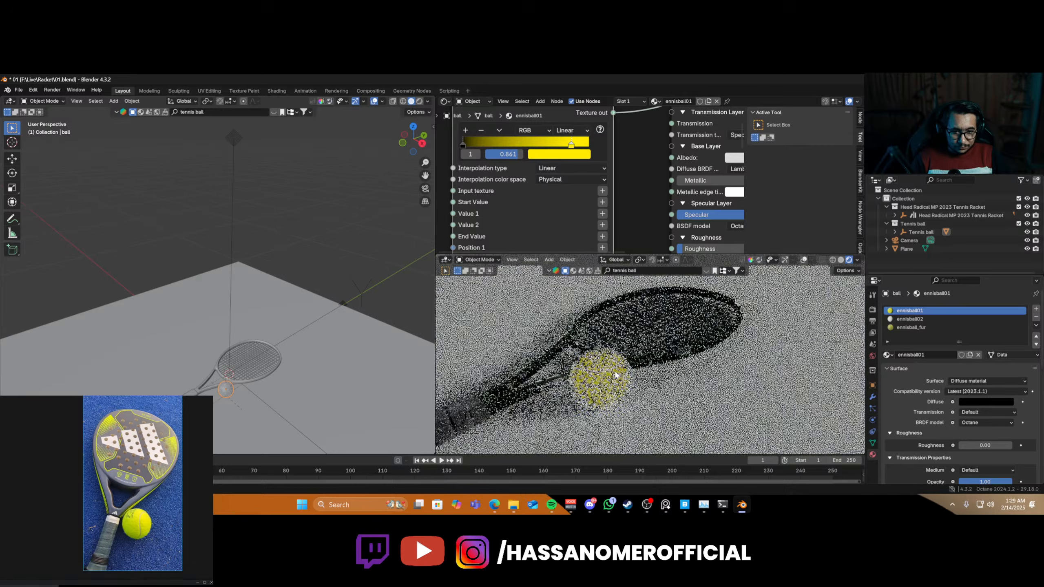
pyautogui.scroll(5, 616, 375)
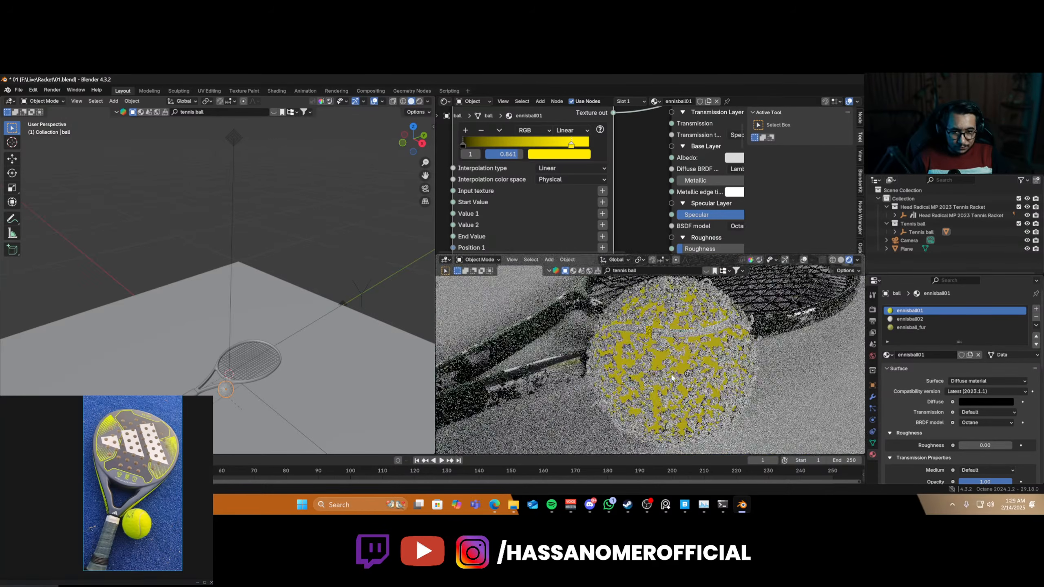
pyautogui.scroll(4, 672, 376)
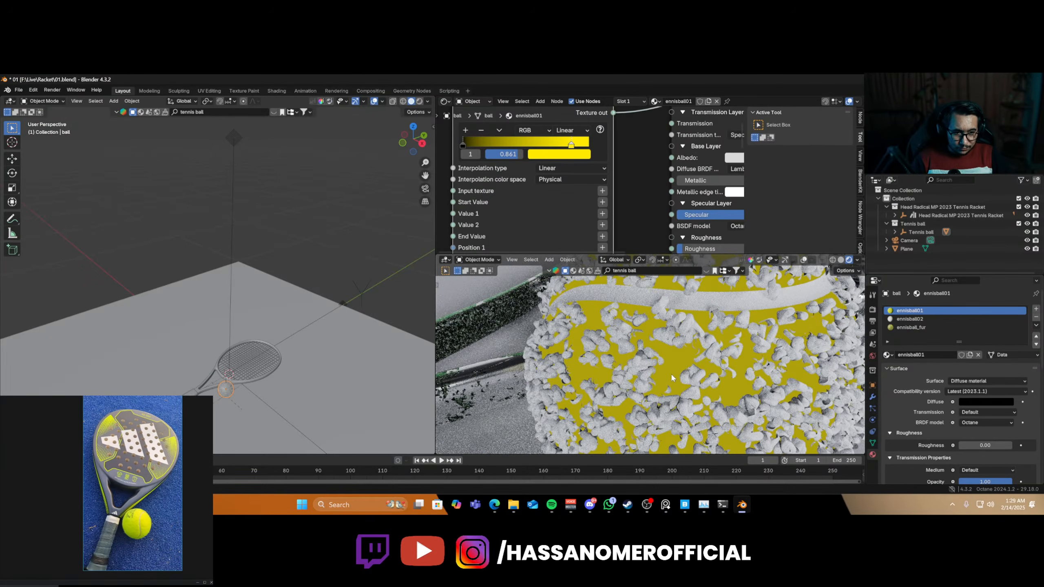
pyautogui.scroll(-3, 671, 373)
pyautogui.scroll(-1, 527, 220)
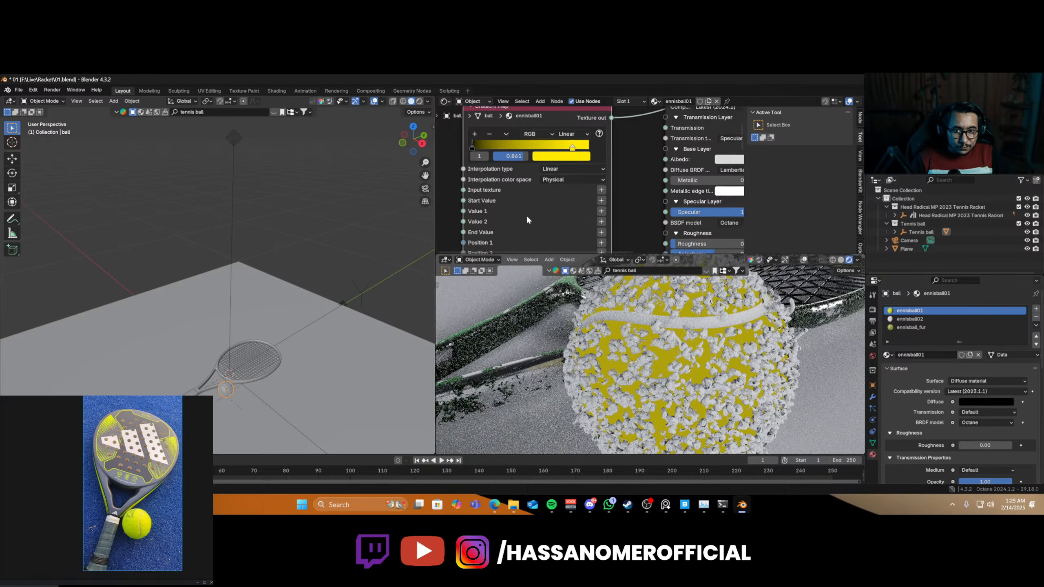
# - Move the Gradient map's black stop to position 0.145 and recolour it pale yellow
pyautogui.scroll(-2, 528, 219)
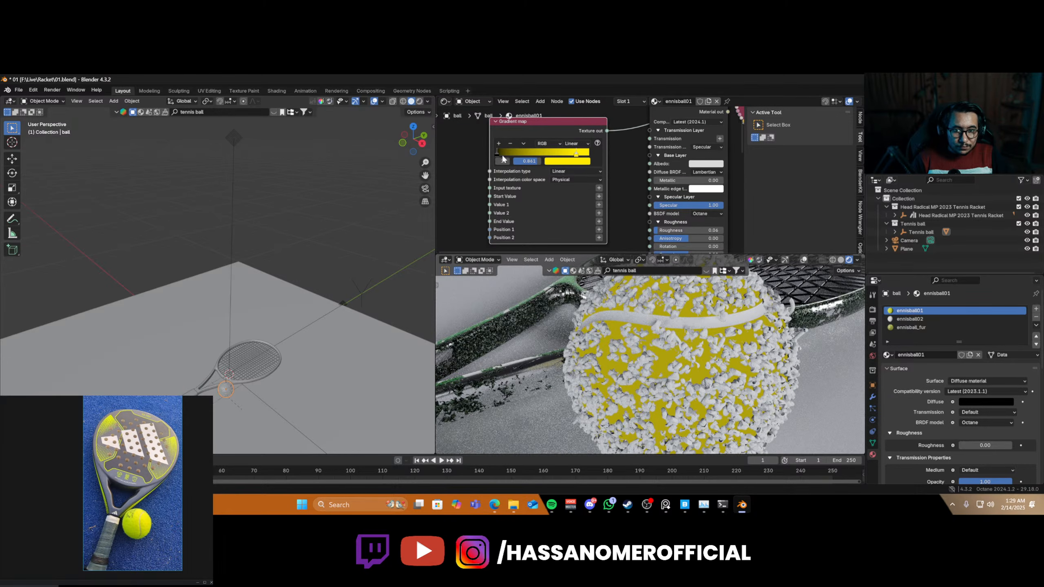
pyautogui.moveTo(510, 153); pyautogui.dragTo(510, 153)
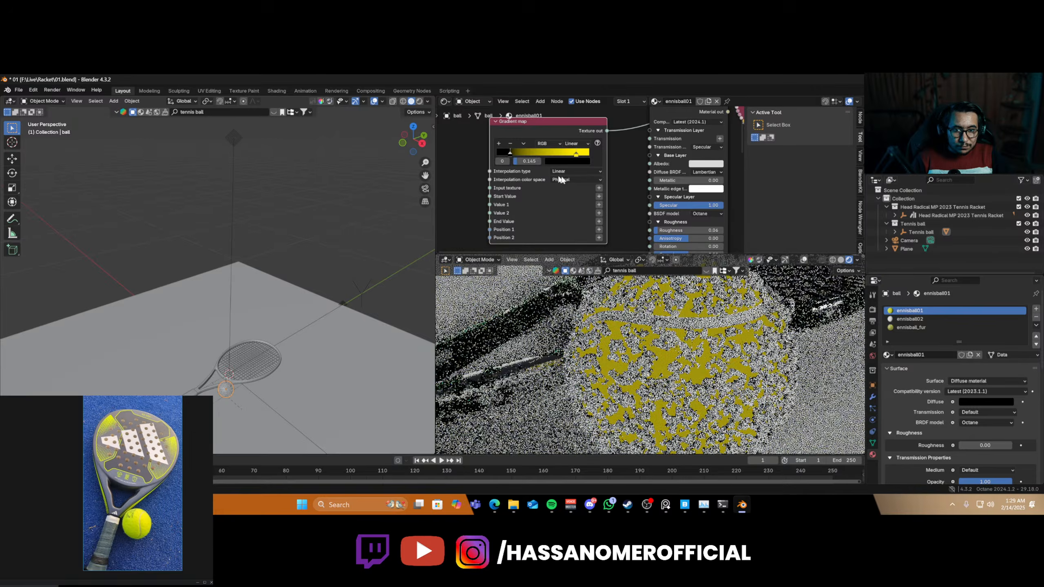
pyautogui.click(567, 160)
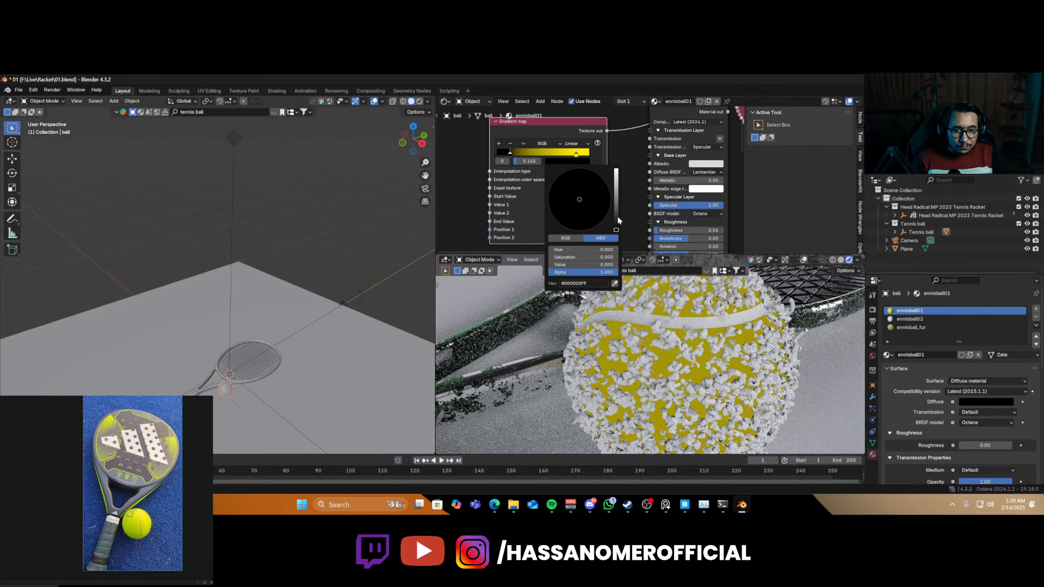
pyautogui.moveTo(617, 218)
pyautogui.mouseDown()
pyautogui.moveTo(616, 202)
pyautogui.moveTo(572, 203)
pyautogui.moveTo(616, 180)
pyautogui.mouseUp()
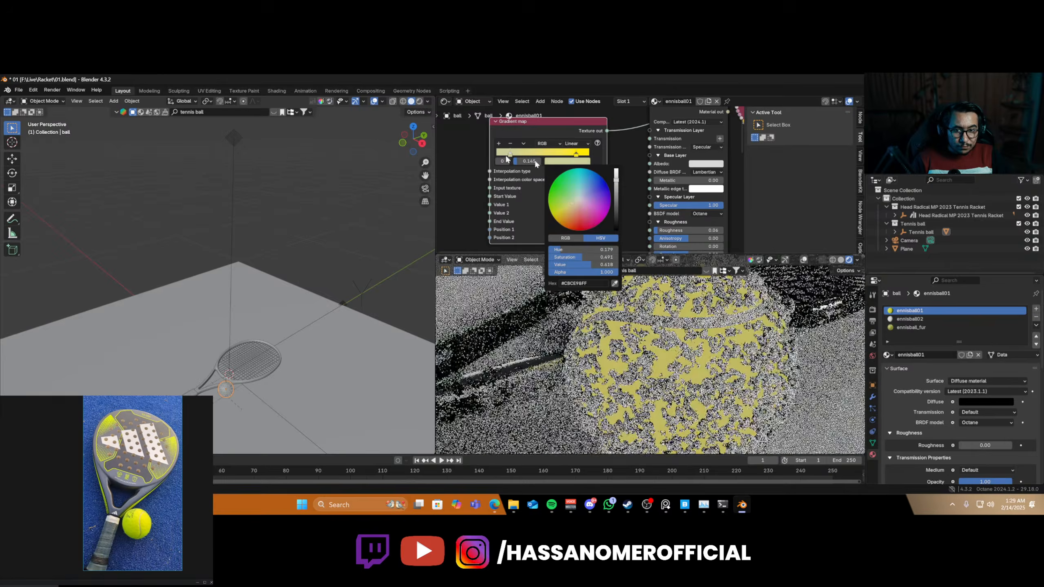
# - Add a Dirt texture node before the Gradient map and preview its texture output on the ball
pyautogui.scroll(-4, 471, 184)
pyautogui.moveTo(471, 184); pyautogui.dragTo(522, 168, button='middle')
pyautogui.hotkey('shift', 'a')
pyautogui.write('s')
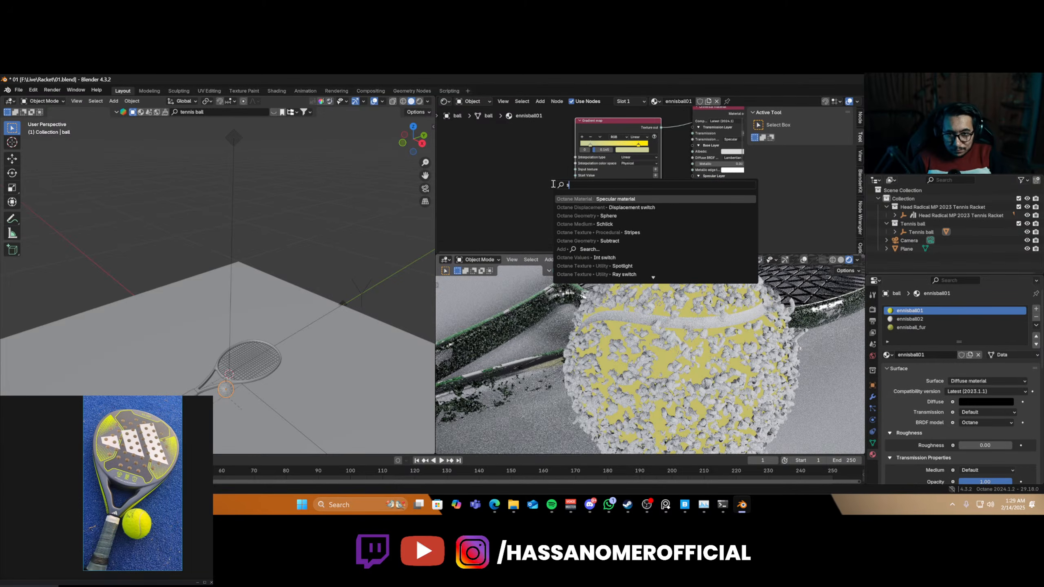
pyautogui.press('BackSpace')
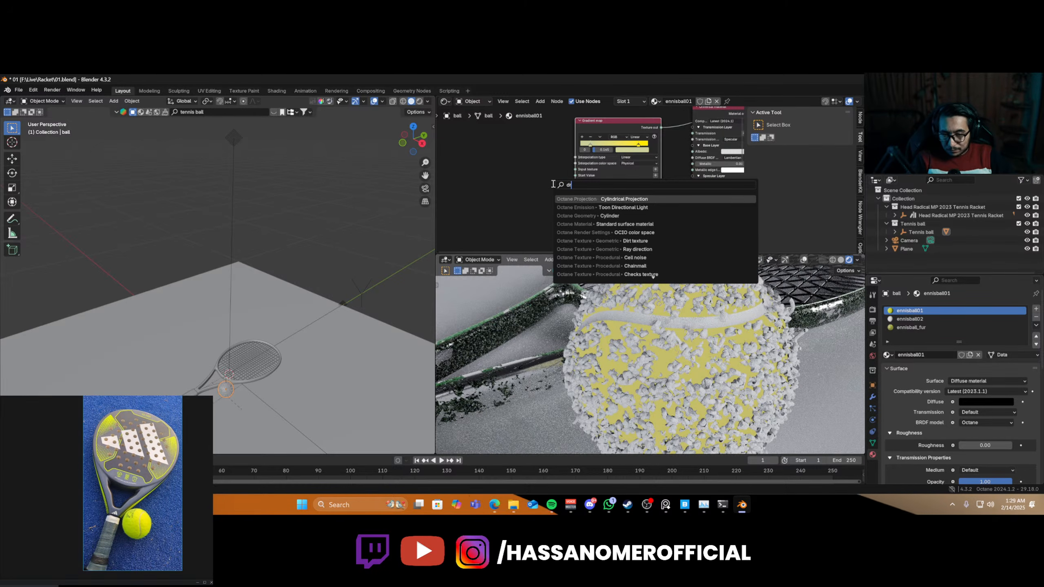
pyautogui.write('dirt')
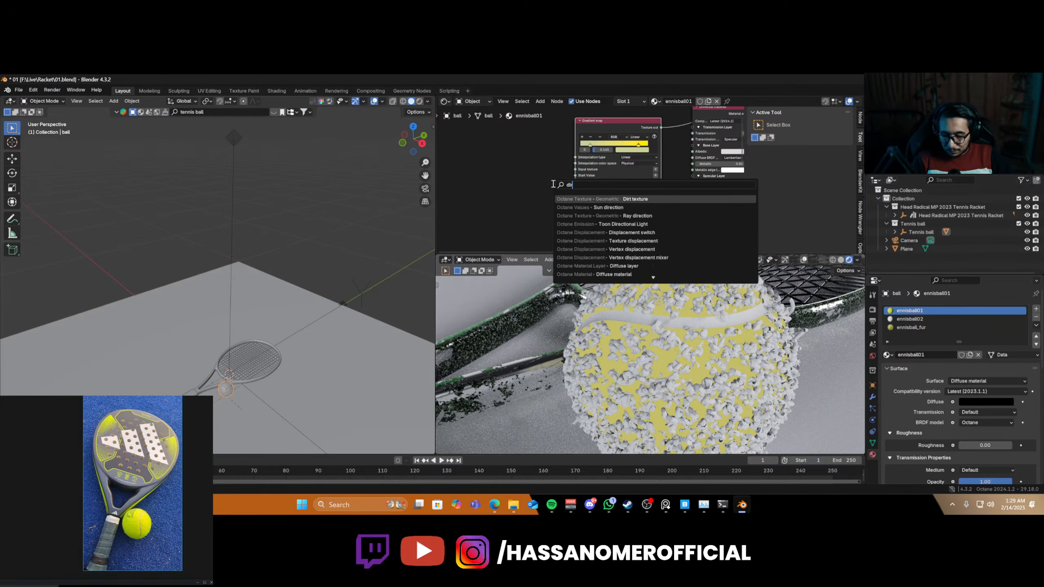
pyautogui.press('Return')
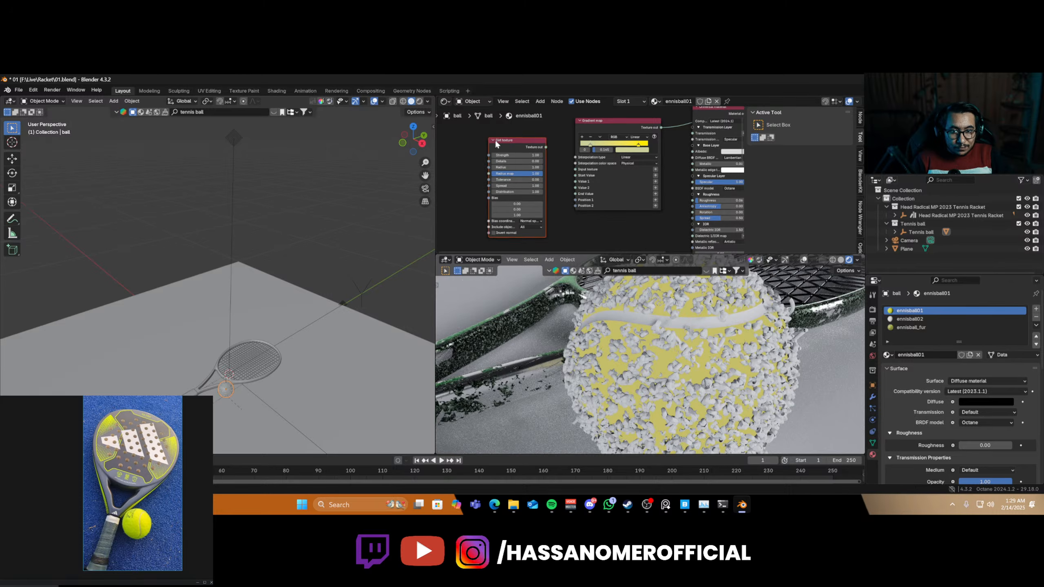
pyautogui.click(496, 143)
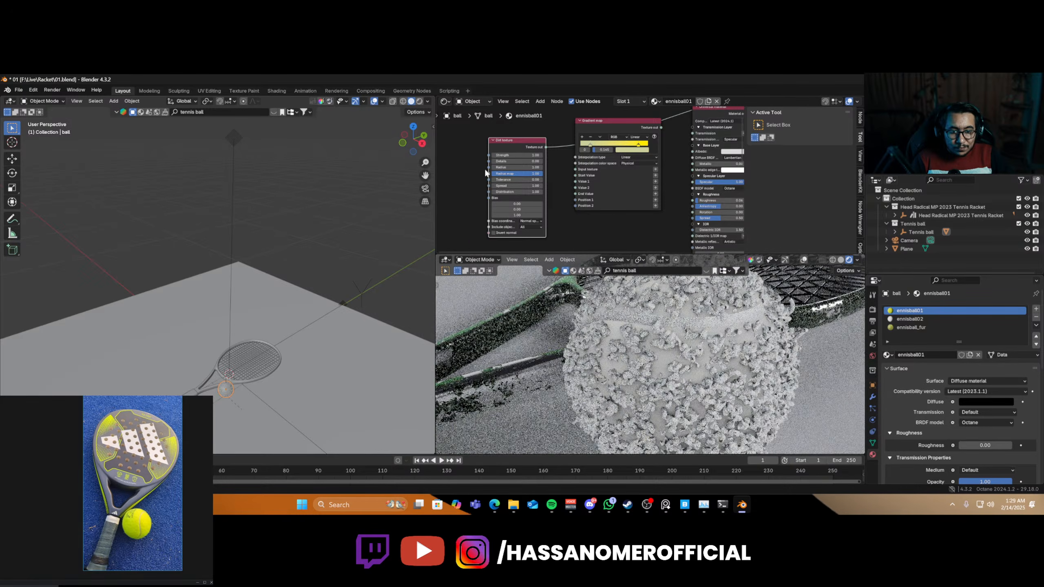
# - Adjust the Dirt texture's strength and radius for stronger dark and light contrast between the ball's surface and fuzz
pyautogui.scroll(1, 484, 168)
pyautogui.moveTo(505, 150); pyautogui.dragTo(530, 165)
pyautogui.scroll(-4, 548, 132)
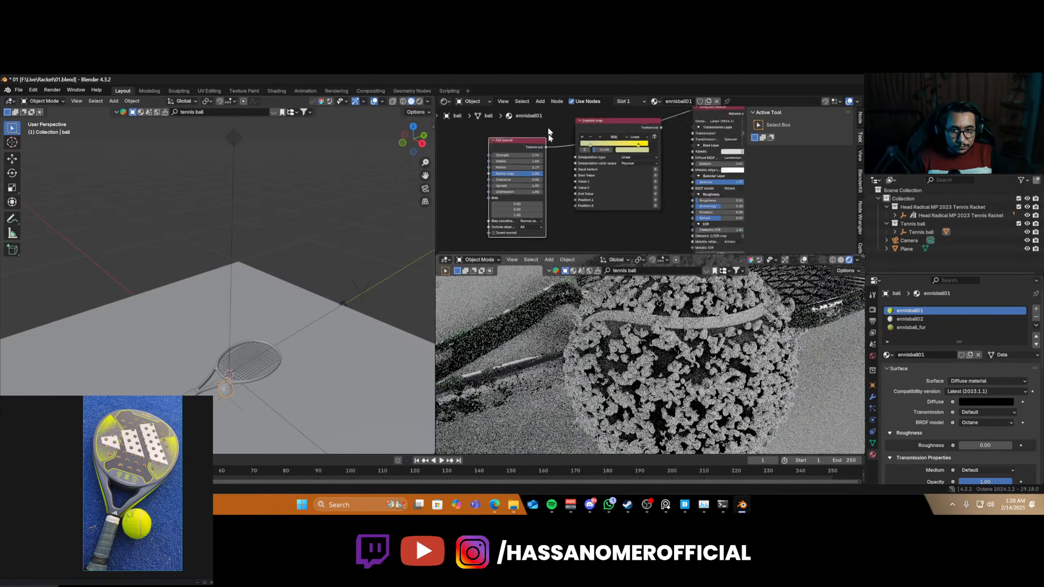
# - Reconnect the Universal material to the Material Output and feed the Dirt texture through the Gradient map into its Albedo
pyautogui.moveTo(546, 139); pyautogui.dragTo(491, 158, button='middle')
pyautogui.keyDown('ctrl'); pyautogui.keyDown('shift'); pyautogui.click(607, 153); pyautogui.keyUp('shift'); pyautogui.keyUp('ctrl')
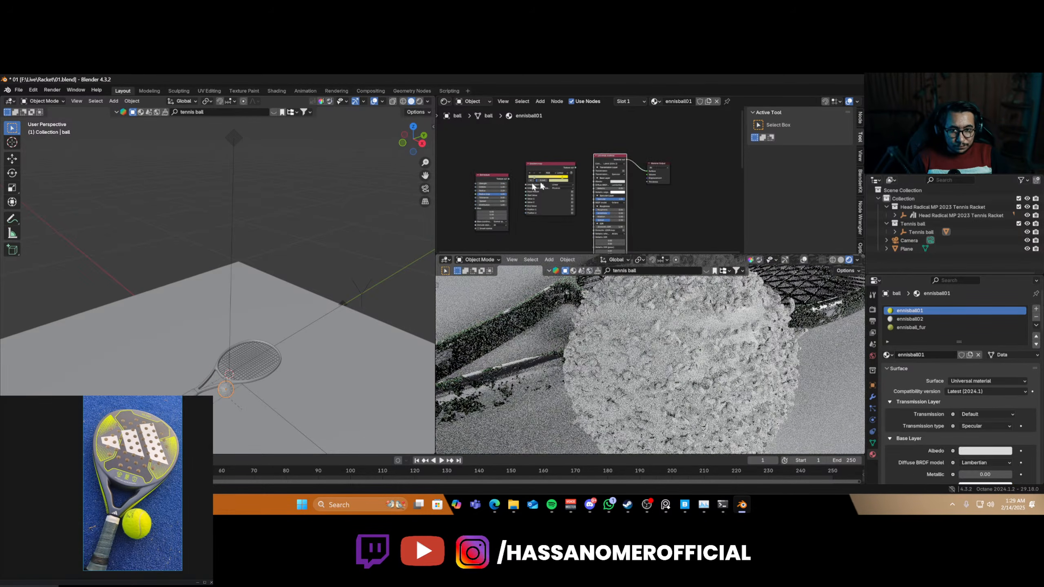
pyautogui.scroll(2, 510, 180)
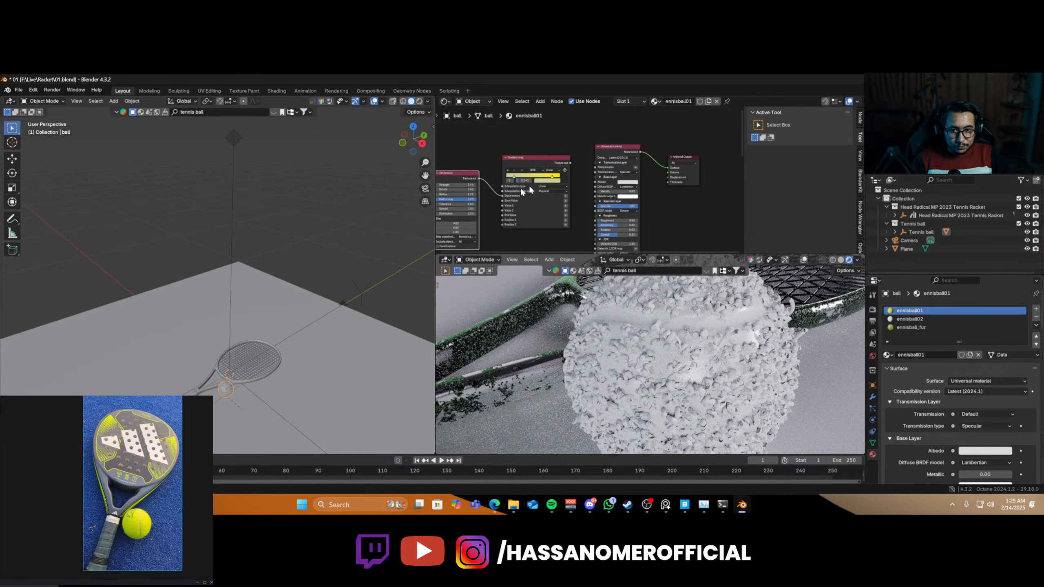
pyautogui.scroll(2, 561, 175)
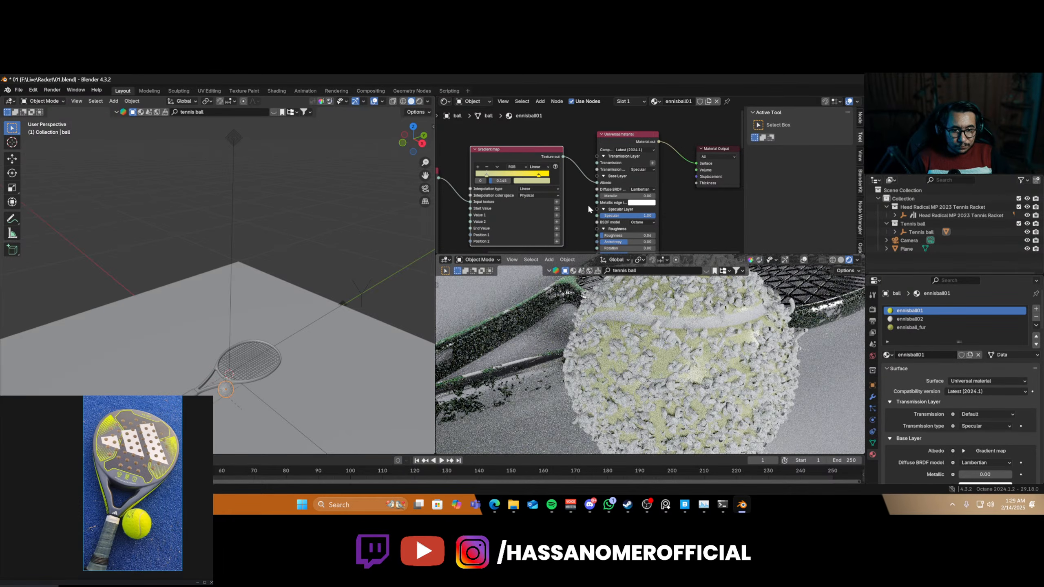
pyautogui.scroll(2, 587, 194)
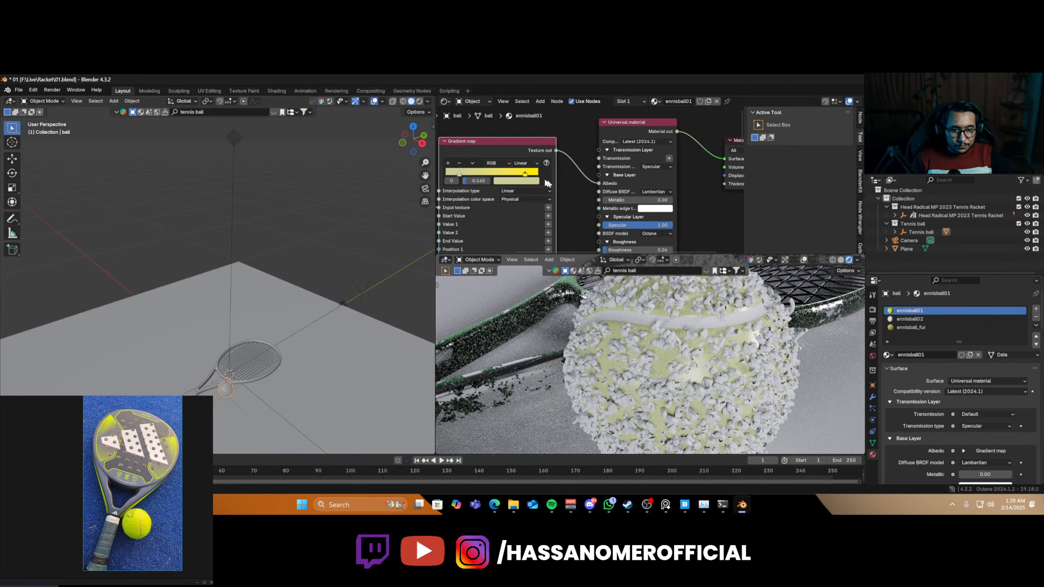
# - Swap the order of the gradient stops, placing the bright yellow one at 0.301 and recolouring it yellow-green
pyautogui.moveTo(525, 174); pyautogui.dragTo(479, 177)
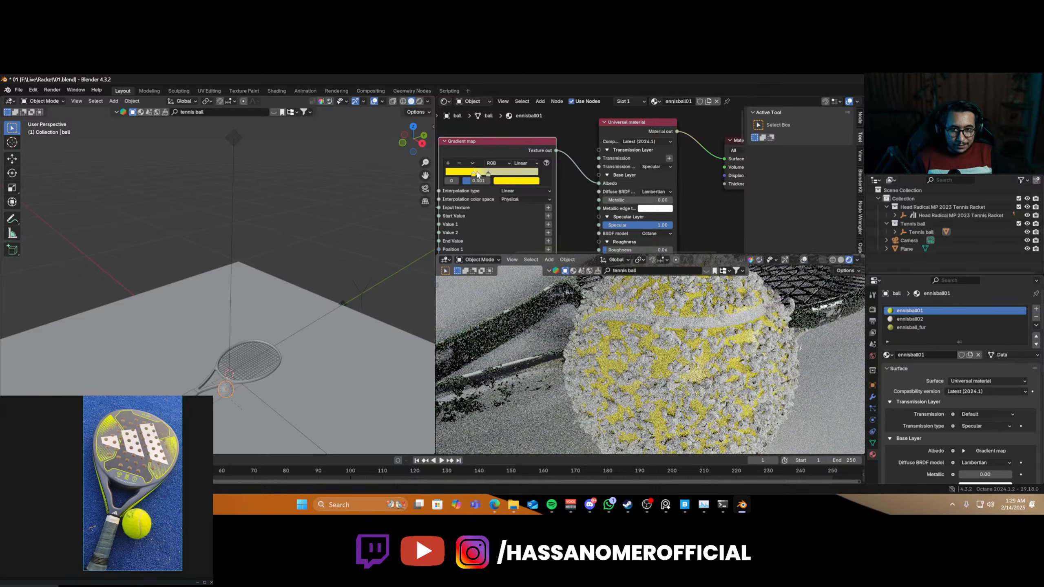
pyautogui.click(516, 181)
pyautogui.moveTo(506, 237); pyautogui.dragTo(500, 229)
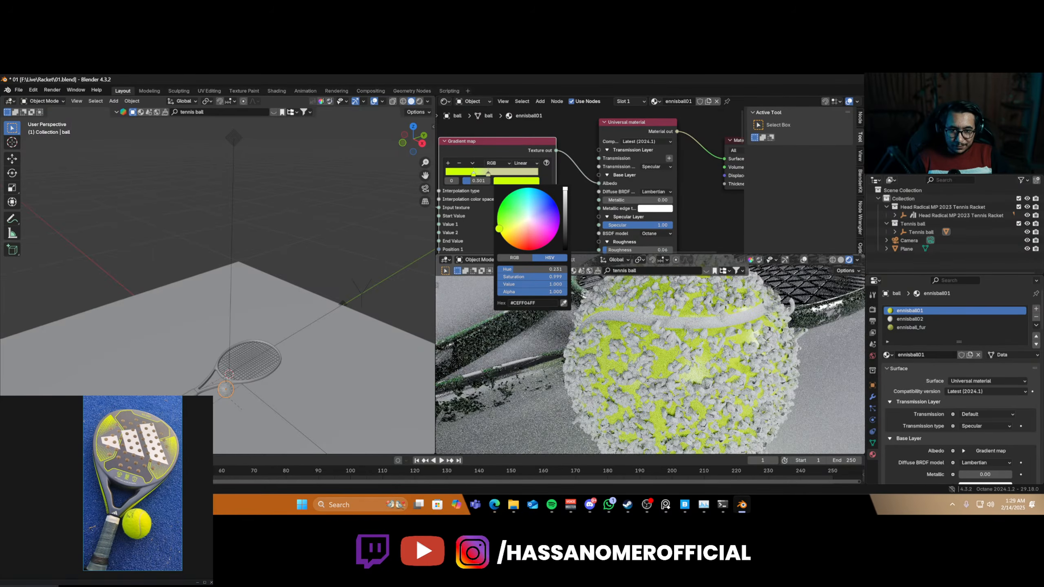
# - Set the Universal material's Roughness to 0.18
pyautogui.scroll(-2, 571, 187)
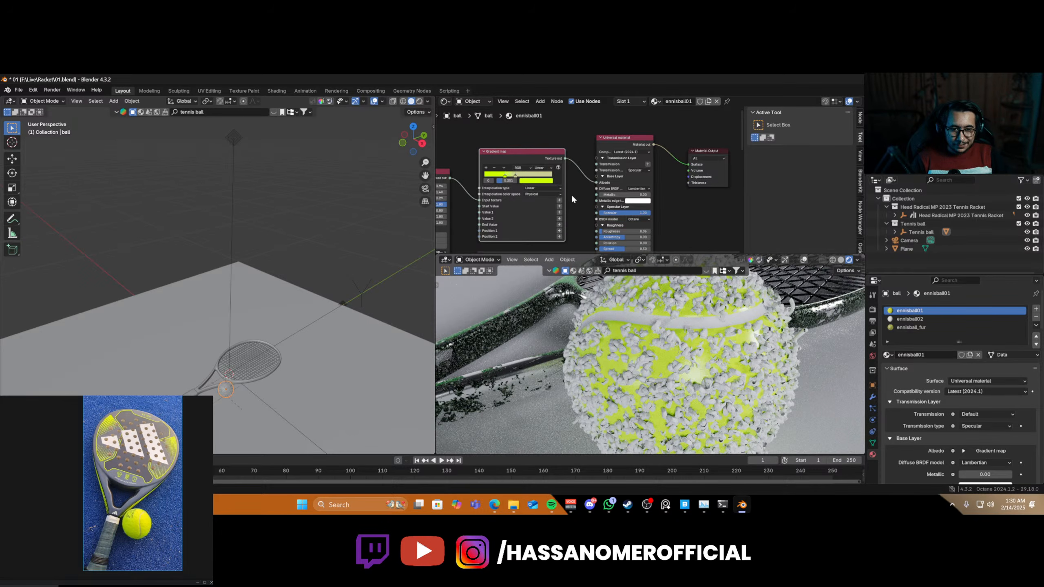
pyautogui.scroll(4, 572, 199)
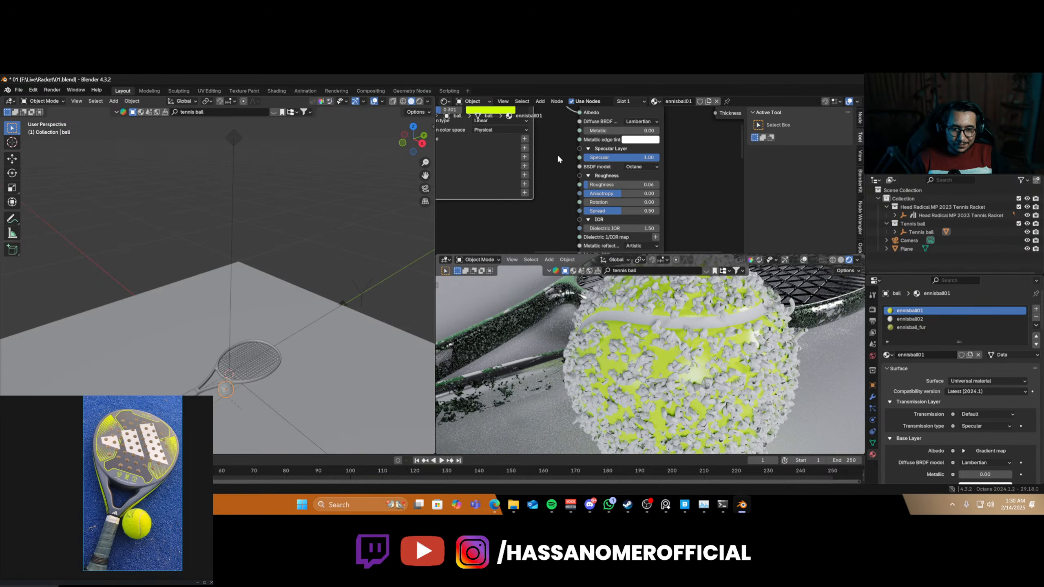
pyautogui.moveTo(586, 184); pyautogui.dragTo(597, 184)
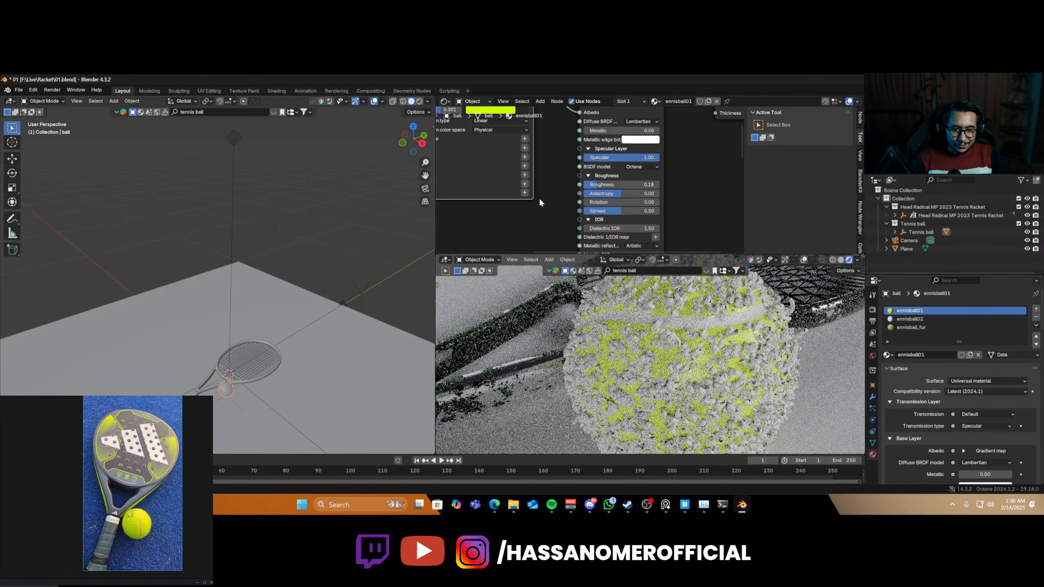
pyautogui.scroll(-2, 539, 198)
pyautogui.scroll(-2, 663, 307)
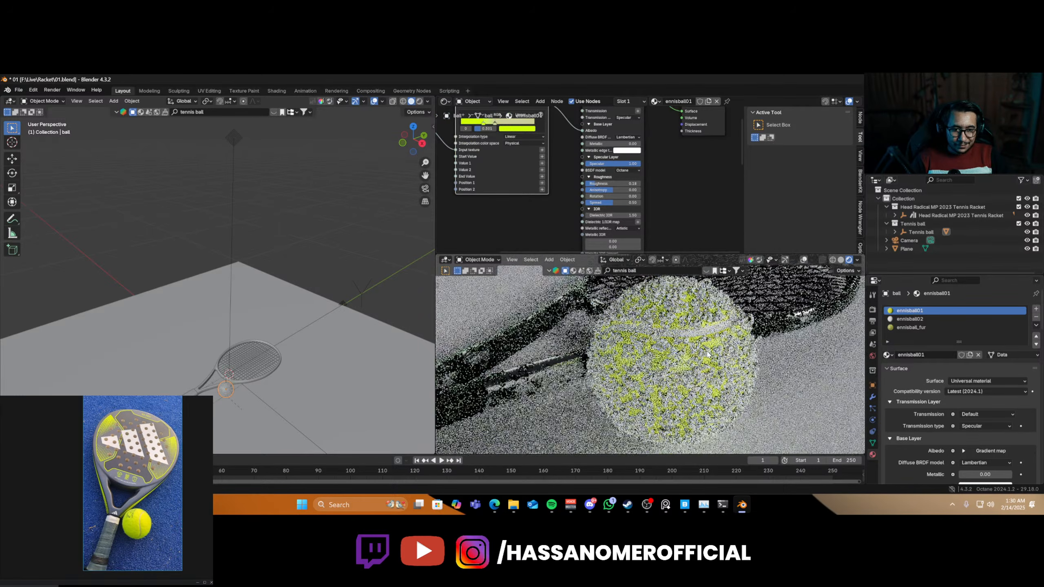
# - Switch to the ball's ennisball_fur material and delete its Principled Hair BSDF node
pyautogui.click(912, 327)
pyautogui.scroll(-2, 612, 165)
pyautogui.moveTo(613, 166); pyautogui.dragTo(666, 199, button='middle')
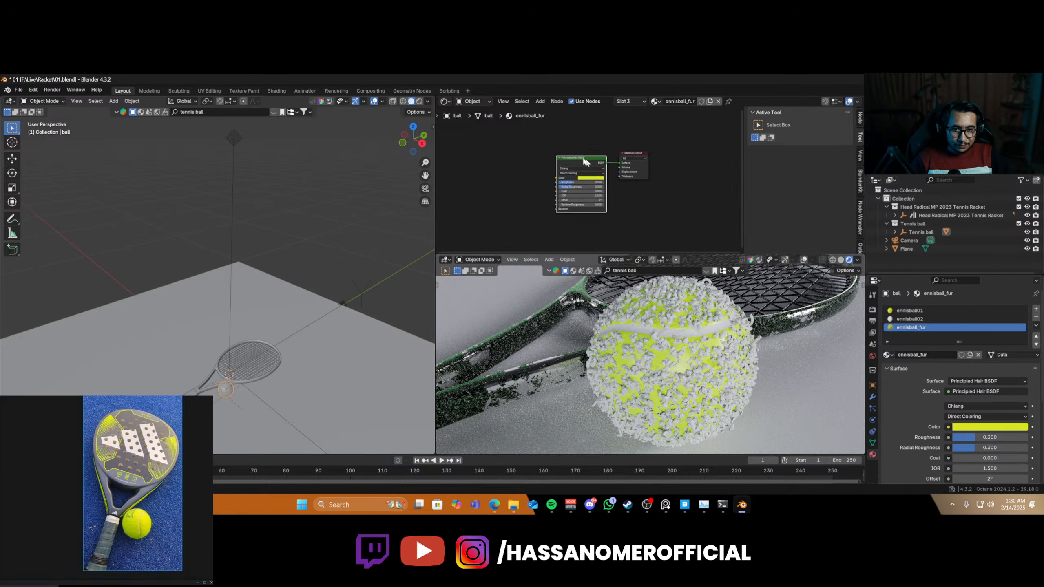
pyautogui.press('x')
# - Add an Octane Hair material node to ennisball_fur, connect it to the Material Output surface and inspect the fuzz close up
pyautogui.press('KP_Decimal')
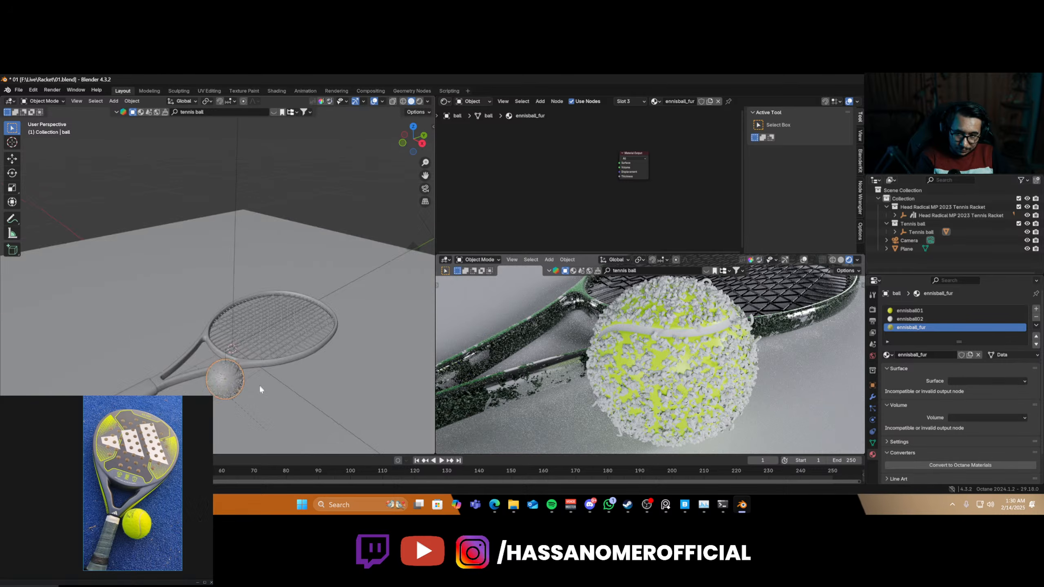
pyautogui.scroll(3, 610, 182)
pyautogui.hotkey('shift', 'a')
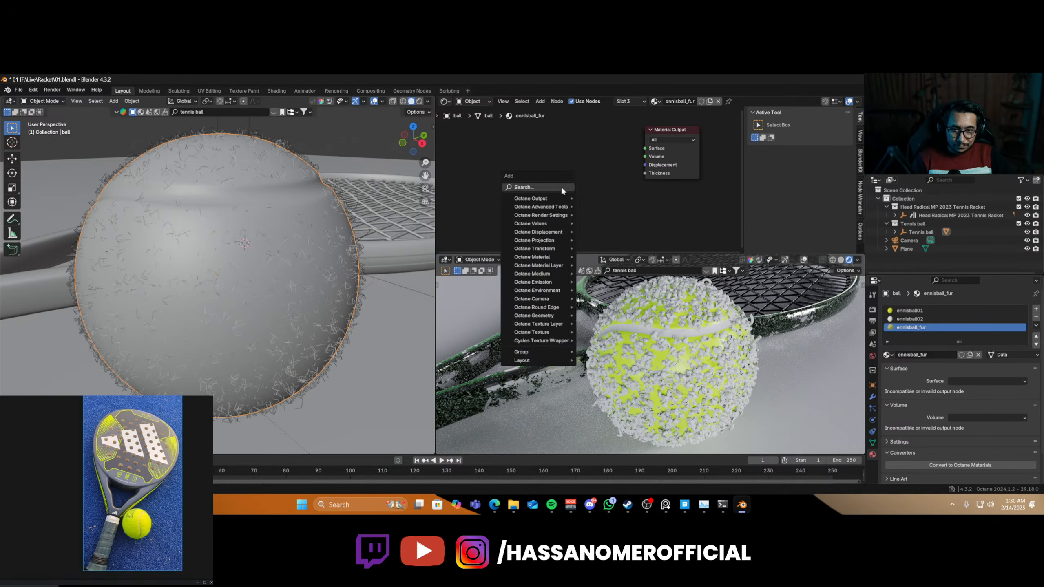
pyautogui.click(562, 188)
pyautogui.write('hair')
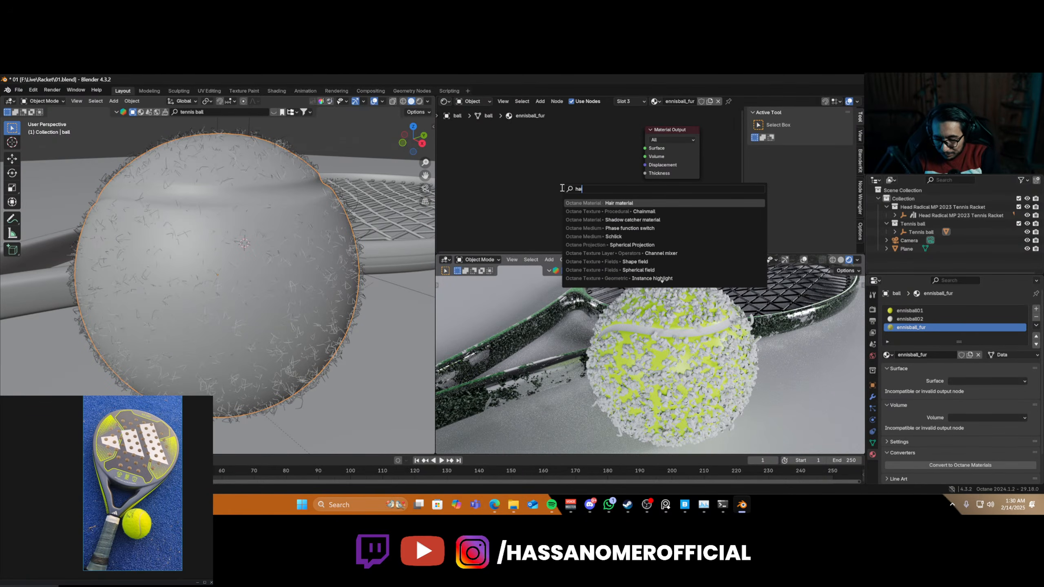
pyautogui.click(614, 204)
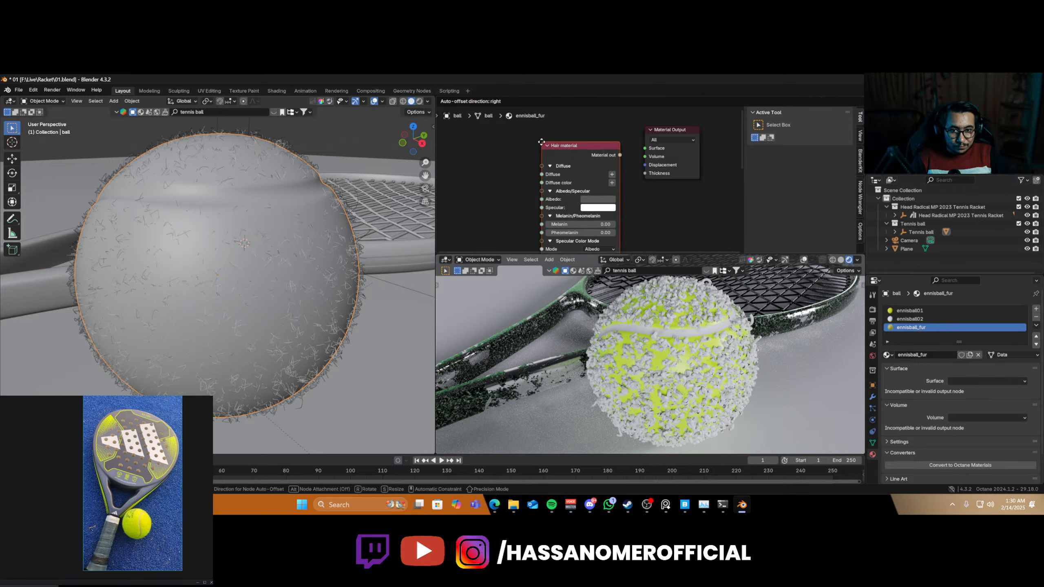
pyautogui.click(564, 149)
pyautogui.keyDown('ctrl'); pyautogui.keyDown('shift'); pyautogui.click(564, 149); pyautogui.keyUp('shift'); pyautogui.keyUp('ctrl')
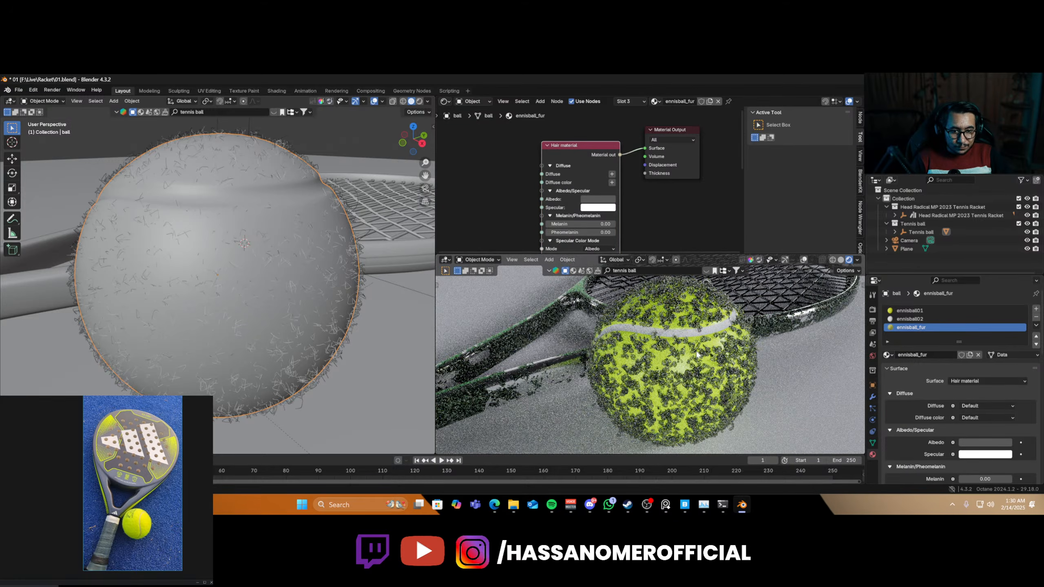
pyautogui.scroll(5, 697, 355)
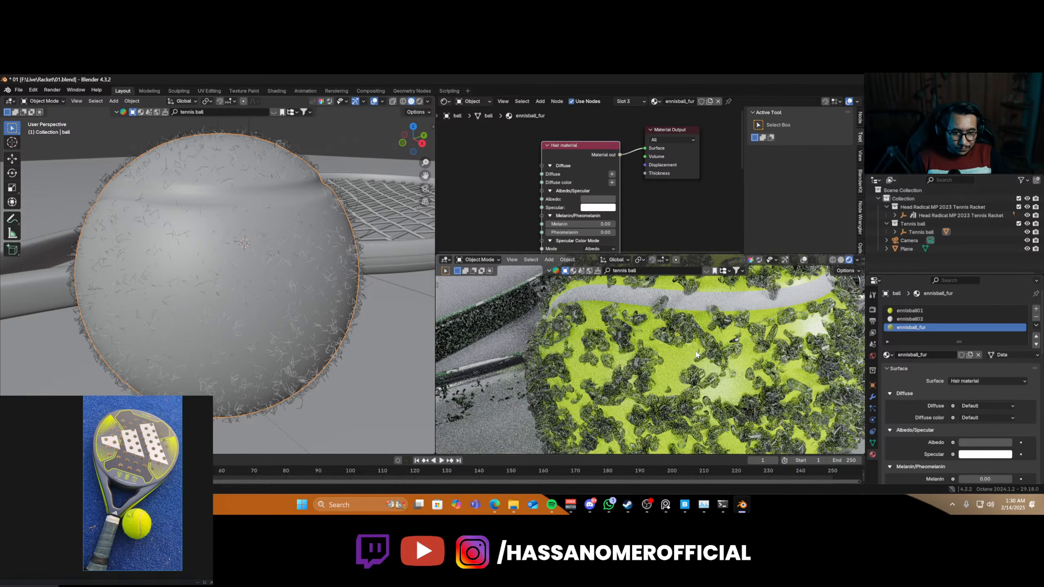
pyautogui.press('x')
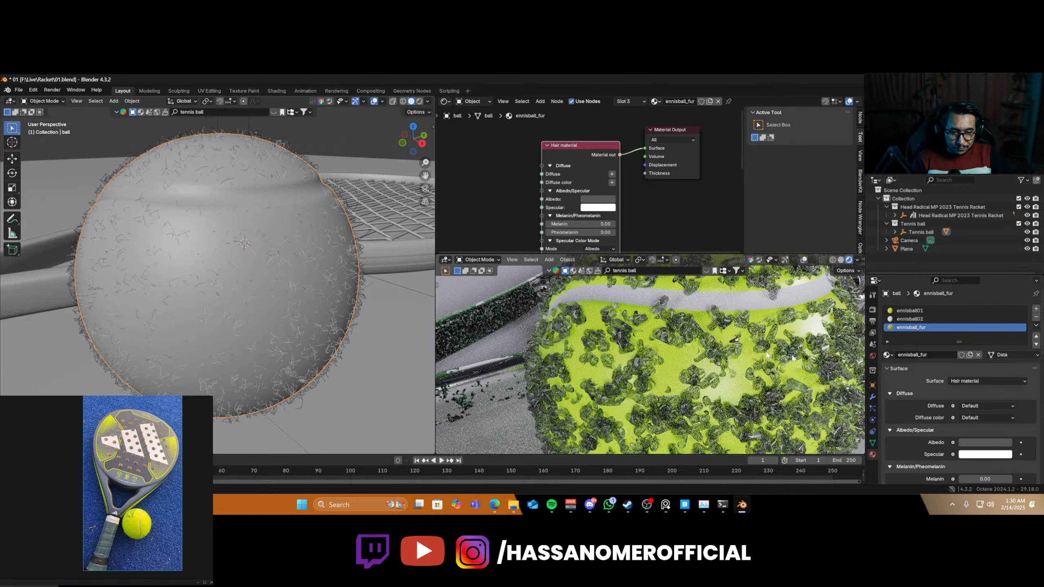
# - Try removing the fur01 particle system from the ball, and undo the removal
pyautogui.click(873, 409)
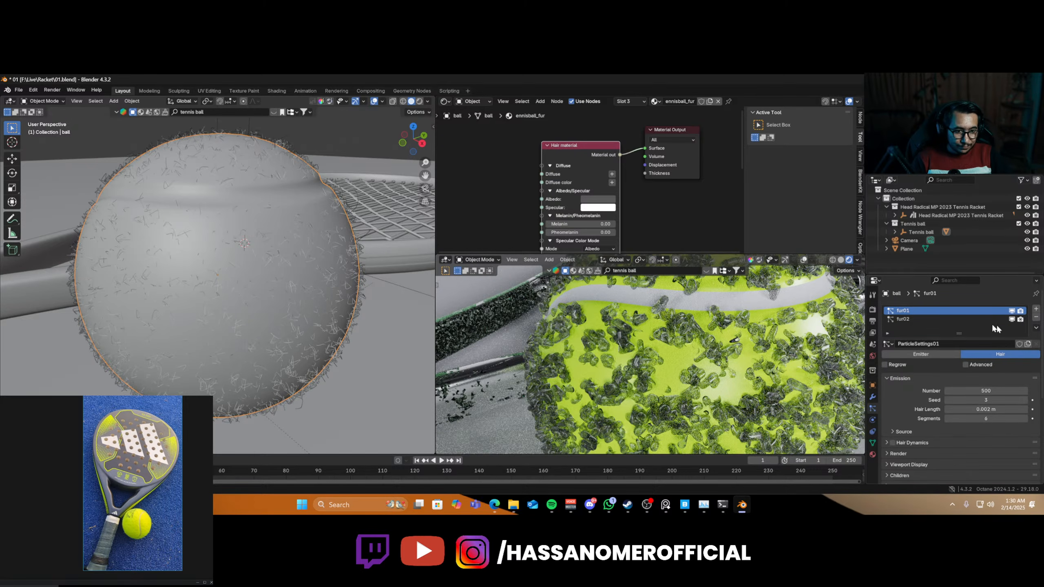
pyautogui.click(1036, 318)
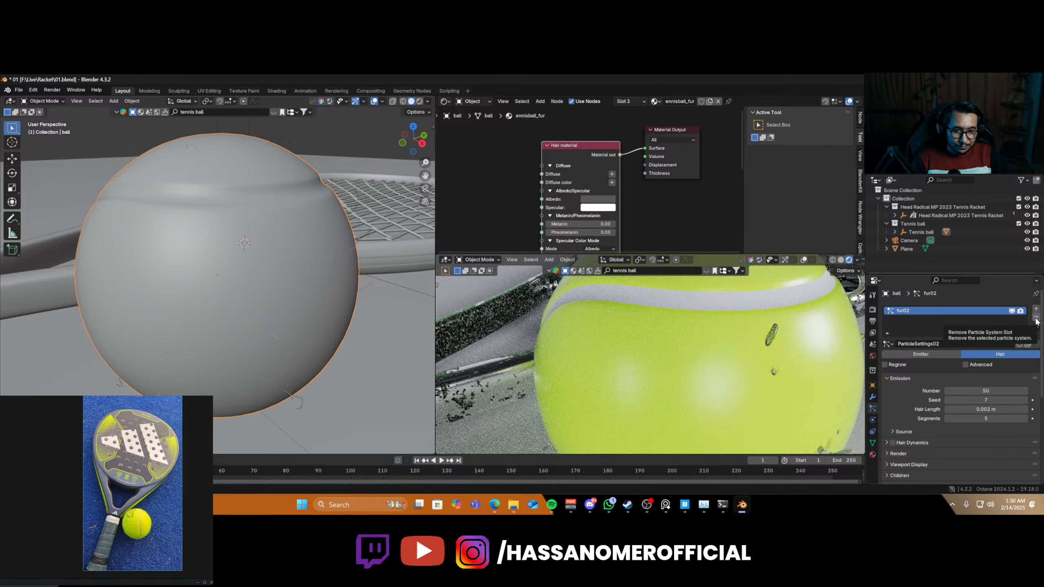
pyautogui.hotkey('ctrl', 'z')
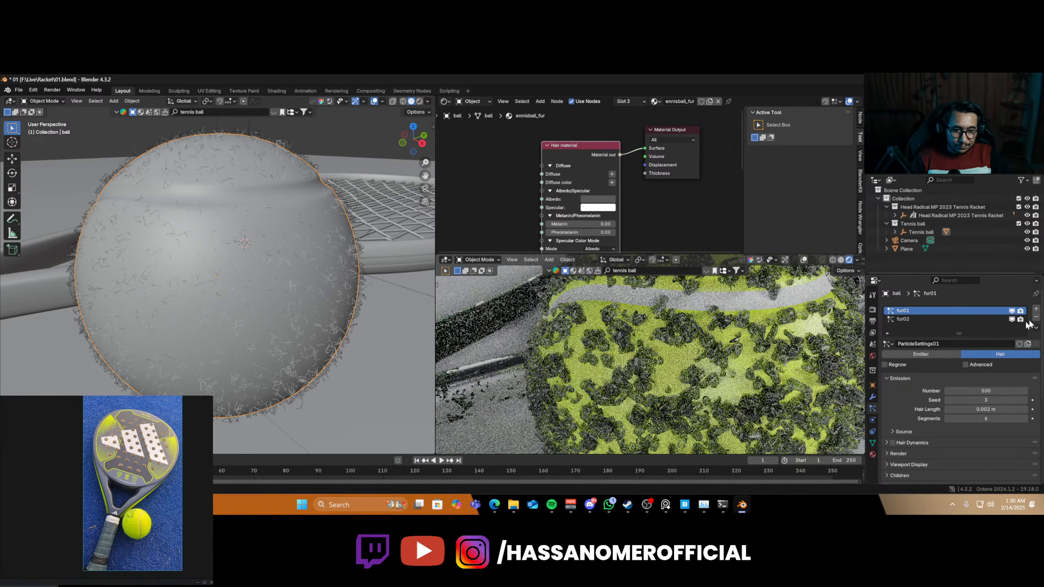
# - Set the Hair material's Albedo to bright yellow (#FDFF00) and its Melanin to 0.44
pyautogui.click(598, 200)
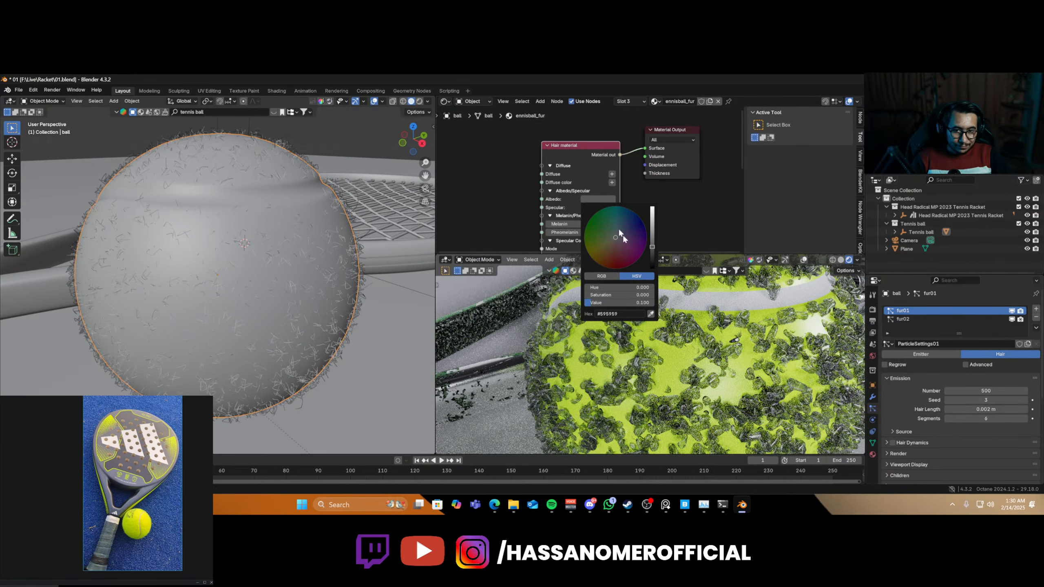
pyautogui.click(588, 253)
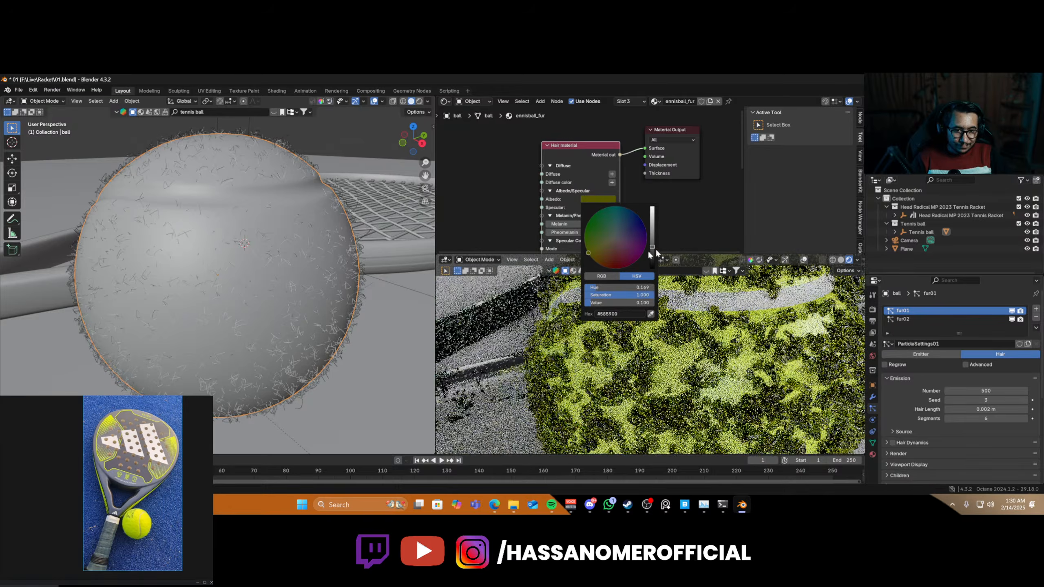
pyautogui.moveTo(657, 247); pyautogui.dragTo(654, 209)
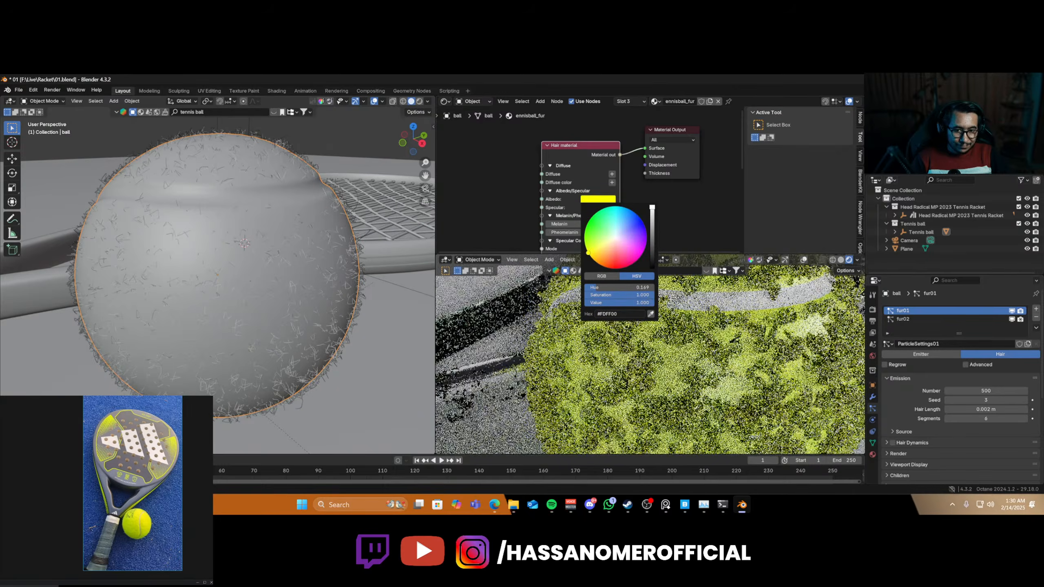
pyautogui.moveTo(586, 228); pyautogui.dragTo(618, 228)
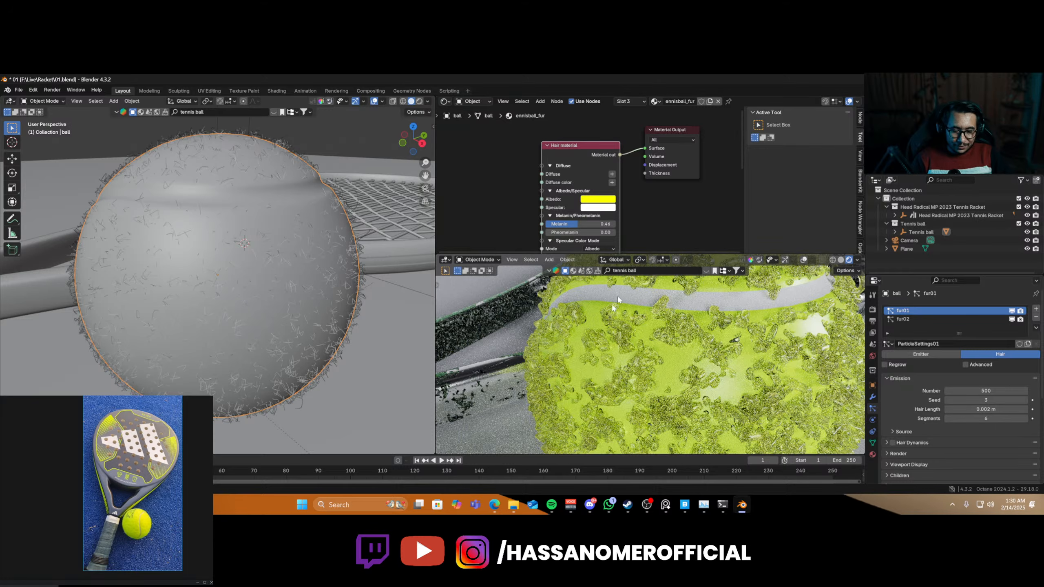
# - Restart the rendered preview in the lower viewport by switching its shading mode away and back, and save the file
pyautogui.press('z')
pyautogui.click(688, 347)
pyautogui.press('z')
pyautogui.click(686, 319)
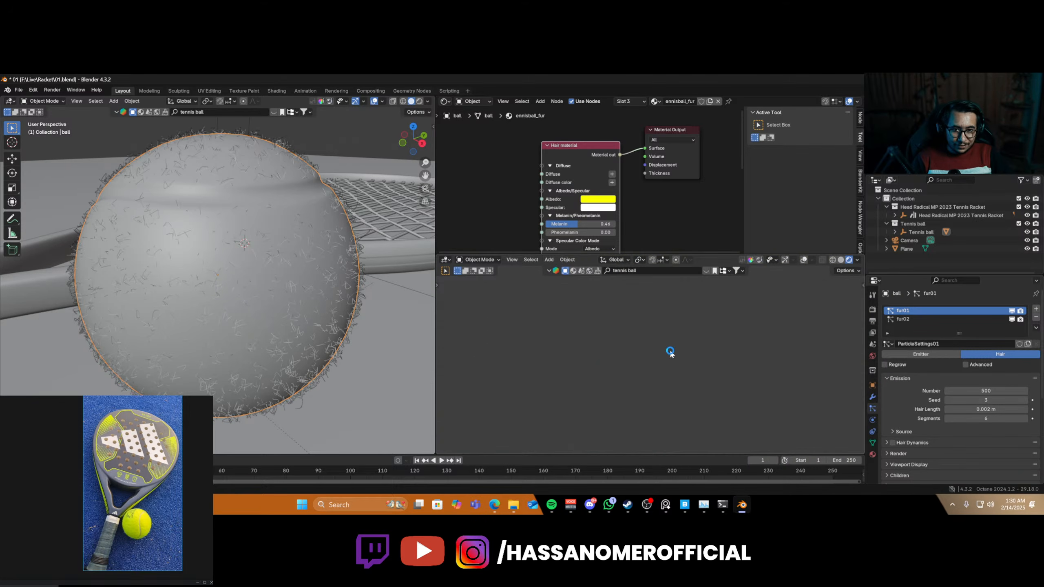
pyautogui.hotkey('ctrl', 's')
# - Examine the Hair material's parameters, fur01's render settings and the ball's Octane mesh properties for options affecting the fuzz
pyautogui.moveTo(628, 218); pyautogui.dragTo(599, 138, button='middle')
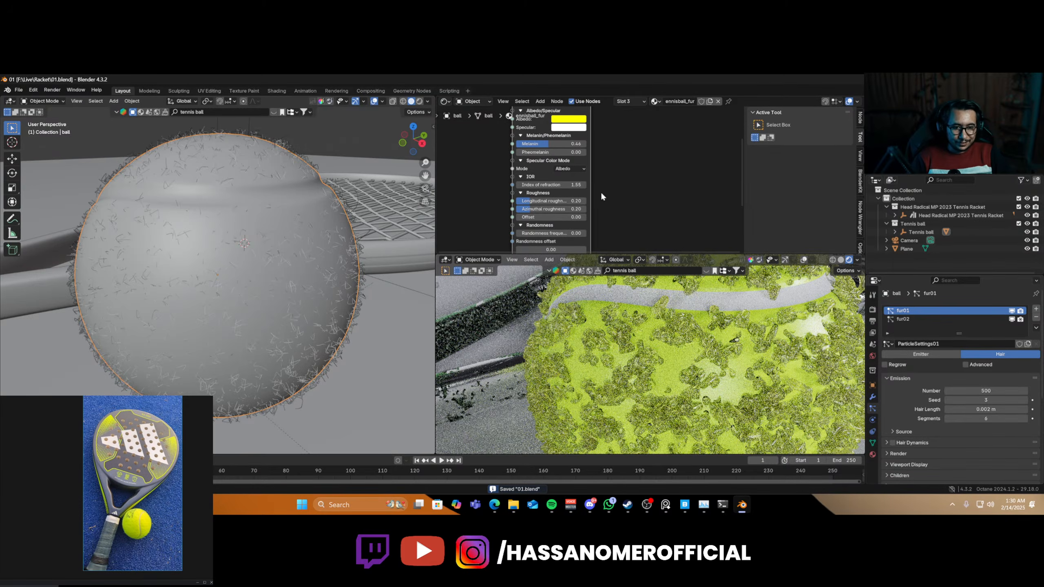
pyautogui.moveTo(633, 148); pyautogui.dragTo(641, 111, button='middle')
pyautogui.scroll(4, 599, 147)
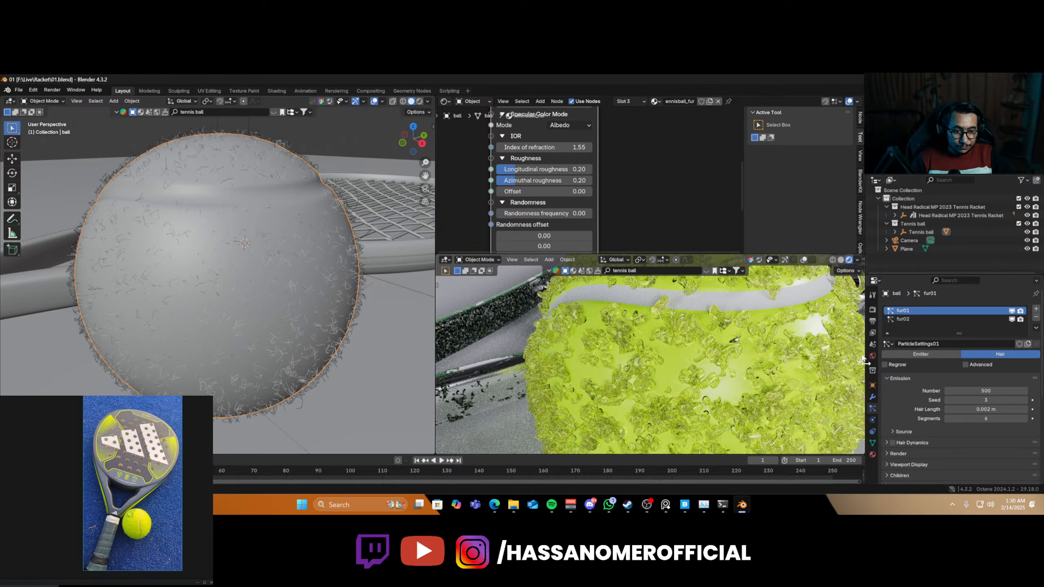
pyautogui.scroll(-4, 903, 406)
pyautogui.click(890, 386)
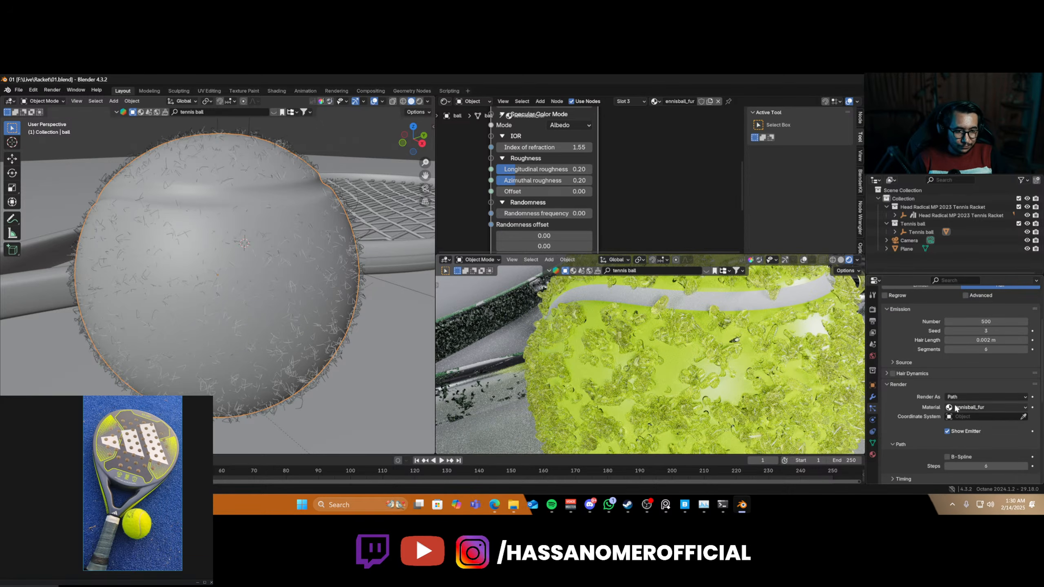
pyautogui.click(872, 454)
pyautogui.scroll(-15, 939, 401)
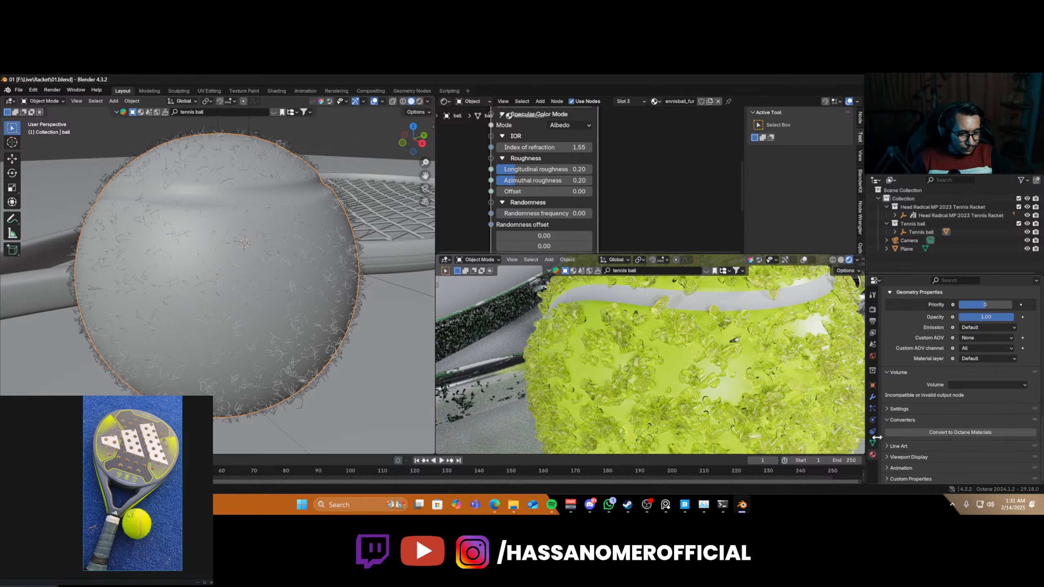
pyautogui.scroll(10, 884, 438)
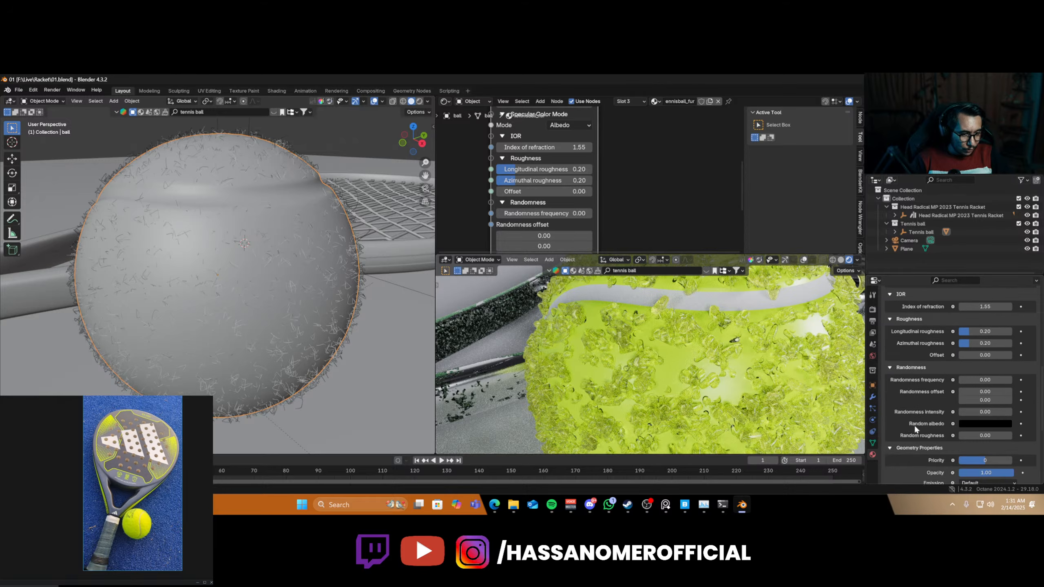
pyautogui.click(874, 443)
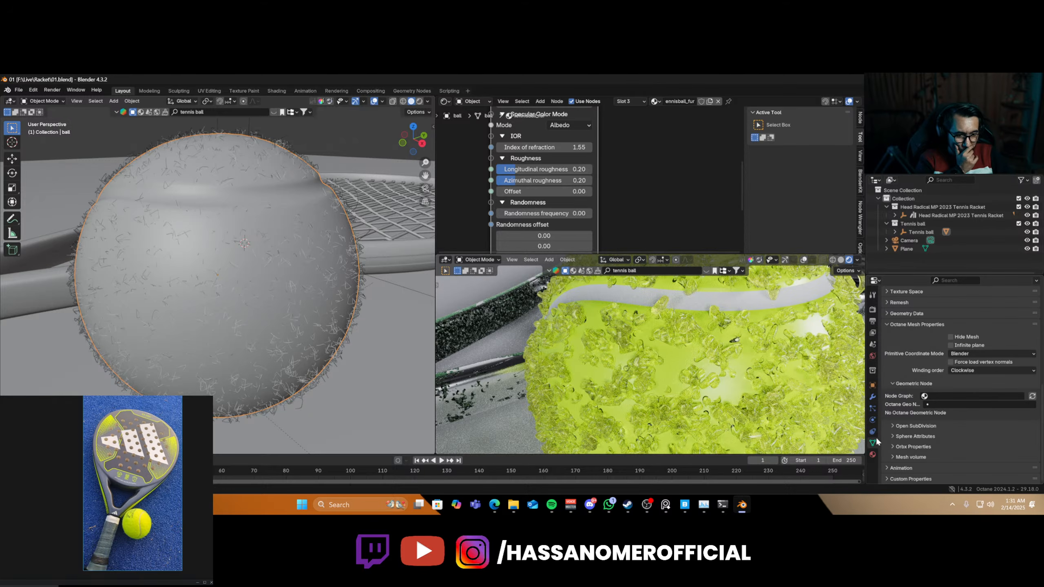
pyautogui.click(890, 426)
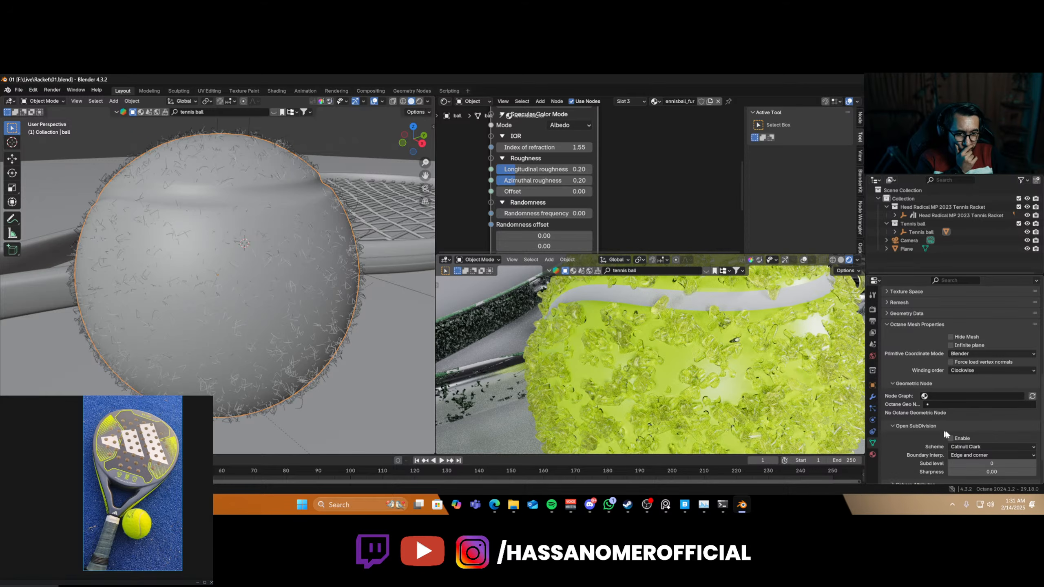
pyautogui.click(899, 426)
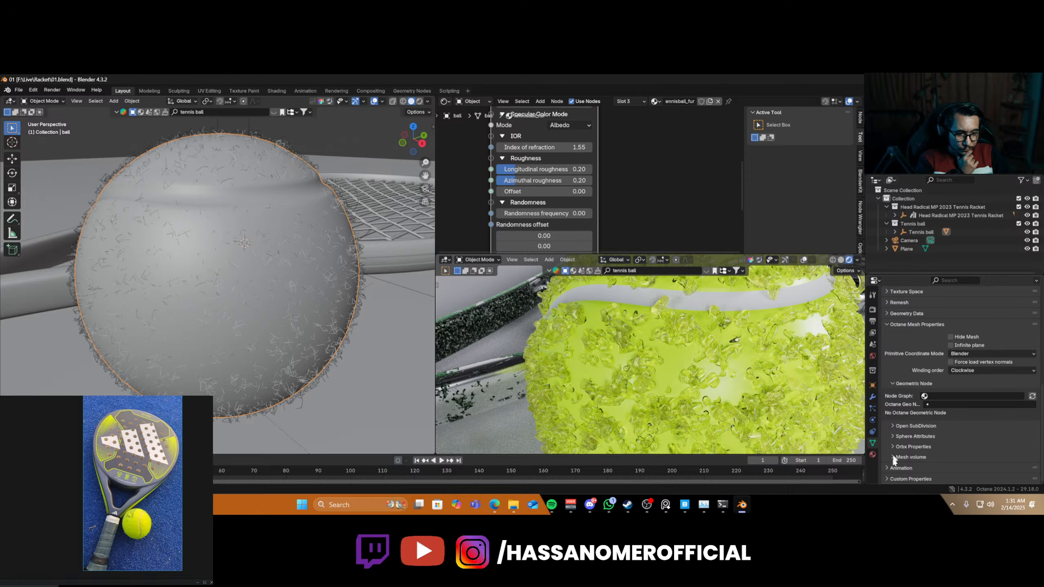
pyautogui.scroll(4, 896, 446)
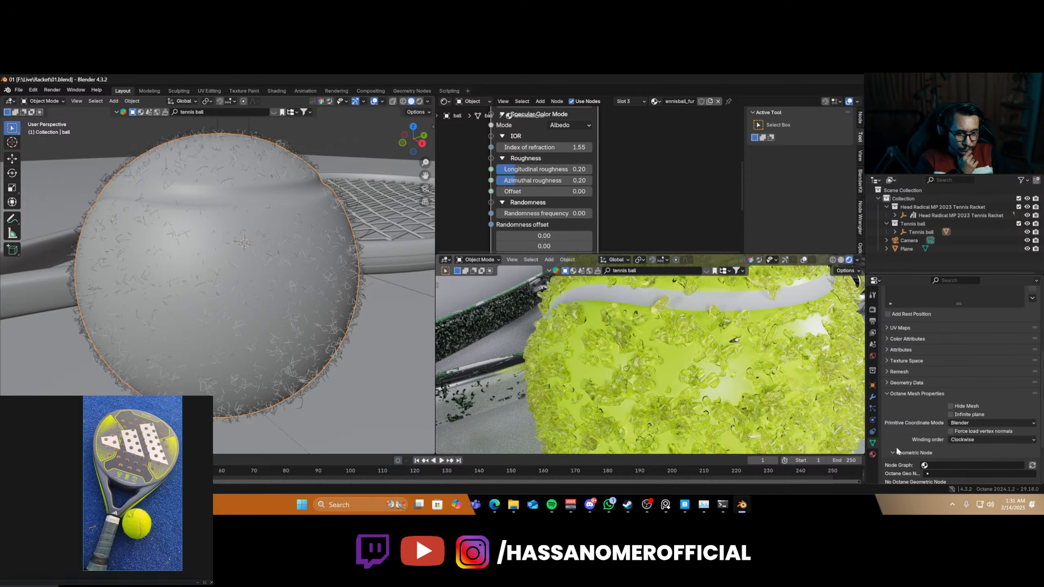
# - Try adjusting the Minimal curvature in fur01's Octane Hair Properties
pyautogui.click(872, 409)
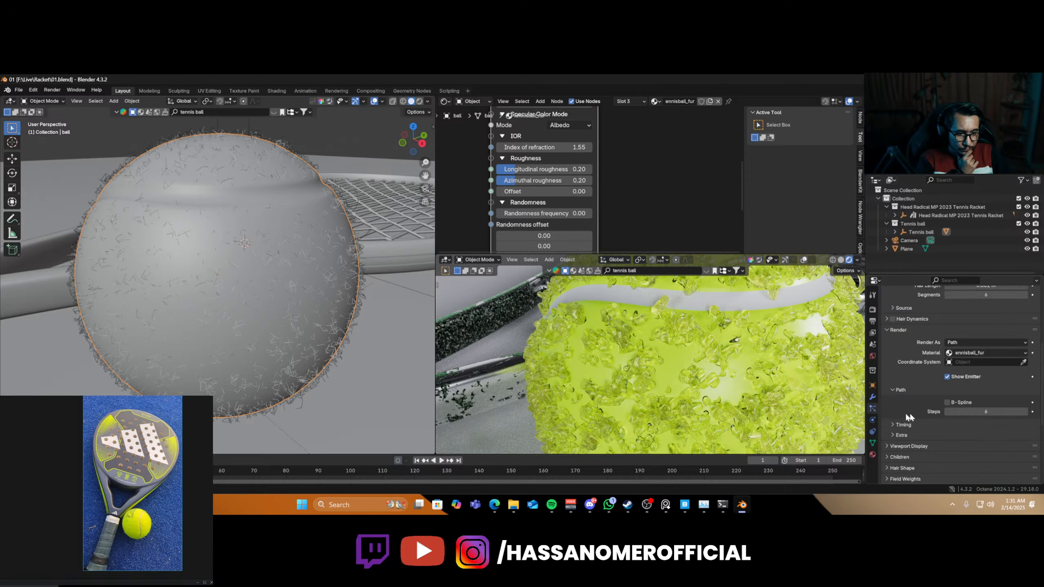
pyautogui.scroll(-5, 912, 412)
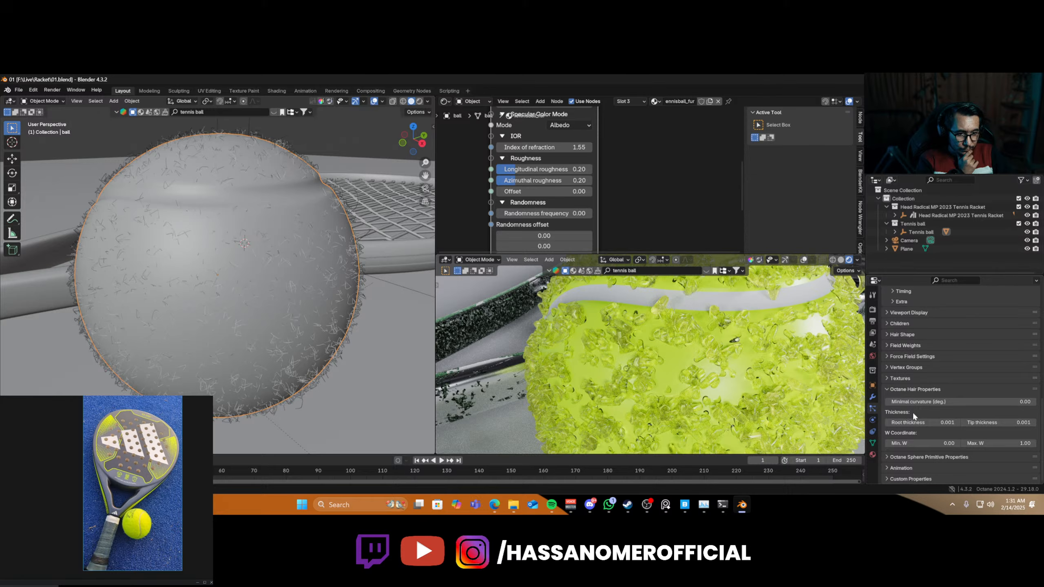
pyautogui.moveTo(915, 402); pyautogui.dragTo(947, 402)
pyautogui.click(947, 402)
pyautogui.press('Return')
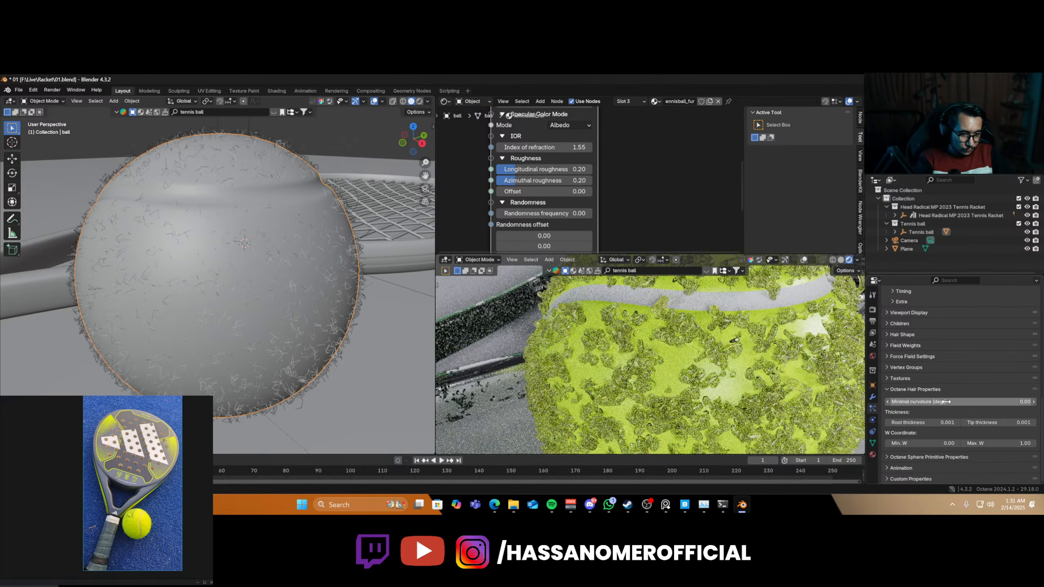
# - Set fur01's hair Root thickness to 0.0001 and Tip thickness to 0.00001
pyautogui.click(942, 423)
pyautogui.press('Right')
pyautogui.press('Right')
pyautogui.press('Right')
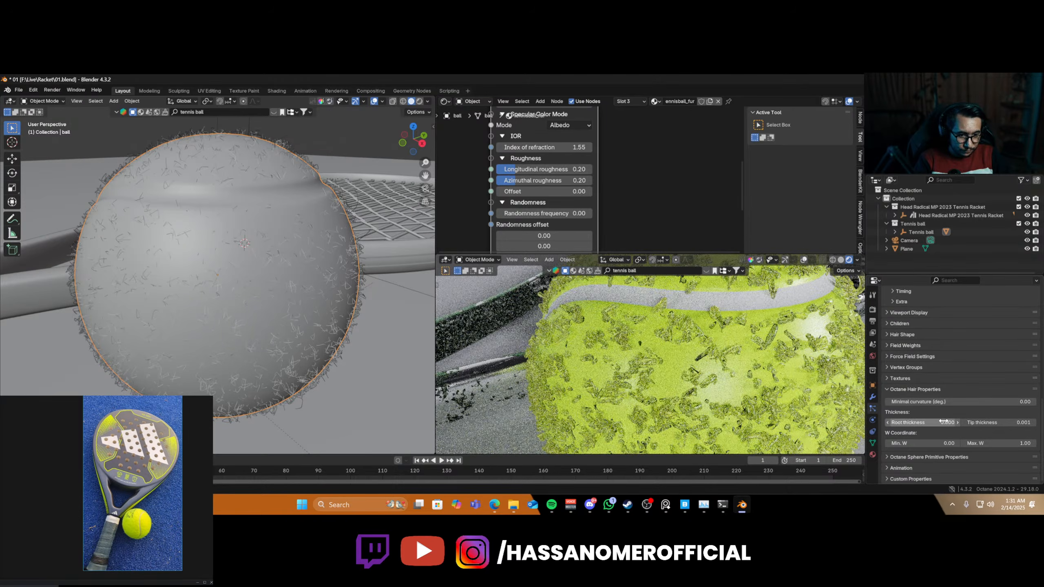
pyautogui.click(944, 422)
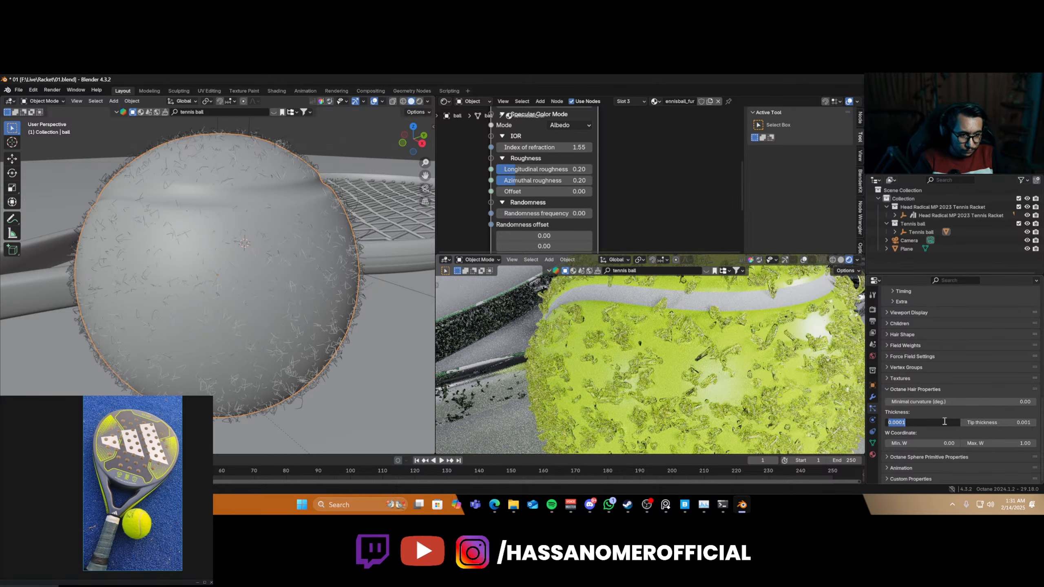
pyautogui.press('Return')
pyautogui.click(977, 423)
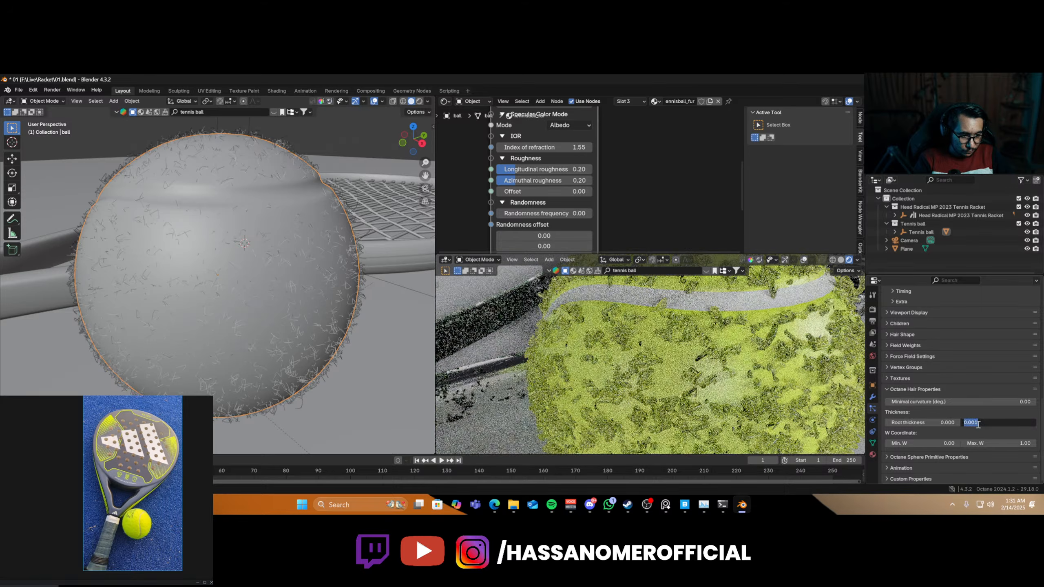
pyautogui.click(977, 423)
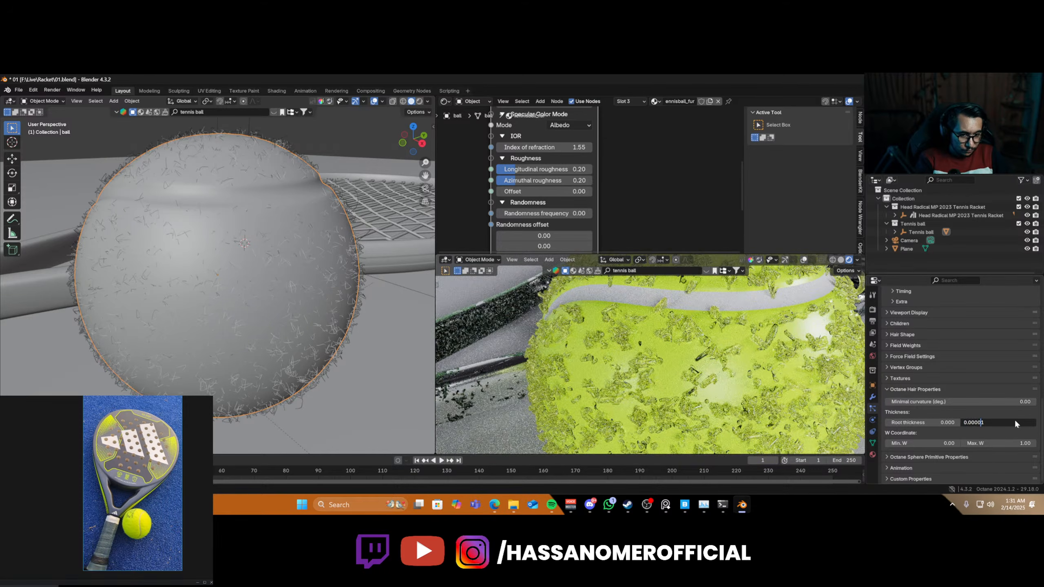
pyautogui.press('Return')
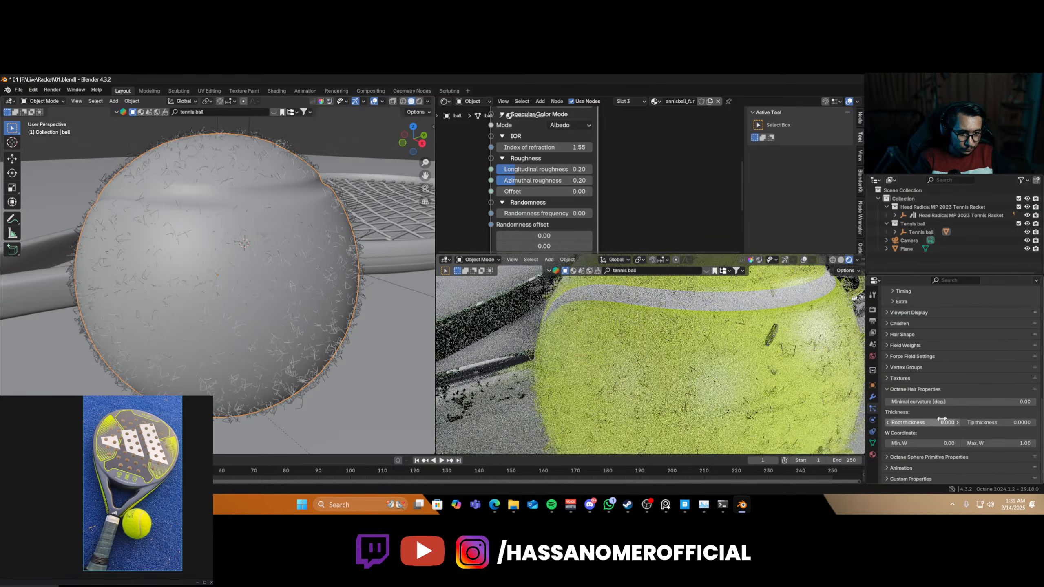
# - Set fur01's emission Number to 1500 and raise it to 2000
pyautogui.scroll(15, 931, 369)
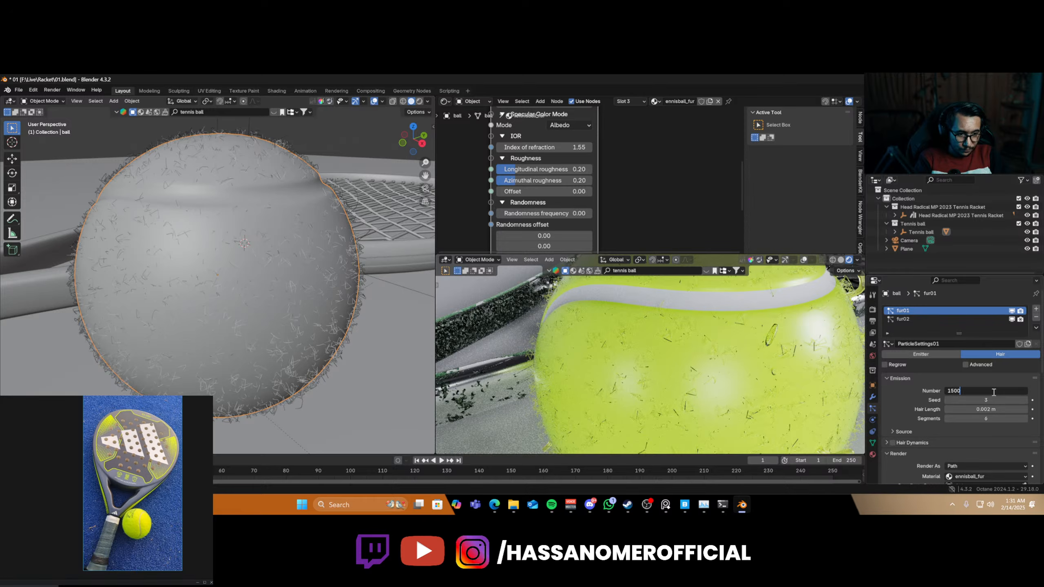
pyautogui.press('Return')
pyautogui.click(993, 392)
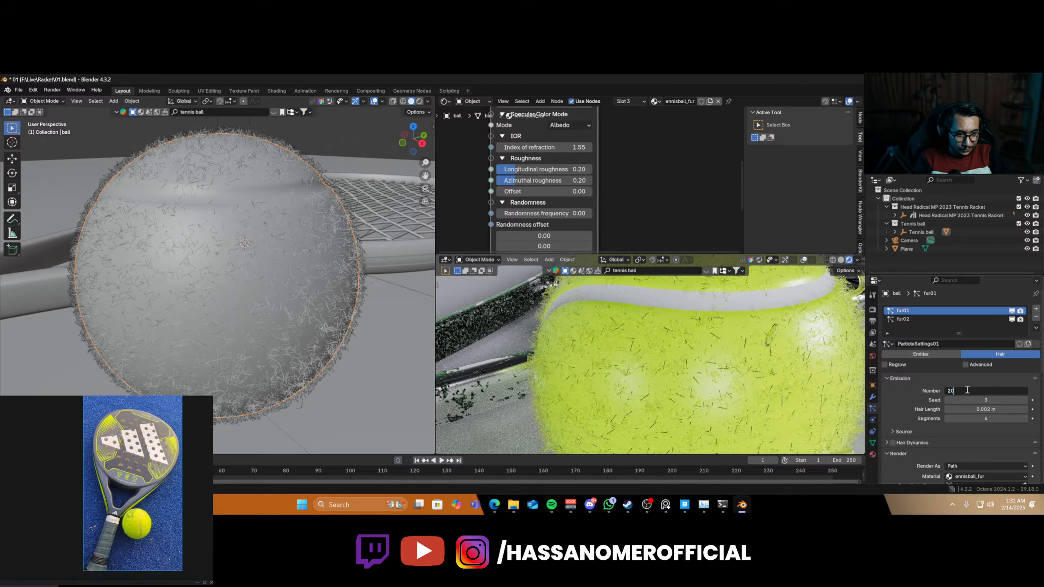
pyautogui.press('Return')
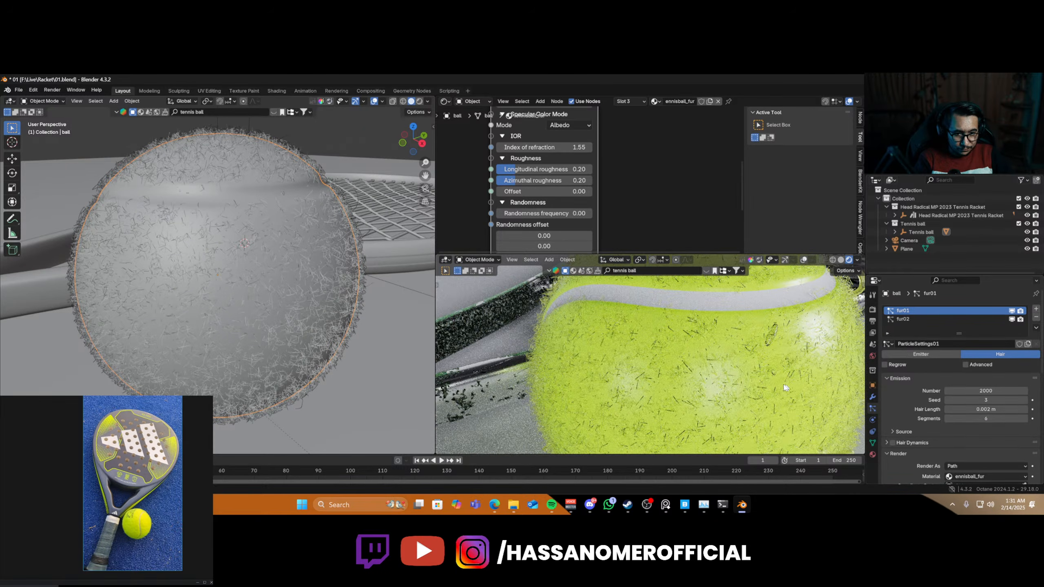
# - Inspect the fuzz from near and far in the rendered view, and set fur01's emission Number to 5000
pyautogui.scroll(-4, 545, 118)
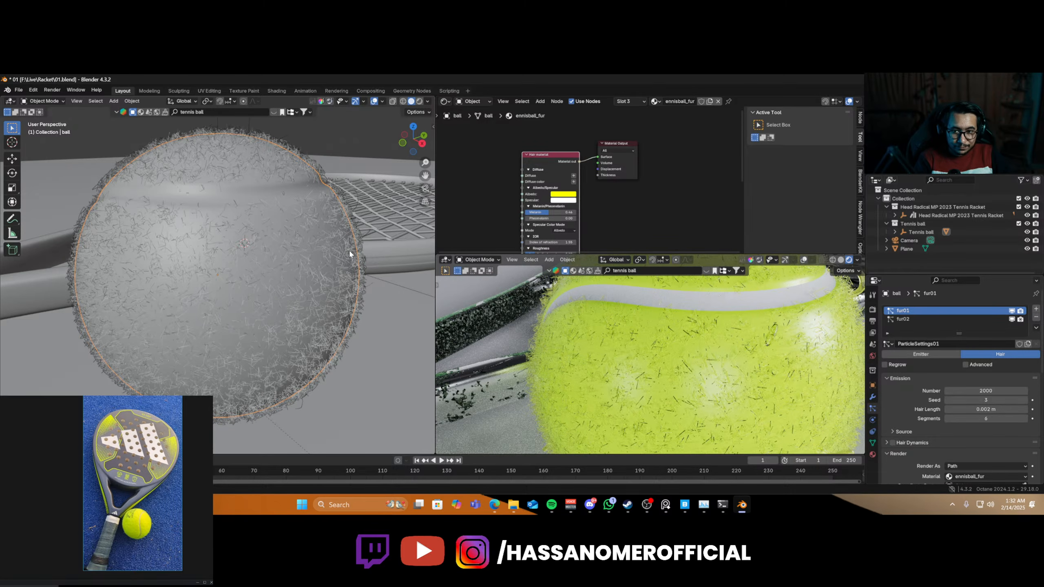
pyautogui.keyDown('shift'); pyautogui.moveTo(782, 415); pyautogui.dragTo(669, 384, button='middle'); pyautogui.keyUp('shift')
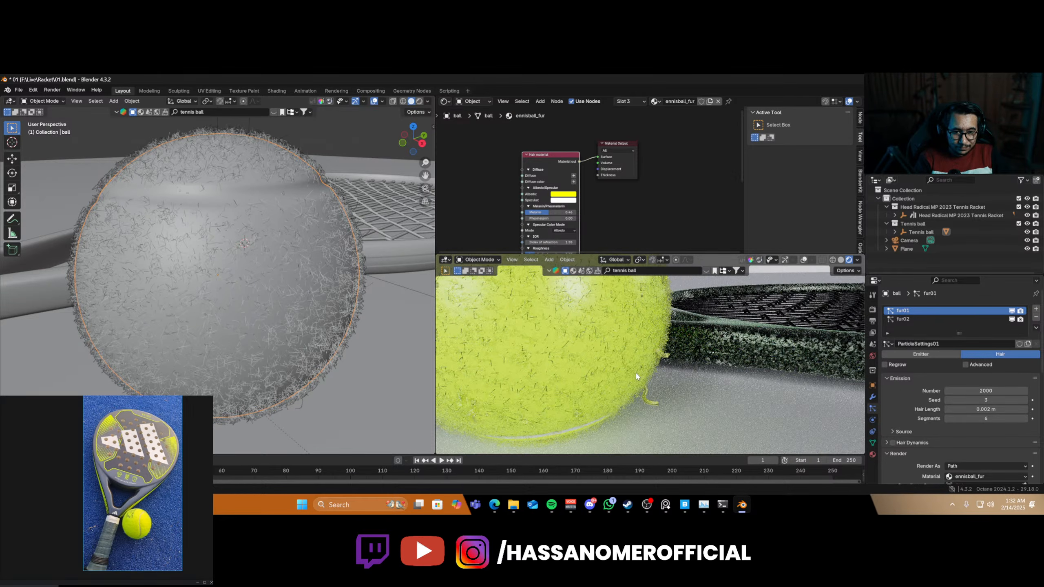
pyautogui.keyDown('shift'); pyautogui.moveTo(651, 382); pyautogui.dragTo(680, 388, button='middle'); pyautogui.keyUp('shift')
pyautogui.scroll(-6, 662, 380)
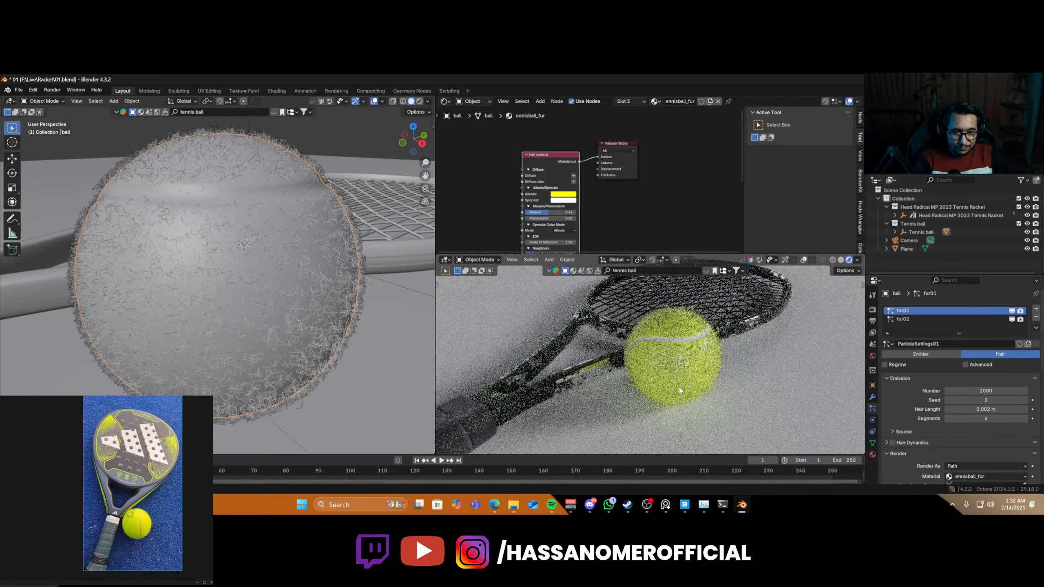
pyautogui.scroll(6, 681, 388)
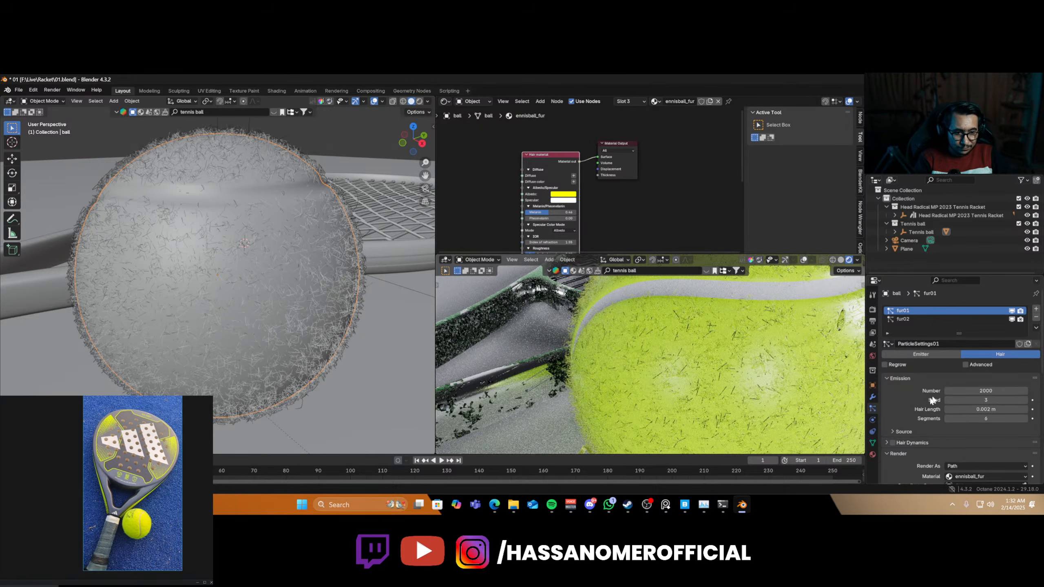
pyautogui.scroll(-2, 930, 401)
pyautogui.click(970, 355)
pyautogui.write('5')
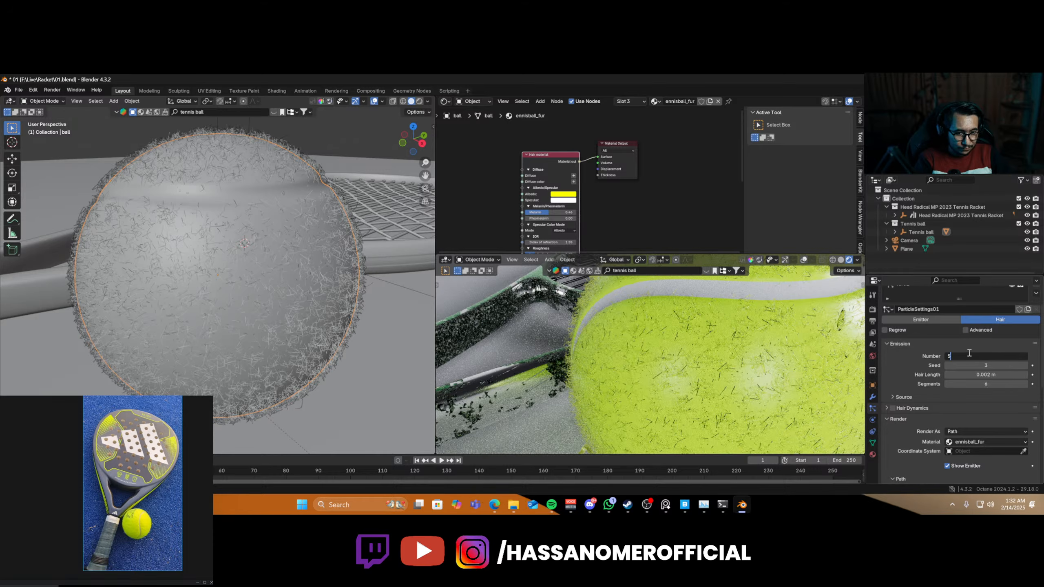
pyautogui.write('000')
pyautogui.press('Return')
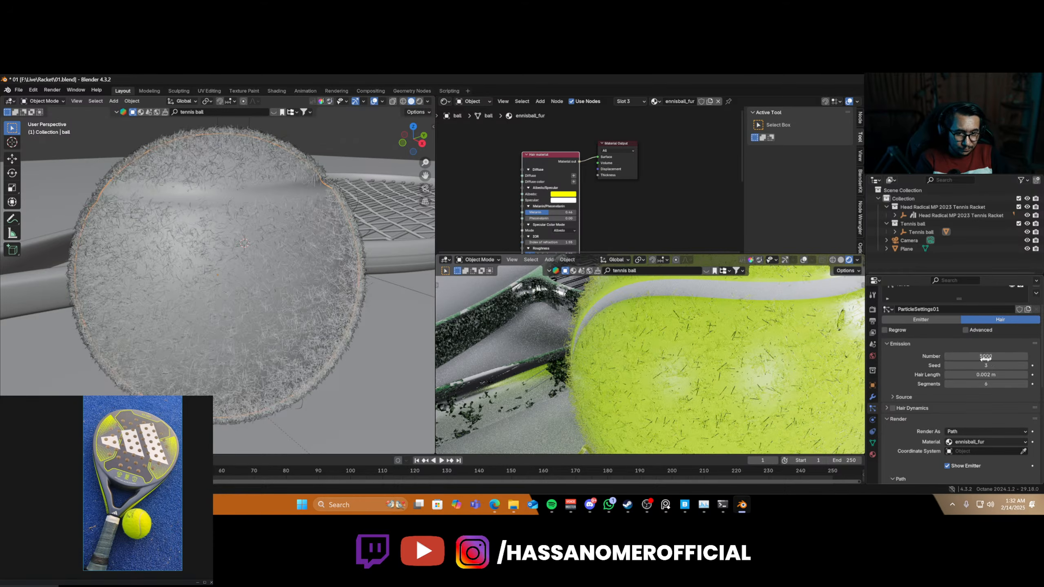
pyautogui.scroll(-3, 670, 364)
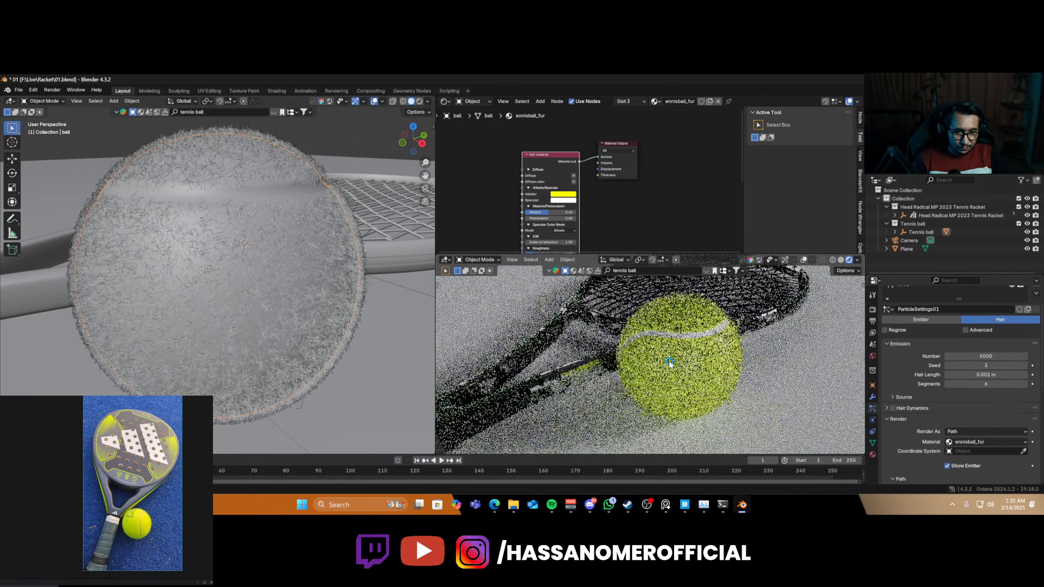
# - Save the file and set fur01's Min. W coordinate to 0.81 in its Octane Hair Properties
pyautogui.hotkey('ctrl', 's')
pyautogui.scroll(-10, 962, 412)
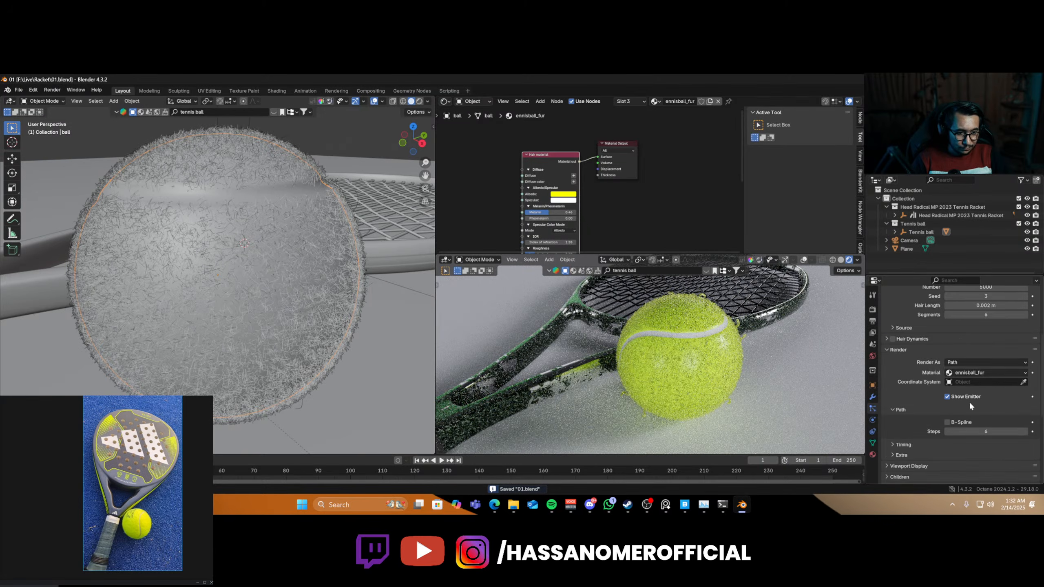
pyautogui.scroll(-1, 929, 451)
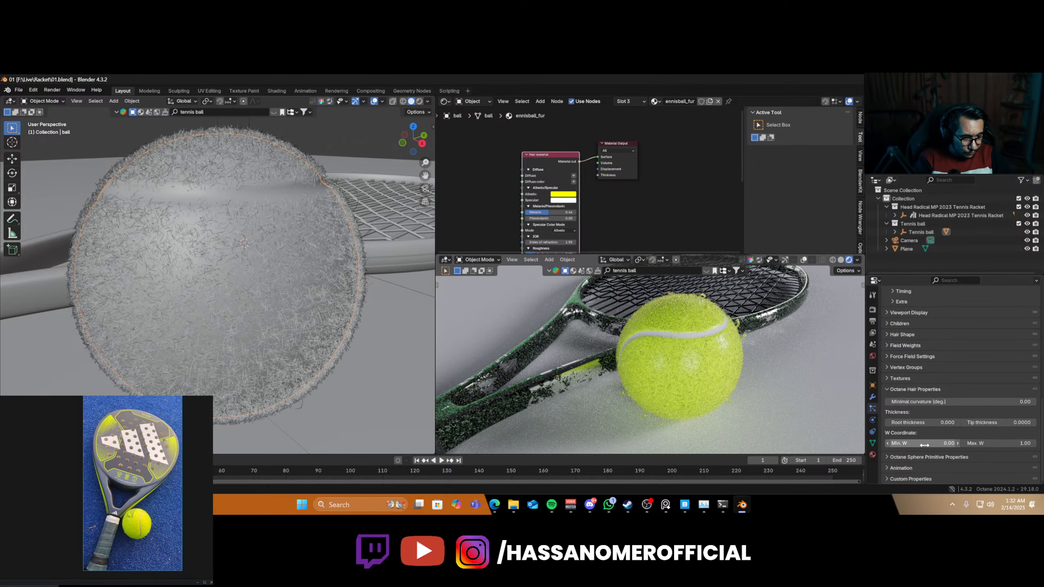
pyautogui.click(925, 444)
pyautogui.moveTo(926, 444); pyautogui.dragTo(946, 444)
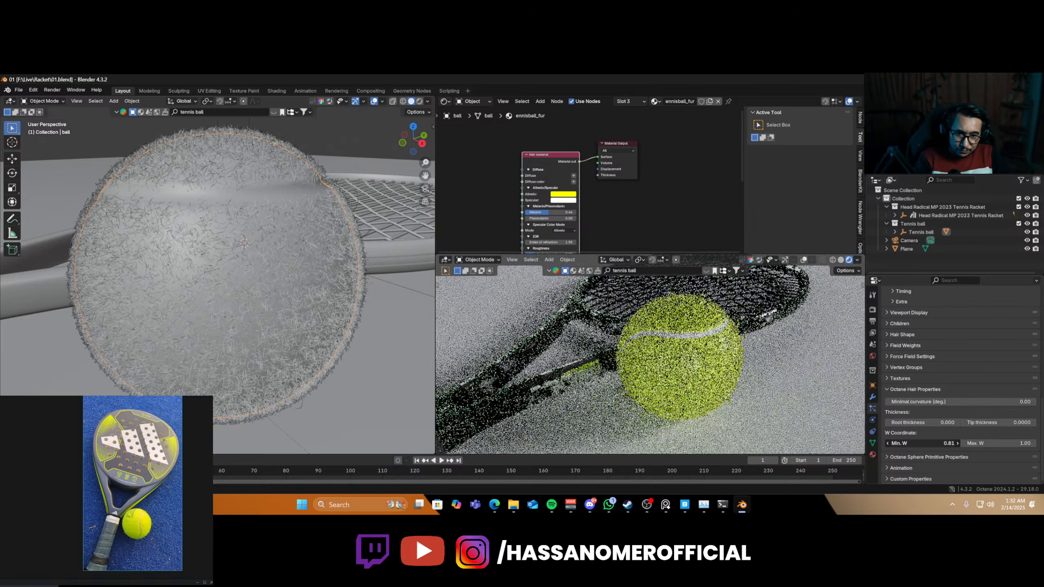
# - Set fur01's hair Root thickness to 0.0005
pyautogui.click(921, 423)
pyautogui.press('Right')
pyautogui.press('Left')
pyautogui.press('Left')
pyautogui.press('Left')
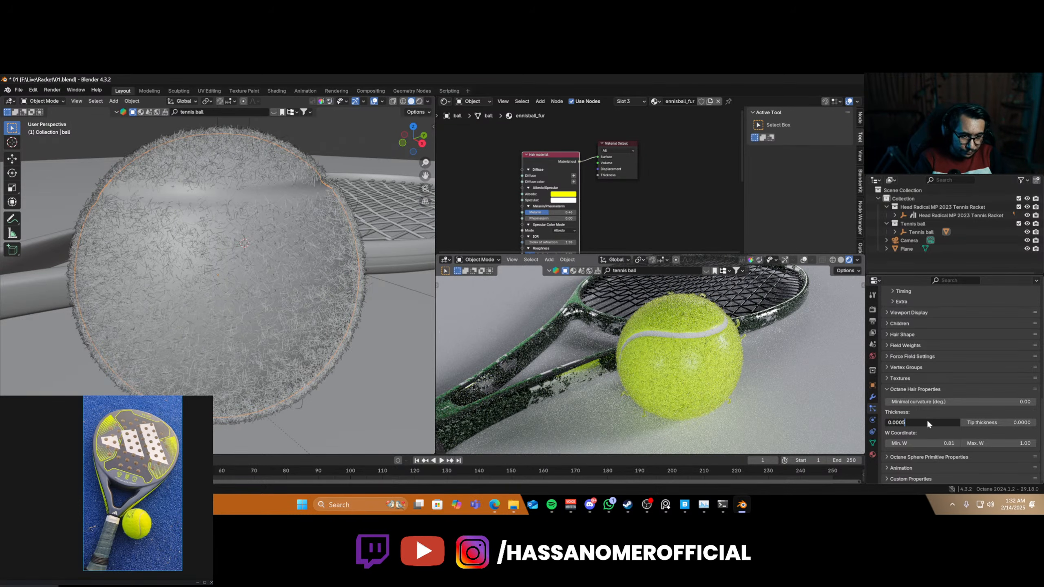
pyautogui.write('5')
pyautogui.press('Return')
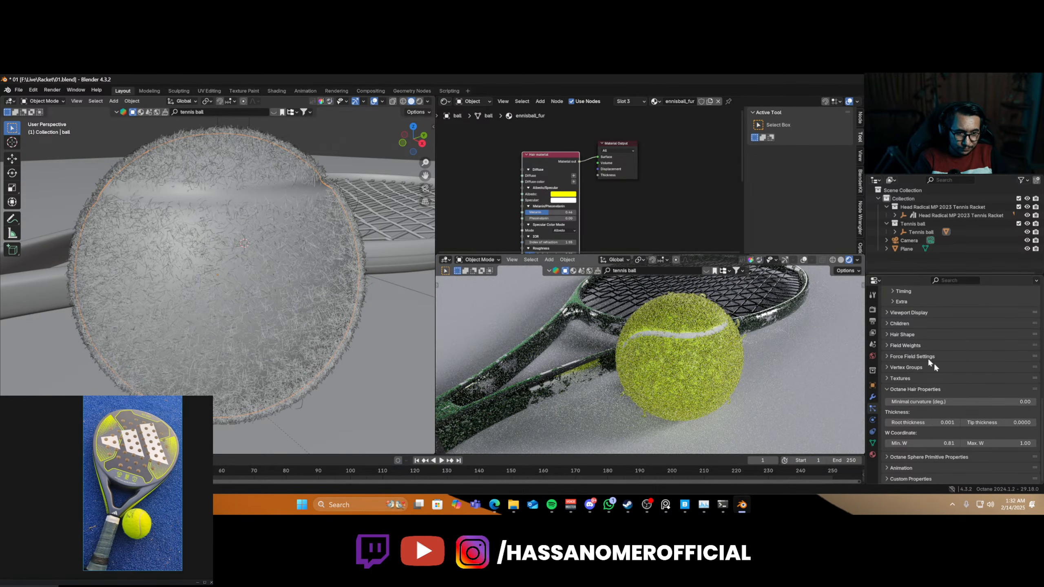
# - Set fur01's emission Number to 2500, check the fuzz up close, and raise it to 3000
pyautogui.scroll(15, 933, 362)
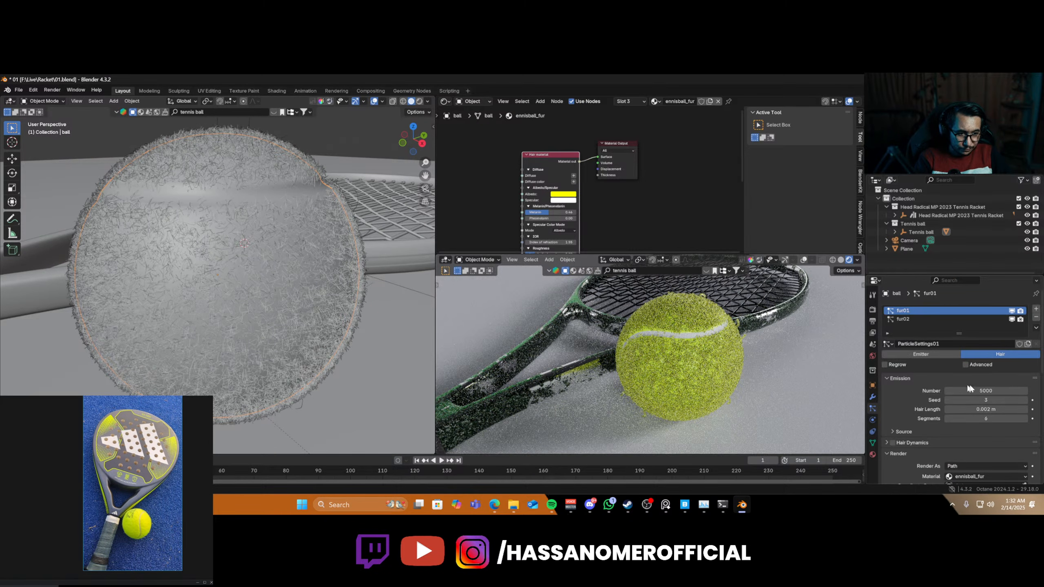
pyautogui.doubleClick(986, 391)
pyautogui.write('2500')
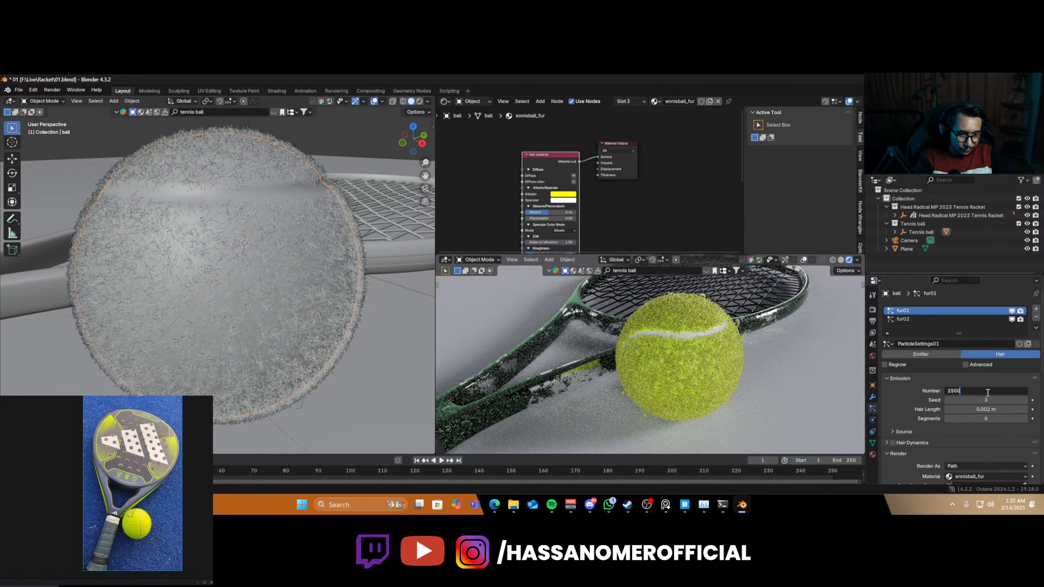
pyautogui.press('Return')
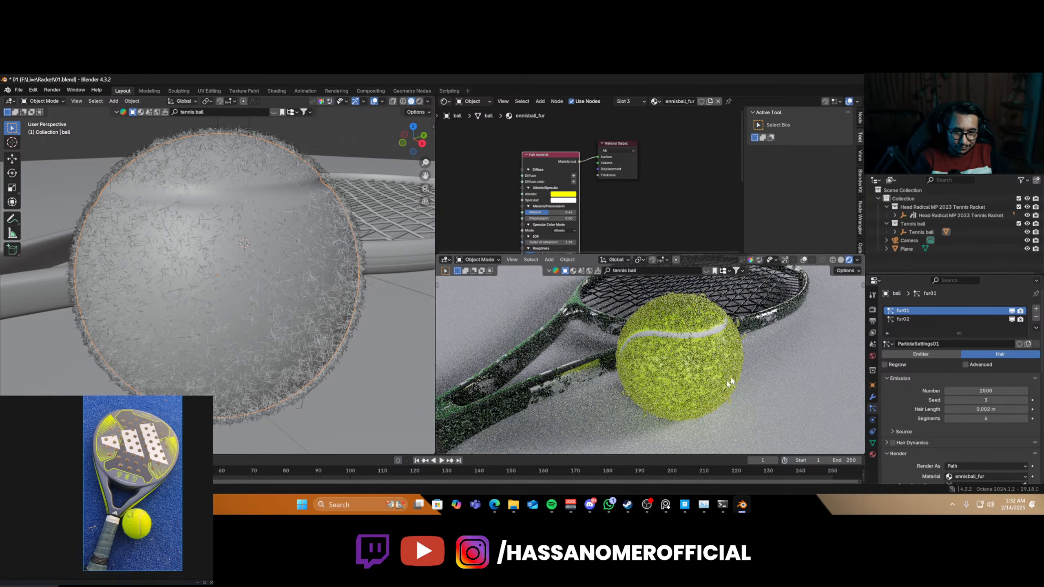
pyautogui.scroll(8, 726, 386)
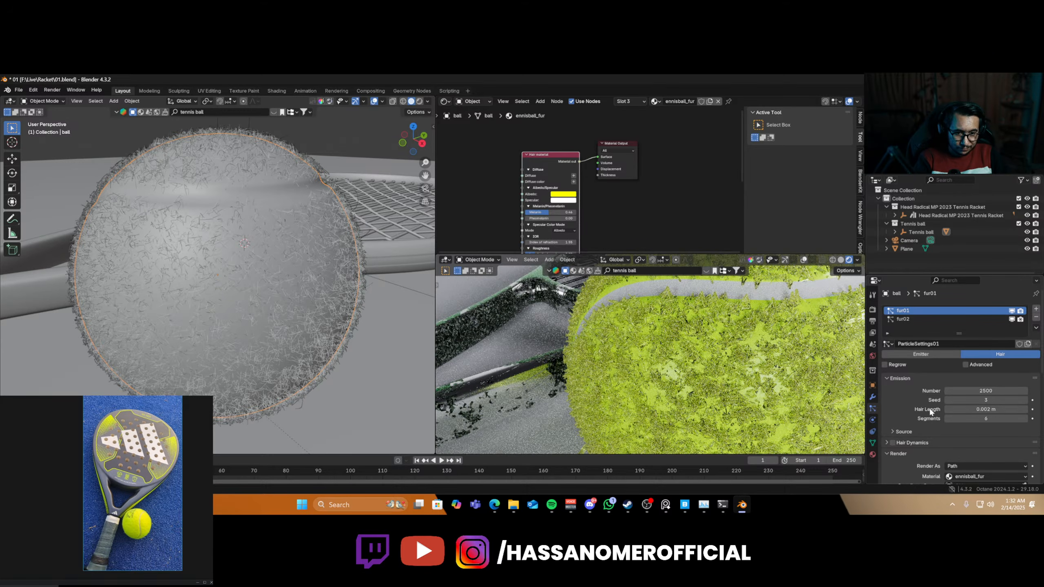
pyautogui.doubleClick(970, 391)
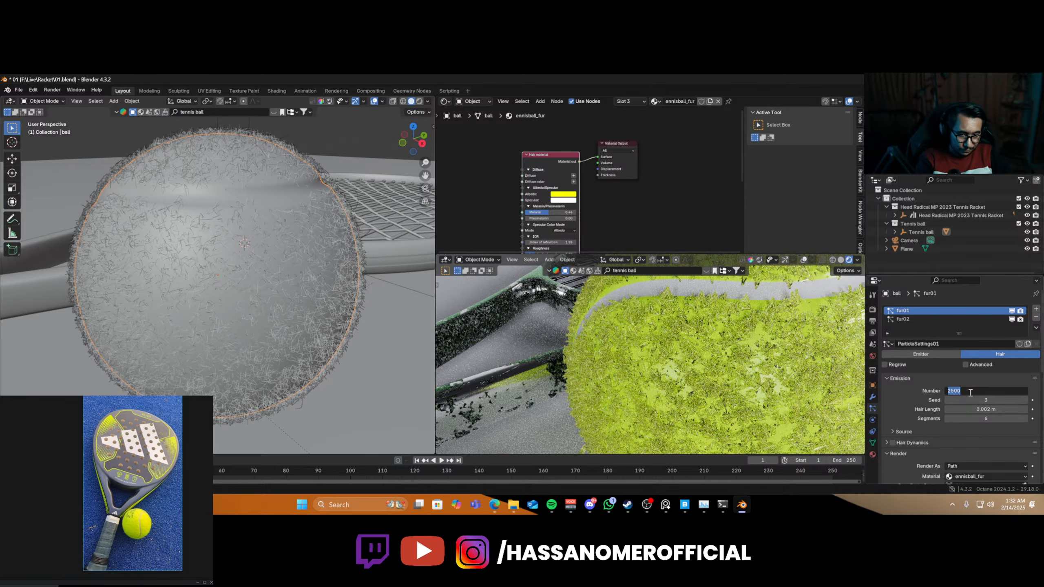
pyautogui.write('3000')
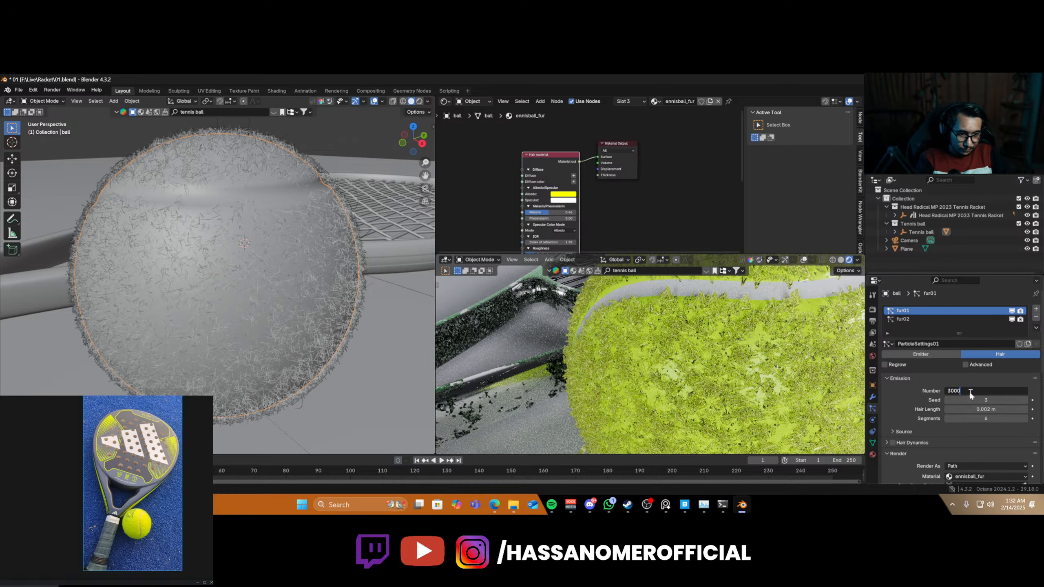
pyautogui.press('Return')
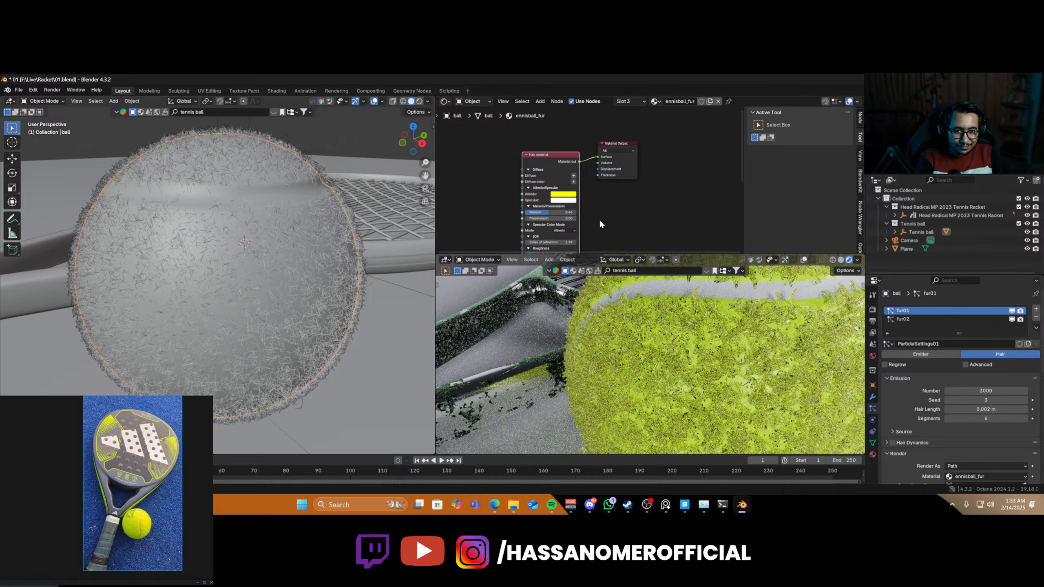
# - Raise the Melanin of the ennisball_fur Hair material to 0.62
pyautogui.scroll(3, 599, 219)
pyautogui.moveTo(599, 219); pyautogui.dragTo(621, 176, button='middle')
pyautogui.scroll(3, 648, 157)
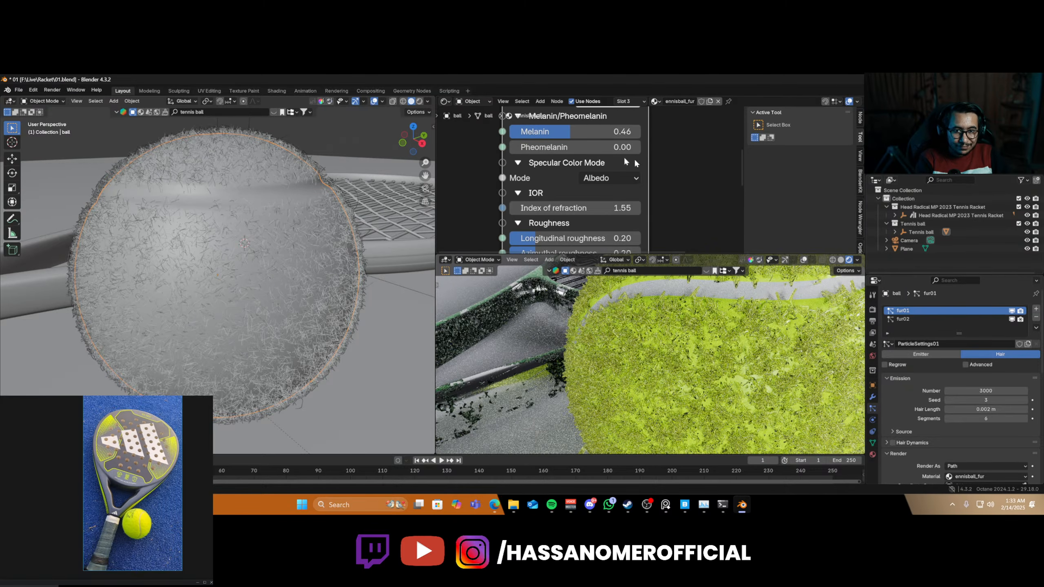
pyautogui.moveTo(613, 133); pyautogui.dragTo(636, 133)
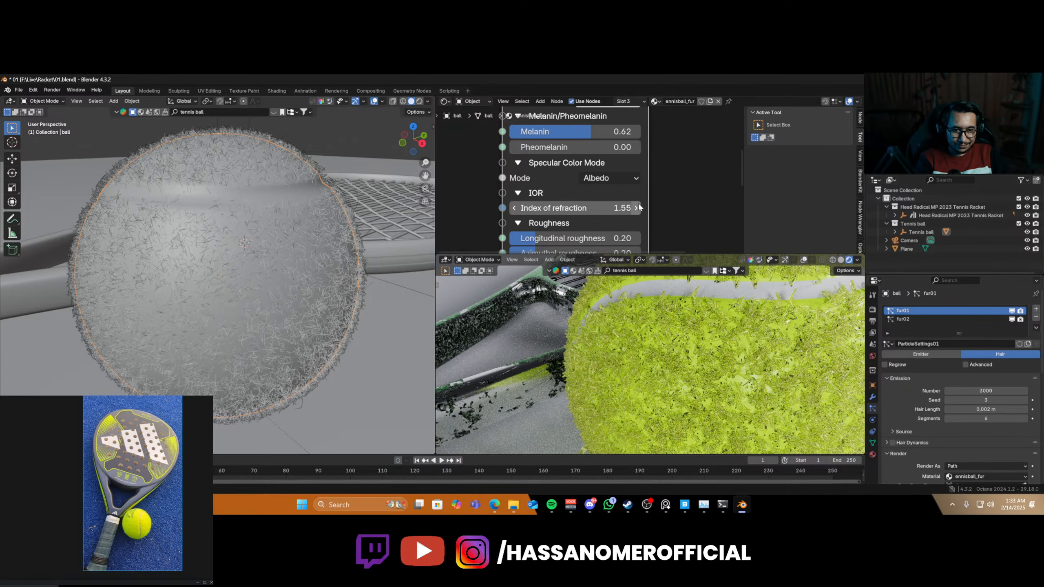
# - Set the ennisball01 material's Roughness to 1.00 and compare the rendered ball with the reference photo
pyautogui.click(873, 454)
pyautogui.click(914, 313)
pyautogui.scroll(-14, 629, 140)
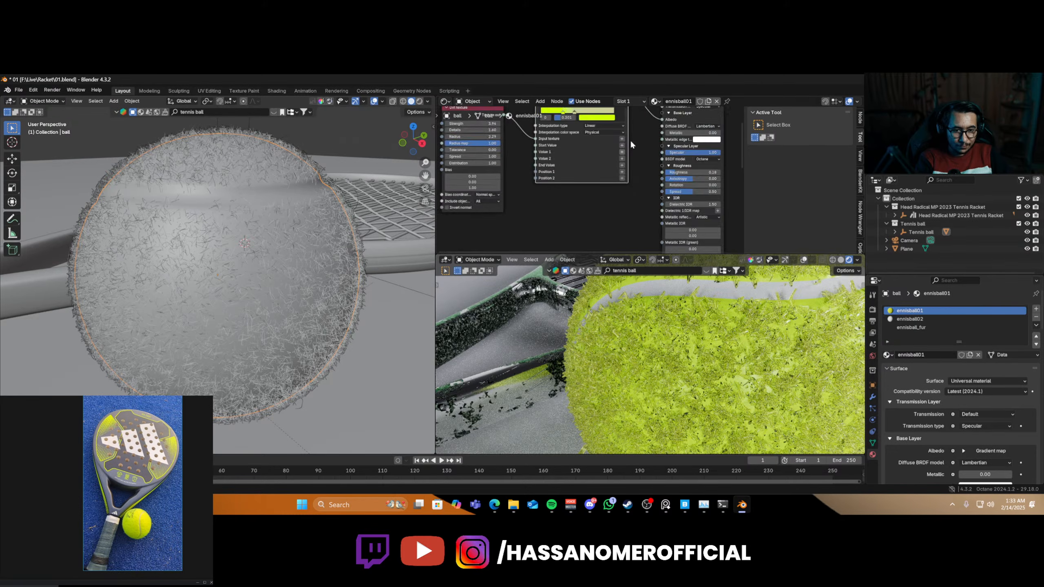
pyautogui.moveTo(617, 157); pyautogui.dragTo(497, 205, button='middle')
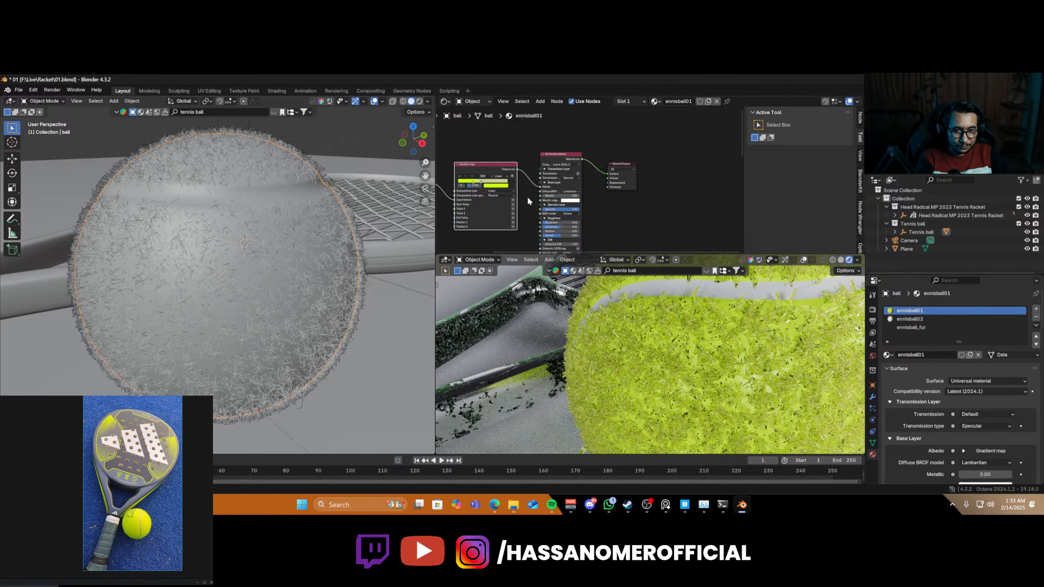
pyautogui.scroll(5, 533, 238)
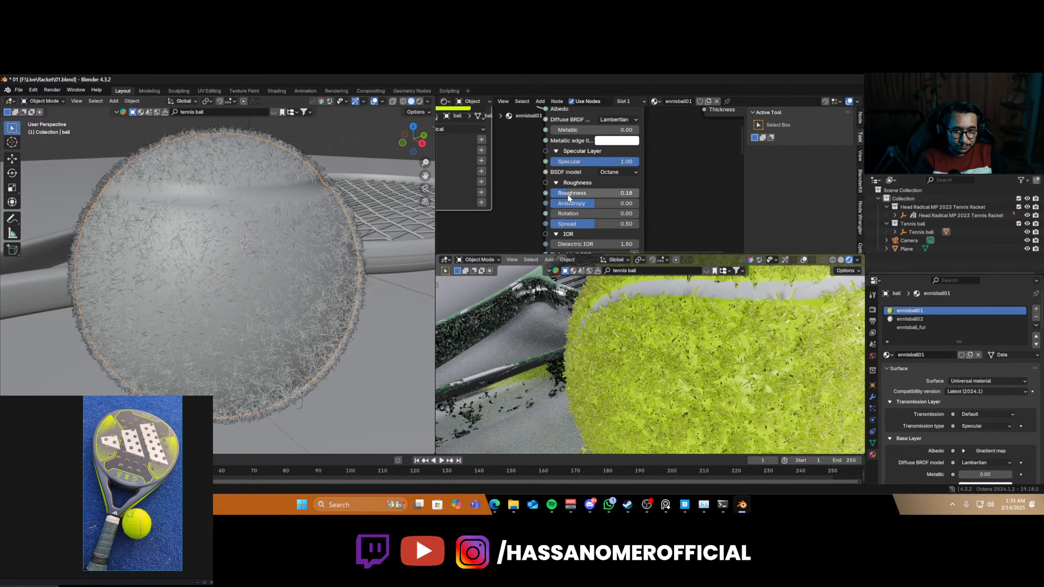
pyautogui.moveTo(569, 197); pyautogui.dragTo(639, 193)
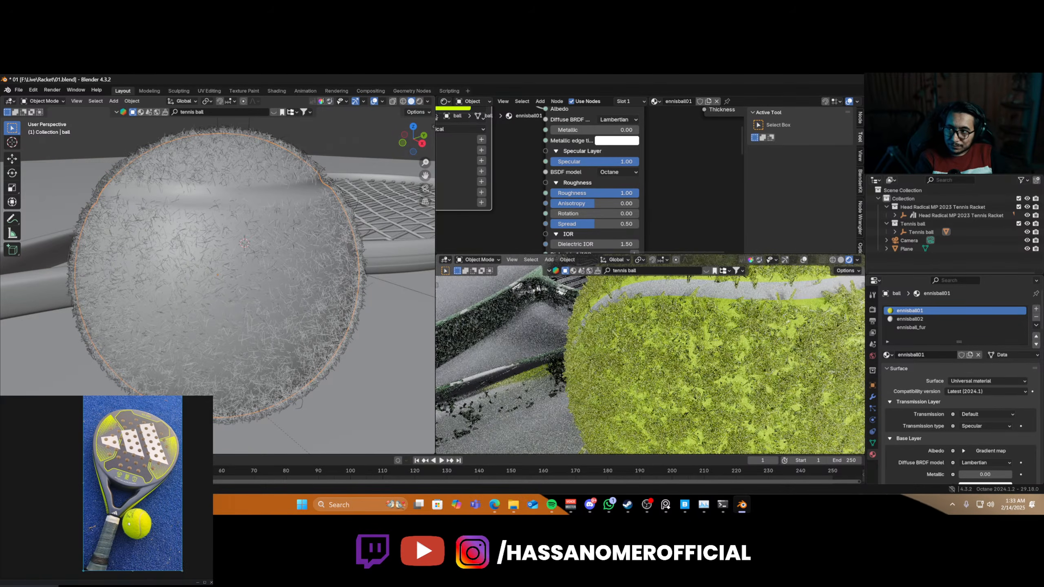
pyautogui.scroll(4, 129, 525)
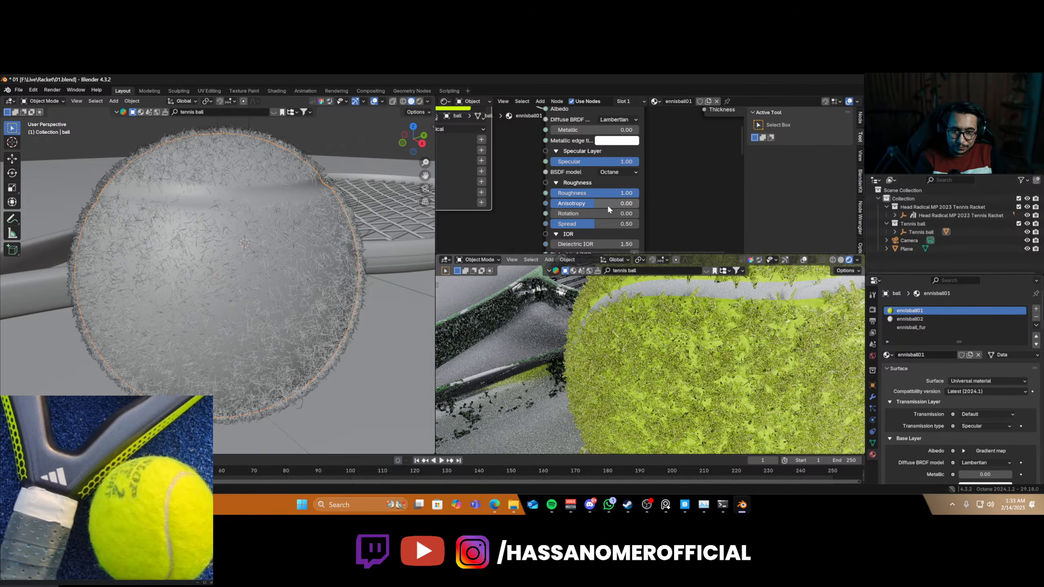
pyautogui.scroll(-5, 739, 378)
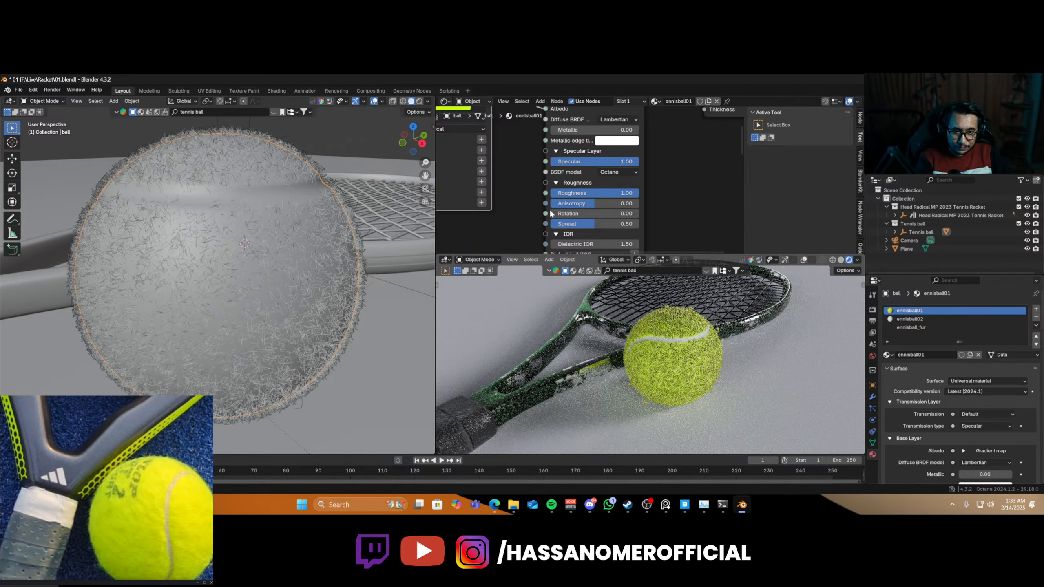
# - Replace the Hair material node of ennisball_fur with a Universal material connected to the Material Output's Surface
pyautogui.click(911, 328)
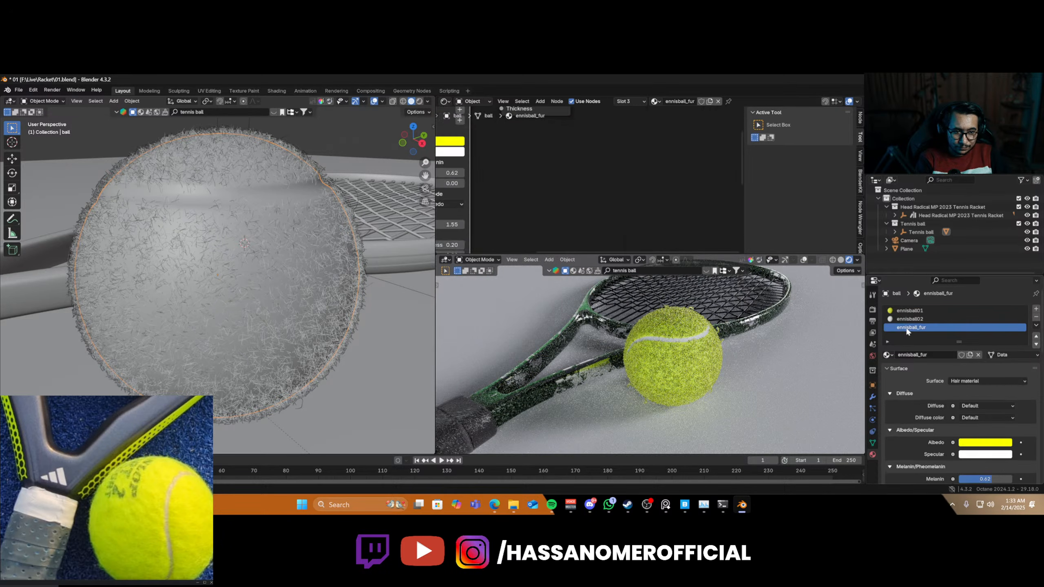
pyautogui.scroll(4, 588, 204)
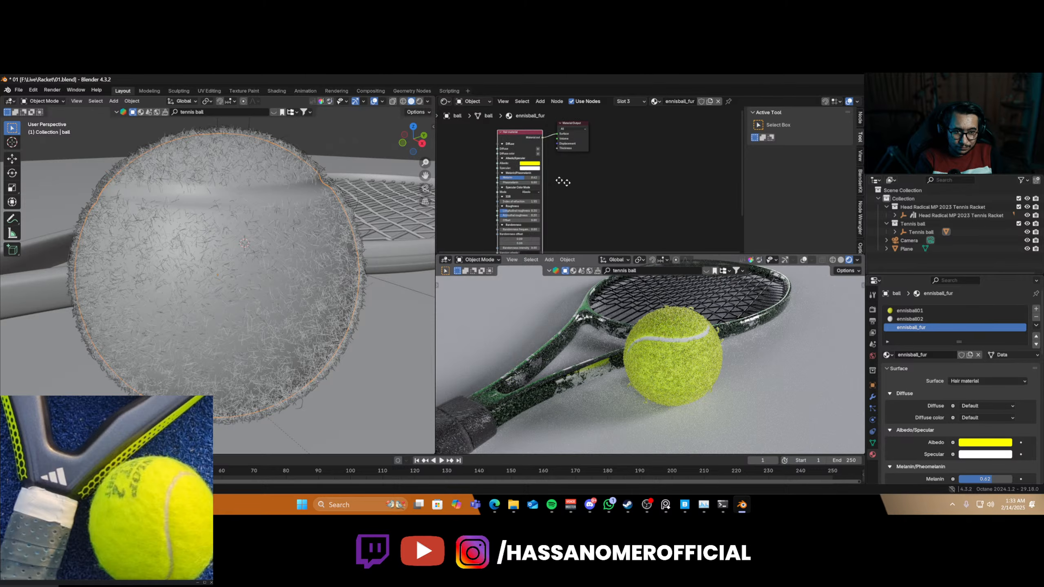
pyautogui.scroll(1, 621, 209)
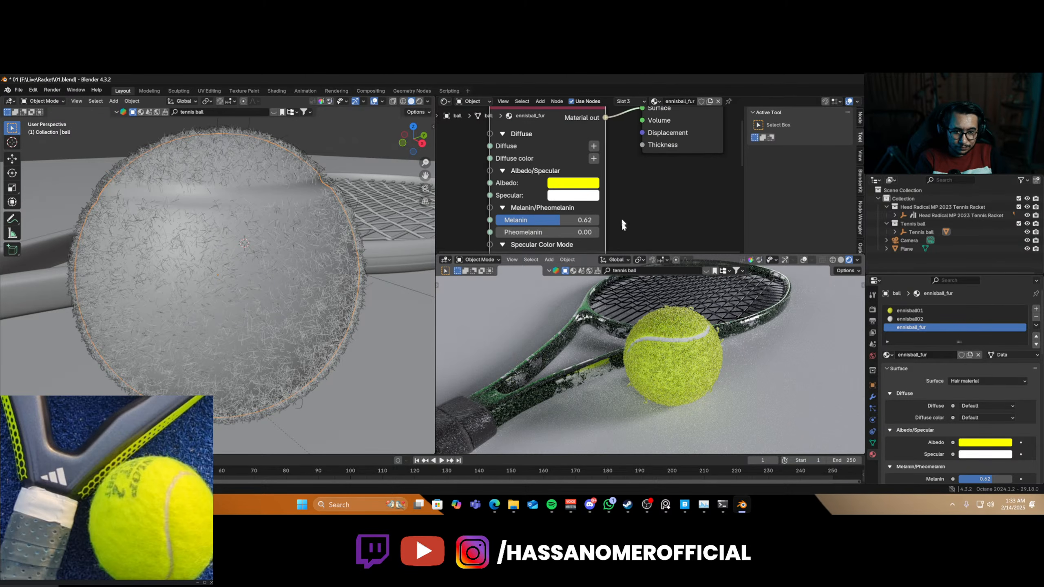
pyautogui.scroll(4, 664, 349)
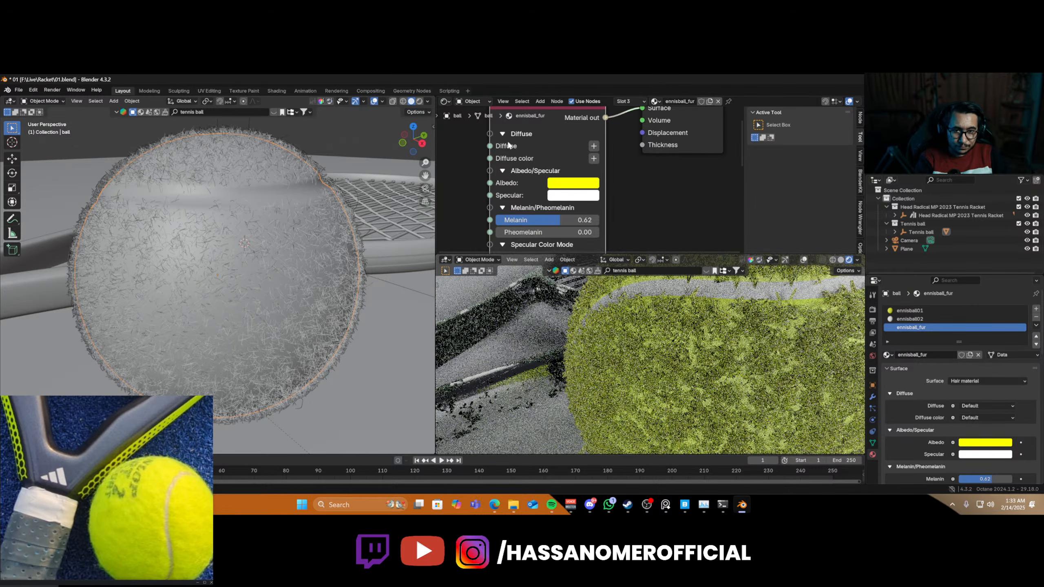
pyautogui.press('x')
pyautogui.hotkey('shift', 'a')
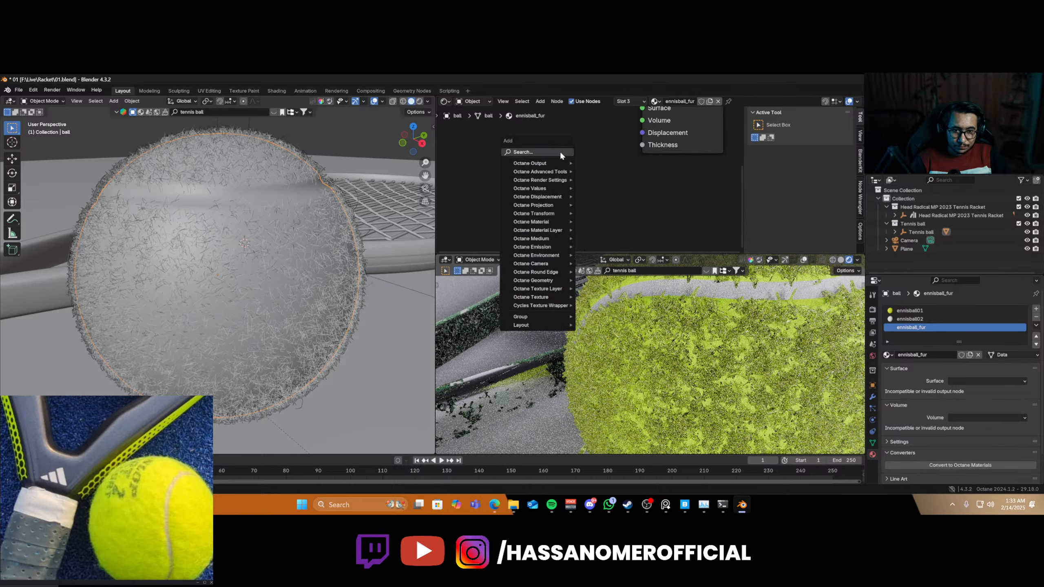
pyautogui.write('uni')
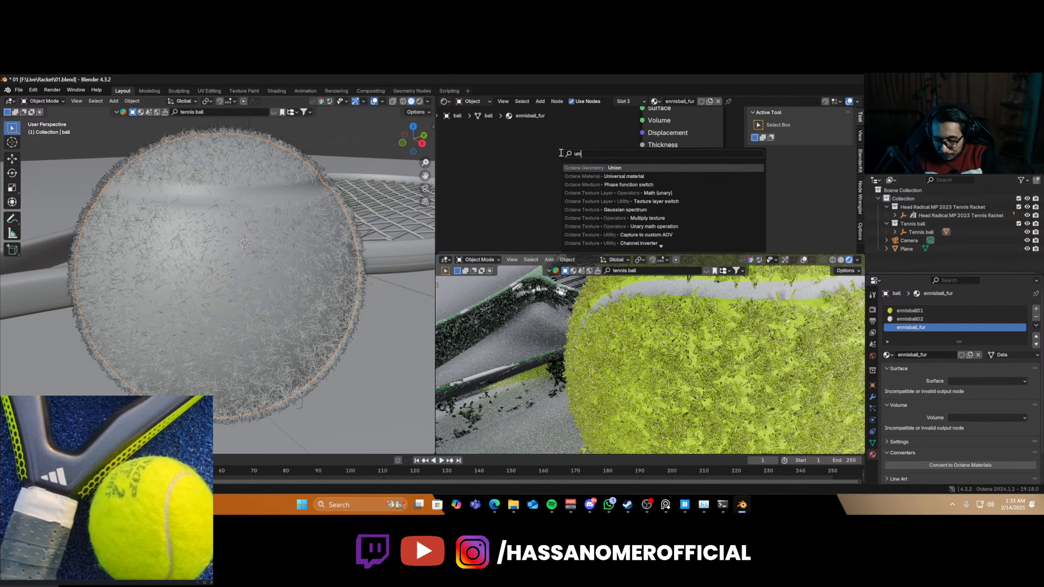
pyautogui.write('ver')
pyautogui.click(601, 166)
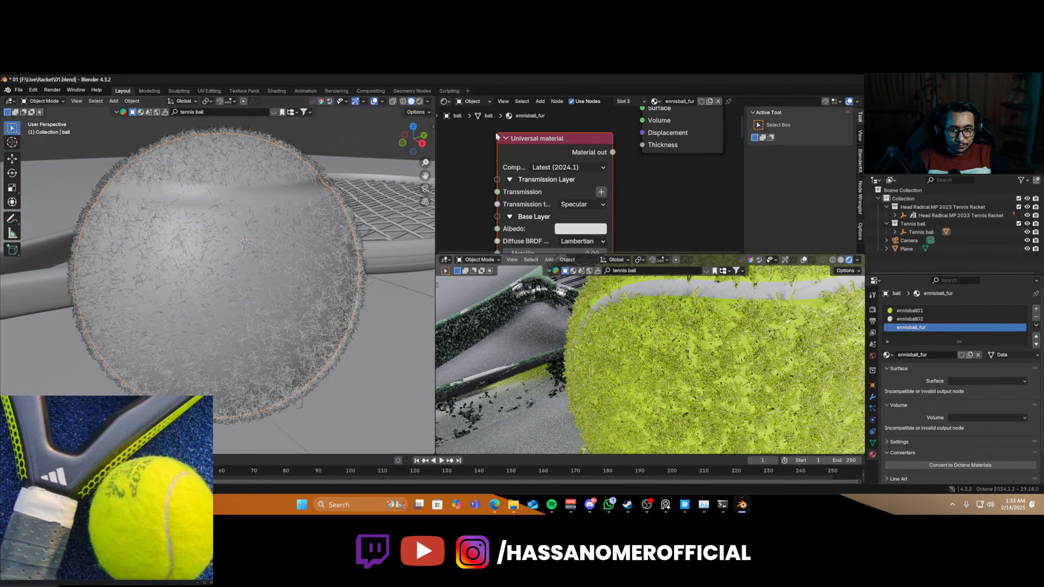
pyautogui.click(497, 137)
pyautogui.scroll(1, 645, 183)
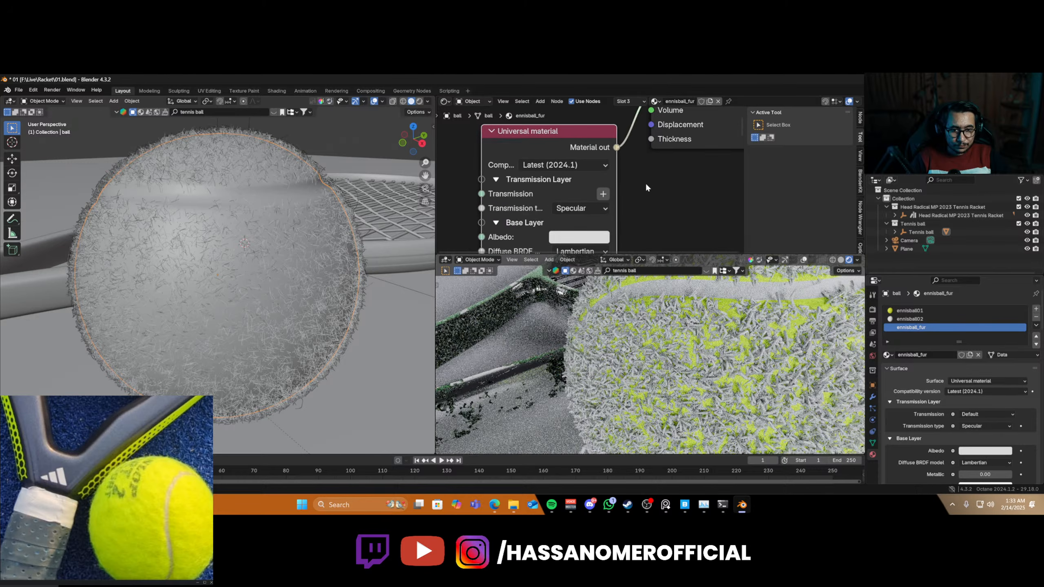
# - Set the Albedo of ennisball_fur's Universal material to a saturated yellow-green, #CFDA00
pyautogui.scroll(-3, 629, 199)
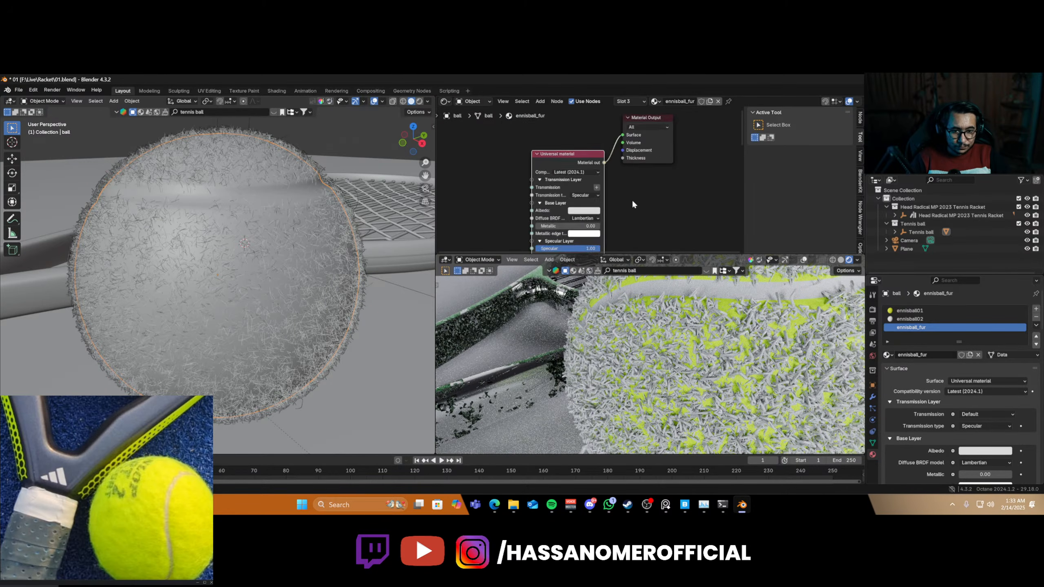
pyautogui.scroll(-1, 633, 203)
pyautogui.click(585, 203)
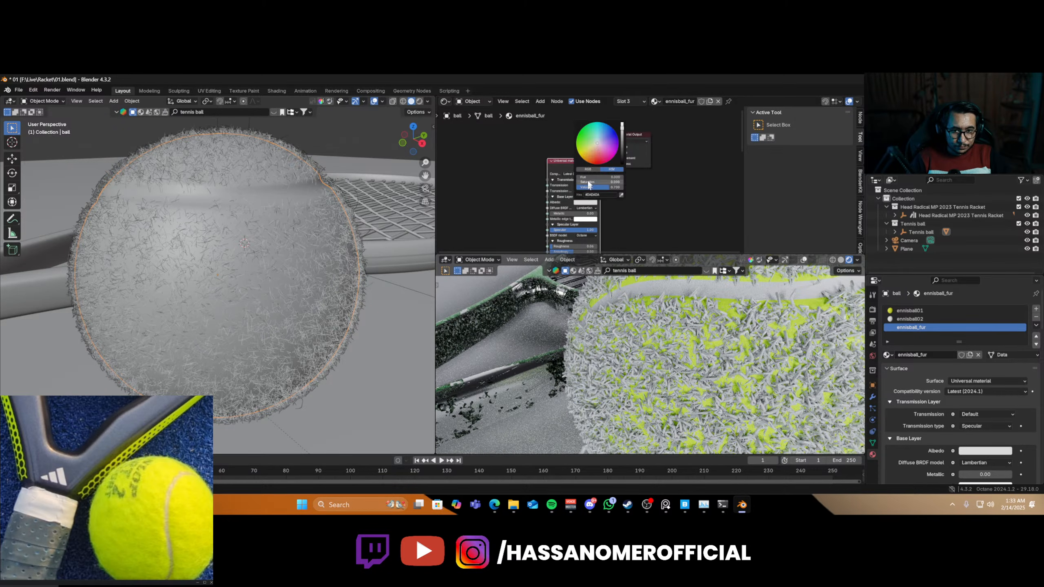
pyautogui.moveTo(598, 153)
pyautogui.mouseDown()
pyautogui.moveTo(591, 162)
pyautogui.moveTo(578, 153)
pyautogui.mouseUp()
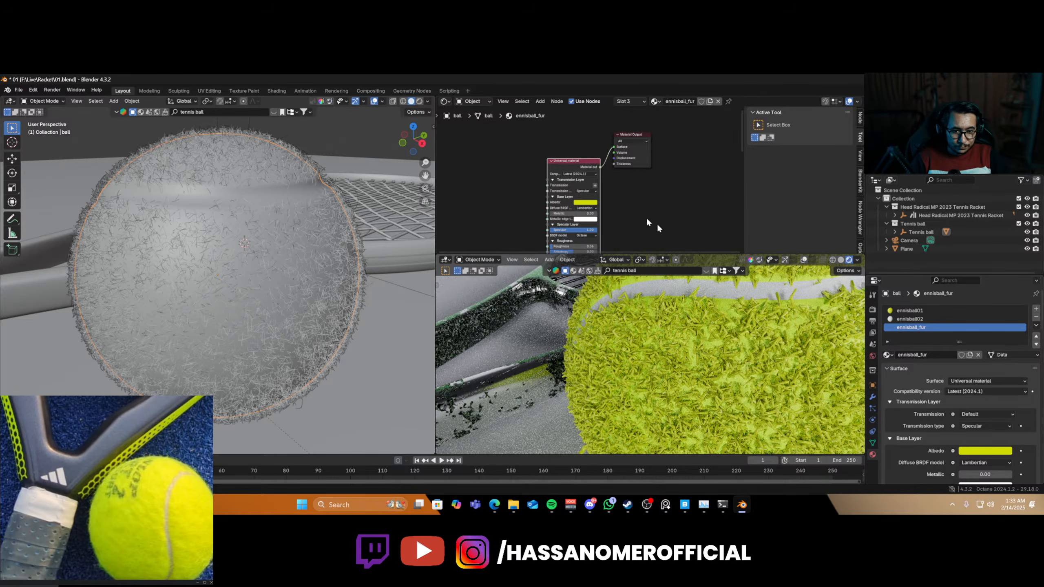
# - Add an RGB color texture to the Transmission input of ennisball_fur's Universal material
pyautogui.scroll(2, 627, 199)
pyautogui.moveTo(626, 199); pyautogui.dragTo(643, 174, button='middle')
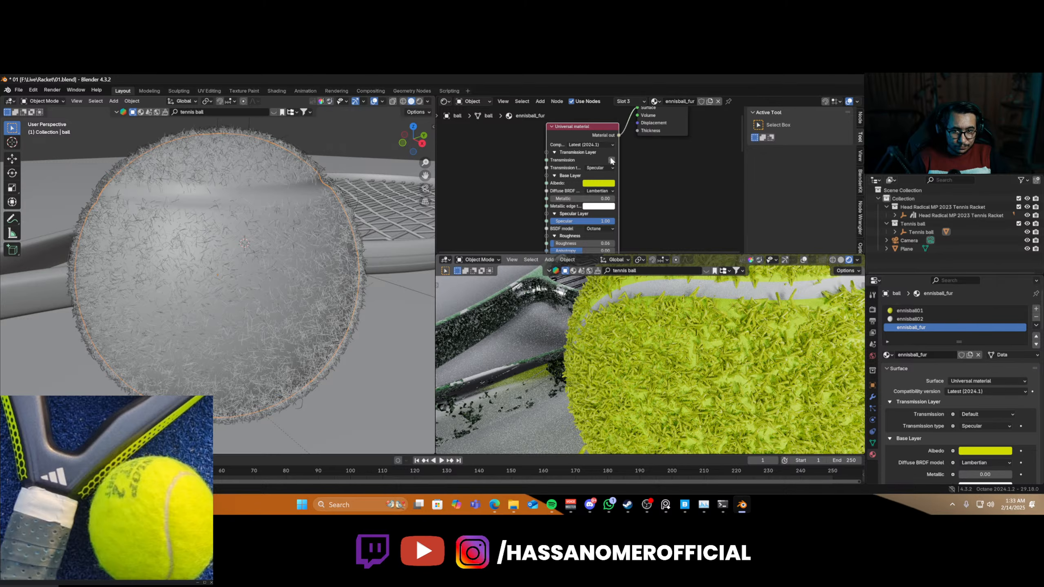
pyautogui.hotkey('shift', 'a')
pyautogui.moveTo(612, 169)
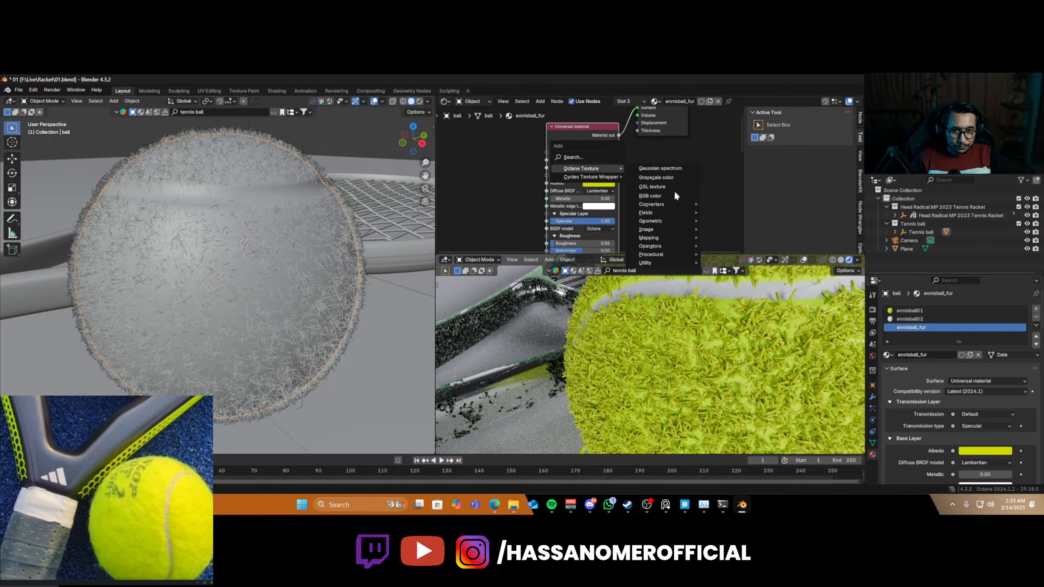
pyautogui.click(672, 193)
pyautogui.click(651, 181)
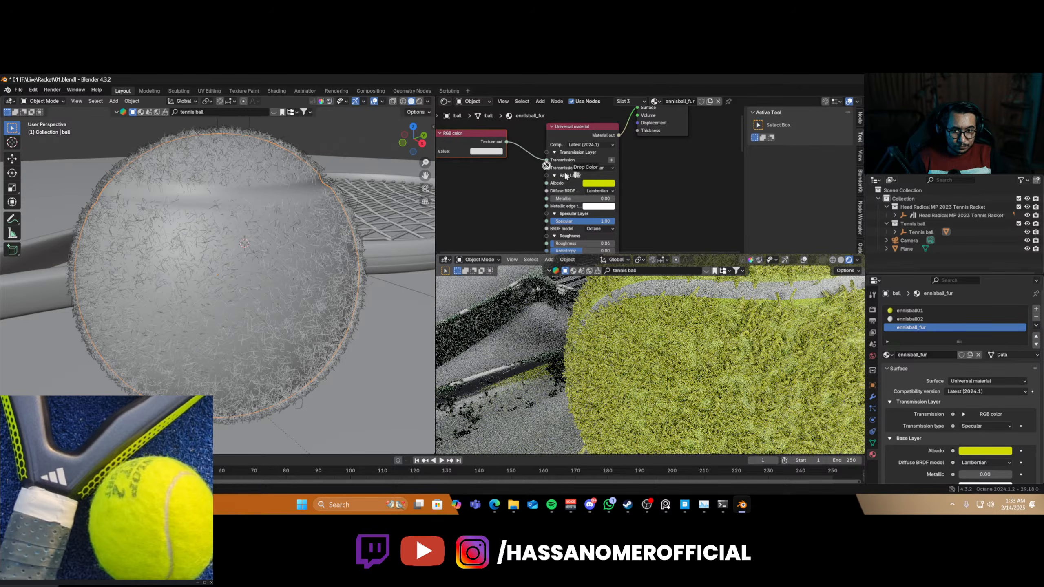
# - Copy the yellow-green Albedo color to the Transmission's RGB color texture, set the Albedo to black, and save the file
pyautogui.moveTo(566, 176); pyautogui.dragTo(488, 153)
pyautogui.click(599, 183)
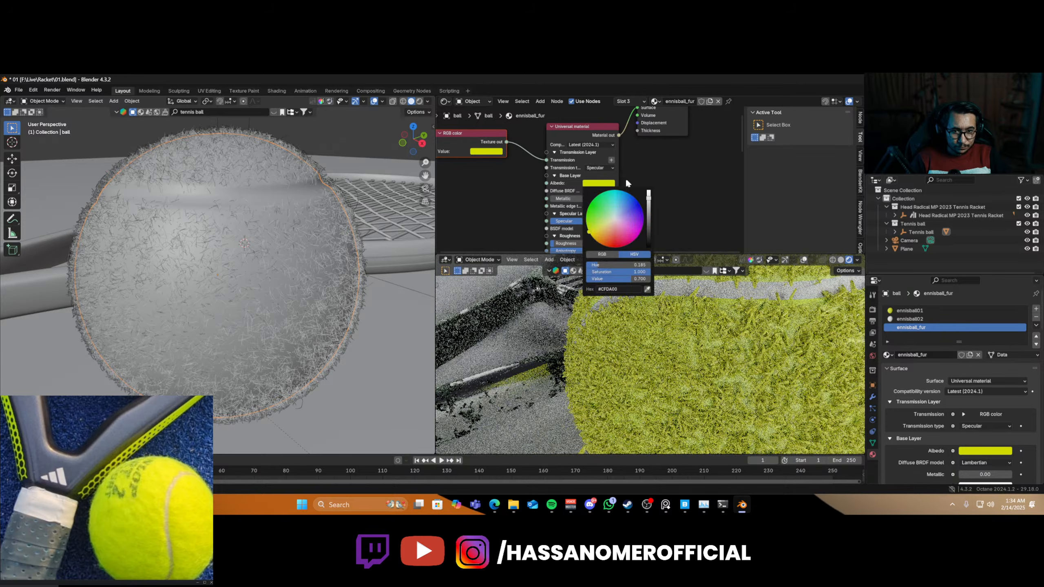
pyautogui.moveTo(650, 207); pyautogui.dragTo(648, 246)
pyautogui.hotkey('ctrl', 's')
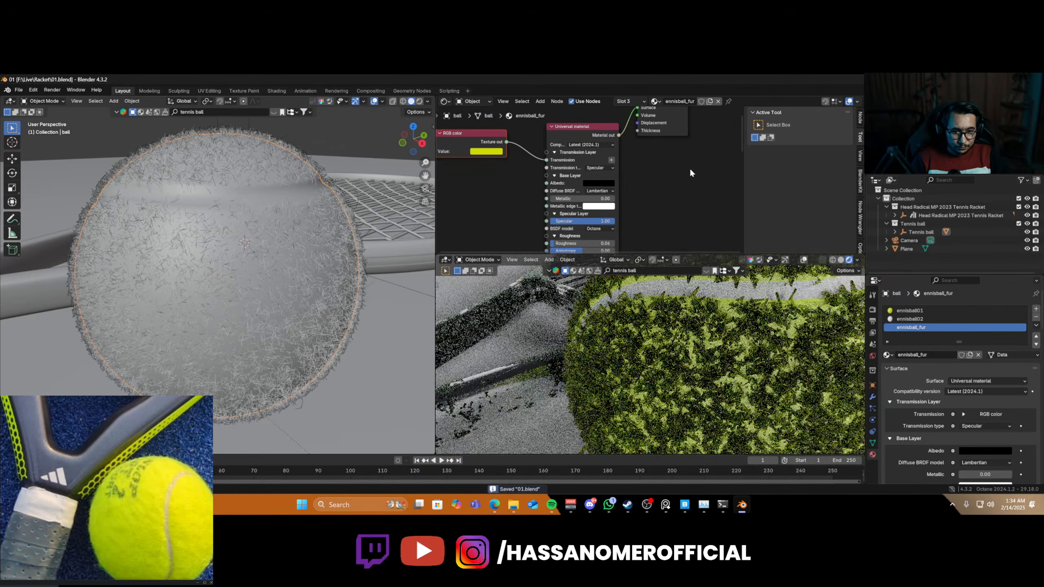
# - Set the Transmission type of ennisball_fur's Universal material to Diffuse
pyautogui.moveTo(651, 186); pyautogui.dragTo(655, 94, button='middle')
pyautogui.moveTo(656, 234); pyautogui.dragTo(652, 178, button='middle')
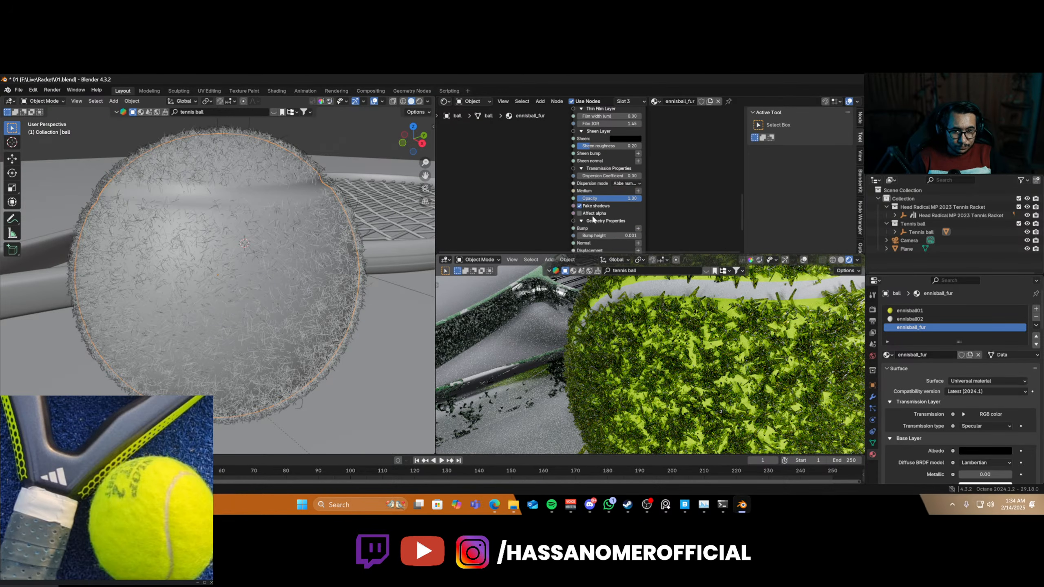
pyautogui.moveTo(698, 217)
pyautogui.mouseDown(button='middle')
pyautogui.moveTo(695, 238)
pyautogui.moveTo(690, 221)
pyautogui.mouseUp(button='middle')
pyautogui.click(622, 175)
pyautogui.click(637, 195)
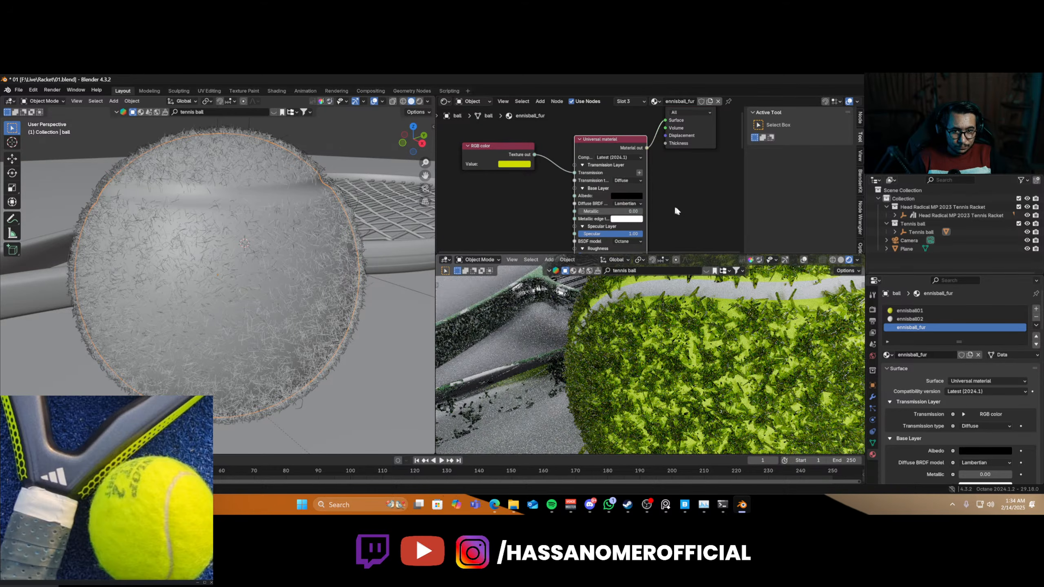
# - Examine the remaining Universal material settings of ennisball_fur, especially its Transmission Properties and Geometry Properties
pyautogui.scroll(-6, 669, 207)
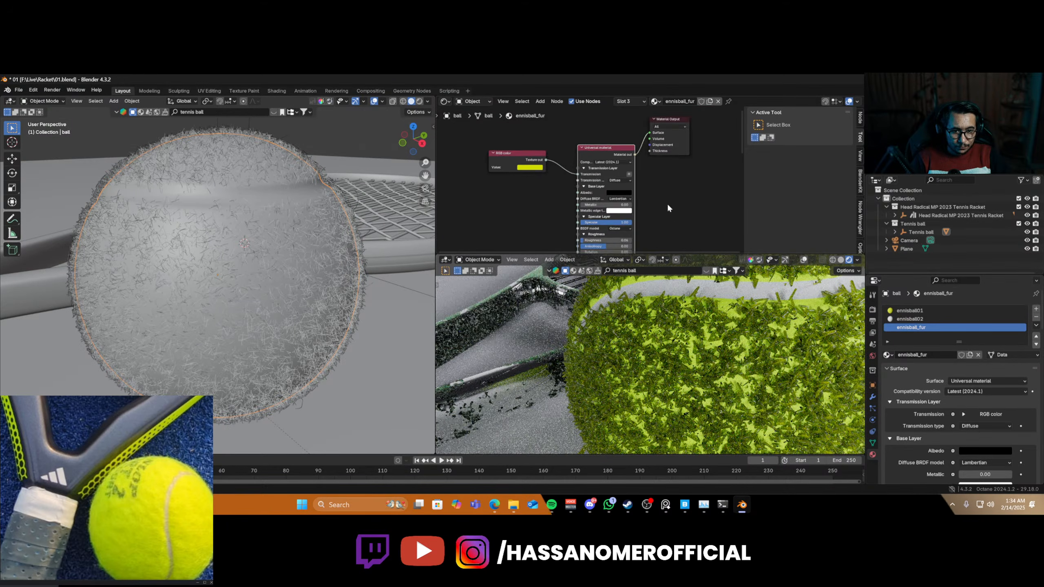
pyautogui.moveTo(668, 202); pyautogui.dragTo(695, 124, button='middle')
pyautogui.scroll(7, 655, 182)
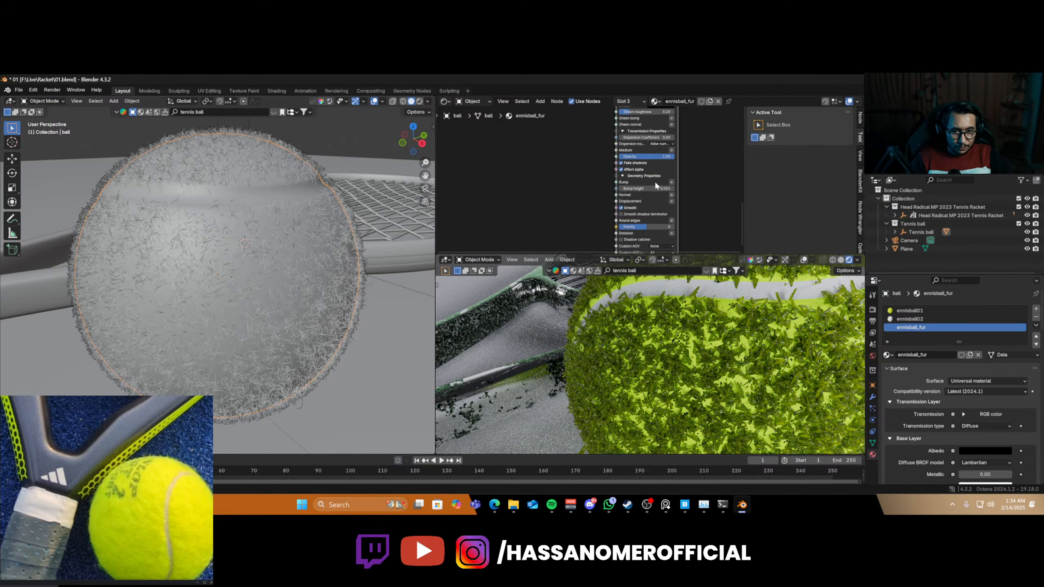
pyautogui.moveTo(648, 167); pyautogui.dragTo(585, 269, button='middle')
pyautogui.scroll(3, 615, 177)
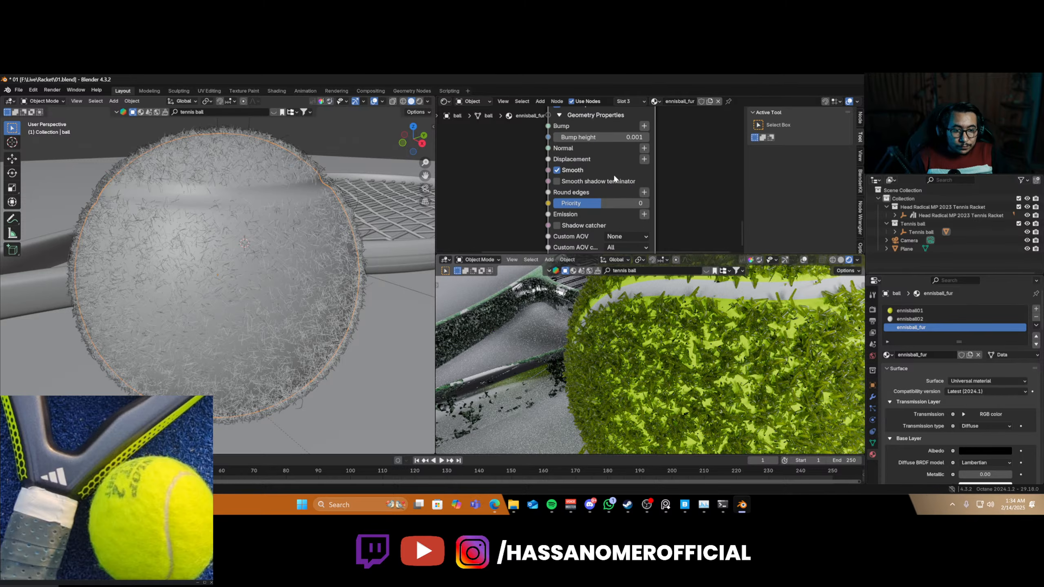
pyautogui.scroll(1, 615, 178)
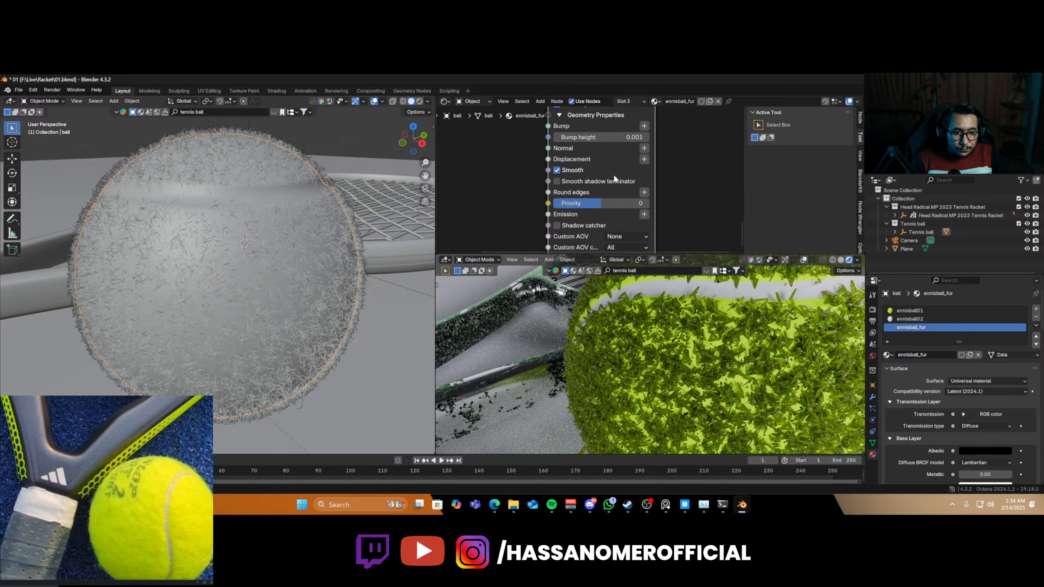
pyautogui.scroll(-8, 615, 177)
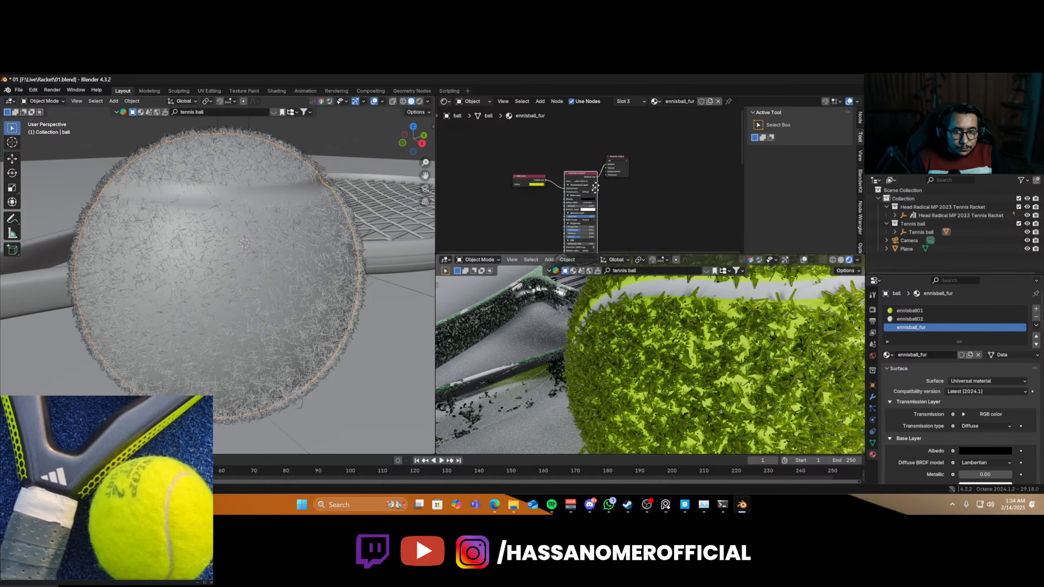
# - Move the Universal material nodes aside, add a Hair material node, and connect it to the Material Output's Surface
pyautogui.moveTo(517, 149); pyautogui.dragTo(609, 195)
pyautogui.press('g')
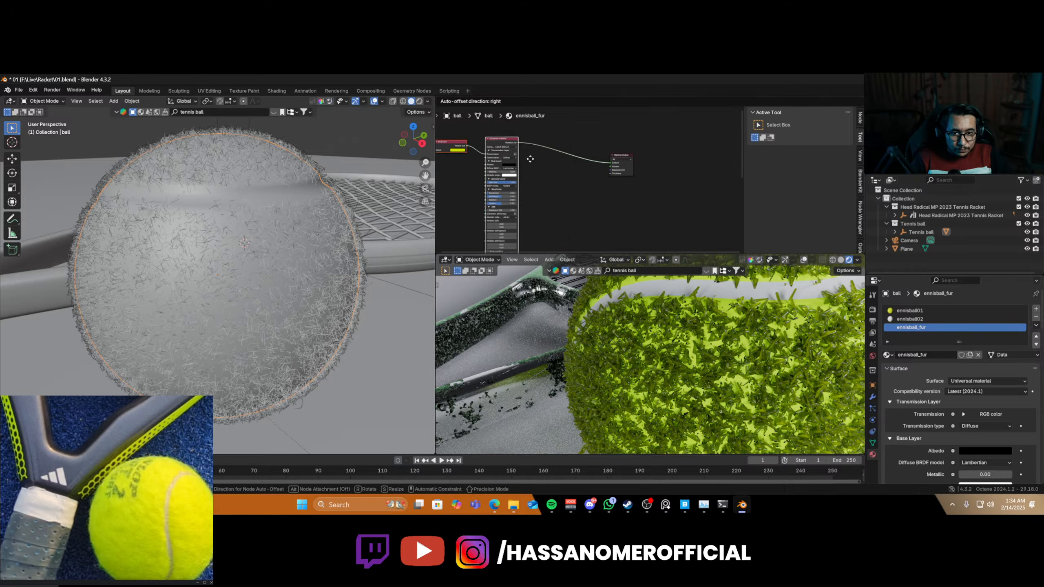
pyautogui.click(529, 158)
pyautogui.hotkey('shift', 'a')
pyautogui.write('ha')
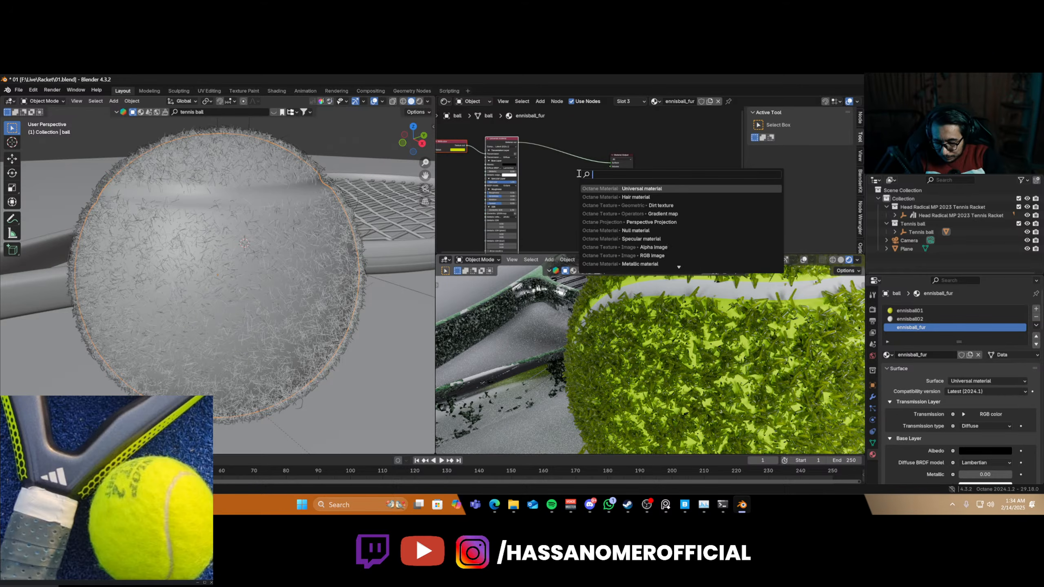
pyautogui.write('ir')
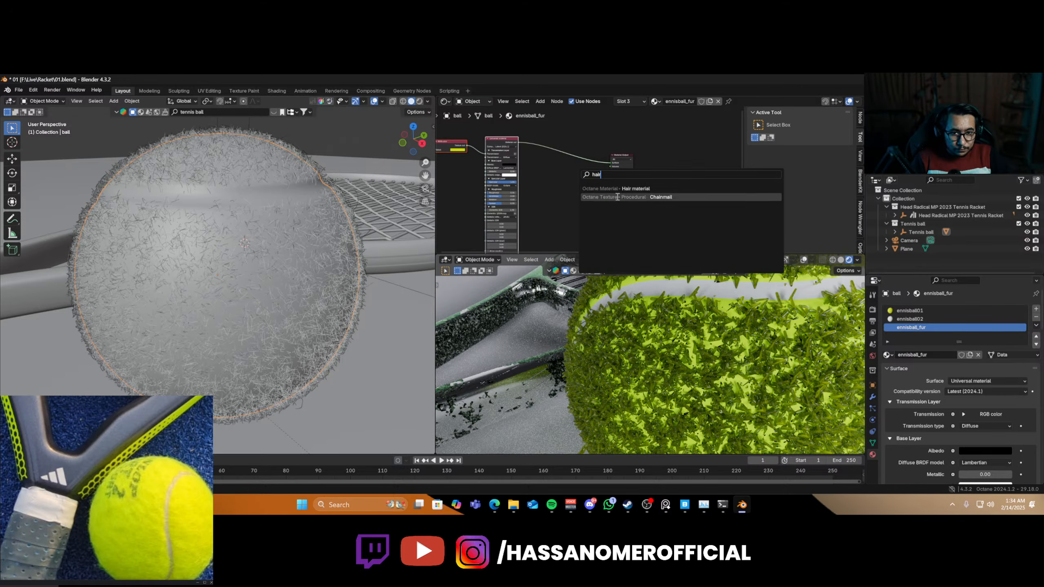
pyautogui.press('Return')
pyautogui.click(561, 186)
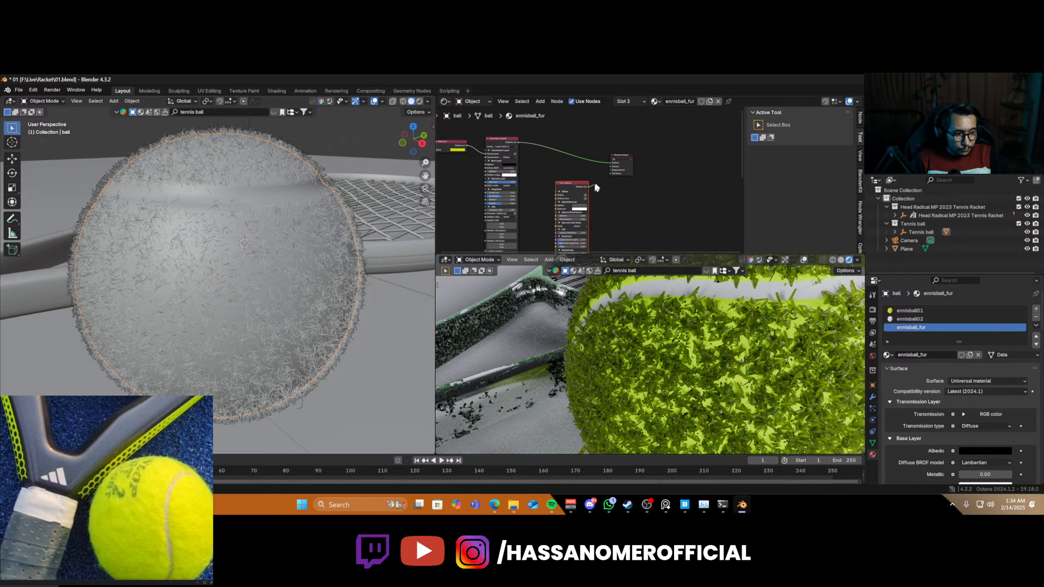
pyautogui.moveTo(615, 166); pyautogui.dragTo(612, 163)
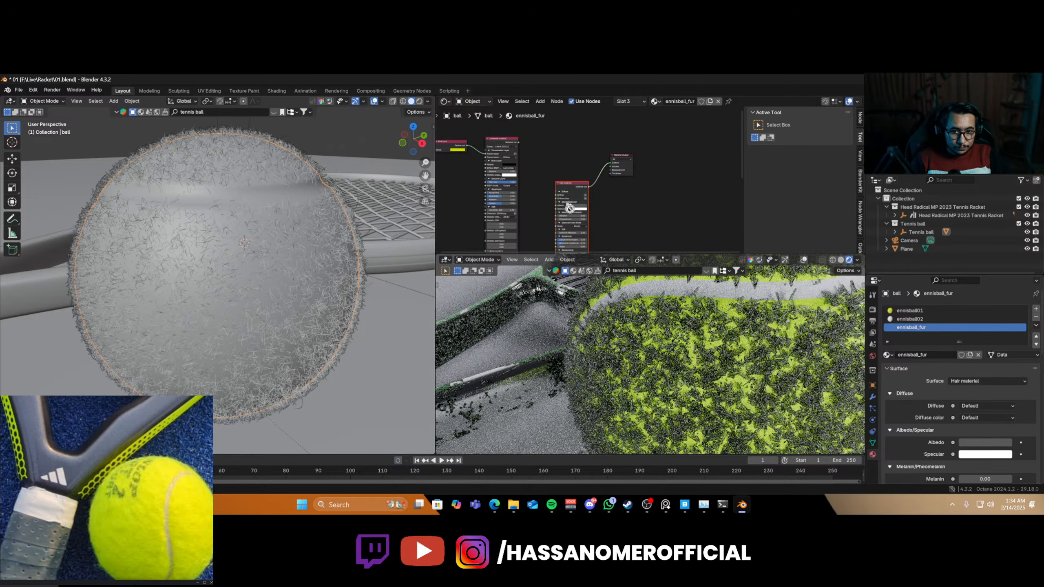
# - Copy the yellow-green color to the Hair material's Albedo and review its other settings
pyautogui.moveTo(570, 209); pyautogui.dragTo(580, 206)
pyautogui.scroll(5, 556, 204)
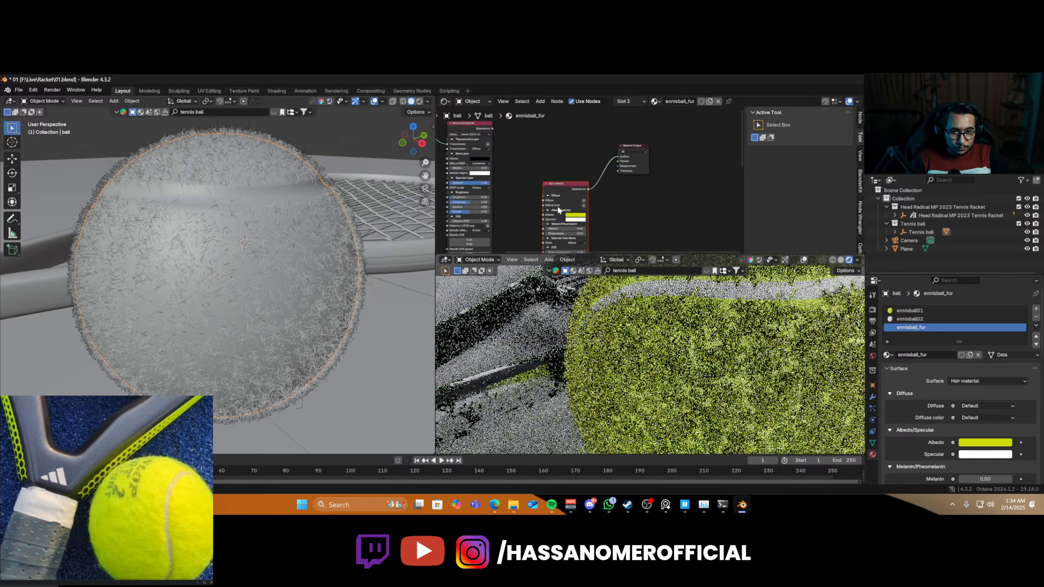
pyautogui.moveTo(550, 197); pyautogui.dragTo(583, 107, button='middle')
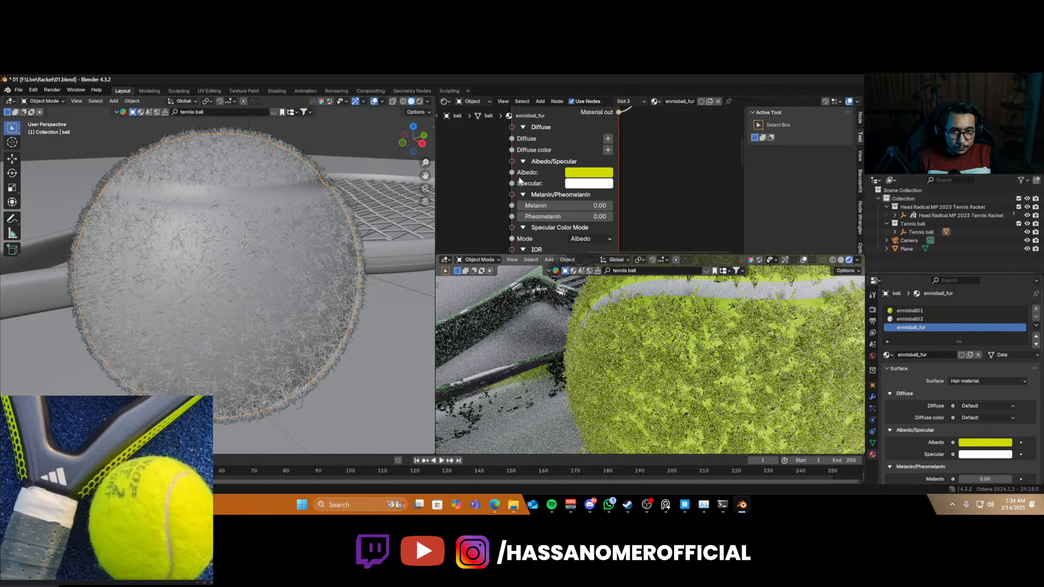
pyautogui.scroll(1, 520, 180)
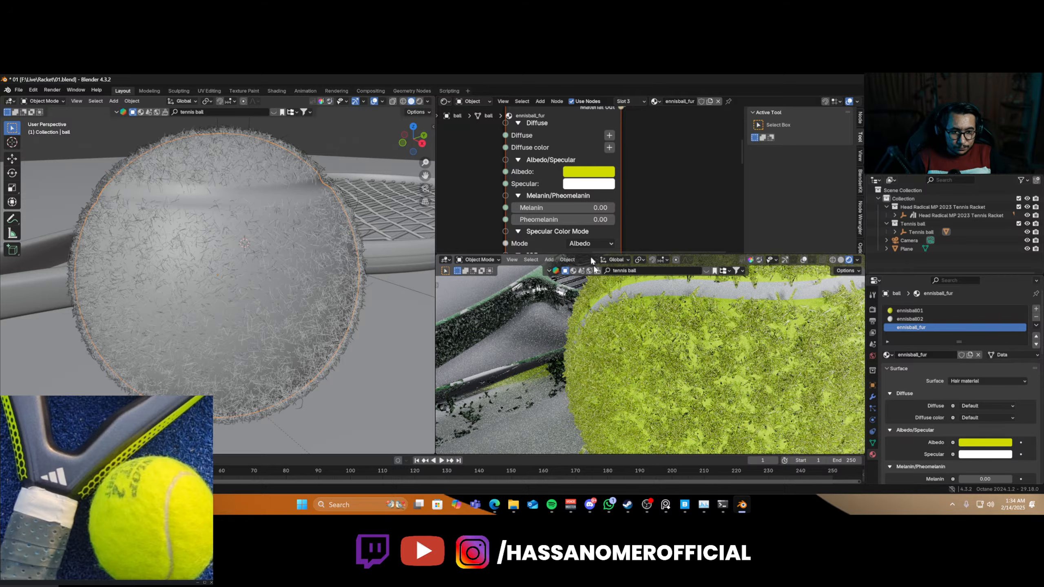
pyautogui.scroll(-8, 958, 391)
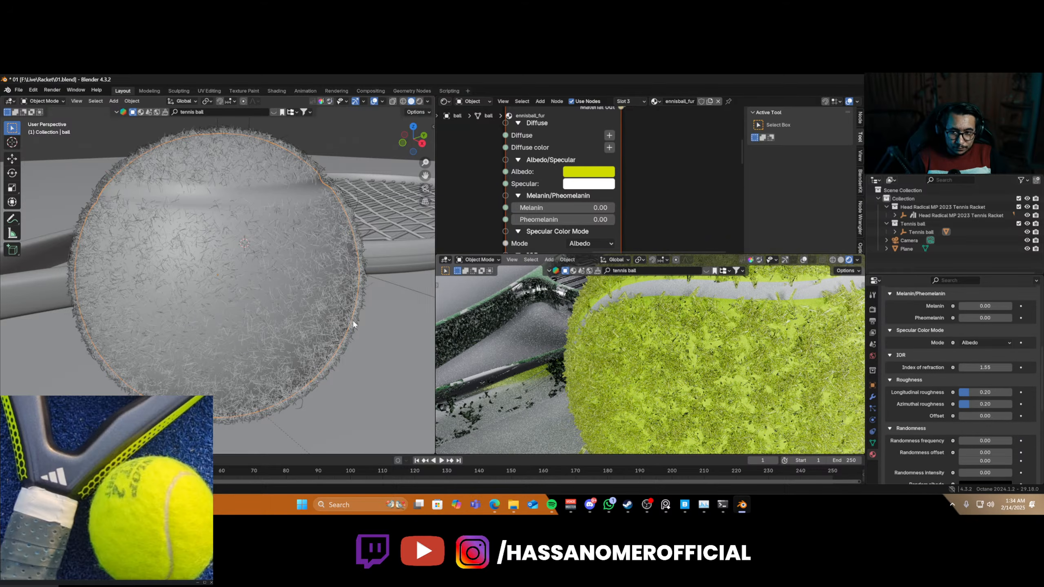
# - Set the Root thickness of the fur01 particle system to 0.0002 in its Octane Hair Properties
pyautogui.click(873, 409)
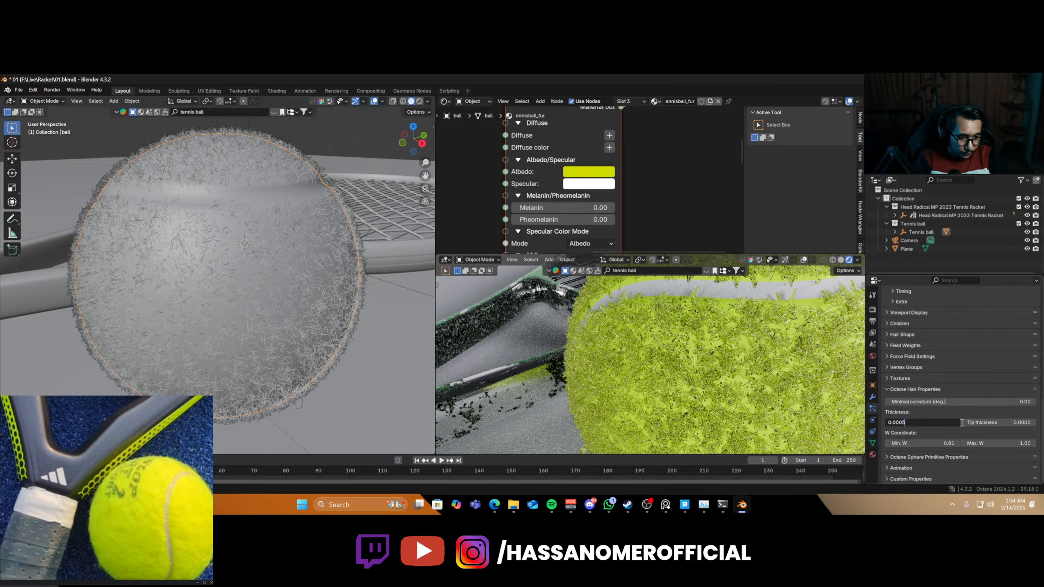
pyautogui.press('BackSpace')
pyautogui.write('2')
pyautogui.press('Return')
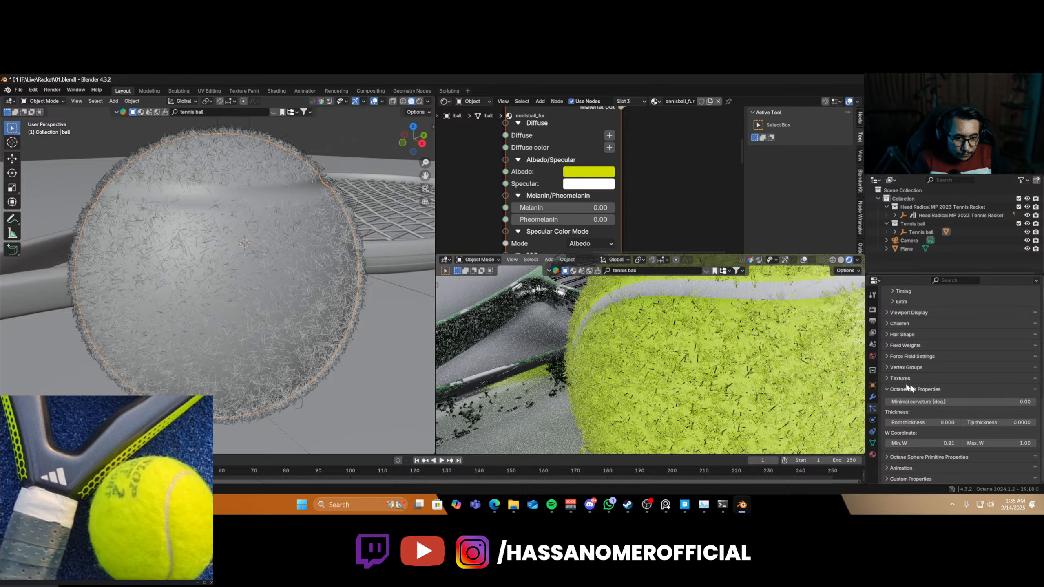
# - Try removing the fur02 particle system from the ball, and undo the removal
pyautogui.scroll(15, 932, 382)
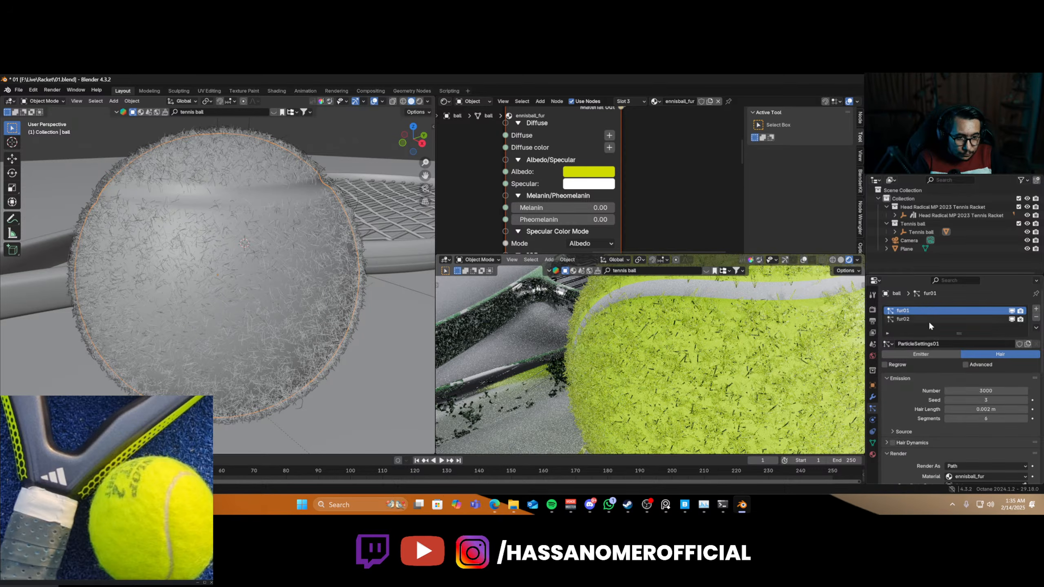
pyautogui.click(928, 321)
pyautogui.click(1036, 317)
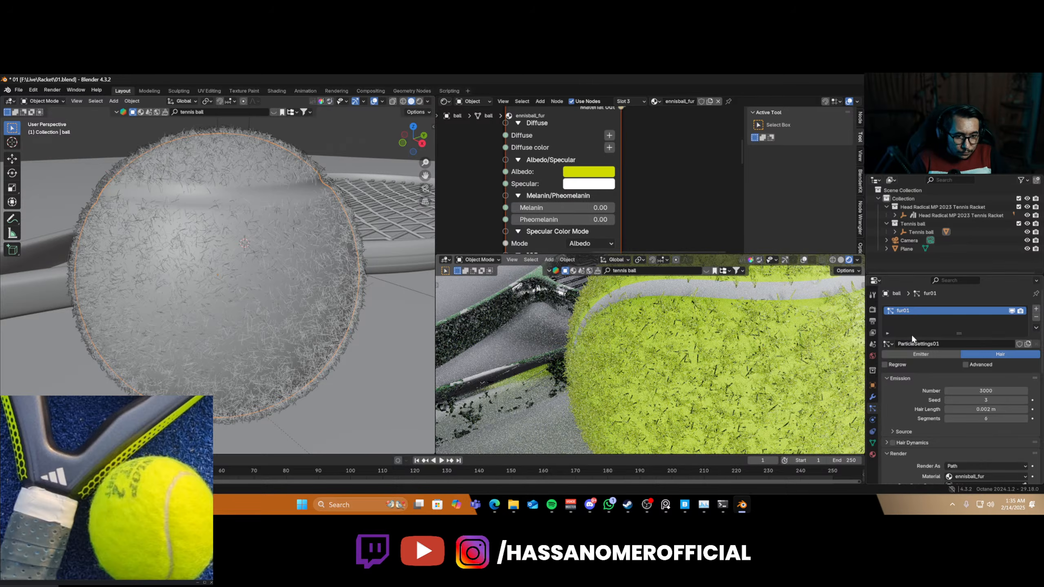
pyautogui.hotkey('ctrl', 'z')
# - Set the Minimal curvature of the fur02 particle system to 1.00 in its Octane Hair Properties
pyautogui.moveTo(727, 388); pyautogui.dragTo(716, 386, button='middle')
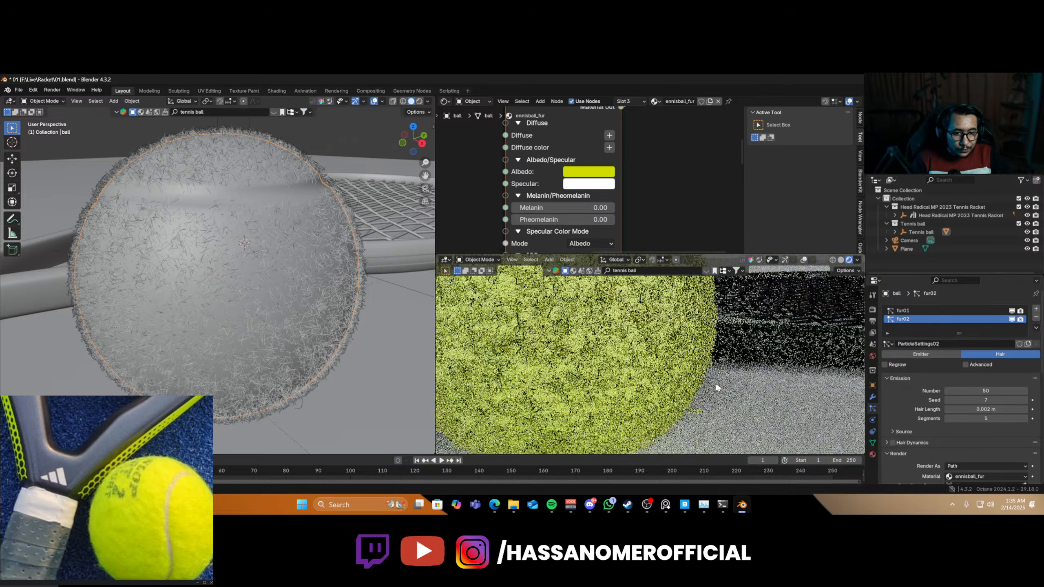
pyautogui.scroll(-5, 909, 395)
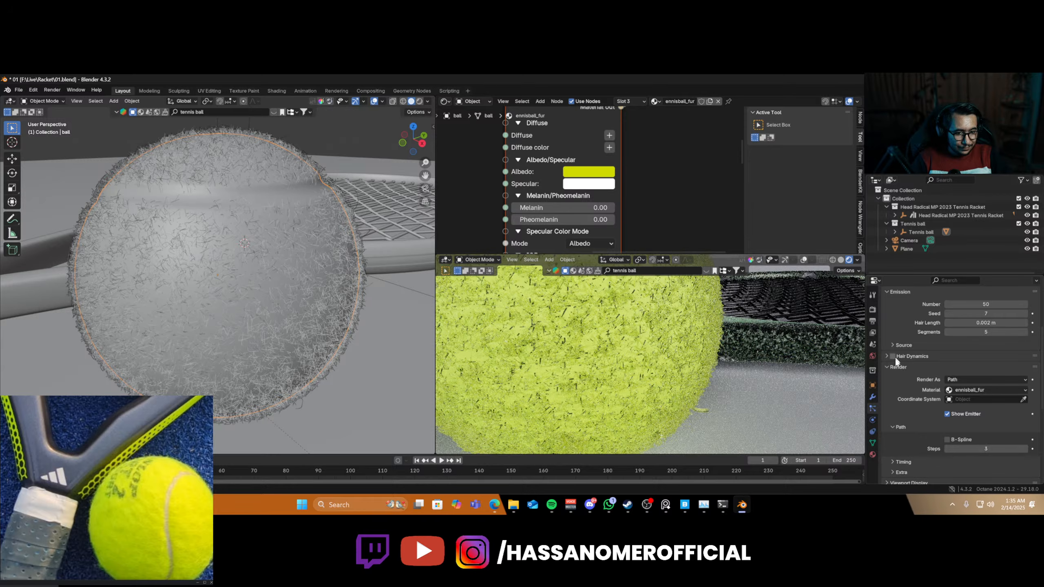
pyautogui.scroll(-2, 908, 403)
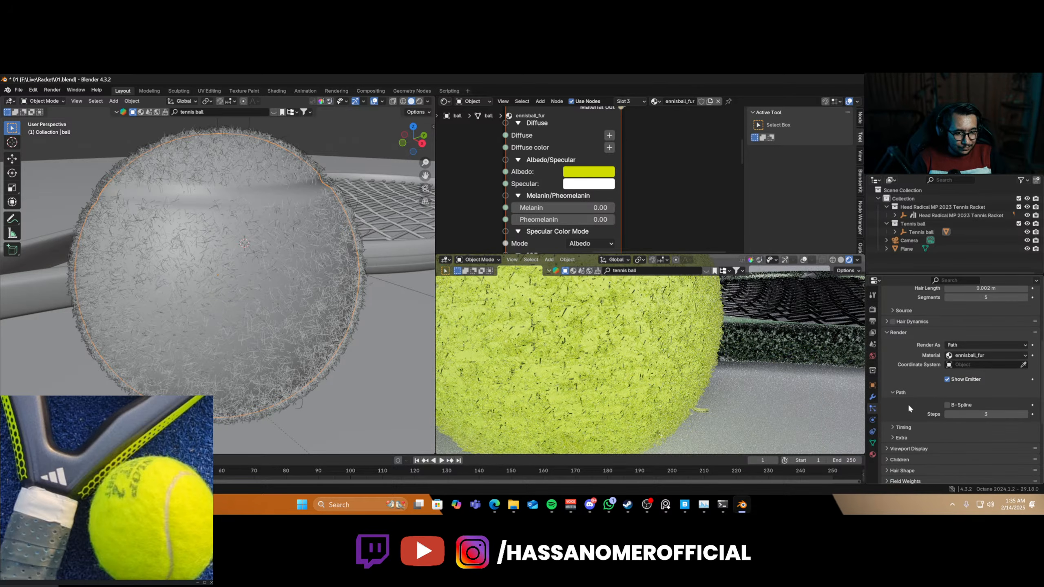
pyautogui.scroll(-4, 903, 403)
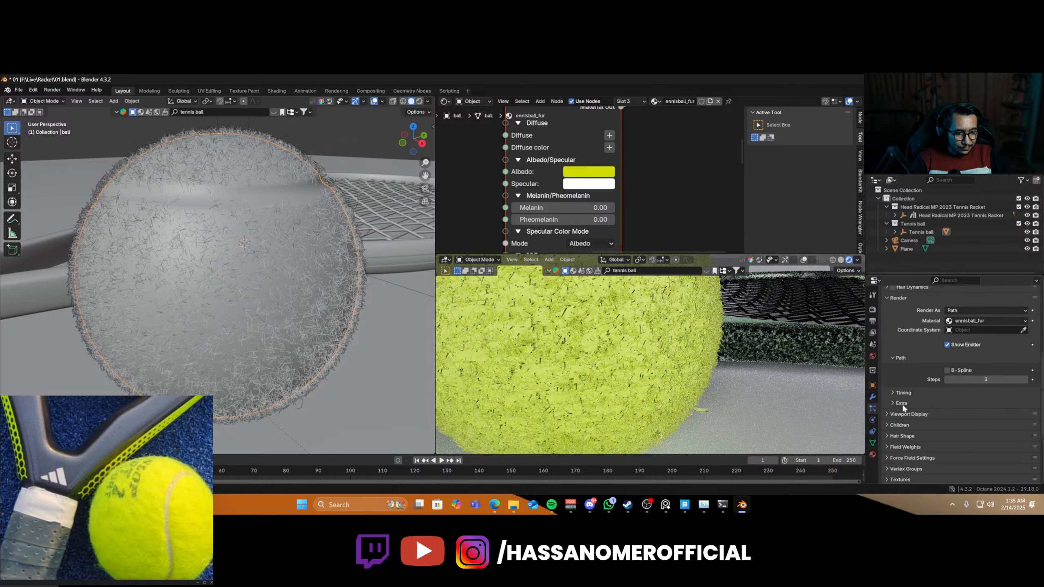
pyautogui.scroll(-3, 923, 414)
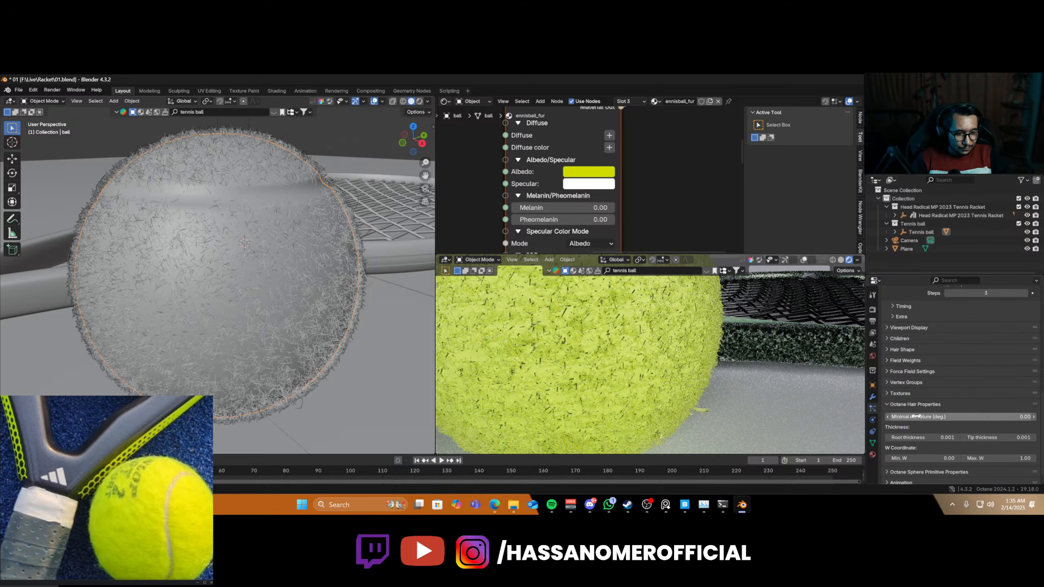
pyautogui.click(956, 417)
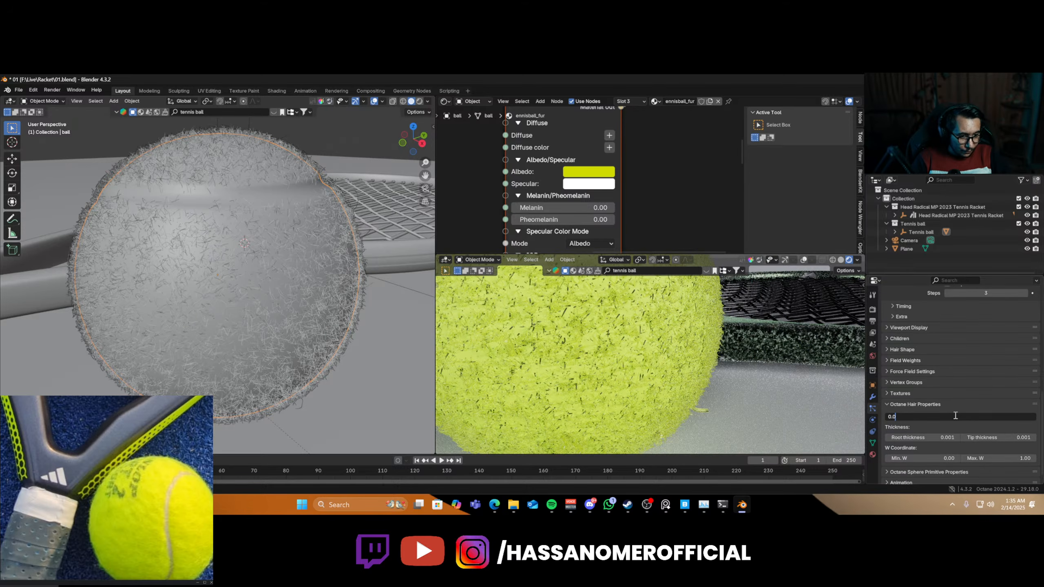
pyautogui.write('1')
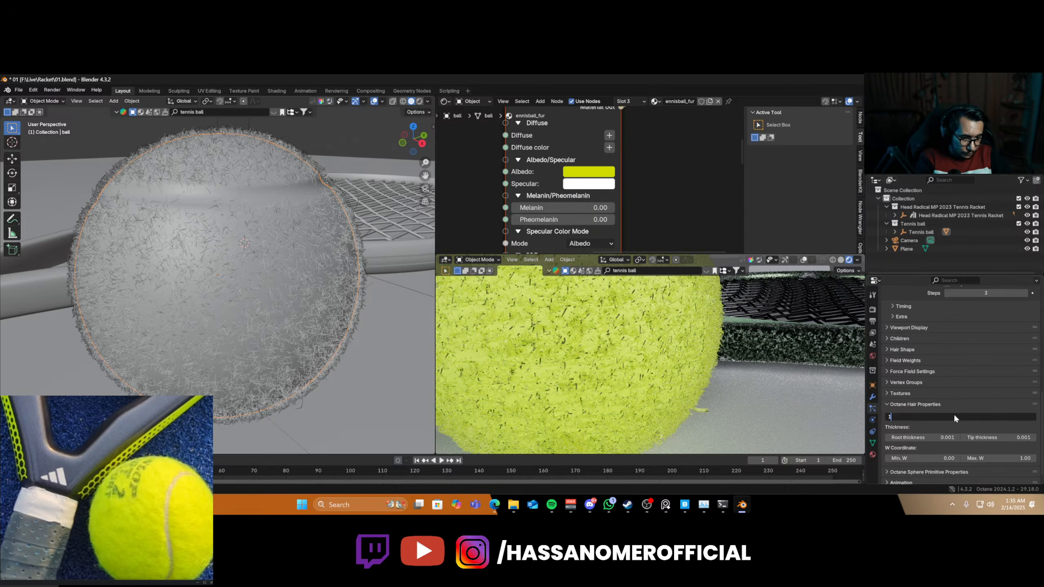
pyautogui.write('1')
pyautogui.press('Return')
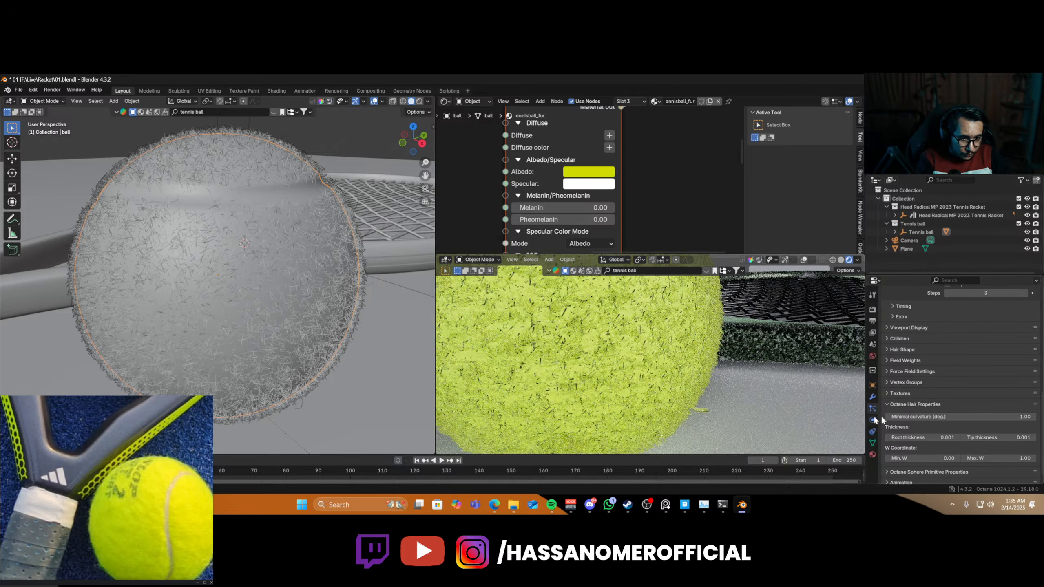
# - Expand fur02's Octane Sphere Primitive Properties and try to enable Use as Octane Sphere Primitive
pyautogui.scroll(-1, 950, 409)
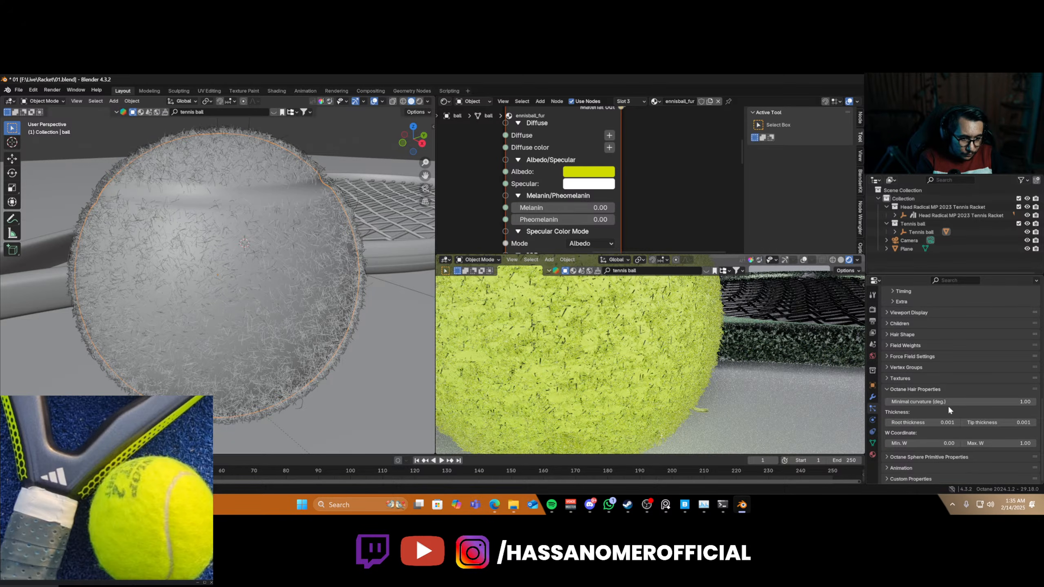
pyautogui.click(898, 457)
pyautogui.scroll(-2, 891, 443)
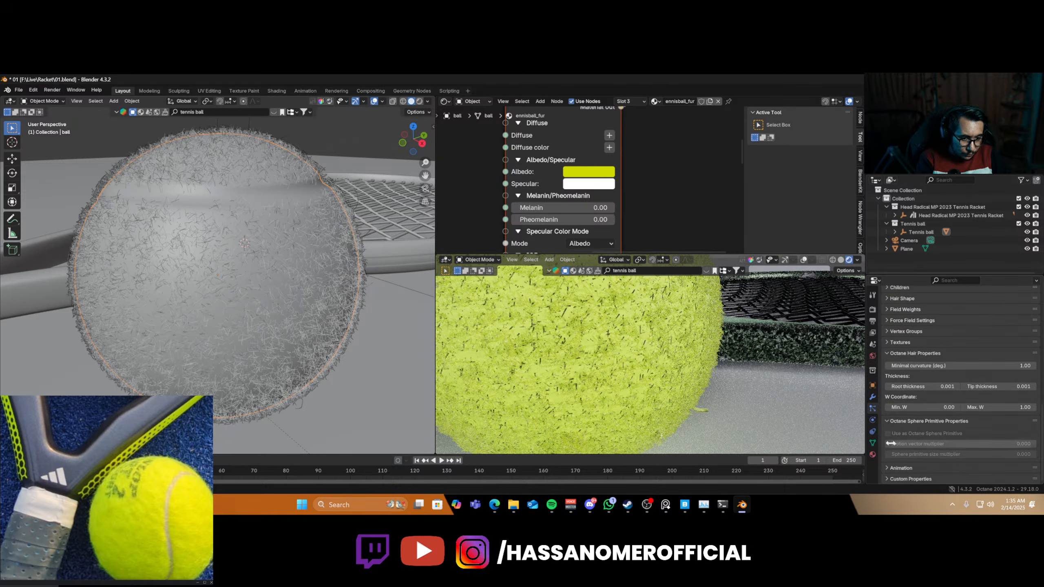
pyautogui.click(890, 434)
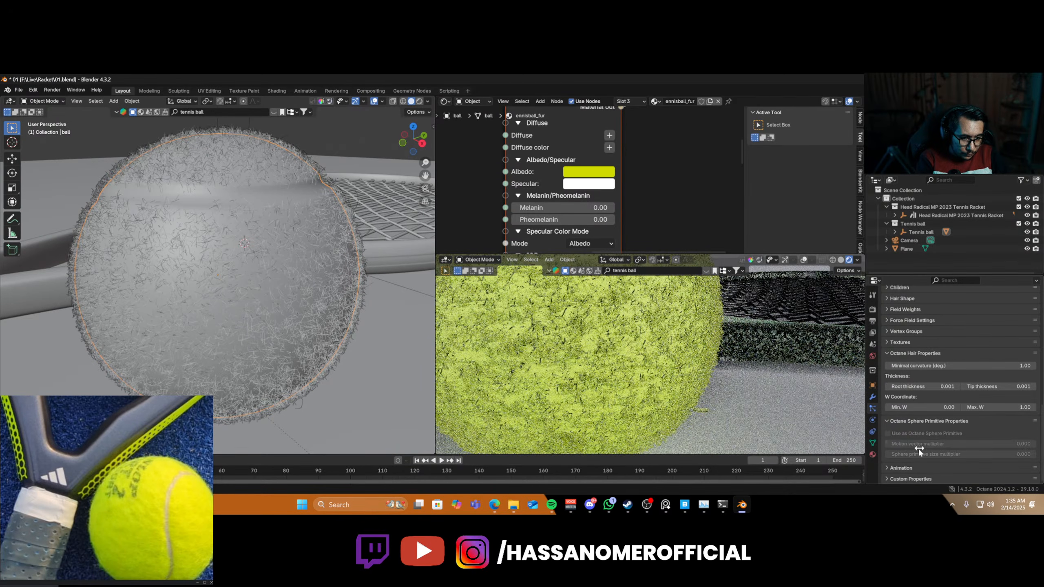
# - Set the Hair Length of the ball's fur01 particle system to 0.005 m
pyautogui.scroll(4, 918, 447)
pyautogui.scroll(12, 925, 432)
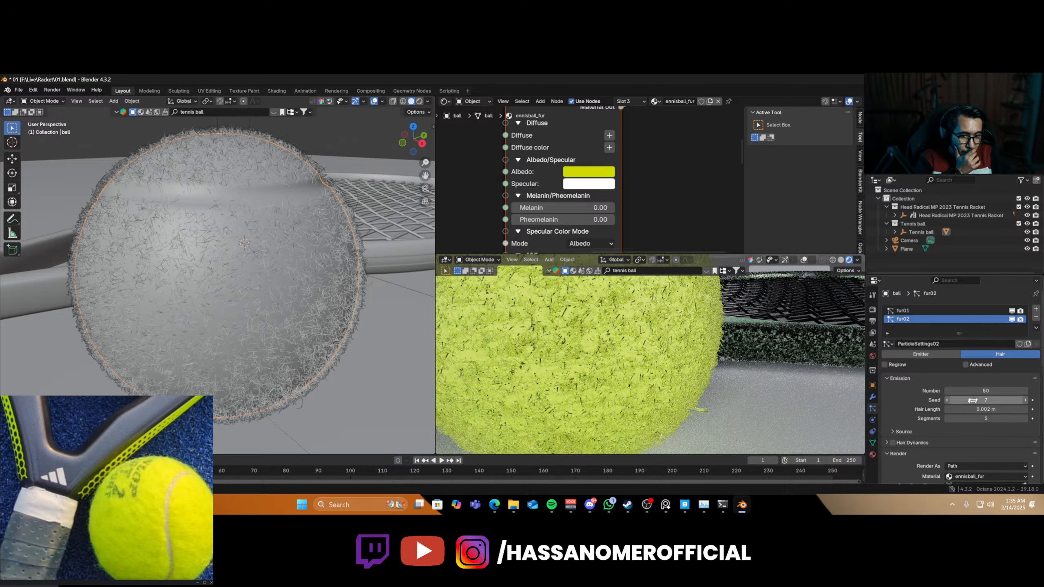
pyautogui.click(902, 312)
pyautogui.click(969, 390)
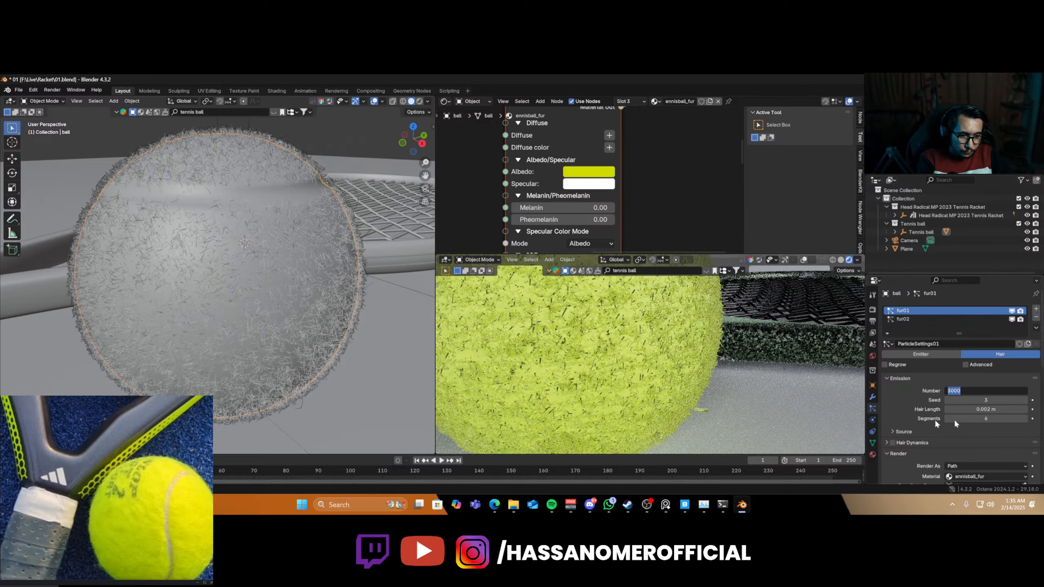
pyautogui.click(985, 409)
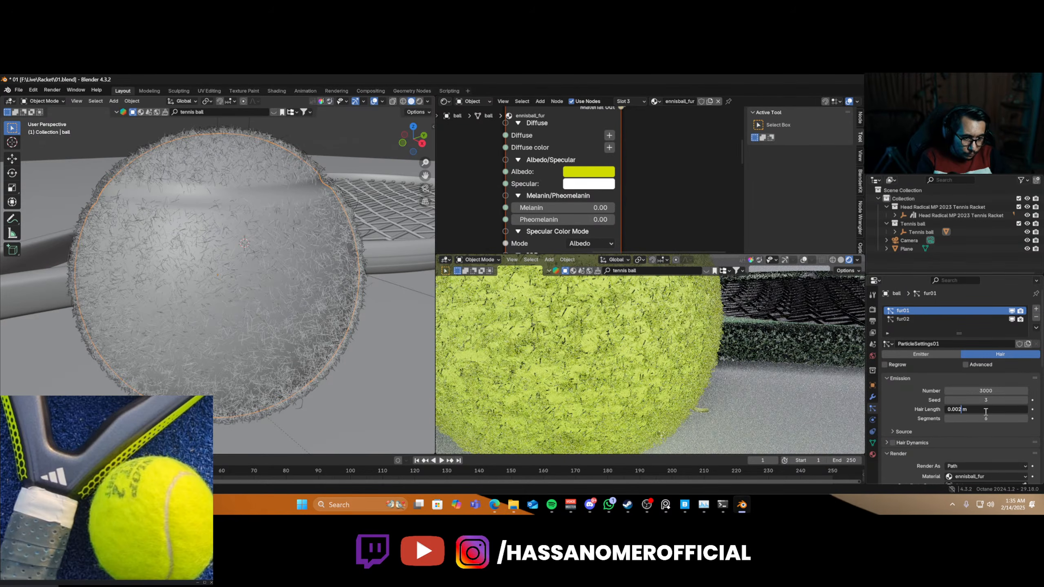
pyautogui.press('BackSpace')
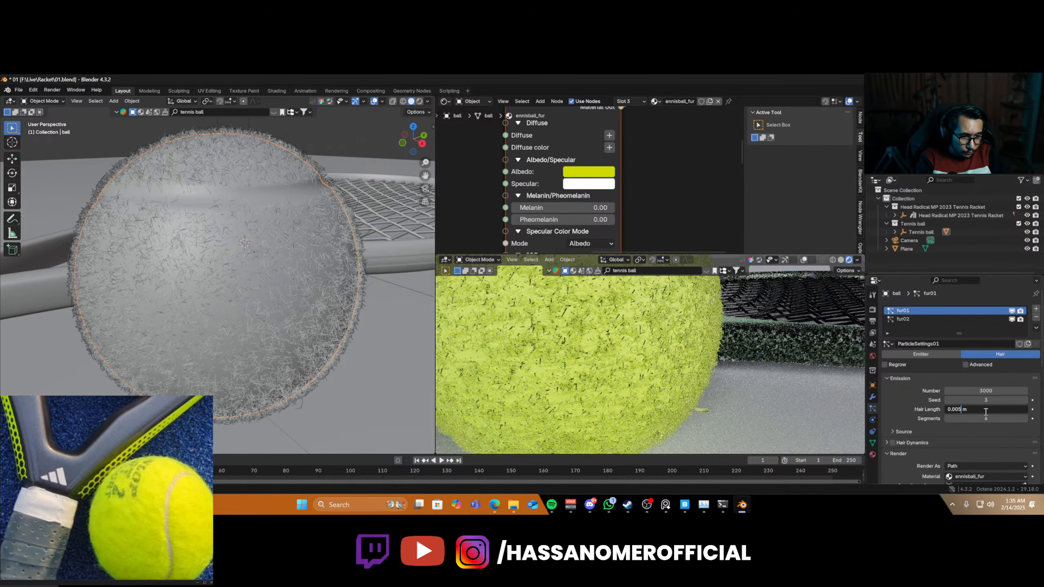
pyautogui.press('Return')
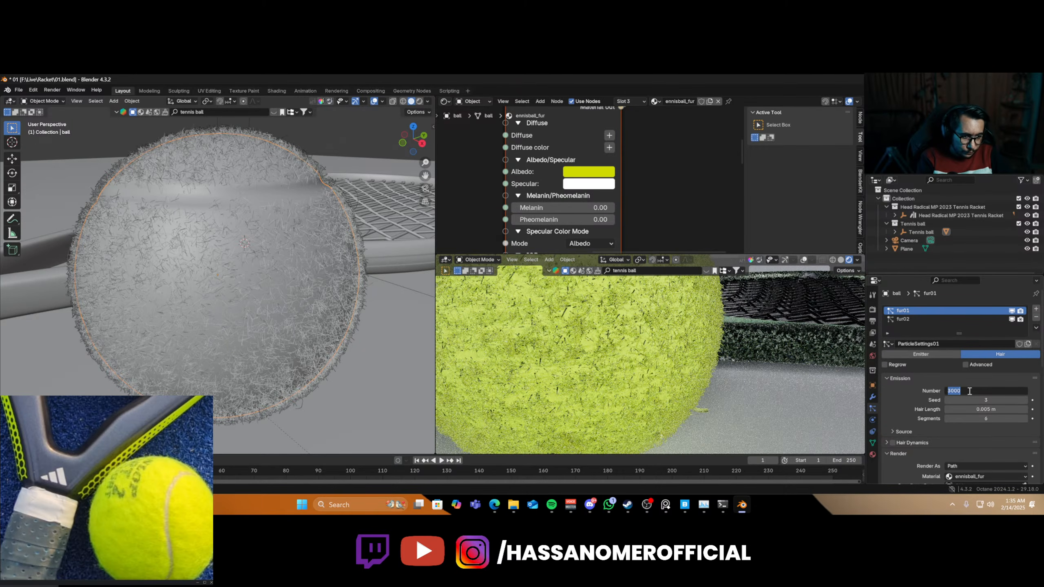
# - Set the emission Number of fur01 to 5000 and check the whole ball in the render, keeping the ball selected
pyautogui.write('50')
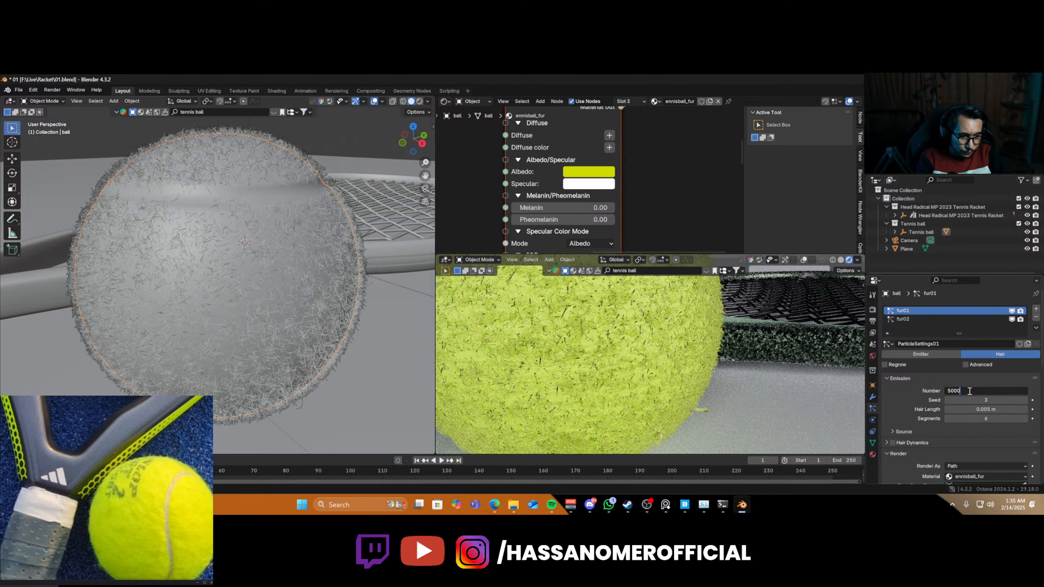
pyautogui.write('00')
pyautogui.press('Return')
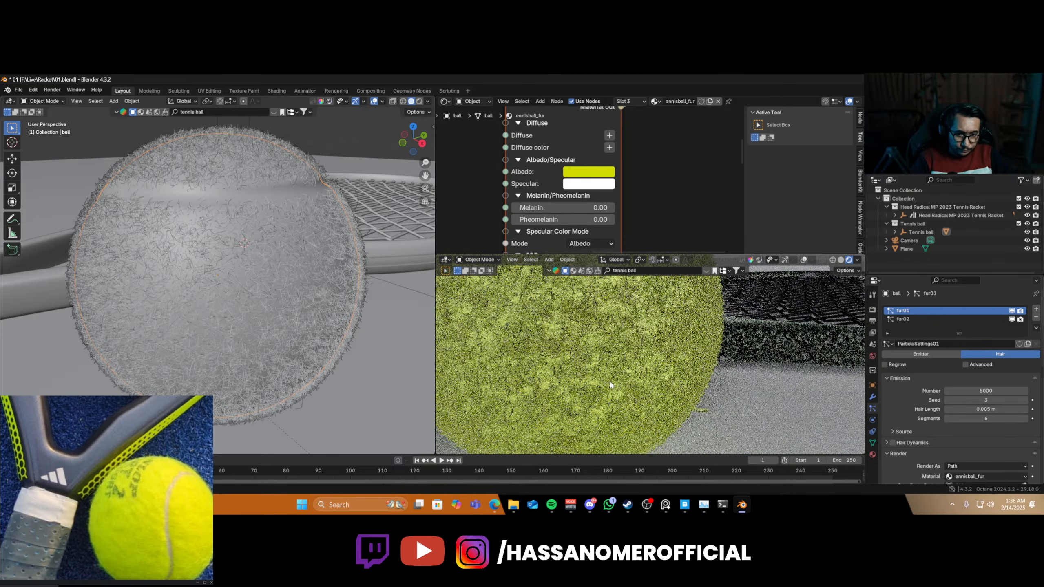
pyautogui.scroll(-5, 658, 379)
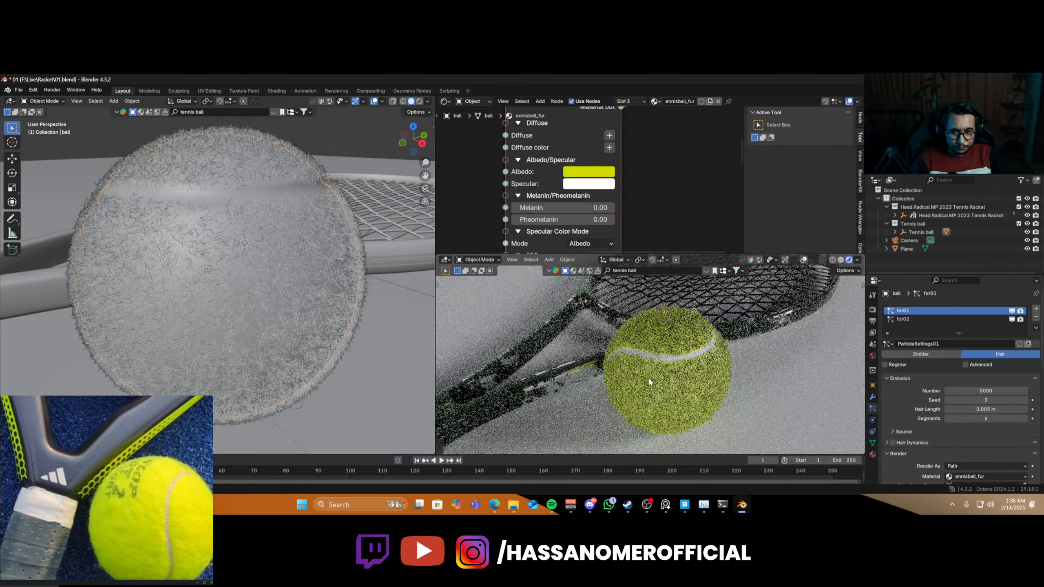
pyautogui.click(789, 362)
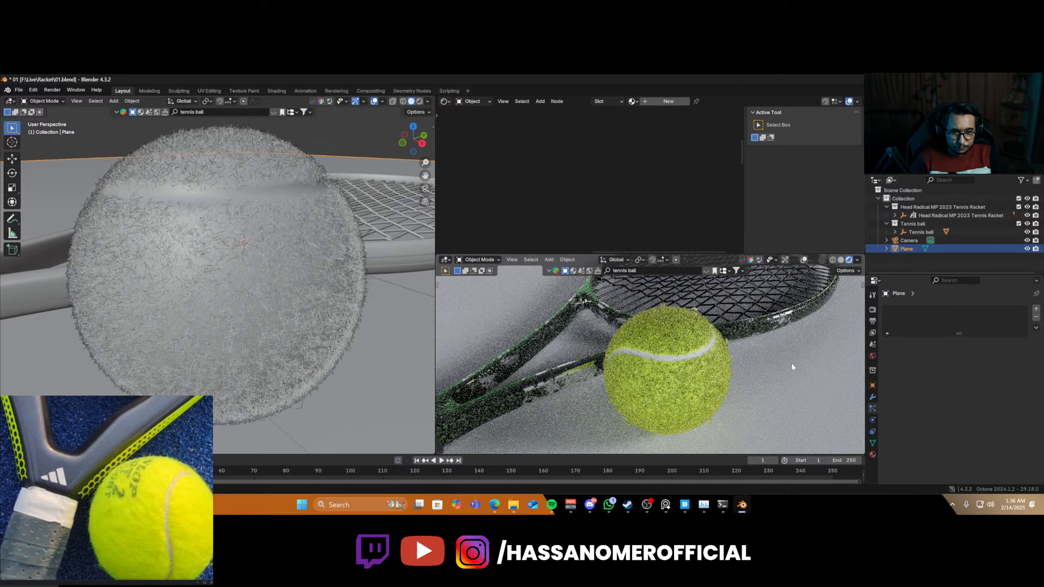
pyautogui.click(706, 382)
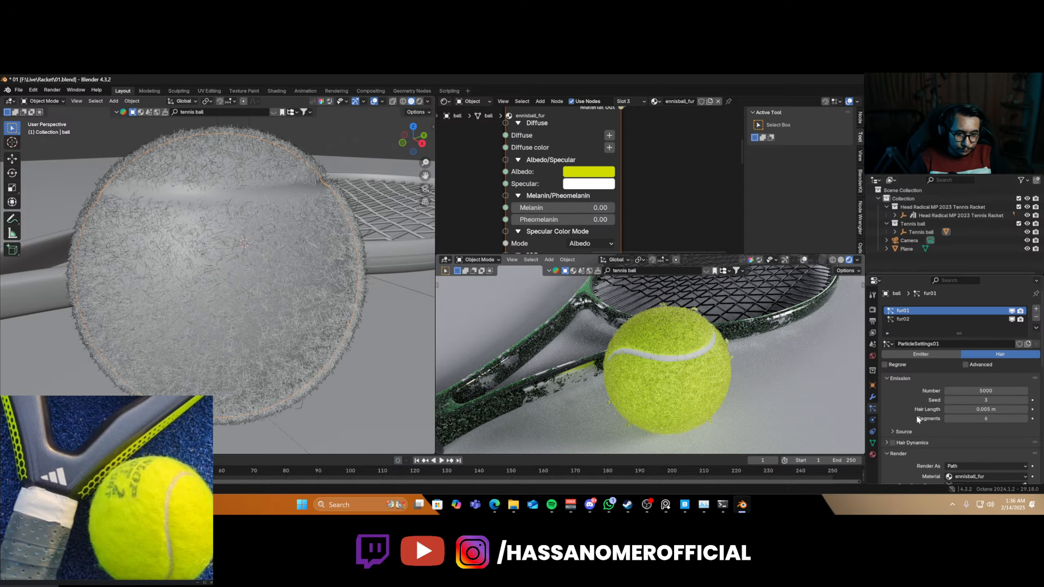
# - Select the fur02 particle system and hide fur01 in the viewport to isolate fur02
pyautogui.scroll(-5, 916, 414)
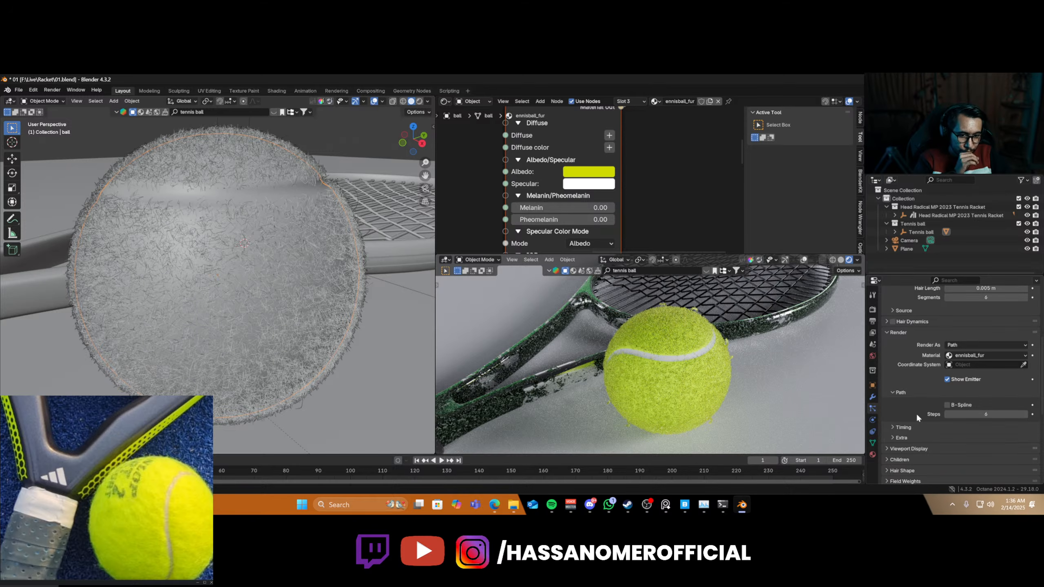
pyautogui.scroll(5, 916, 413)
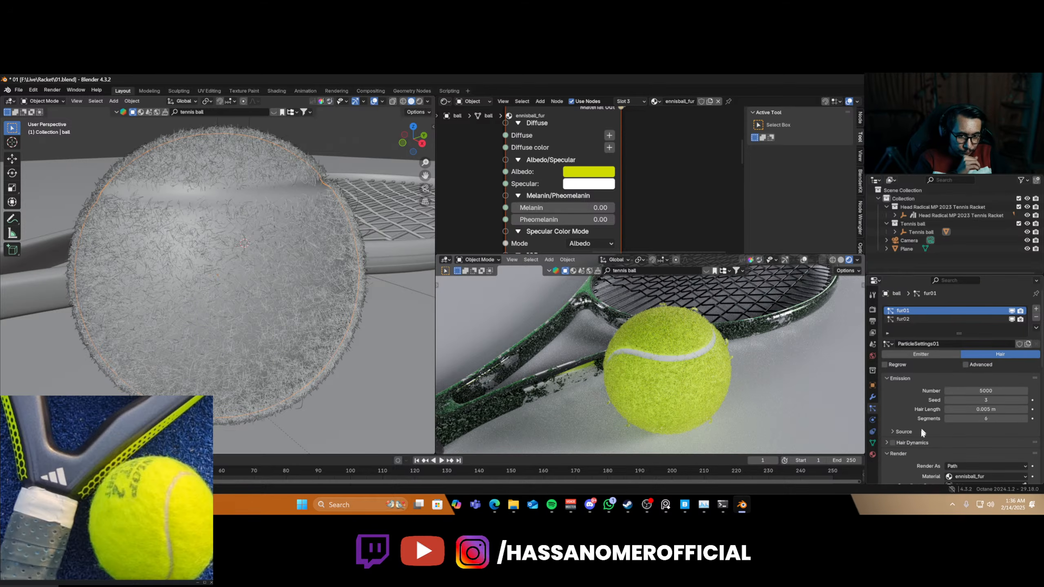
pyautogui.click(908, 320)
pyautogui.click(1011, 311)
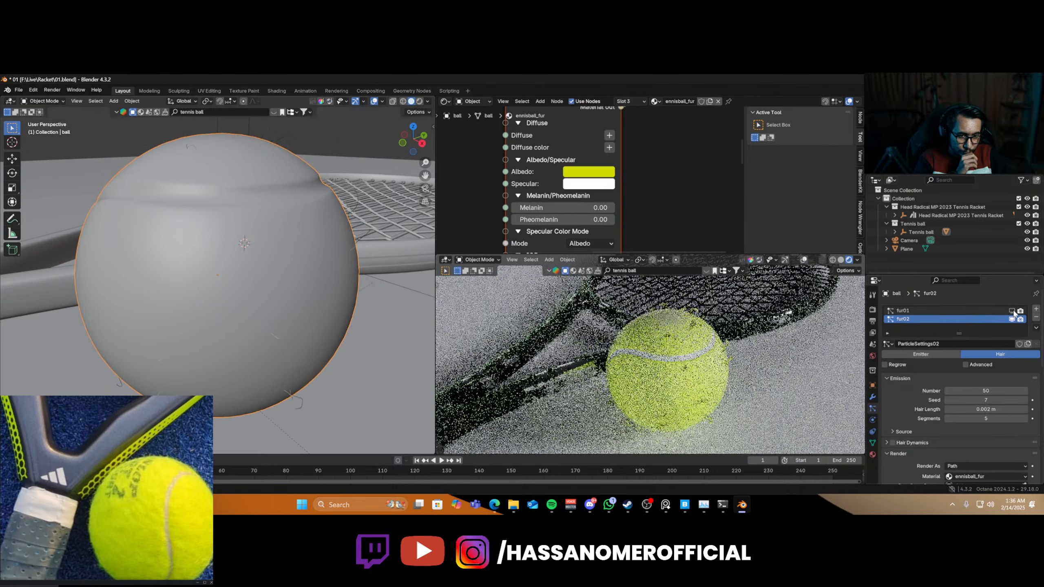
# - Lower the Root thickness of fur02 to 0.00001 in its Octane Hair Properties and inspect its hairs up close
pyautogui.scroll(-4, 910, 401)
pyautogui.scroll(-8, 911, 401)
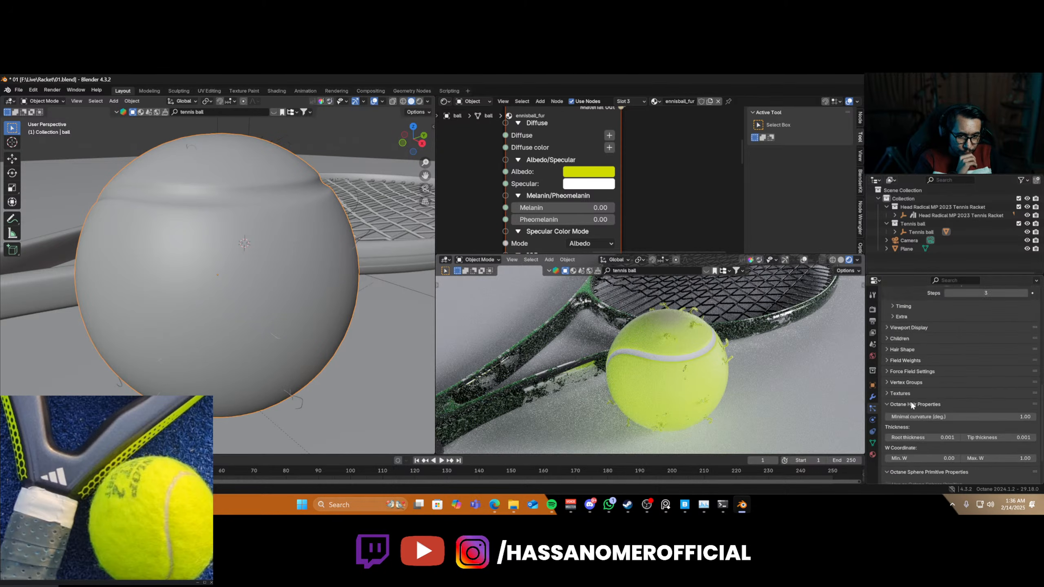
pyautogui.click(933, 387)
pyautogui.press('Right')
pyautogui.press('Left')
pyautogui.press('Left')
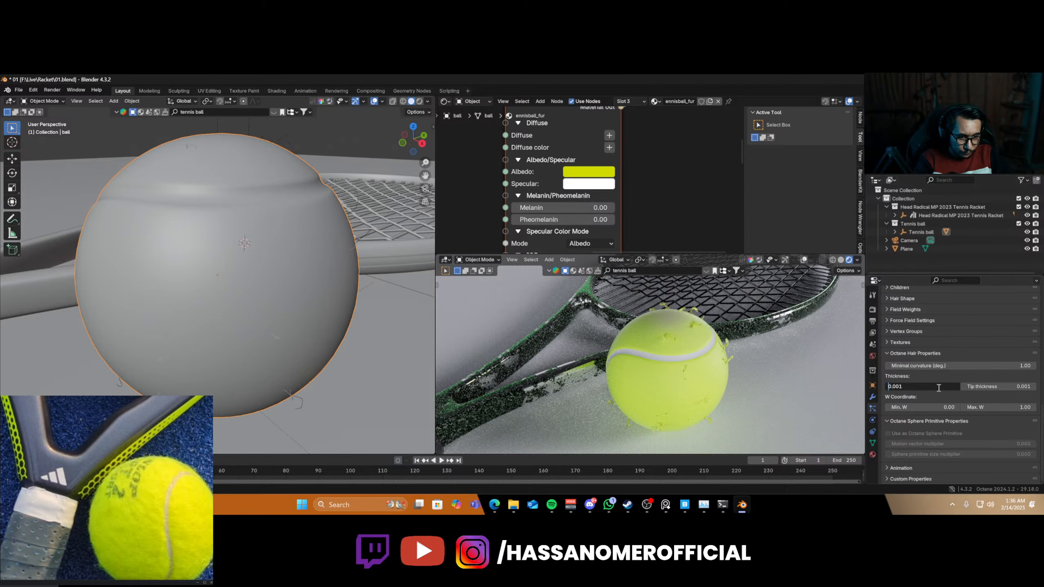
pyautogui.press('Return')
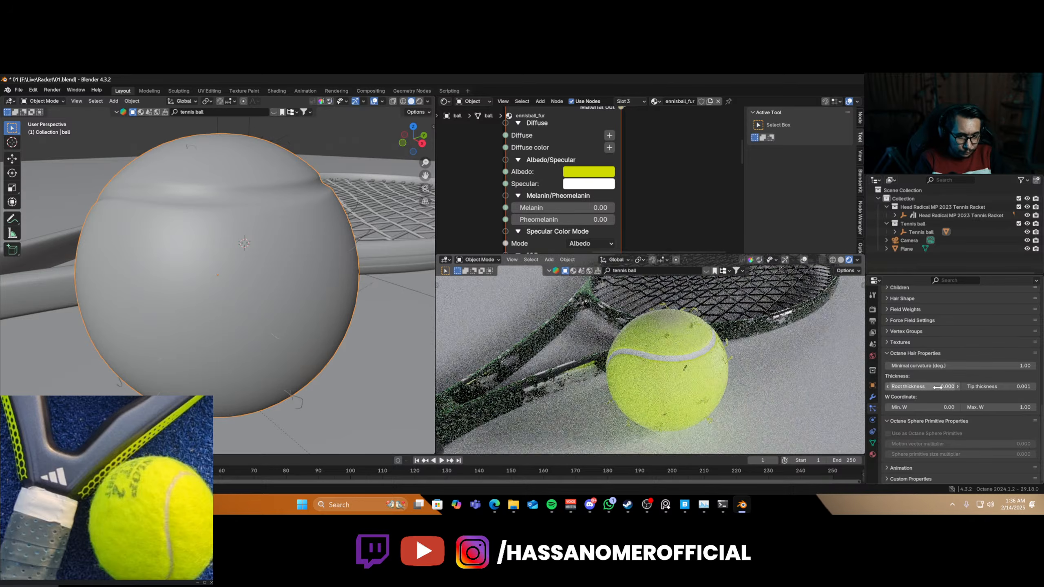
pyautogui.click(935, 389)
pyautogui.press('Right')
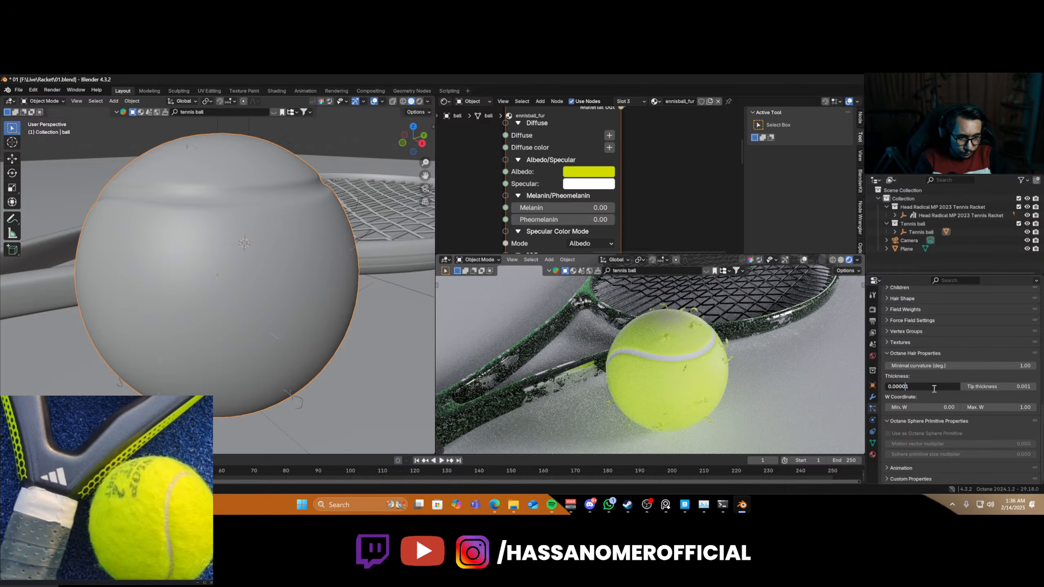
pyautogui.press('Return')
pyautogui.scroll(8, 749, 349)
pyautogui.moveTo(749, 349)
pyautogui.mouseDown(button='middle')
pyautogui.moveTo(774, 369)
pyautogui.moveTo(766, 359)
pyautogui.mouseUp(button='middle')
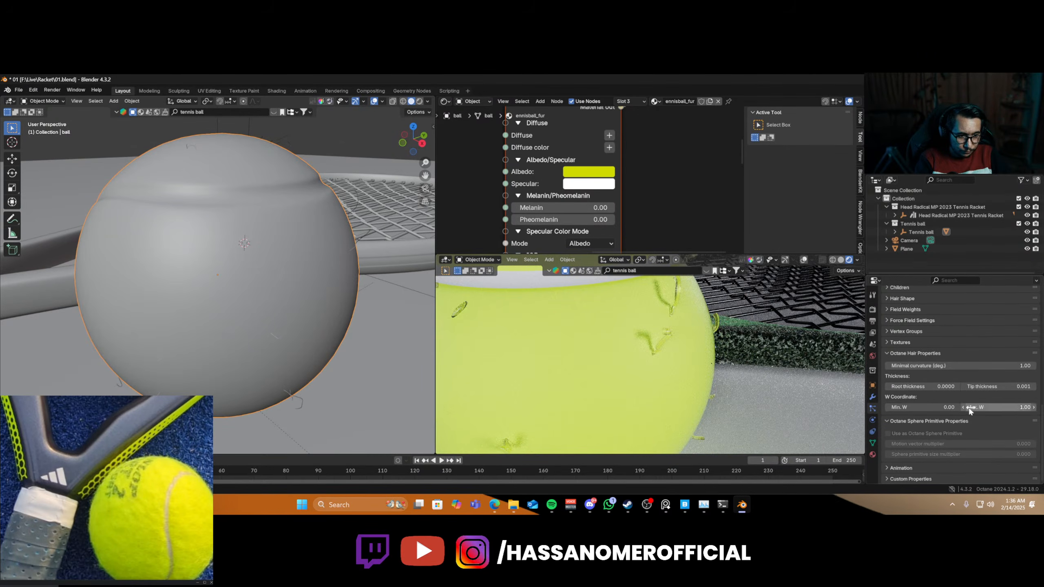
# - Reduce the Tip thickness of fur02 to 0.000 and set its Root thickness to 0.001
pyautogui.click(970, 386)
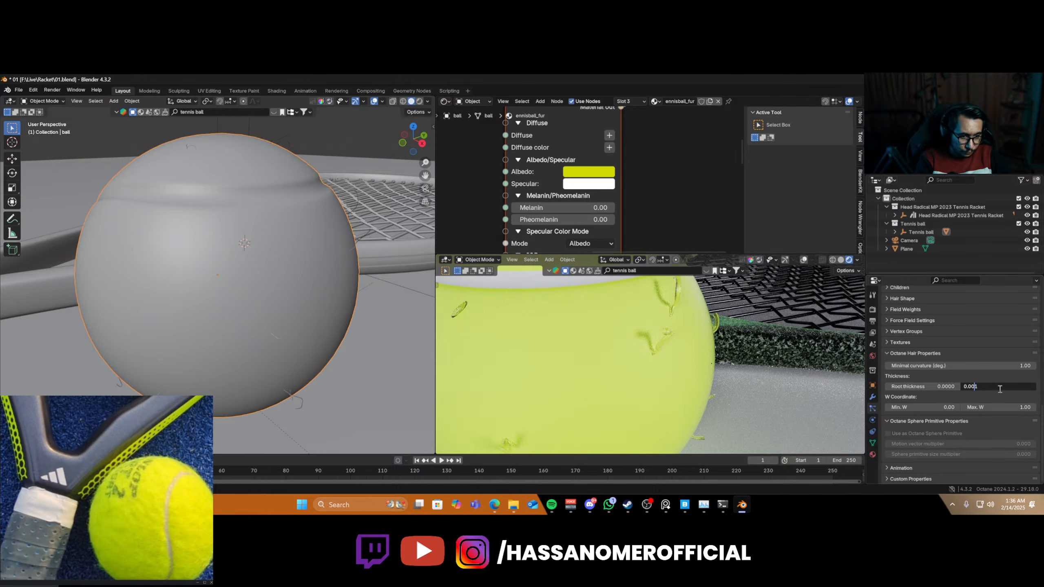
pyautogui.press('Return')
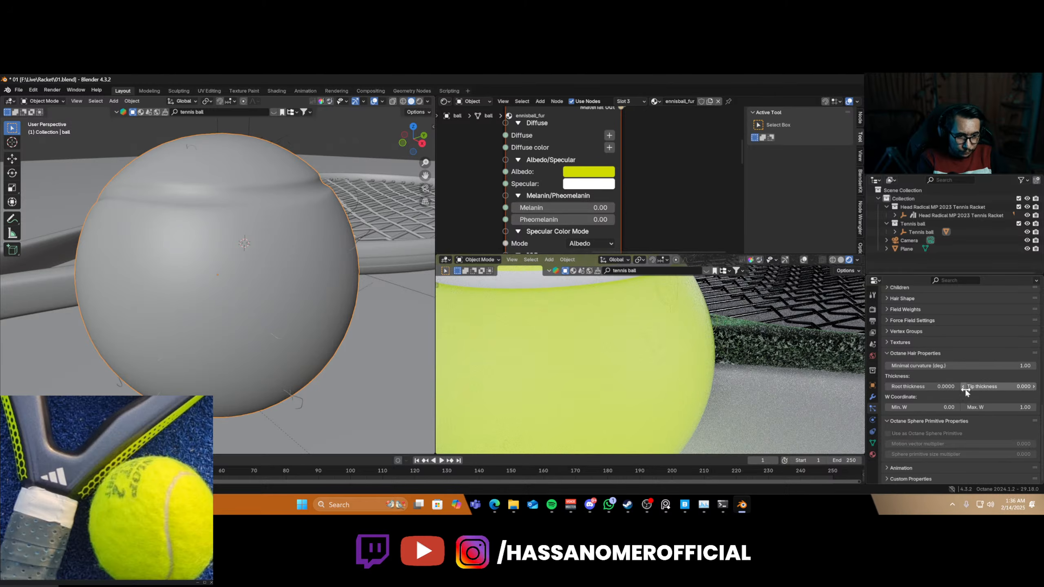
pyautogui.click(952, 390)
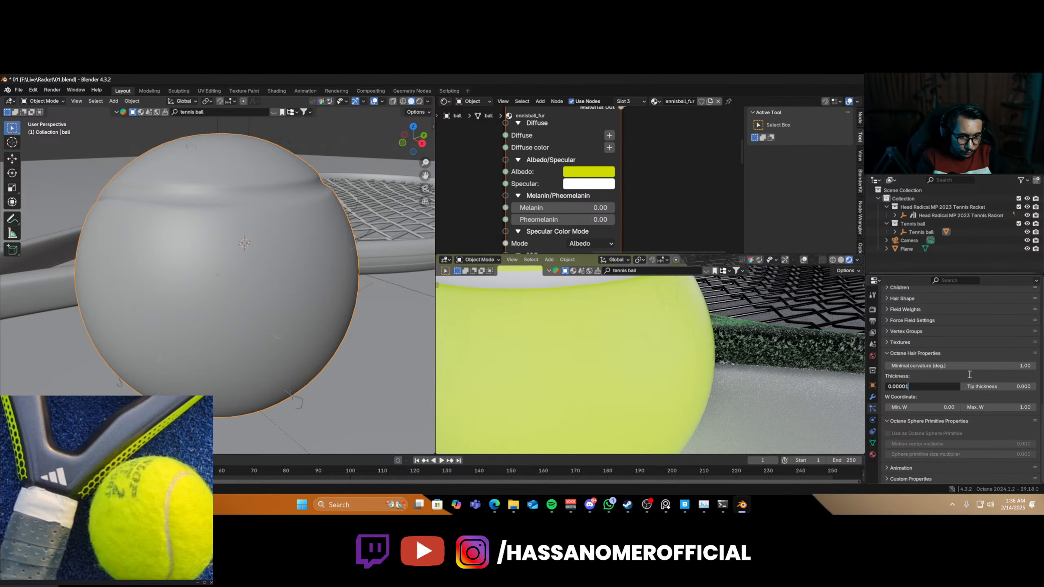
pyautogui.press('BackSpace')
pyautogui.press('BackSpace')
pyautogui.write('1')
pyautogui.press('Return')
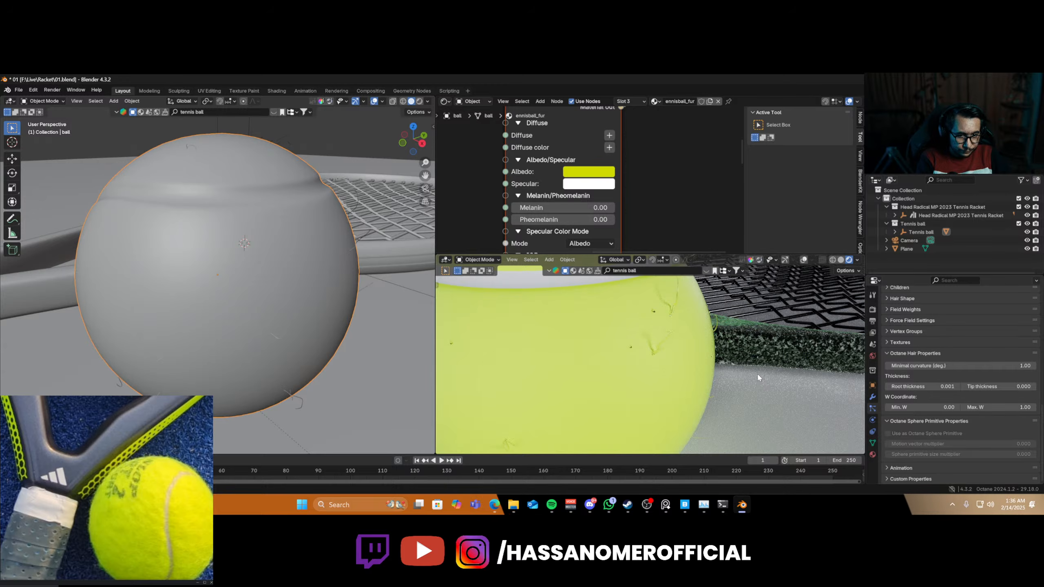
pyautogui.moveTo(758, 375)
pyautogui.mouseDown(button='middle')
pyautogui.moveTo(772, 380)
pyautogui.moveTo(755, 376)
pyautogui.mouseUp(button='middle')
# - Show the fur01 particle system in the viewport again and select it
pyautogui.scroll(15, 962, 344)
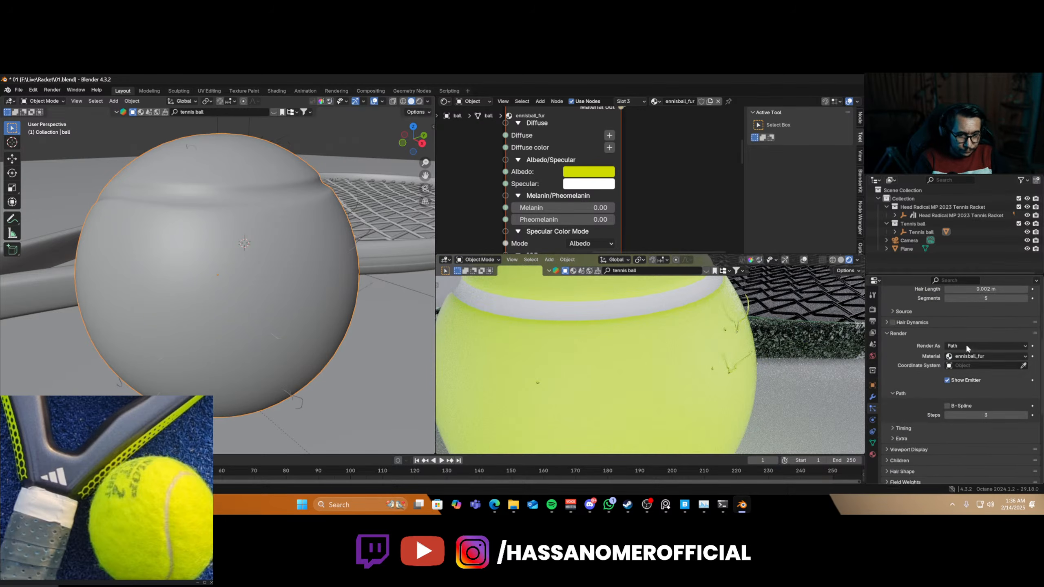
pyautogui.click(1011, 312)
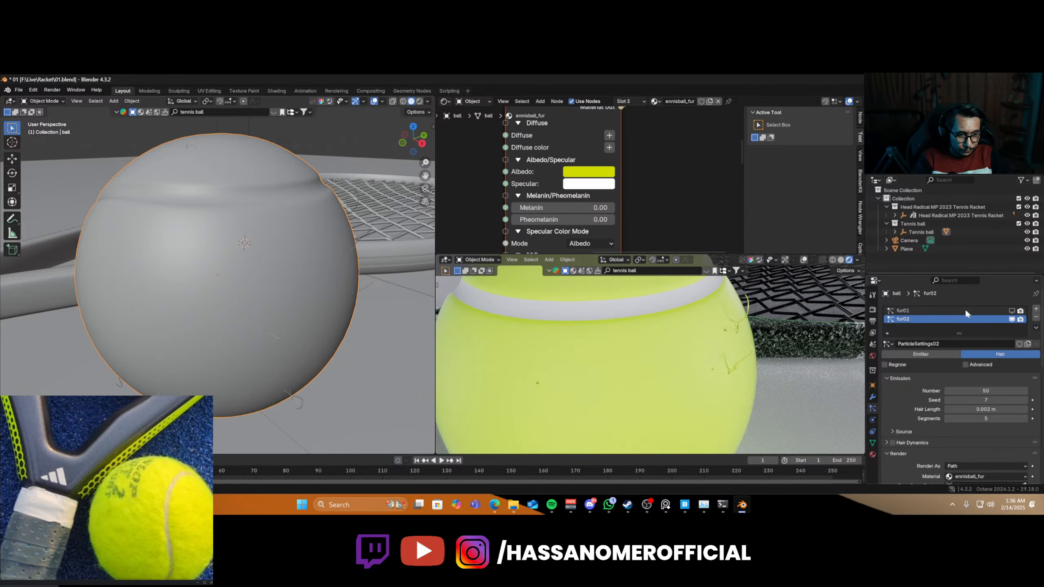
pyautogui.click(952, 311)
# - Set the Root thickness of fur01 to 0.0001 in its Octane Hair Properties
pyautogui.scroll(-15, 956, 362)
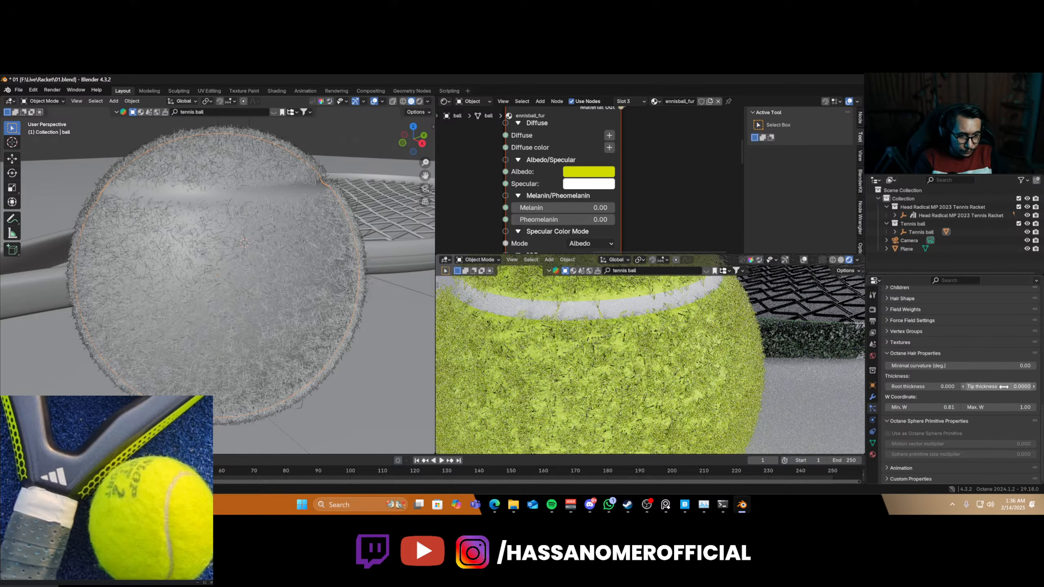
pyautogui.click(937, 386)
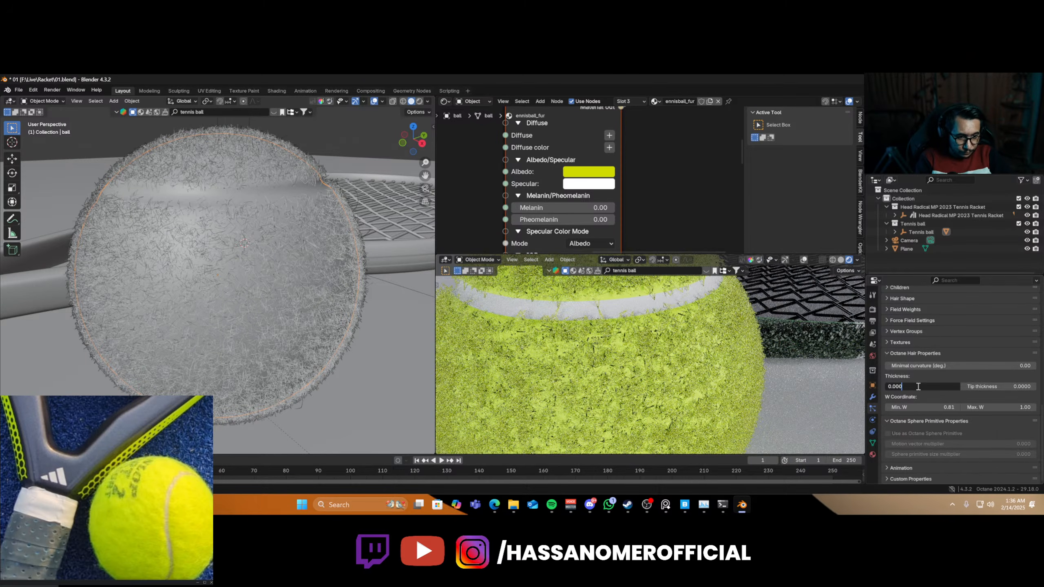
pyautogui.write('2')
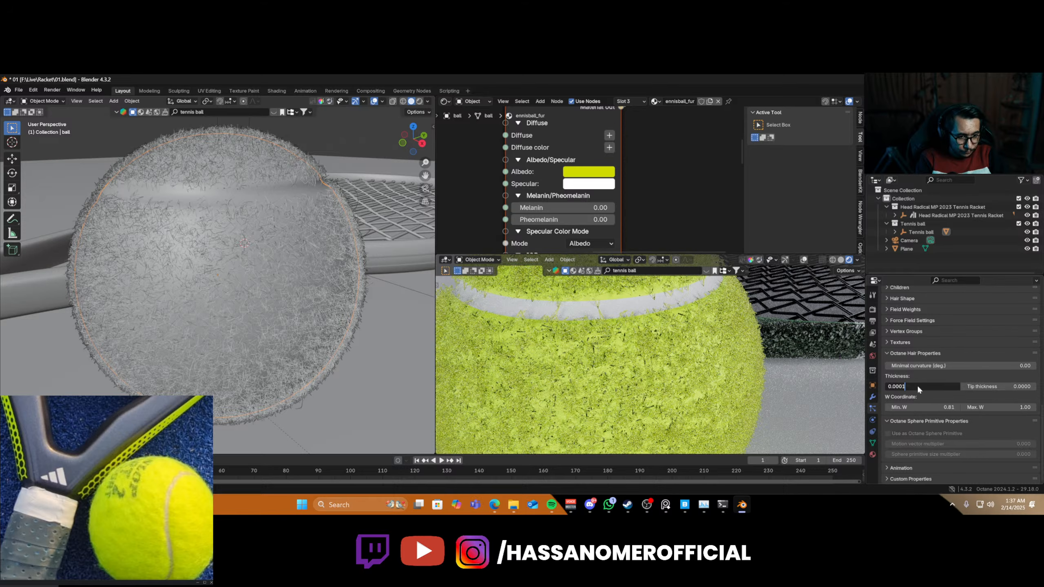
pyautogui.press('Return')
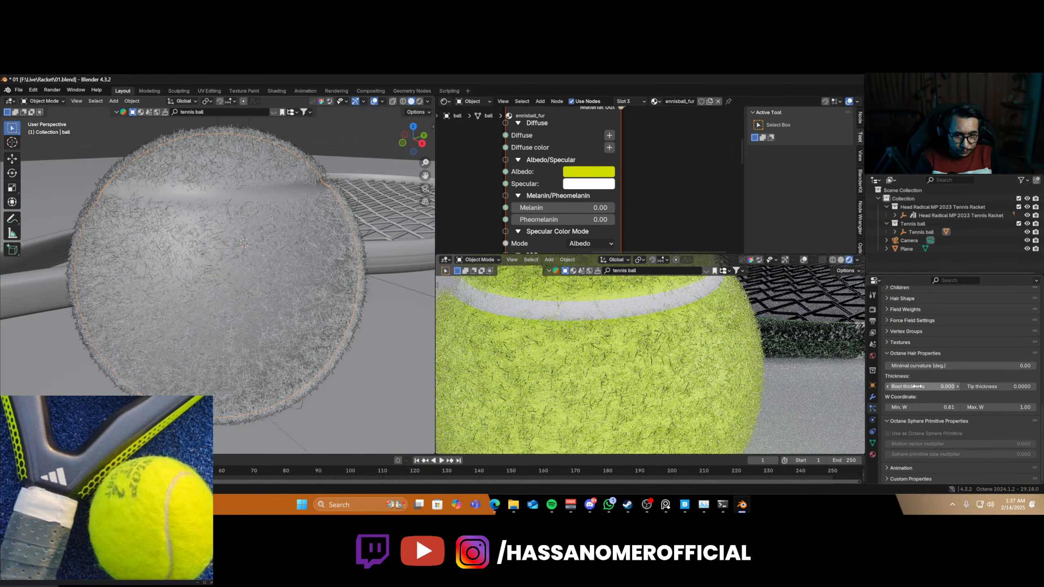
# - Try a Root thickness of 0.001 on fur01 and lower it to 0.0001 again
pyautogui.click(917, 387)
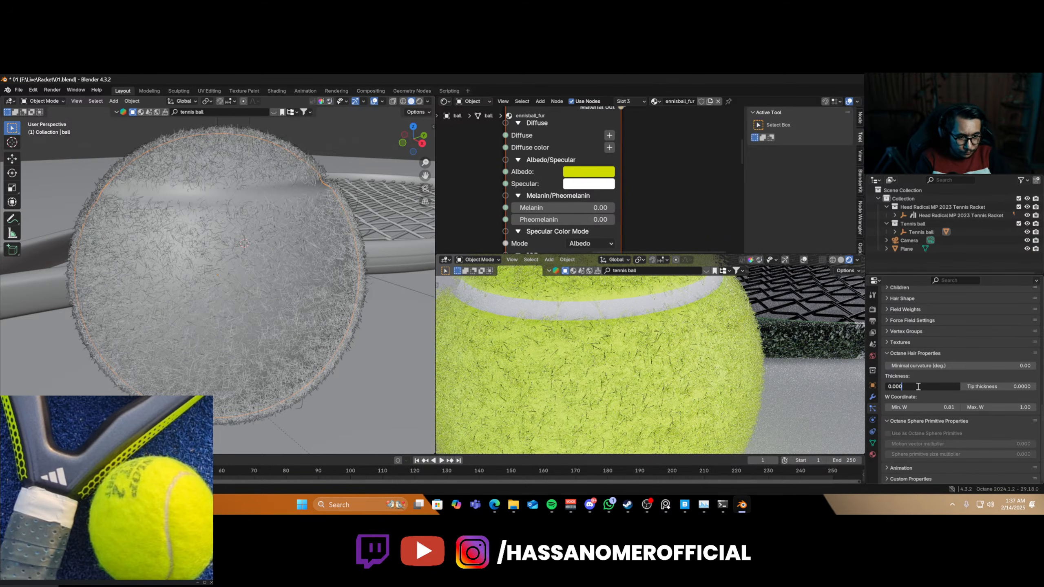
pyautogui.press('Return')
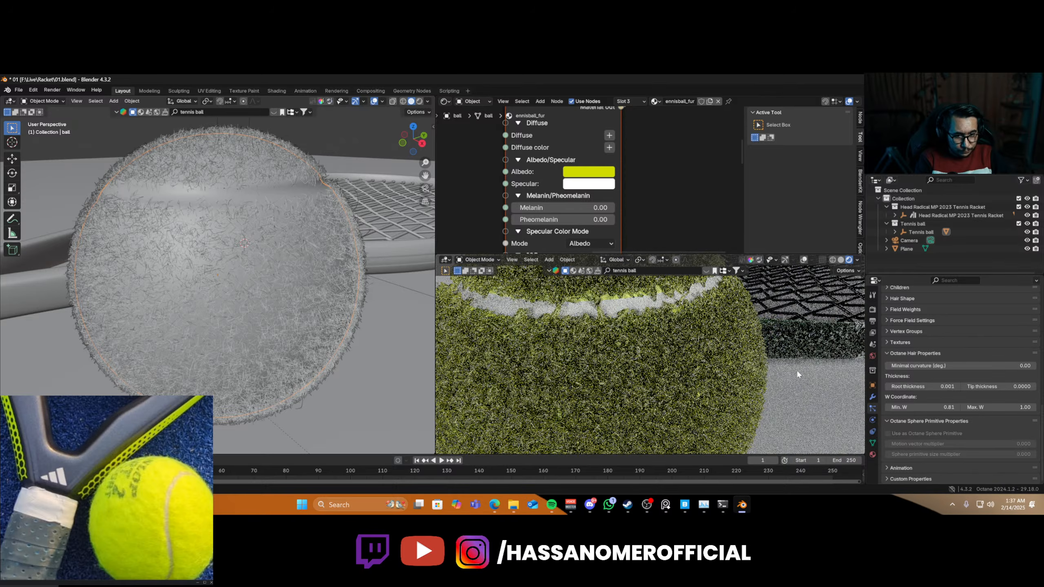
pyautogui.click(953, 387)
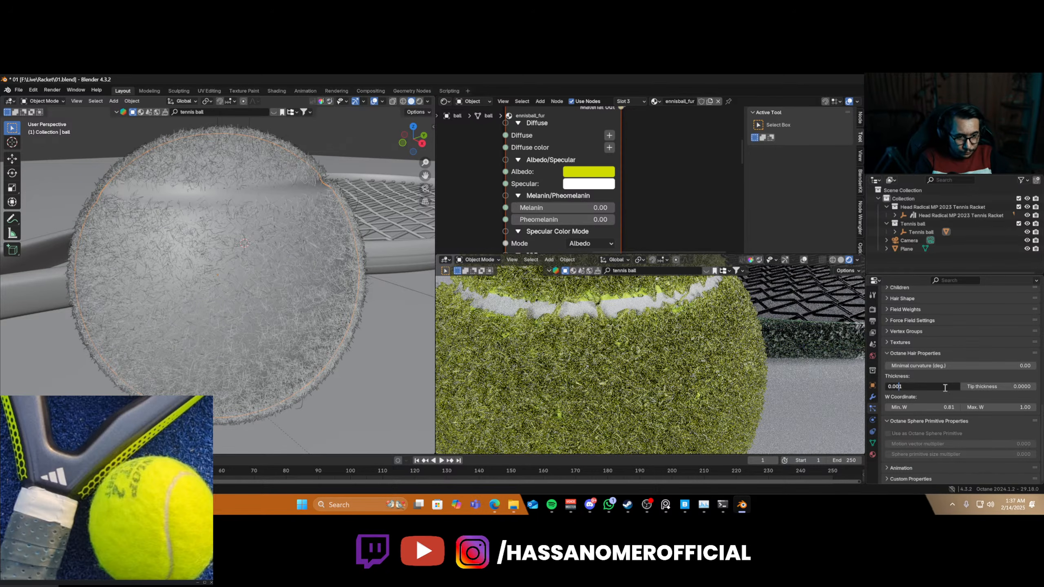
pyautogui.write('0')
pyautogui.press('Return')
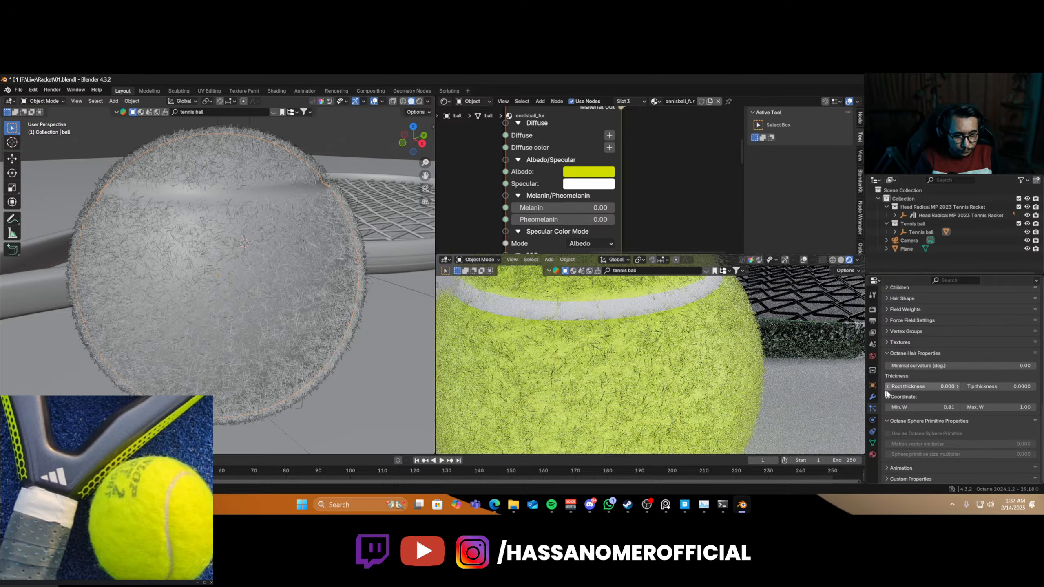
# - Try a Root thickness of 0.0005 on the fur01 particle system
pyautogui.click(940, 387)
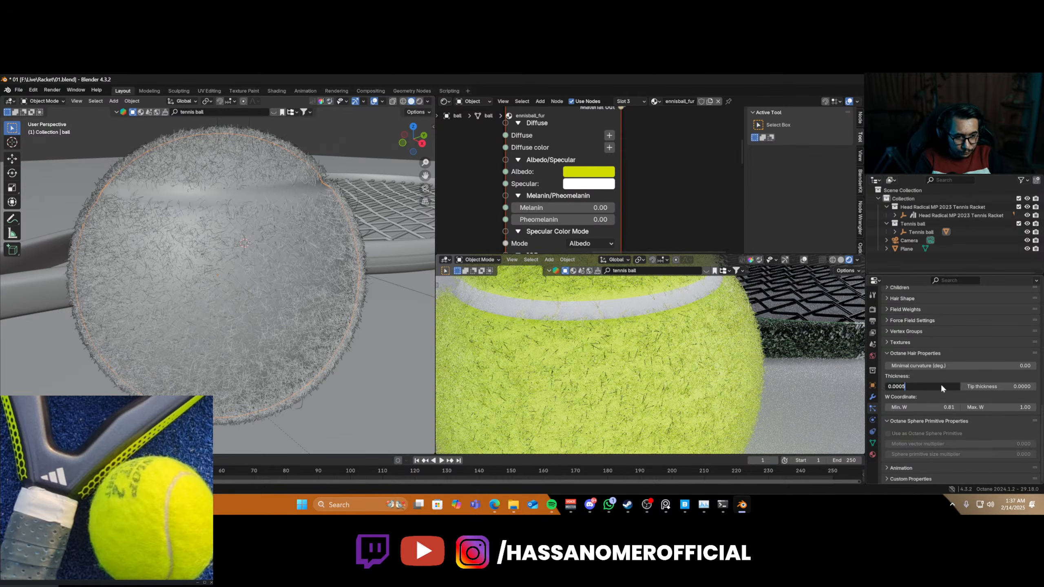
pyautogui.write('0.0005')
pyautogui.press('Return')
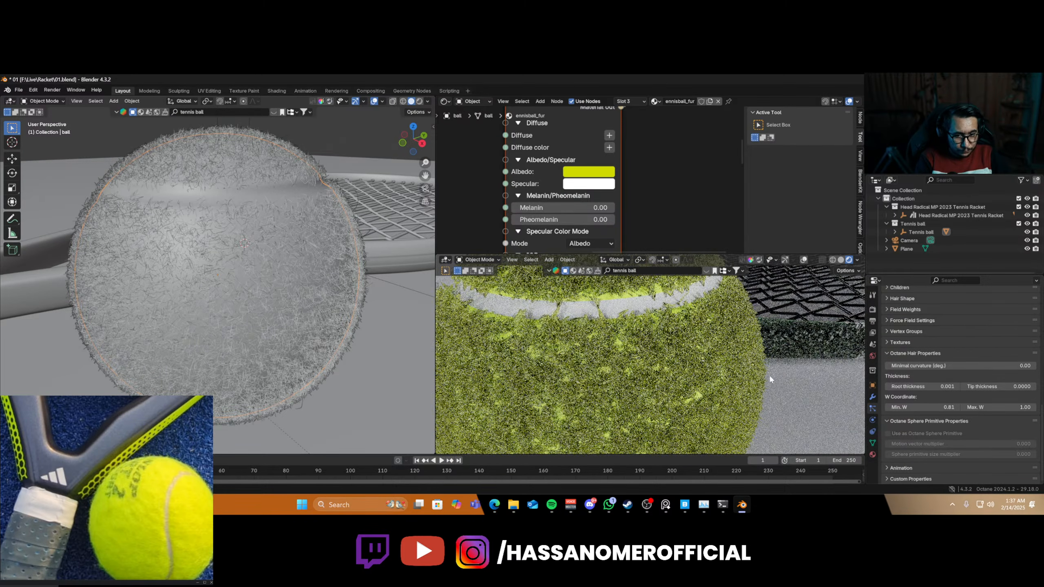
# - Set the Root thickness of the fur01 particle system to 0.0002 in its Octane Hair Properties
pyautogui.click(935, 386)
pyautogui.write('0.000')
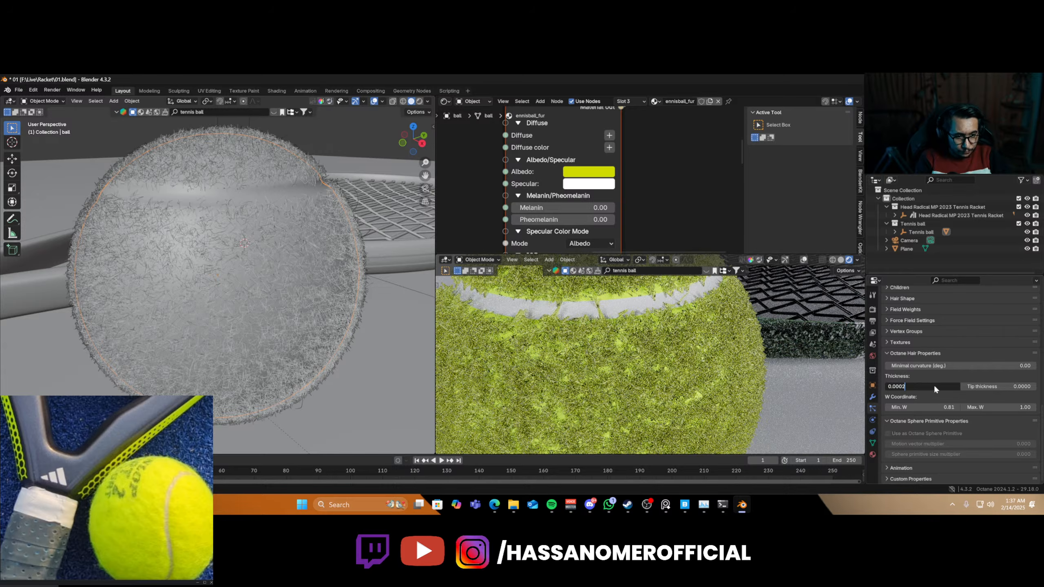
pyautogui.press('Return')
pyautogui.scroll(-6, 719, 375)
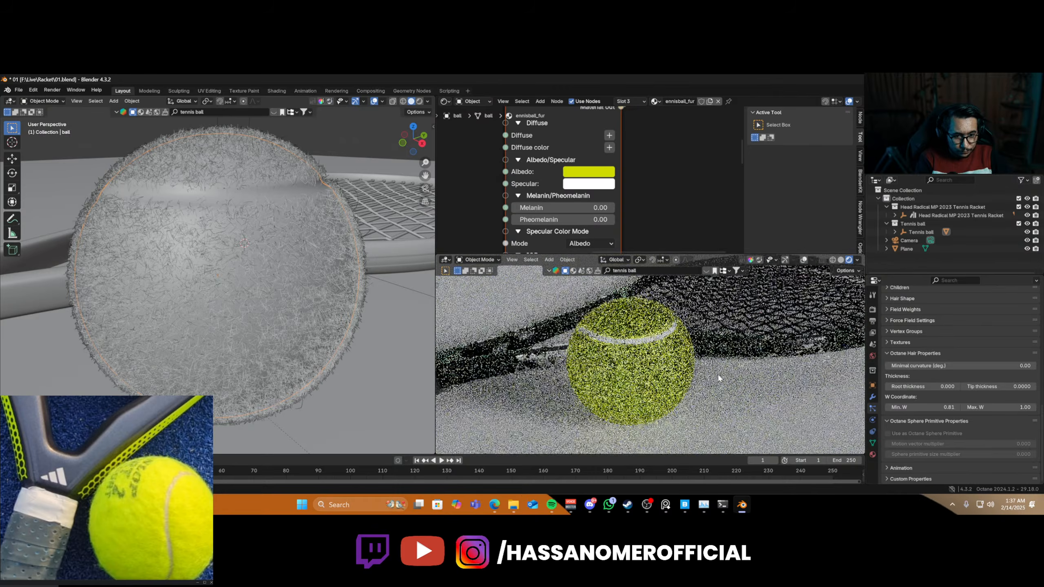
pyautogui.scroll(-3, 718, 375)
pyautogui.moveTo(713, 373); pyautogui.dragTo(727, 380, button='middle')
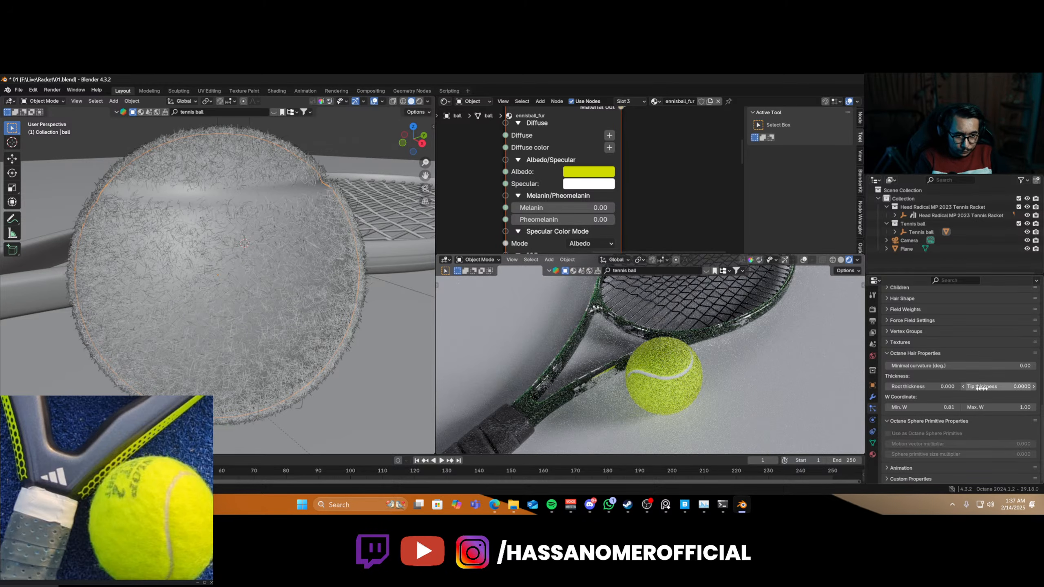
# - Set the Tip thickness of fur01 to 0.0001 and save the file
pyautogui.click(994, 387)
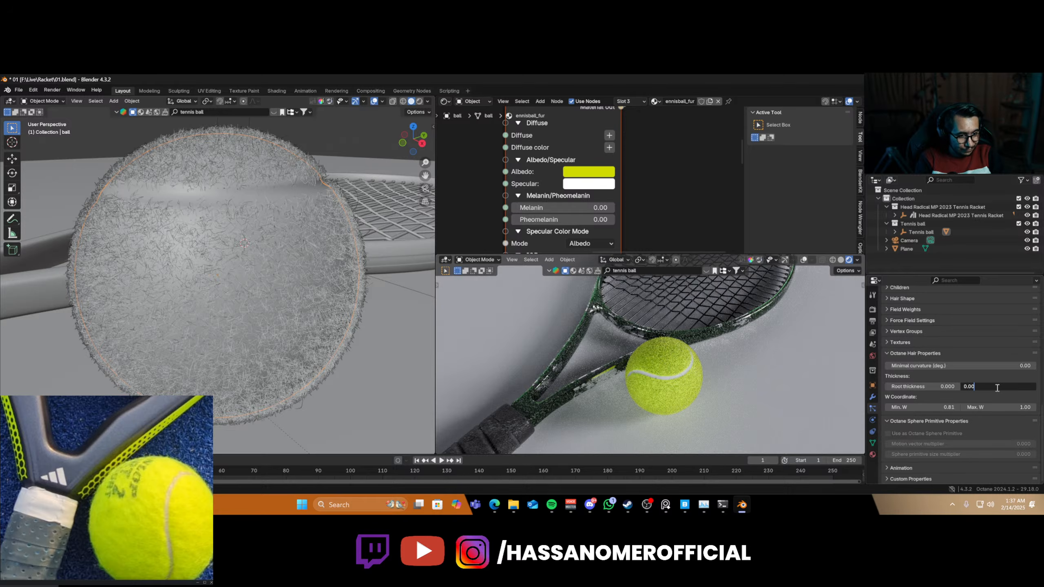
pyautogui.write('0.0001')
pyautogui.press('Return')
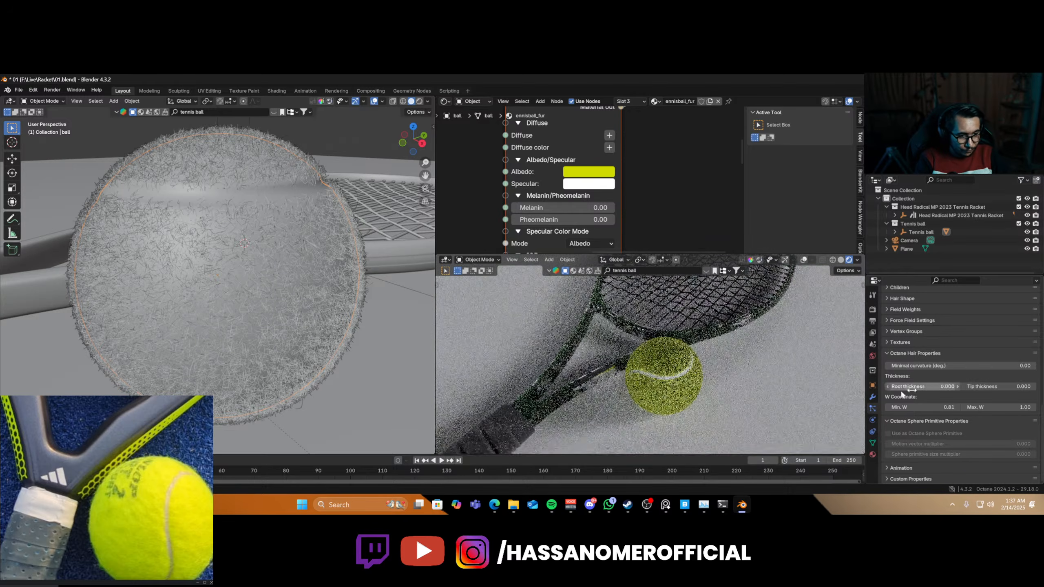
pyautogui.scroll(3, 709, 386)
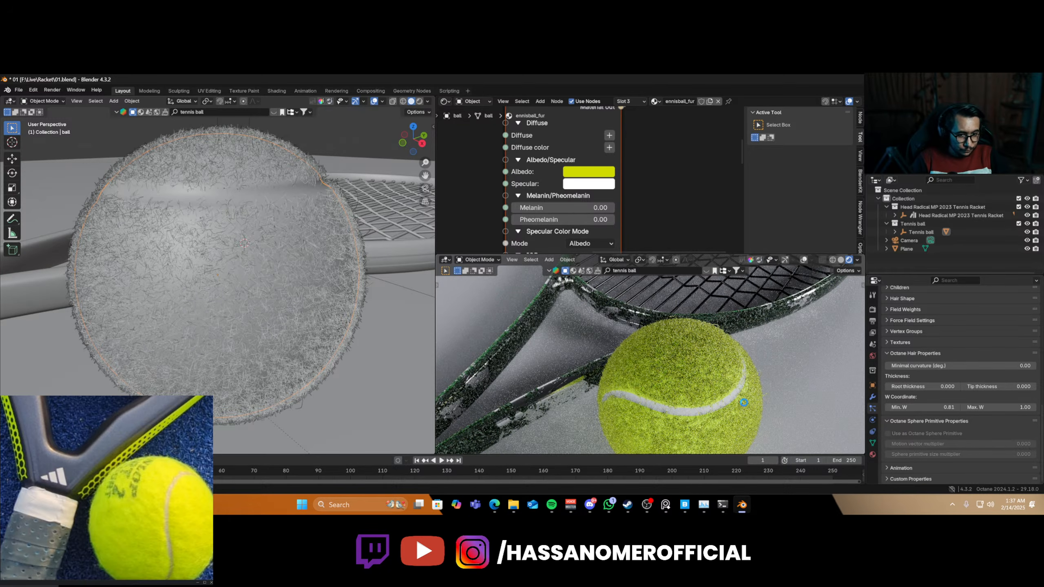
pyautogui.hotkey('ctrl', 's')
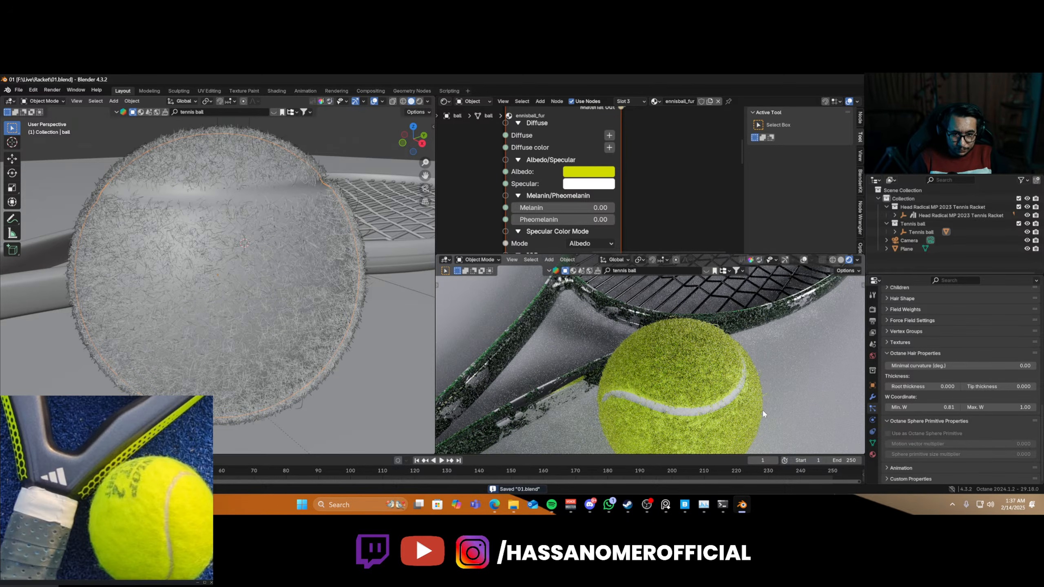
# - Open the ball's ennisball02 material and delete all its existing shader nodes except the material output
pyautogui.scroll(-8, 763, 411)
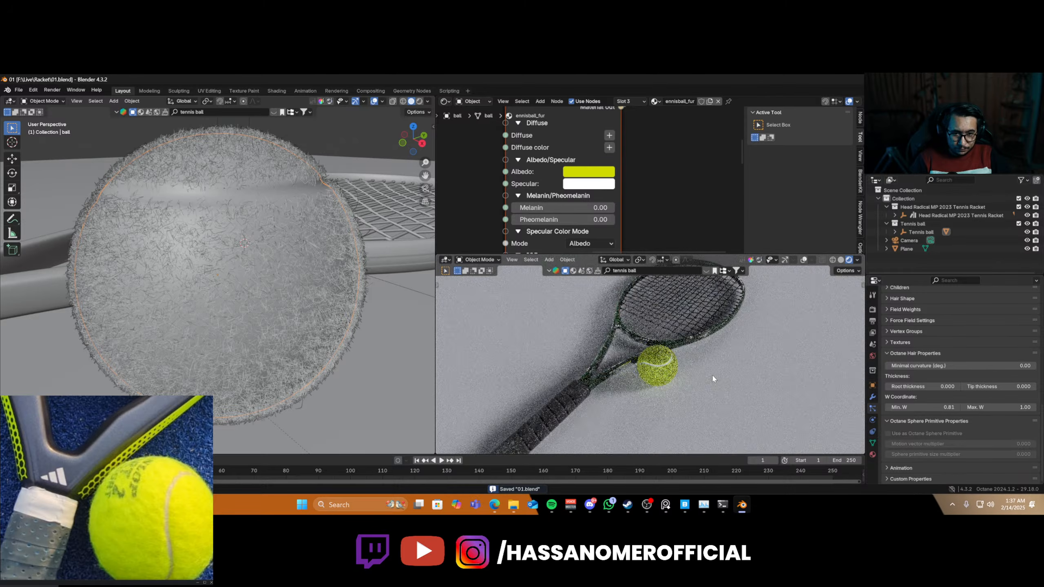
pyautogui.moveTo(686, 350); pyautogui.dragTo(704, 376, button='middle')
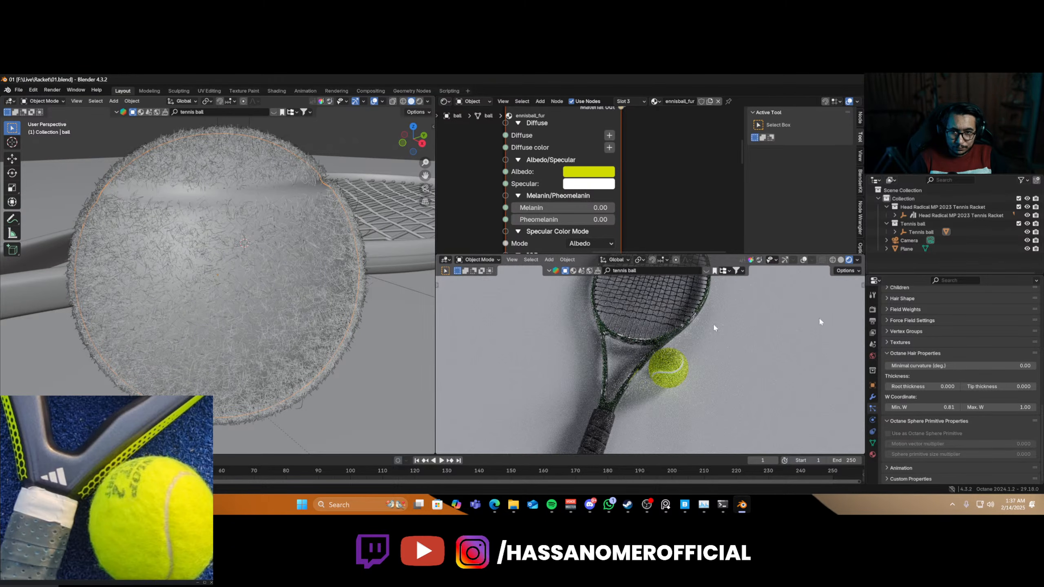
pyautogui.scroll(15, 950, 378)
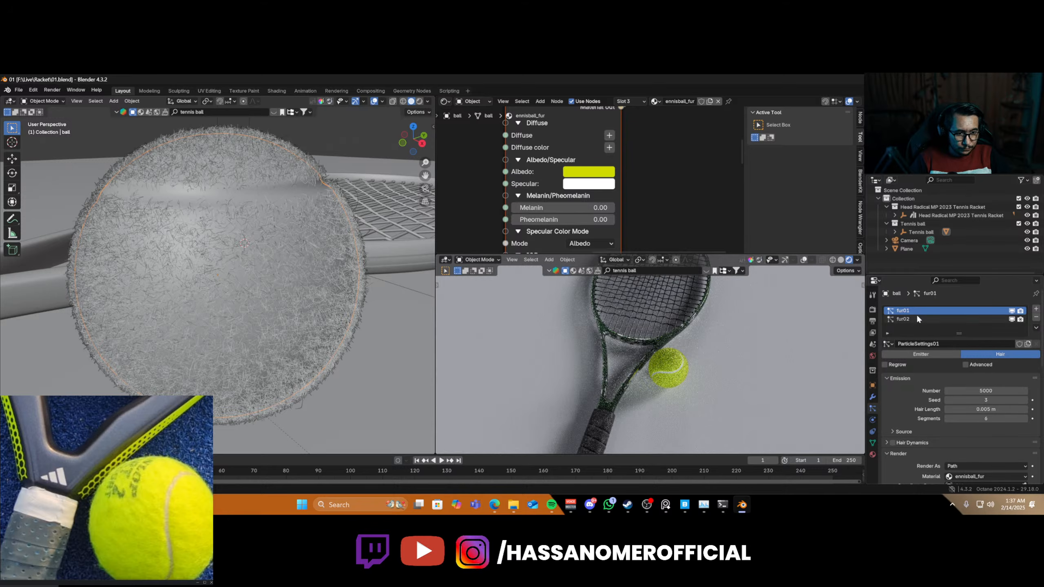
pyautogui.click(872, 454)
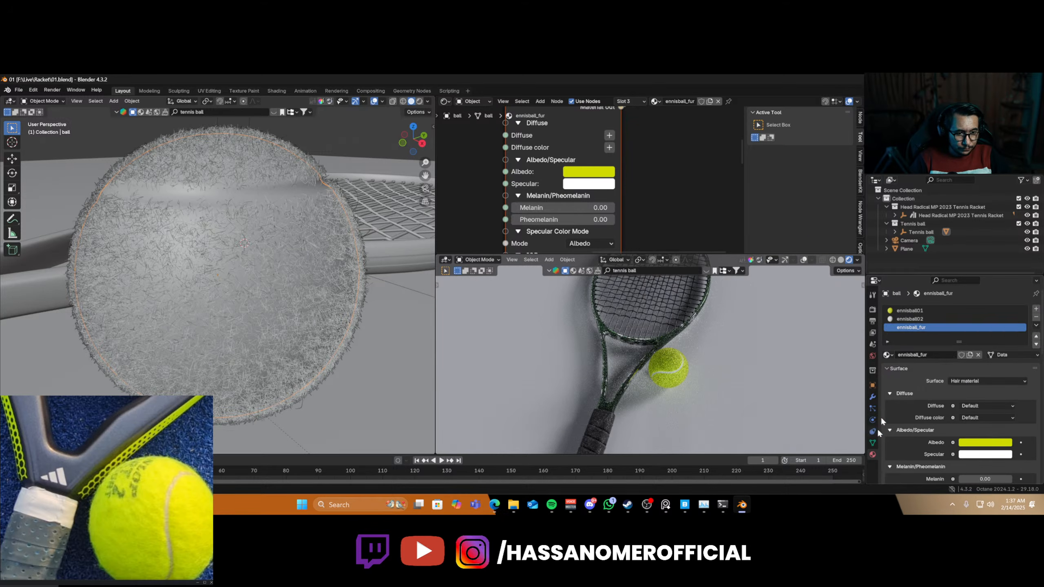
pyautogui.click(910, 319)
pyautogui.scroll(-5, 592, 148)
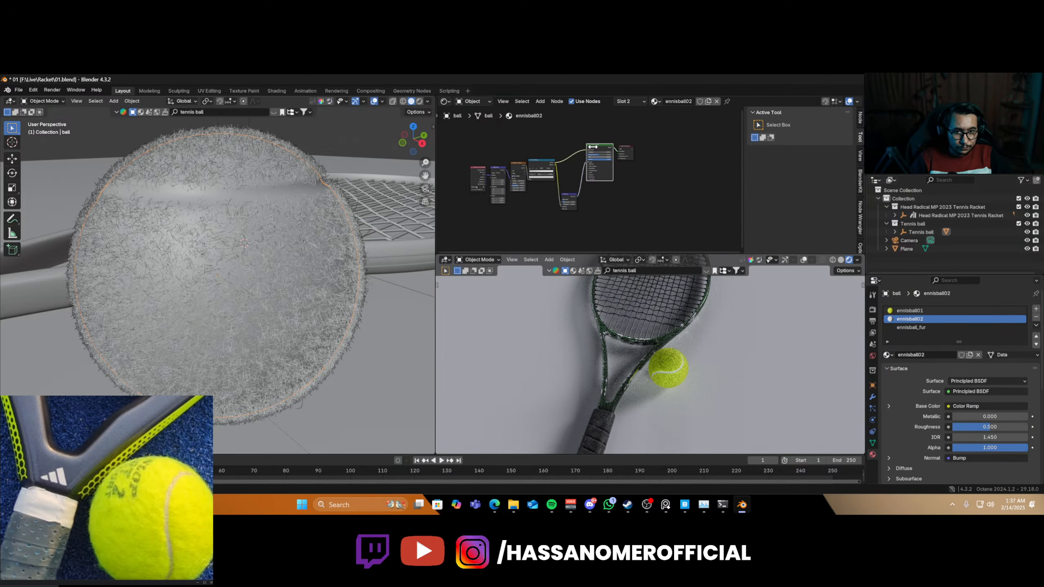
pyautogui.moveTo(469, 133); pyautogui.dragTo(589, 203)
pyautogui.press('x')
# - Add an Octane Universal material node connected to the ennisball02 output surface and raise its Roughness slightly
pyautogui.hotkey('shift', 'a')
pyautogui.write('univ')
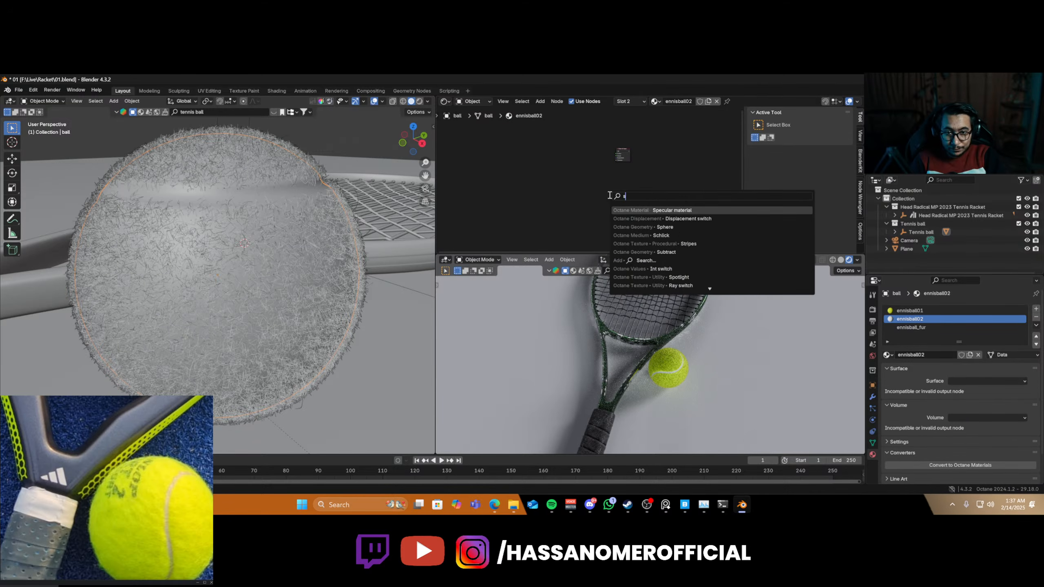
pyautogui.write('er')
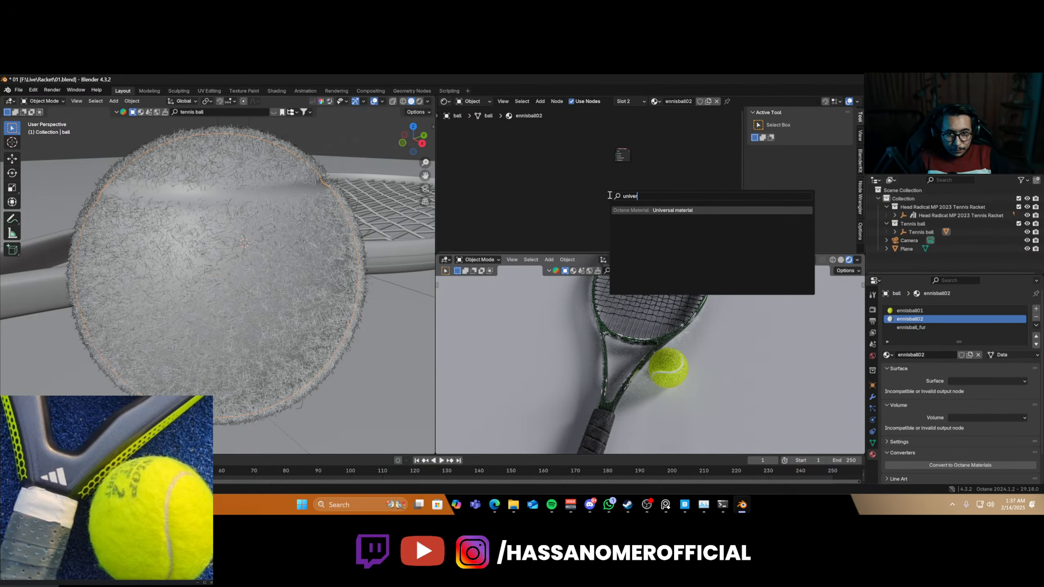
pyautogui.press('Return')
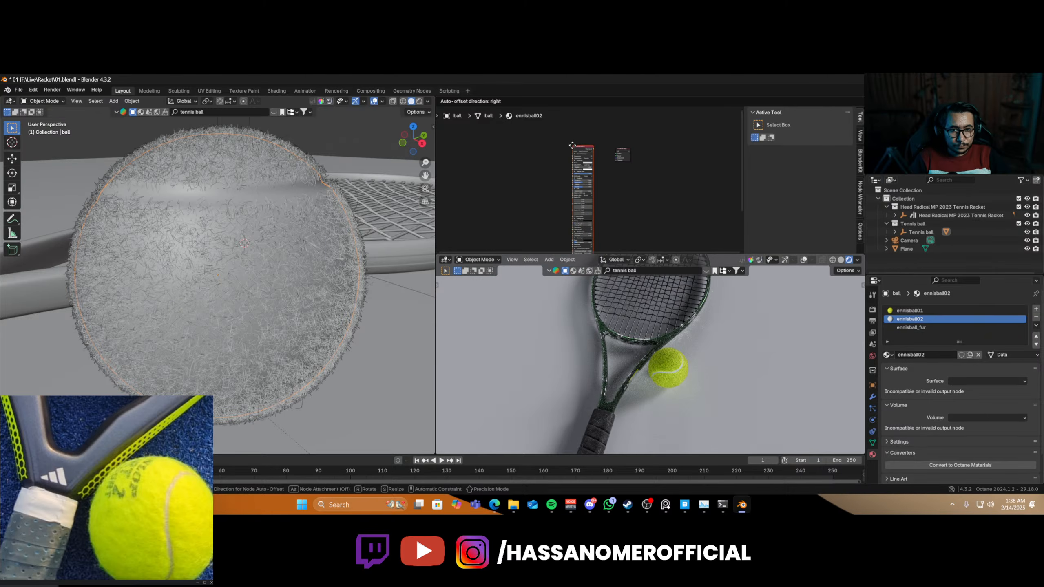
pyautogui.click(576, 150)
pyautogui.scroll(5, 555, 170)
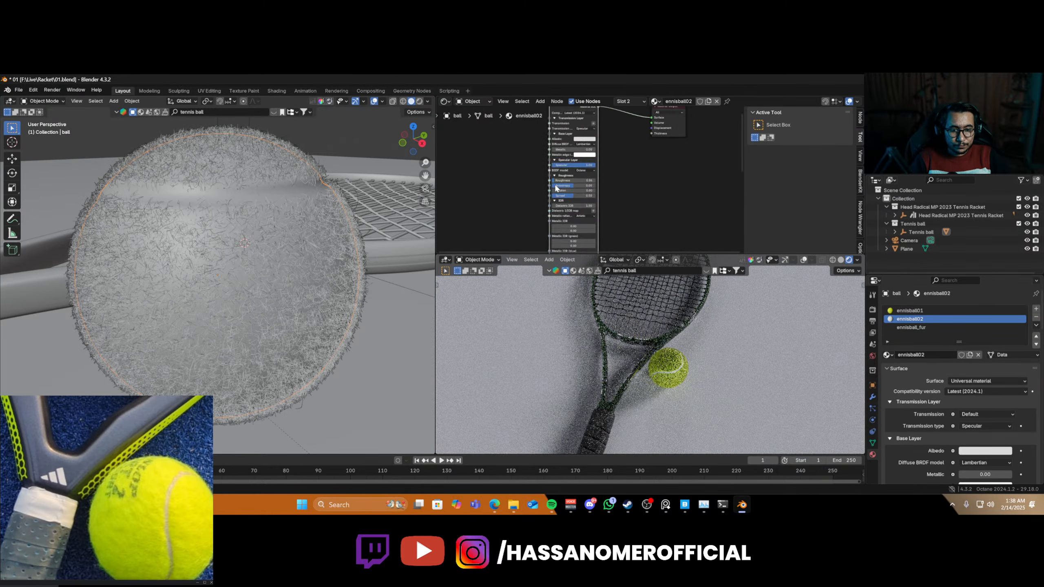
pyautogui.scroll(3, 550, 224)
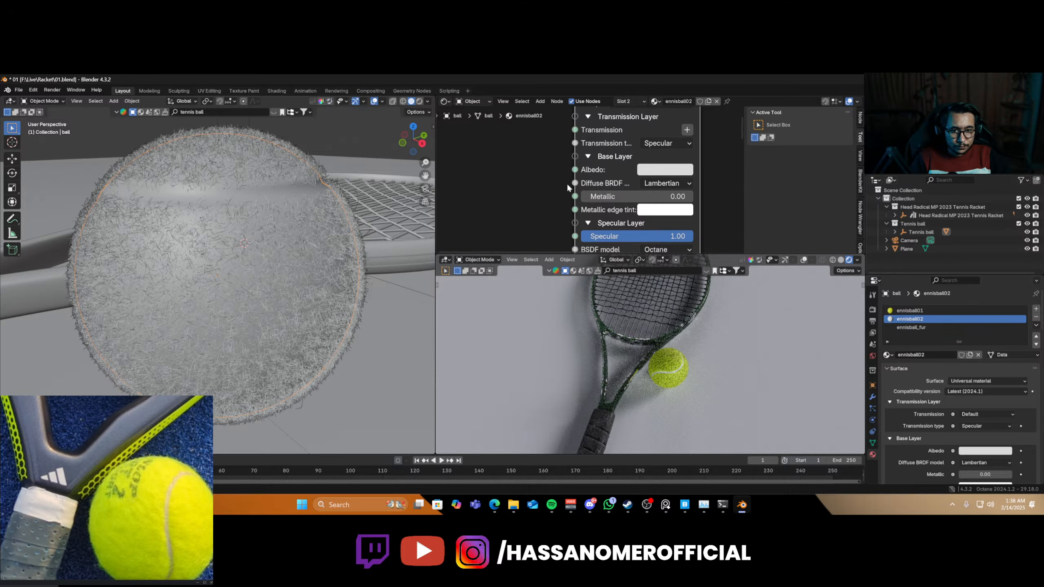
pyautogui.moveTo(566, 183); pyautogui.dragTo(543, 109, button='middle')
pyautogui.moveTo(565, 202); pyautogui.dragTo(577, 202)
# - Add an Octane Gradient map node in front of the Universal material
pyautogui.scroll(-10, 501, 169)
pyautogui.moveTo(494, 181); pyautogui.dragTo(578, 210, button='middle')
pyautogui.hotkey('shift', 'a')
pyautogui.write('gra')
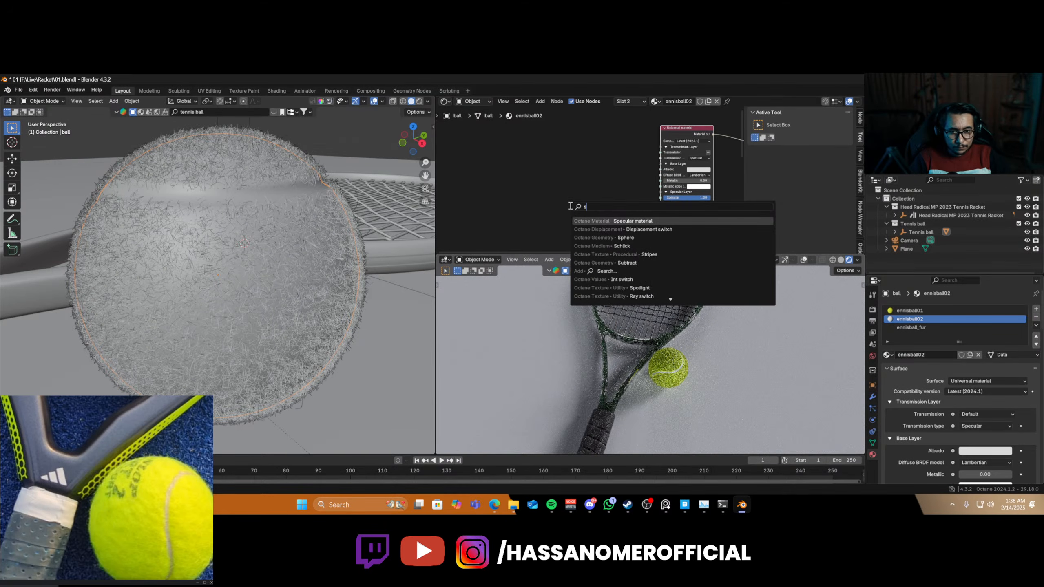
pyautogui.write('d')
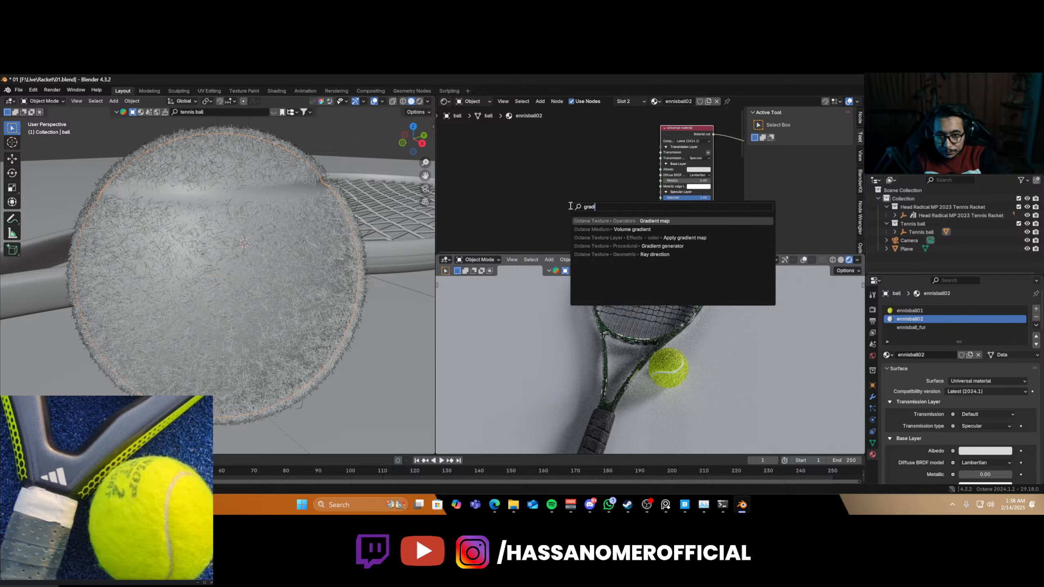
pyautogui.click(607, 221)
pyautogui.click(523, 171)
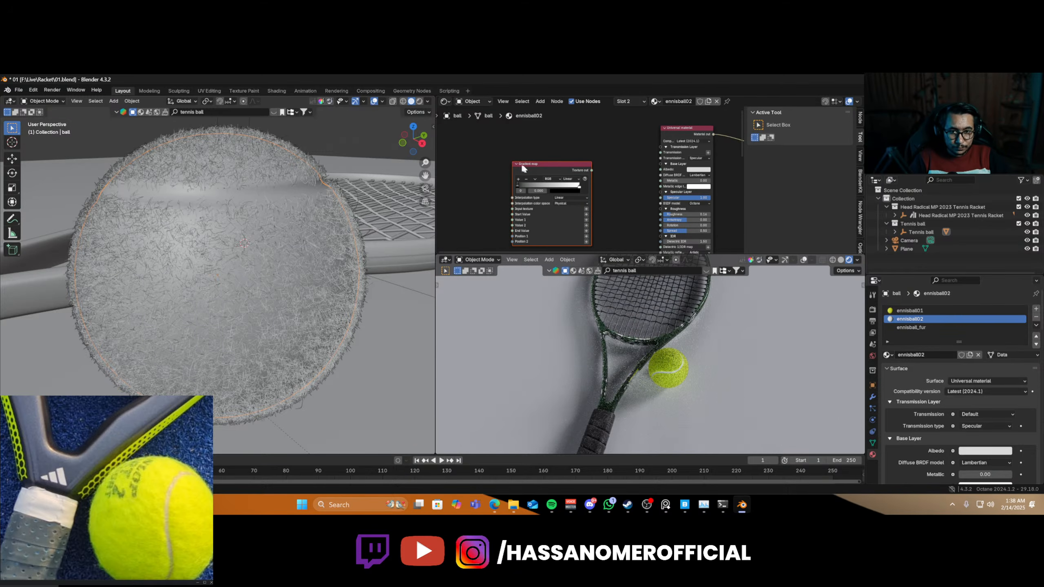
# - Add a Dirt texture node in front of the gradient map and preview it directly on the material output
pyautogui.hotkey('shift', 'a')
pyautogui.write('d')
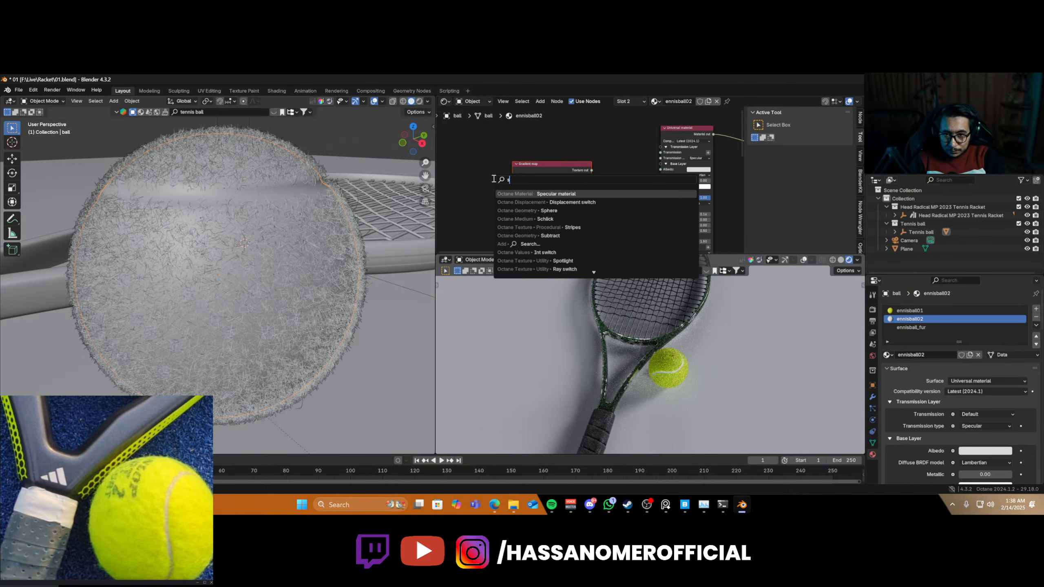
pyautogui.write('irt')
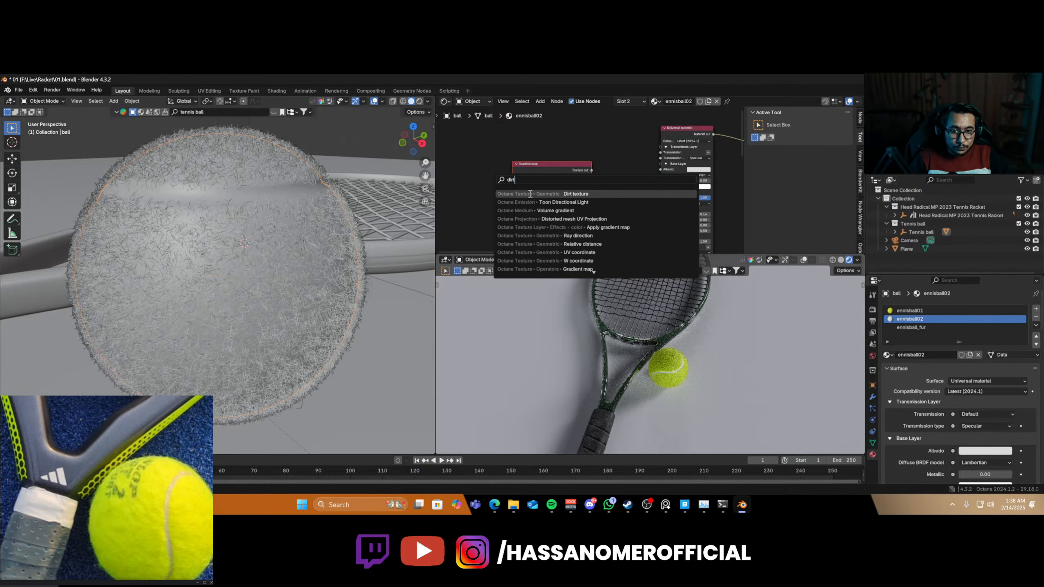
pyautogui.click(526, 194)
pyautogui.click(466, 174)
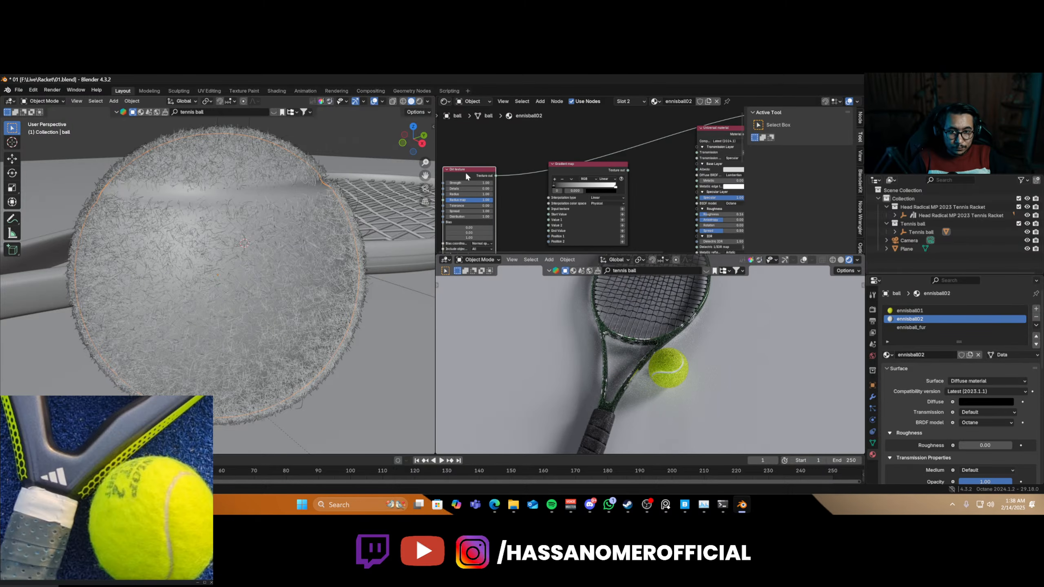
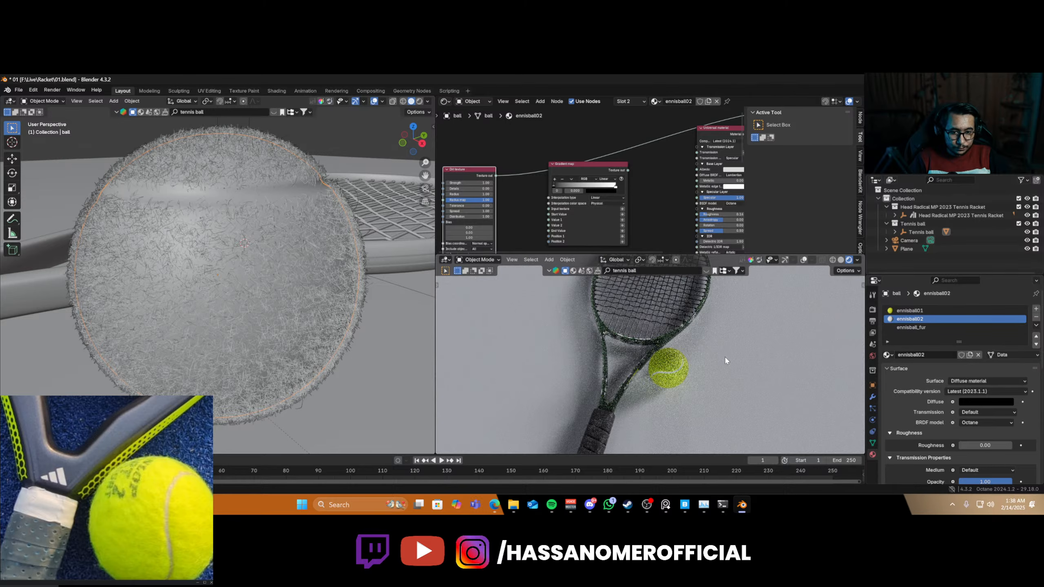
# - Hide the fur01 and fur02 particle systems in the viewport to expose the bare ball surface
pyautogui.click(874, 443)
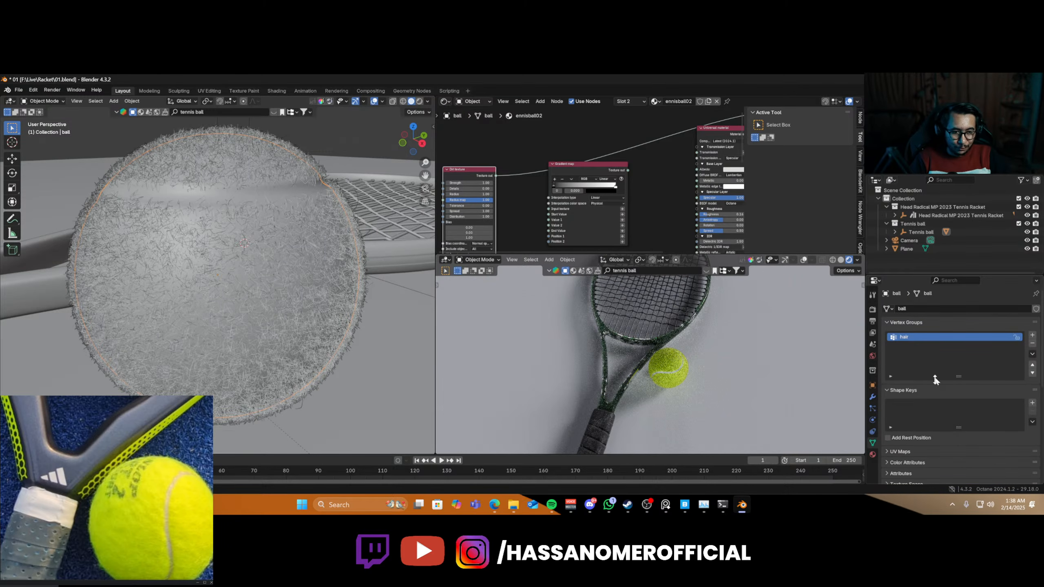
pyautogui.click(873, 409)
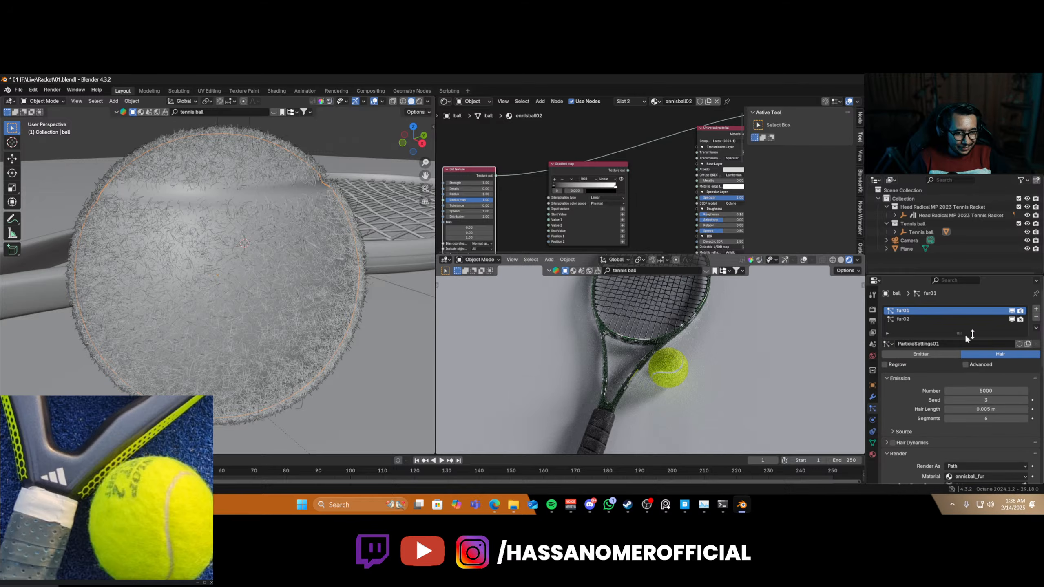
pyautogui.moveTo(1012, 311); pyautogui.dragTo(1012, 320)
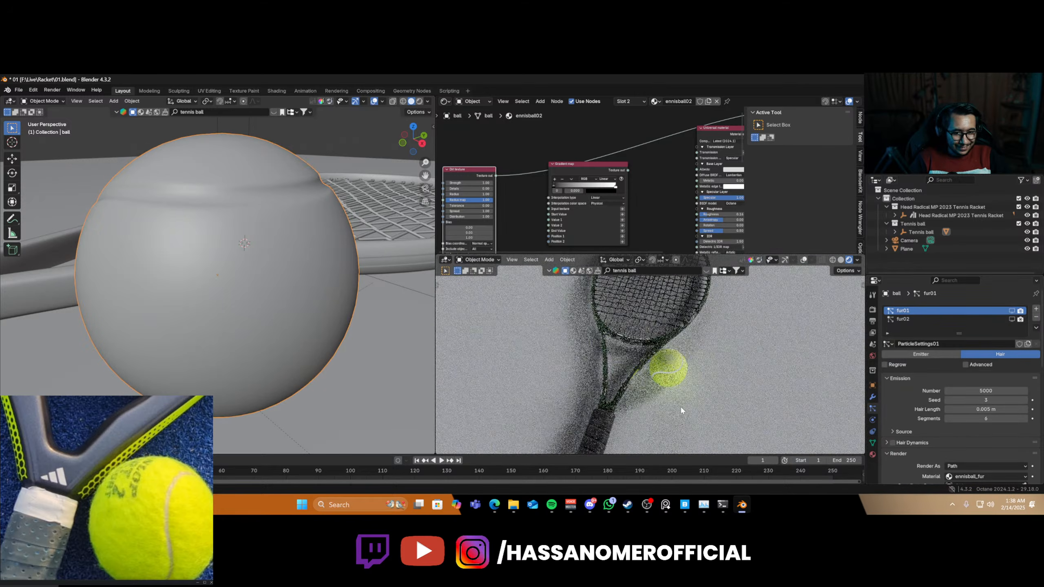
pyautogui.scroll(4, 681, 406)
pyautogui.scroll(3, 682, 409)
pyautogui.moveTo(788, 415); pyautogui.dragTo(747, 393, button='middle')
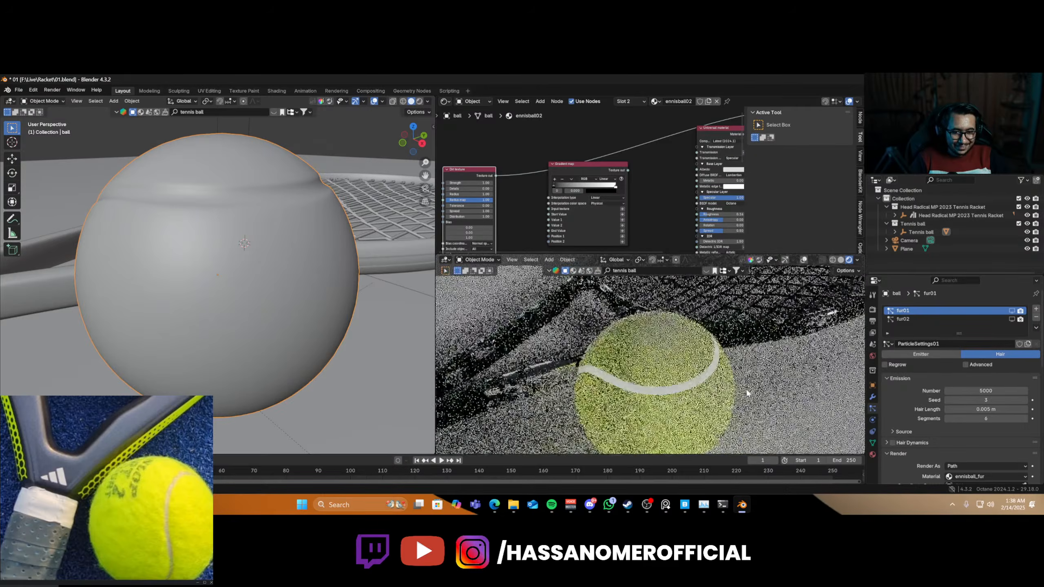
pyautogui.scroll(2, 529, 205)
# - Set the Dirt texture's Strength to 2.47, Details to 1.31, Radius to 4.22 and Tolerance to 0.17
pyautogui.moveTo(529, 206); pyautogui.dragTo(645, 184, button='middle')
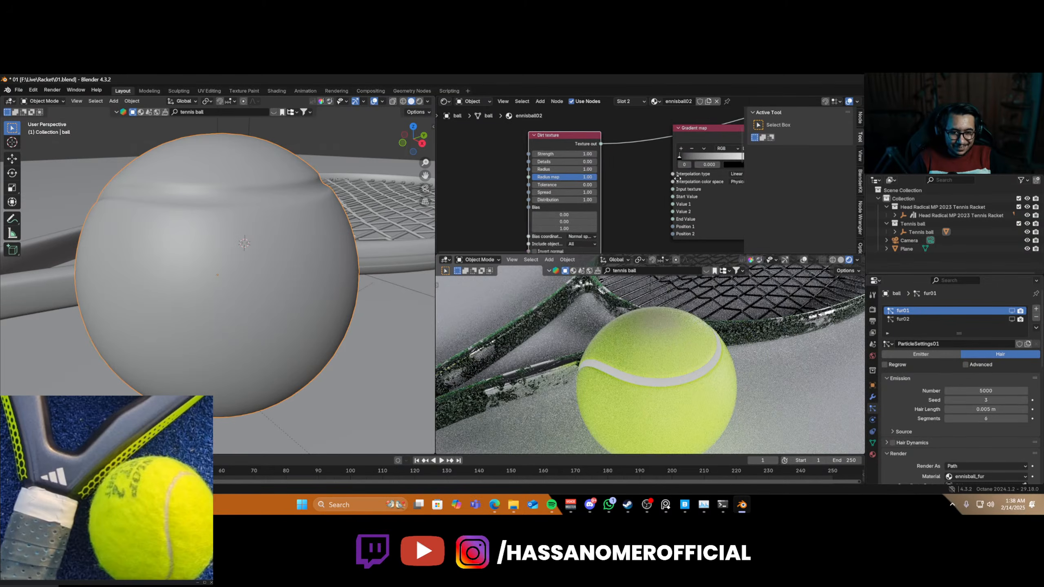
pyautogui.scroll(1, 630, 173)
pyautogui.moveTo(567, 148); pyautogui.dragTo(576, 187)
pyautogui.scroll(4, 637, 403)
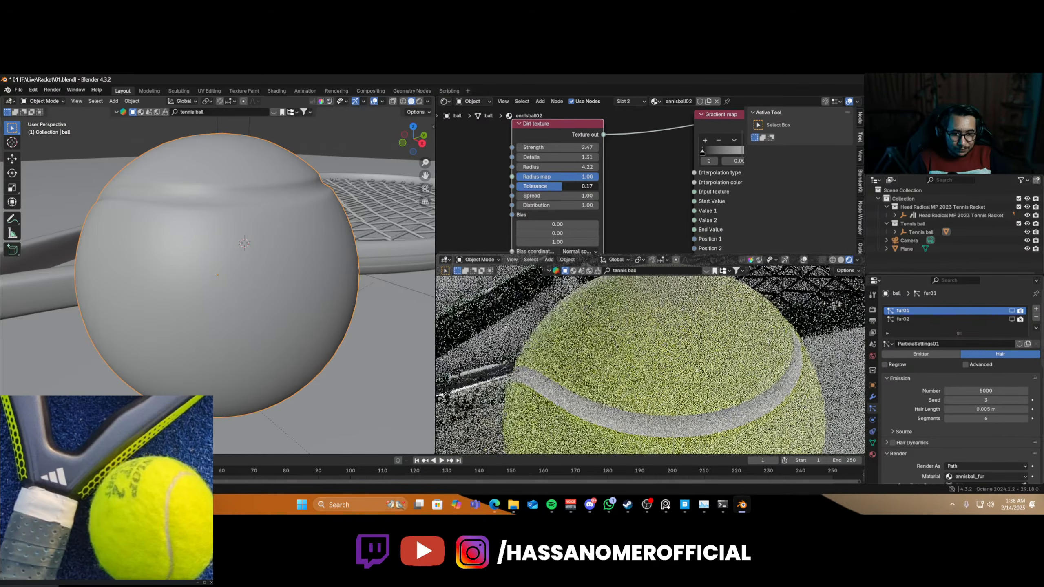
# - Feed the Dirt texture through the gradient map into the Universal material's Albedo and reconnect that material to the output
pyautogui.scroll(-3, 674, 185)
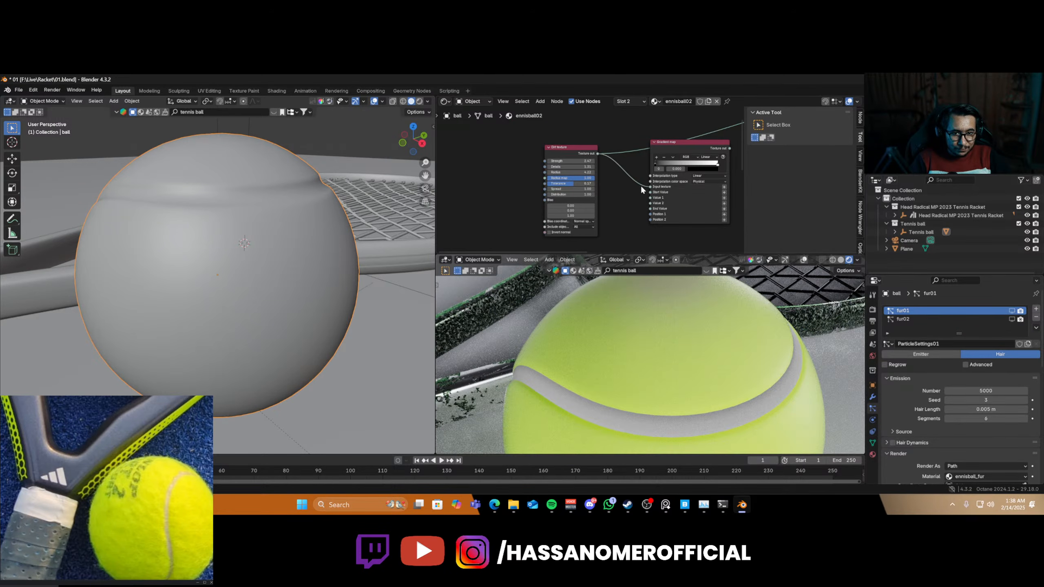
pyautogui.scroll(-4, 643, 182)
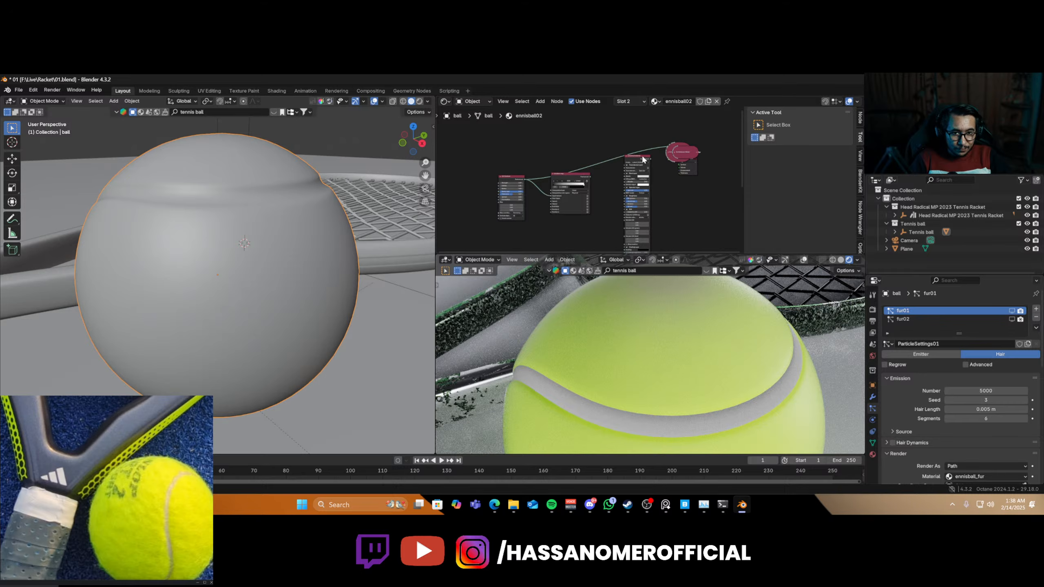
pyautogui.scroll(4, 643, 158)
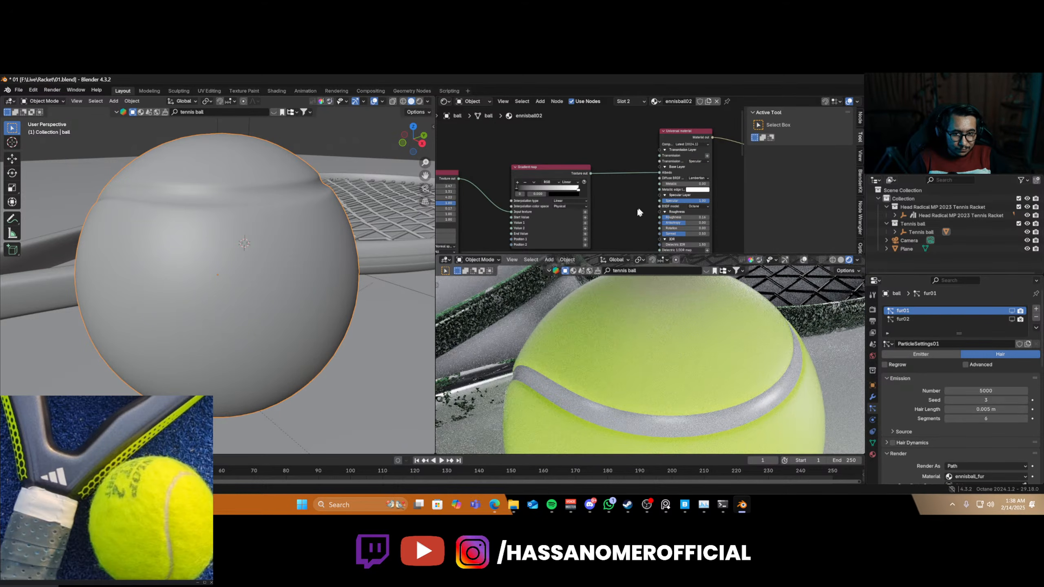
# - Raise the Roughness of the ennisball02 Universal material further to make the ball's seam less glossy
pyautogui.scroll(2, 636, 204)
pyautogui.moveTo(638, 204); pyautogui.dragTo(562, 176, button='middle')
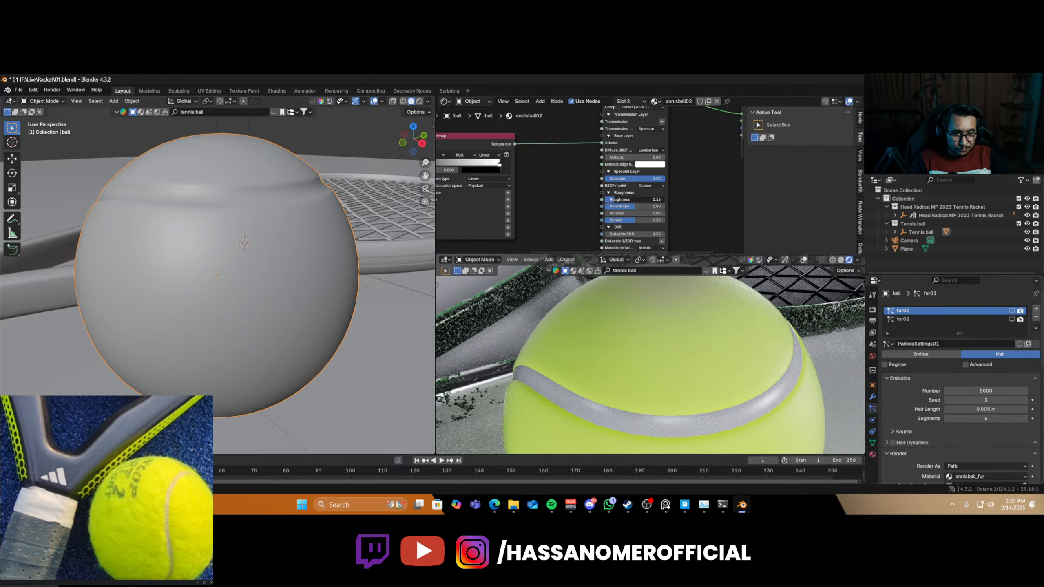
pyautogui.scroll(-6, 549, 202)
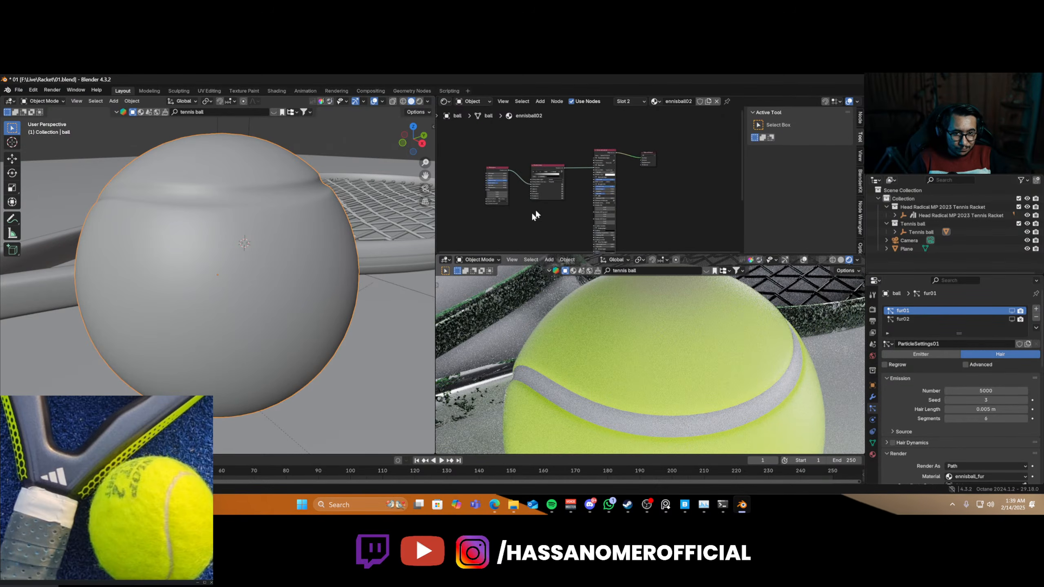
# - Show the fur01 particle system in the viewport again and check the fuzzy ball in the rendered view
pyautogui.click(1012, 311)
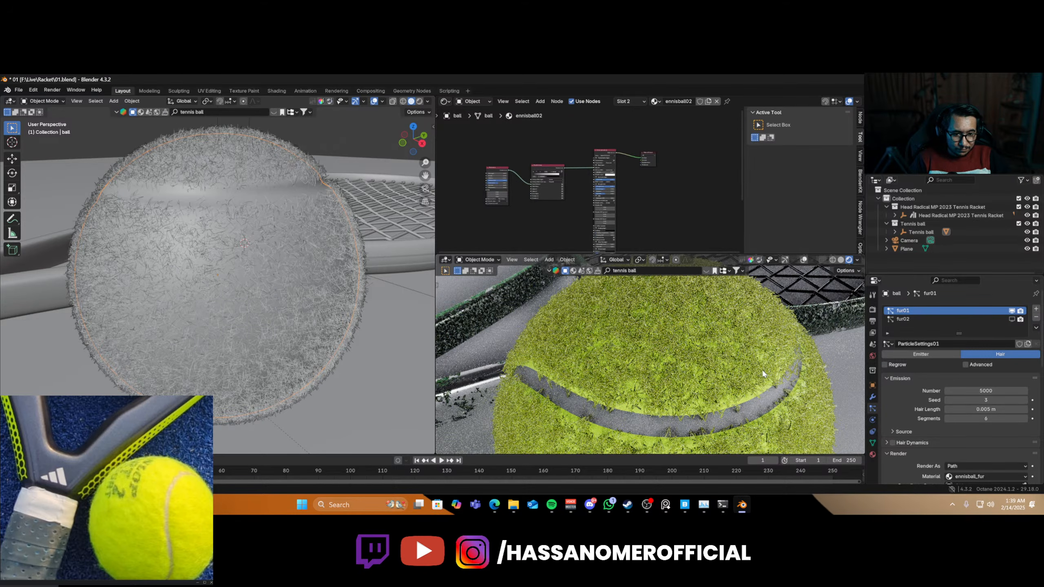
pyautogui.scroll(-10, 763, 371)
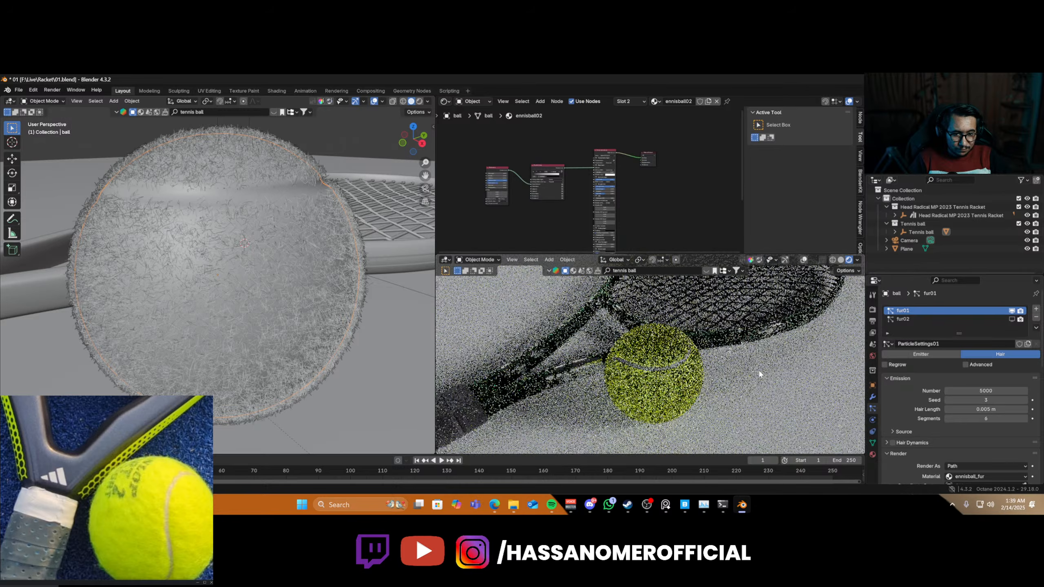
pyautogui.scroll(-2, 685, 381)
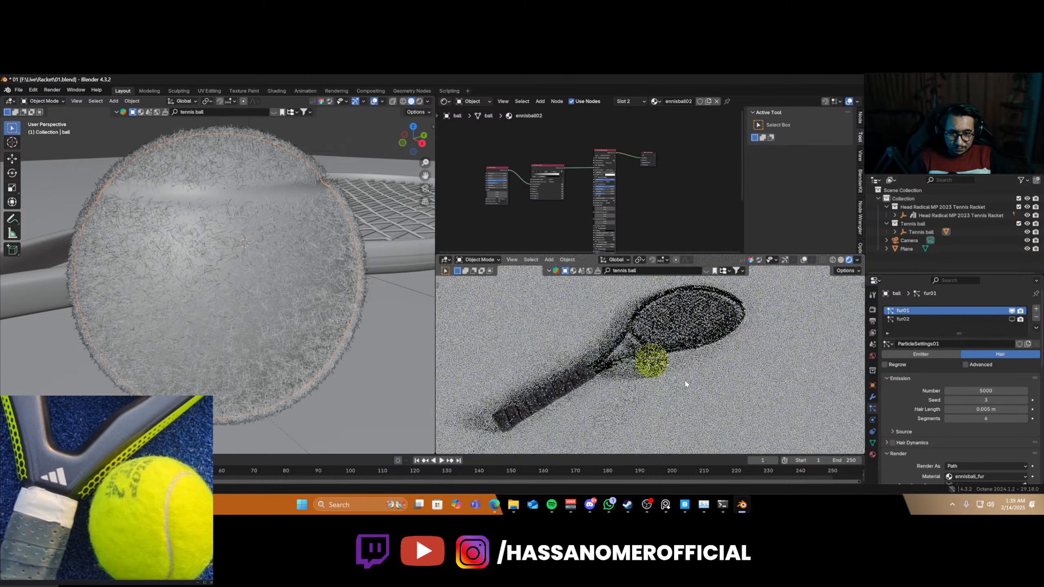
# - Move the camera in with walk navigation so the whole racket and ball fill the centre of the frame
pyautogui.press('KP_0')
pyautogui.hotkey('shift', '`')
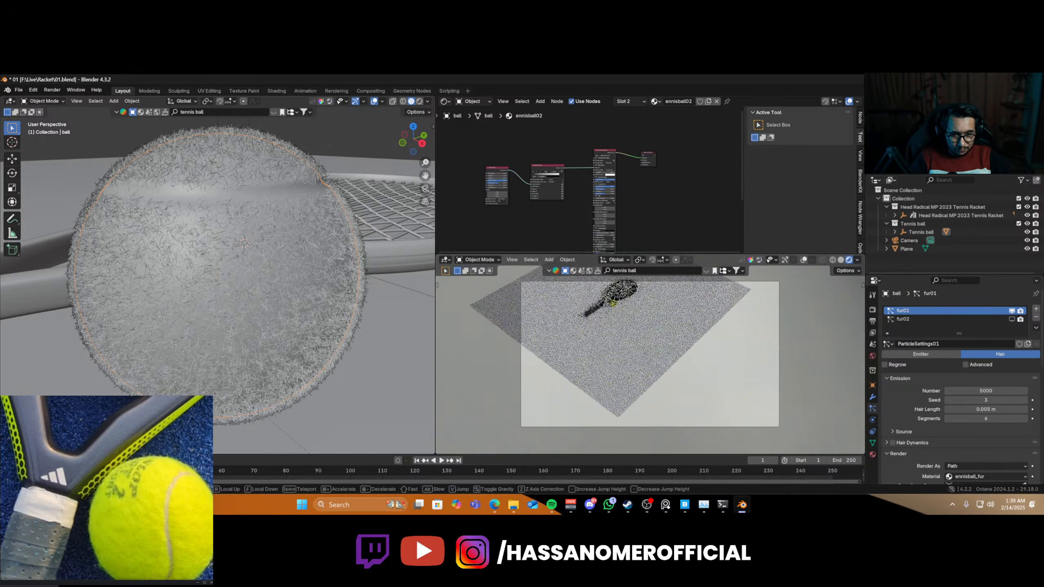
pyautogui.press('w')
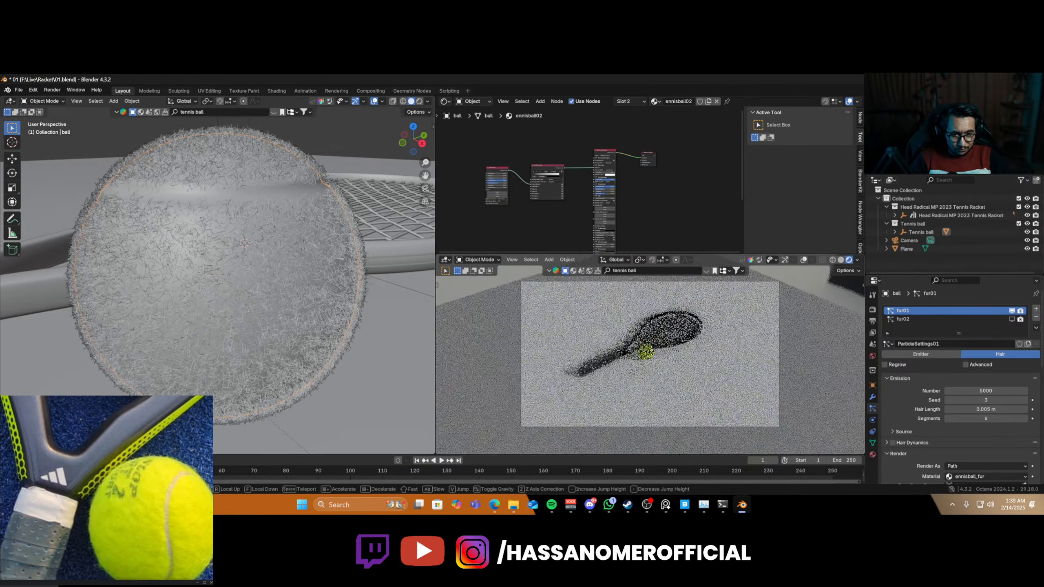
pyautogui.press('e')
pyautogui.press('w')
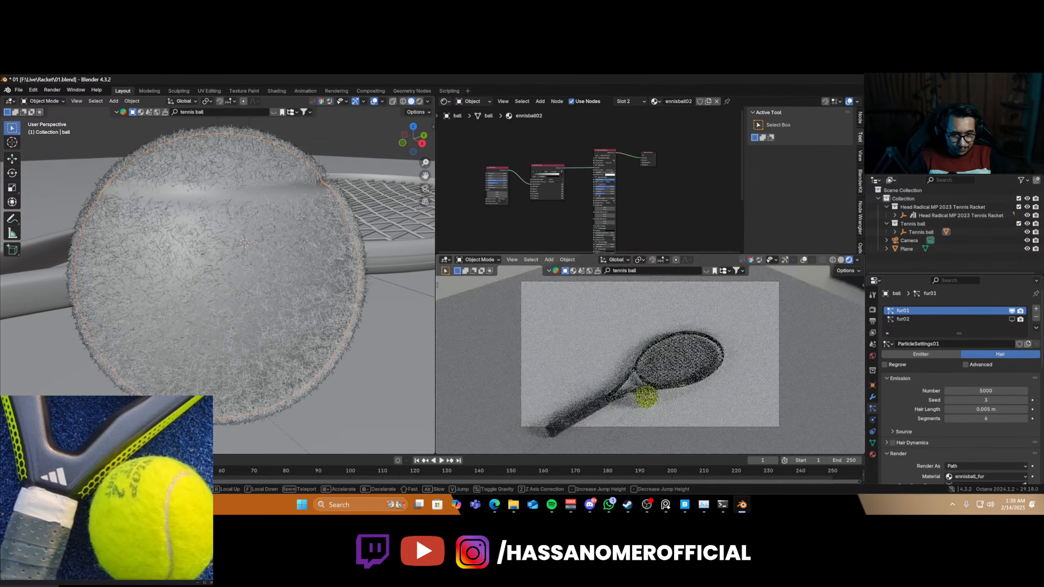
pyautogui.click(702, 374)
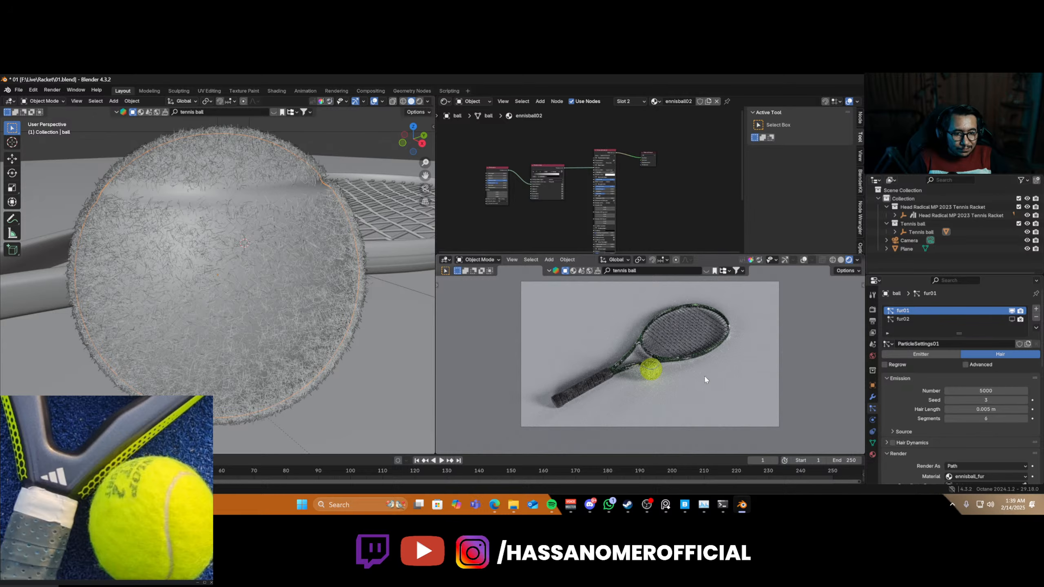
# - Select the ground plane, save the file and search the BlenderKit materials for "clay"
pyautogui.click(672, 406)
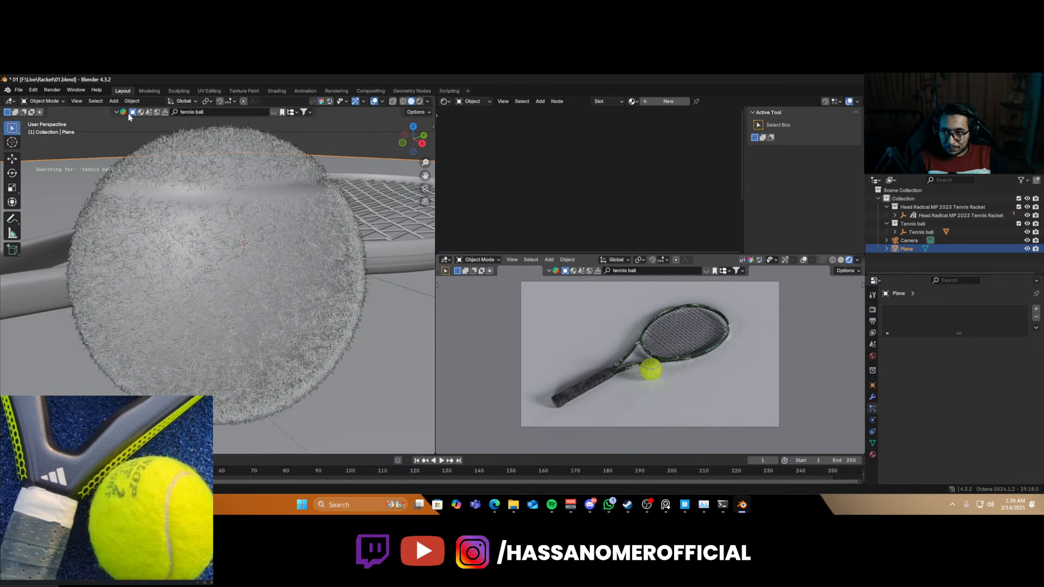
pyautogui.click(139, 113)
pyautogui.hotkey('ctrl', 's')
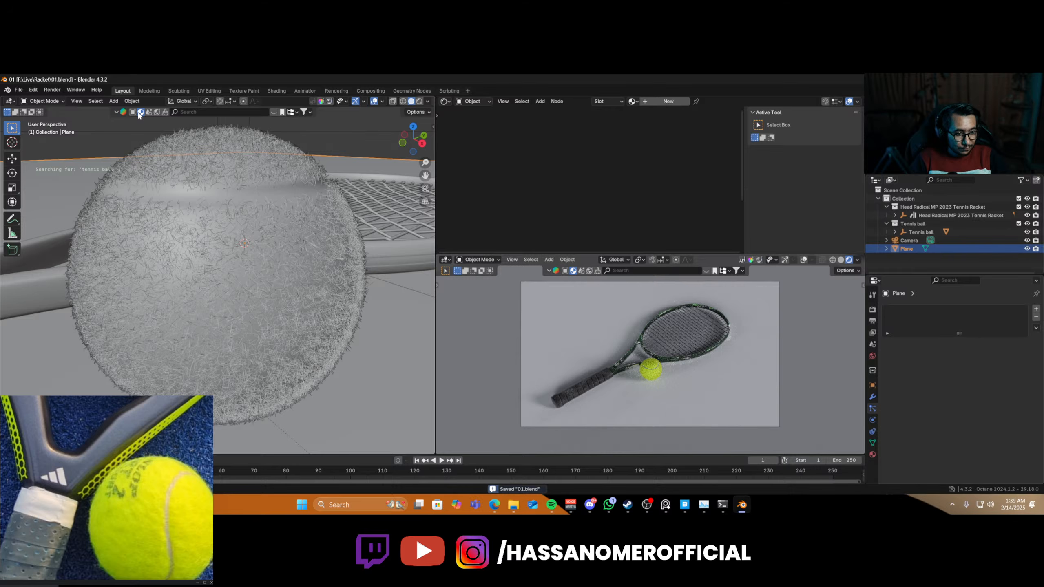
pyautogui.click(213, 111)
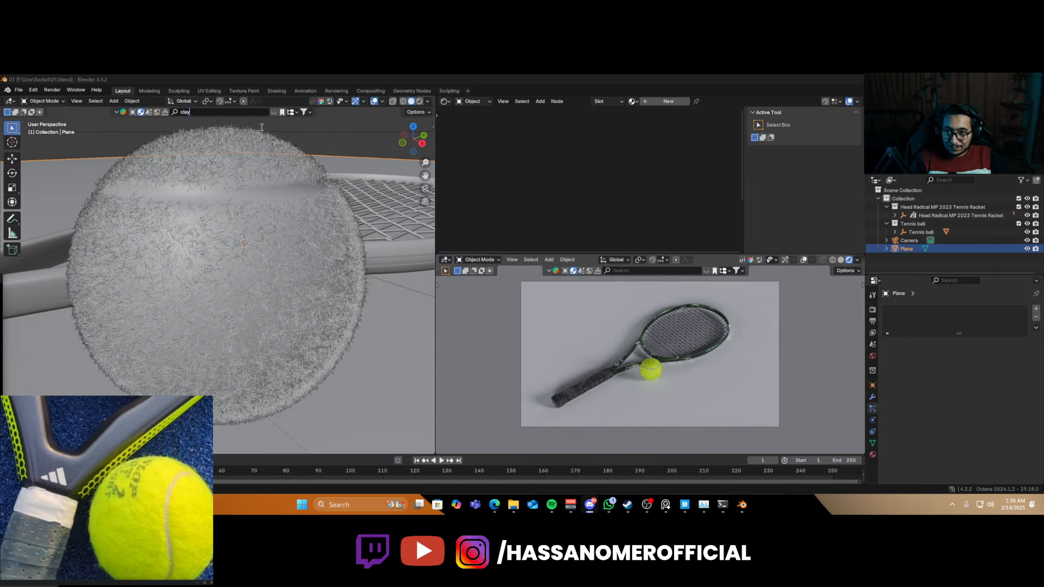
pyautogui.press('Return')
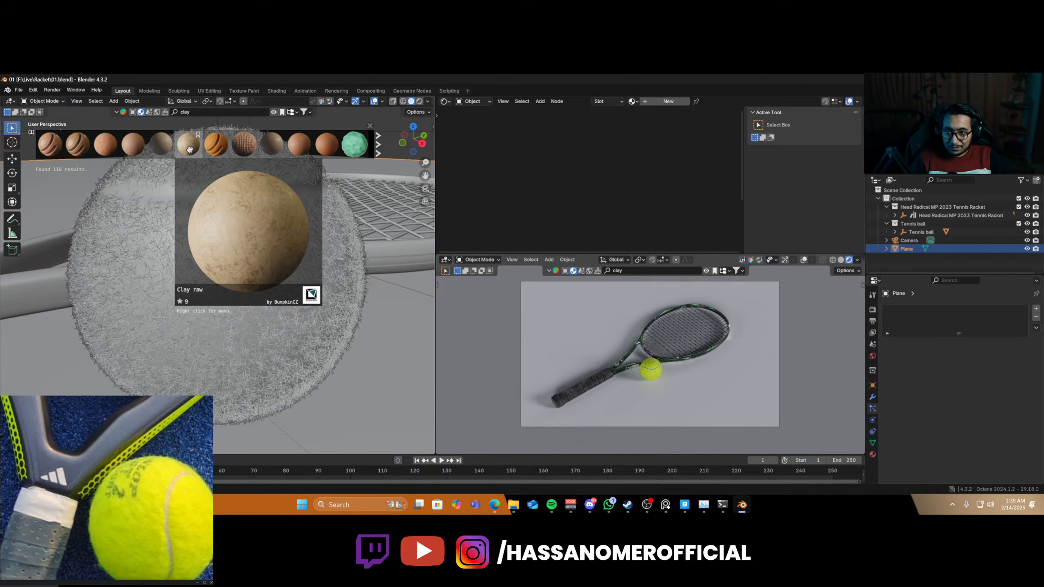
pyautogui.moveTo(166, 146)
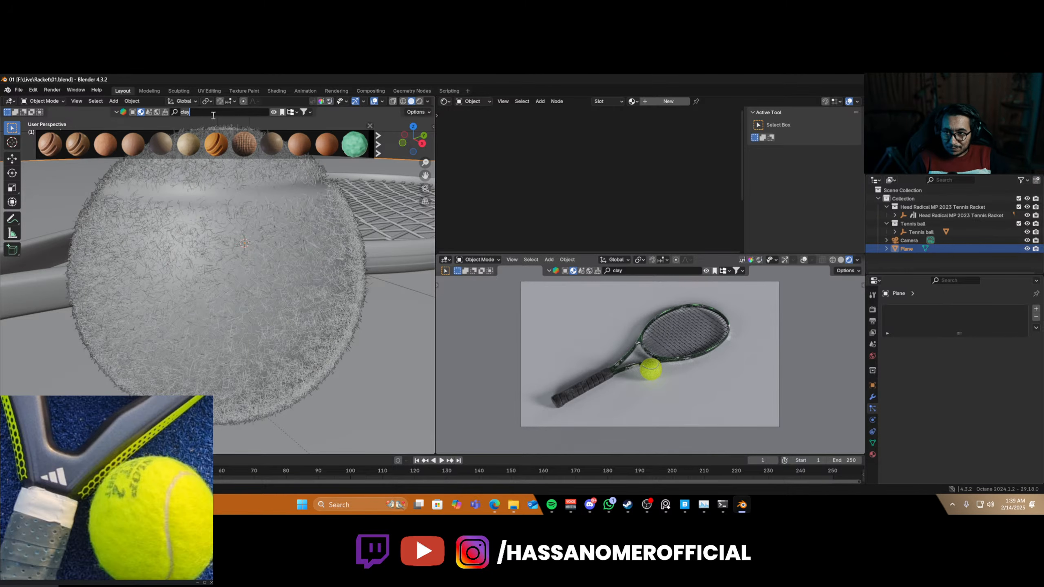
# - Search the BlenderKit materials for "clay ground" and apply Clay Floor 001 to the ground plane
pyautogui.write('gr')
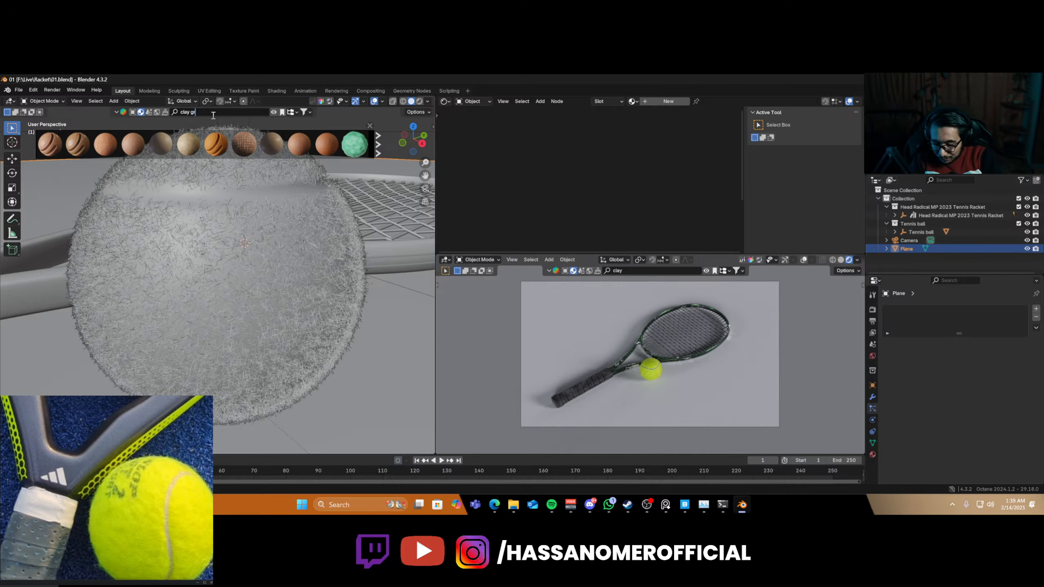
pyautogui.write('ound')
pyautogui.press('Return')
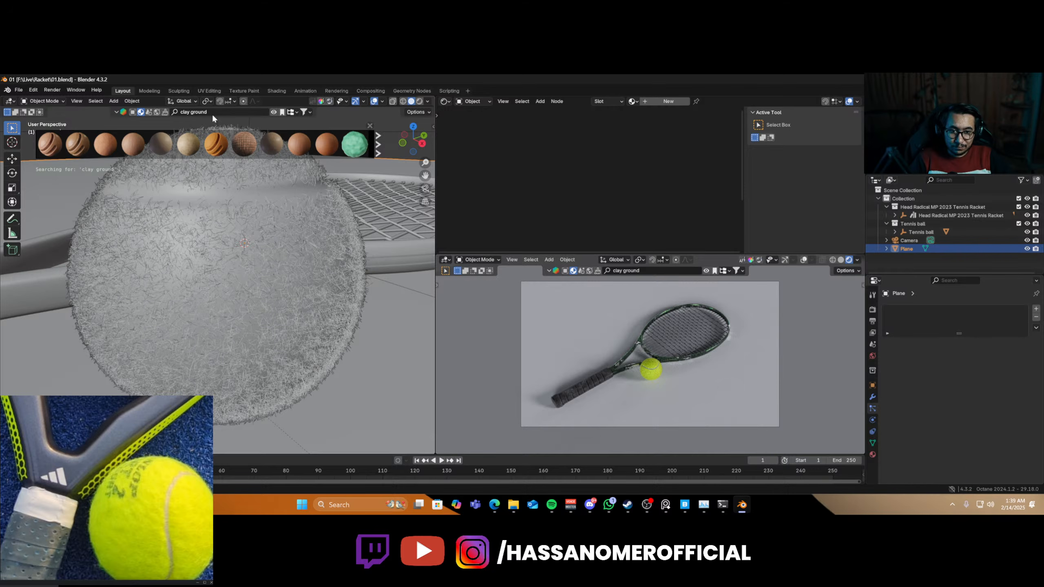
pyautogui.moveTo(116, 140)
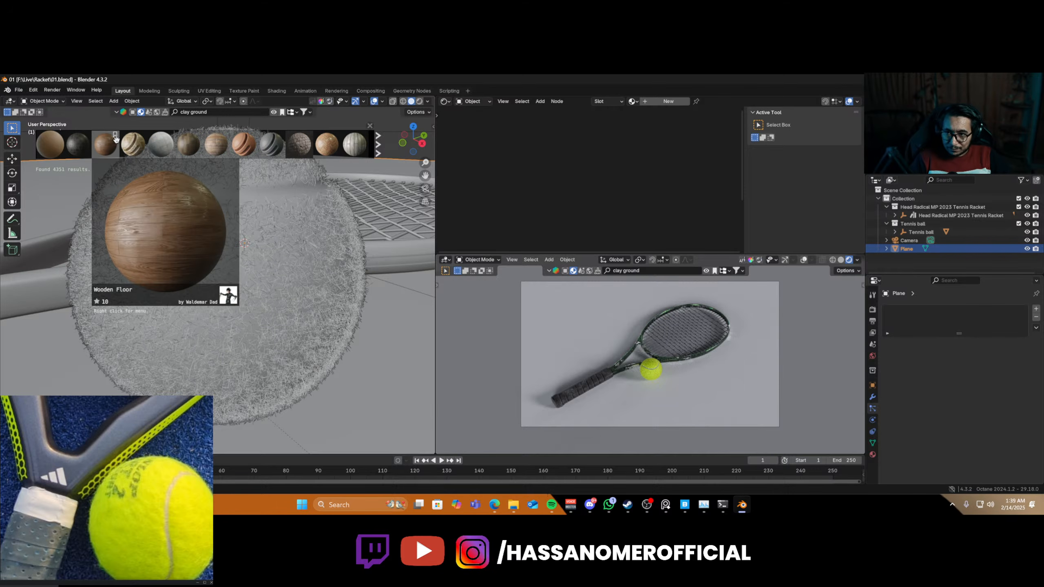
pyautogui.moveTo(55, 146)
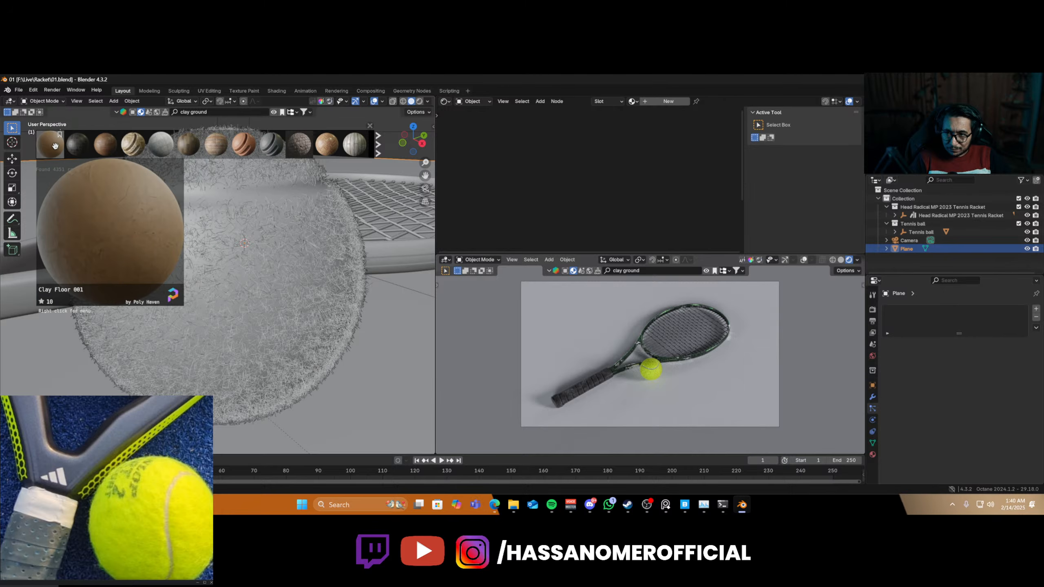
pyautogui.moveTo(55, 146); pyautogui.dragTo(364, 383)
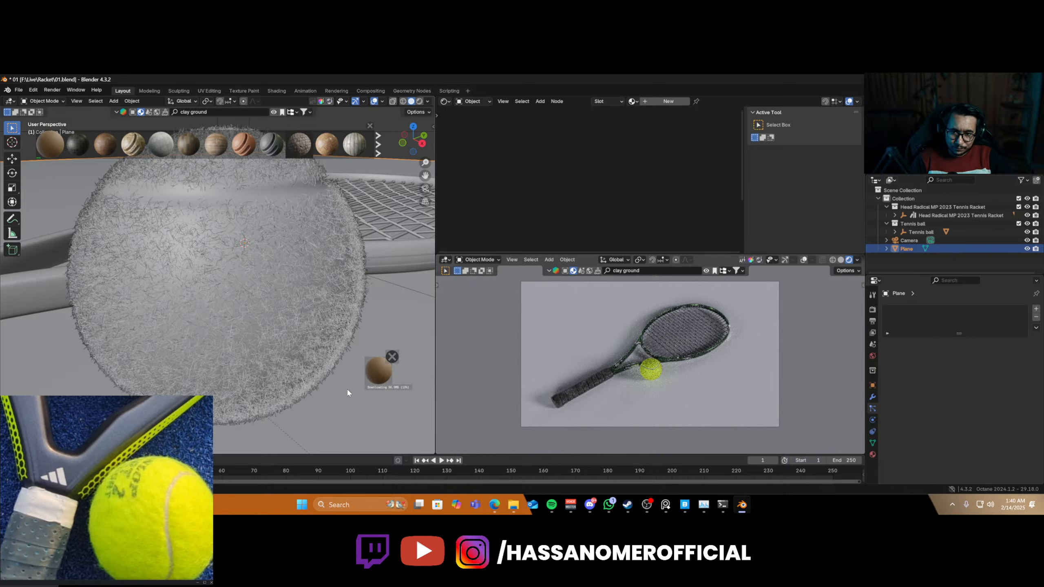
# - Restrict the BlenderKit material search to texture-based materials
pyautogui.press('n')
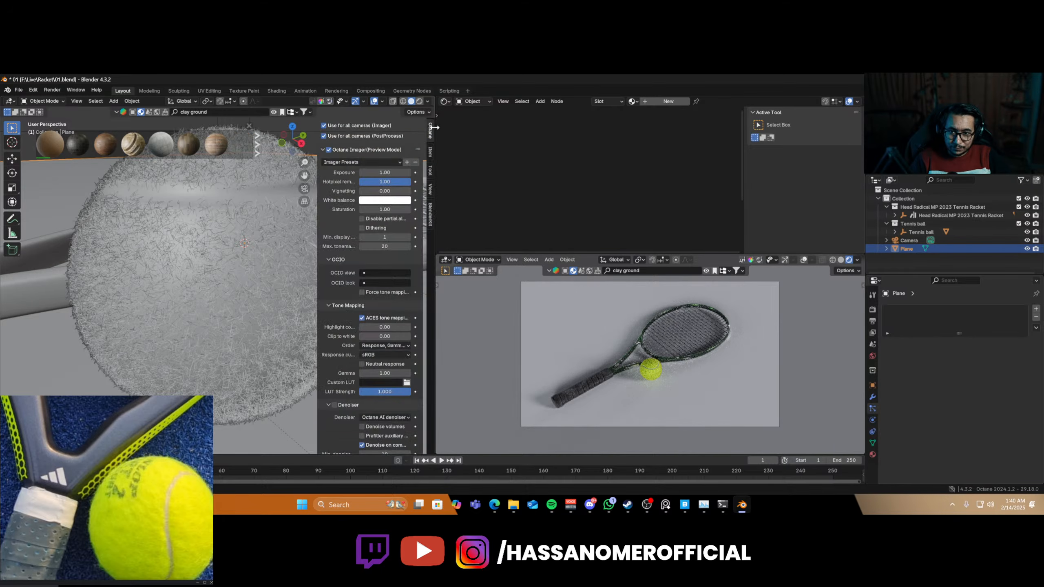
pyautogui.click(430, 218)
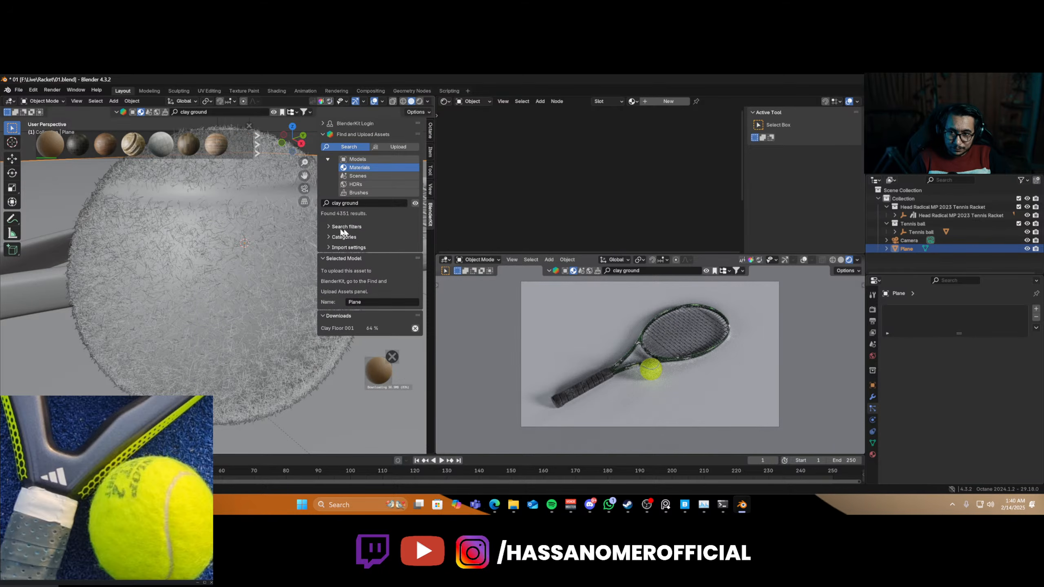
pyautogui.rightClick(58, 148)
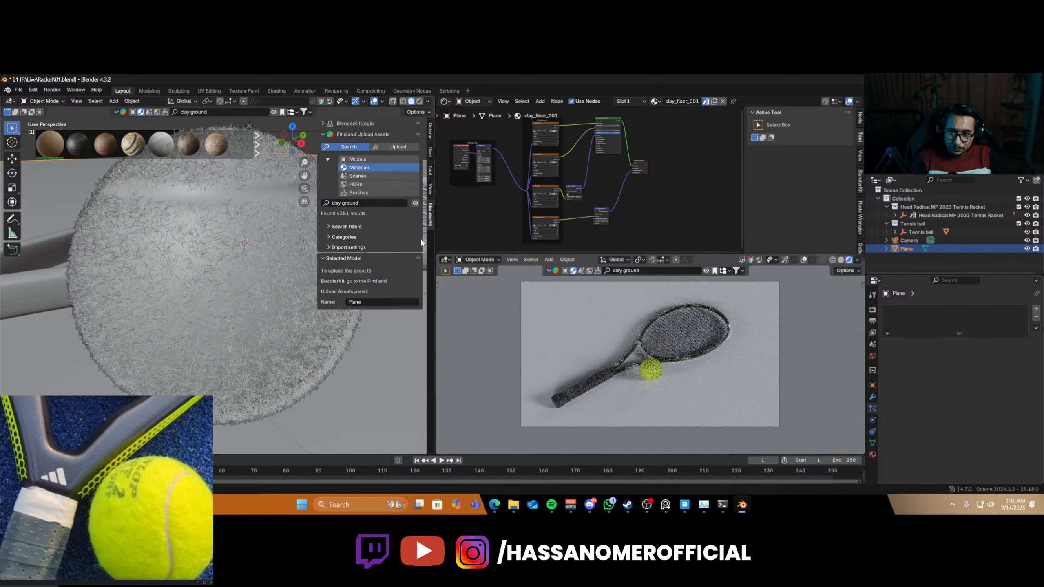
pyautogui.click(323, 226)
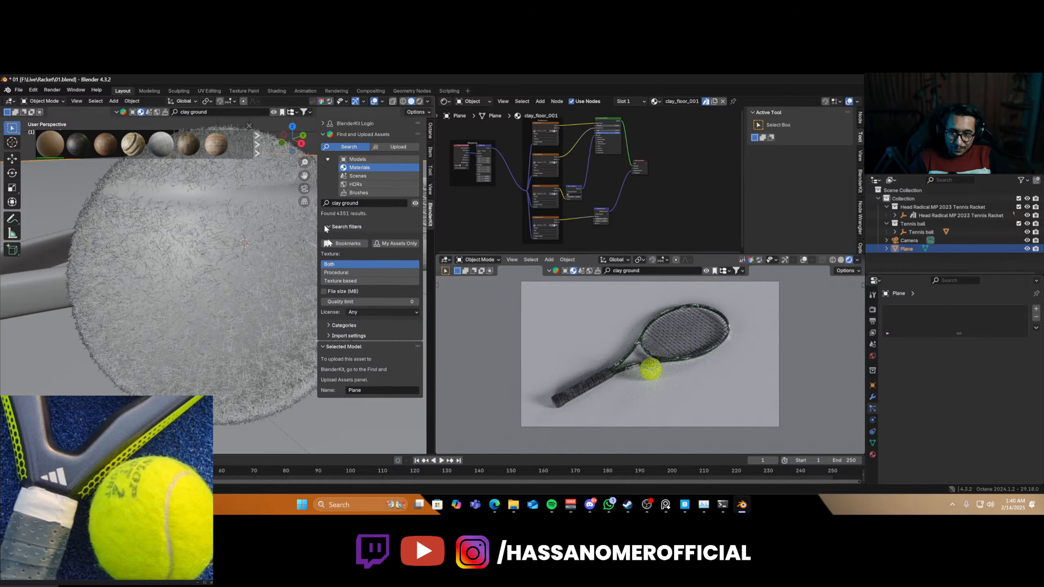
pyautogui.click(347, 282)
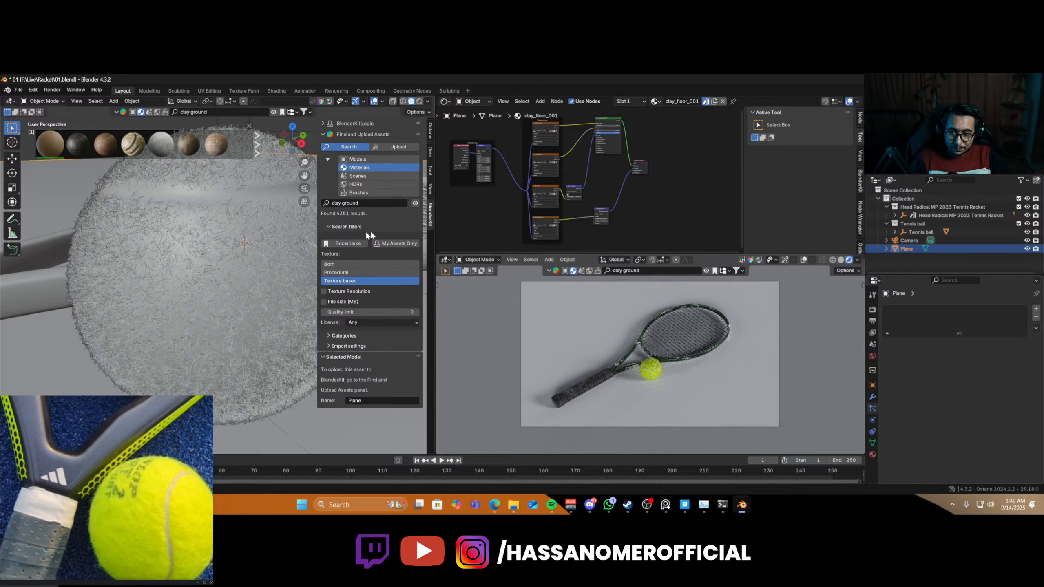
pyautogui.press('n')
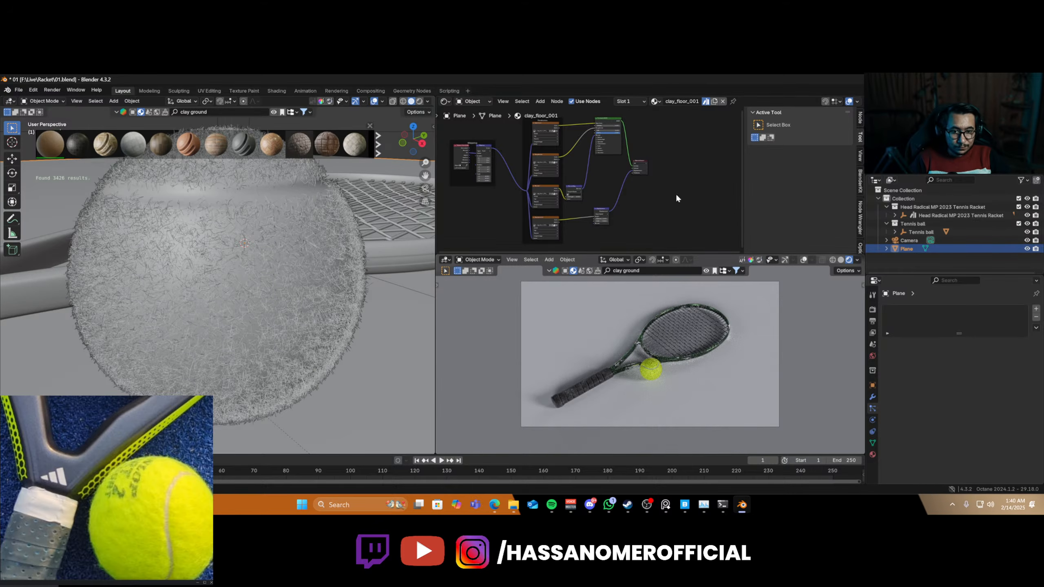
# - Convert only the selected clay_floor_001 material to an Octane material and scale the ground plane down to about 0.73
pyautogui.click(873, 454)
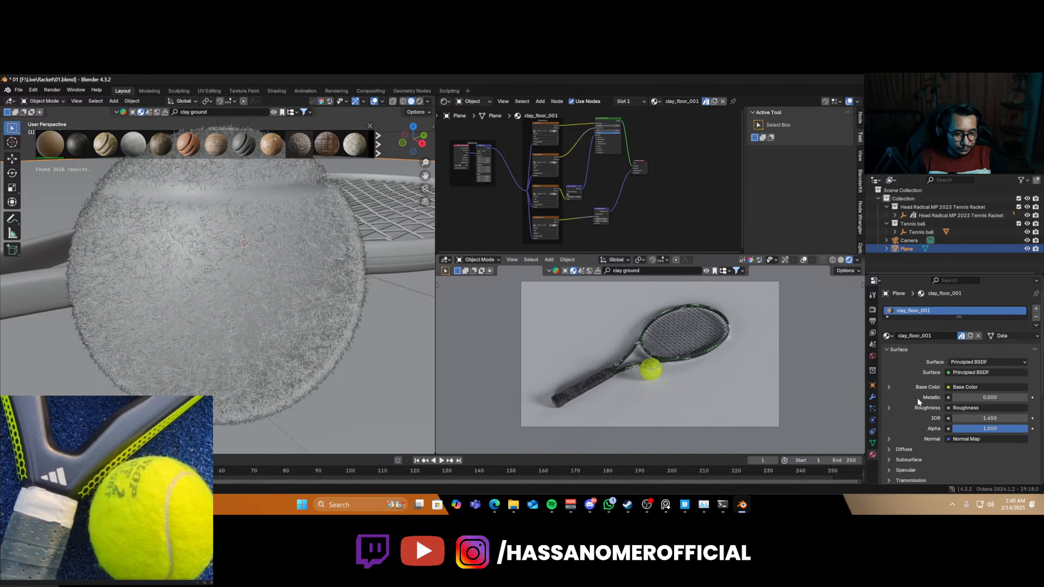
pyautogui.scroll(-5, 920, 399)
pyautogui.click(921, 432)
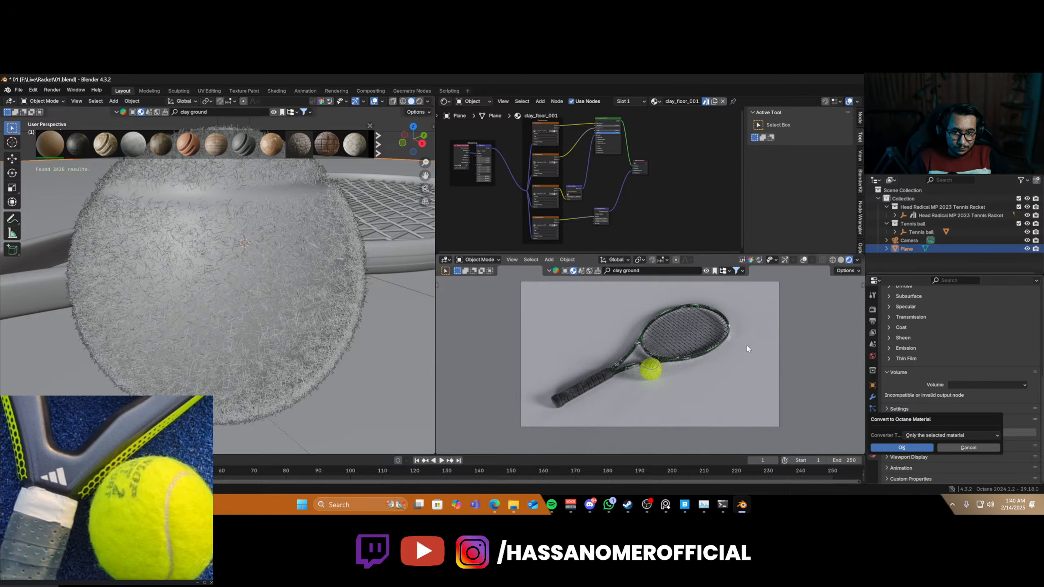
pyautogui.press('Return')
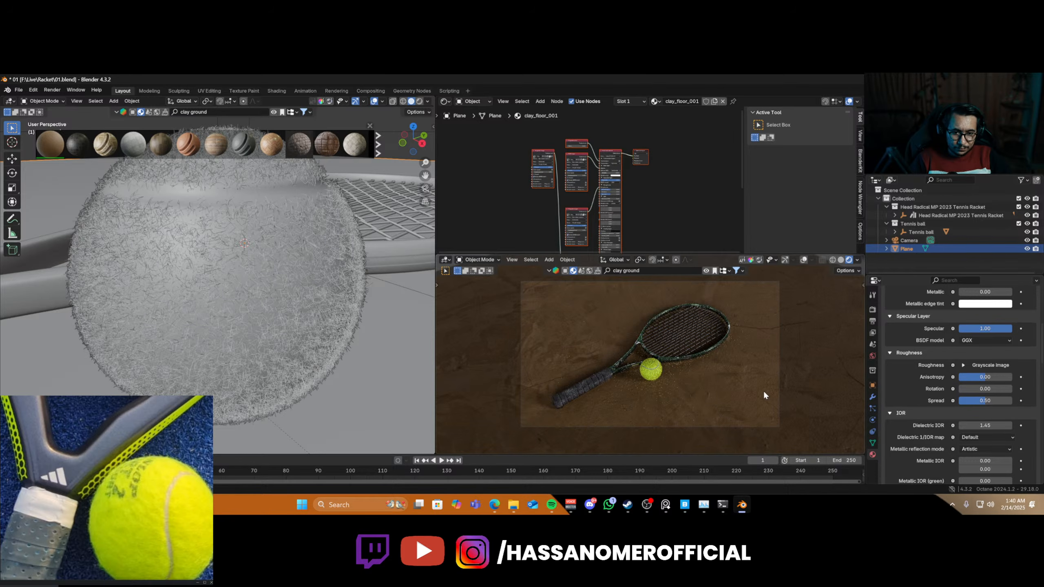
pyautogui.press('s')
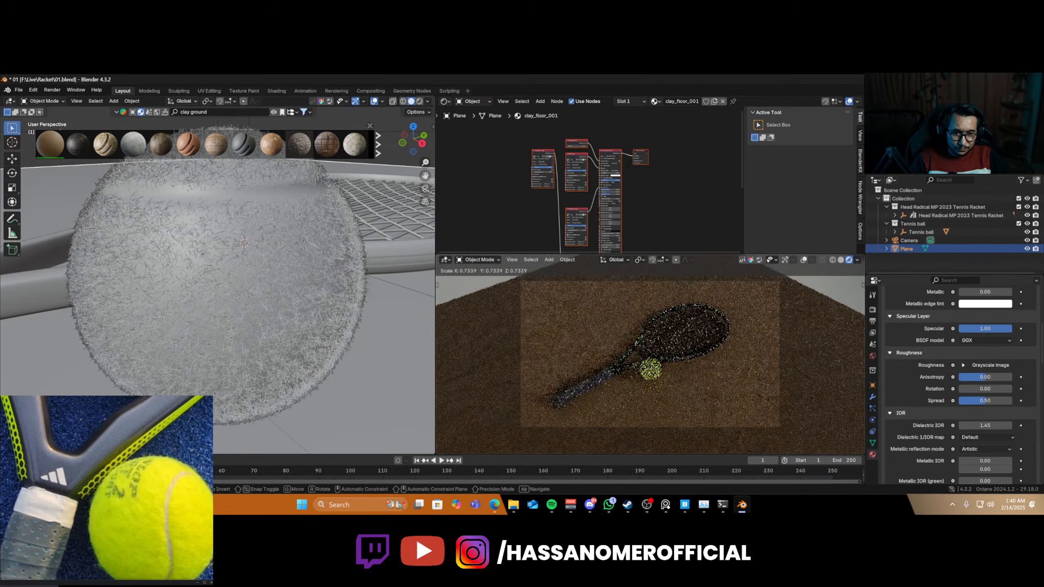
pyautogui.click(764, 397)
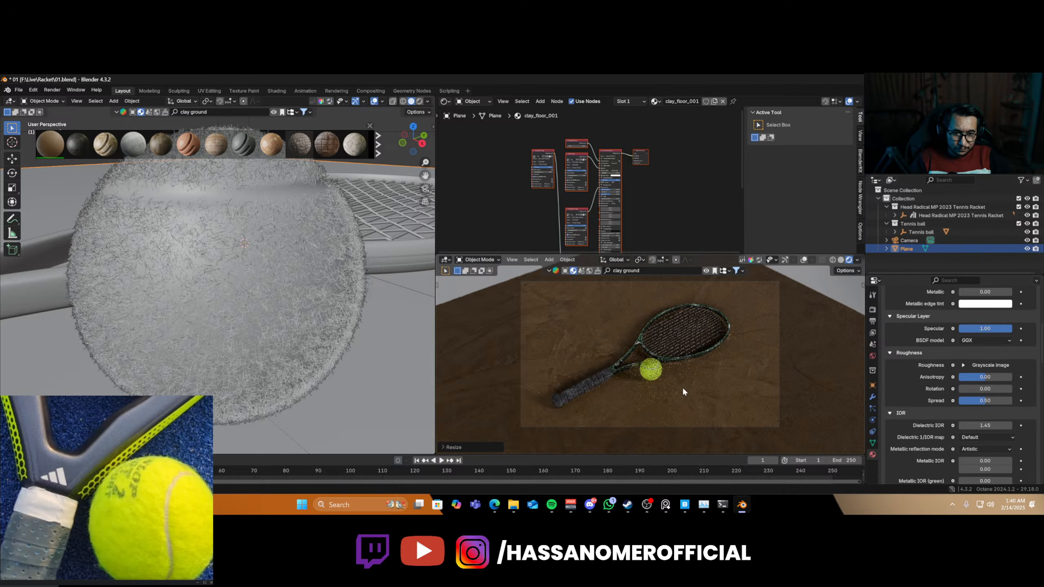
# - Display the World shader nodes and bring the environment's RGB image node into close view
pyautogui.click(473, 101)
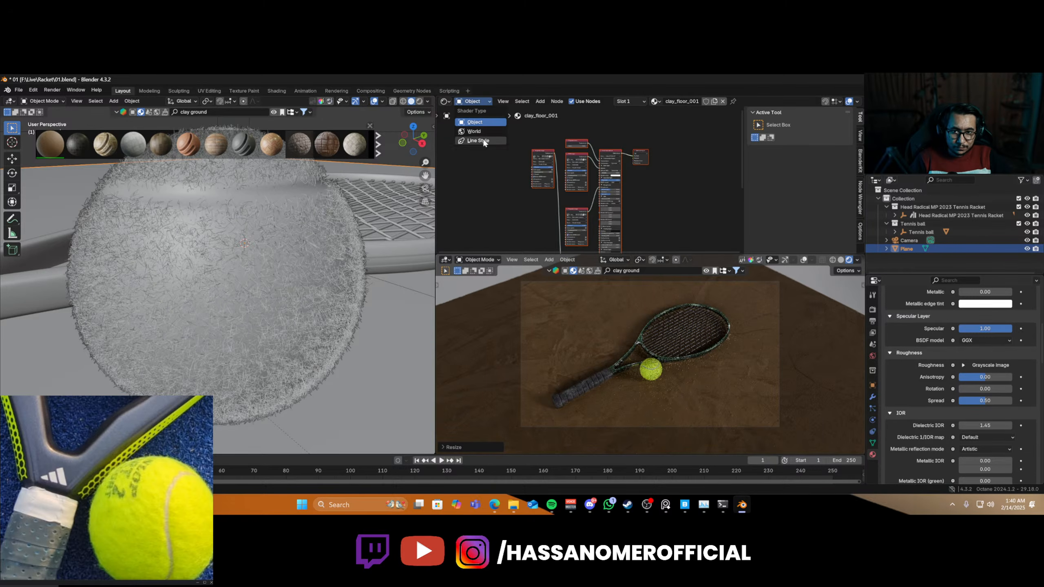
pyautogui.click(479, 131)
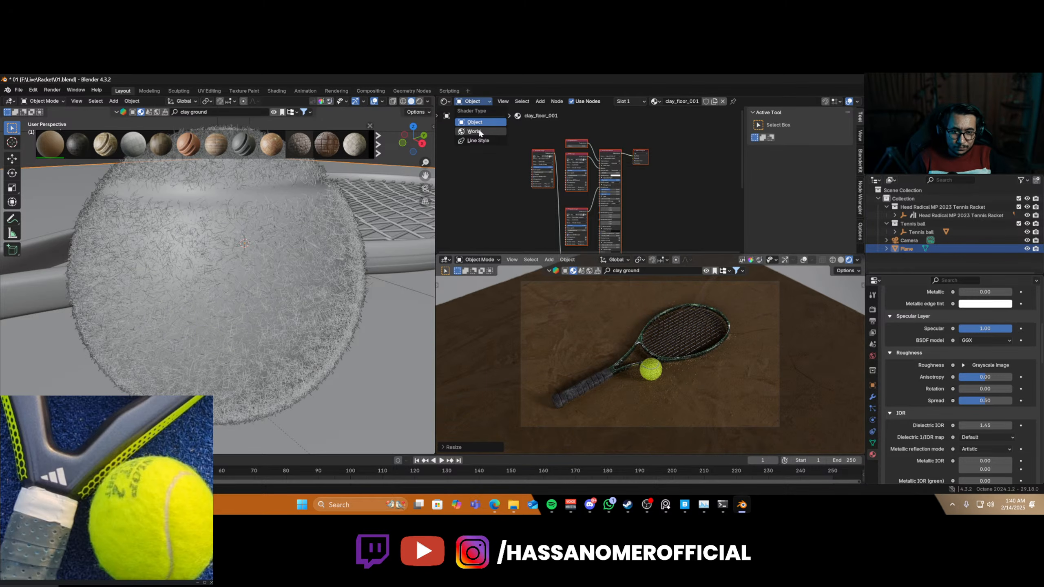
pyautogui.scroll(3, 565, 187)
pyautogui.moveTo(568, 186); pyautogui.dragTo(625, 224, button='middle')
pyautogui.scroll(2, 625, 227)
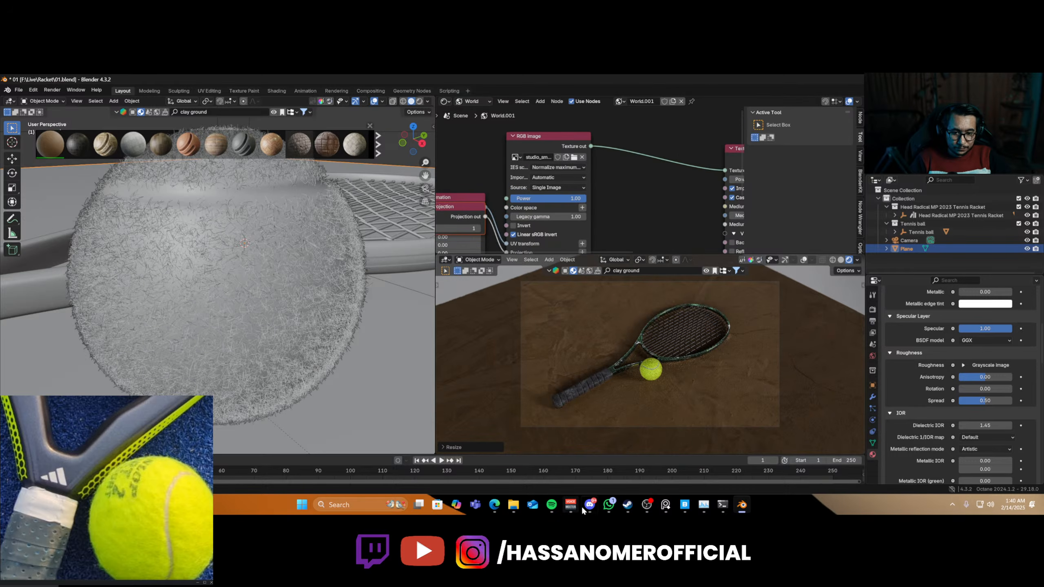
# - Switch to the Edge browser, open polyhaven.com/hdris and search the HDRIs for "tennis"
pyautogui.moveTo(514, 506)
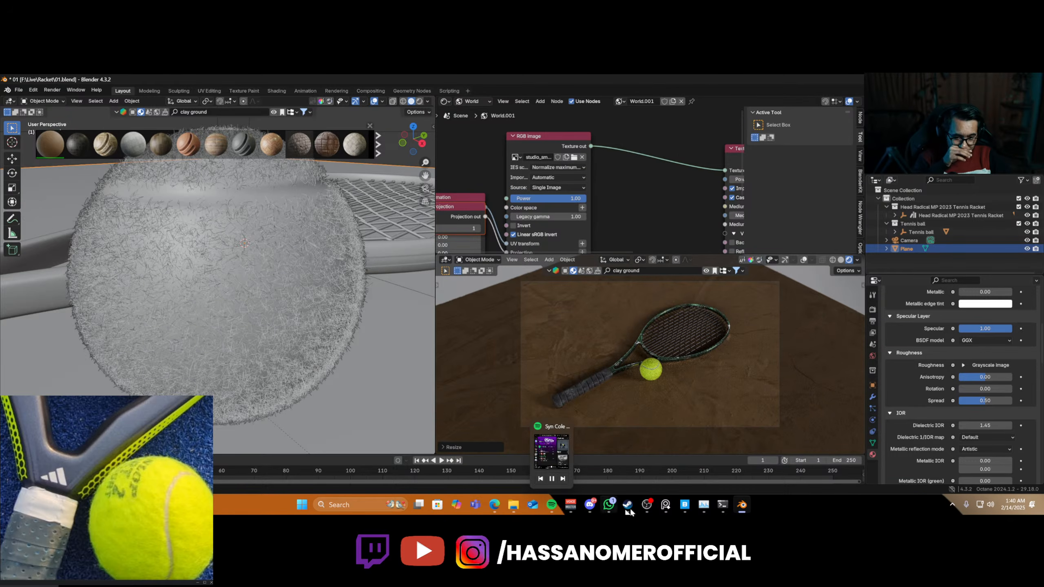
pyautogui.moveTo(685, 508)
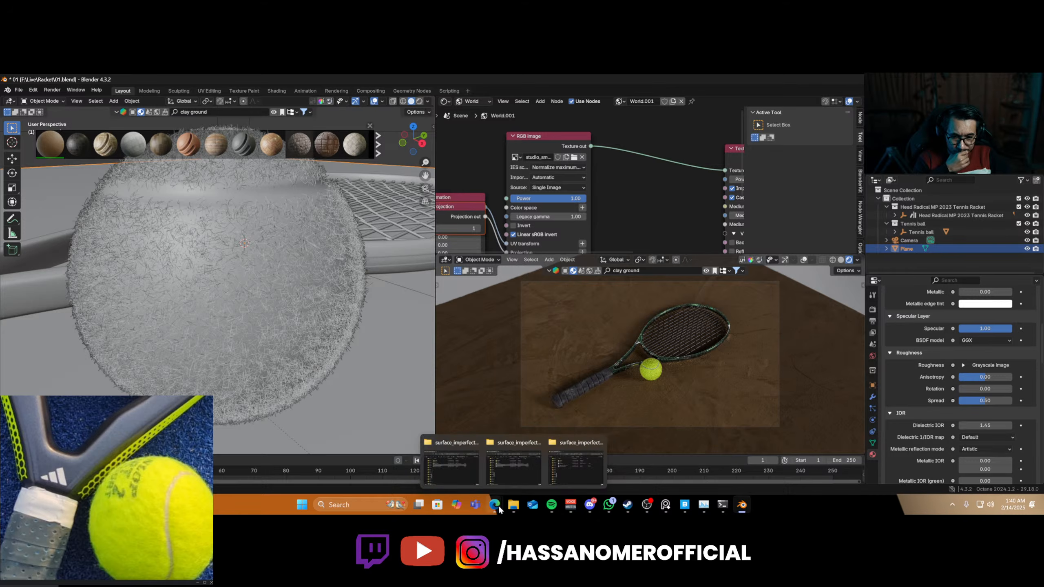
pyautogui.click(477, 468)
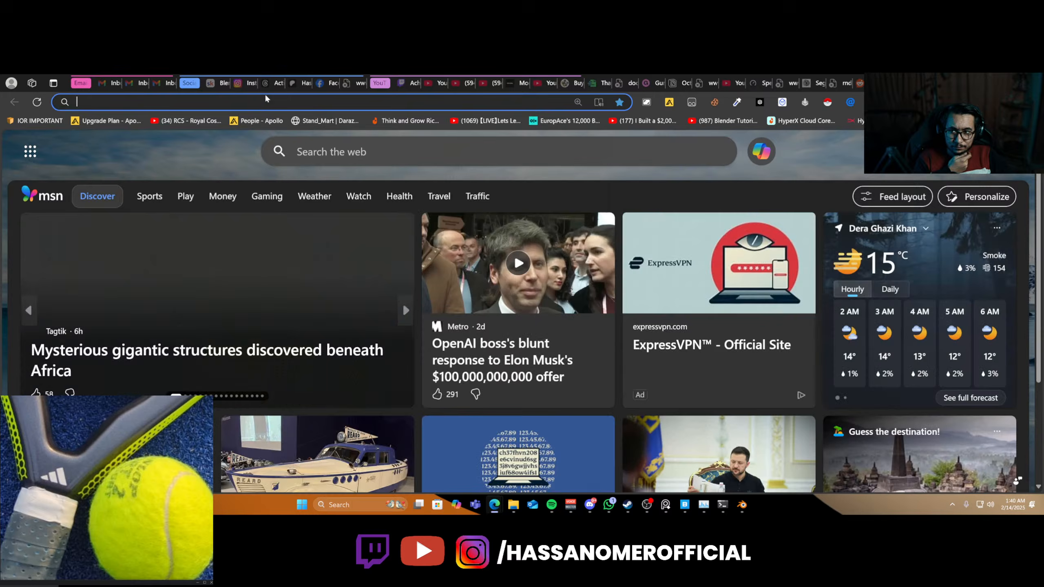
pyautogui.click(263, 101)
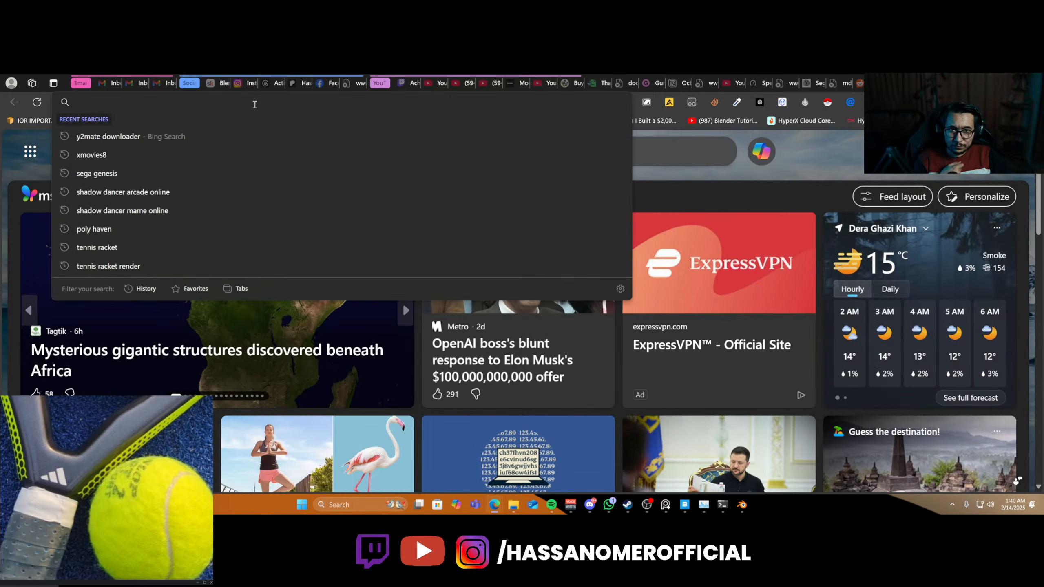
pyautogui.write('polyhaven.com/hdris')
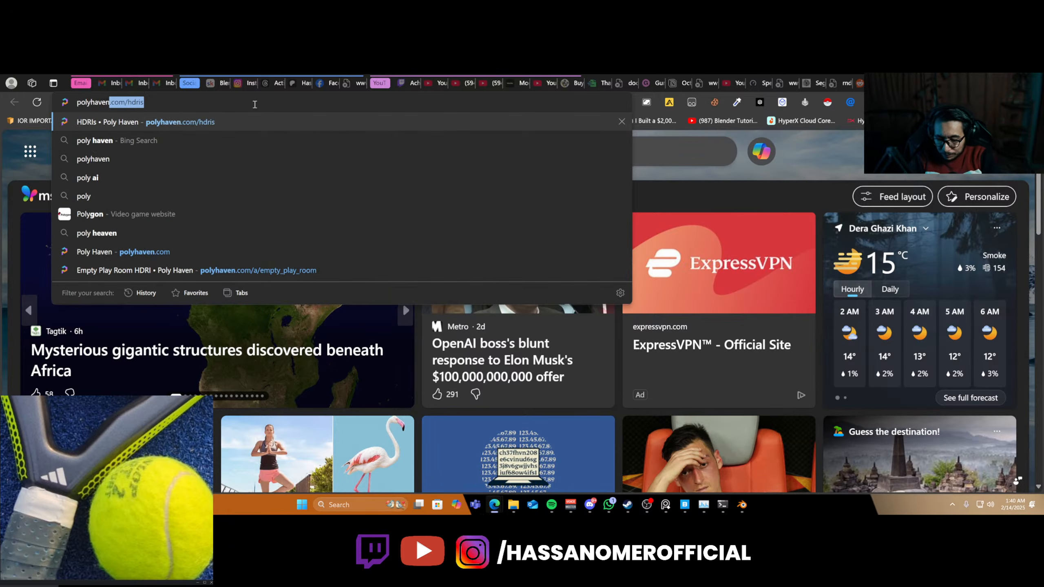
pyautogui.press('Return')
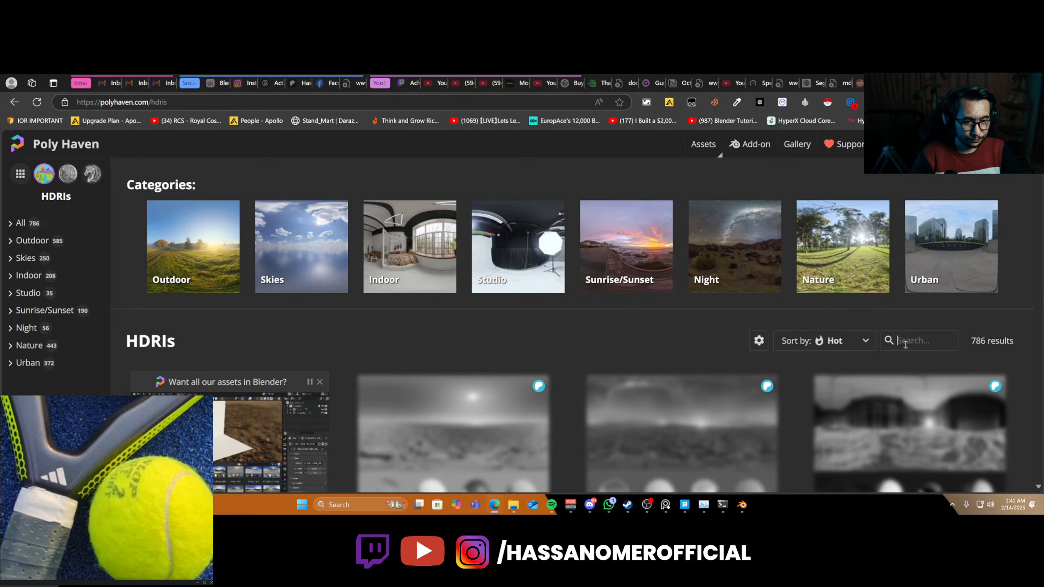
pyautogui.write('tennis')
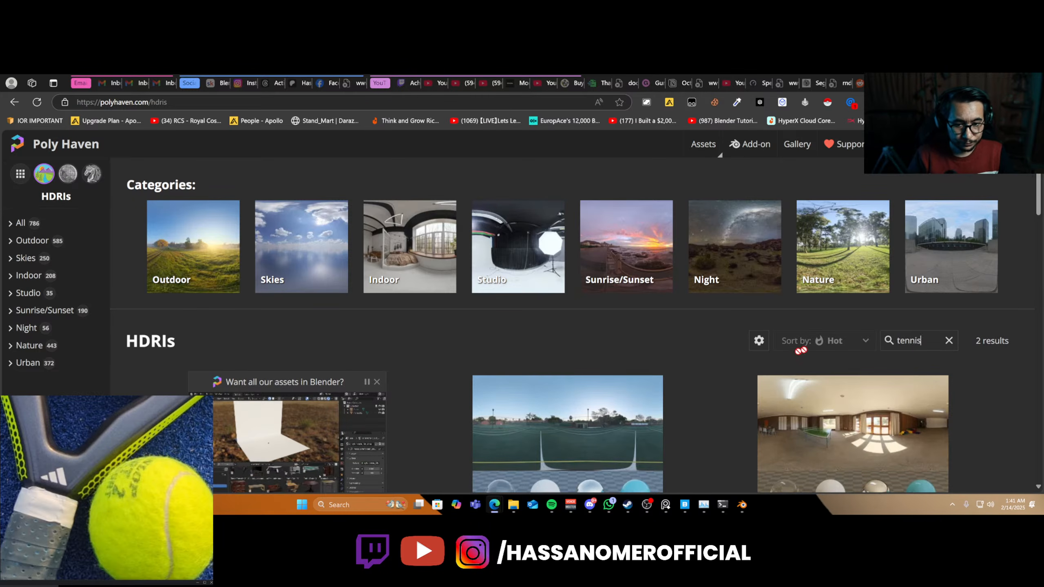
# - Open the Netball Court HDRI, download it as a 4K HDR file and return to Blender
pyautogui.scroll(-1, 591, 420)
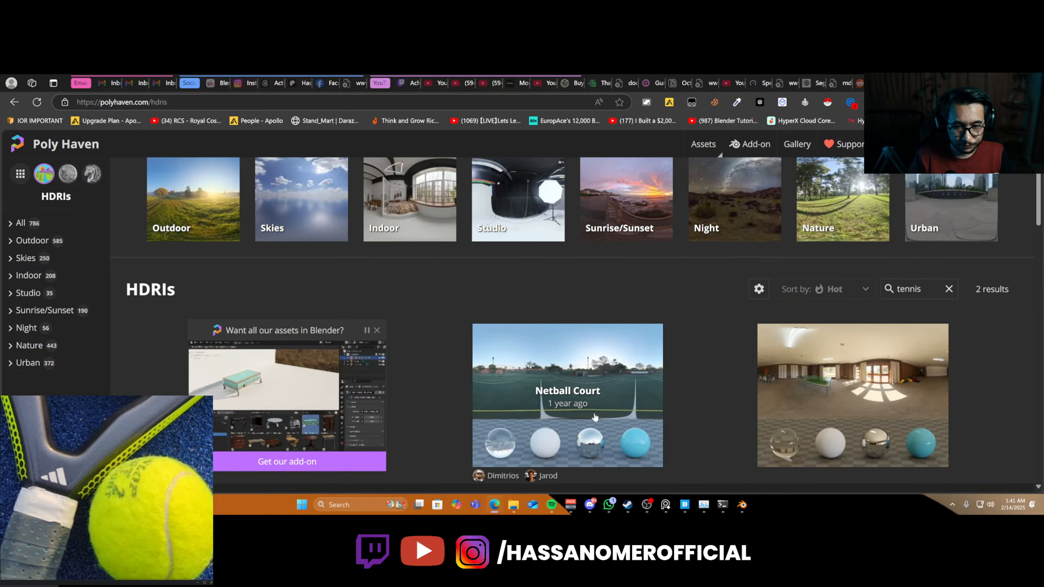
pyautogui.scroll(-3, 595, 417)
pyautogui.scroll(3, 609, 383)
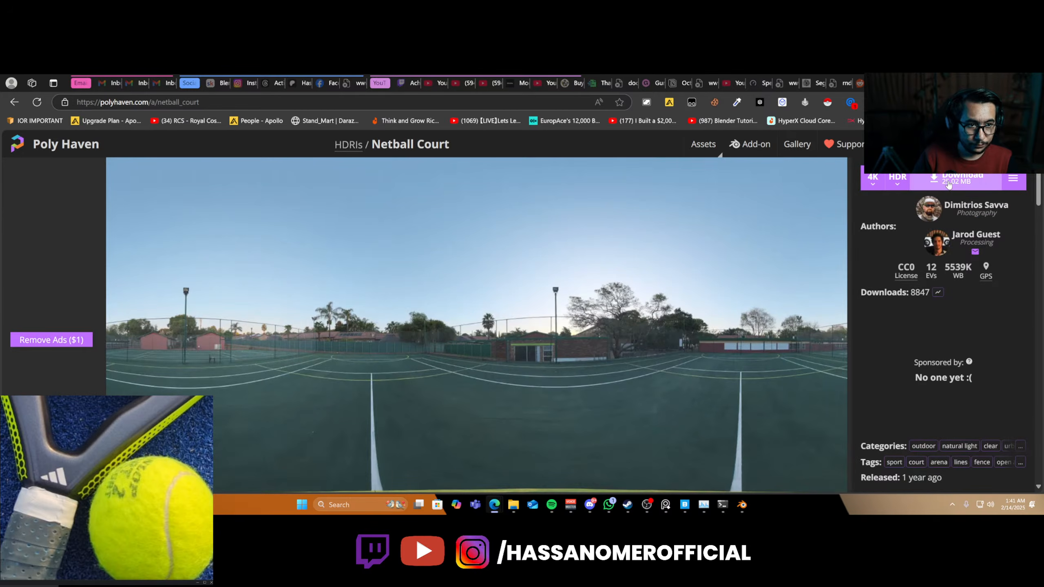
pyautogui.click(947, 181)
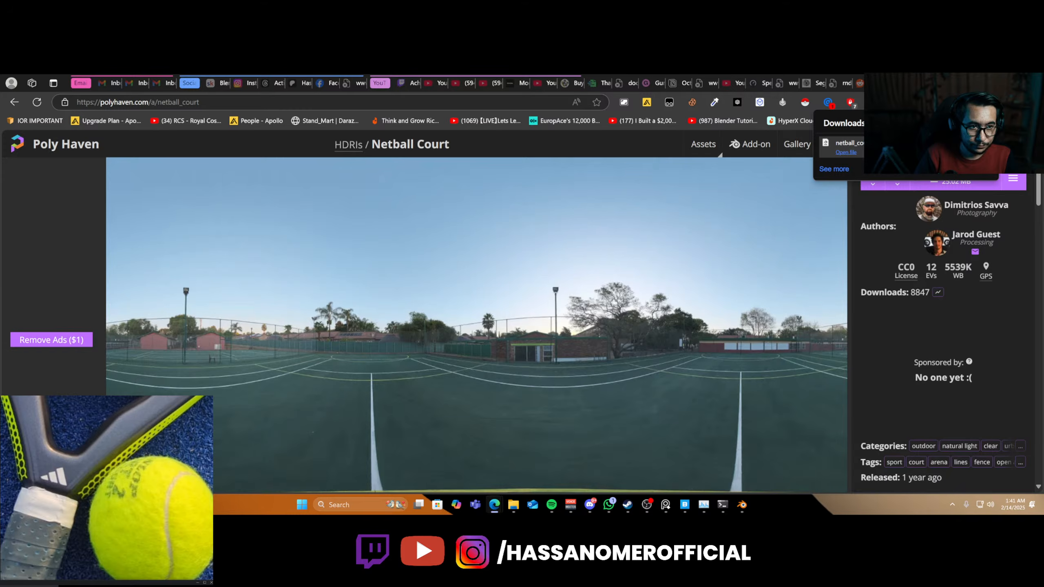
pyautogui.click(838, 146)
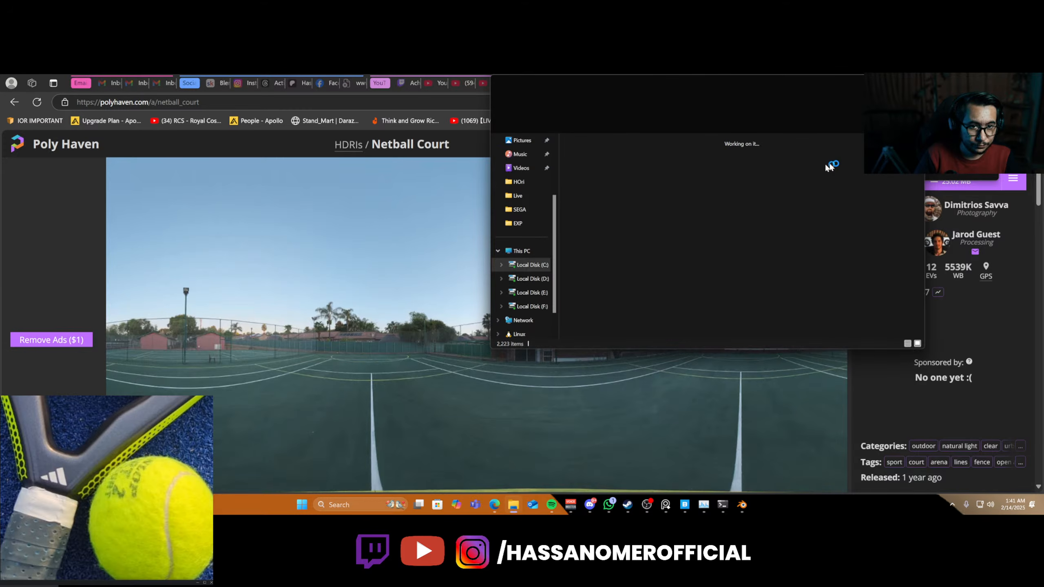
pyautogui.click(992, 83)
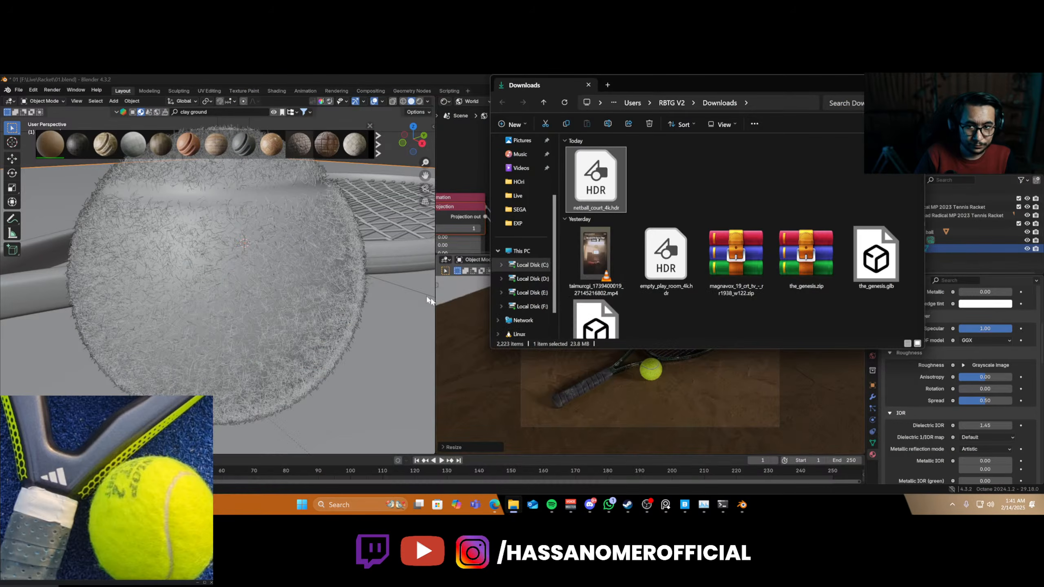
pyautogui.click(874, 84)
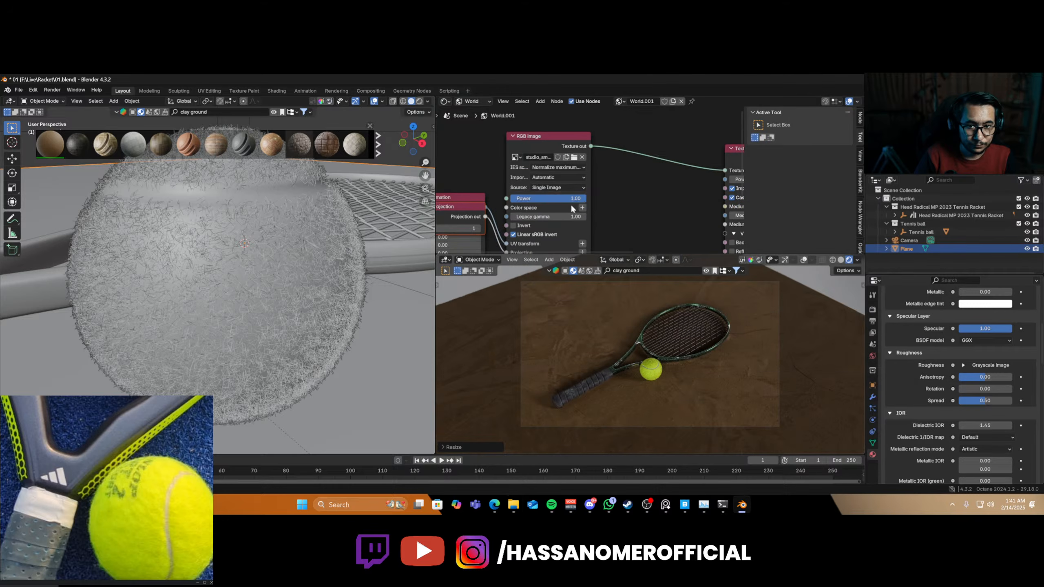
# - Load netball_court_4k.hdr from the Downloads folder into the environment's RGB image node
pyautogui.click(575, 157)
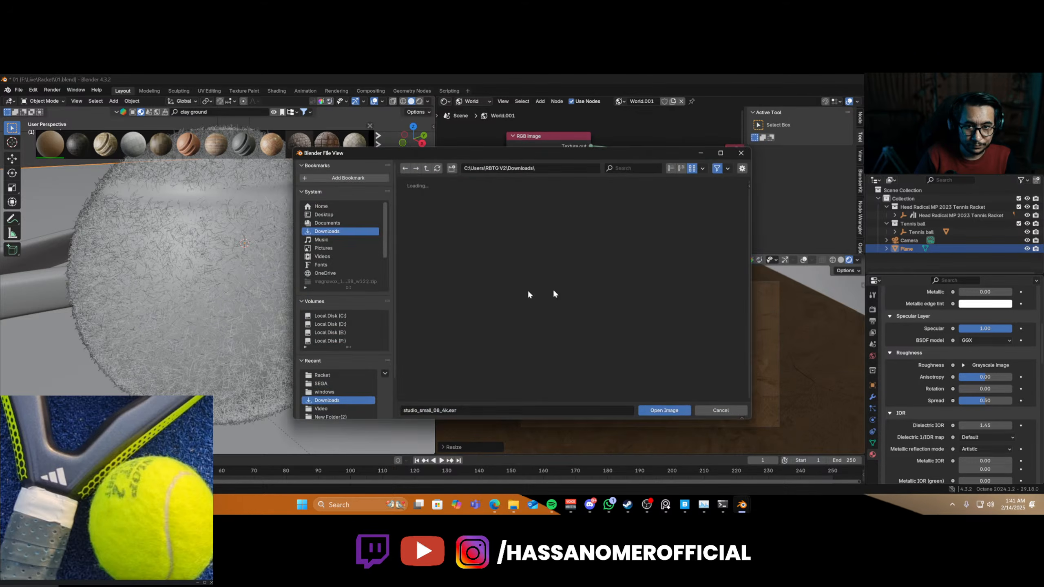
pyautogui.scroll(-8, 629, 254)
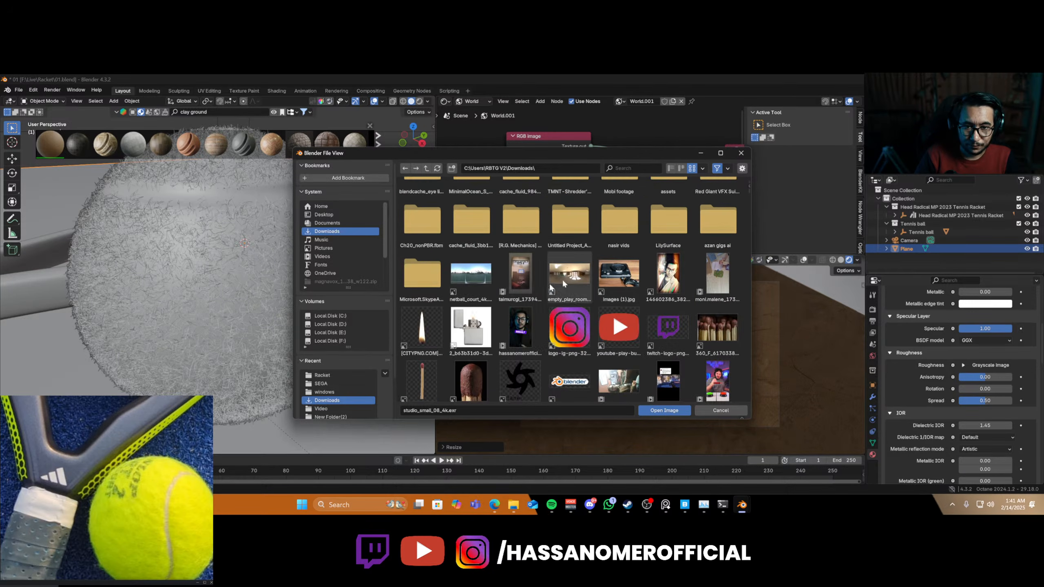
pyautogui.doubleClick(464, 273)
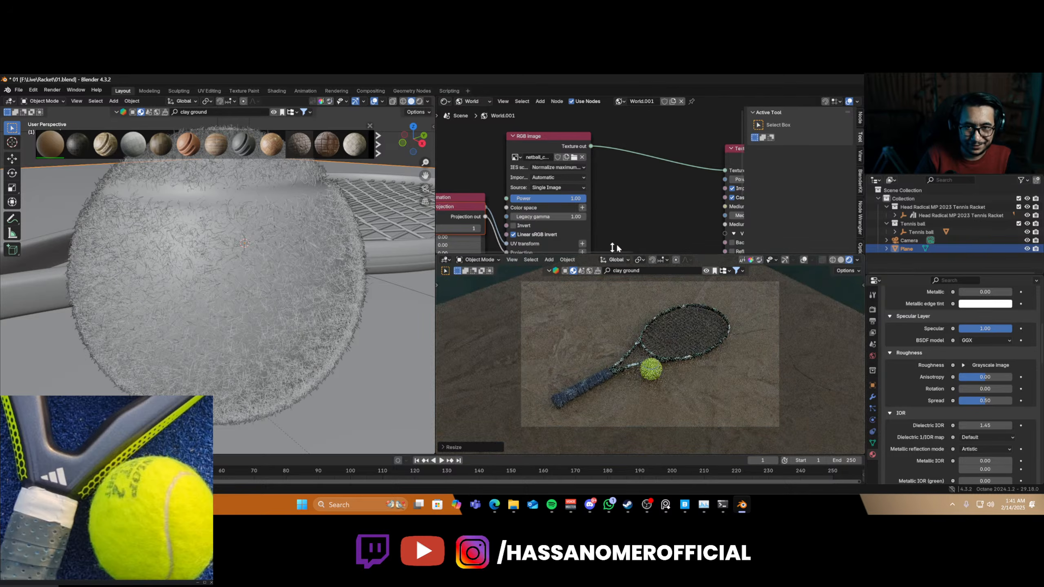
pyautogui.scroll(-4, 620, 181)
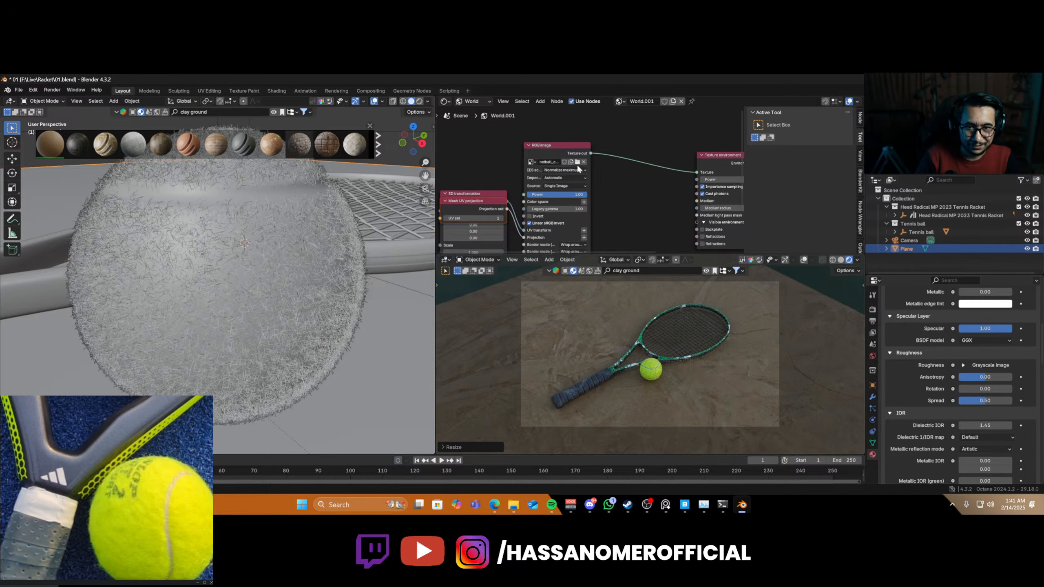
# - Filter the Downloads files by "exr", load the kloofendal_28d image as the environment, and increase its X translation to shift the lighting
pyautogui.click(577, 162)
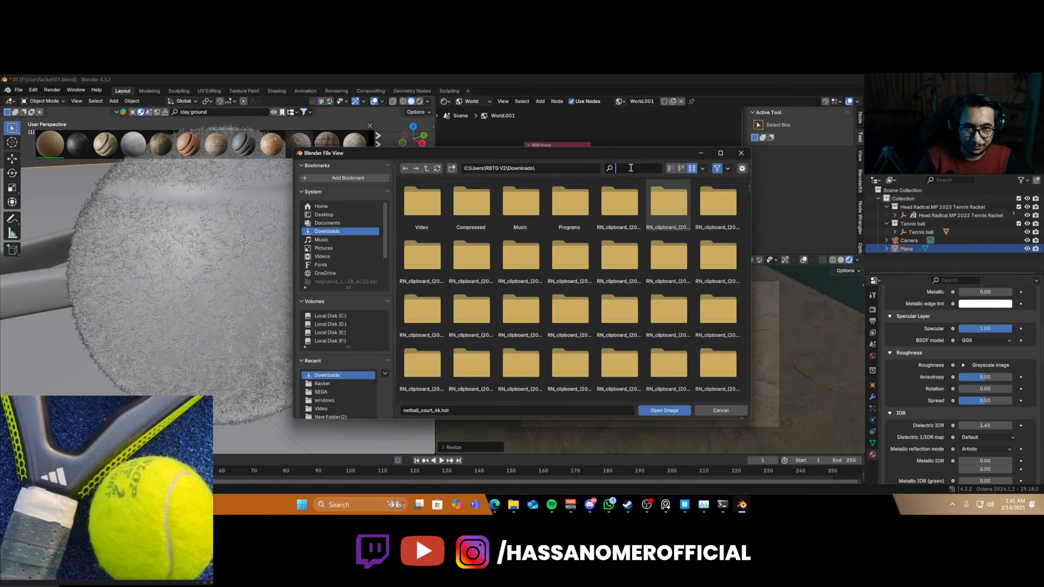
pyautogui.write('exr')
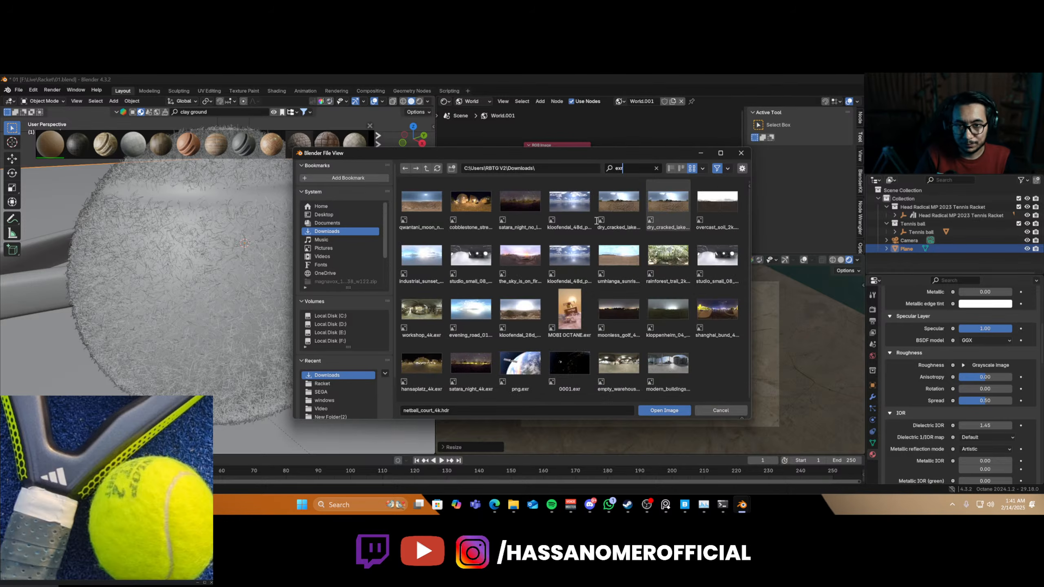
pyautogui.press('Return')
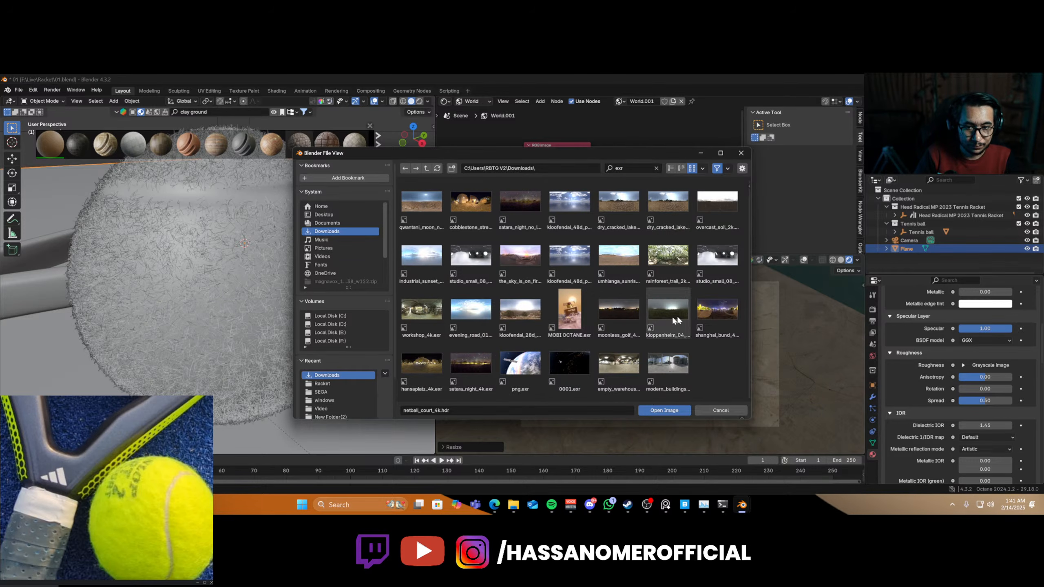
pyautogui.doubleClick(533, 319)
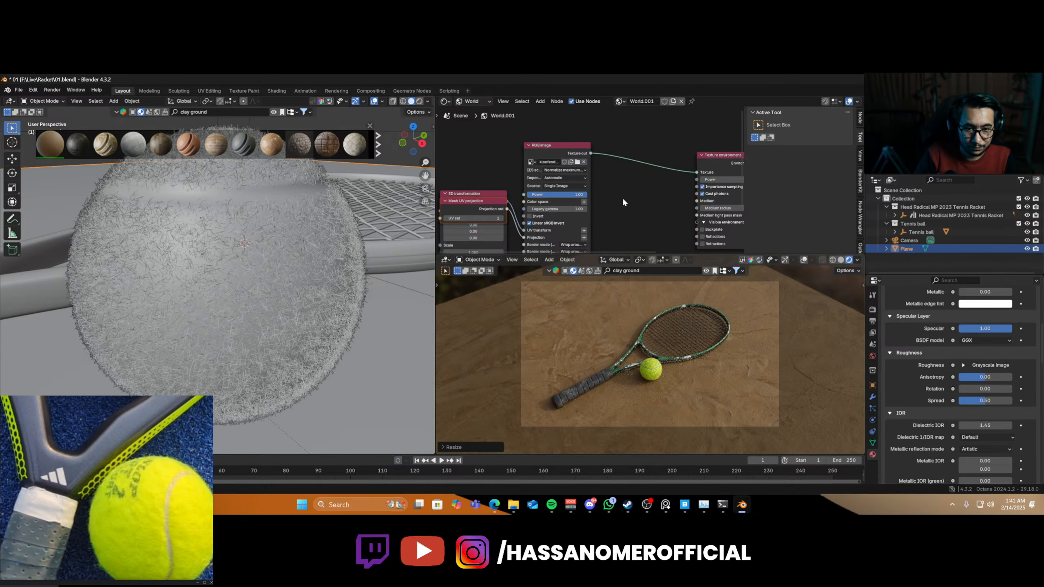
pyautogui.moveTo(622, 199); pyautogui.dragTo(655, 119, button='middle')
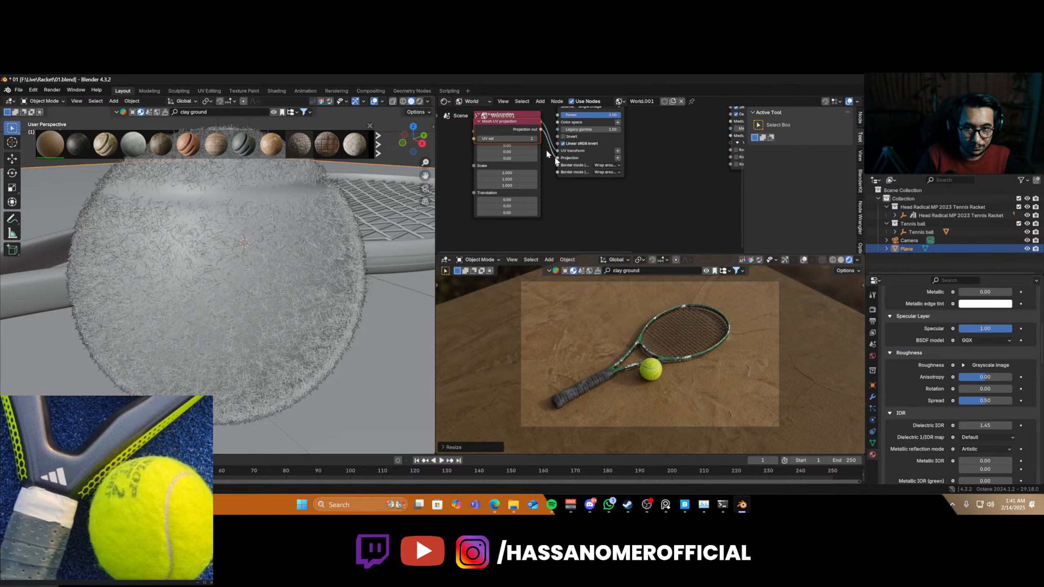
pyautogui.moveTo(514, 199); pyautogui.dragTo(564, 200)
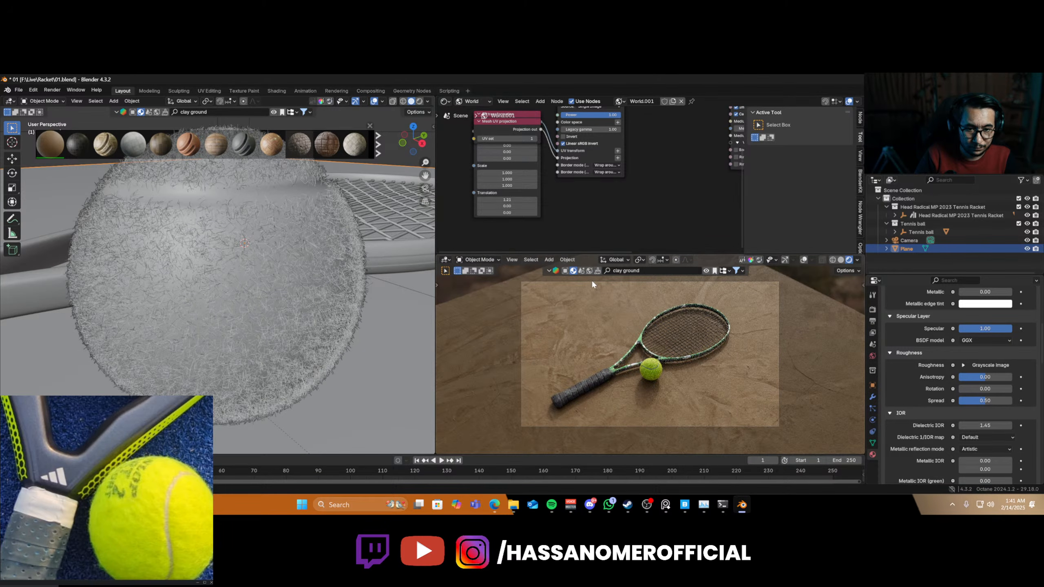
# - Select the tennis ball mesh, frame it from above, and hide its fur01 and fur02 particle systems in the viewport
pyautogui.scroll(-3, 294, 321)
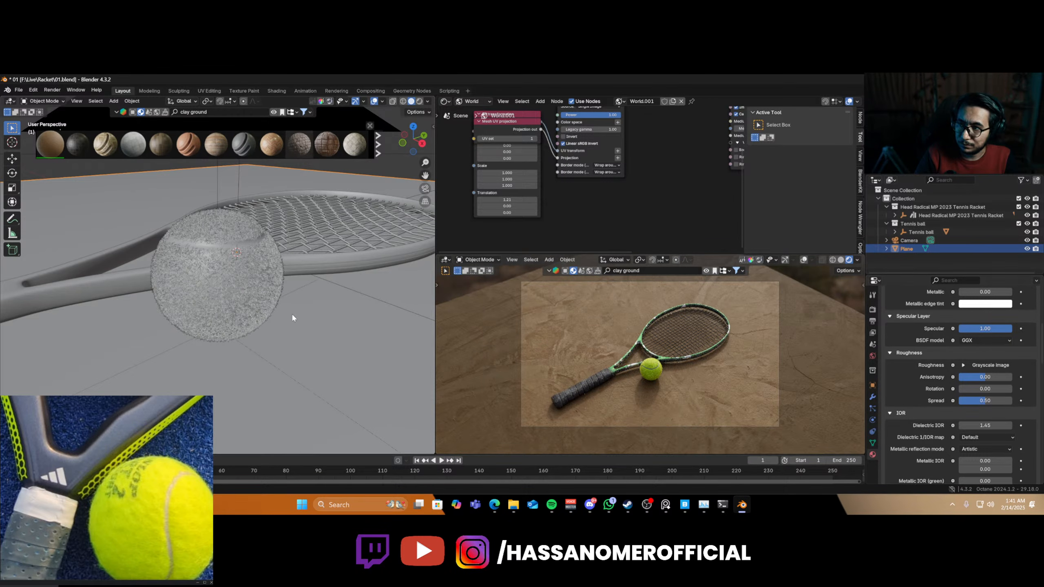
pyautogui.click(242, 293)
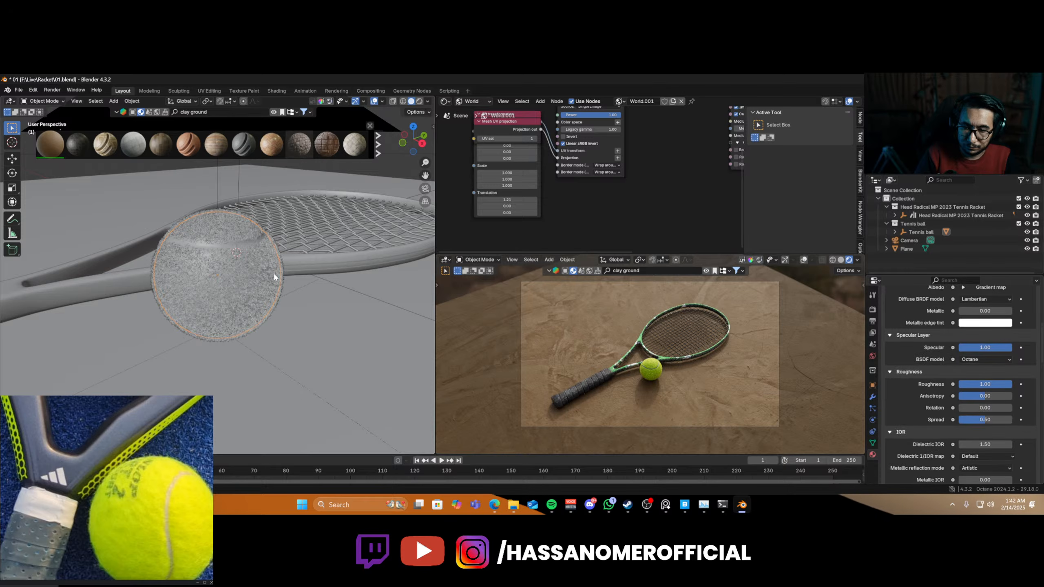
pyautogui.press('KP_Decimal')
pyautogui.press('KP_7')
pyautogui.scroll(-2, 247, 274)
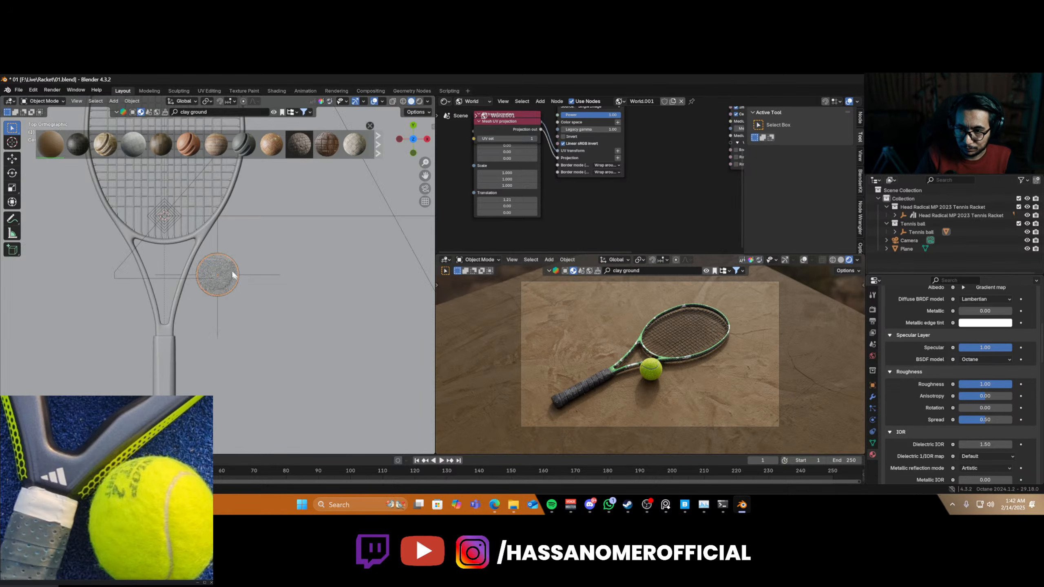
pyautogui.press('g')
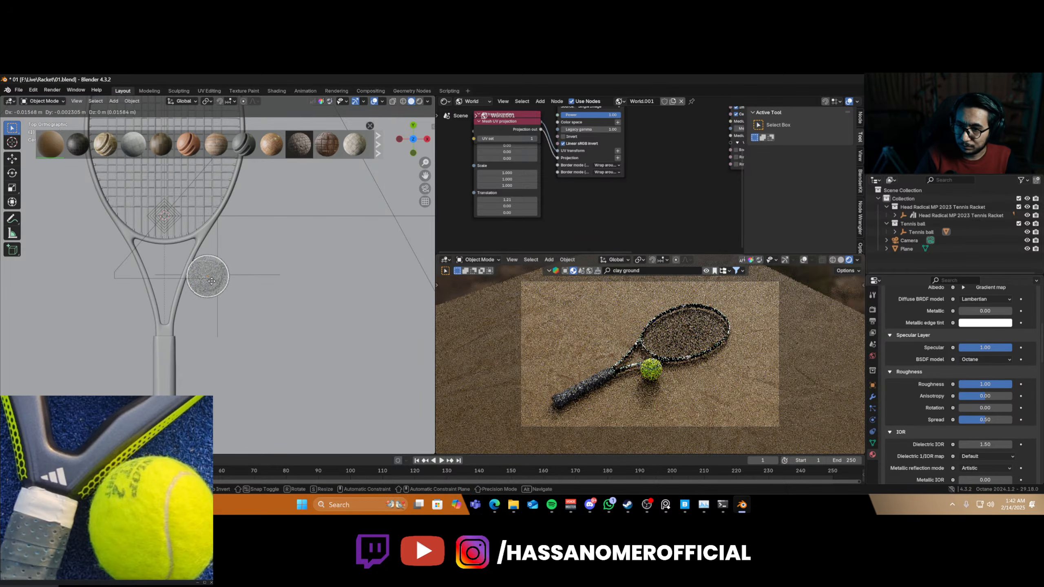
pyautogui.click(222, 279)
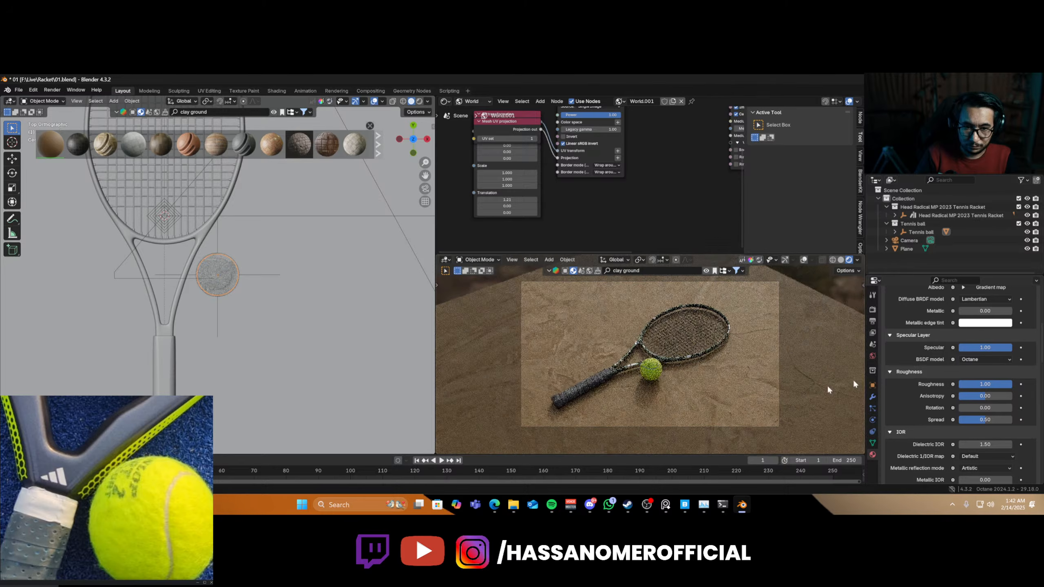
pyautogui.scroll(8, 921, 385)
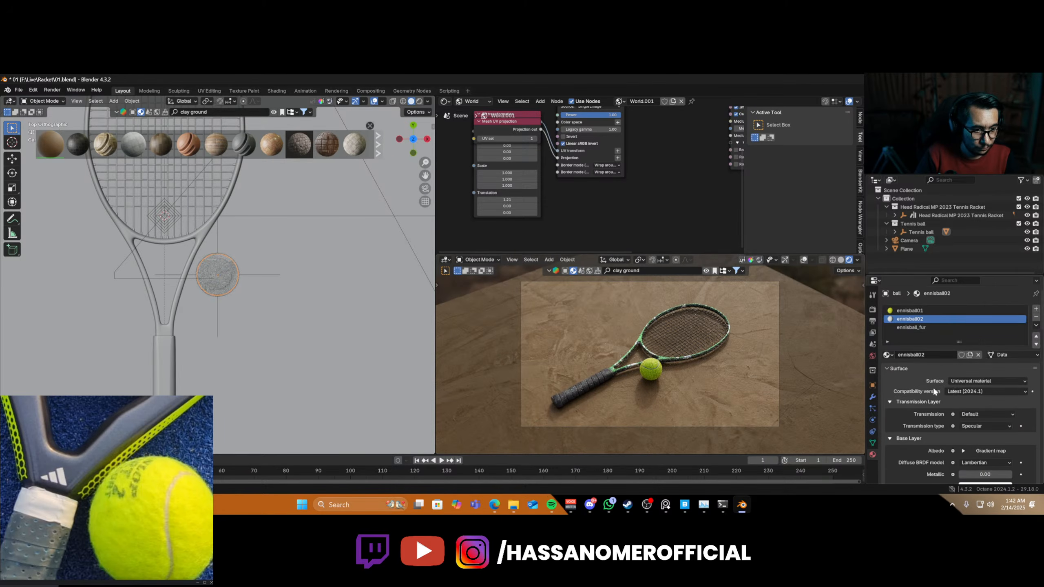
pyautogui.click(873, 430)
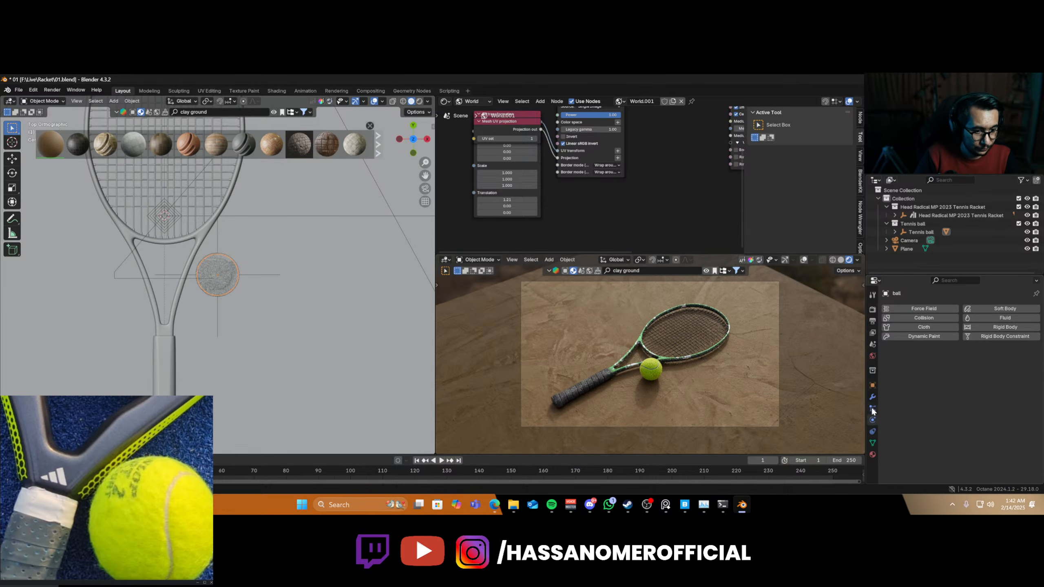
pyautogui.click(872, 409)
pyautogui.click(1013, 311)
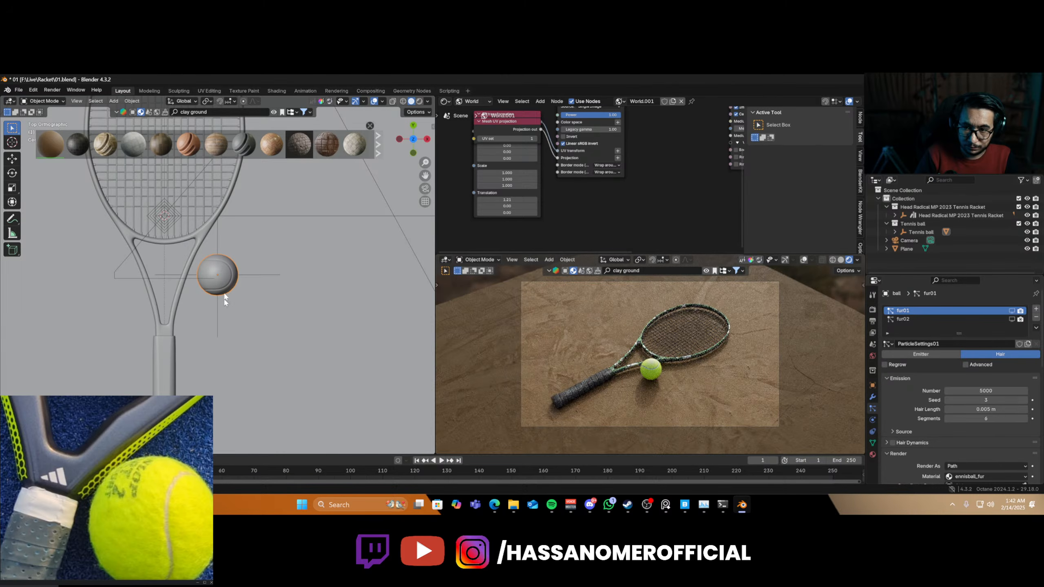
# - Move the Tennis ball parent against the racket's throat, rotate it about -24° around Z, and tilt it around its local Y axis
pyautogui.click(247, 272)
pyautogui.press('g')
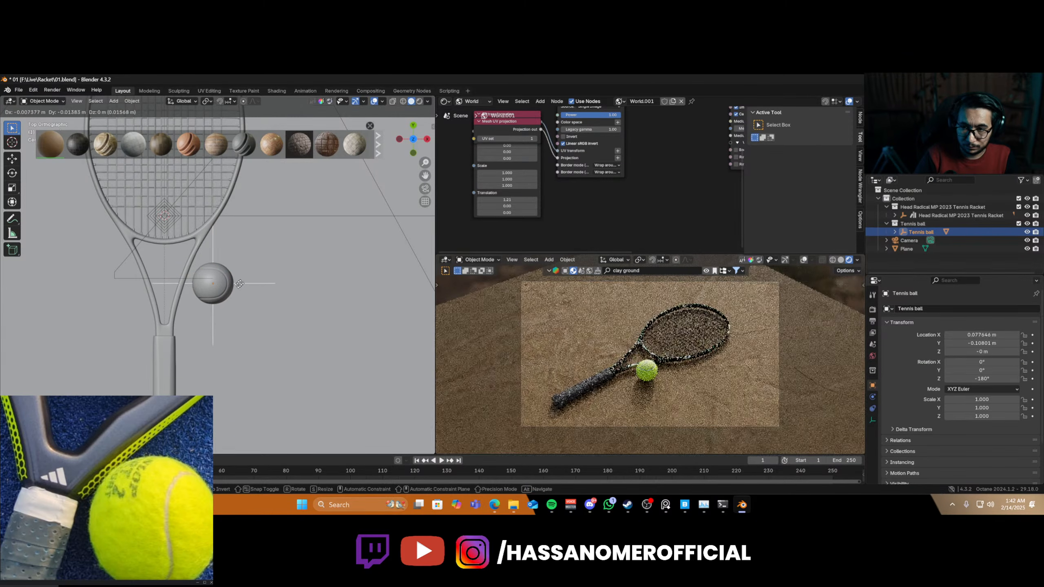
pyautogui.press('r')
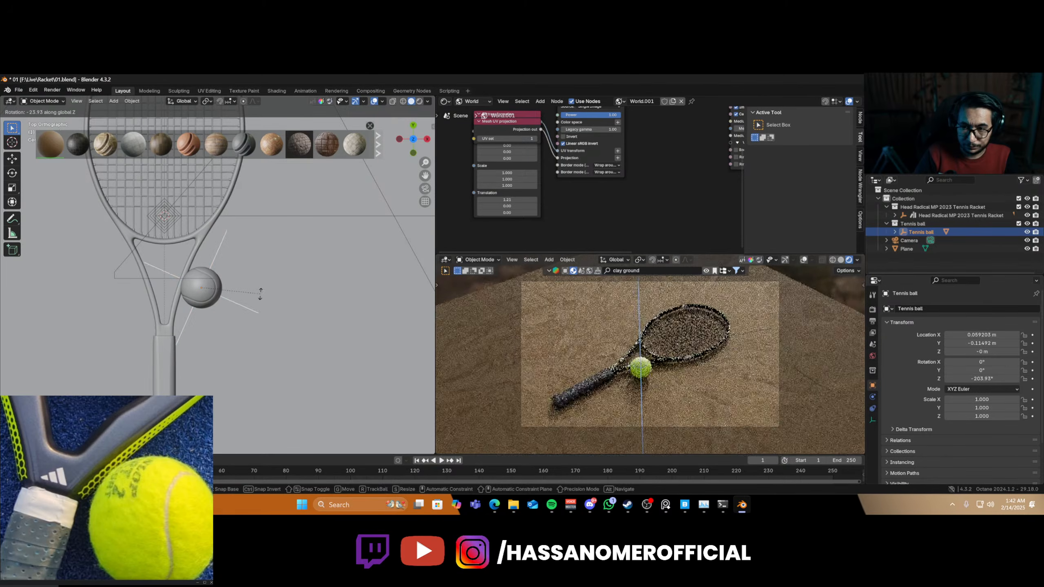
pyautogui.press('x')
pyautogui.press('x')
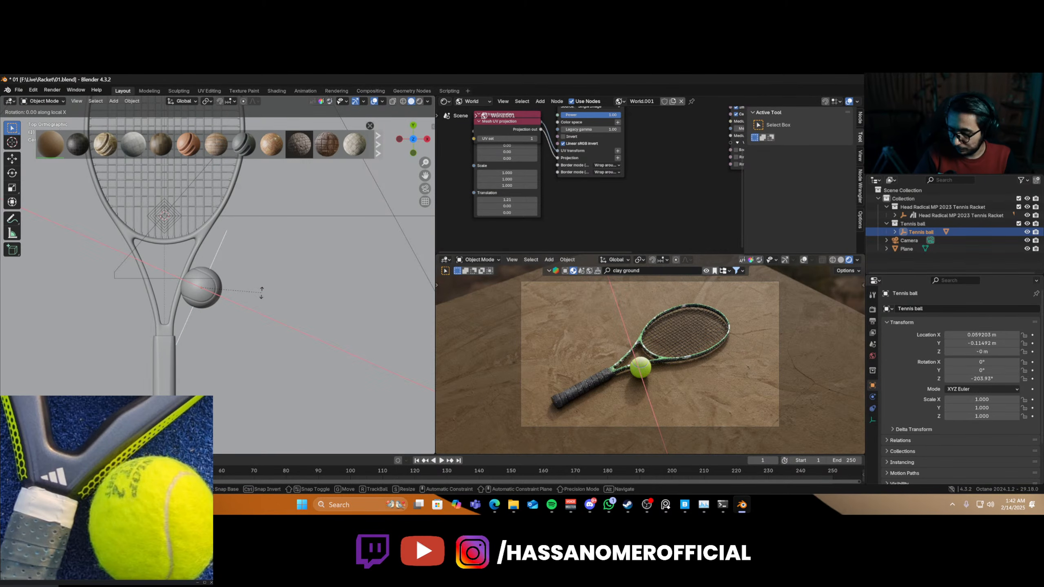
pyautogui.press('y')
pyautogui.press('y')
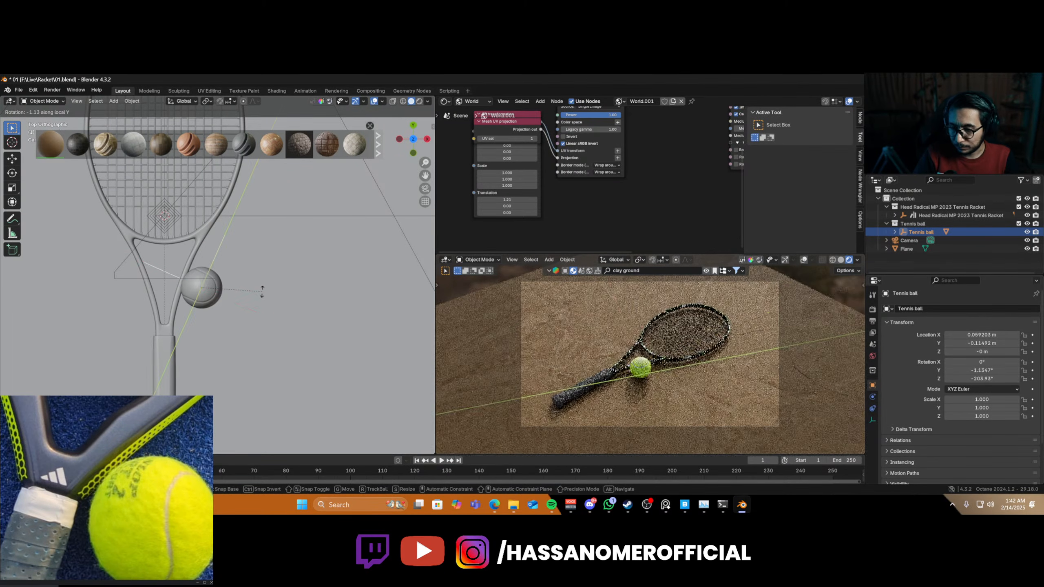
# - Finish rotating the tennis ball about its local Y axis and move it horizontally to about X 0.069 m, Y -0.134 m
pyautogui.click(249, 327)
pyautogui.moveTo(250, 327); pyautogui.dragTo(236, 280, button='middle')
pyautogui.press('g')
pyautogui.press('z')
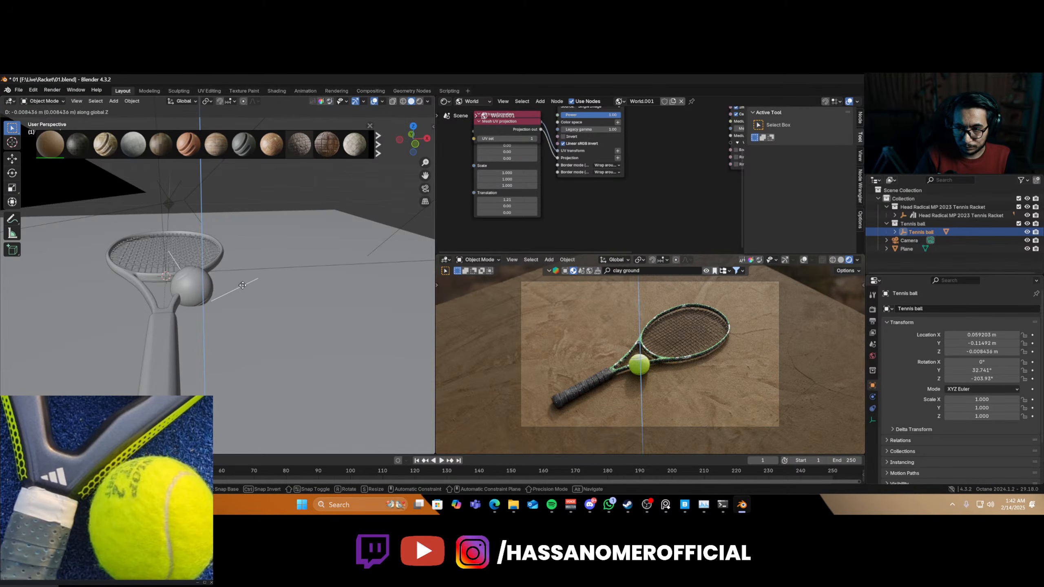
pyautogui.hotkey('shift', 'z')
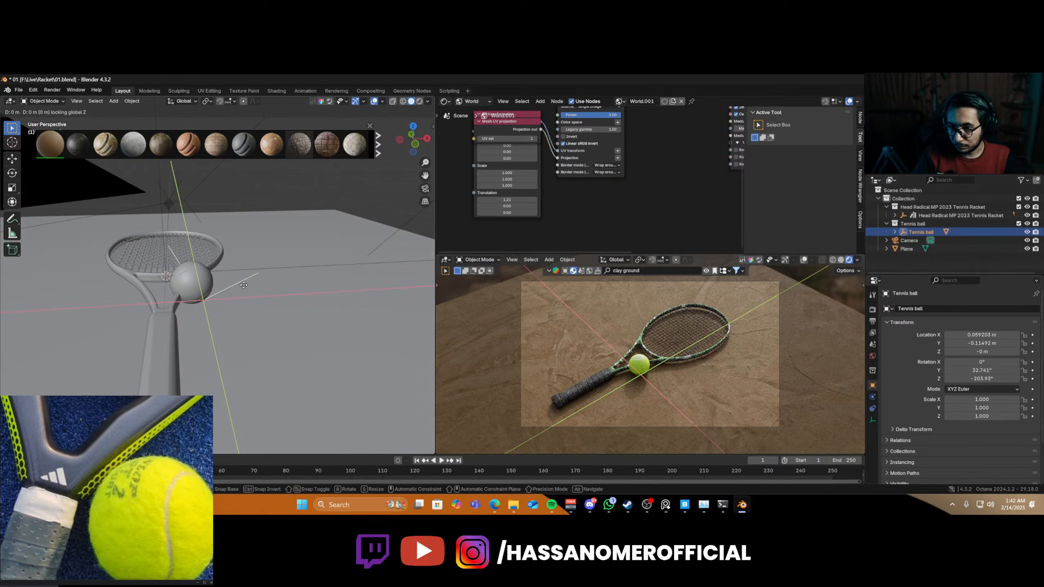
pyautogui.click(251, 288)
# - Rotate the tennis ball about its local Z axis to about X -23°, Y 24°, Z -249°
pyautogui.press('r')
pyautogui.press('z')
pyautogui.press('z')
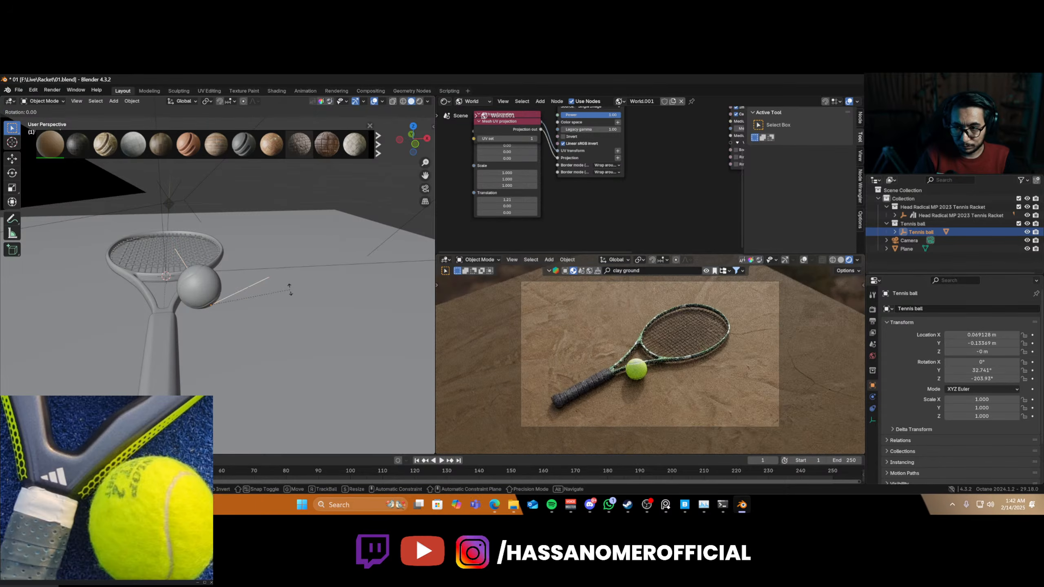
pyautogui.click(256, 334)
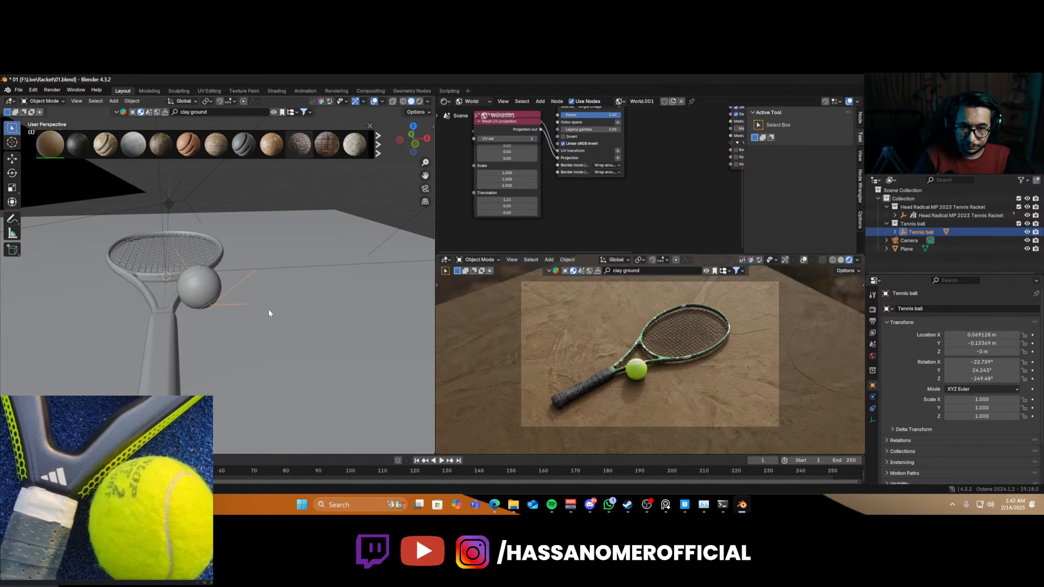
pyautogui.moveTo(263, 292); pyautogui.dragTo(219, 343, button='middle')
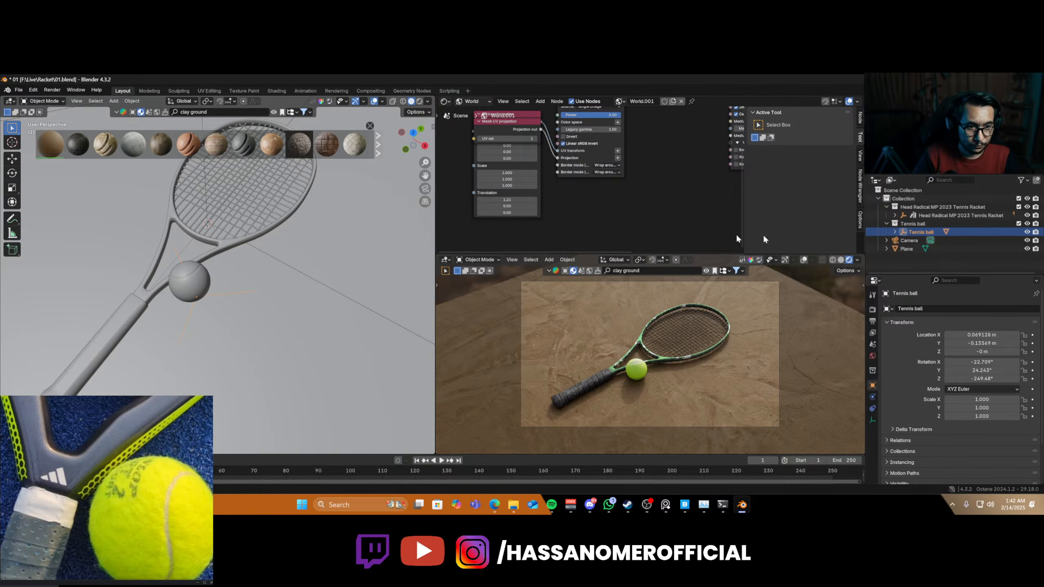
# - Duplicate the tennis ball and place the copy at ground height beside the racket's throat
pyautogui.click(194, 283)
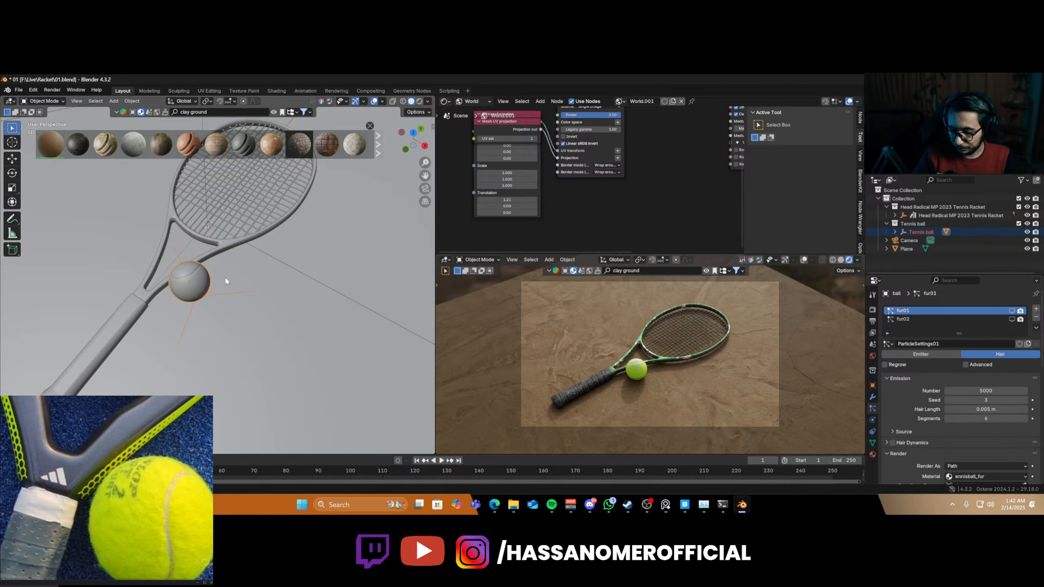
pyautogui.hotkey('shift', 'd')
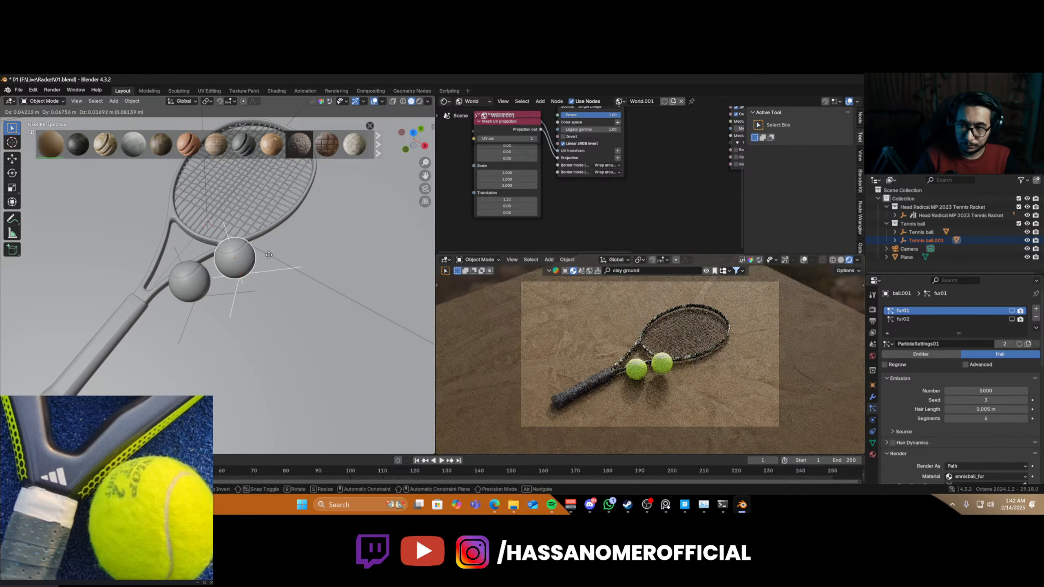
pyautogui.hotkey('shift', 'z')
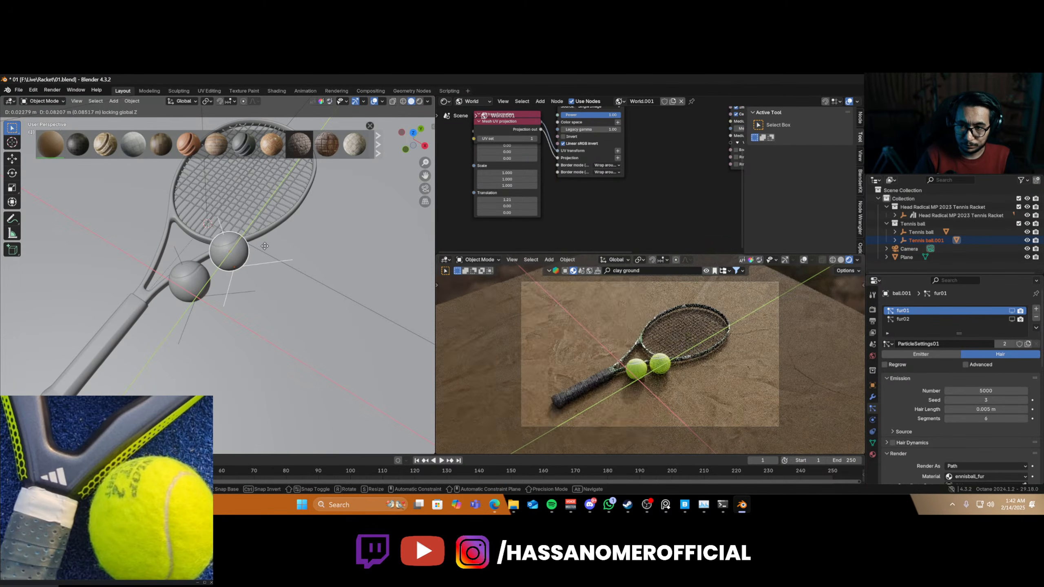
pyautogui.click(267, 260)
# - Rotate the duplicate ball about its local Z axis and move it horizontally to about X 0.185 m, Y -0.014 m
pyautogui.press('r')
pyautogui.press('z')
pyautogui.press('z')
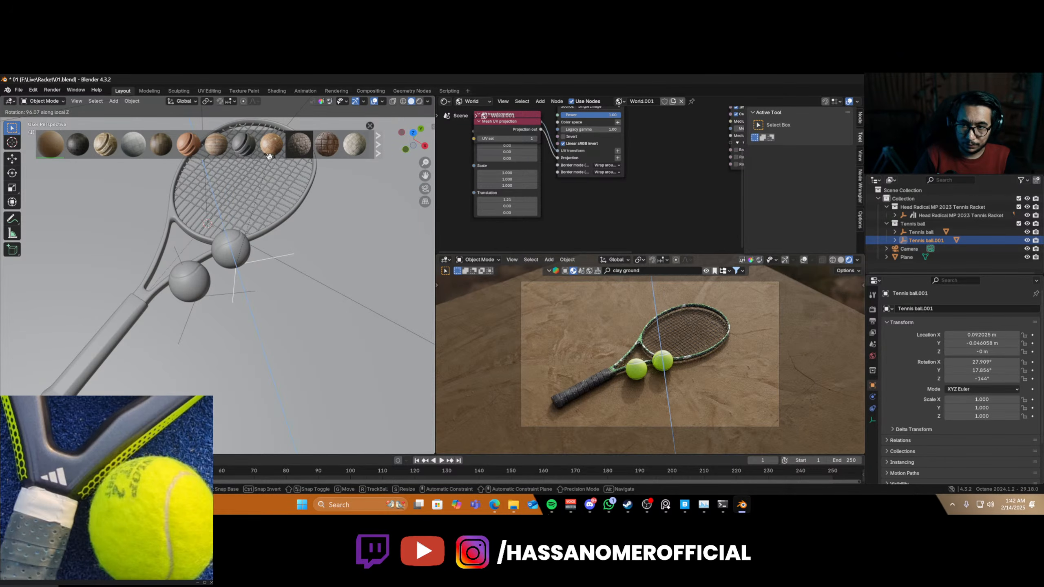
pyautogui.click(269, 156)
pyautogui.press('g')
pyautogui.hotkey('shift', 'z')
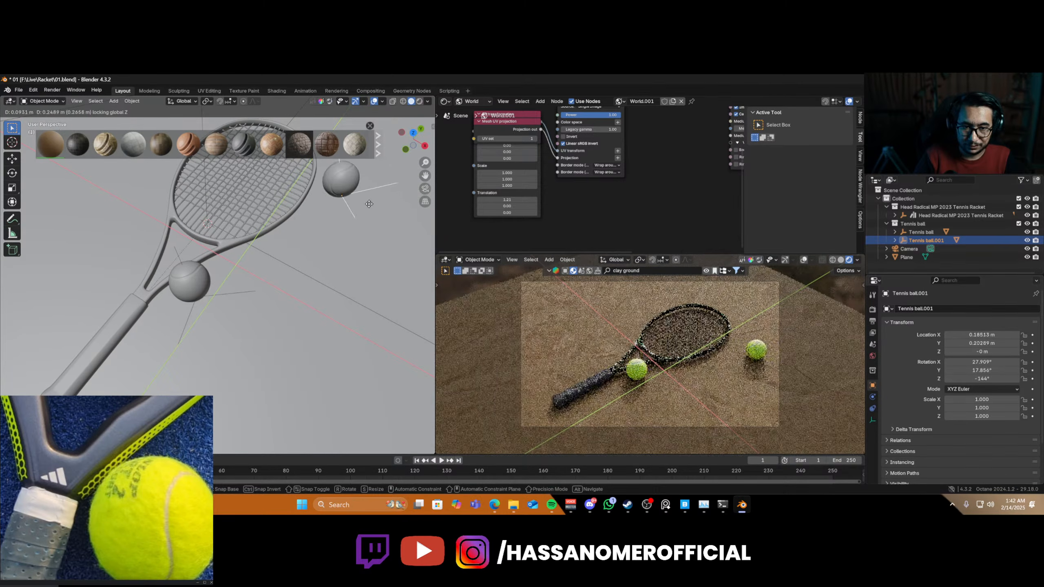
pyautogui.click(321, 290)
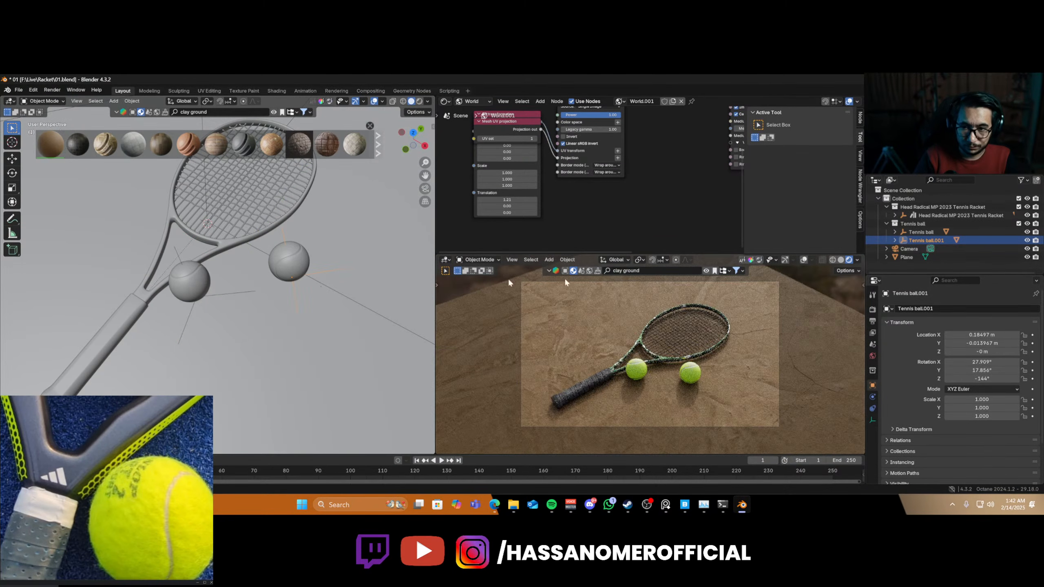
# - Delete the duplicate tennis ball together with its hierarchy
pyautogui.rightClick(898, 240)
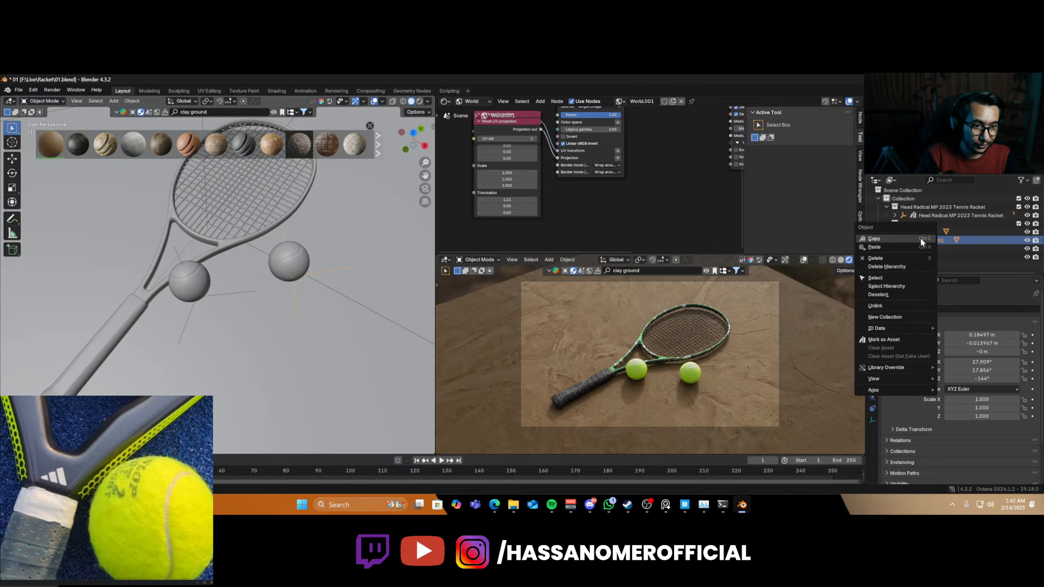
pyautogui.click(893, 265)
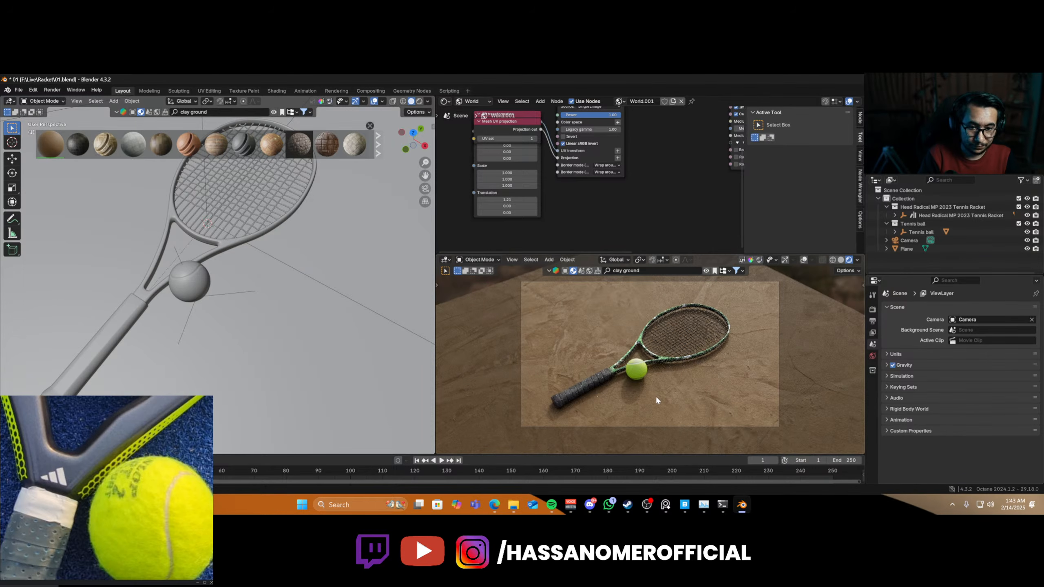
# - Select the scene camera from the camera view and set its focal length to 108 mm
pyautogui.press('KP_0')
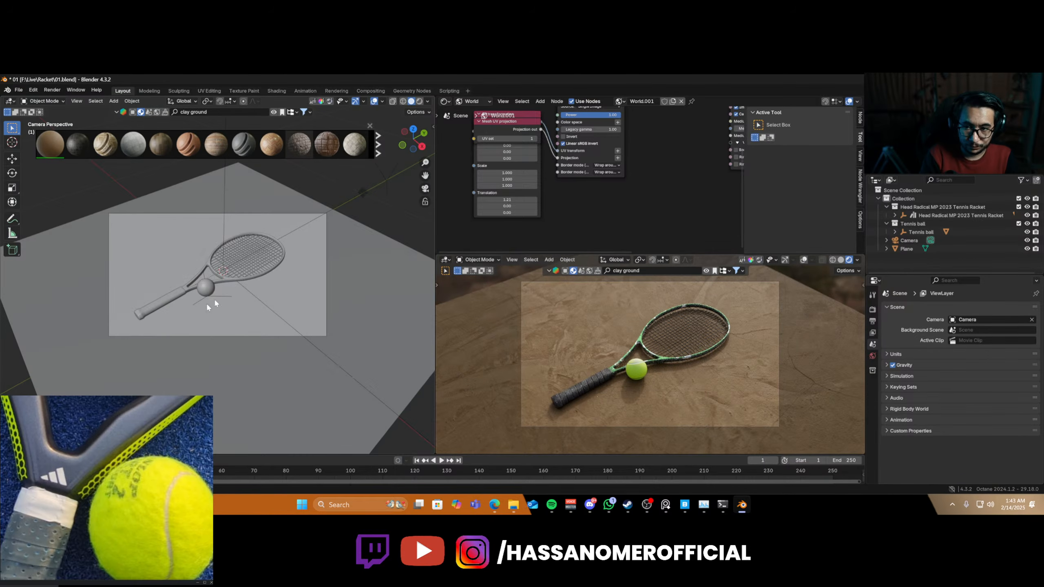
pyautogui.click(236, 213)
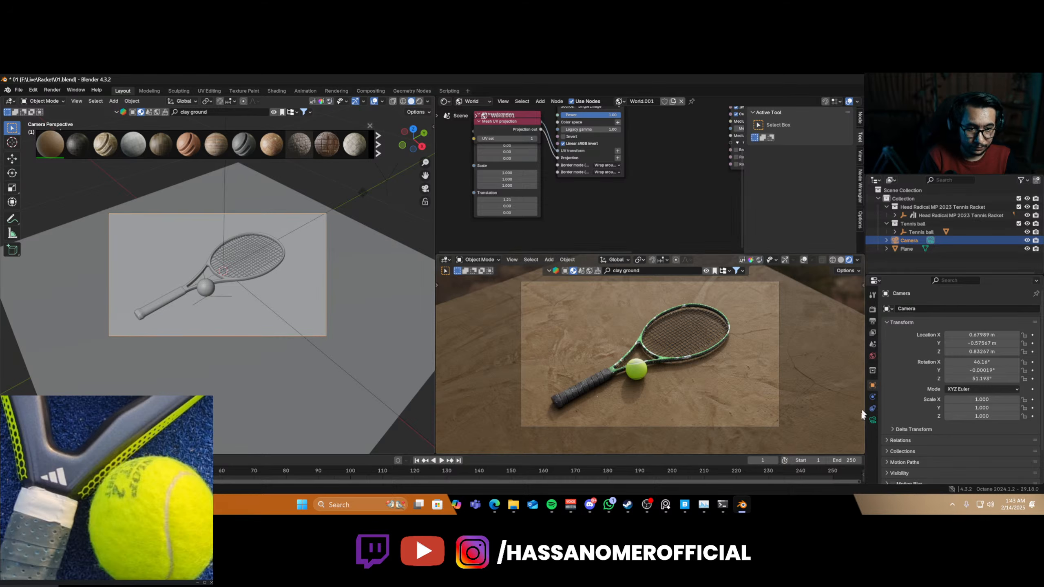
pyautogui.click(873, 420)
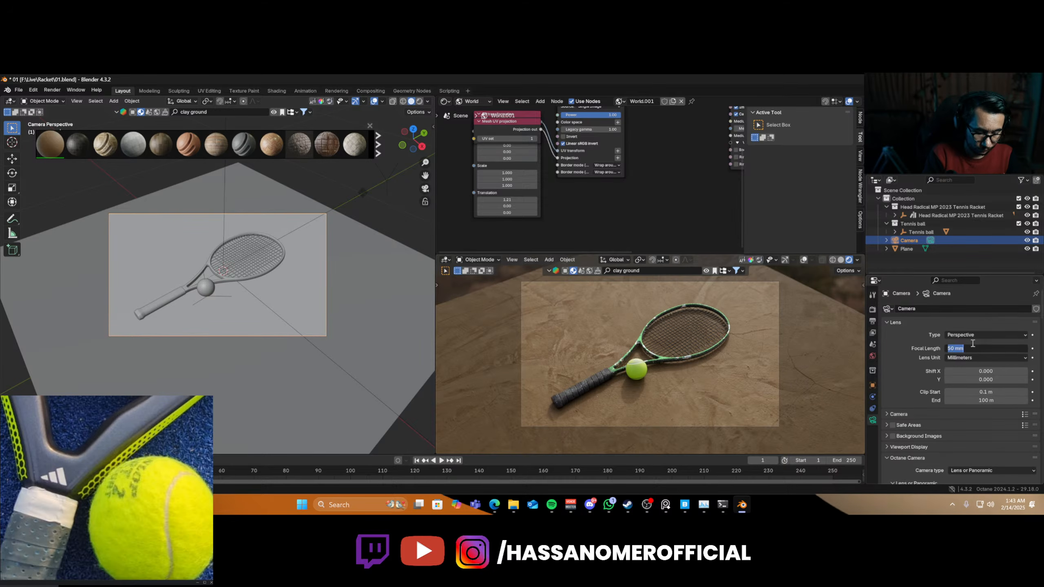
pyautogui.write('108')
pyautogui.press('Return')
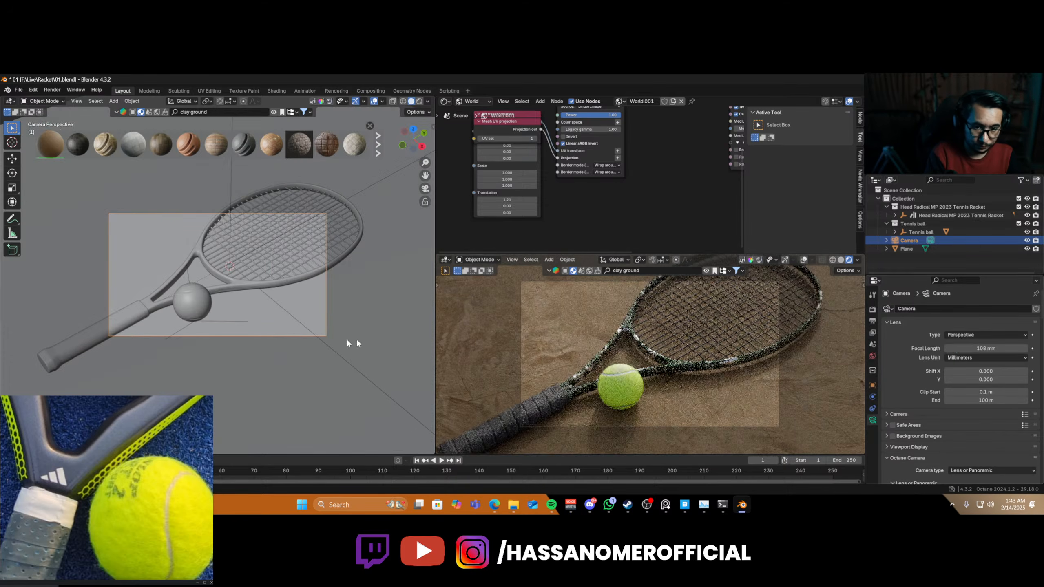
pyautogui.press('KP_0')
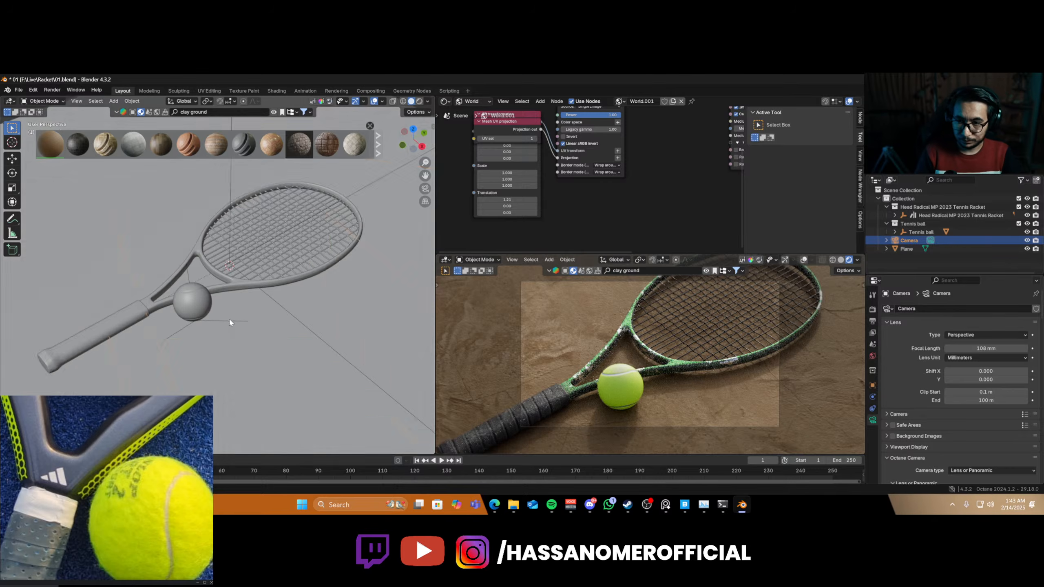
pyautogui.press('KP_0')
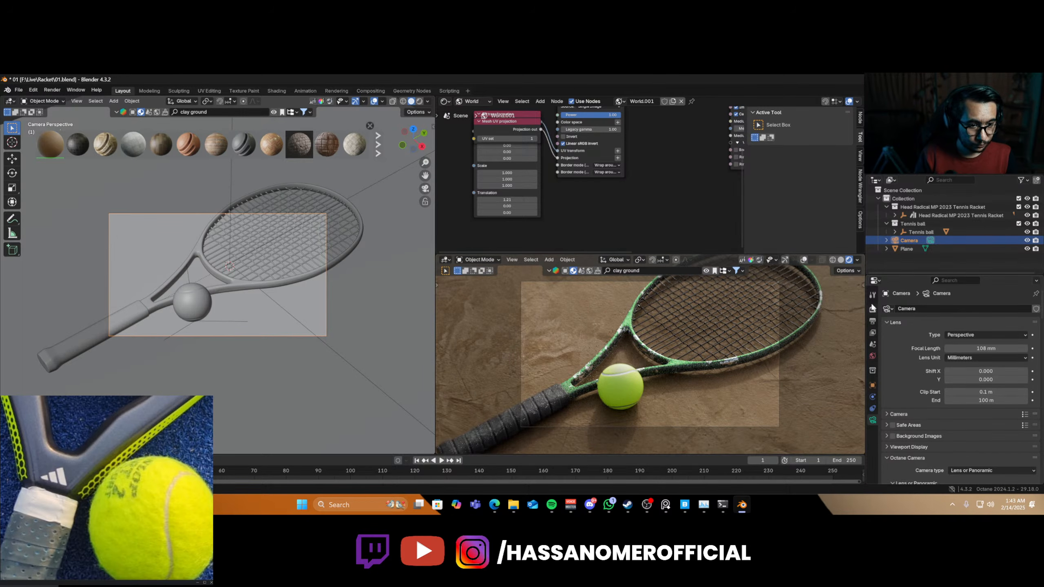
# - Set the render resolution to a portrait format of 1080 × 1920 px
pyautogui.click(872, 321)
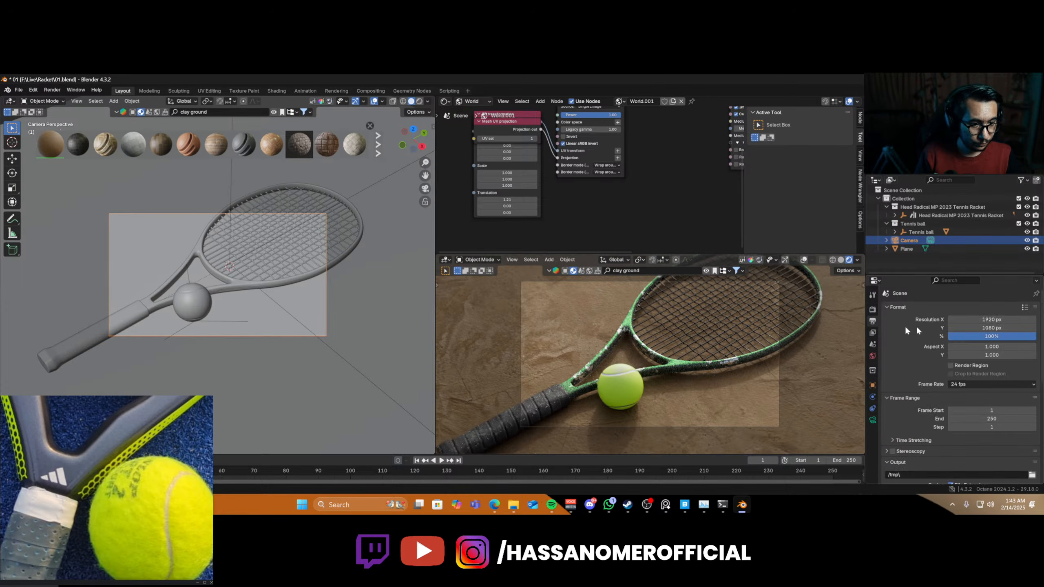
pyautogui.click(974, 319)
pyautogui.write('1080')
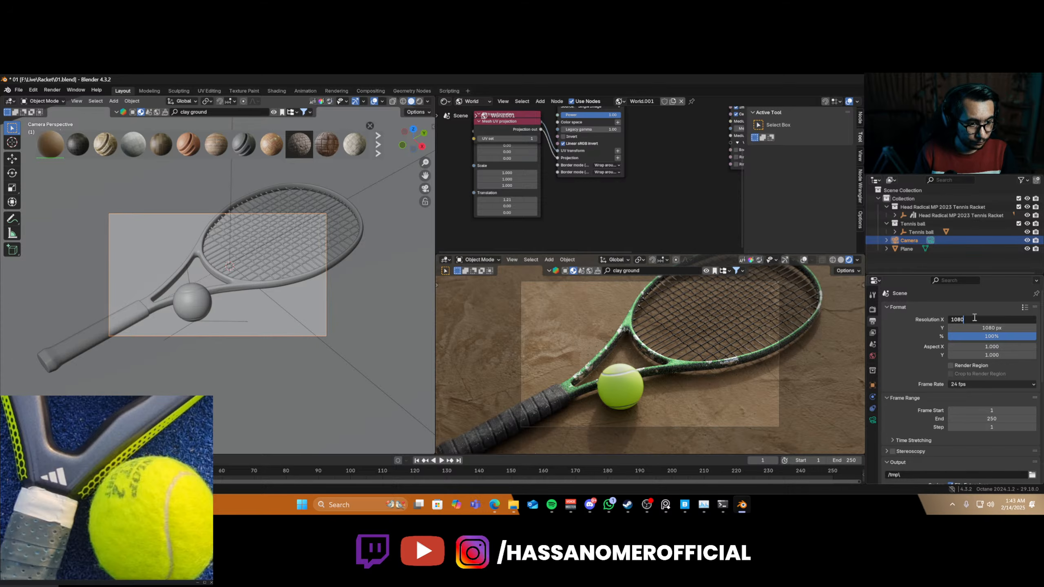
pyautogui.press('Tab')
pyautogui.write('108')
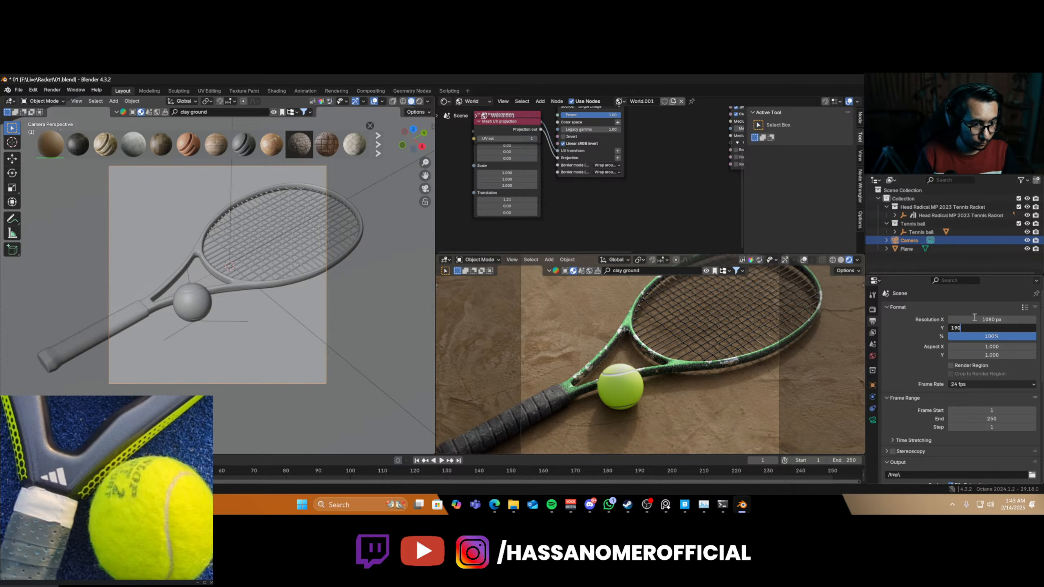
pyautogui.write('0')
pyautogui.press('BackSpace')
pyautogui.write('20')
pyautogui.press('Return')
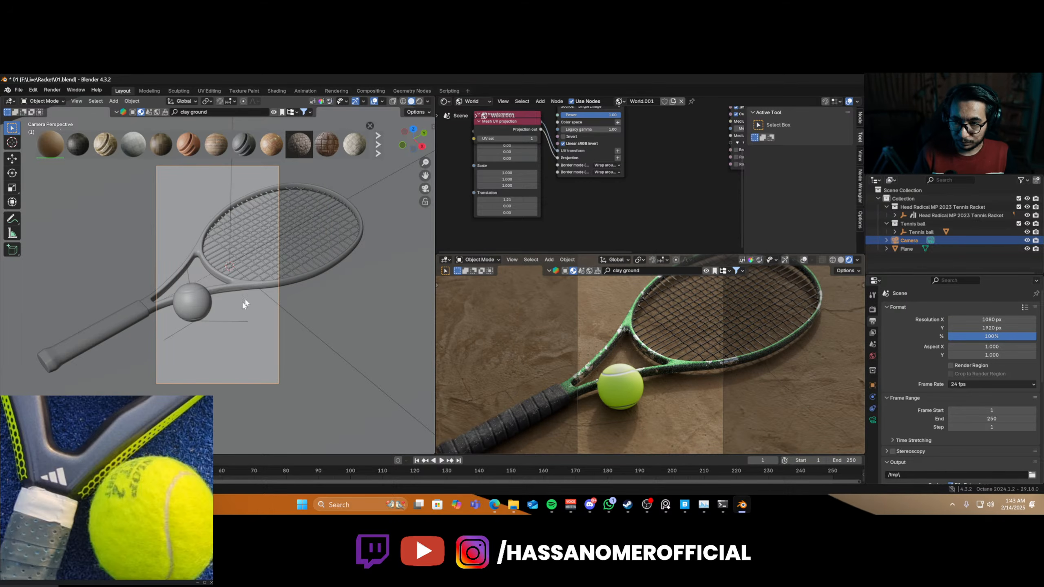
# - Fly the camera around the racket and ball to a low, close angle with the ball centred in the portrait frame
pyautogui.hotkey('shift', '`')
pyautogui.press('s')
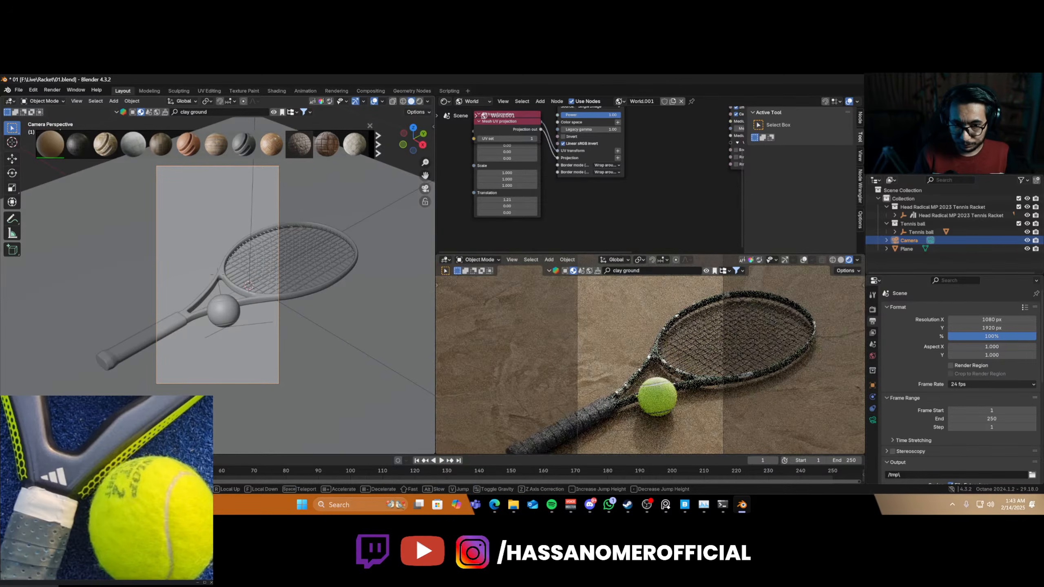
pyautogui.press('w')
pyautogui.press('q')
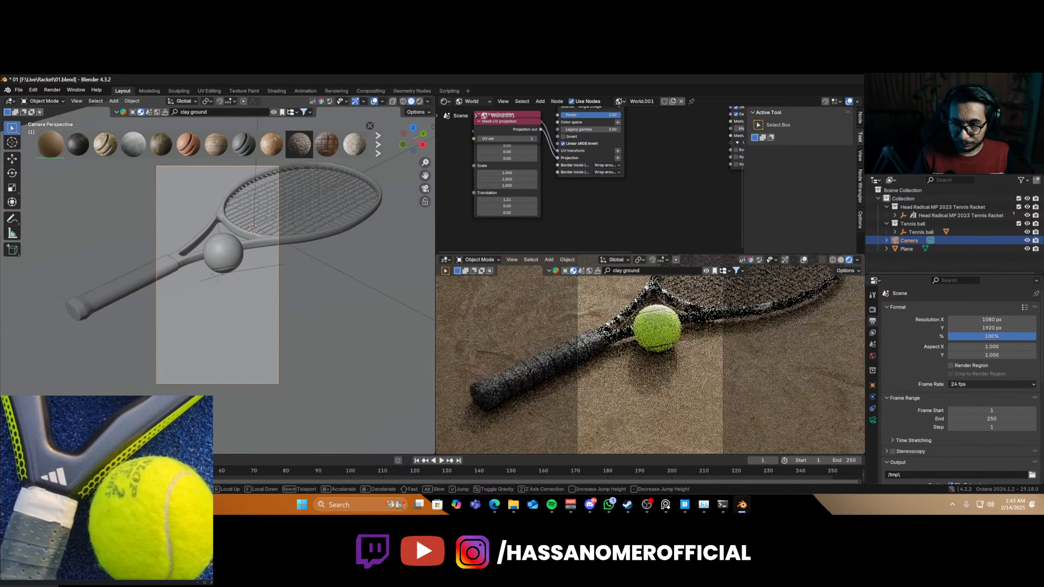
pyautogui.press('e')
pyautogui.press('a')
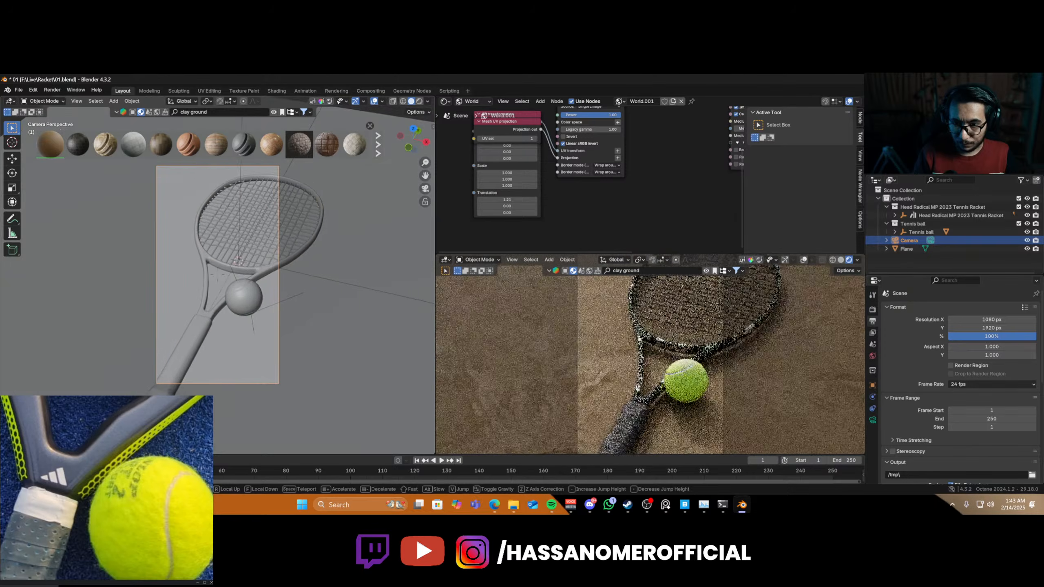
pyautogui.press('q')
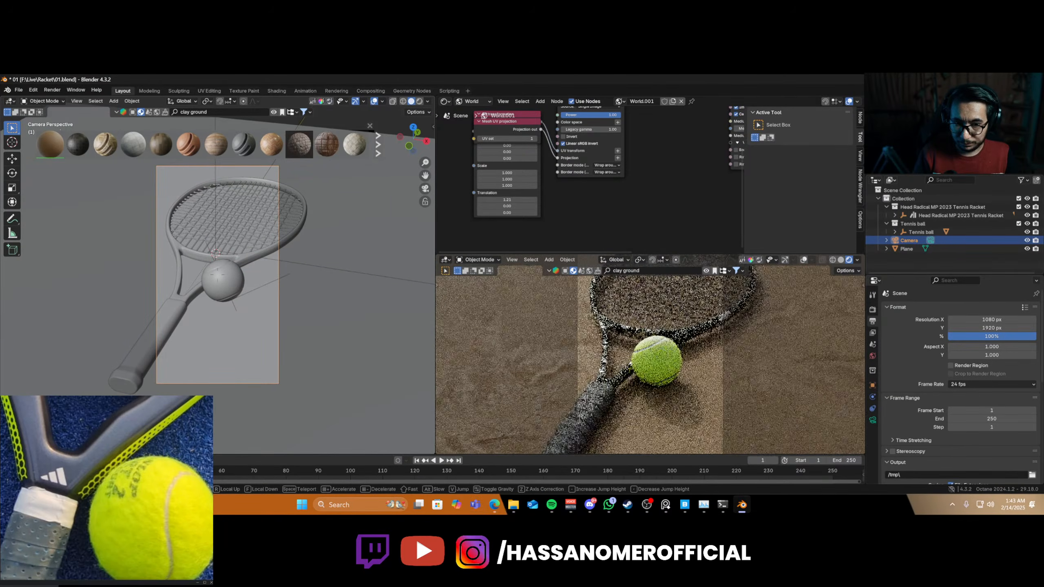
pyautogui.press('d')
pyautogui.press('q')
pyautogui.press('e')
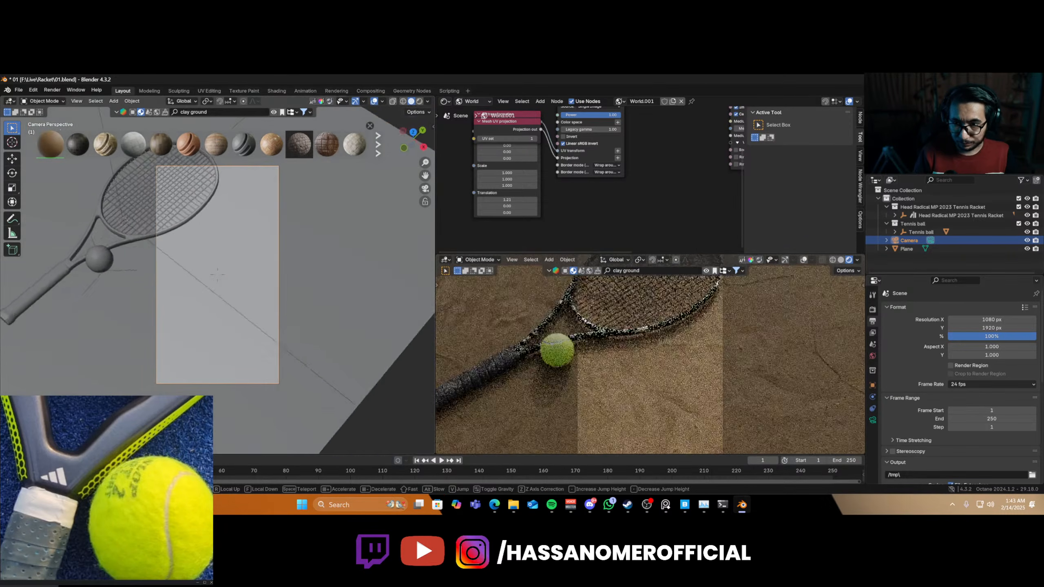
pyautogui.press('a')
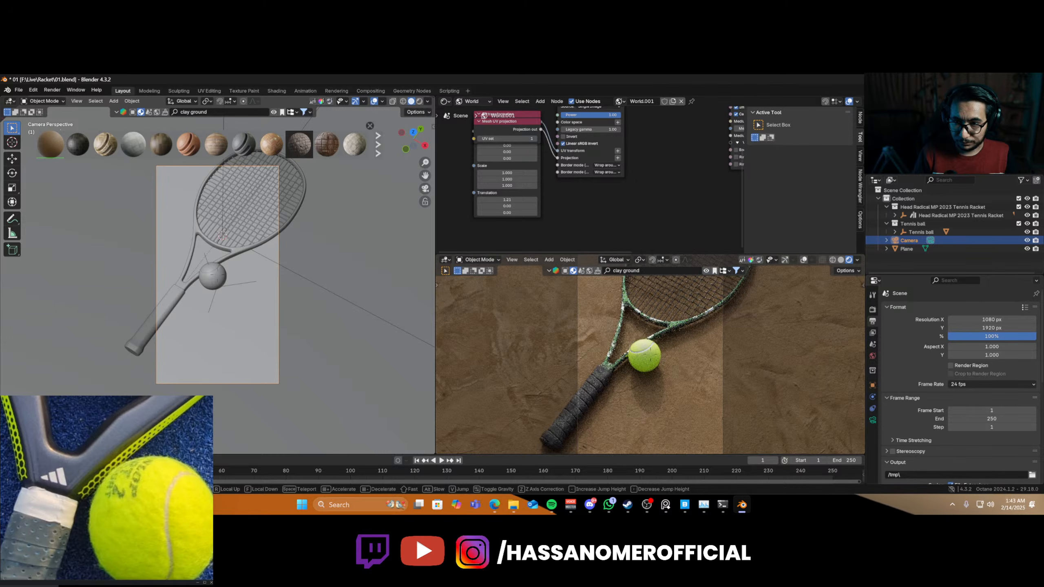
pyautogui.press('q')
pyautogui.press('s')
pyautogui.press('d')
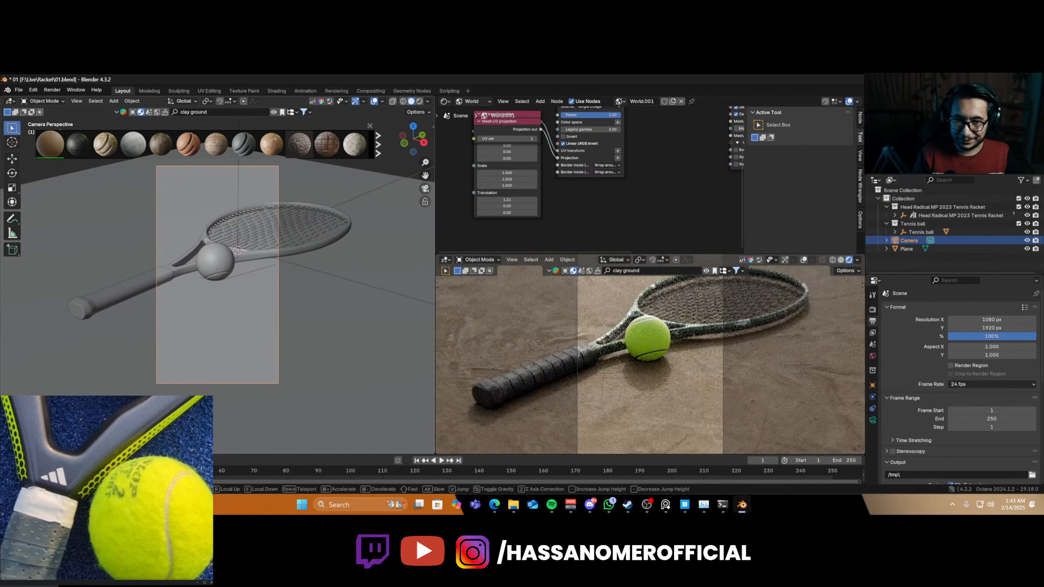
# - Fly the camera back and up so that most of the racket and the ball fit in the portrait frame
pyautogui.doubleClick(992, 320)
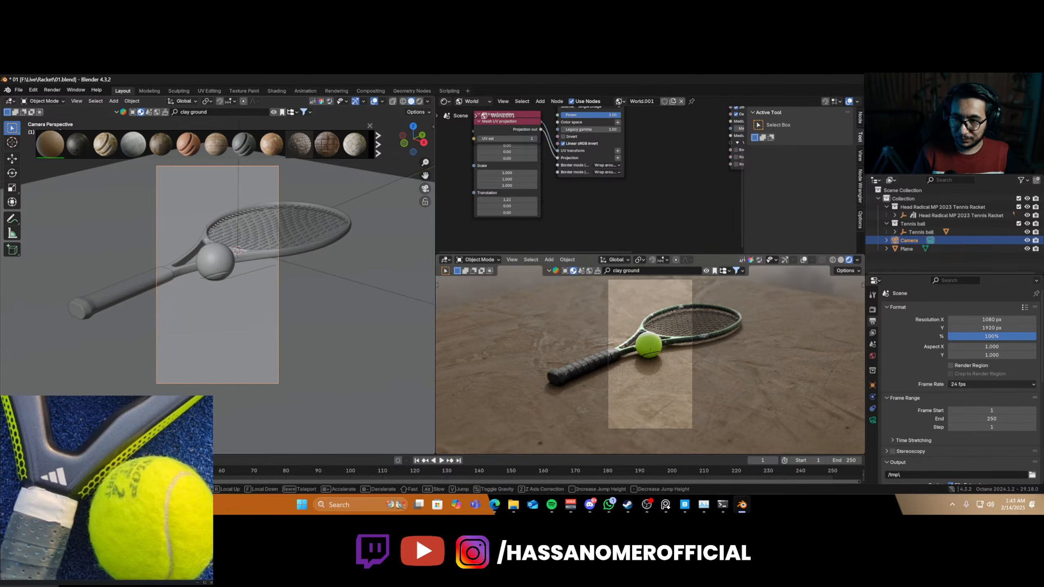
pyautogui.press('s')
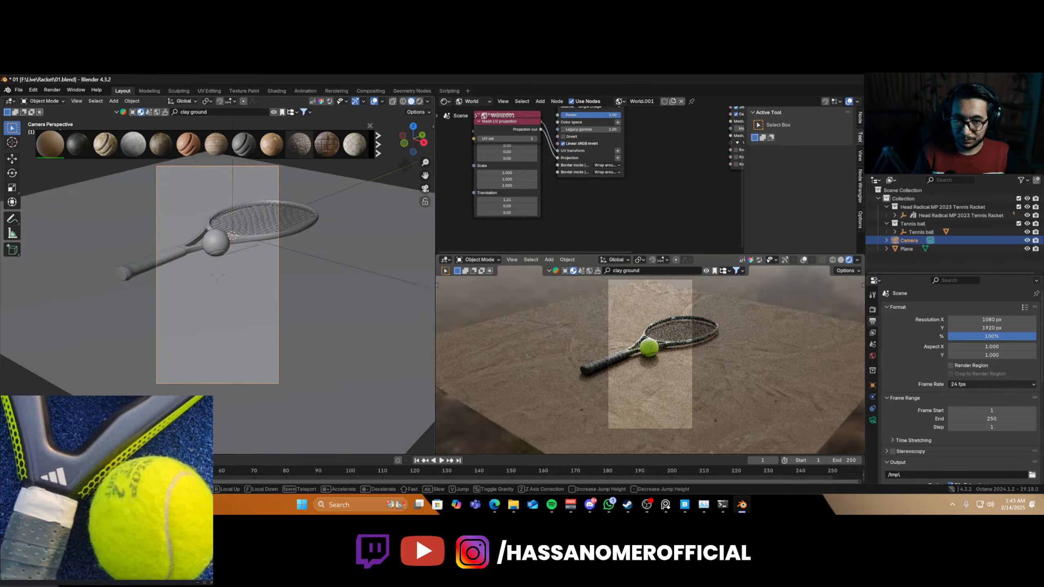
pyautogui.press('a')
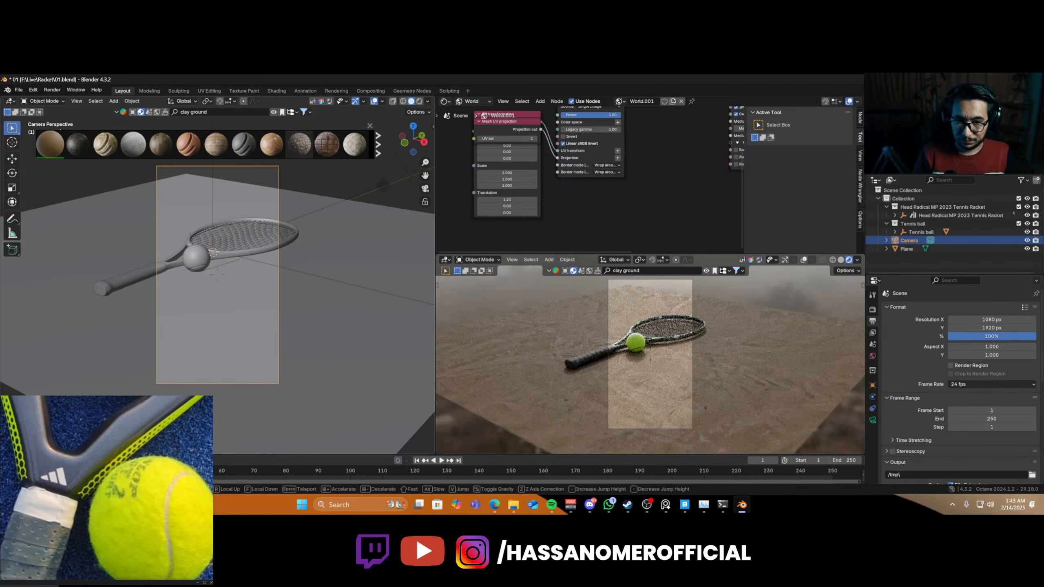
pyautogui.press('e')
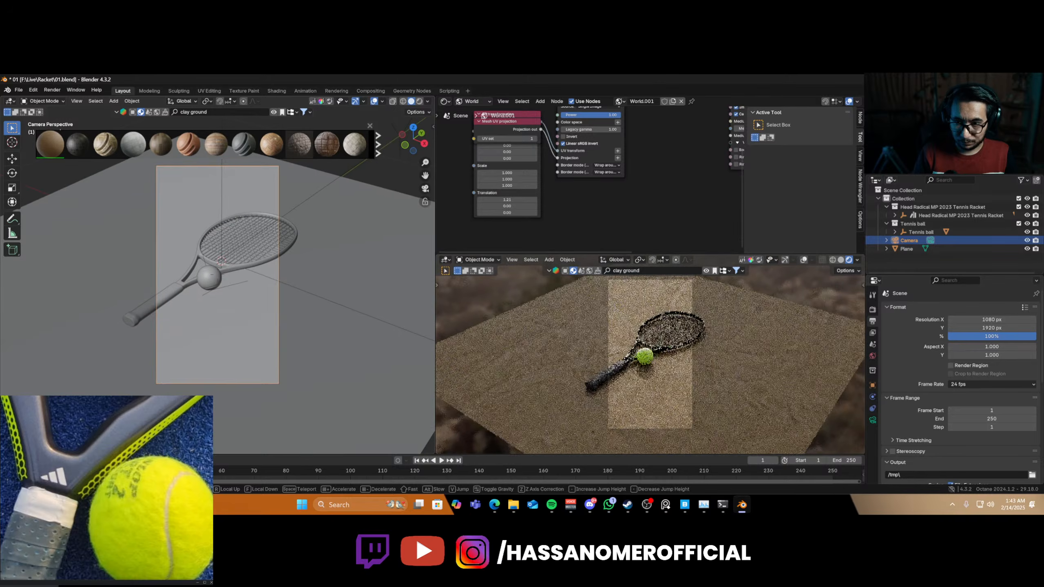
pyautogui.click(217, 275)
# - Roll the camera about -17° around its local Z axis and shift it so the racket lies diagonally in the portrait frame
pyautogui.press('r')
pyautogui.press('z')
pyautogui.press('z')
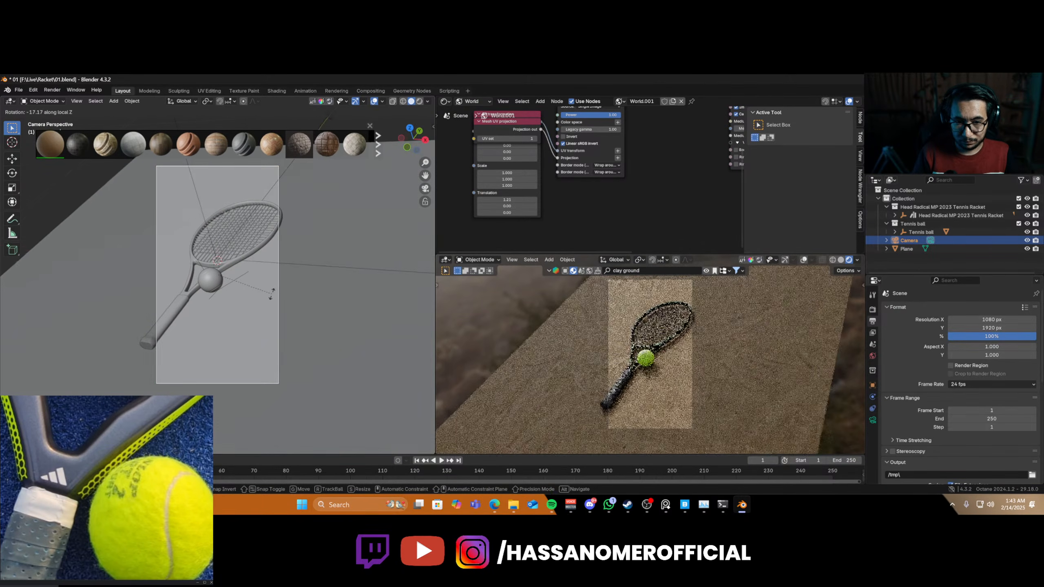
pyautogui.click(272, 296)
pyautogui.press('g')
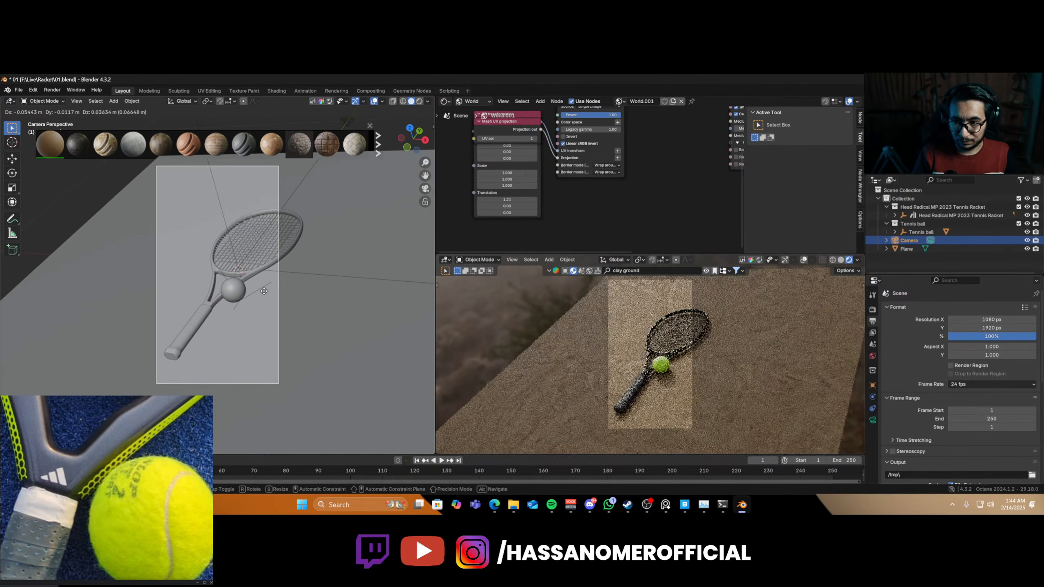
pyautogui.click(264, 294)
pyautogui.hotkey('shift', '`')
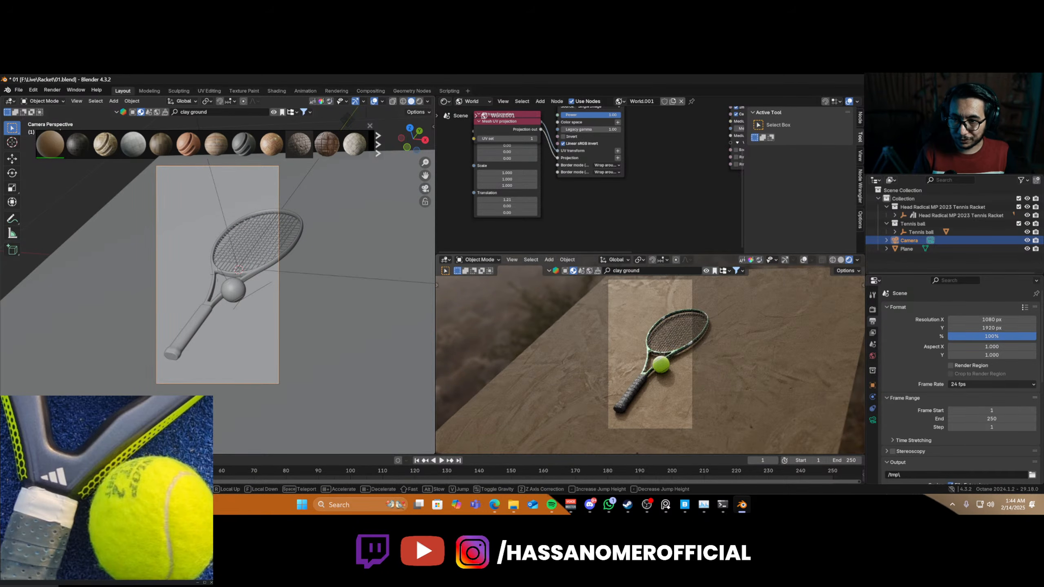
pyautogui.click(266, 278)
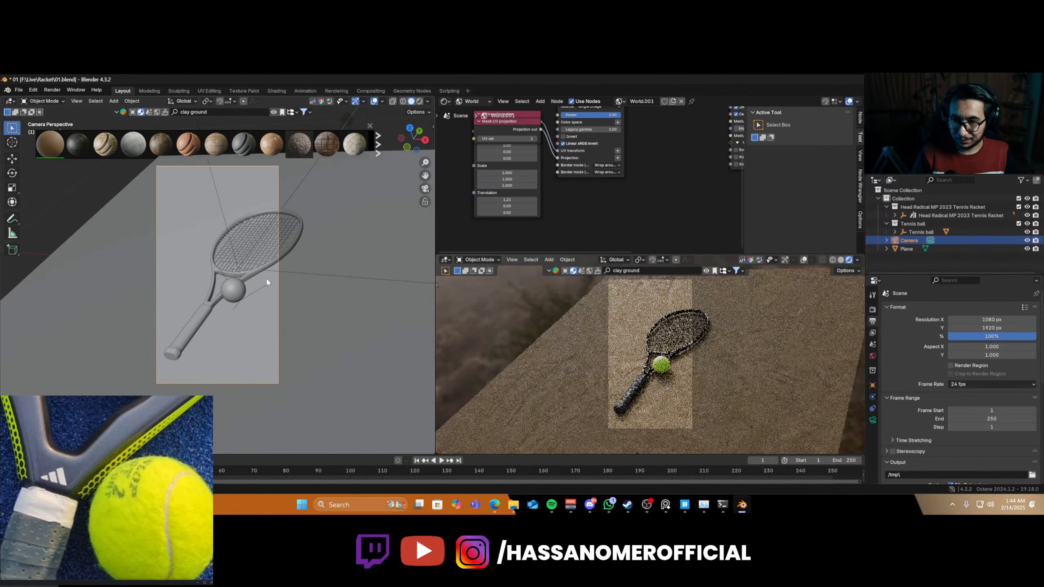
# - Rotate the camera slightly around its local Y axis and pull it back along its local Z axis to fit the racket
pyautogui.press('r')
pyautogui.press('x')
pyautogui.press('x')
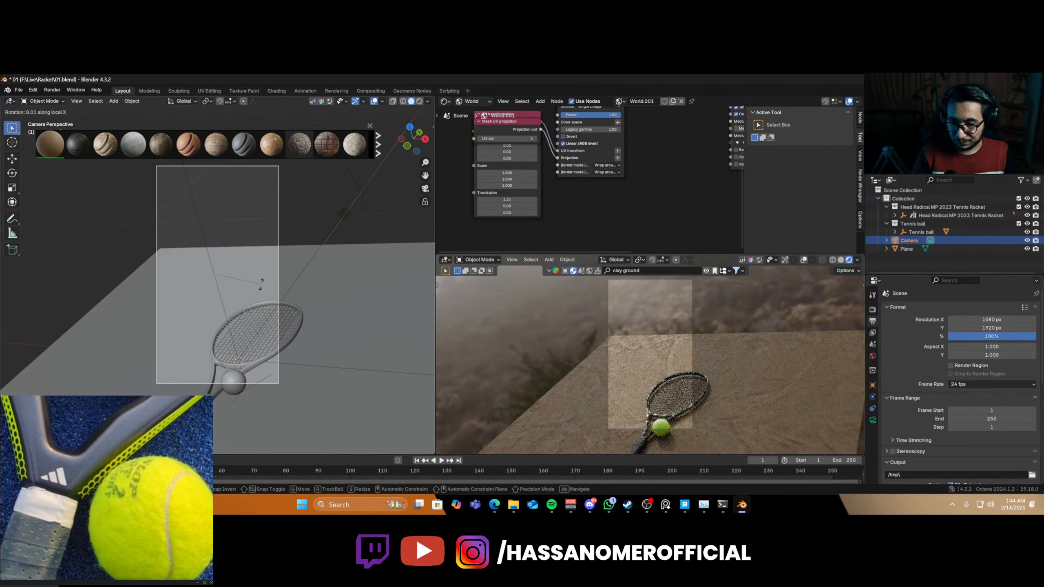
pyautogui.press('y')
pyautogui.press('y')
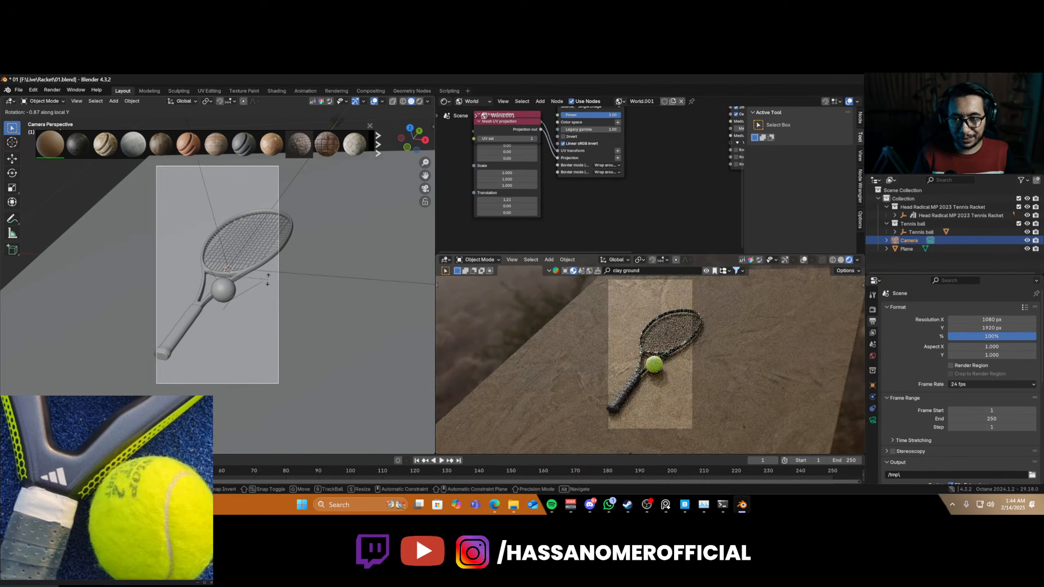
pyautogui.click(268, 283)
pyautogui.press('g')
pyautogui.press('z')
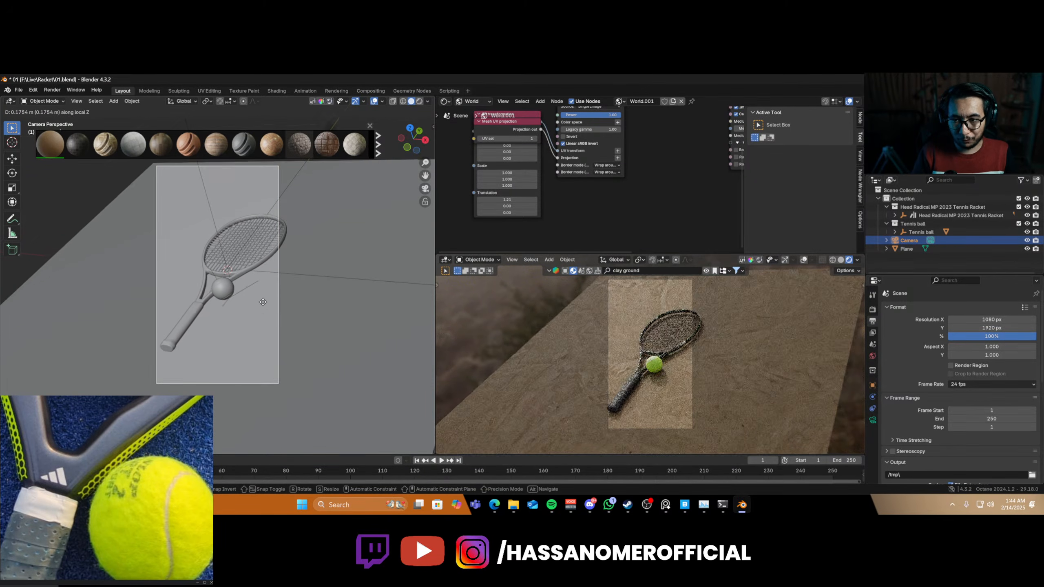
pyautogui.click(330, 262)
# - Scale up the ground plane so that it extends well beyond the camera frame
pyautogui.click(341, 255)
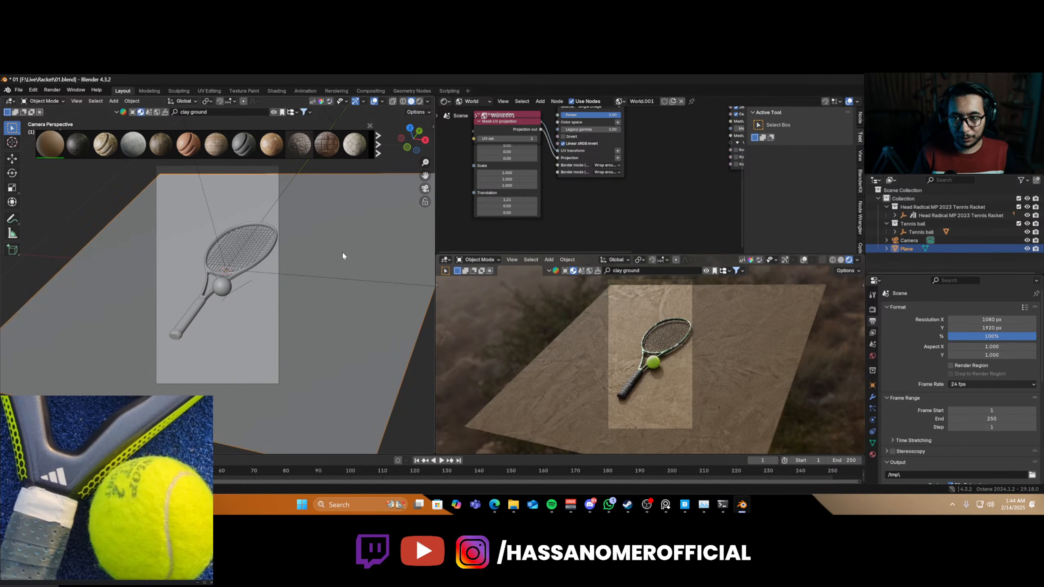
pyautogui.press('s')
pyautogui.click(410, 293)
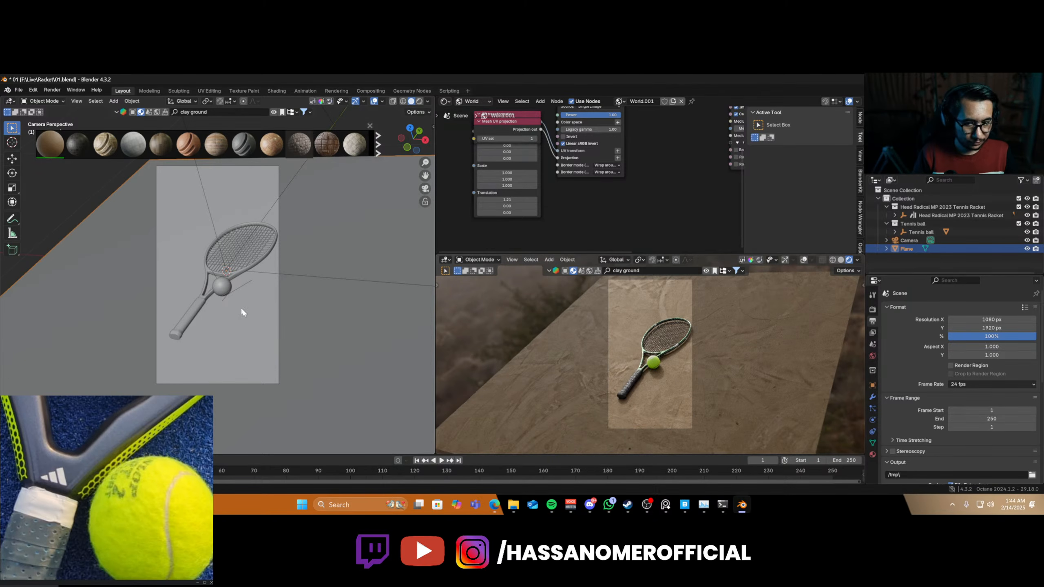
# - Set the camera's passepartout opacity to 1.000 and fit the camera frame in the rendered viewport
pyautogui.click(250, 384)
pyautogui.click(873, 421)
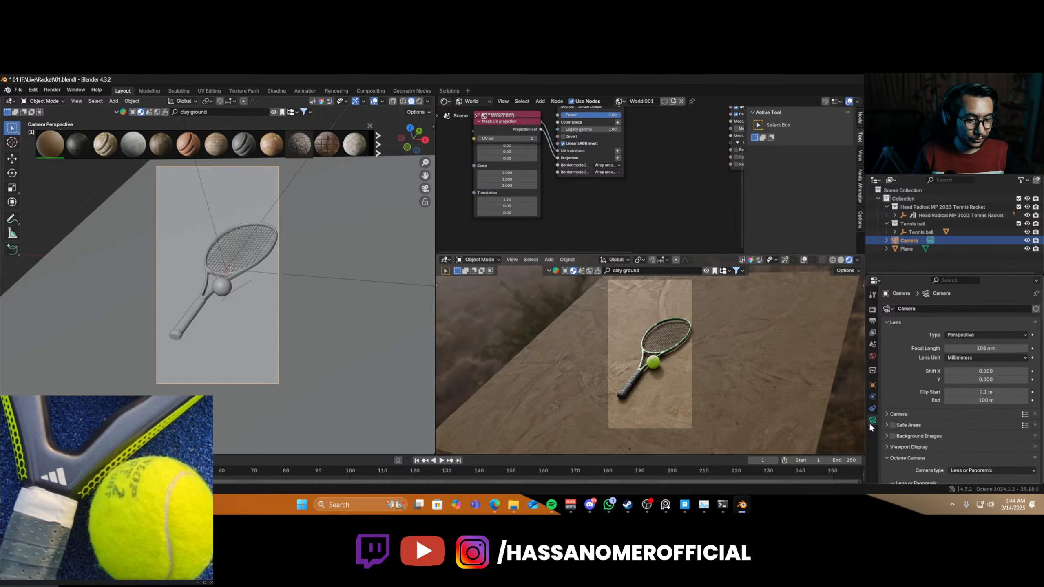
pyautogui.scroll(-3, 948, 394)
pyautogui.scroll(-15, 933, 393)
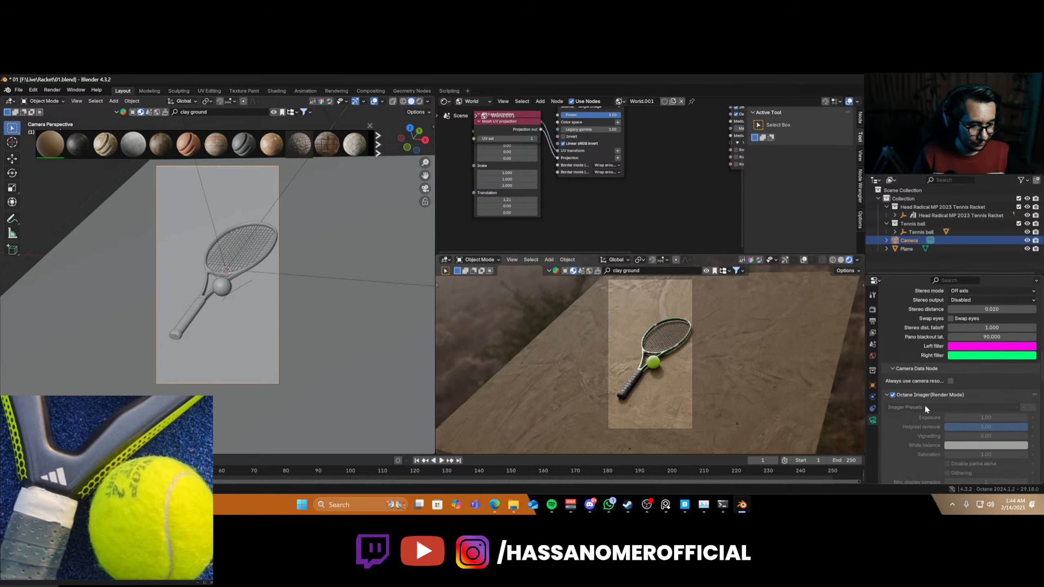
pyautogui.scroll(10, 923, 406)
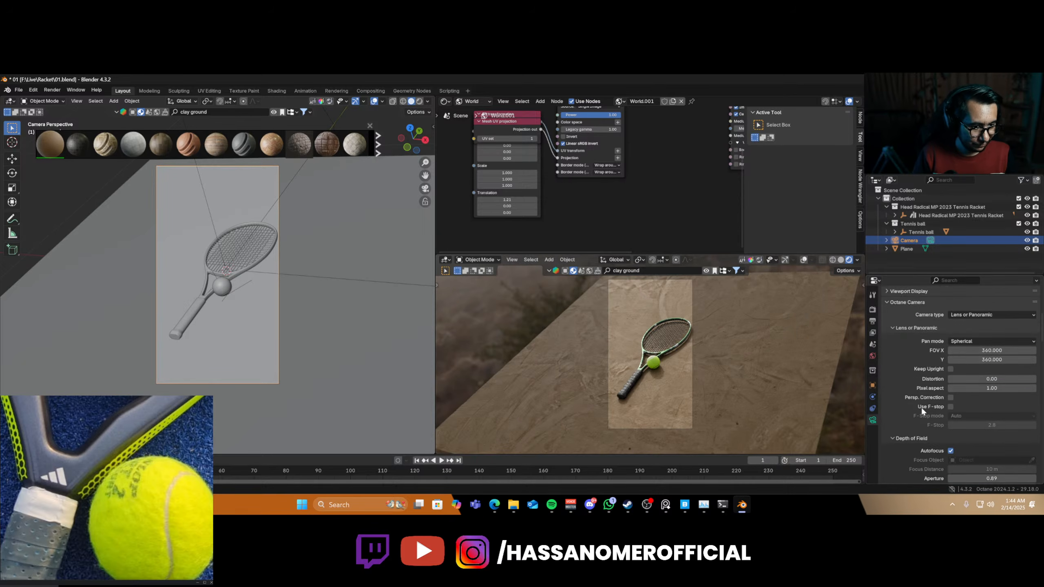
pyautogui.click(899, 379)
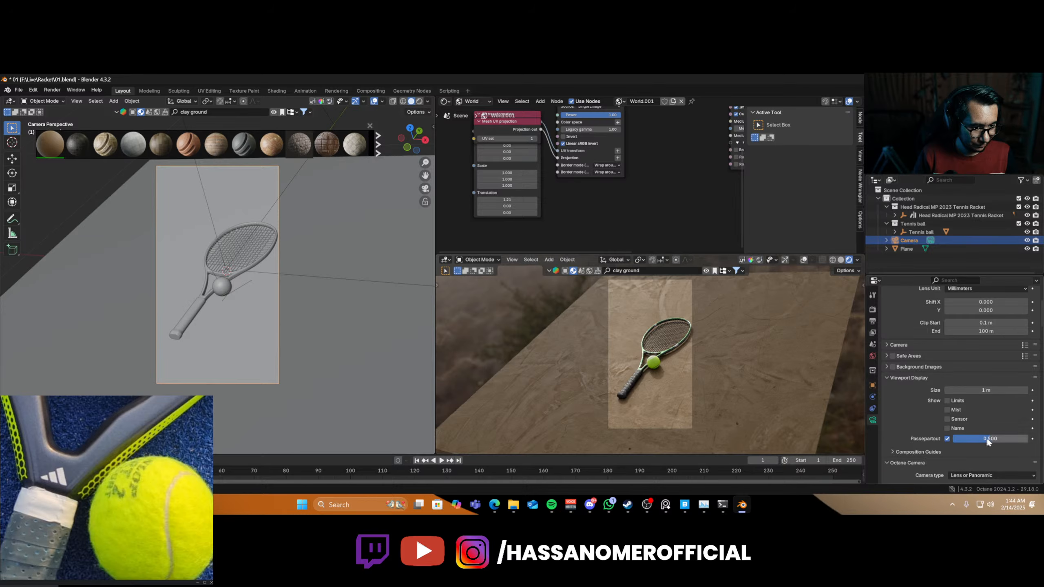
pyautogui.moveTo(987, 438); pyautogui.dragTo(1027, 439)
pyautogui.press('Home')
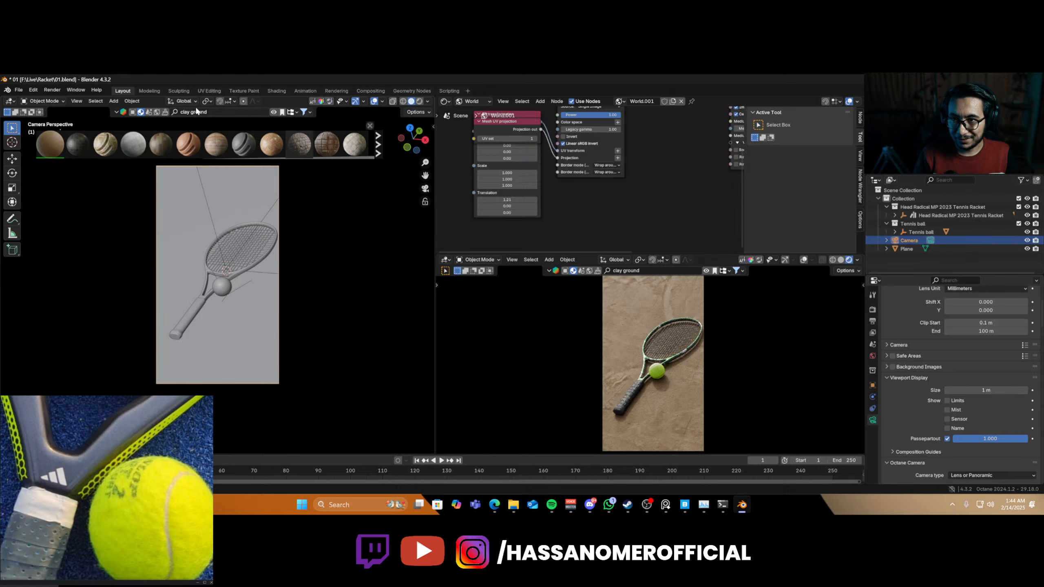
# - Set the pivot point to the 3D cursor and rotate the camera about 126° around the global Z axis
pyautogui.click(207, 101)
pyautogui.click(225, 131)
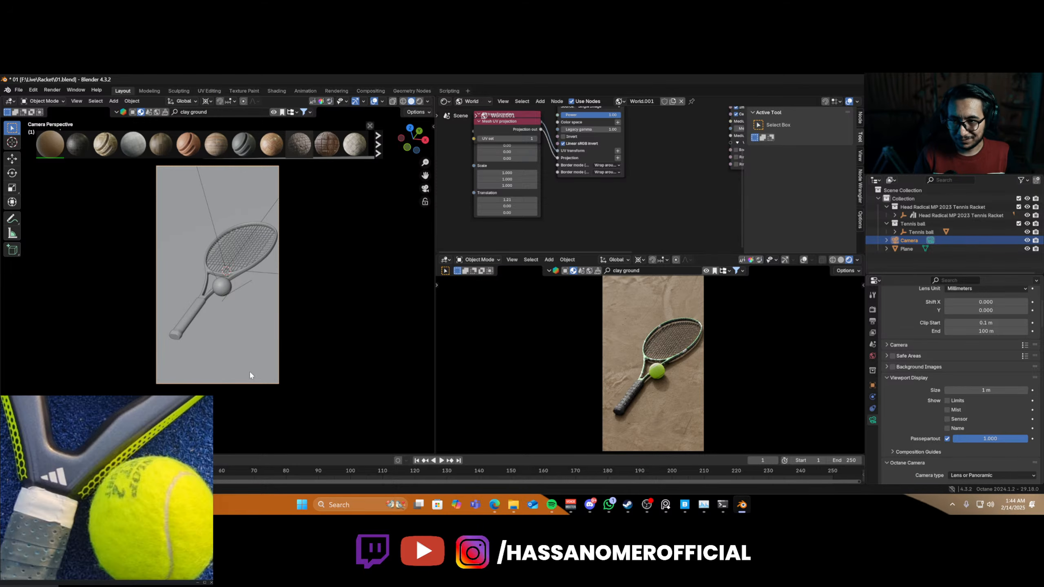
pyautogui.press('r')
pyautogui.press('z')
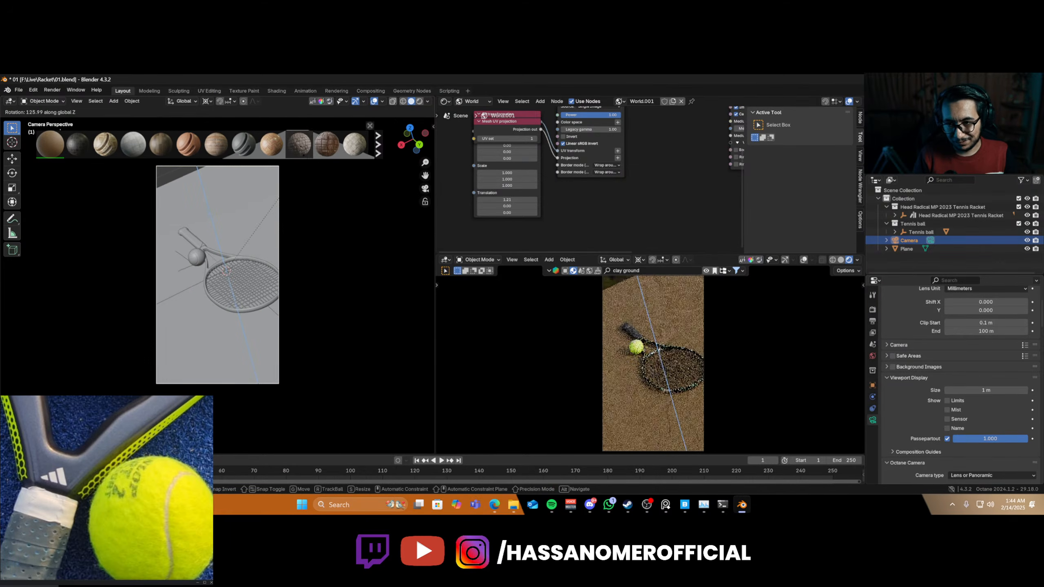
pyautogui.click(270, 203)
# - Move the ground plane along the global Y axis to cover the empty upper corner of the camera frame
pyautogui.click(243, 233)
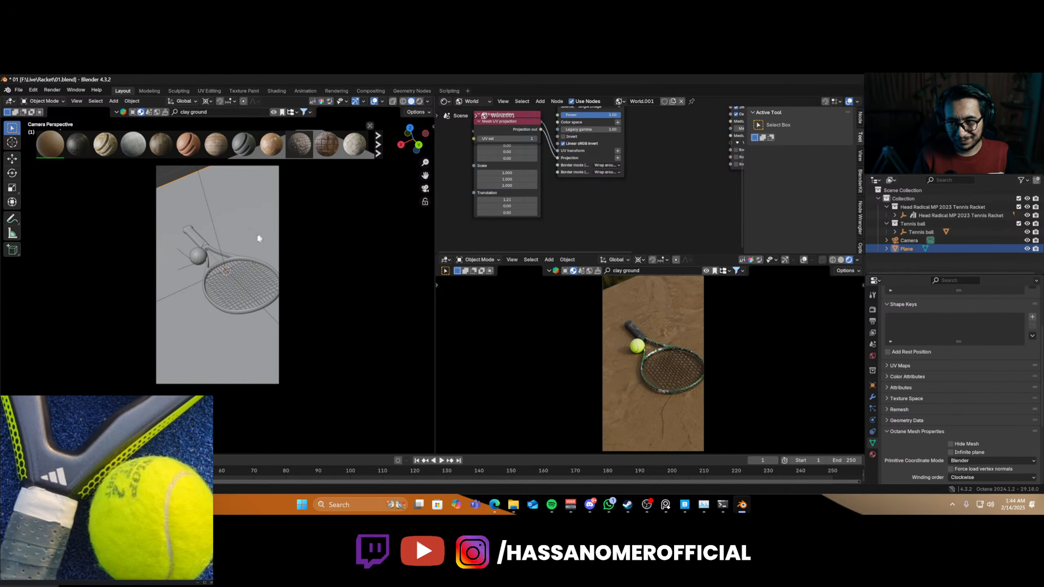
pyautogui.press('g')
pyautogui.press('y')
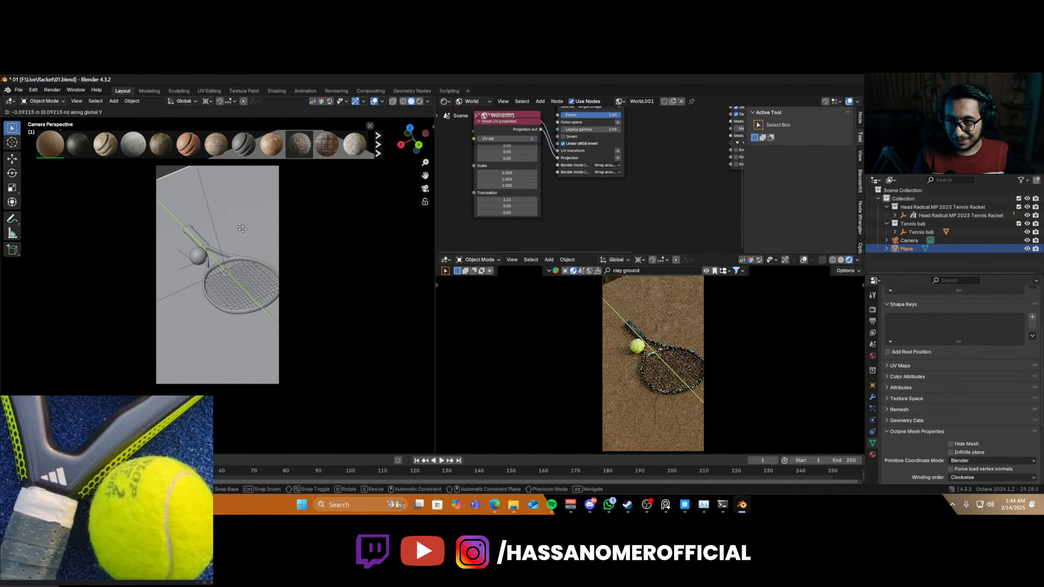
pyautogui.click(235, 262)
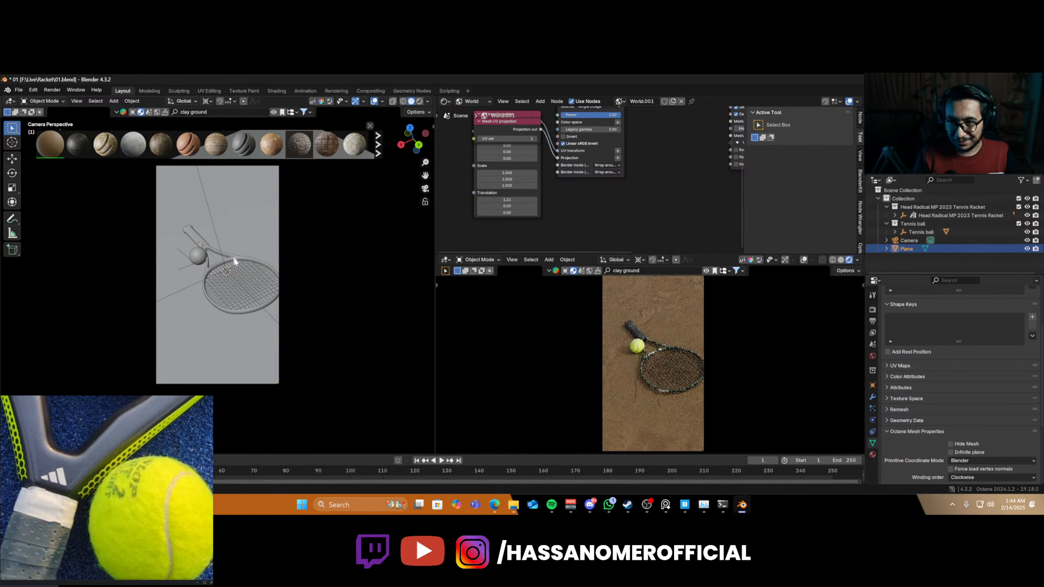
# - Hide the asset bar, fly the camera until the whole racket and ball fit in the frame, and save the file
pyautogui.click(370, 126)
pyautogui.hotkey('shift', '`')
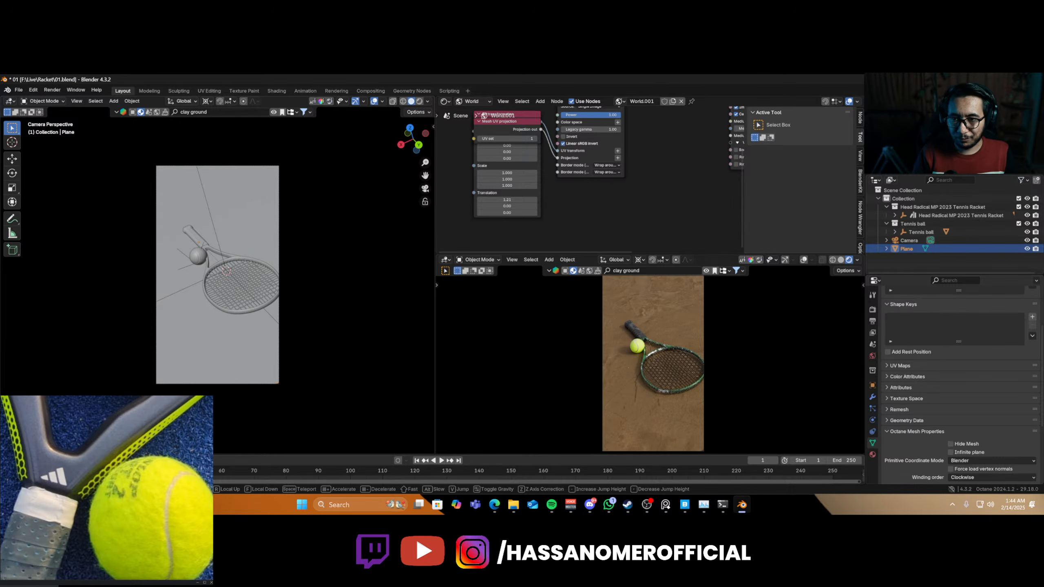
pyautogui.press('s')
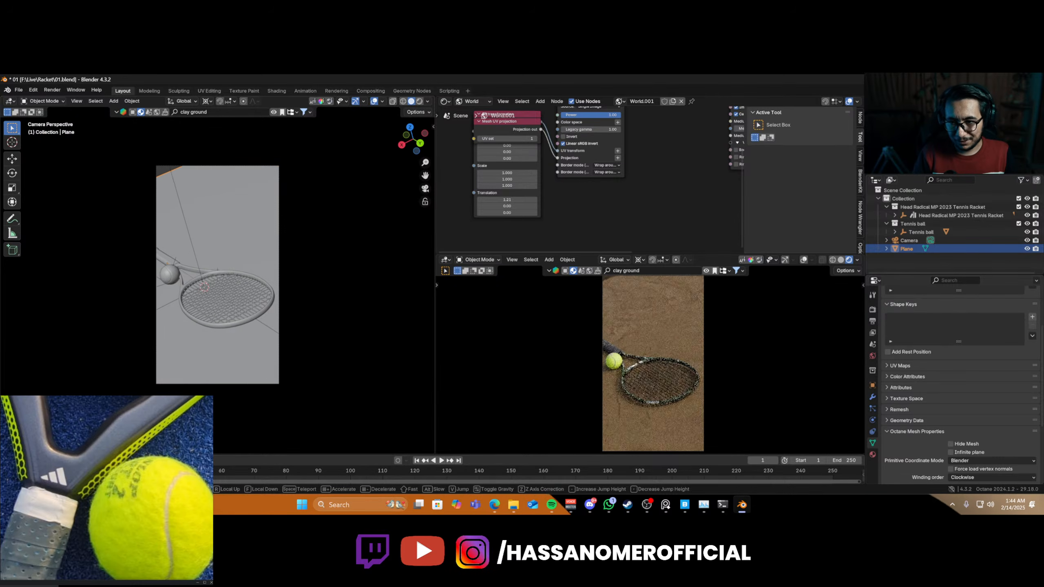
pyautogui.click(236, 295)
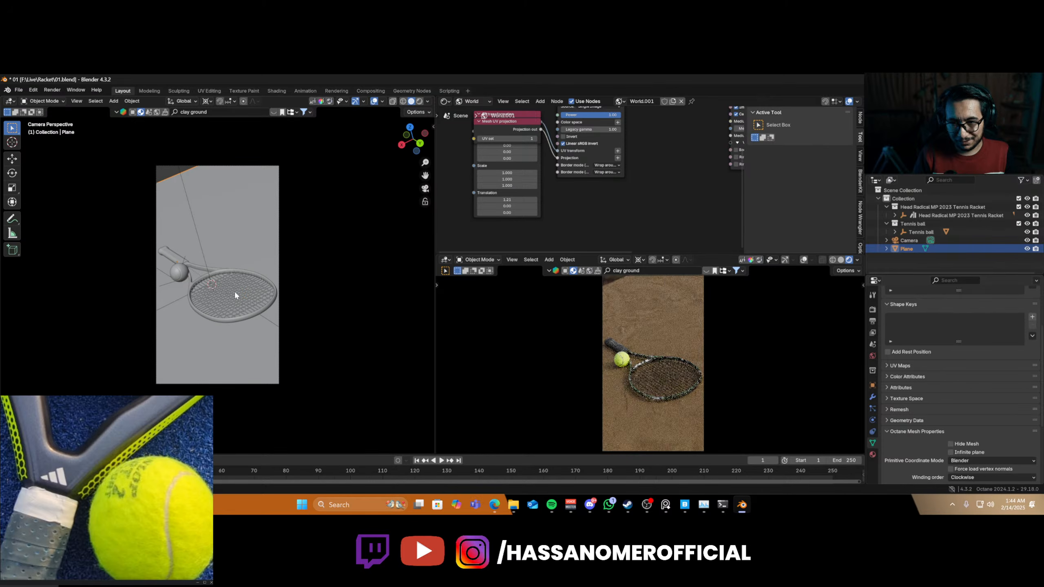
pyautogui.hotkey('ctrl', 's')
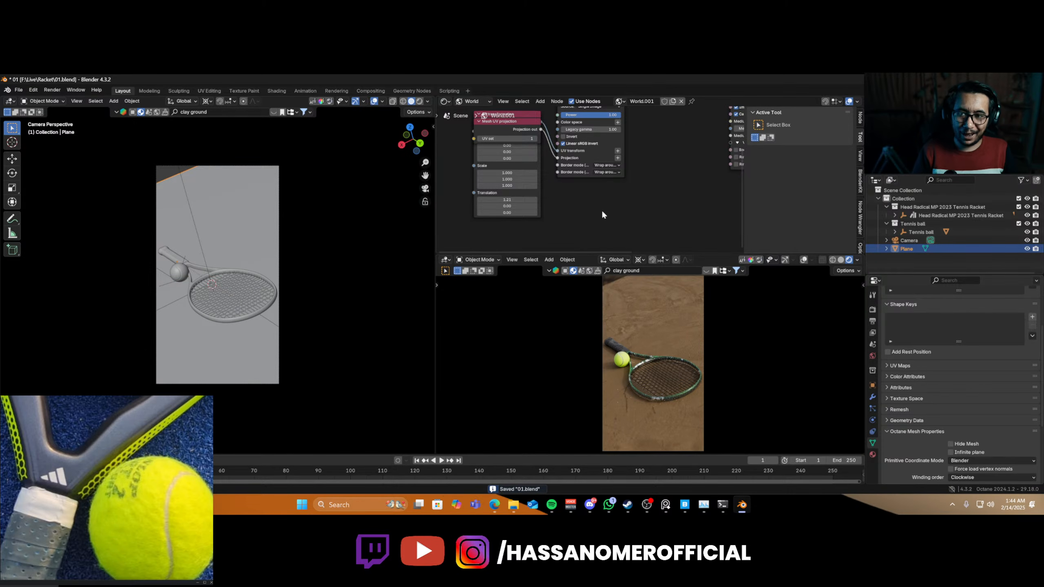
# - Show the ground plane's clay_floor_001 material nodes and set the Texture displacement level of detail to 4096x4096
pyautogui.scroll(-2, 602, 209)
pyautogui.click(472, 101)
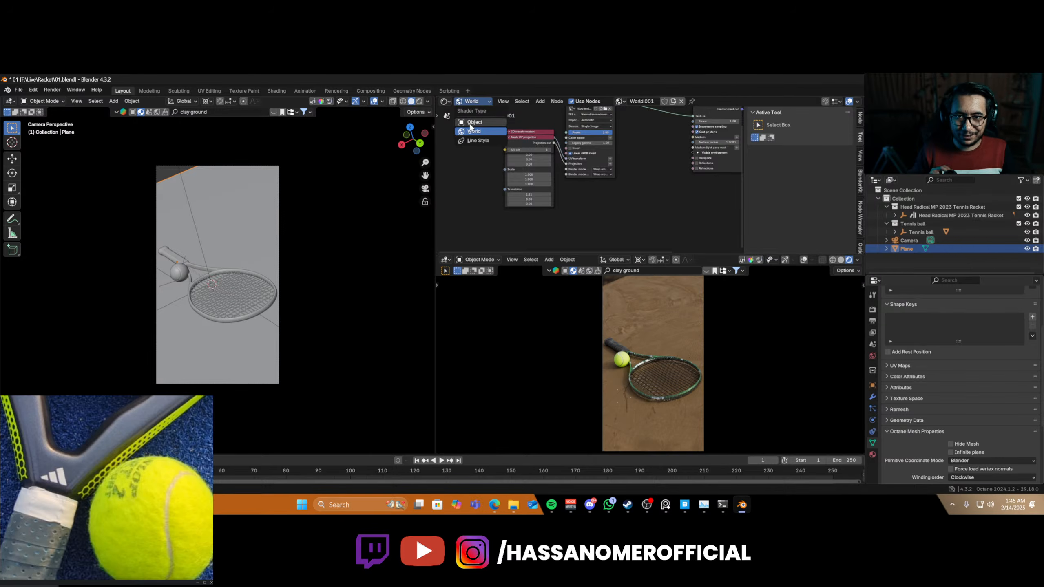
pyautogui.click(473, 122)
pyautogui.moveTo(570, 201); pyautogui.dragTo(540, 98, button='middle')
pyautogui.scroll(10, 487, 160)
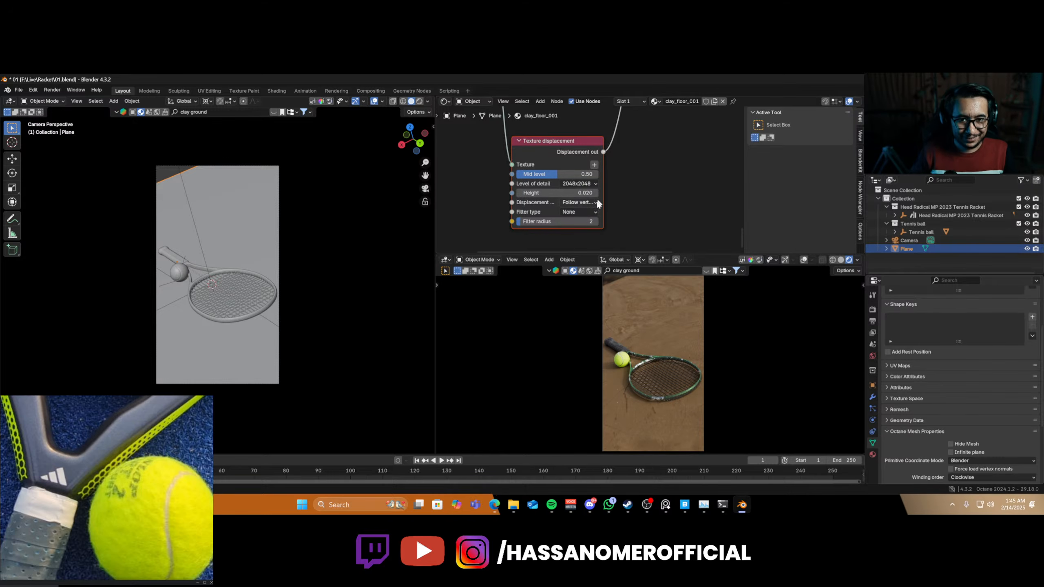
pyautogui.click(572, 186)
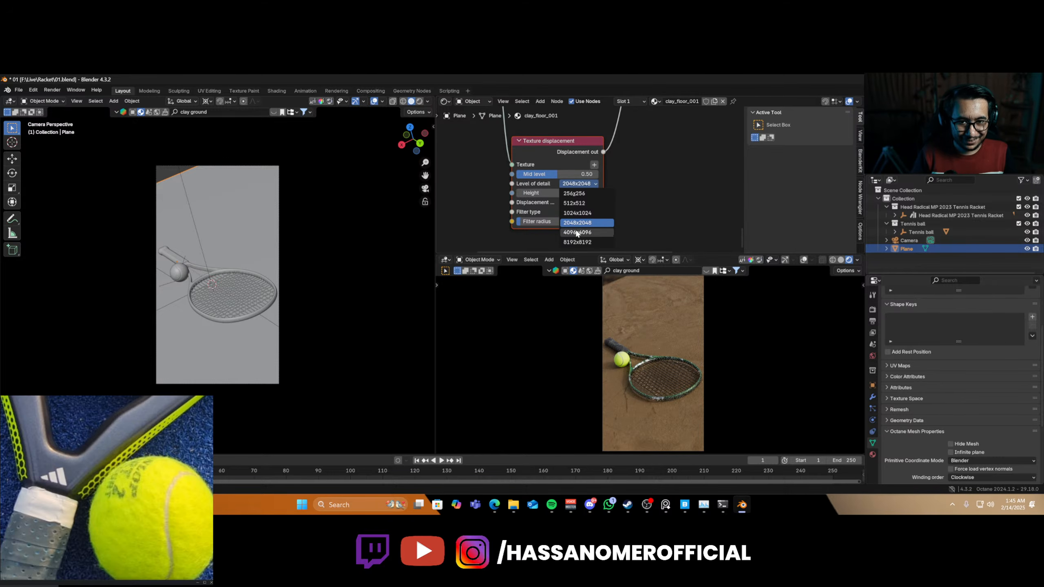
pyautogui.click(584, 233)
# - Set the Texture displacement height of the clay material to 0.05 and save the file
pyautogui.scroll(5, 584, 232)
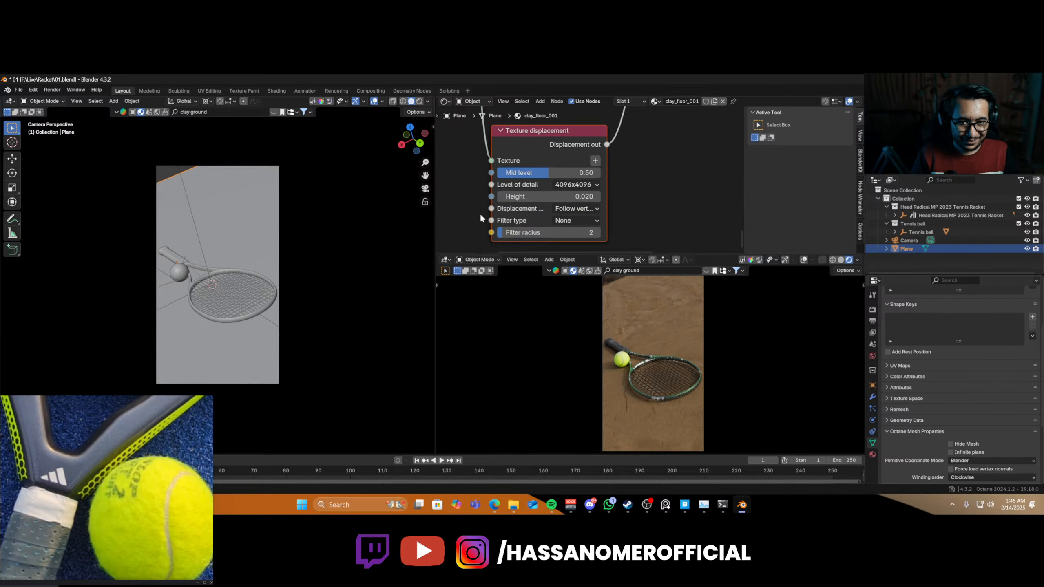
pyautogui.moveTo(576, 199); pyautogui.dragTo(580, 199)
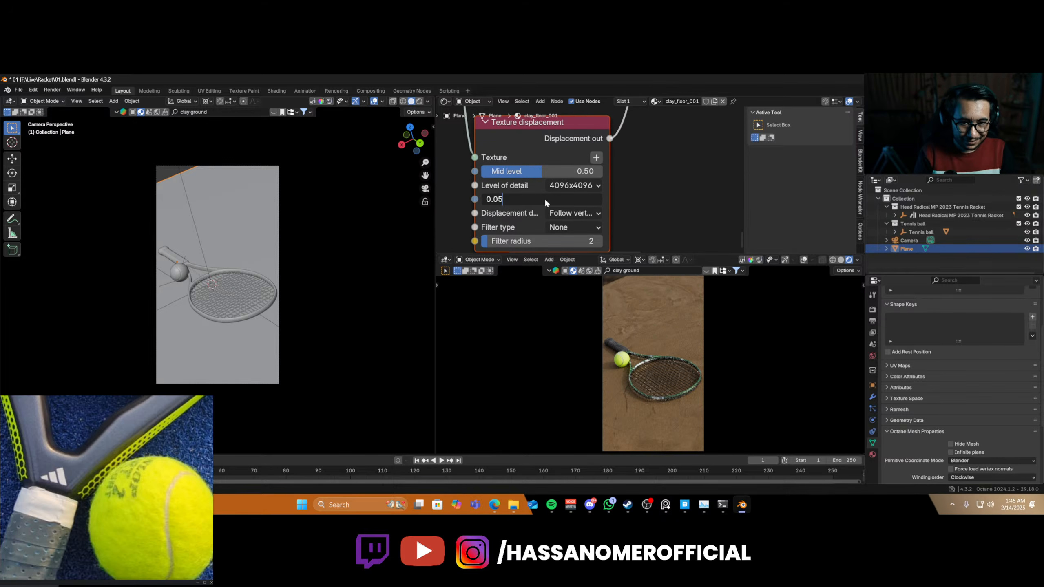
pyautogui.write('0.05')
pyautogui.press('Return')
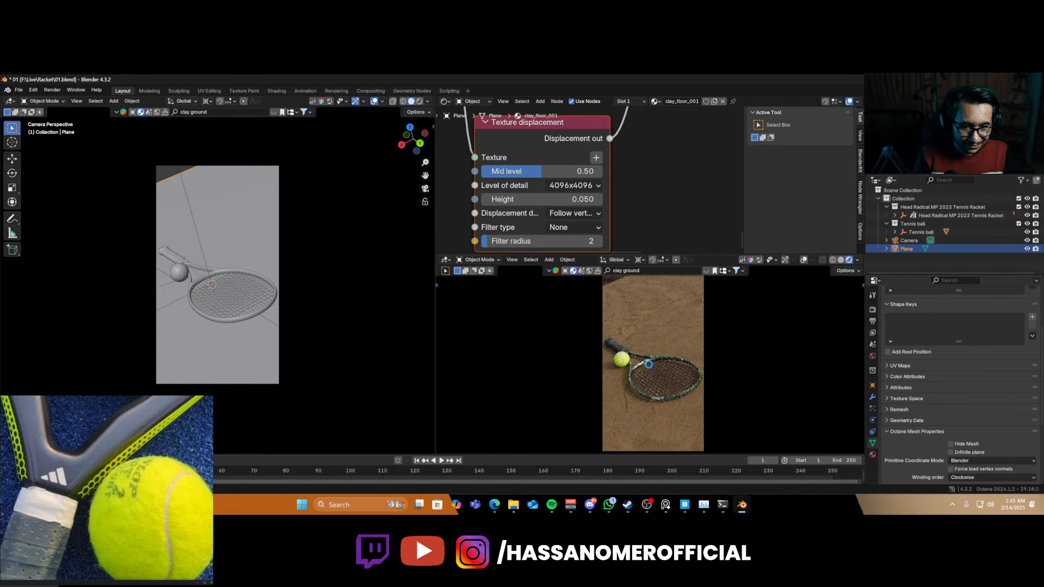
pyautogui.hotkey('ctrl', 's')
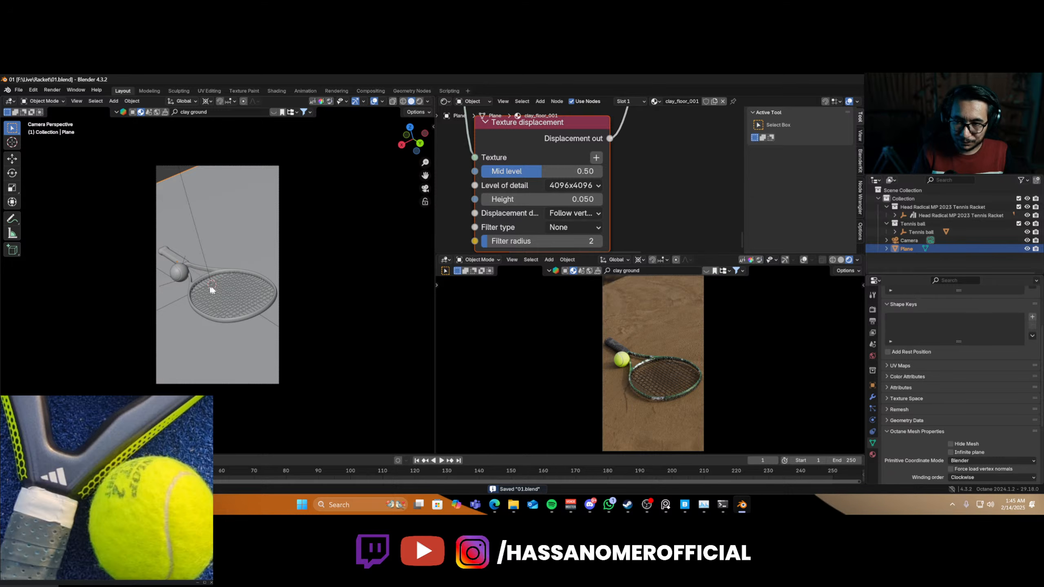
# - Show the World.001 environment nodes and set the projection's X translation to 0.59 to relight the scene
pyautogui.click(472, 102)
pyautogui.click(477, 124)
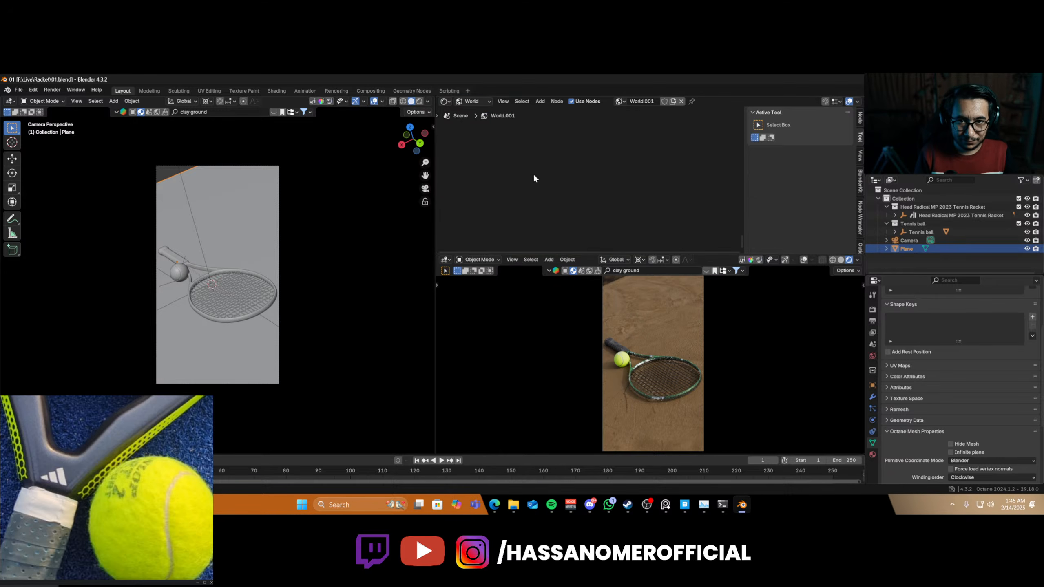
pyautogui.press('a')
pyautogui.press('KP_Decimal')
pyautogui.scroll(9, 535, 190)
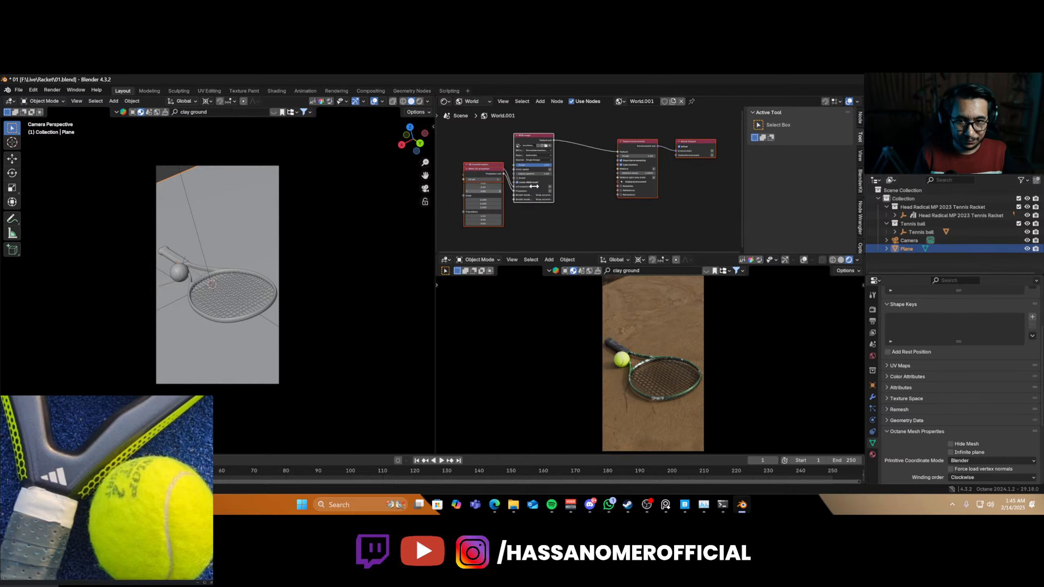
pyautogui.moveTo(538, 189); pyautogui.dragTo(668, 144, button='middle')
pyautogui.scroll(2, 610, 177)
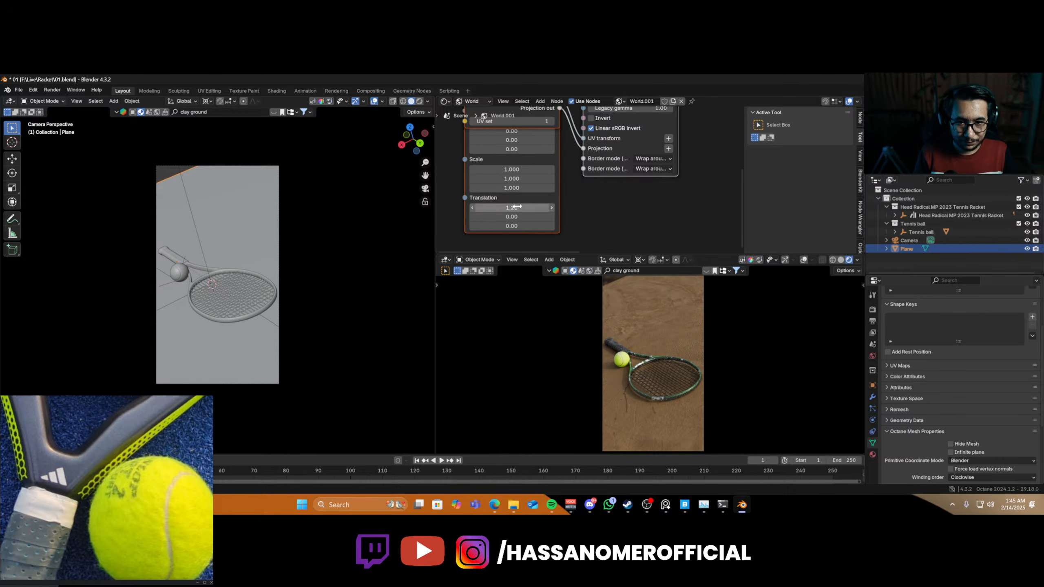
pyautogui.moveTo(512, 208); pyautogui.dragTo(499, 207)
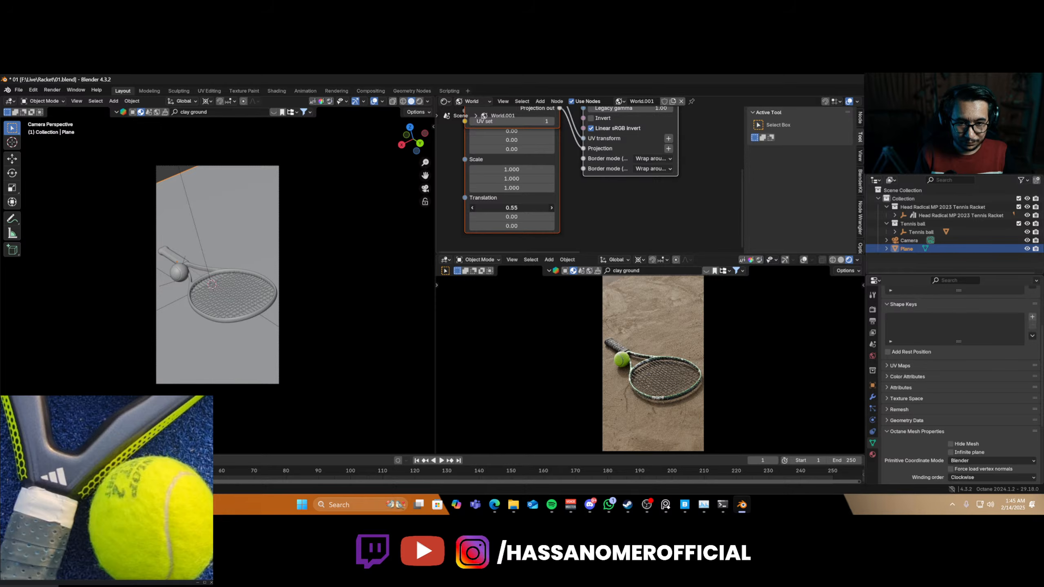
pyautogui.moveTo(499, 208); pyautogui.dragTo(503, 208)
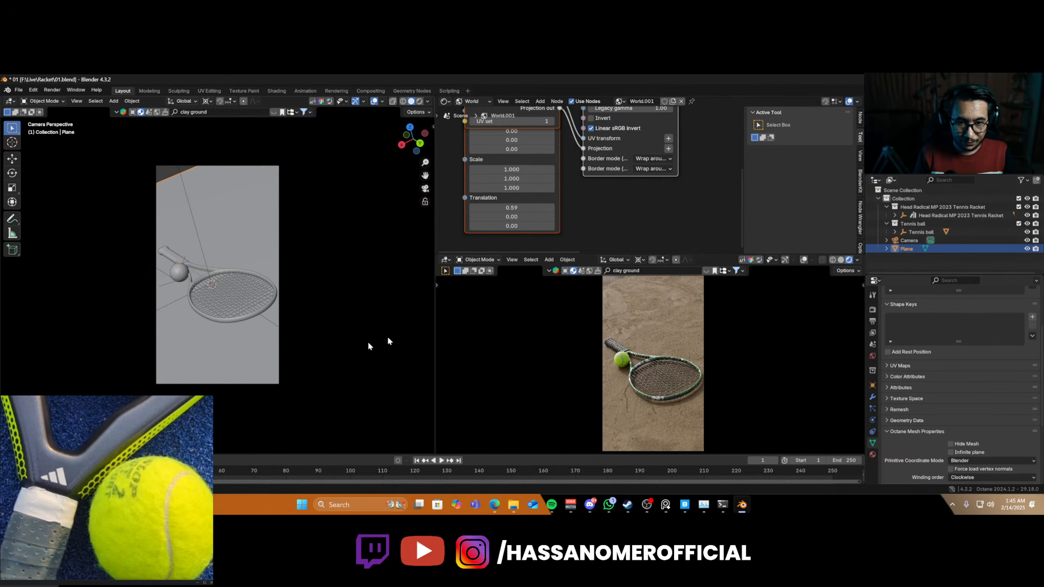
# - Enlarge the ground plane until it covers the uncovered upper corner of the camera frame
pyautogui.press('g')
pyautogui.press('y')
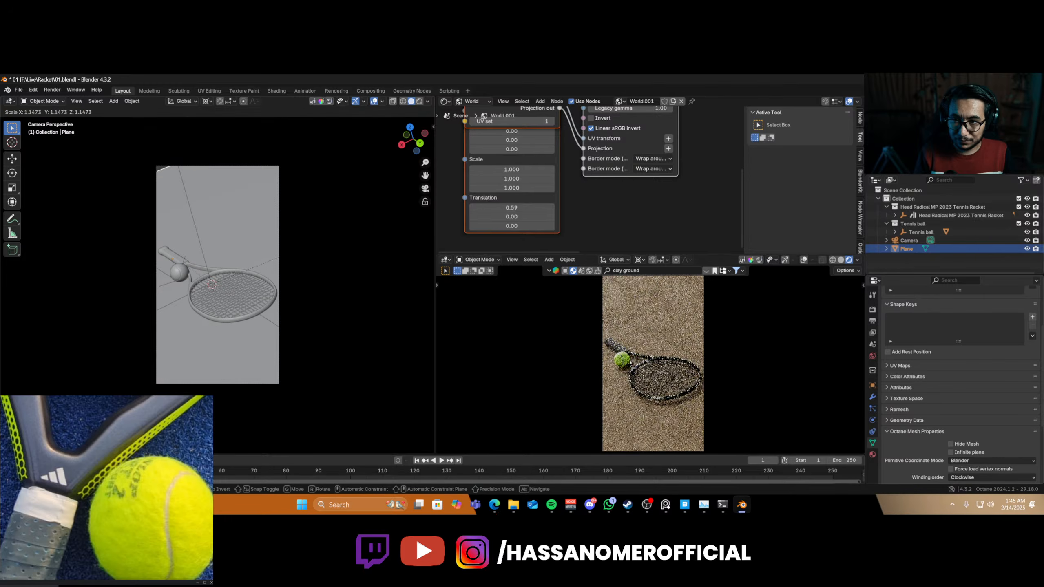
pyautogui.click(284, 262)
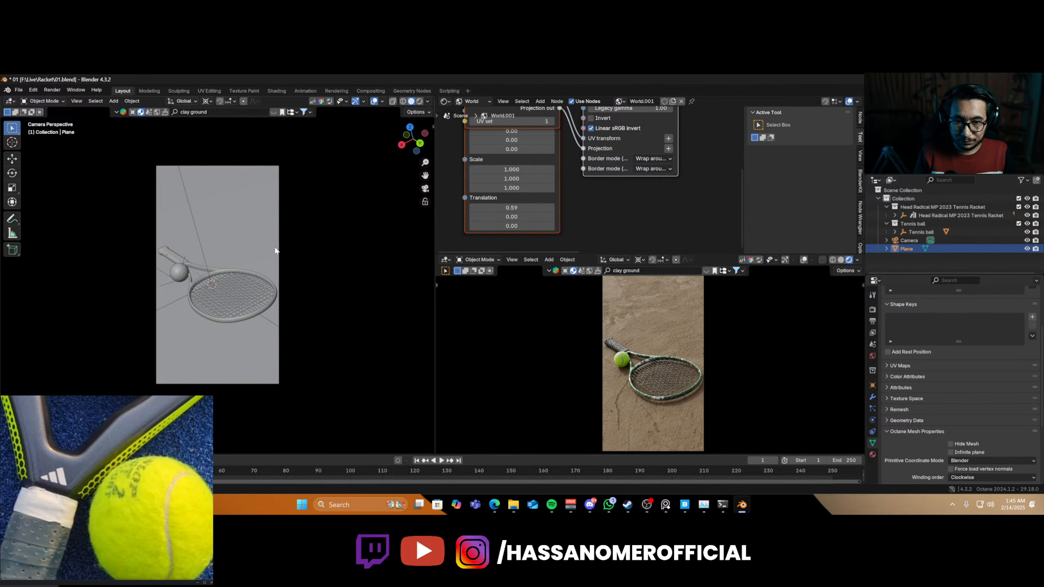
# - Fly the camera so the racket and ball sit slightly lower in the frame, and enlarge the ground plane to cover the exposed corner
pyautogui.hotkey('shift', '`')
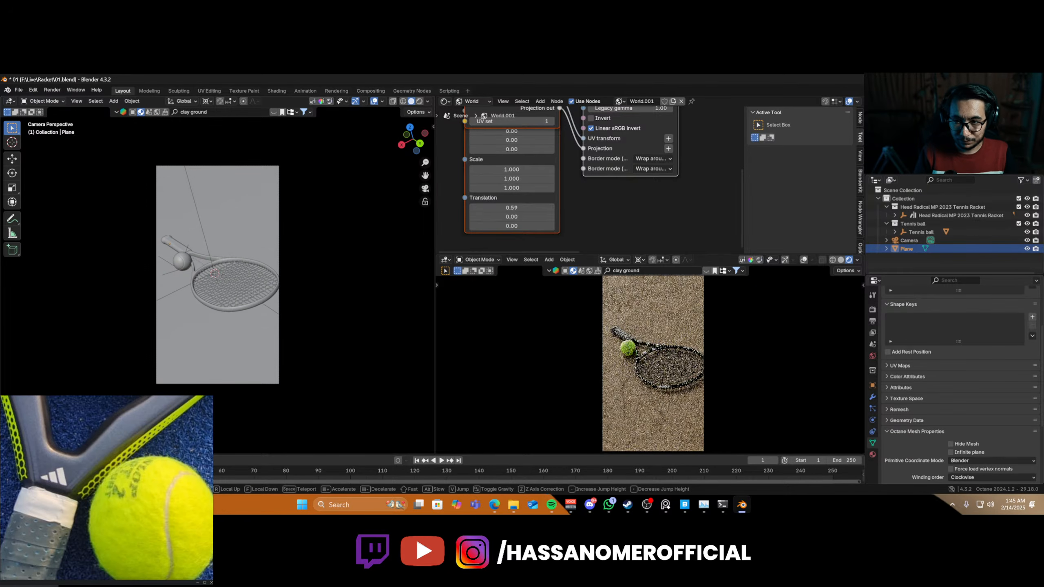
pyautogui.press('q')
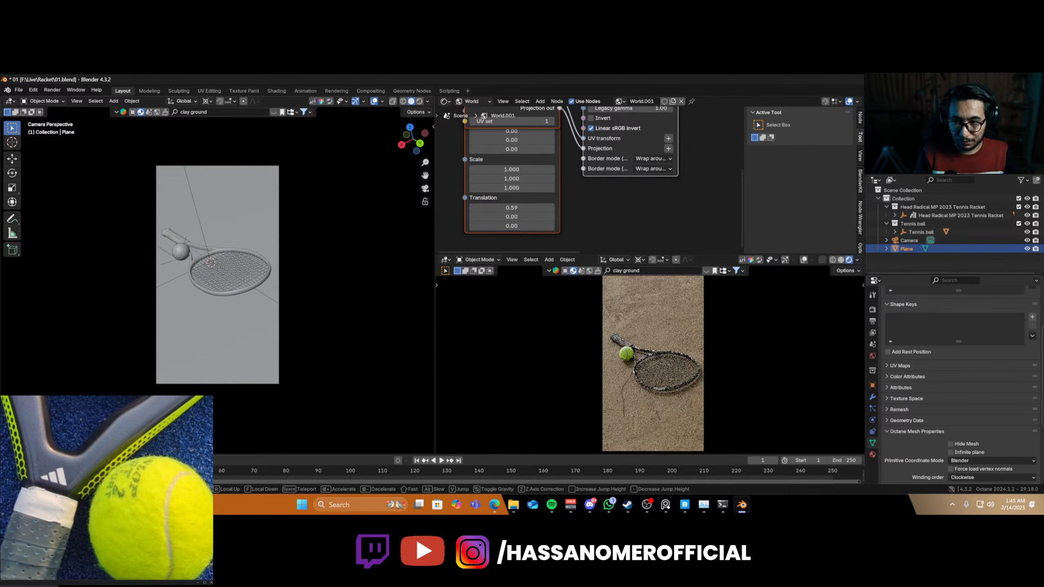
pyautogui.press('s')
pyautogui.press('w')
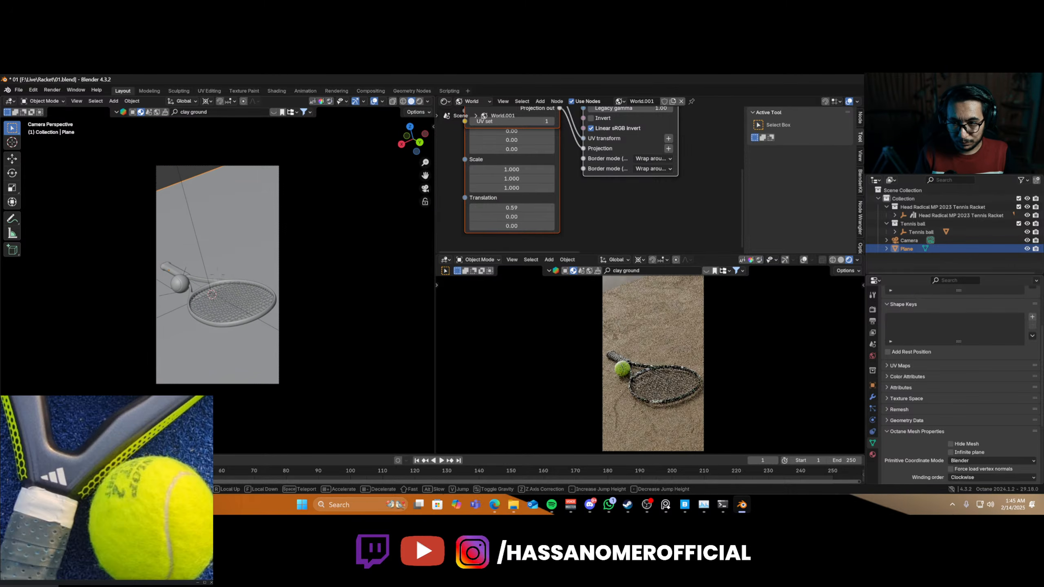
pyautogui.click(265, 243)
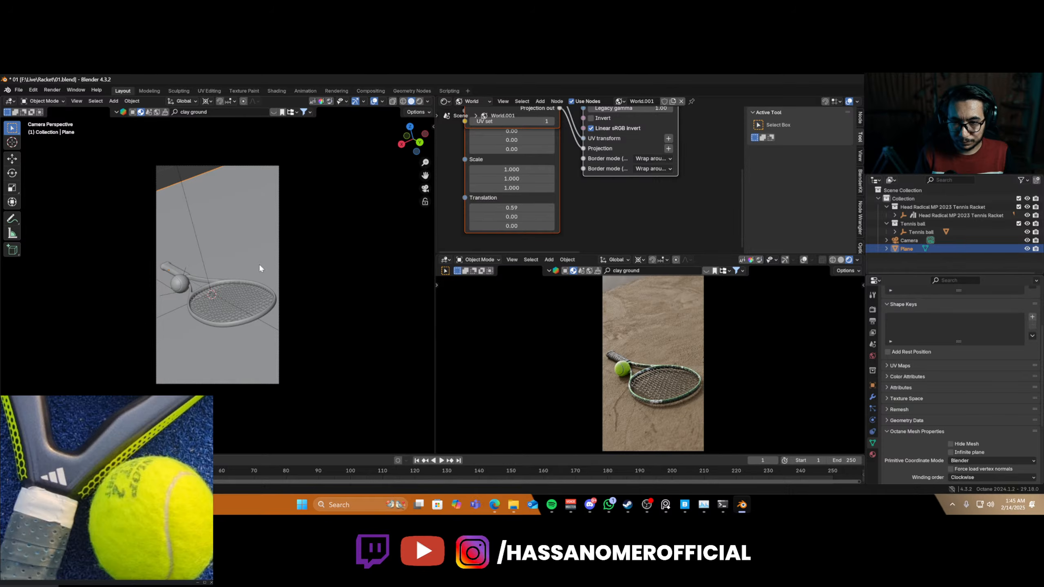
pyautogui.press('s')
pyautogui.click(282, 259)
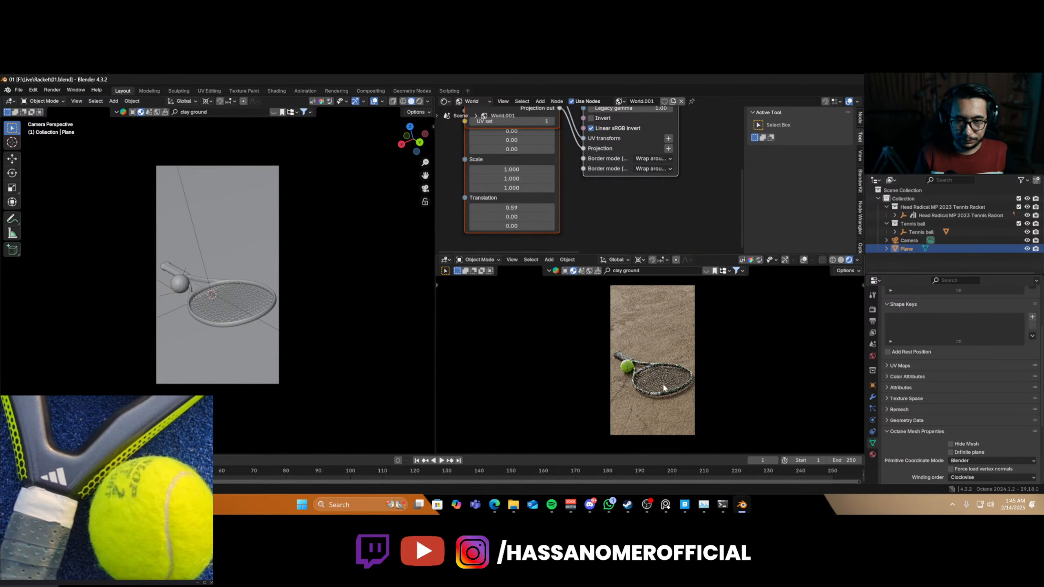
# - Select the Head Radical MP 2023 Tennis Racket parent empty and tilt the racket slightly about the global X axis
pyautogui.scroll(3, 662, 383)
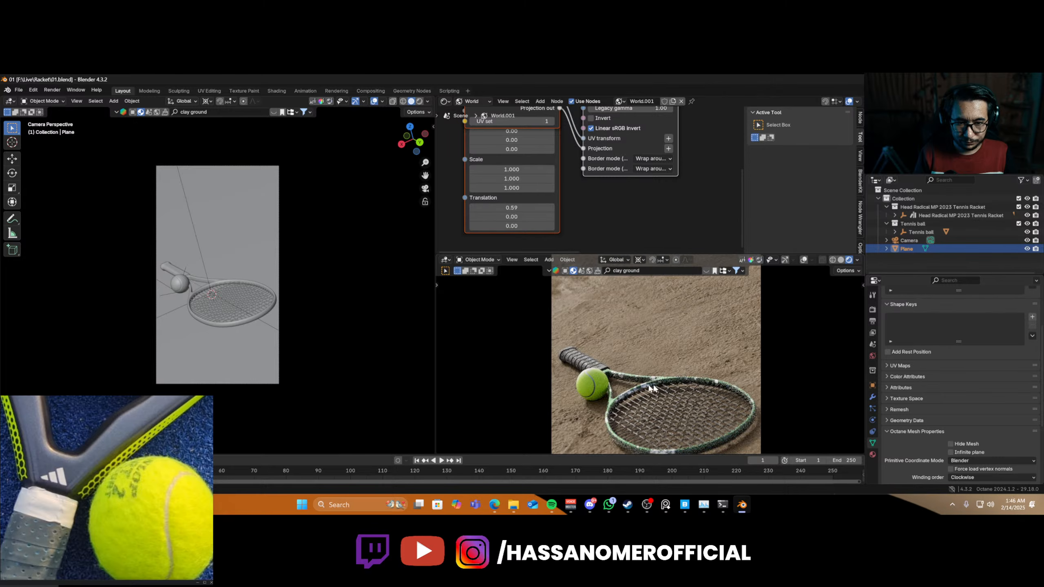
pyautogui.click(171, 269)
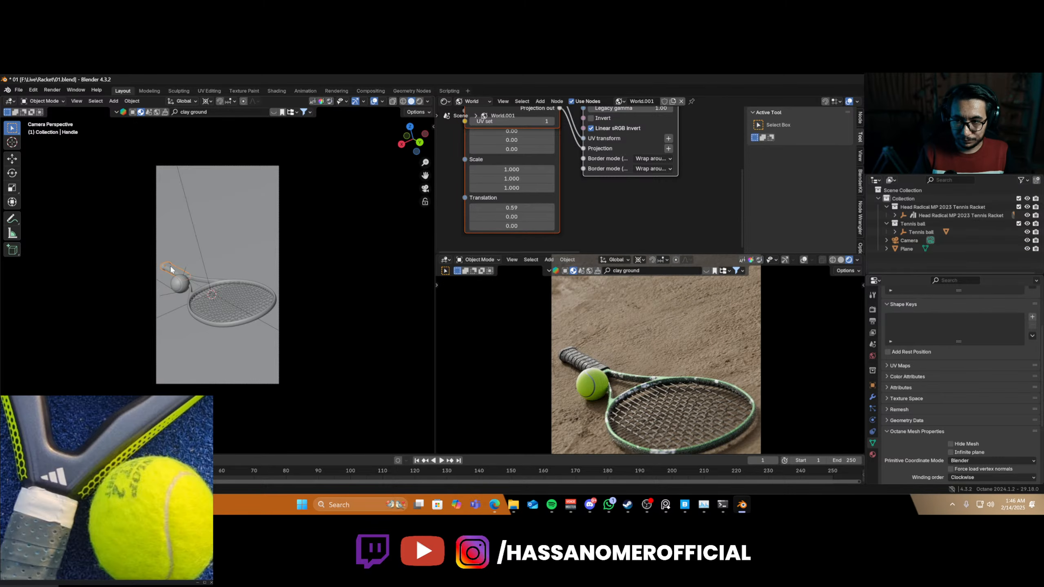
pyautogui.click(921, 232)
pyautogui.click(908, 249)
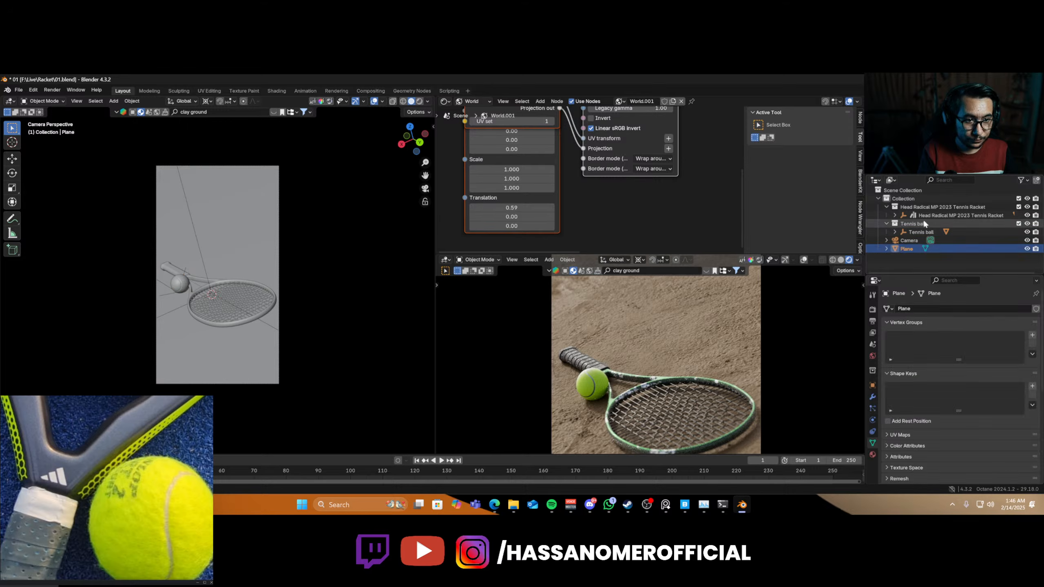
pyautogui.click(957, 215)
pyautogui.moveTo(156, 315); pyautogui.dragTo(238, 263, button='middle')
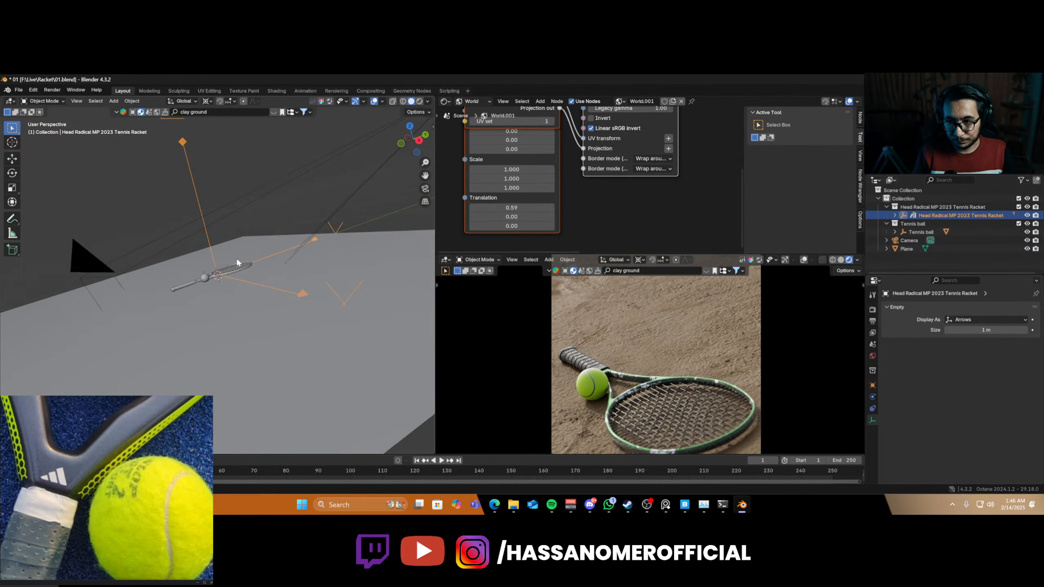
pyautogui.scroll(6, 235, 263)
pyautogui.press('r')
pyautogui.press('x')
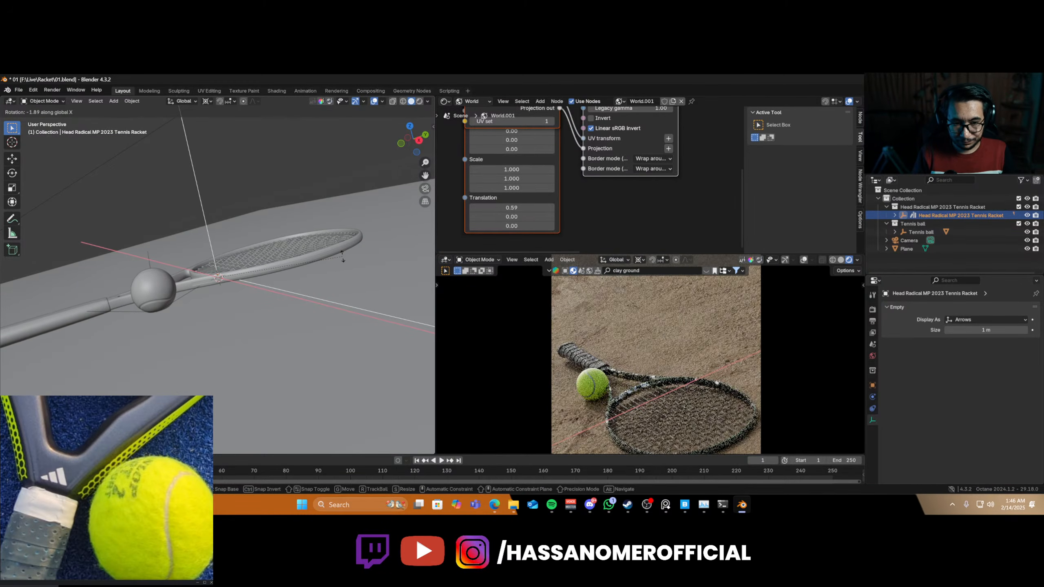
pyautogui.click(337, 254)
# - Lower the racket about 0.004 m along the global Z axis and save the file
pyautogui.press('g')
pyautogui.press('z')
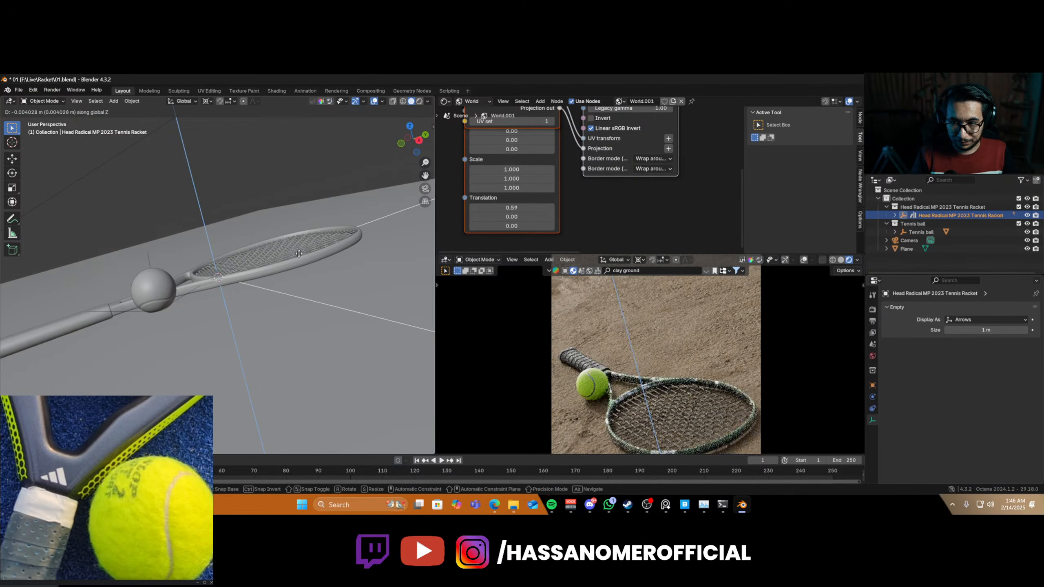
pyautogui.click(299, 253)
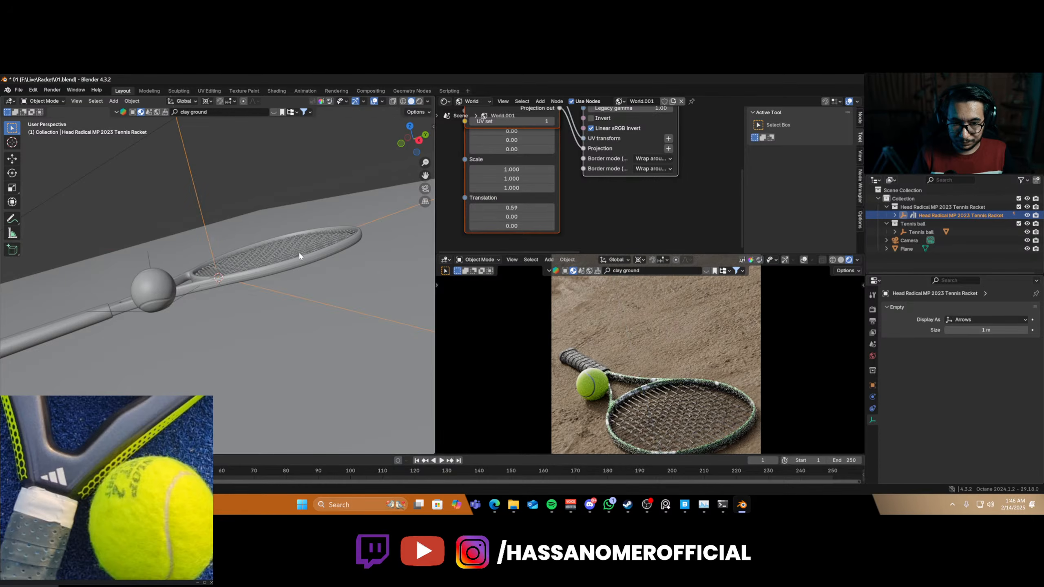
pyautogui.hotkey('ctrl', 's')
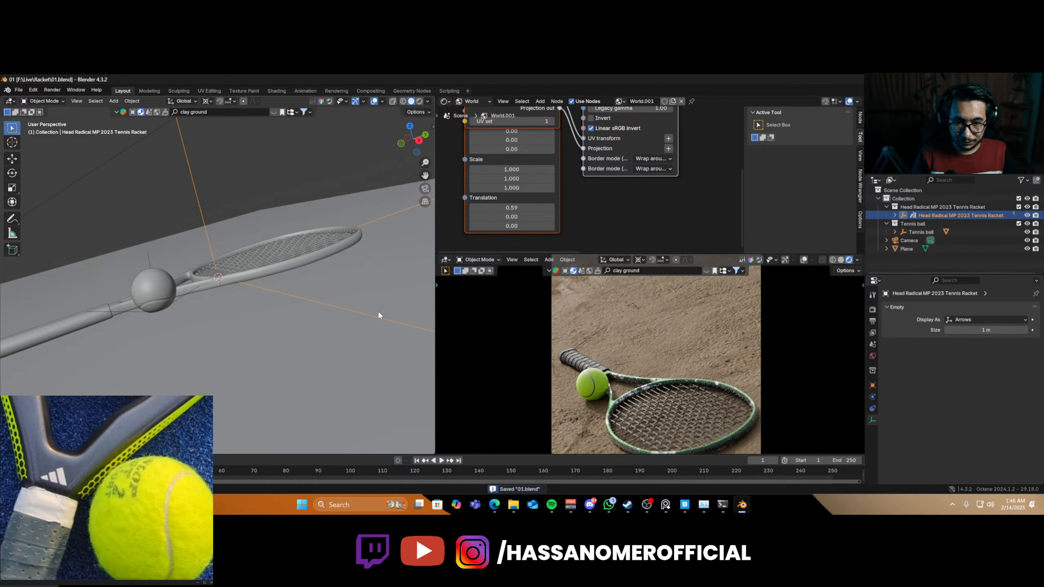
# - Move the Tennis ball empty horizontally, with Z locked, so the ball sits slightly farther from the racket frame
pyautogui.click(151, 262)
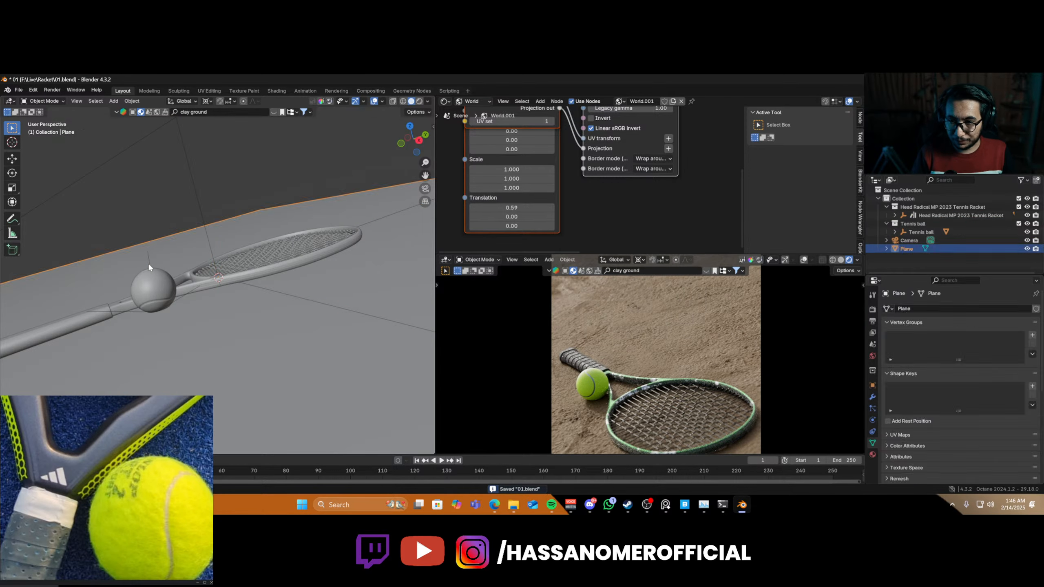
pyautogui.click(148, 262)
pyautogui.press('KP_Decimal')
pyautogui.moveTo(193, 243); pyautogui.dragTo(257, 281, button='middle')
pyautogui.press('g')
pyautogui.hotkey('shift', 'z')
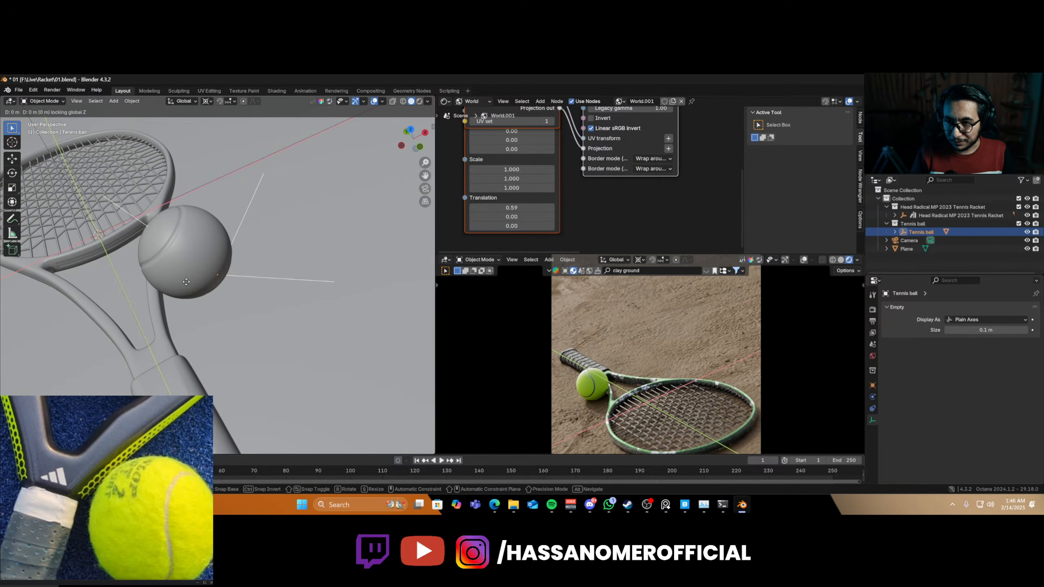
pyautogui.click(193, 282)
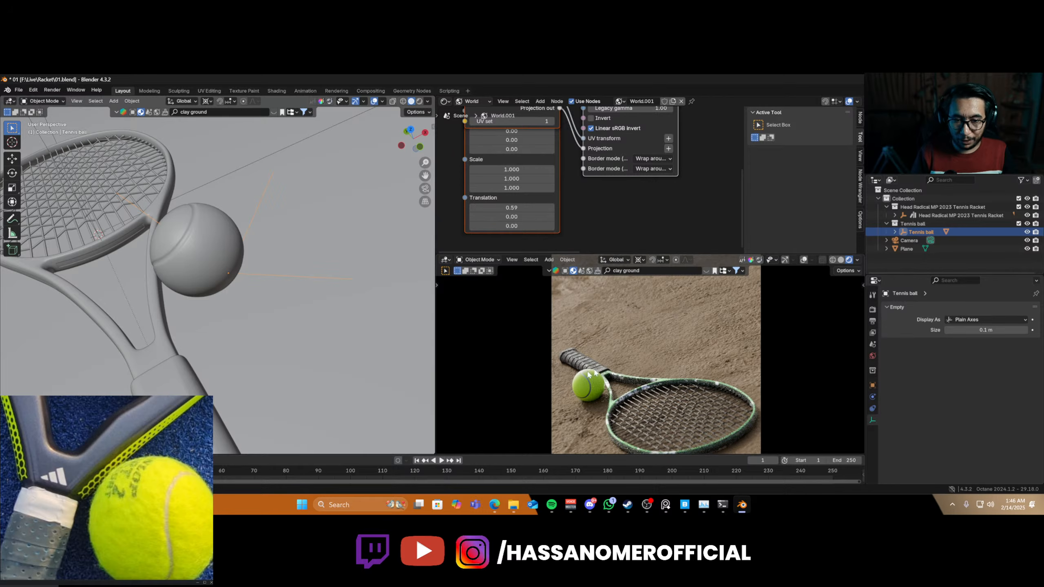
pyautogui.click(210, 252)
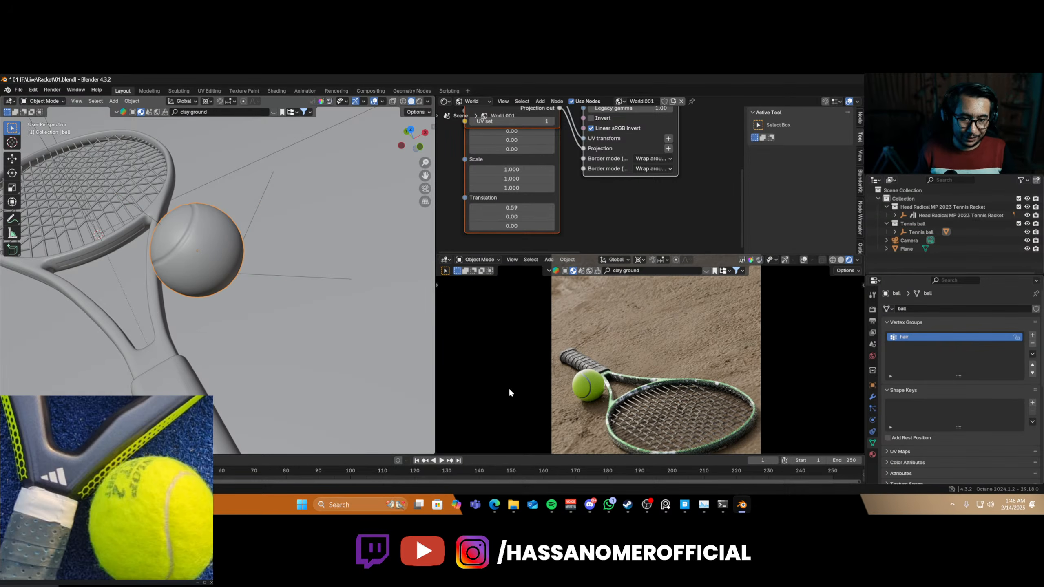
pyautogui.scroll(-5, 654, 385)
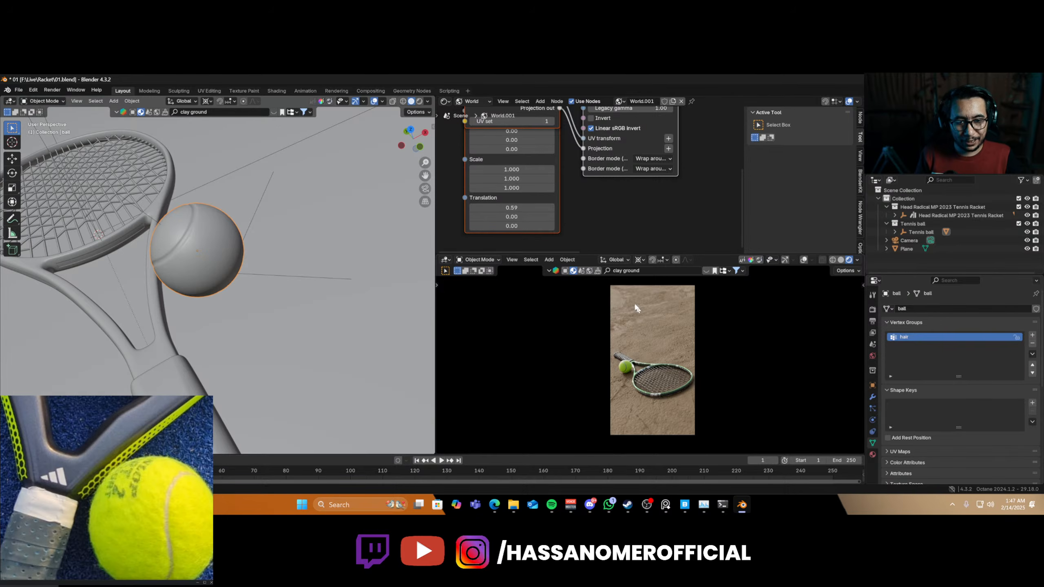
# - Search the asset library's models for "water bottle" and preview the bottles in the results
pyautogui.click(132, 112)
pyautogui.click(214, 113)
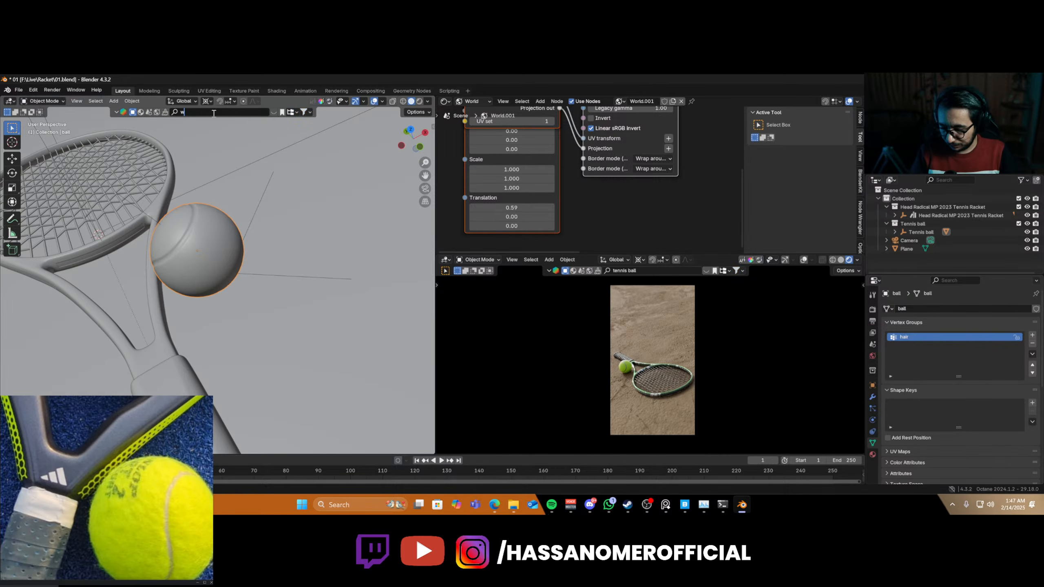
pyautogui.write('water ')
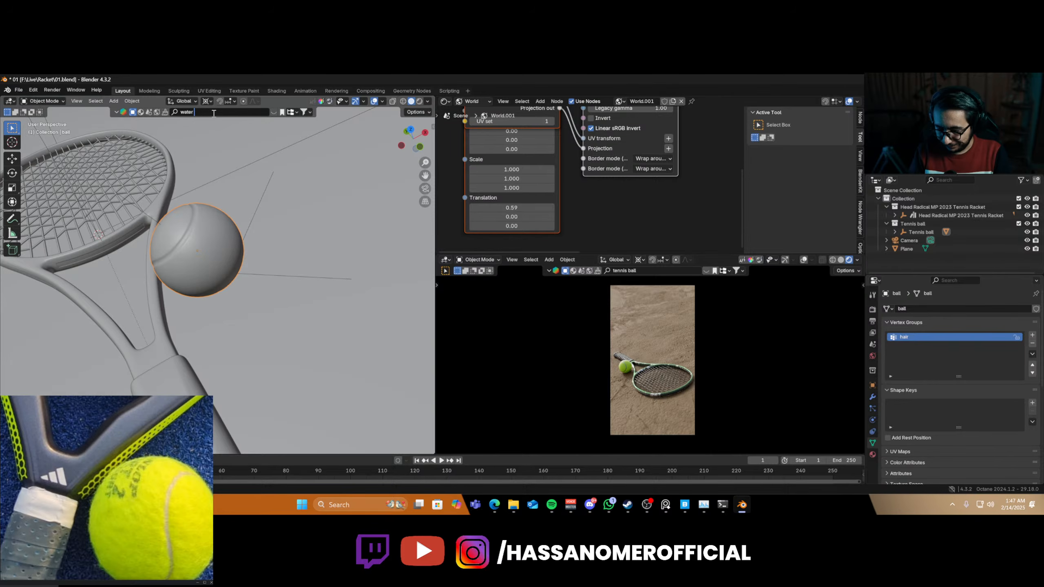
pyautogui.write('b')
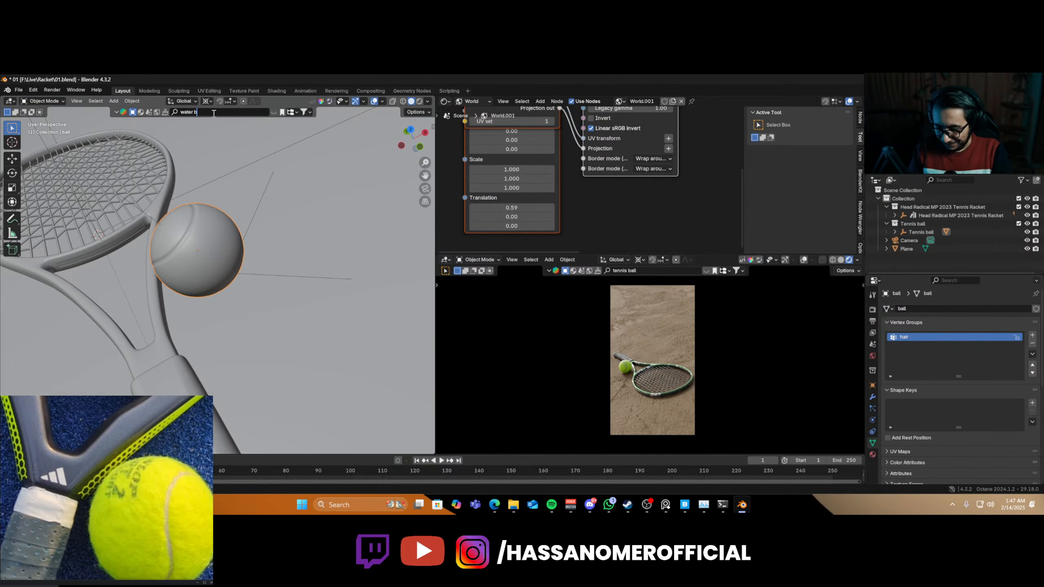
pyautogui.write('ott')
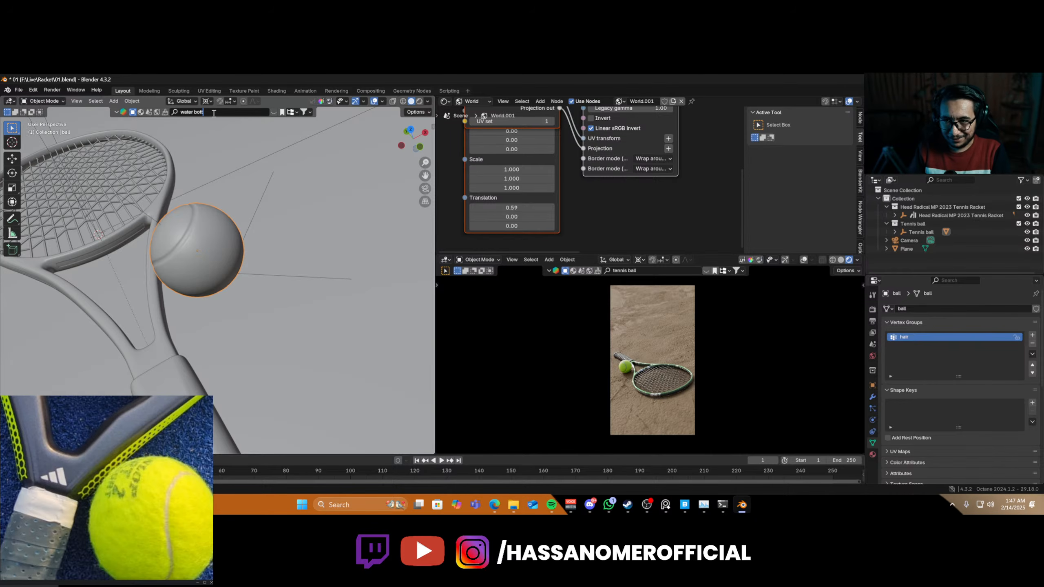
pyautogui.write('le')
pyautogui.press('Return')
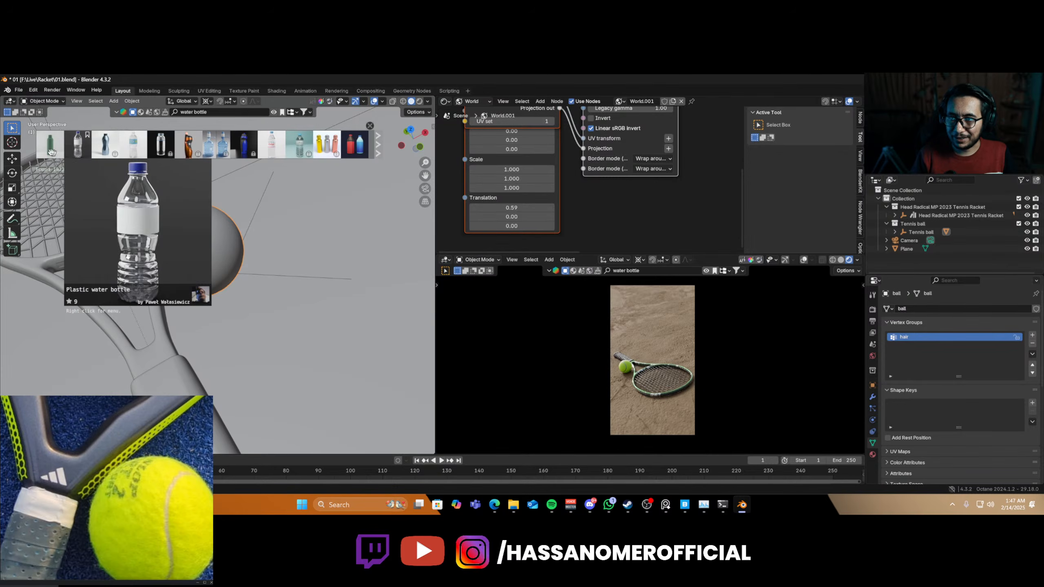
pyautogui.moveTo(43, 150)
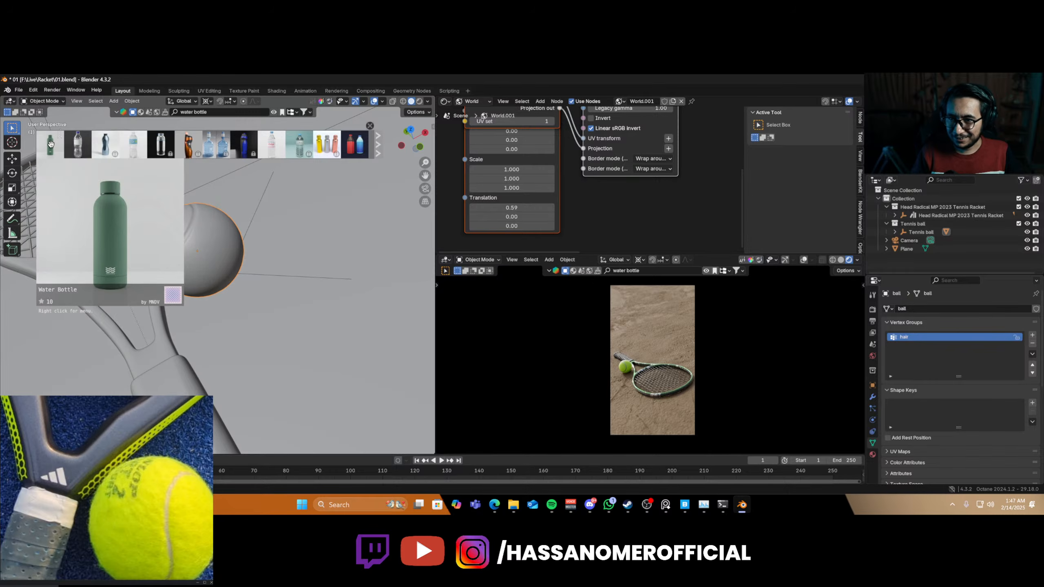
pyautogui.moveTo(188, 144)
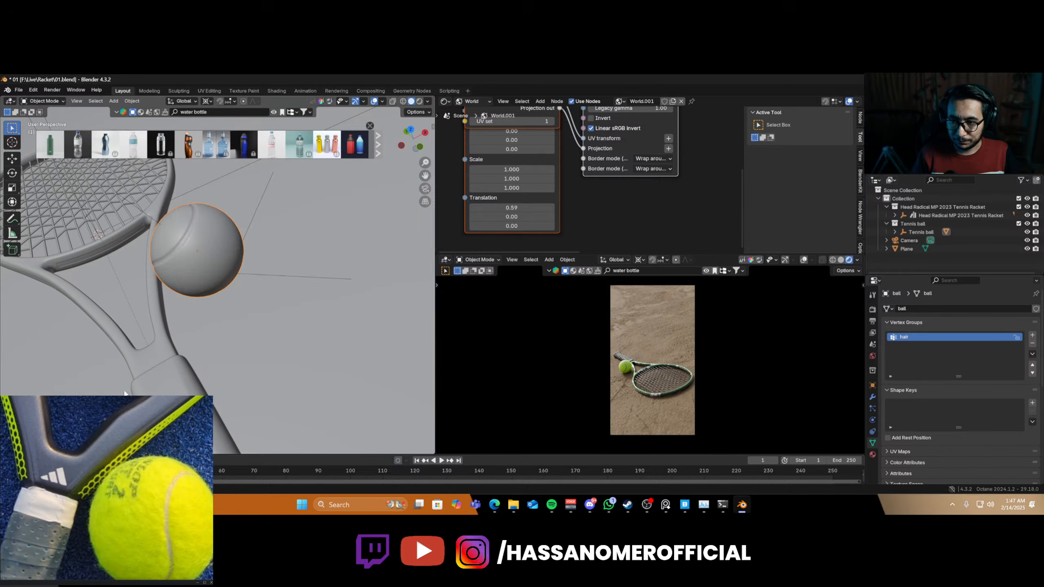
# - Place the 3D cursor on the ground near the camera and add a mesh plane there
pyautogui.scroll(-2, 101, 332)
pyautogui.scroll(-5, 101, 334)
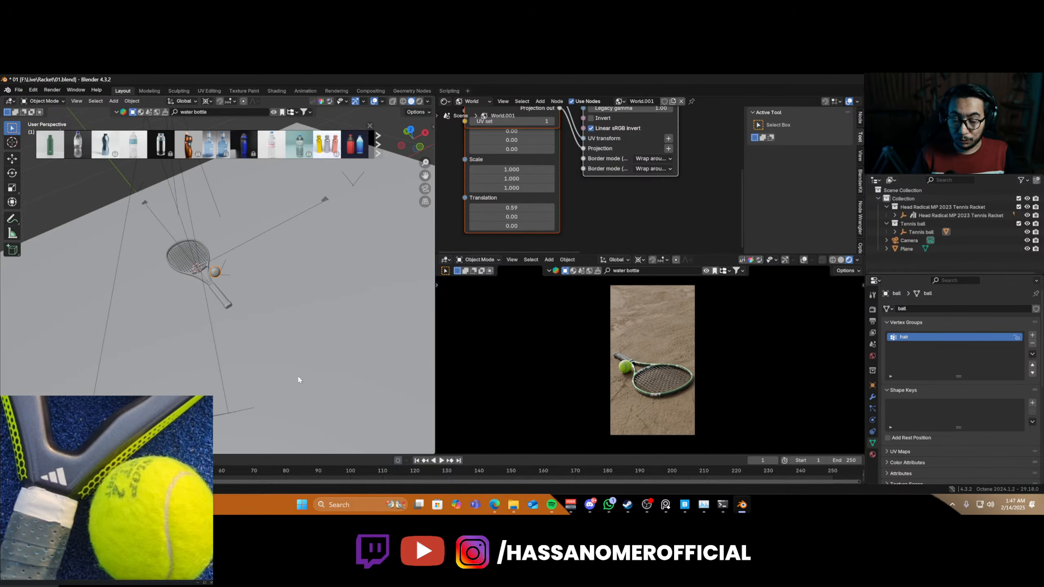
pyautogui.moveTo(297, 376); pyautogui.dragTo(237, 375, button='middle')
pyautogui.scroll(3, 236, 373)
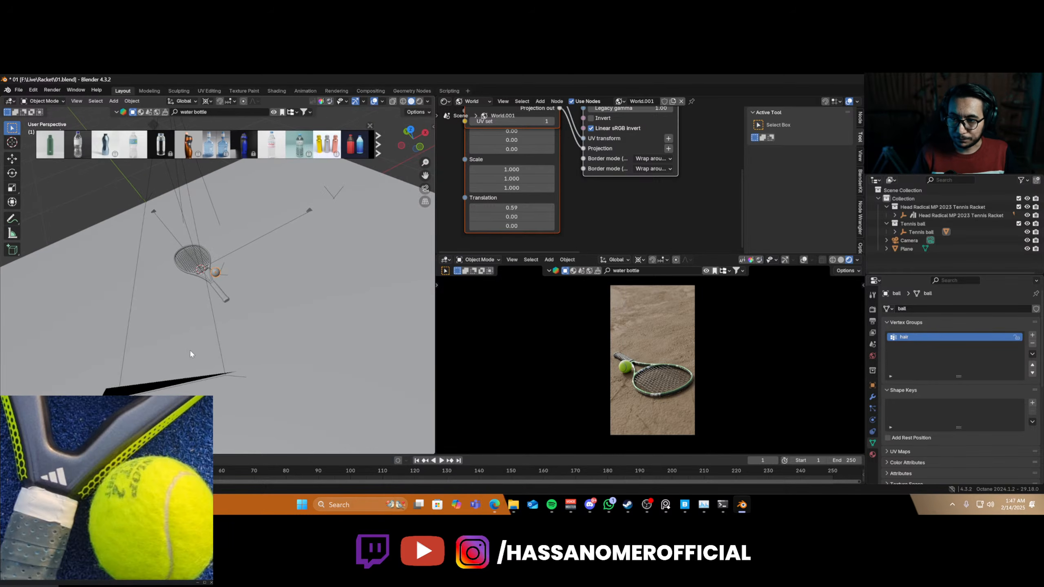
pyautogui.scroll(-2, 190, 351)
pyautogui.moveTo(225, 348); pyautogui.dragTo(155, 323, button='middle')
pyautogui.keyDown('shift'); pyautogui.rightClick(99, 313); pyautogui.keyUp('shift')
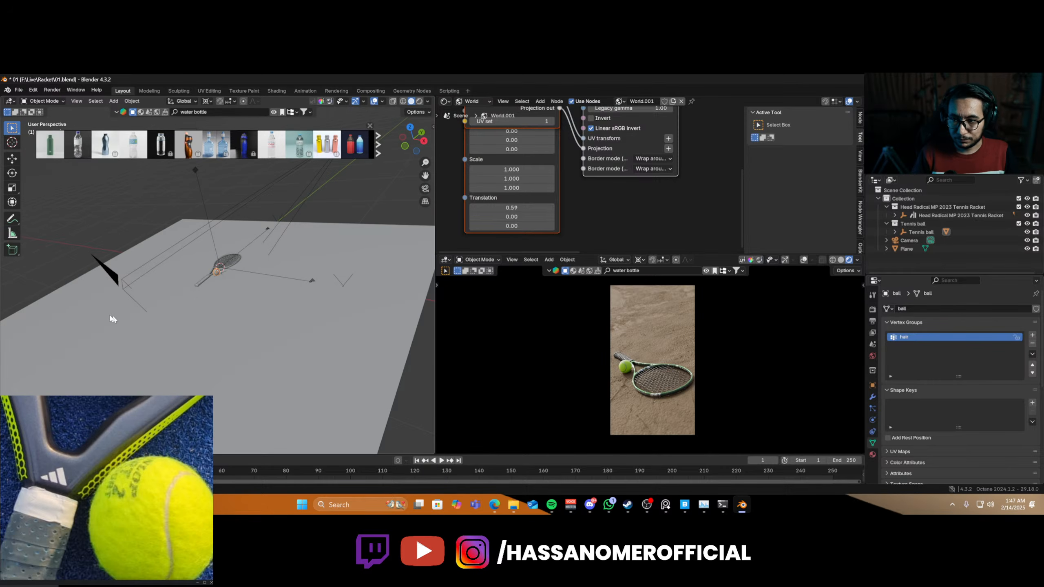
pyautogui.hotkey('shift', 'a')
pyautogui.moveTo(120, 323)
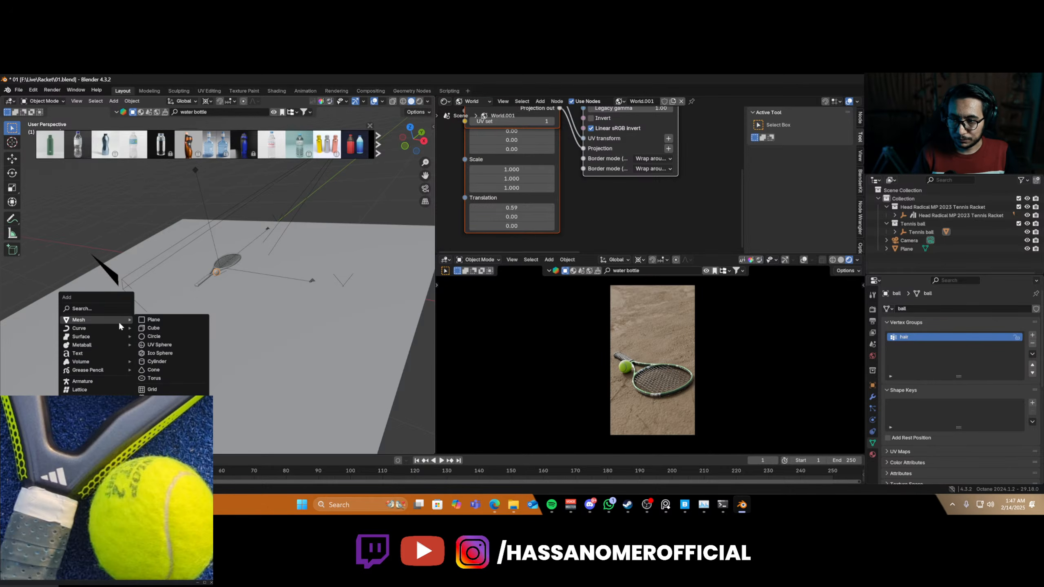
pyautogui.click(163, 319)
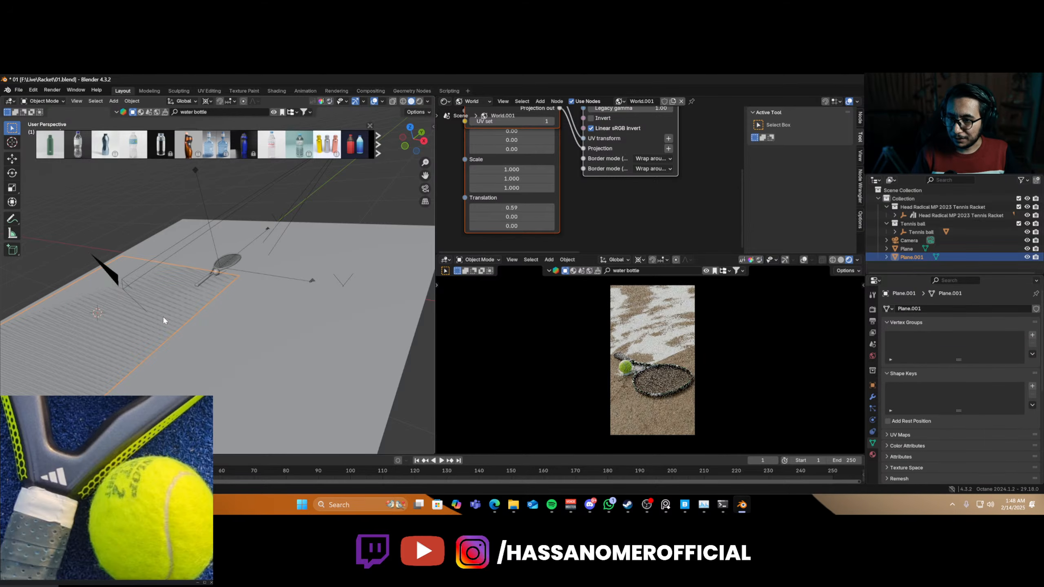
# - Raise the new plane along the Z axis so it hovers above the ground as a light blocker
pyautogui.press('g')
pyautogui.press('z')
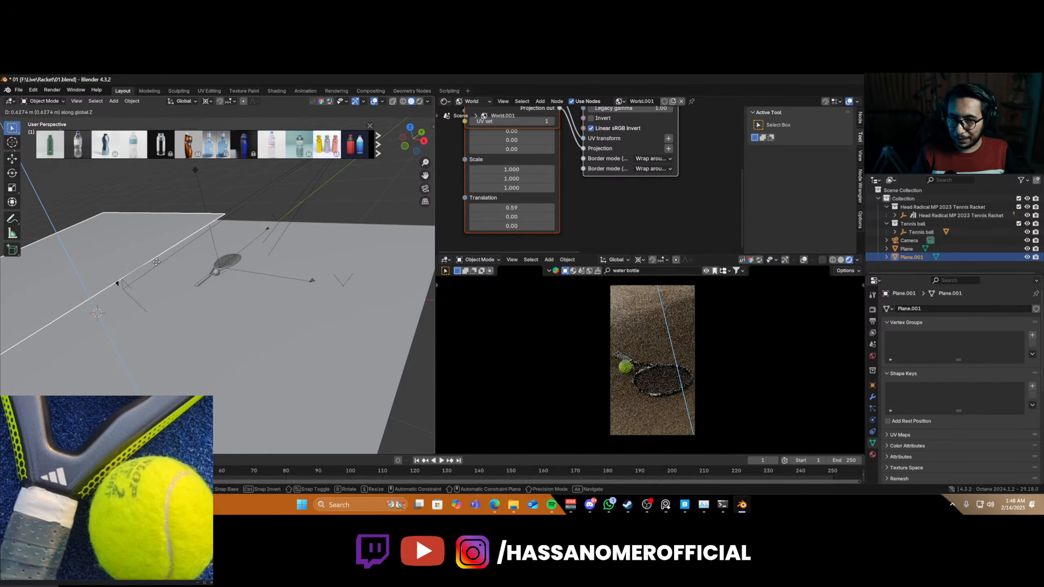
pyautogui.click(120, 282)
# - Scale the raised plane up along the global Y axis so it extends sideways past the ground plane
pyautogui.scroll(-2, 141, 271)
pyautogui.moveTo(141, 276); pyautogui.dragTo(259, 319, button='middle')
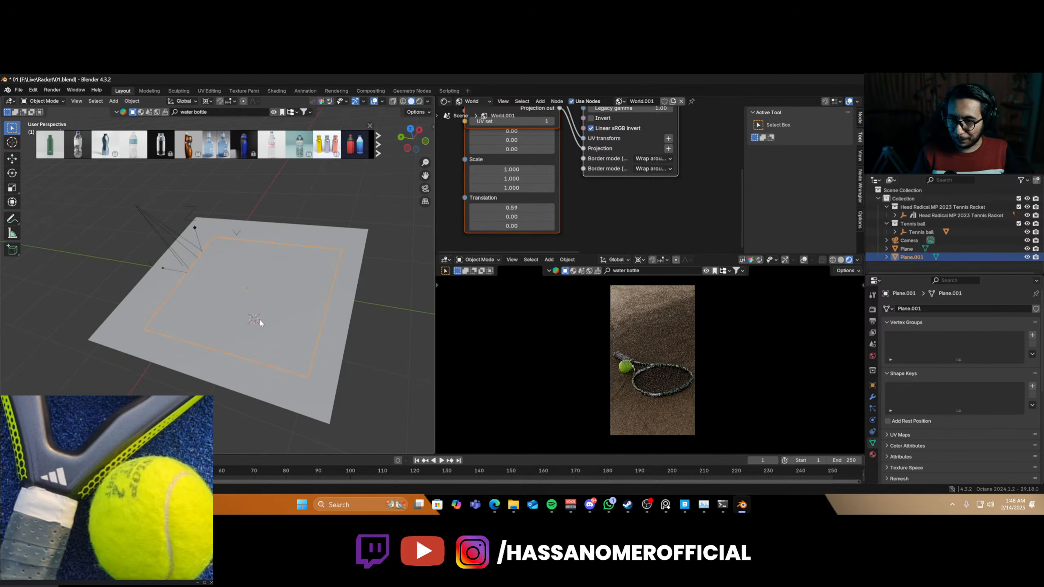
pyautogui.press('s')
pyautogui.press('x')
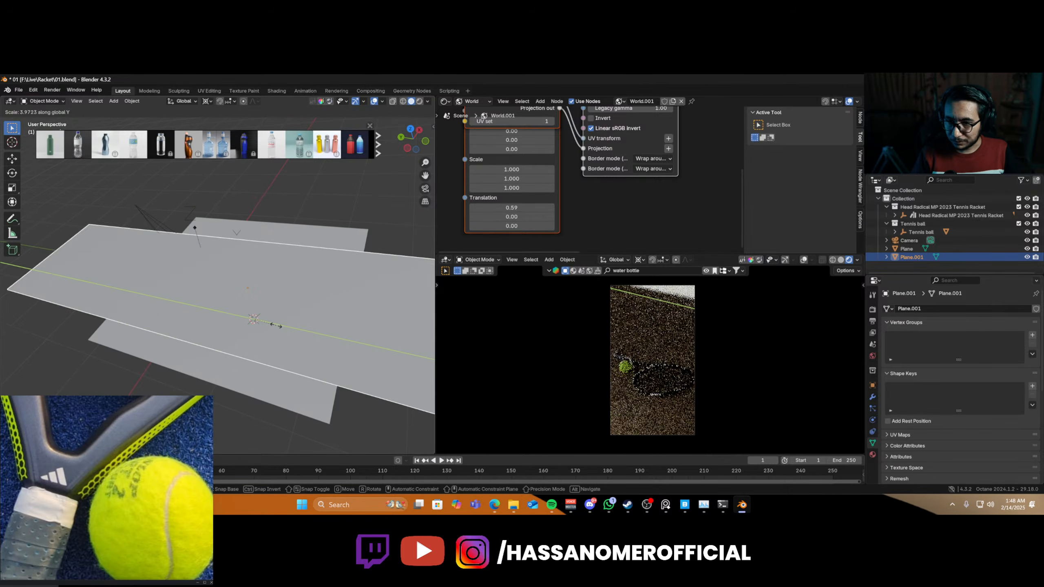
pyautogui.click(267, 330)
# - Subdivide the raised plane's mesh repeatedly in Edit Mode to build a dense grid of faces
pyautogui.press('Tab')
pyautogui.rightClick(298, 318)
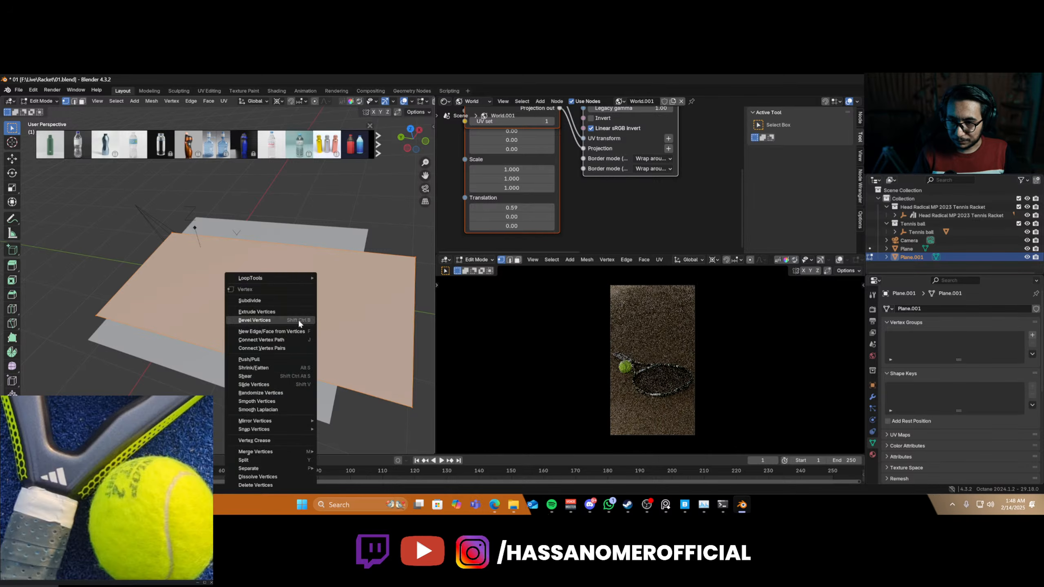
pyautogui.rightClick(266, 302)
pyautogui.click(267, 303)
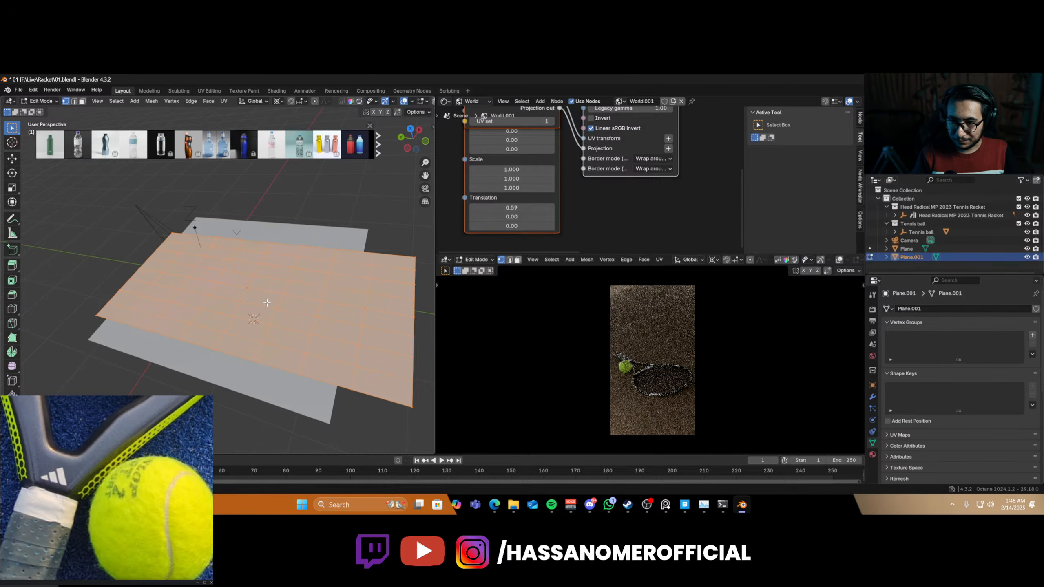
pyautogui.rightClick(266, 302)
pyautogui.click(267, 302)
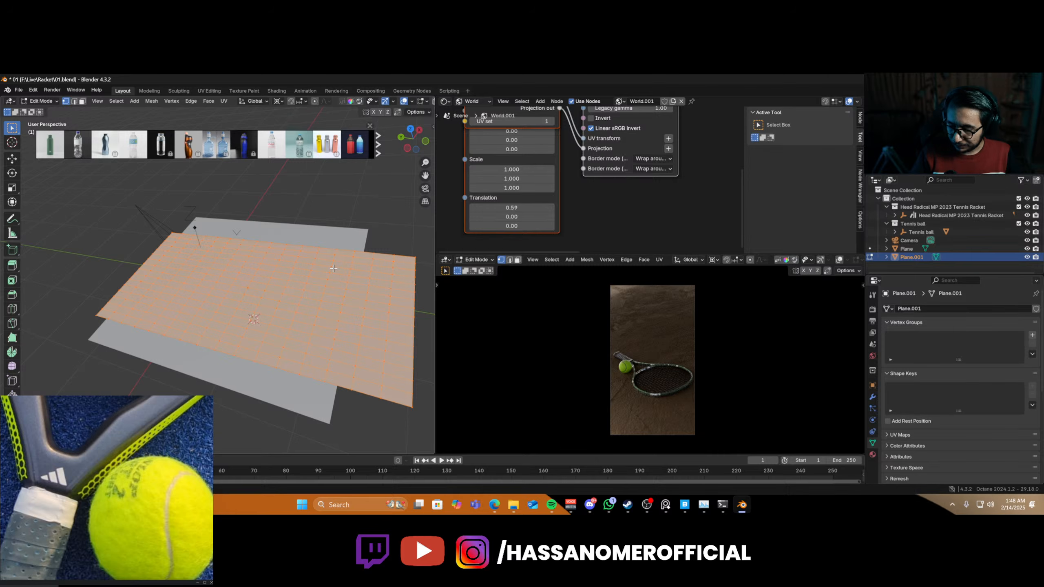
# - Run Tris to Quads on the subdivided mesh and return to Object Mode
pyautogui.press('F3')
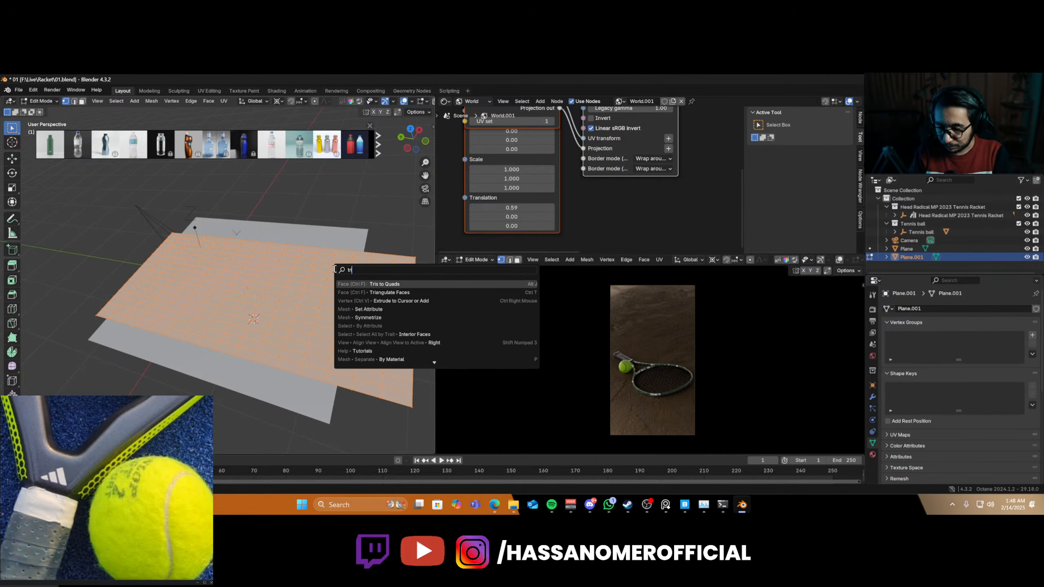
pyautogui.press('Escape')
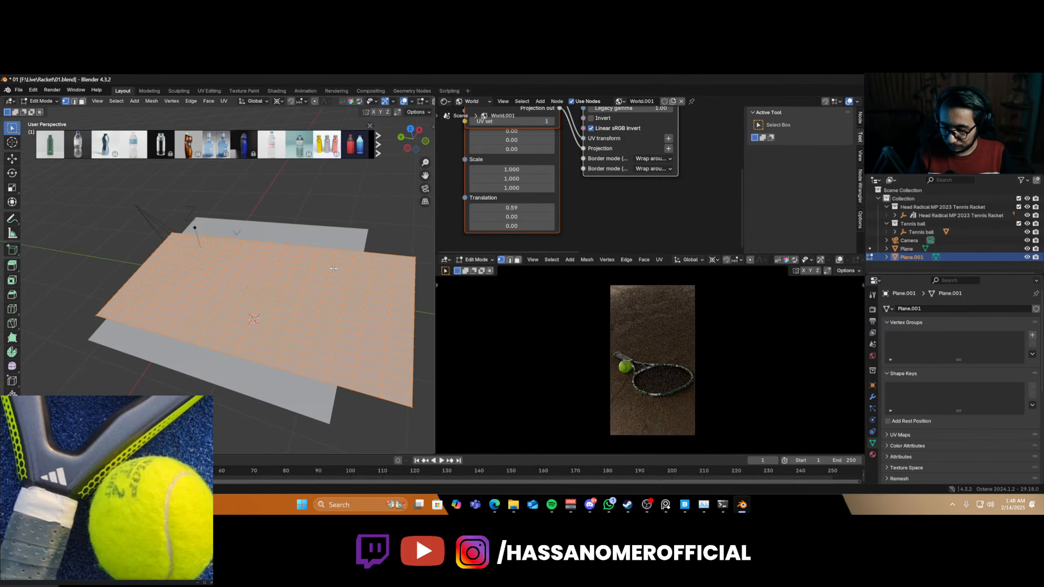
pyautogui.press('F3')
pyautogui.write('qua')
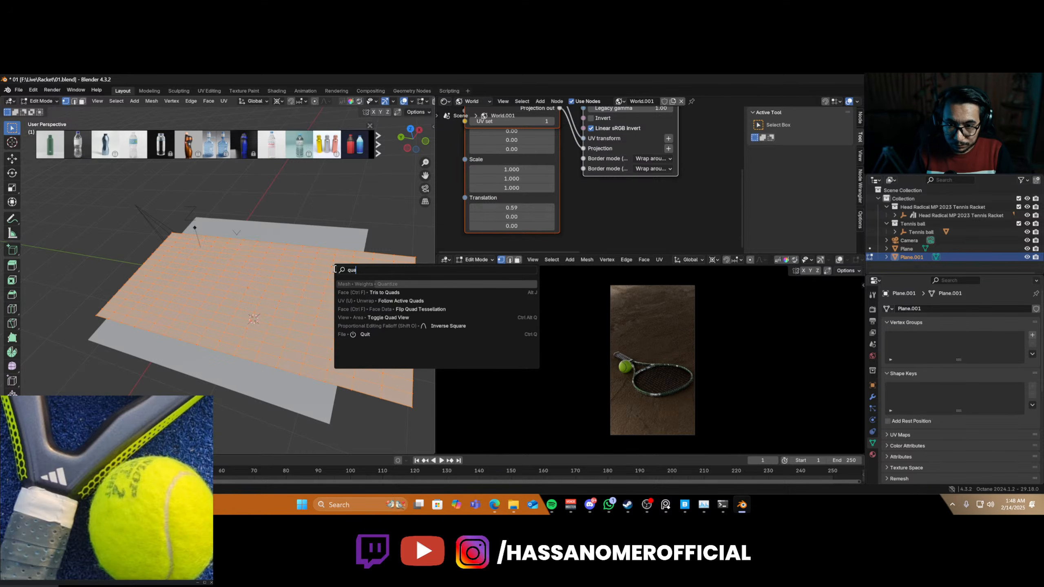
pyautogui.press('Down')
pyautogui.press('Return')
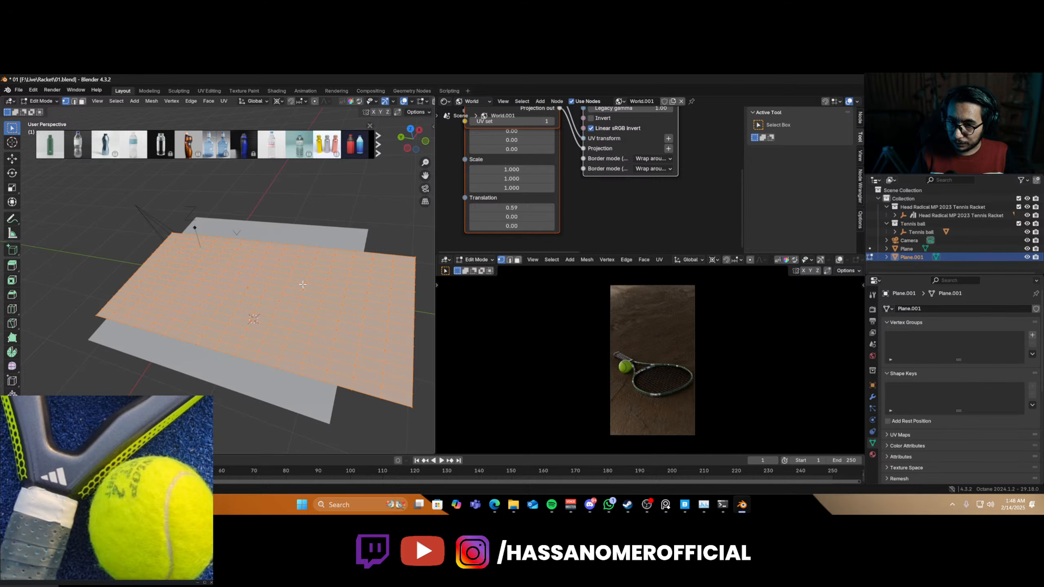
pyautogui.press('Tab')
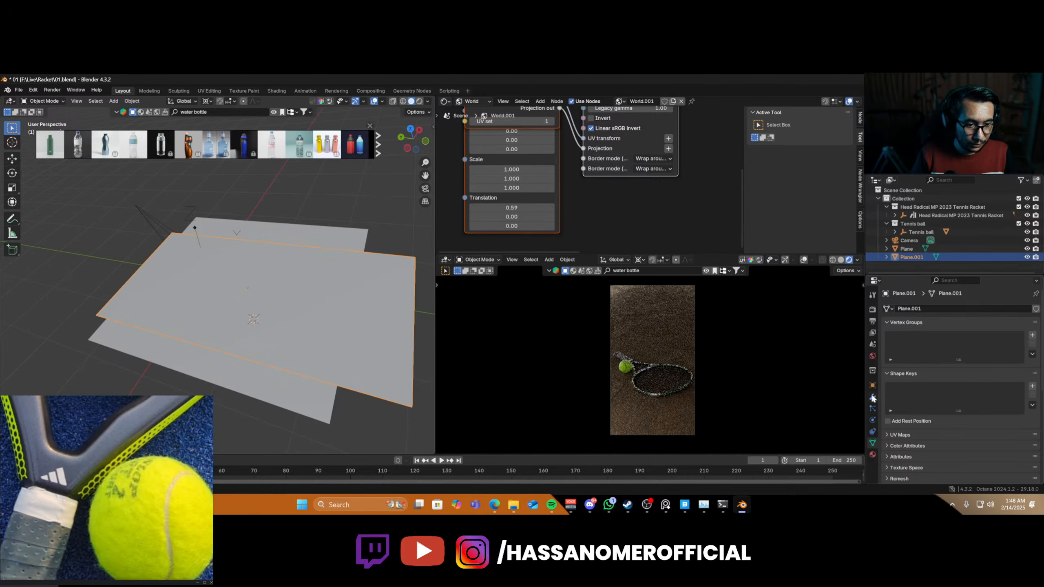
# - Add a Wireframe modifier with 0.006 m thickness to the raised plane and rotate it diagonally about the global Z axis
pyautogui.click(872, 396)
pyautogui.click(905, 306)
pyautogui.click(900, 307)
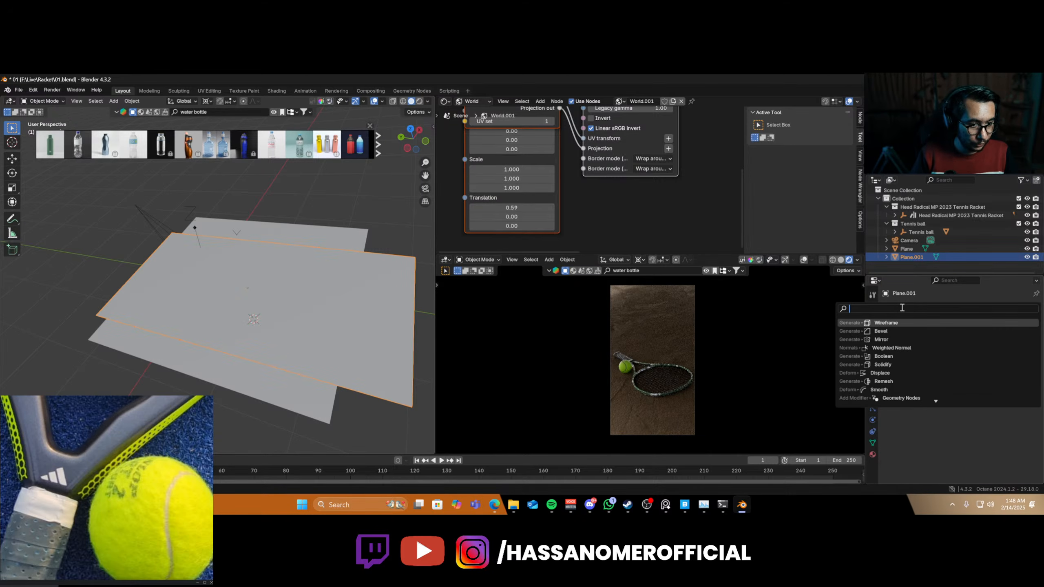
pyautogui.click(885, 324)
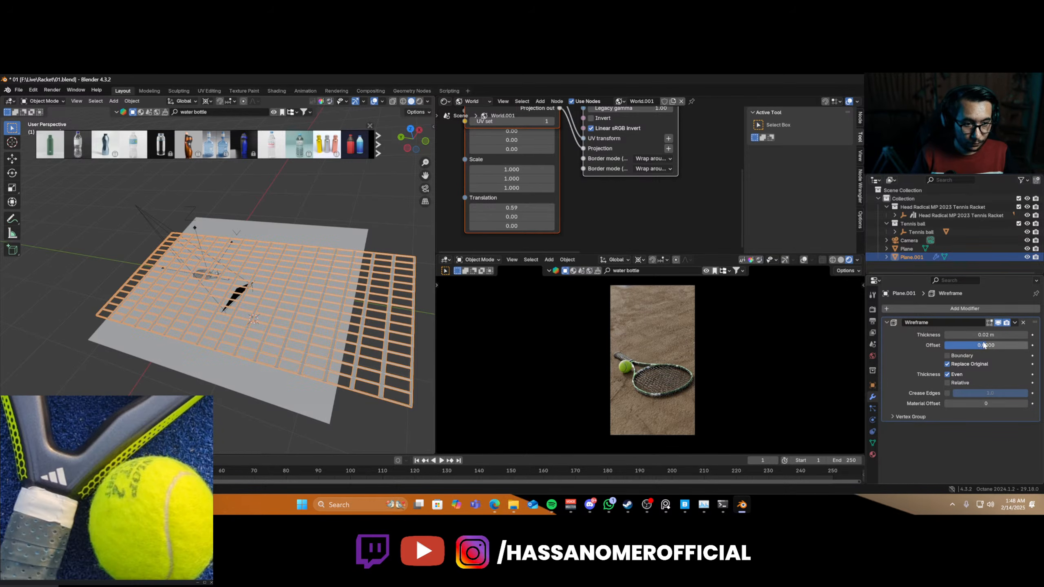
pyautogui.moveTo(989, 335); pyautogui.dragTo(961, 335)
pyautogui.press('r')
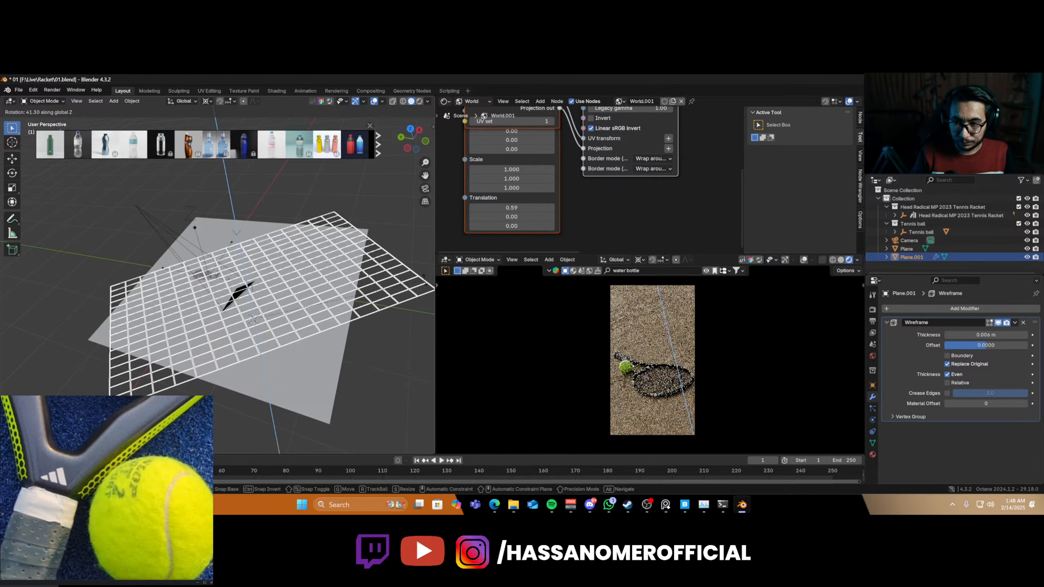
pyautogui.click(425, 207)
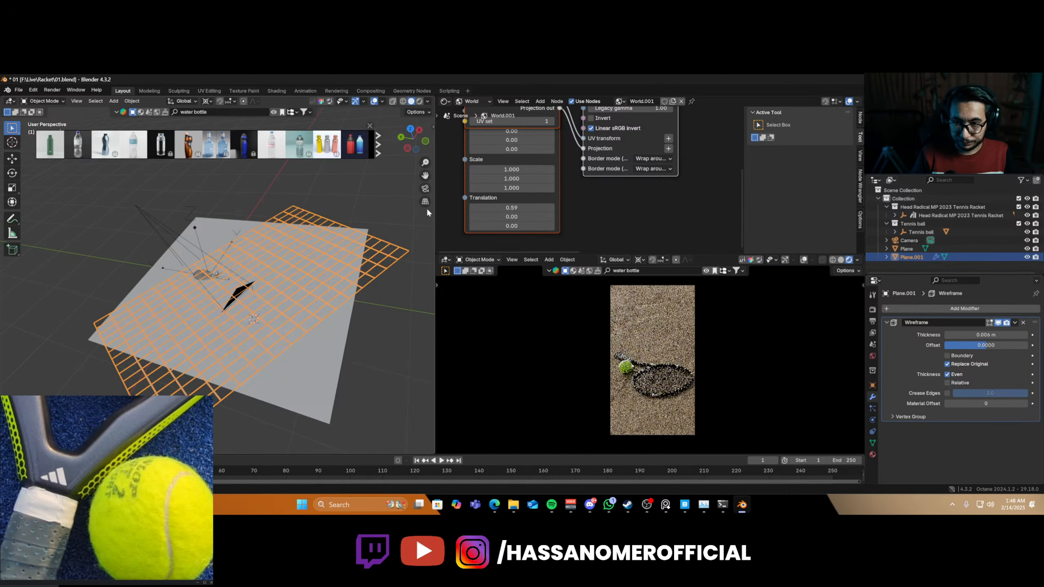
# - Add a Solidify modifier to the wireframe plane and set its thickness to about 0.021 m
pyautogui.click(912, 307)
pyautogui.write('s')
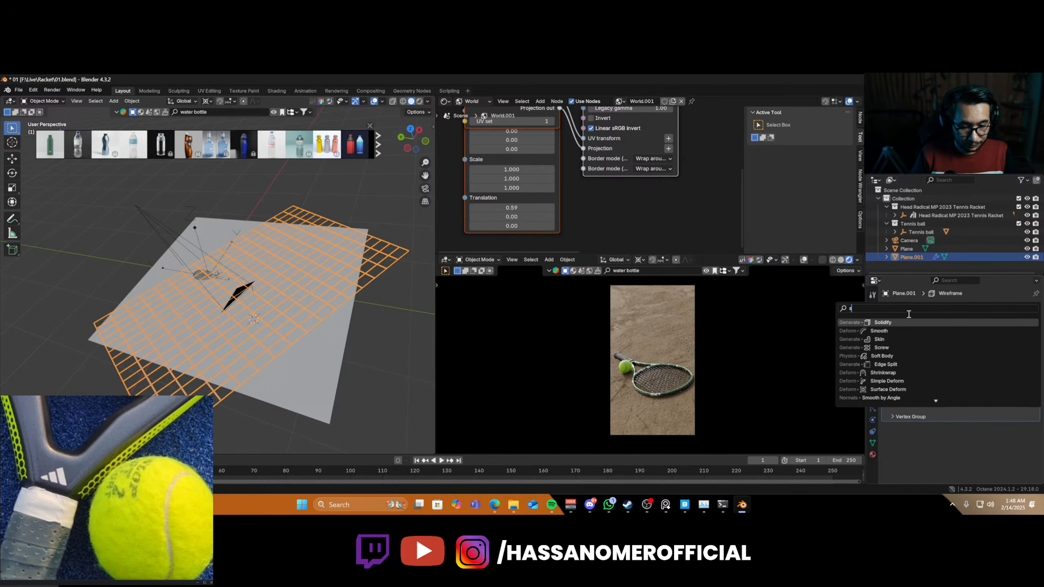
pyautogui.write('ol')
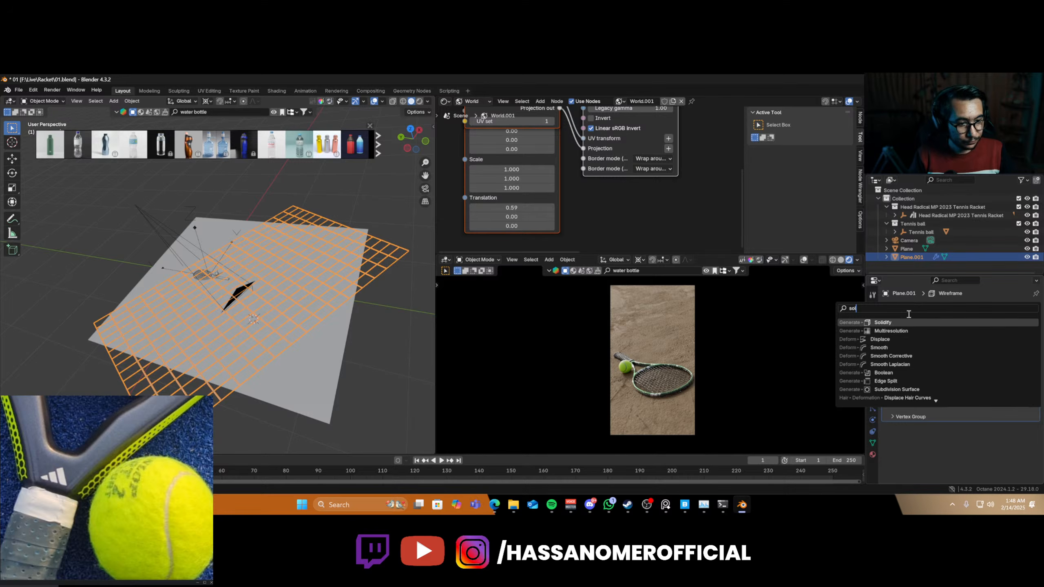
pyautogui.click(899, 322)
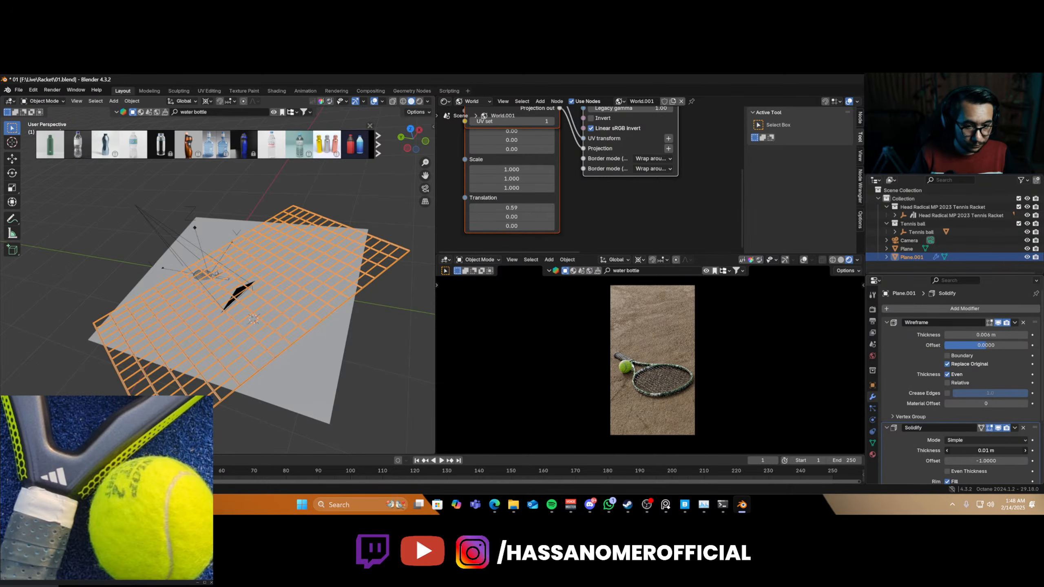
pyautogui.moveTo(986, 451)
pyautogui.mouseDown()
pyautogui.moveTo(1003, 450)
pyautogui.moveTo(994, 450)
pyautogui.mouseUp()
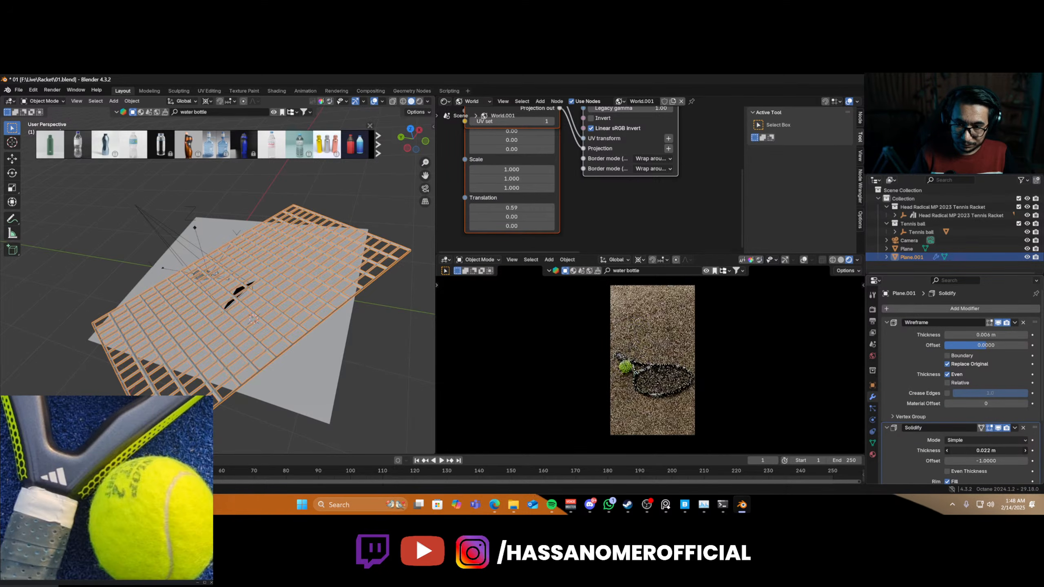
# - Rotate the wireframe grid about its local Y axis by roughly 80° so it stands nearly upright like a fence
pyautogui.click(300, 272)
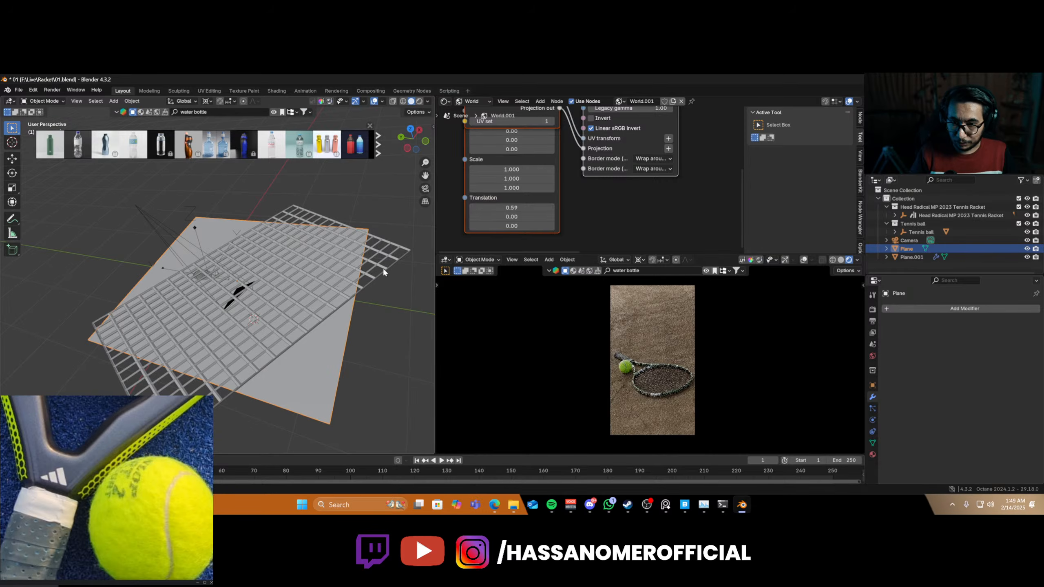
pyautogui.click(383, 272)
pyautogui.press('r')
pyautogui.press('x')
pyautogui.press('x')
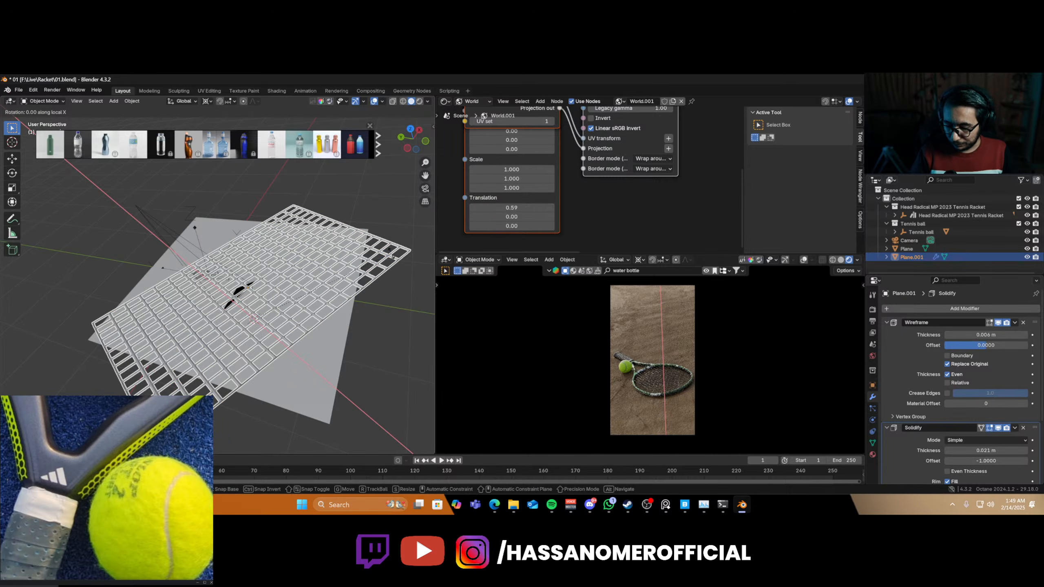
pyautogui.press('y')
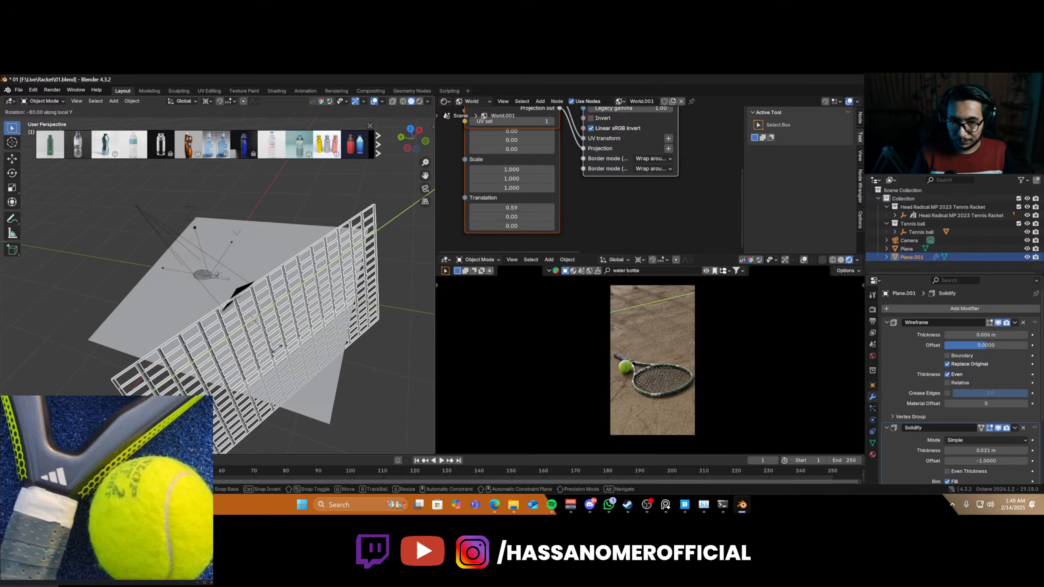
pyautogui.click(356, 361)
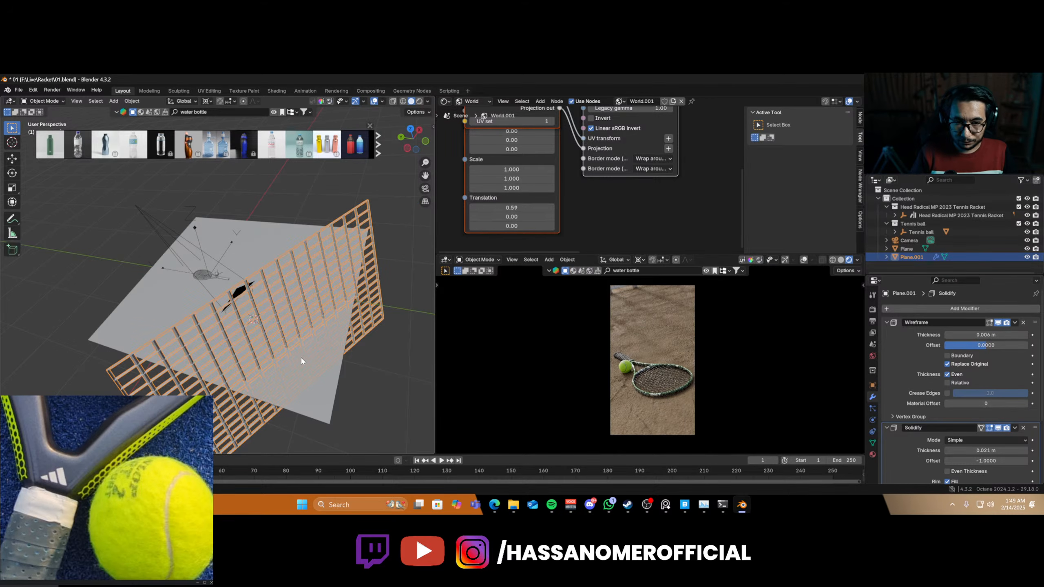
# - Move the upright wireframe grid slightly along its local Z axis, away from the racket
pyautogui.press('g')
pyautogui.press('y')
pyautogui.press('y')
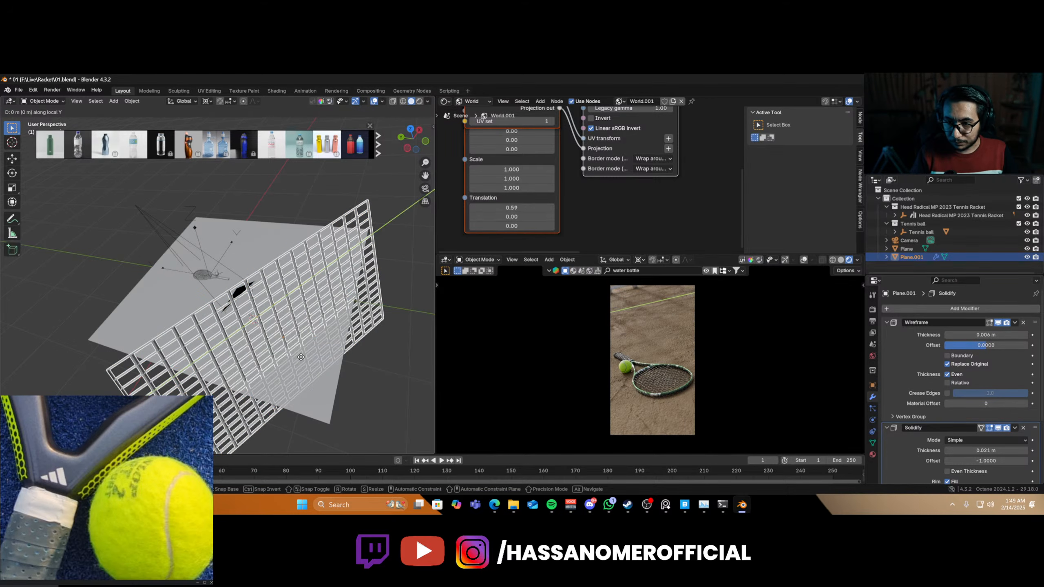
pyautogui.press('z')
pyautogui.press('z')
pyautogui.click(314, 365)
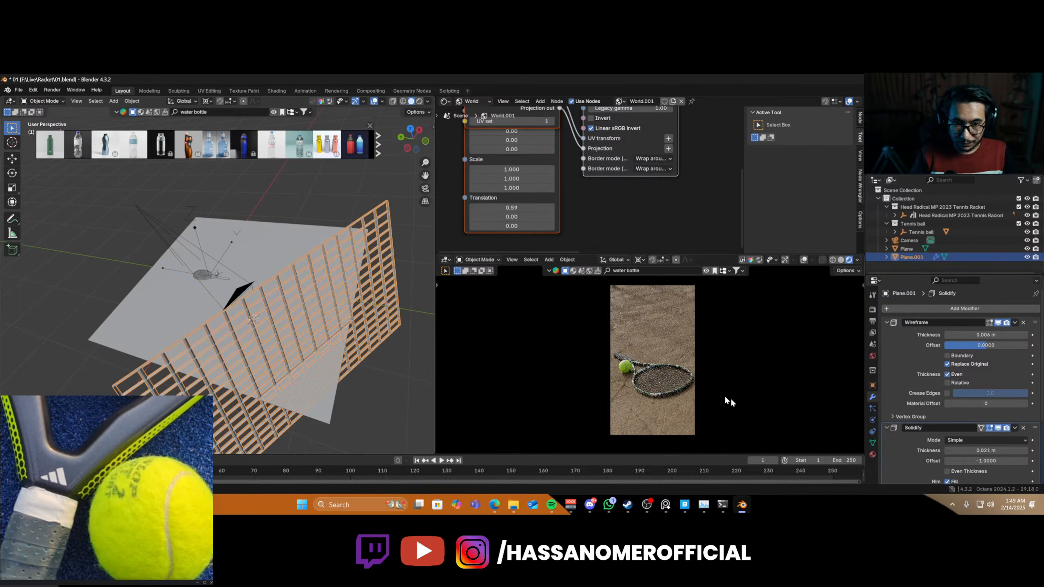
# - Add an Octane Area Light and make it the active camera to look through it
pyautogui.scroll(-5, 377, 349)
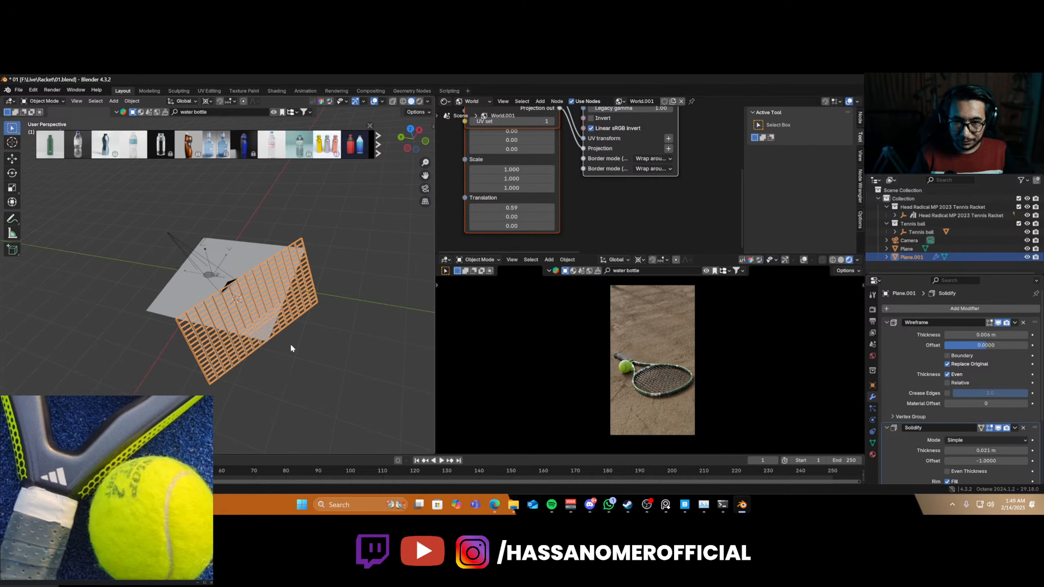
pyautogui.hotkey('shift', 'a')
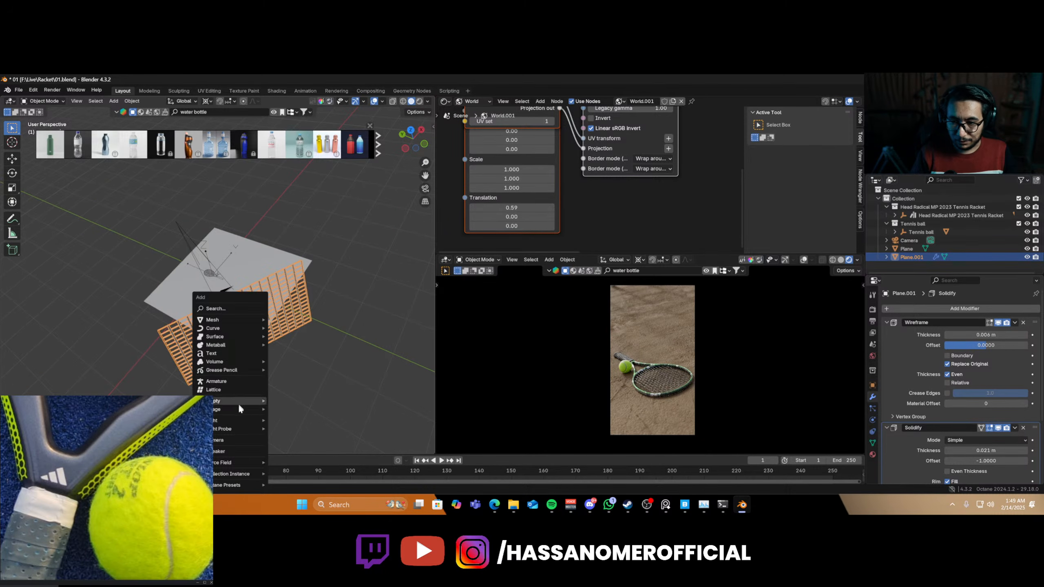
pyautogui.moveTo(235, 421)
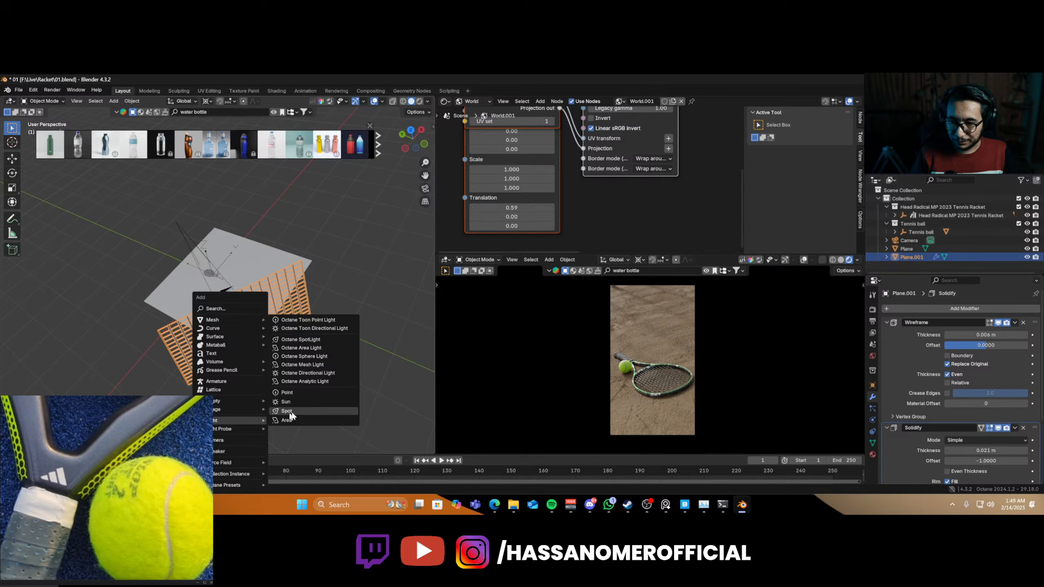
pyautogui.click(327, 348)
pyautogui.press('ctrl+KP_0')
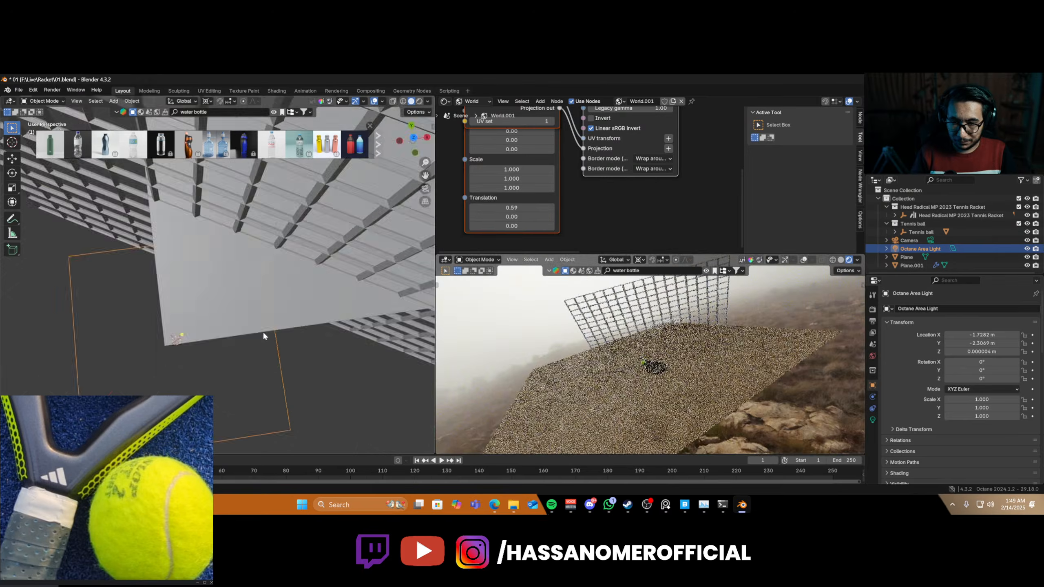
# - Fly the area light back and up behind the wireframe grid, aiming it through the grid at the ground
pyautogui.hotkey('shift', '`')
pyautogui.press('s')
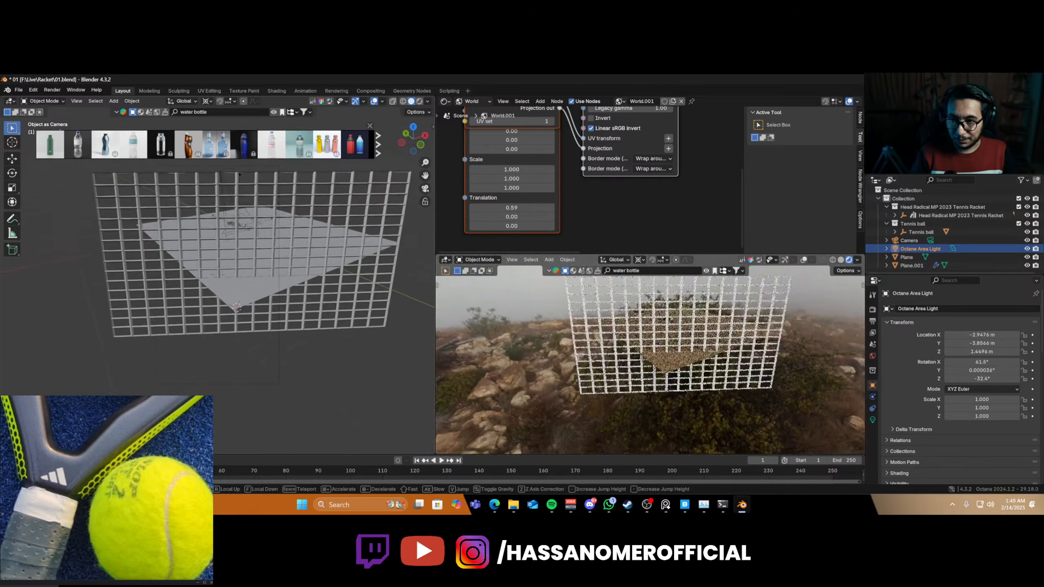
pyautogui.press('e')
pyautogui.click(230, 268)
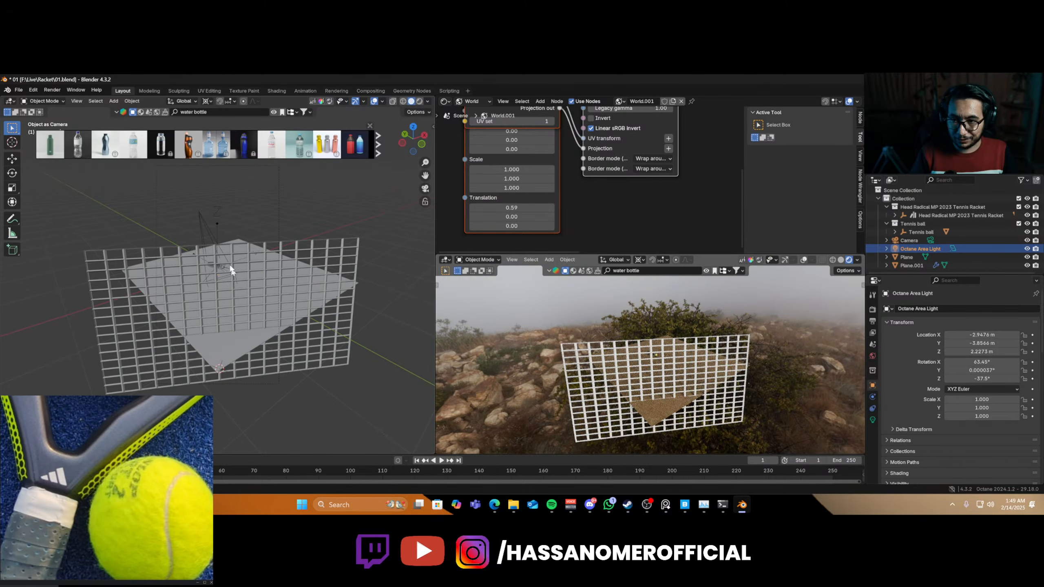
# - Select the scene's Camera object and make it the active camera again
pyautogui.click(200, 218)
pyautogui.press('ctrl+KP_0')
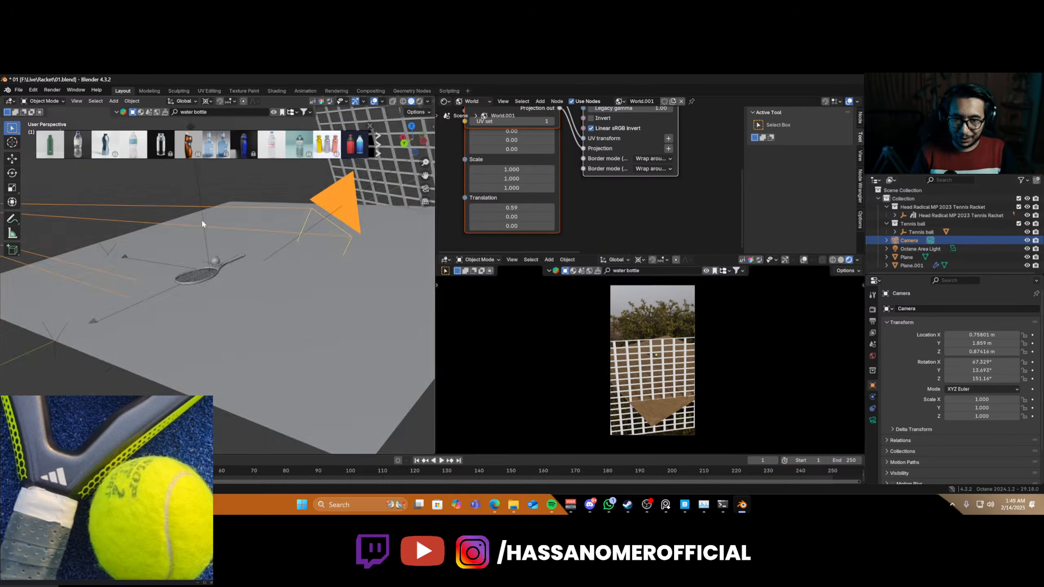
pyautogui.scroll(-4, 183, 230)
pyautogui.scroll(3, 240, 241)
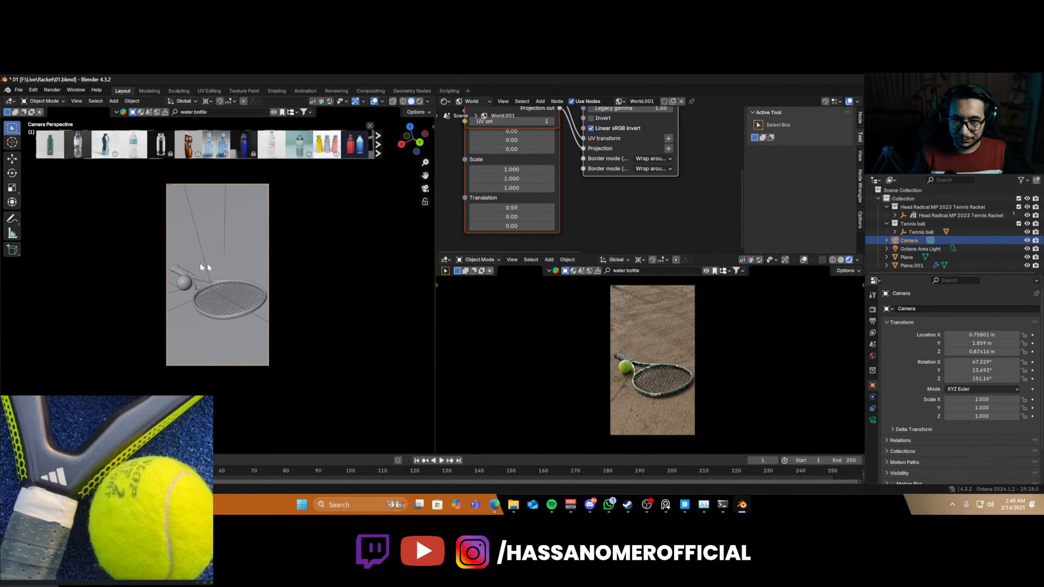
# - Scale the wireframe grid down uniformly to about 0.68 of its size
pyautogui.moveTo(190, 260); pyautogui.dragTo(209, 261, button='middle')
pyautogui.scroll(-5, 209, 264)
pyautogui.click(244, 221)
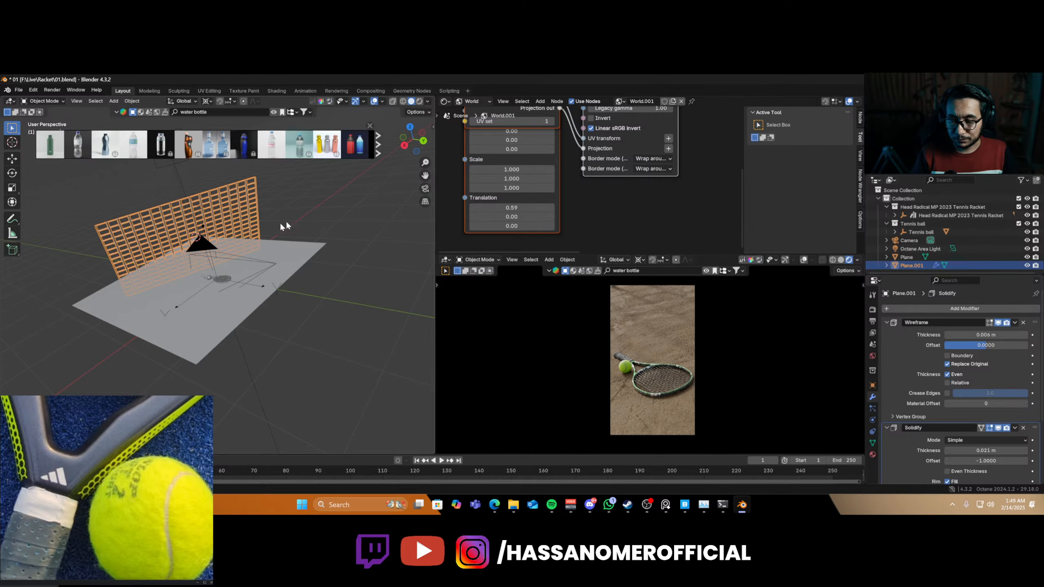
pyautogui.press('s')
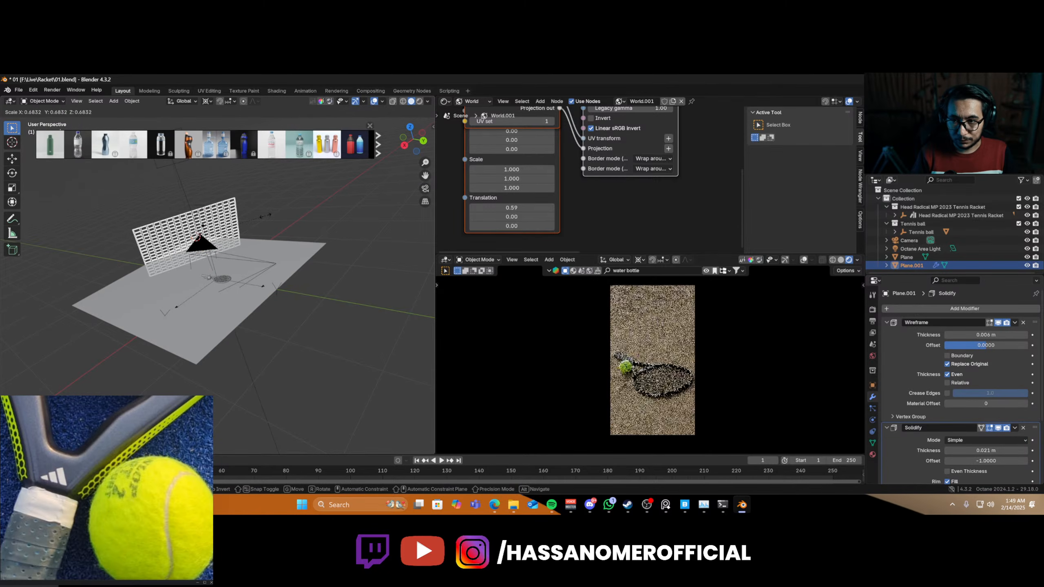
pyautogui.click(257, 215)
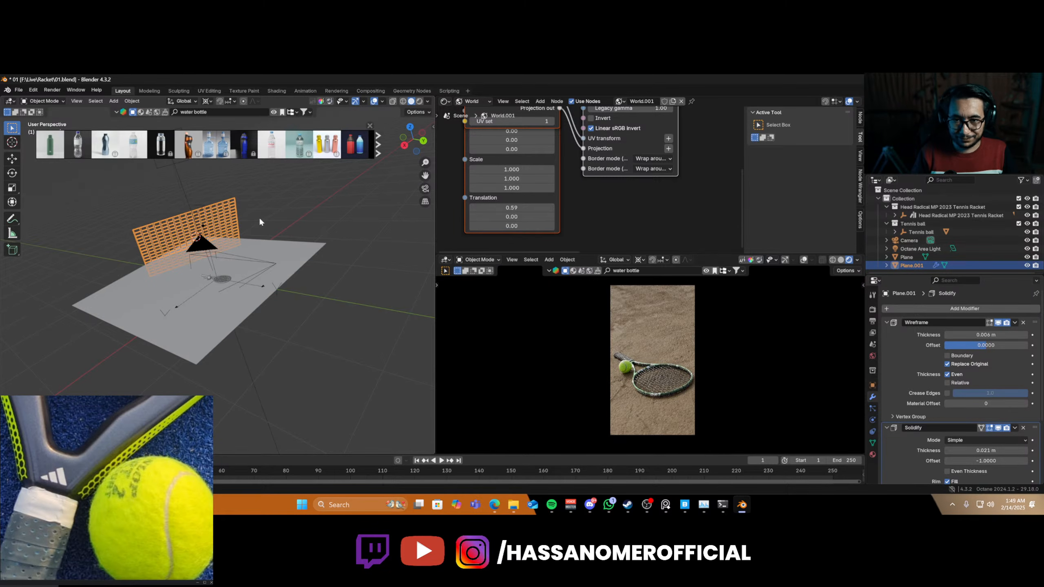
# - Raise the wireframe grid slightly along Z, and move the area light forward along its local Z axis to about X -2.36, Y -3.09, Z 1.75 m
pyautogui.press('g')
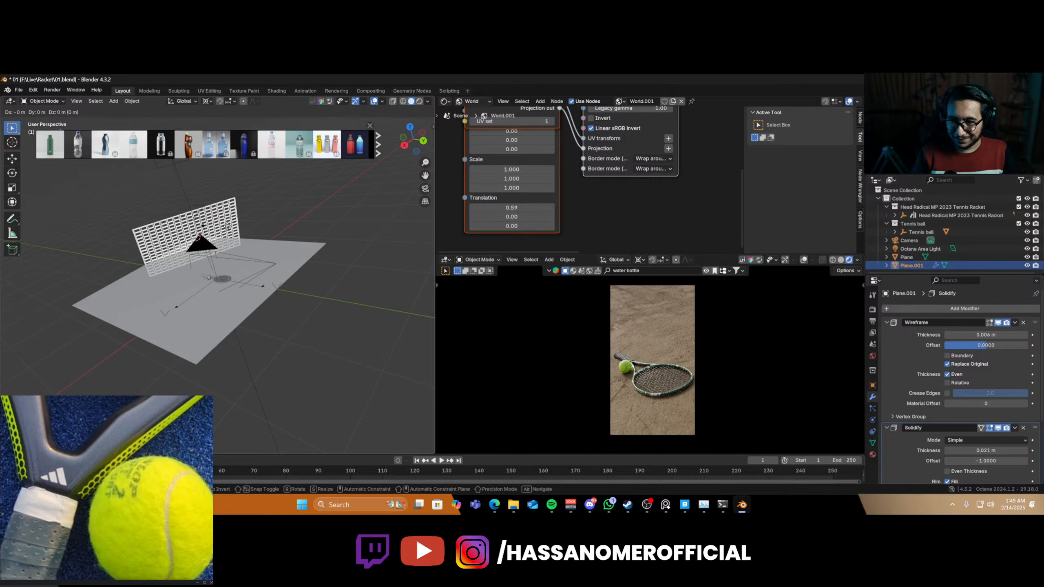
pyautogui.press('z')
pyautogui.click(226, 217)
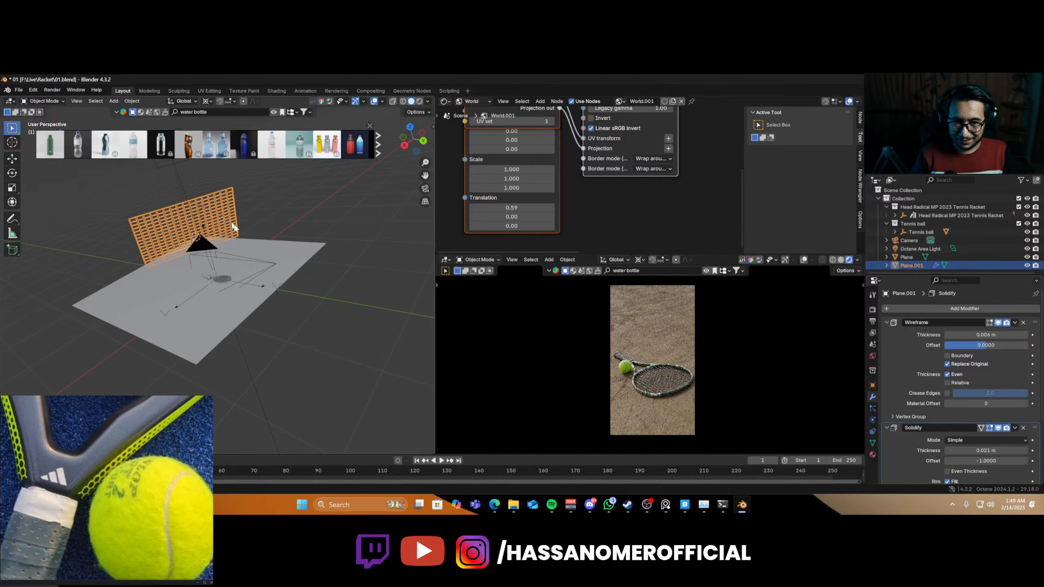
pyautogui.click(180, 180)
pyautogui.press('g')
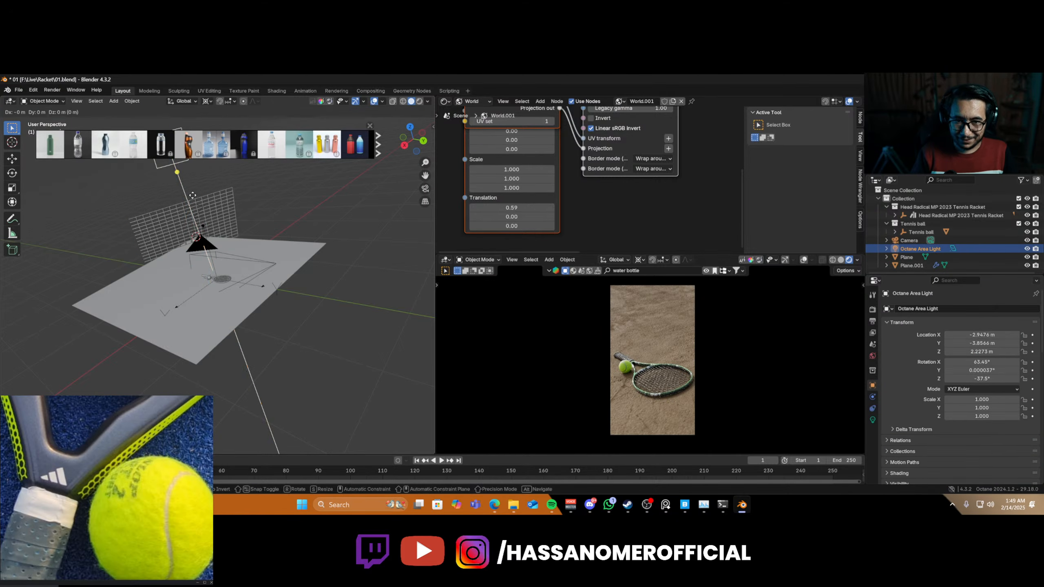
pyautogui.press('z')
pyautogui.press('z')
pyautogui.click(200, 225)
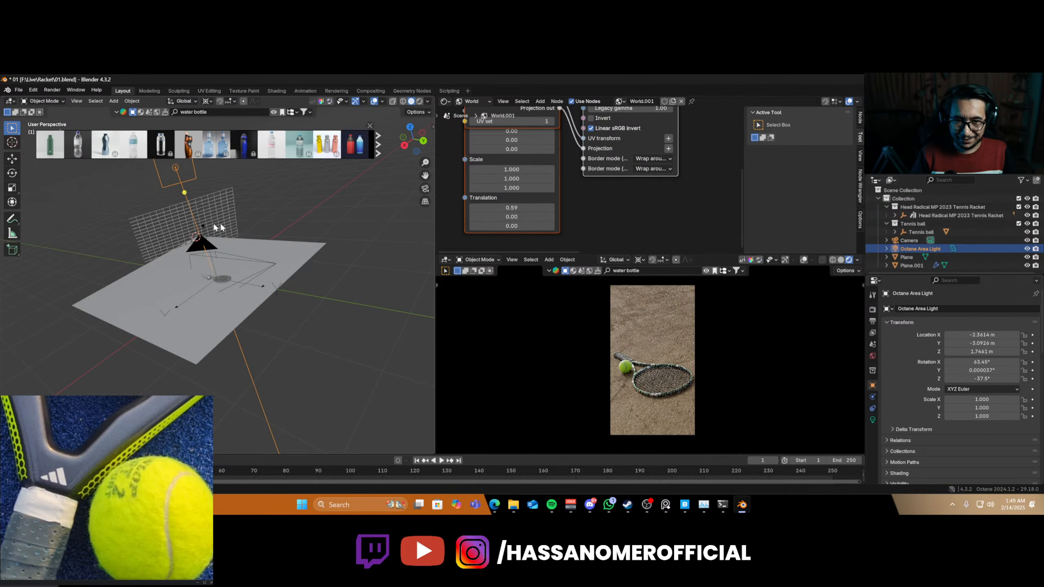
# - Set the Octane Area Light's size to 0.1 m in its light properties
pyautogui.click(873, 420)
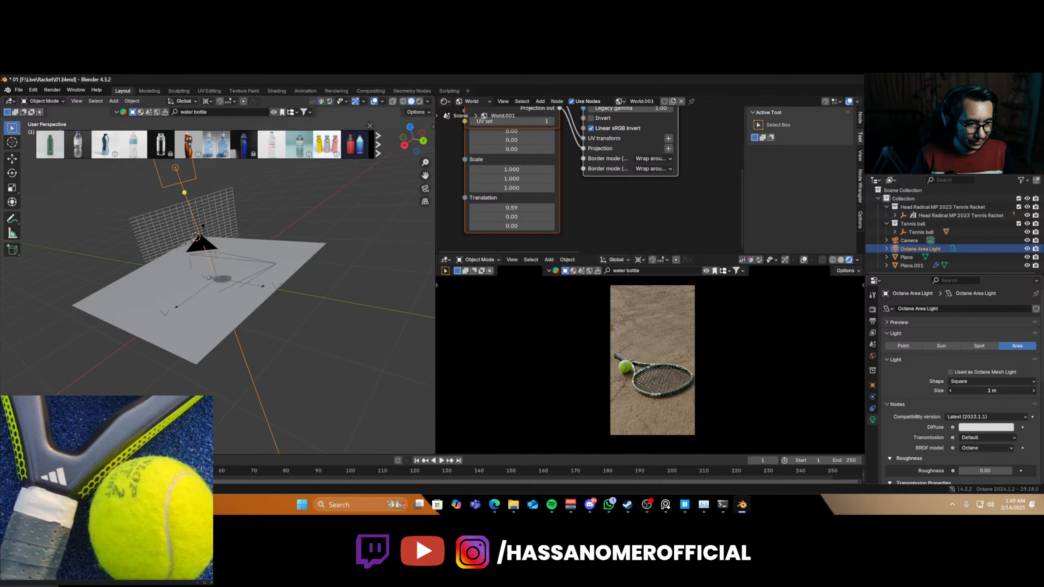
pyautogui.write('0.')
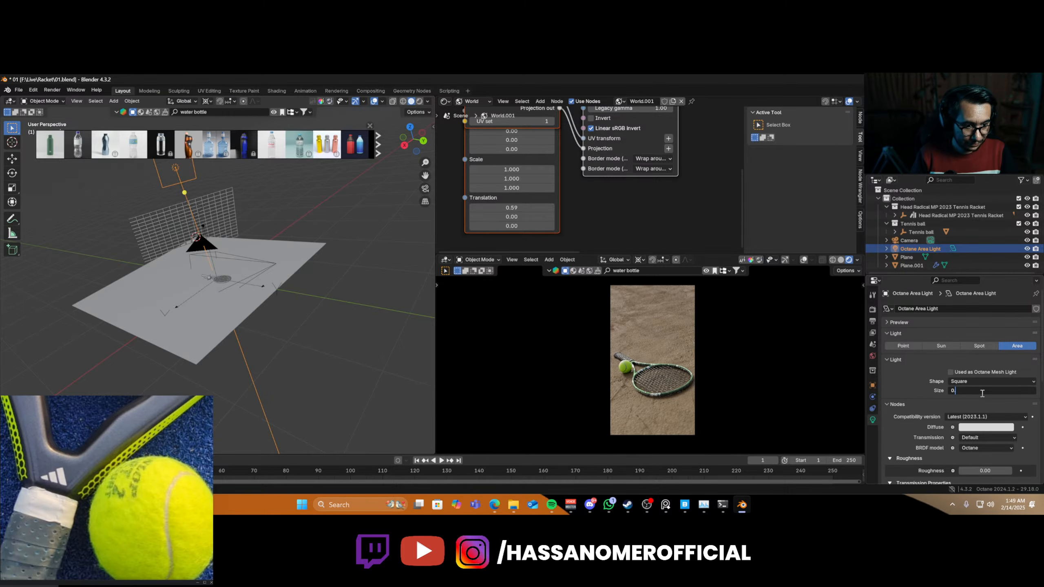
pyautogui.write('1')
pyautogui.press('Return')
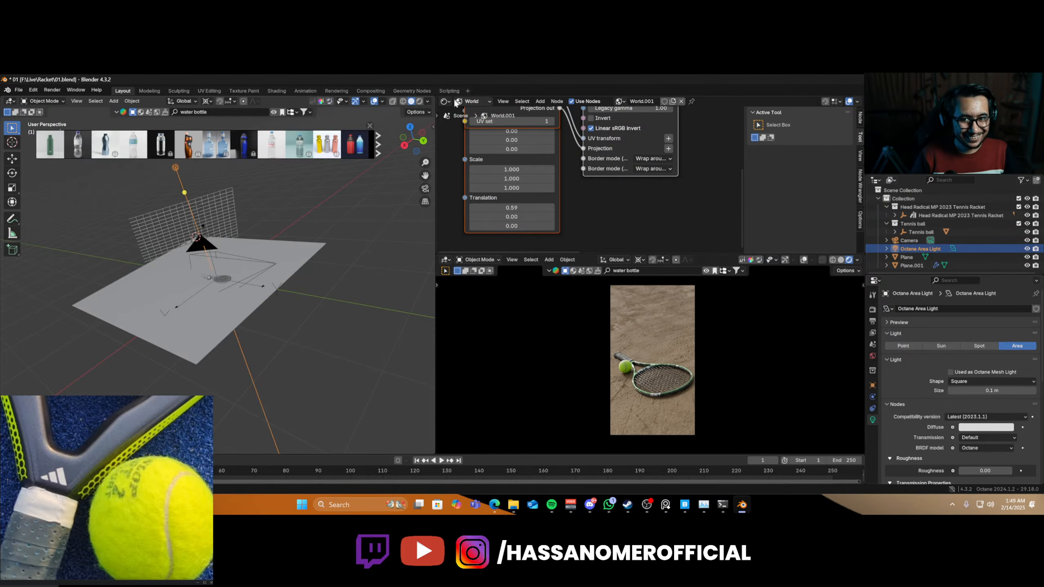
# - Show the area light's object nodes and brighten the Texture emission node's dark grey colour to near white
pyautogui.click(471, 103)
pyautogui.click(474, 119)
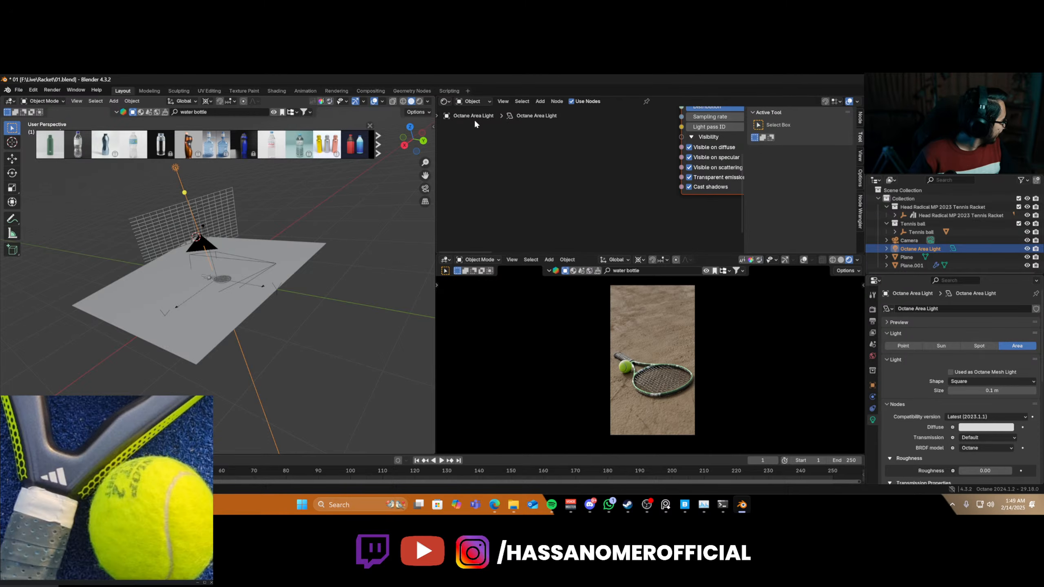
pyautogui.scroll(-5, 564, 145)
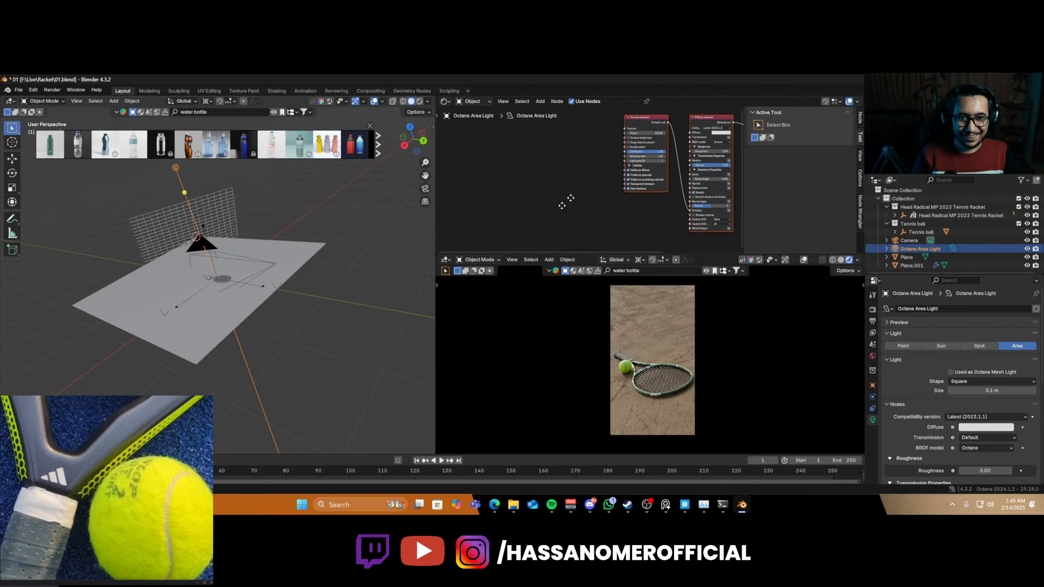
pyautogui.scroll(2, 542, 235)
pyautogui.click(661, 177)
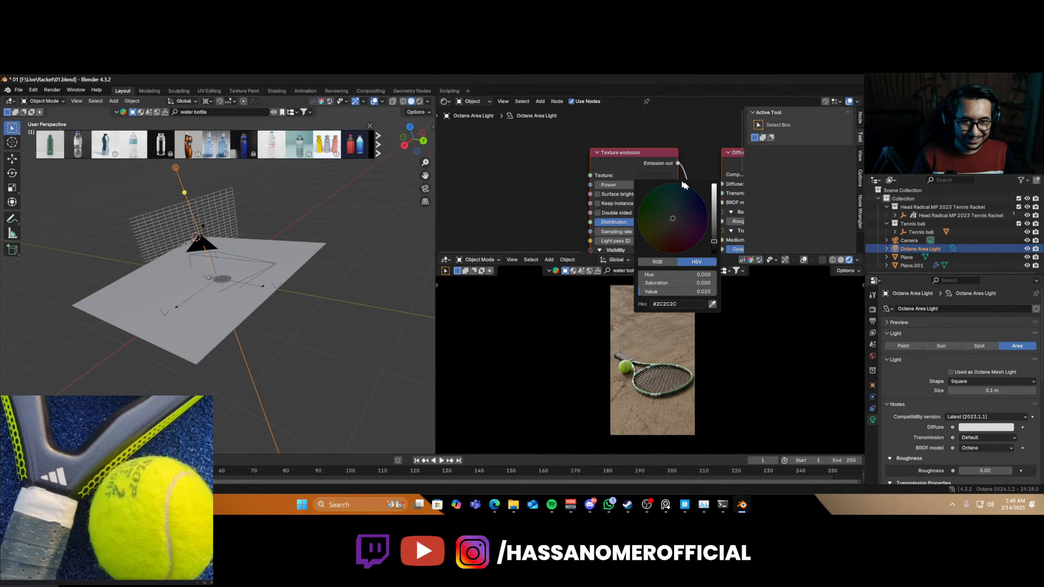
pyautogui.moveTo(715, 241); pyautogui.dragTo(714, 190)
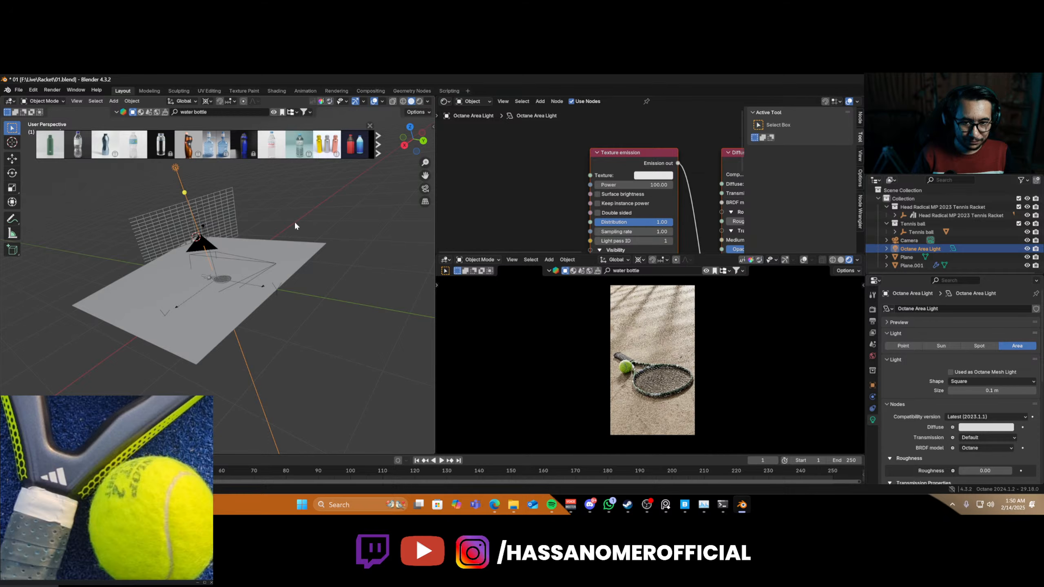
# - Select the wireframe grid together with the area light, reposition both in top view, and rotate them about 11° around Z
pyautogui.click(204, 208)
pyautogui.moveTo(204, 208); pyautogui.dragTo(219, 236, button='middle')
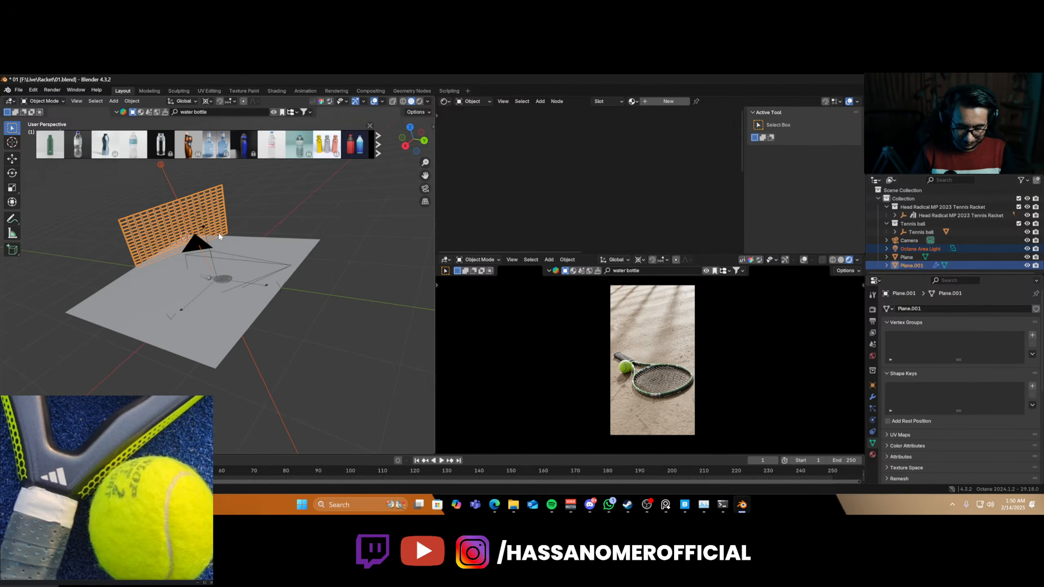
pyautogui.press('KP_7')
pyautogui.press('g')
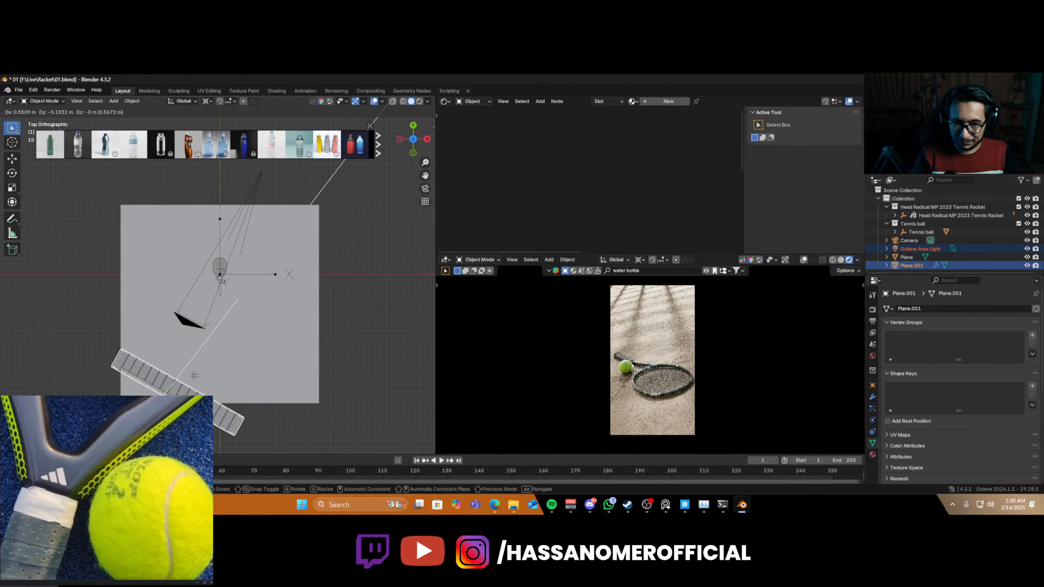
pyautogui.press('r')
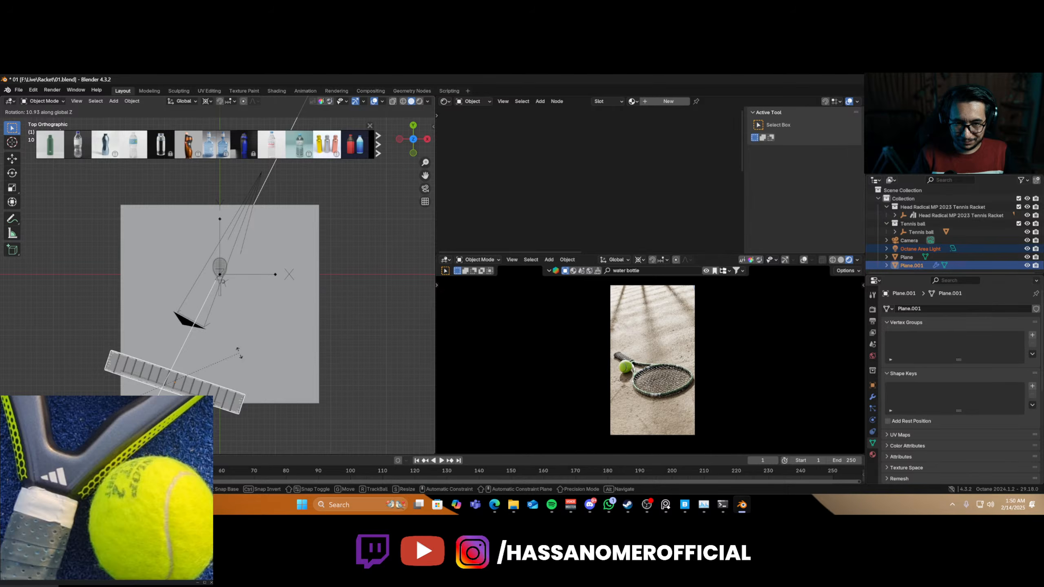
pyautogui.click(239, 351)
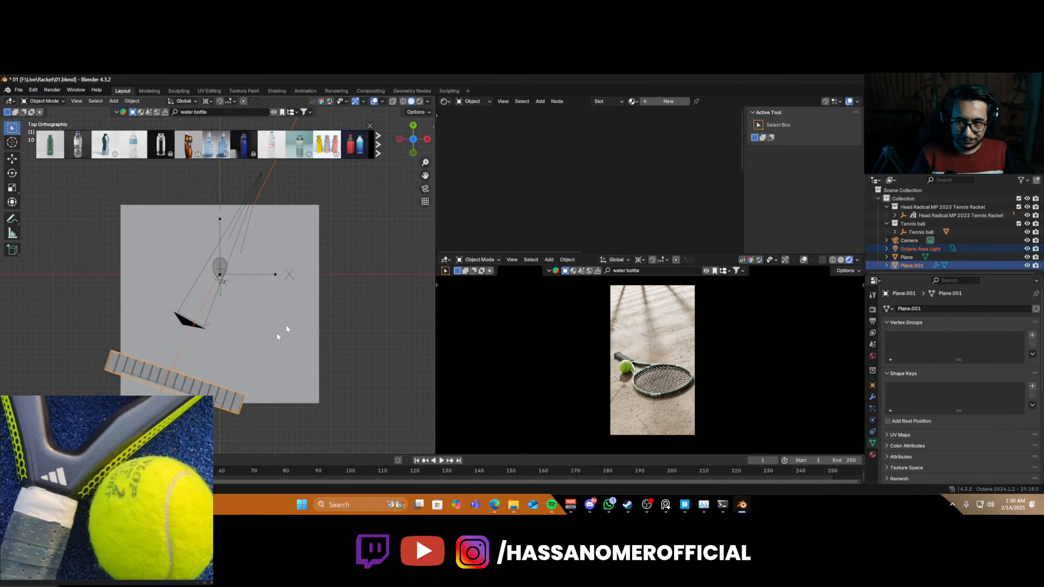
# - Select only the area light and tint its Texture emission colour a pale warm yellow
pyautogui.click(344, 313)
pyautogui.scroll(-4, 249, 346)
pyautogui.click(176, 360)
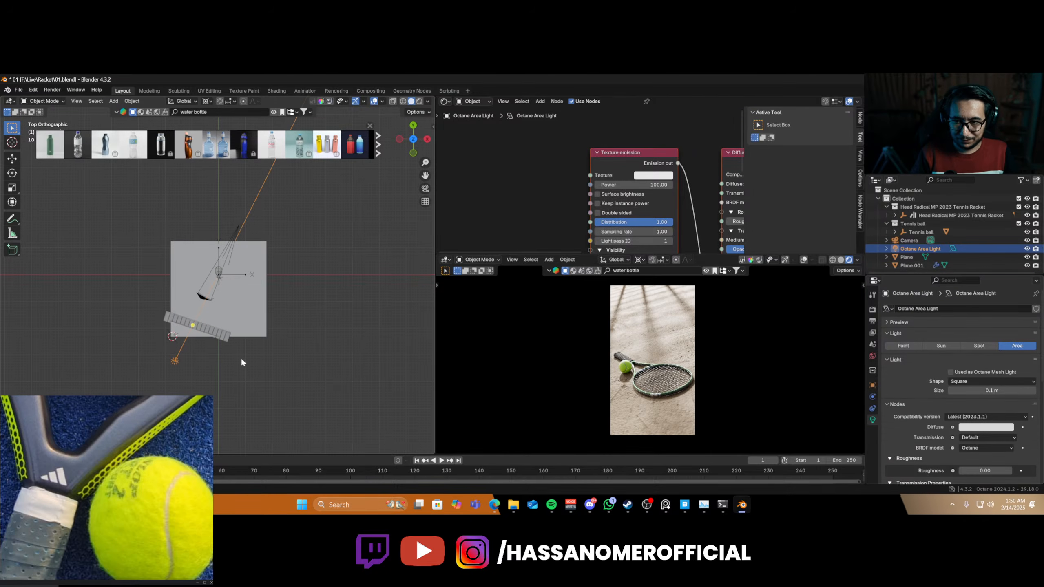
pyautogui.scroll(3, 541, 184)
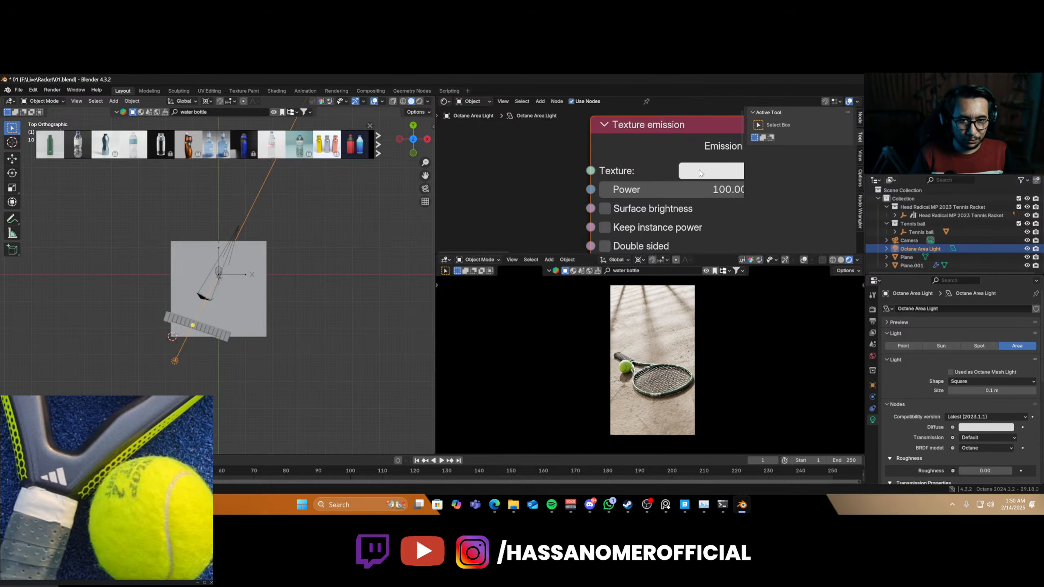
pyautogui.click(711, 170)
pyautogui.moveTo(751, 267)
pyautogui.mouseDown()
pyautogui.moveTo(755, 259)
pyautogui.moveTo(735, 271)
pyautogui.mouseUp()
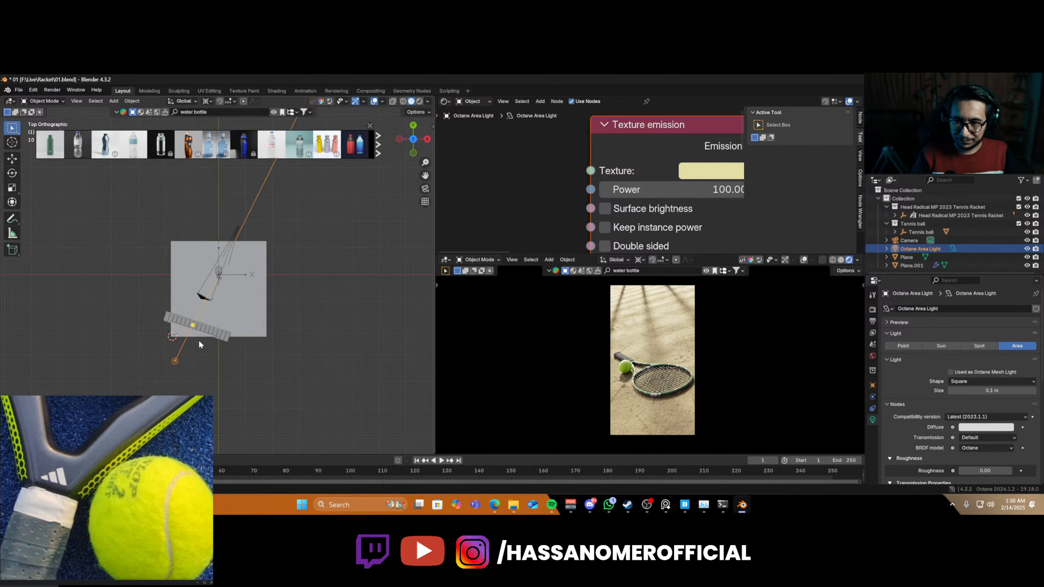
# - Select the wireframe grid and try scaling it along Z and moving it
pyautogui.moveTo(195, 352); pyautogui.dragTo(206, 302, button='middle')
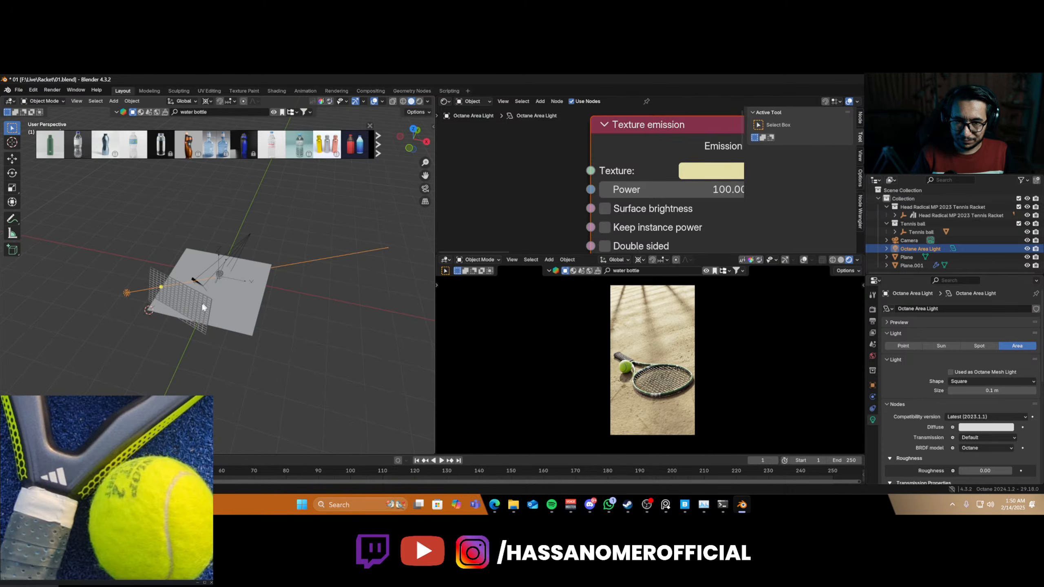
pyautogui.click(198, 307)
pyautogui.scroll(5, 207, 346)
pyautogui.scroll(-3, 207, 346)
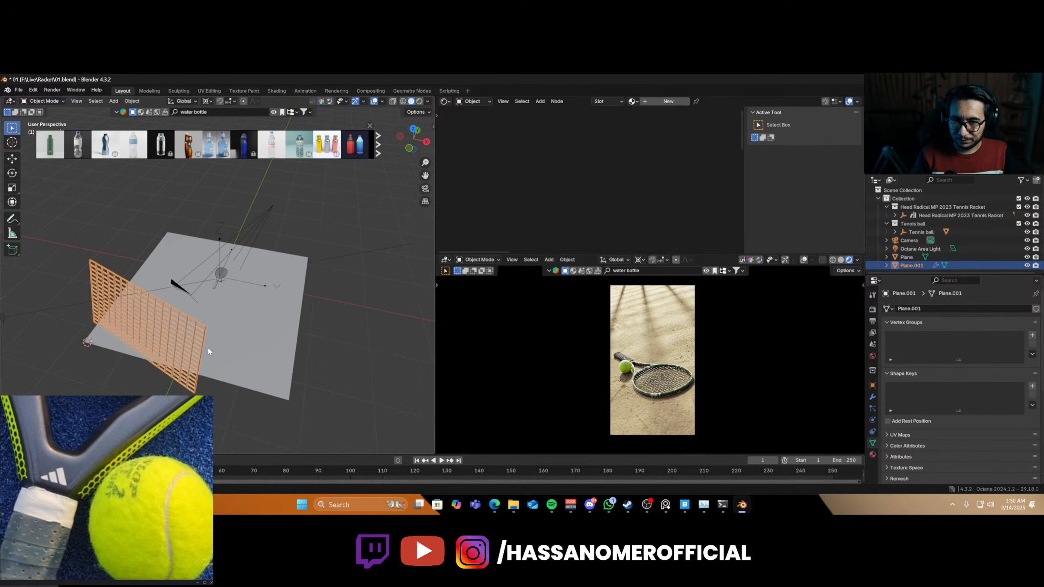
pyautogui.press('s')
pyautogui.press('z')
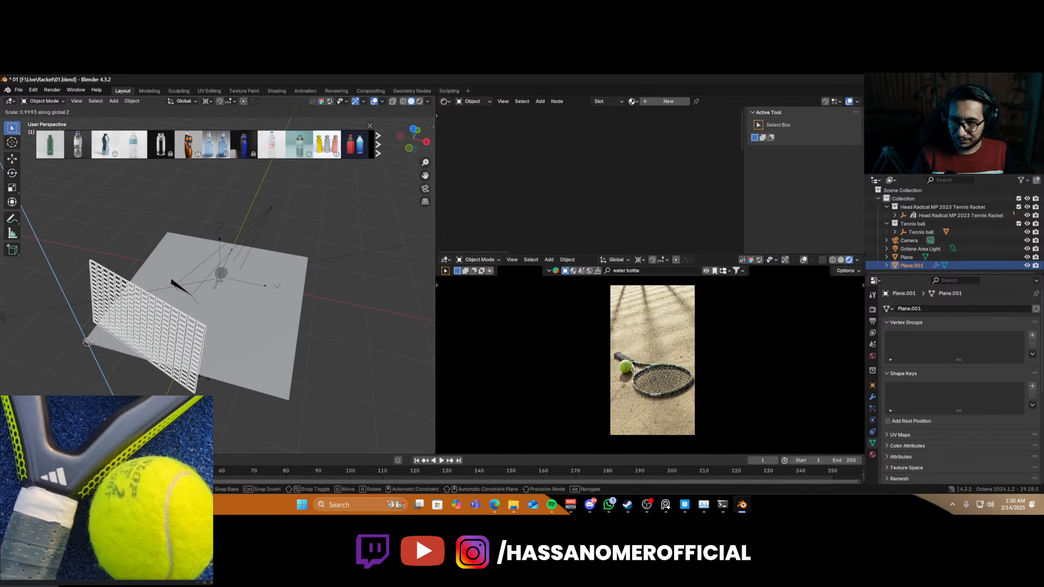
pyautogui.click(269, 348)
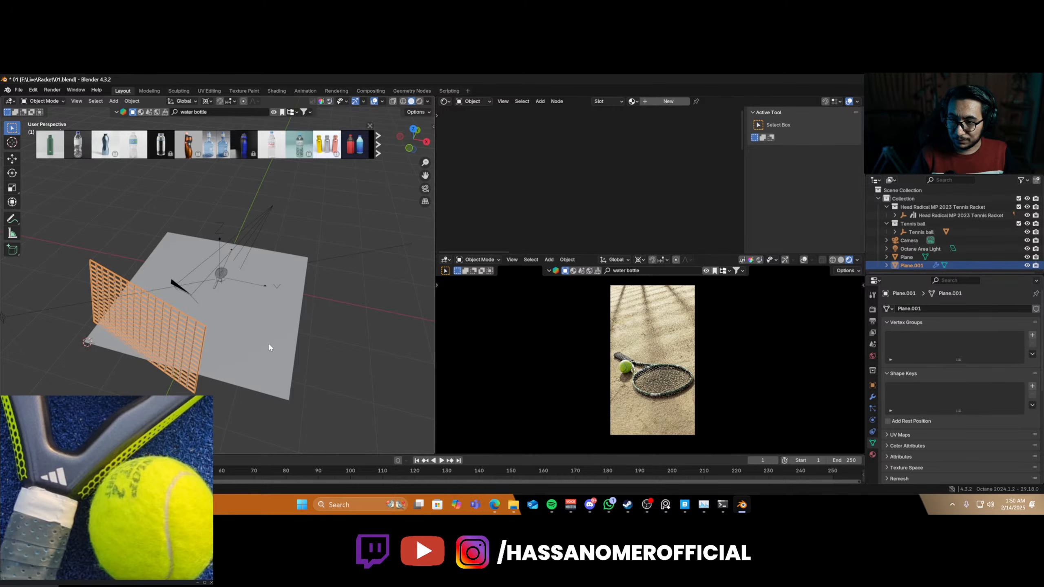
pyautogui.press('g')
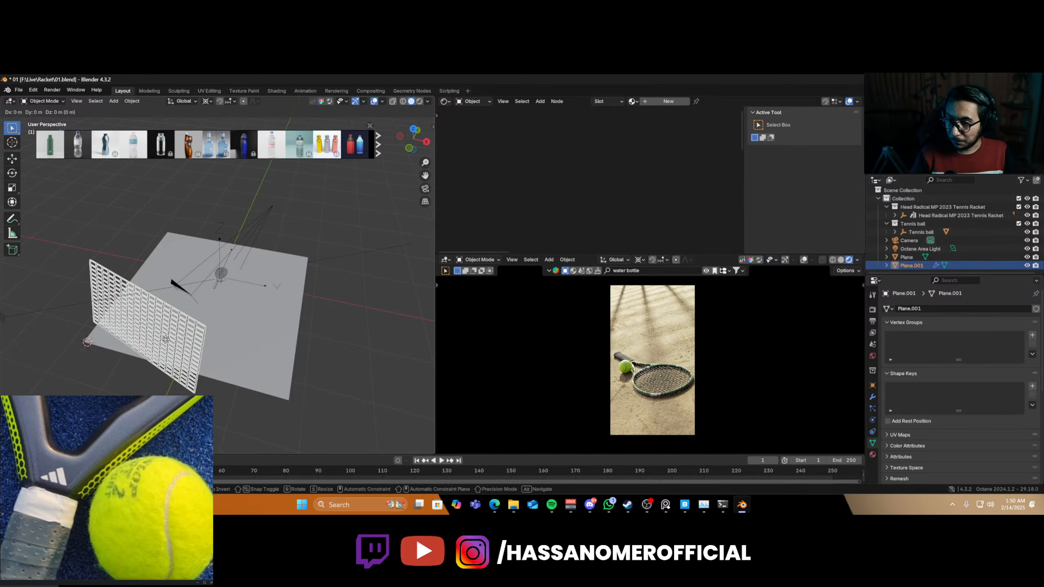
pyautogui.rightClick(165, 340)
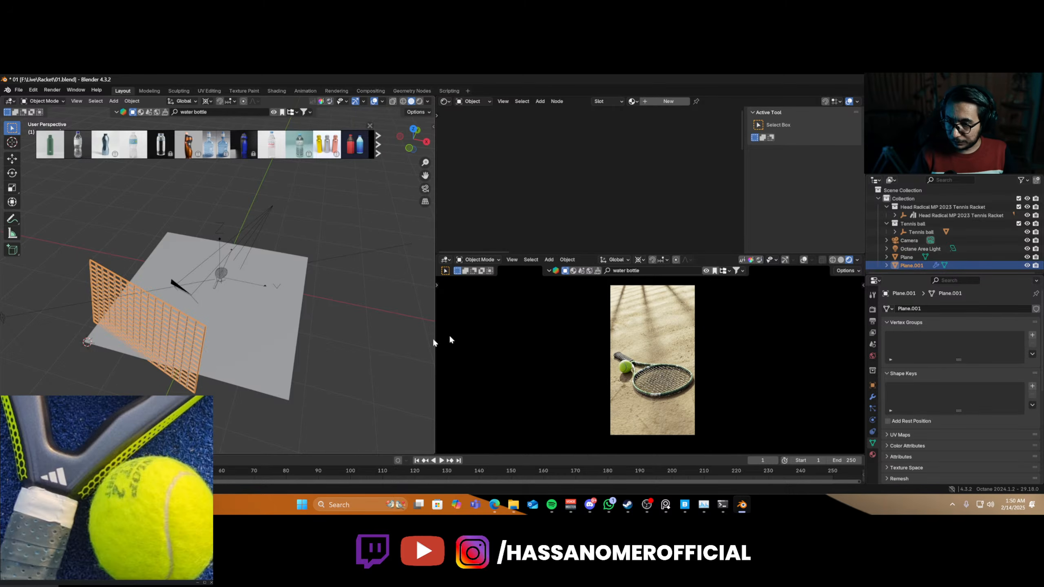
# - Increase the grid's Wireframe modifier thickness to 0.027 m
pyautogui.moveTo(192, 349); pyautogui.dragTo(238, 325, button='middle')
pyautogui.scroll(5, 243, 322)
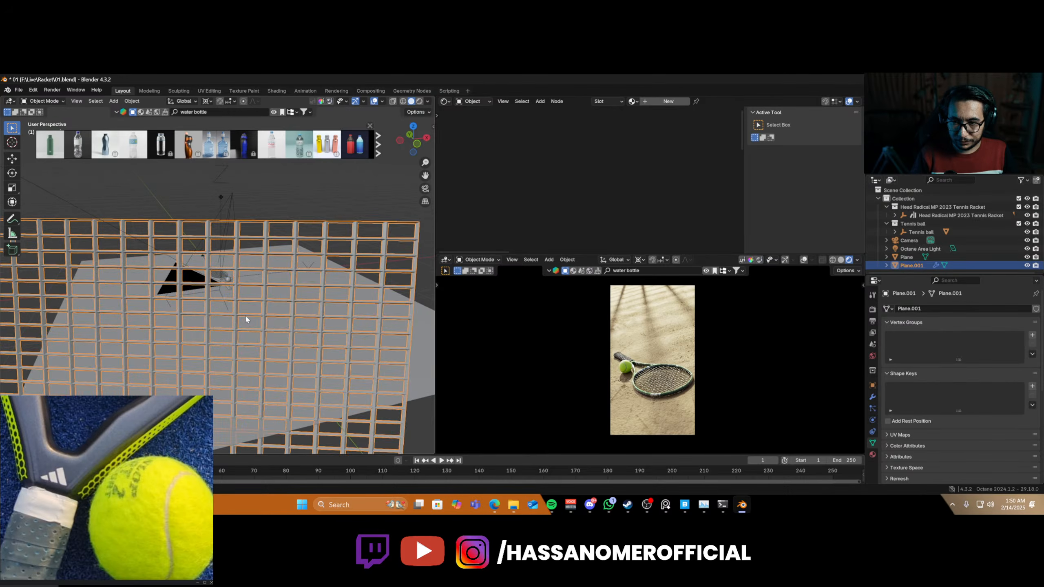
pyautogui.scroll(-2, 247, 319)
pyautogui.click(873, 398)
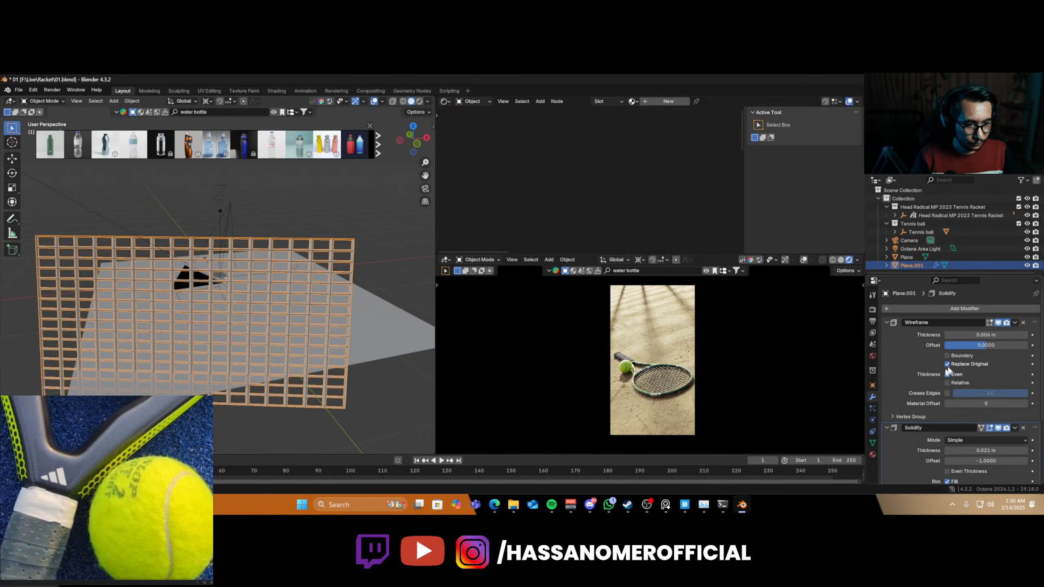
pyautogui.moveTo(979, 334)
pyautogui.mouseDown()
pyautogui.moveTo(962, 334)
pyautogui.moveTo(999, 334)
pyautogui.moveTo(982, 334)
pyautogui.mouseUp()
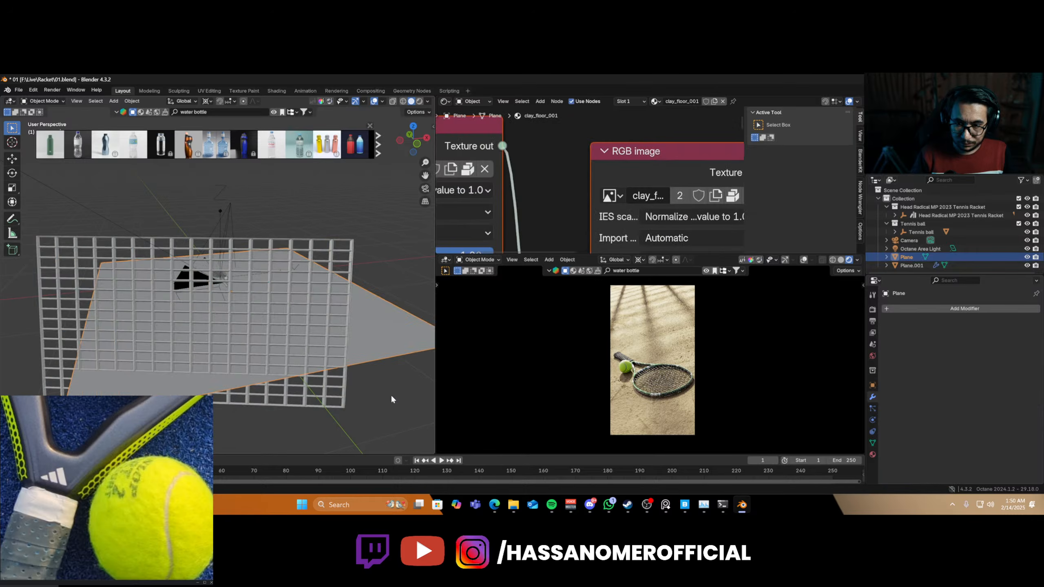
# - Raise the wireframe grid along the Z axis so it stands higher above the ground plane
pyautogui.scroll(-6, 312, 324)
pyautogui.moveTo(250, 325); pyautogui.dragTo(224, 356, button='middle')
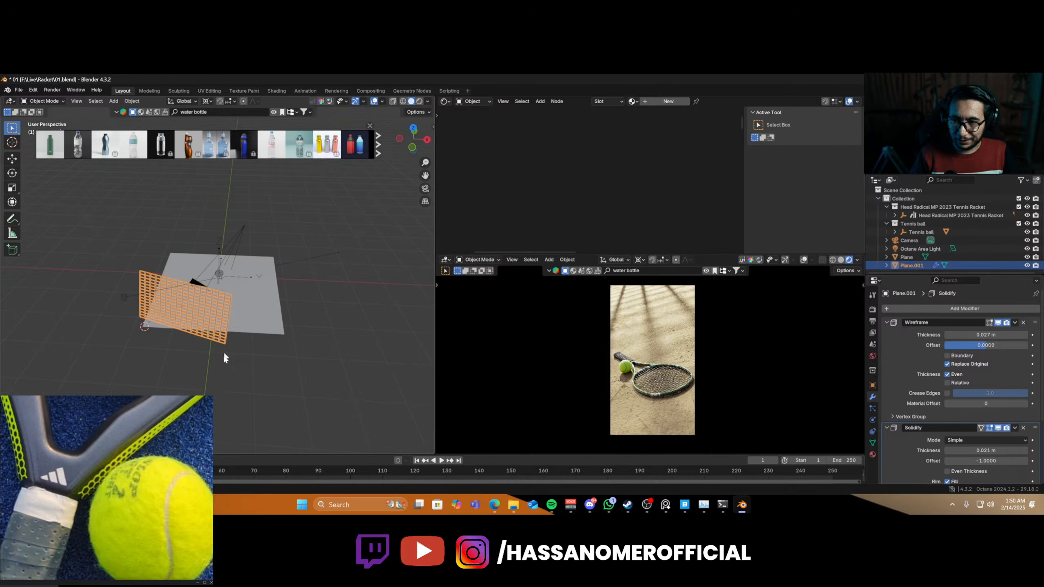
pyautogui.press('g')
pyautogui.press('z')
pyautogui.click(224, 342)
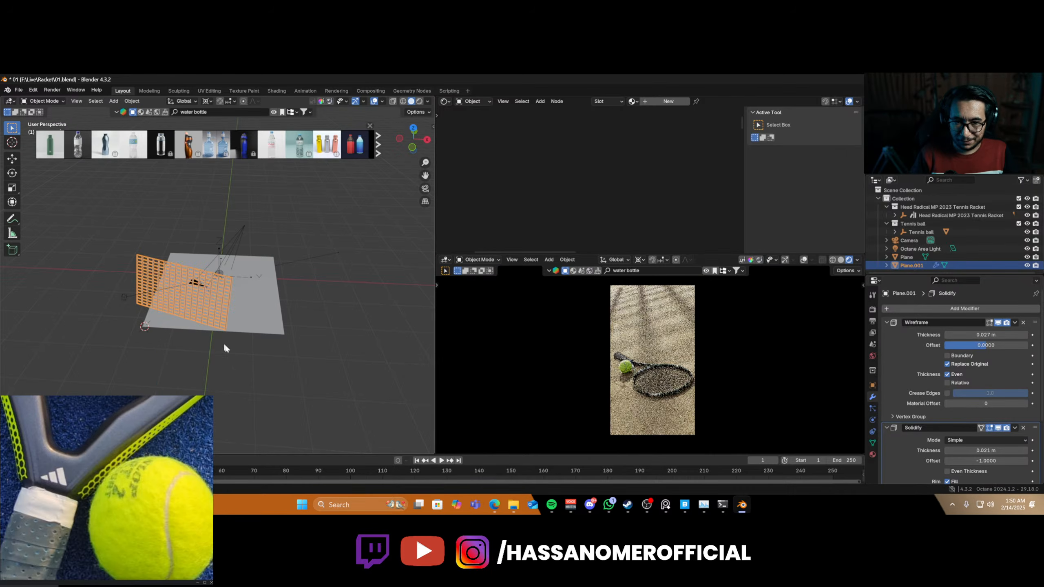
# - Change the transform pivot so the wireframe grid scales about its own centre, and shrink it uniformly to roughly two thirds of its size
pyautogui.press('s')
pyautogui.rightClick(219, 275)
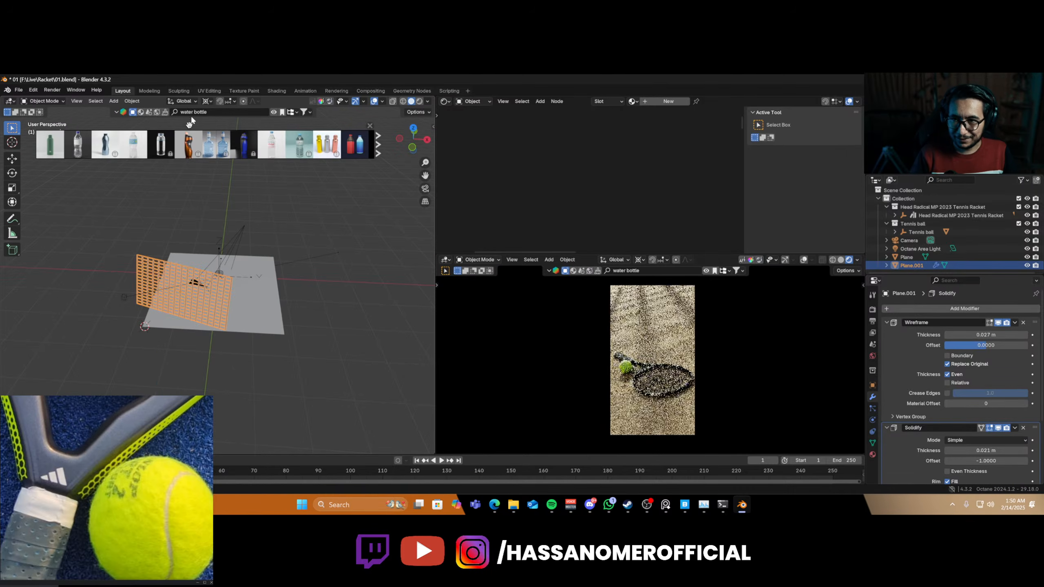
pyautogui.click(207, 100)
pyautogui.click(223, 131)
pyautogui.press('s')
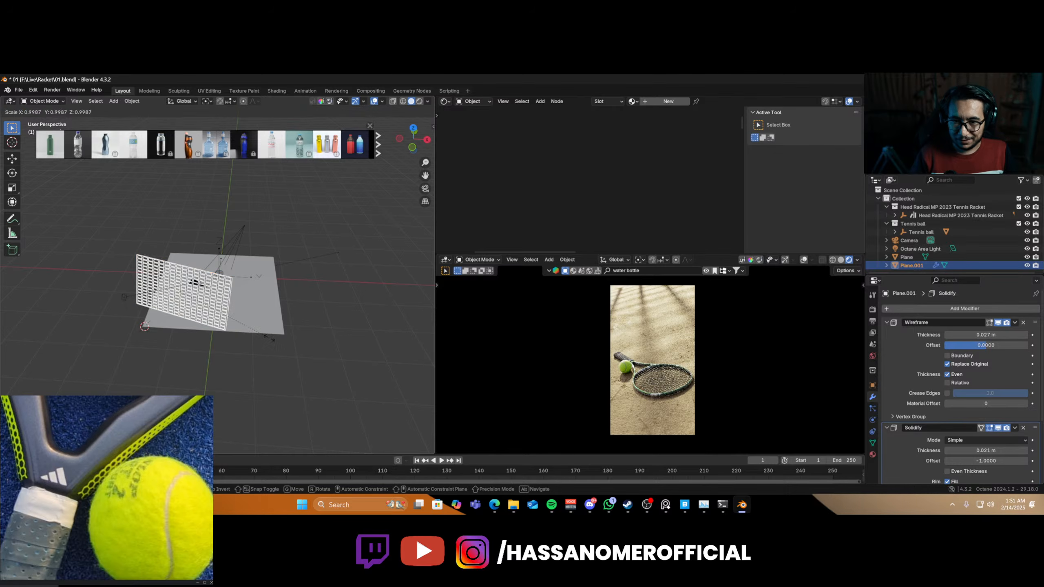
pyautogui.click(229, 332)
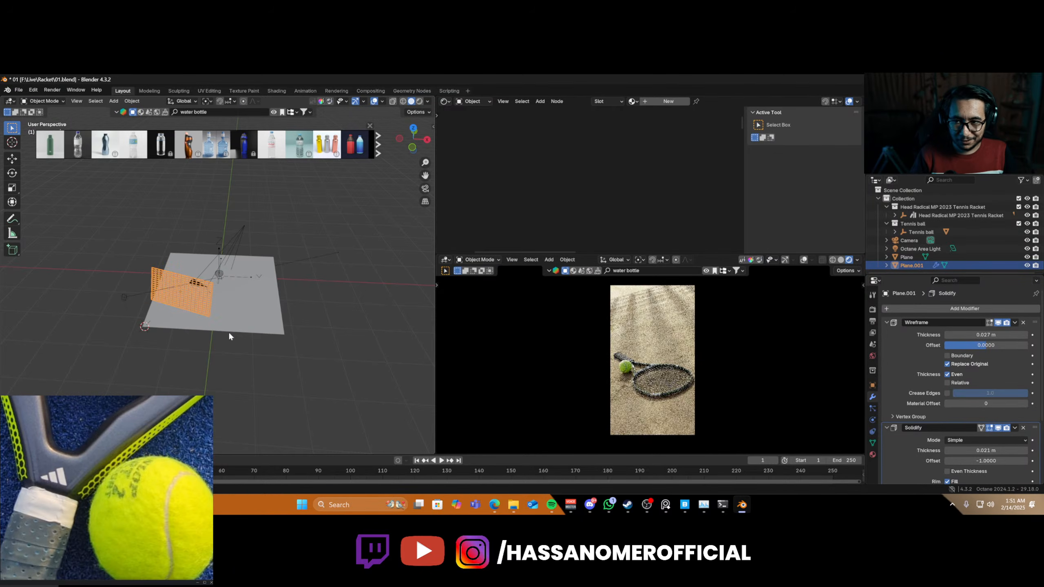
# - Lower the wireframe grid about 0.36 m along Z and save the file
pyautogui.press('g')
pyautogui.press('z')
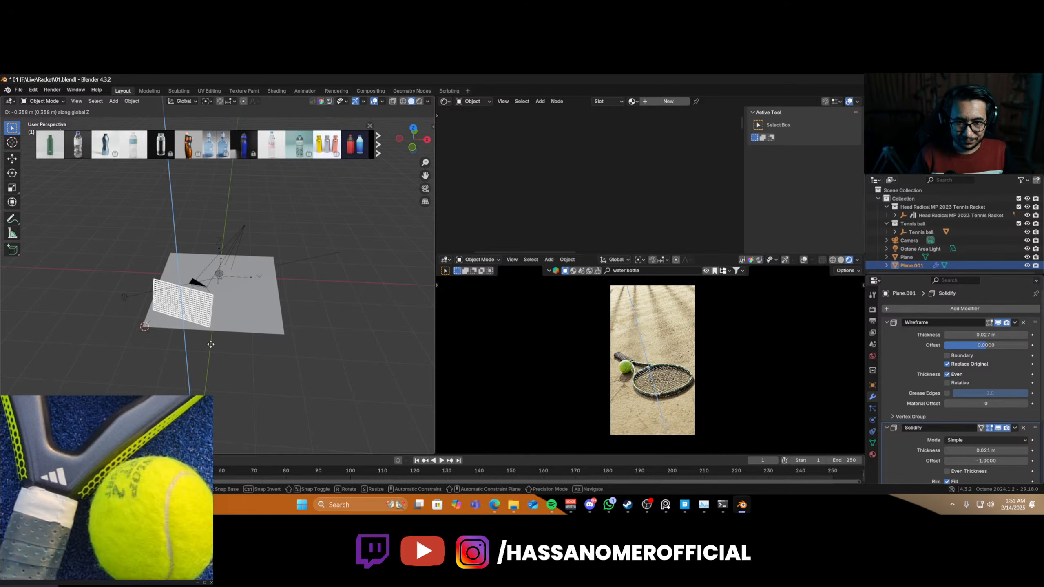
pyautogui.click(213, 344)
pyautogui.hotkey('ctrl', 's')
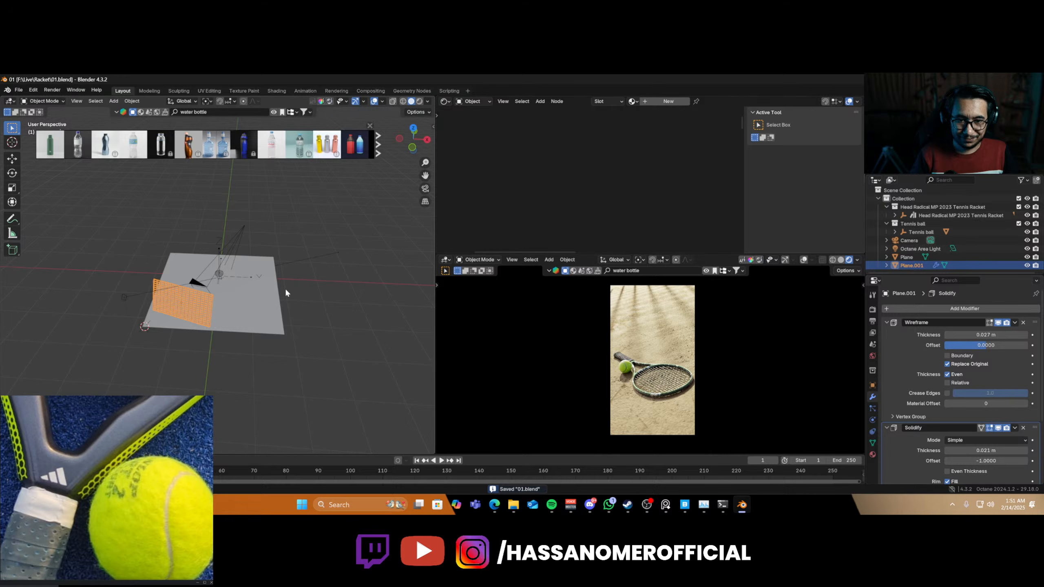
pyautogui.scroll(2, 236, 334)
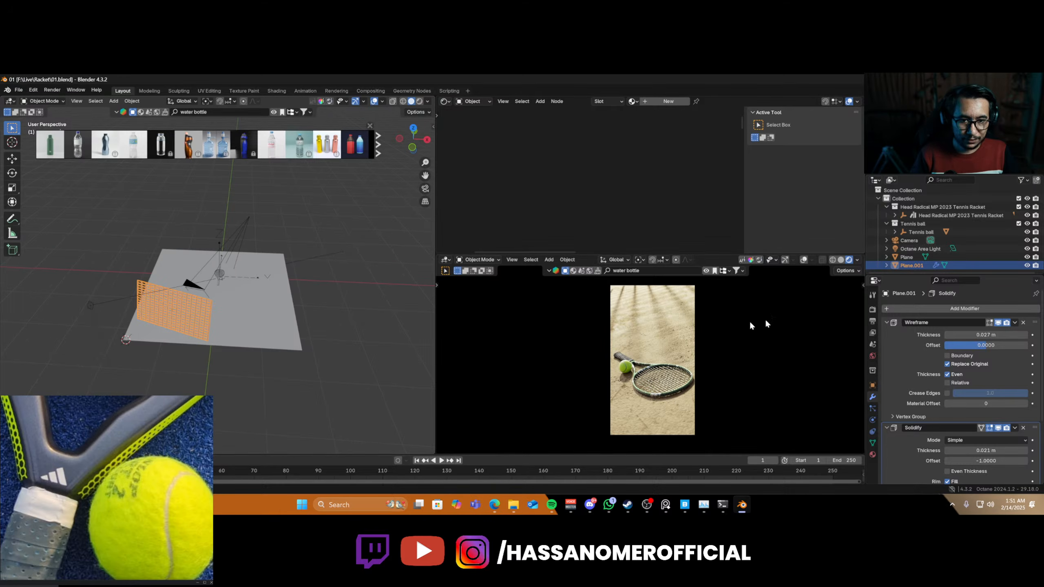
# - Set the Octane imager exposure to 0.63 and save the file
pyautogui.press('n')
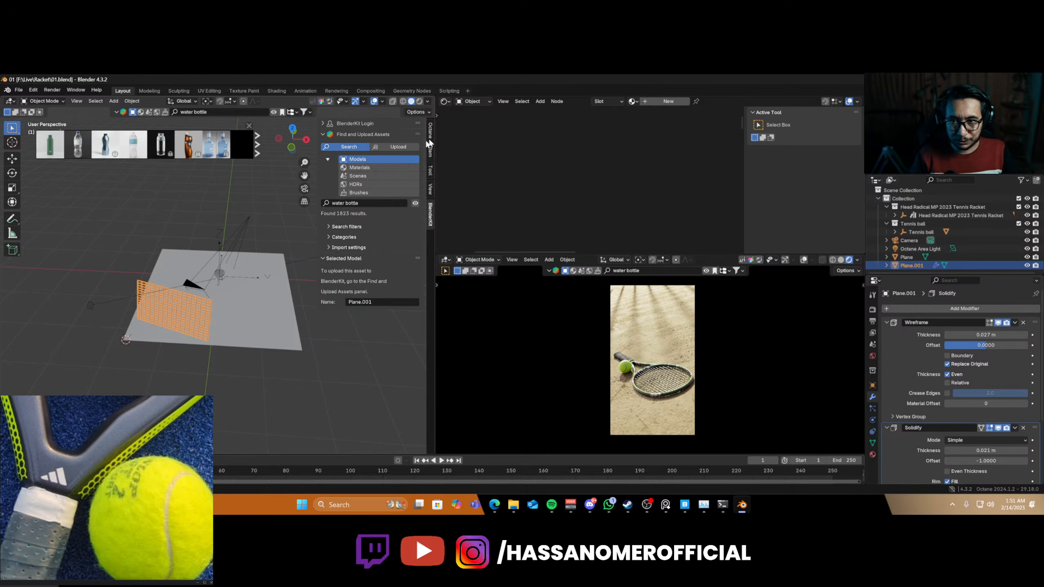
pyautogui.click(430, 131)
pyautogui.moveTo(385, 173)
pyautogui.mouseDown()
pyautogui.moveTo(362, 172)
pyautogui.moveTo(383, 173)
pyautogui.moveTo(372, 173)
pyautogui.mouseUp()
pyautogui.hotkey('ctrl', 's')
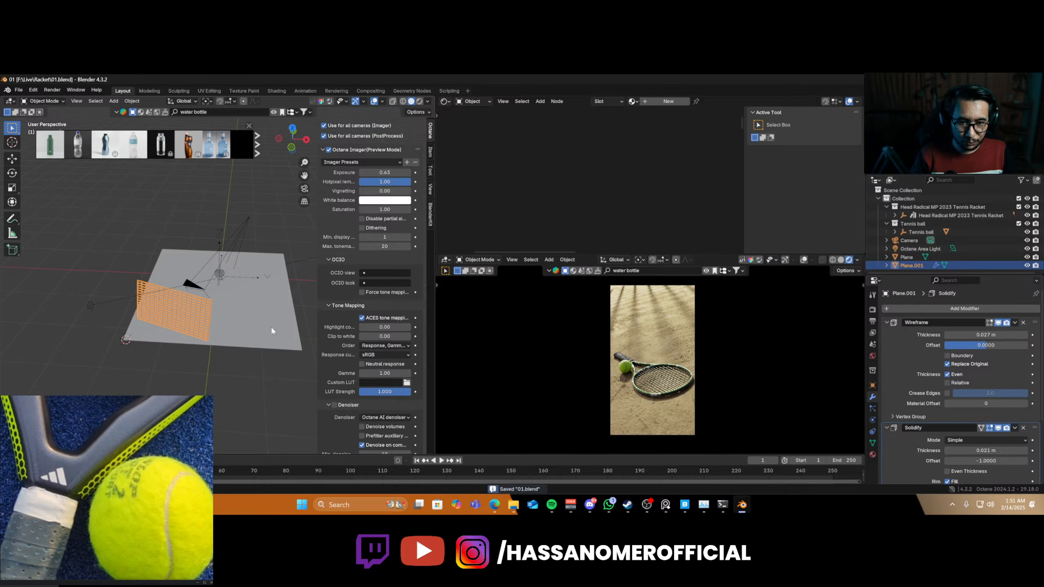
# - Add a second Octane Area Light to the scene
pyautogui.scroll(3, 270, 326)
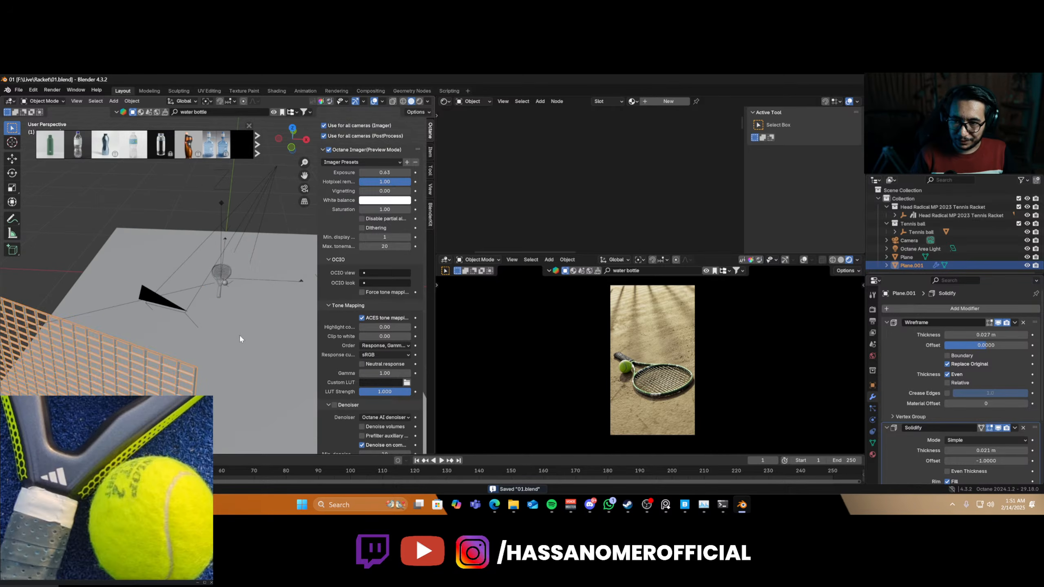
pyautogui.scroll(-2, 254, 311)
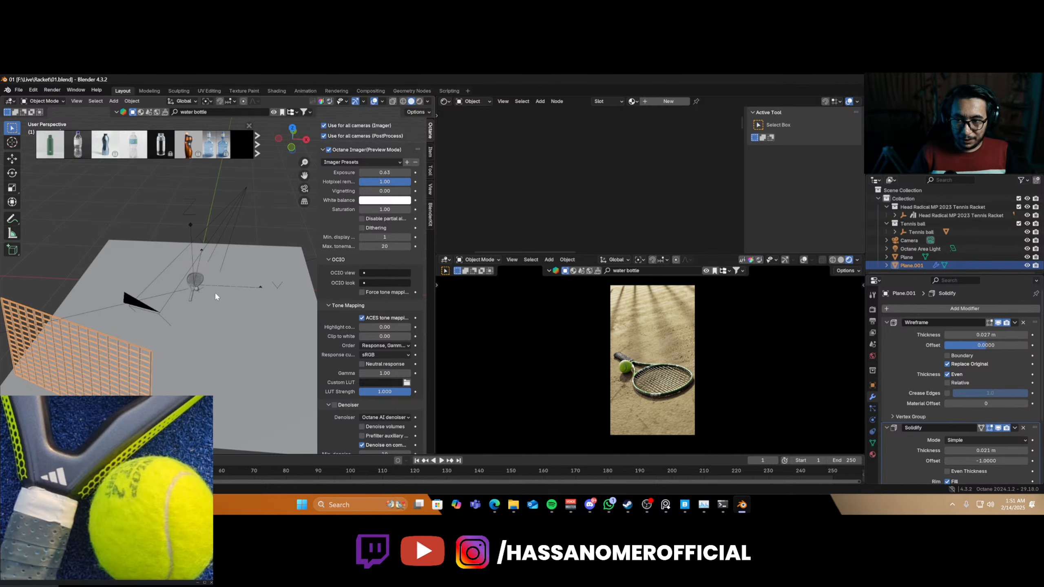
pyautogui.hotkey('shift', 'a')
pyautogui.moveTo(215, 307)
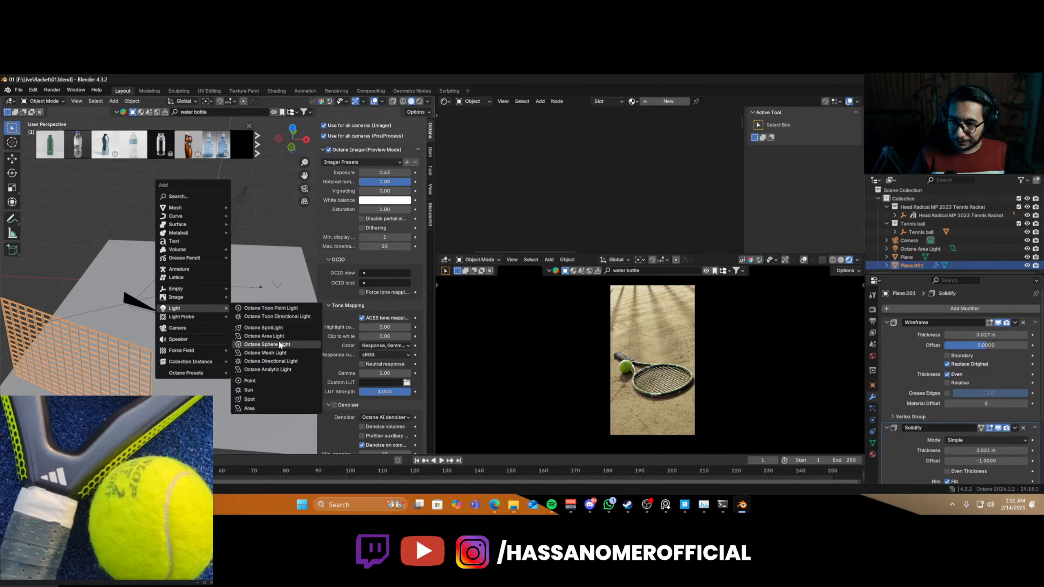
pyautogui.click(268, 336)
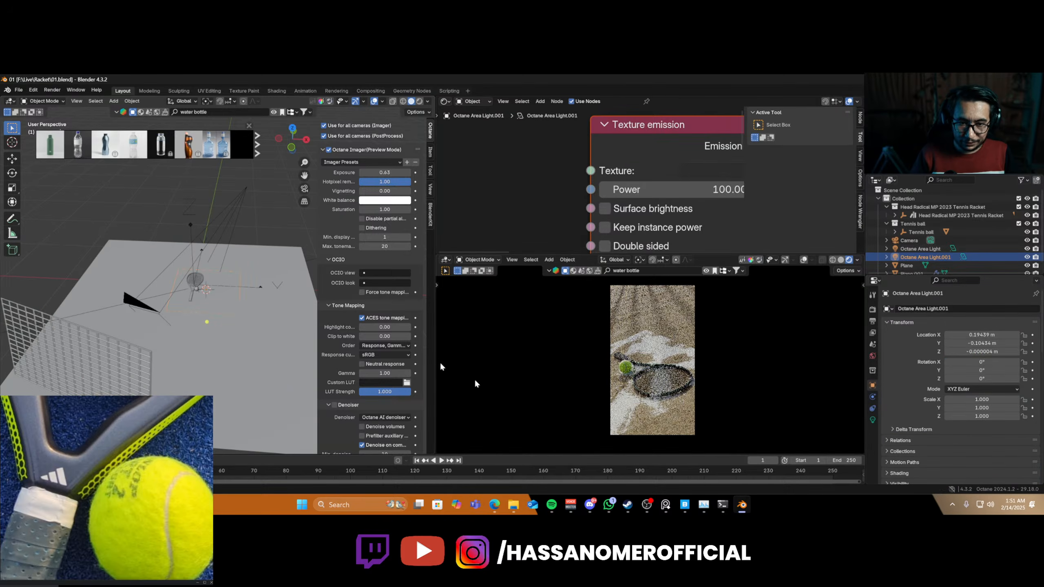
# - Aim the new area light down at the racket and ball by flying through its own view, and set its material opacity to 0
pyautogui.press('ctrl+KP_0')
pyautogui.hotkey('shift', '`')
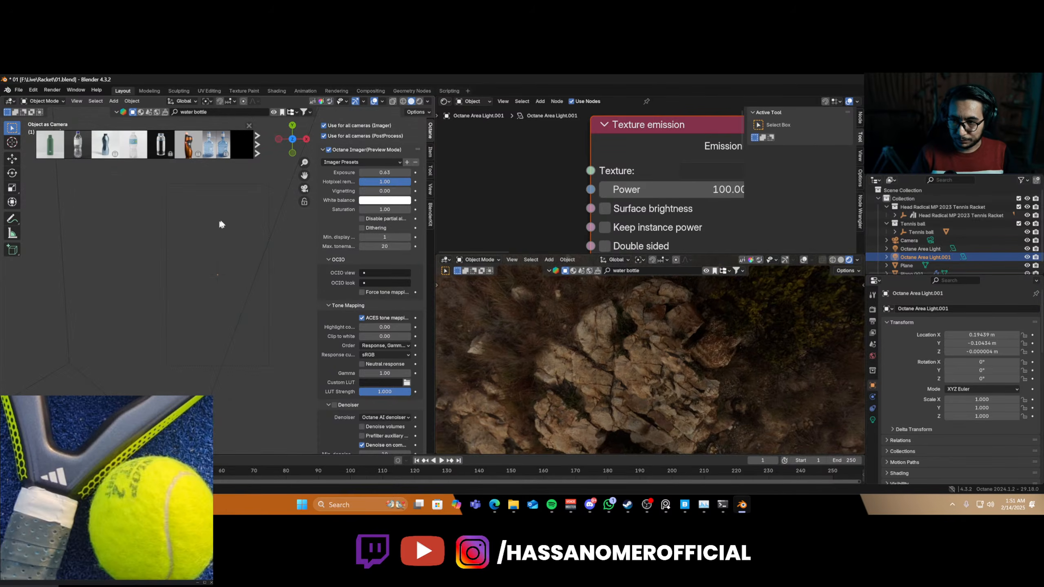
pyautogui.press('s')
pyautogui.press('e')
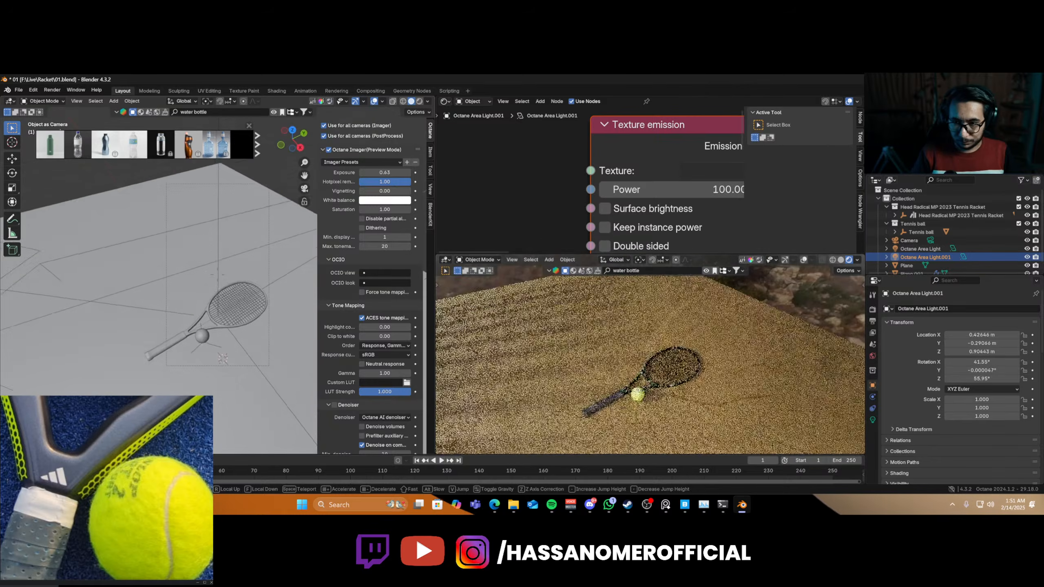
pyautogui.press('s')
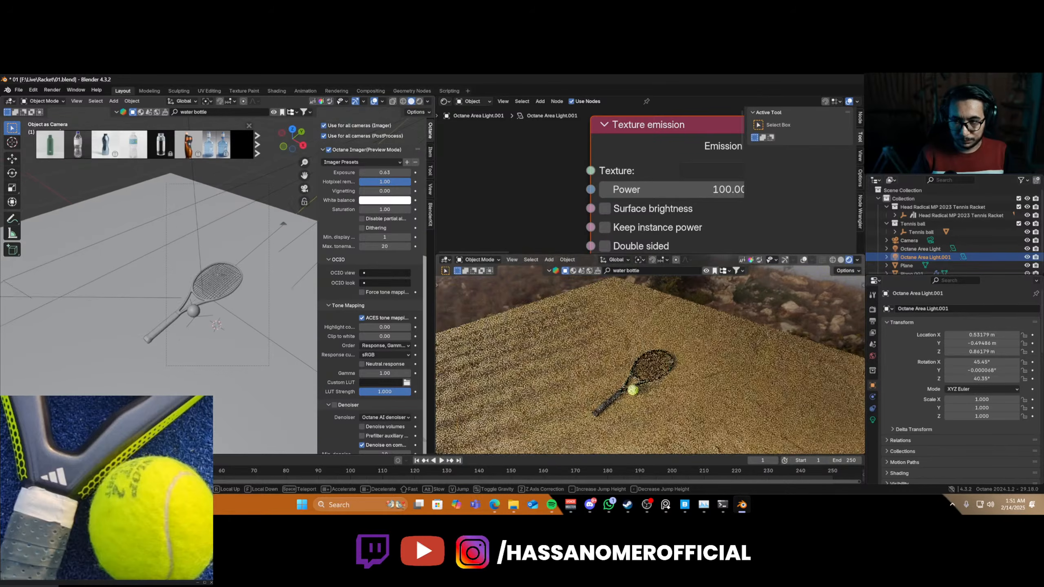
pyautogui.click(217, 274)
pyautogui.scroll(-5, 702, 178)
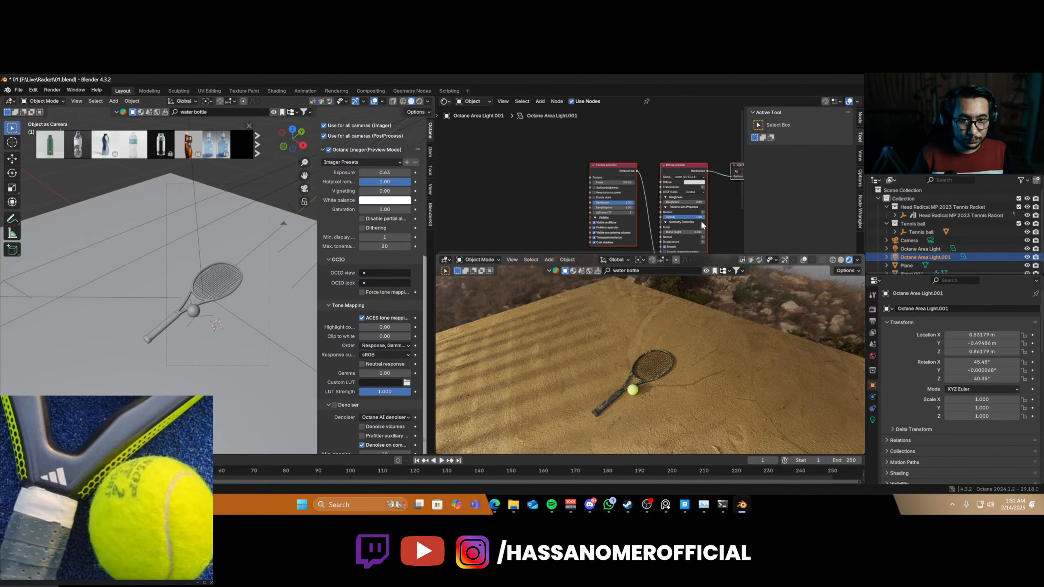
pyautogui.moveTo(687, 219); pyautogui.dragTo(659, 219)
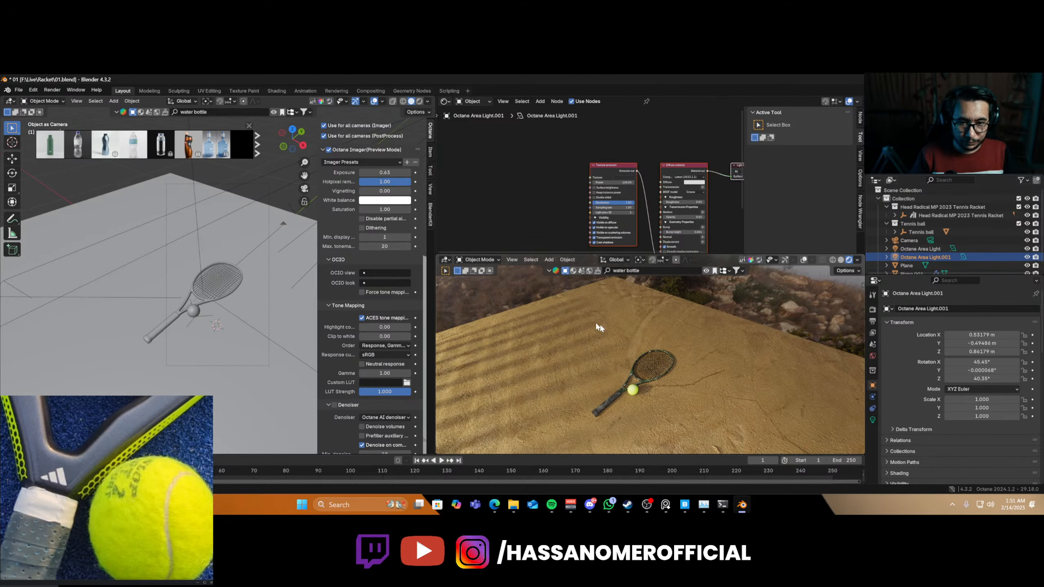
# - Make the scene camera the active camera again
pyautogui.scroll(-4, 246, 292)
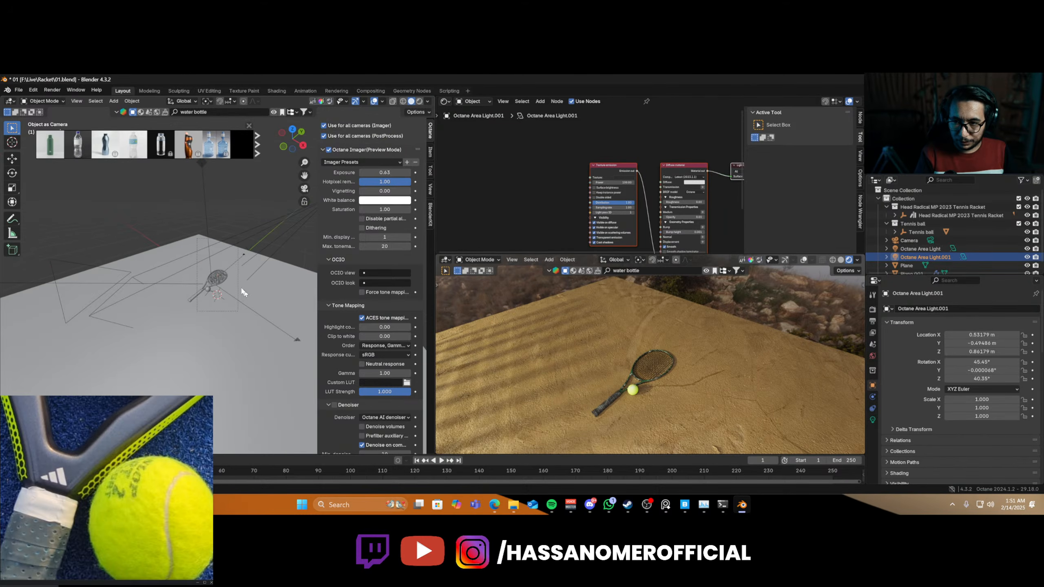
pyautogui.click(264, 236)
pyautogui.press('ctrl+KP_0')
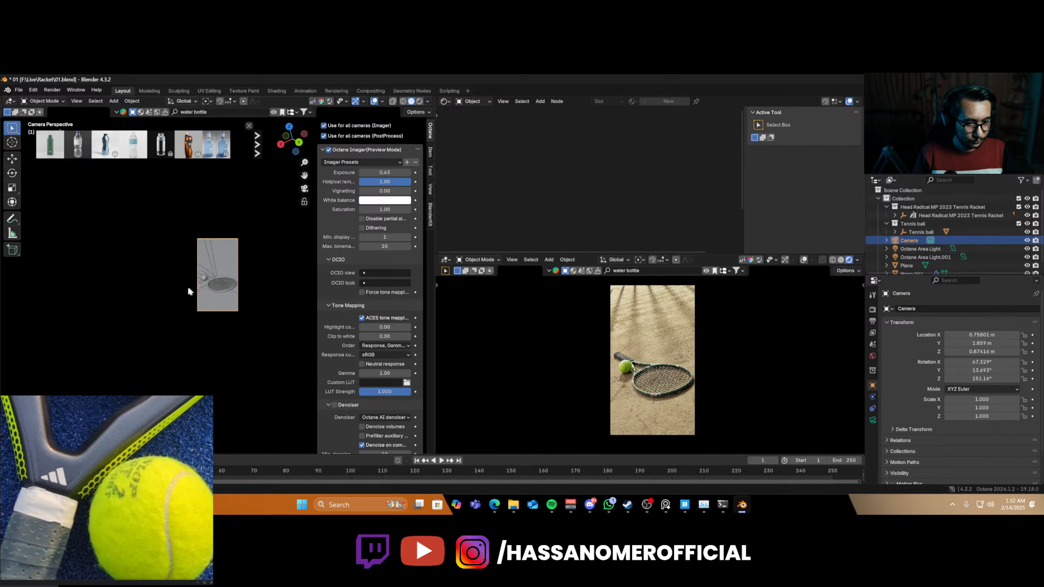
# - Lower the second area light to about 0.63 m in Z, tilt it to about 55.7° in X, and save the file
pyautogui.press('KP_0')
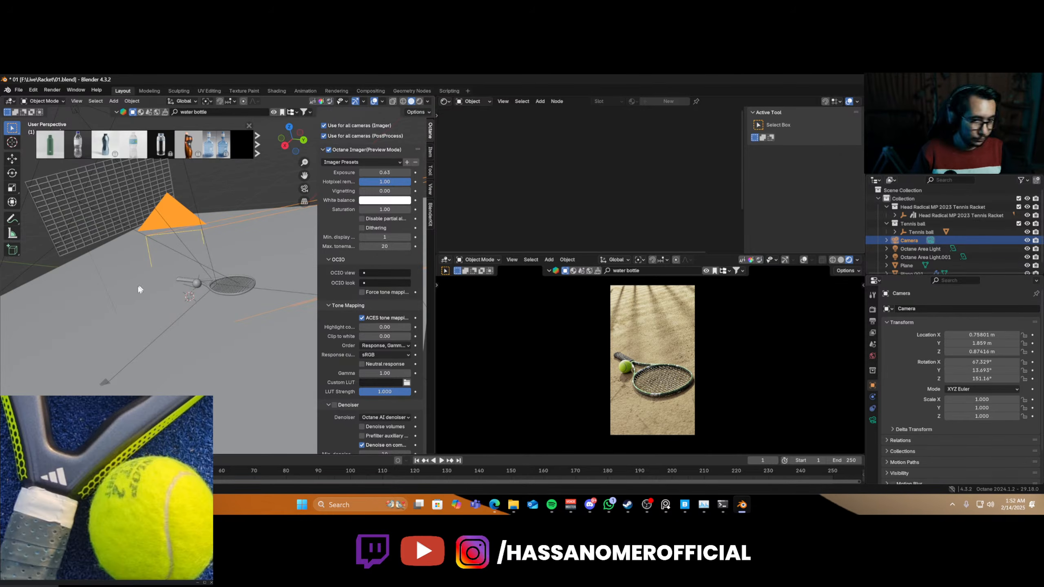
pyautogui.moveTo(193, 276); pyautogui.dragTo(200, 299, button='middle')
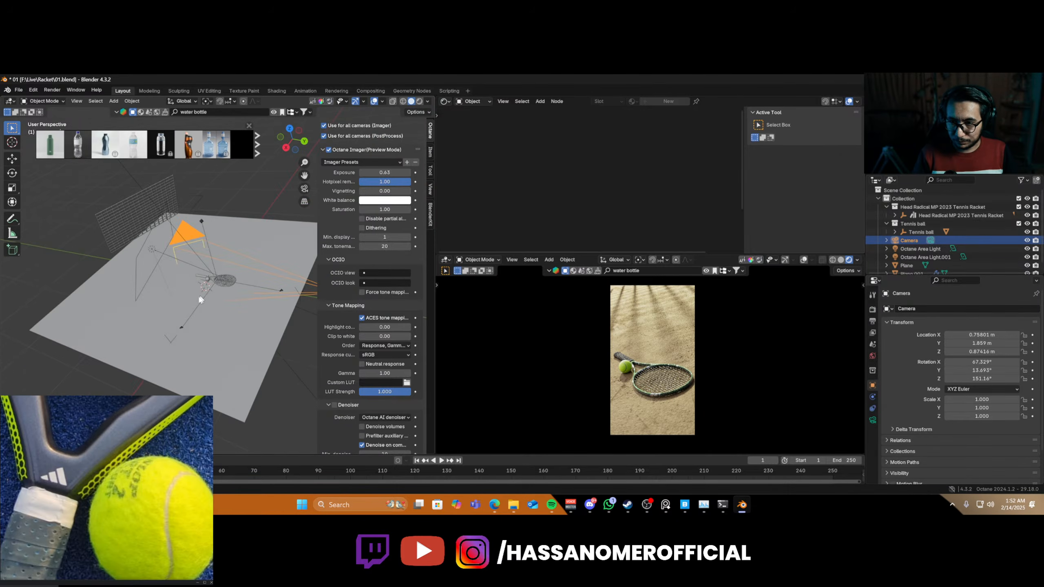
pyautogui.click(153, 247)
pyautogui.press('r')
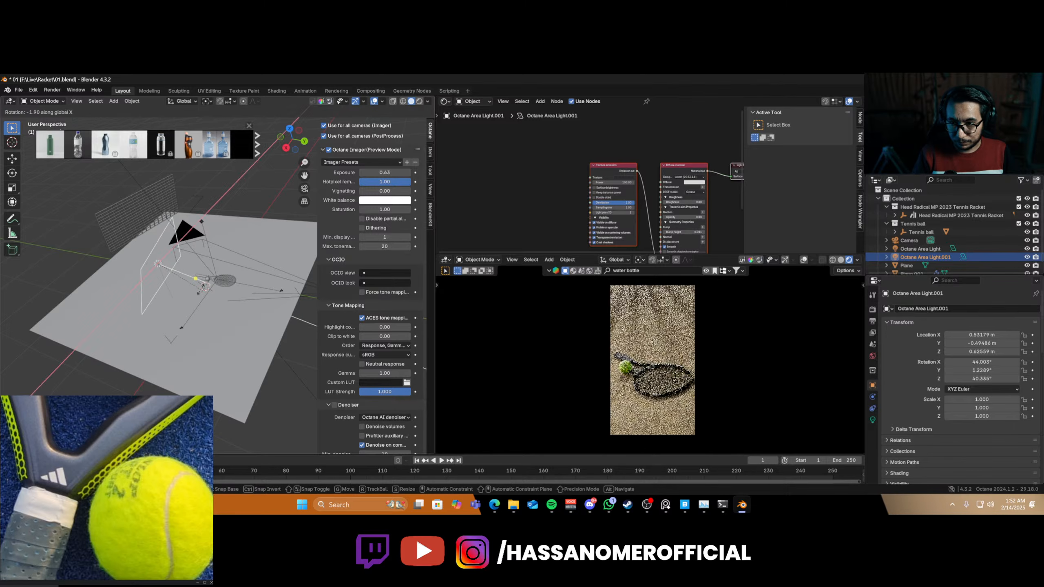
pyautogui.click(212, 282)
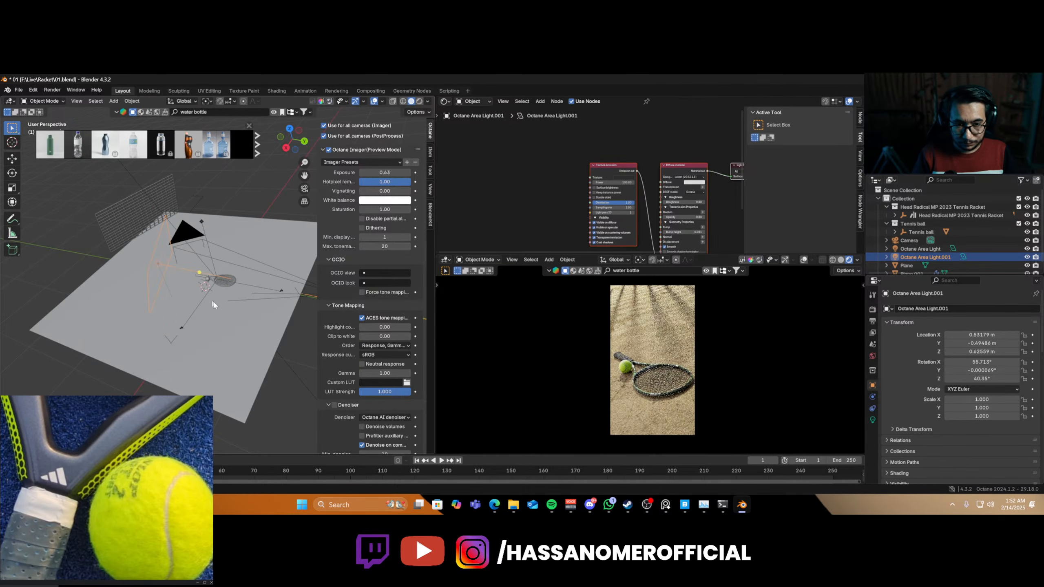
pyautogui.hotkey('ctrl', 's')
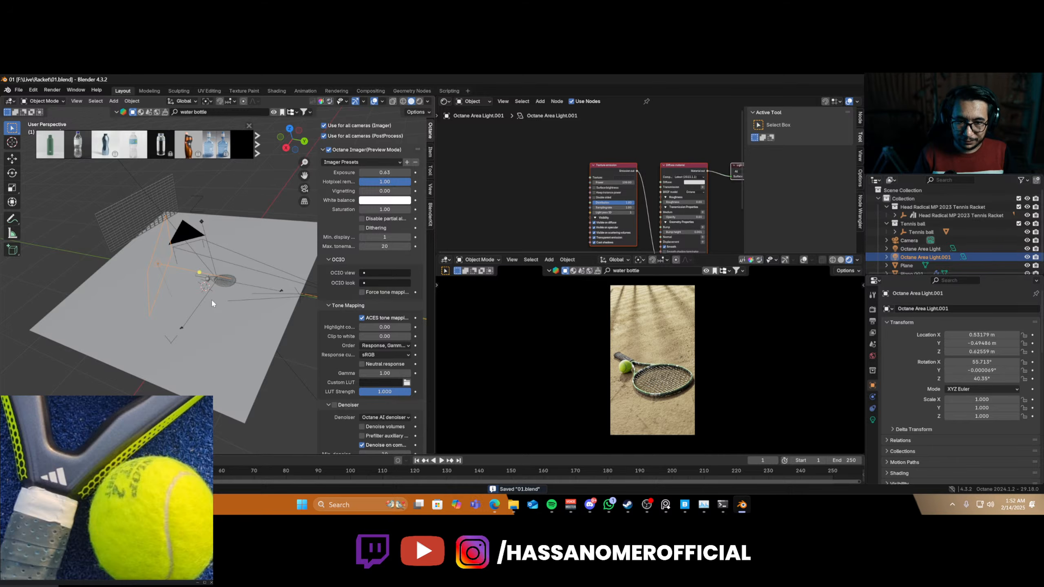
# - Move the camera about -0.046 m along its local Y axis to reframe the racket and ball, and save the file
pyautogui.press('KP_0')
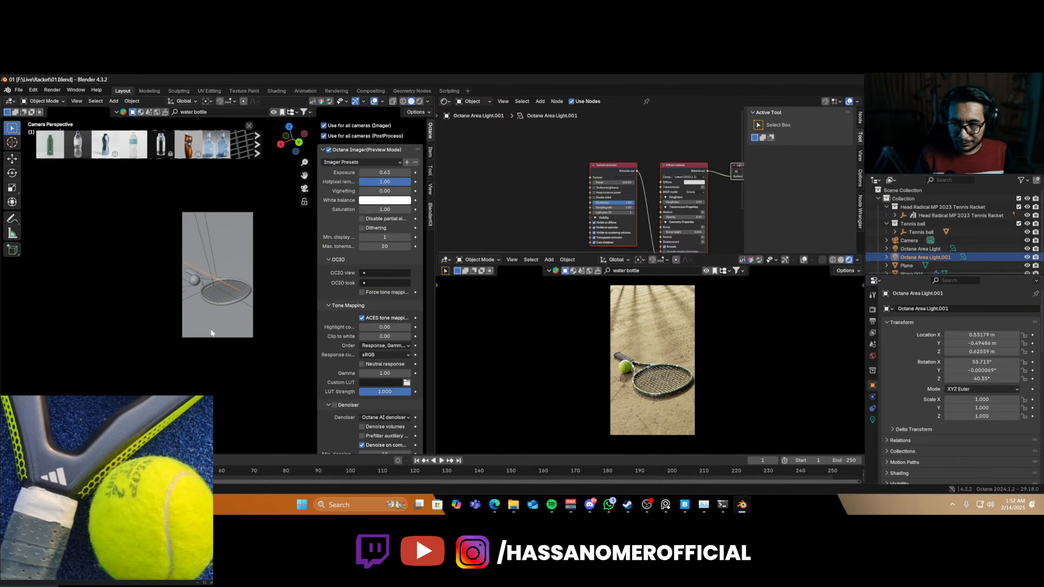
pyautogui.click(213, 338)
pyautogui.press('g')
pyautogui.press('z')
pyautogui.press('z')
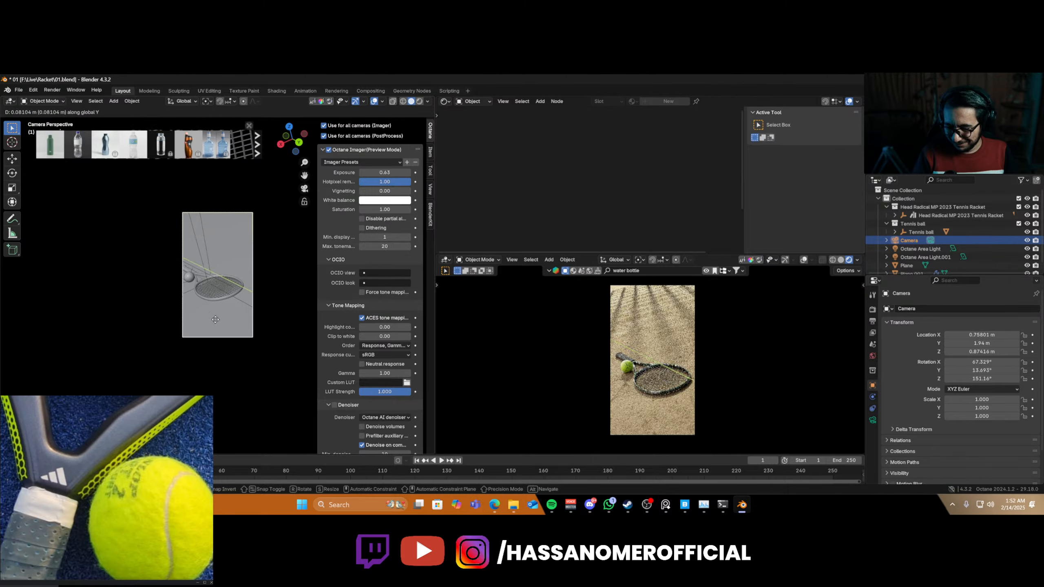
pyautogui.press('y')
pyautogui.press('y')
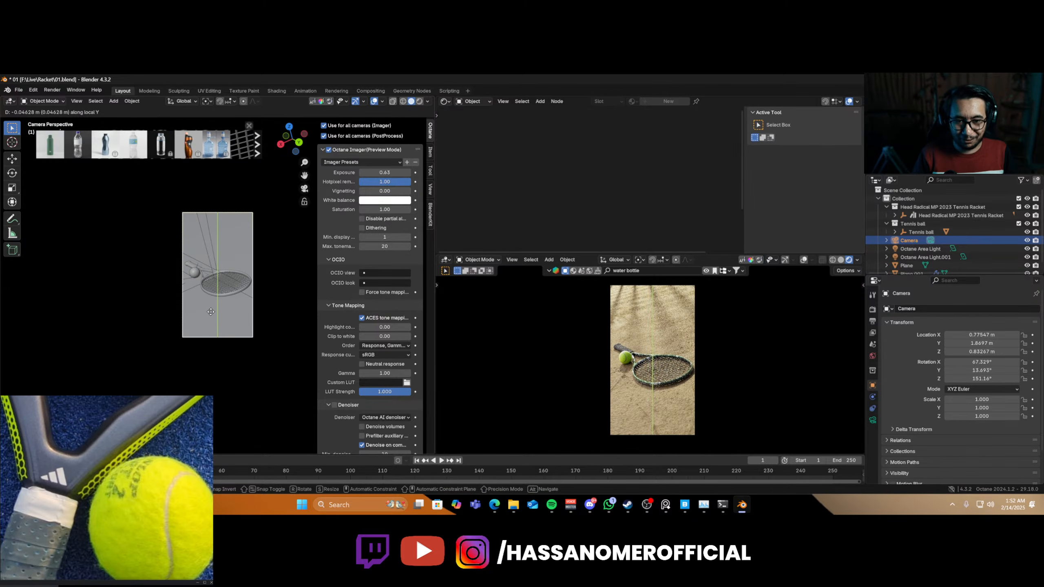
pyautogui.click(211, 312)
pyautogui.hotkey('ctrl', 's')
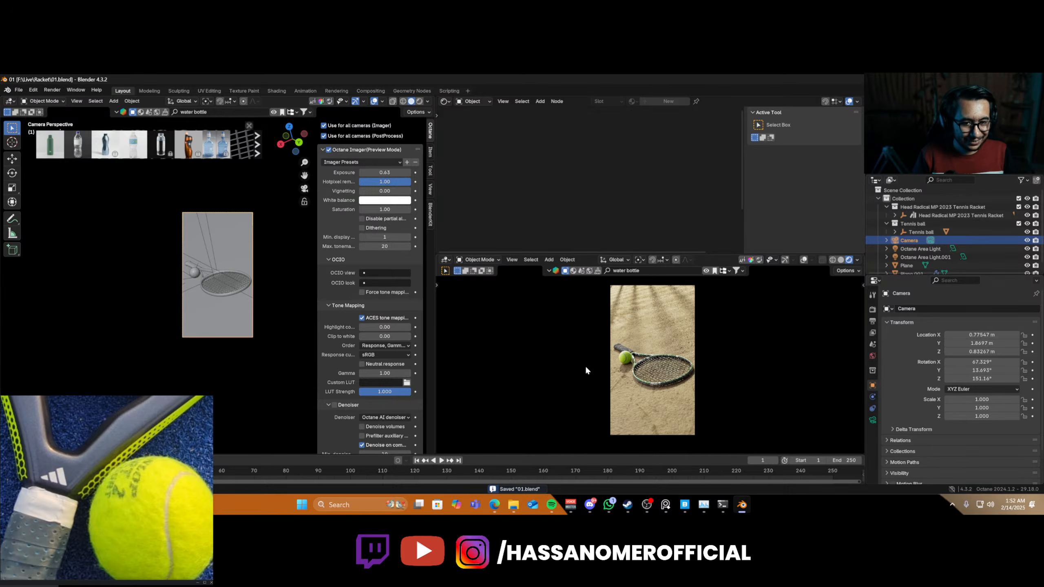
# - Select the racket body in the rendered view and save the file
pyautogui.scroll(4, 652, 372)
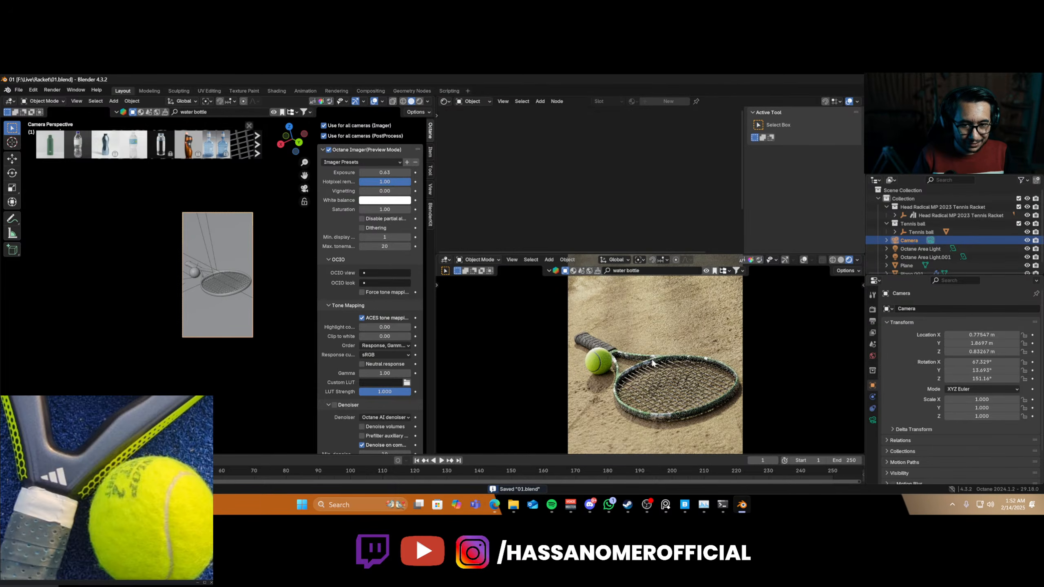
pyautogui.click(652, 362)
pyautogui.scroll(-4, 641, 360)
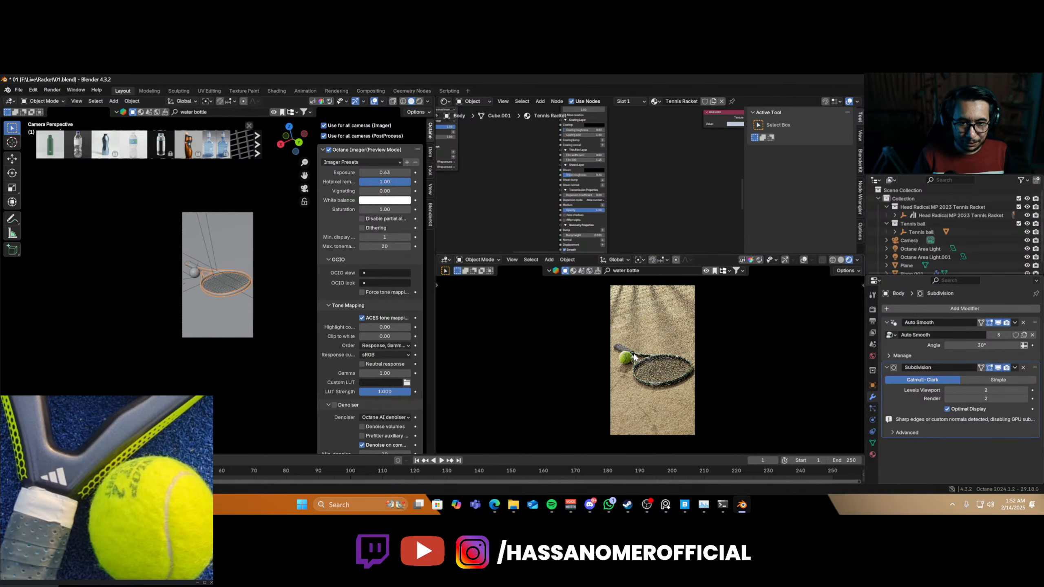
pyautogui.hotkey('ctrl', 's')
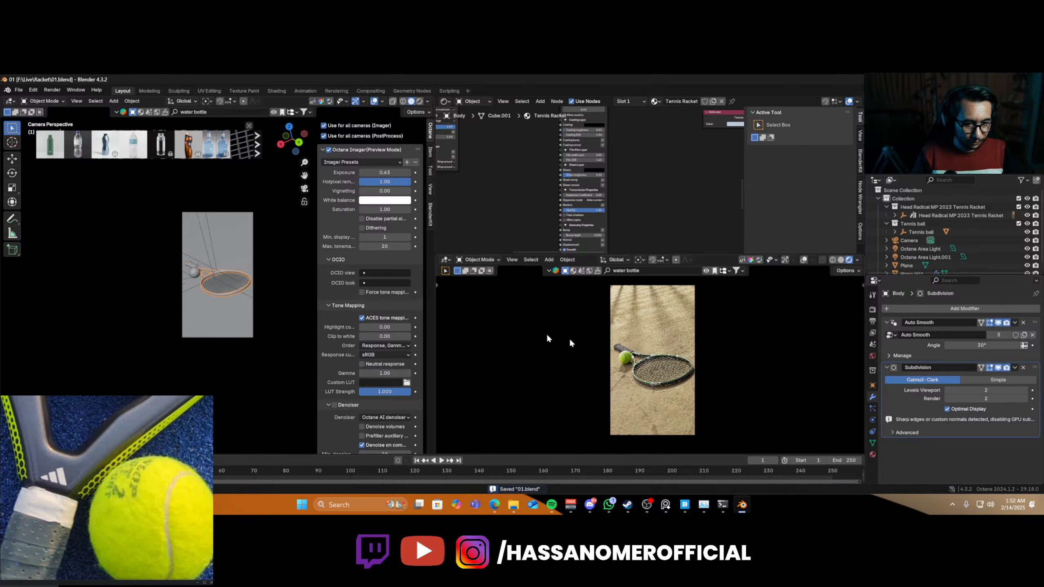
# - Pause the render preview in solid shading, enable the denoiser with Open Image Denoise, and return the preview to rendered shading
pyautogui.press('z')
pyautogui.press('Escape')
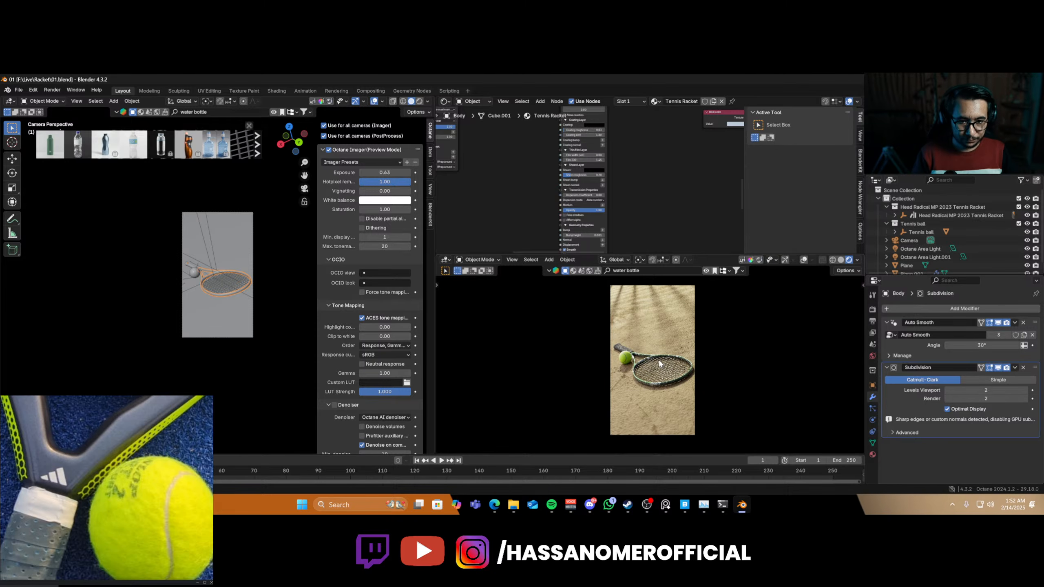
pyautogui.press('z')
pyautogui.click(850, 379)
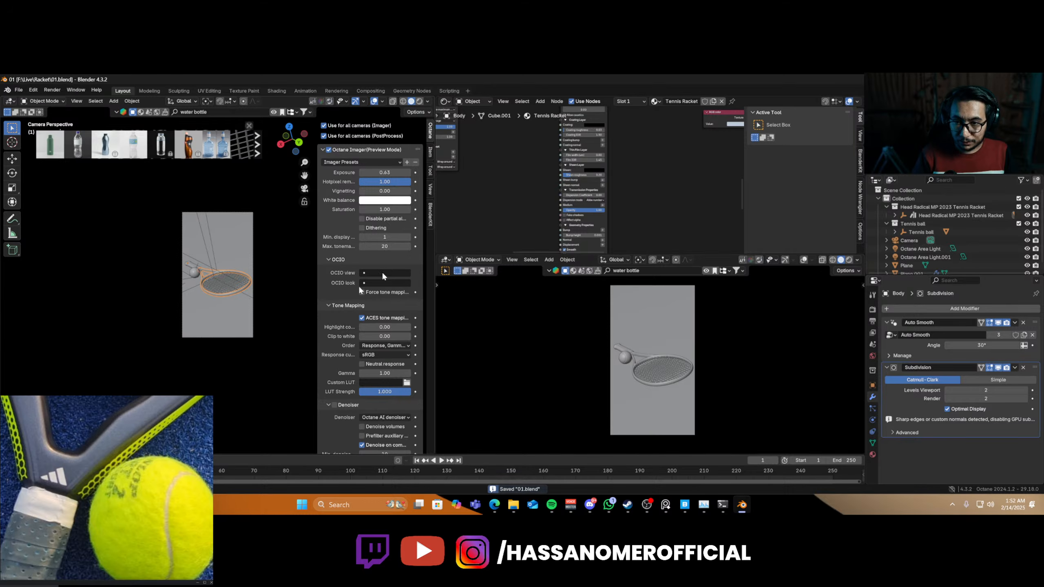
pyautogui.scroll(-4, 329, 353)
pyautogui.scroll(-1, 338, 346)
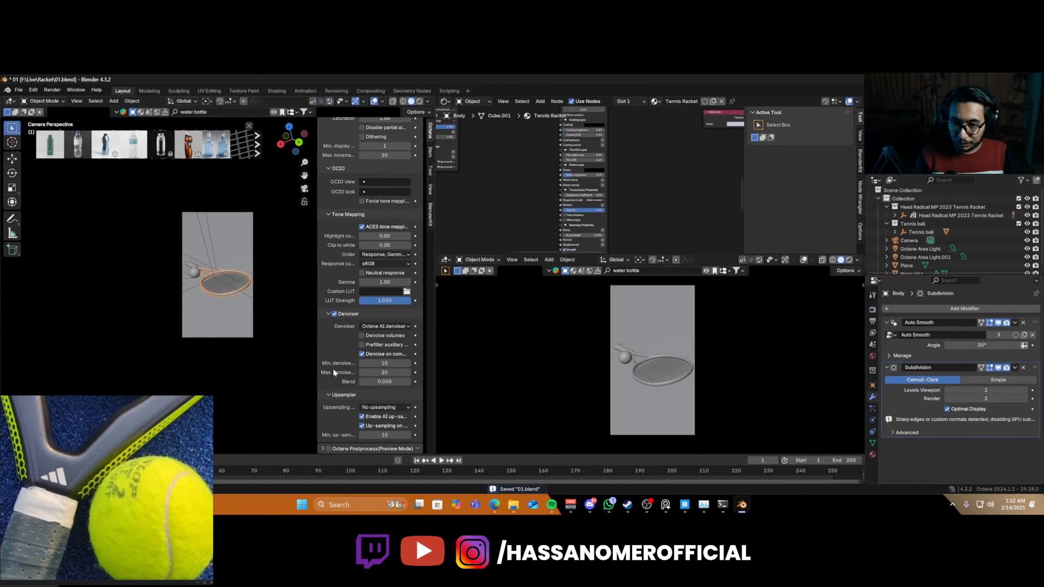
pyautogui.click(386, 326)
pyautogui.click(374, 346)
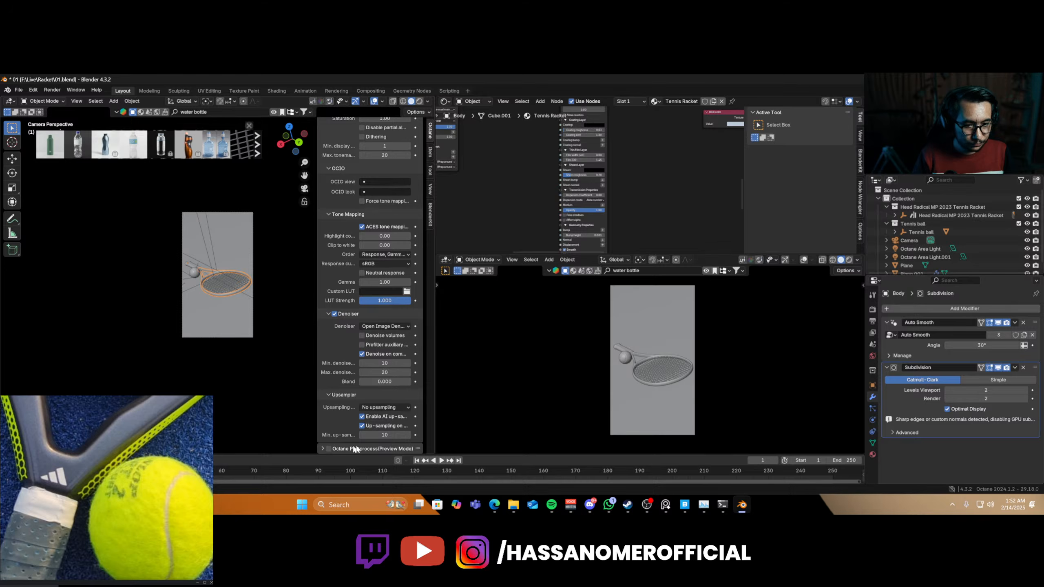
pyautogui.press('z')
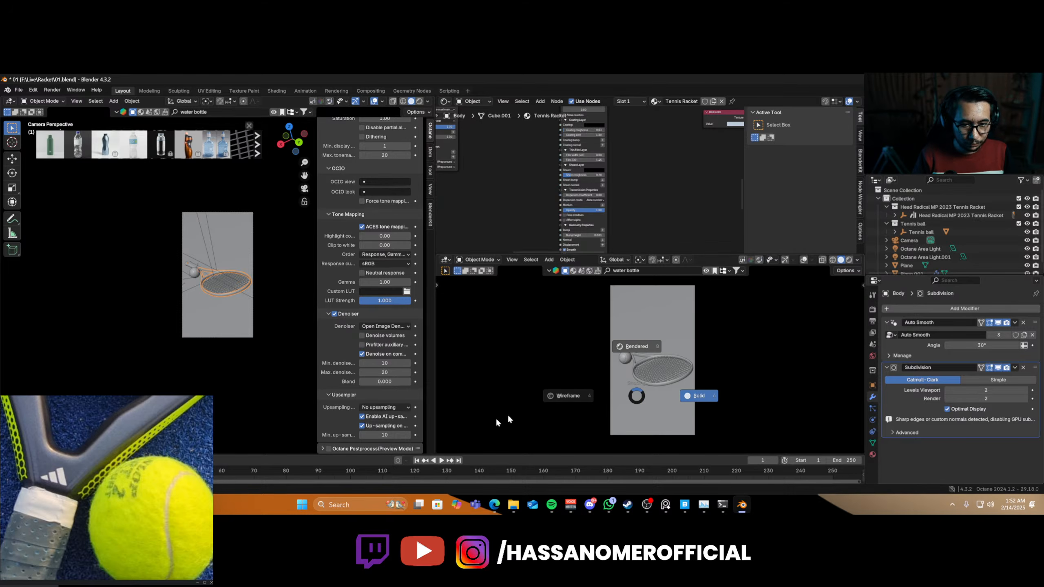
pyautogui.press('8')
# - Enable Octane Postprocess for the preview and raise the bloom power to 12.020
pyautogui.click(329, 448)
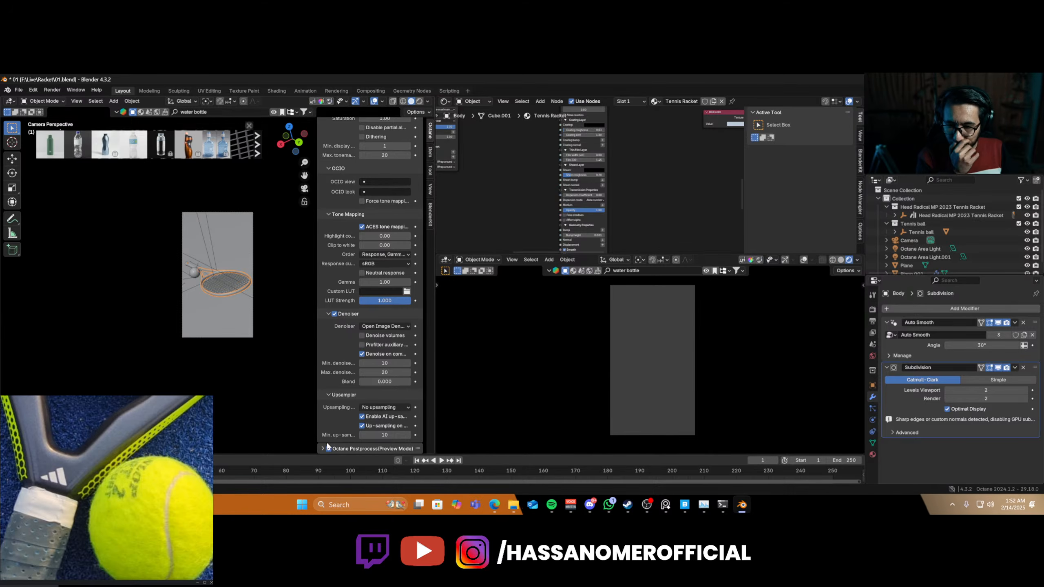
pyautogui.scroll(-6, 327, 435)
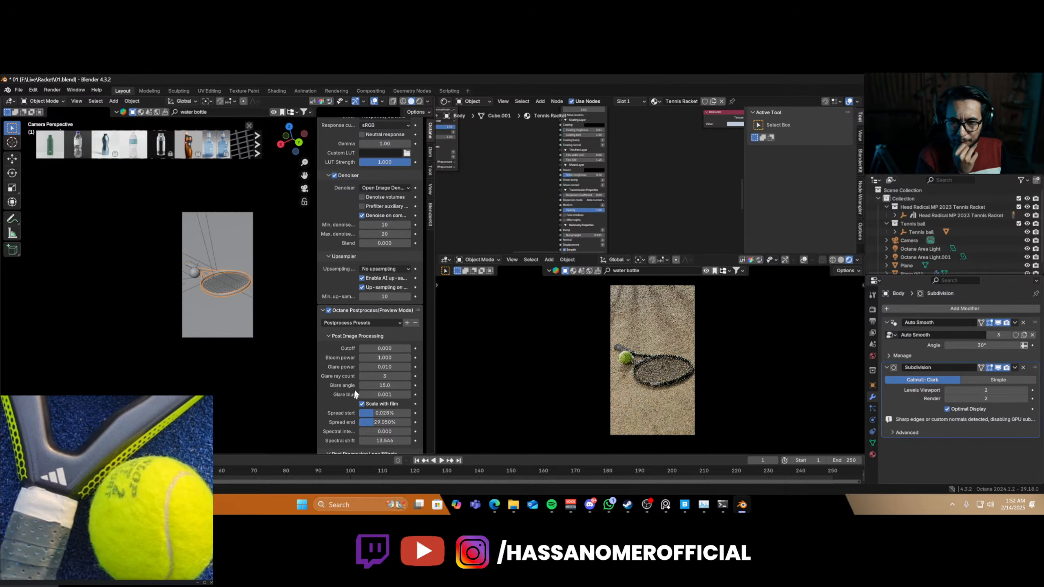
pyautogui.scroll(-2, 323, 378)
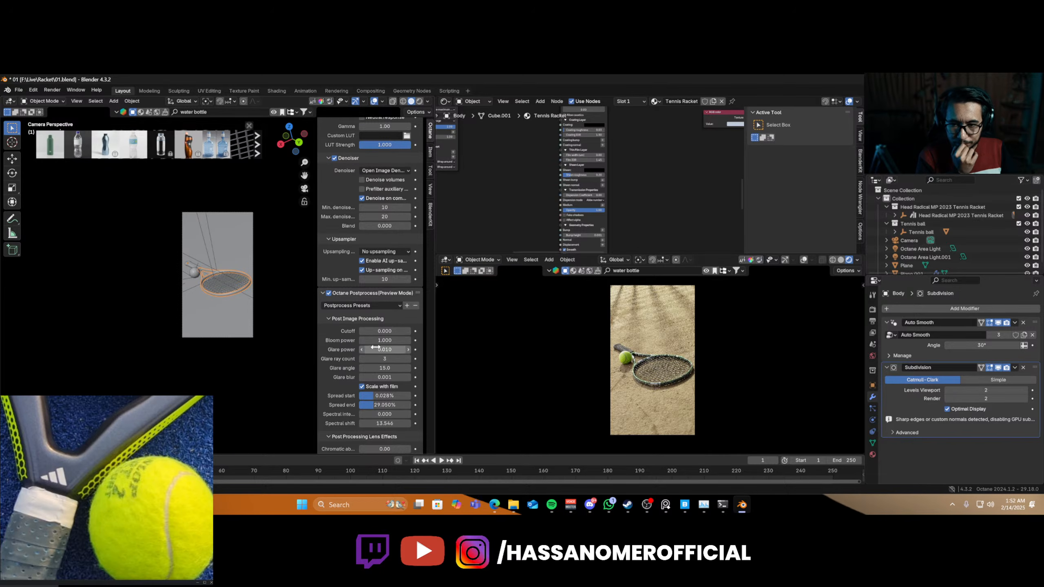
pyautogui.moveTo(381, 343); pyautogui.dragTo(384, 343)
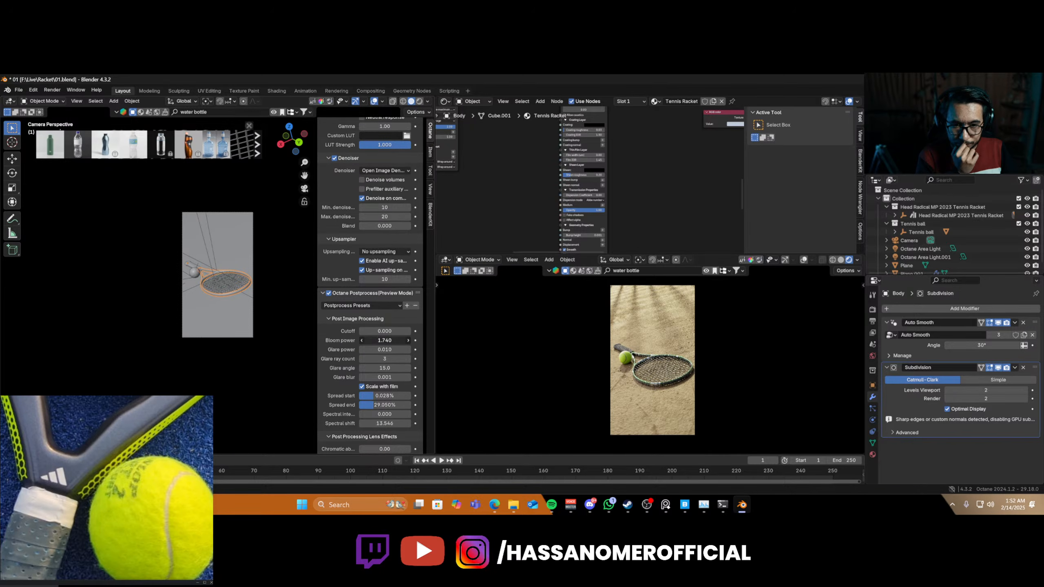
pyautogui.moveTo(385, 340); pyautogui.dragTo(374, 340)
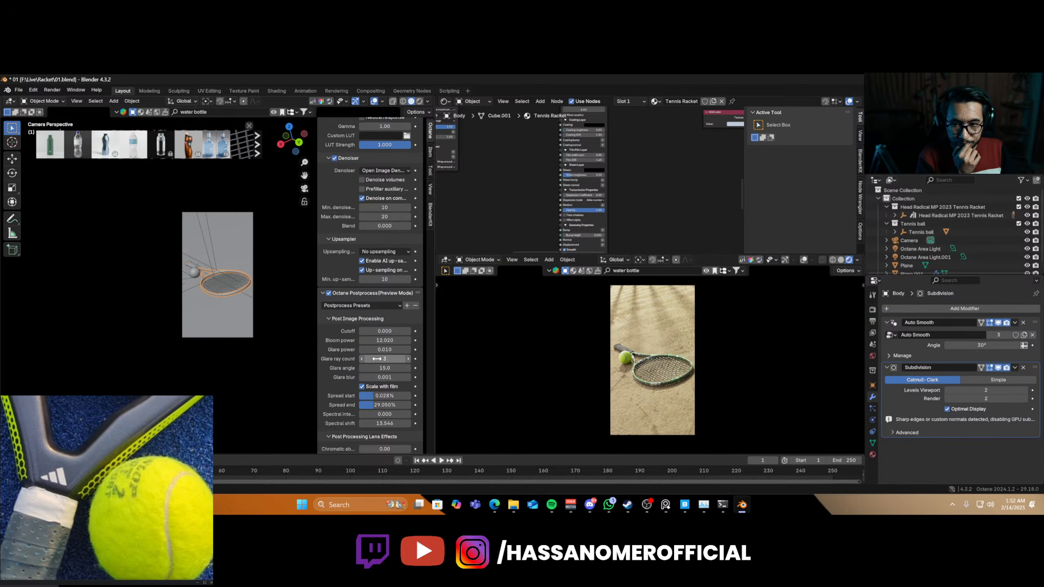
# - Set the preview postprocess chromatic aberration to 0.37 and the lens flare intensity to 0.13, and collapse the Octane Postprocess settings
pyautogui.scroll(-6, 360, 382)
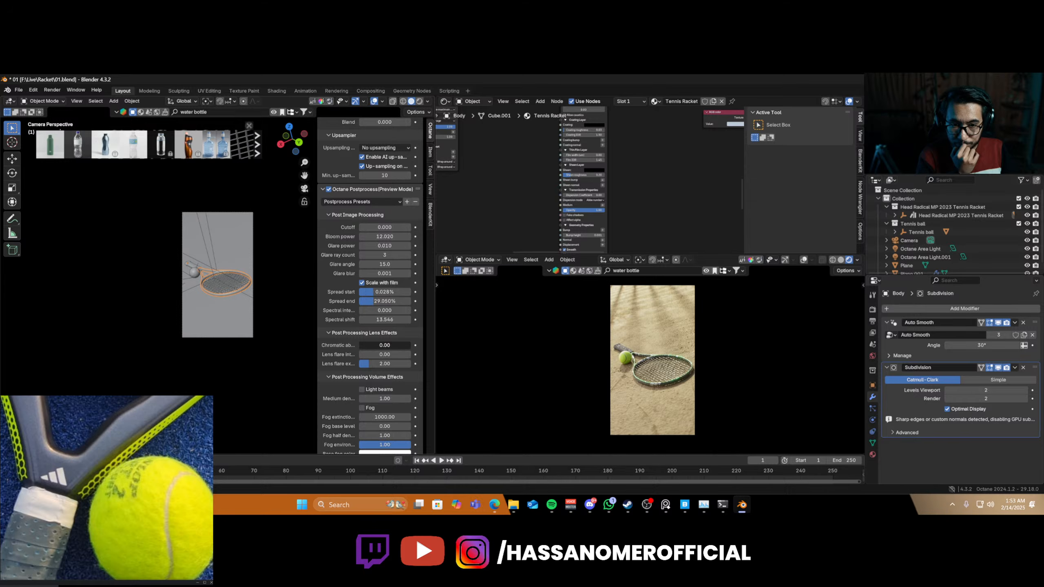
pyautogui.moveTo(384, 345); pyautogui.dragTo(391, 346)
pyautogui.moveTo(372, 345); pyautogui.dragTo(376, 355)
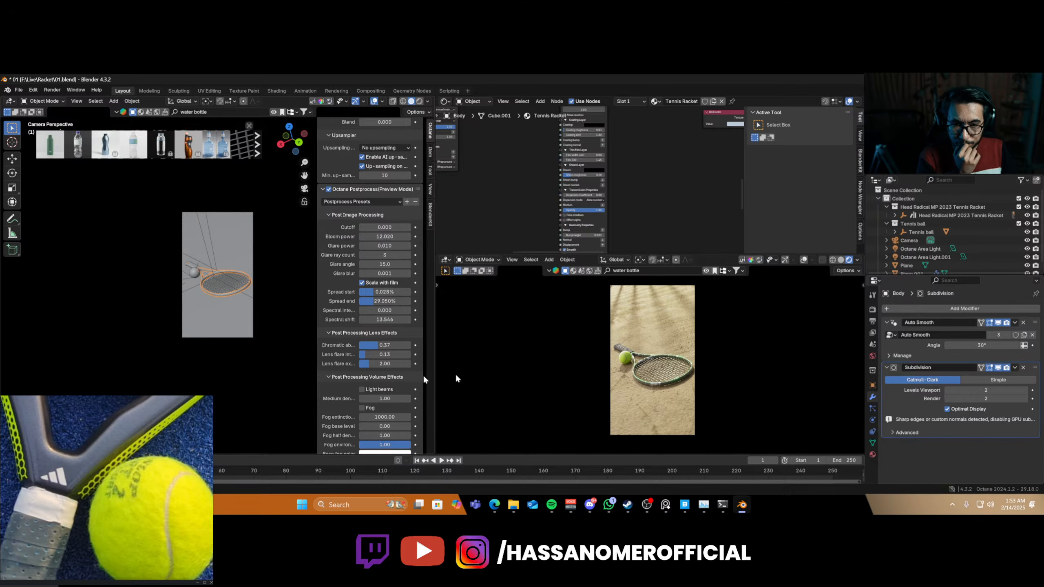
pyautogui.scroll(-1, 412, 401)
pyautogui.scroll(6, 413, 401)
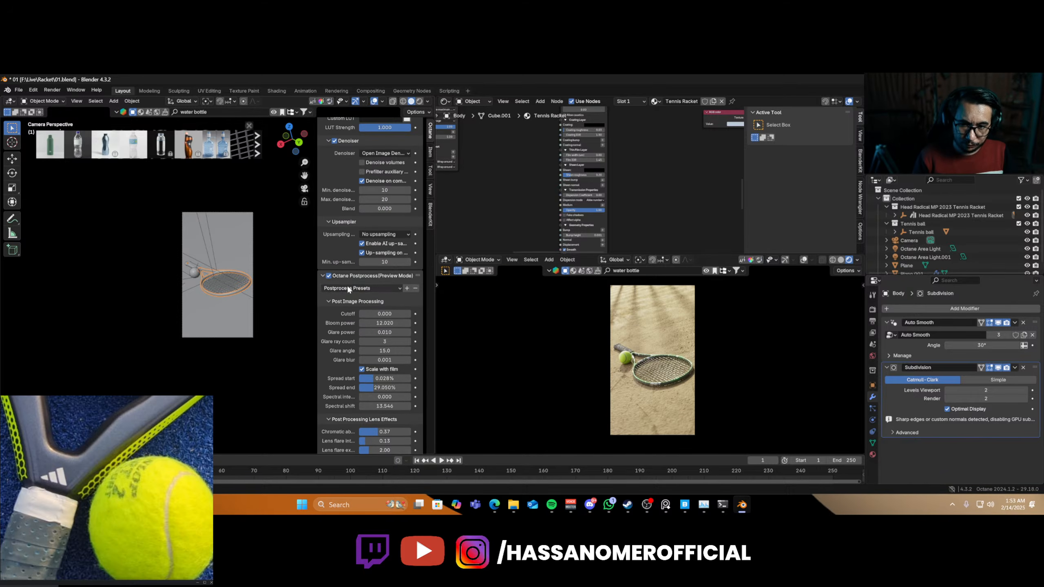
pyautogui.click(323, 282)
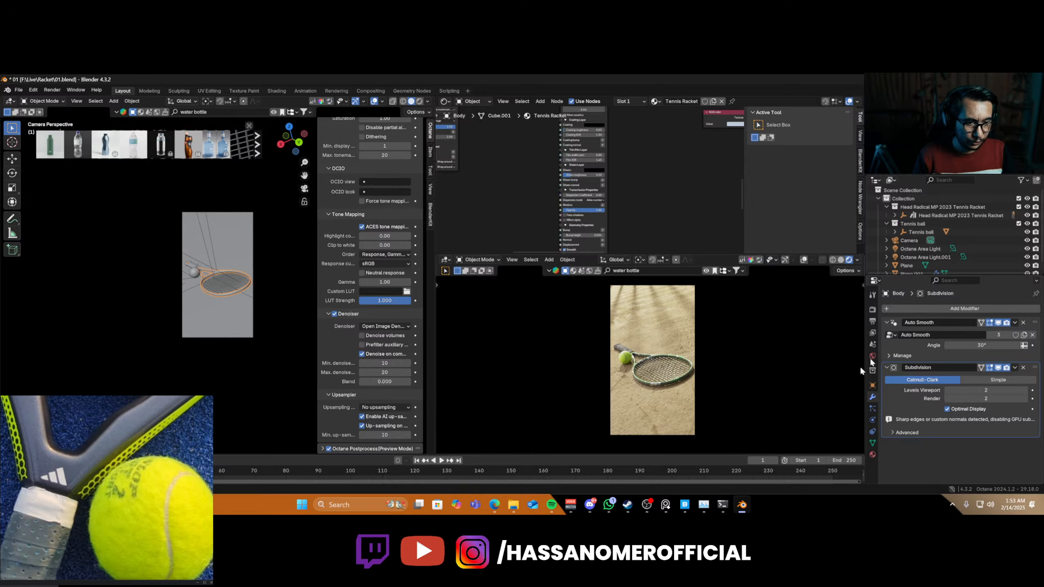
# - Enable the Beauty denoiser pass for the view layer and save the file
pyautogui.click(872, 332)
pyautogui.click(906, 419)
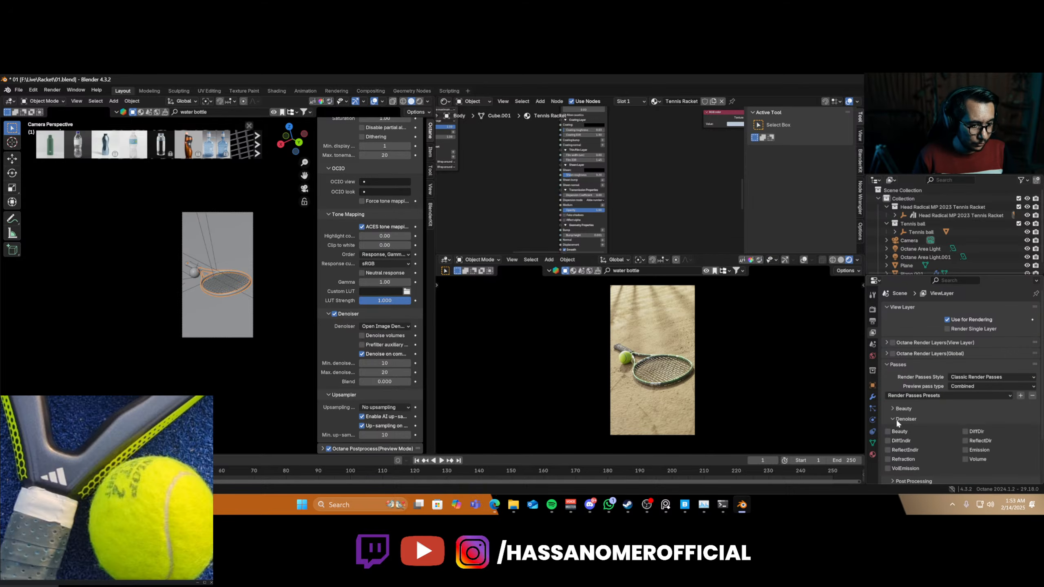
pyautogui.hotkey('ctrl', 's')
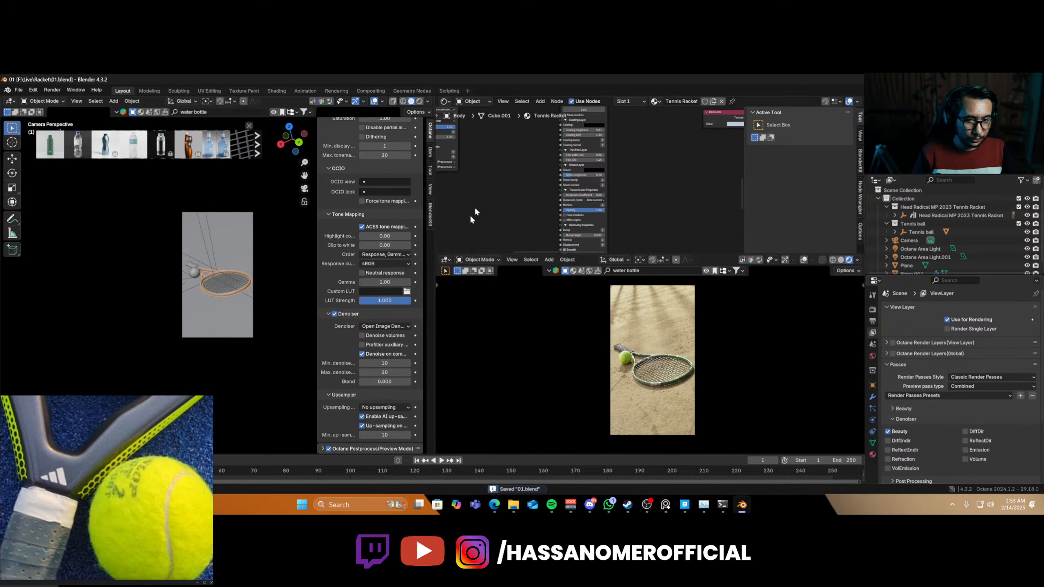
# - Switch the node editor to the Compositor and connect the Render Layers DenoisedBeauty output to the Composite Image input
pyautogui.click(445, 101)
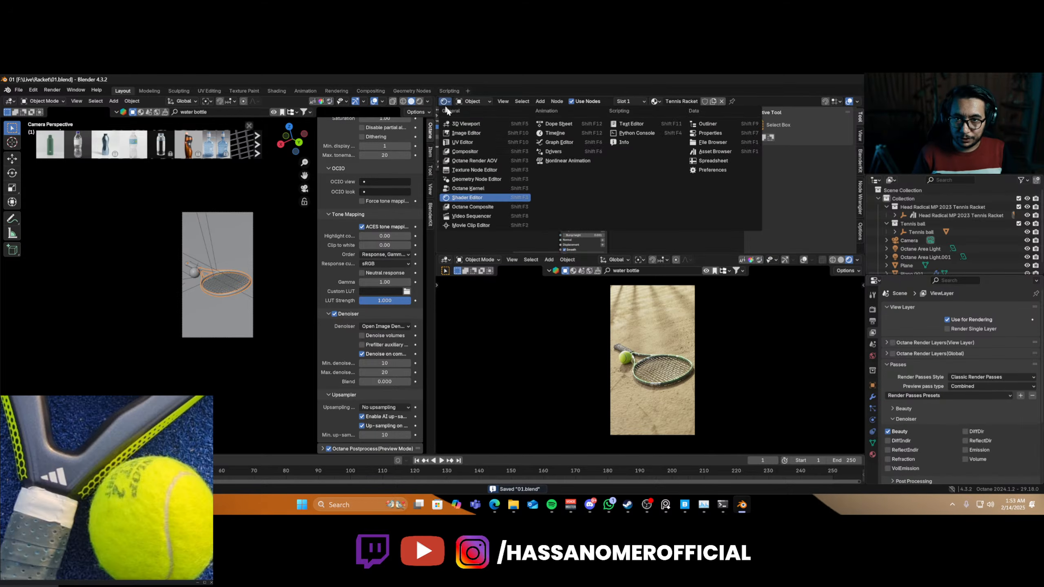
pyautogui.click(471, 155)
pyautogui.click(530, 102)
pyautogui.scroll(-4, 594, 196)
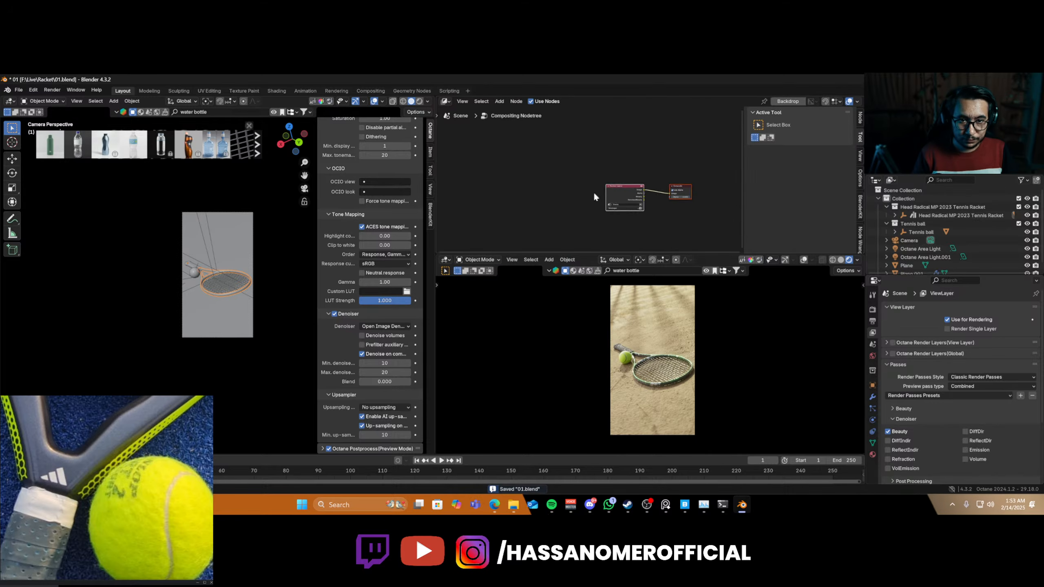
pyautogui.scroll(5, 597, 198)
pyautogui.moveTo(596, 199); pyautogui.dragTo(505, 180, button='middle')
pyautogui.scroll(4, 531, 197)
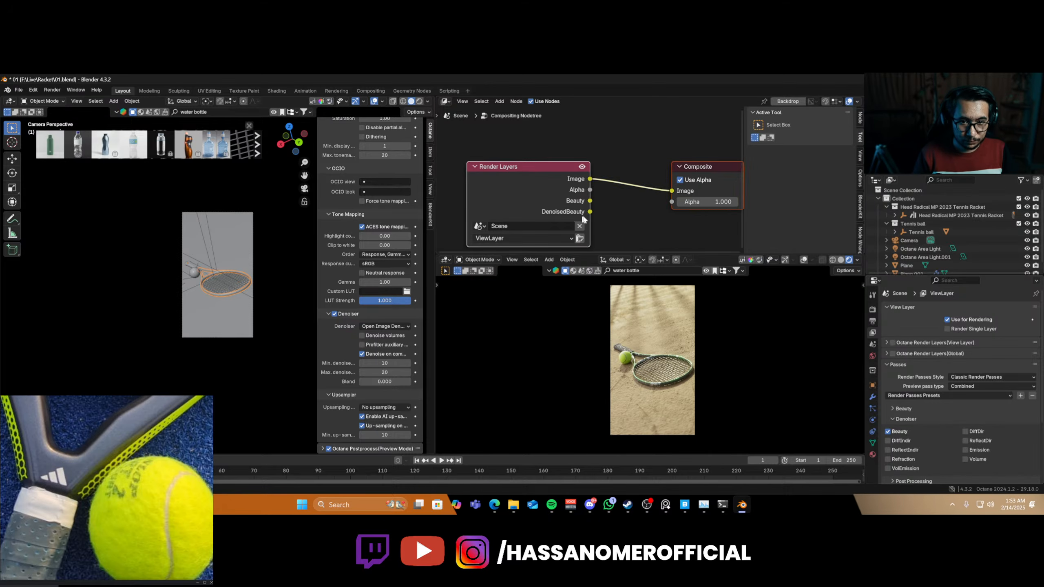
pyautogui.moveTo(590, 211); pyautogui.dragTo(673, 191)
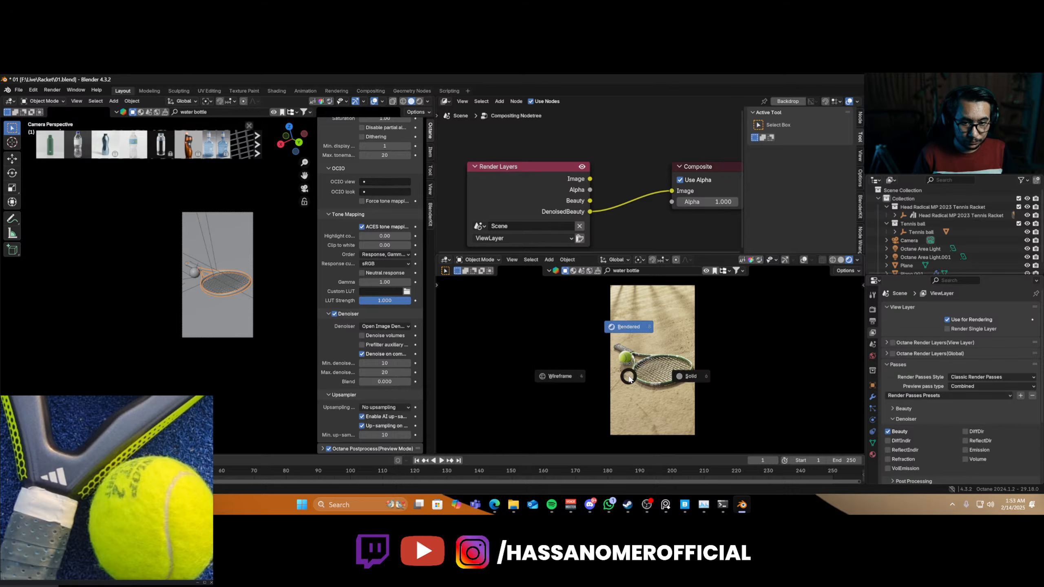
# - Pause the render preview in solid shading, save the file, and render the image in a maximized window
pyautogui.hotkey('ctrl', 's')
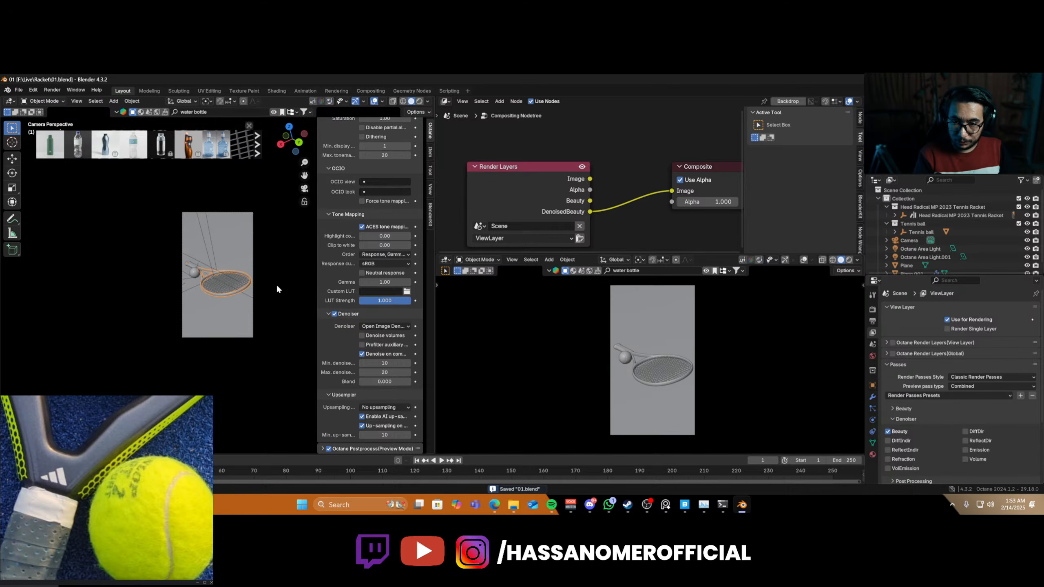
pyautogui.press('F12')
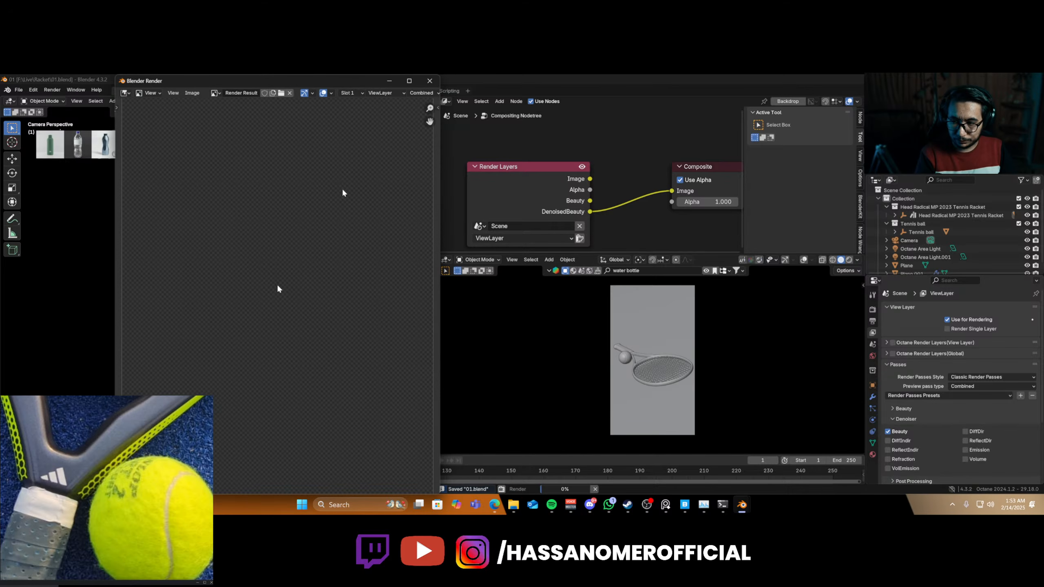
pyautogui.click(409, 81)
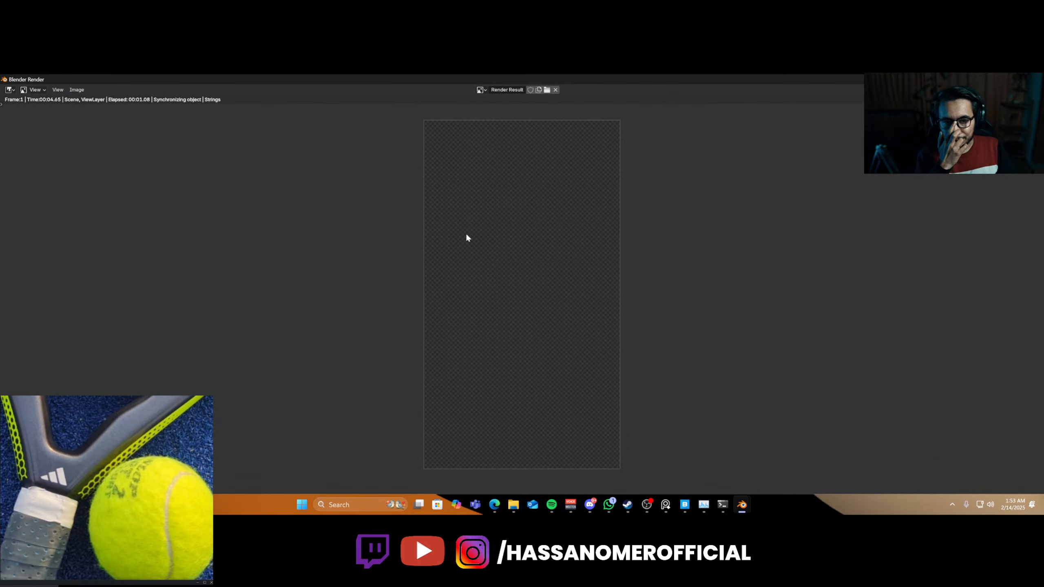
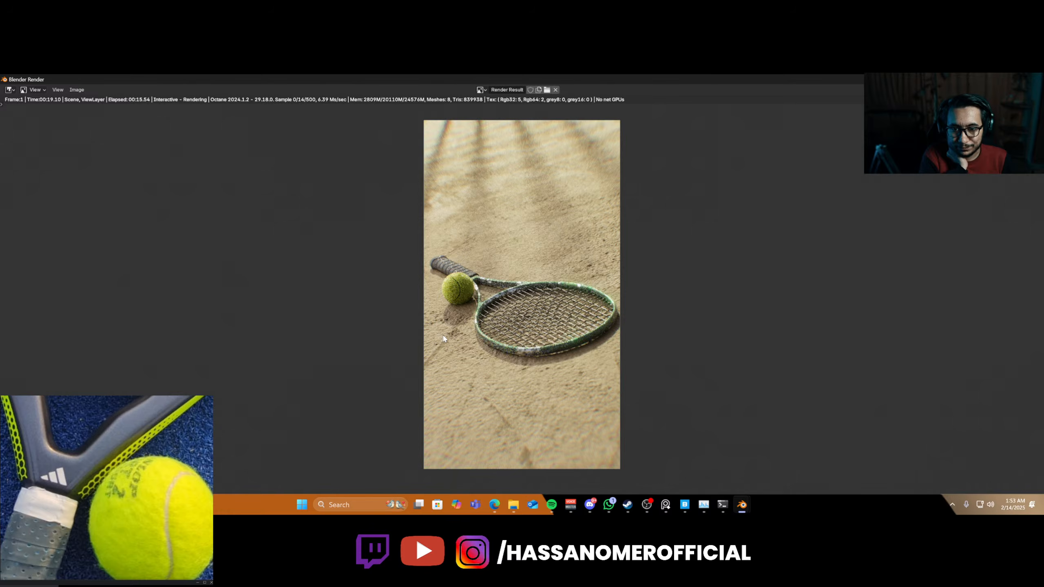
# - Examine the ball, grip, frame and strings in the rendered image for noise, and close the render
pyautogui.scroll(3, 443, 338)
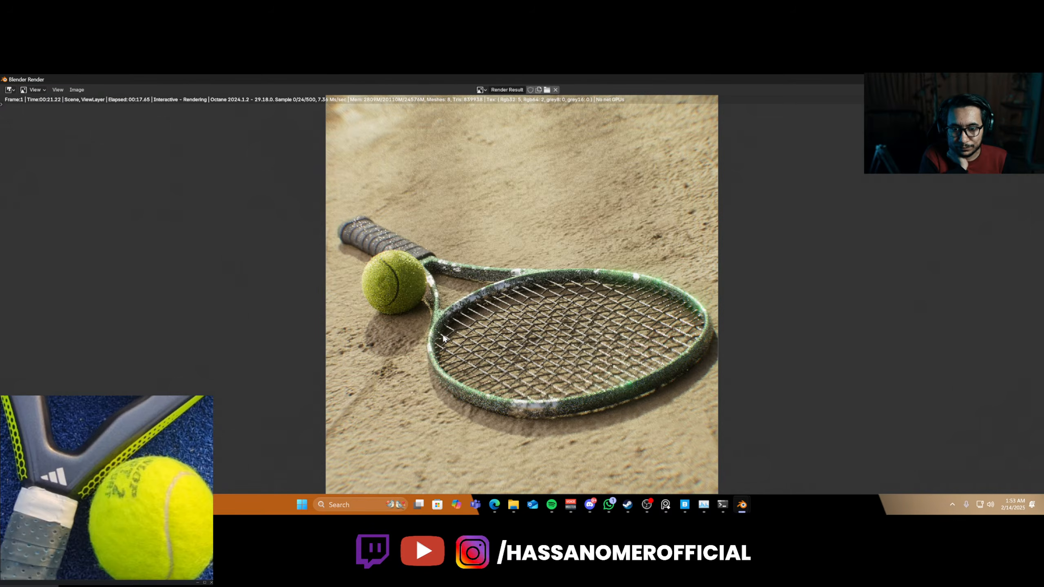
pyautogui.scroll(1, 443, 338)
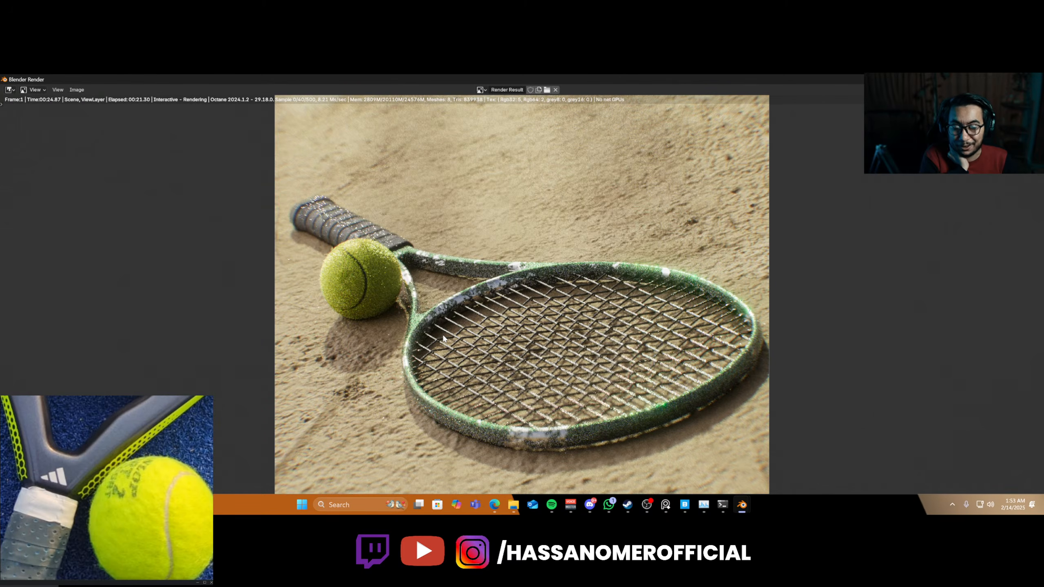
pyautogui.scroll(2, 443, 338)
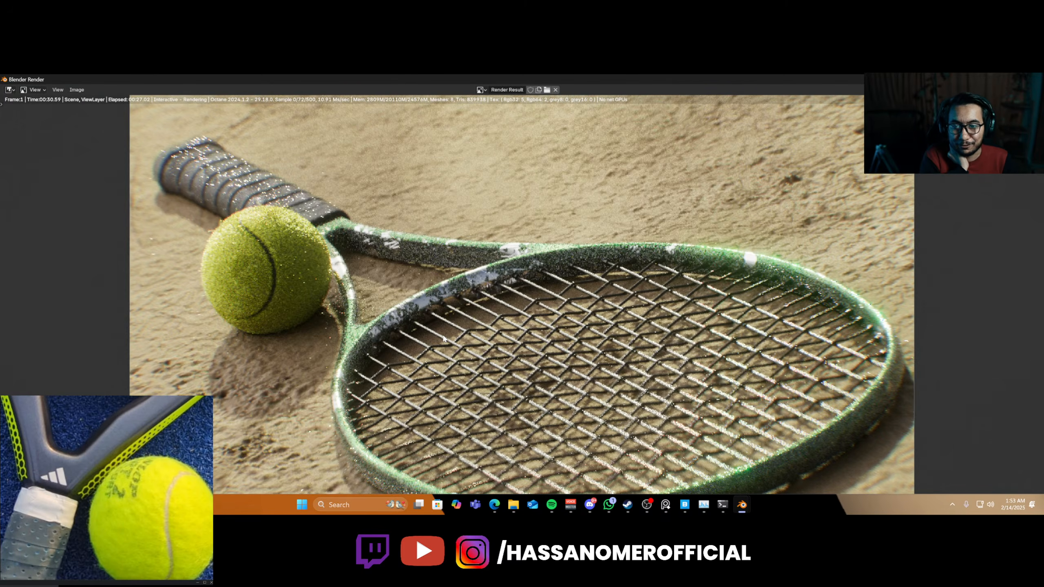
pyautogui.scroll(-2, 443, 338)
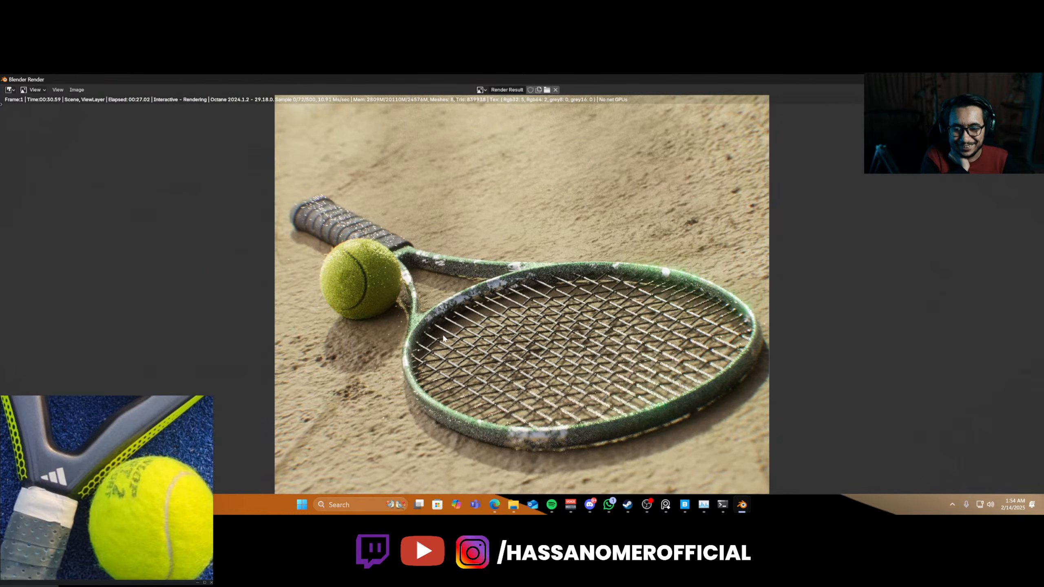
pyautogui.scroll(-2, 443, 338)
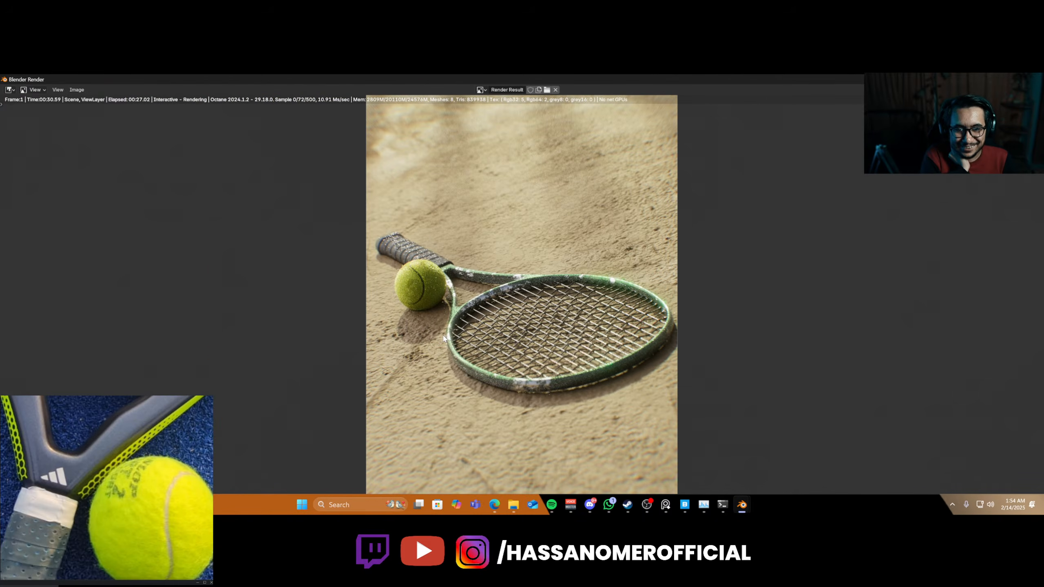
pyautogui.scroll(-2, 443, 338)
pyautogui.scroll(6, 443, 338)
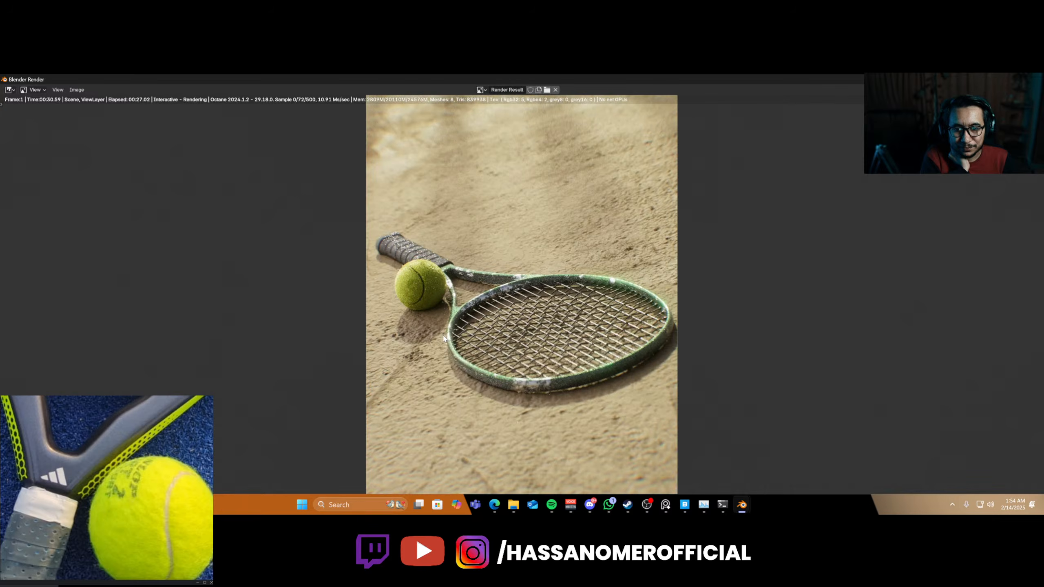
pyautogui.moveTo(313, 308); pyautogui.dragTo(399, 314, button='middle')
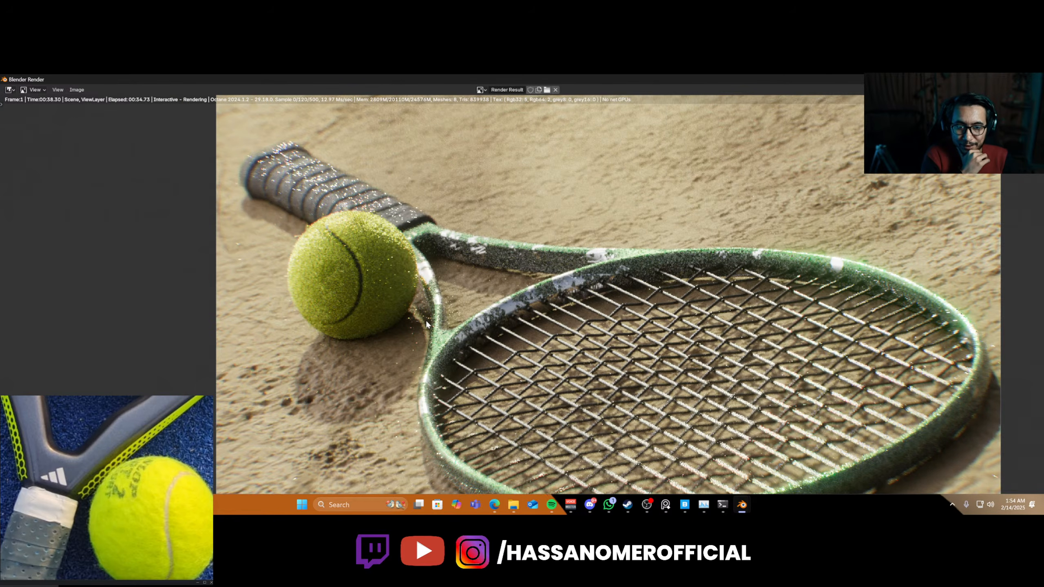
pyautogui.scroll(-5, 426, 320)
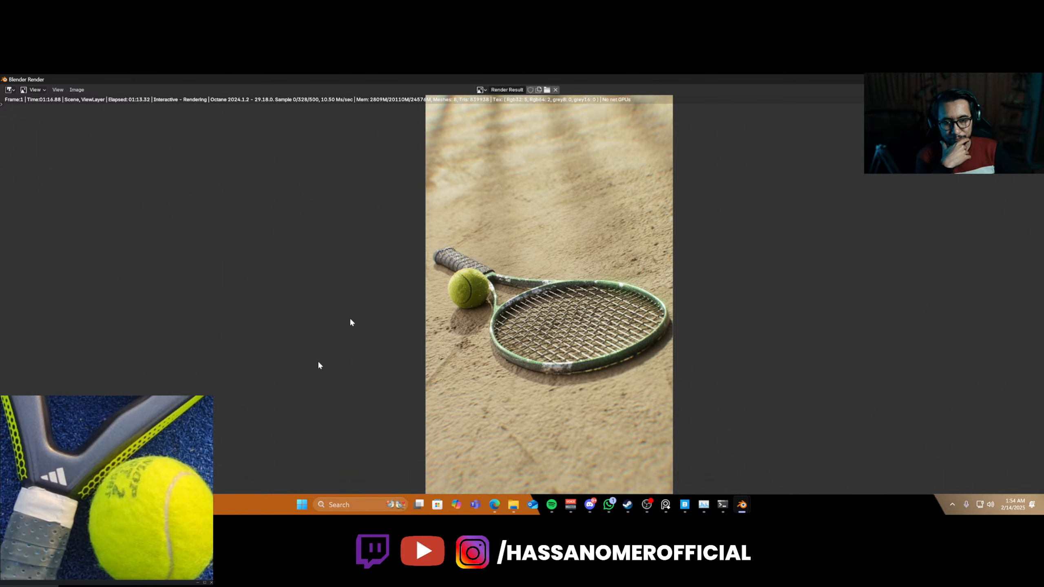
pyautogui.scroll(6, 413, 310)
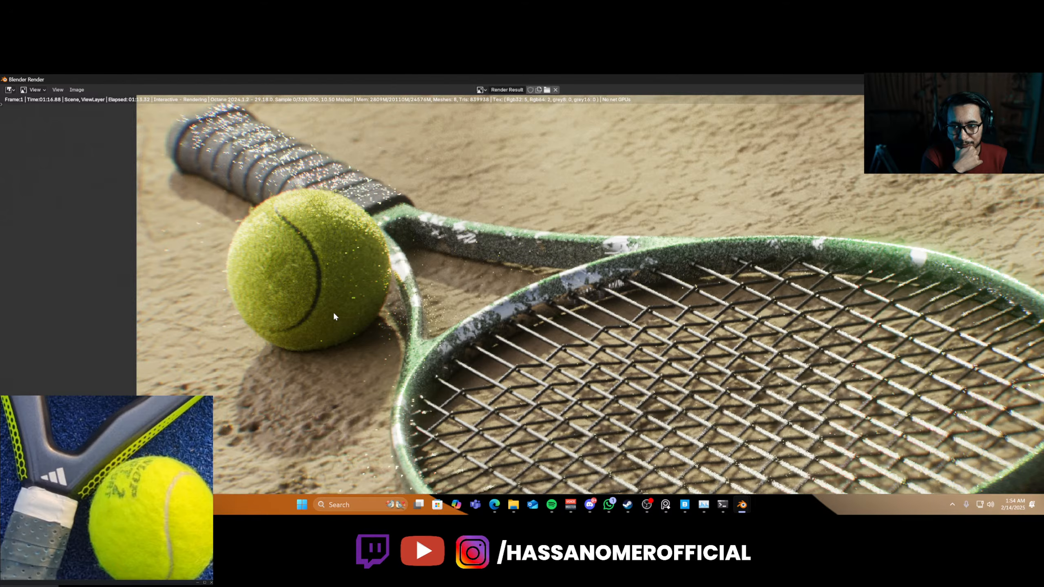
pyautogui.scroll(-1, 333, 312)
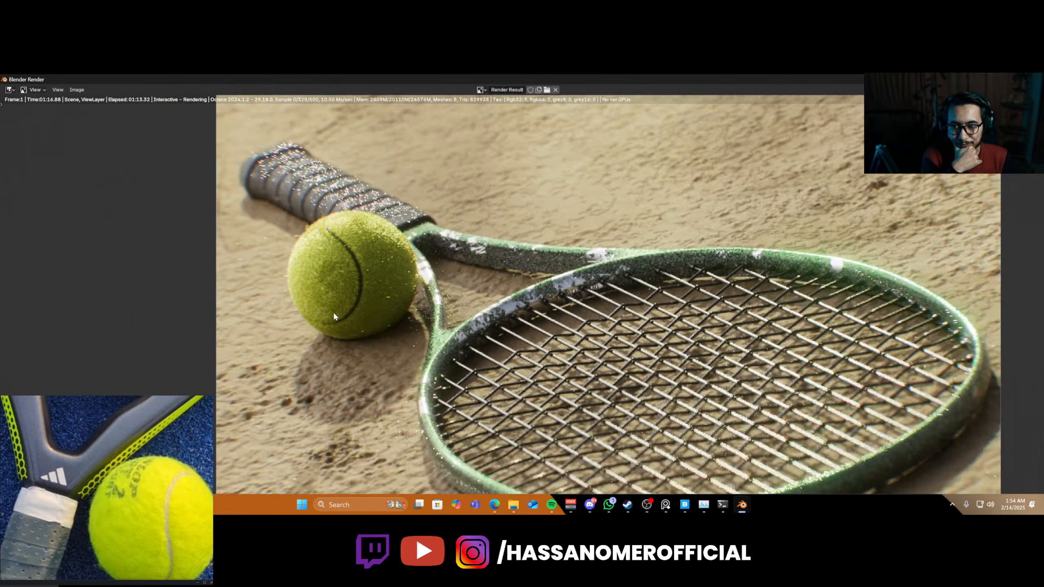
pyautogui.scroll(-3, 333, 312)
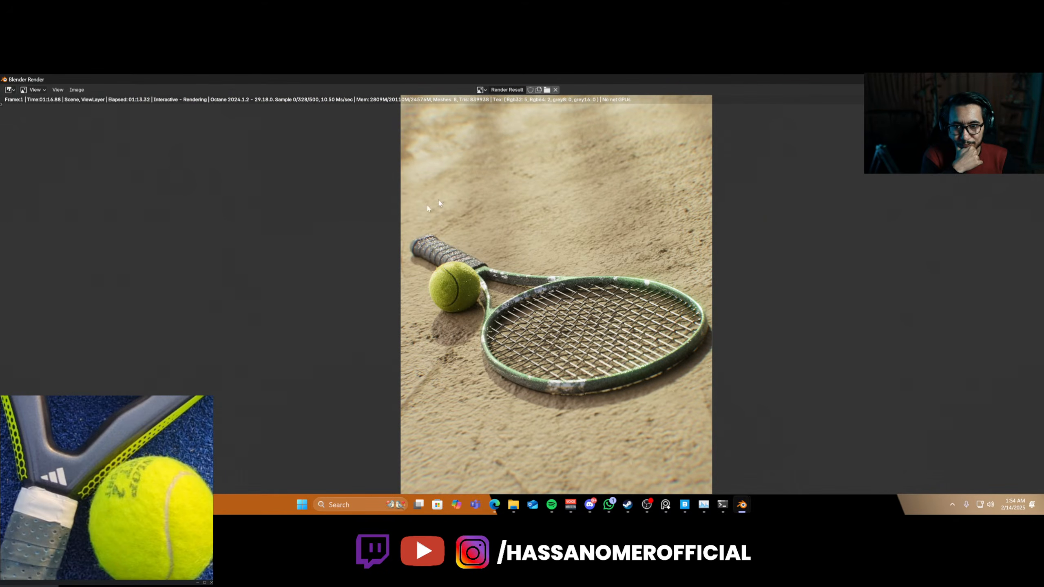
pyautogui.scroll(6, 440, 203)
pyautogui.moveTo(390, 217); pyautogui.dragTo(503, 324, button='middle')
pyautogui.scroll(-6, 523, 290)
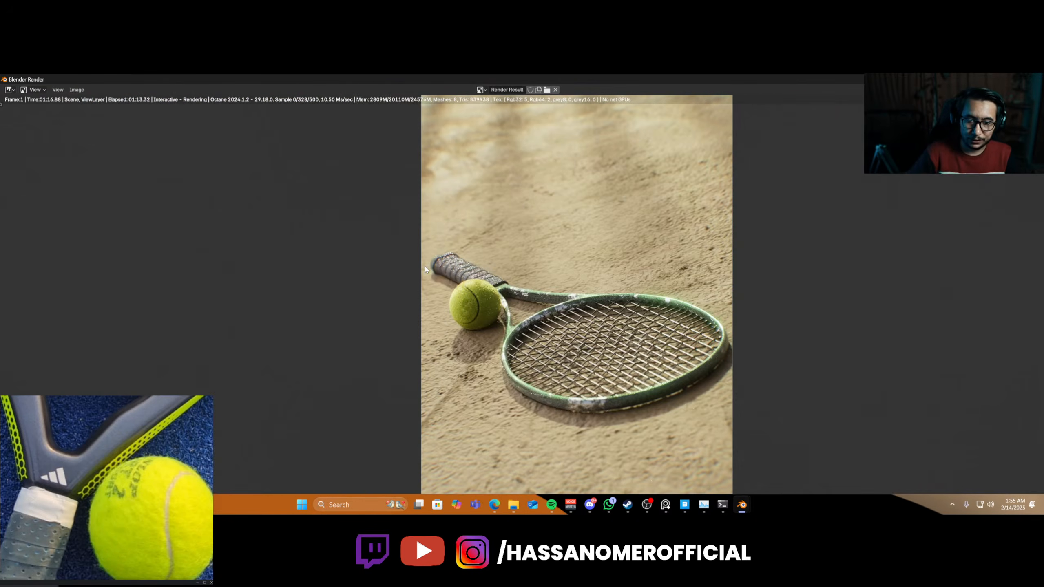
pyautogui.press('Escape')
pyautogui.press('Escape')
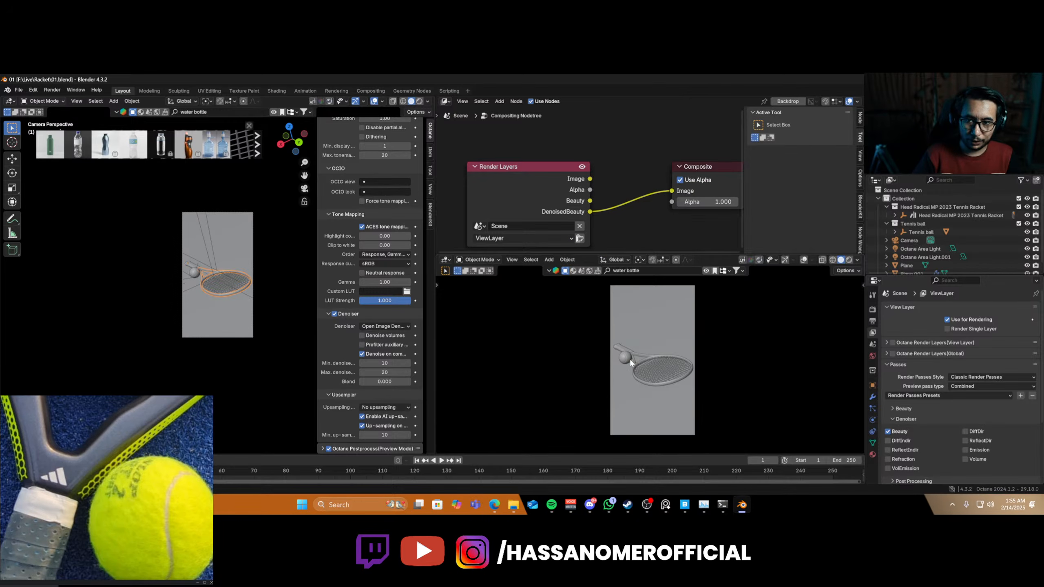
# - Set the Octane Imager hotpixel removal to 0.7
pyautogui.scroll(5, 390, 271)
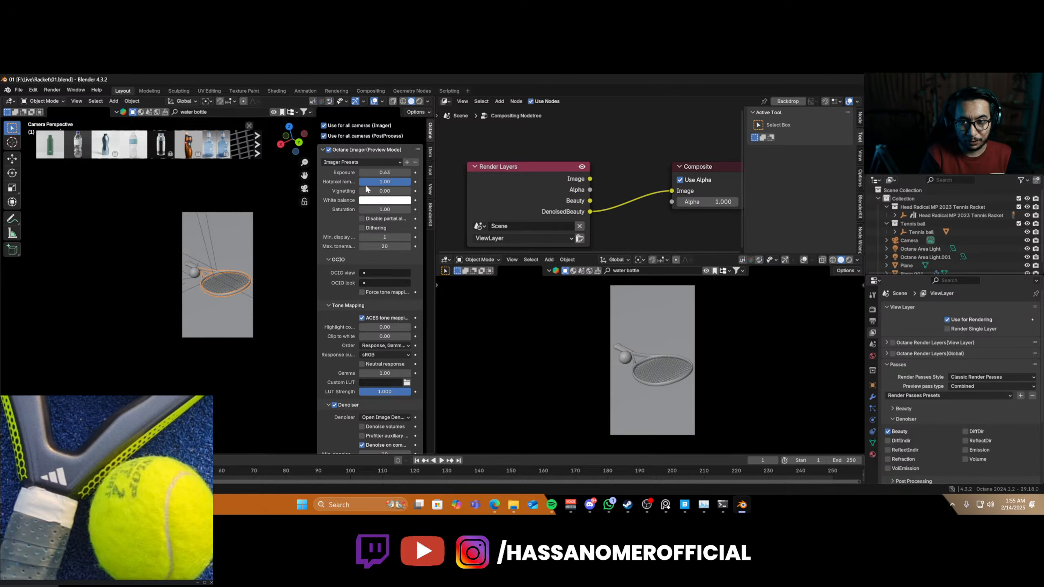
pyautogui.click(384, 182)
pyautogui.write('0.7')
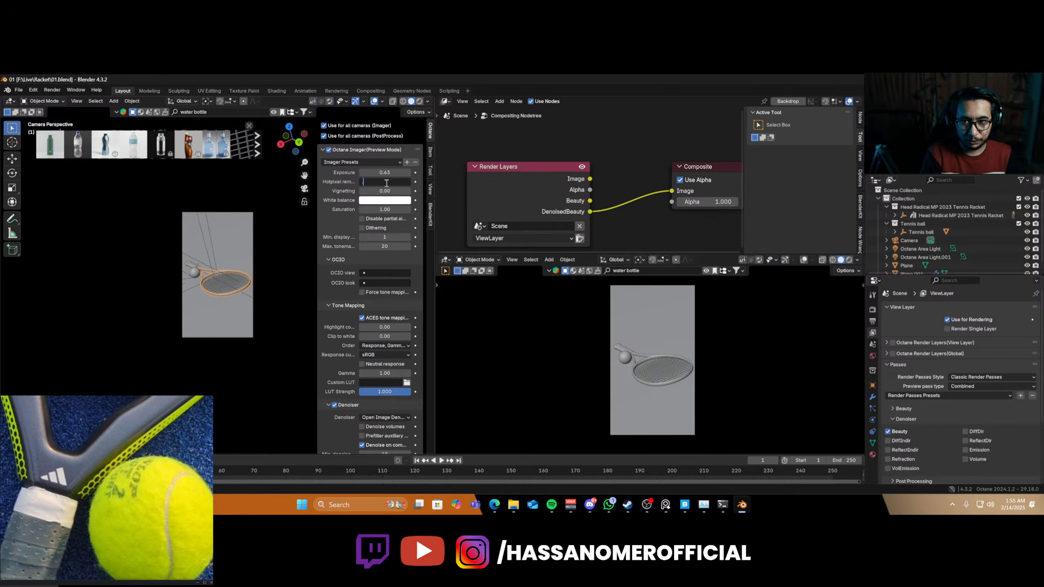
pyautogui.press('Return')
# - Set the Octane kernel's GI clamp to 100 and render the image again
pyautogui.click(874, 310)
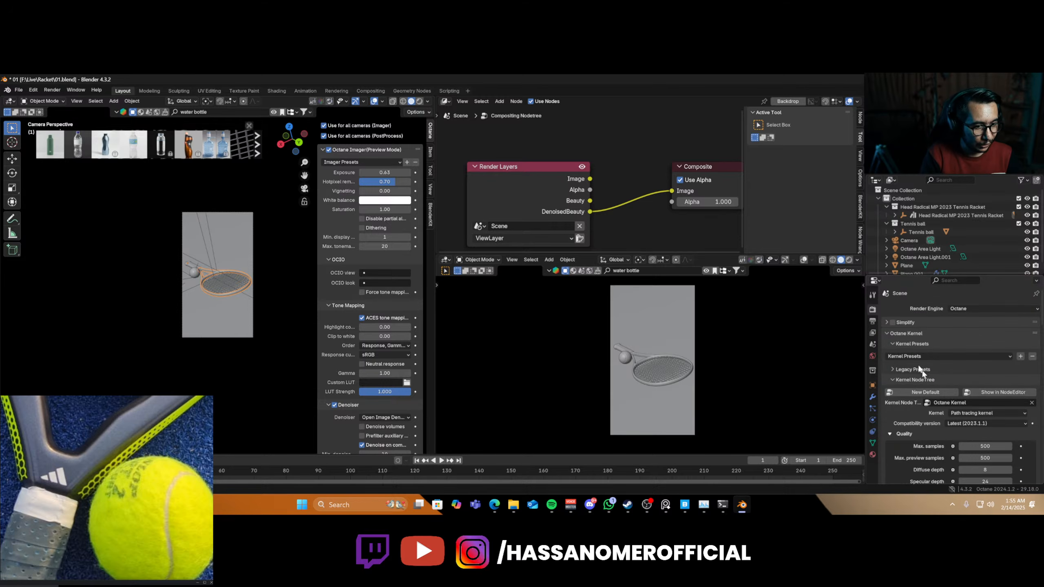
pyautogui.scroll(-8, 930, 383)
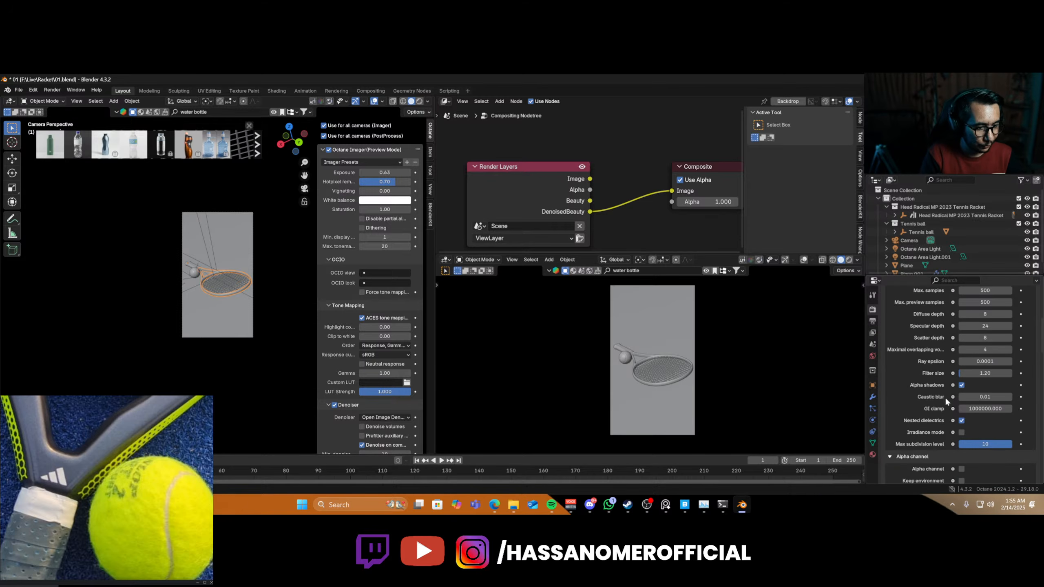
pyautogui.click(987, 408)
pyautogui.write('1')
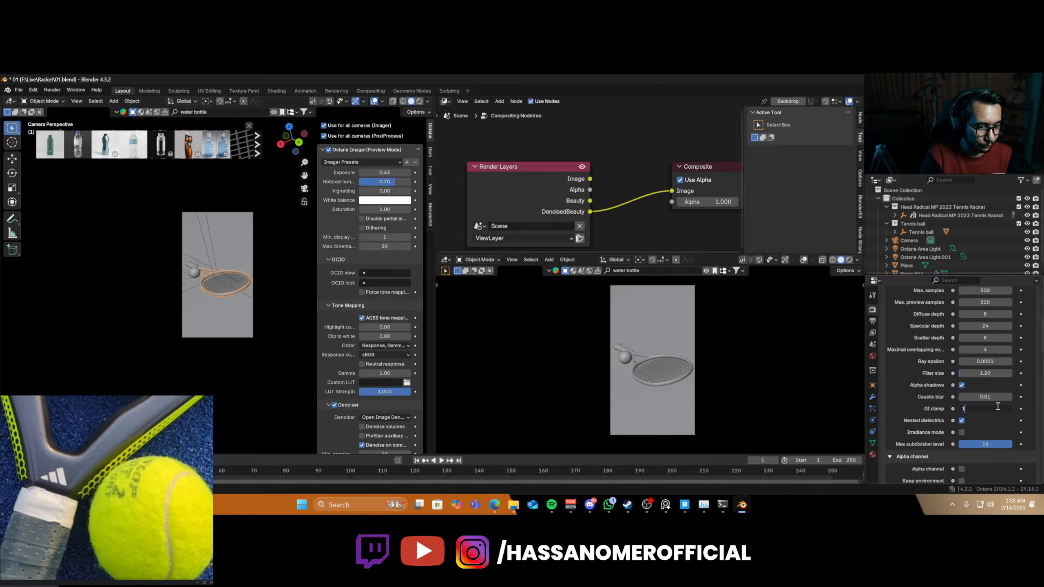
pyautogui.write('00')
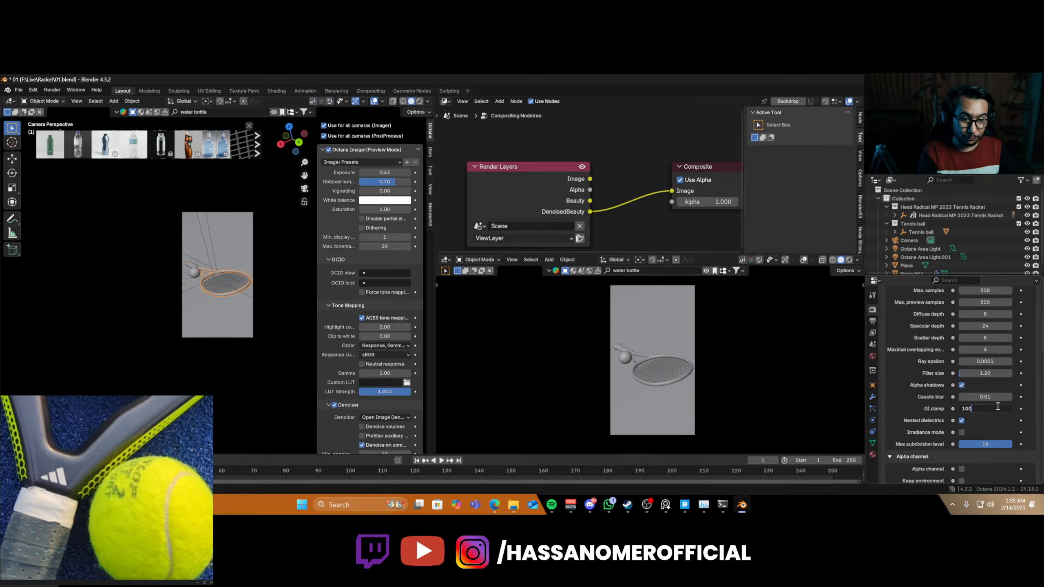
pyautogui.press('Return')
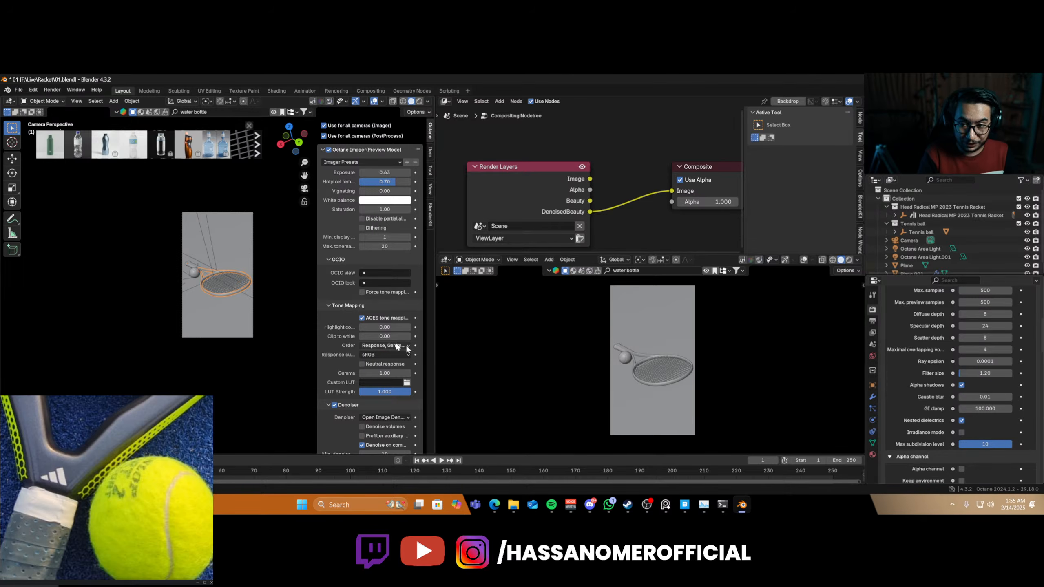
pyautogui.press('F12')
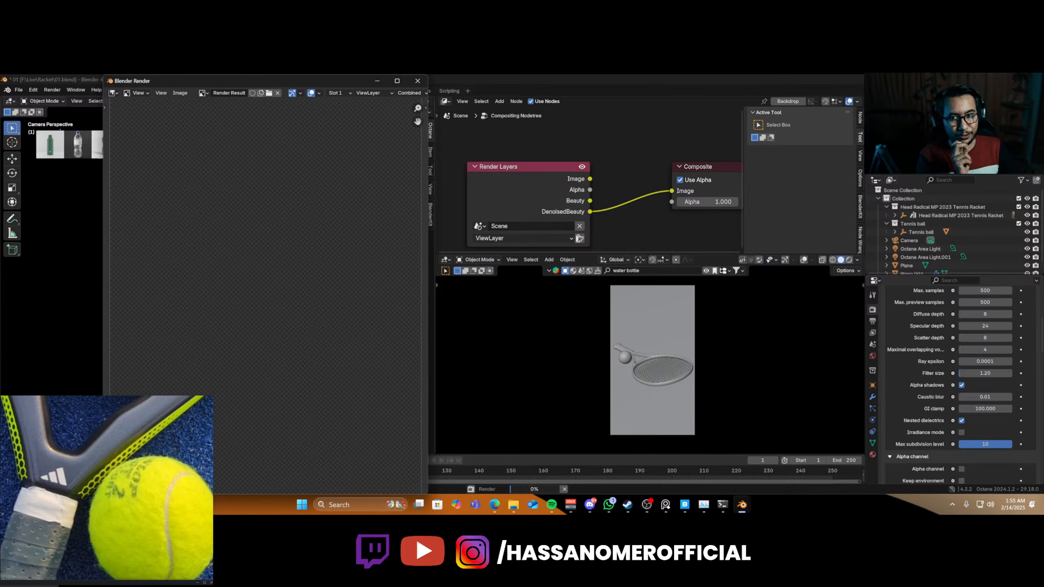
# - Maximize the render window and examine the ball, grip, frame and strings for noise during and after rendering
pyautogui.click(397, 81)
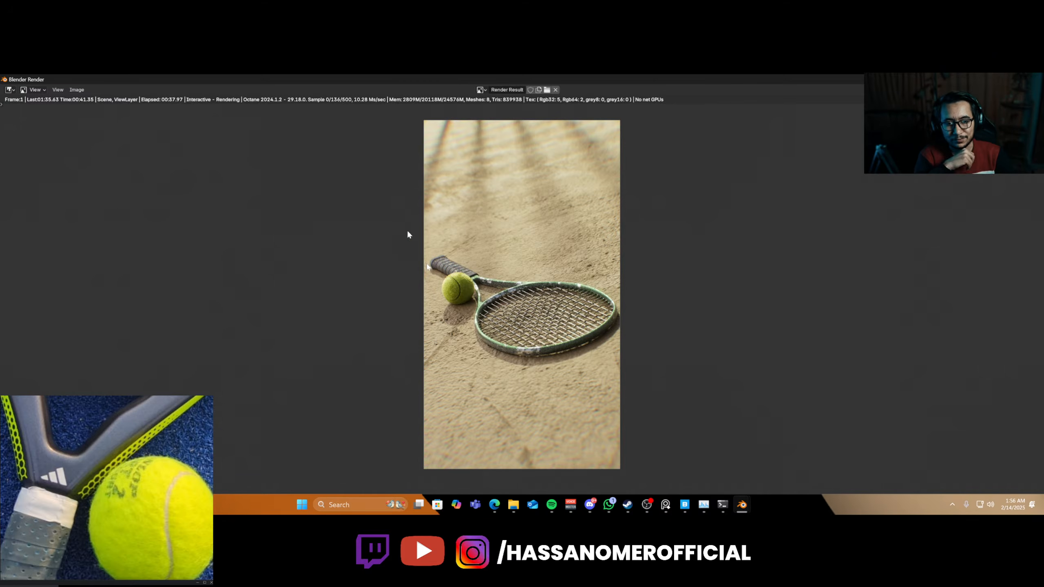
pyautogui.scroll(4, 478, 403)
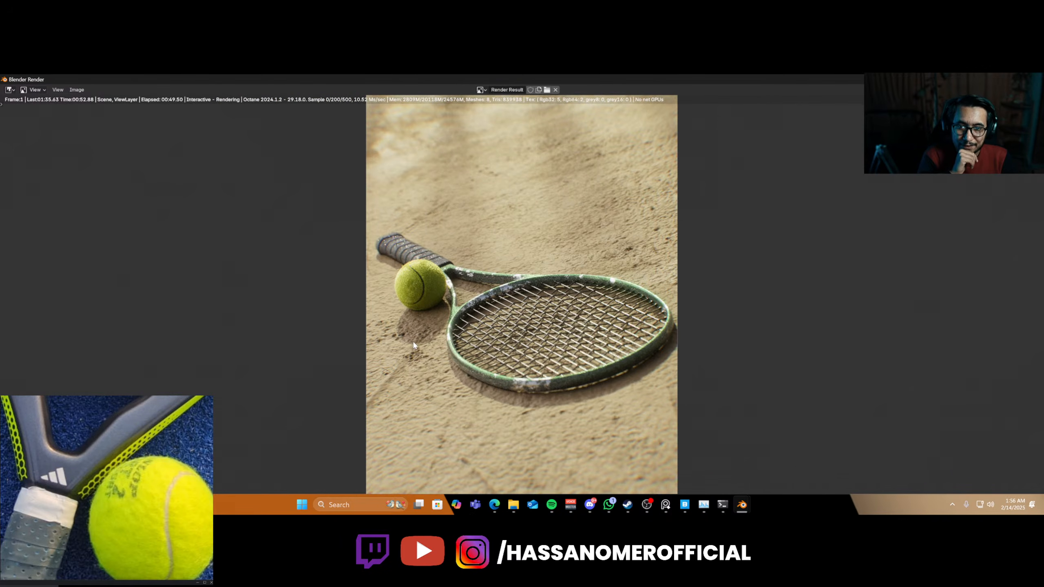
pyautogui.scroll(3, 465, 407)
pyautogui.scroll(1, 554, 367)
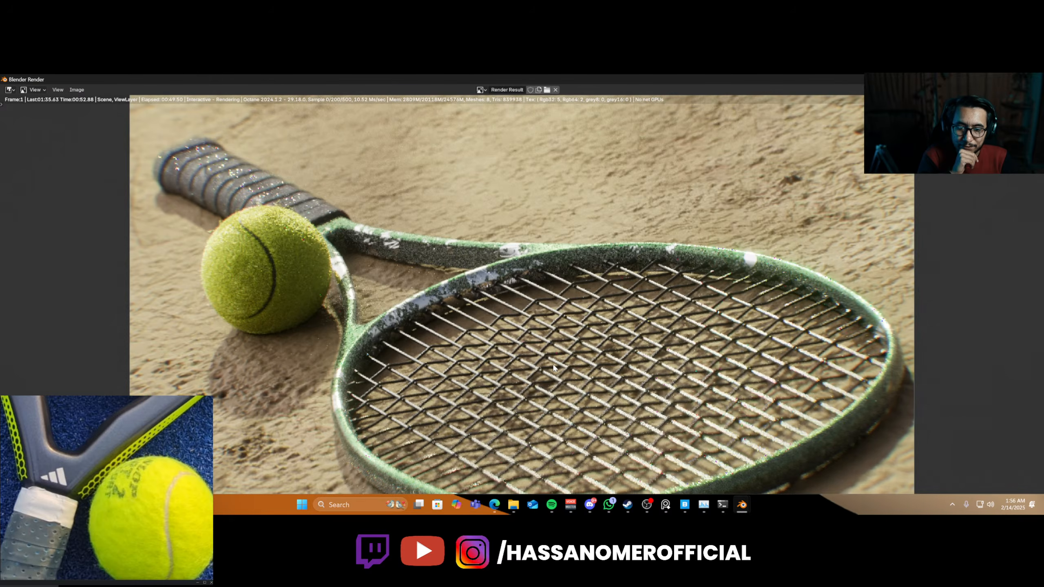
pyautogui.scroll(-1, 553, 368)
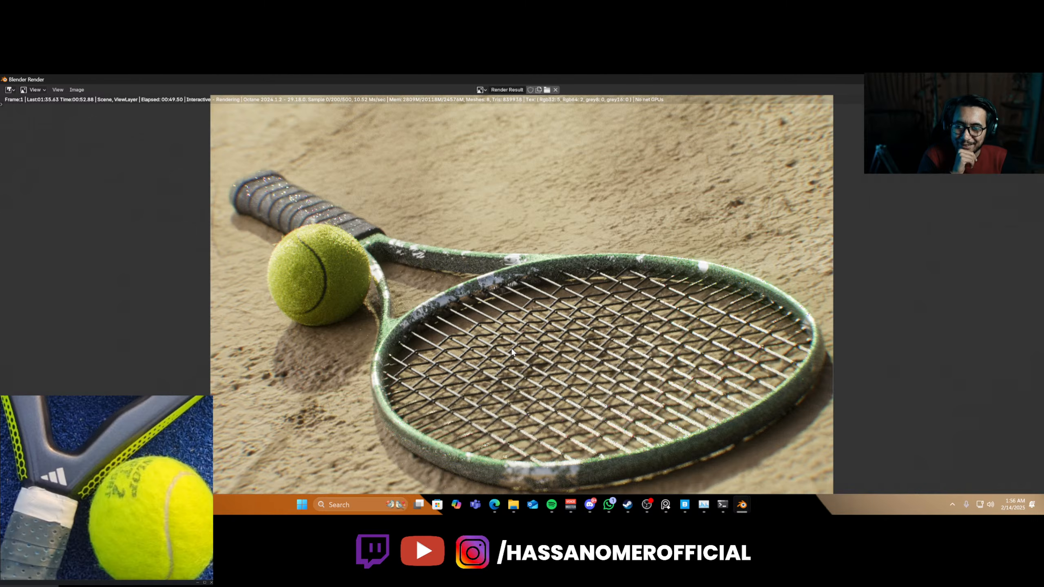
pyautogui.scroll(-4, 512, 352)
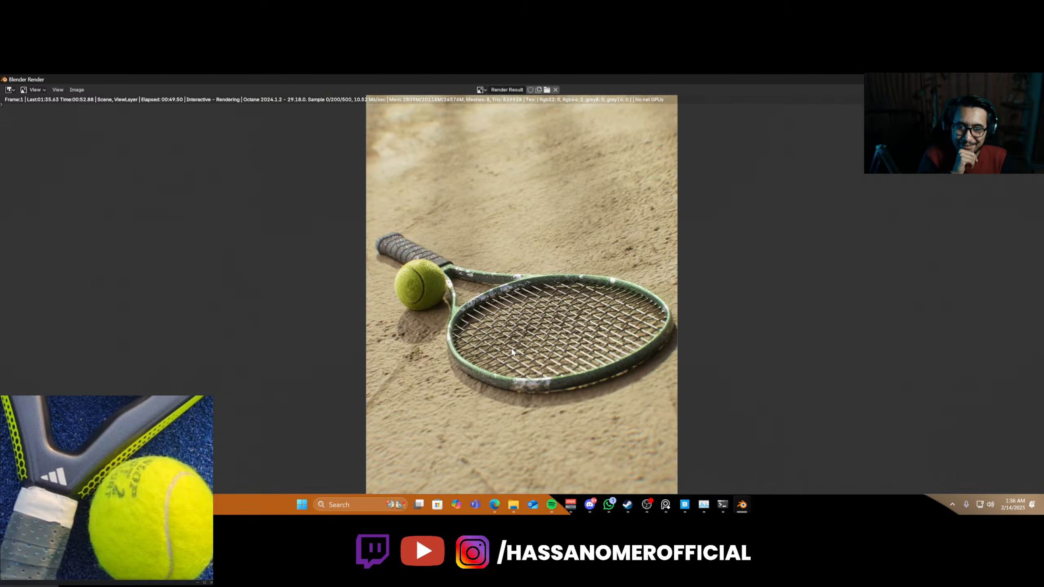
pyautogui.scroll(-1, 512, 352)
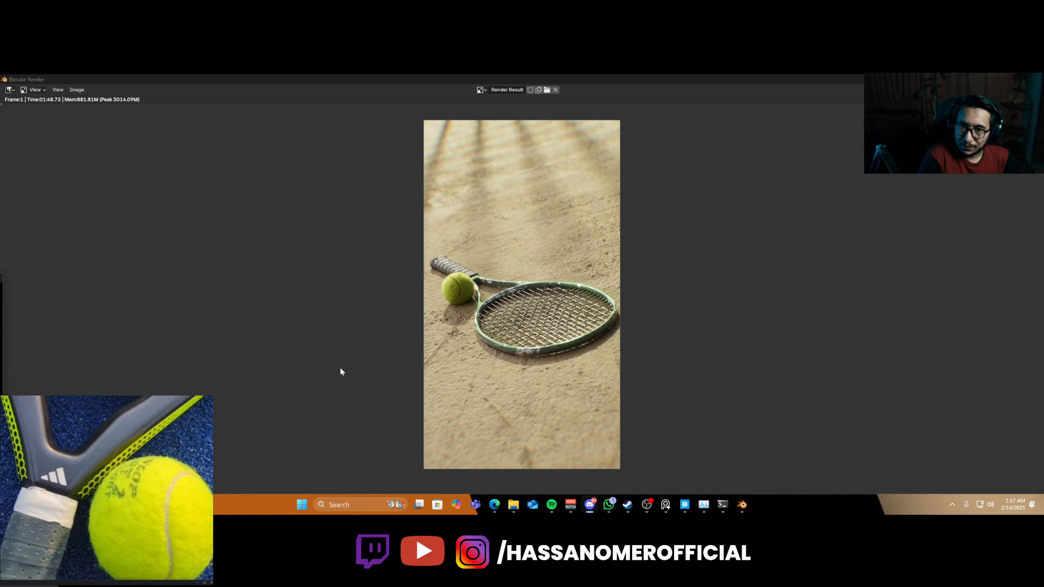
pyautogui.scroll(5, 452, 296)
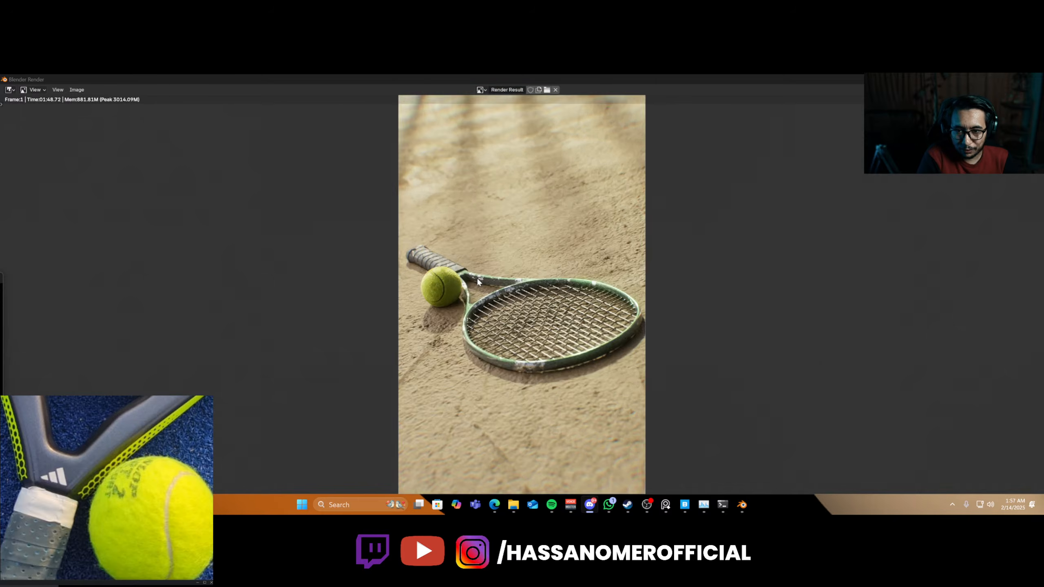
pyautogui.scroll(4, 457, 303)
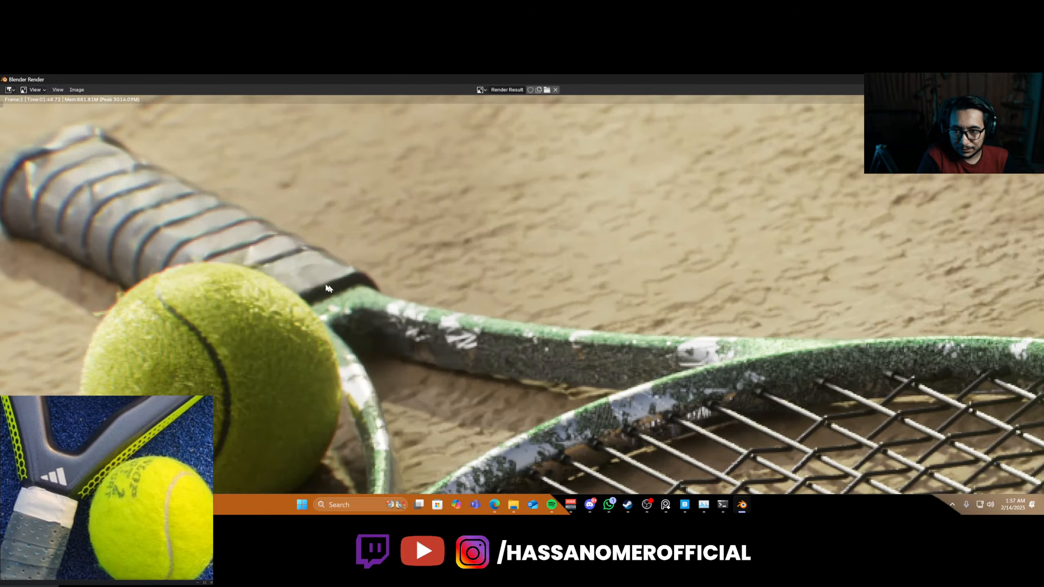
pyautogui.scroll(-9, 264, 270)
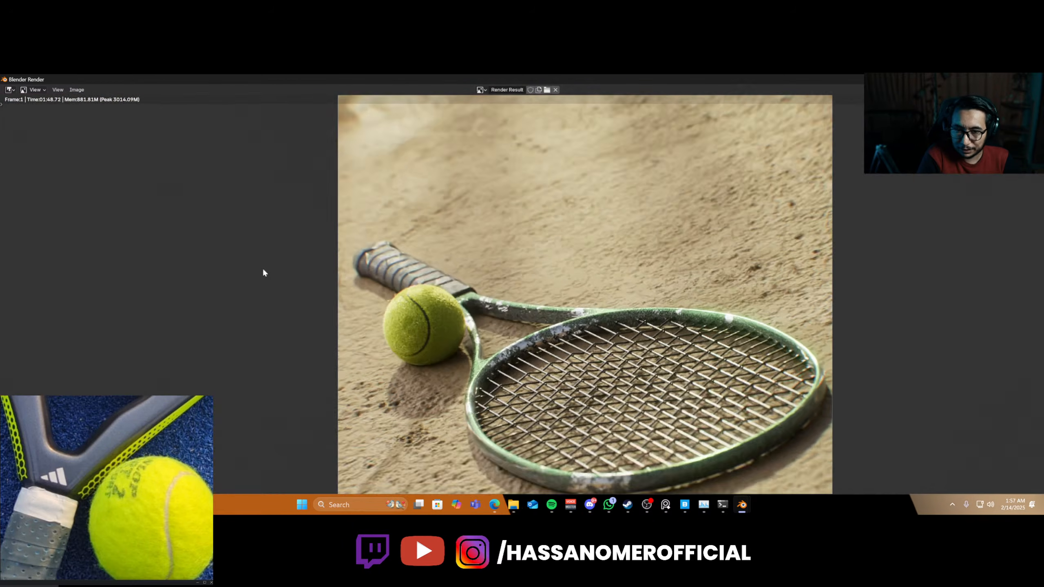
pyautogui.scroll(-1, 264, 271)
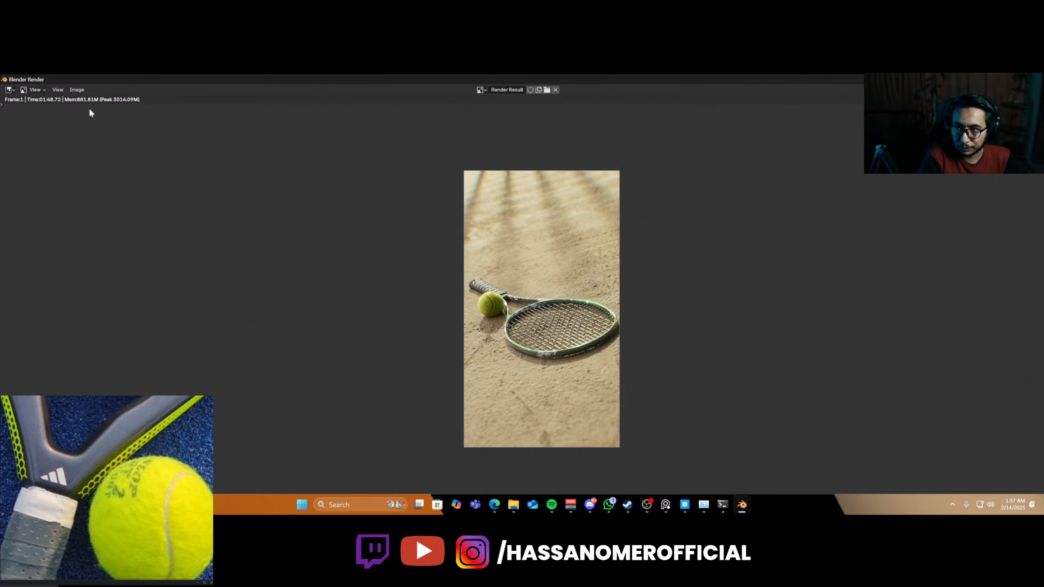
# - Save the finished render as a PNG image named 01 in the Racket folder and look it over
pyautogui.click(76, 89)
pyautogui.click(86, 158)
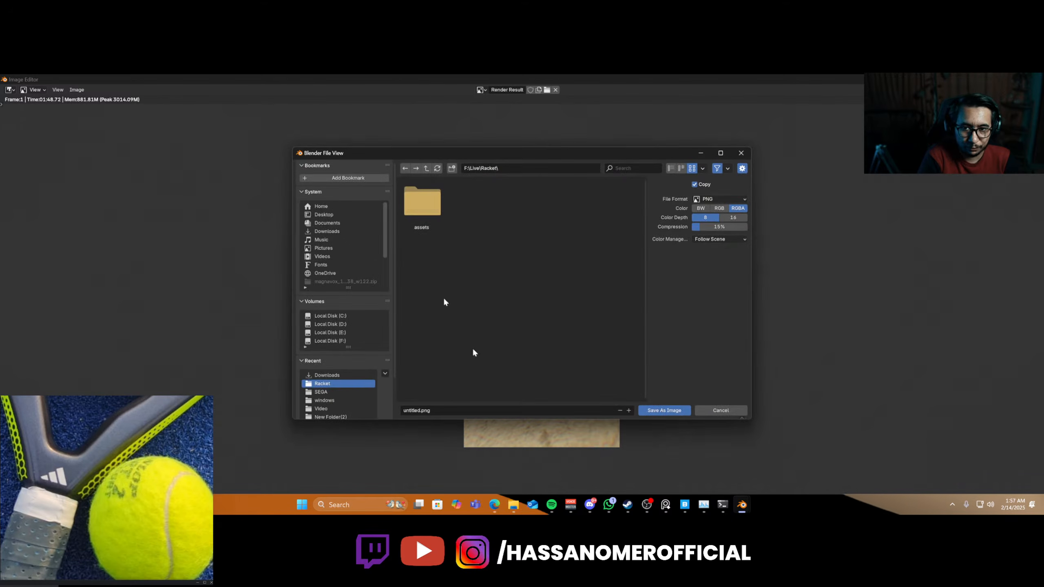
pyautogui.click(430, 411)
pyautogui.write('01')
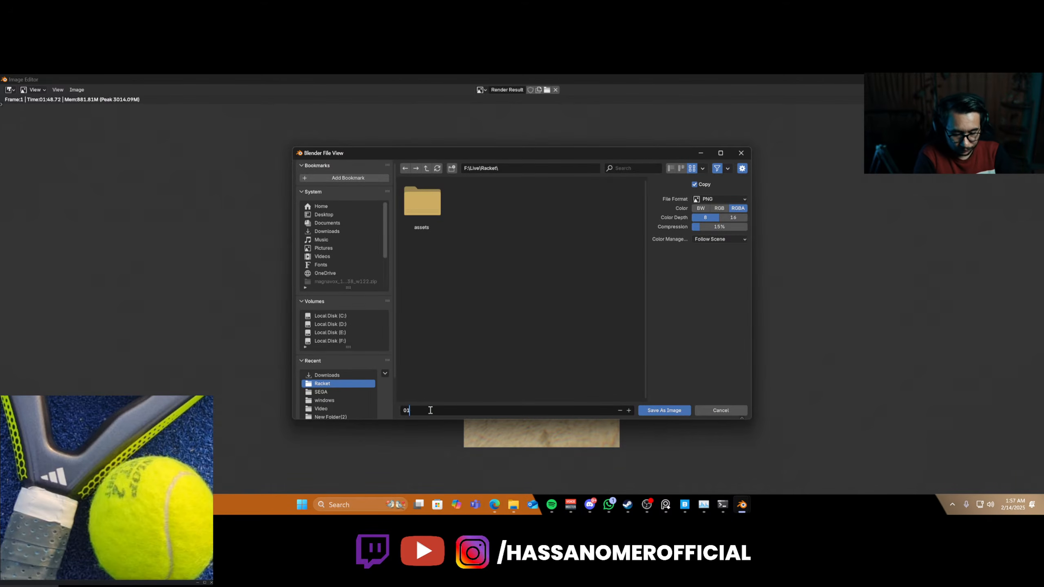
pyautogui.press('Return')
pyautogui.press('Return')
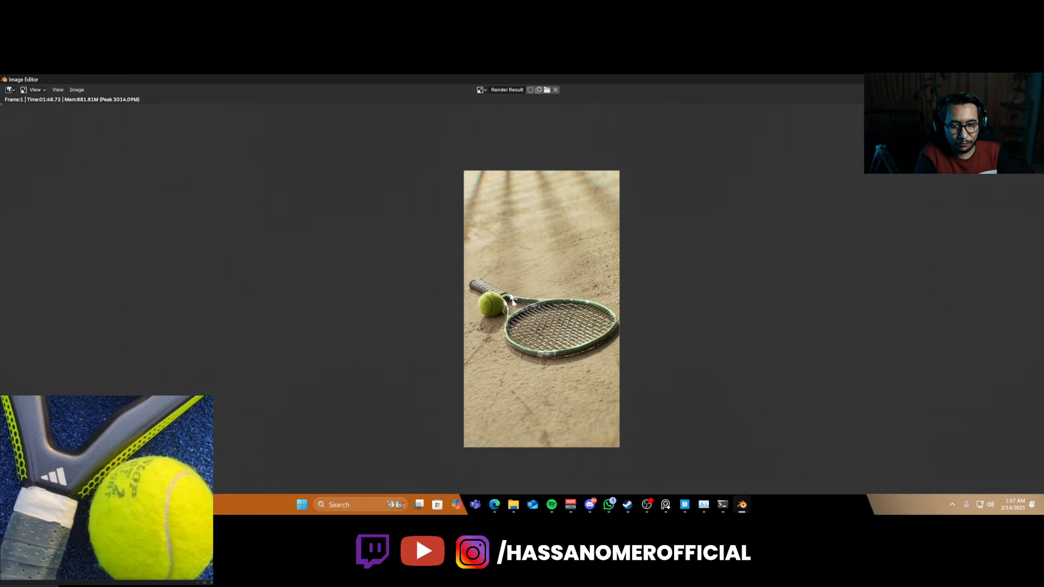
pyautogui.scroll(1, 598, 344)
pyautogui.scroll(1, 598, 344)
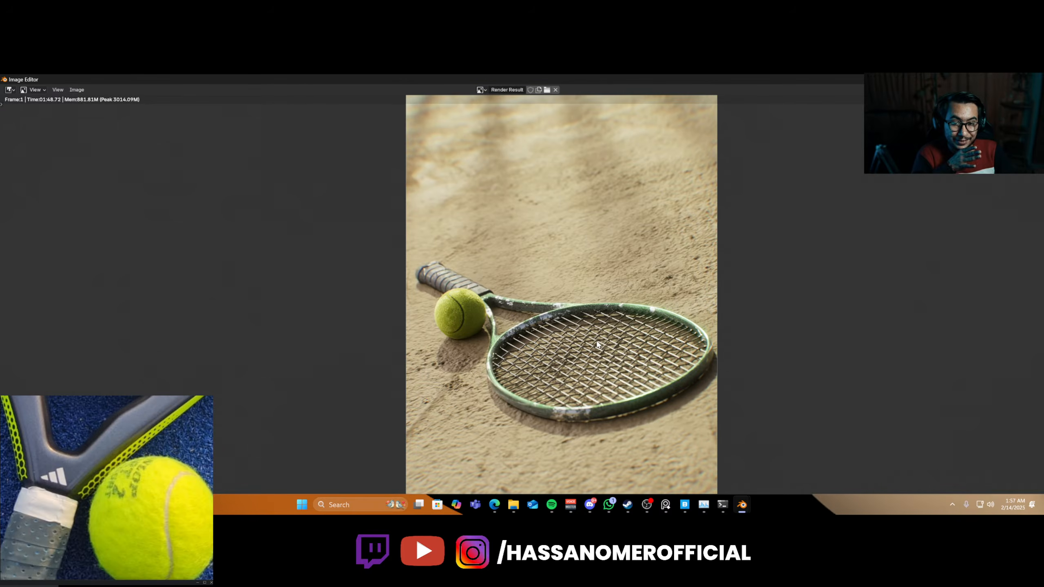
pyautogui.scroll(-1, 597, 345)
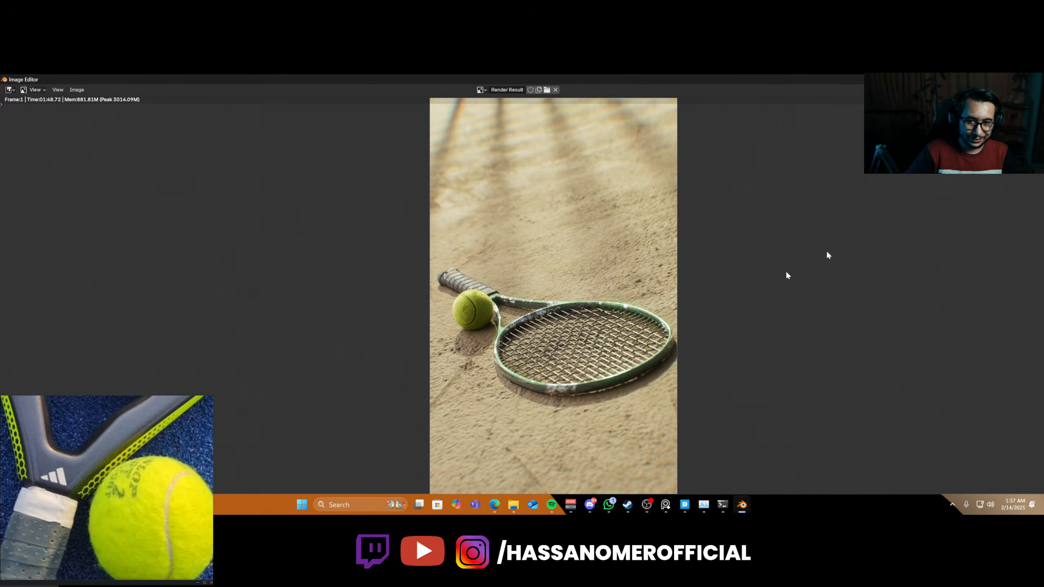
# - Close the render, save the Blender file, and switch to Photoshop from the desktop
pyautogui.press('Escape')
pyautogui.hotkey('ctrl', 's')
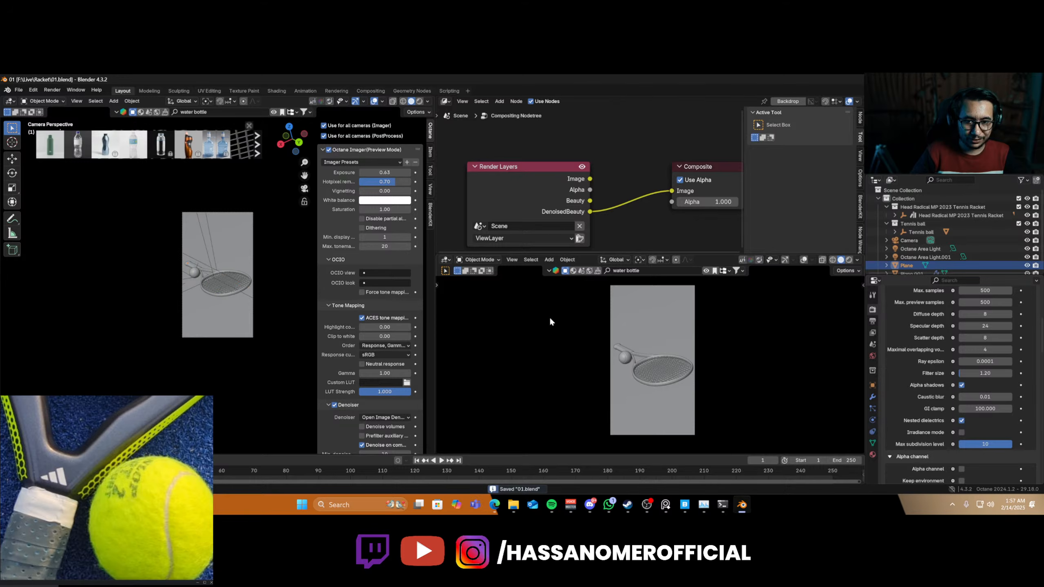
pyautogui.press('super+d')
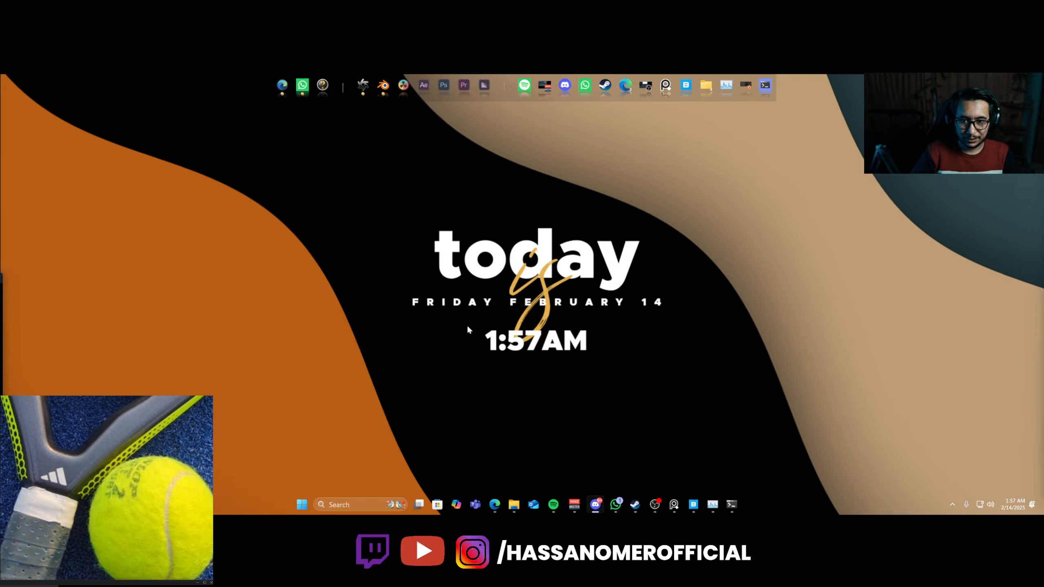
pyautogui.click(461, 93)
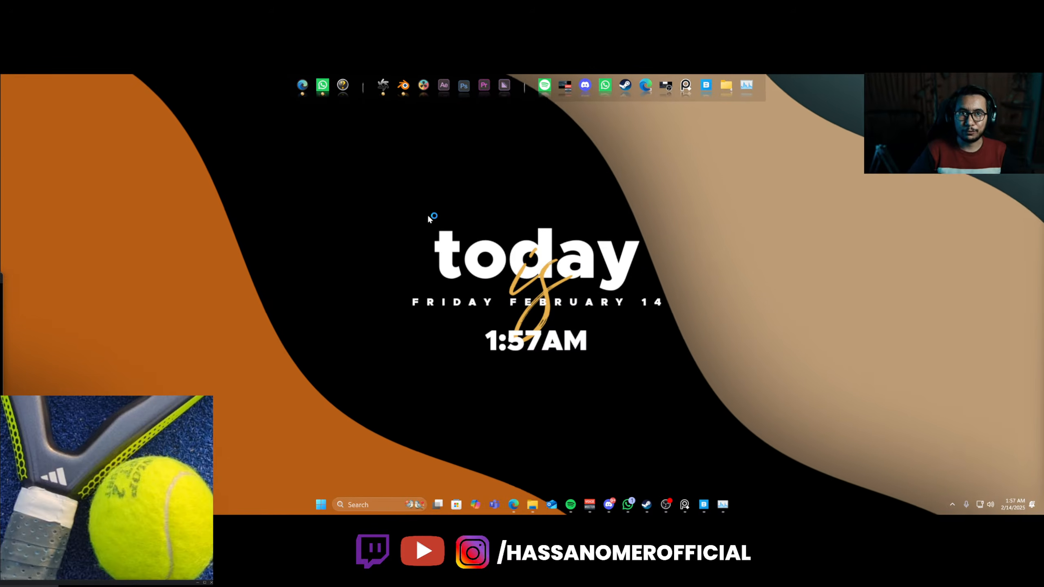
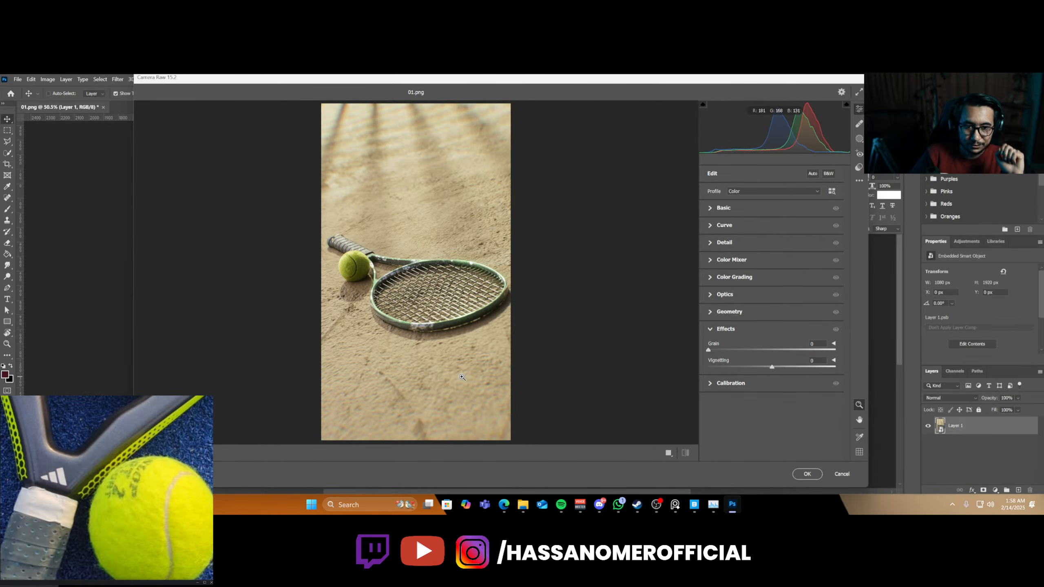
# - Set Clarity to +20, Texture to +44 and Temperature to +2 in the Camera Raw basic adjustments for 01.png
pyautogui.click(711, 208)
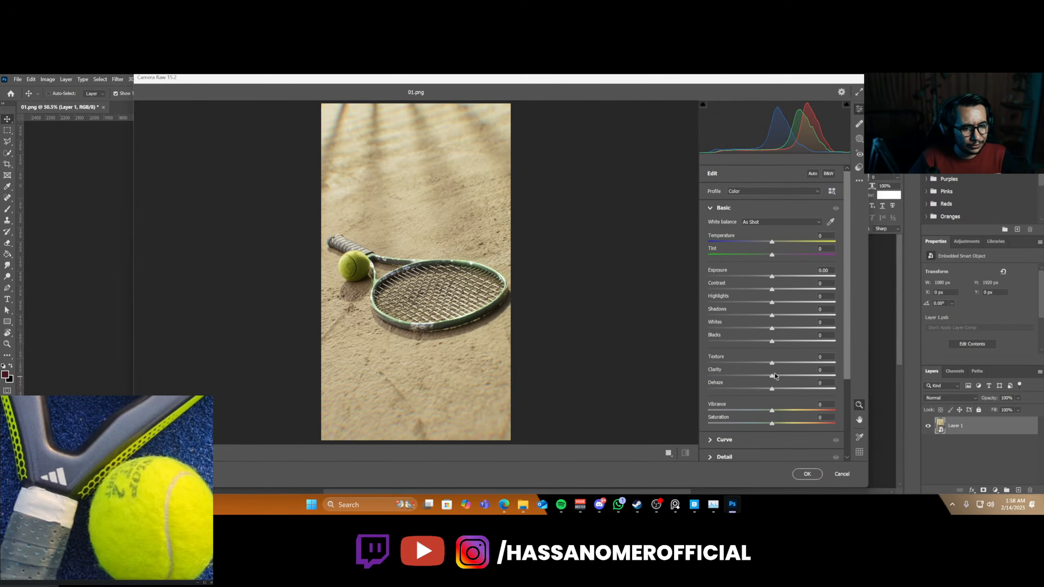
pyautogui.moveTo(790, 377); pyautogui.dragTo(790, 378)
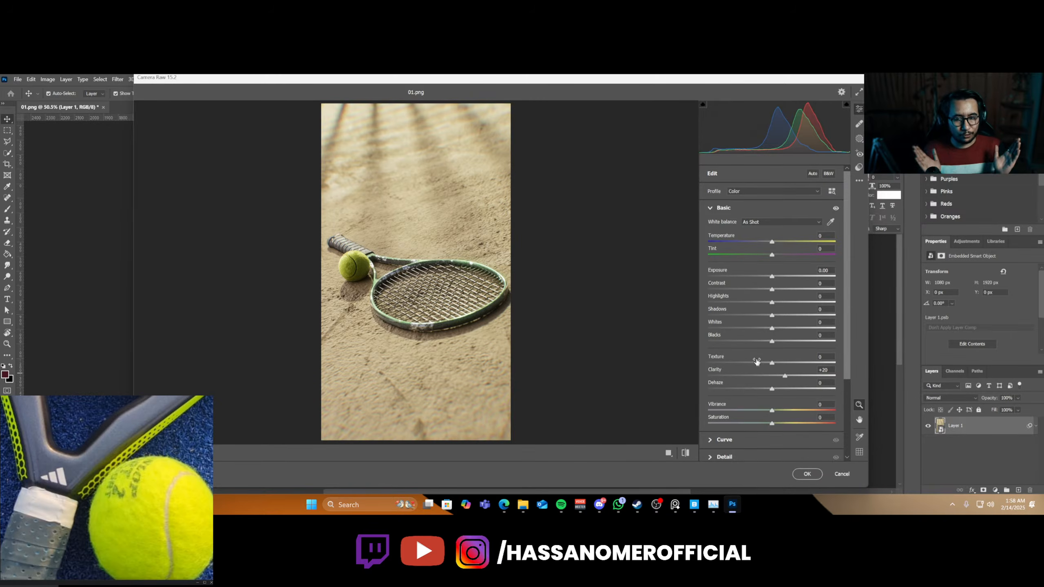
pyautogui.moveTo(757, 361)
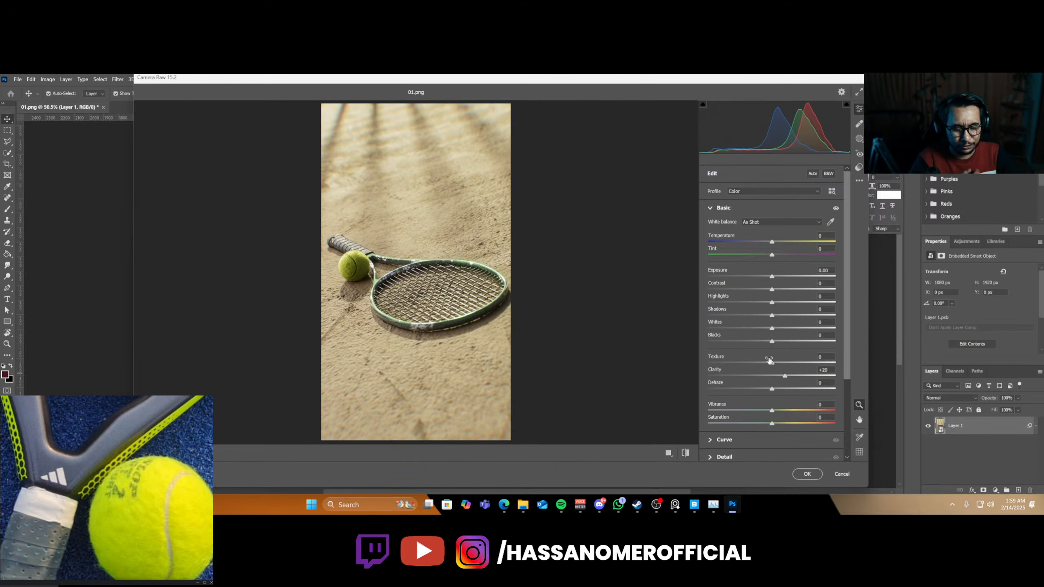
pyautogui.moveTo(772, 362); pyautogui.dragTo(796, 363)
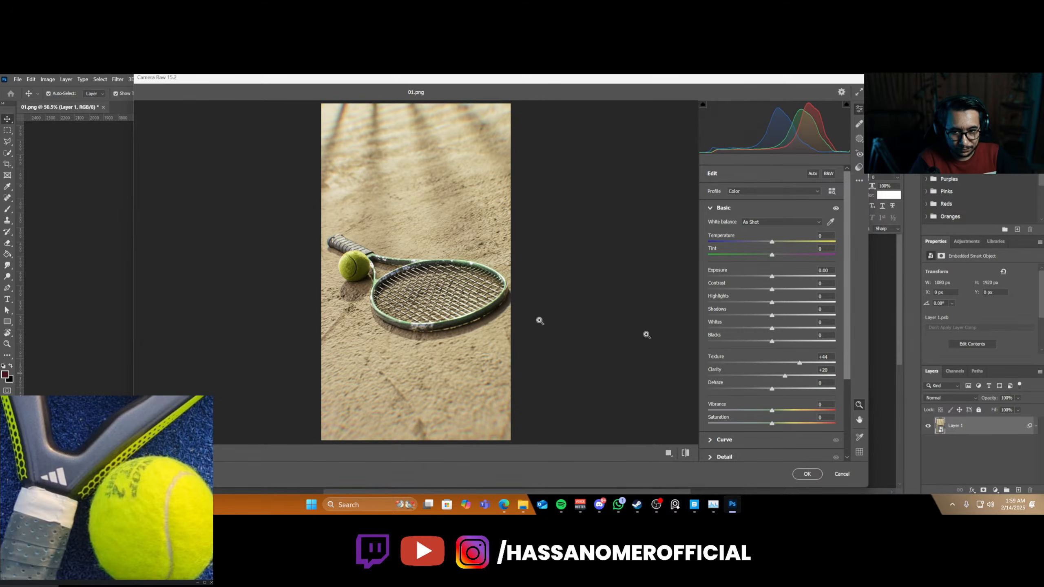
pyautogui.moveTo(390, 280); pyautogui.dragTo(386, 310)
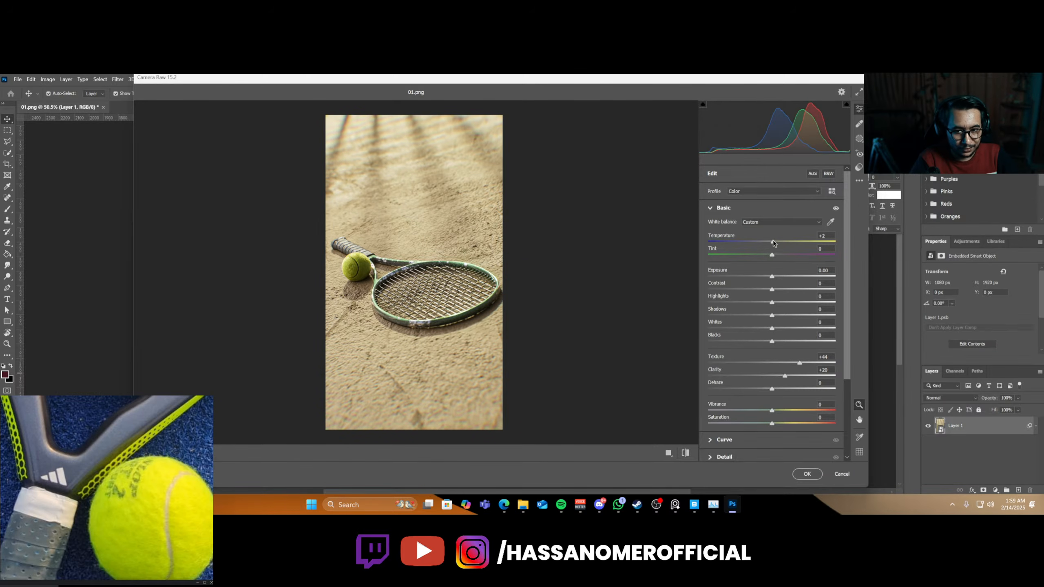
# - Set the Camera Raw sharpening to 2 and check the racket and ball up close
pyautogui.scroll(-2, 733, 427)
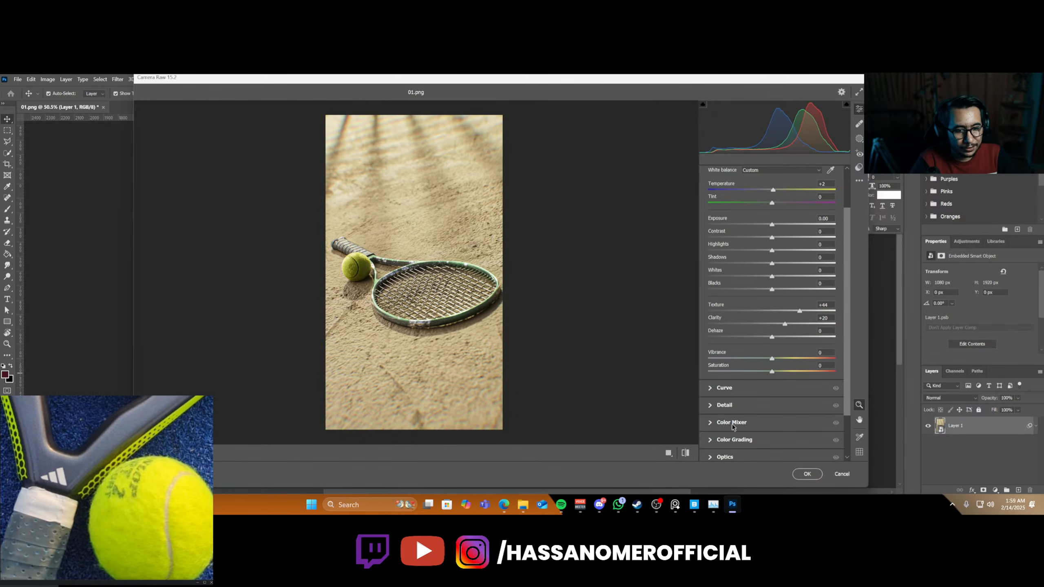
pyautogui.click(709, 405)
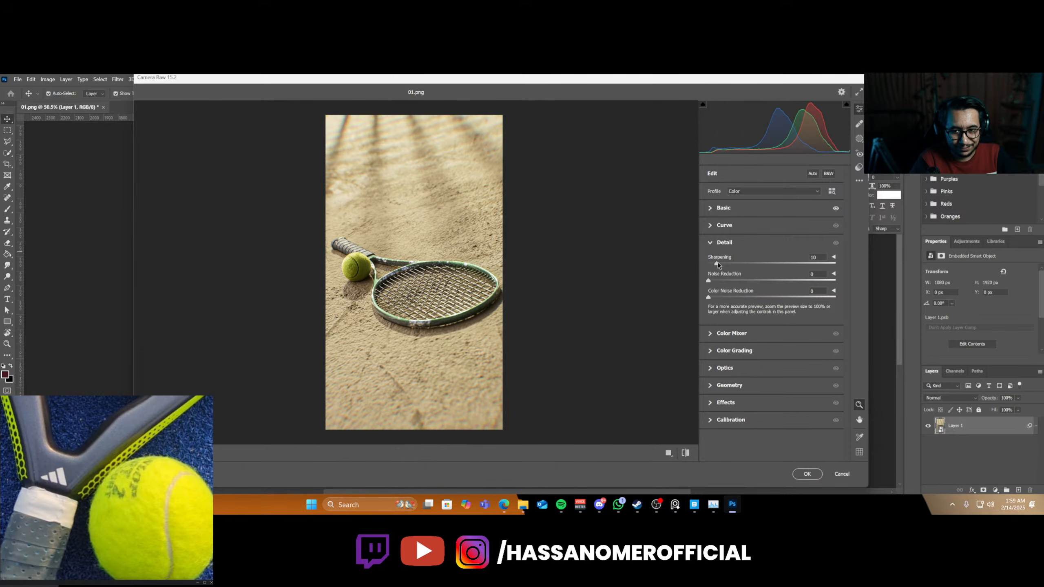
pyautogui.moveTo(715, 264); pyautogui.dragTo(710, 264)
pyautogui.moveTo(420, 299); pyautogui.dragTo(428, 333)
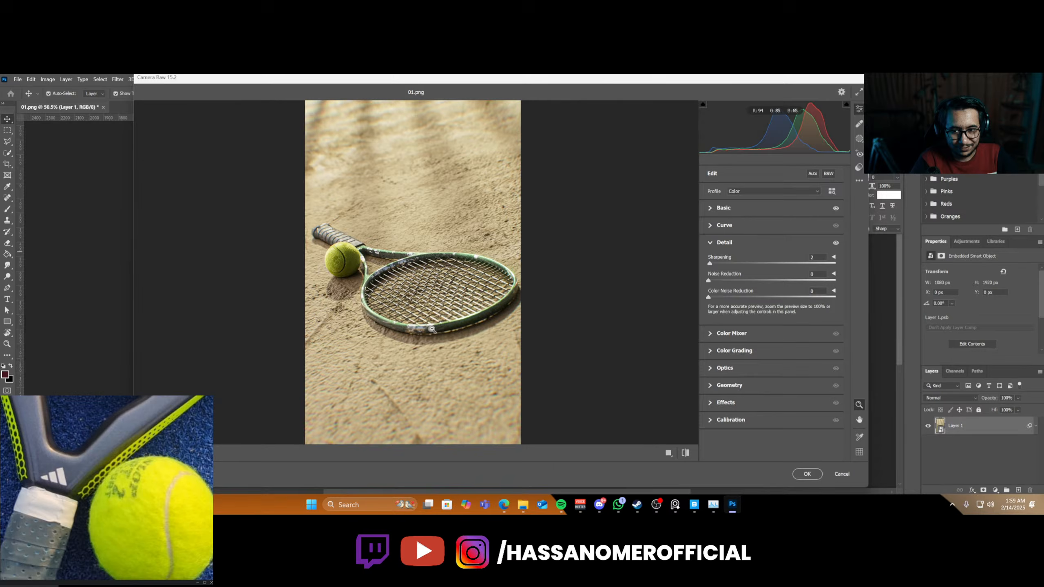
pyautogui.keyDown('alt'); pyautogui.click(504, 312); pyautogui.keyUp('alt')
# - Set the Camera Raw grain to 22, checking it on the racket strings, and the vignetting to -22
pyautogui.click(710, 403)
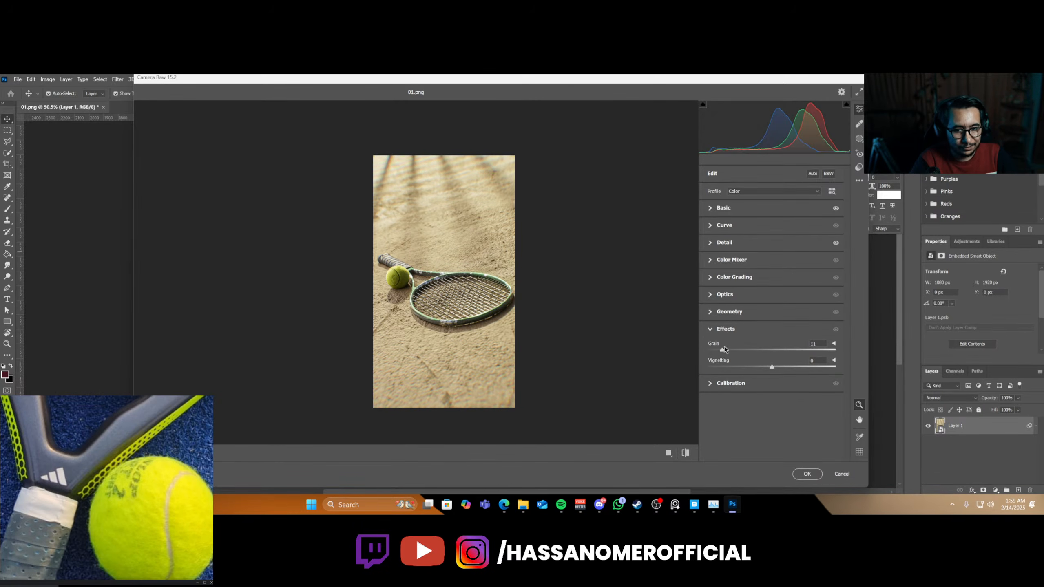
pyautogui.moveTo(458, 303); pyautogui.dragTo(548, 347)
pyautogui.rightClick(549, 285)
pyautogui.click(616, 305)
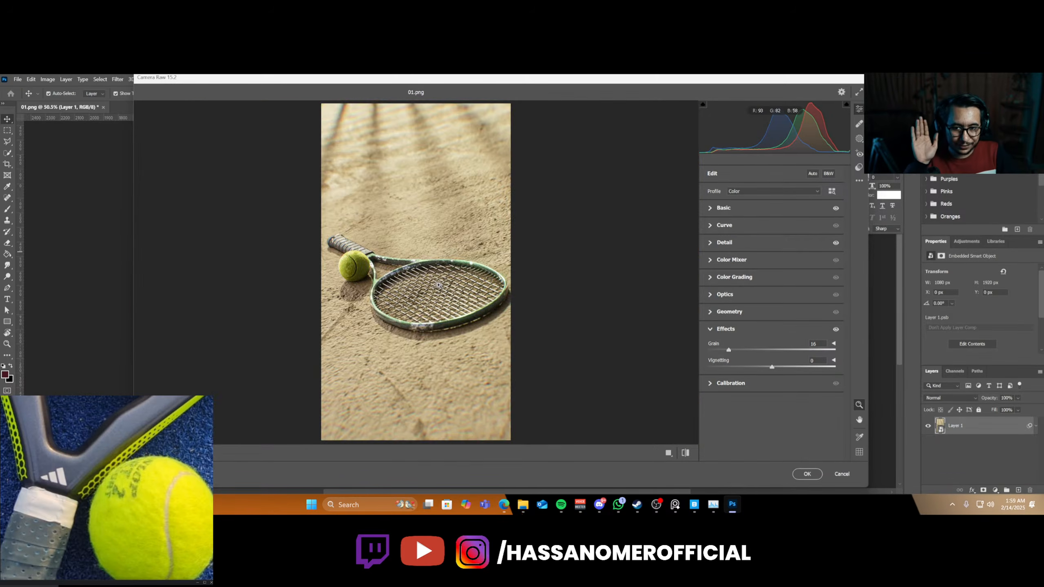
pyautogui.click(439, 285)
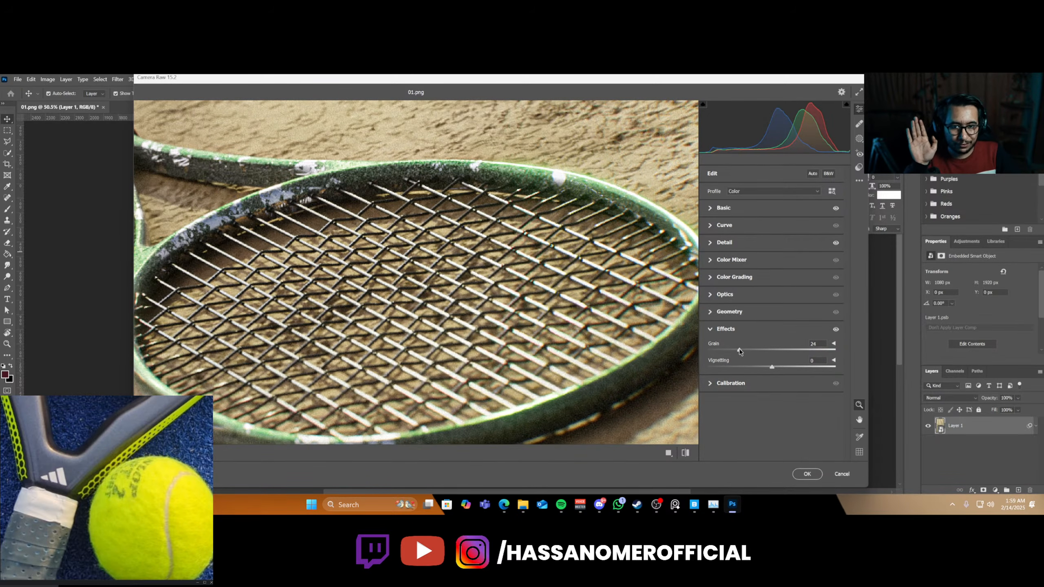
pyautogui.moveTo(729, 349)
pyautogui.mouseDown()
pyautogui.moveTo(754, 350)
pyautogui.moveTo(737, 350)
pyautogui.mouseUp()
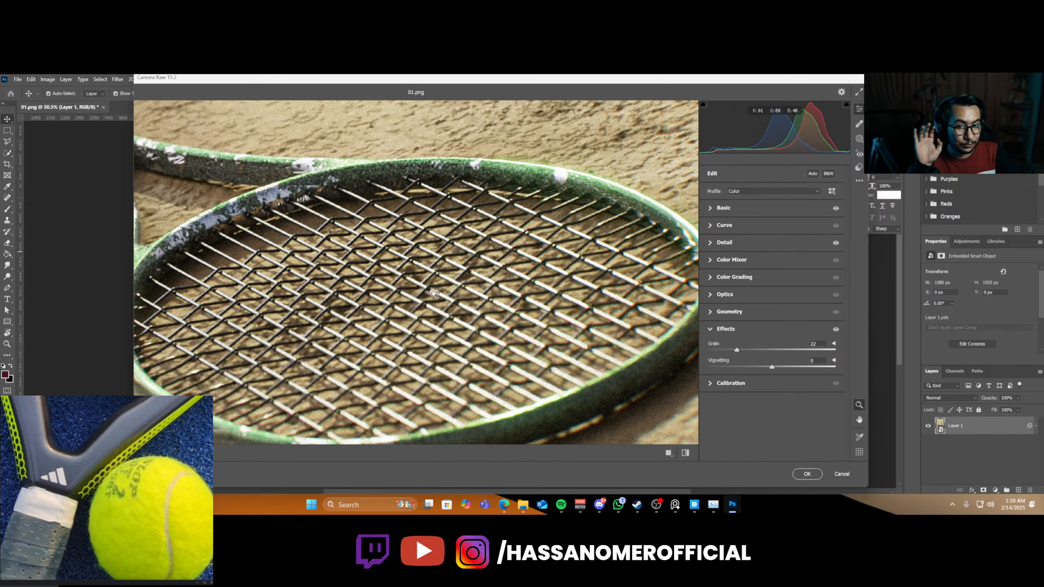
pyautogui.click(461, 328)
pyautogui.moveTo(464, 328); pyautogui.dragTo(350, 328)
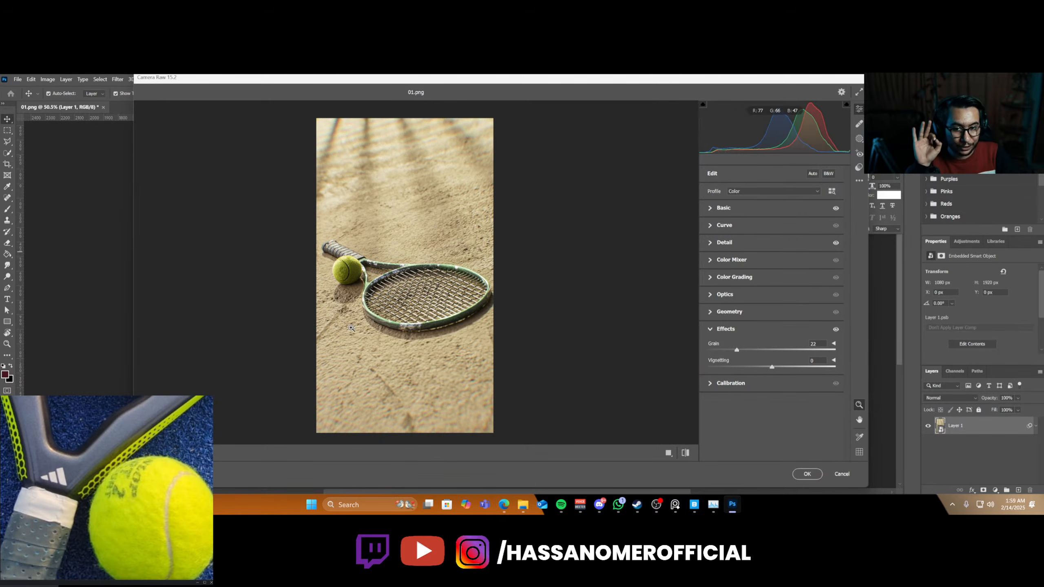
pyautogui.moveTo(772, 365)
pyautogui.mouseDown()
pyautogui.moveTo(740, 365)
pyautogui.moveTo(758, 360)
pyautogui.mouseUp()
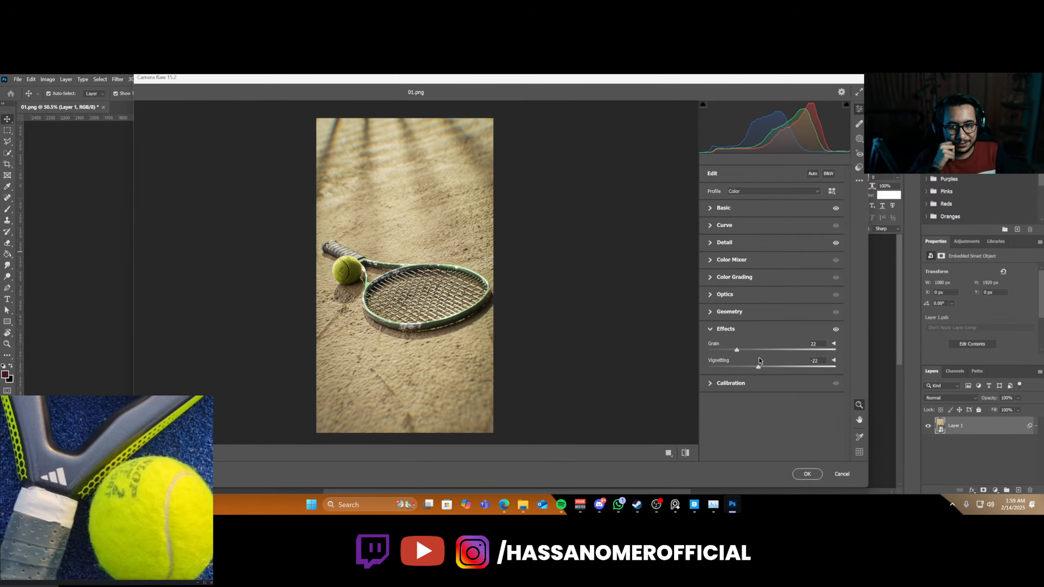
# - Apply a slight negative lens distortion in the Camera Raw optics adjustments
pyautogui.click(712, 332)
pyautogui.click(711, 295)
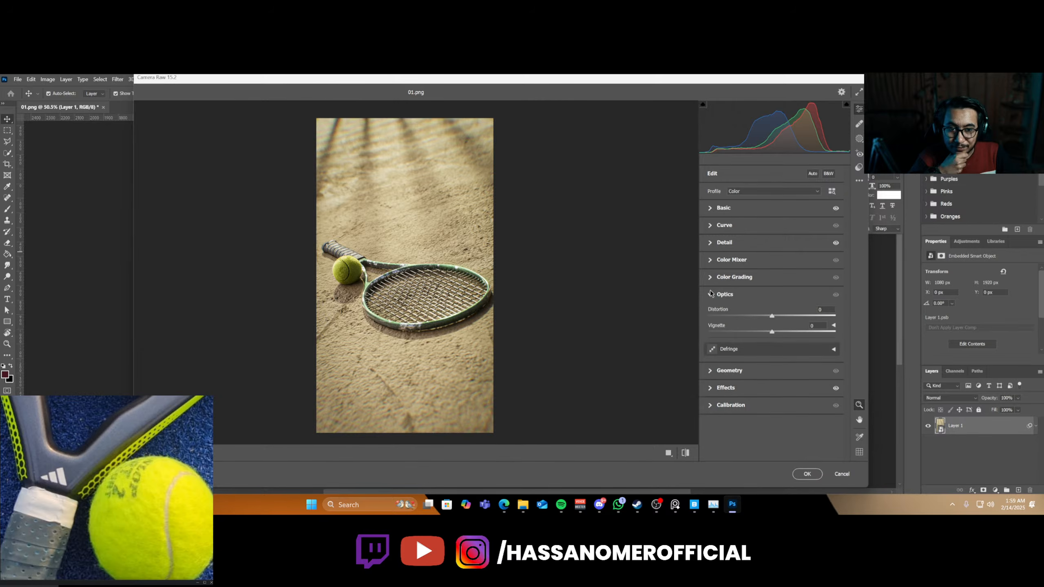
pyautogui.moveTo(770, 315); pyautogui.dragTo(769, 316)
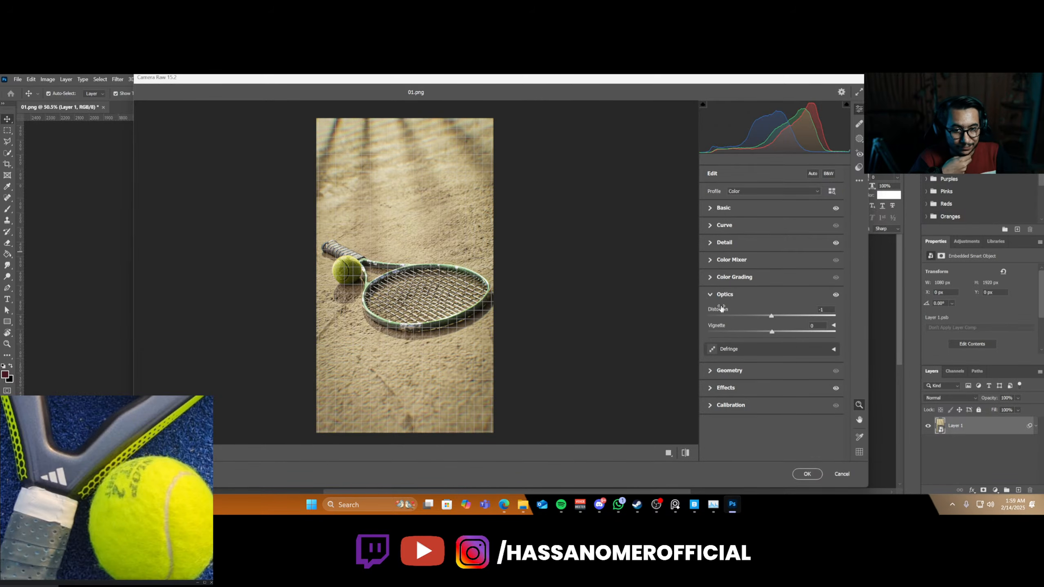
# - Look over the color grading and curve settings without changing them, and apply the Camera Raw filter to the render layer
pyautogui.click(712, 295)
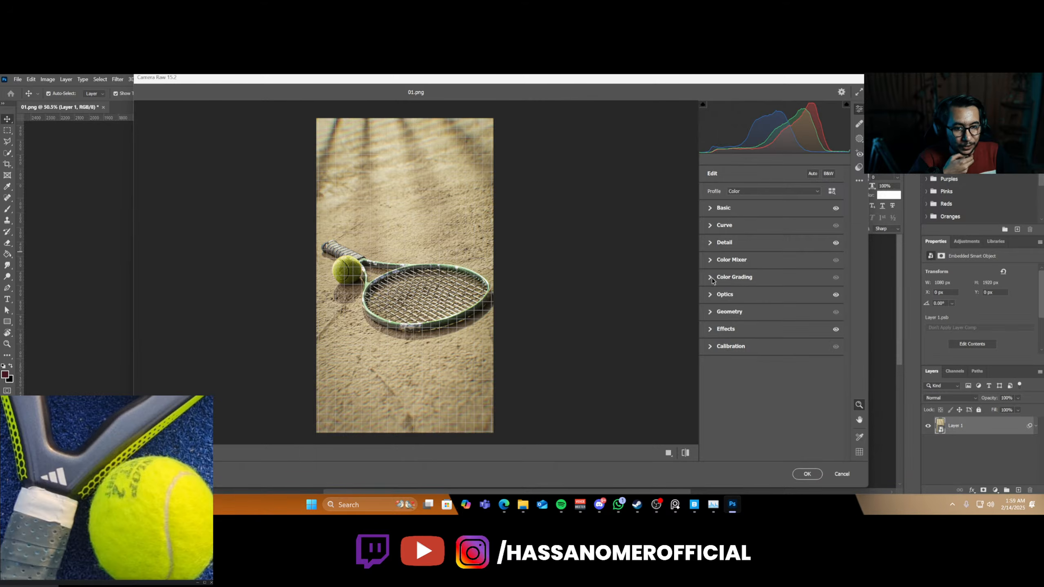
pyautogui.click(713, 277)
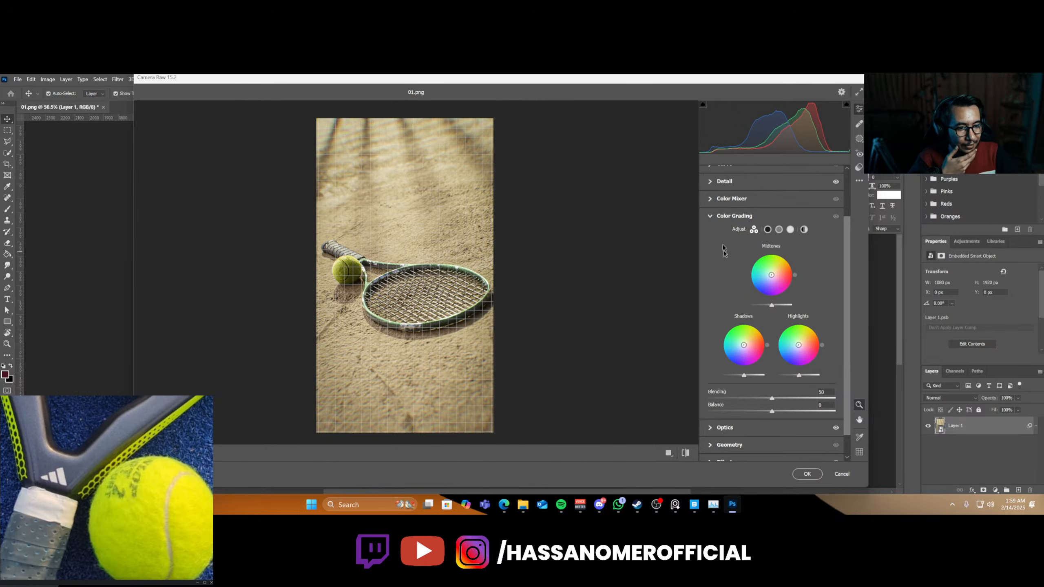
pyautogui.scroll(2, 726, 280)
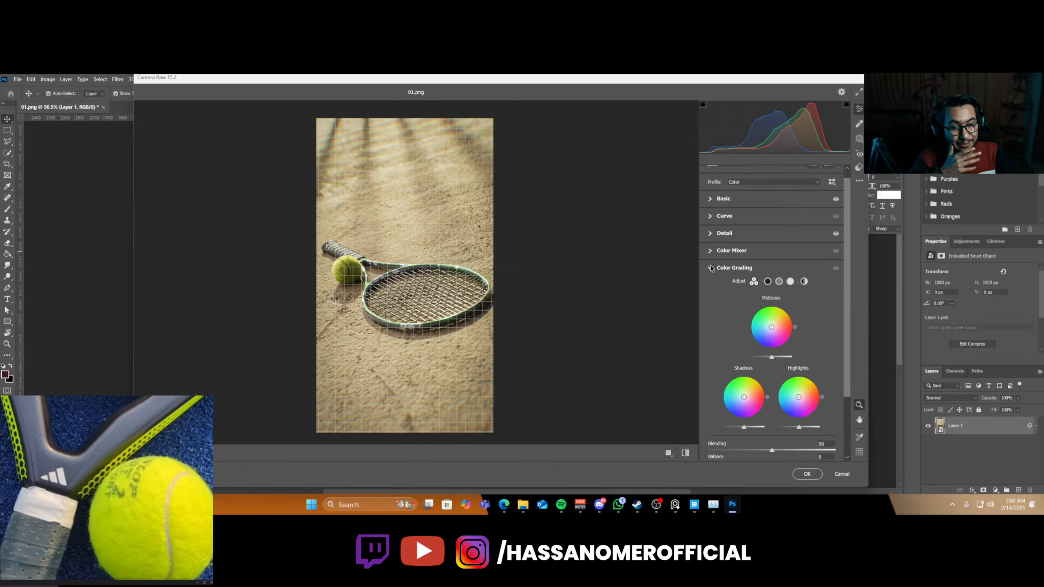
pyautogui.click(711, 268)
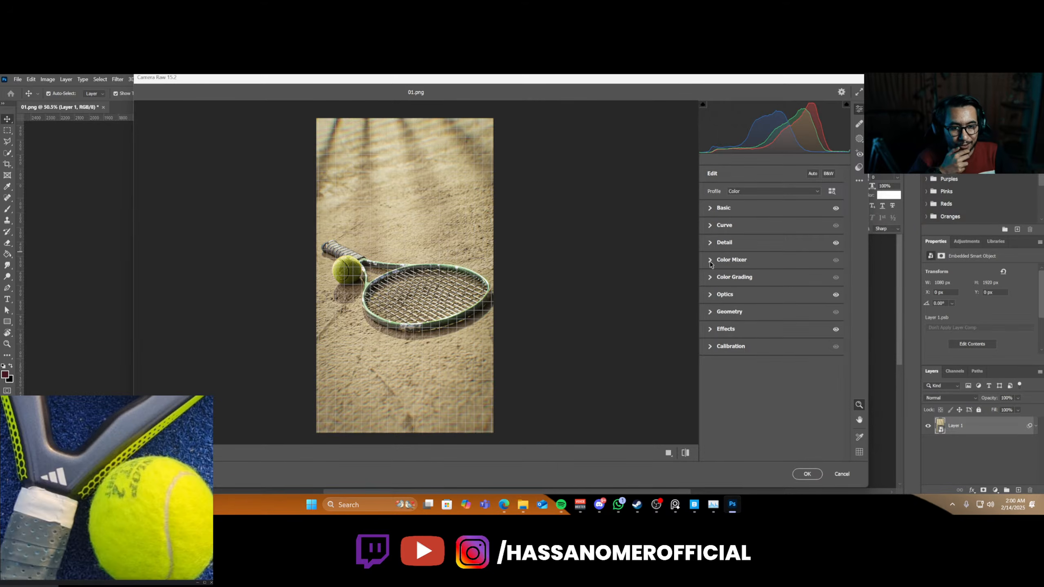
pyautogui.click(709, 226)
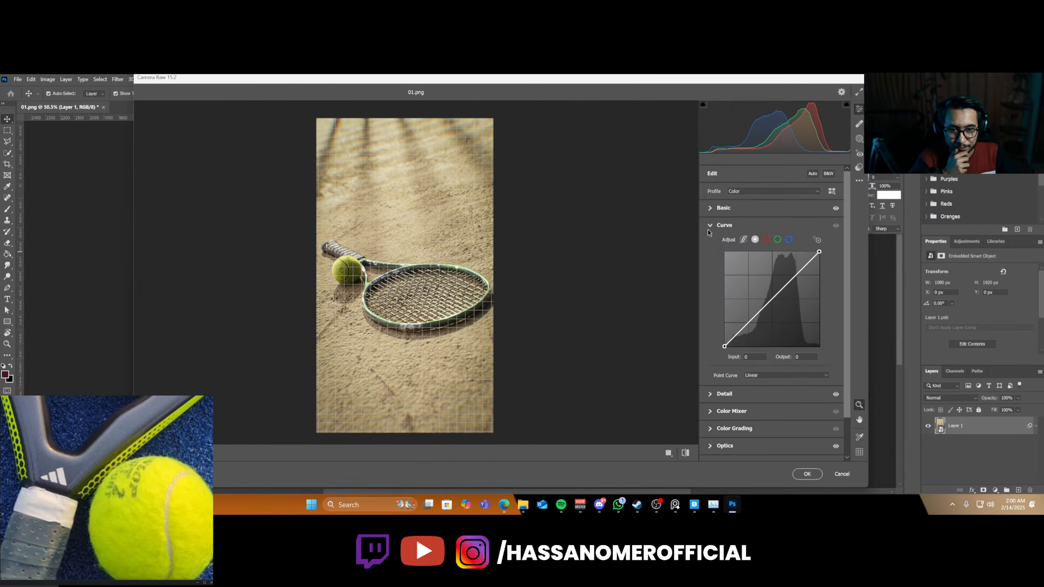
pyautogui.click(710, 226)
pyautogui.click(806, 474)
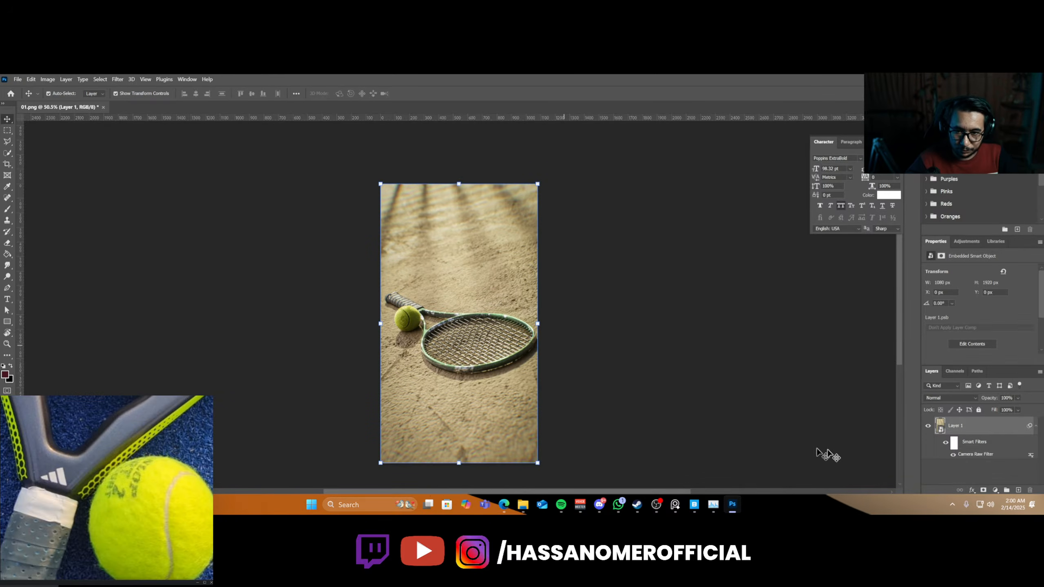
# - Add a Color Lookup adjustment layer above the render and set its 3DLUT file to Birds of Prey - Standard.cube
pyautogui.click(995, 490)
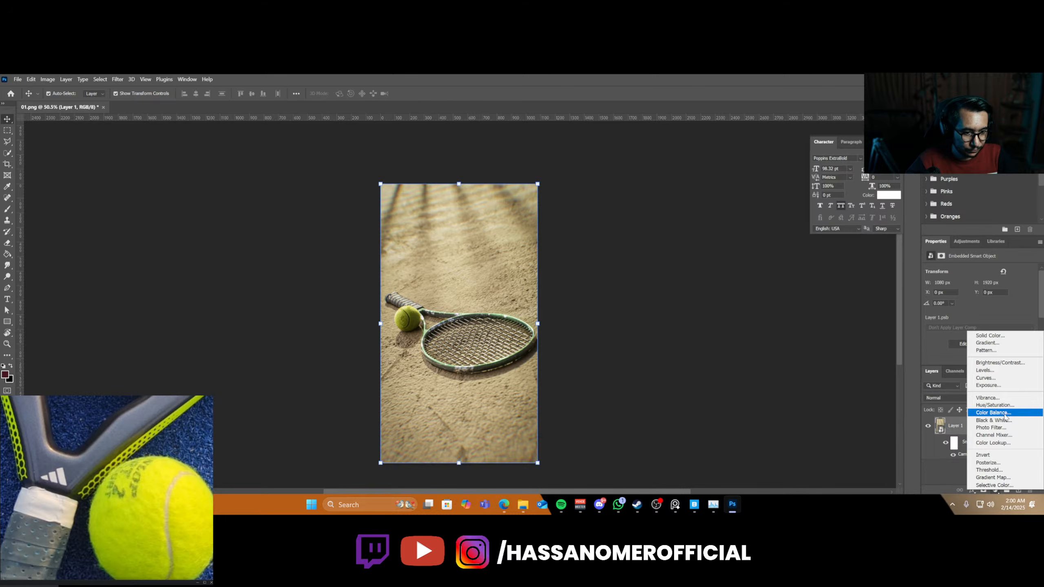
pyautogui.click(1004, 443)
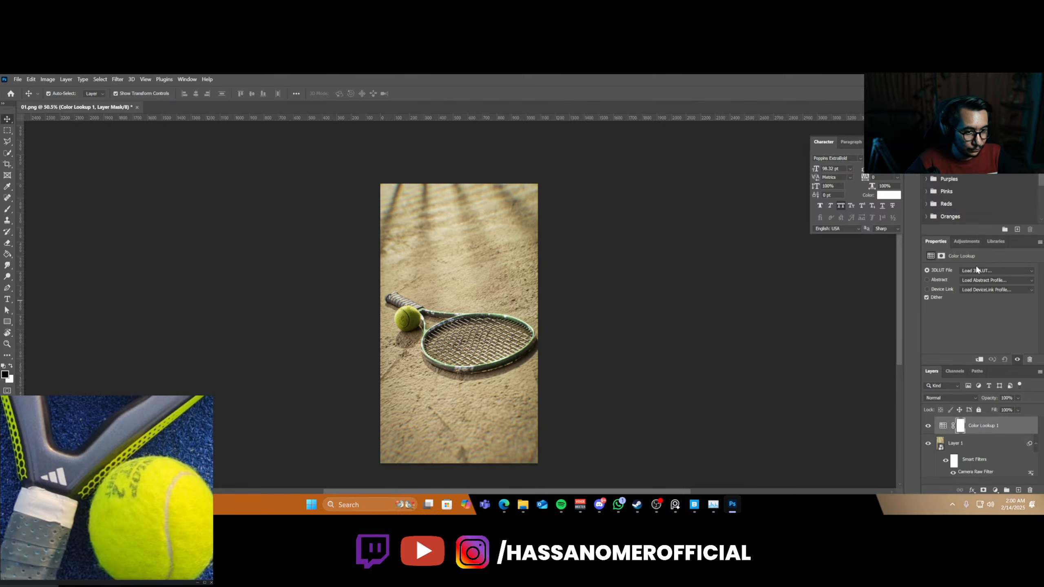
pyautogui.click(977, 270)
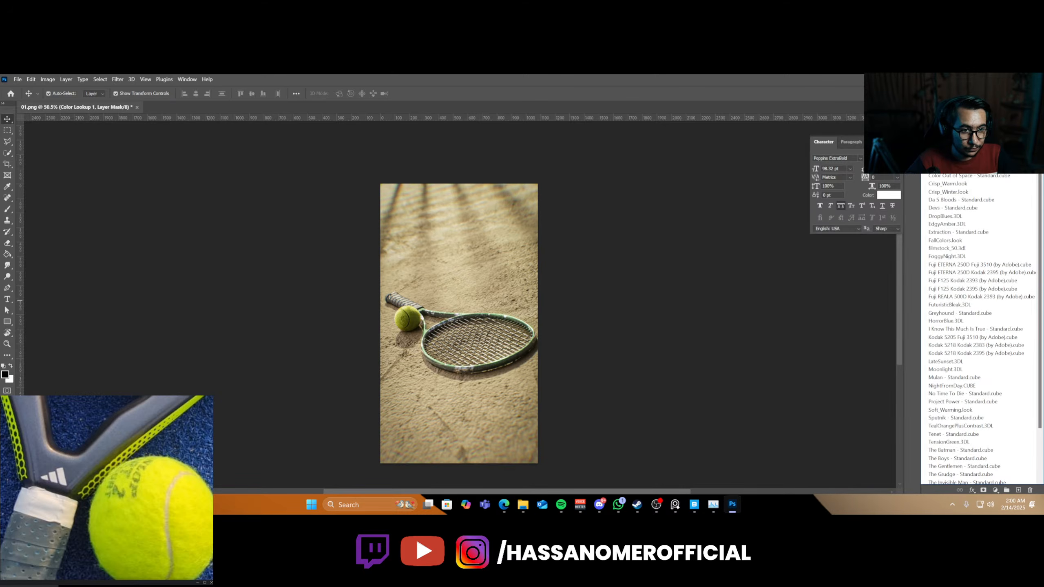
pyautogui.click(981, 95)
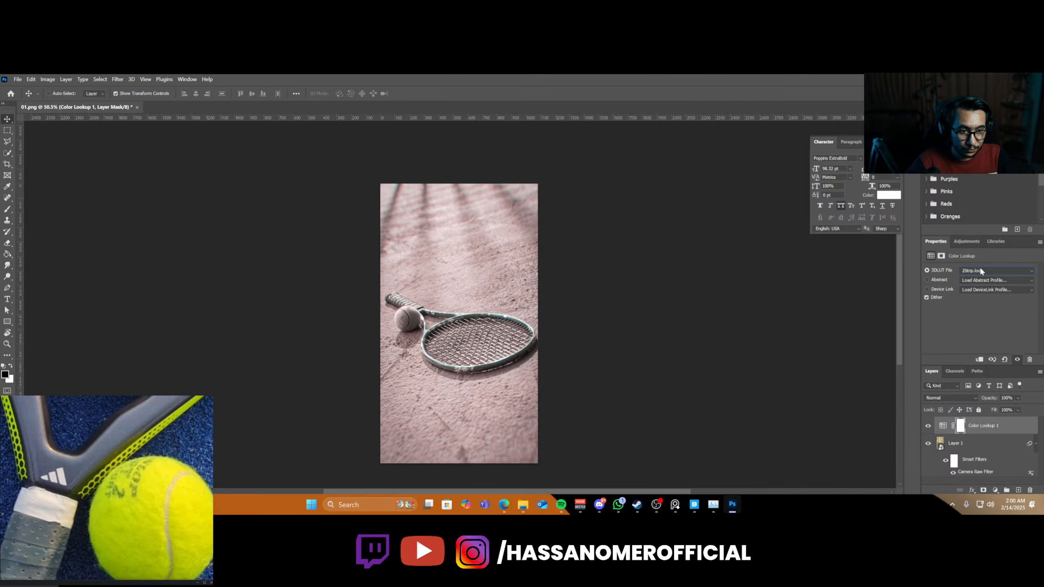
pyautogui.press('Down')
pyautogui.press('Down')
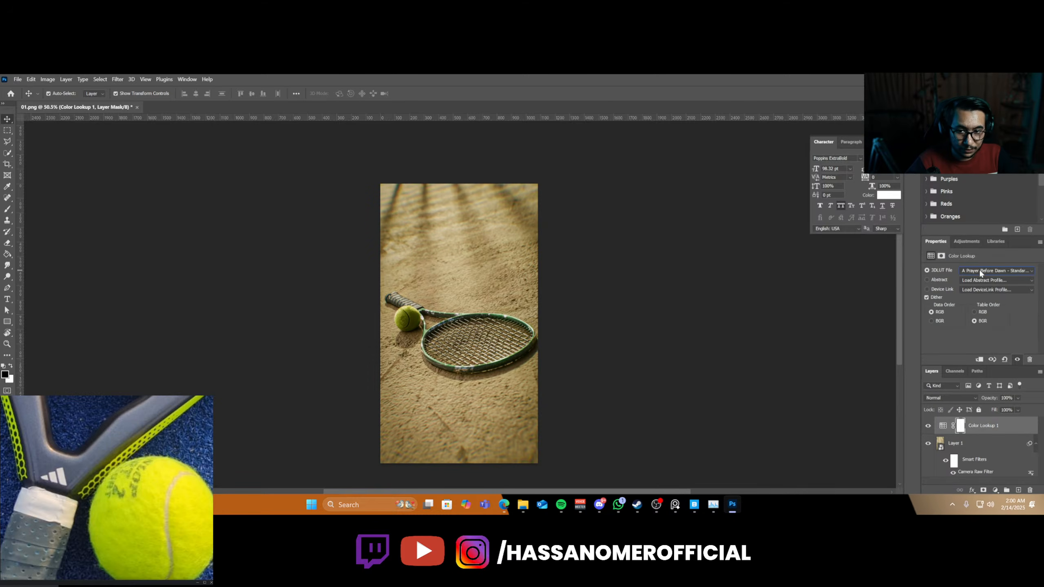
pyautogui.press('Down')
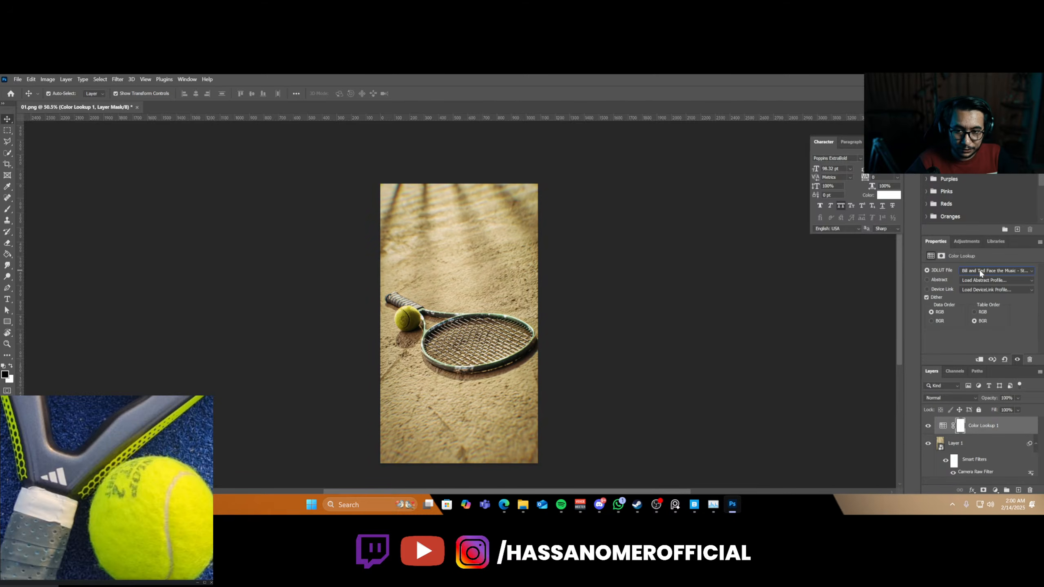
pyautogui.press('Down')
pyautogui.press('Up')
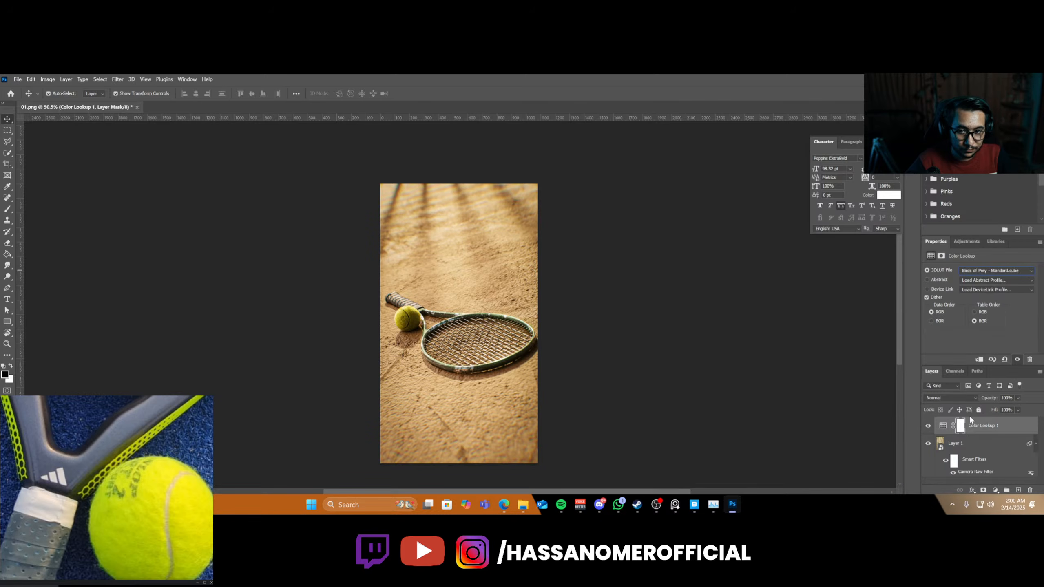
# - Compare the render with and without the Color Lookup layer and examine the graded racket and ball up close
pyautogui.click(928, 426)
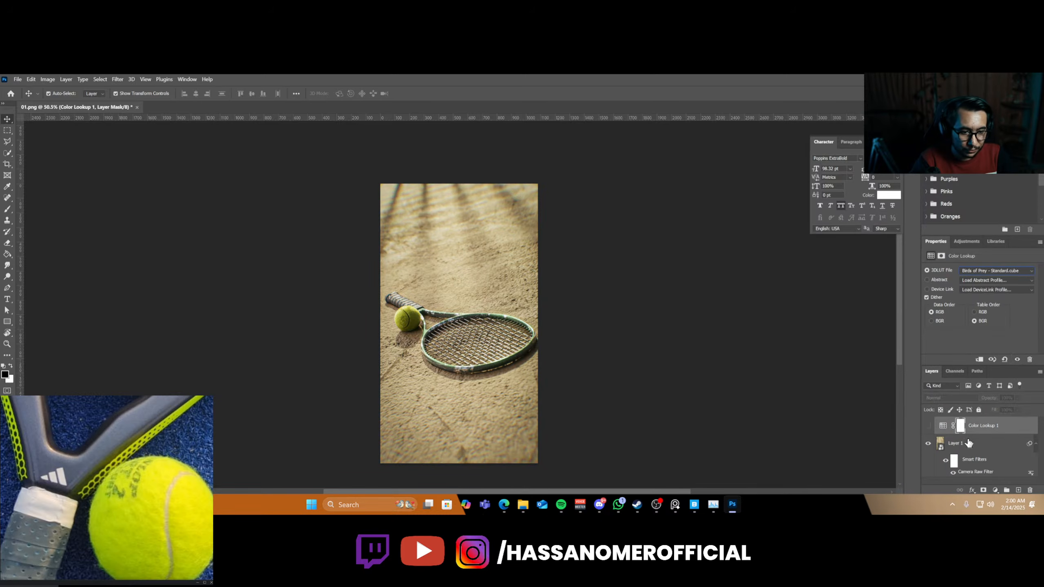
pyautogui.click(967, 439)
pyautogui.click(928, 426)
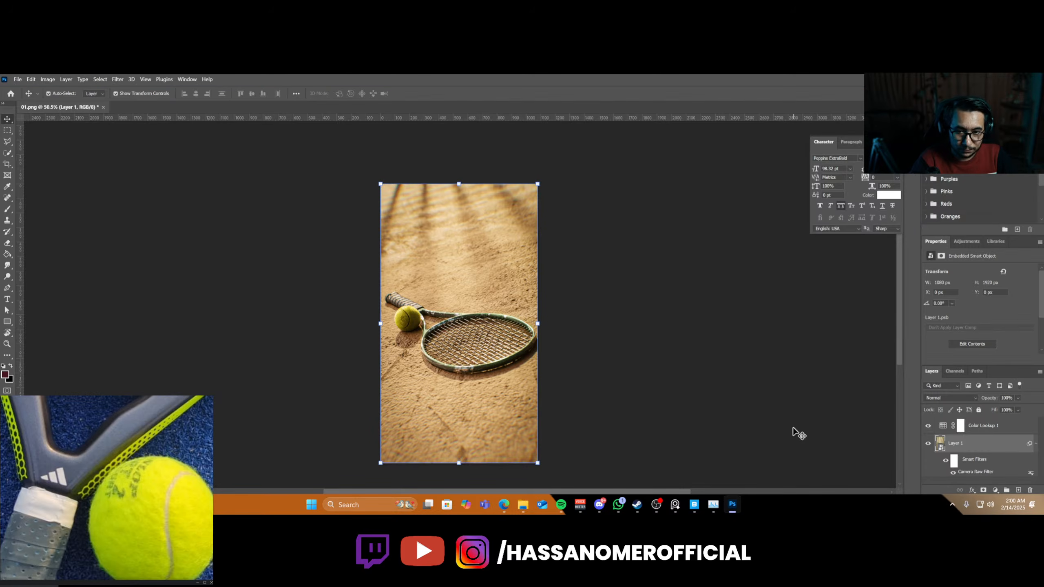
pyautogui.keyDown('alt'); pyautogui.scroll(3, 486, 397); pyautogui.keyUp('alt')
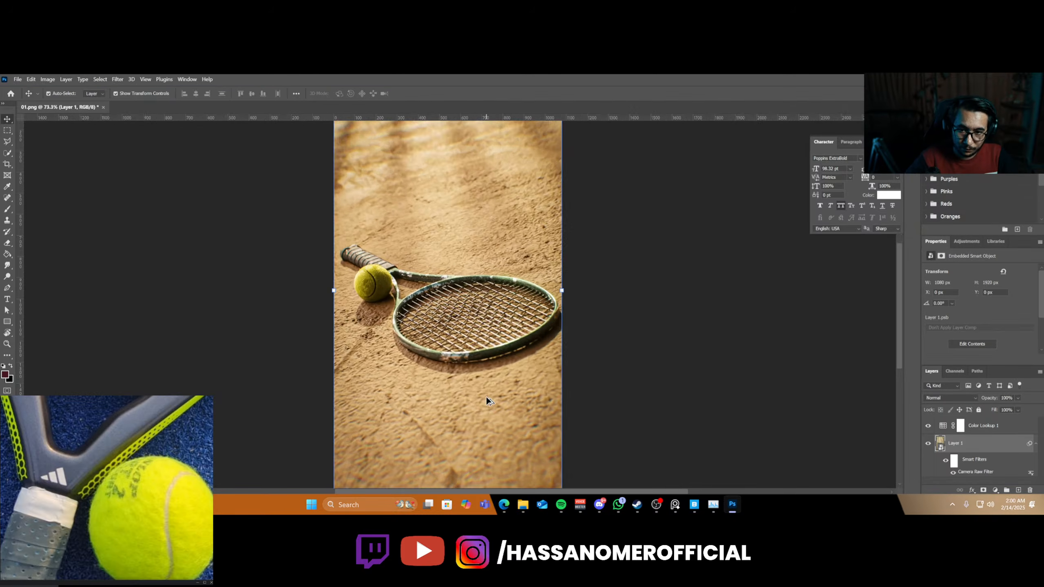
pyautogui.keyDown('alt'); pyautogui.scroll(2, 487, 396); pyautogui.keyUp('alt')
pyautogui.keyDown('alt'); pyautogui.scroll(-4, 488, 397); pyautogui.keyUp('alt')
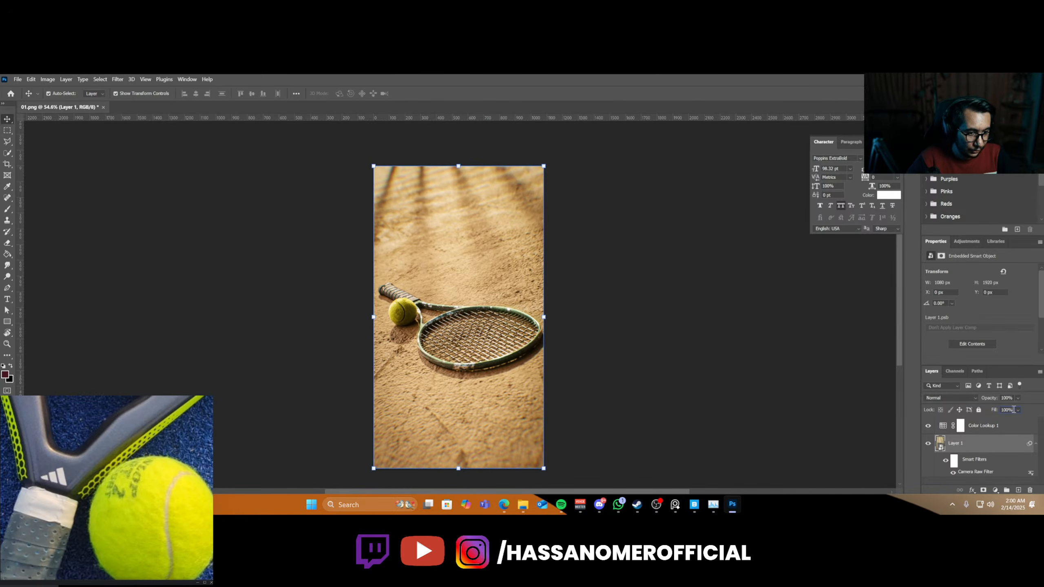
# - Set the Color Lookup layer's fill to 50%, leaving Layer 1 at full fill, and check the softened grade
pyautogui.write('30')
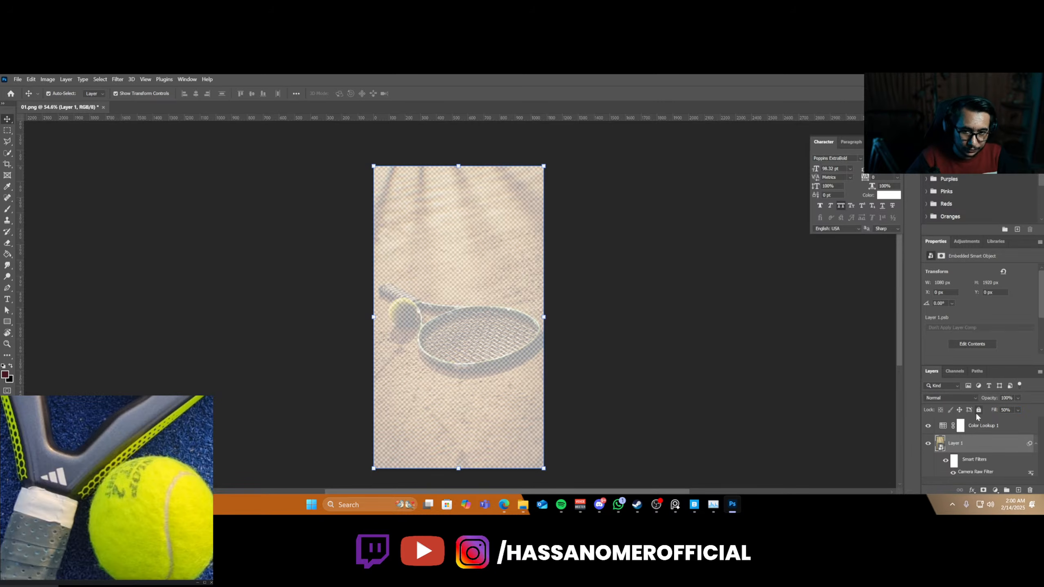
pyautogui.hotkey('ctrl', 'z')
pyautogui.click(961, 427)
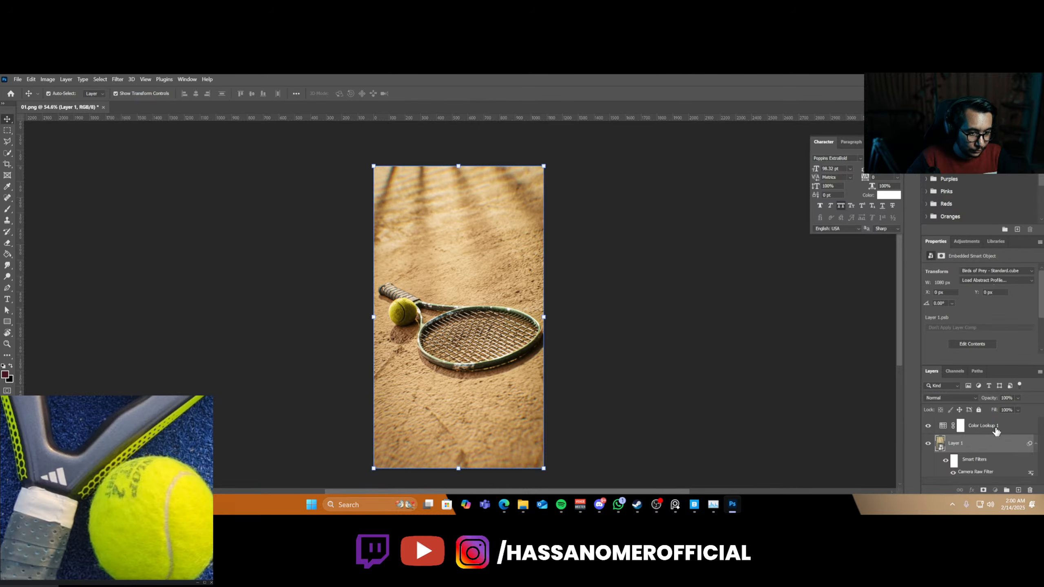
pyautogui.doubleClick(1011, 410)
pyautogui.write('50')
pyautogui.press('Return')
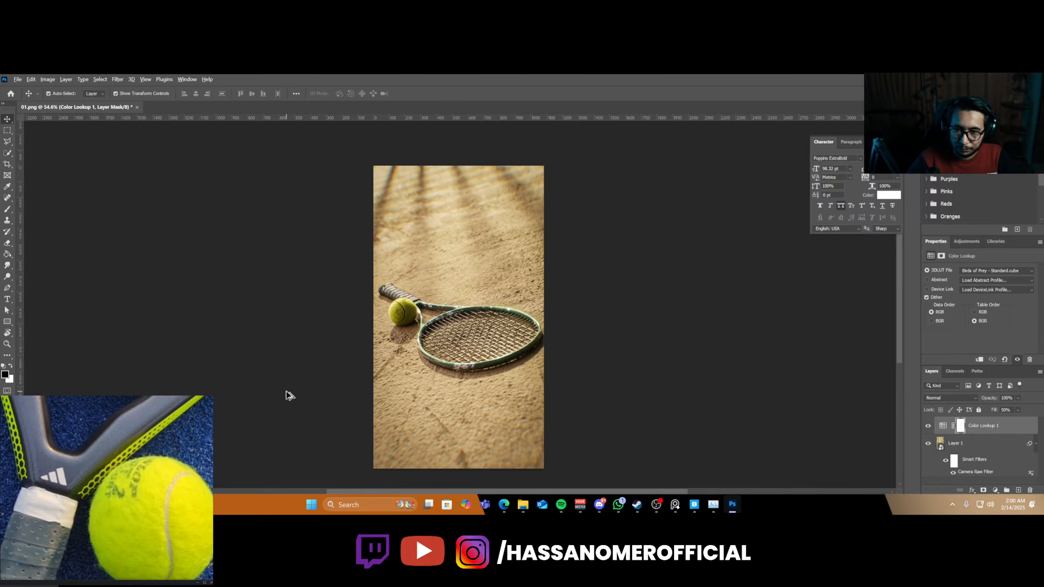
pyautogui.keyDown('alt'); pyautogui.scroll(5, 283, 396); pyautogui.keyUp('alt')
pyautogui.keyDown('alt'); pyautogui.scroll(-6, 286, 391); pyautogui.keyUp('alt')
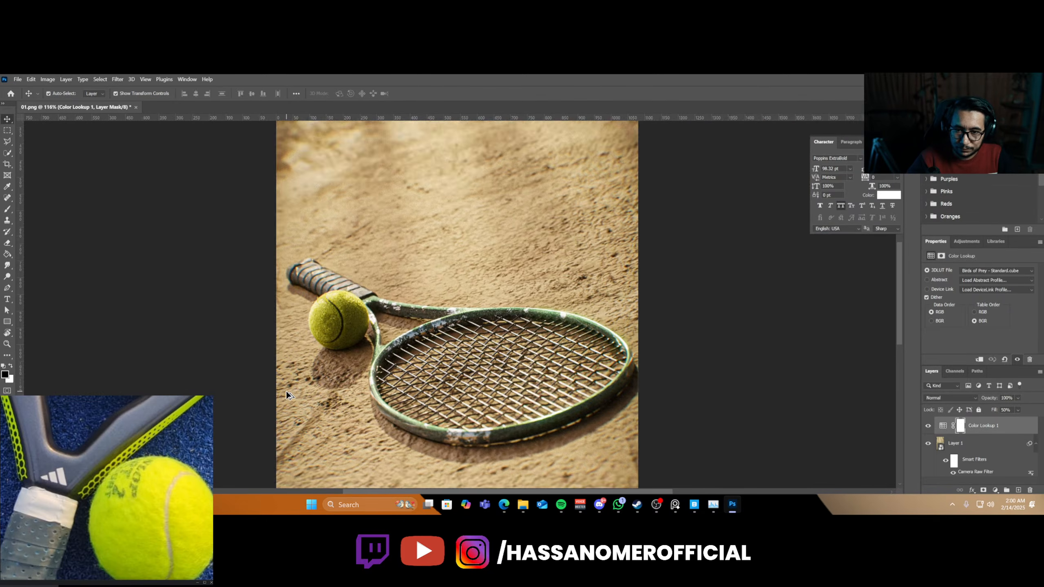
pyautogui.moveTo(374, 350); pyautogui.dragTo(416, 345)
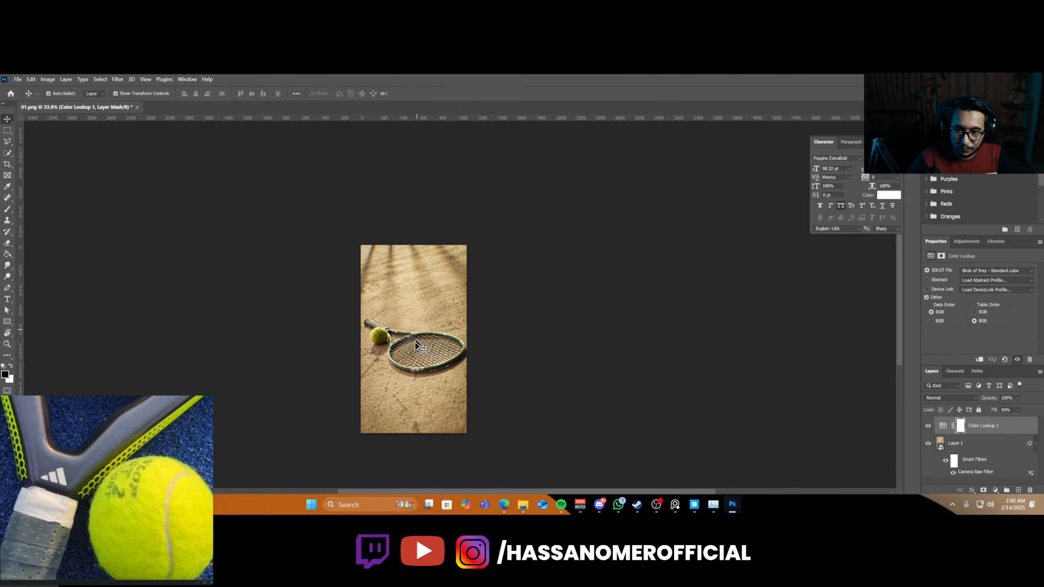
pyautogui.hotkey('ctrl', 's')
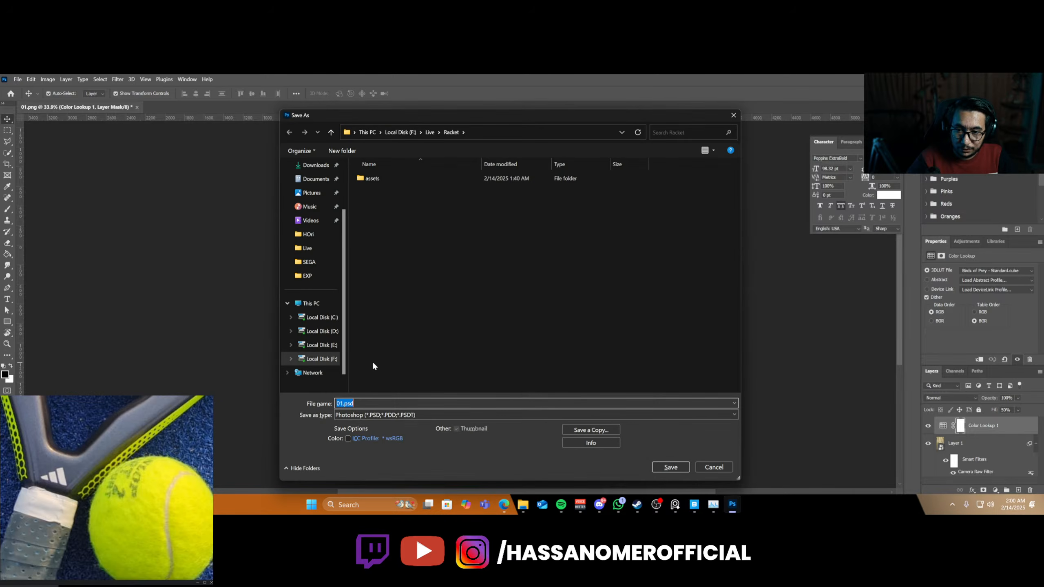
pyautogui.hotkey('alt', 'space')
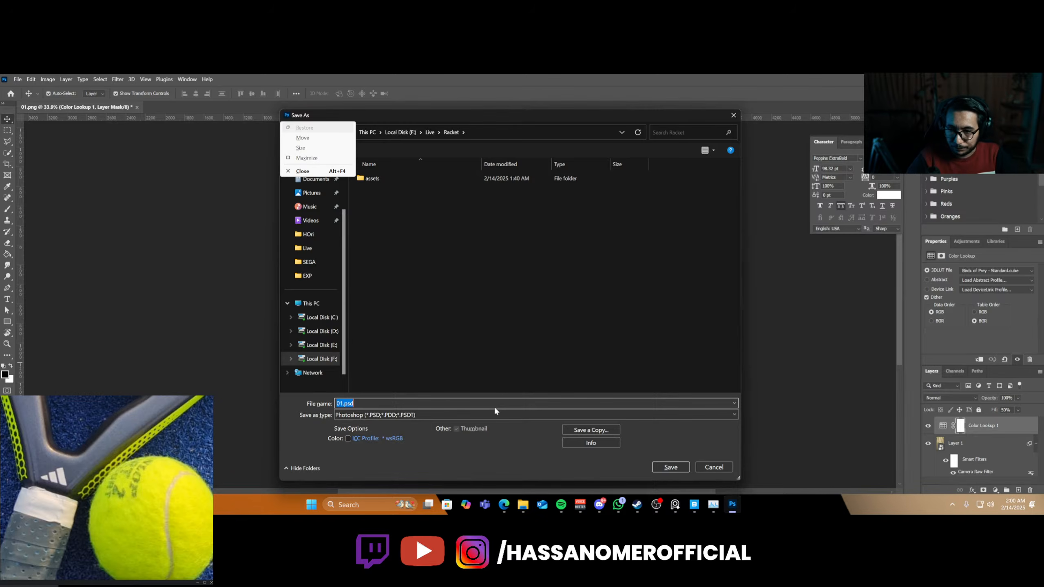
pyautogui.press('Escape')
pyautogui.click(671, 468)
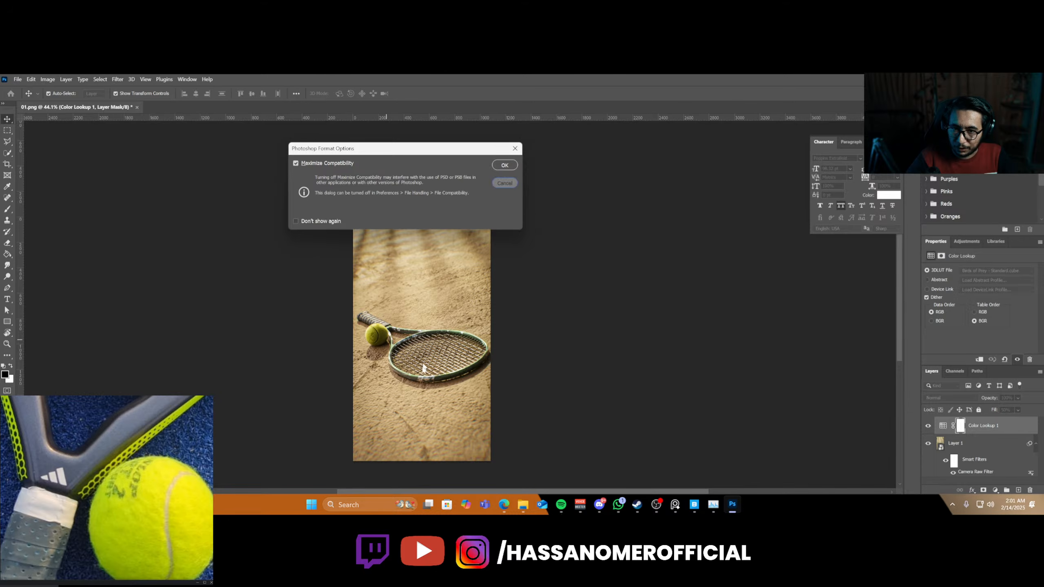
pyautogui.click(504, 184)
pyautogui.keyDown('alt'); pyautogui.scroll(1, 396, 381); pyautogui.keyUp('alt')
pyautogui.keyDown('alt'); pyautogui.scroll(2, 397, 381); pyautogui.keyUp('alt')
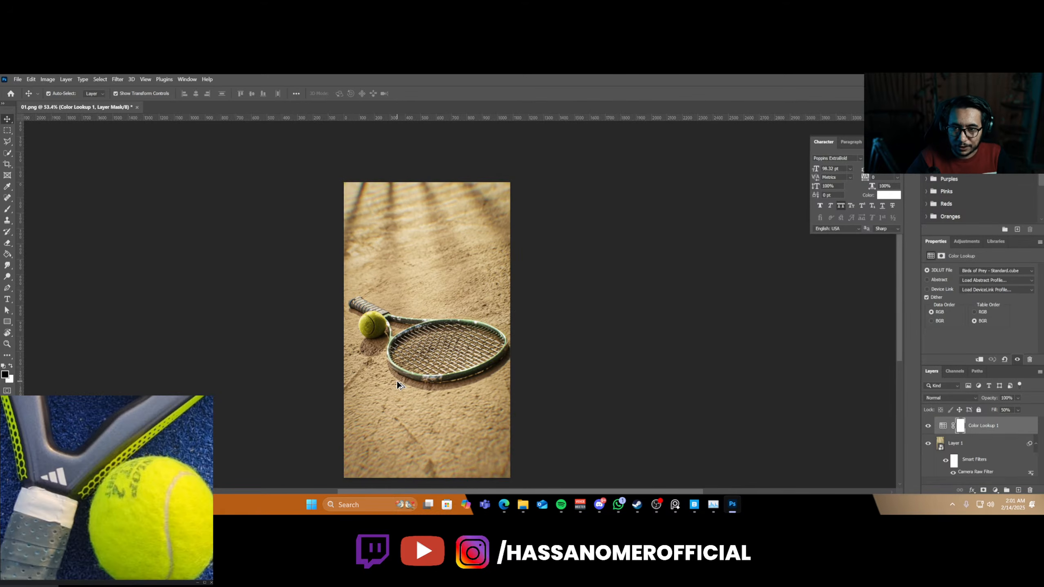
pyautogui.moveTo(418, 360); pyautogui.dragTo(431, 348)
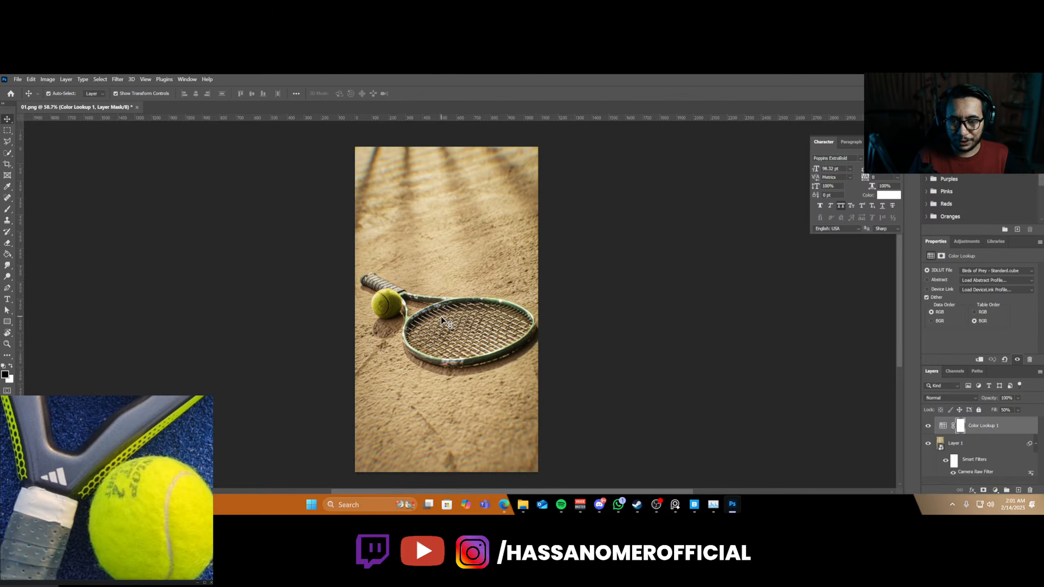
pyautogui.keyDown('alt'); pyautogui.scroll(2, 441, 316); pyautogui.keyUp('alt')
pyautogui.keyDown('alt'); pyautogui.scroll(-3, 440, 316); pyautogui.keyUp('alt')
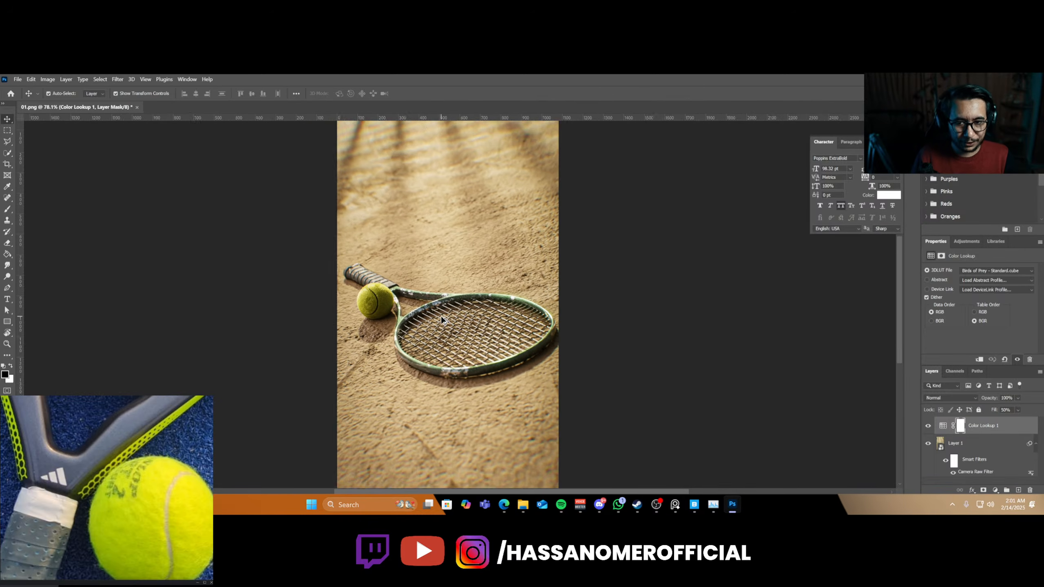